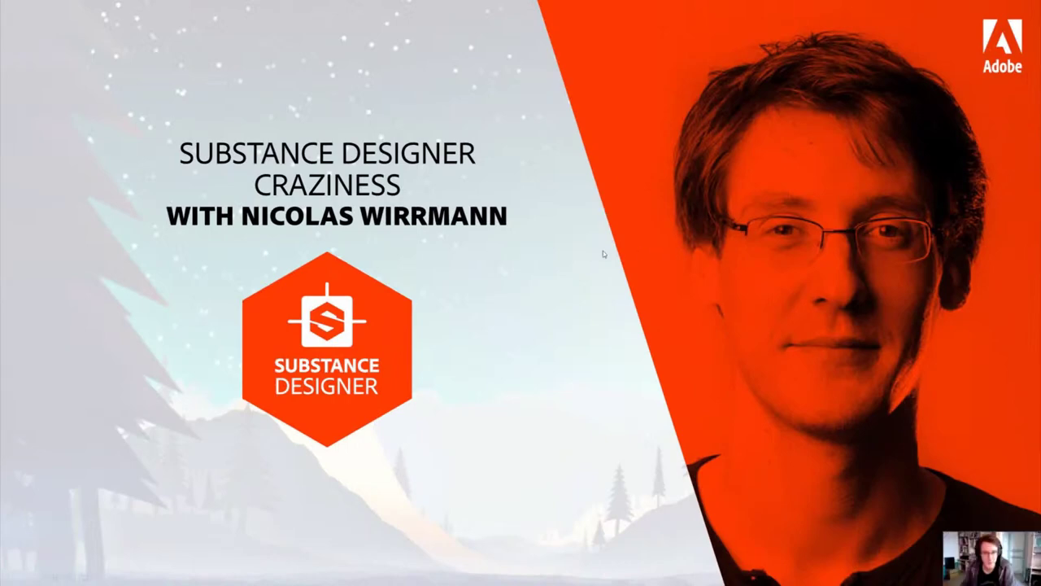
- Advance from the title slide to the speaker bio slide with the red balloons photo
{"action": "key", "text": "Right"}
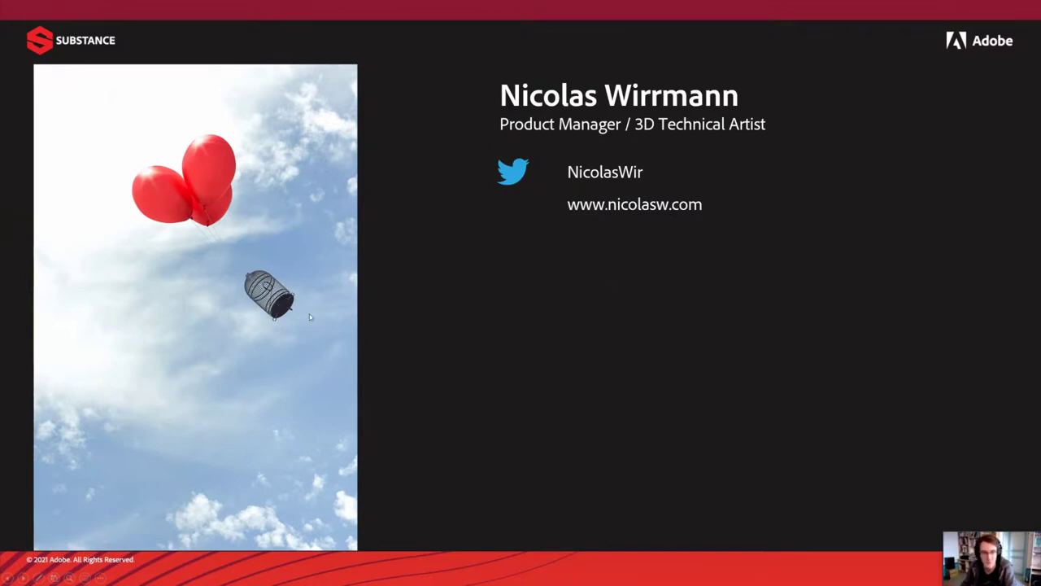
- Advance to the career timeline slide showing the 2005, 2007 and 2009 milestones
{"action": "left_click", "coordinate": [476, 288]}
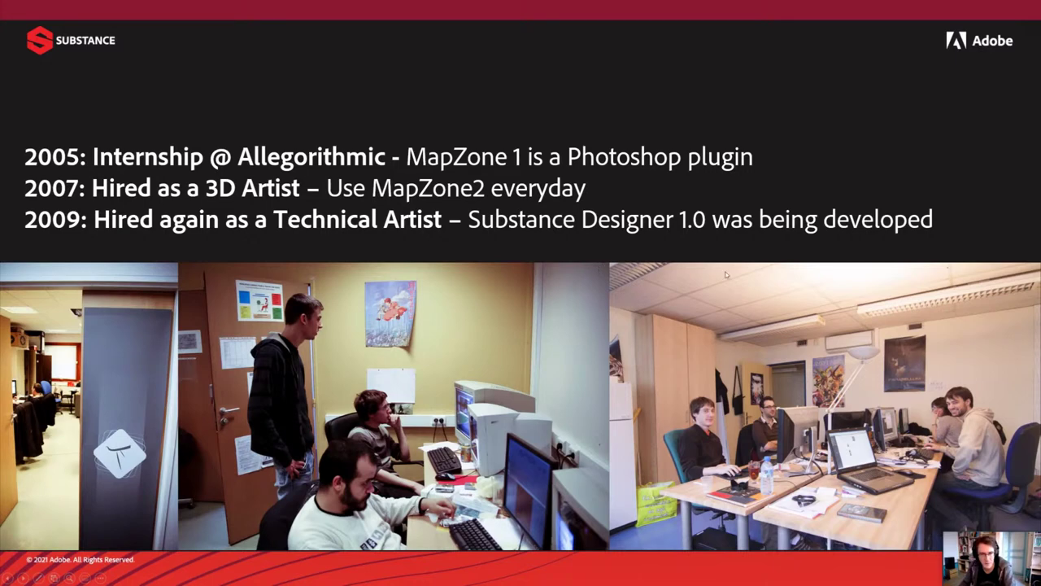
- Advance past the 2010–2014 timeline to the subway, frame, teacup and elevator render collage
{"action": "left_click", "coordinate": [600, 295]}
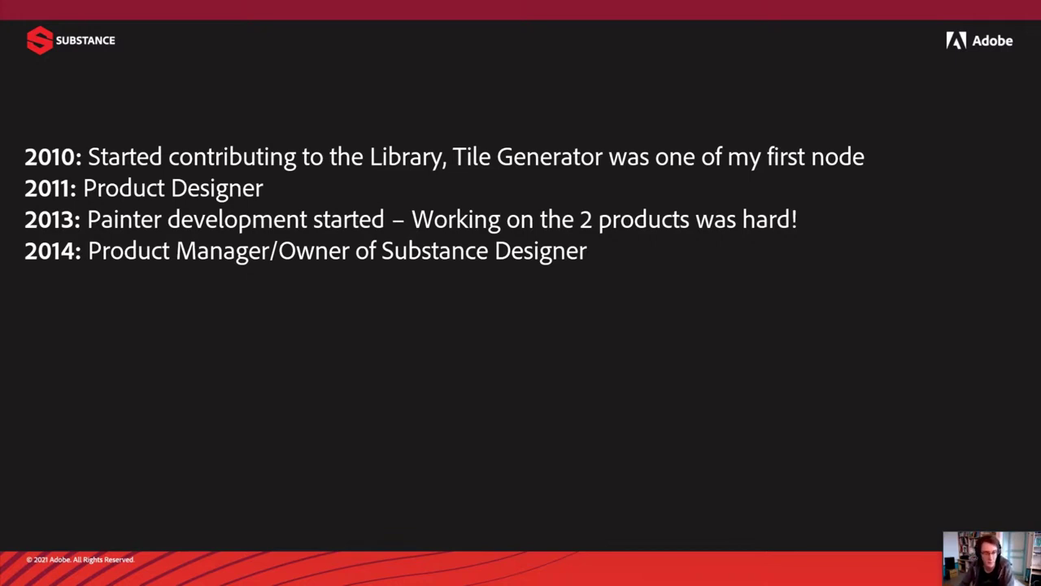
{"action": "left_click", "coordinate": [520, 317]}
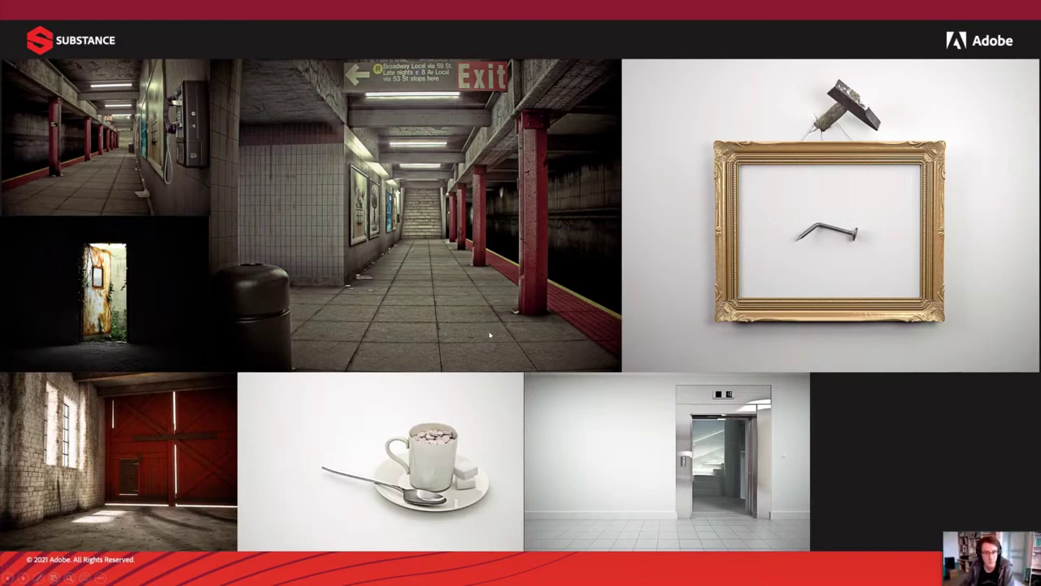
- Advance to the slide of dining room, living space and kitchen interior renders
{"action": "key", "text": "Right"}
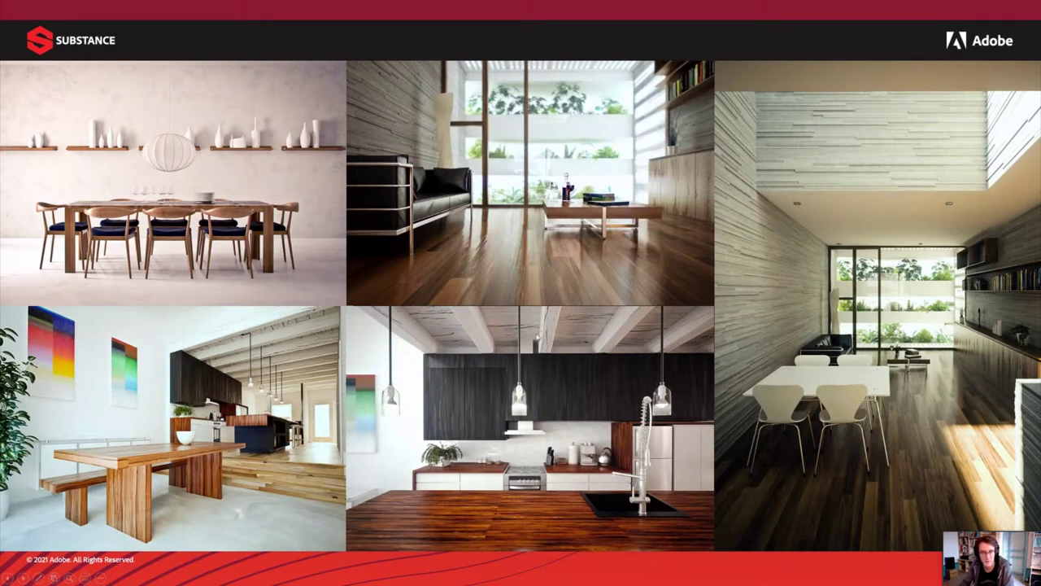
- Advance to the slide comparing the daylight and hangar red race car renders
{"action": "key", "text": "Right"}
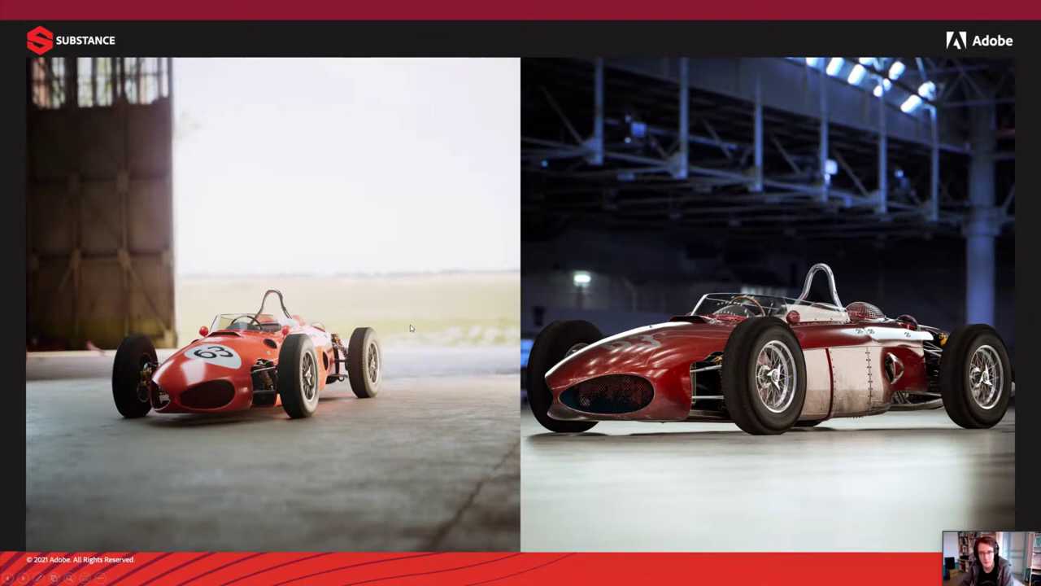
- Turn on the laser pointer and advance to the Nodevember and raytracing agenda slide
{"action": "key", "text": "ctrl+l"}
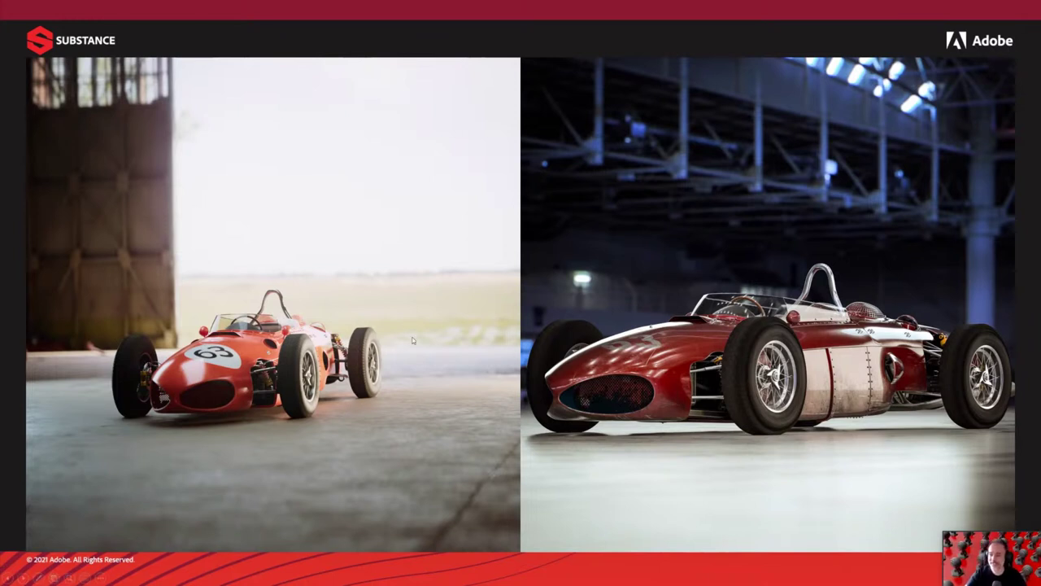
{"action": "key", "text": "Right"}
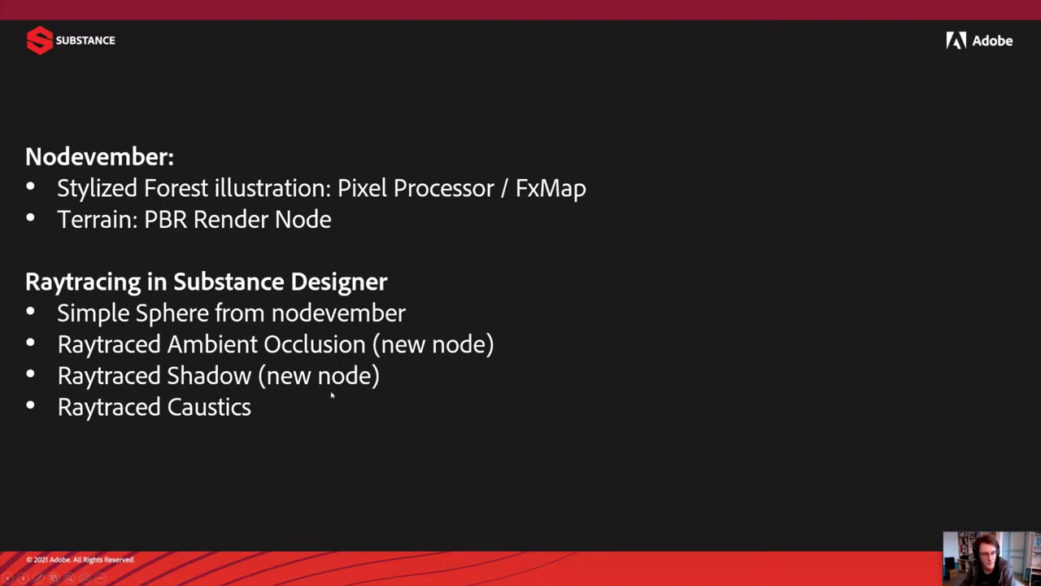
- Advance to the Nodevember 2020 gallery of cookie, candy, crown and other renders
{"action": "key", "text": "Right"}
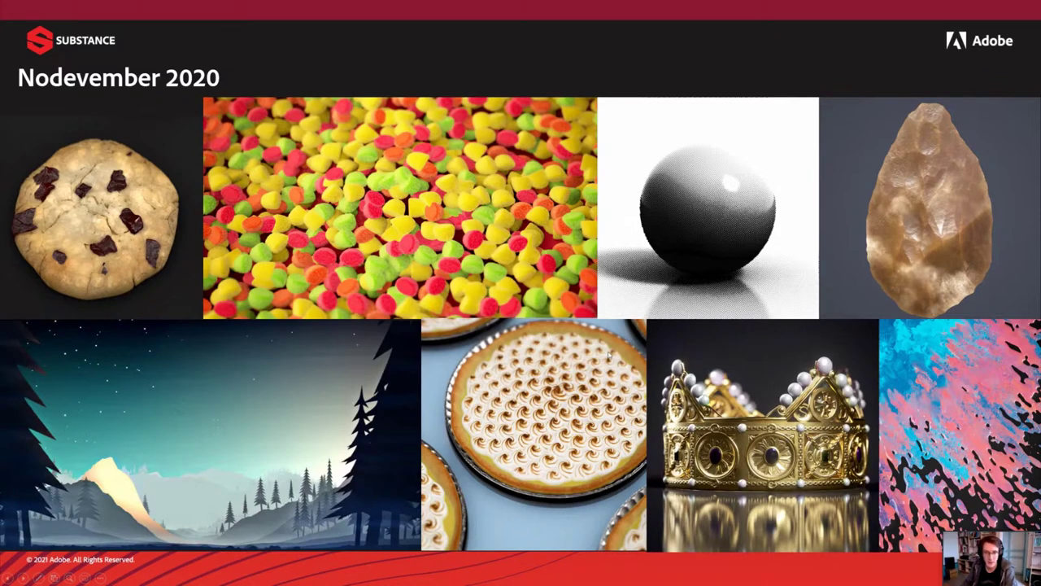
- Advance to the 'Nodevember 2020 – Stylized forest' slide with three forest illustrations
{"action": "key", "text": "Right"}
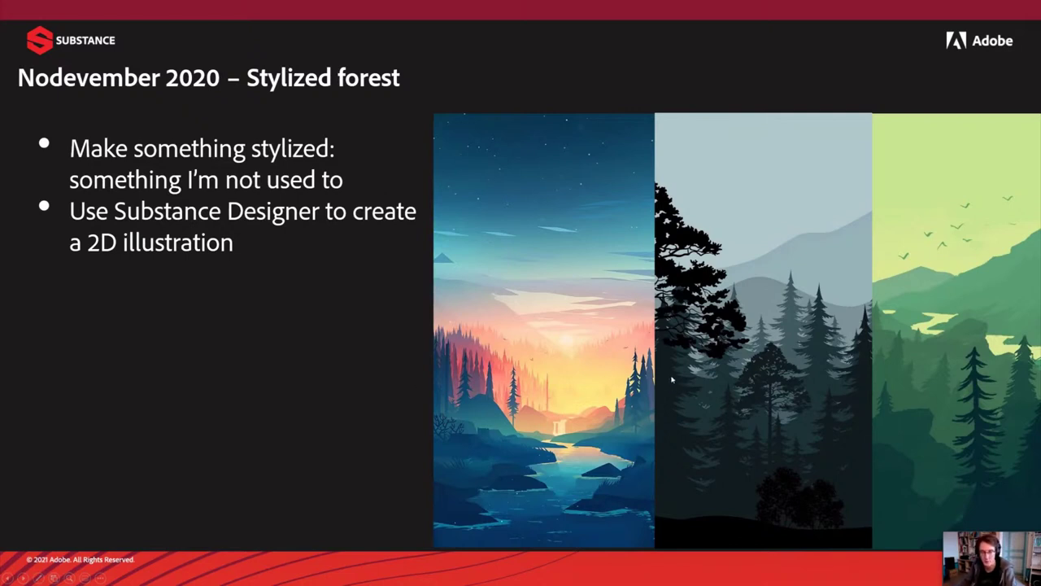
- Pass the Live Demo slide, end the slideshow and return to the deck's editing view
{"action": "key", "text": "Right"}
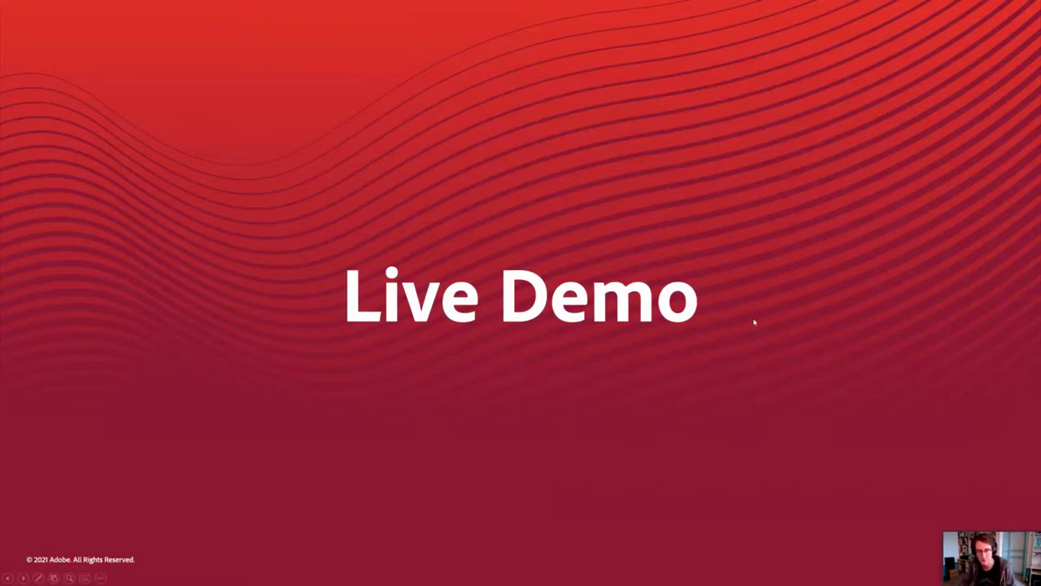
{"action": "key", "text": "Right"}
{"action": "key", "text": "Escape"}
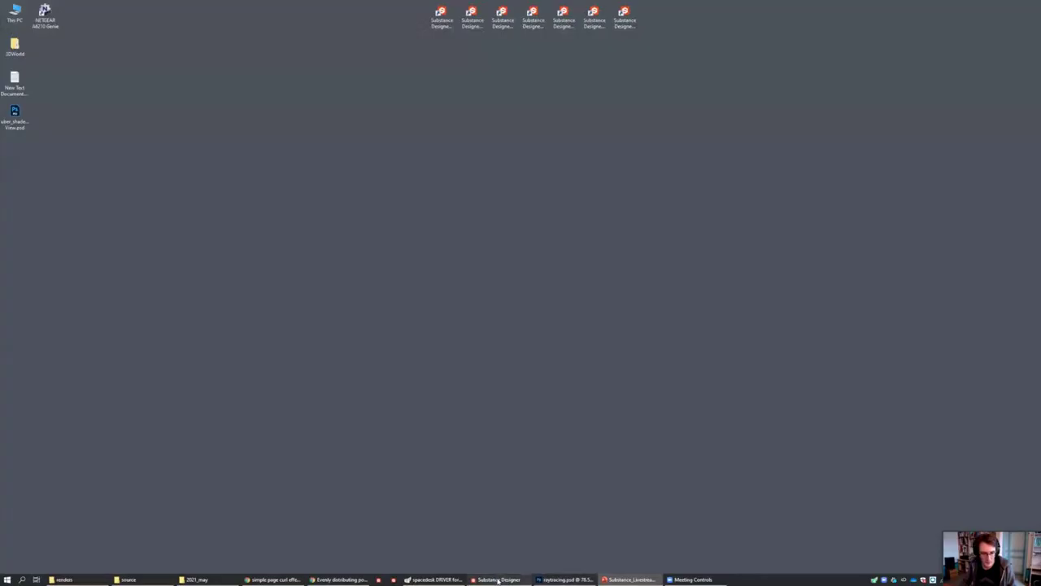
- Switch to Substance Designer and preview the 16_forest final output node in the 2D view
{"action": "left_click", "coordinate": [499, 579]}
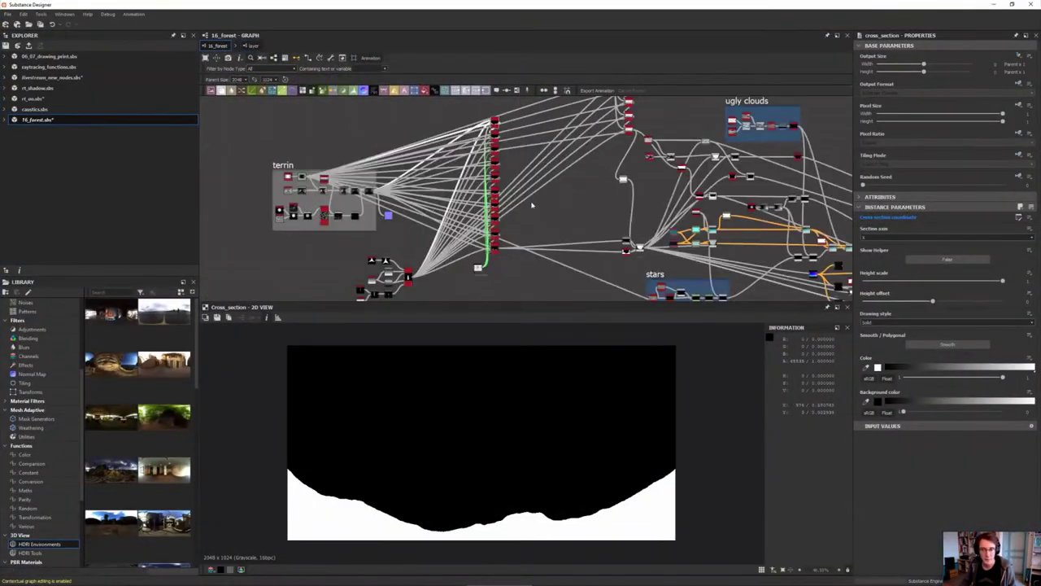
{"action": "scroll", "coordinate": [526, 216], "scroll_direction": "up", "scroll_amount": 3}
{"action": "middle_click_drag", "start_coordinate": [535, 217], "coordinate": [229, 158]}
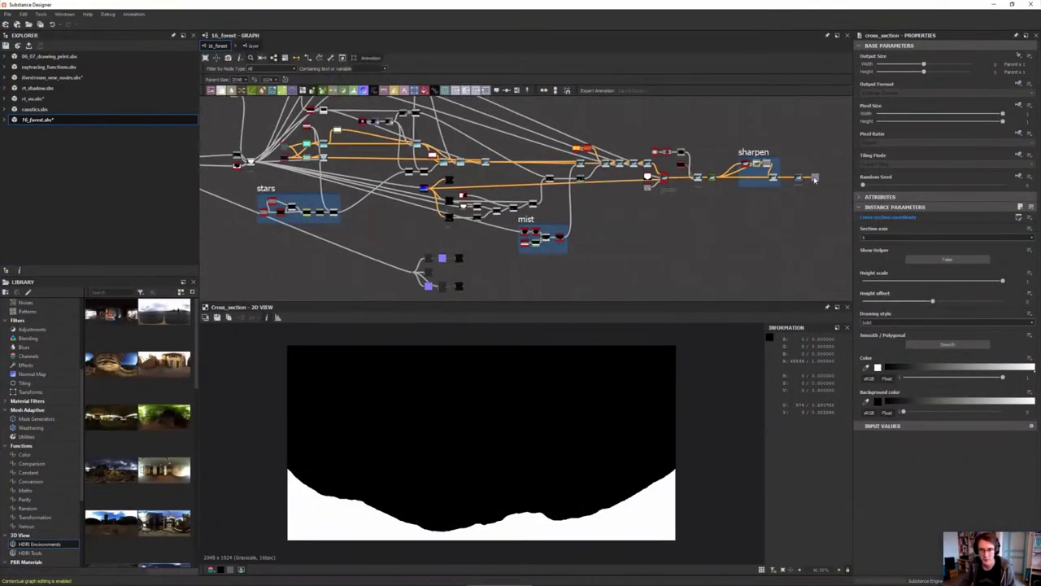
{"action": "double_click", "coordinate": [815, 178]}
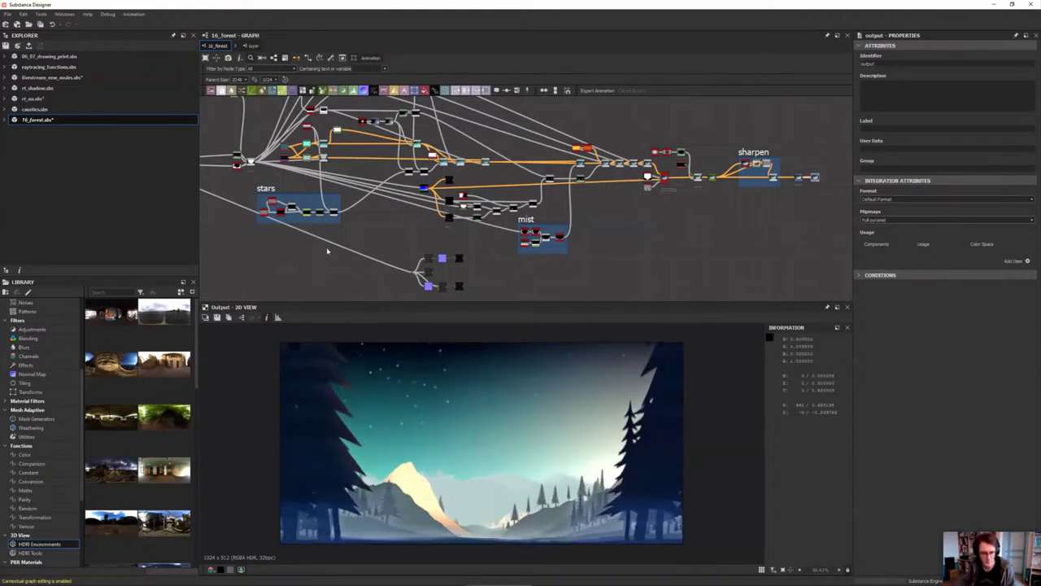
- Pan and zoom the graph to centre on the terrin frame
{"action": "mouse_move", "coordinate": [352, 253]}
{"action": "middle_mouse_down"}
{"action": "mouse_move", "coordinate": [450, 257]}
{"action": "mouse_move", "coordinate": [490, 245]}
{"action": "middle_mouse_up"}
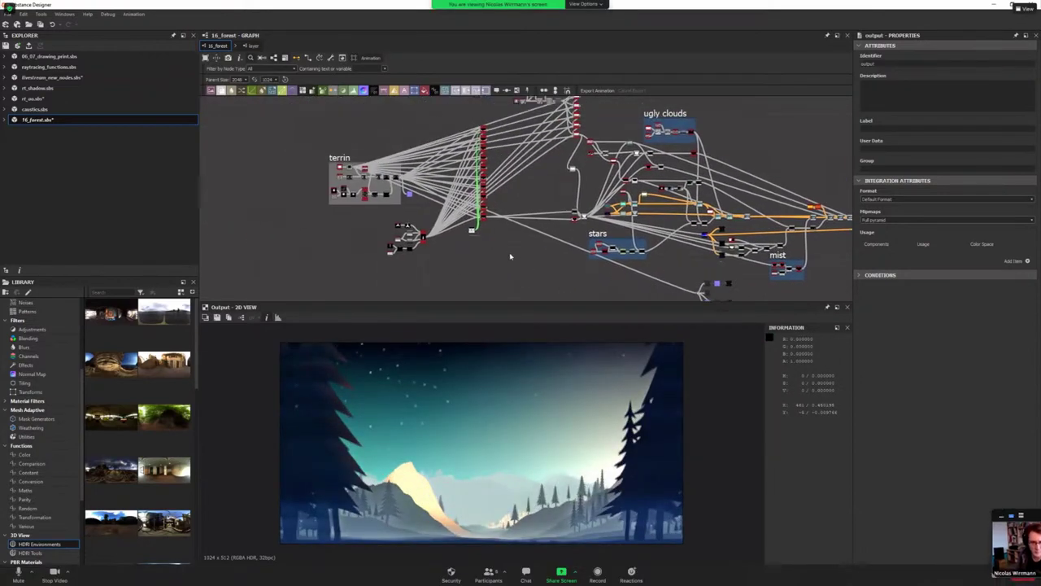
{"action": "scroll", "coordinate": [443, 480], "scroll_direction": "up", "scroll_amount": 1}
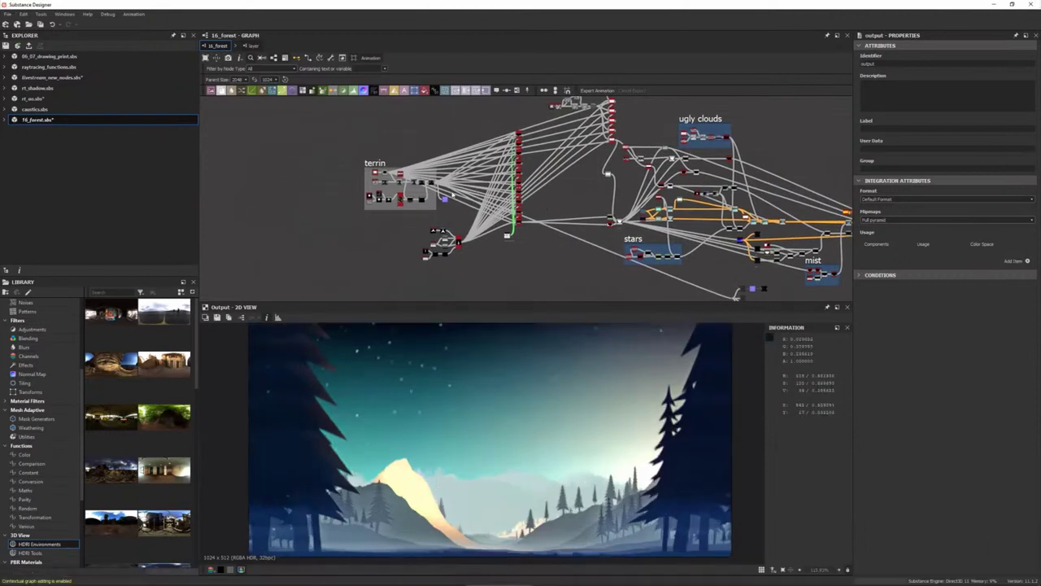
{"action": "scroll", "coordinate": [447, 212], "scroll_direction": "up", "scroll_amount": 1}
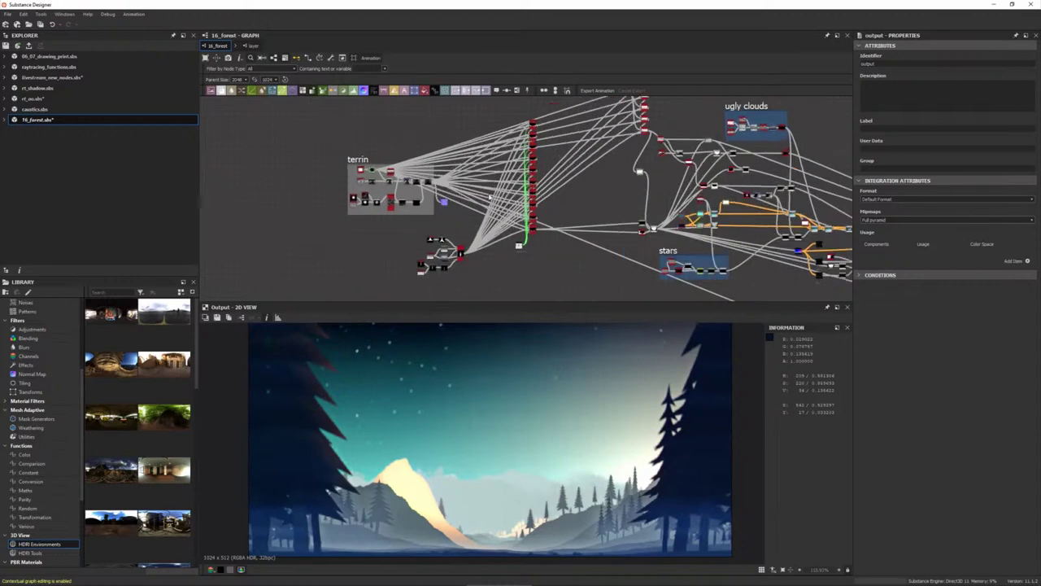
{"action": "scroll", "coordinate": [453, 228], "scroll_direction": "up", "scroll_amount": 1}
{"action": "middle_click_drag", "start_coordinate": [446, 230], "coordinate": [507, 243]}
{"action": "scroll", "coordinate": [493, 201], "scroll_direction": "up", "scroll_amount": 1}
{"action": "scroll", "coordinate": [520, 258], "scroll_direction": "up", "scroll_amount": 2}
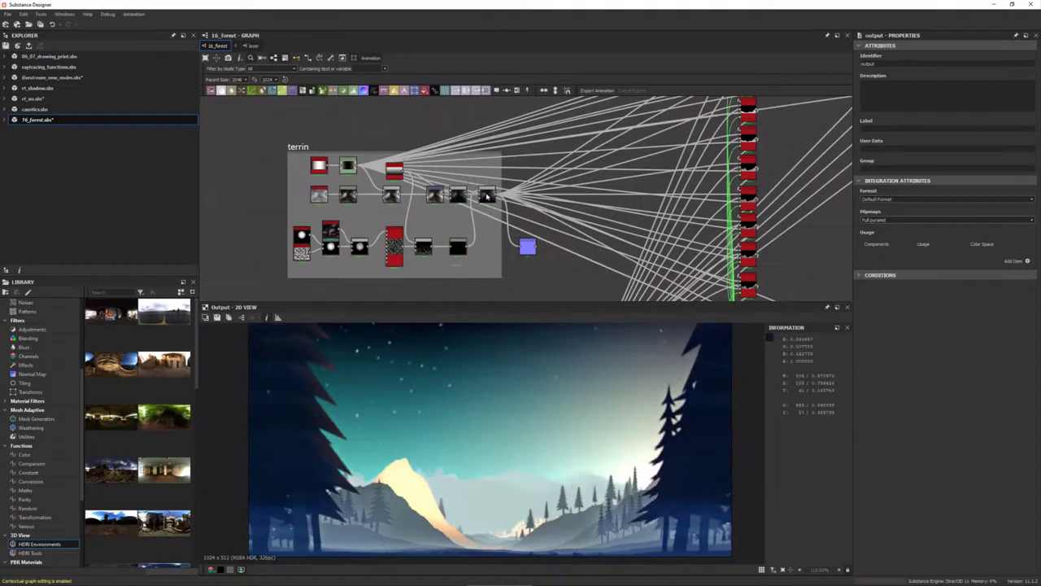
- Open a 3D preview panel and switch its mesh to a hi-res plane
{"action": "right_click", "coordinate": [554, 266]}
{"action": "left_click", "coordinate": [576, 315]}
{"action": "left_click", "coordinate": [503, 317]}
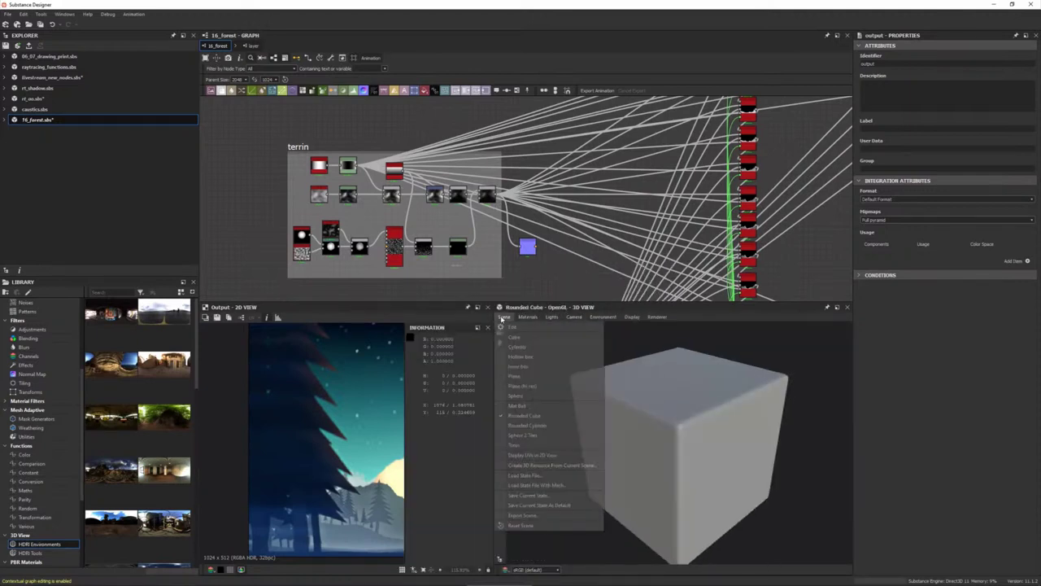
{"action": "left_click", "coordinate": [530, 390]}
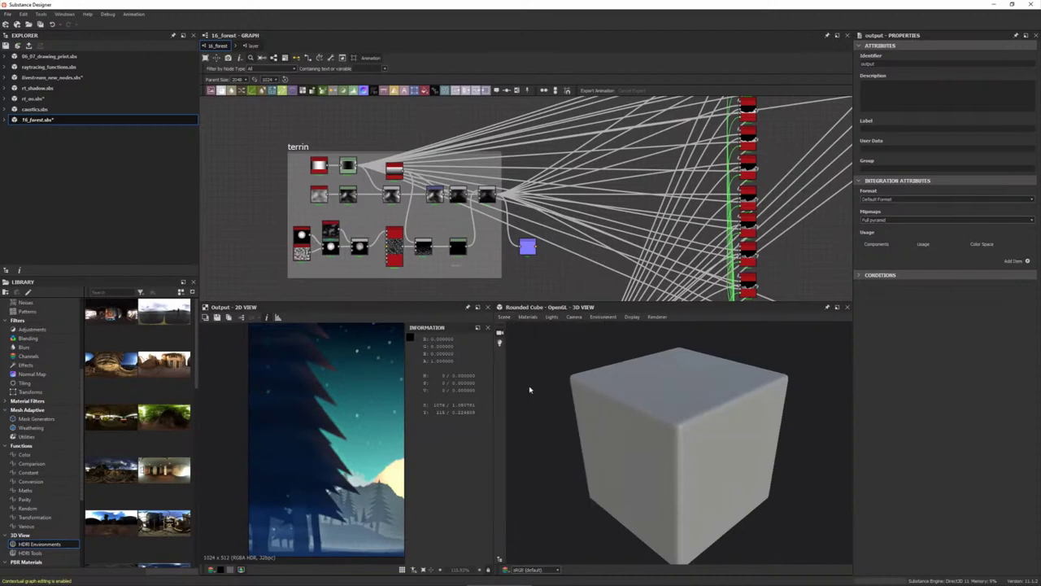
{"action": "right_click", "coordinate": [673, 437]}
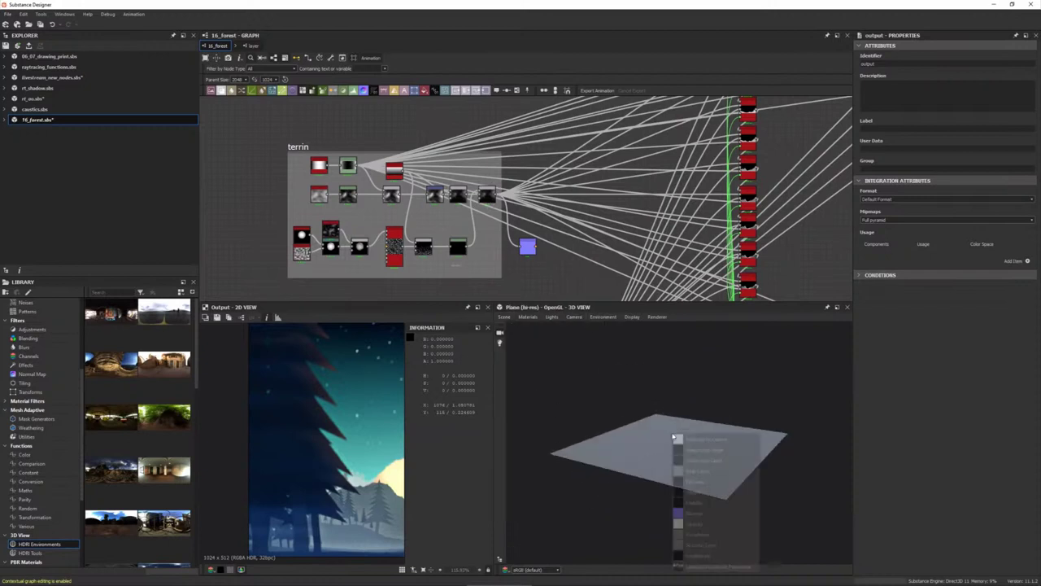
{"action": "left_click", "coordinate": [700, 491]}
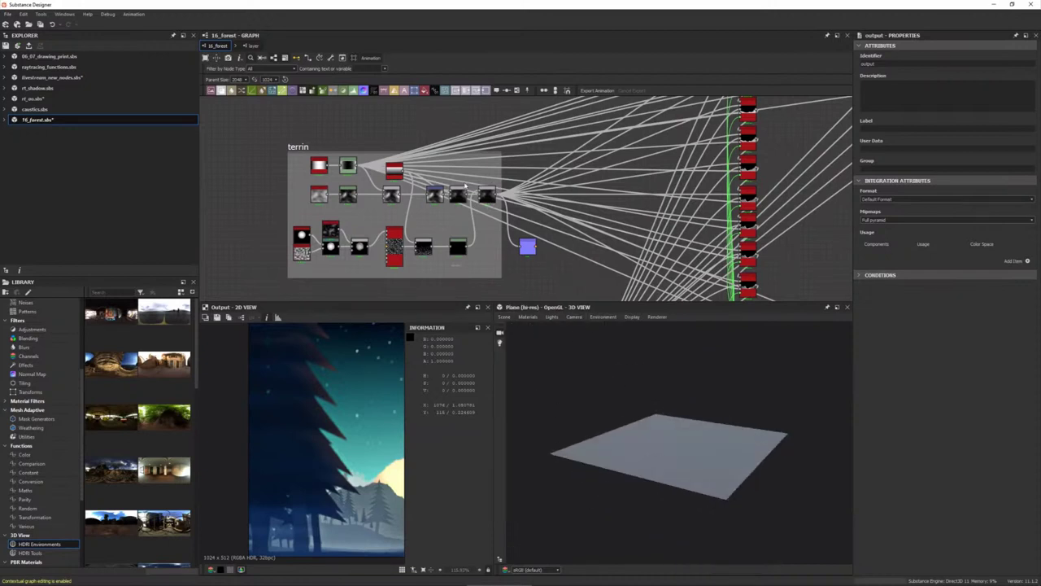
- Apply the tessellated metallic-roughness material with the terrain as height map and a stronger height scale
{"action": "left_click", "coordinate": [528, 316]}
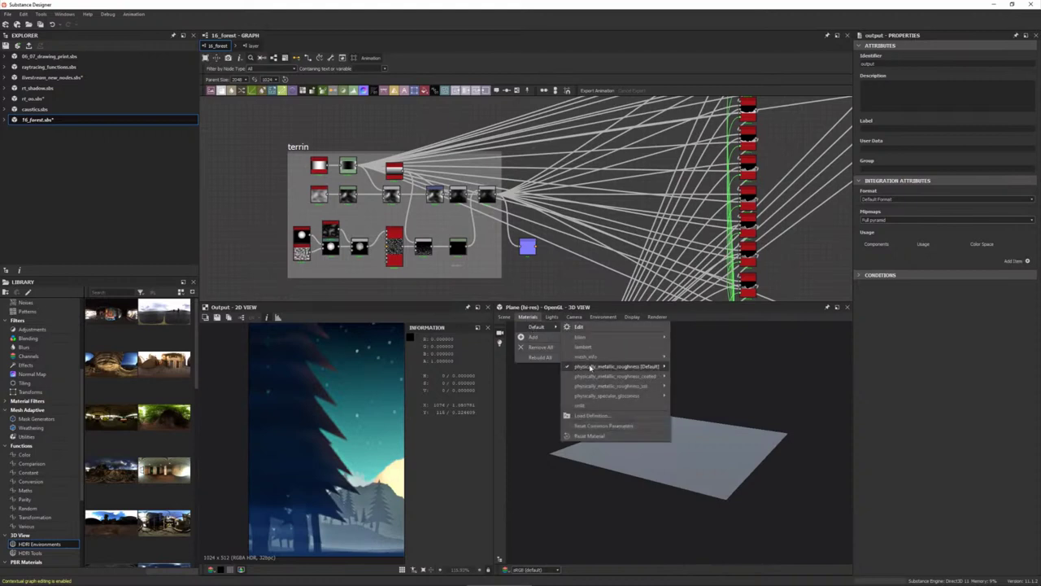
{"action": "mouse_move", "coordinate": [616, 366]}
{"action": "left_click", "coordinate": [681, 379]}
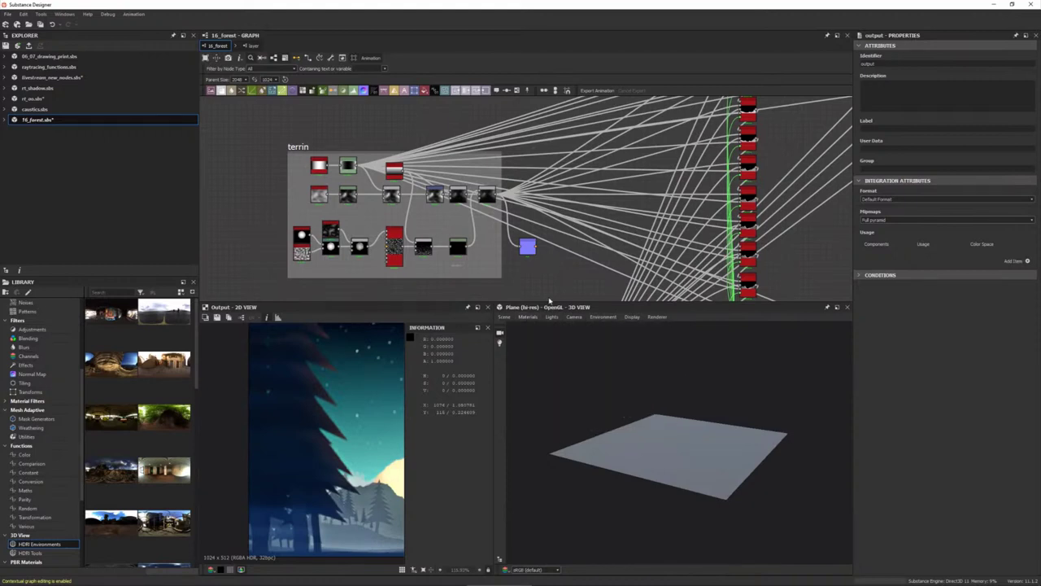
{"action": "right_click", "coordinate": [630, 443]}
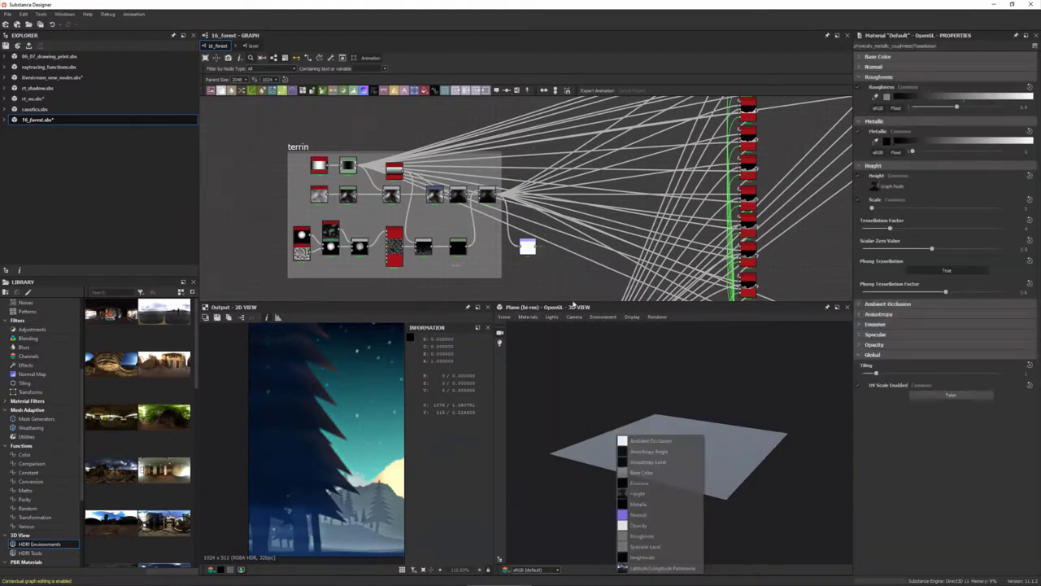
{"action": "left_click", "coordinate": [651, 518]}
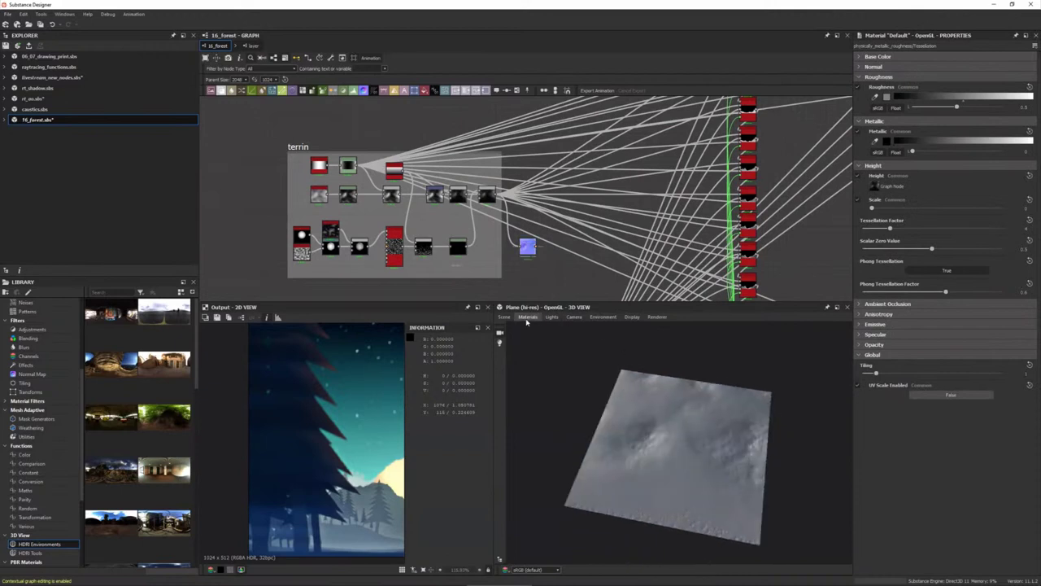
{"action": "left_click", "coordinate": [528, 316]}
{"action": "left_click", "coordinate": [1021, 208]}
{"action": "key", "text": "Return"}
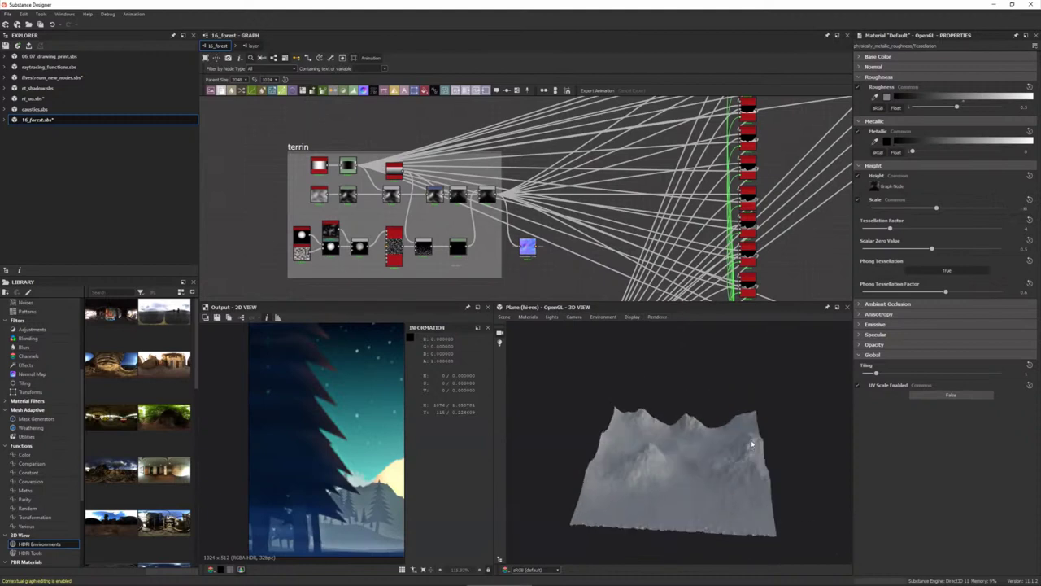
- Orbit the mountains, then preview the Fractal Sum Base noise and its Levels result
{"action": "left_click_drag", "start_coordinate": [836, 537], "coordinate": [718, 479]}
{"action": "scroll", "coordinate": [719, 480], "scroll_direction": "up", "scroll_amount": 5}
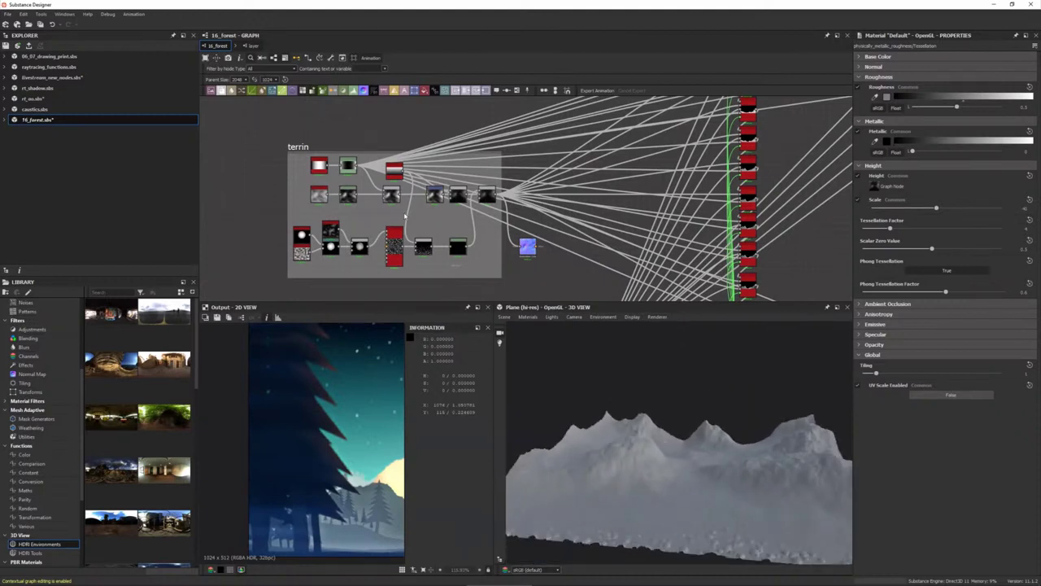
{"action": "scroll", "coordinate": [316, 197], "scroll_direction": "up", "scroll_amount": 3}
{"action": "double_click", "coordinate": [316, 198]}
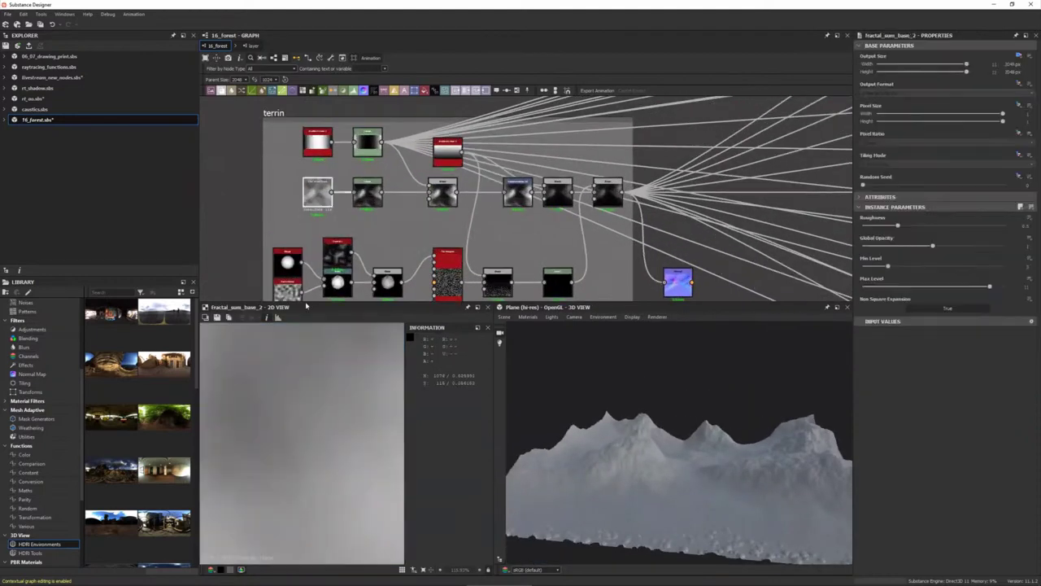
{"action": "scroll", "coordinate": [322, 188], "scroll_direction": "up", "scroll_amount": 2}
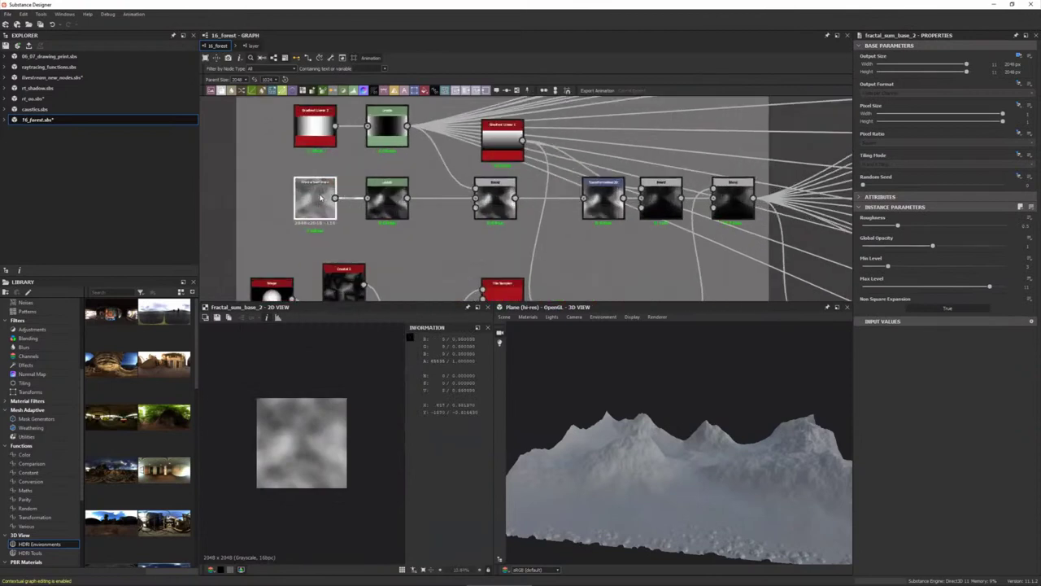
{"action": "scroll", "coordinate": [322, 189], "scroll_direction": "up", "scroll_amount": 2}
{"action": "scroll", "coordinate": [323, 189], "scroll_direction": "up", "scroll_amount": 1}
{"action": "double_click", "coordinate": [416, 155]}
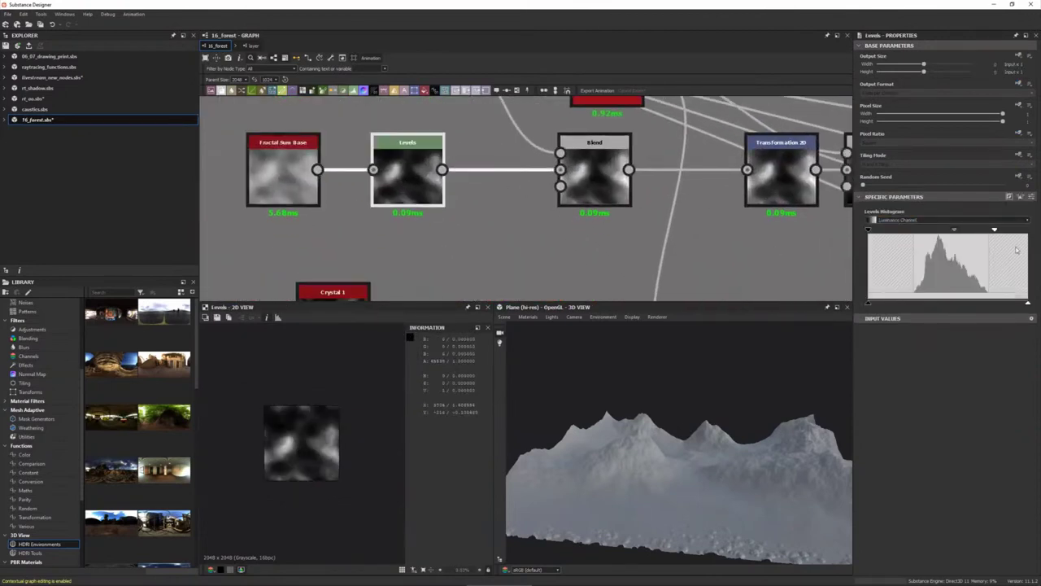
- Inspect the Blend's opacity and blending mode and the levelled gradient feeding it
{"action": "scroll", "coordinate": [598, 180], "scroll_direction": "down", "scroll_amount": 2}
{"action": "middle_click_drag", "start_coordinate": [598, 180], "coordinate": [566, 223]}
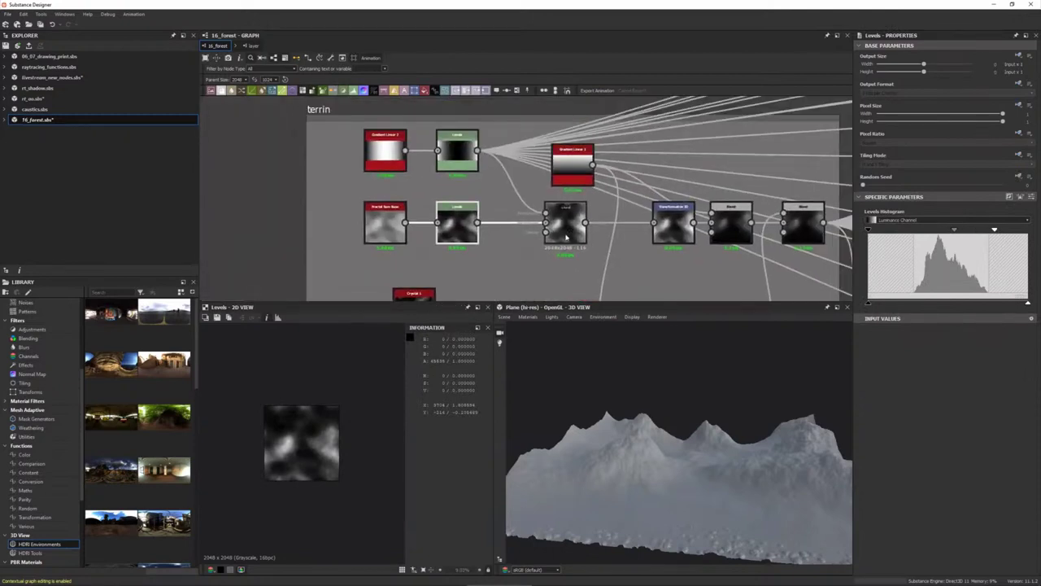
{"action": "double_click", "coordinate": [565, 224]}
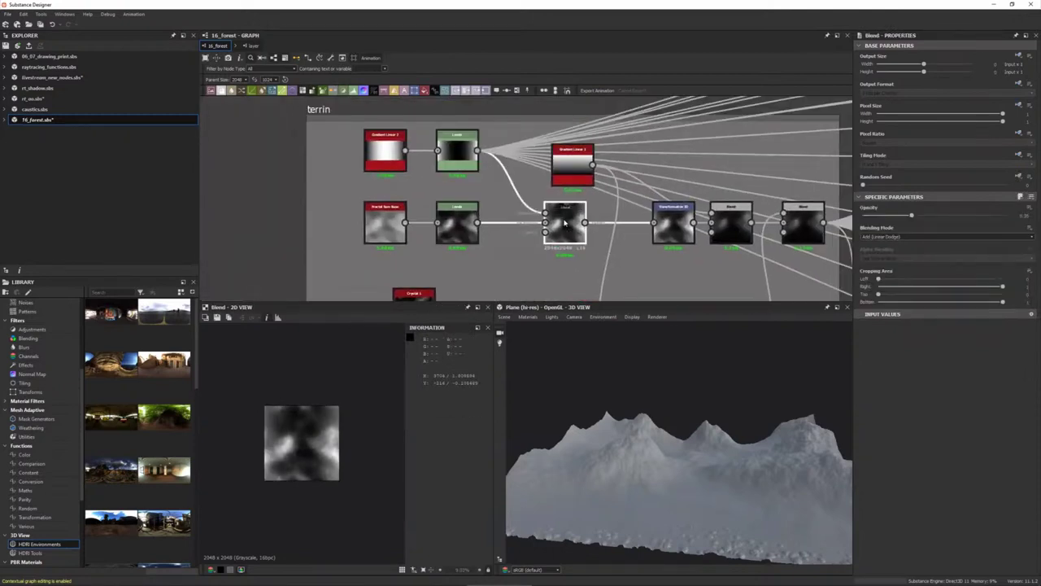
{"action": "double_click", "coordinate": [461, 147]}
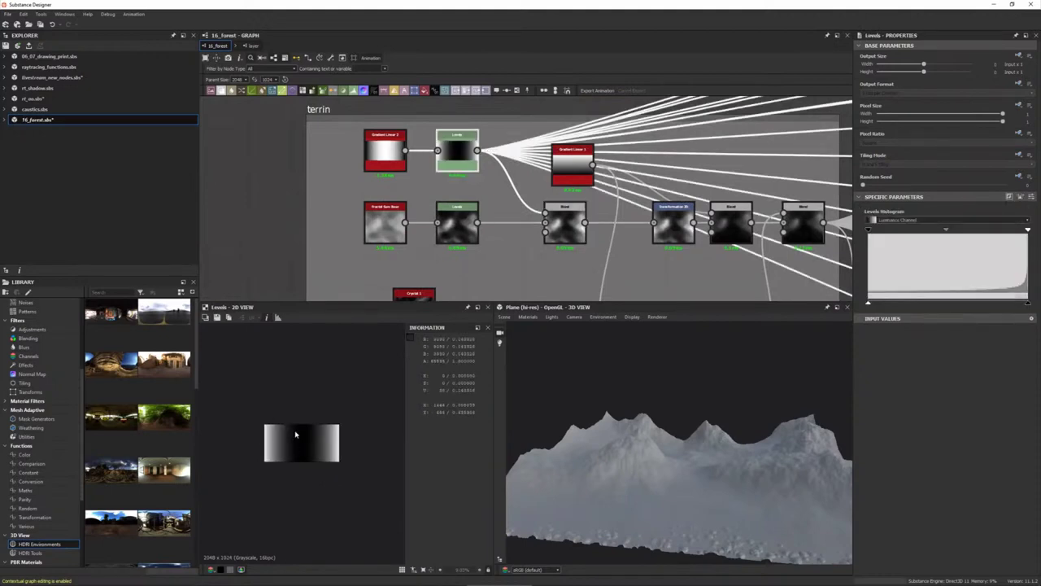
{"action": "left_click_drag", "start_coordinate": [655, 510], "coordinate": [656, 444]}
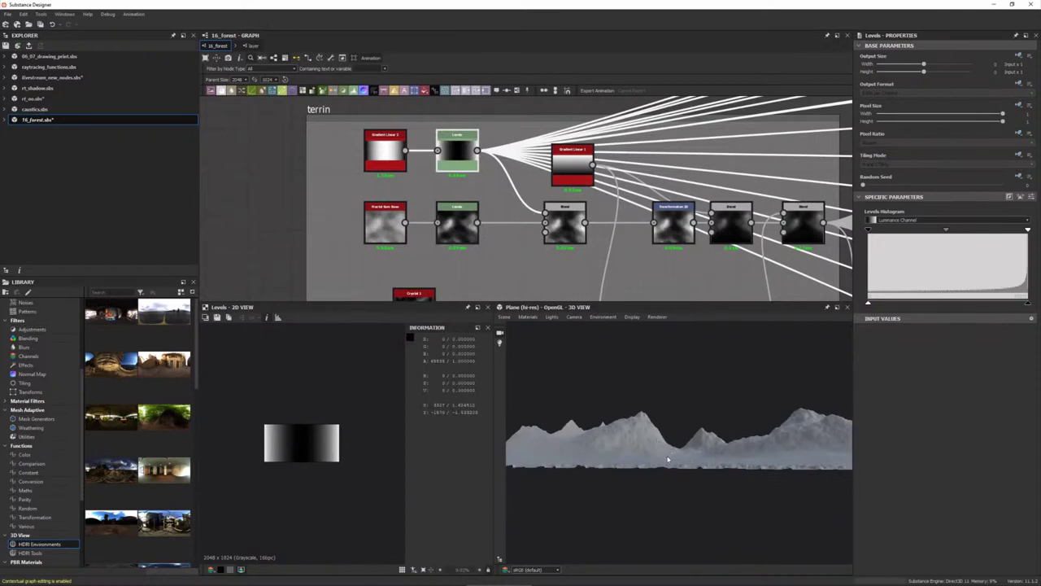
- Preview the noise-gradient Blend, Transformation 2D and the following Multiply Blend
{"action": "left_click", "coordinate": [576, 234]}
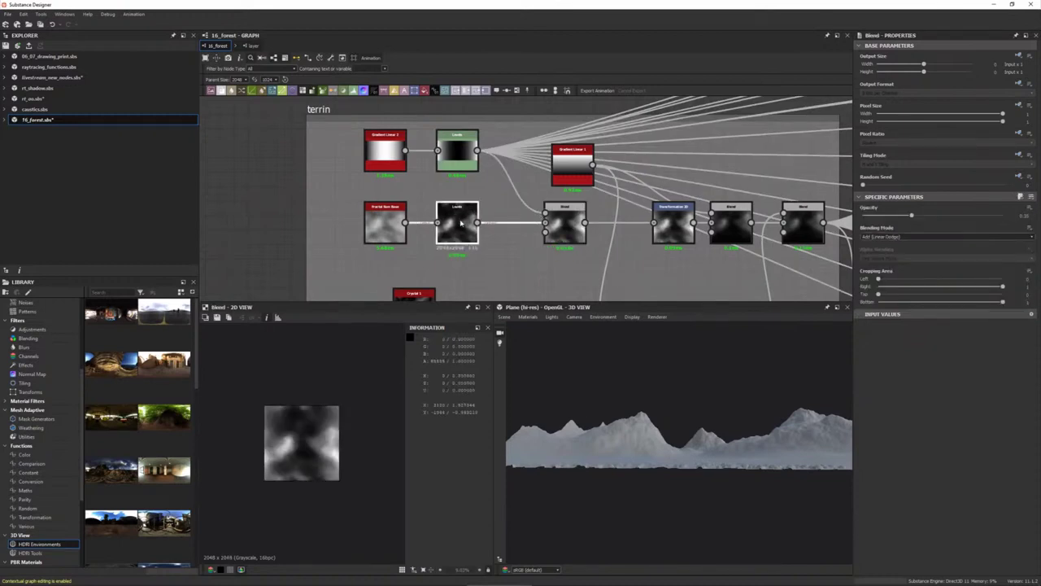
{"action": "left_click", "coordinate": [461, 222]}
{"action": "left_click", "coordinate": [564, 223]}
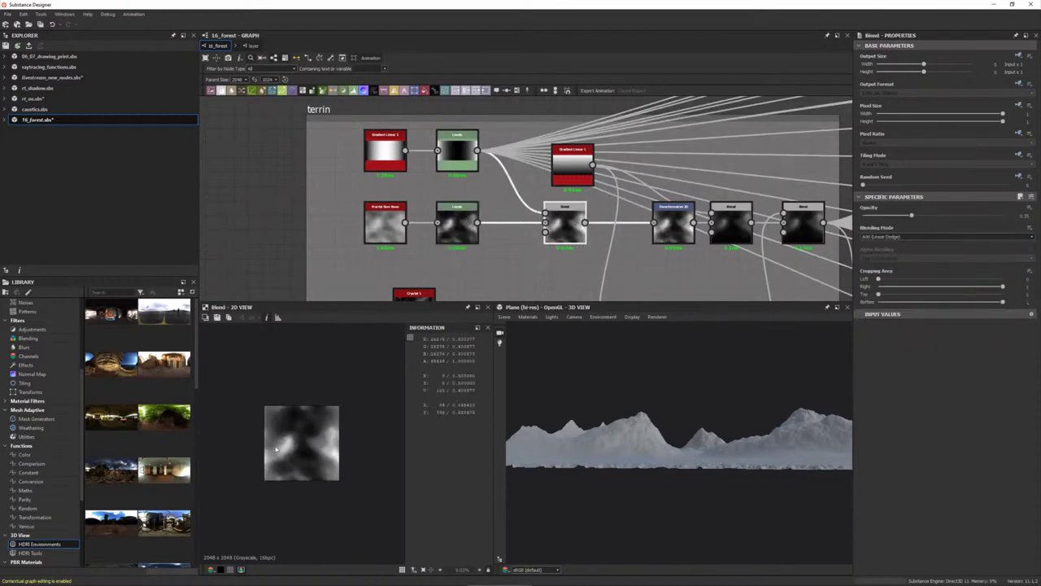
{"action": "middle_click_drag", "start_coordinate": [611, 225], "coordinate": [438, 225]}
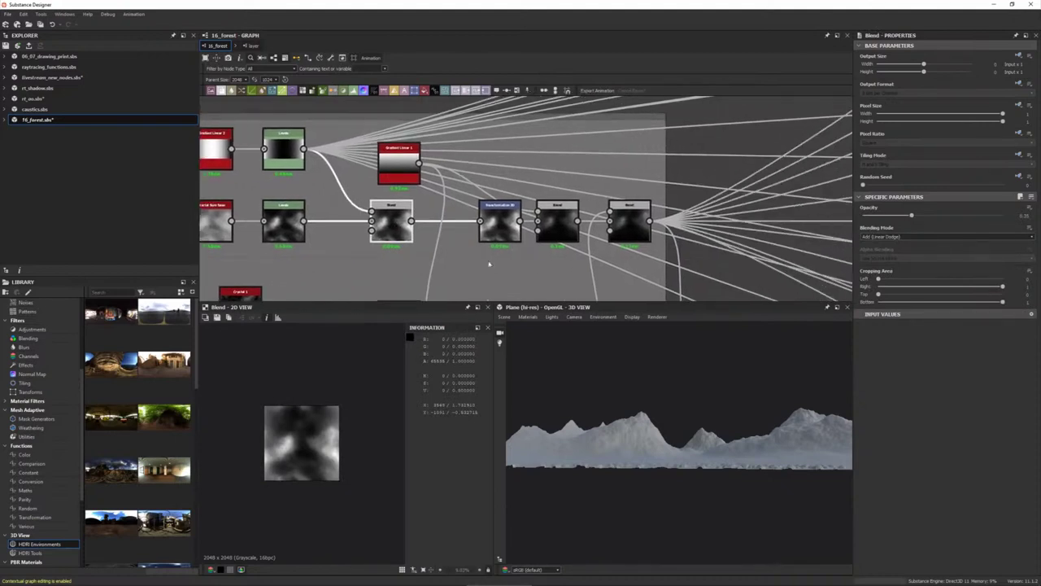
{"action": "left_click", "coordinate": [505, 222]}
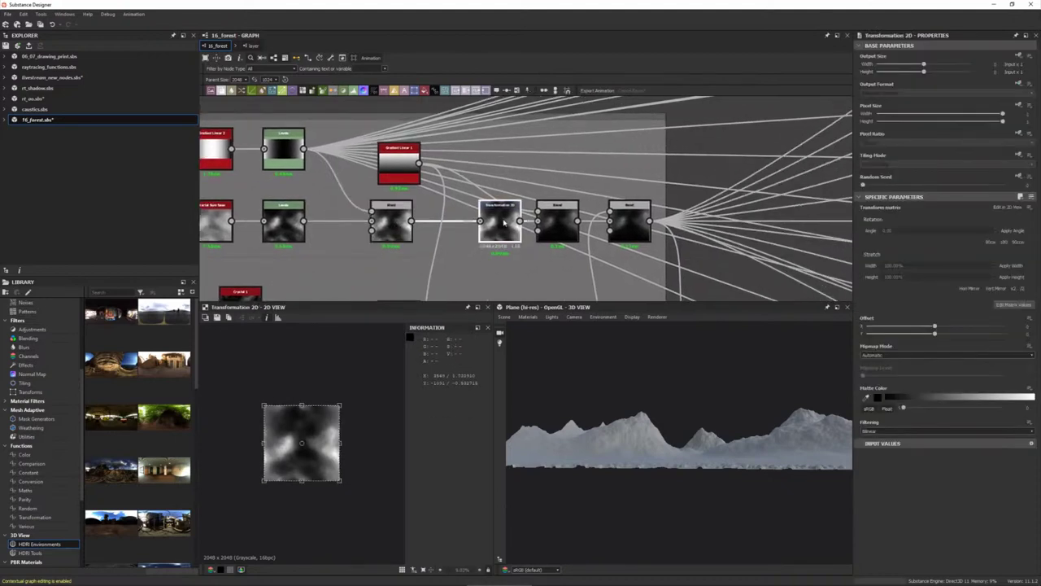
{"action": "left_click", "coordinate": [556, 222]}
{"action": "scroll", "coordinate": [282, 465], "scroll_direction": "up", "scroll_amount": 2}
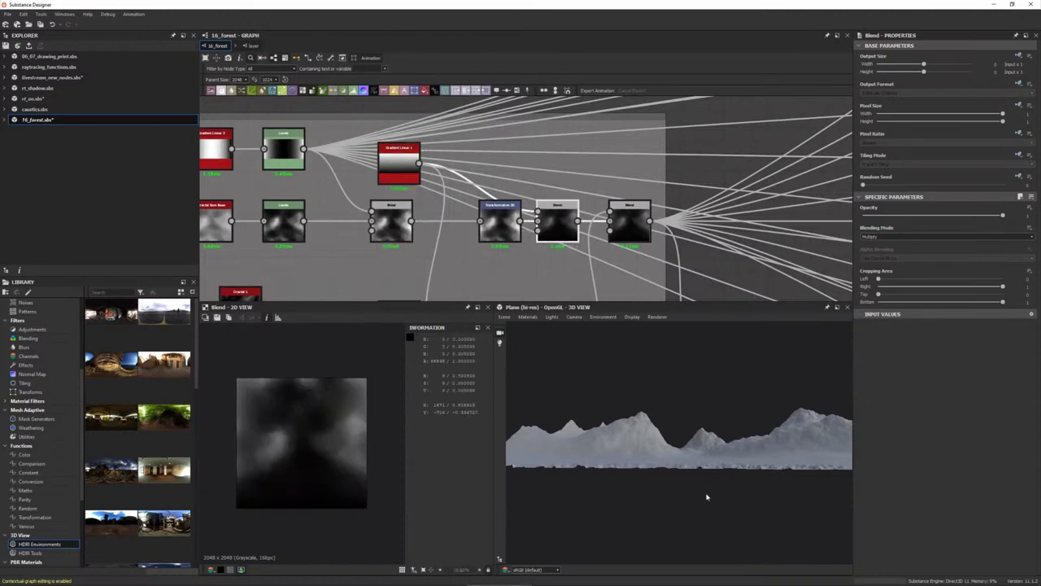
- Orbit the terrain to a front view and preview the final Max (Lighten) Blend
{"action": "mouse_move", "coordinate": [707, 495]}
{"action": "left_mouse_down"}
{"action": "mouse_move", "coordinate": [612, 505]}
{"action": "mouse_move", "coordinate": [646, 488]}
{"action": "mouse_move", "coordinate": [556, 469]}
{"action": "mouse_move", "coordinate": [564, 482]}
{"action": "left_mouse_up"}
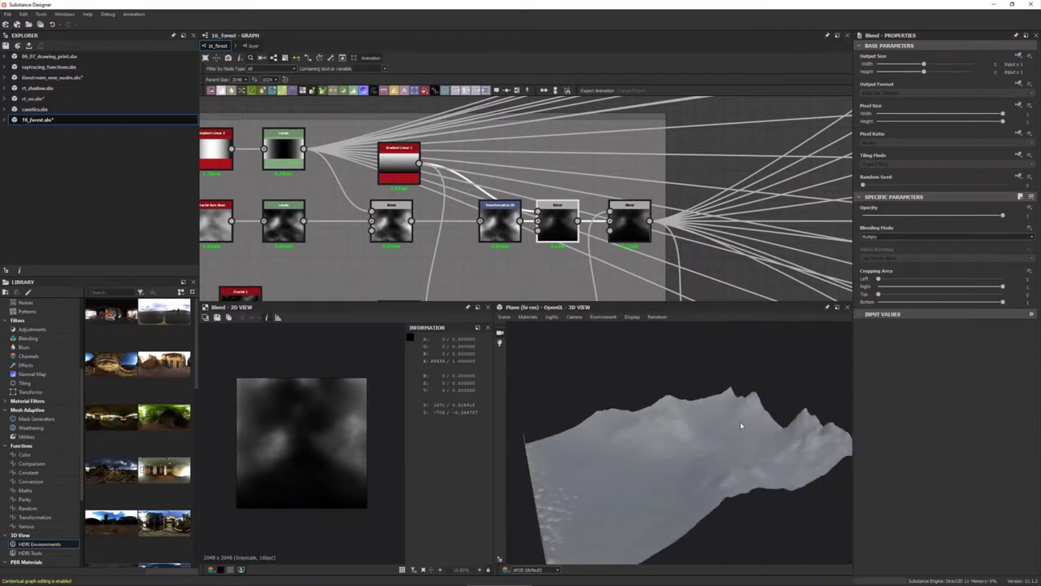
{"action": "mouse_move", "coordinate": [558, 493]}
{"action": "left_mouse_down"}
{"action": "mouse_move", "coordinate": [546, 463]}
{"action": "mouse_move", "coordinate": [550, 488]}
{"action": "mouse_move", "coordinate": [619, 547]}
{"action": "mouse_move", "coordinate": [576, 398]}
{"action": "left_mouse_up"}
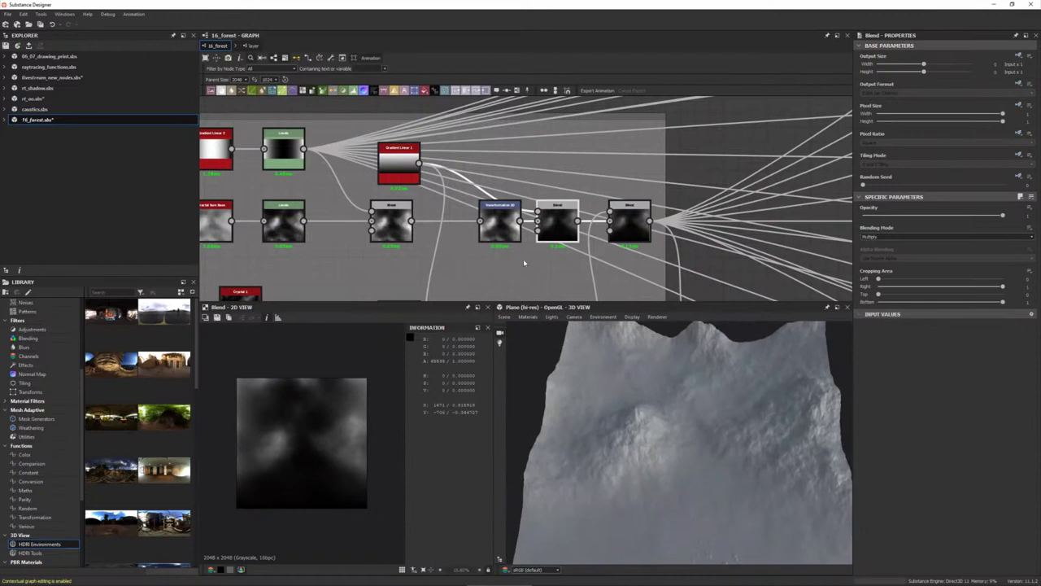
{"action": "middle_click_drag", "start_coordinate": [627, 221], "coordinate": [568, 191]}
{"action": "left_click", "coordinate": [567, 190]}
{"action": "scroll", "coordinate": [568, 190], "scroll_direction": "down", "scroll_amount": 2}
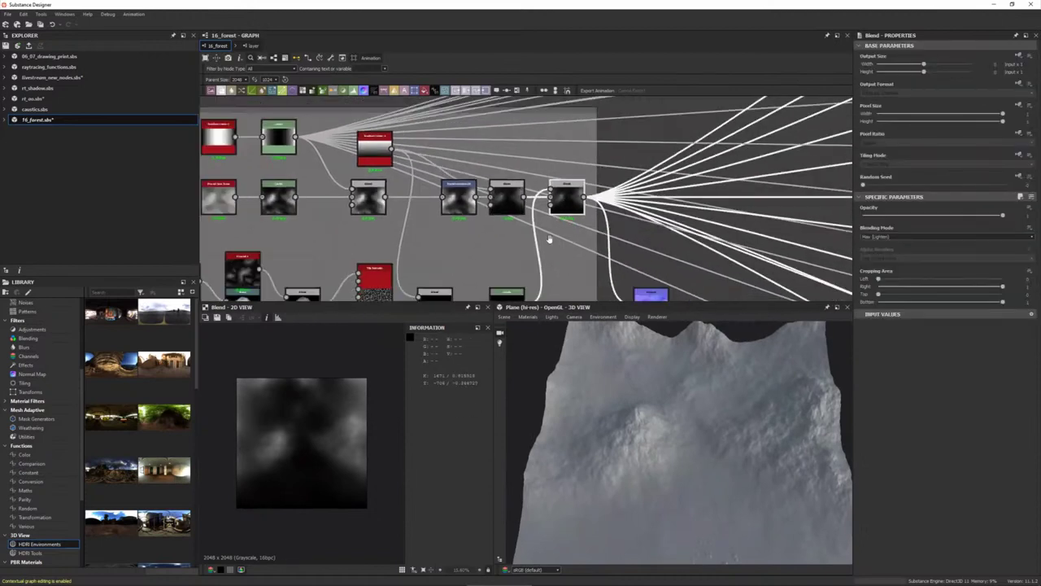
{"action": "middle_click_drag", "start_coordinate": [570, 244], "coordinate": [573, 204]}
{"action": "mouse_move", "coordinate": [618, 439]}
{"action": "left_mouse_down"}
{"action": "mouse_move", "coordinate": [637, 443]}
{"action": "mouse_move", "coordinate": [623, 442]}
{"action": "mouse_move", "coordinate": [570, 488]}
{"action": "left_mouse_up"}
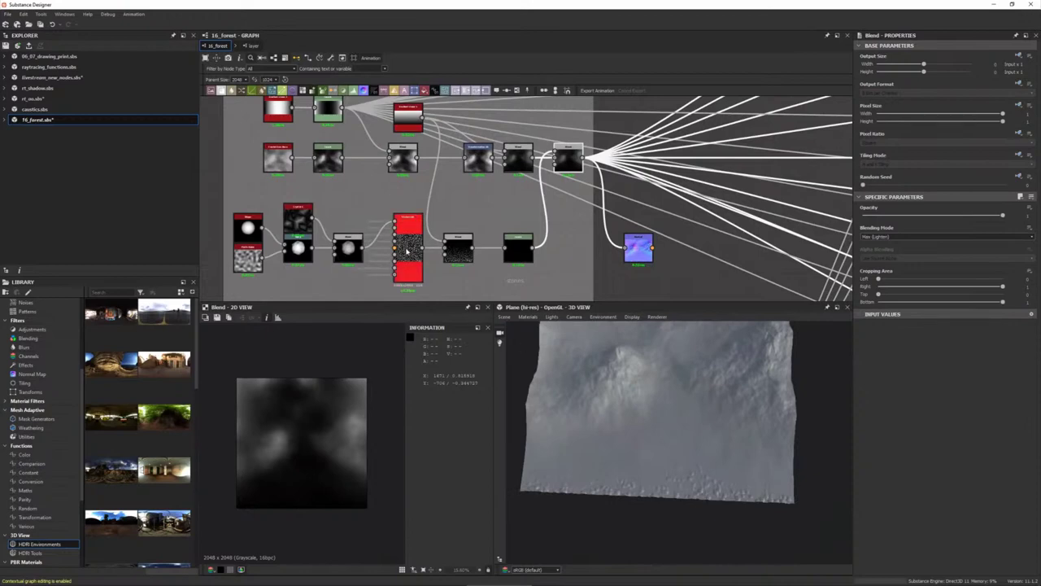
- Preview the stone shape Blend and the Tile Sampler's scattered pattern
{"action": "double_click", "coordinate": [409, 252]}
{"action": "scroll", "coordinate": [305, 446], "scroll_direction": "up", "scroll_amount": 1}
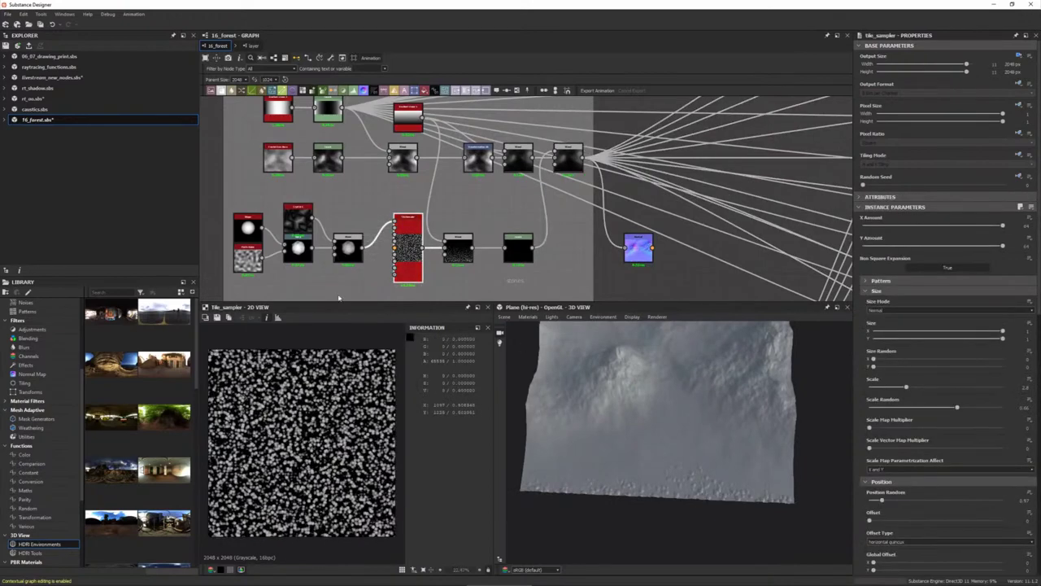
{"action": "scroll", "coordinate": [305, 446], "scroll_direction": "up", "scroll_amount": 1}
{"action": "scroll", "coordinate": [358, 250], "scroll_direction": "up", "scroll_amount": 1}
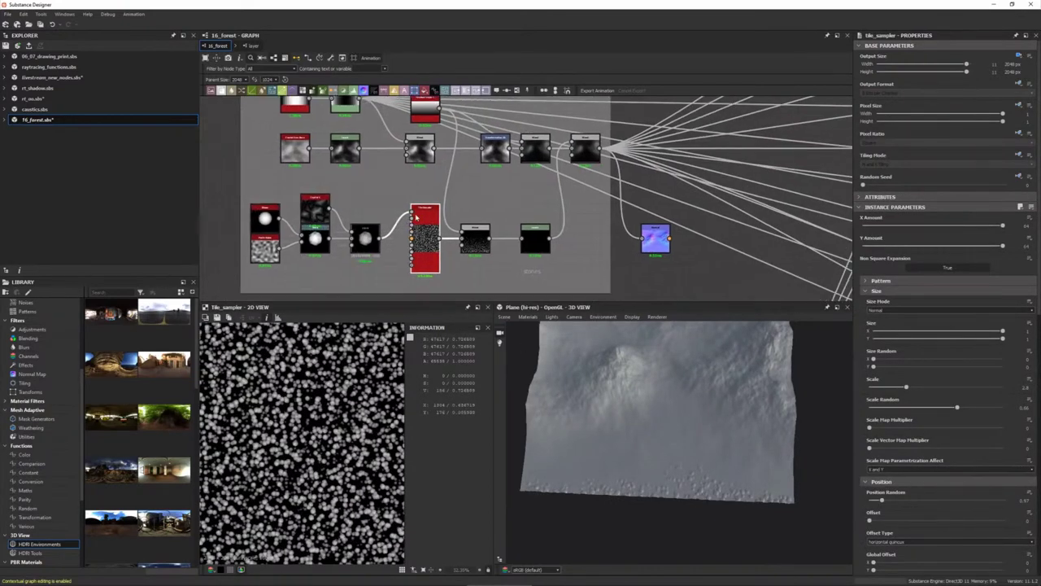
{"action": "scroll", "coordinate": [366, 245], "scroll_direction": "up", "scroll_amount": 2}
{"action": "scroll", "coordinate": [391, 227], "scroll_direction": "up", "scroll_amount": 1}
{"action": "double_click", "coordinate": [404, 216]}
{"action": "scroll", "coordinate": [283, 462], "scroll_direction": "up", "scroll_amount": 1}
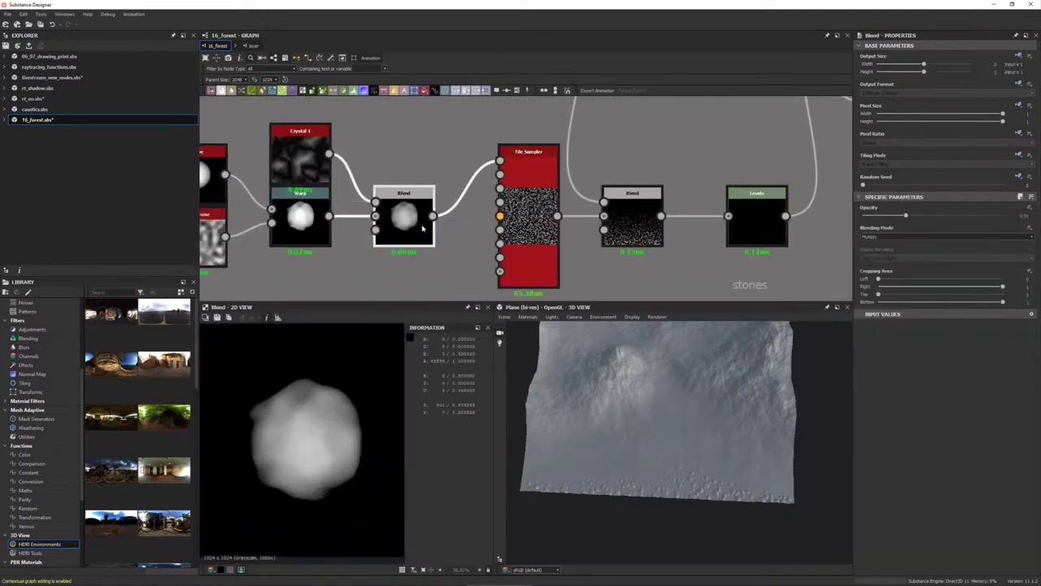
{"action": "left_click", "coordinate": [527, 212]}
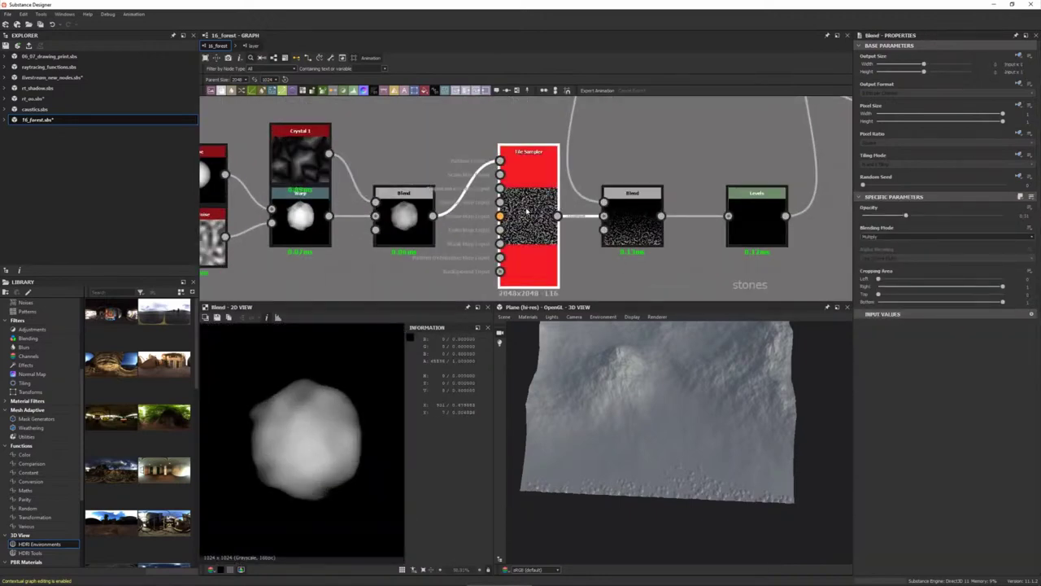
{"action": "double_click", "coordinate": [527, 213]}
{"action": "scroll", "coordinate": [320, 506], "scroll_direction": "down", "scroll_amount": 2}
{"action": "scroll", "coordinate": [320, 506], "scroll_direction": "down", "scroll_amount": 2}
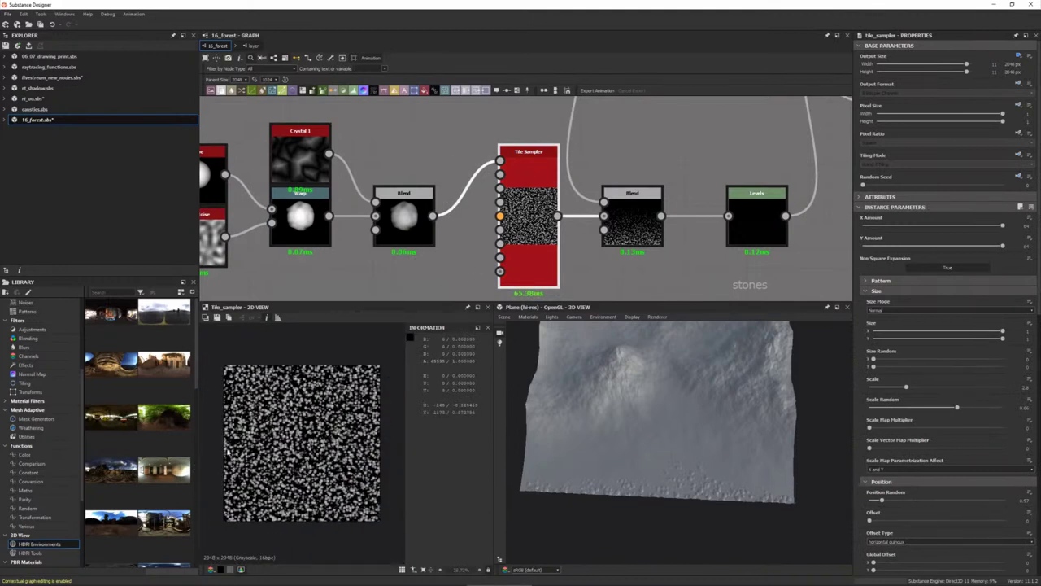
- Preview the Subtract Blend of scattered stones and the stones Levels output
{"action": "double_click", "coordinate": [633, 216]}
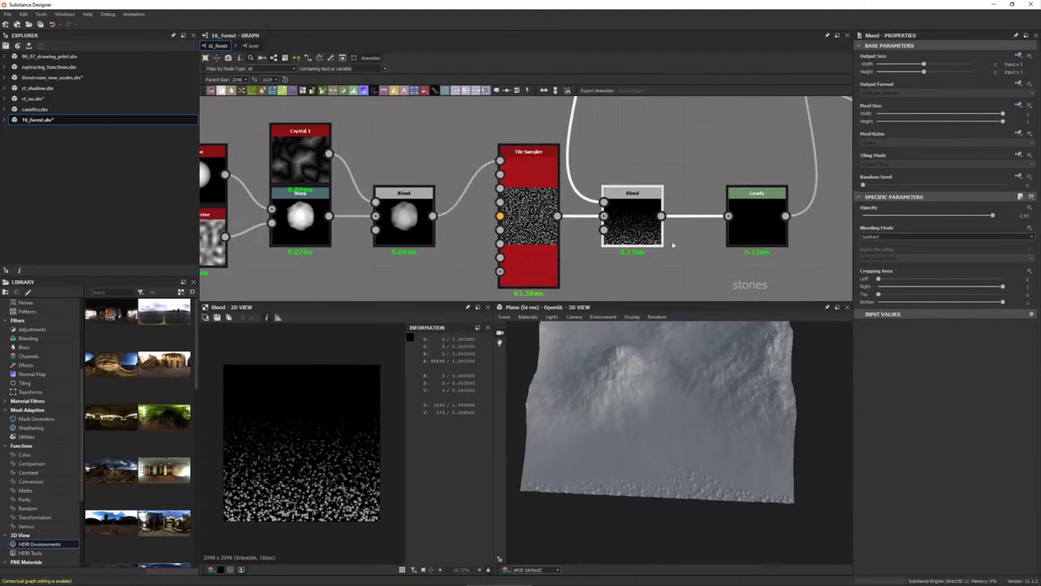
{"action": "scroll", "coordinate": [716, 228], "scroll_direction": "down", "scroll_amount": 2}
{"action": "scroll", "coordinate": [716, 228], "scroll_direction": "down", "scroll_amount": 2}
{"action": "double_click", "coordinate": [651, 232]}
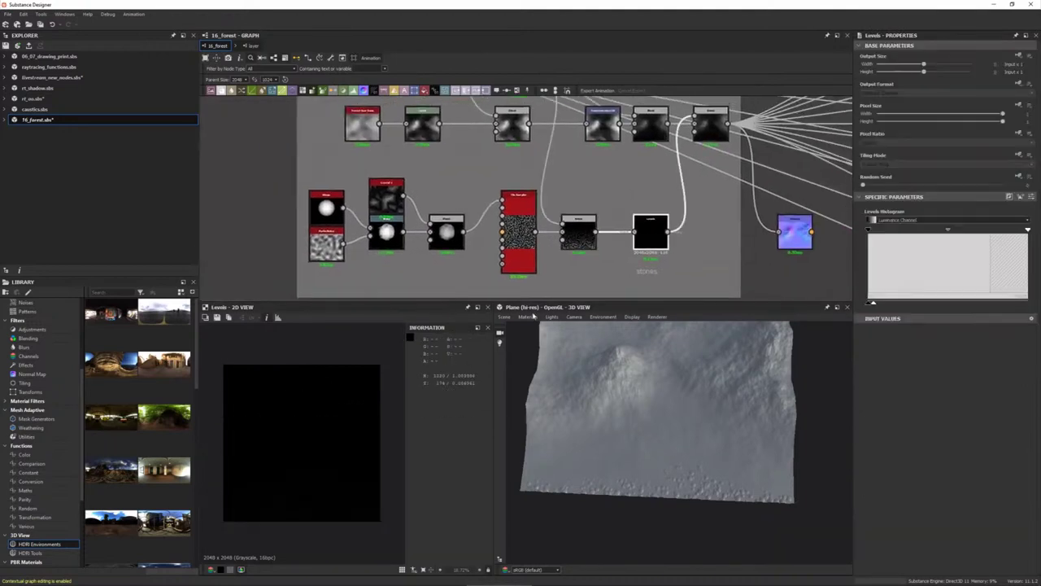
{"action": "scroll", "coordinate": [298, 521], "scroll_direction": "up", "scroll_amount": 3}
{"action": "scroll", "coordinate": [288, 434], "scroll_direction": "down", "scroll_amount": 1}
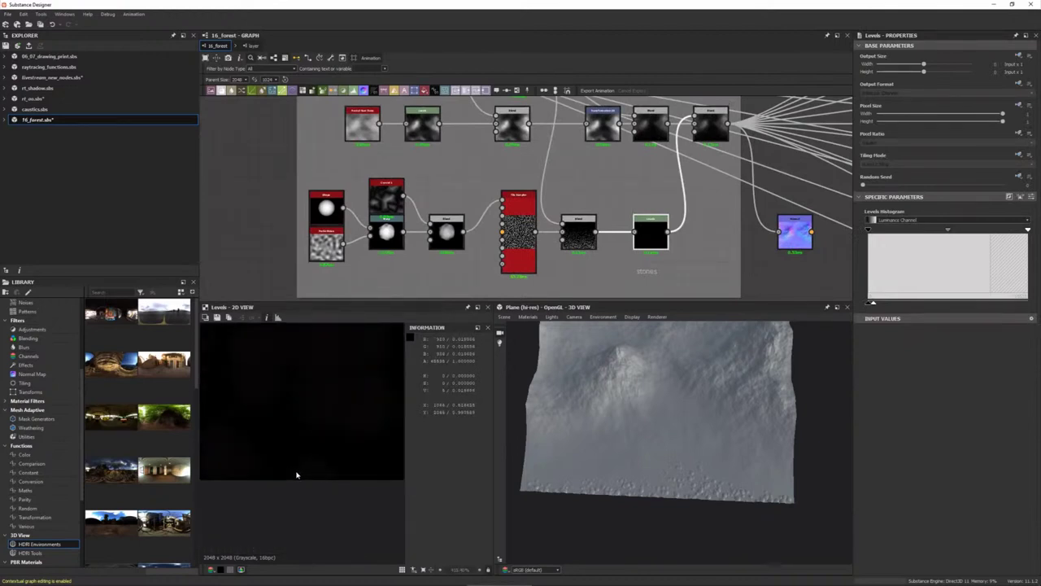
- Preview the Max (Lighten) Blend of terrain and stones and the Normal map output
{"action": "middle_click_drag", "start_coordinate": [641, 182], "coordinate": [504, 235]}
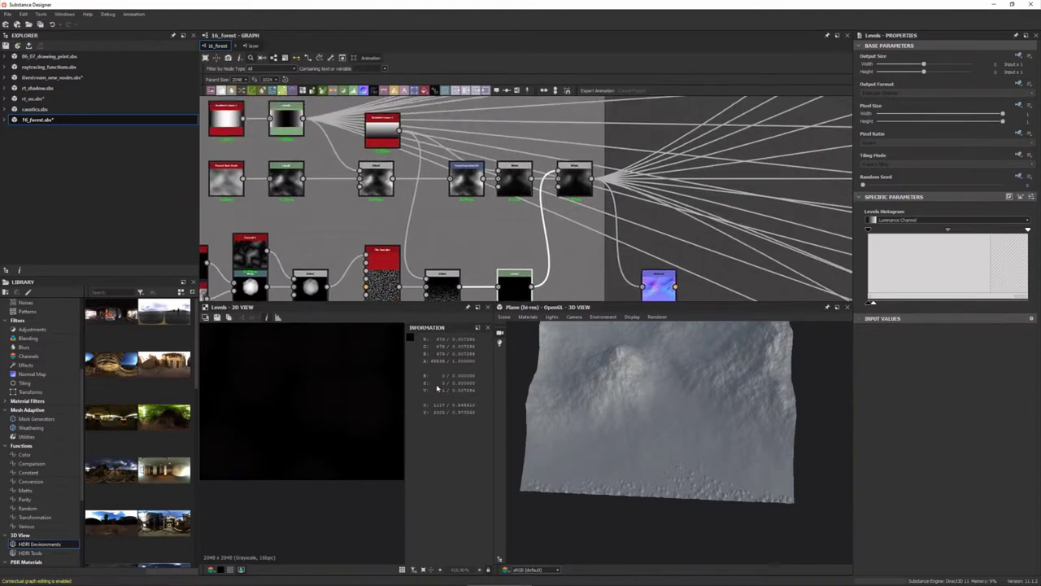
{"action": "left_click", "coordinate": [576, 180]}
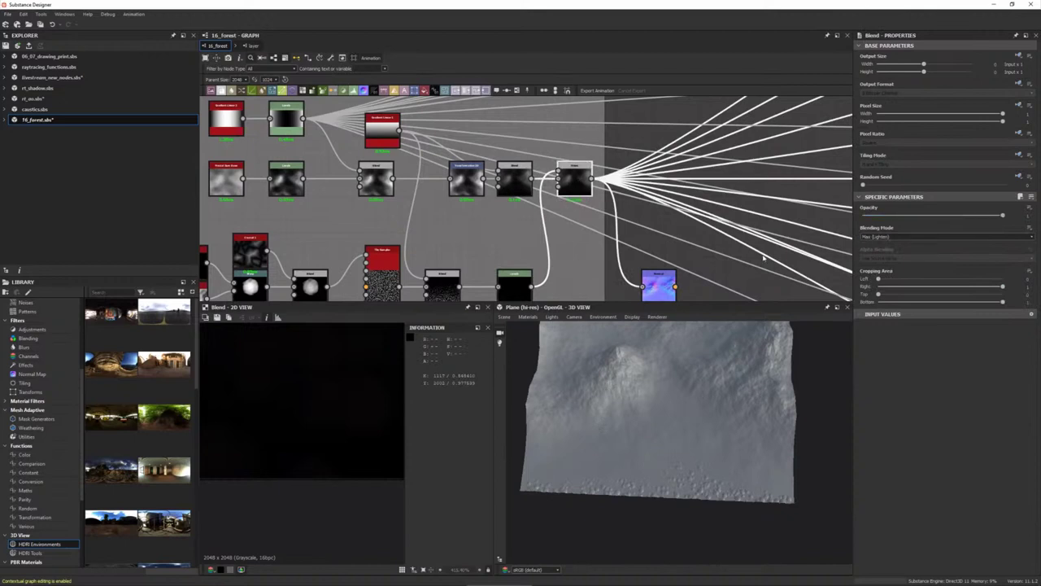
{"action": "left_click", "coordinate": [659, 284]}
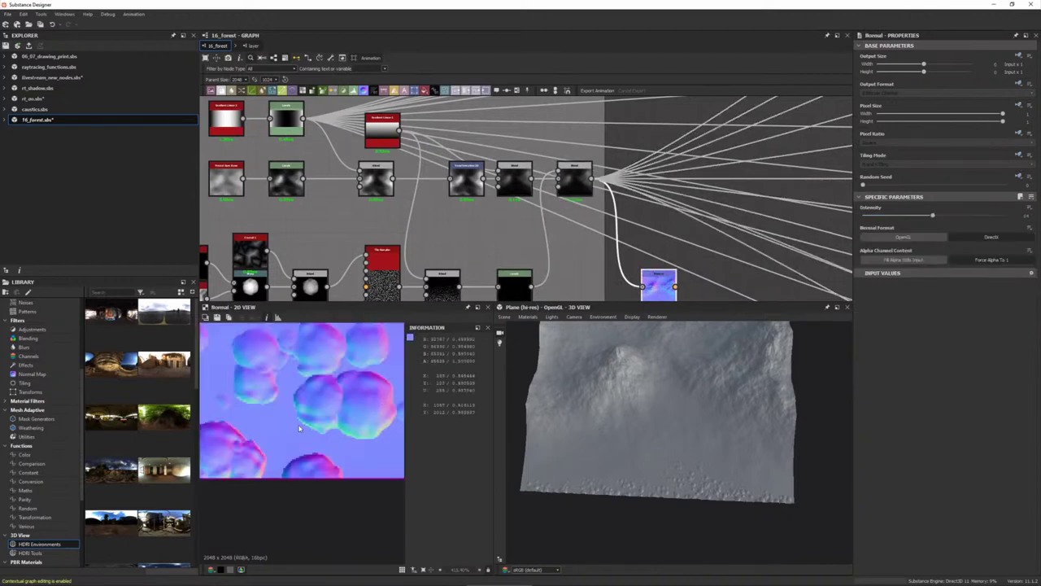
{"action": "scroll", "coordinate": [304, 422], "scroll_direction": "down", "scroll_amount": 1}
{"action": "scroll", "coordinate": [305, 456], "scroll_direction": "down", "scroll_amount": 1}
{"action": "scroll", "coordinate": [308, 499], "scroll_direction": "up", "scroll_amount": 1}
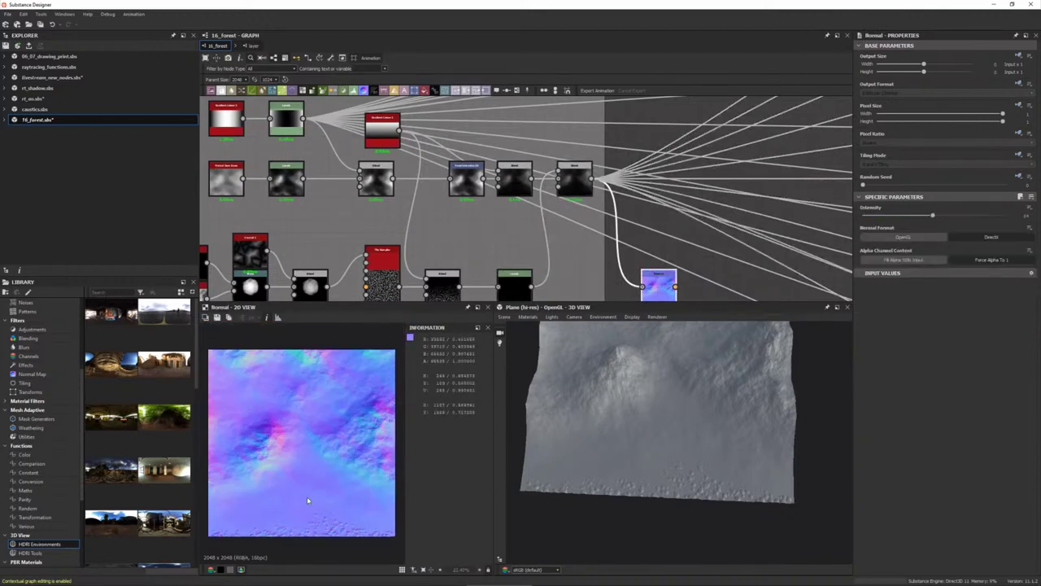
- Frame the whole terrin group and show its Blend node's grayscale heightmap
{"action": "middle_click_drag", "start_coordinate": [665, 265], "coordinate": [649, 212]}
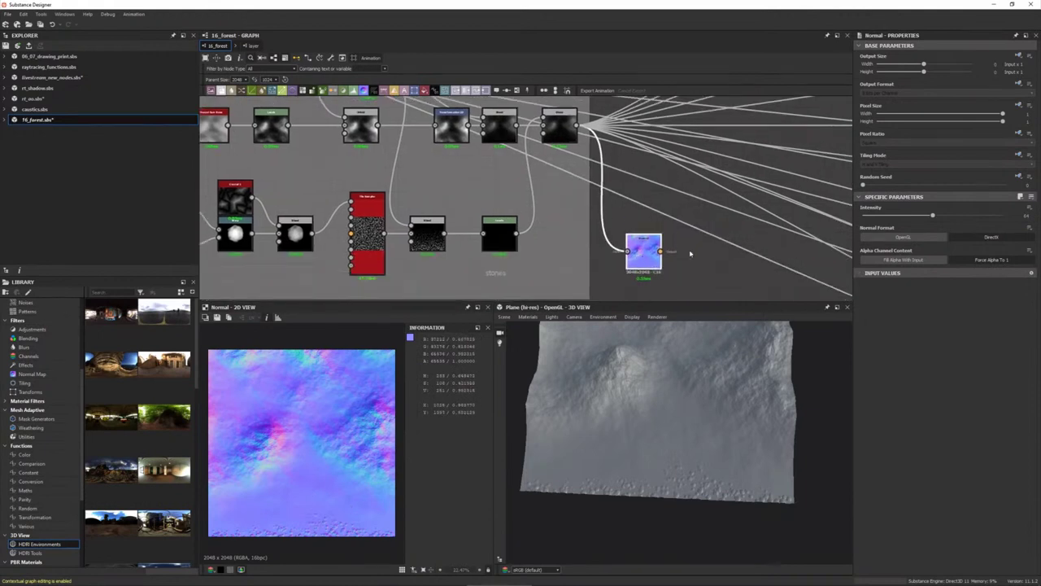
{"action": "scroll", "coordinate": [560, 206], "scroll_direction": "down", "scroll_amount": 2}
{"action": "mouse_move", "coordinate": [560, 206]}
{"action": "middle_mouse_down"}
{"action": "mouse_move", "coordinate": [562, 268]}
{"action": "mouse_move", "coordinate": [479, 330]}
{"action": "middle_mouse_up"}
{"action": "left_click", "coordinate": [491, 244]}
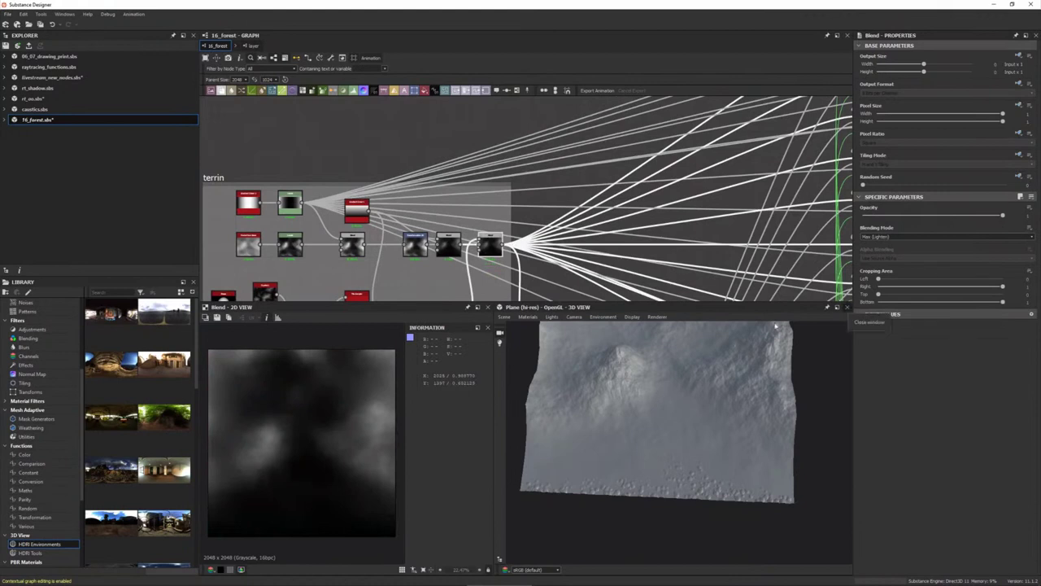
- Close the 3D view and bring the column of red layer nodes into view
{"action": "left_click", "coordinate": [847, 307]}
{"action": "scroll", "coordinate": [579, 227], "scroll_direction": "down", "scroll_amount": 1}
{"action": "middle_click_drag", "start_coordinate": [579, 228], "coordinate": [480, 270]}
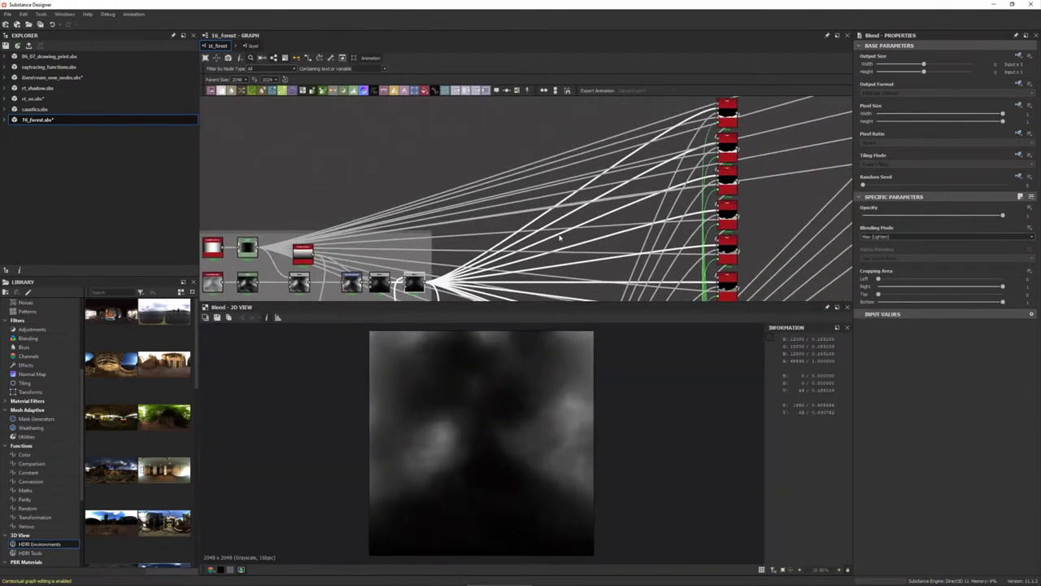
{"action": "scroll", "coordinate": [558, 233], "scroll_direction": "down", "scroll_amount": 1}
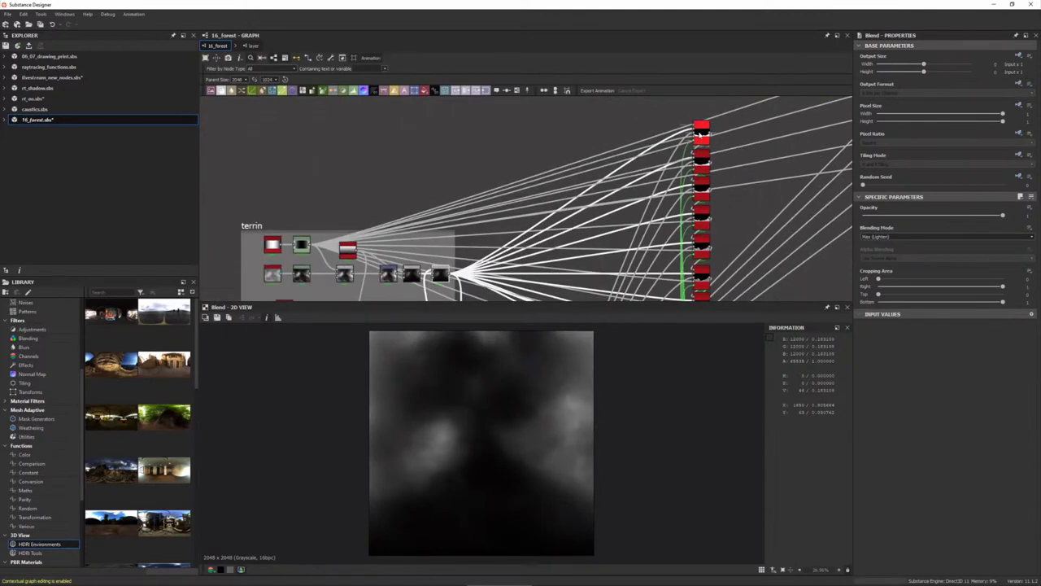
- Select the top red layer node to show its parameters
{"action": "left_click", "coordinate": [699, 134]}
{"action": "scroll", "coordinate": [702, 134], "scroll_direction": "up", "scroll_amount": 2}
{"action": "scroll", "coordinate": [702, 134], "scroll_direction": "up", "scroll_amount": 2}
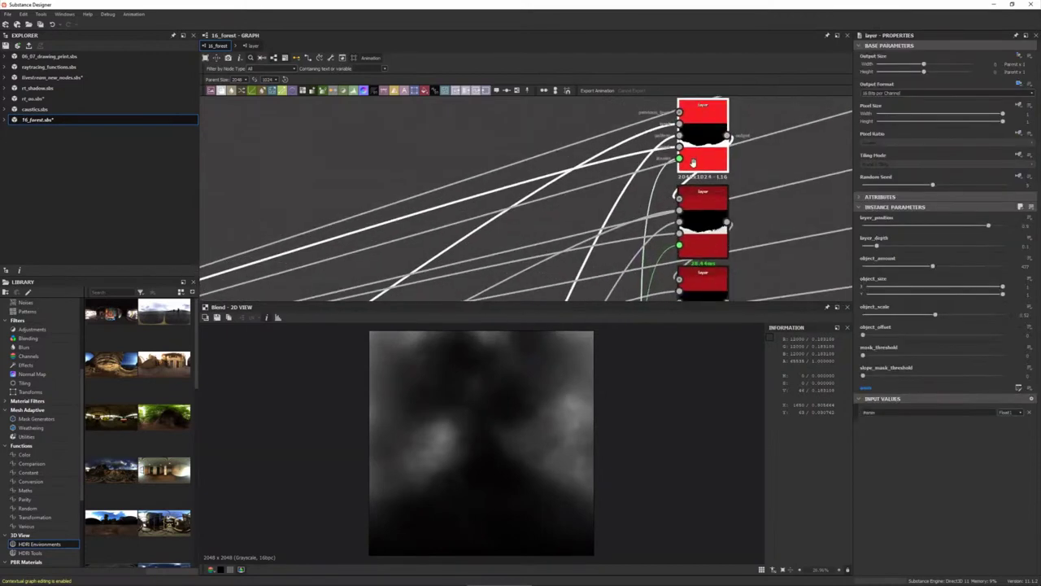
{"action": "scroll", "coordinate": [702, 134], "scroll_direction": "up", "scroll_amount": 2}
{"action": "middle_click_drag", "start_coordinate": [692, 180], "coordinate": [691, 187]}
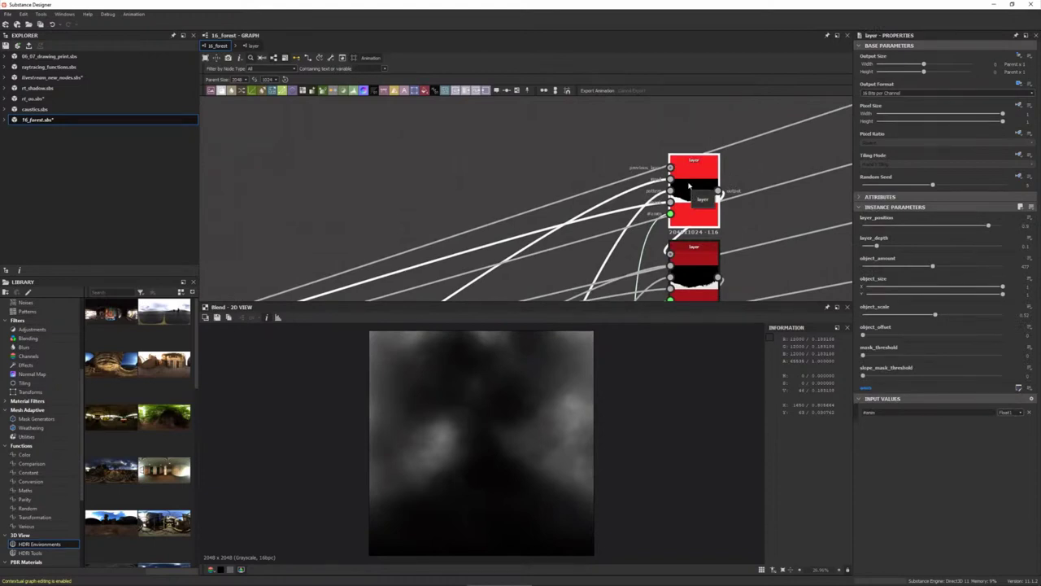
{"action": "left_click", "coordinate": [690, 186]}
- Open the layer's subgraph and preview its input heightmap and Cross Section output
{"action": "double_click", "coordinate": [699, 195]}
{"action": "double_click", "coordinate": [370, 177]}
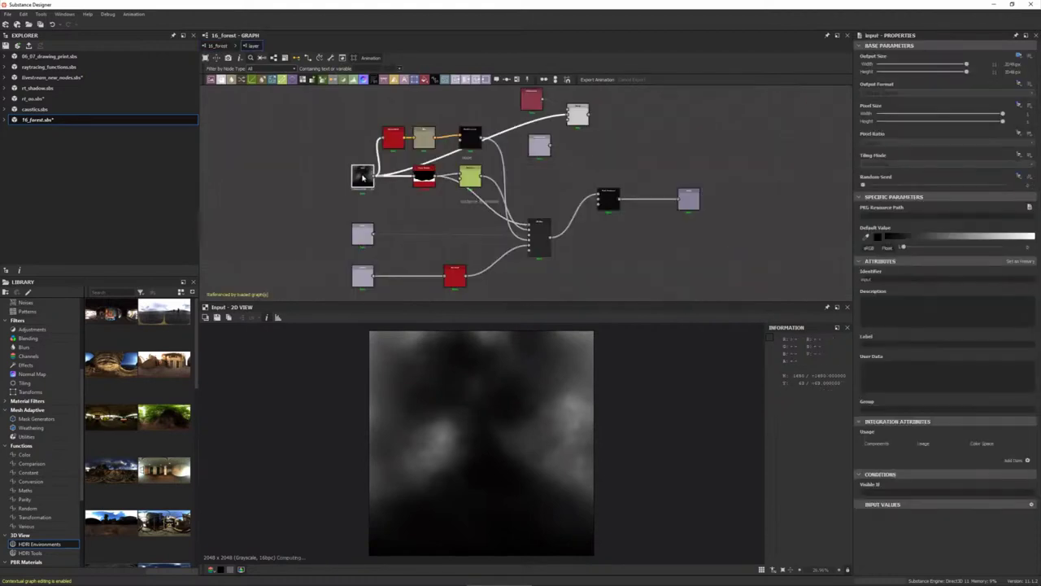
{"action": "scroll", "coordinate": [387, 183], "scroll_direction": "up", "scroll_amount": 3}
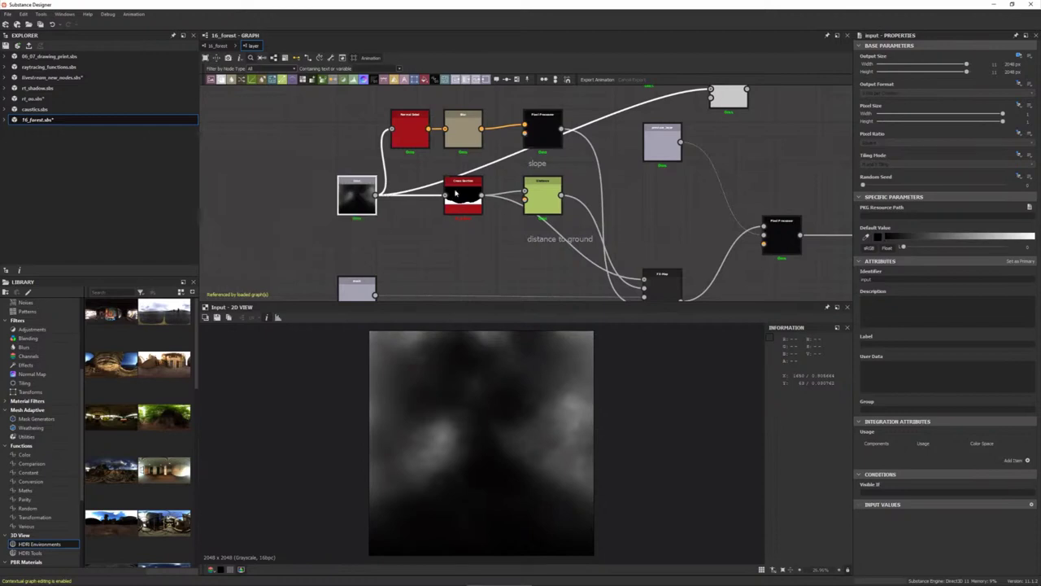
{"action": "scroll", "coordinate": [426, 225], "scroll_direction": "up", "scroll_amount": 3}
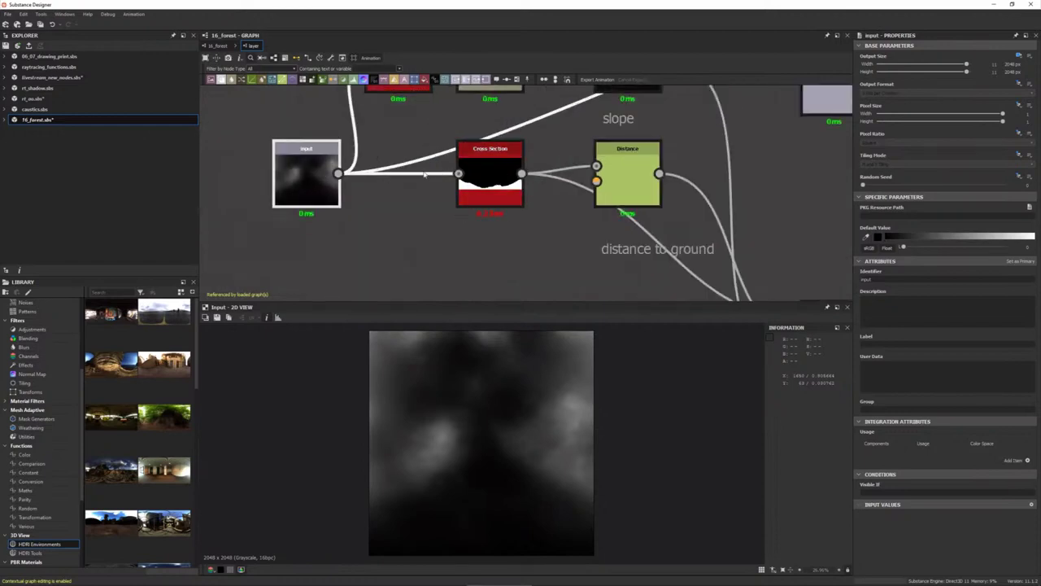
{"action": "left_click", "coordinate": [499, 169]}
{"action": "double_click", "coordinate": [499, 170]}
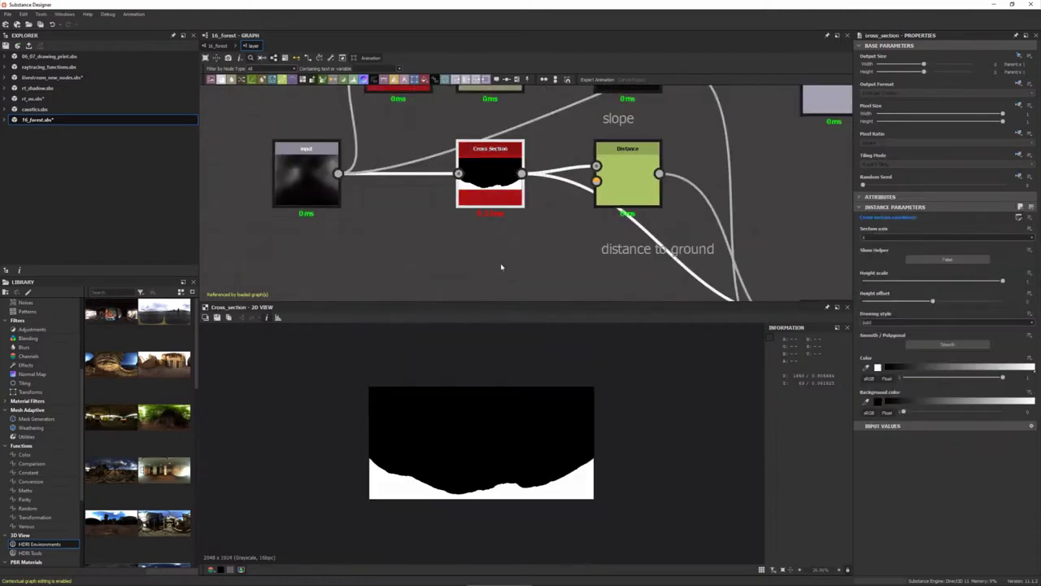
{"action": "middle_click_drag", "start_coordinate": [488, 246], "coordinate": [493, 241]}
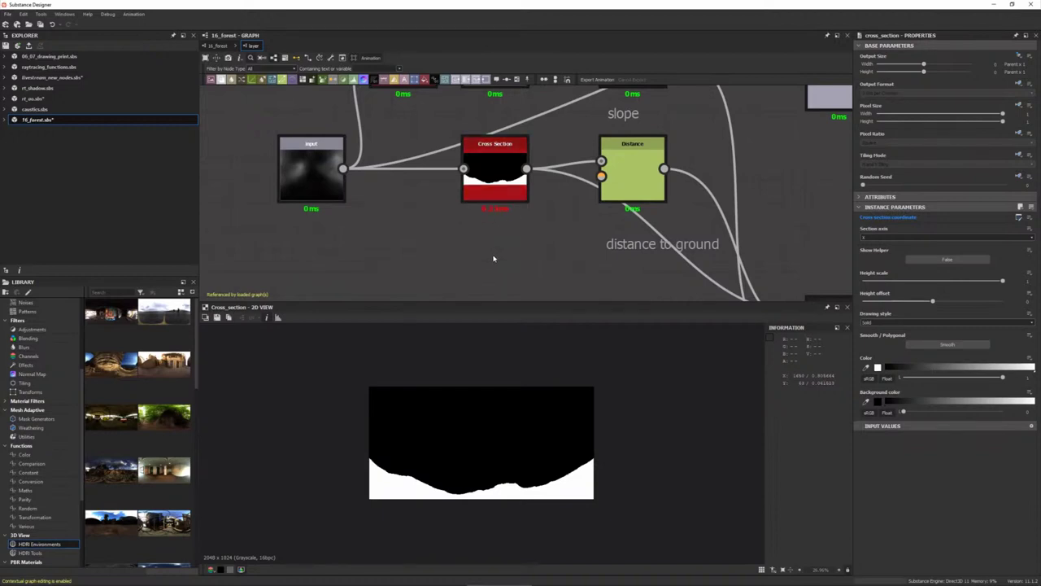
- Duplicate the Cross Section node and remove the function driving its section coordinate
{"action": "key", "text": "space"}
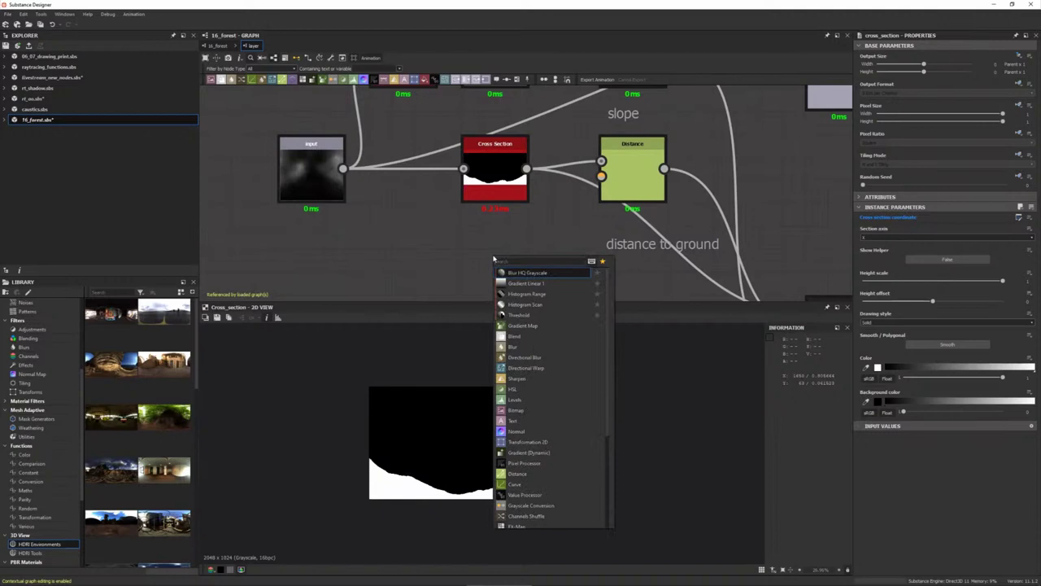
{"action": "key", "text": "Escape"}
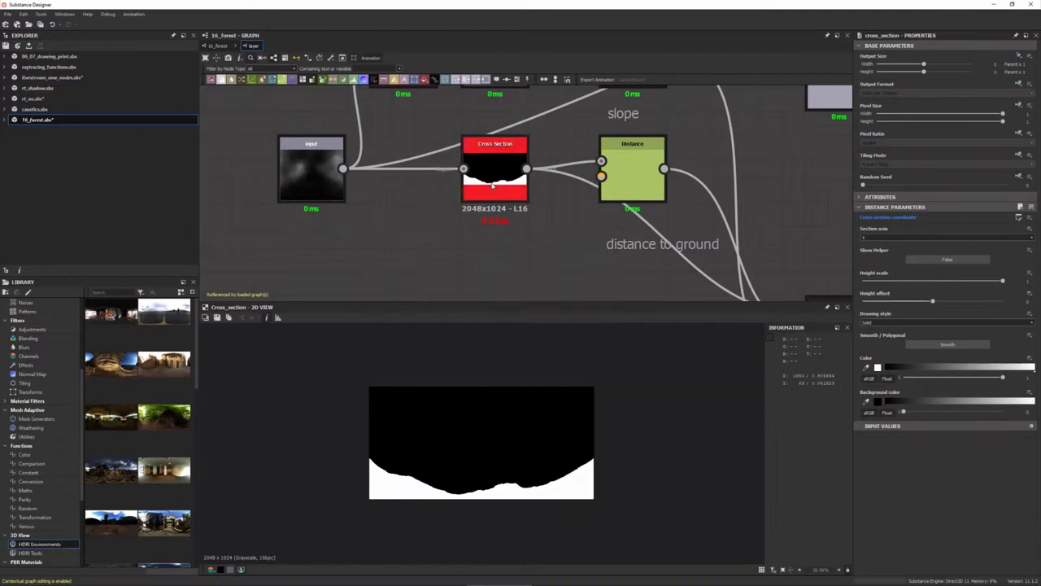
{"action": "key", "text": "ctrl+d"}
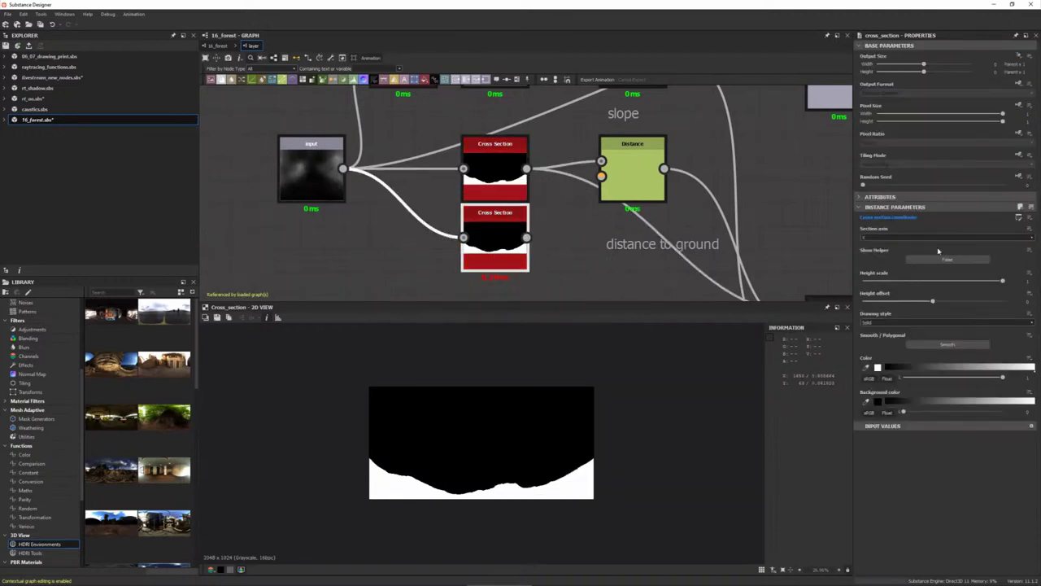
{"action": "left_click", "coordinate": [1032, 218]}
{"action": "left_click", "coordinate": [995, 312]}
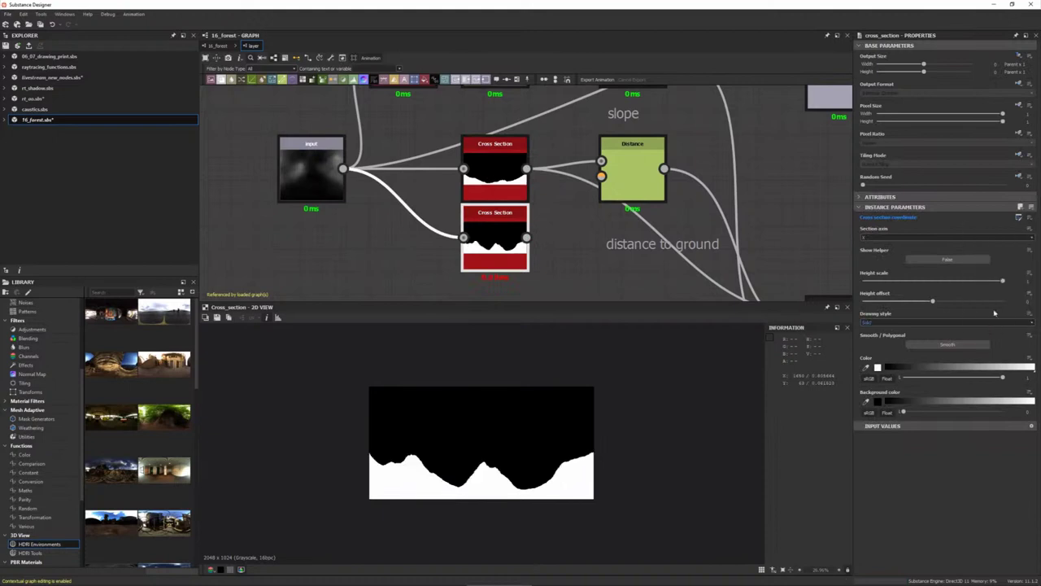
{"action": "left_click", "coordinate": [1032, 218]}
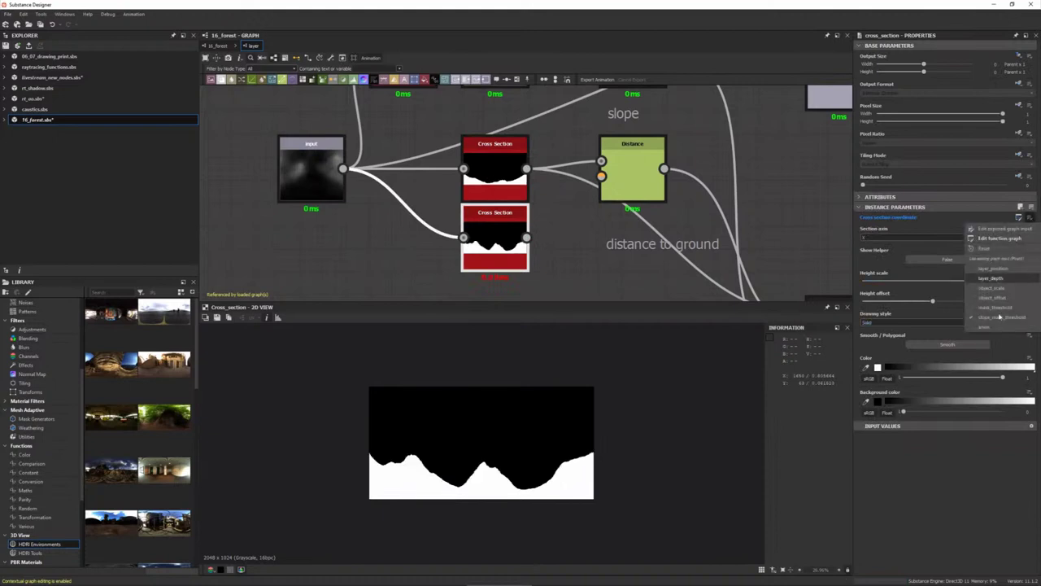
{"action": "left_click", "coordinate": [999, 252]}
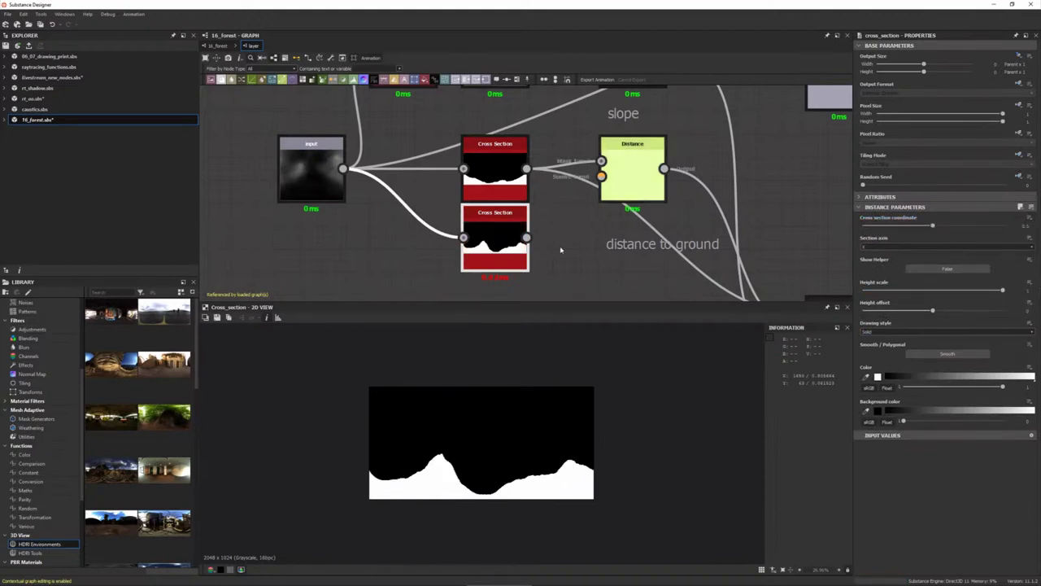
- Turn on the cross-section helper and set the section coordinate near its minimum
{"action": "left_click", "coordinate": [948, 268]}
{"action": "scroll", "coordinate": [513, 486], "scroll_direction": "up", "scroll_amount": 2}
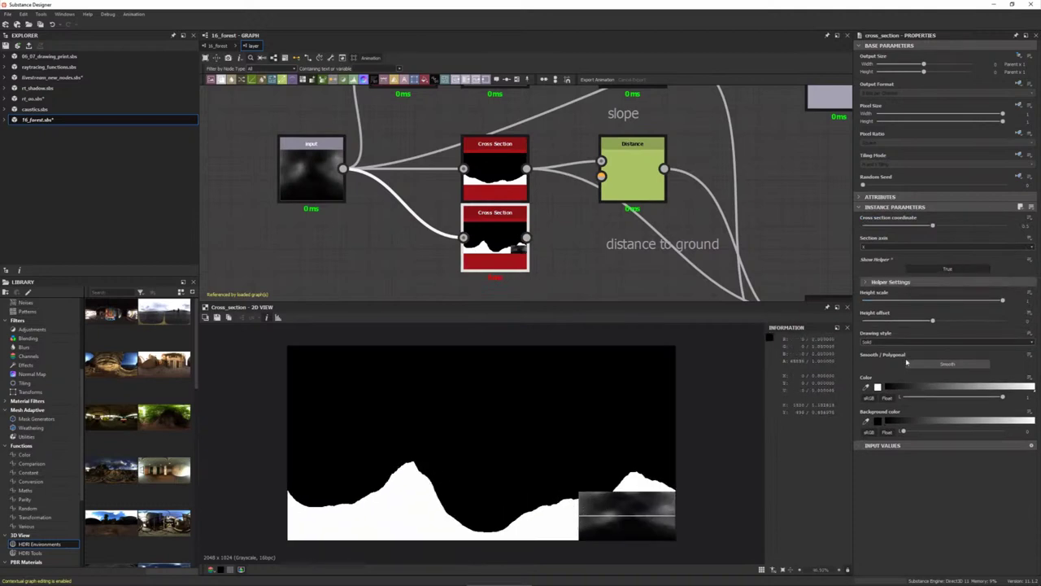
{"action": "left_click_drag", "start_coordinate": [932, 225], "coordinate": [923, 225]}
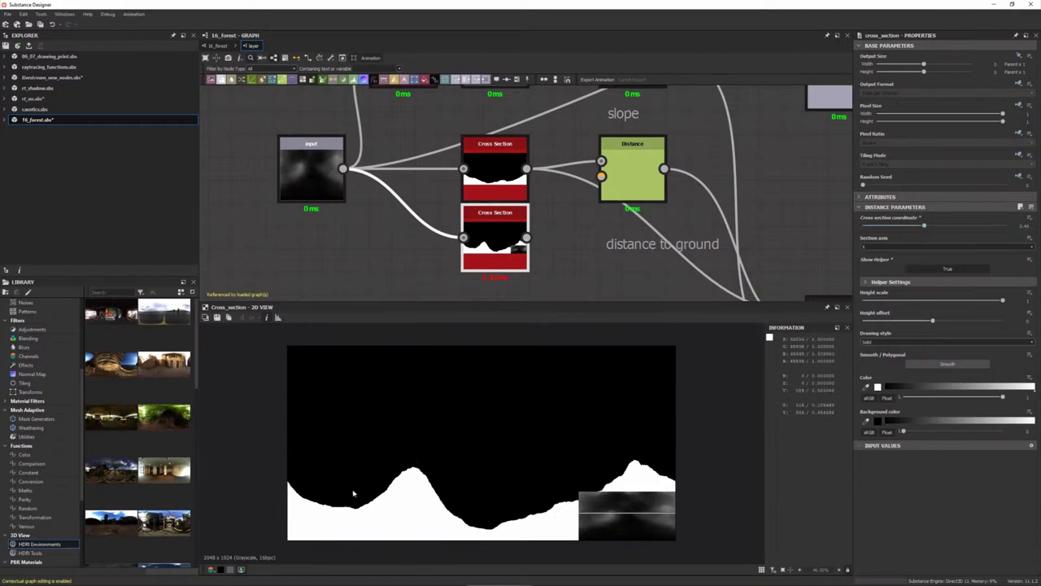
{"action": "left_click_drag", "start_coordinate": [921, 226], "coordinate": [863, 229]}
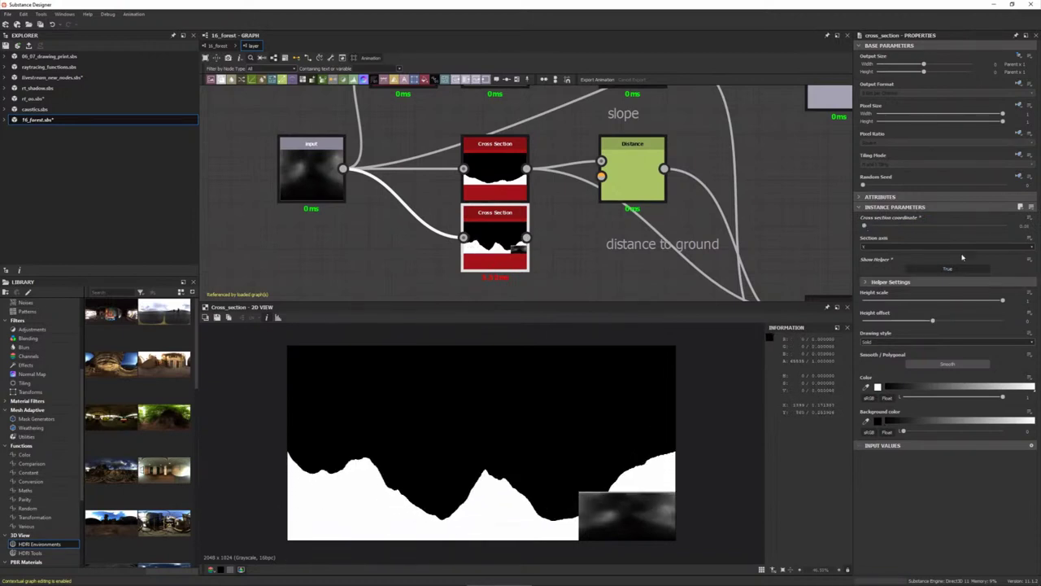
{"action": "mouse_move", "coordinate": [864, 230]}
{"action": "left_mouse_down"}
{"action": "mouse_move", "coordinate": [1000, 234]}
{"action": "mouse_move", "coordinate": [883, 235]}
{"action": "left_mouse_up"}
- Add a Pixel Processor node and place it beside the lower Cross Section
{"action": "middle_click_drag", "start_coordinate": [576, 272], "coordinate": [574, 216]}
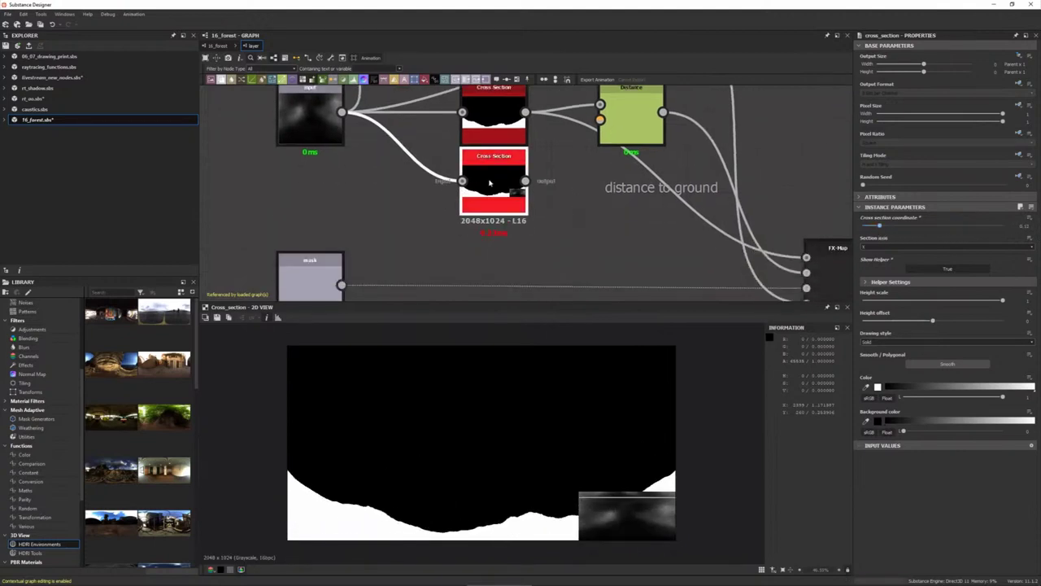
{"action": "left_click_drag", "start_coordinate": [510, 196], "coordinate": [581, 218]}
{"action": "left_click", "coordinate": [483, 209]}
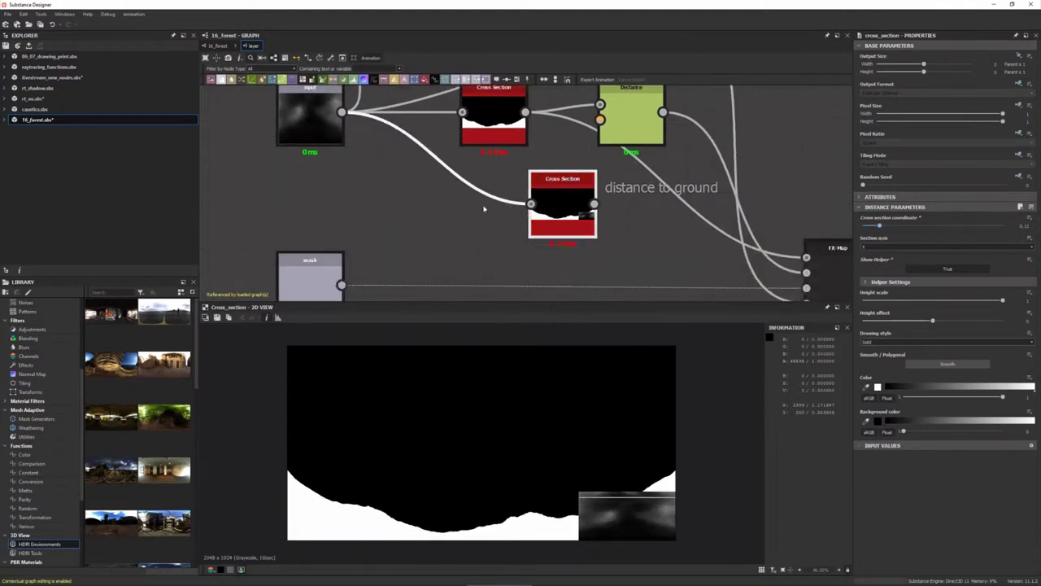
{"action": "middle_click_drag", "start_coordinate": [483, 209], "coordinate": [499, 239]}
{"action": "key", "text": "space"}
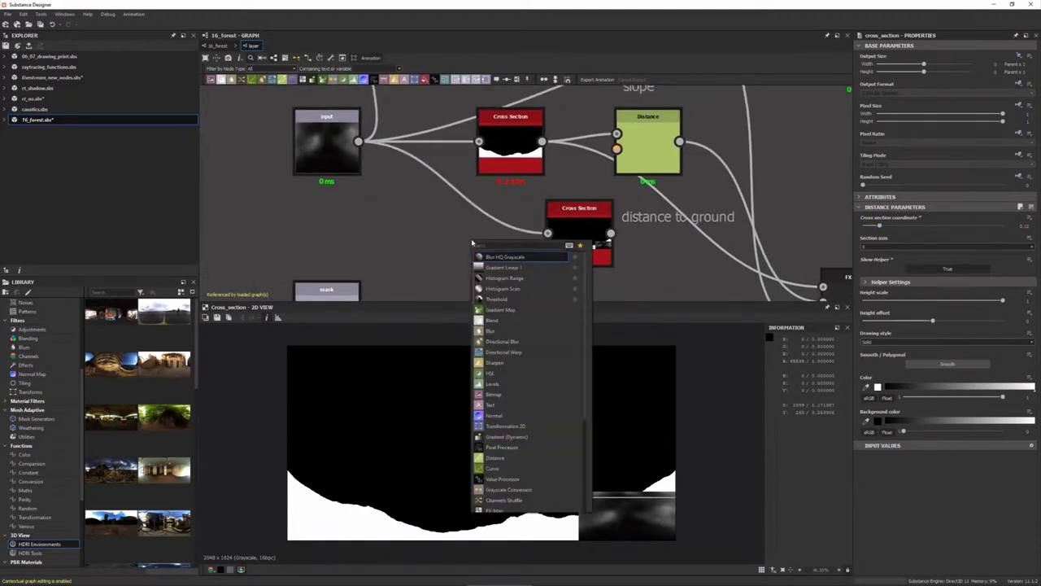
{"action": "type", "text": "pi"}
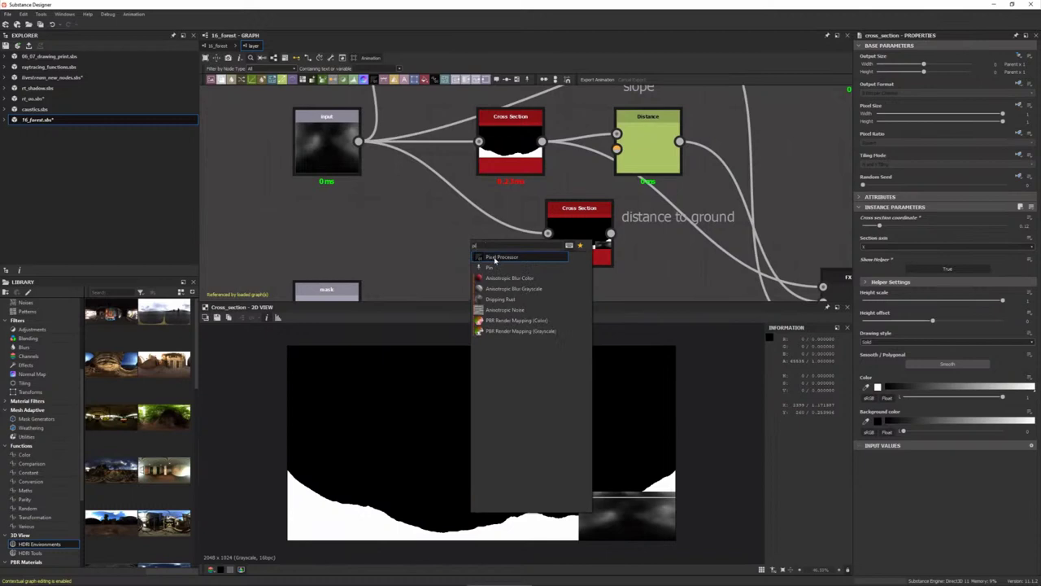
{"action": "left_click", "coordinate": [494, 258]}
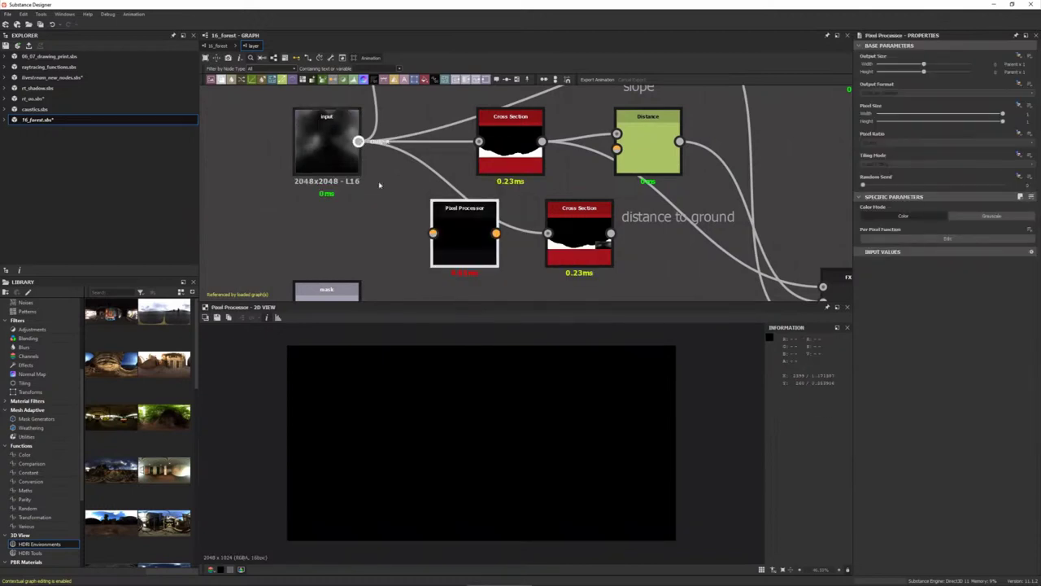
{"action": "mouse_move", "coordinate": [358, 142]}
{"action": "left_mouse_down"}
{"action": "mouse_move", "coordinate": [547, 234]}
{"action": "mouse_move", "coordinate": [625, 248]}
{"action": "left_mouse_up"}
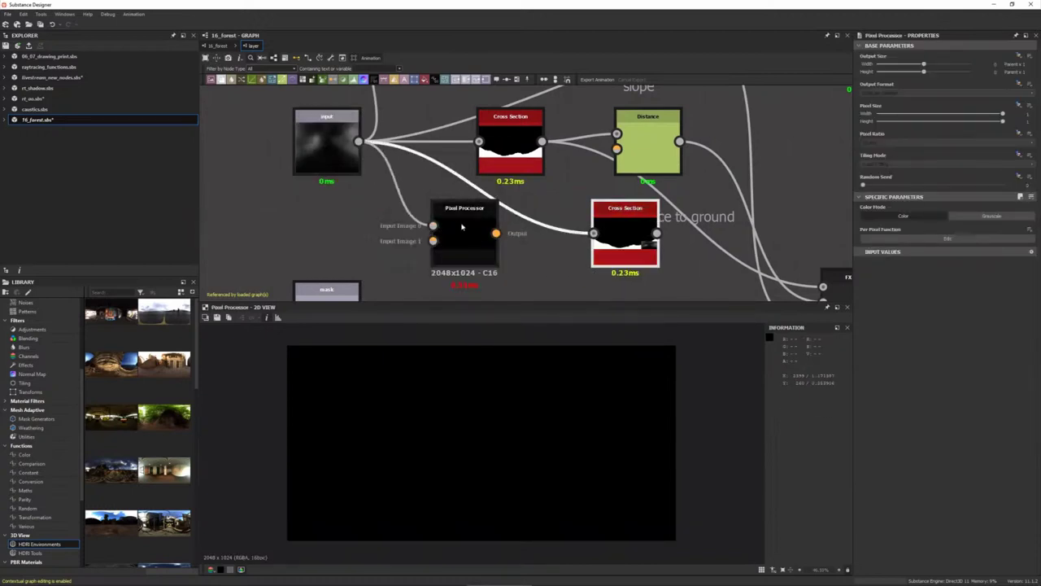
{"action": "left_click_drag", "start_coordinate": [461, 227], "coordinate": [508, 235]}
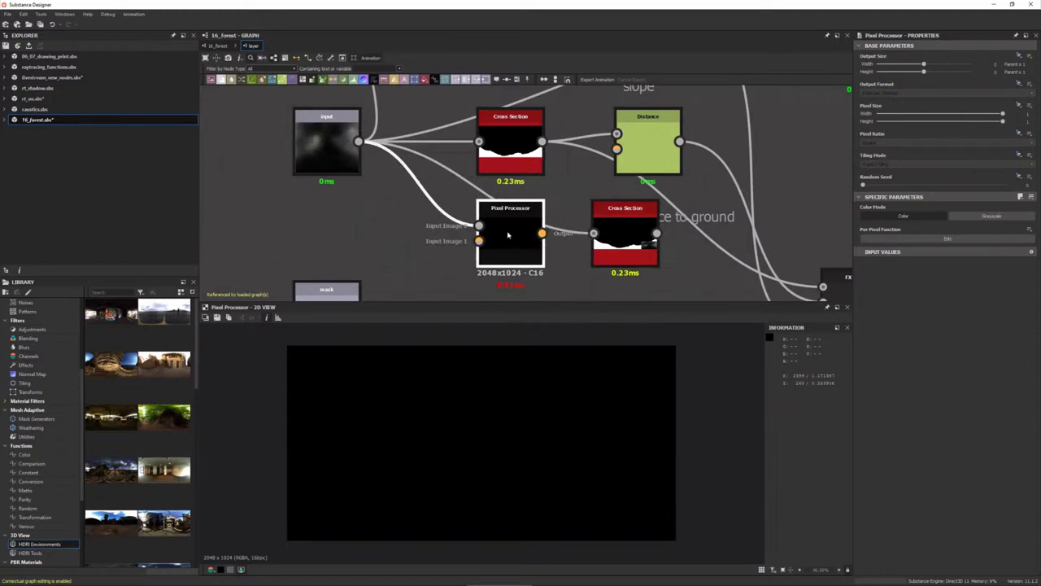
- Set the Pixel Processor's Color Mode to Grayscale
{"action": "left_click", "coordinate": [991, 216]}
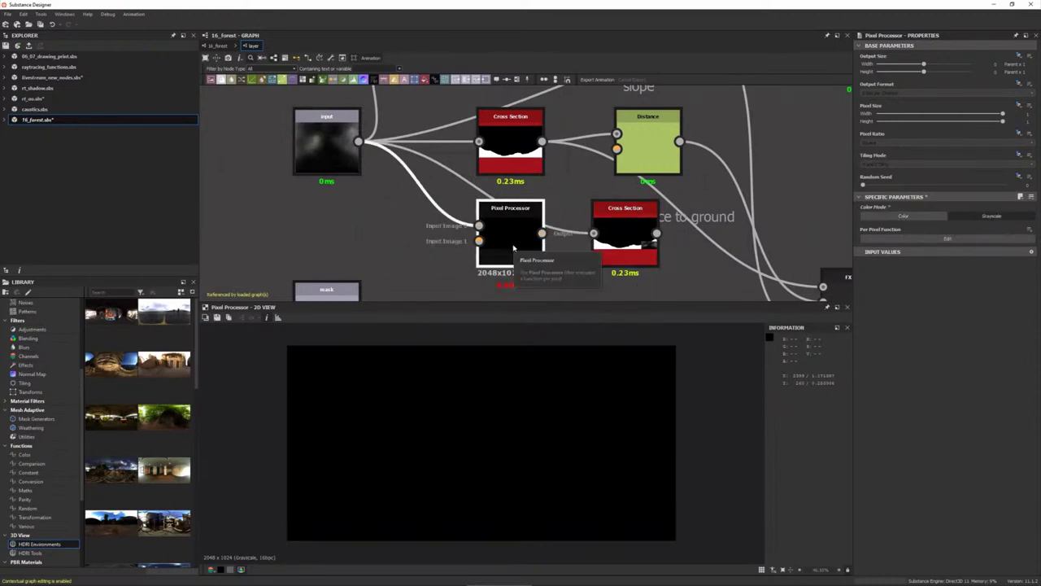
{"action": "left_click", "coordinate": [914, 239]}
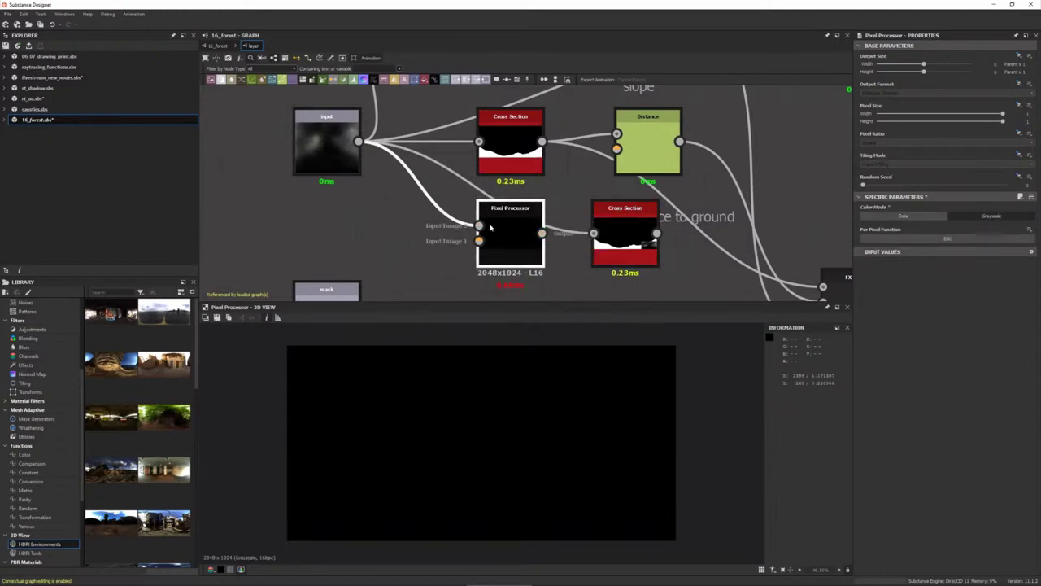
{"action": "scroll", "coordinate": [484, 219], "scroll_direction": "down", "scroll_amount": 2}
{"action": "scroll", "coordinate": [485, 204], "scroll_direction": "up", "scroll_amount": 4}
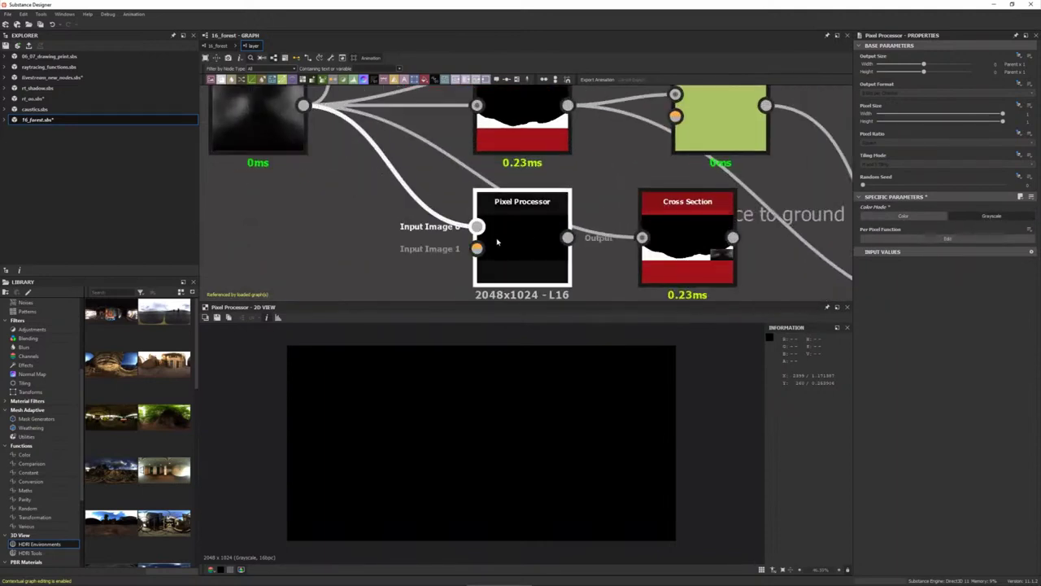
- Open the per-pixel function and delete its default Float4 node
{"action": "left_click", "coordinate": [941, 240]}
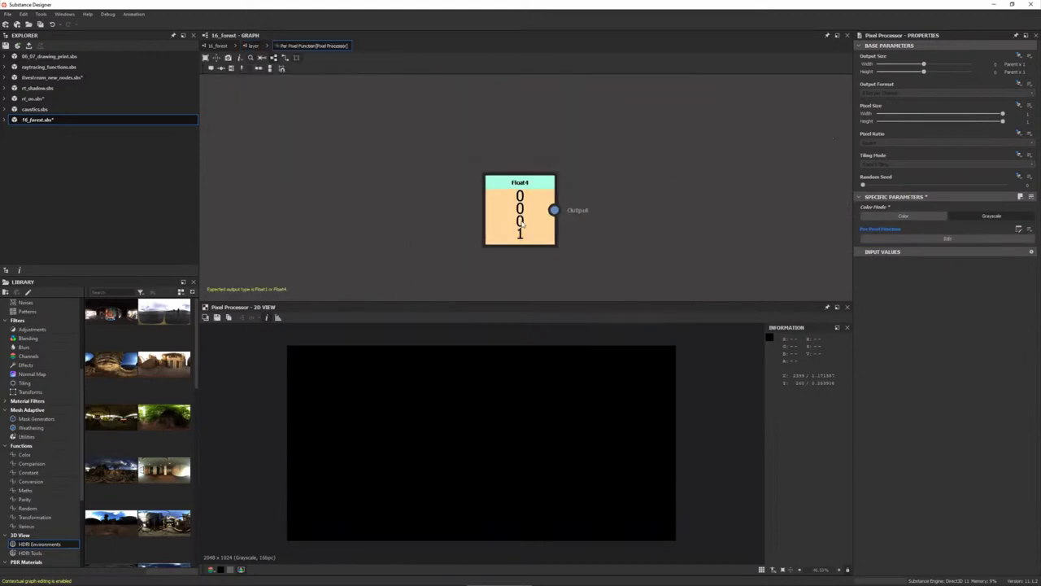
{"action": "left_click", "coordinate": [540, 205]}
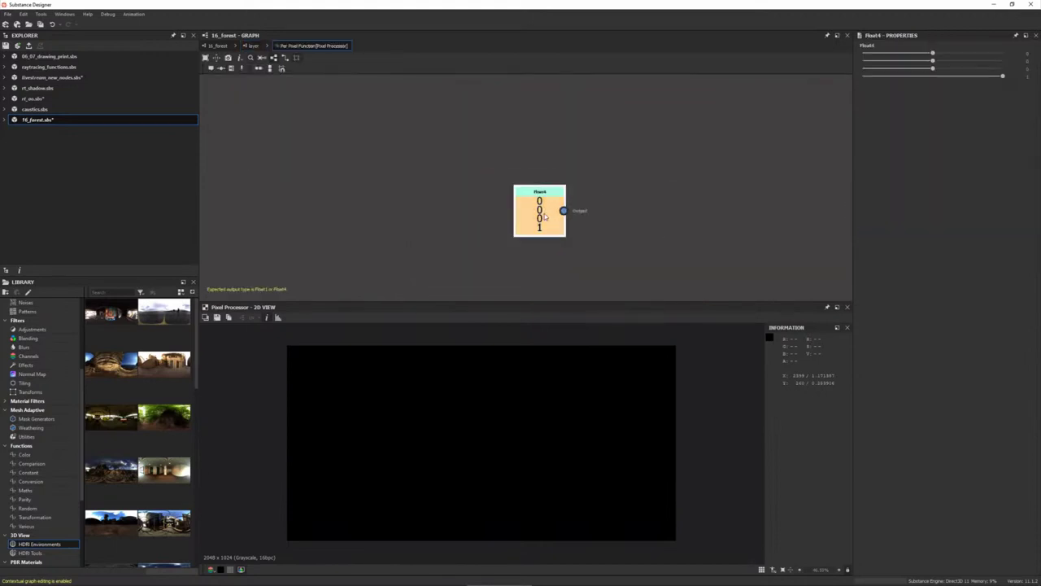
{"action": "key", "text": "Delete"}
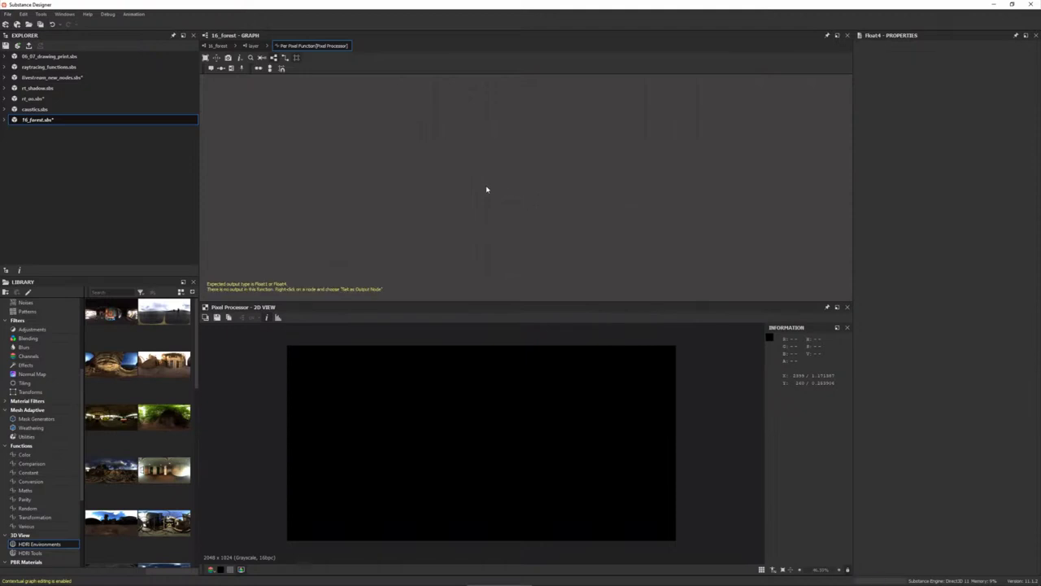
- Add a Get Float2 node reading $pos and pull a link from it
{"action": "key", "text": "space"}
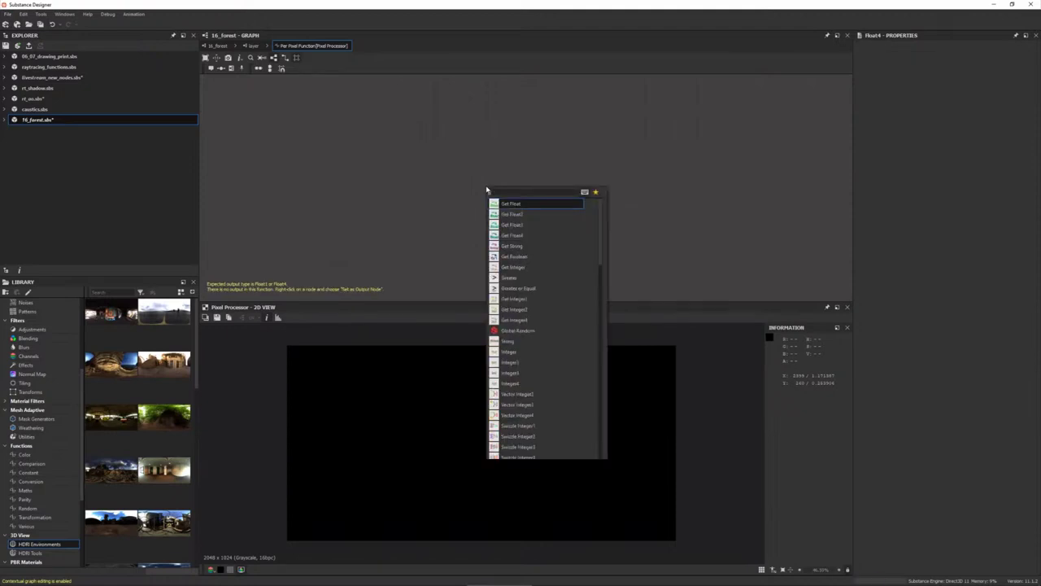
{"action": "type", "text": "get"}
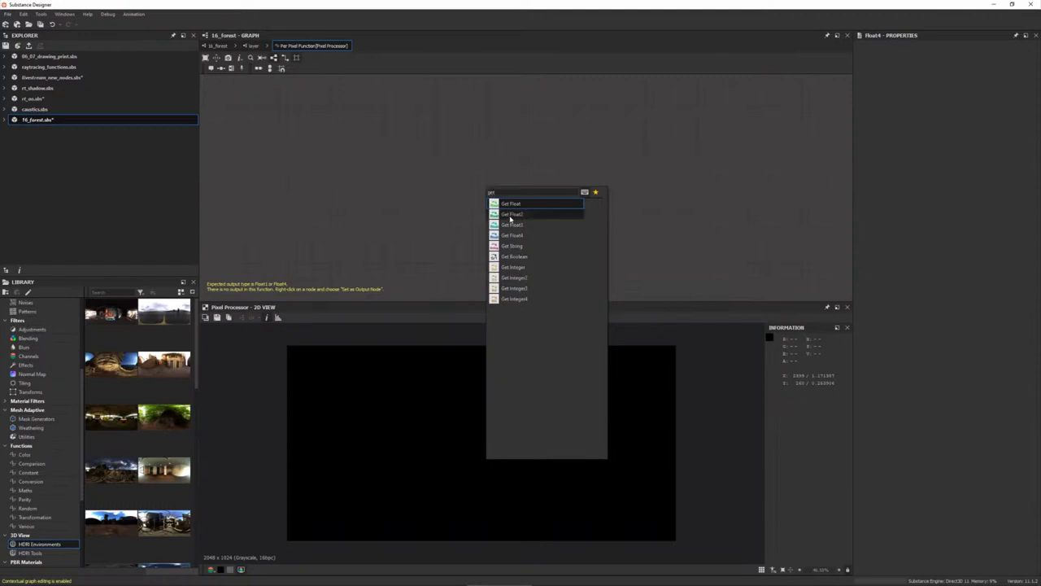
{"action": "left_click", "coordinate": [511, 214]}
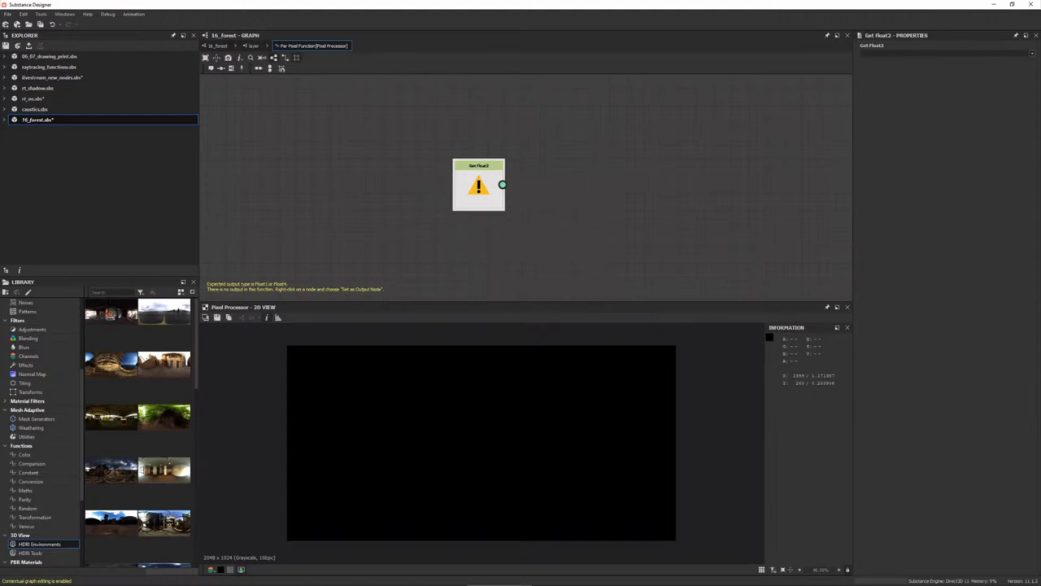
{"action": "scroll", "coordinate": [460, 177], "scroll_direction": "up", "scroll_amount": 2}
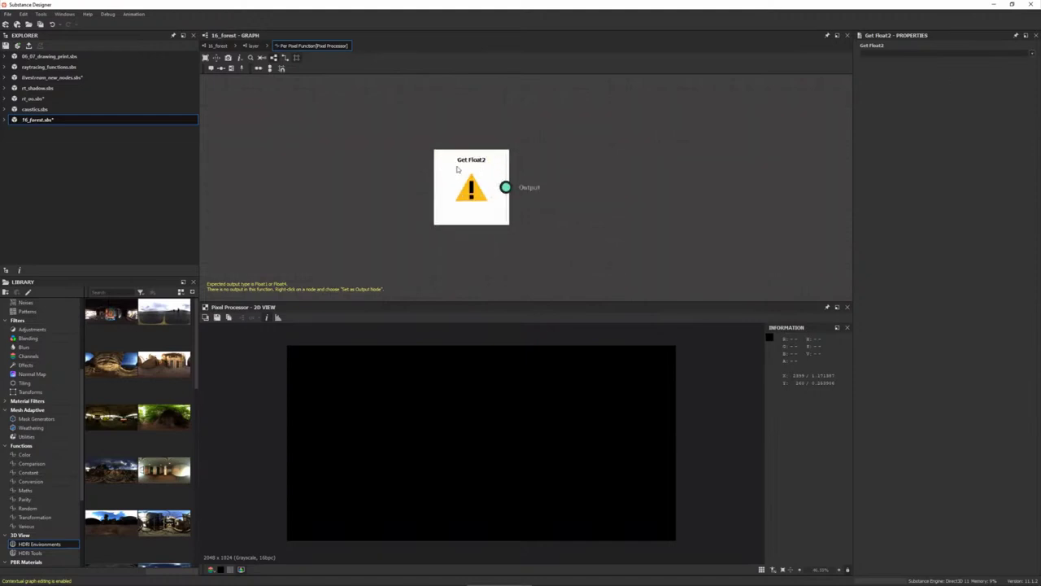
{"action": "left_click", "coordinate": [452, 173]}
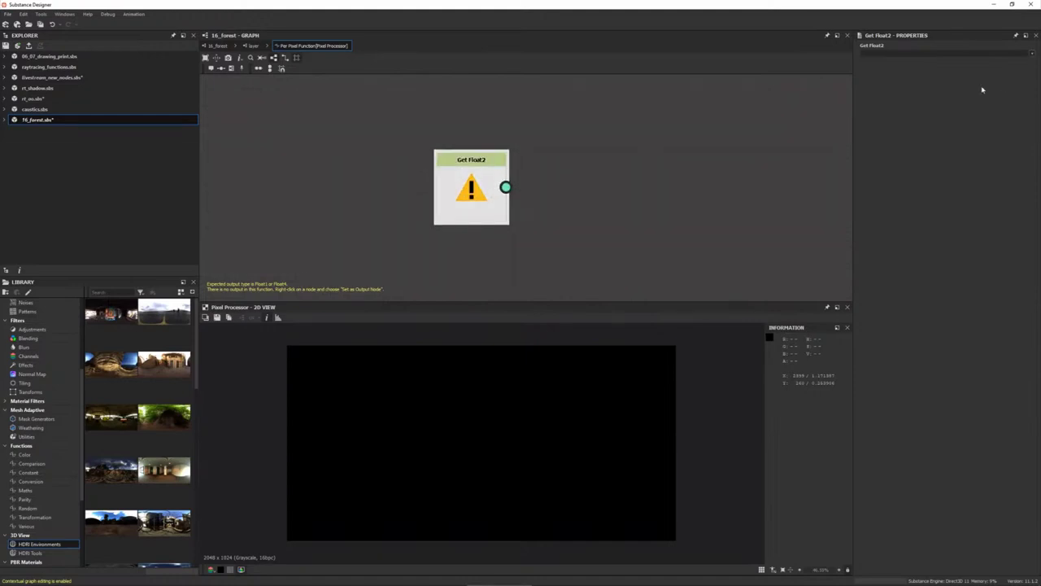
{"action": "left_click", "coordinate": [1029, 56]}
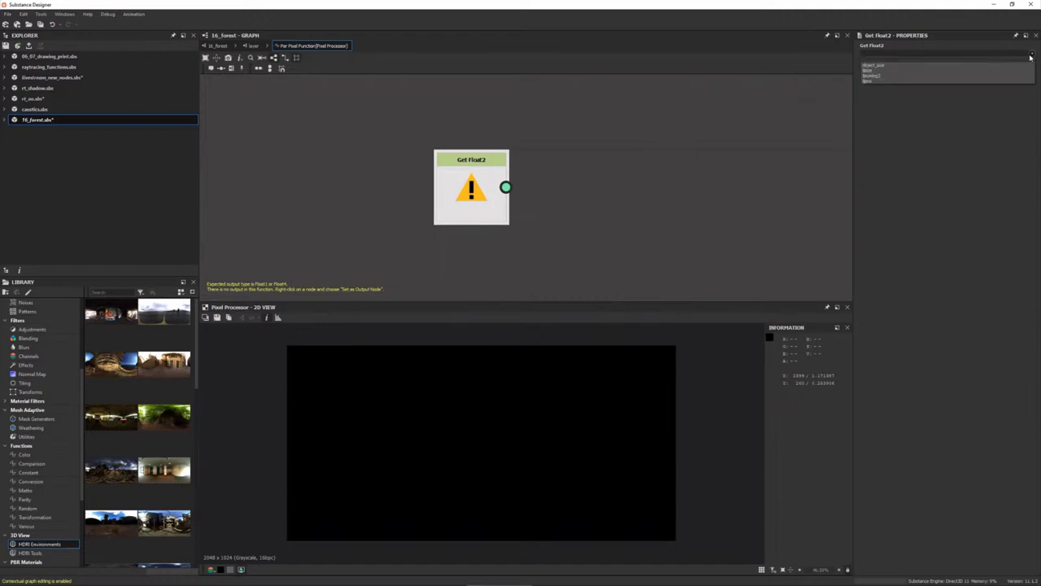
{"action": "left_click", "coordinate": [869, 82]}
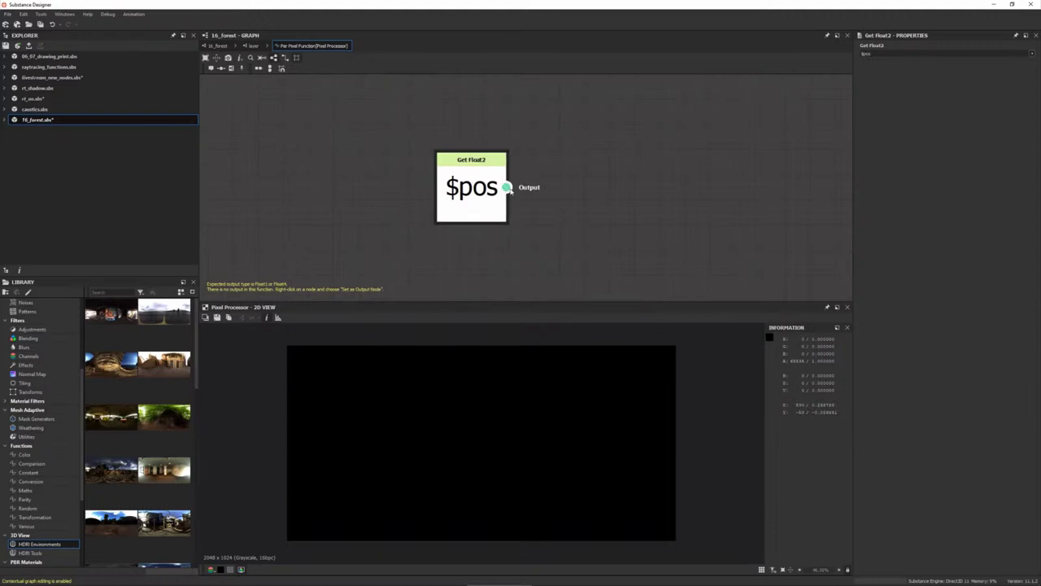
{"action": "left_click_drag", "start_coordinate": [505, 187], "coordinate": [613, 187]}
- Add a Swizzle Float1 linked from $pos and set it as the output node
{"action": "type", "text": "sw"}
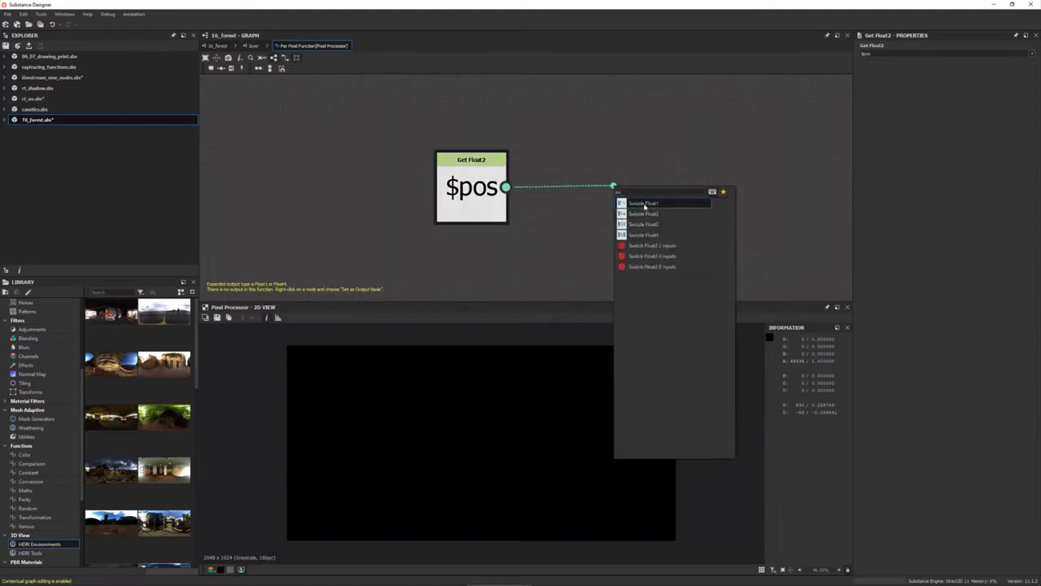
{"action": "left_click", "coordinate": [645, 205]}
{"action": "right_click", "coordinate": [647, 192]}
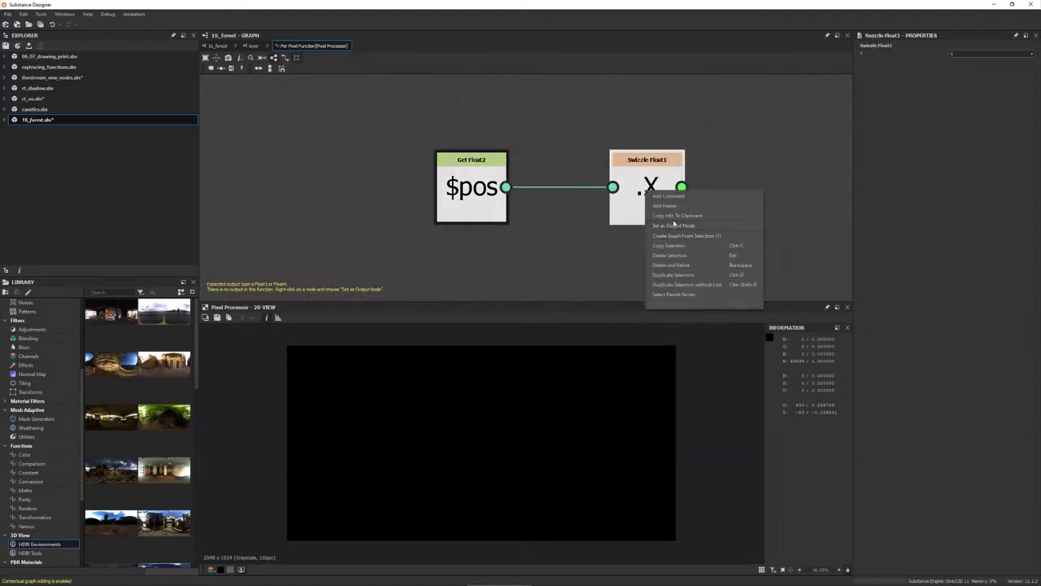
{"action": "left_click", "coordinate": [673, 223]}
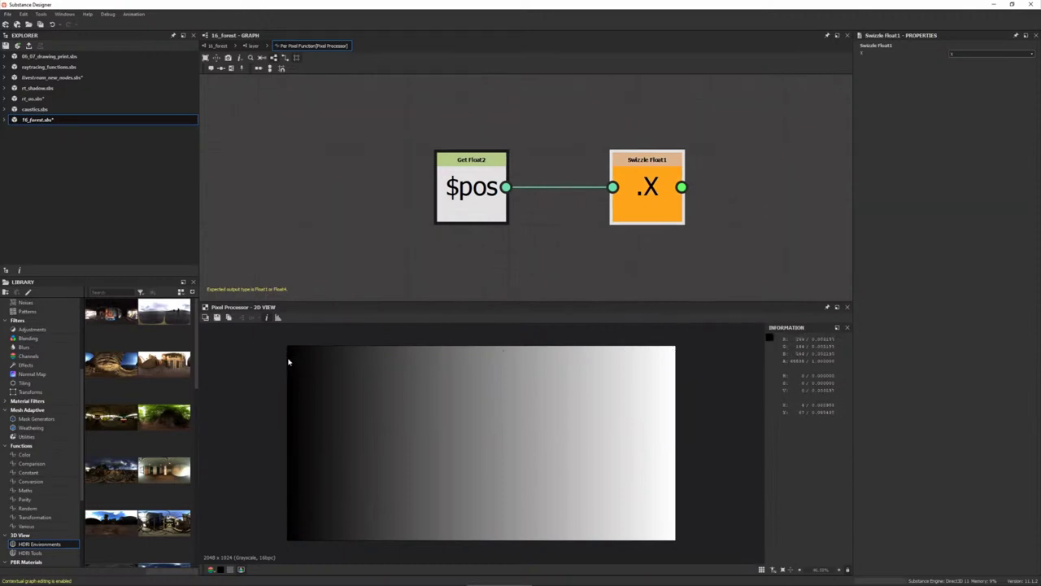
- Switch the Swizzle component from X to Y for a vertical gradient
{"action": "scroll", "coordinate": [690, 214], "scroll_direction": "down", "scroll_amount": 2}
{"action": "middle_click_drag", "start_coordinate": [691, 214], "coordinate": [634, 217]}
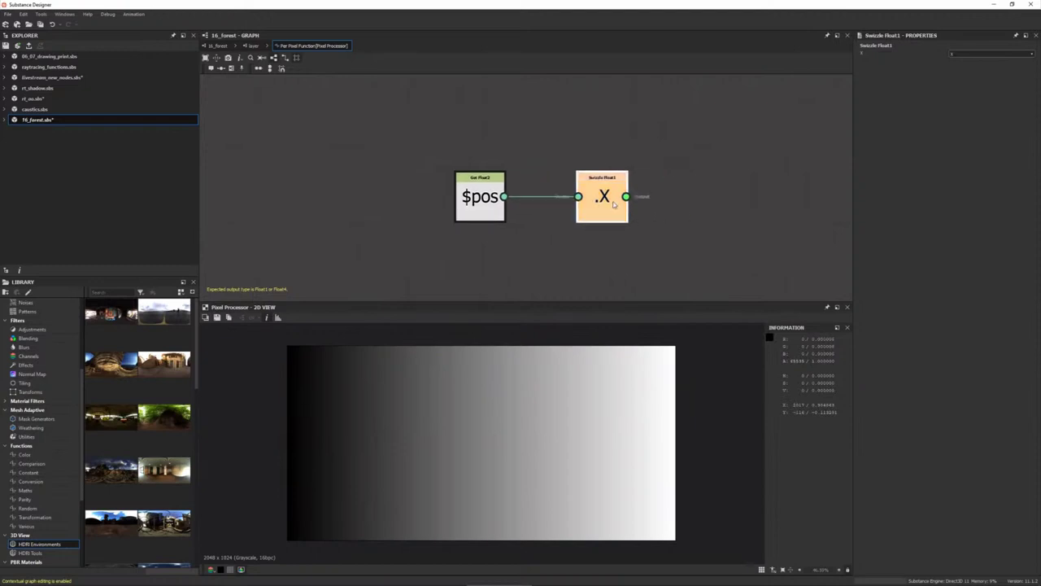
{"action": "left_click", "coordinate": [972, 57]}
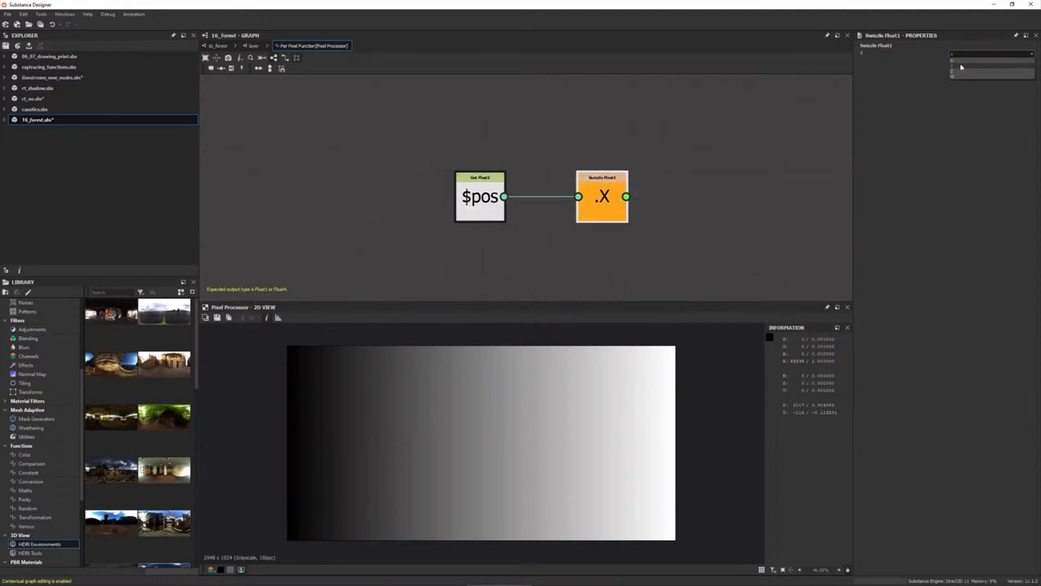
{"action": "left_click", "coordinate": [972, 68]}
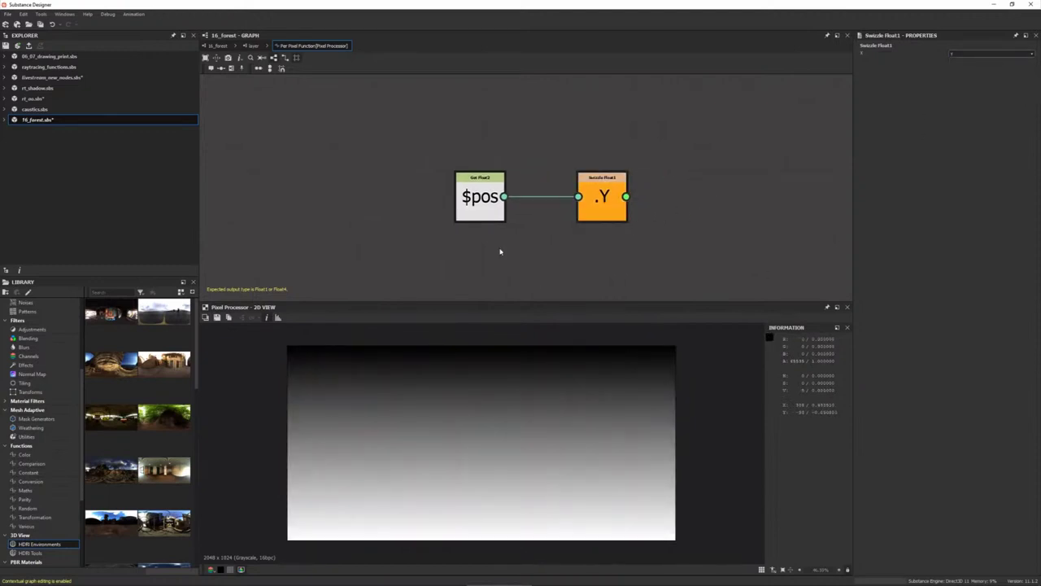
{"action": "scroll", "coordinate": [539, 254], "scroll_direction": "down", "scroll_amount": 2}
{"action": "left_click_drag", "start_coordinate": [506, 218], "coordinate": [434, 222]}
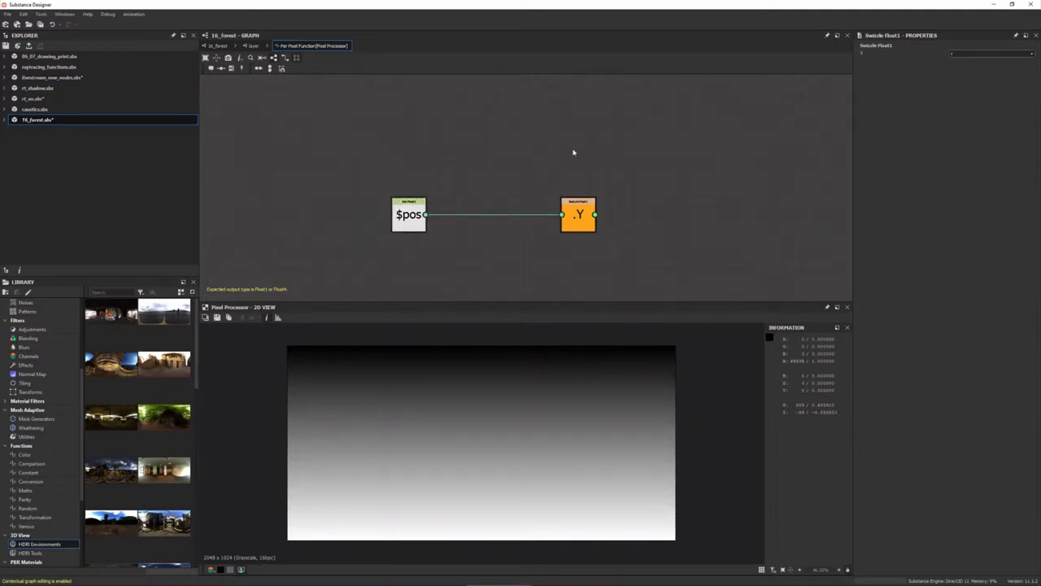
{"action": "key", "text": "space"}
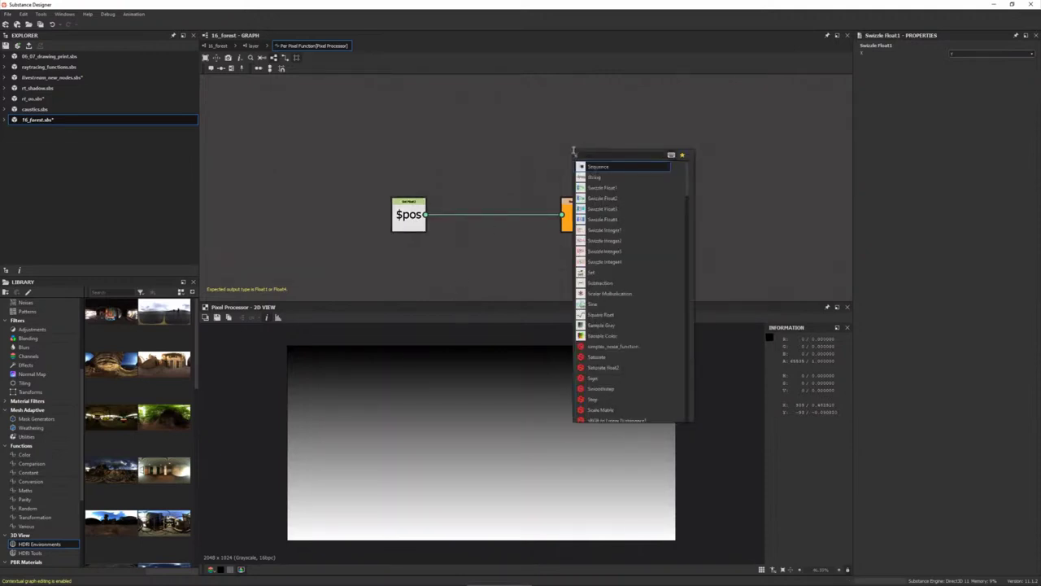
- Add a Sample Gray node reading Input 0 at $pos and make it the function output
{"action": "type", "text": "sample"}
{"action": "key", "text": "Return"}
{"action": "left_click_drag", "start_coordinate": [427, 215], "coordinate": [562, 154]}
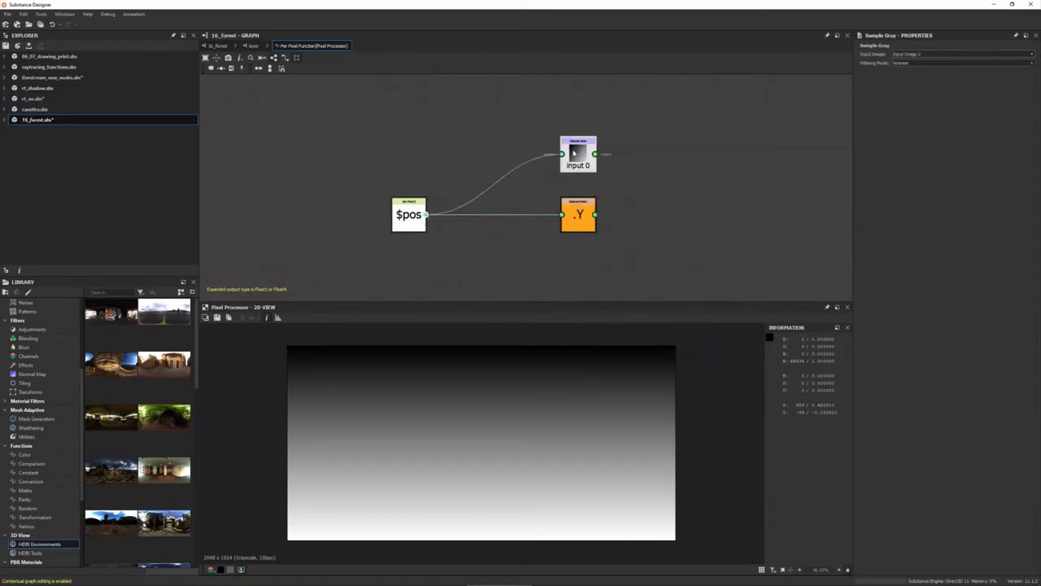
{"action": "right_click", "coordinate": [582, 149]}
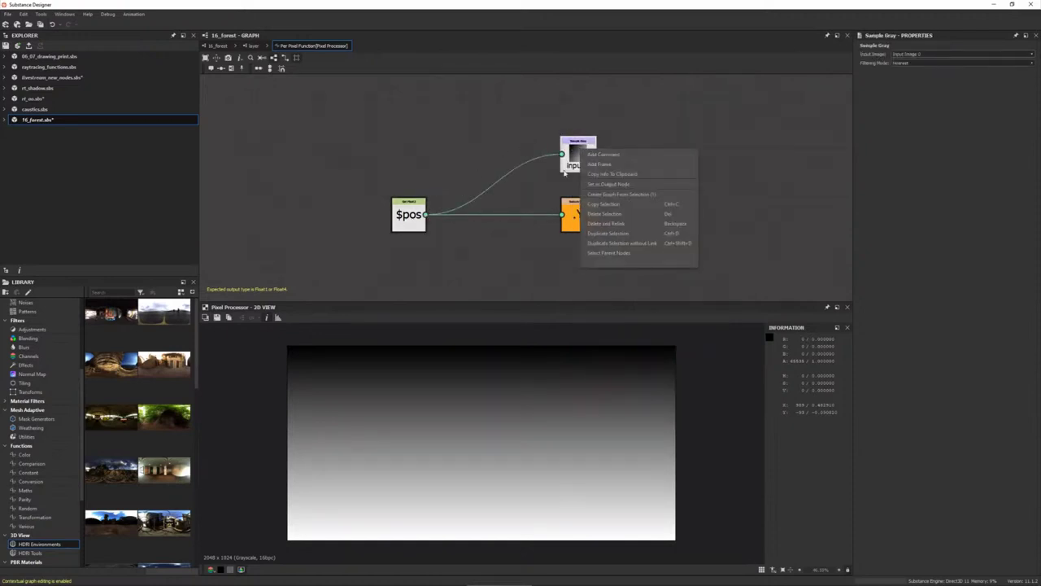
{"action": "left_click", "coordinate": [610, 185]}
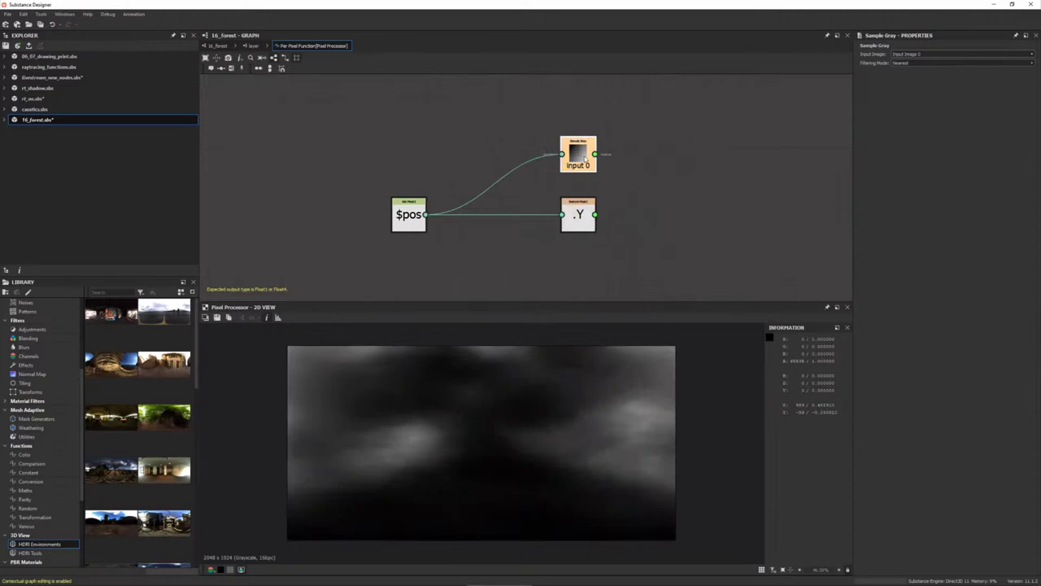
- Compare the cloudy input image with the Pixel Processor output in the layer graph
{"action": "left_click", "coordinate": [252, 46]}
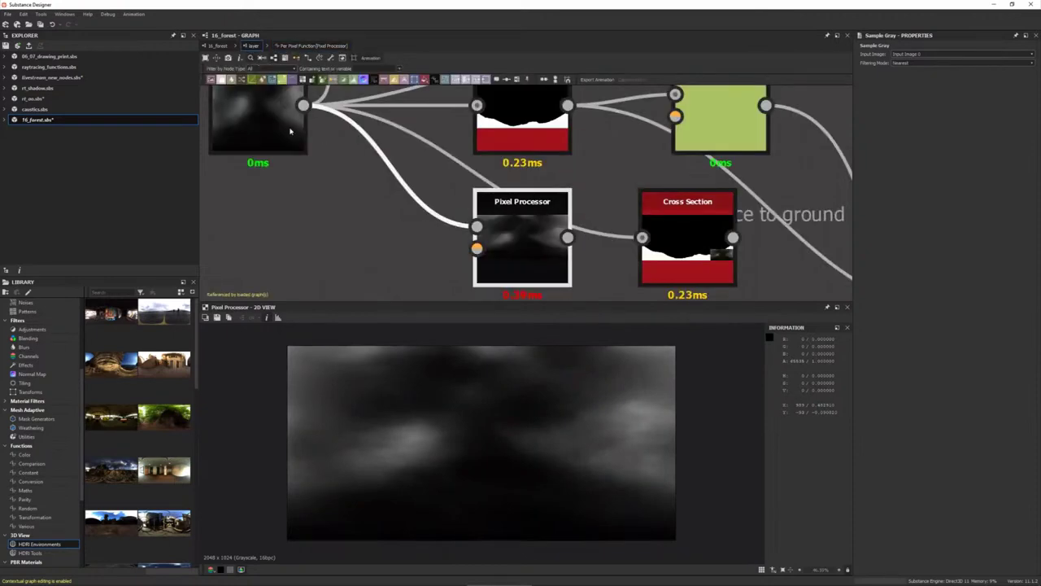
{"action": "double_click", "coordinate": [258, 122]}
{"action": "double_click", "coordinate": [537, 227]}
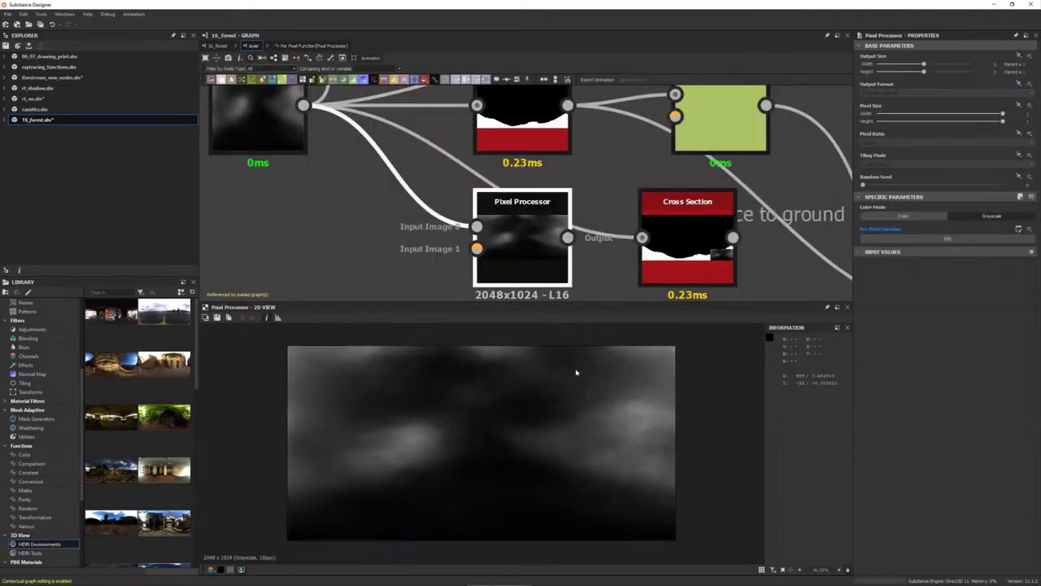
{"action": "mouse_move", "coordinate": [522, 232]}
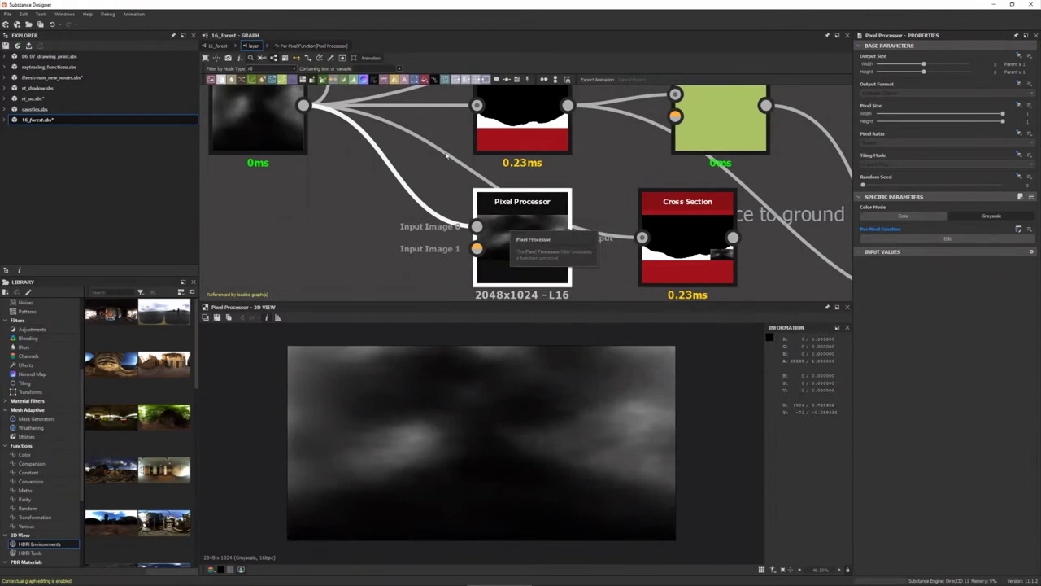
{"action": "left_click", "coordinate": [322, 49]}
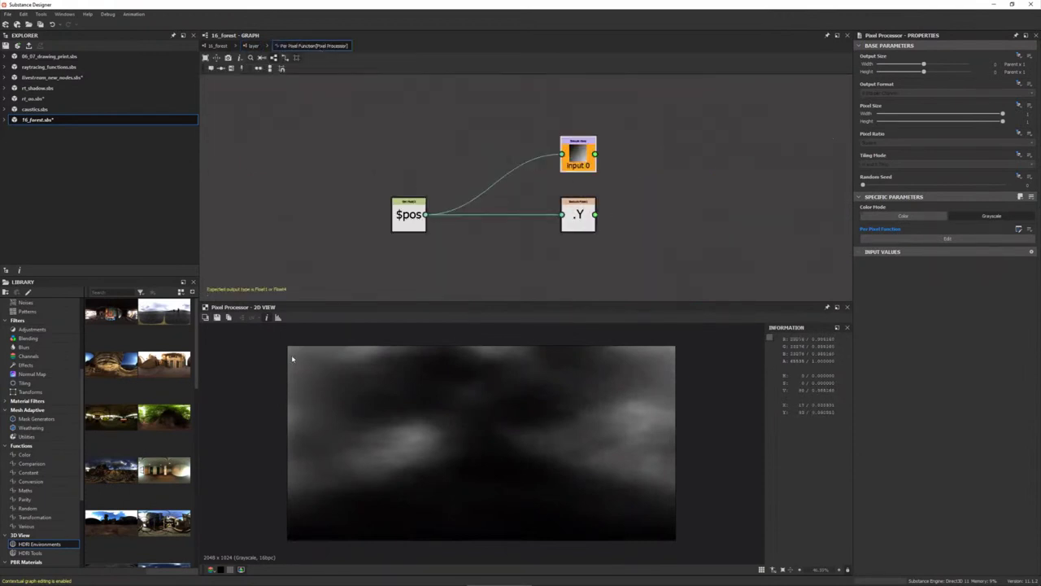
- Rearrange the $pos and swizzle nodes above the Sample Gray node
{"action": "scroll", "coordinate": [287, 345], "scroll_direction": "up", "scroll_amount": 1}
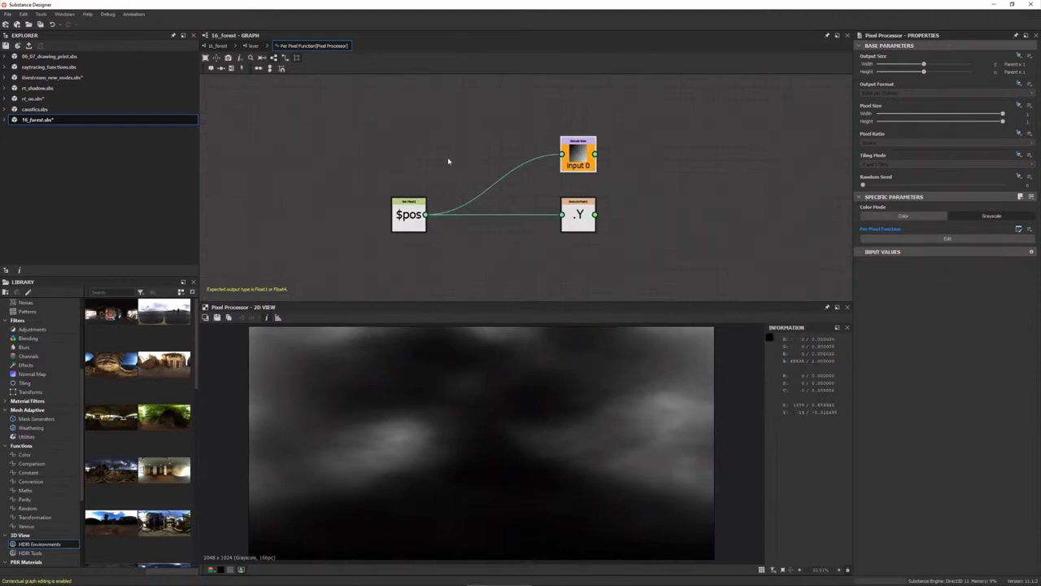
{"action": "left_click_drag", "start_coordinate": [408, 214], "coordinate": [336, 166]}
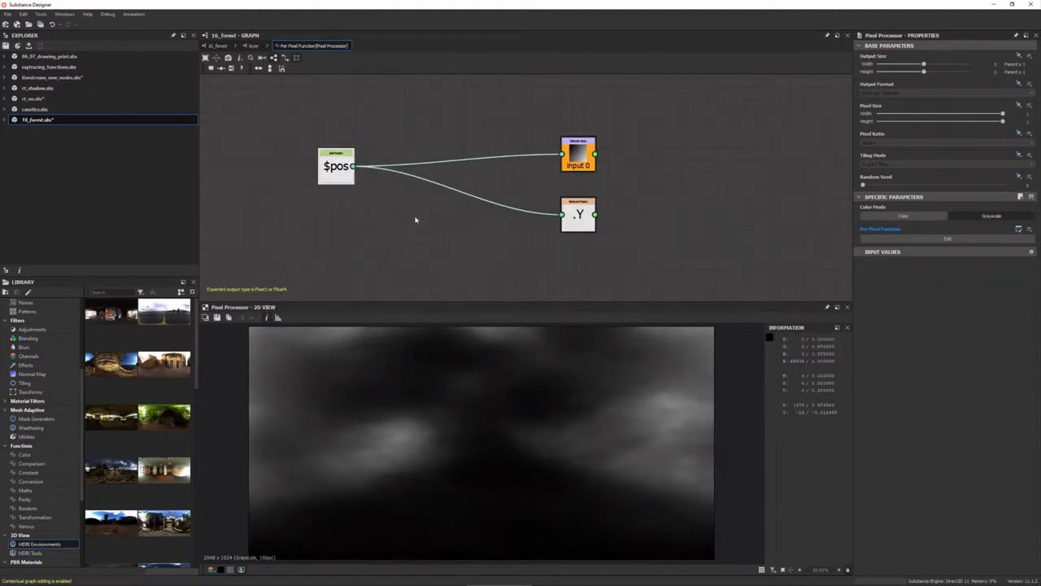
{"action": "left_click_drag", "start_coordinate": [578, 214], "coordinate": [482, 129]}
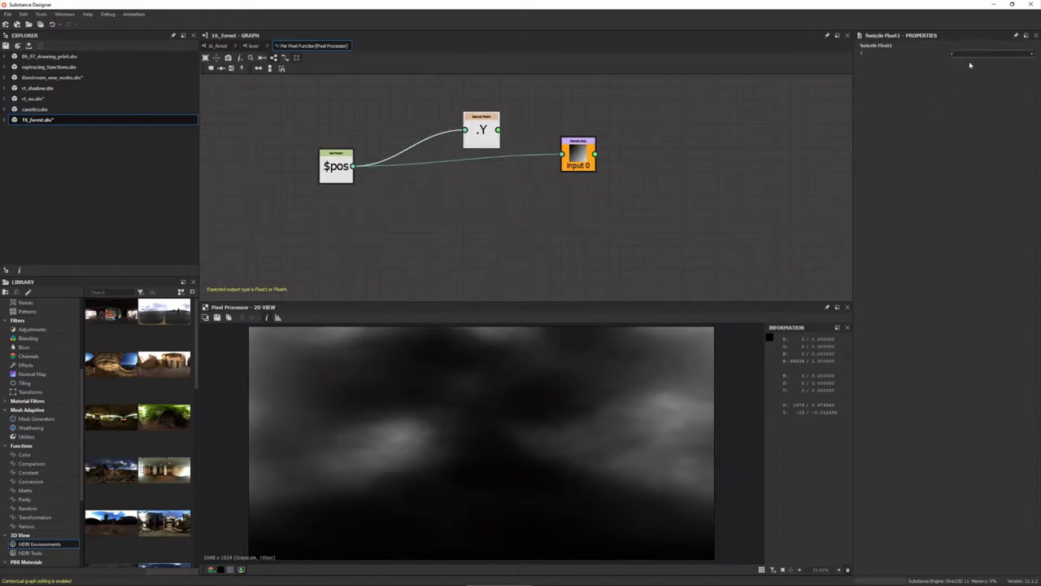
- Switch the swizzle back to X and add a Float constant set near 0.42
{"action": "left_click", "coordinate": [969, 55]}
{"action": "left_click", "coordinate": [968, 60]}
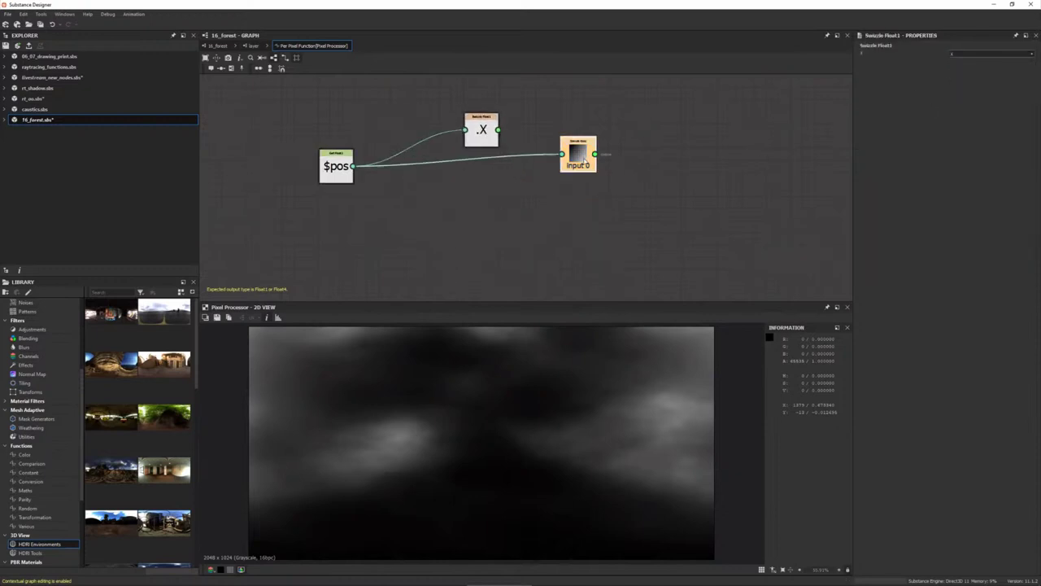
{"action": "left_click_drag", "start_coordinate": [578, 156], "coordinate": [591, 181]}
{"action": "key", "text": "space"}
{"action": "type", "text": "float"}
{"action": "key", "text": "Return"}
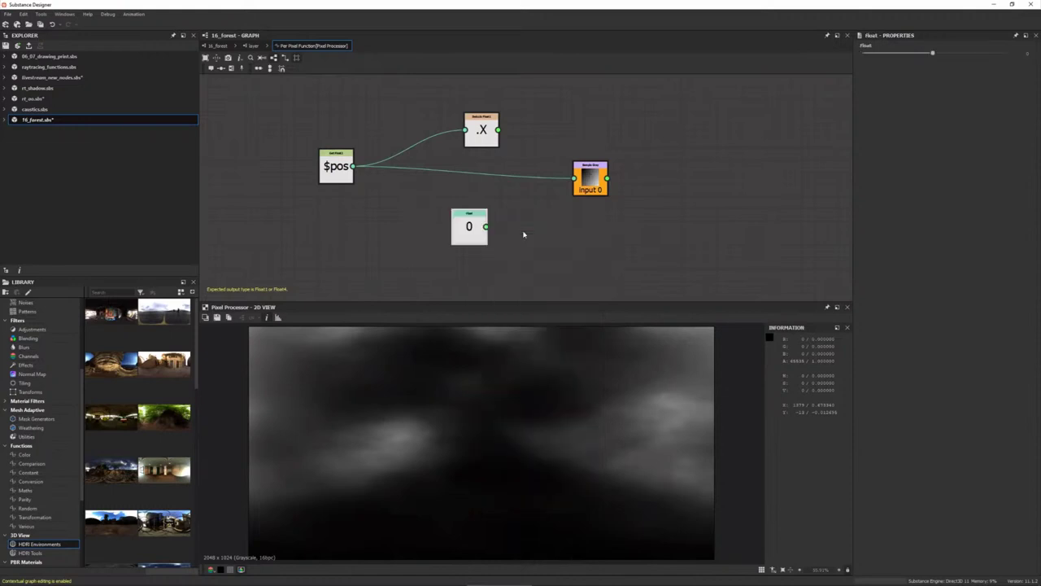
{"action": "left_click_drag", "start_coordinate": [481, 214], "coordinate": [481, 202]}
{"action": "left_click_drag", "start_coordinate": [933, 53], "coordinate": [949, 53]}
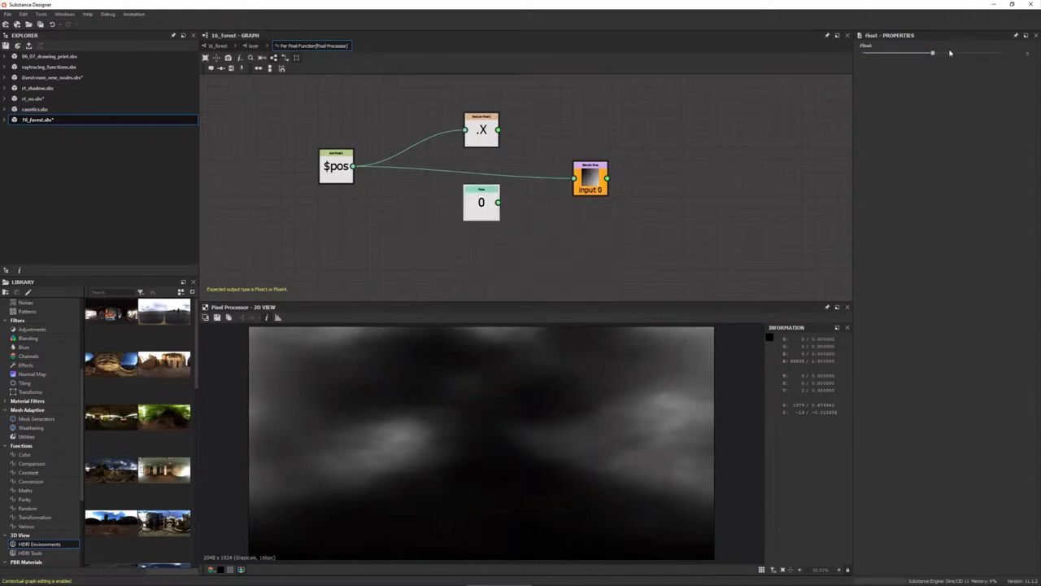
{"action": "left_click", "coordinate": [962, 53]}
- Add a Vector Float2 node combining the .X output and the Float constant
{"action": "left_click_drag", "start_coordinate": [591, 177], "coordinate": [569, 280]}
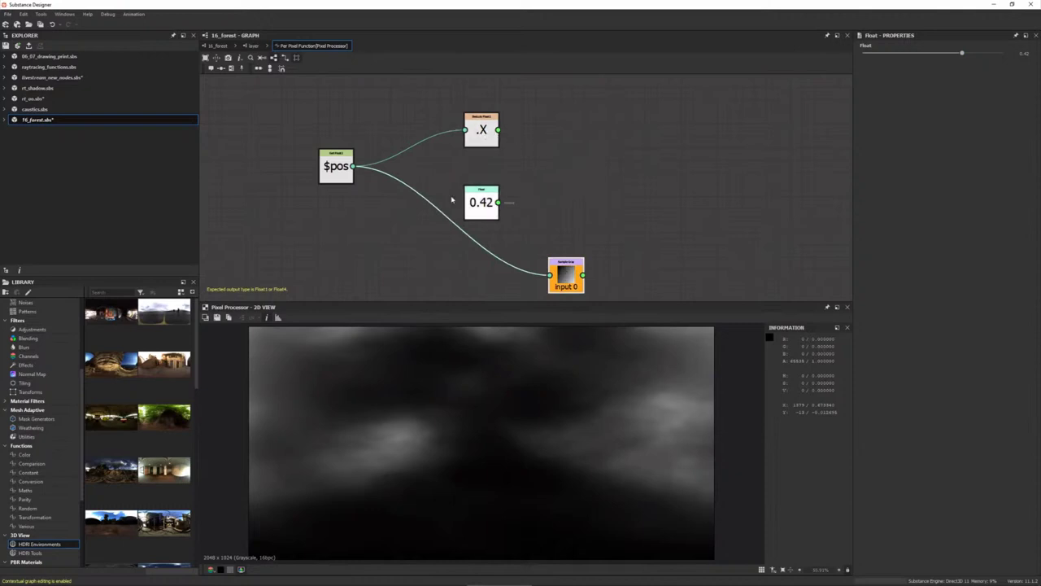
{"action": "left_click", "coordinate": [566, 197]}
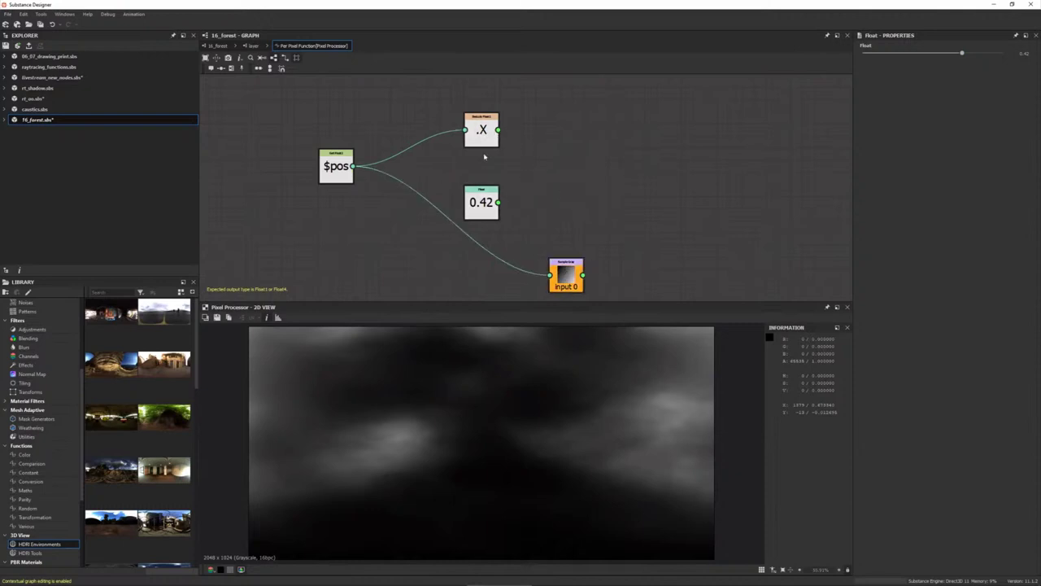
{"action": "key", "text": "space"}
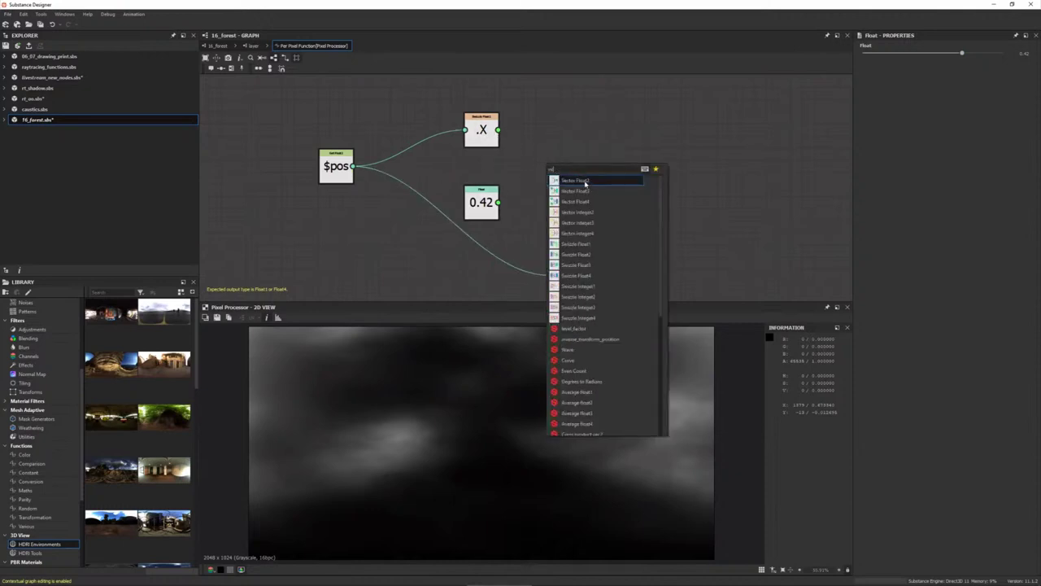
{"action": "left_click", "coordinate": [587, 186]}
{"action": "left_click_drag", "start_coordinate": [497, 129], "coordinate": [526, 162]}
{"action": "mouse_move", "coordinate": [497, 202]}
{"action": "left_mouse_down"}
{"action": "mouse_move", "coordinate": [525, 169]}
{"action": "mouse_move", "coordinate": [550, 276]}
{"action": "mouse_move", "coordinate": [615, 167]}
{"action": "left_mouse_up"}
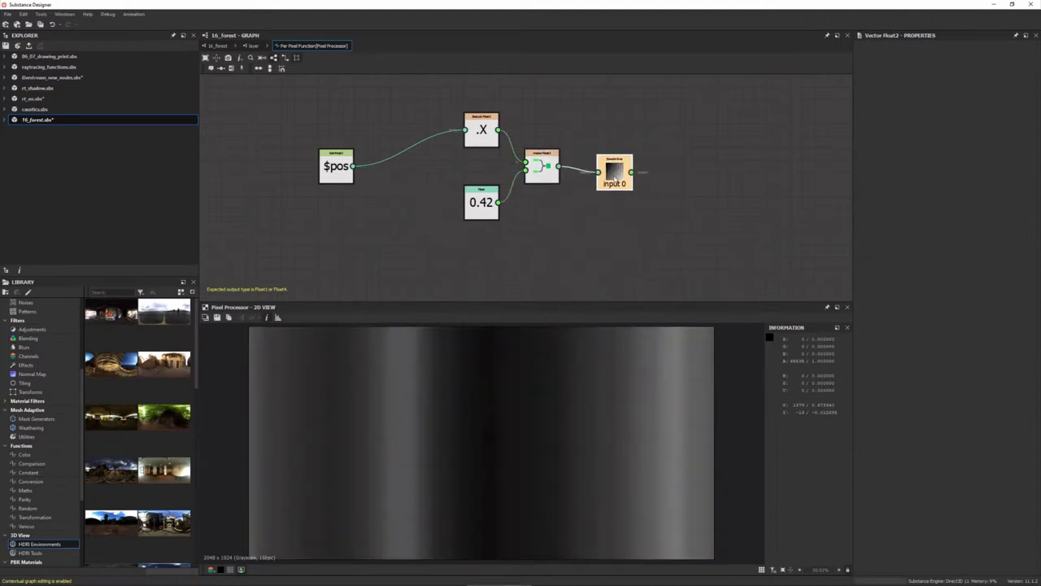
- Tune the constant (trying 0.867) to 0.414 for vertical stripes, and align $pos with .X
{"action": "left_click", "coordinate": [481, 204]}
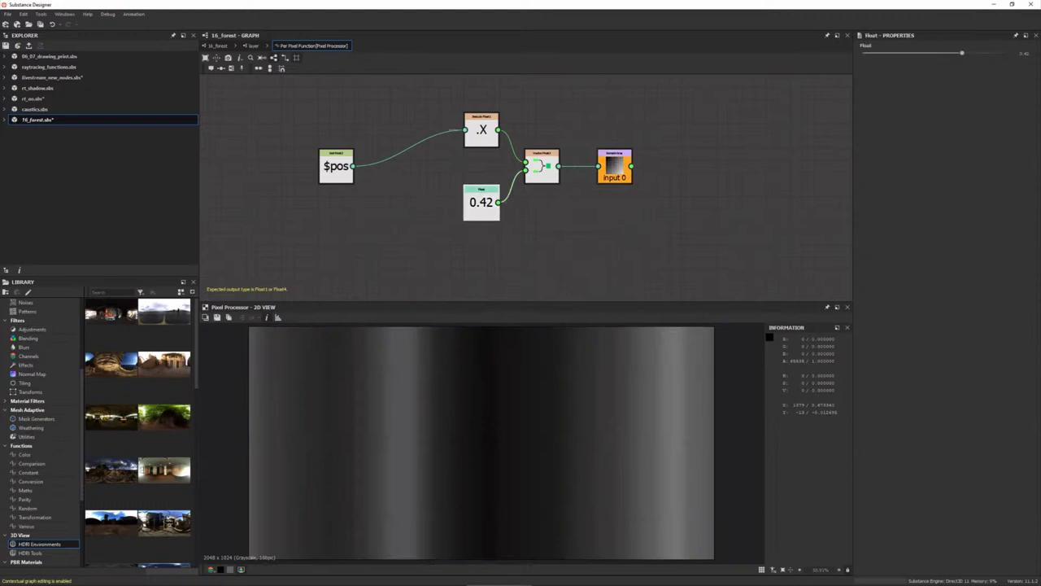
{"action": "mouse_move", "coordinate": [969, 53]}
{"action": "left_mouse_down"}
{"action": "mouse_move", "coordinate": [932, 55]}
{"action": "mouse_move", "coordinate": [980, 53]}
{"action": "left_mouse_up"}
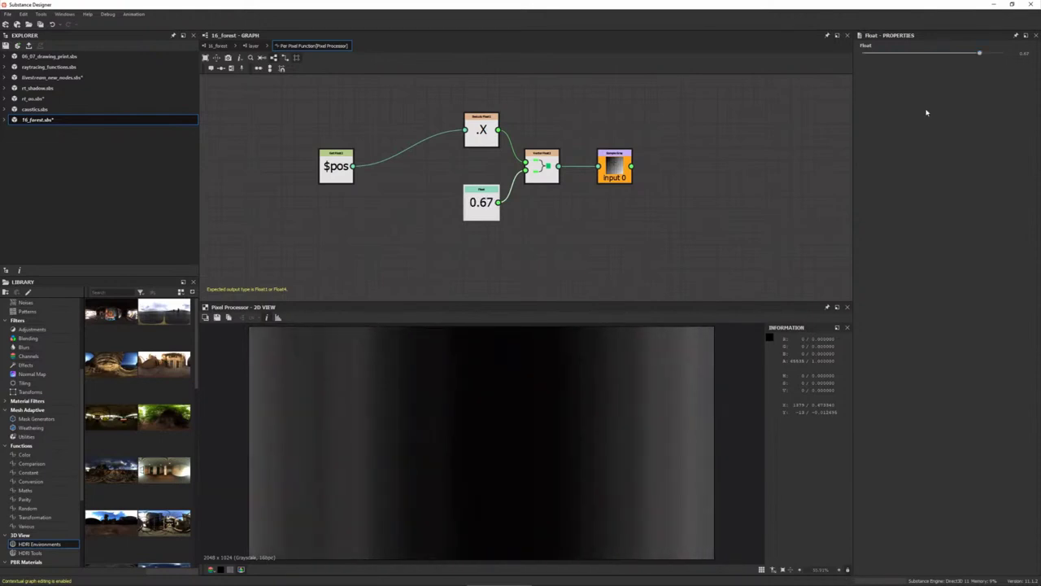
{"action": "type", "text": "0.867"}
{"action": "key", "text": "Return"}
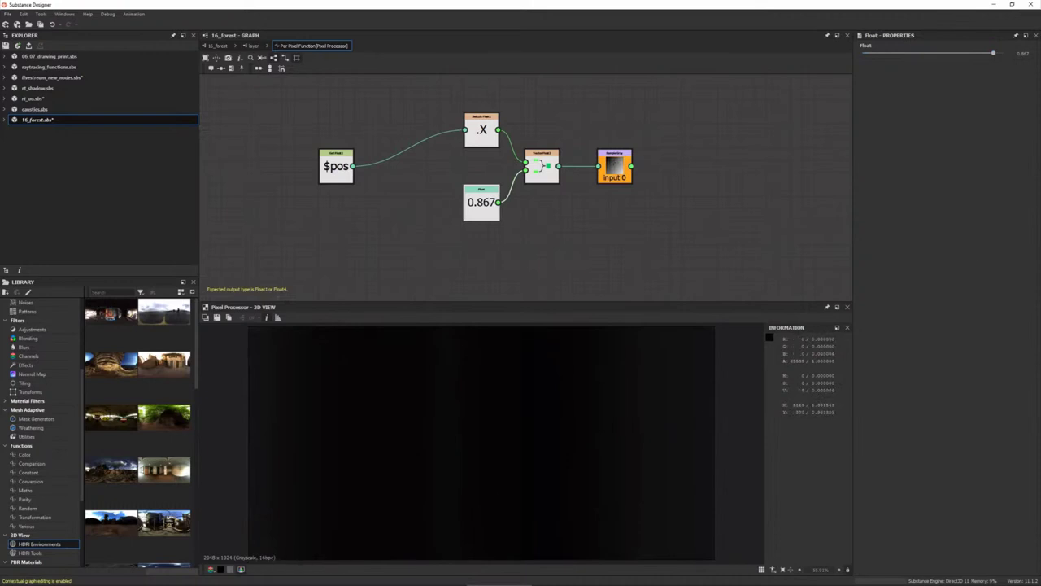
{"action": "left_click_drag", "start_coordinate": [1004, 51], "coordinate": [961, 53]}
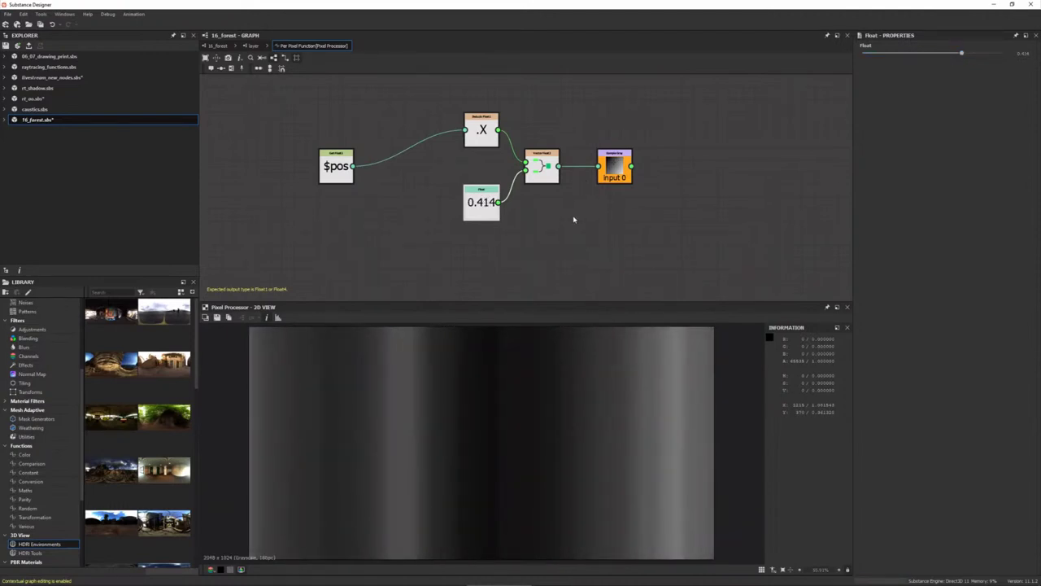
{"action": "left_click_drag", "start_coordinate": [336, 166], "coordinate": [384, 130]}
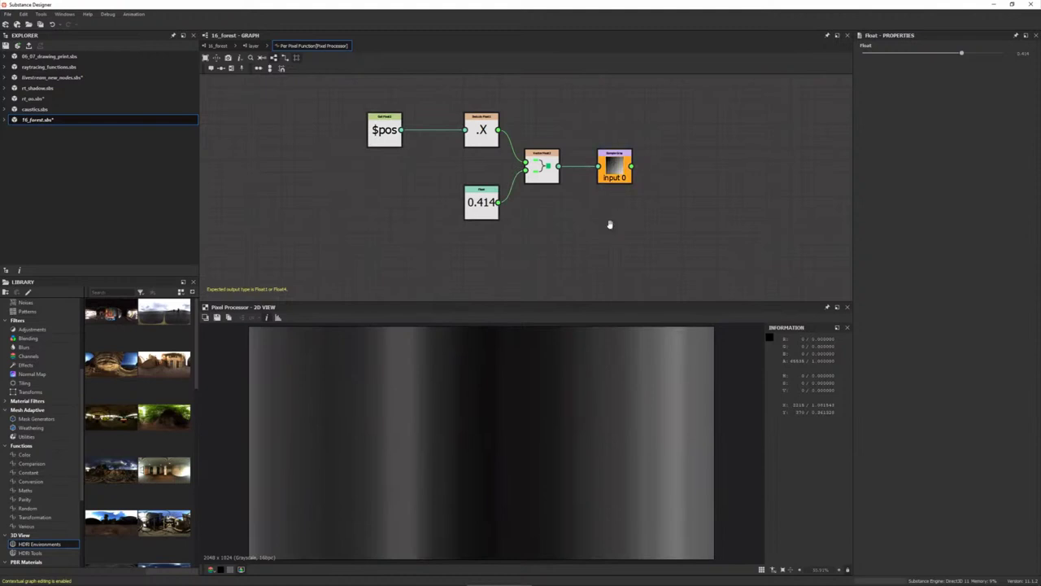
{"action": "scroll", "coordinate": [597, 226], "scroll_direction": "up", "scroll_amount": 1}
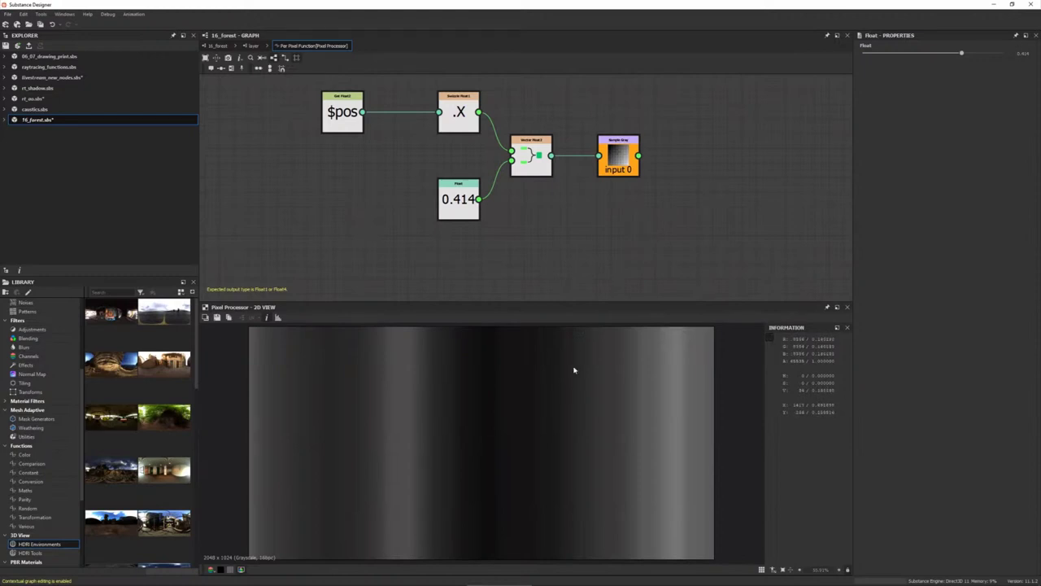
{"action": "middle_click_drag", "start_coordinate": [596, 214], "coordinate": [561, 248]}
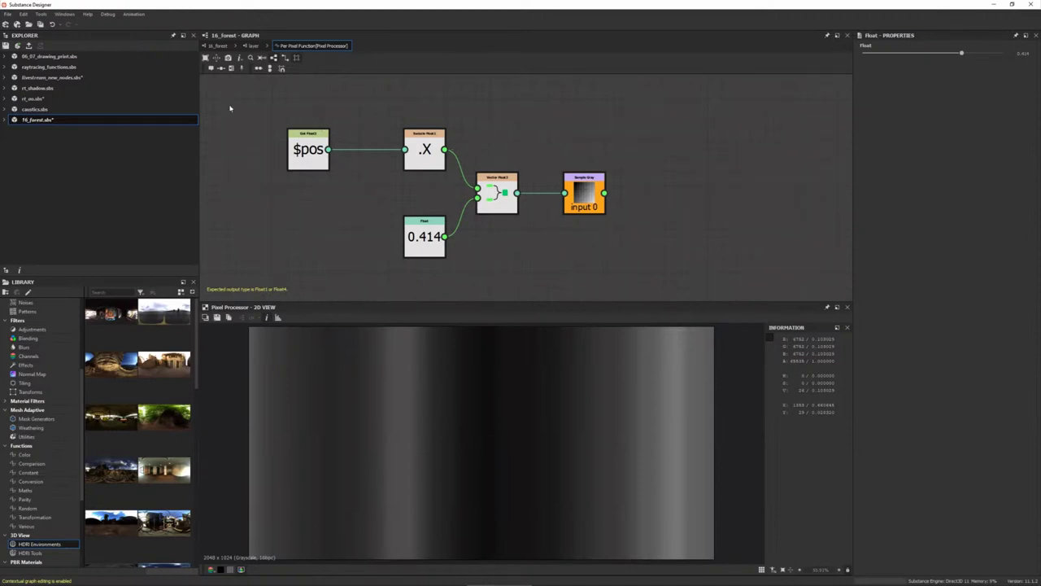
{"action": "left_click_drag", "start_coordinate": [230, 107], "coordinate": [618, 260]}
{"action": "left_click", "coordinate": [633, 267]}
{"action": "middle_click_drag", "start_coordinate": [639, 229], "coordinate": [637, 230]}
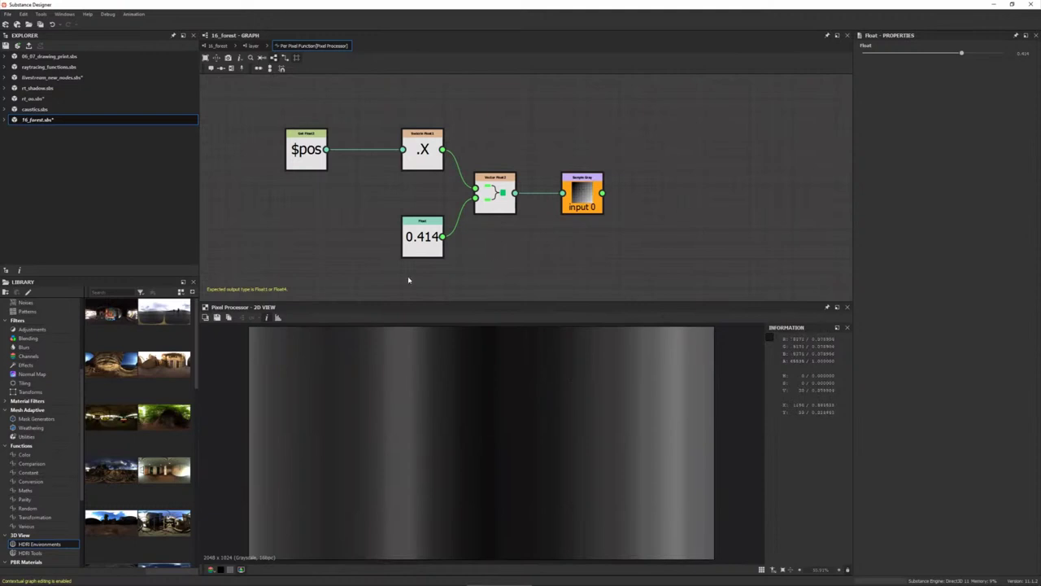
- Duplicate the .X swizzle node and place the copy above the original
{"action": "middle_click_drag", "start_coordinate": [408, 280], "coordinate": [389, 338]}
{"action": "left_click", "coordinate": [403, 206]}
{"action": "key", "text": "ctrl+d"}
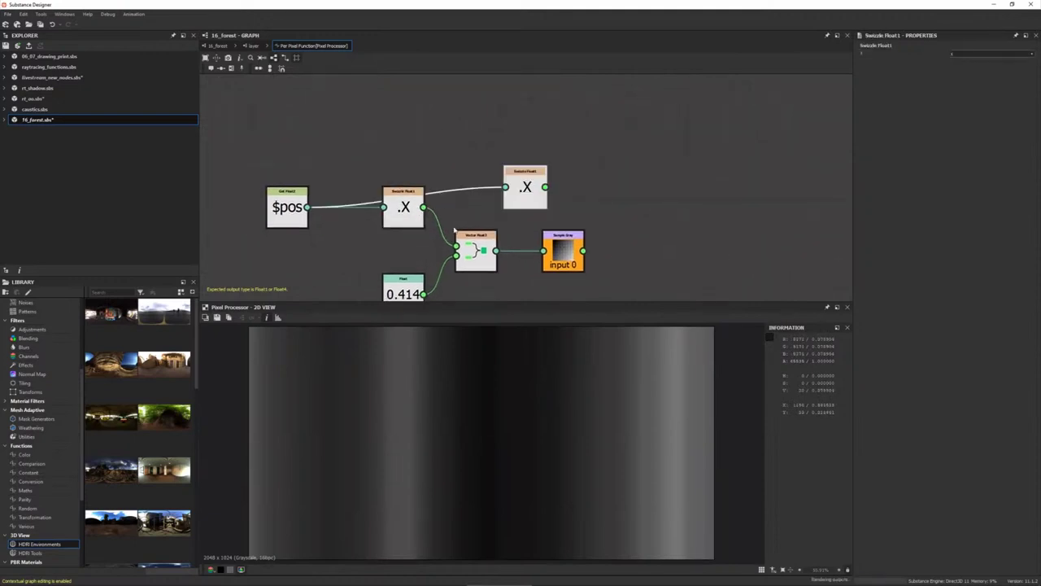
{"action": "left_click_drag", "start_coordinate": [536, 188], "coordinate": [414, 120]}
{"action": "left_click", "coordinate": [499, 157]}
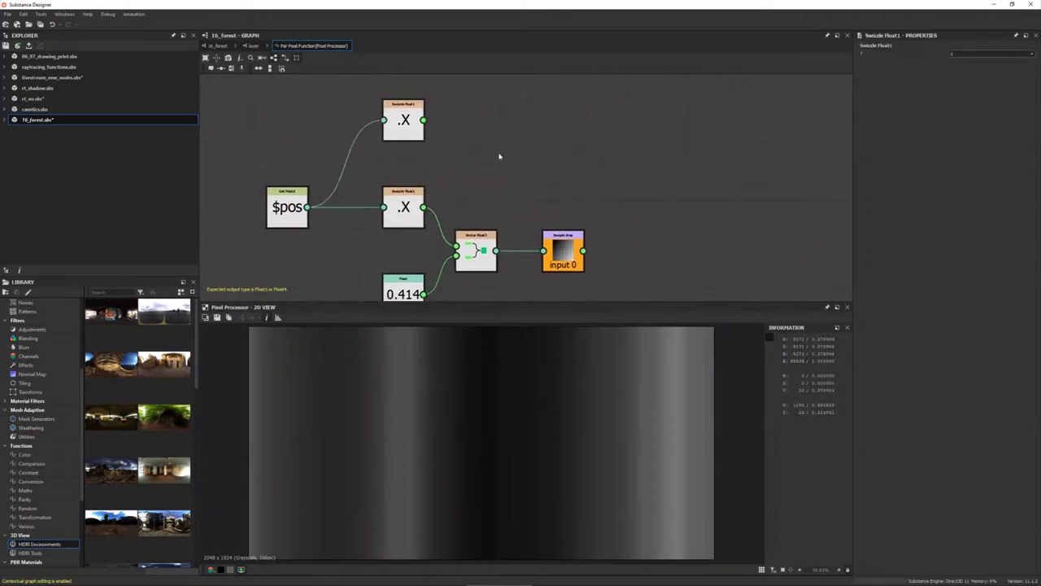
{"action": "left_click", "coordinate": [410, 122]}
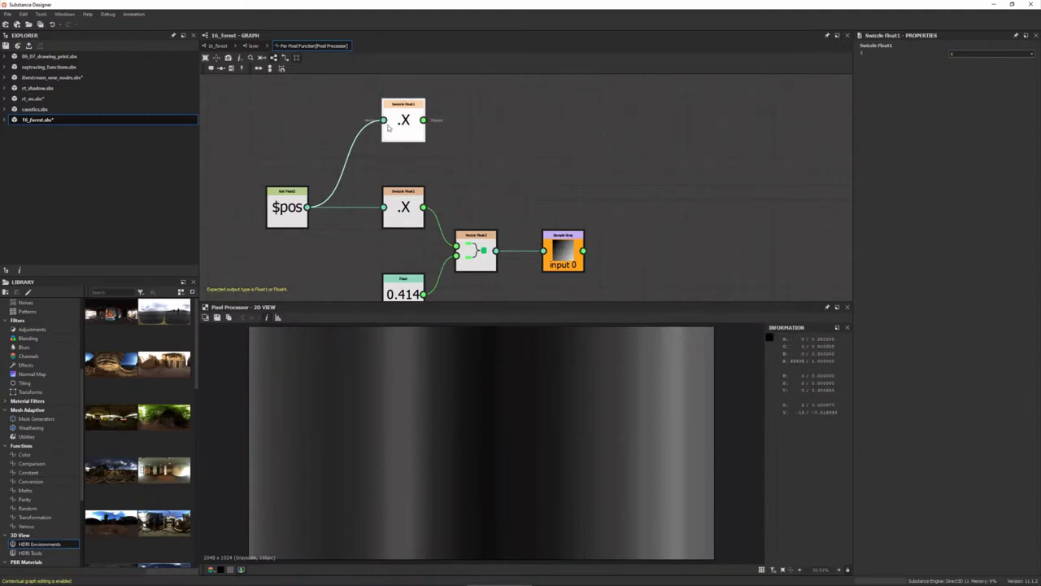
- Set the copied swizzle to the Y component and make it the output node
{"action": "left_click", "coordinate": [990, 56]}
{"action": "left_click", "coordinate": [989, 65]}
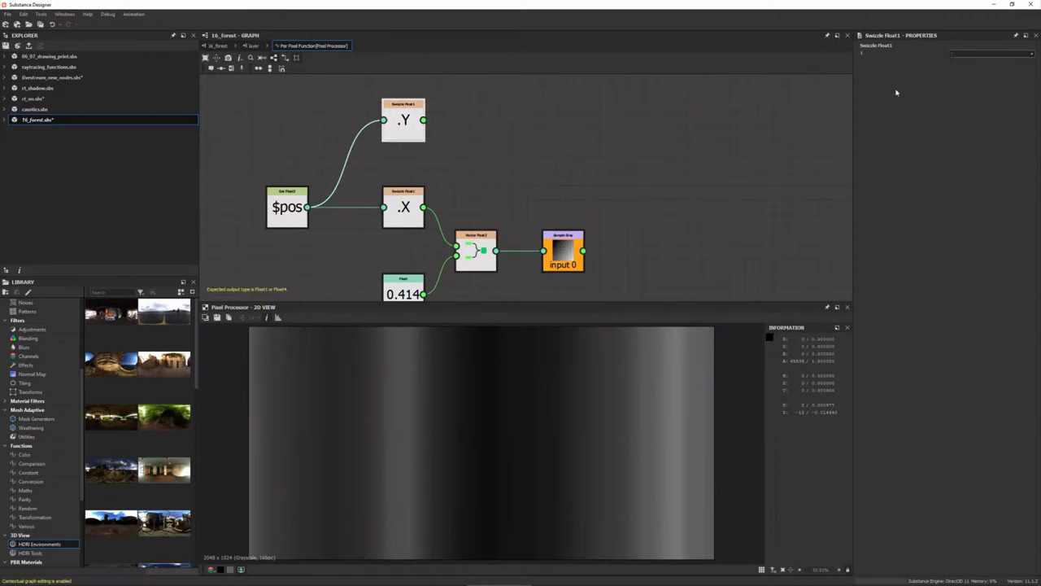
{"action": "right_click", "coordinate": [404, 119]}
{"action": "left_click", "coordinate": [408, 151]}
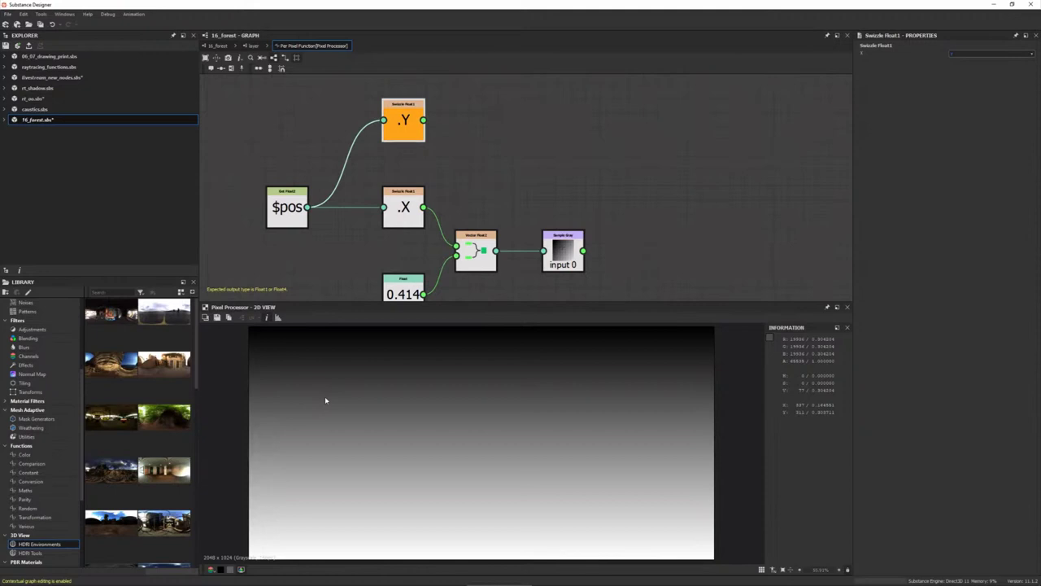
{"action": "middle_click_drag", "start_coordinate": [663, 186], "coordinate": [651, 181]}
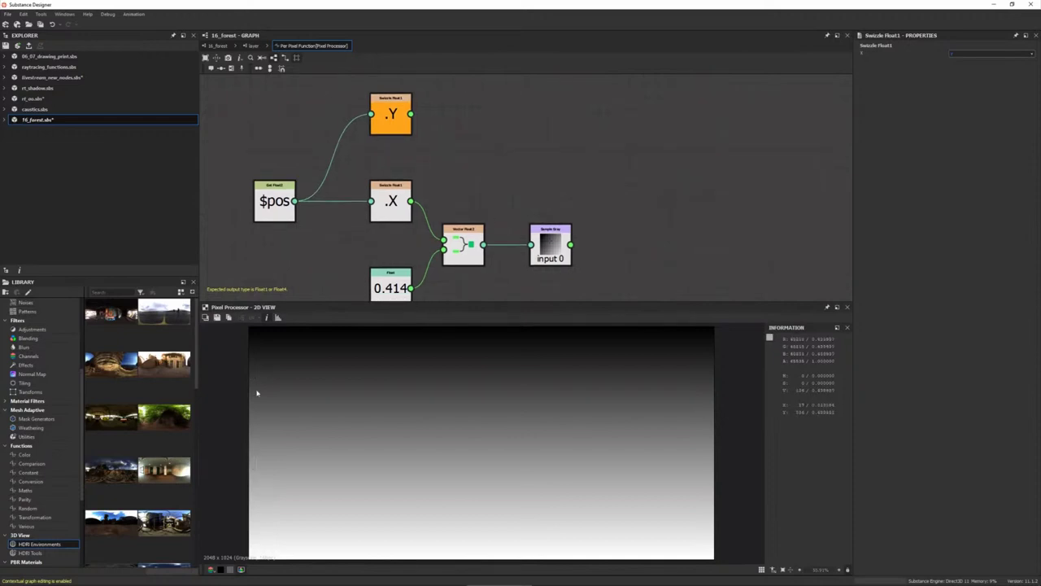
- Add a Greater node fed by the sampler, preview the sampler, and reposition .Y
{"action": "key", "text": "space"}
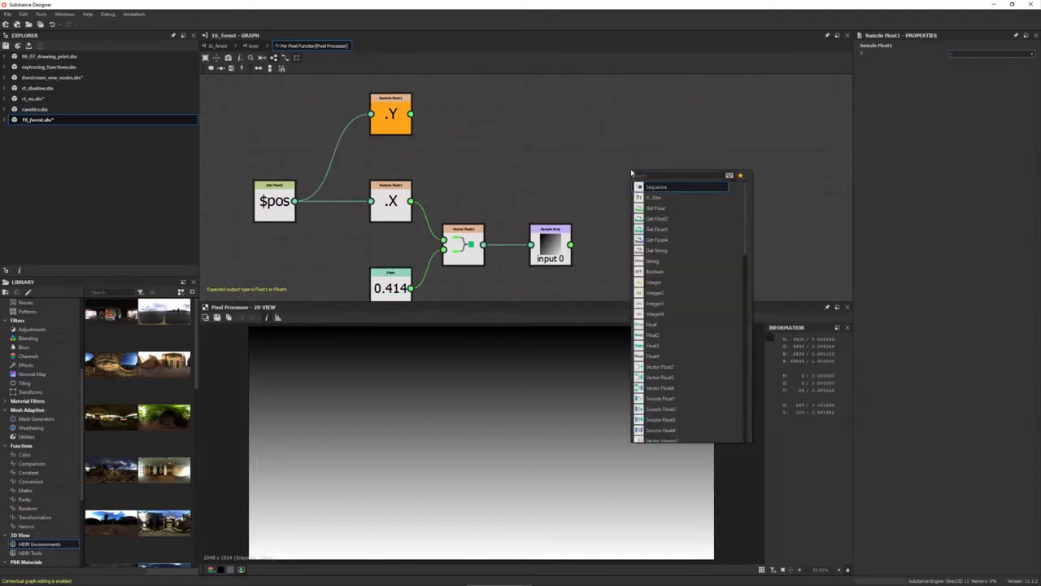
{"action": "type", "text": "gre"}
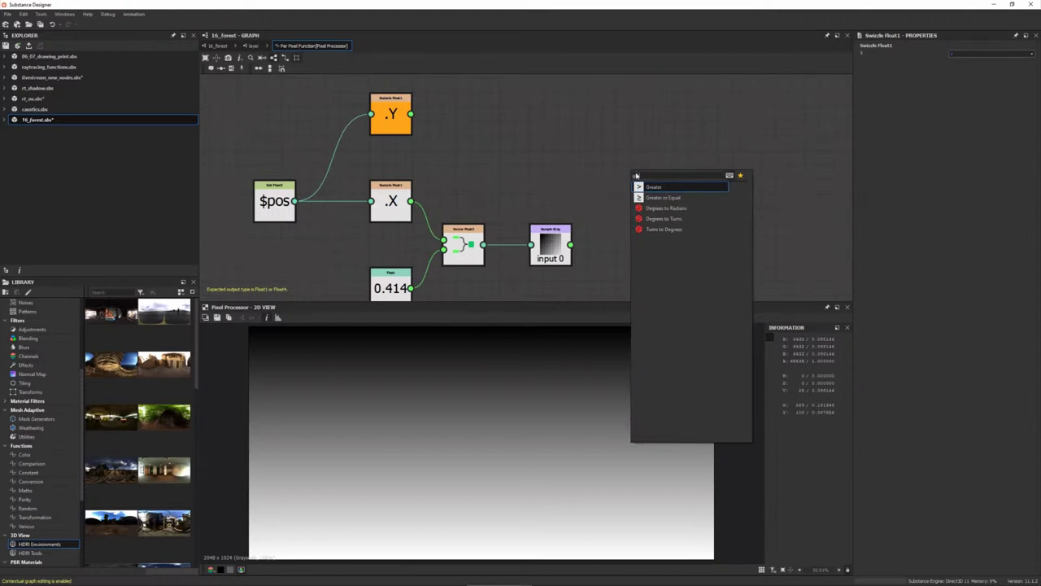
{"action": "left_click", "coordinate": [654, 188]}
{"action": "mouse_move", "coordinate": [571, 244]}
{"action": "left_mouse_down"}
{"action": "mouse_move", "coordinate": [617, 174]}
{"action": "mouse_move", "coordinate": [682, 236]}
{"action": "left_mouse_up"}
{"action": "left_click", "coordinate": [554, 245]}
{"action": "right_click", "coordinate": [555, 243]}
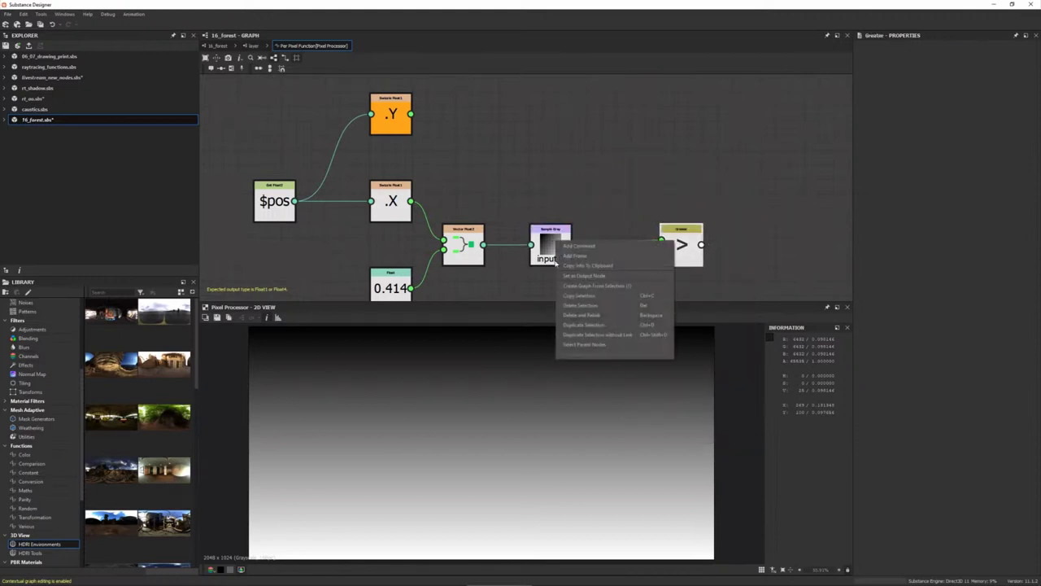
{"action": "left_click", "coordinate": [586, 271]}
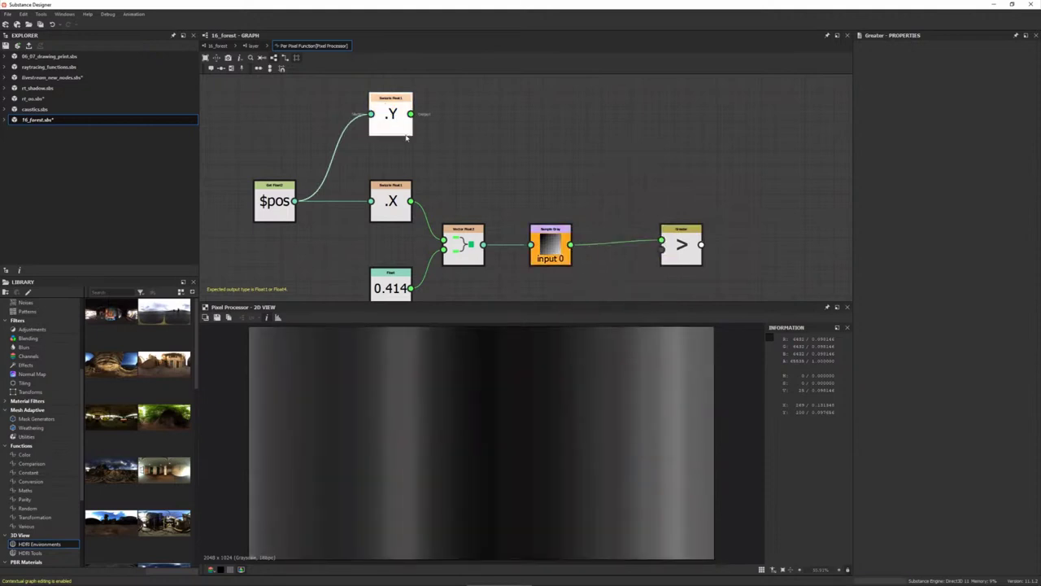
{"action": "mouse_move", "coordinate": [379, 113]}
{"action": "left_mouse_down"}
{"action": "mouse_move", "coordinate": [539, 198]}
{"action": "mouse_move", "coordinate": [662, 147]}
{"action": "mouse_move", "coordinate": [616, 178]}
{"action": "mouse_move", "coordinate": [707, 173]}
{"action": "left_mouse_up"}
- Add a Boolean to Float1 node after Greater and set it as the output
{"action": "type", "text": "bool"}
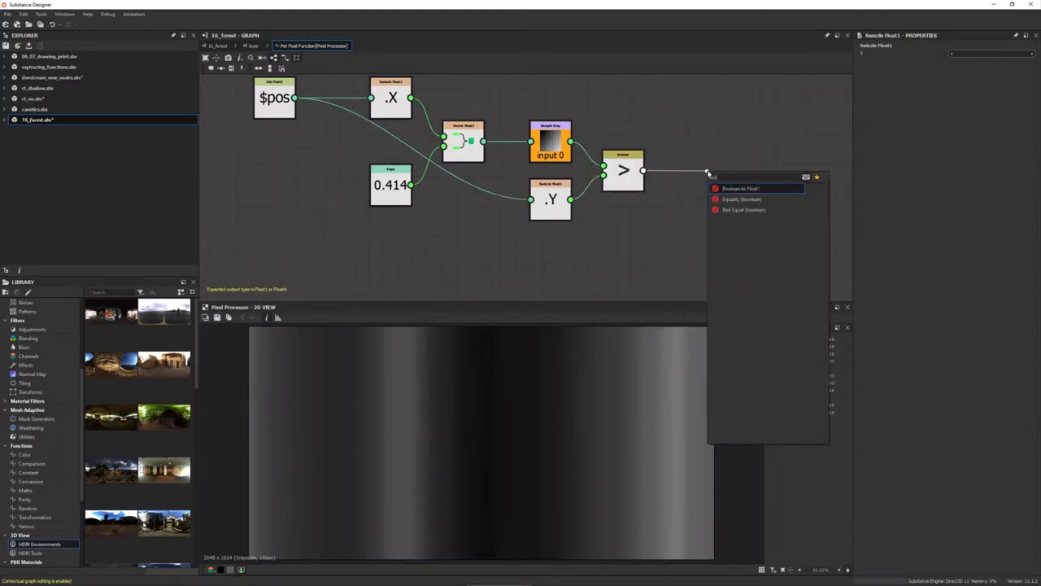
{"action": "key", "text": "Return"}
{"action": "middle_click_drag", "start_coordinate": [616, 179], "coordinate": [605, 184]}
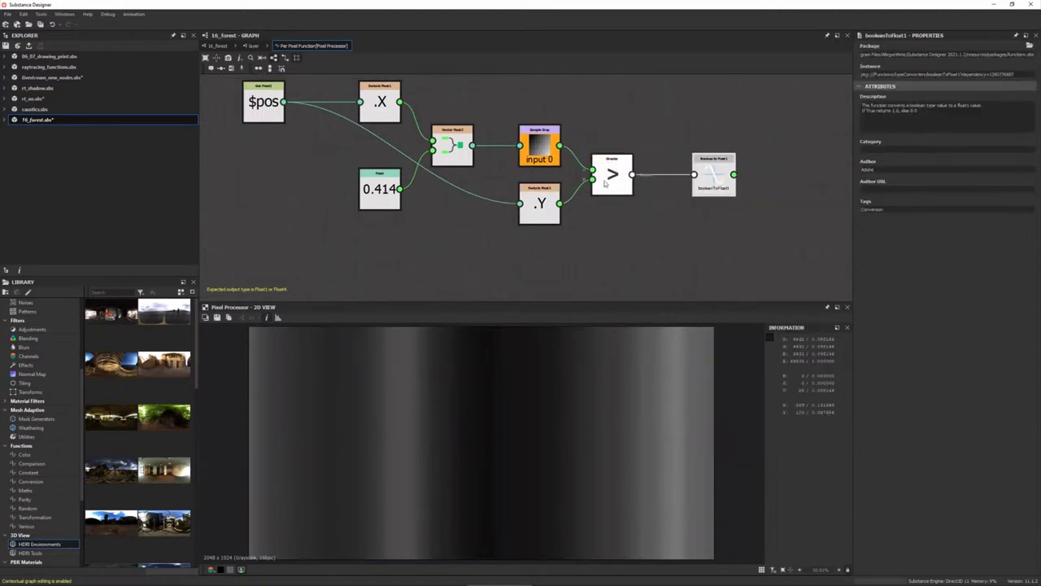
{"action": "right_click", "coordinate": [716, 178]}
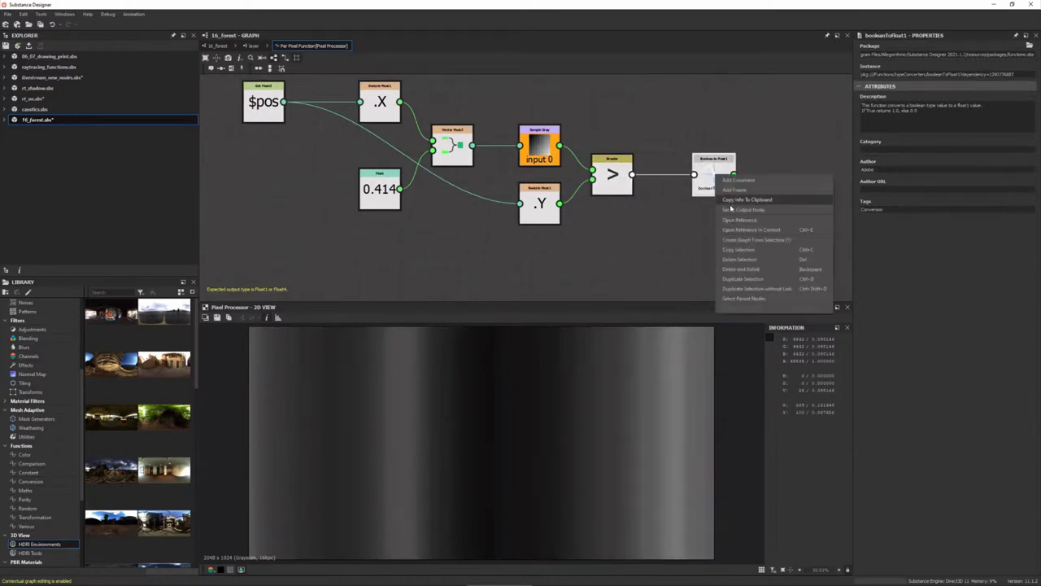
{"action": "left_click", "coordinate": [729, 211]}
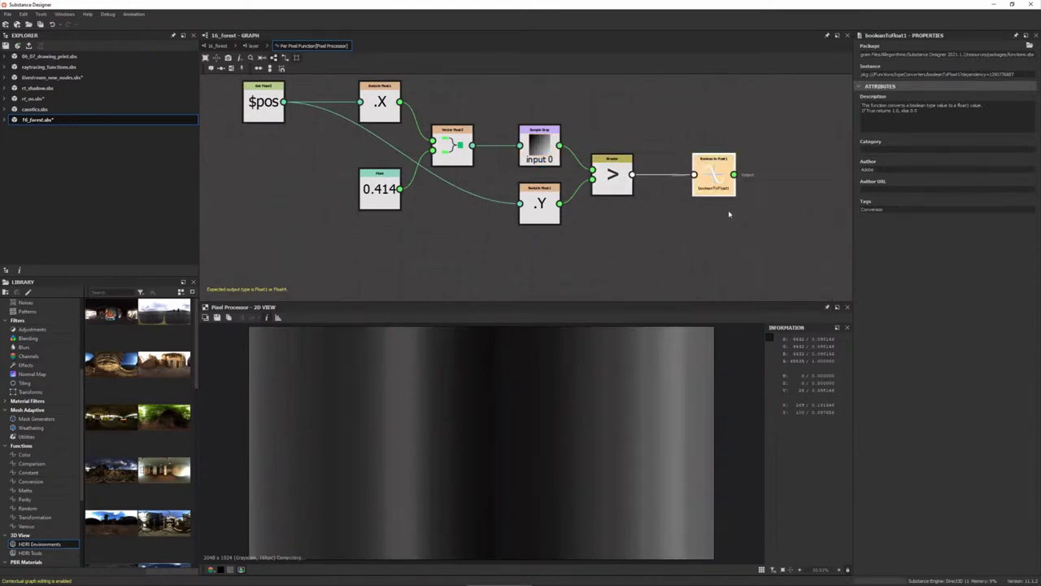
- Change the 0.414 constant to about 0.345 to reshape the silhouette
{"action": "scroll", "coordinate": [427, 496], "scroll_direction": "down", "scroll_amount": 1}
{"action": "scroll", "coordinate": [418, 433], "scroll_direction": "down", "scroll_amount": 1}
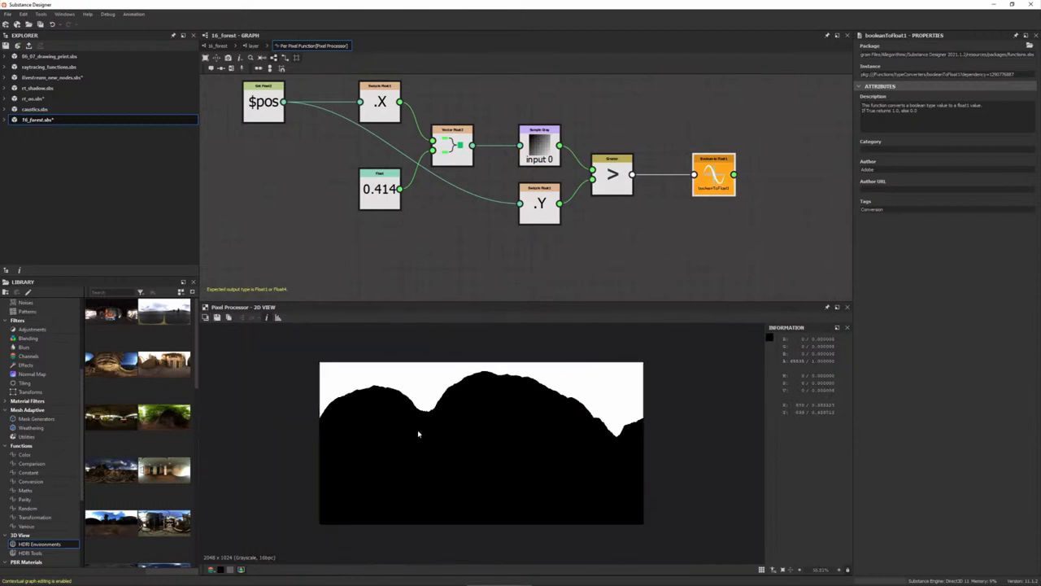
{"action": "left_click", "coordinate": [376, 194]}
{"action": "left_click", "coordinate": [956, 54]}
- Insert a One Minus node after .Y and preview the inverted gradient
{"action": "mouse_move", "coordinate": [956, 55]}
{"action": "left_mouse_down"}
{"action": "mouse_move", "coordinate": [932, 56]}
{"action": "mouse_move", "coordinate": [1005, 56]}
{"action": "mouse_move", "coordinate": [961, 55]}
{"action": "left_mouse_up"}
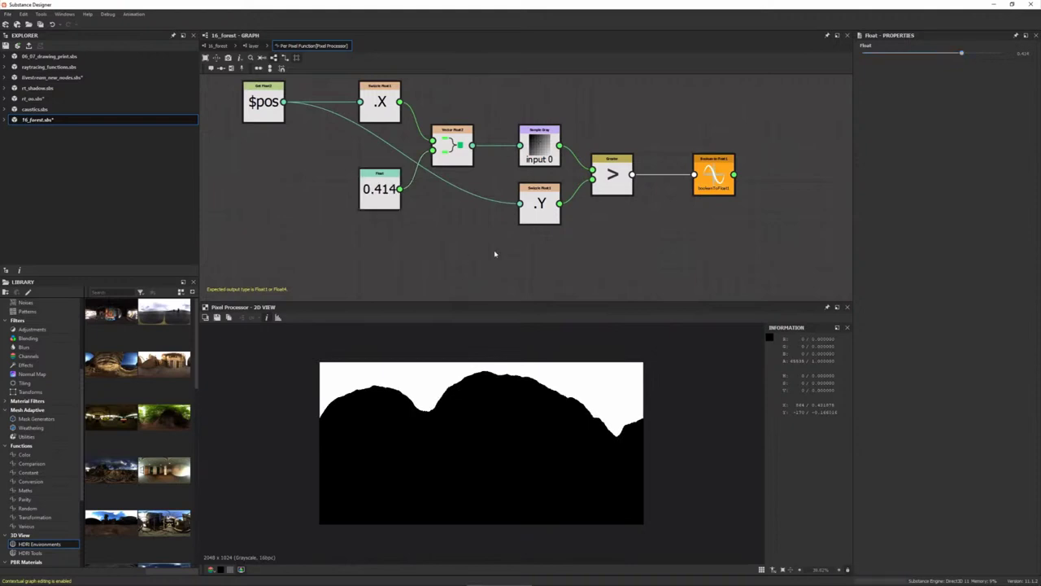
{"action": "right_click", "coordinate": [538, 203]}
{"action": "left_click", "coordinate": [555, 237]}
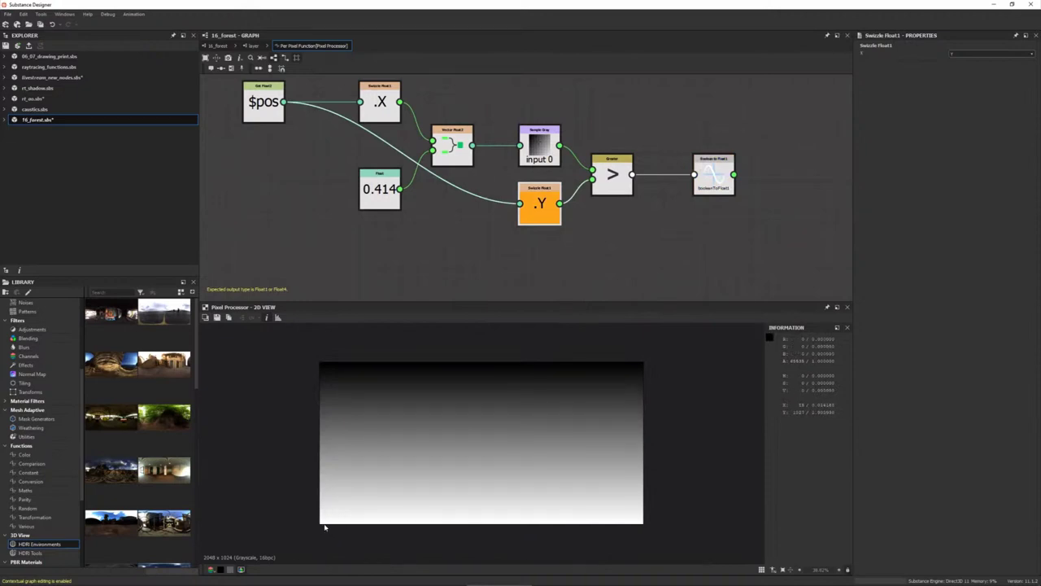
{"action": "mouse_move", "coordinate": [529, 210]}
{"action": "left_mouse_down"}
{"action": "mouse_move", "coordinate": [500, 262]}
{"action": "mouse_move", "coordinate": [457, 269]}
{"action": "left_mouse_up"}
{"action": "key", "text": "space"}
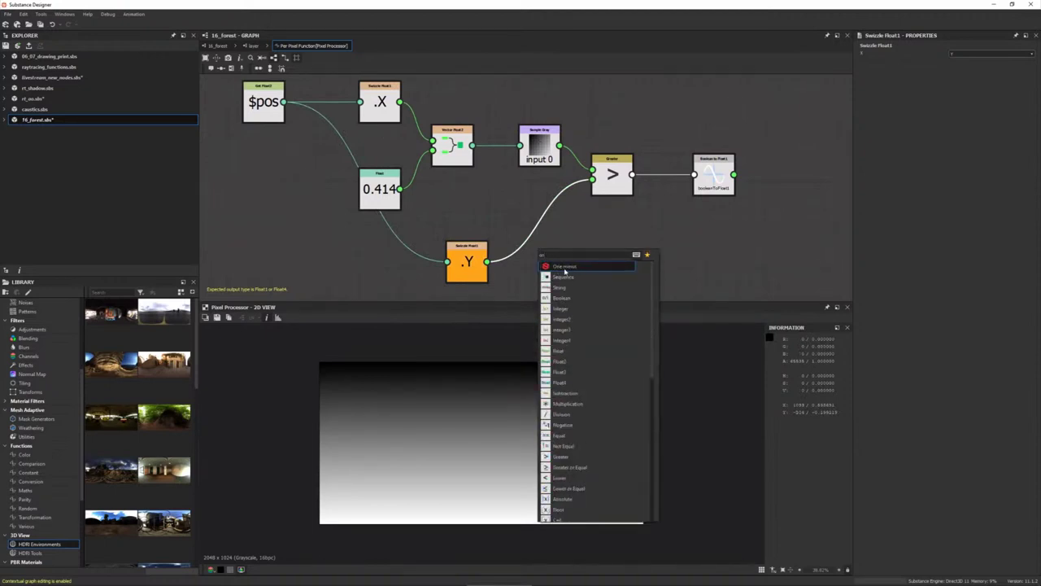
{"action": "left_click", "coordinate": [565, 267]}
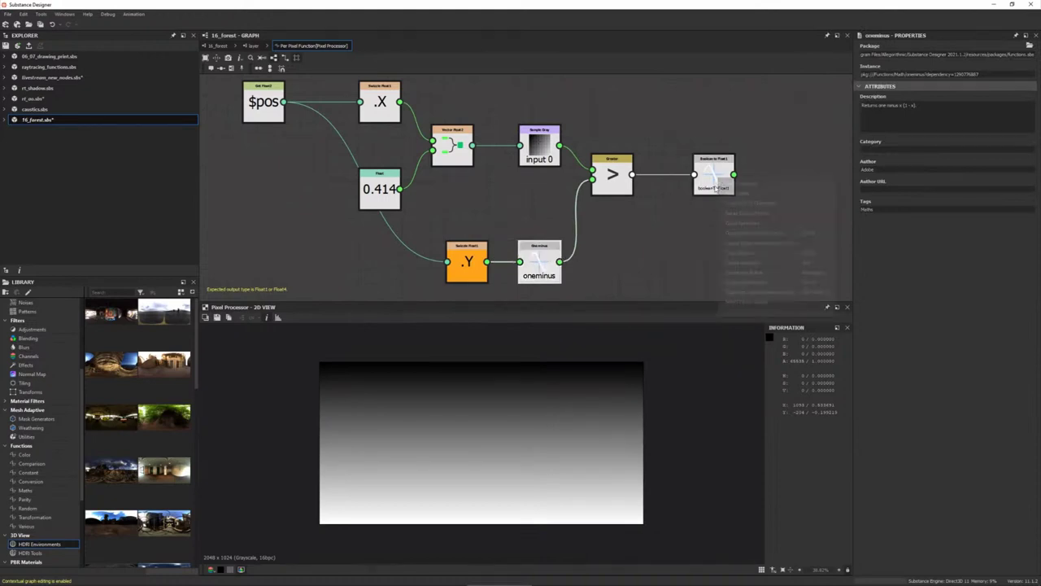
{"action": "right_click", "coordinate": [537, 260]}
{"action": "left_click", "coordinate": [557, 302]}
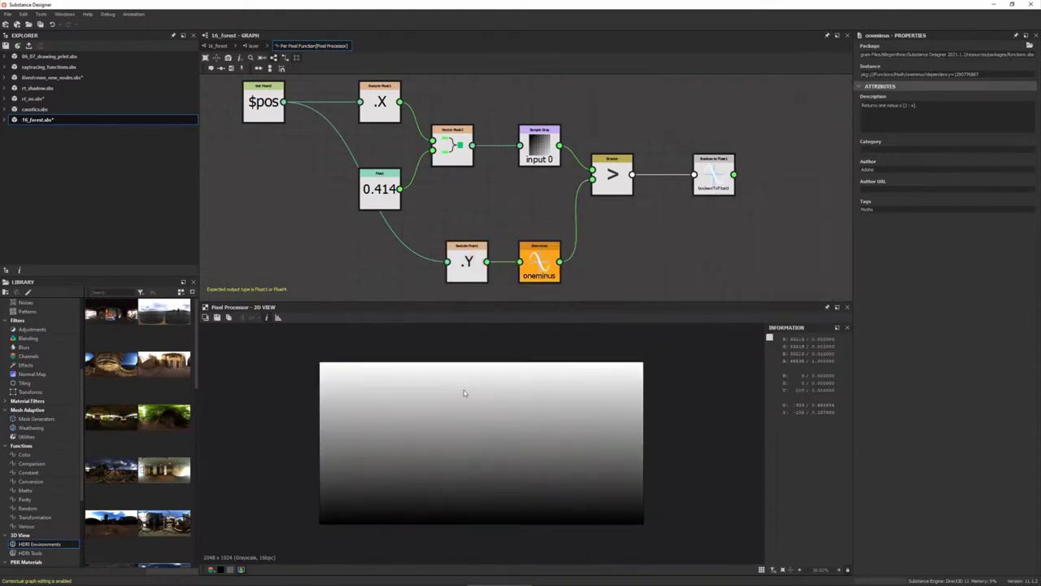
- Preview the Boolean-to-Float output, lower the Float to 0.038, and return to the layer graph
{"action": "right_click", "coordinate": [714, 174]}
{"action": "left_click", "coordinate": [726, 210]}
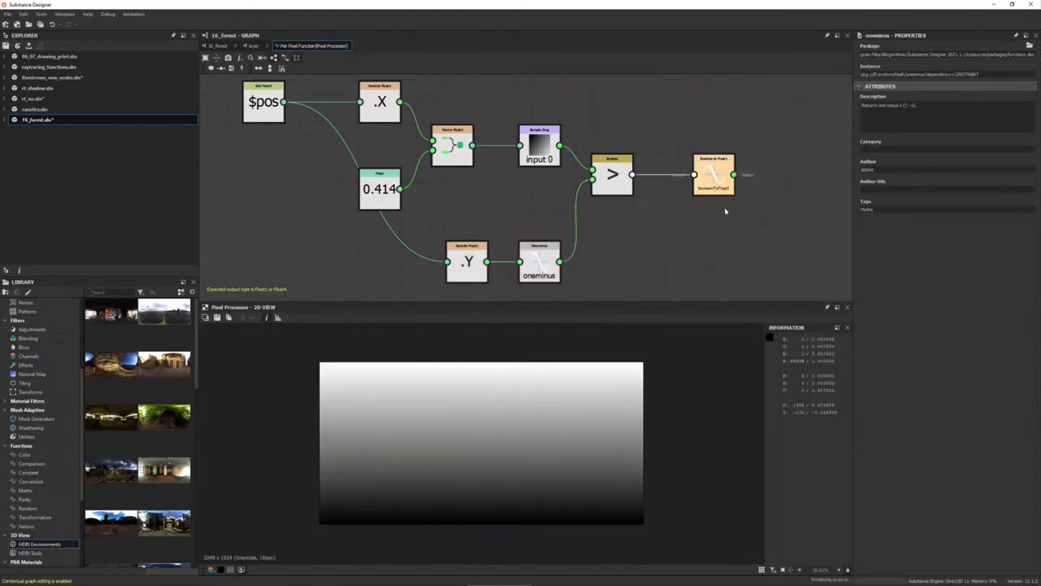
{"action": "left_click", "coordinate": [380, 189]}
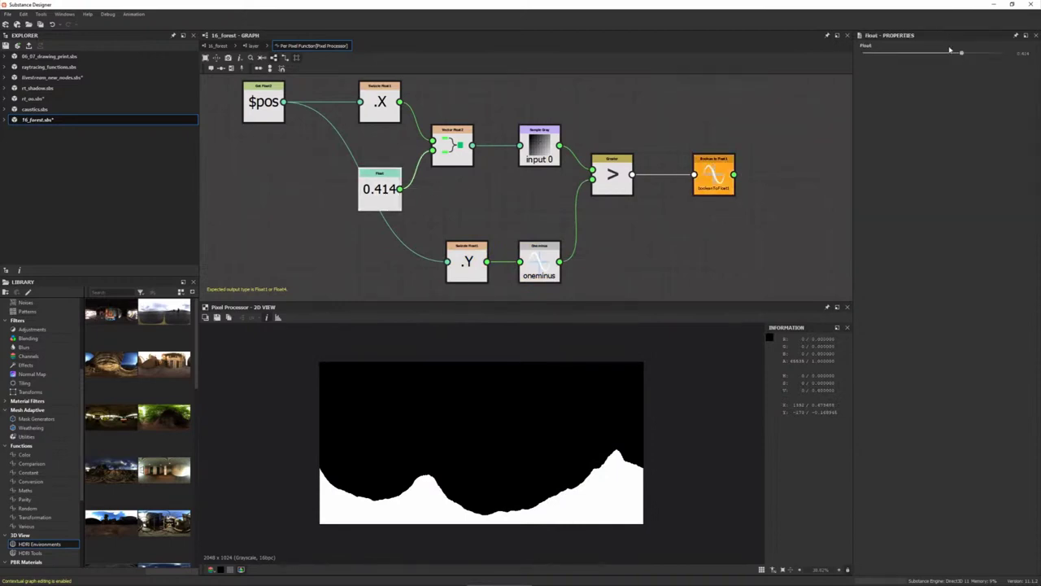
{"action": "mouse_move", "coordinate": [955, 54]}
{"action": "left_mouse_down"}
{"action": "mouse_move", "coordinate": [928, 56]}
{"action": "mouse_move", "coordinate": [1005, 59]}
{"action": "mouse_move", "coordinate": [937, 57]}
{"action": "left_mouse_up"}
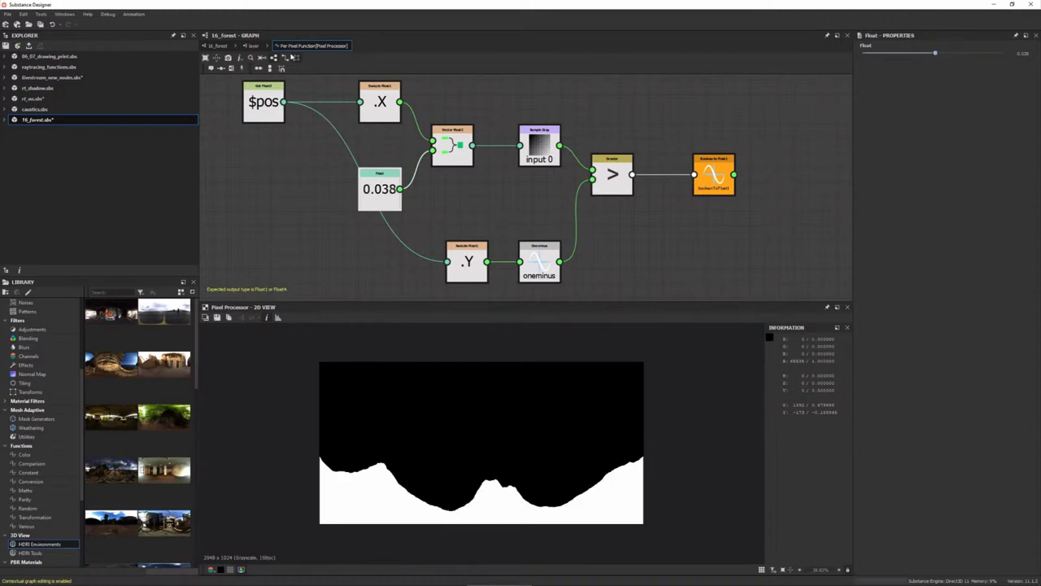
{"action": "left_click", "coordinate": [252, 47]}
- Delete the extra Cross Section node following the Pixel Processor
{"action": "scroll", "coordinate": [612, 221], "scroll_direction": "down", "scroll_amount": 1}
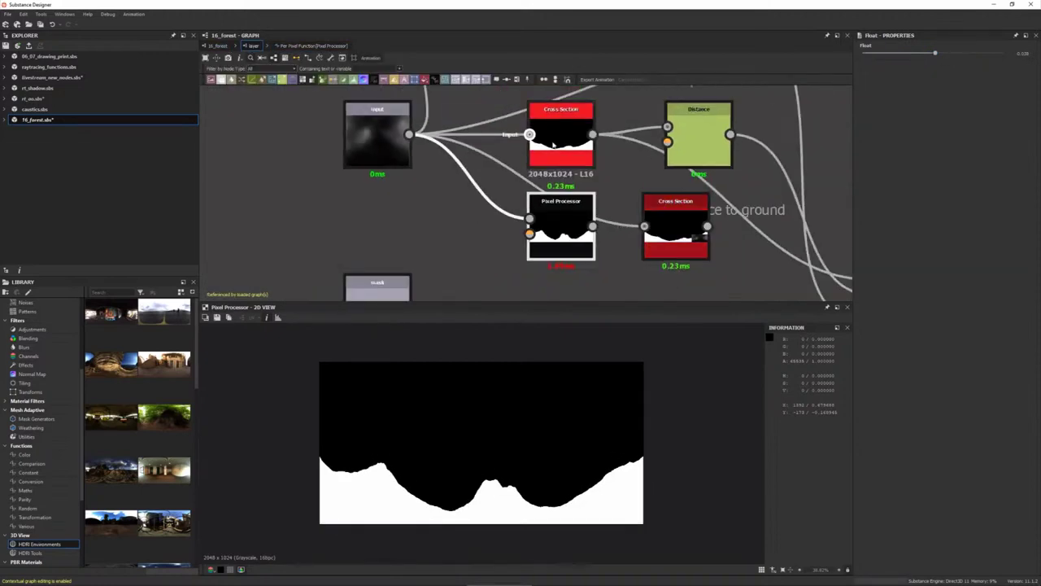
{"action": "middle_click_drag", "start_coordinate": [612, 220], "coordinate": [464, 152]}
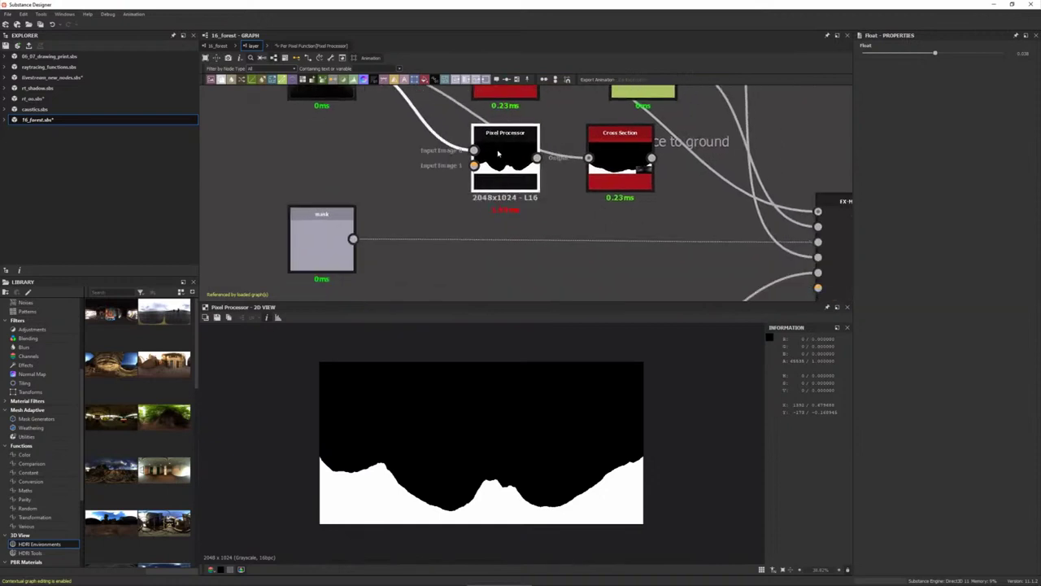
{"action": "left_click_drag", "start_coordinate": [636, 197], "coordinate": [564, 218]}
{"action": "key", "text": "Delete"}
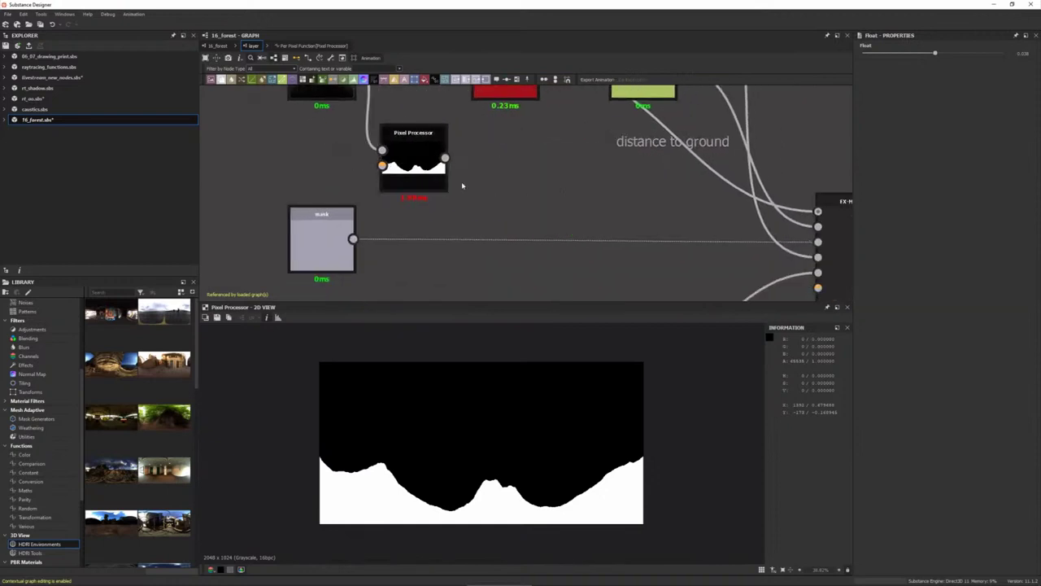
- Preview the original Cross Section output, then go up to the 16_forest graph
{"action": "middle_click_drag", "start_coordinate": [537, 219], "coordinate": [497, 301]}
{"action": "left_click_drag", "start_coordinate": [377, 254], "coordinate": [464, 254]}
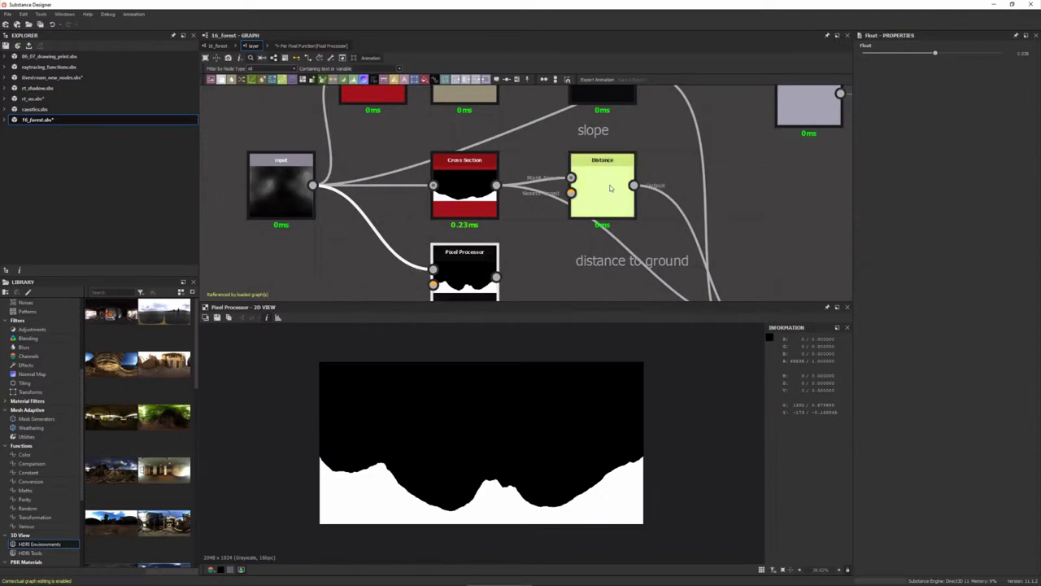
{"action": "left_click", "coordinate": [466, 185]}
{"action": "double_click", "coordinate": [465, 185]}
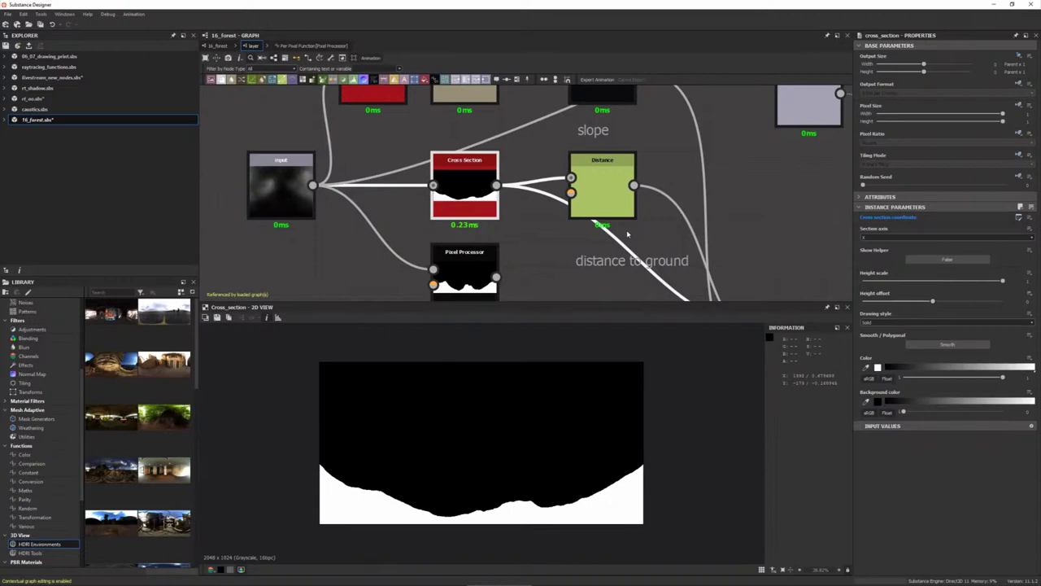
{"action": "scroll", "coordinate": [618, 238], "scroll_direction": "down", "scroll_amount": 3}
{"action": "middle_click_drag", "start_coordinate": [618, 238], "coordinate": [556, 126]}
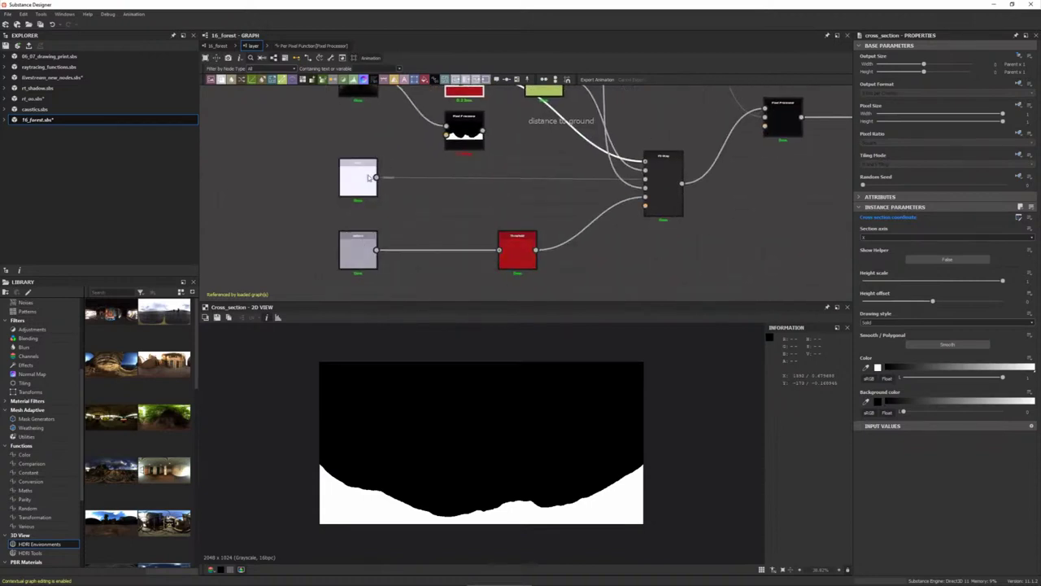
{"action": "left_click", "coordinate": [264, 60]}
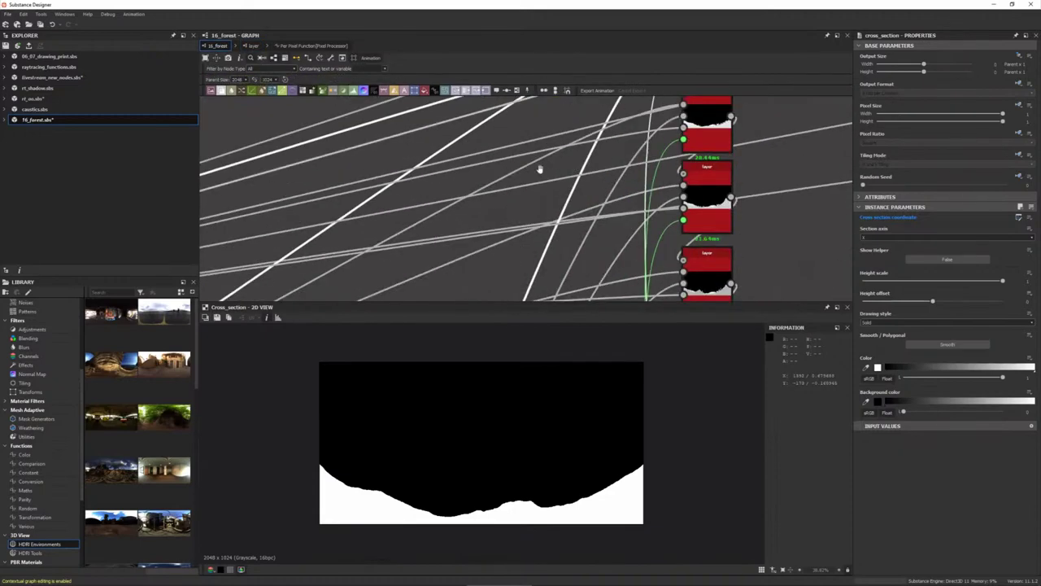
- Frame the tree-shape nodes and preview the three-pointed polygon shape
{"action": "scroll", "coordinate": [539, 167], "scroll_direction": "down", "scroll_amount": 3}
{"action": "key", "text": "f"}
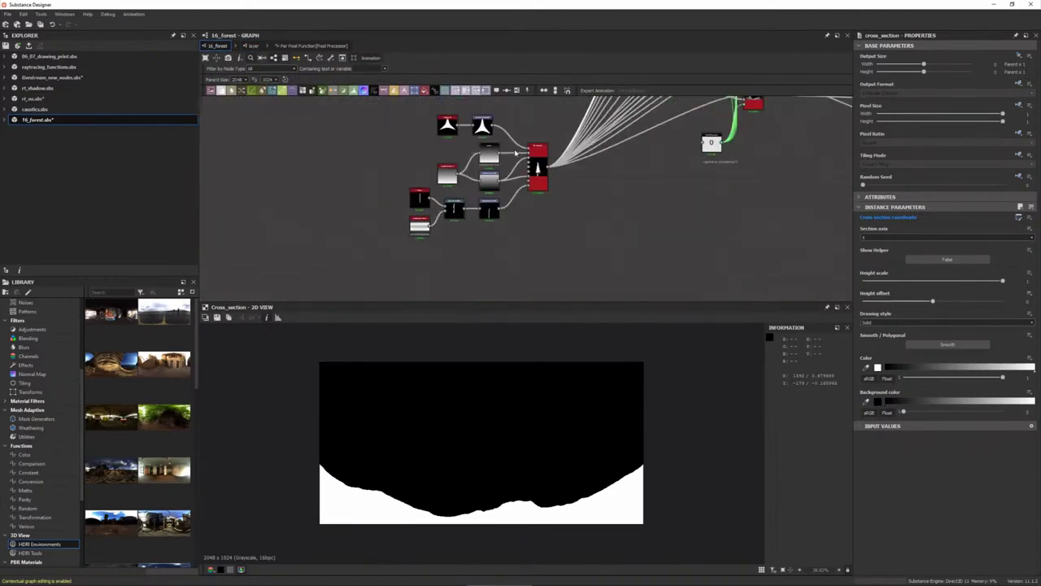
{"action": "double_click", "coordinate": [406, 128]}
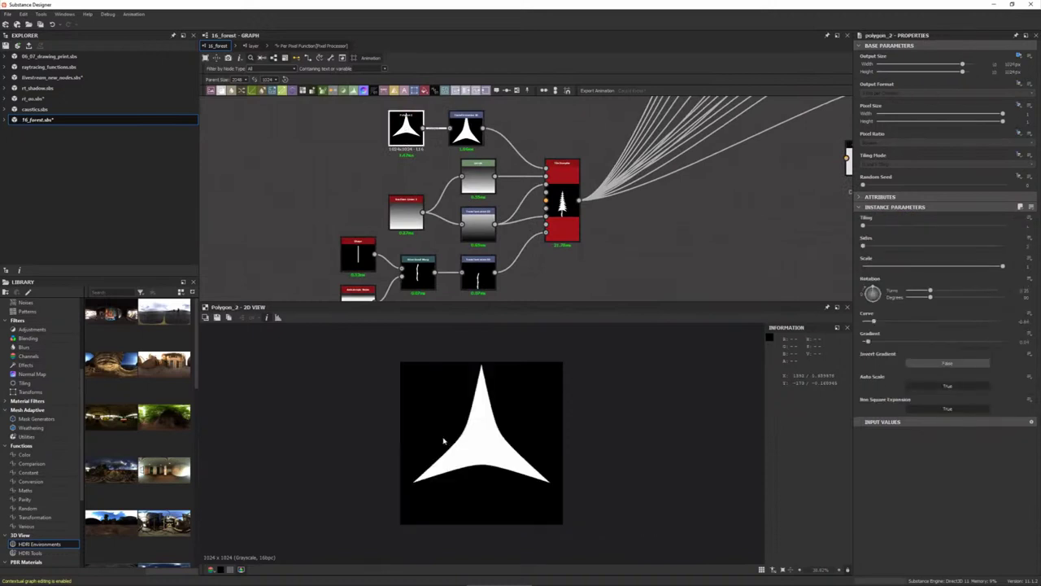
{"action": "middle_click_drag", "start_coordinate": [430, 152], "coordinate": [470, 191]}
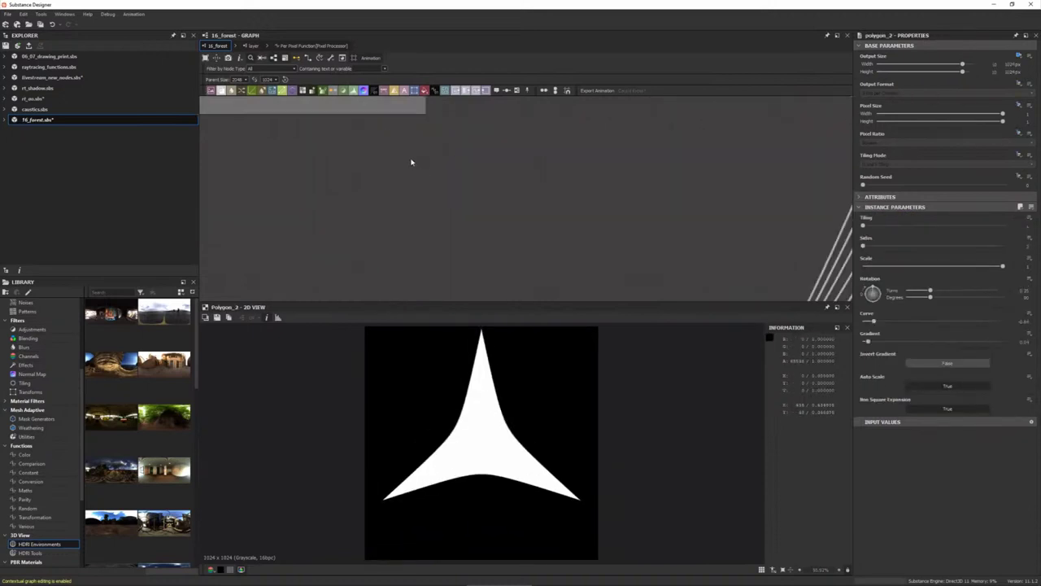
{"action": "key", "text": "f"}
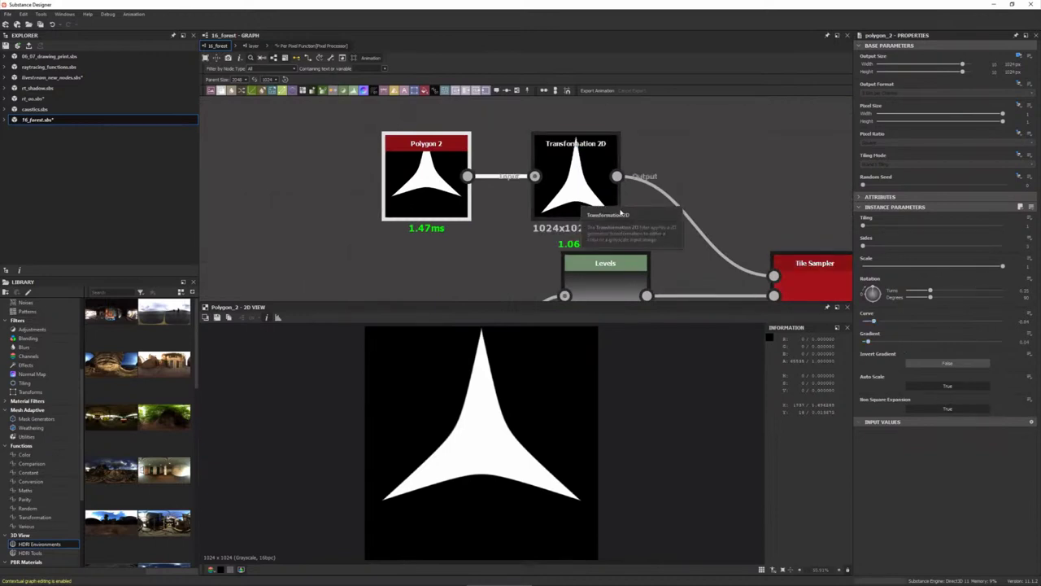
{"action": "scroll", "coordinate": [621, 212], "scroll_direction": "down", "scroll_amount": 2}
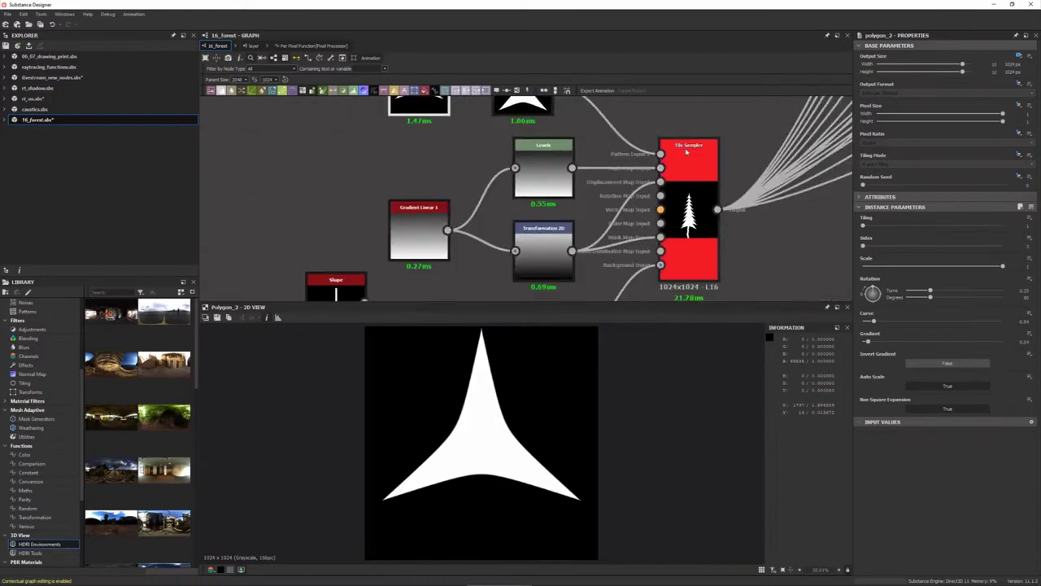
{"action": "scroll", "coordinate": [687, 150], "scroll_direction": "up", "scroll_amount": 2}
- Preview the Shape line, Anisotropic Noise, Directional Warp and Transformation 2D outputs
{"action": "left_click", "coordinate": [691, 220]}
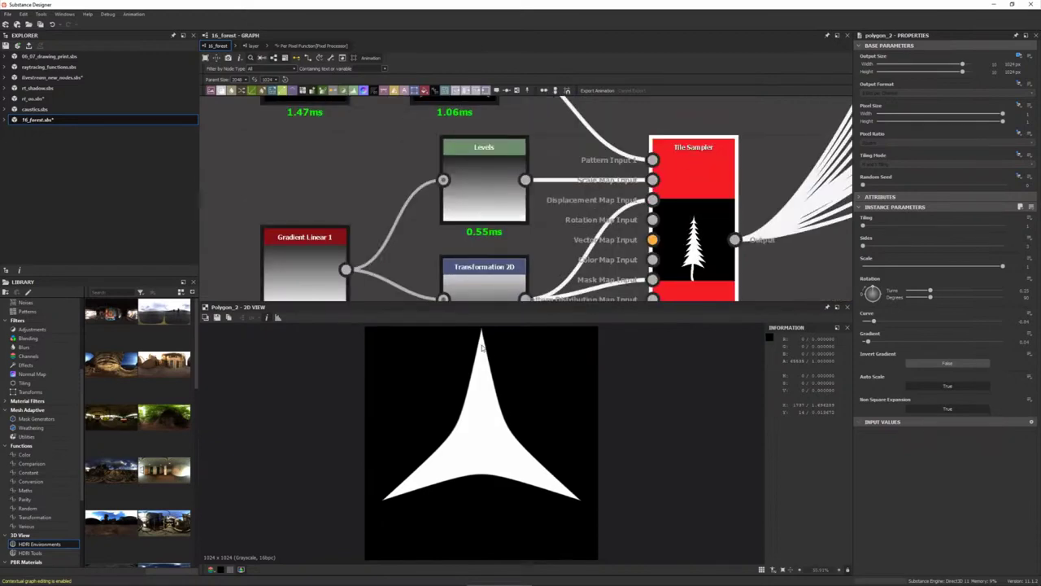
{"action": "scroll", "coordinate": [559, 187], "scroll_direction": "up", "scroll_amount": 2}
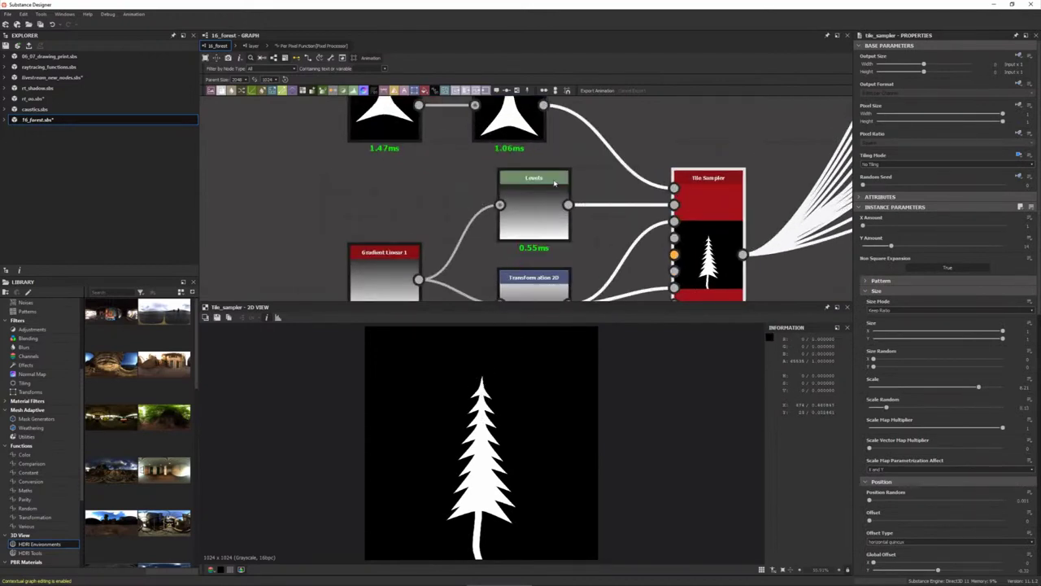
{"action": "middle_click_drag", "start_coordinate": [544, 281], "coordinate": [540, 179]}
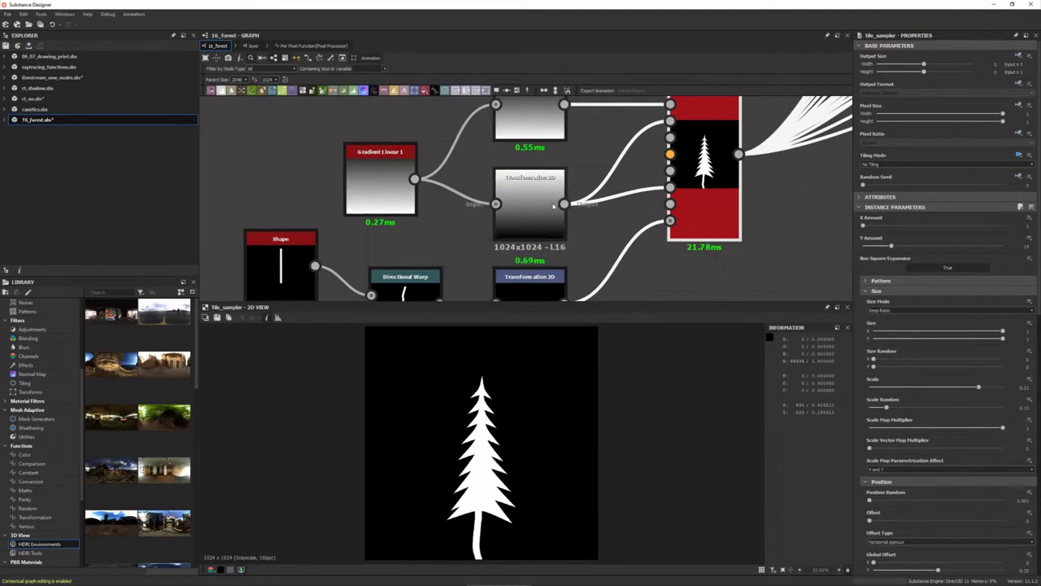
{"action": "middle_click_drag", "start_coordinate": [537, 244], "coordinate": [537, 171]}
{"action": "double_click", "coordinate": [536, 240]}
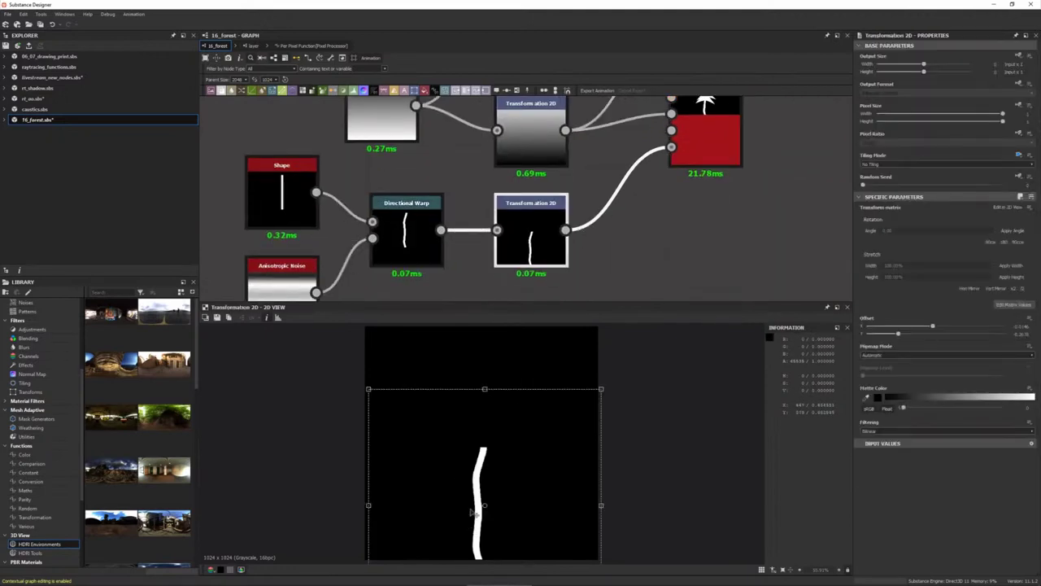
{"action": "double_click", "coordinate": [271, 197]}
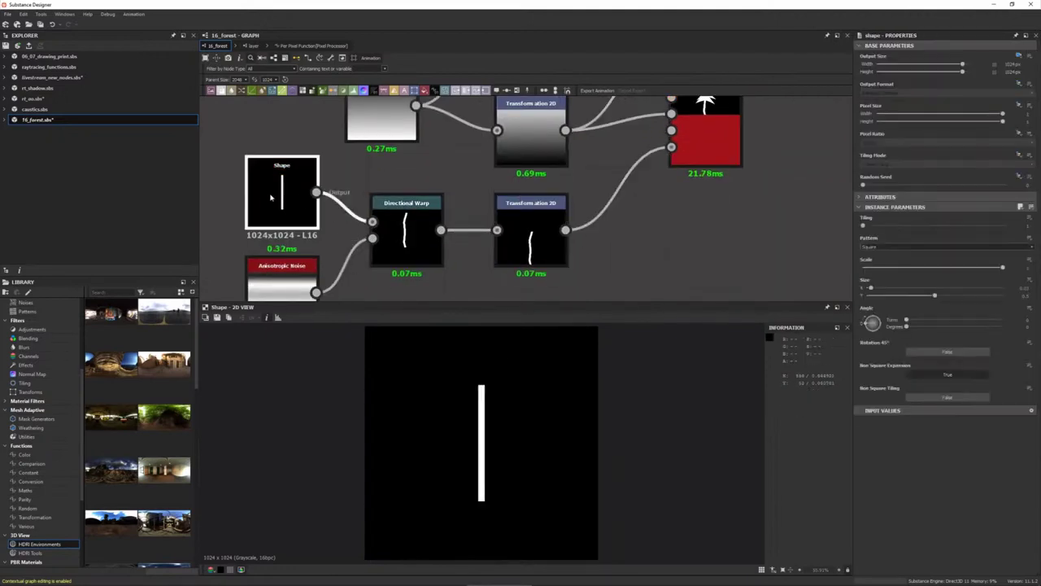
{"action": "double_click", "coordinate": [278, 285]}
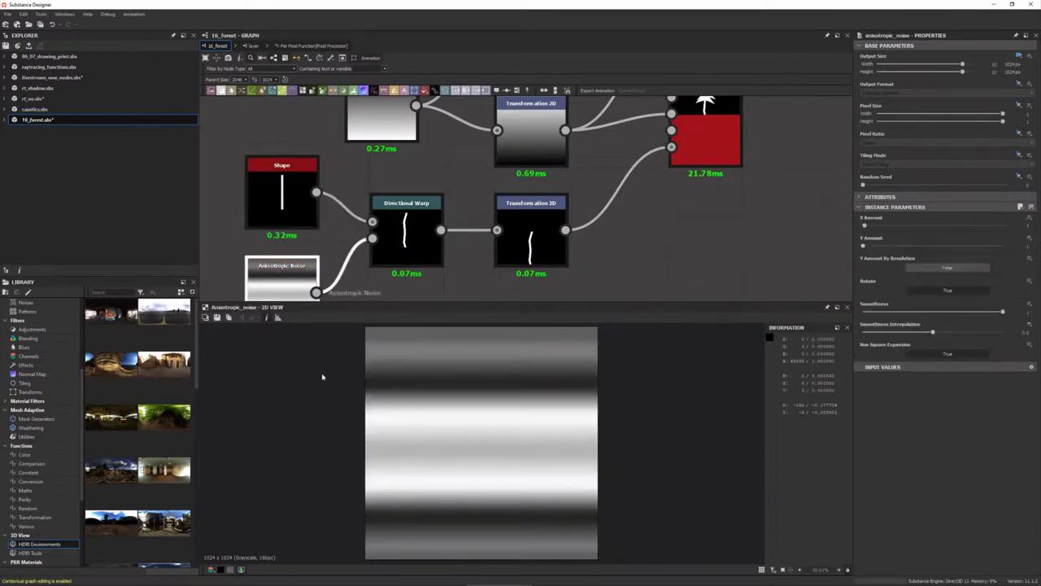
{"action": "double_click", "coordinate": [423, 225]}
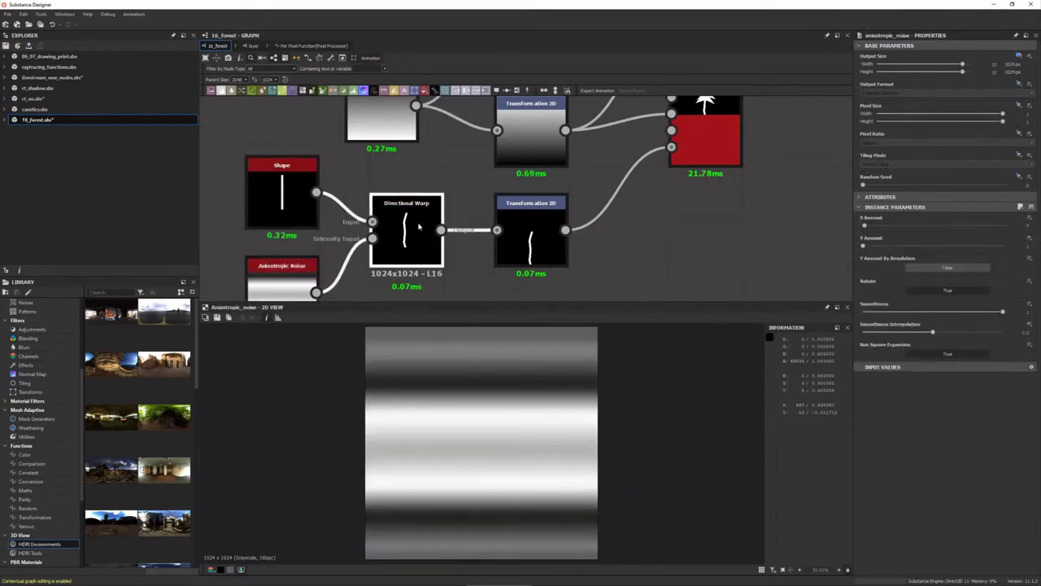
{"action": "double_click", "coordinate": [533, 240]}
- Preview the Tile Sampler's single white pine-tree silhouette
{"action": "scroll", "coordinate": [491, 468], "scroll_direction": "down", "scroll_amount": 2}
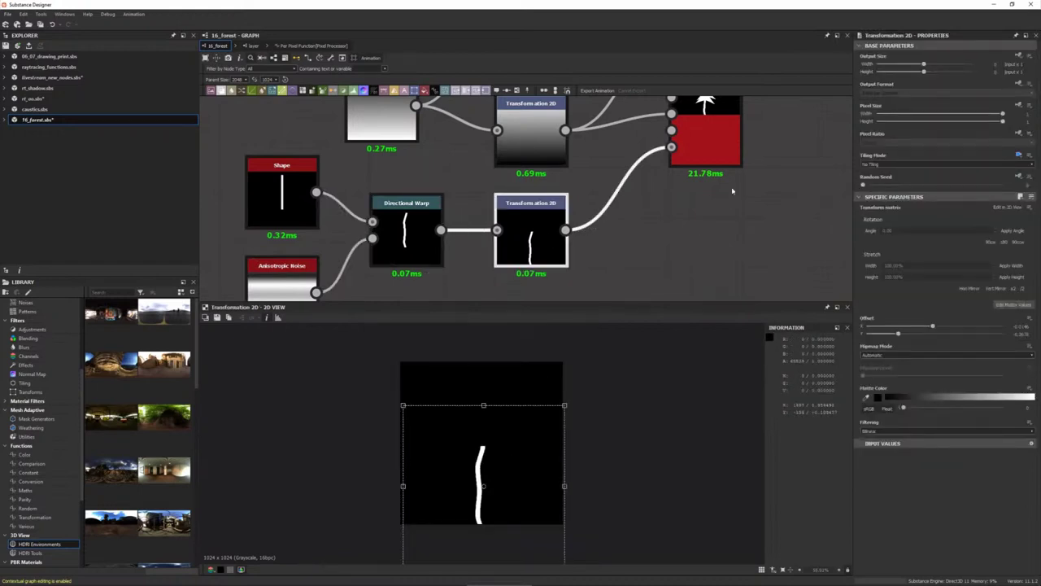
{"action": "double_click", "coordinate": [725, 144]}
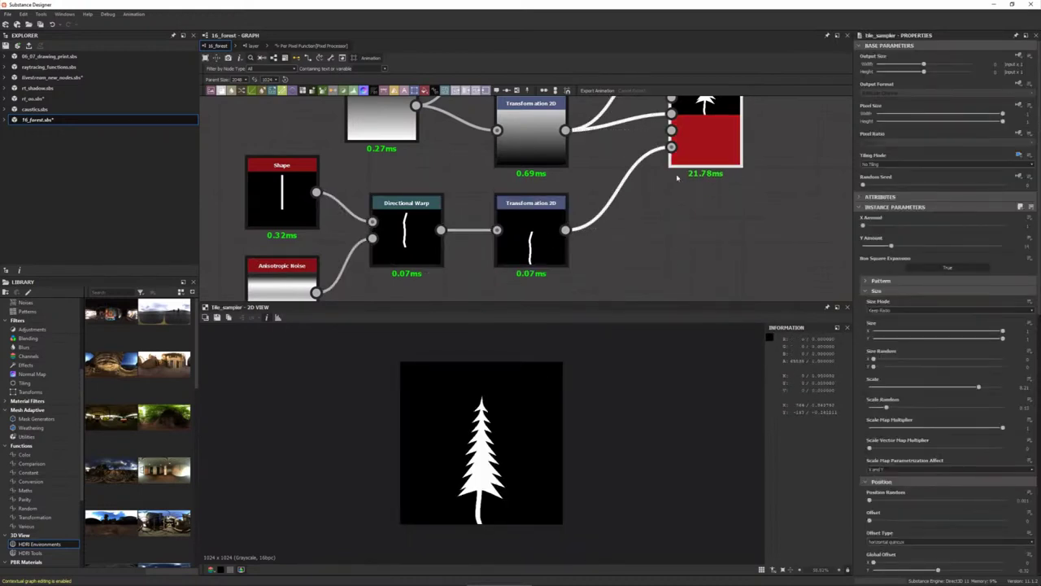
{"action": "scroll", "coordinate": [674, 163], "scroll_direction": "down", "scroll_amount": 3}
{"action": "scroll", "coordinate": [651, 162], "scroll_direction": "down", "scroll_amount": 3}
{"action": "scroll", "coordinate": [618, 155], "scroll_direction": "down", "scroll_amount": 2}
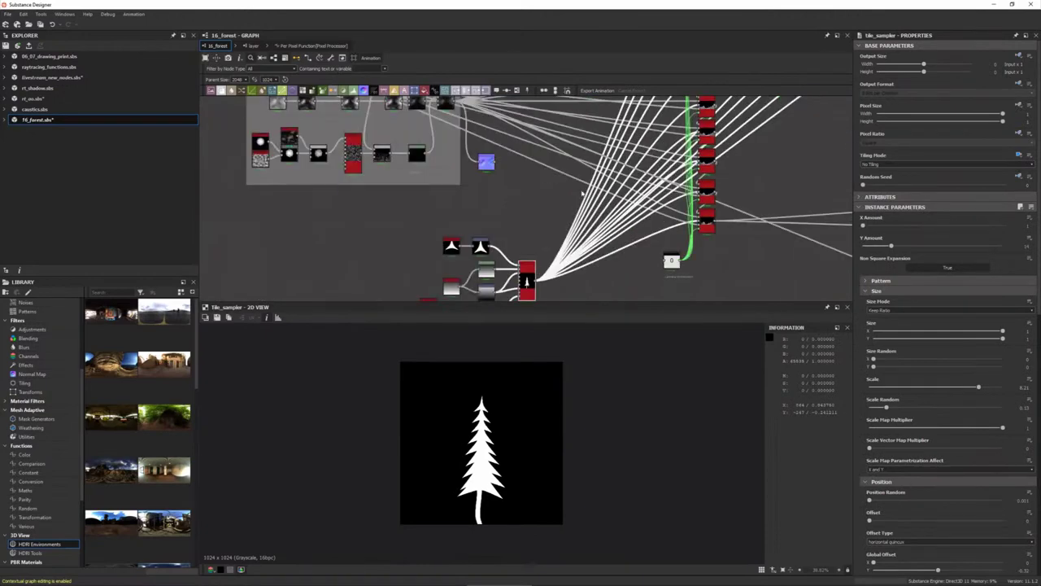
{"action": "scroll", "coordinate": [592, 151], "scroll_direction": "up", "scroll_amount": 3}
{"action": "middle_click_drag", "start_coordinate": [592, 151], "coordinate": [558, 203]}
- Preview the FX-Map forest output, then the Cross Section's white terrain silhouette
{"action": "left_click", "coordinate": [252, 46]}
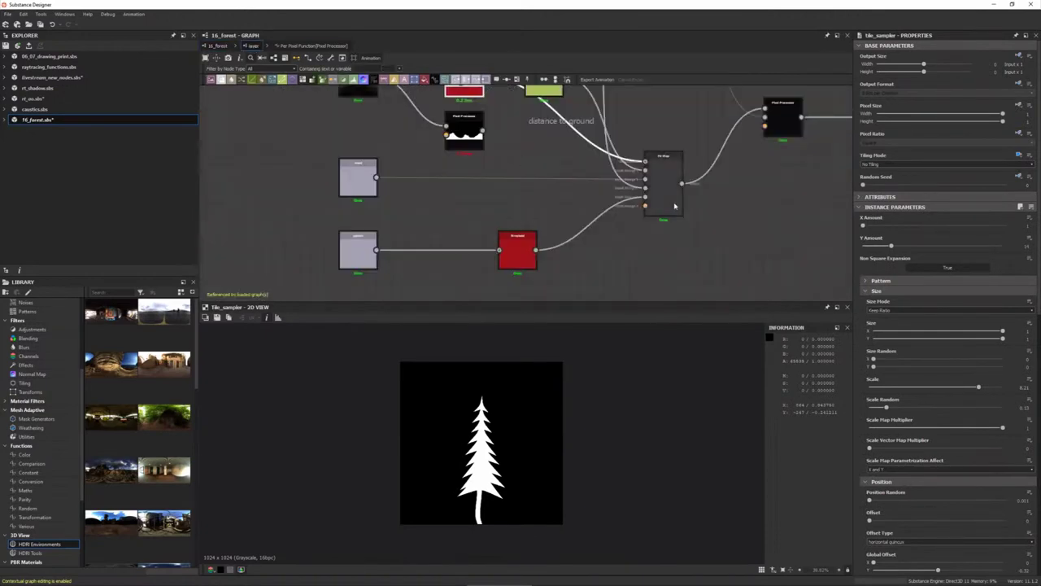
{"action": "middle_click_drag", "start_coordinate": [663, 170], "coordinate": [631, 256]}
{"action": "double_click", "coordinate": [631, 255]}
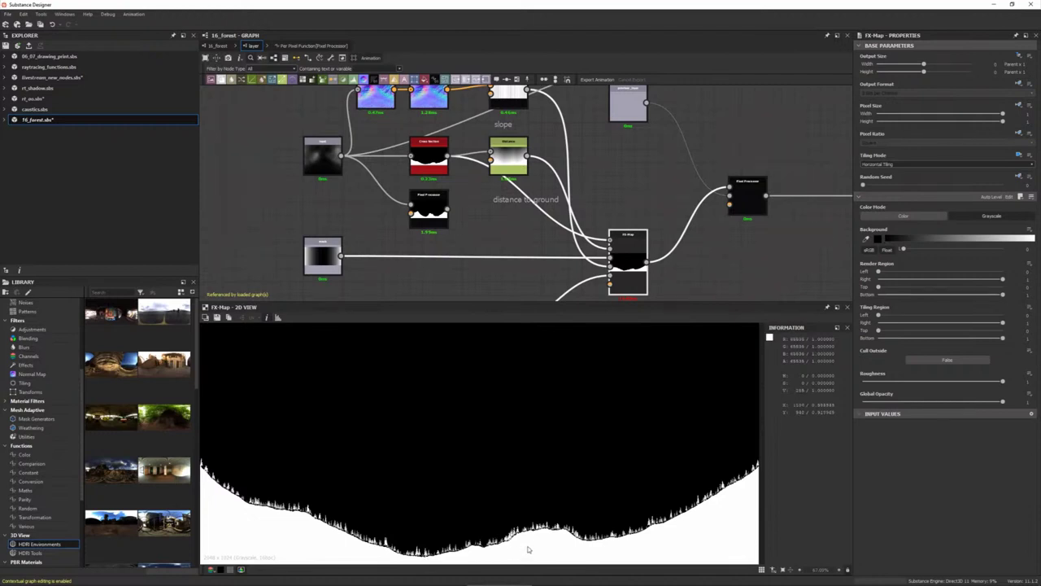
{"action": "middle_click_drag", "start_coordinate": [525, 216], "coordinate": [516, 259]}
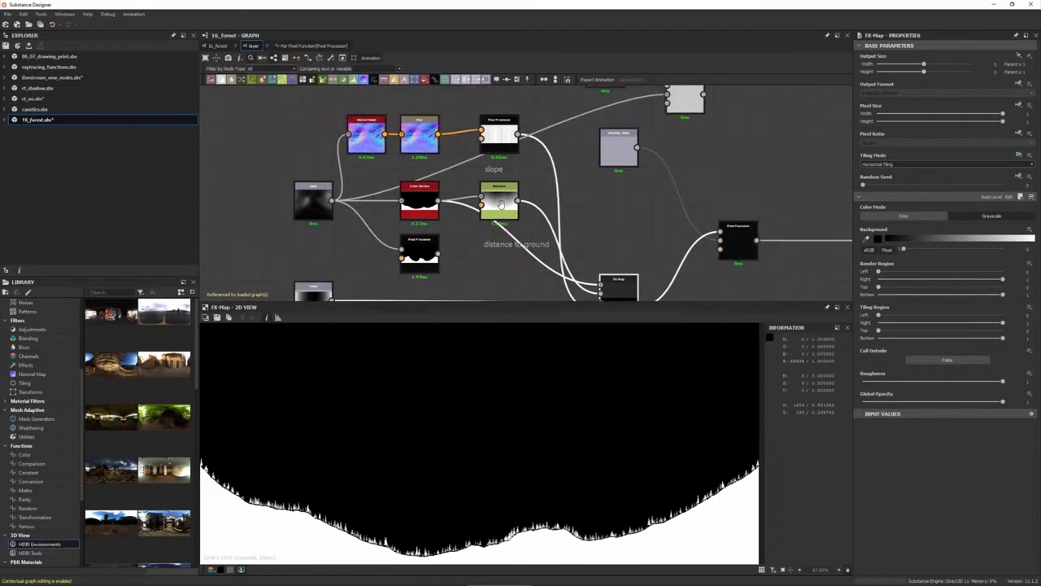
{"action": "middle_click_drag", "start_coordinate": [601, 239], "coordinate": [609, 219]}
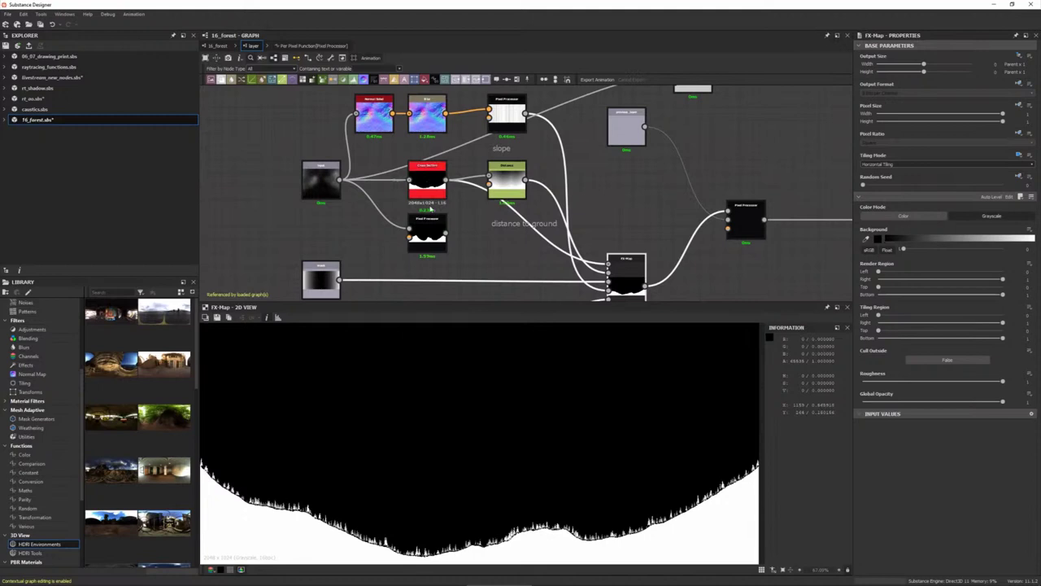
{"action": "double_click", "coordinate": [431, 209]}
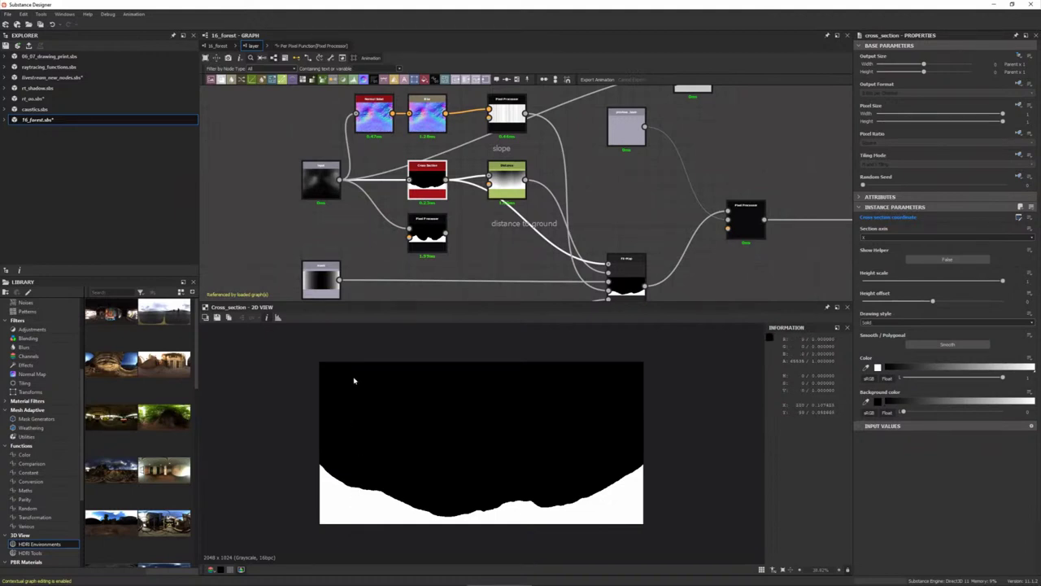
- Insert a new Distance node beside the existing one and try linking Cross Section to it
{"action": "scroll", "coordinate": [562, 198], "scroll_direction": "up", "scroll_amount": 1}
{"action": "scroll", "coordinate": [562, 197], "scroll_direction": "up", "scroll_amount": 1}
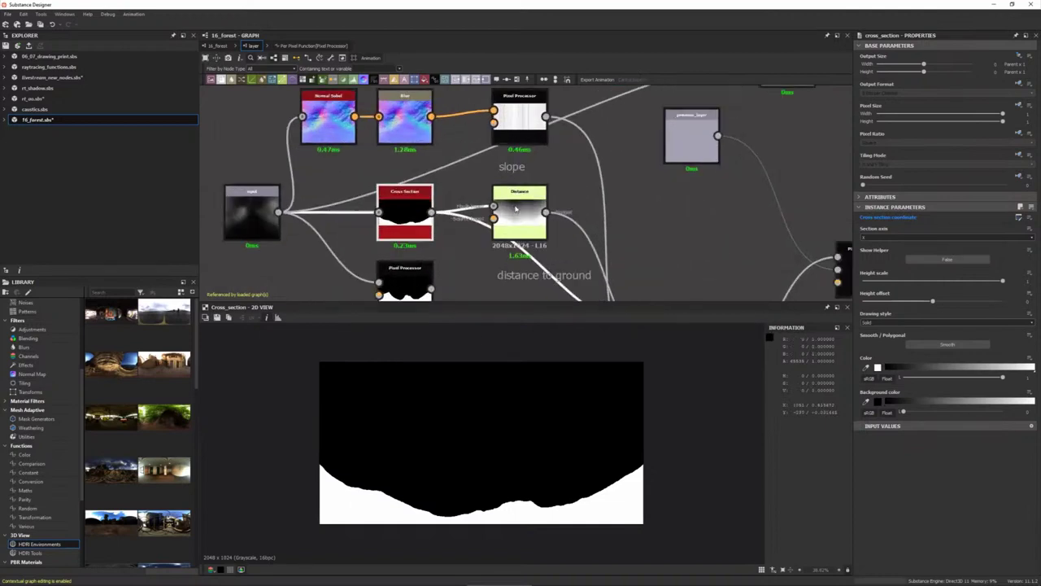
{"action": "left_click", "coordinate": [521, 214]}
{"action": "scroll", "coordinate": [608, 202], "scroll_direction": "up", "scroll_amount": 1}
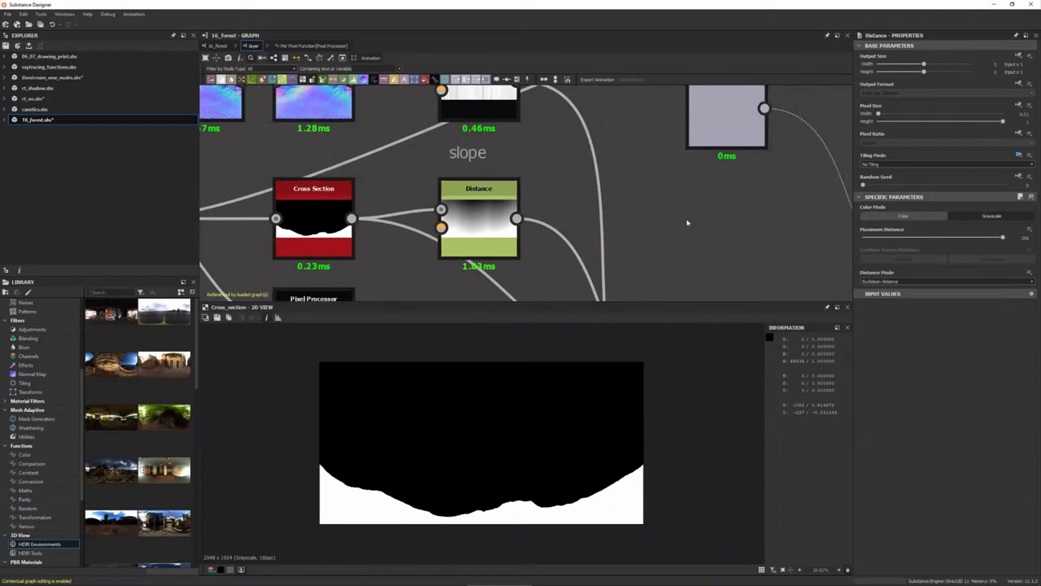
{"action": "key", "text": "space"}
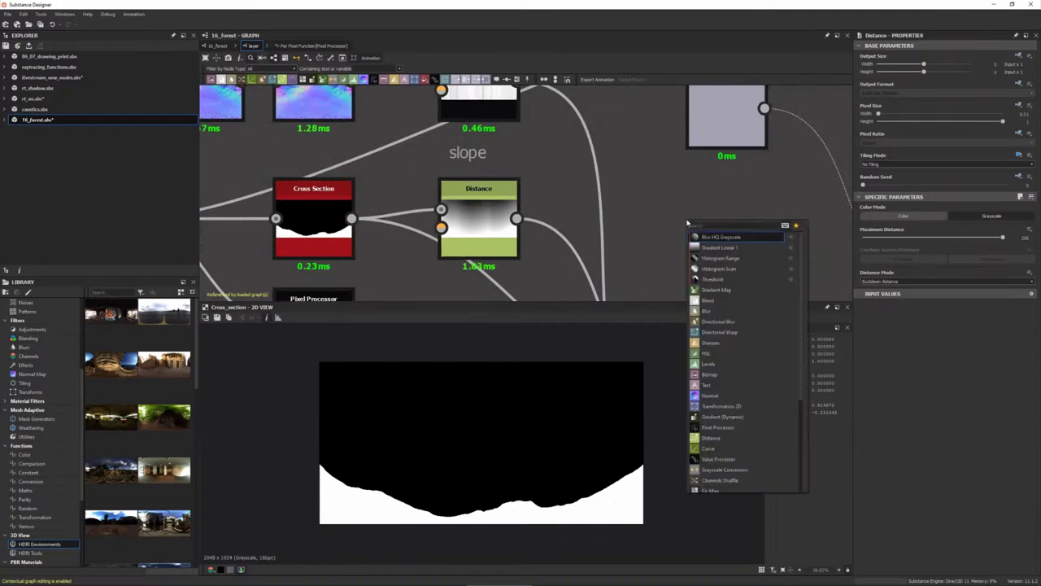
{"action": "type", "text": "dis"}
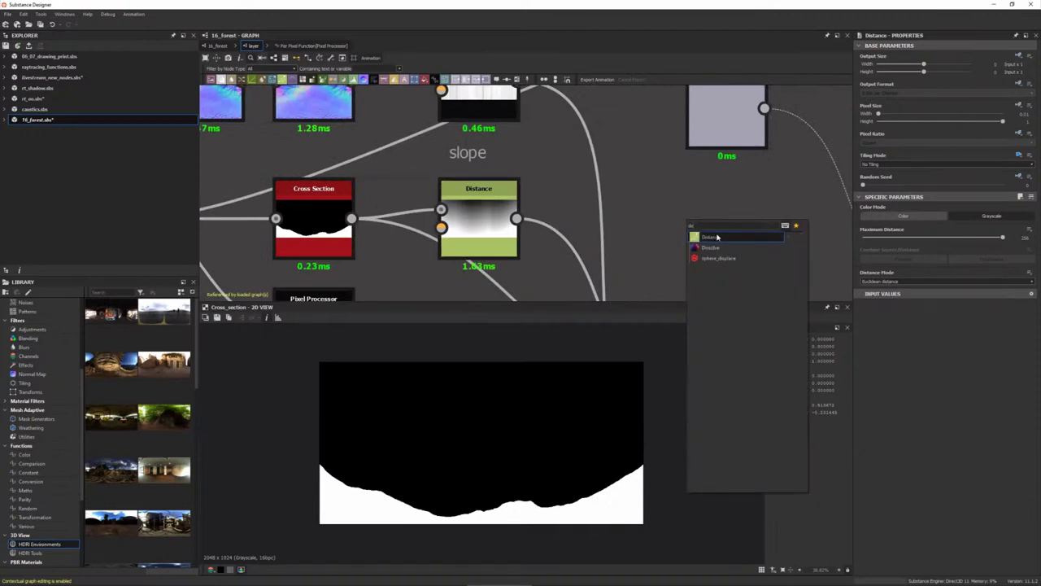
{"action": "left_click", "coordinate": [717, 237]}
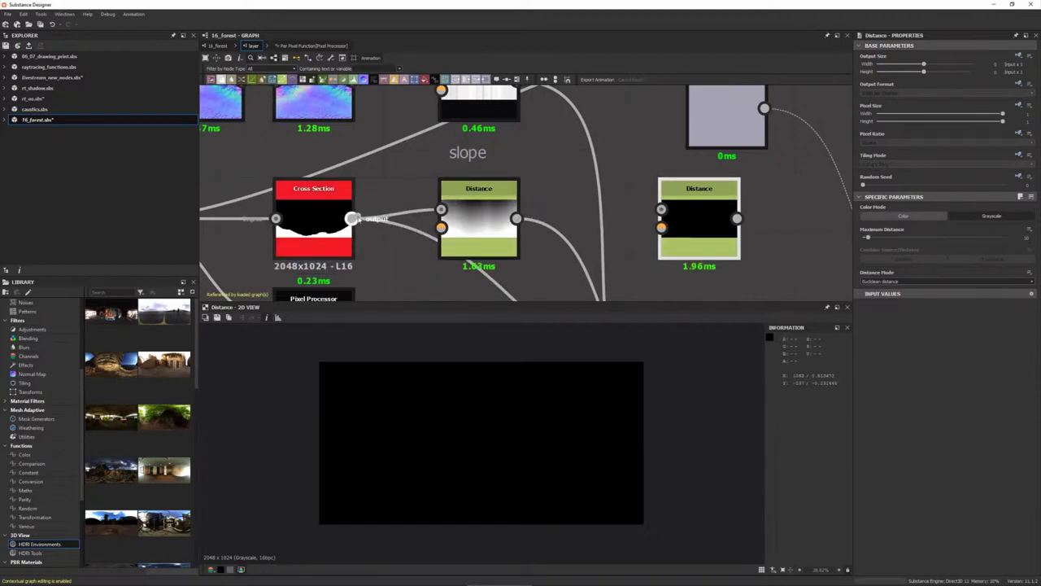
{"action": "left_click_drag", "start_coordinate": [351, 218], "coordinate": [706, 214]}
{"action": "scroll", "coordinate": [706, 214], "scroll_direction": "down", "scroll_amount": 2}
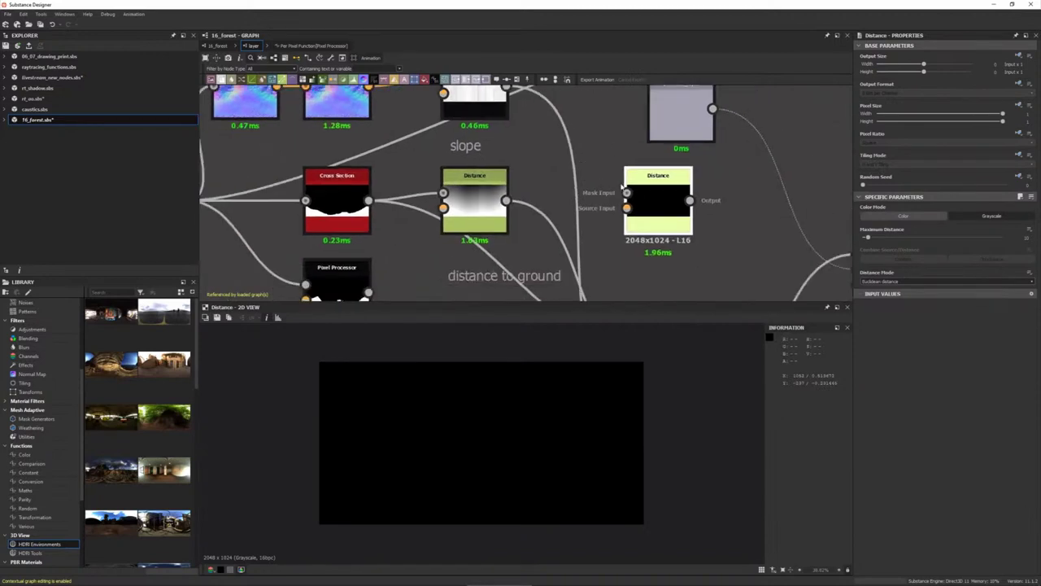
{"action": "left_click_drag", "start_coordinate": [706, 214], "coordinate": [590, 183]}
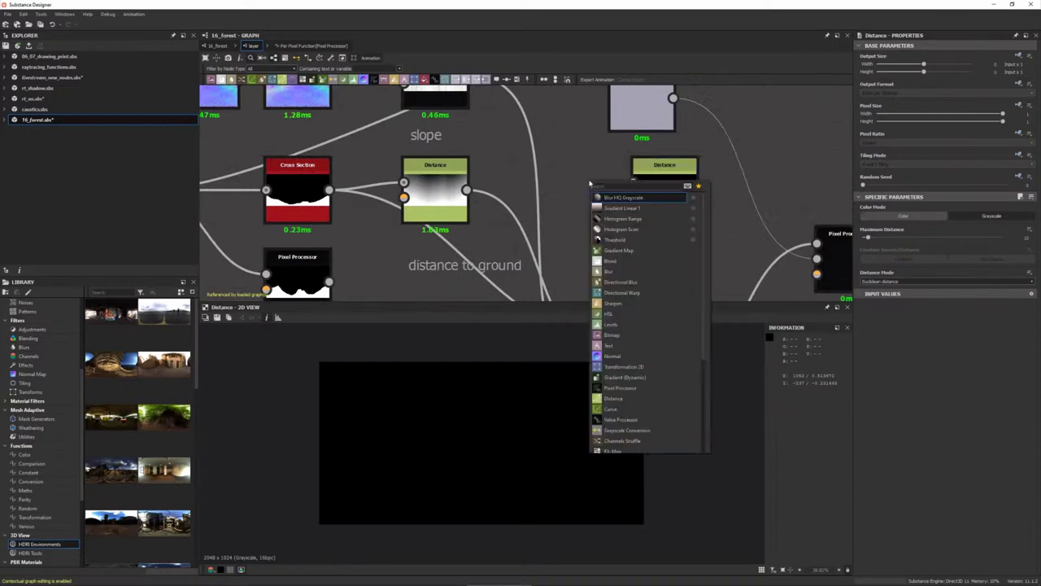
- Wire a shrunken square Shape into the Distance mask and raise its Maximum Distance
{"action": "left_click", "coordinate": [604, 205]}
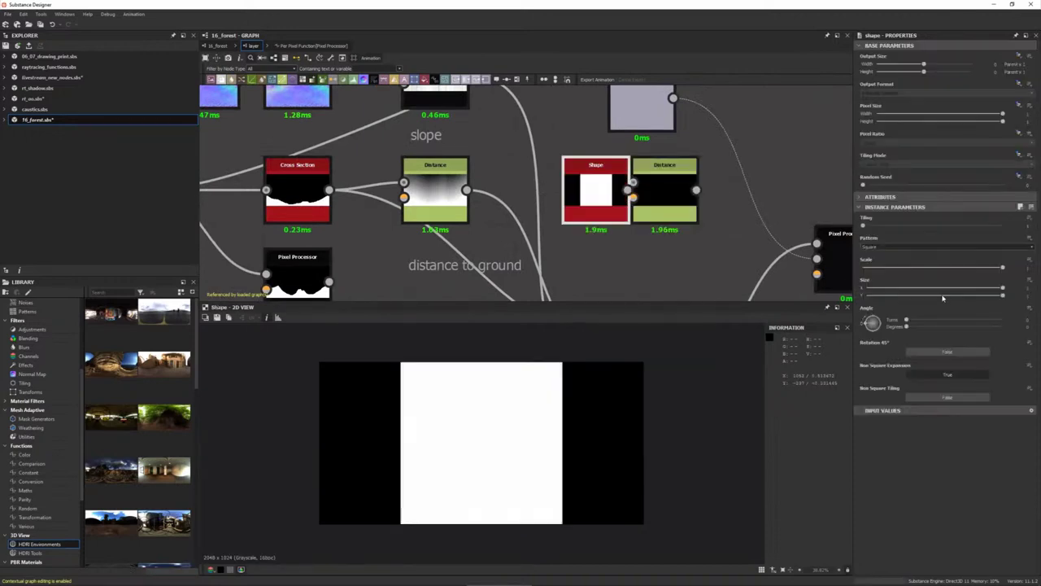
{"action": "left_click_drag", "start_coordinate": [943, 267], "coordinate": [883, 267]}
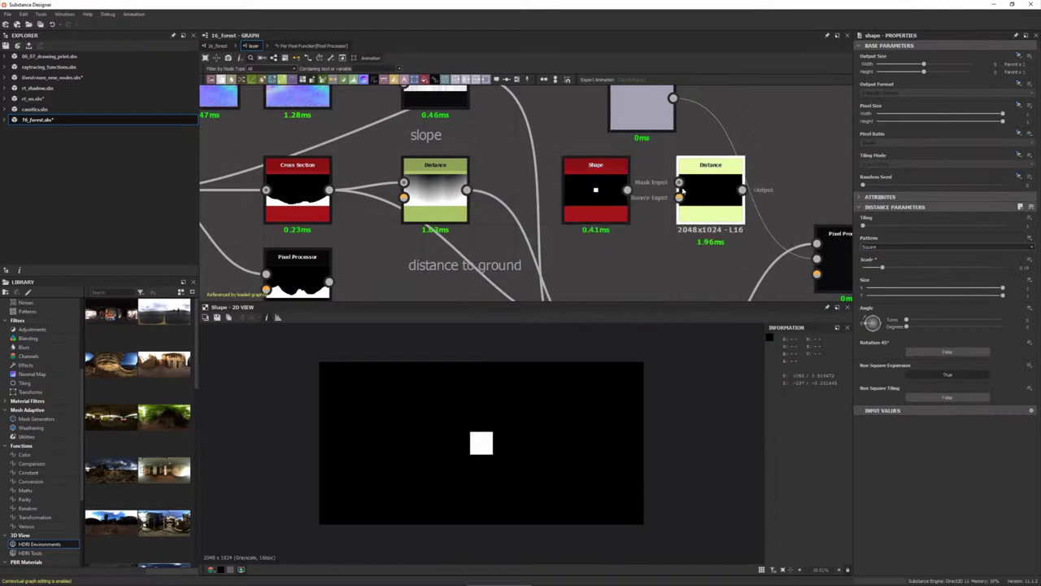
{"action": "left_click_drag", "start_coordinate": [628, 190], "coordinate": [679, 182]}
{"action": "left_click", "coordinate": [703, 192]}
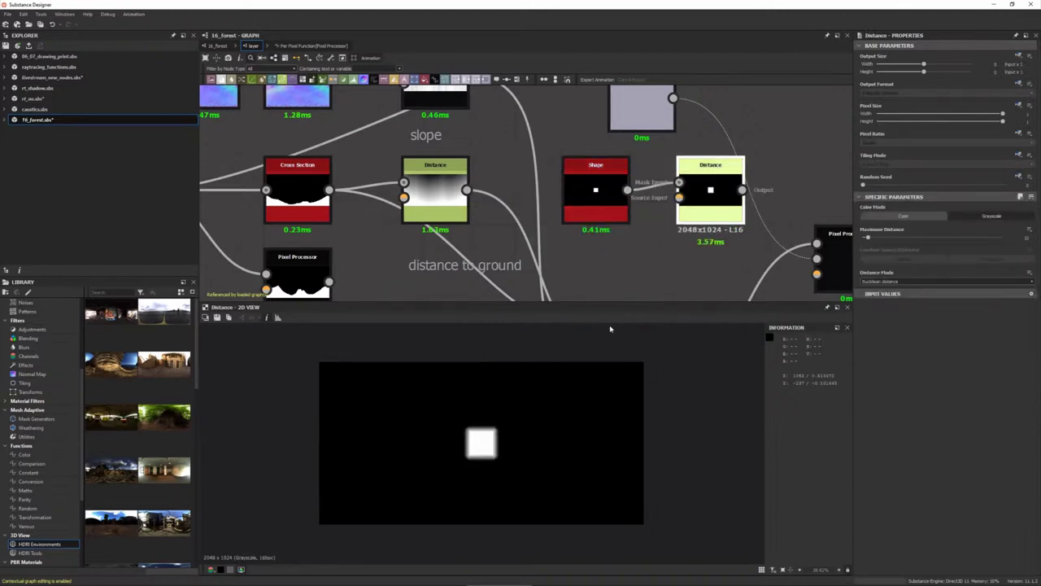
{"action": "mouse_move", "coordinate": [881, 238]}
{"action": "left_mouse_down"}
{"action": "mouse_move", "coordinate": [932, 240]}
{"action": "mouse_move", "coordinate": [921, 238]}
{"action": "left_mouse_up"}
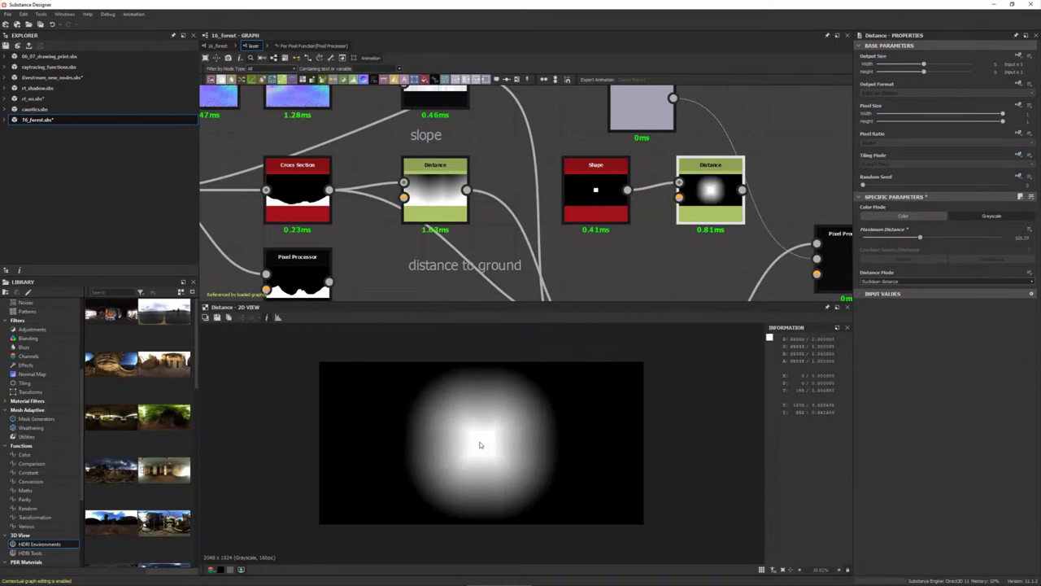
- Preview the small square Shape and the new Distance node's soft glow
{"action": "scroll", "coordinate": [518, 438], "scroll_direction": "up", "scroll_amount": 3}
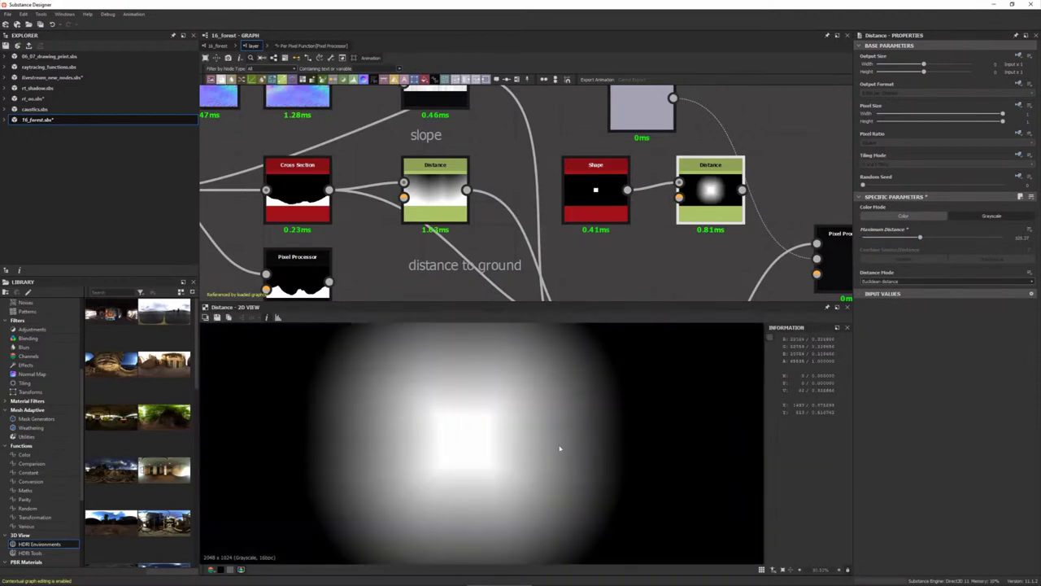
{"action": "scroll", "coordinate": [537, 446], "scroll_direction": "up", "scroll_amount": 2}
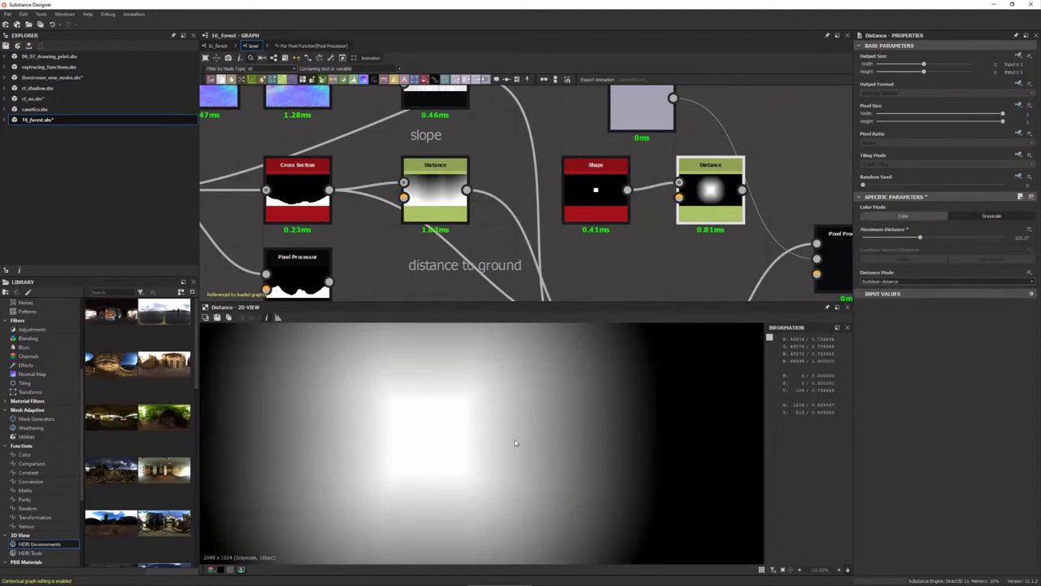
{"action": "scroll", "coordinate": [460, 444], "scroll_direction": "up", "scroll_amount": 2}
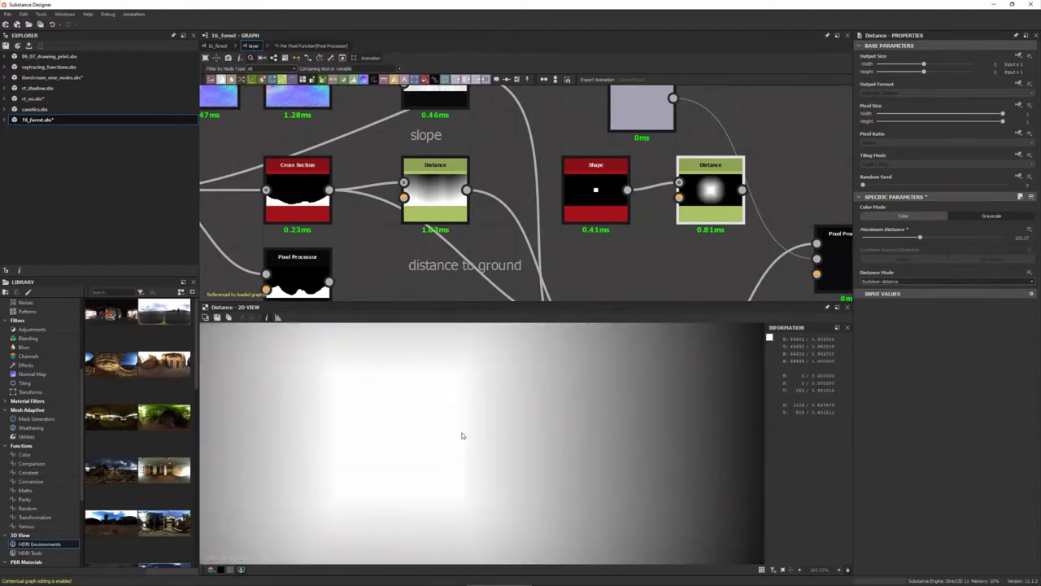
{"action": "double_click", "coordinate": [596, 200]}
{"action": "double_click", "coordinate": [735, 196]}
{"action": "scroll", "coordinate": [465, 447], "scroll_direction": "down", "scroll_amount": 3}
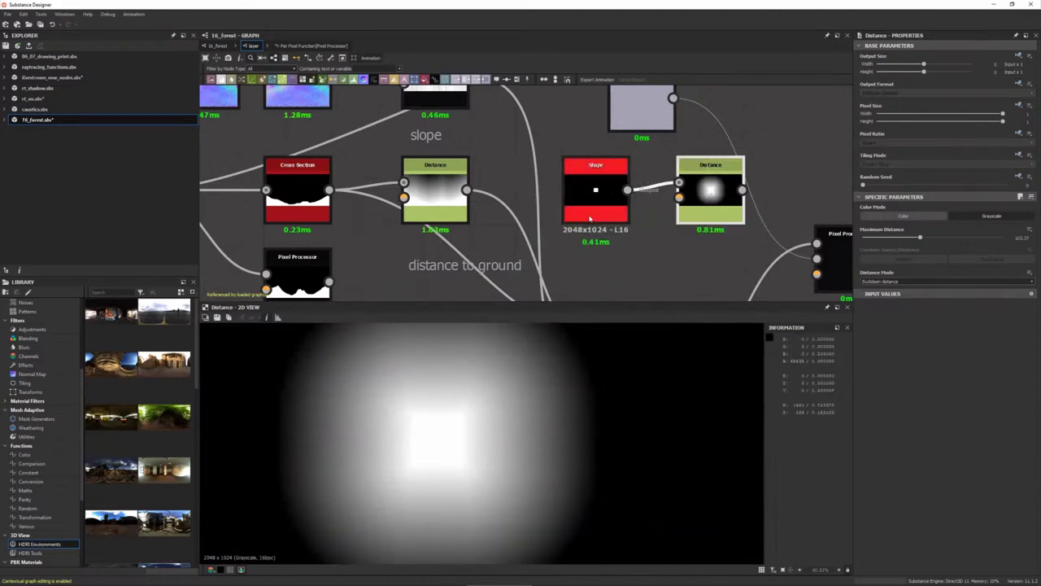
{"action": "left_click", "coordinate": [591, 213]}
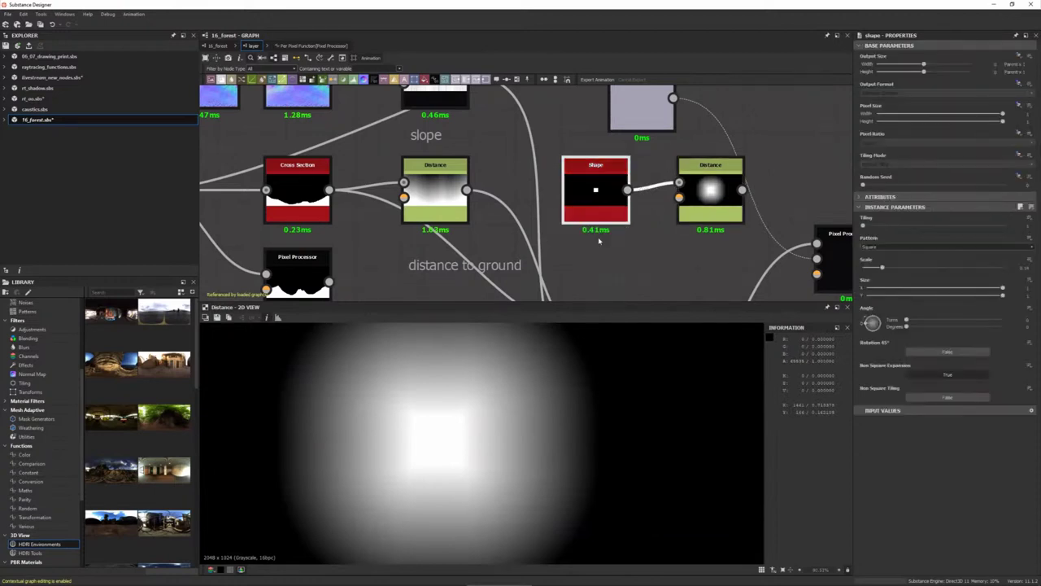
{"action": "left_click", "coordinate": [711, 190]}
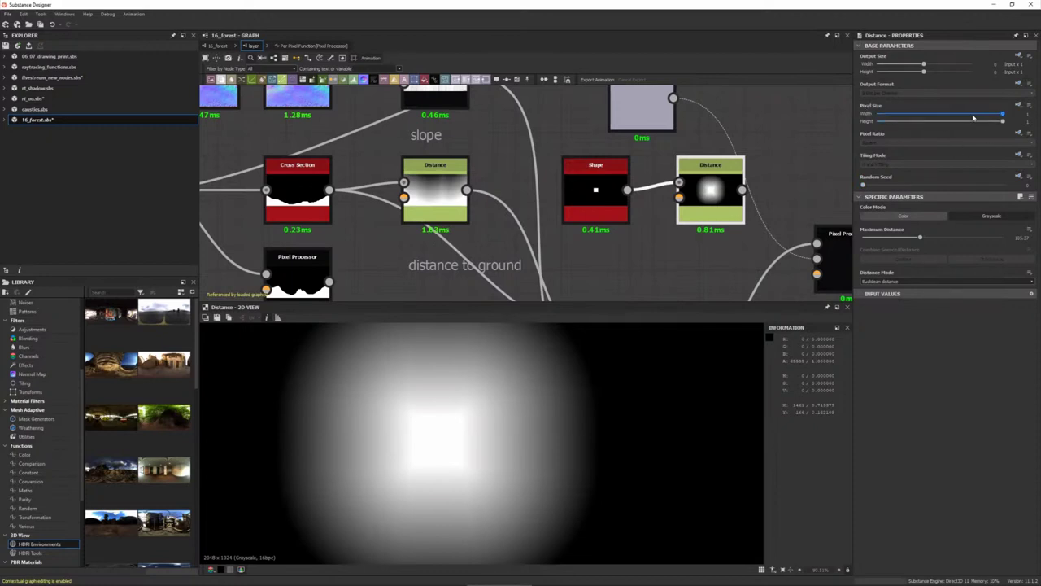
- Stretch the test glow into a vertical band by lowering its Distance pixel width and maximum distance
{"action": "left_click_drag", "start_coordinate": [1002, 114], "coordinate": [882, 115]}
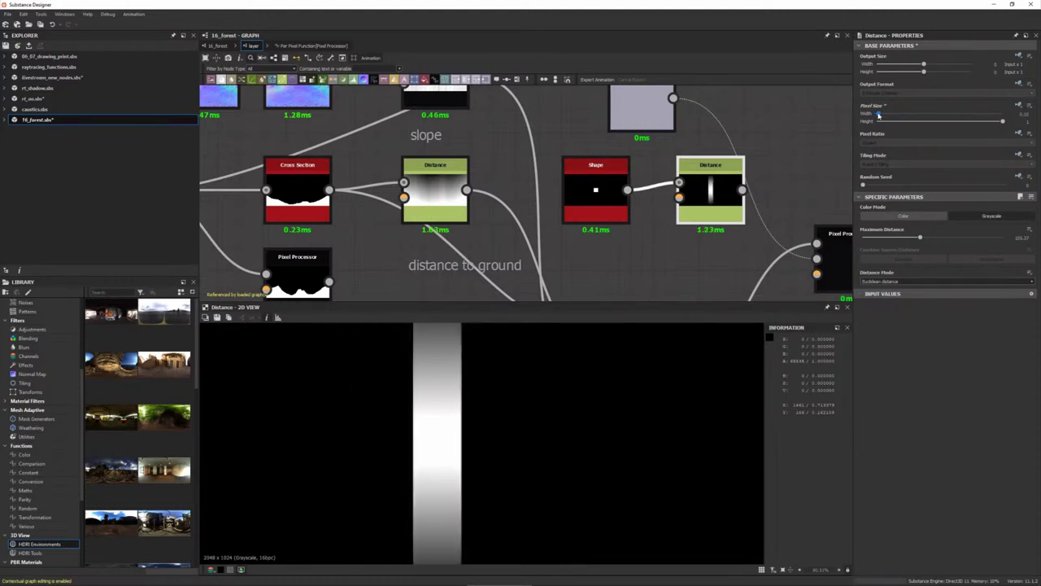
{"action": "mouse_move", "coordinate": [881, 115]}
{"action": "left_mouse_down"}
{"action": "mouse_move", "coordinate": [939, 115]}
{"action": "mouse_move", "coordinate": [862, 112]}
{"action": "left_mouse_up"}
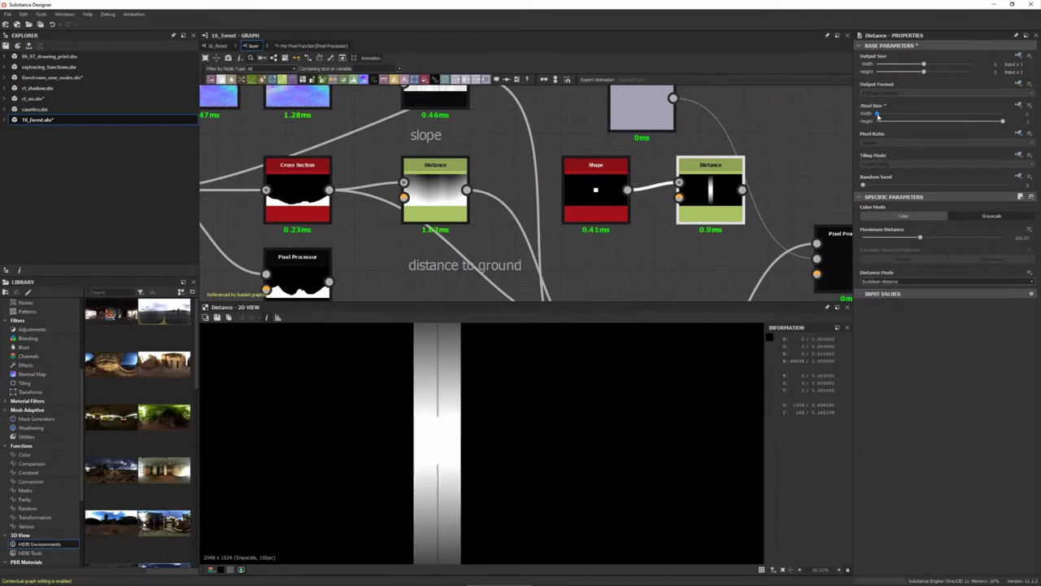
{"action": "left_click_drag", "start_coordinate": [878, 116], "coordinate": [879, 115]}
{"action": "scroll", "coordinate": [491, 441], "scroll_direction": "down", "scroll_amount": 3}
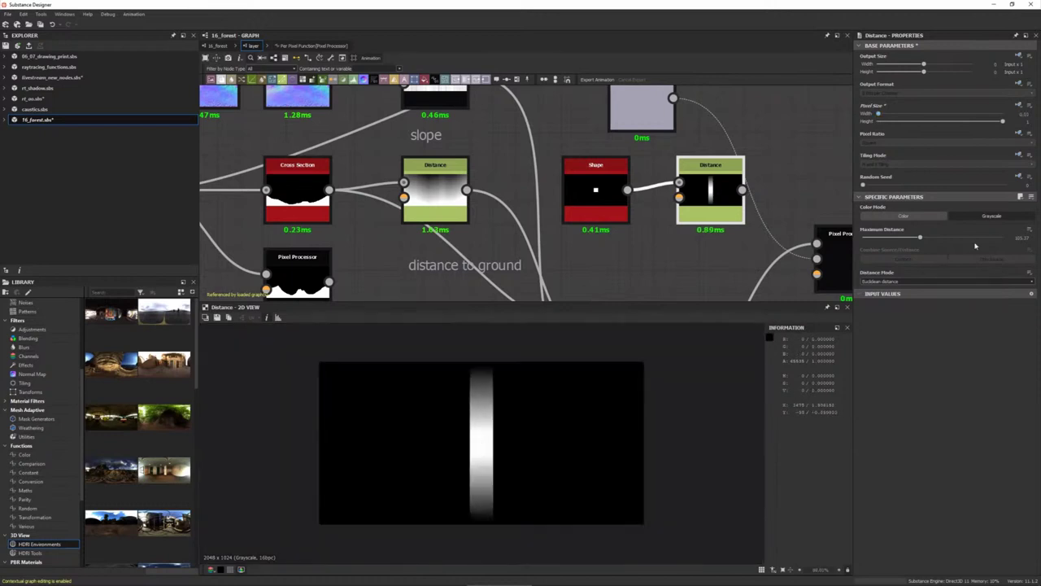
{"action": "mouse_move", "coordinate": [921, 237]}
{"action": "left_mouse_down"}
{"action": "mouse_move", "coordinate": [901, 239]}
{"action": "mouse_move", "coordinate": [934, 237]}
{"action": "left_mouse_up"}
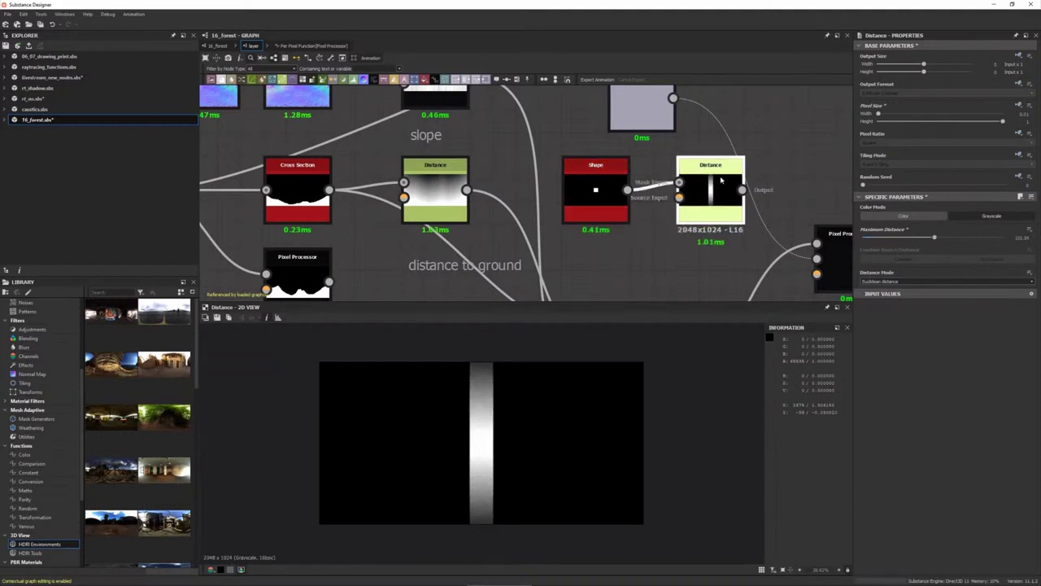
- Preview and adjust the original Distance node's gradient, then delete the test Distance node
{"action": "double_click", "coordinate": [443, 199]}
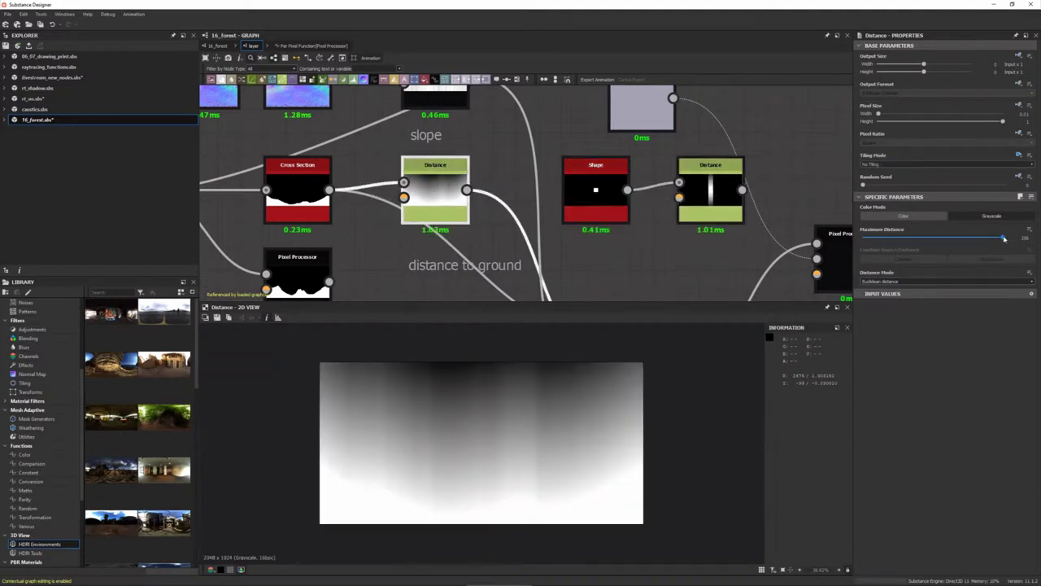
{"action": "mouse_move", "coordinate": [998, 238]}
{"action": "left_mouse_down"}
{"action": "mouse_move", "coordinate": [872, 242]}
{"action": "mouse_move", "coordinate": [1005, 241]}
{"action": "left_mouse_up"}
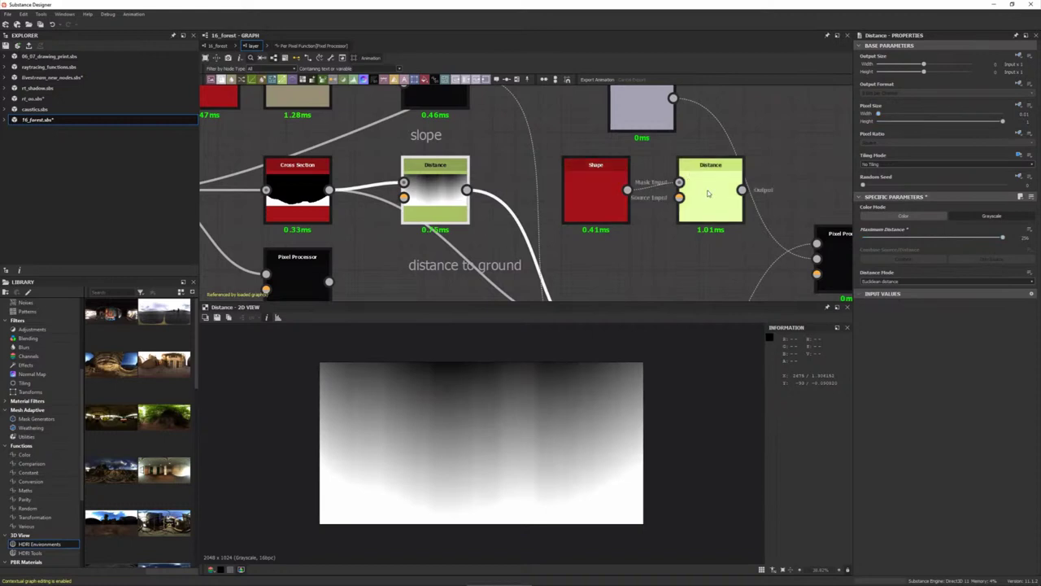
{"action": "left_click", "coordinate": [709, 194]}
{"action": "middle_click_drag", "start_coordinate": [713, 199], "coordinate": [705, 174]}
{"action": "key", "text": "Delete"}
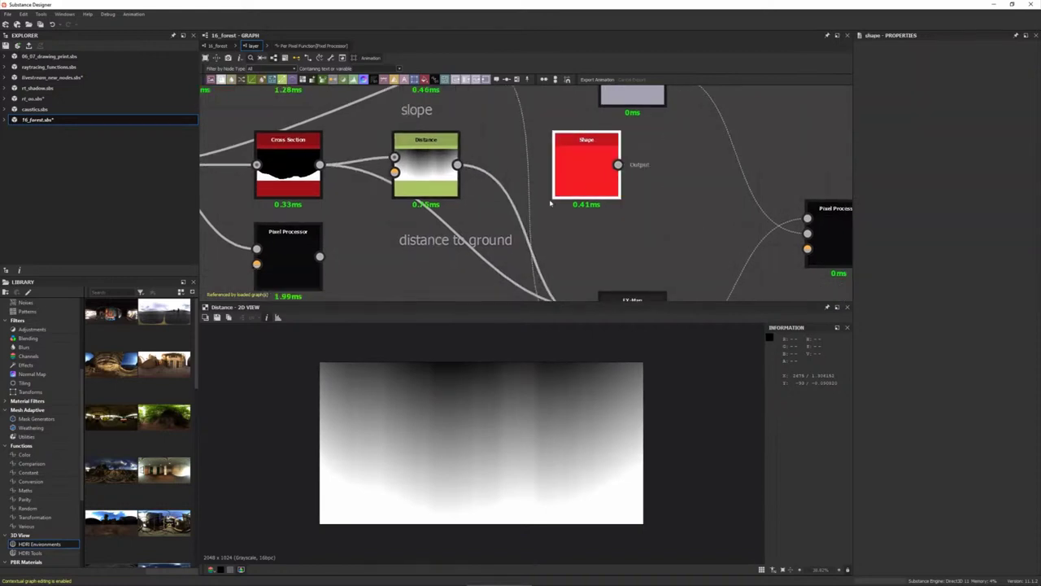
{"action": "key", "text": "Delete"}
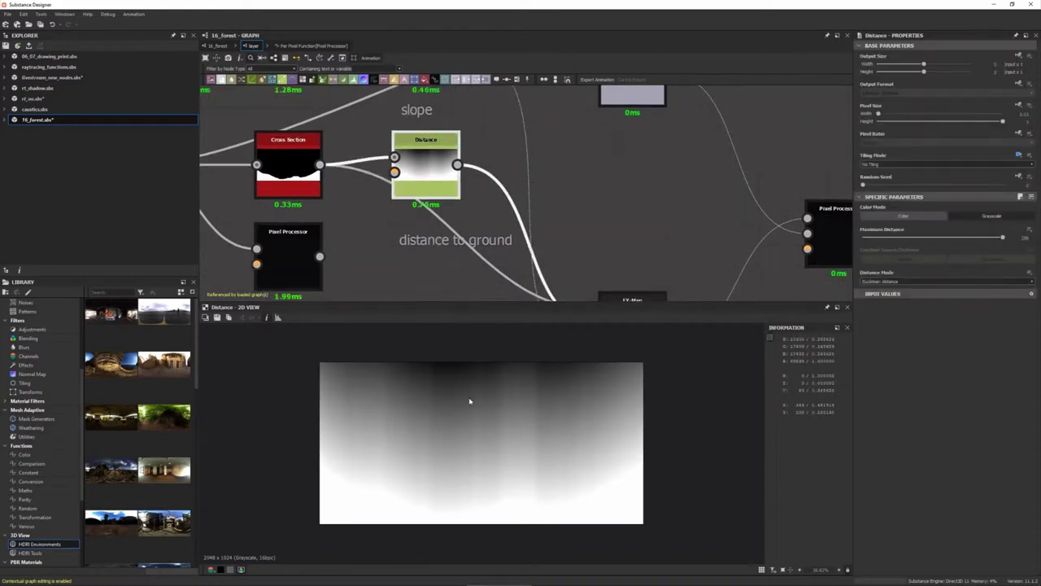
{"action": "scroll", "coordinate": [470, 400], "scroll_direction": "up", "scroll_amount": 1}
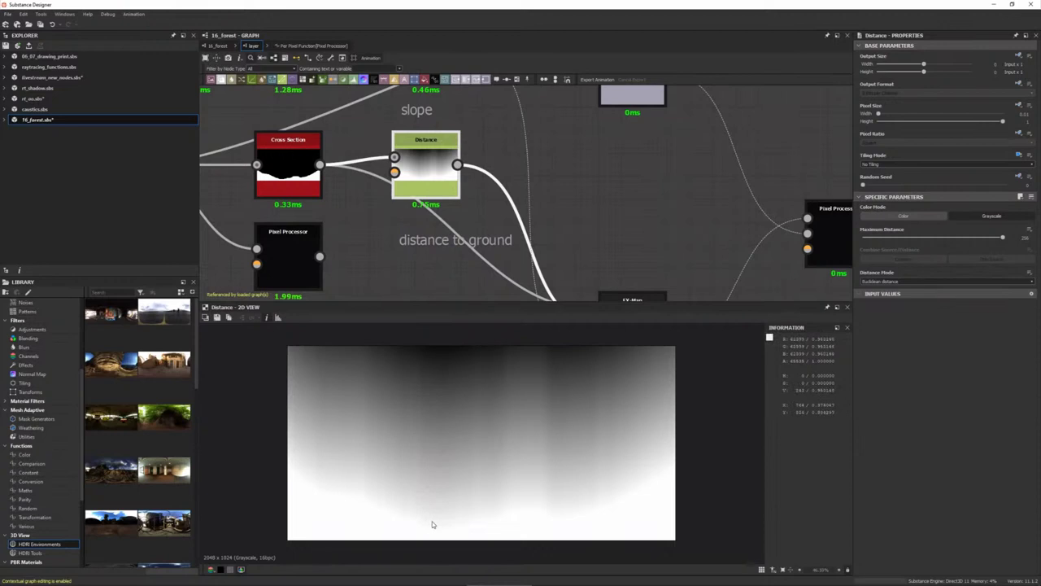
{"action": "scroll", "coordinate": [488, 203], "scroll_direction": "down", "scroll_amount": 2}
- Add a new FX-Map node to the graph using the 'fx' node search
{"action": "middle_click_drag", "start_coordinate": [607, 252], "coordinate": [608, 207]}
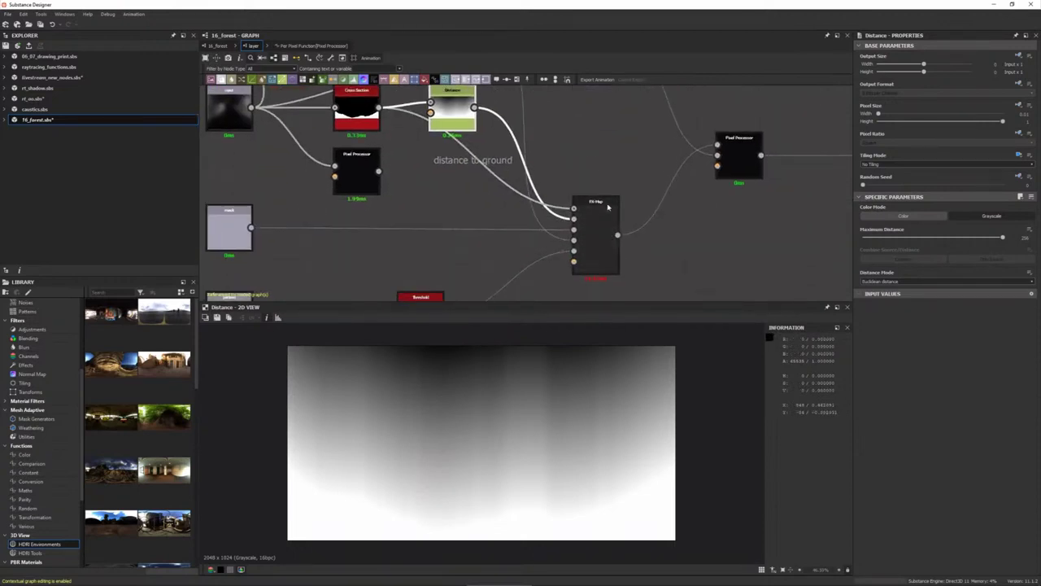
{"action": "middle_click_drag", "start_coordinate": [593, 126], "coordinate": [600, 184]}
{"action": "key", "text": "space"}
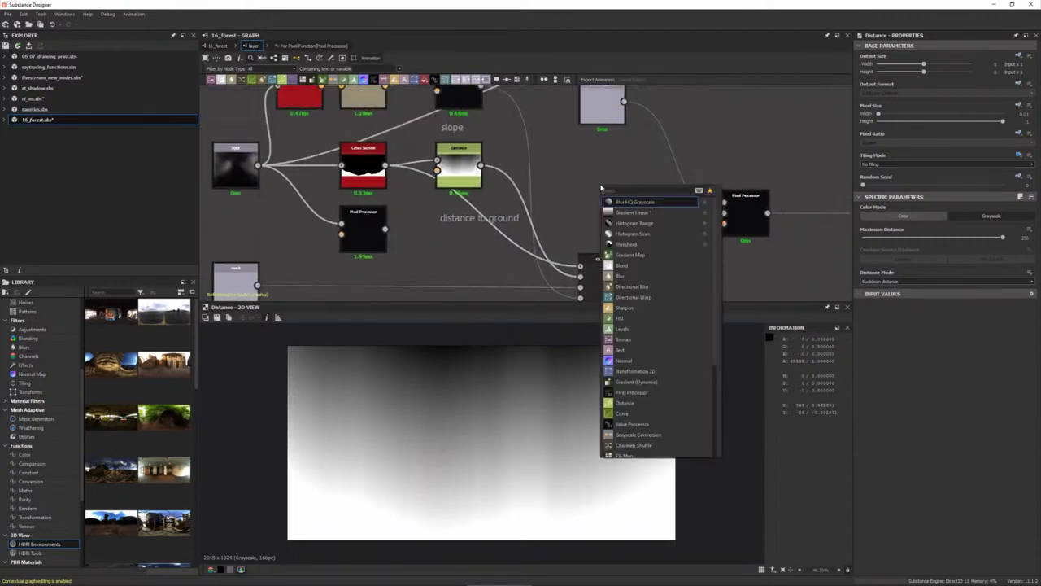
{"action": "type", "text": "fx"}
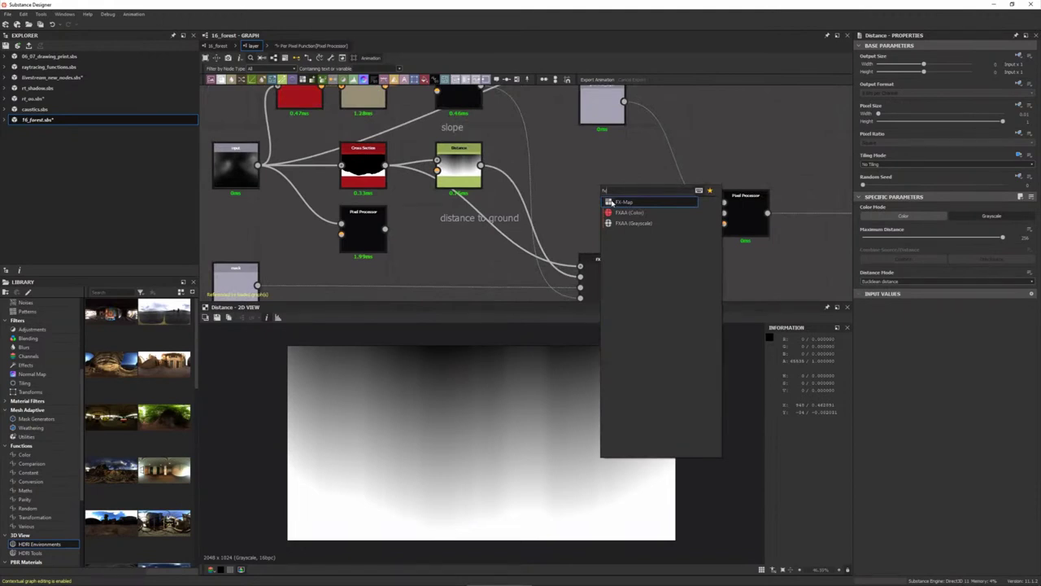
{"action": "left_click", "coordinate": [620, 204]}
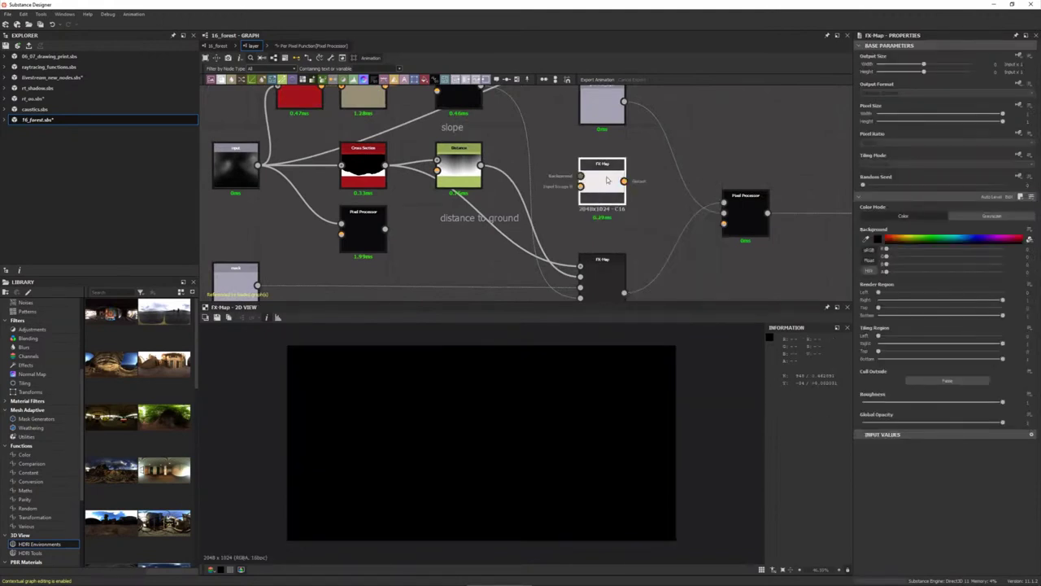
{"action": "middle_click_drag", "start_coordinate": [602, 188], "coordinate": [637, 194]}
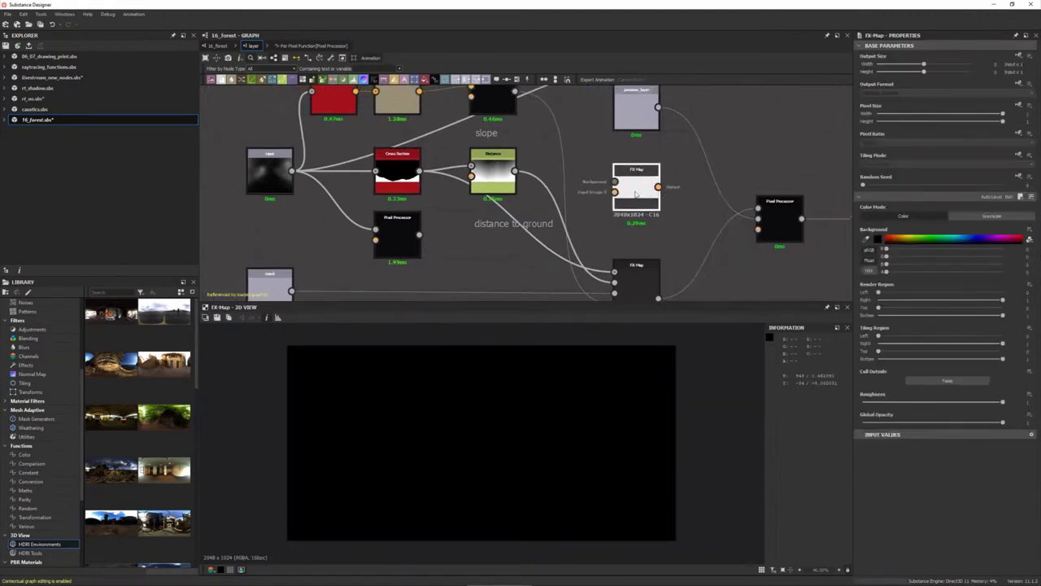
- Wire the Distance output into the FX-Map's Input Image 0 and select the Threshold node
{"action": "mouse_move", "coordinate": [515, 171]}
{"action": "left_mouse_down"}
{"action": "mouse_move", "coordinate": [585, 216]}
{"action": "mouse_move", "coordinate": [619, 220]}
{"action": "left_mouse_up"}
{"action": "scroll", "coordinate": [595, 170], "scroll_direction": "up", "scroll_amount": 3}
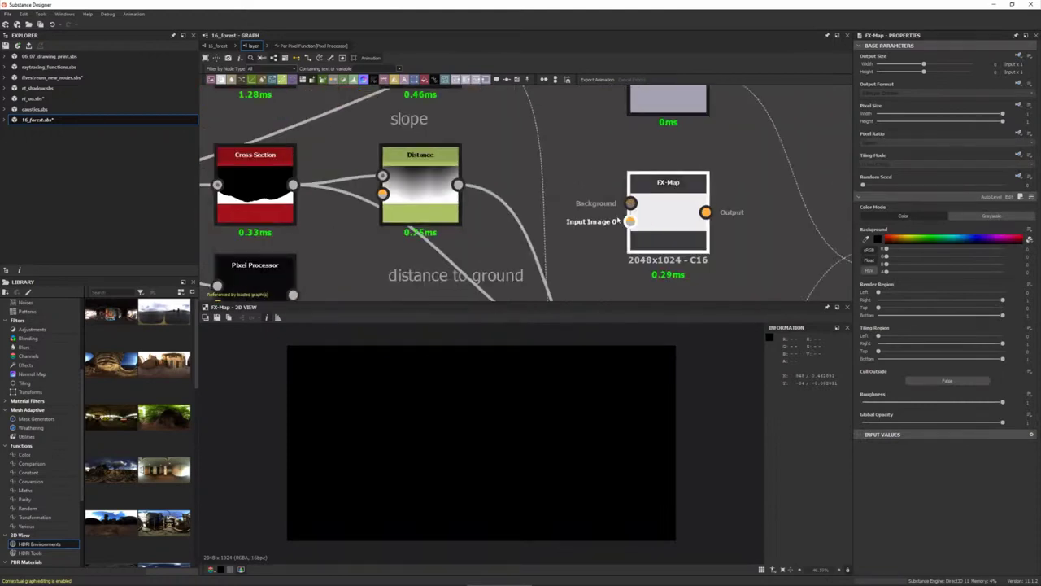
{"action": "left_click_drag", "start_coordinate": [459, 185], "coordinate": [630, 222]}
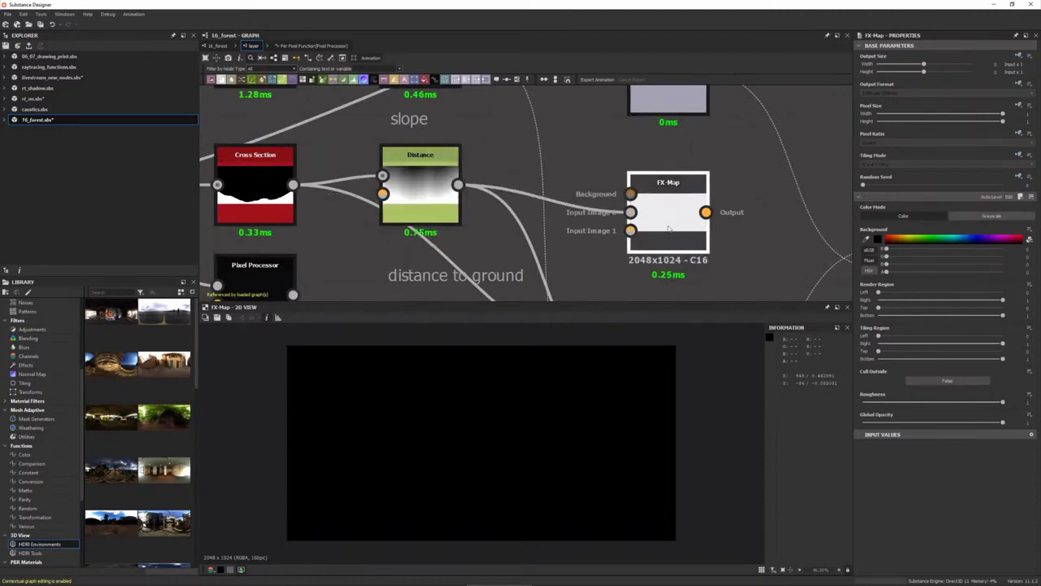
{"action": "scroll", "coordinate": [627, 187], "scroll_direction": "down", "scroll_amount": 3}
{"action": "middle_click_drag", "start_coordinate": [624, 146], "coordinate": [624, 109]}
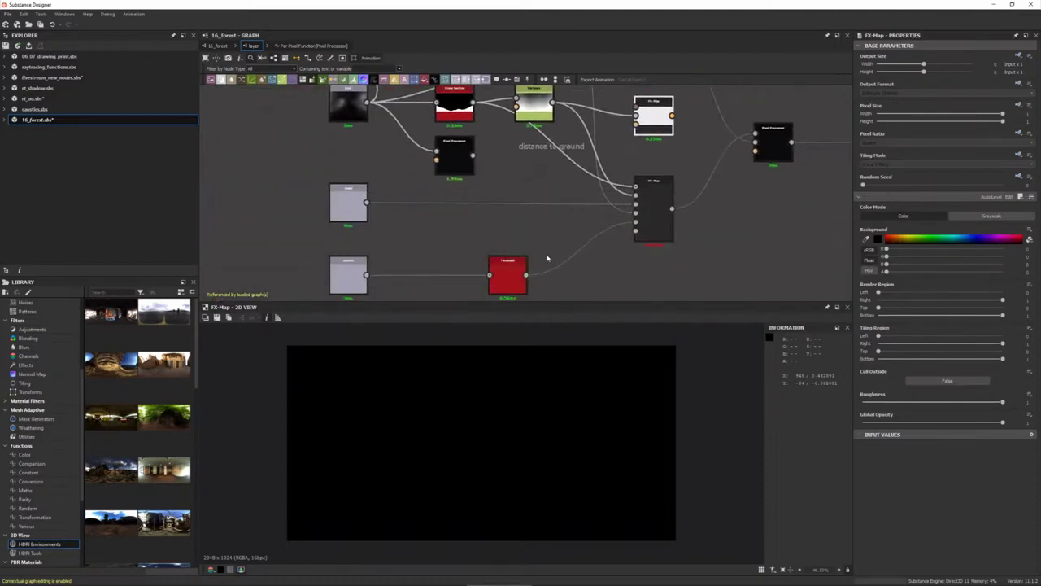
{"action": "left_click", "coordinate": [507, 270]}
- Wire the Threshold tree output into the FX-Map and preview the FX-Map's still-black output
{"action": "double_click", "coordinate": [508, 275]}
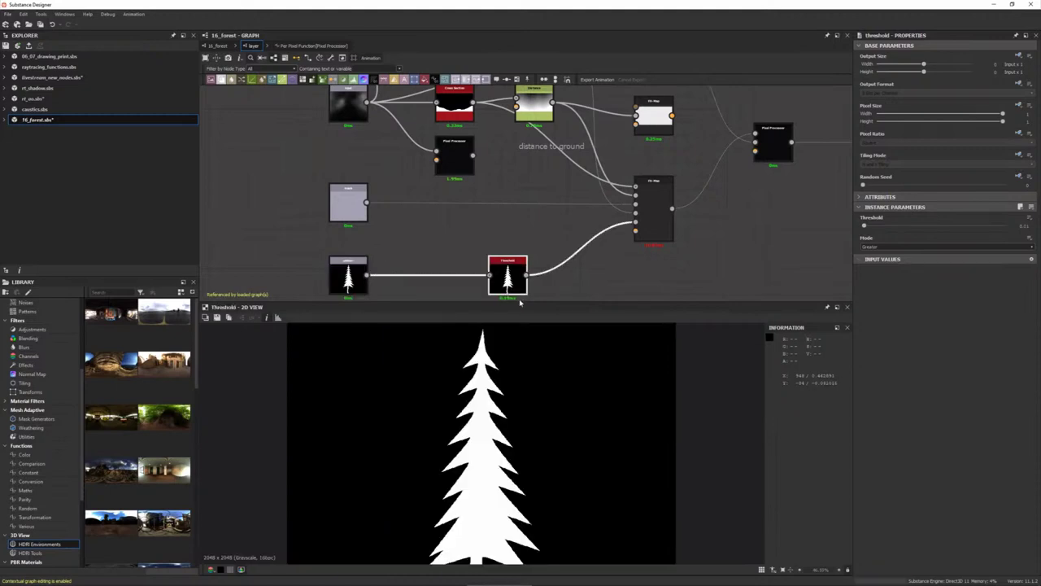
{"action": "mouse_move", "coordinate": [527, 275]}
{"action": "left_mouse_down"}
{"action": "mouse_move", "coordinate": [635, 163]}
{"action": "mouse_move", "coordinate": [598, 203]}
{"action": "left_mouse_up"}
{"action": "scroll", "coordinate": [598, 203], "scroll_direction": "up", "scroll_amount": 3}
{"action": "double_click", "coordinate": [598, 203]}
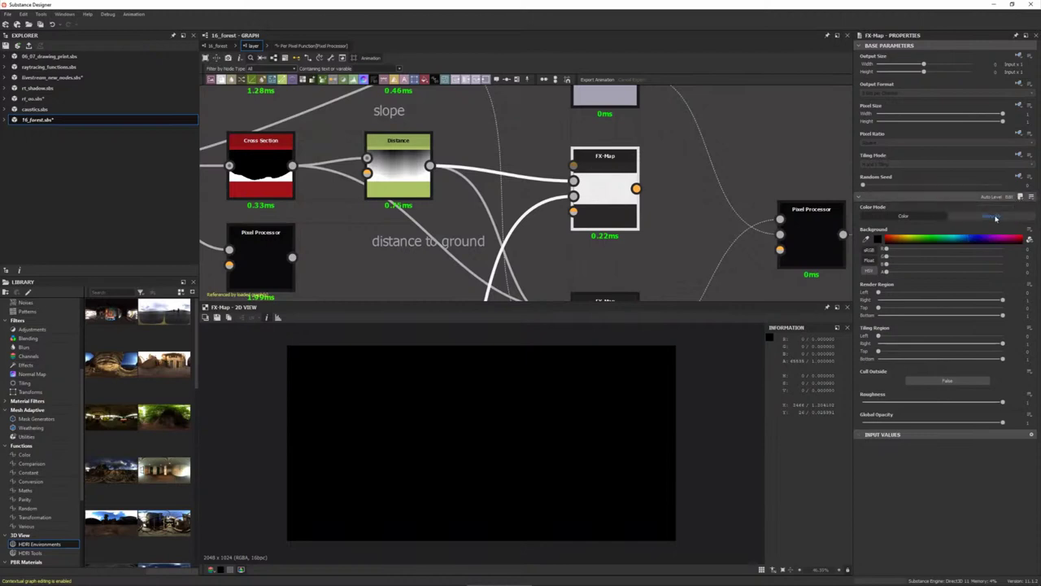
- Switch the new FX-Map's Color Mode to Grayscale
{"action": "left_click", "coordinate": [991, 216]}
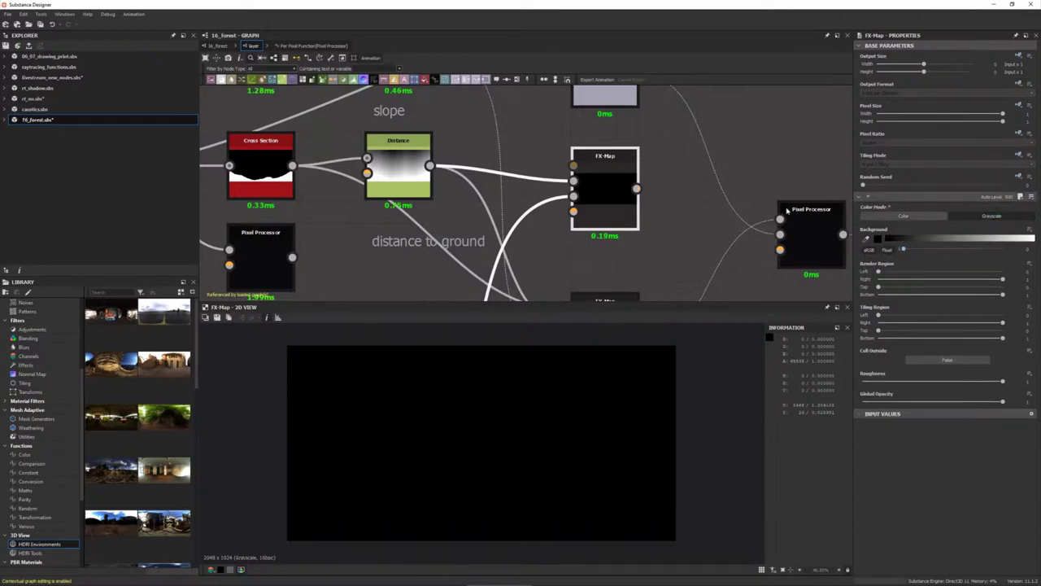
{"action": "scroll", "coordinate": [692, 221], "scroll_direction": "down", "scroll_amount": 2}
{"action": "scroll", "coordinate": [651, 187], "scroll_direction": "down", "scroll_amount": 2}
{"action": "scroll", "coordinate": [612, 163], "scroll_direction": "down", "scroll_amount": 2}
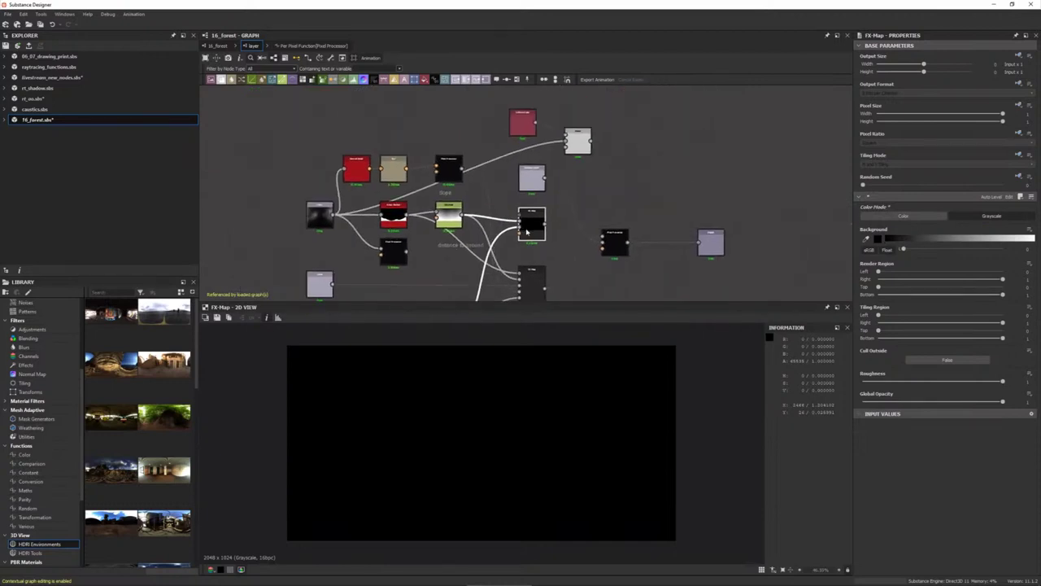
- Wire the Cross Section output into the FX-Map and preview the white ground silhouette
{"action": "left_click", "coordinate": [578, 140]}
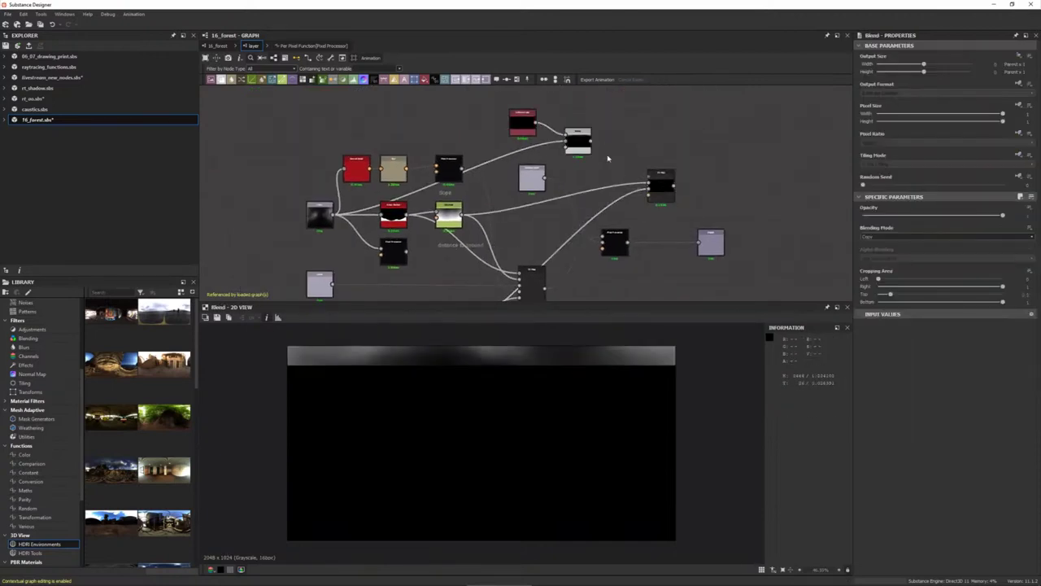
{"action": "left_click_drag", "start_coordinate": [332, 215], "coordinate": [578, 177]}
{"action": "left_click_drag", "start_coordinate": [408, 215], "coordinate": [661, 186]}
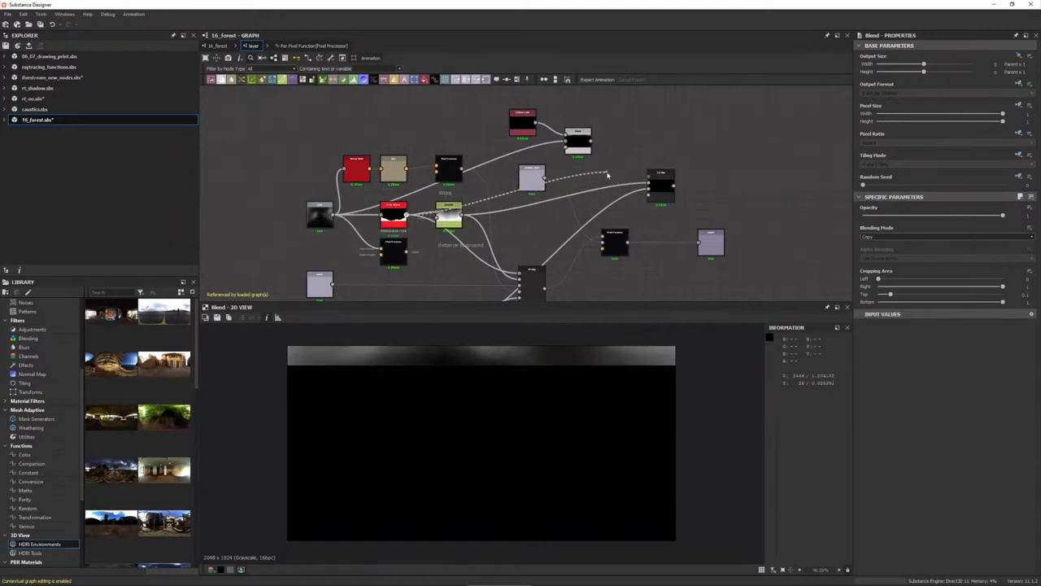
{"action": "double_click", "coordinate": [659, 185]}
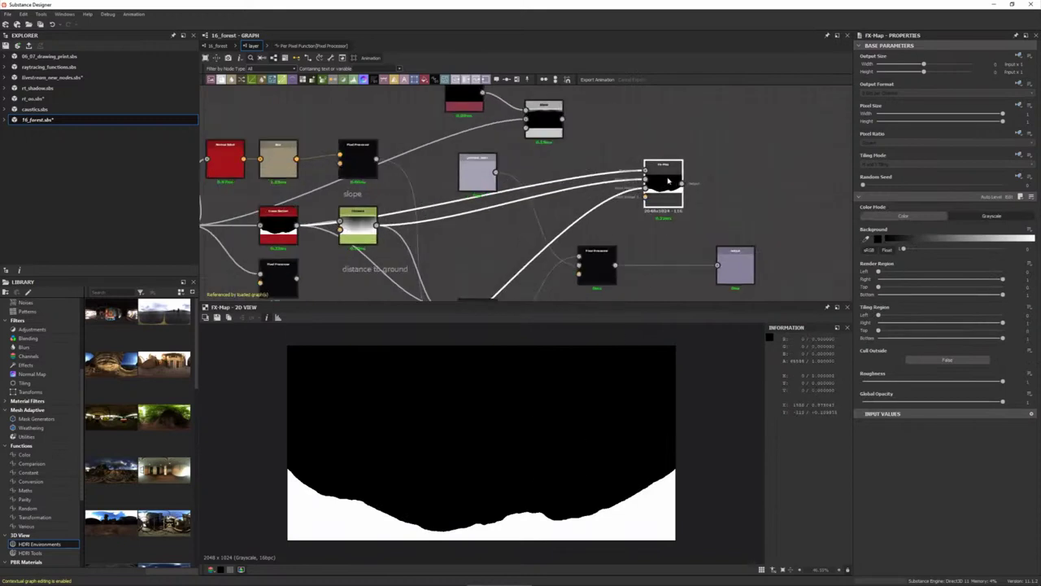
- Inspect the Quadrant node inside the FX-Map's inner graph, then return to the layer graph
{"action": "left_click", "coordinate": [1012, 198]}
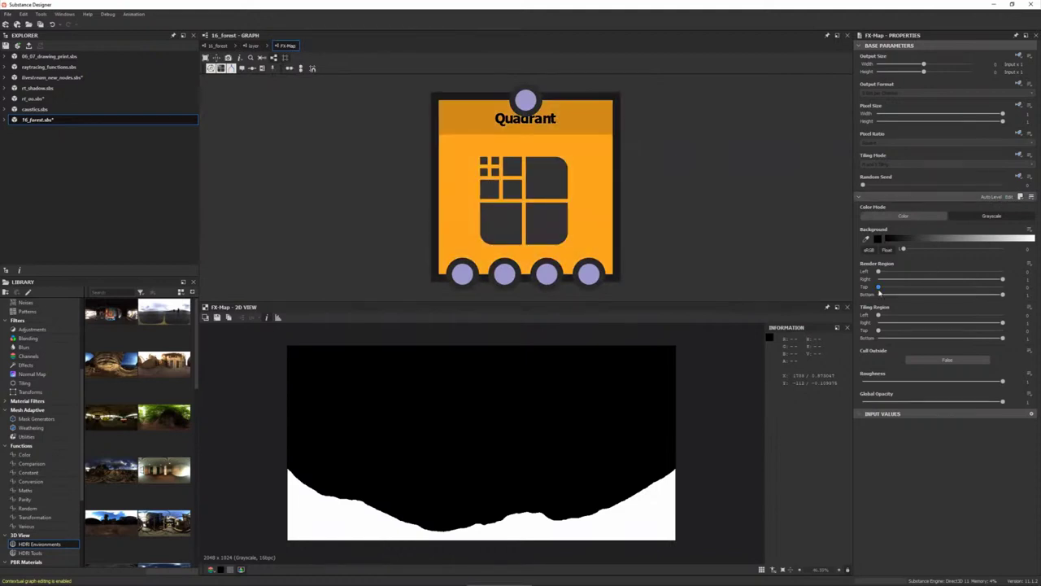
{"action": "scroll", "coordinate": [678, 195], "scroll_direction": "down", "scroll_amount": 5}
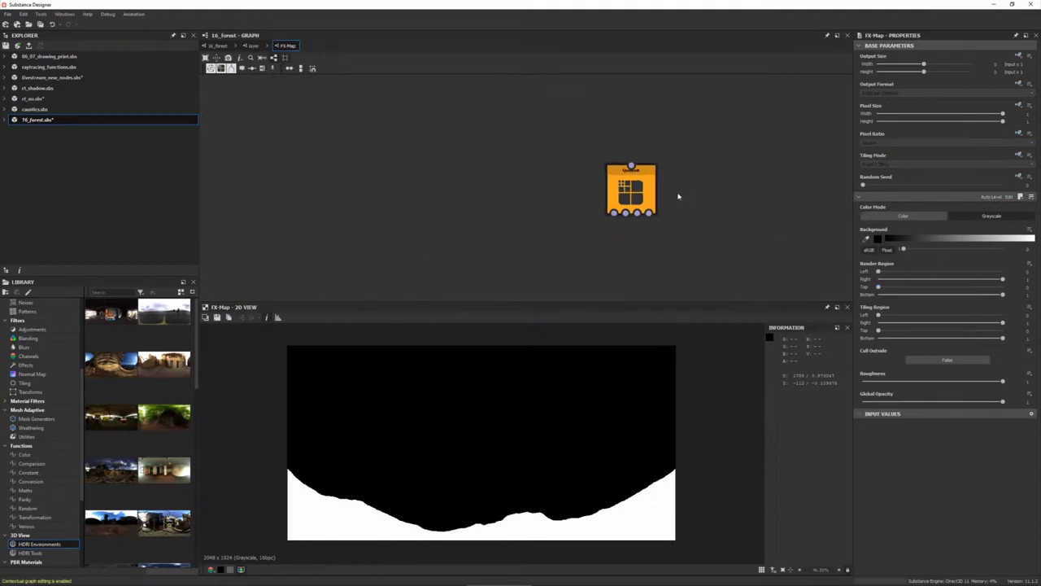
{"action": "scroll", "coordinate": [683, 196], "scroll_direction": "down", "scroll_amount": 2}
{"action": "middle_click_drag", "start_coordinate": [683, 195], "coordinate": [613, 211]}
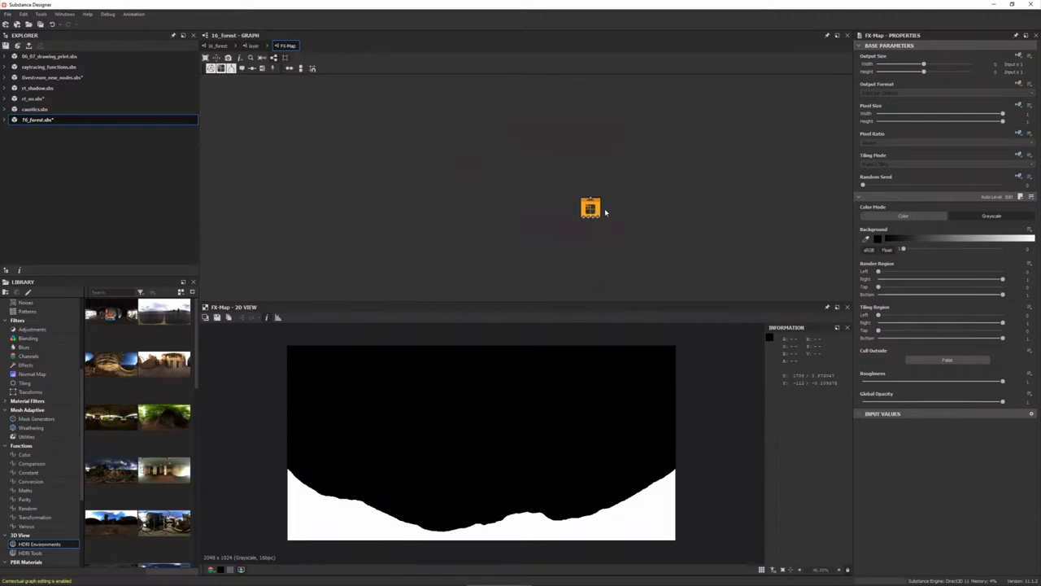
{"action": "left_click", "coordinate": [217, 45]}
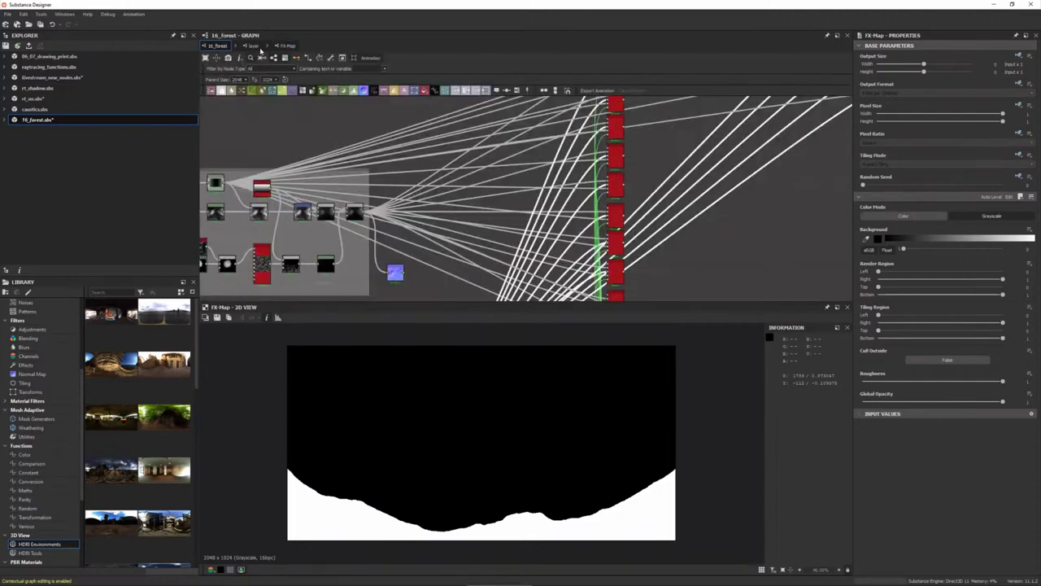
{"action": "left_click", "coordinate": [255, 47]}
- Peek at the Pixel Processor's per-pixel function, then reopen the FX-Map's inner graph
{"action": "scroll", "coordinate": [558, 196], "scroll_direction": "down", "scroll_amount": 2}
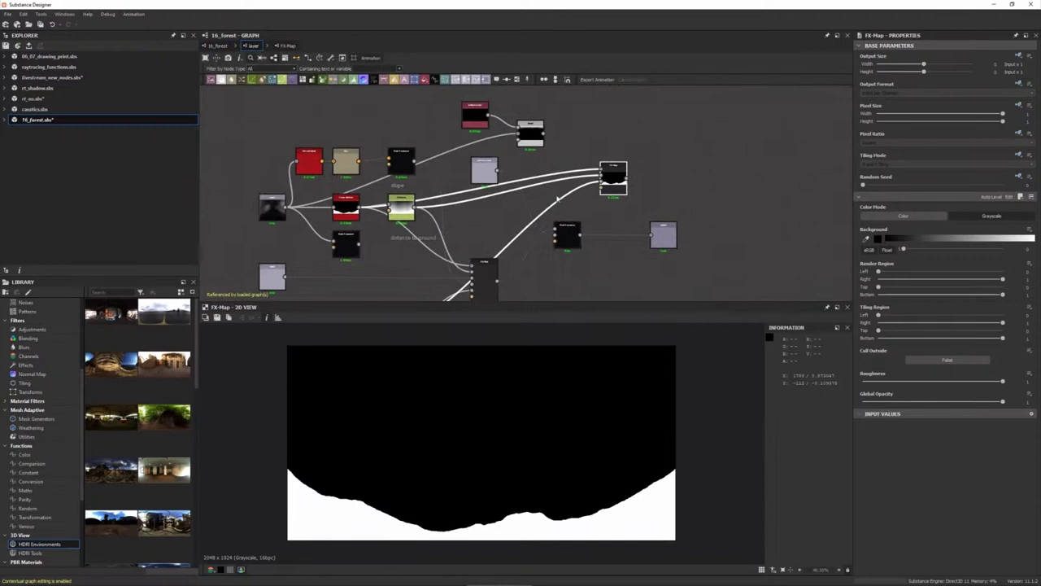
{"action": "double_click", "coordinate": [349, 242]}
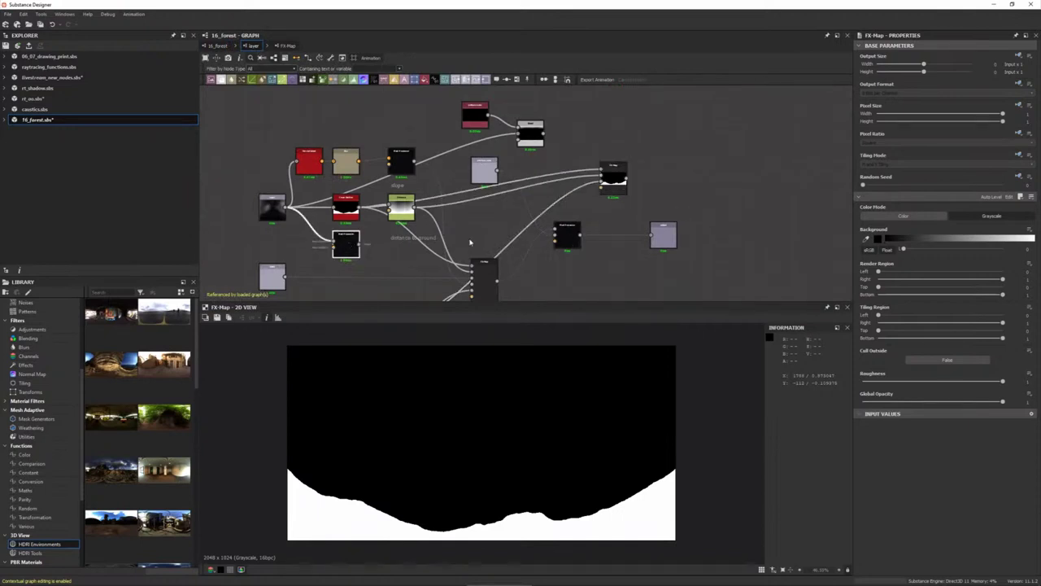
{"action": "left_click", "coordinate": [253, 45]}
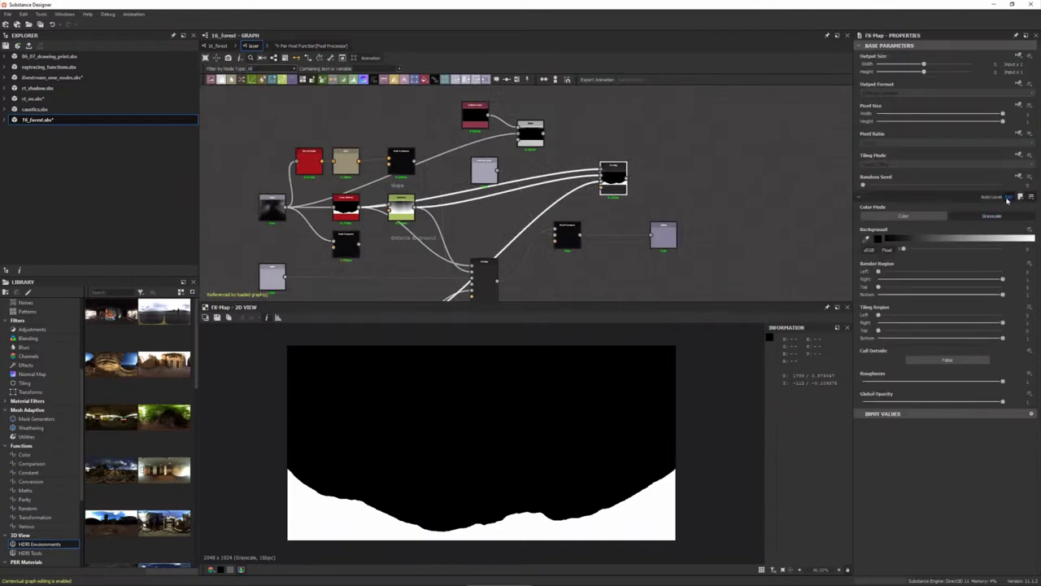
{"action": "left_click", "coordinate": [1009, 197]}
{"action": "scroll", "coordinate": [480, 203], "scroll_direction": "down", "scroll_amount": 2}
{"action": "scroll", "coordinate": [505, 208], "scroll_direction": "down", "scroll_amount": 3}
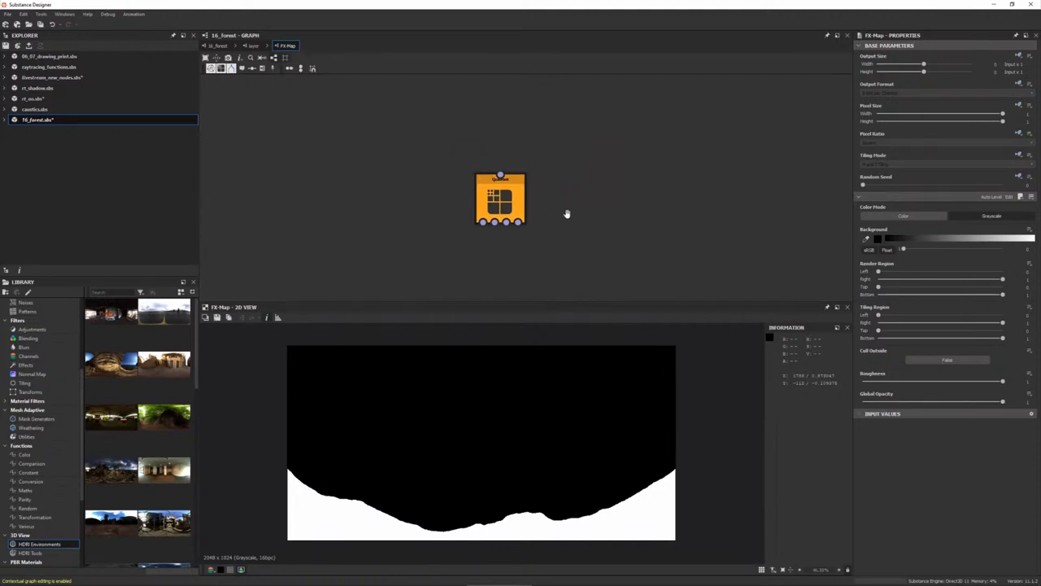
{"action": "scroll", "coordinate": [606, 163], "scroll_direction": "up", "scroll_amount": 2}
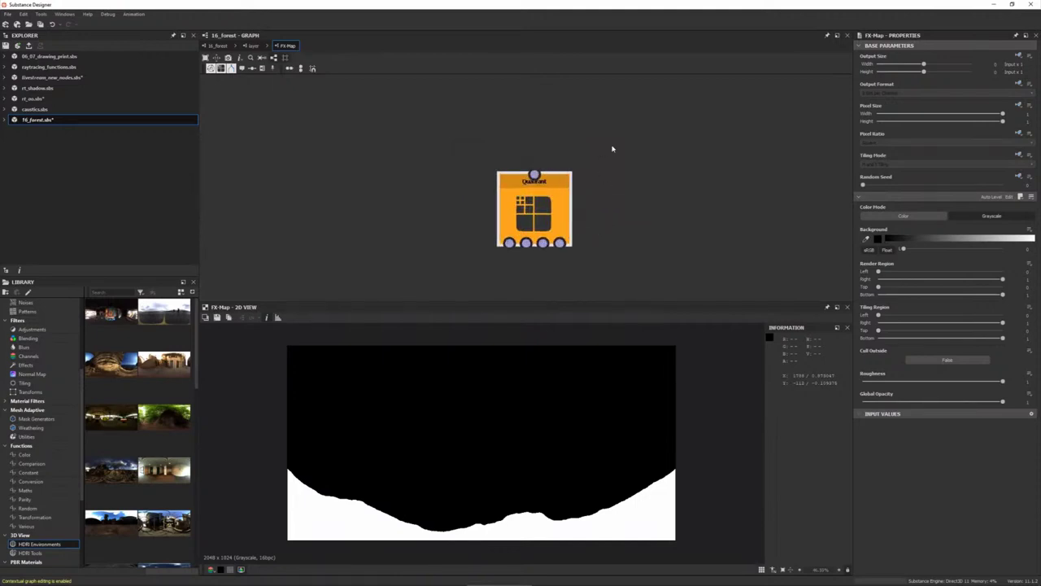
{"action": "left_click_drag", "start_coordinate": [583, 301], "coordinate": [581, 325]}
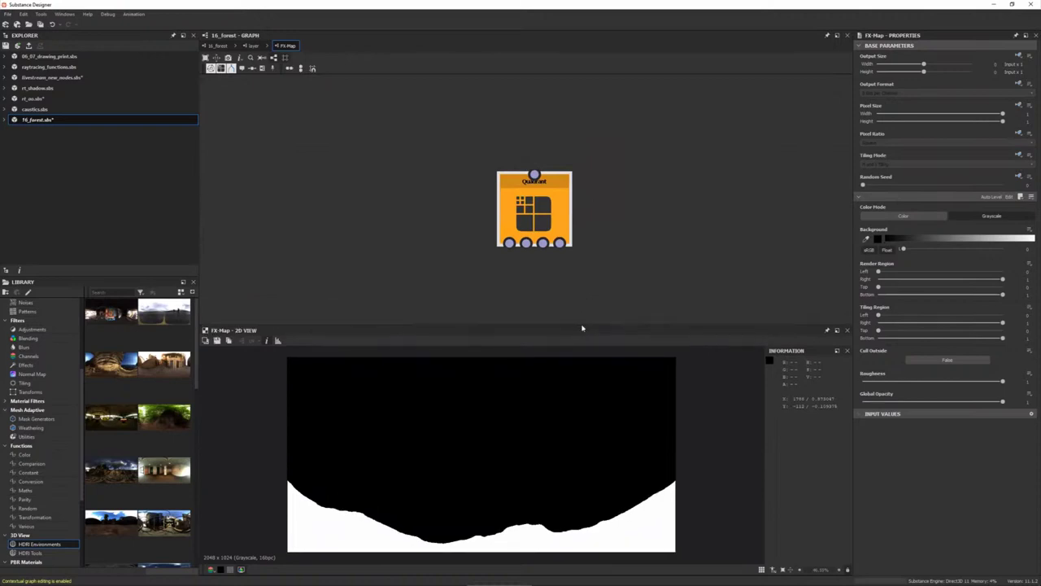
- Cut the extra links into the FX-Map so only the green node feeds it, then reopen its inner graph
{"action": "right_click", "coordinate": [634, 167]}
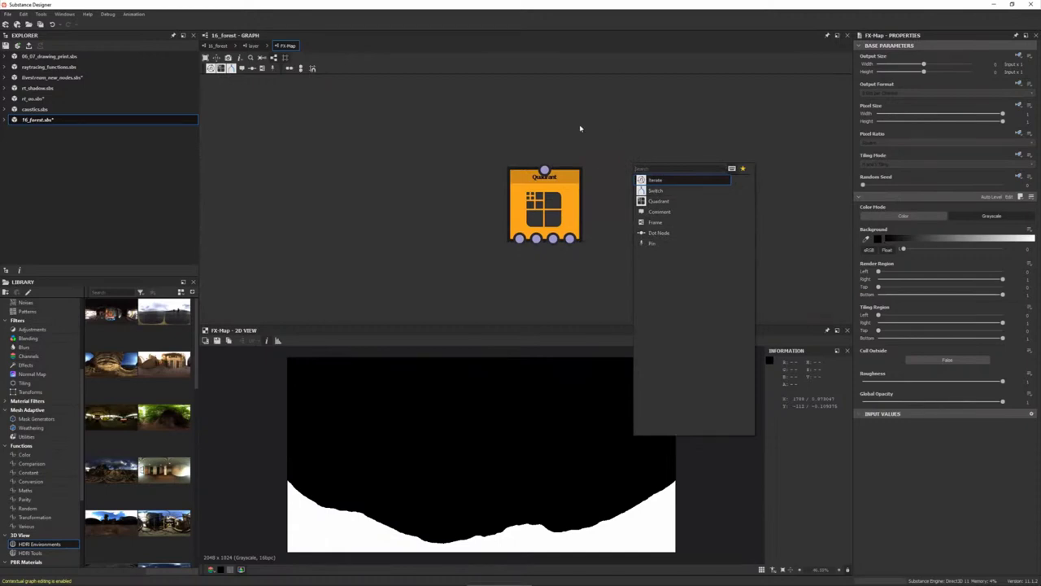
{"action": "key", "text": "Escape"}
{"action": "left_click", "coordinate": [253, 46]}
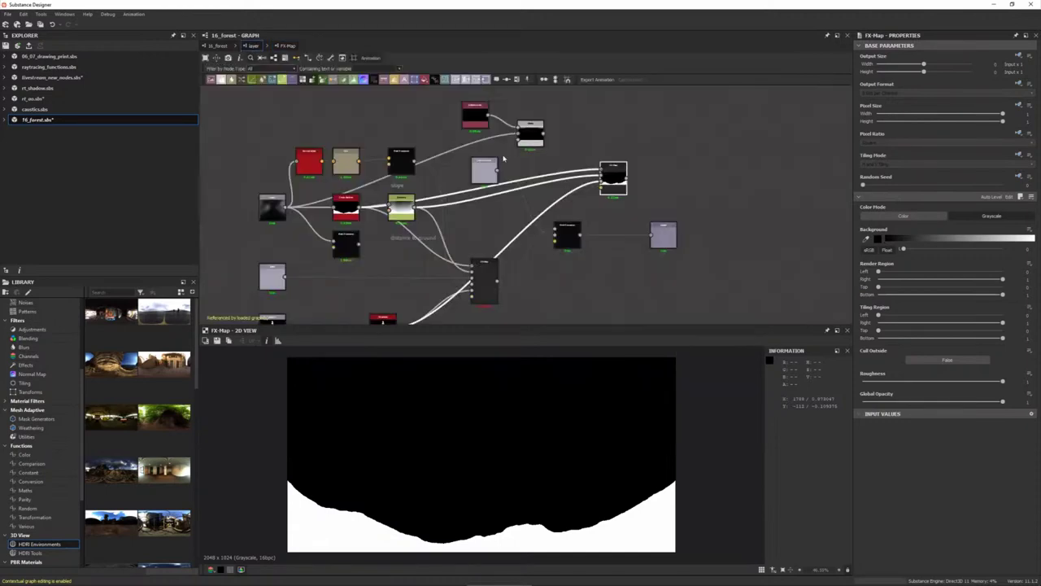
{"action": "left_click_drag", "start_coordinate": [589, 171], "coordinate": [513, 114]}
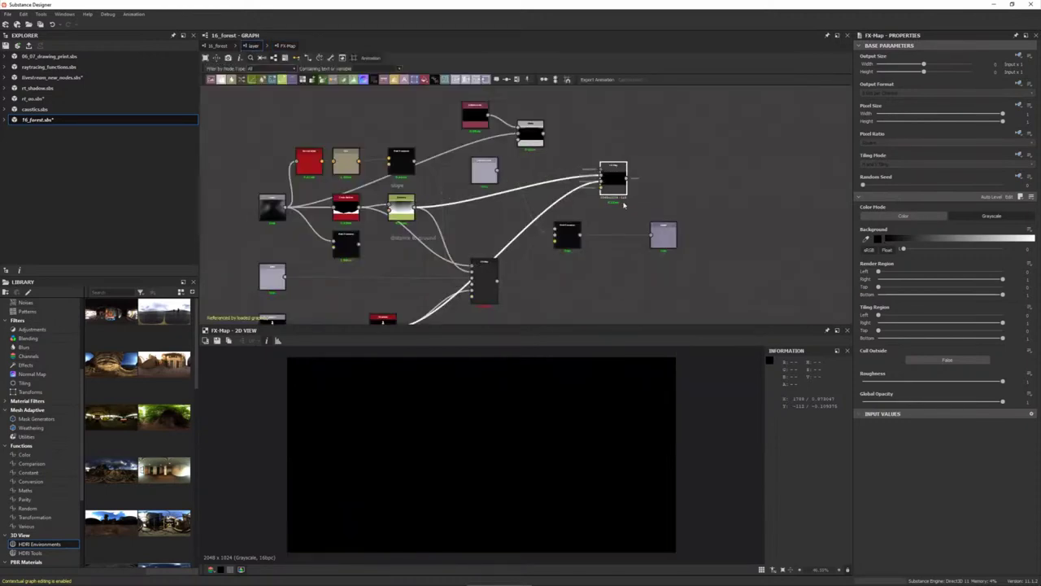
{"action": "left_click", "coordinate": [286, 46]}
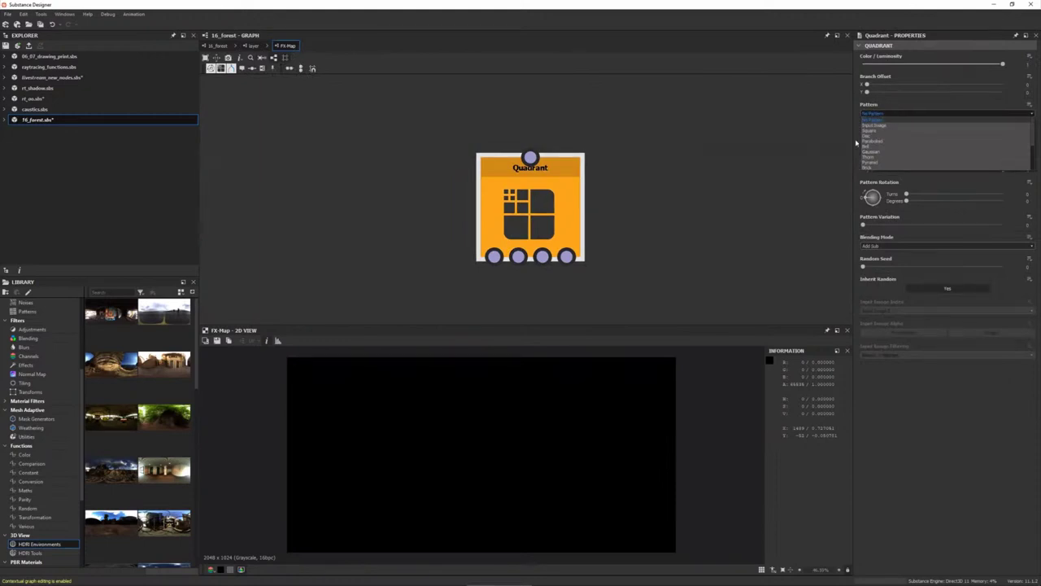
- Set the Quadrant to a Square pattern of size 0.11, rotated into a diamond and offset lower right
{"action": "left_click", "coordinate": [878, 133]}
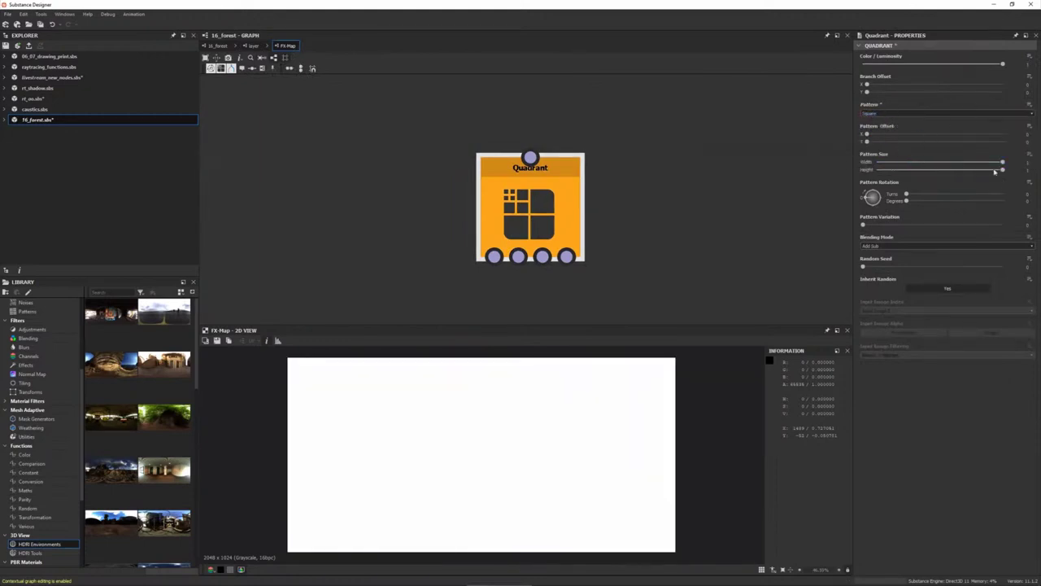
{"action": "left_click_drag", "start_coordinate": [901, 163], "coordinate": [891, 170]}
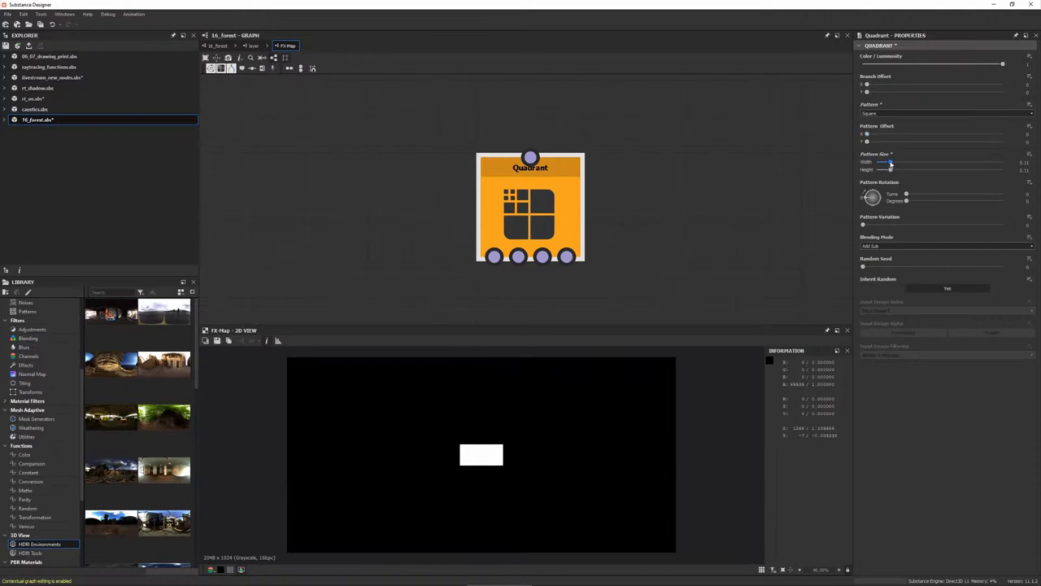
{"action": "left_click_drag", "start_coordinate": [871, 200], "coordinate": [877, 194]}
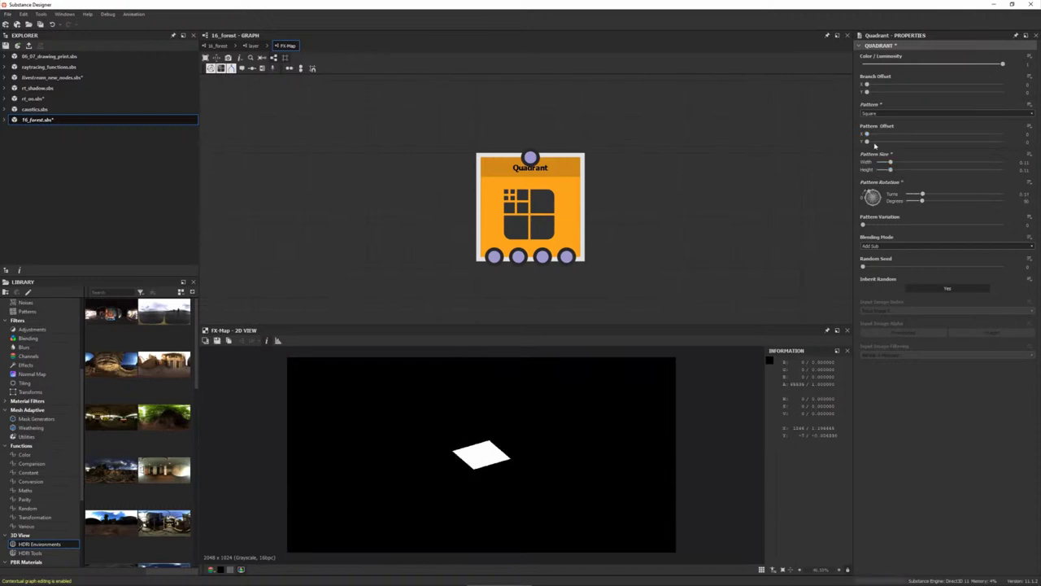
{"action": "left_click_drag", "start_coordinate": [867, 133], "coordinate": [921, 145]}
{"action": "left_click_drag", "start_coordinate": [942, 64], "coordinate": [1004, 63]}
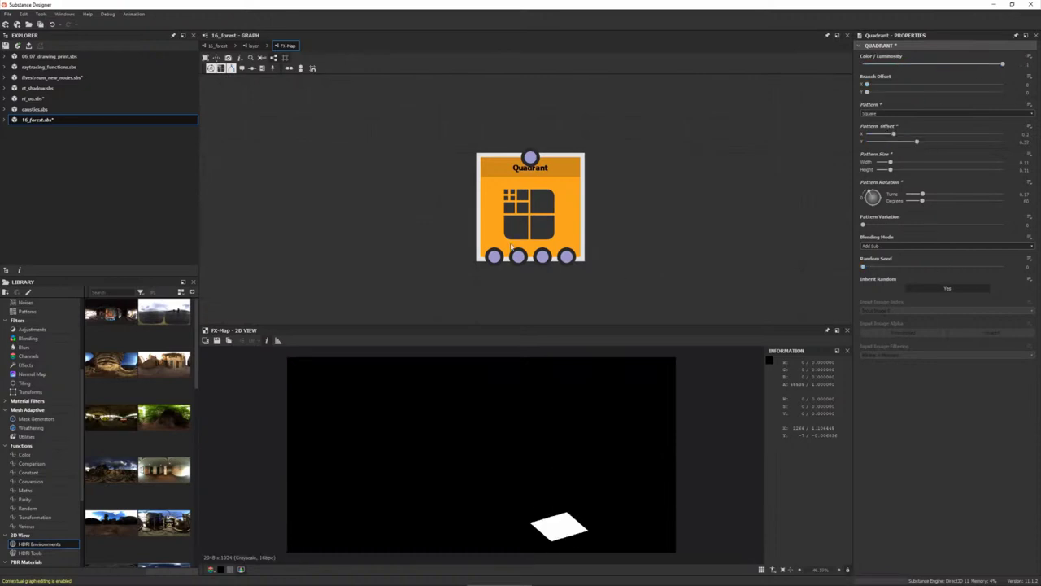
{"action": "left_click", "coordinate": [613, 217]}
{"action": "scroll", "coordinate": [614, 237], "scroll_direction": "down", "scroll_amount": 1}
{"action": "left_click_drag", "start_coordinate": [518, 247], "coordinate": [522, 169]}
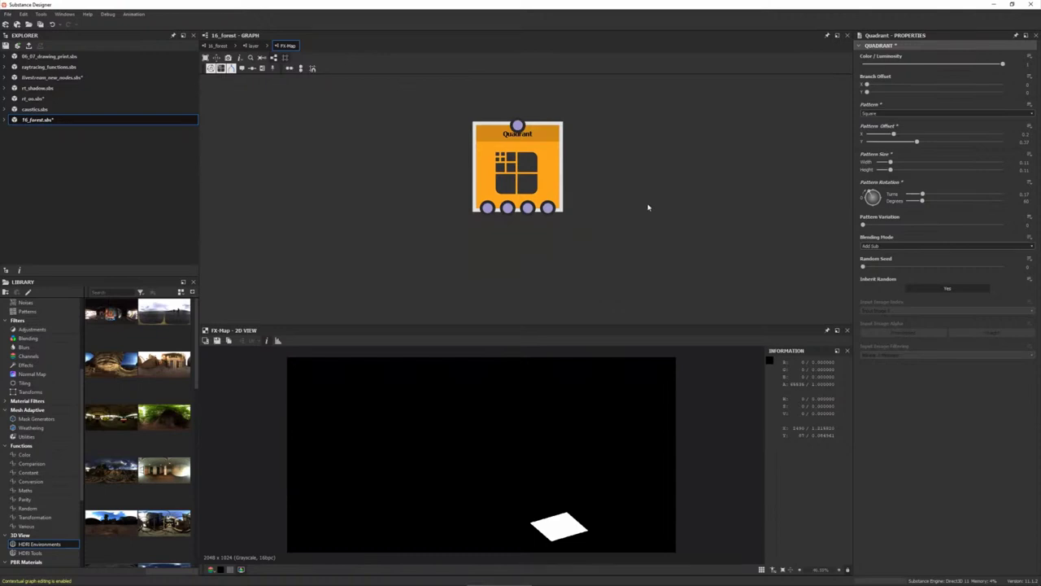
- Add a second Quadrant above the original and link all four of its outputs into the lower node
{"action": "key", "text": "space"}
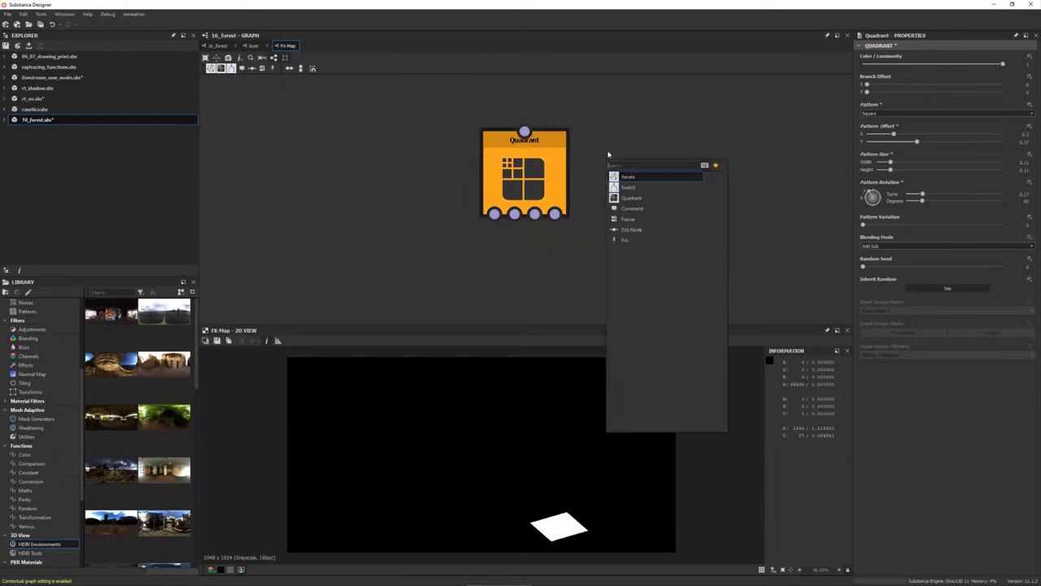
{"action": "type", "text": "quad"}
{"action": "key", "text": "Return"}
{"action": "left_click_drag", "start_coordinate": [616, 174], "coordinate": [535, 94]}
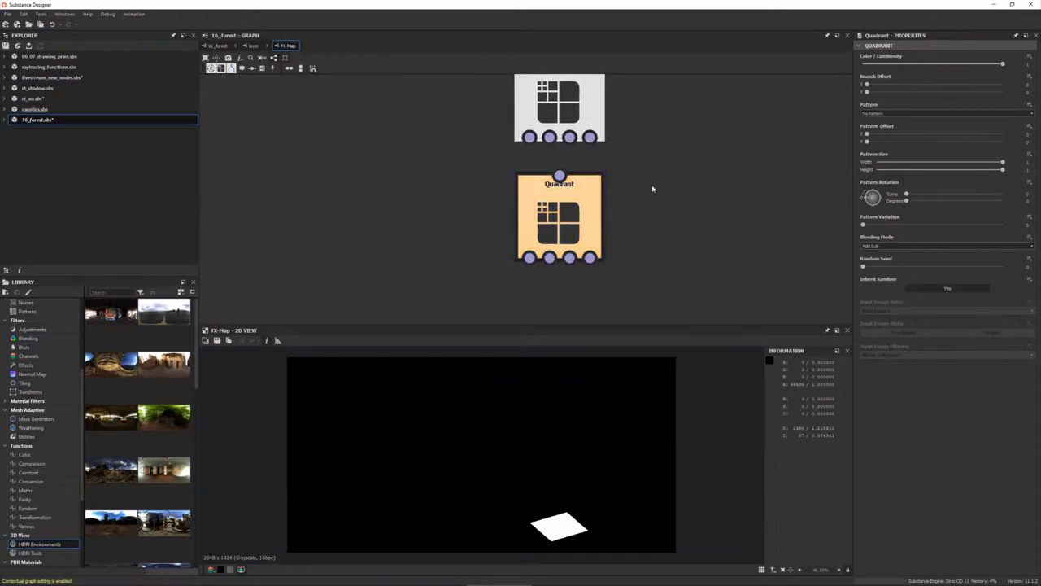
{"action": "right_click", "coordinate": [565, 105]}
{"action": "left_click", "coordinate": [589, 158]}
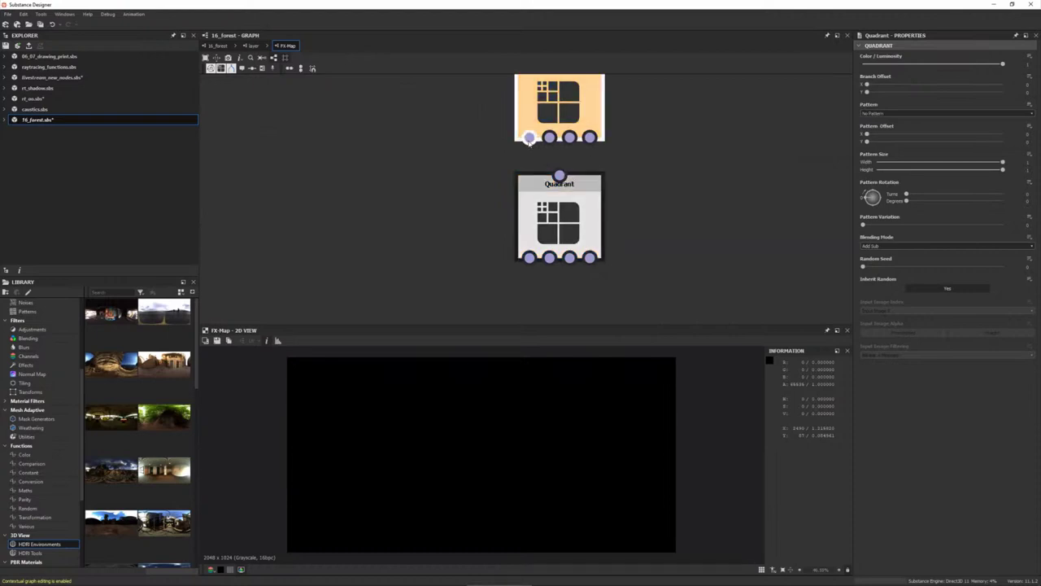
{"action": "left_click_drag", "start_coordinate": [550, 136], "coordinate": [559, 175]}
{"action": "left_click_drag", "start_coordinate": [569, 137], "coordinate": [559, 175]}
{"action": "left_click_drag", "start_coordinate": [530, 136], "coordinate": [558, 175]}
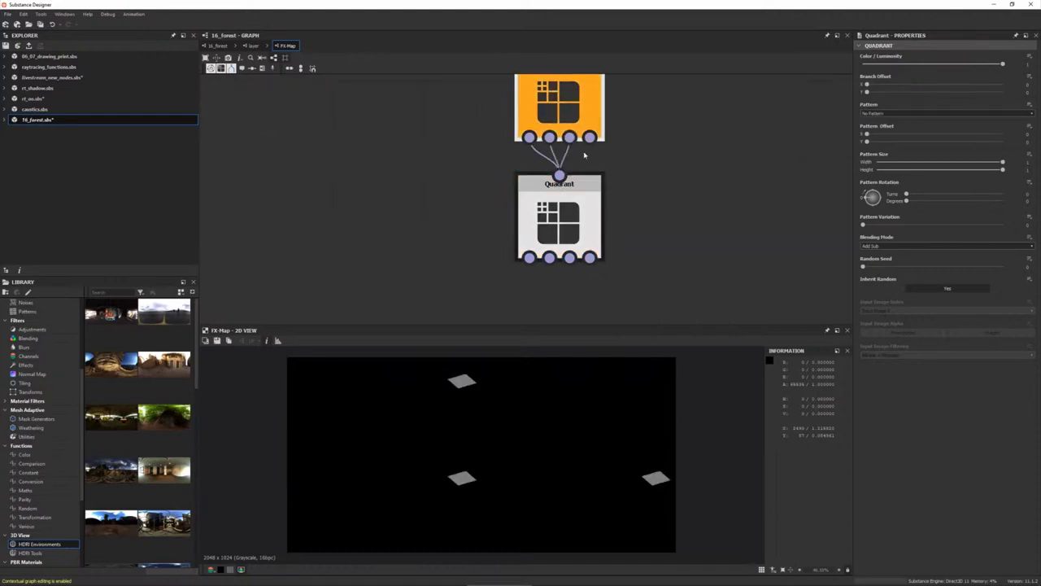
{"action": "left_click_drag", "start_coordinate": [589, 136], "coordinate": [559, 175]}
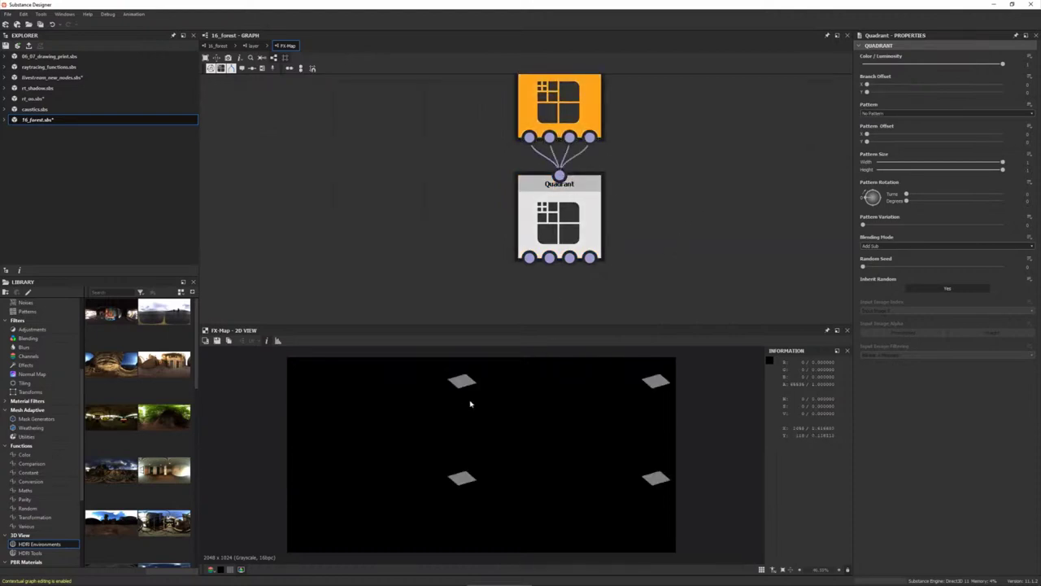
- Insert a third Quadrant between the two and preview the top Quadrant's diamond grid
{"action": "middle_click_drag", "start_coordinate": [577, 304], "coordinate": [566, 371]}
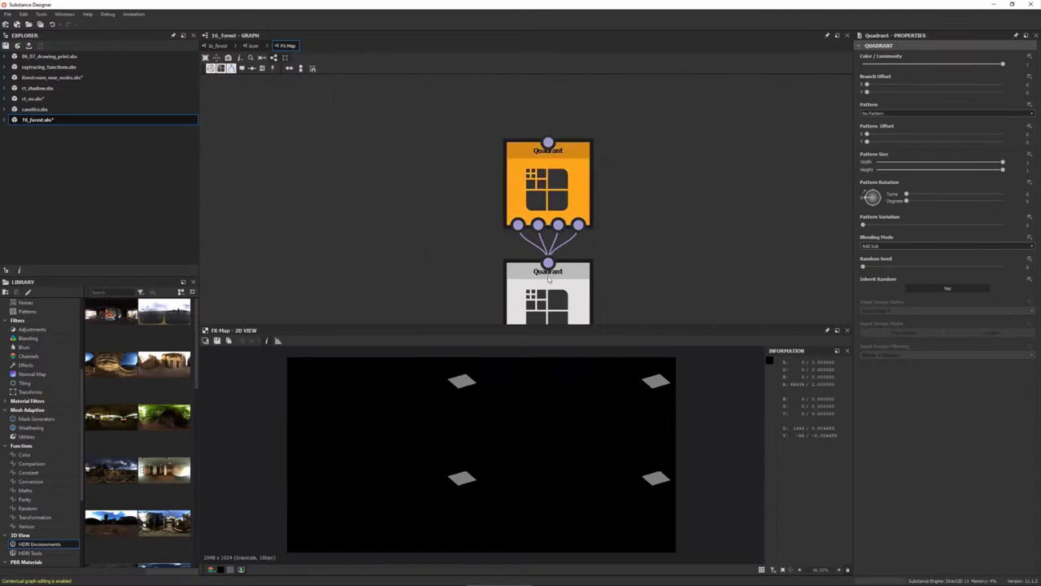
{"action": "right_click", "coordinate": [541, 174]}
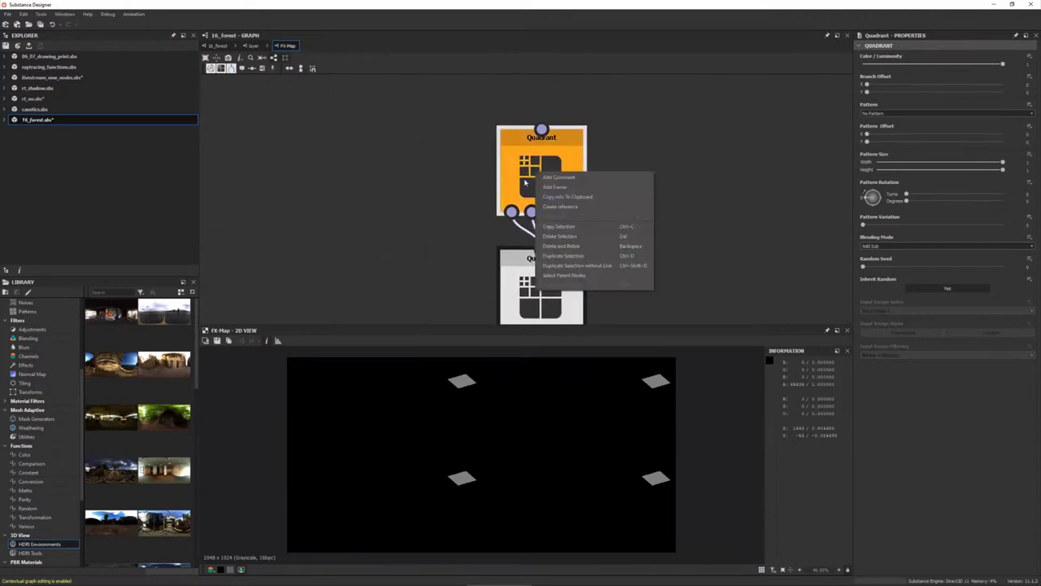
{"action": "left_click", "coordinate": [545, 206]}
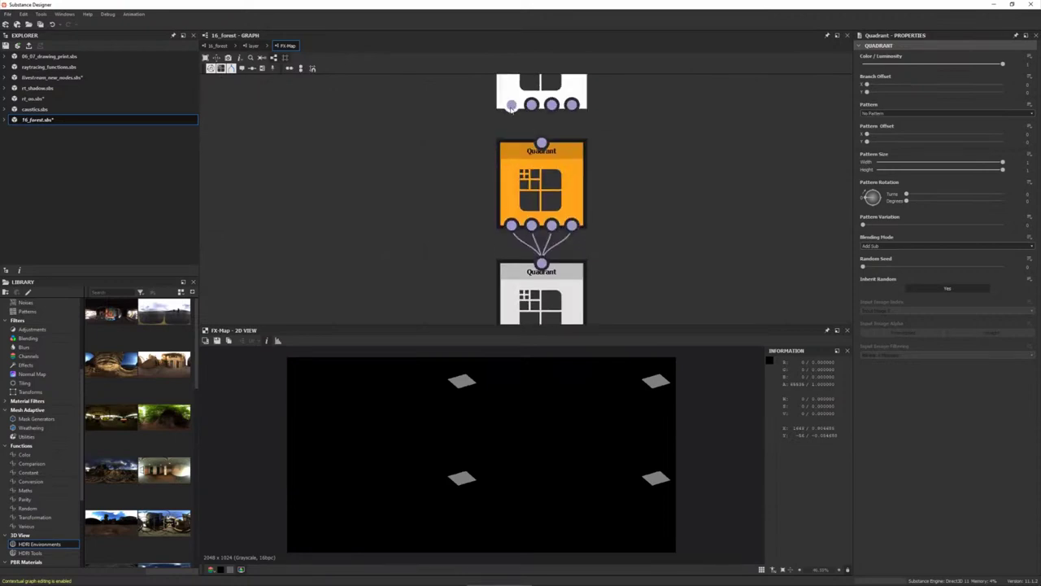
{"action": "right_click", "coordinate": [543, 94]}
{"action": "left_click", "coordinate": [586, 121]}
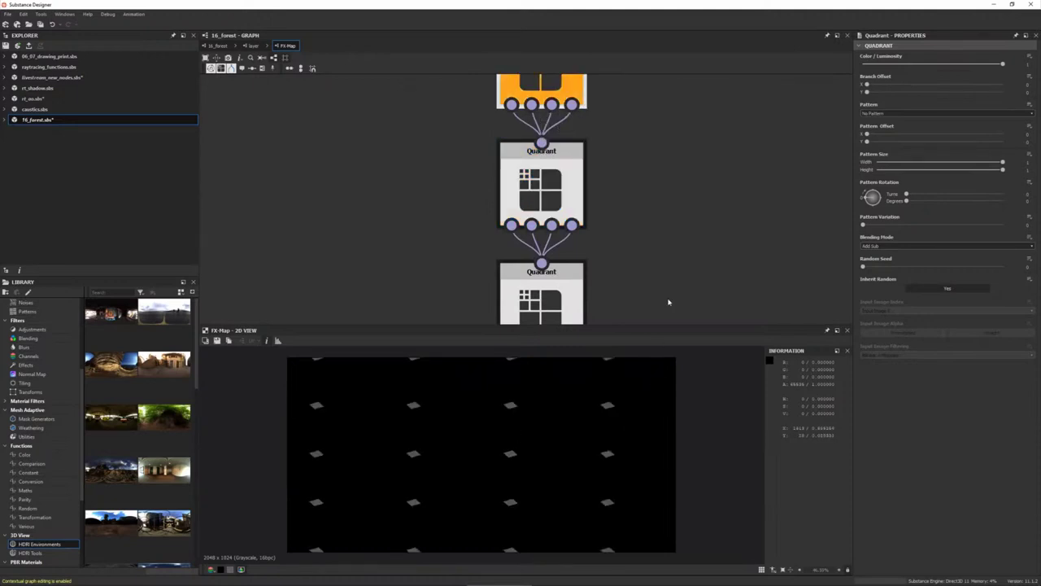
{"action": "scroll", "coordinate": [672, 247], "scroll_direction": "down", "scroll_amount": 2}
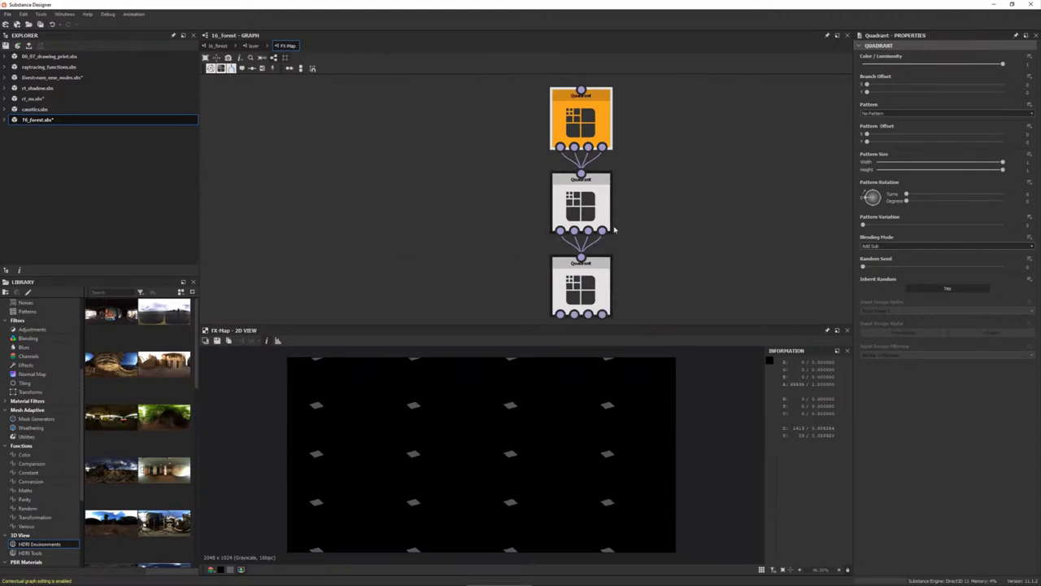
{"action": "scroll", "coordinate": [49, 366], "scroll_direction": "up", "scroll_amount": 3}
{"action": "scroll", "coordinate": [70, 315], "scroll_direction": "up", "scroll_amount": 3}
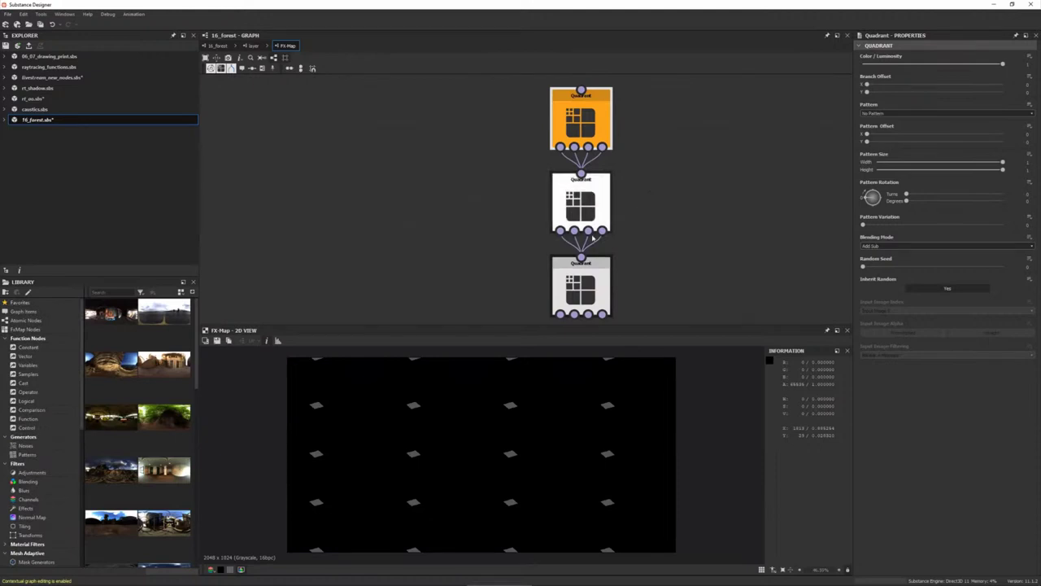
- Remove the upper Quadrants and set the remaining Quadrant as the FX-Map's root output
{"action": "key", "text": "ctrl+z"}
{"action": "right_click", "coordinate": [582, 277]}
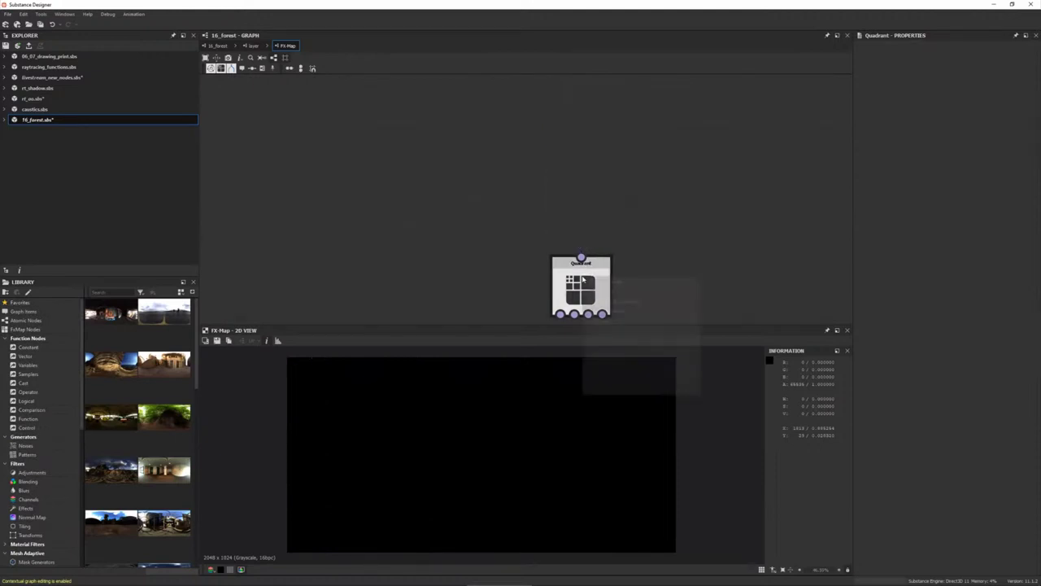
{"action": "key", "text": "Escape"}
{"action": "right_click", "coordinate": [587, 293]}
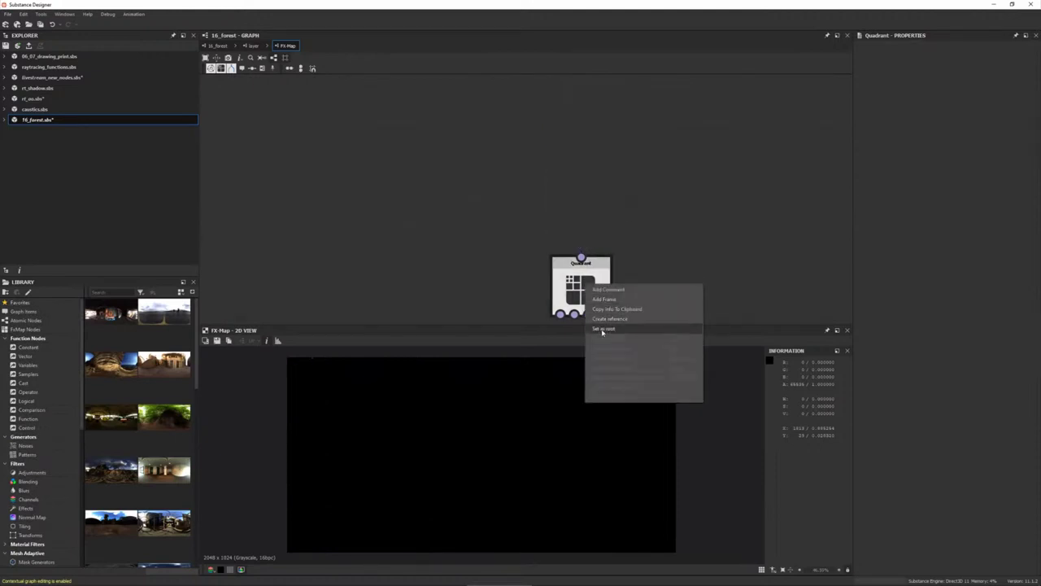
{"action": "left_click", "coordinate": [600, 329]}
{"action": "key", "text": "f"}
{"action": "left_click", "coordinate": [553, 211]}
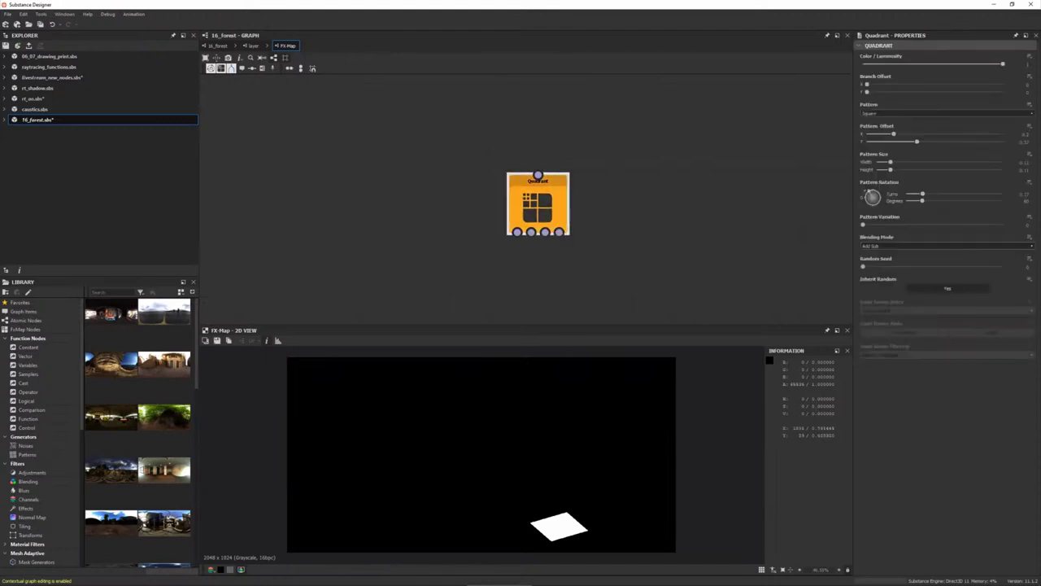
- Centre the square with zero Pattern Offset and set Pattern Size to 0.5
{"action": "mouse_move", "coordinate": [867, 141]}
{"action": "left_mouse_down"}
{"action": "mouse_move", "coordinate": [917, 141]}
{"action": "mouse_move", "coordinate": [867, 142]}
{"action": "mouse_move", "coordinate": [877, 162]}
{"action": "left_mouse_up"}
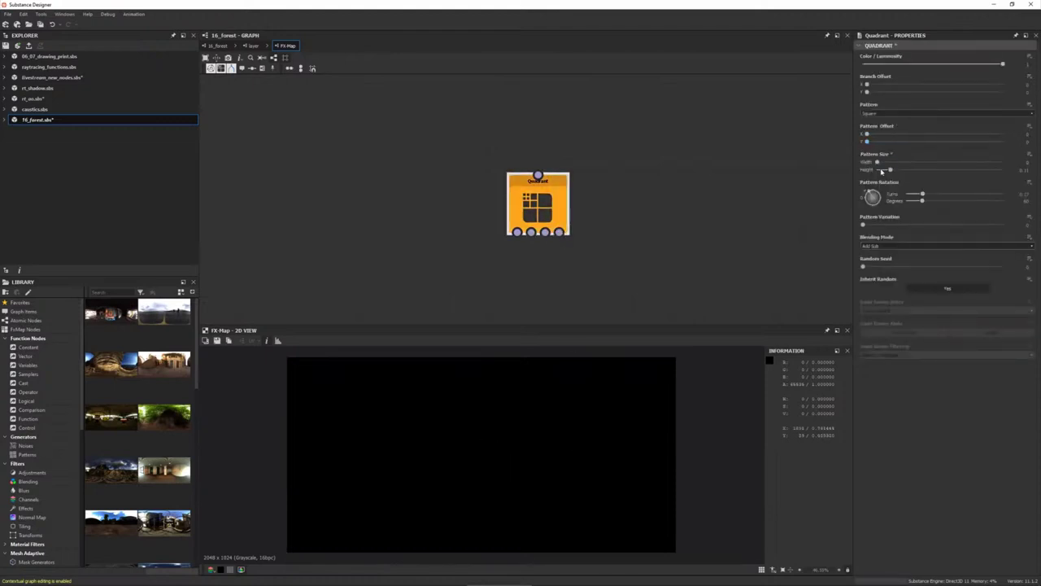
{"action": "left_click", "coordinate": [1027, 162]}
{"action": "type", "text": "0.5"}
{"action": "key", "text": "Return"}
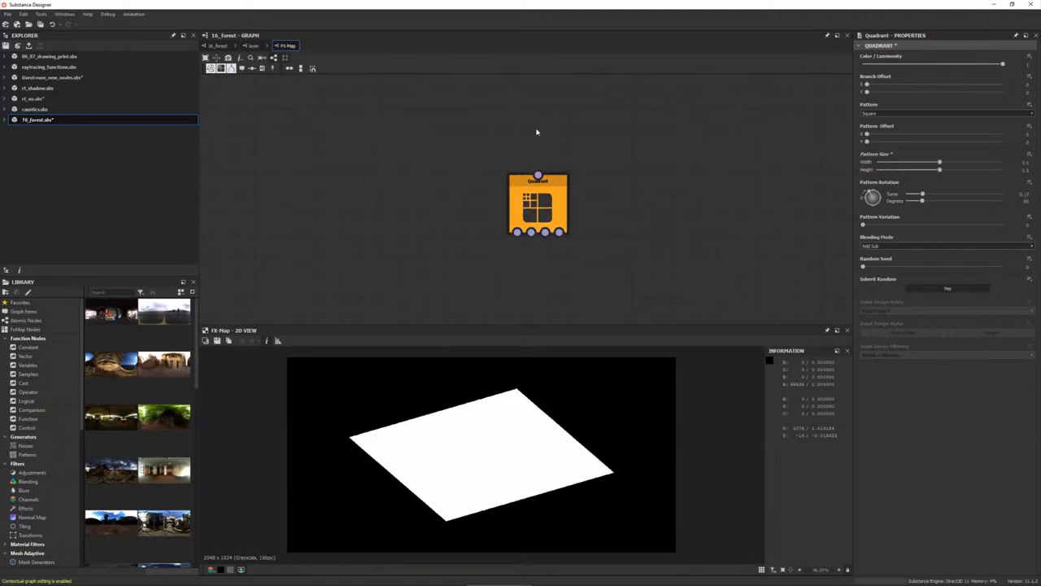
- Add and delete an Iterate node, then create a new Color / Luminosity function for the Quadrant
{"action": "key", "text": "space"}
{"action": "type", "text": "iterate"}
{"action": "key", "text": "Return"}
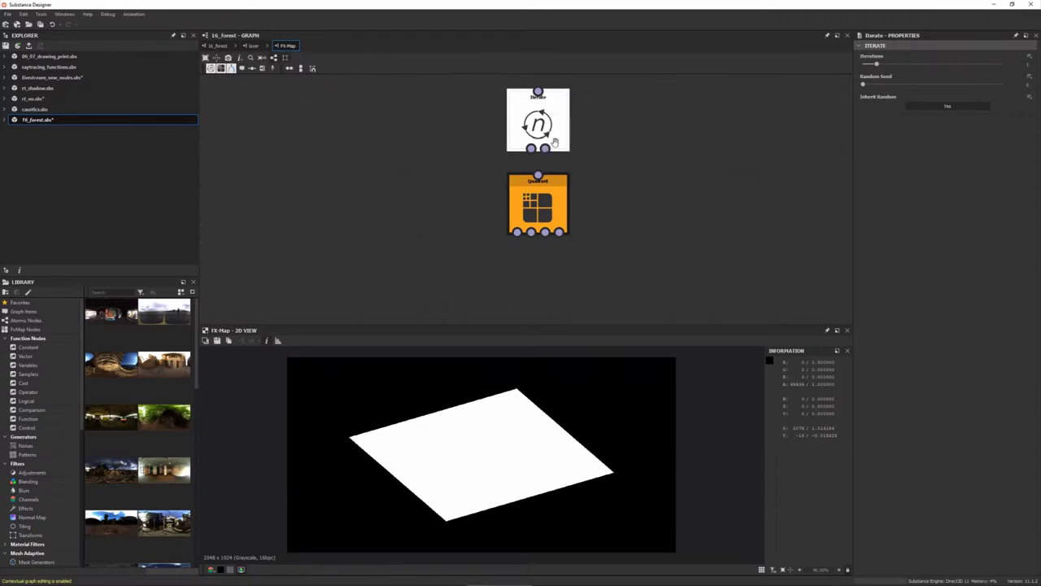
{"action": "key", "text": "Delete"}
{"action": "scroll", "coordinate": [541, 236], "scroll_direction": "up", "scroll_amount": 2}
{"action": "left_click", "coordinate": [541, 246]}
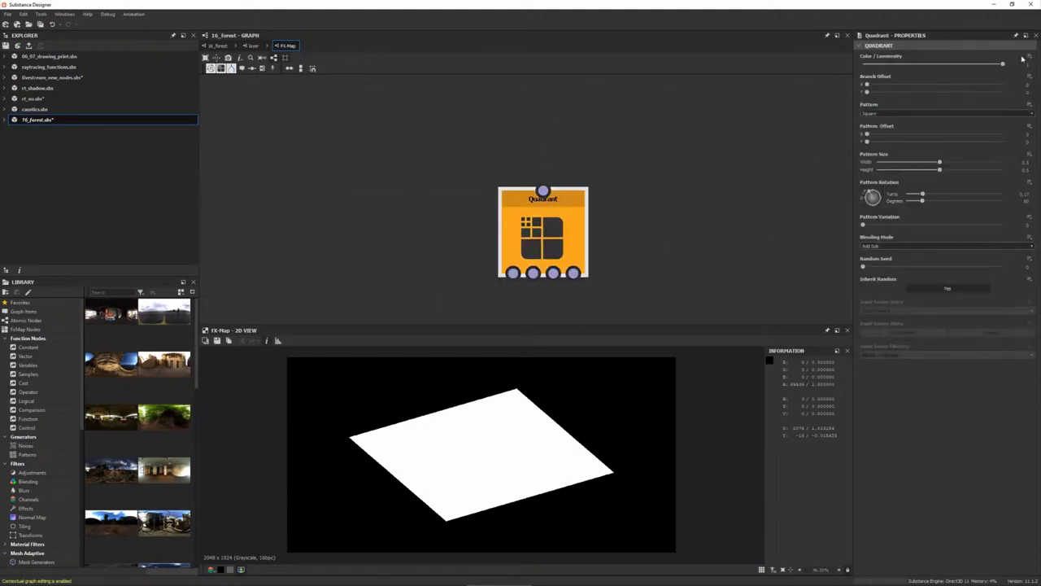
{"action": "left_click", "coordinate": [1029, 56]}
{"action": "left_click", "coordinate": [987, 69]}
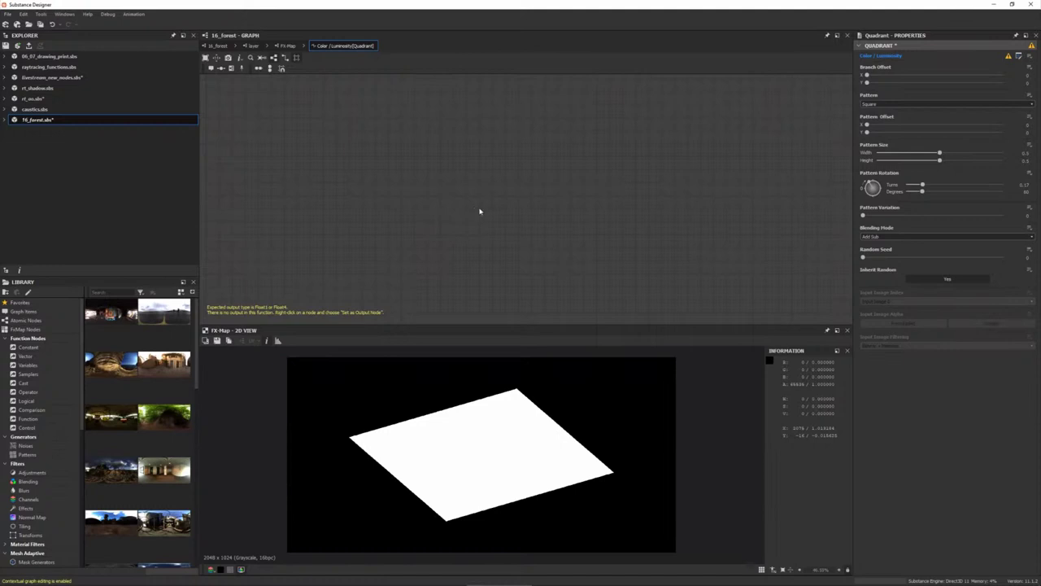
- Add a Float node, make it the luminosity function's output, and set it to 1
{"action": "key", "text": "space"}
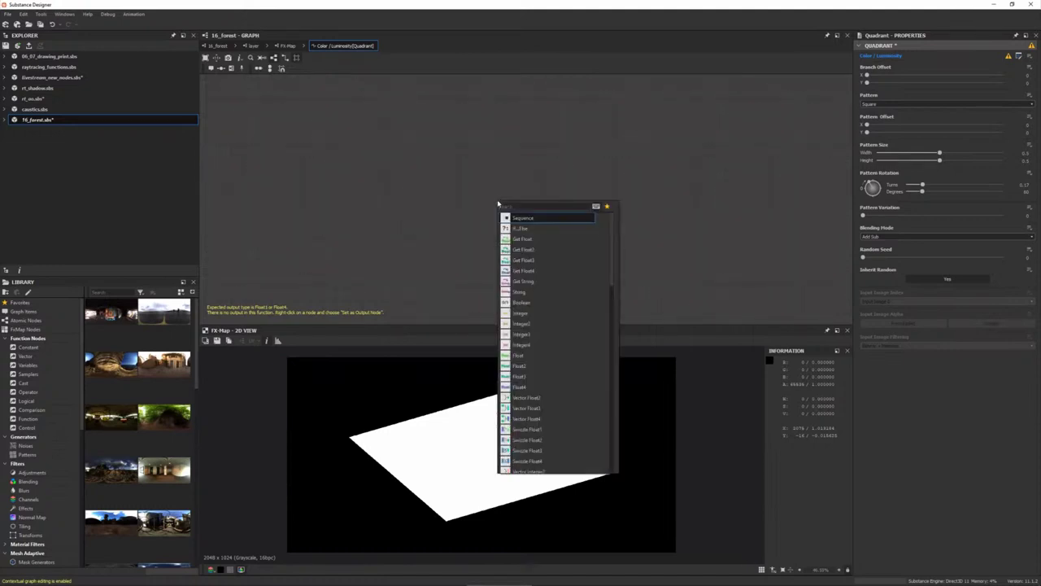
{"action": "type", "text": "float"}
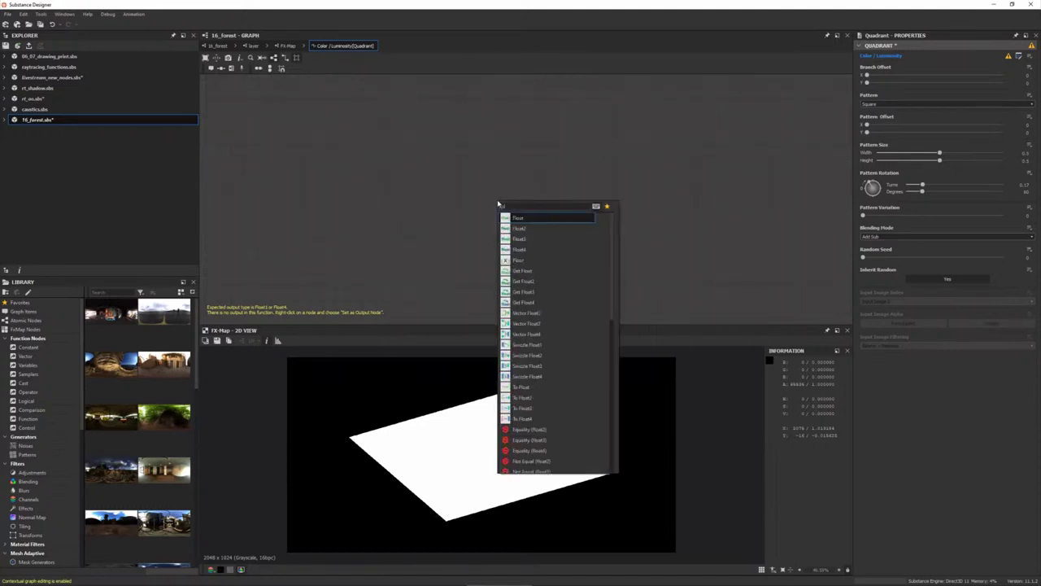
{"action": "key", "text": "Return"}
{"action": "left_click_drag", "start_coordinate": [507, 246], "coordinate": [507, 262]}
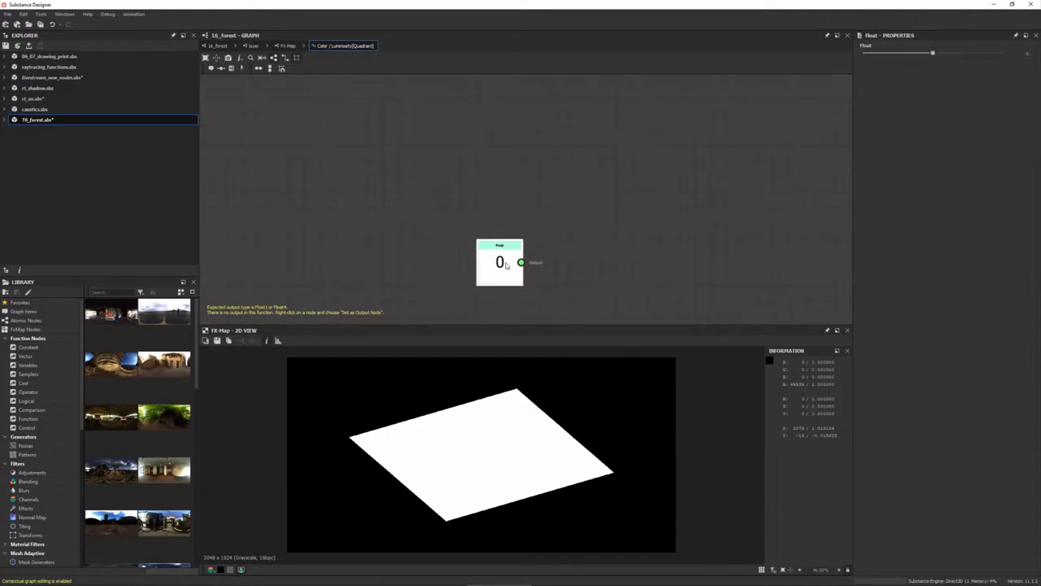
{"action": "right_click", "coordinate": [507, 262]}
{"action": "left_click", "coordinate": [541, 290]}
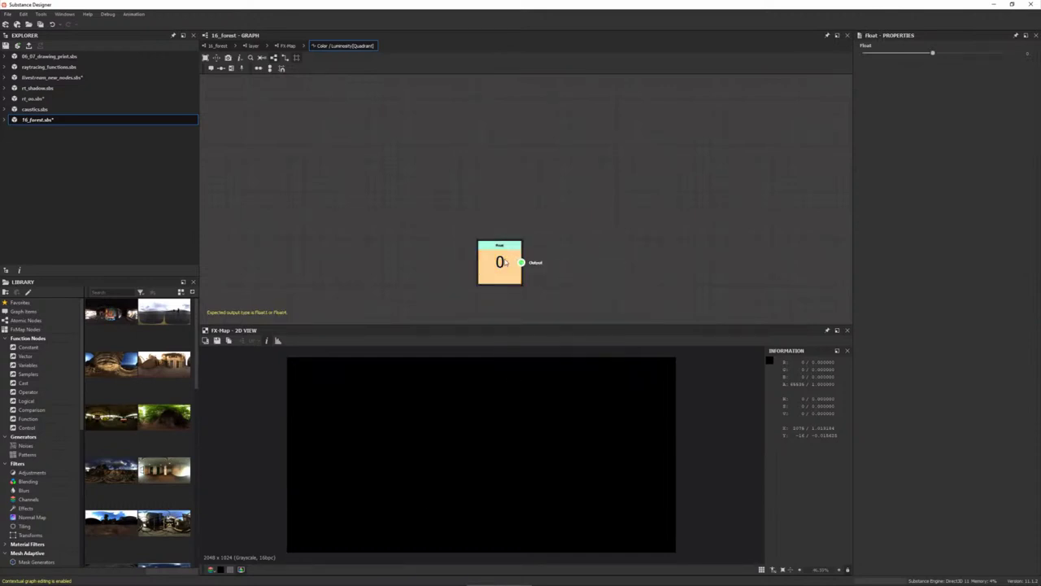
{"action": "left_click_drag", "start_coordinate": [933, 53], "coordinate": [1029, 56]}
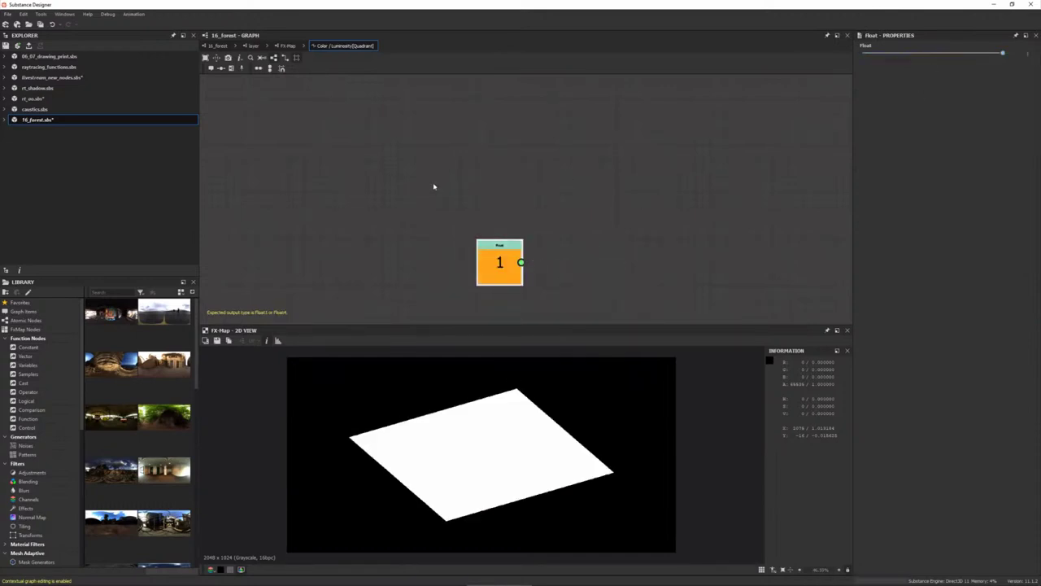
{"action": "left_click", "coordinate": [569, 192]}
- Add a Float2 node above the Float and wire its output into a new Set node
{"action": "key", "text": "space"}
{"action": "type", "text": "float2"}
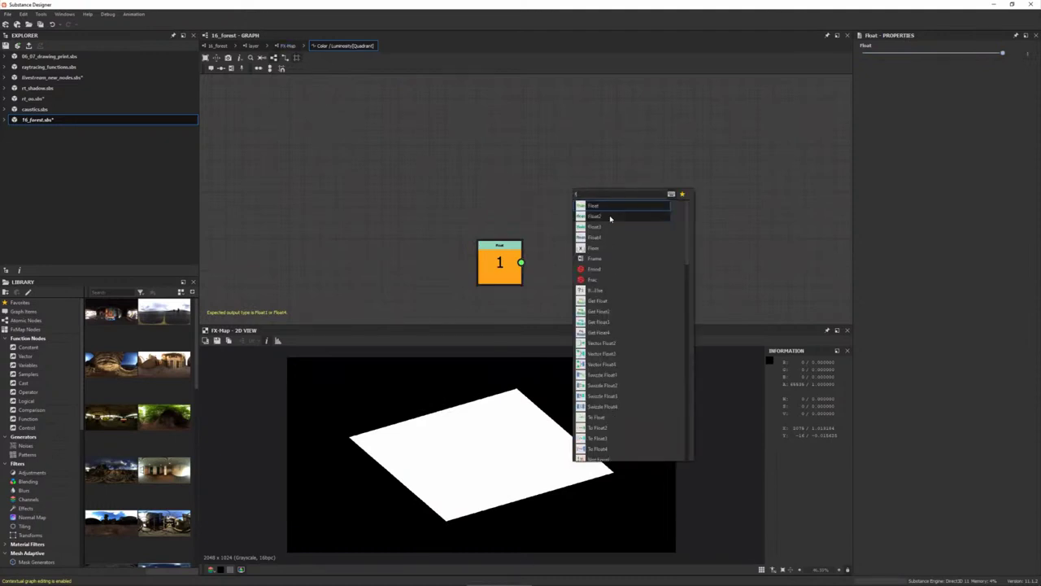
{"action": "key", "text": "Return"}
{"action": "mouse_move", "coordinate": [582, 185]}
{"action": "left_mouse_down"}
{"action": "mouse_move", "coordinate": [504, 140]}
{"action": "mouse_move", "coordinate": [597, 141]}
{"action": "left_mouse_up"}
{"action": "type", "text": "set"}
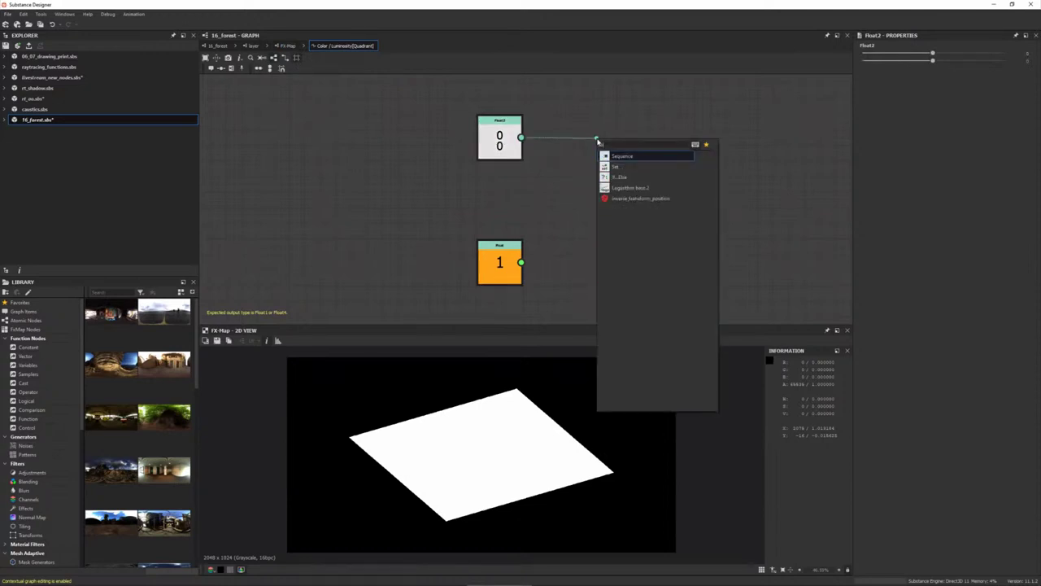
{"action": "left_click", "coordinate": [620, 158]}
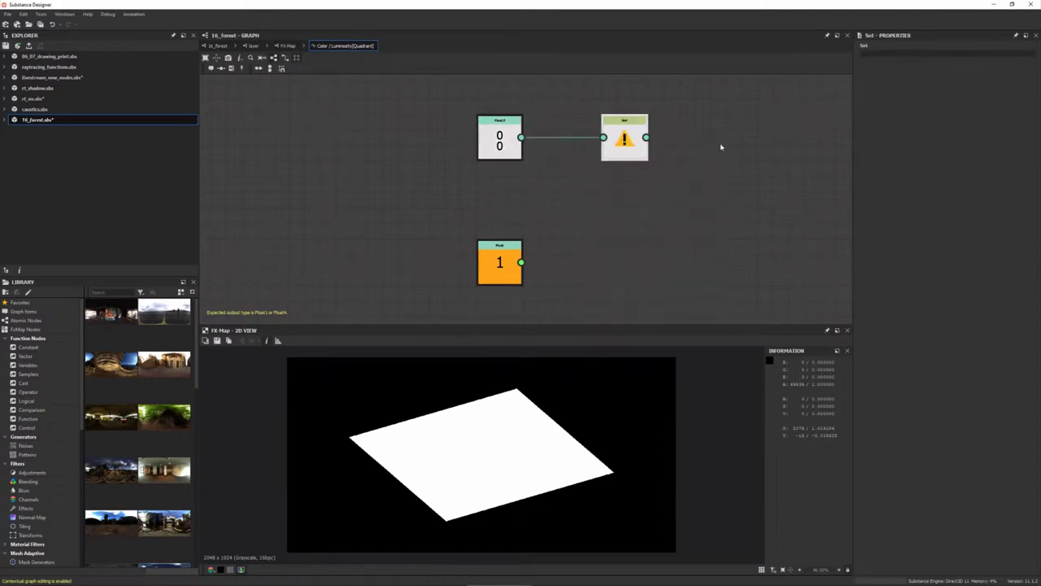
- Check the Quadrant's parameters, then name the Set node's variable v_pattern_offset
{"action": "left_click", "coordinate": [288, 46]}
{"action": "left_click", "coordinate": [543, 222]}
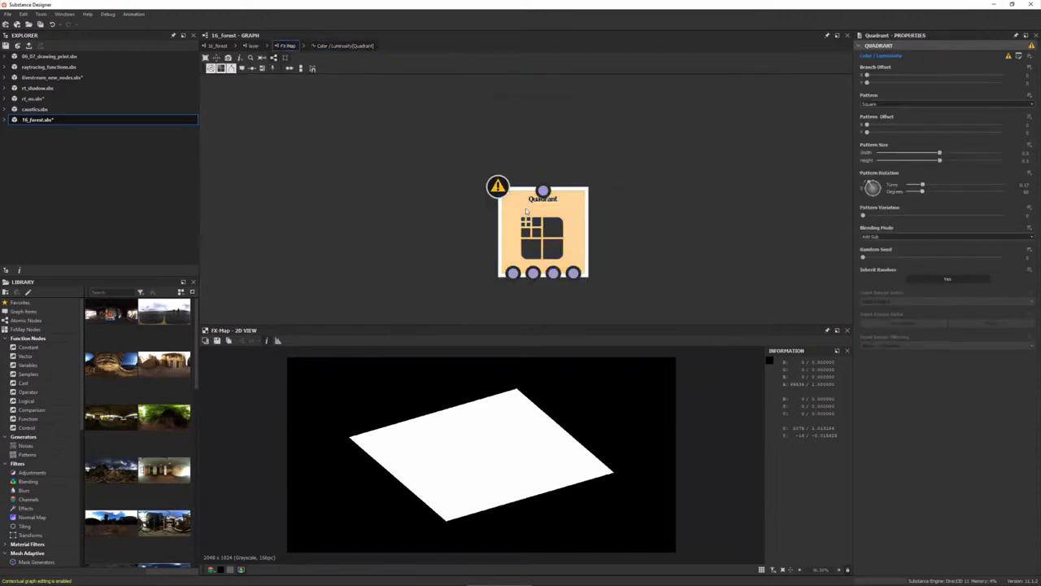
{"action": "scroll", "coordinate": [525, 210], "scroll_direction": "down", "scroll_amount": 2}
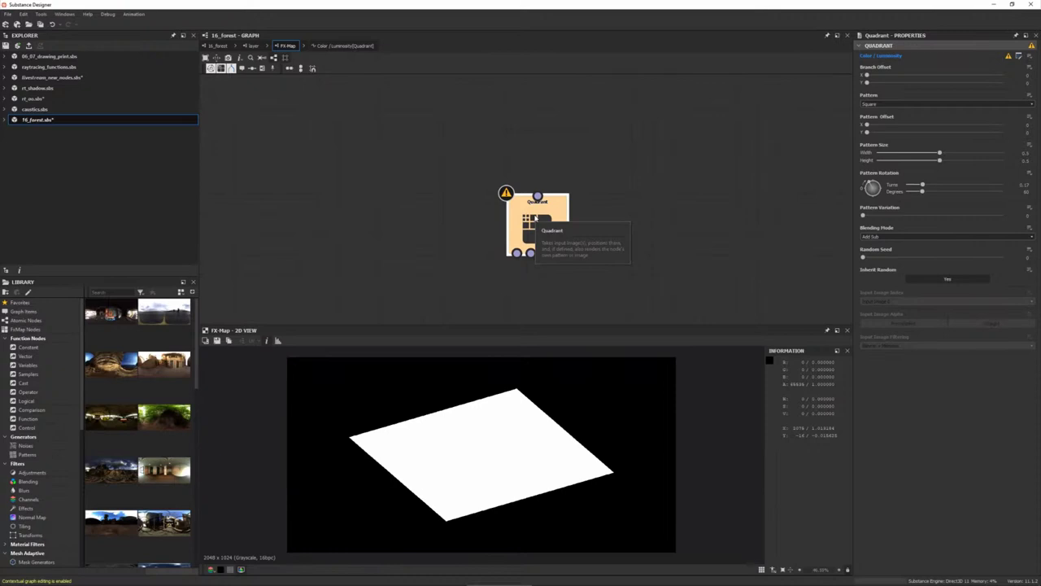
{"action": "left_click", "coordinate": [1020, 57]}
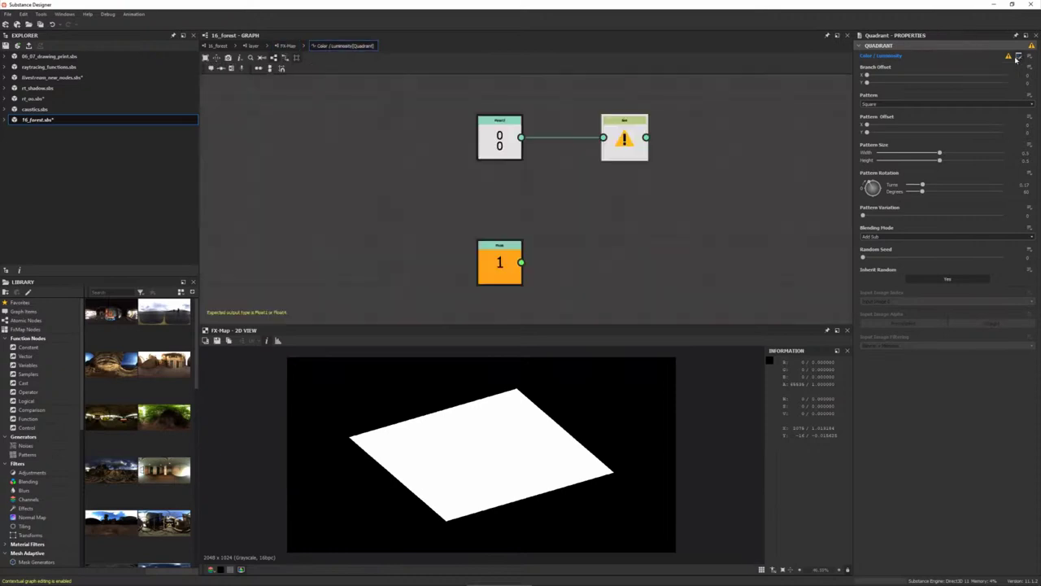
{"action": "left_click", "coordinate": [496, 142]}
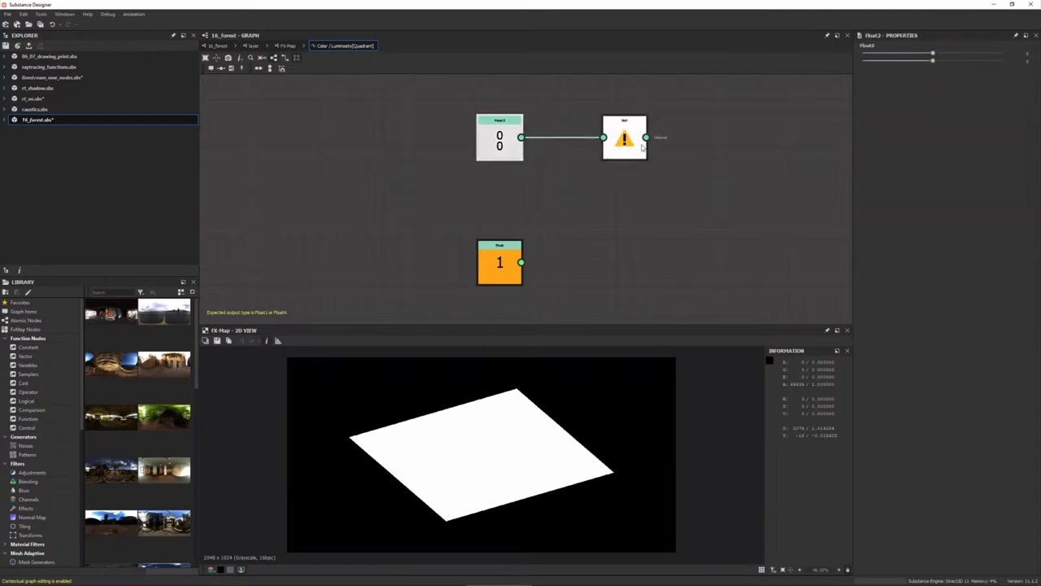
{"action": "left_click", "coordinate": [616, 143]}
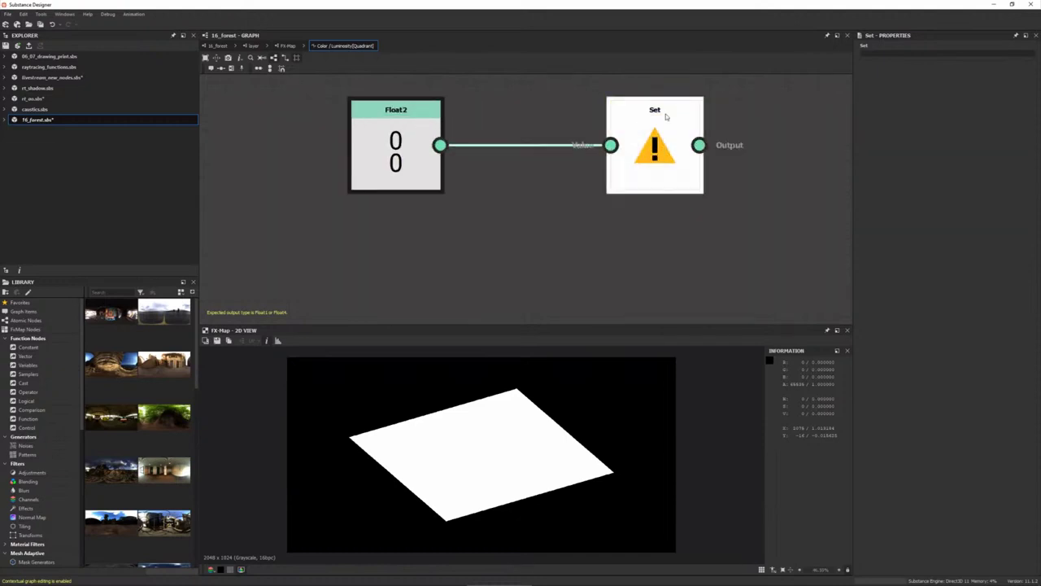
{"action": "scroll", "coordinate": [599, 134], "scroll_direction": "up", "scroll_amount": 3}
{"action": "type", "text": "_pattern_offse"}
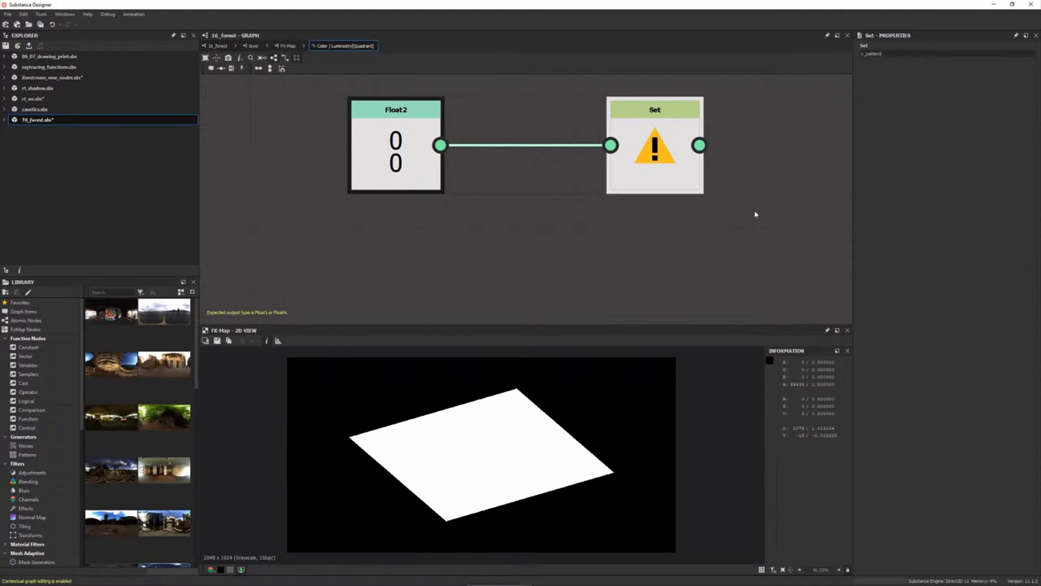
{"action": "type", "text": "t"}
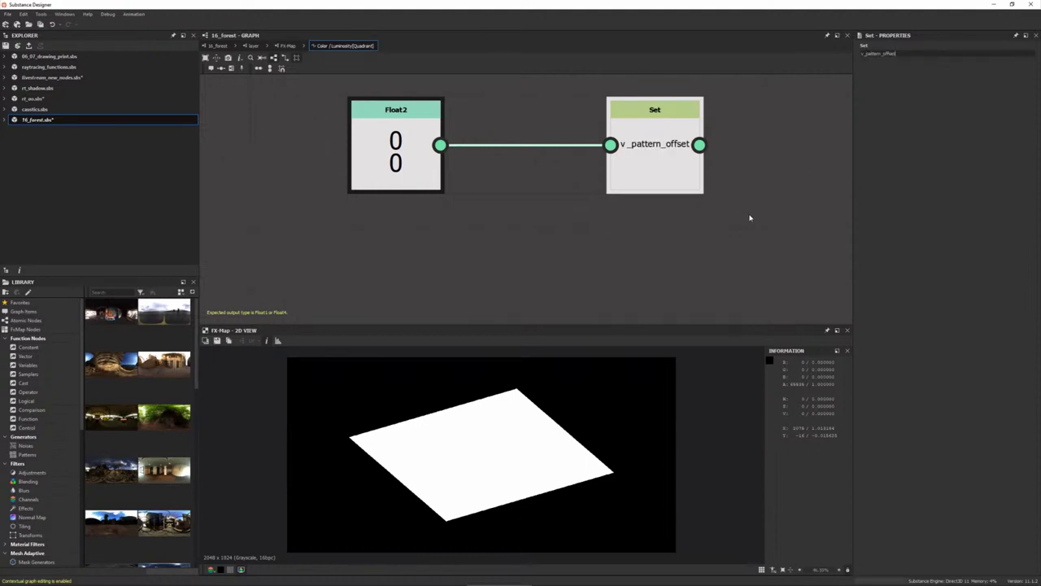
{"action": "scroll", "coordinate": [754, 214], "scroll_direction": "down", "scroll_amount": 3}
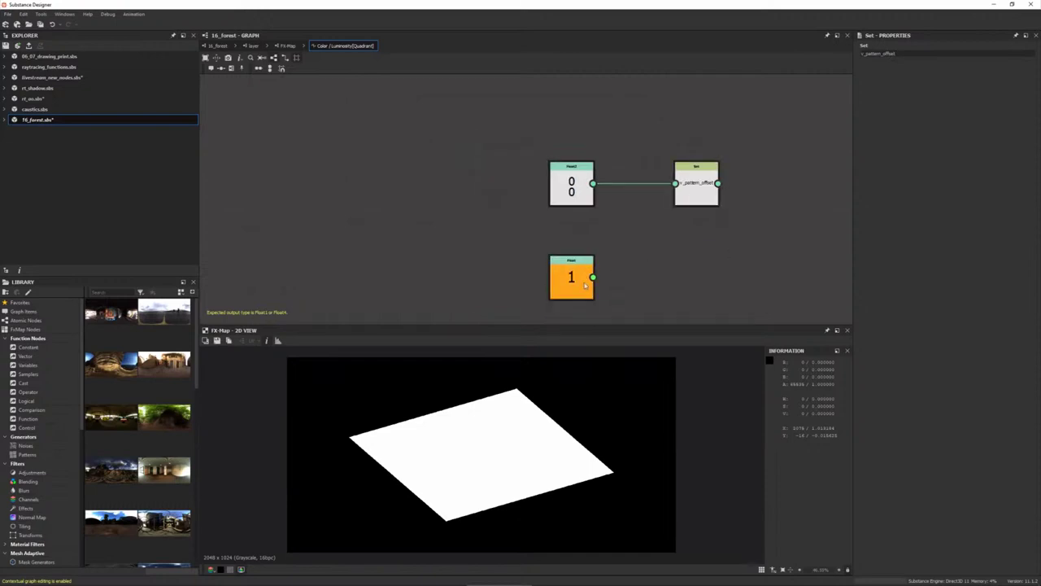
- Move the Float under the Set node and add a Sequence node beside them
{"action": "left_click_drag", "start_coordinate": [569, 281], "coordinate": [694, 281]}
{"action": "middle_click_drag", "start_coordinate": [694, 281], "coordinate": [607, 253]}
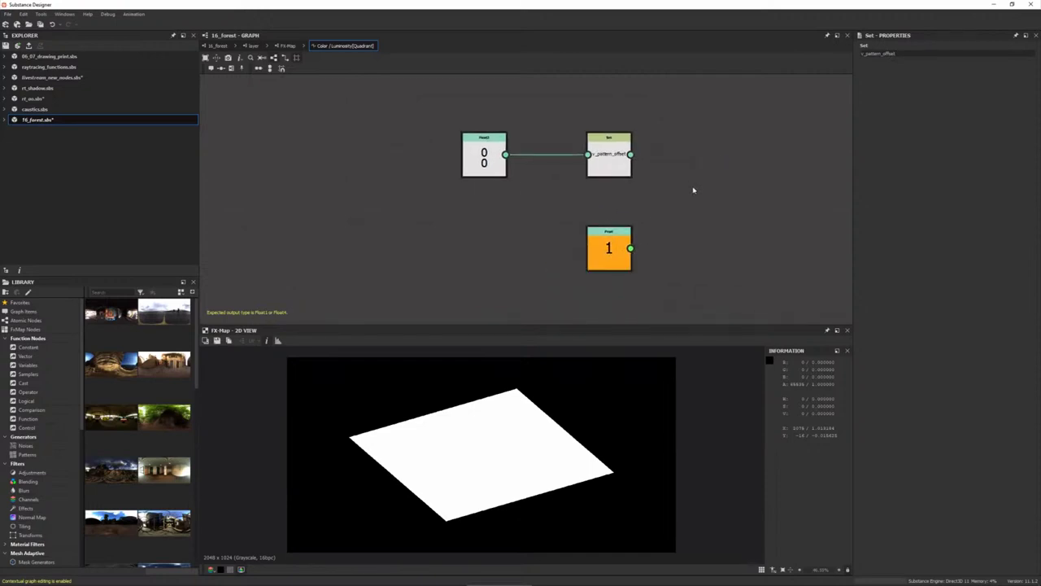
{"action": "key", "text": "space"}
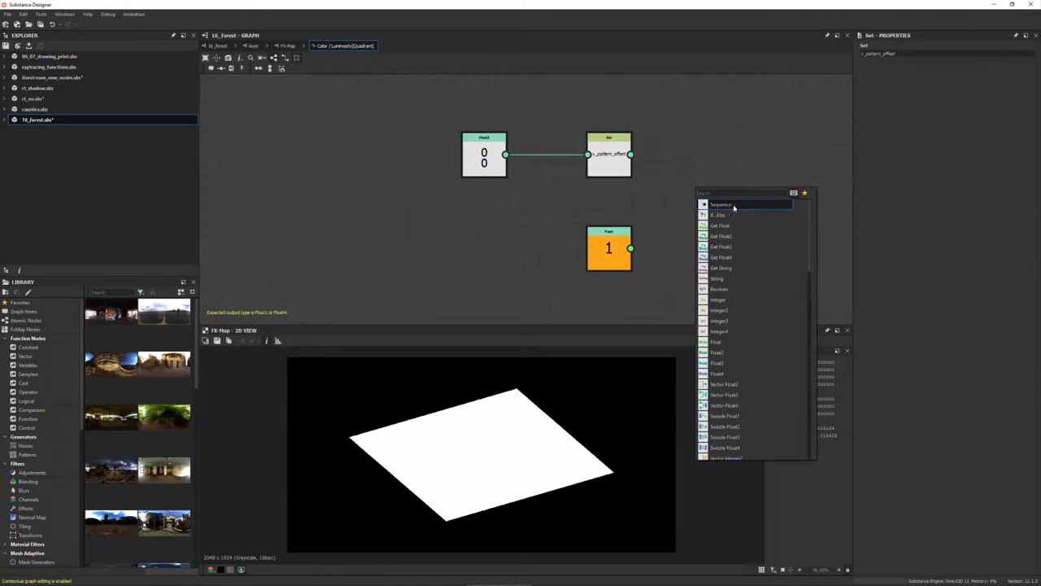
{"action": "left_click", "coordinate": [664, 241]}
{"action": "left_click_drag", "start_coordinate": [403, 107], "coordinate": [637, 195]}
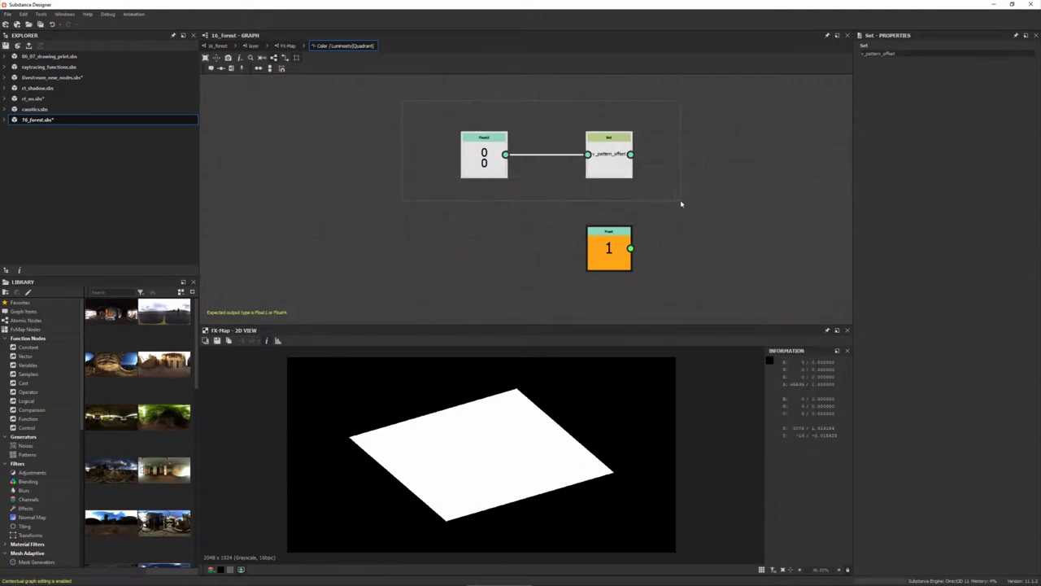
{"action": "left_click", "coordinate": [667, 208]}
{"action": "key", "text": "space"}
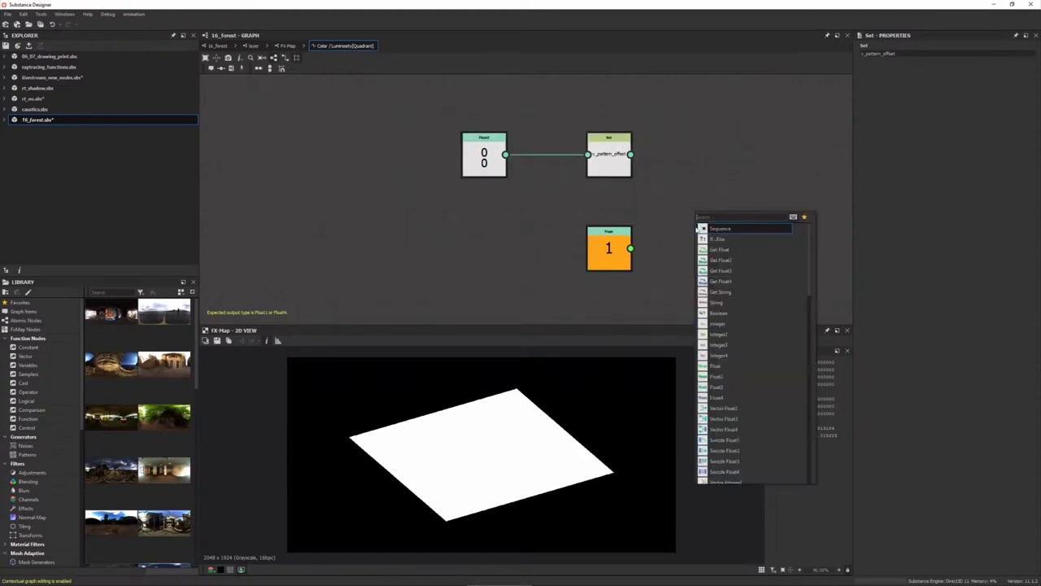
{"action": "left_click", "coordinate": [723, 229]}
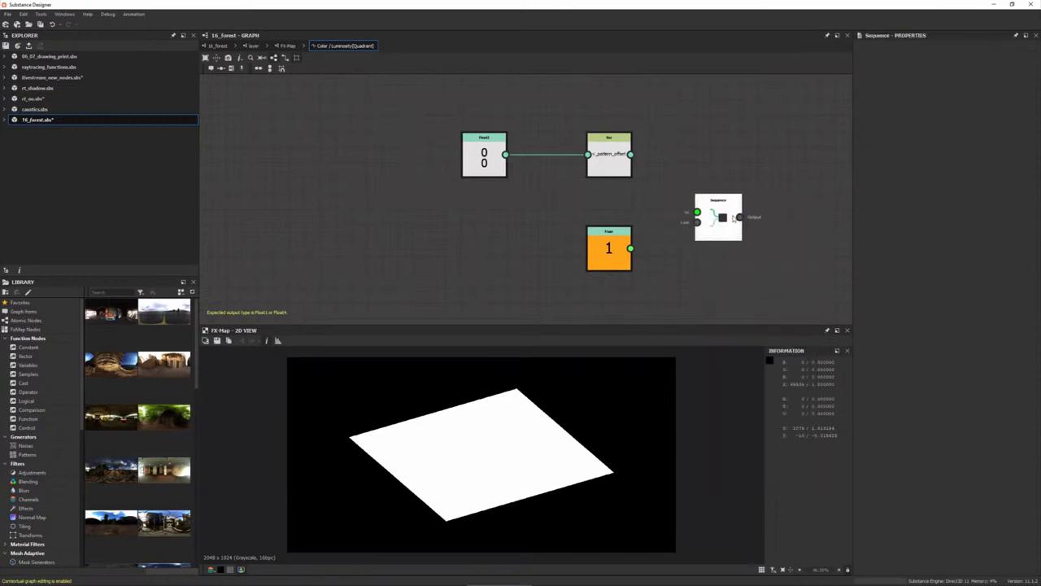
- Wire Set into the Sequence's In and Float into Last, making Sequence the output
{"action": "scroll", "coordinate": [722, 216], "scroll_direction": "up", "scroll_amount": 2}
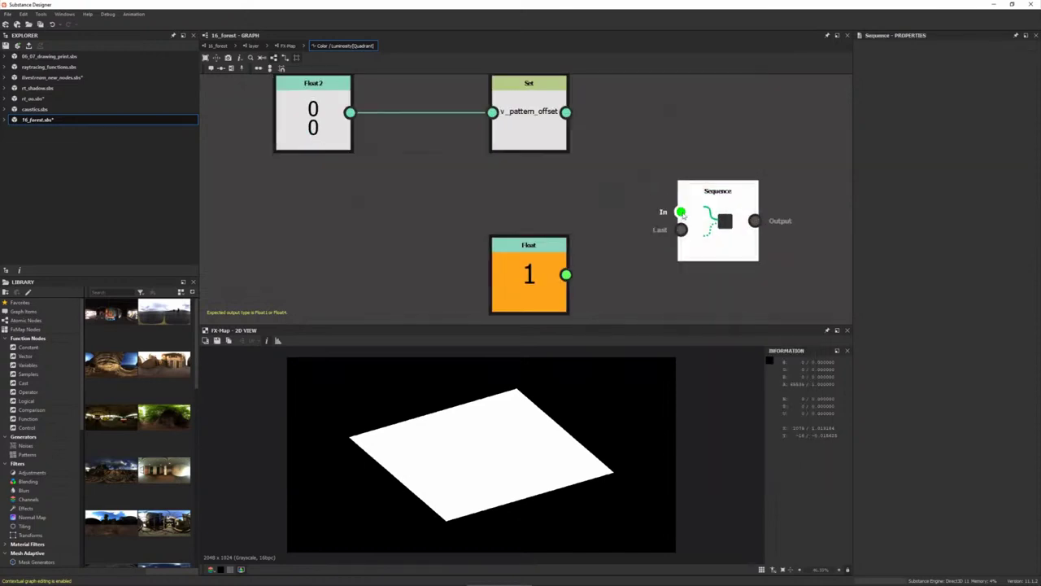
{"action": "left_click_drag", "start_coordinate": [681, 212], "coordinate": [565, 111]}
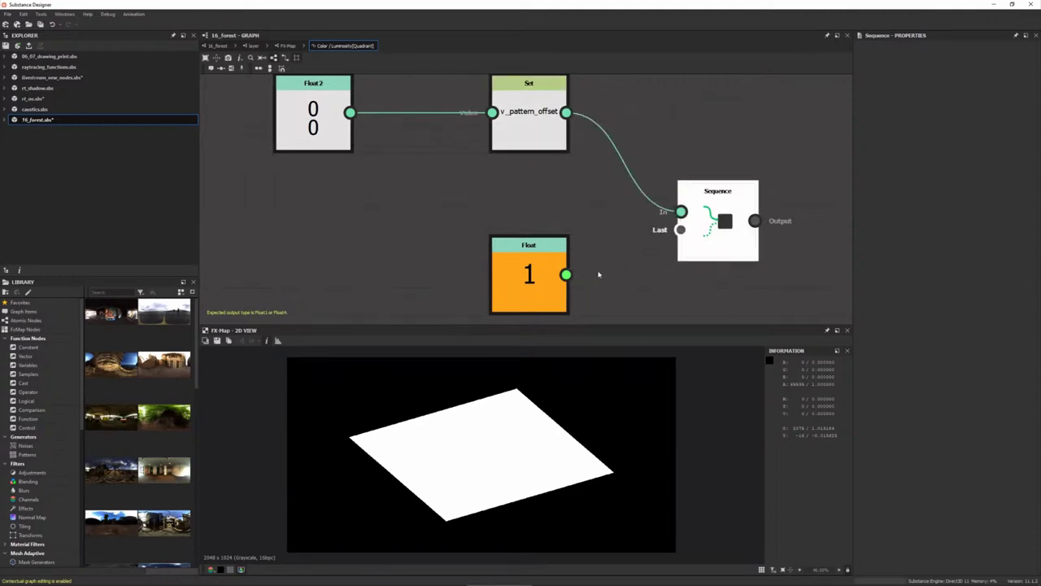
{"action": "left_click_drag", "start_coordinate": [565, 275], "coordinate": [681, 231]}
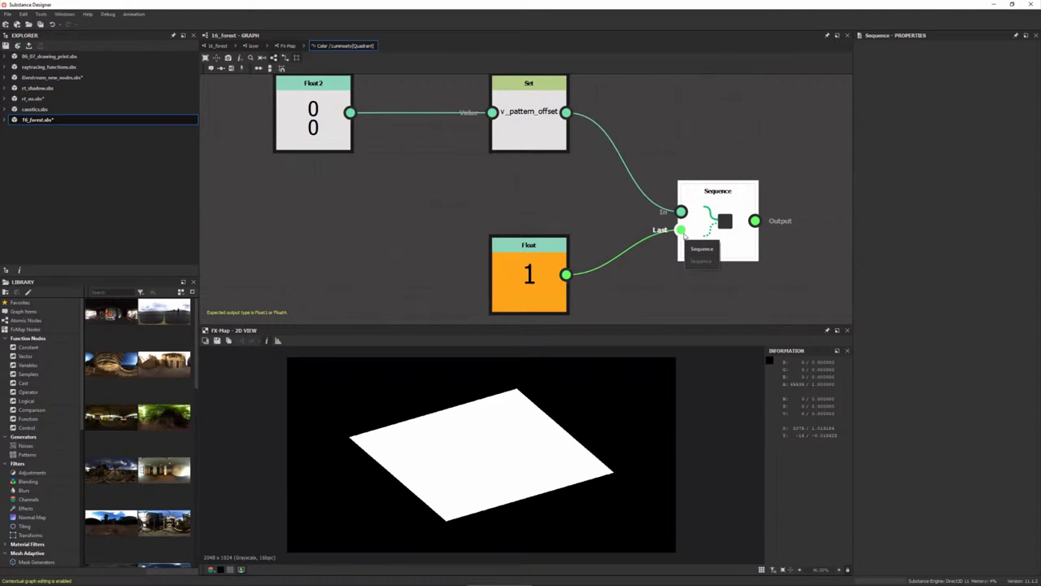
{"action": "right_click", "coordinate": [723, 218]}
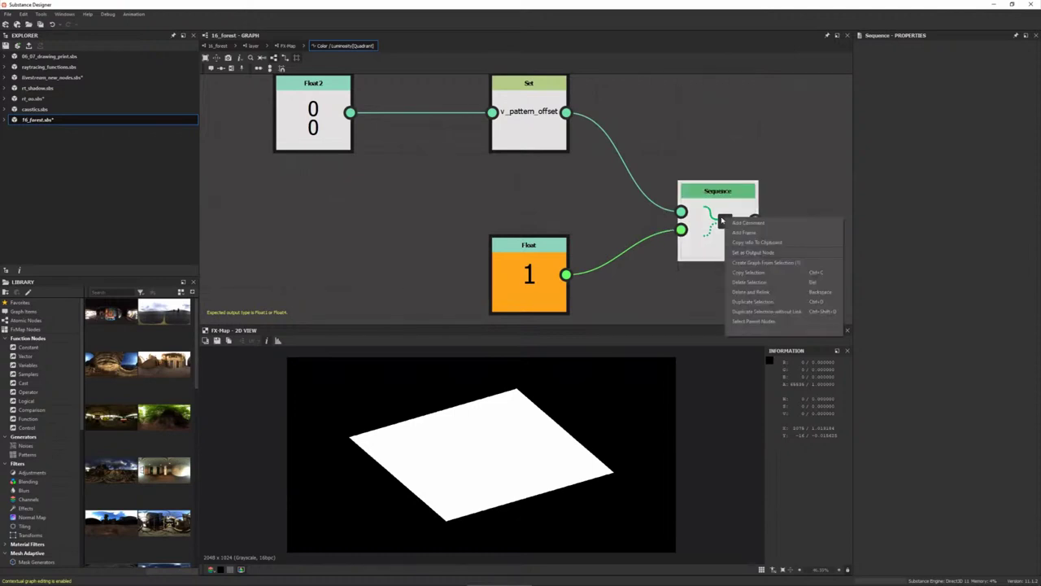
{"action": "left_click", "coordinate": [748, 257]}
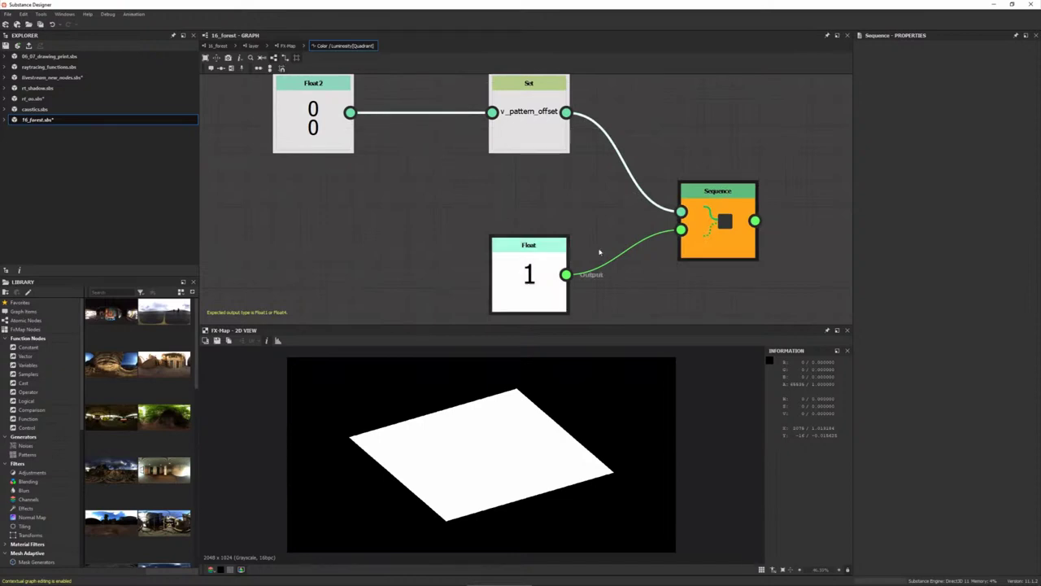
- Set the Float2 offset to 0.154, 0.061 and return to the FX-Map's Quadrant node
{"action": "left_click", "coordinate": [542, 269]}
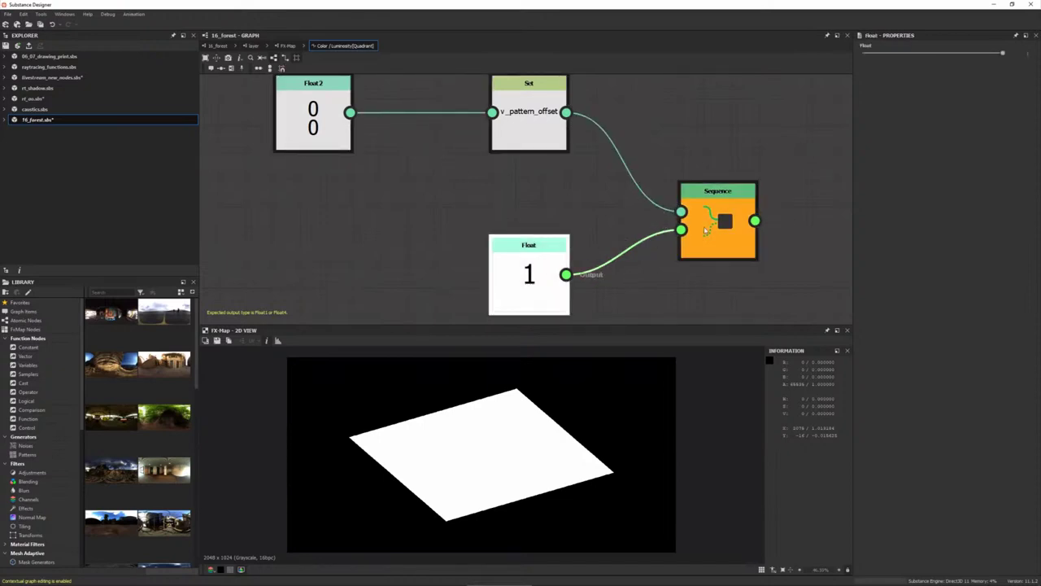
{"action": "left_click", "coordinate": [313, 97]}
{"action": "mouse_move", "coordinate": [934, 54]}
{"action": "left_mouse_down"}
{"action": "mouse_move", "coordinate": [947, 55]}
{"action": "mouse_move", "coordinate": [937, 60]}
{"action": "left_mouse_up"}
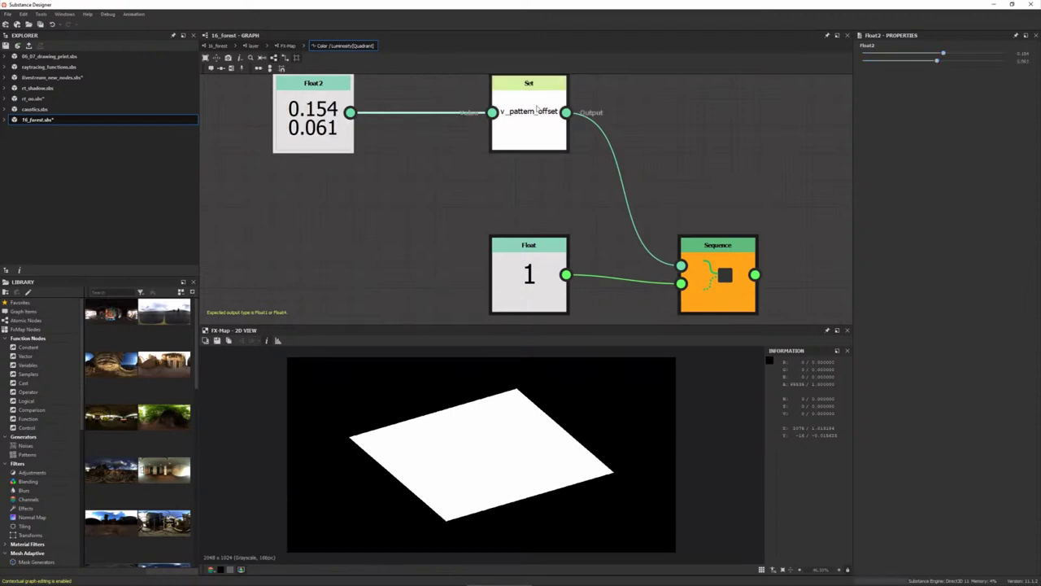
{"action": "left_click", "coordinate": [522, 114]}
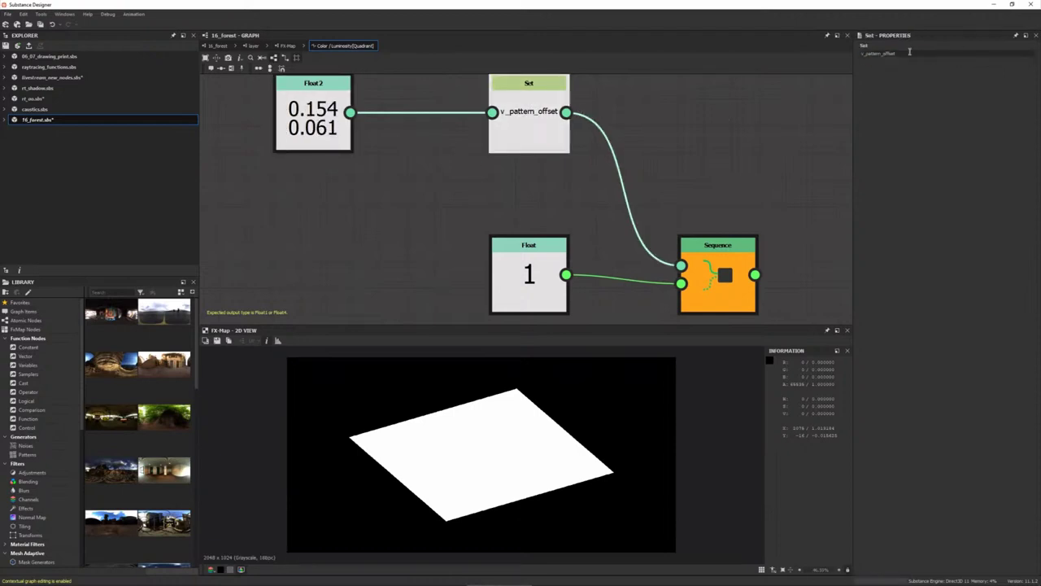
{"action": "double_click", "coordinate": [869, 51]}
{"action": "left_click", "coordinate": [289, 46]}
{"action": "left_click", "coordinate": [537, 222]}
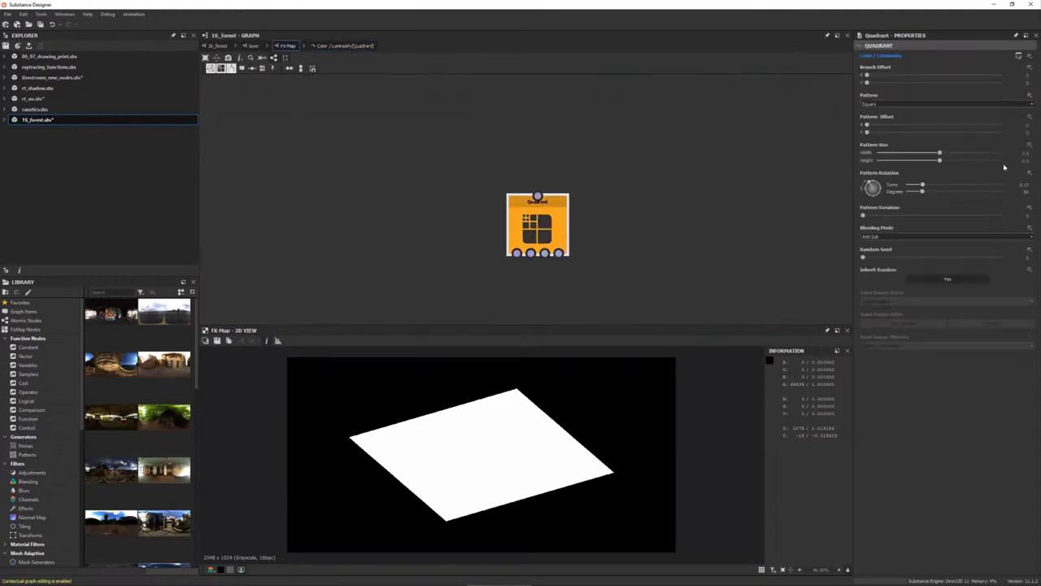
- Give Pattern Offset an empty function whose output is a Get Float2 reading v_pattern_offset
{"action": "left_click", "coordinate": [1029, 118]}
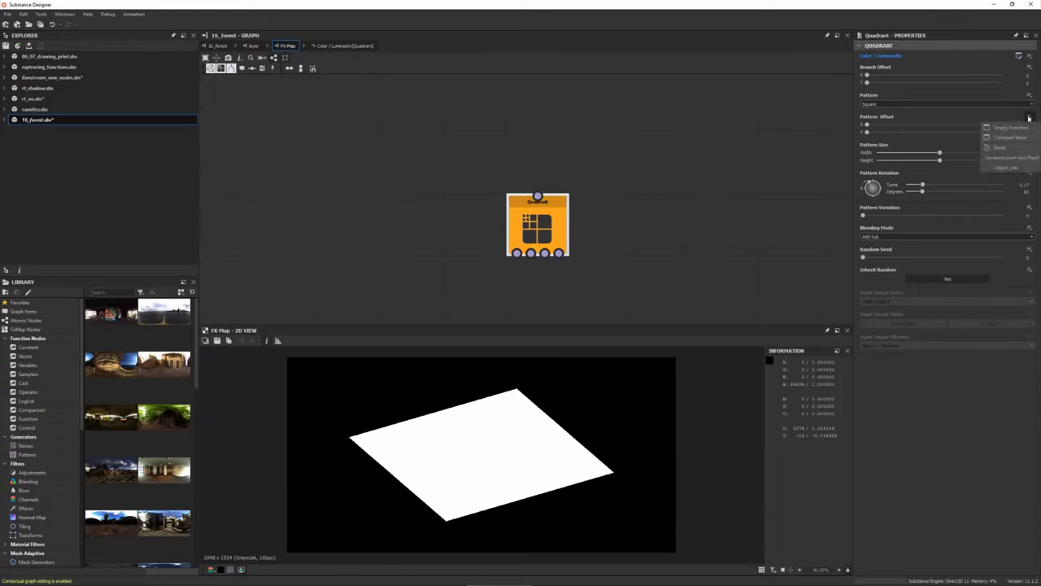
{"action": "left_click", "coordinate": [1013, 131]}
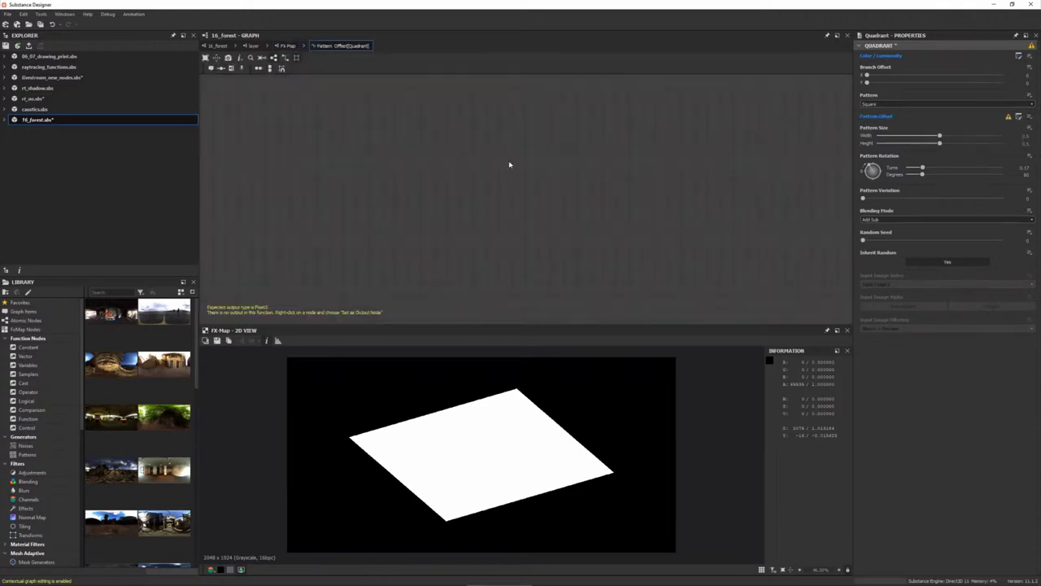
{"action": "key", "text": "space"}
{"action": "type", "text": "get"}
{"action": "left_click", "coordinate": [549, 194]}
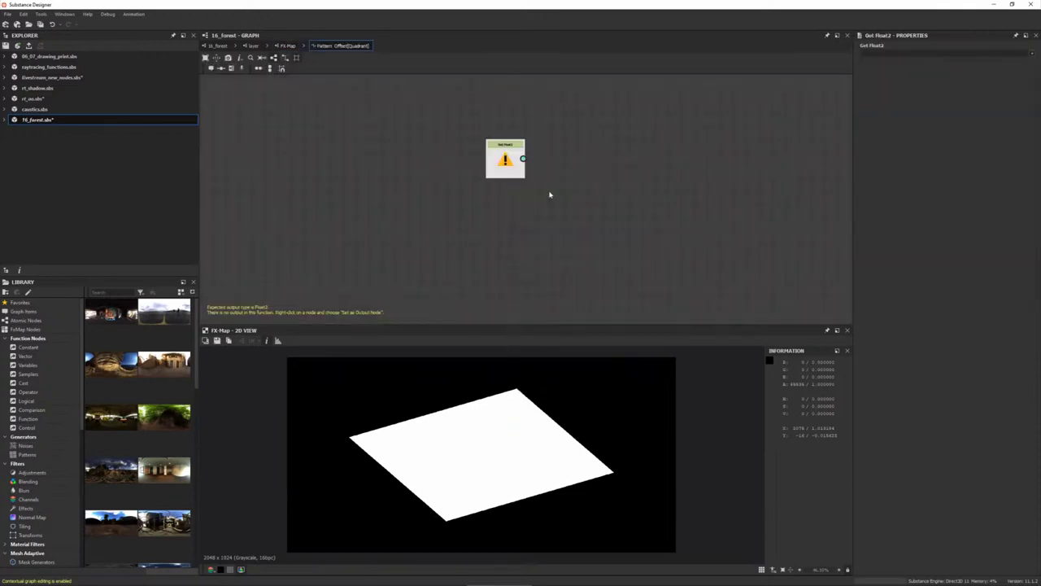
{"action": "type", "text": "_pattern_offset"}
{"action": "right_click", "coordinate": [506, 158]}
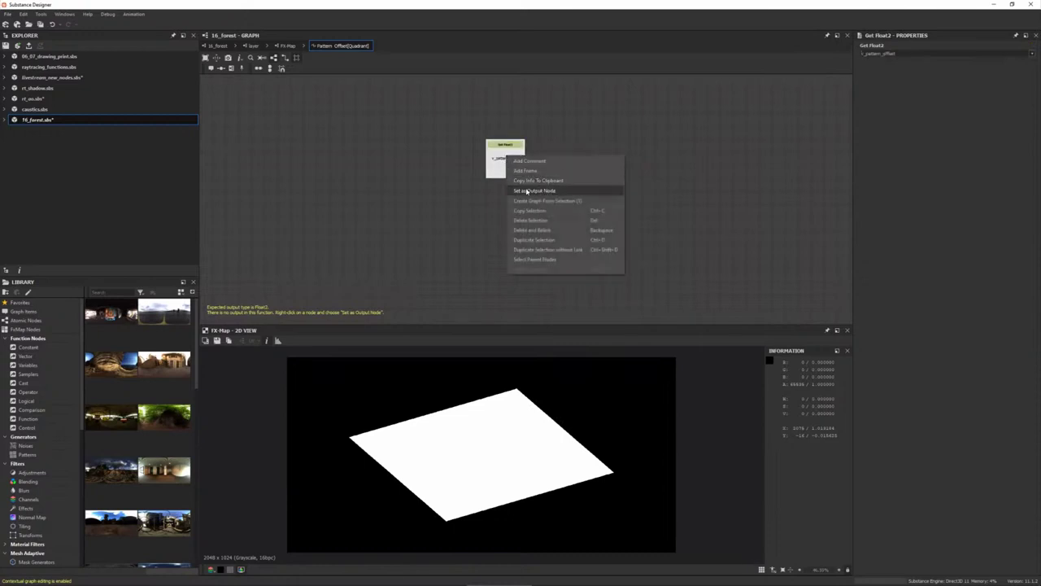
{"action": "left_click", "coordinate": [527, 189]}
{"action": "left_click", "coordinate": [287, 46]}
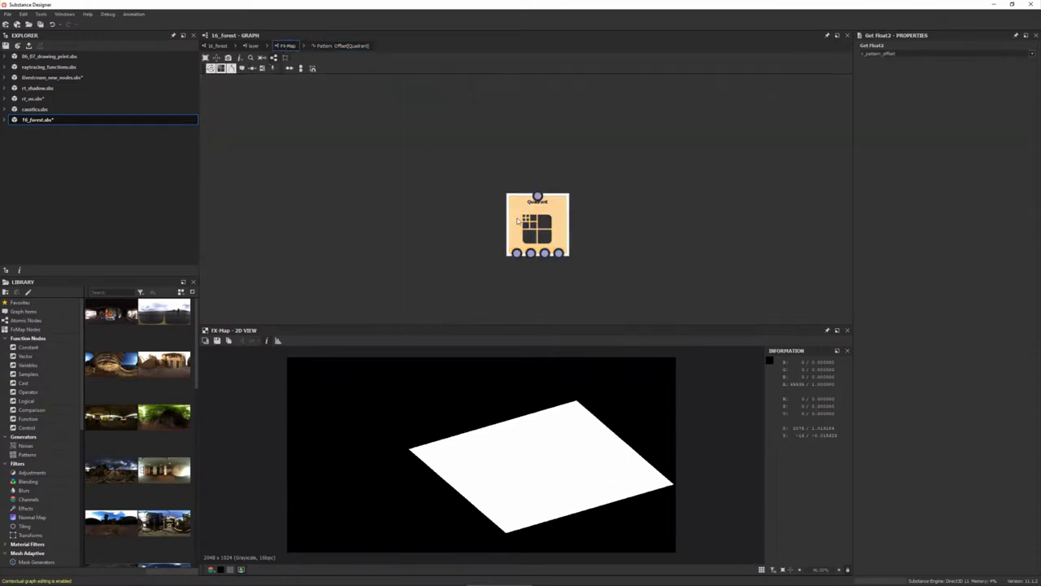
- Change the offset Float2 to 0.188, 0.09, keeping the Float at 1, and tidy the nodes
{"action": "left_click", "coordinate": [1018, 55]}
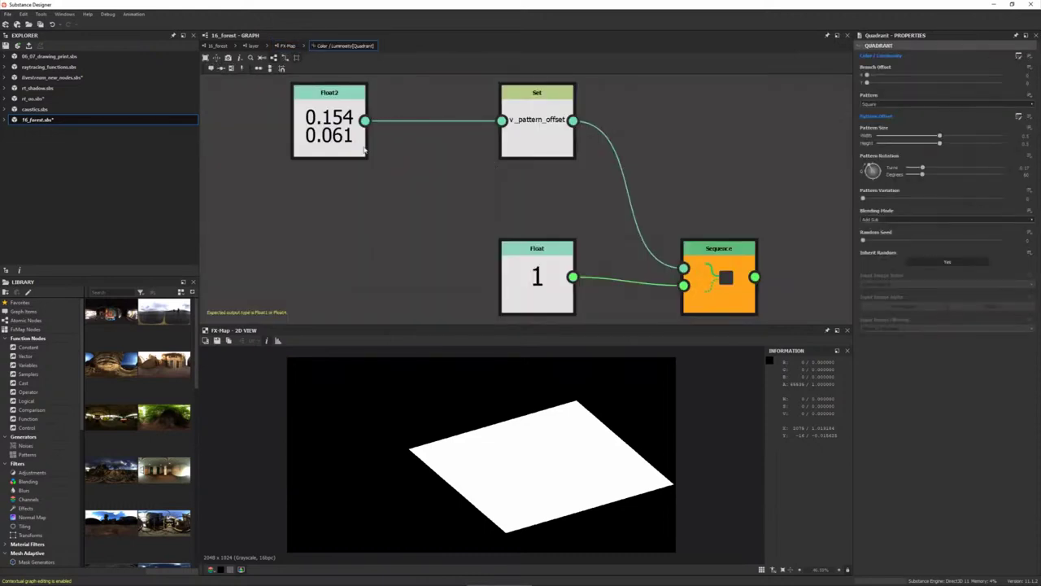
{"action": "left_click_drag", "start_coordinate": [957, 57], "coordinate": [941, 62]}
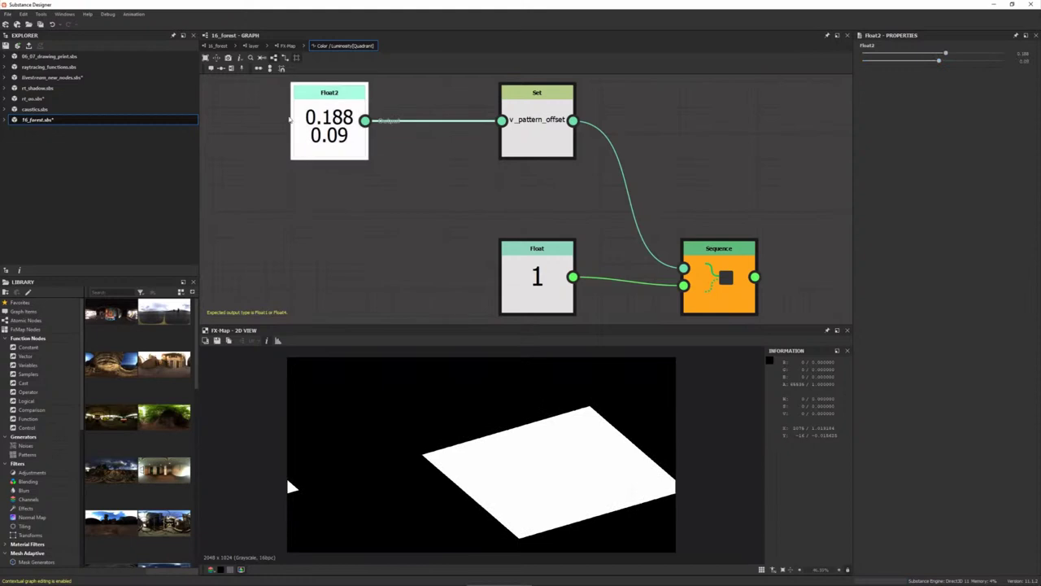
{"action": "left_click_drag", "start_coordinate": [330, 139], "coordinate": [294, 138]}
{"action": "left_click", "coordinate": [504, 279]}
{"action": "mouse_move", "coordinate": [994, 55]}
{"action": "left_mouse_down"}
{"action": "mouse_move", "coordinate": [924, 54]}
{"action": "mouse_move", "coordinate": [1006, 54]}
{"action": "left_mouse_up"}
{"action": "scroll", "coordinate": [718, 181], "scroll_direction": "down", "scroll_amount": 3}
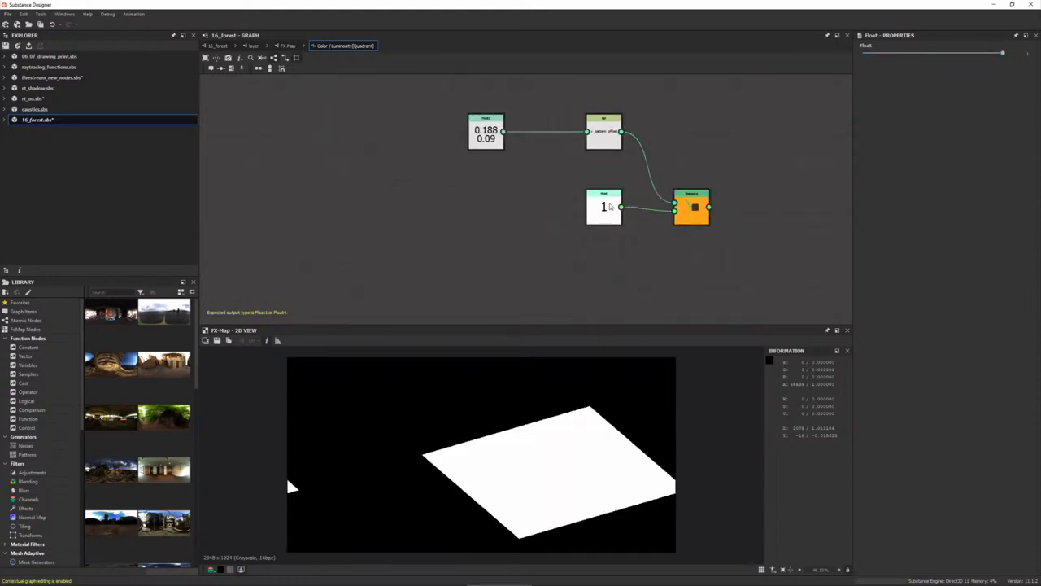
{"action": "left_click_drag", "start_coordinate": [610, 206], "coordinate": [610, 243]}
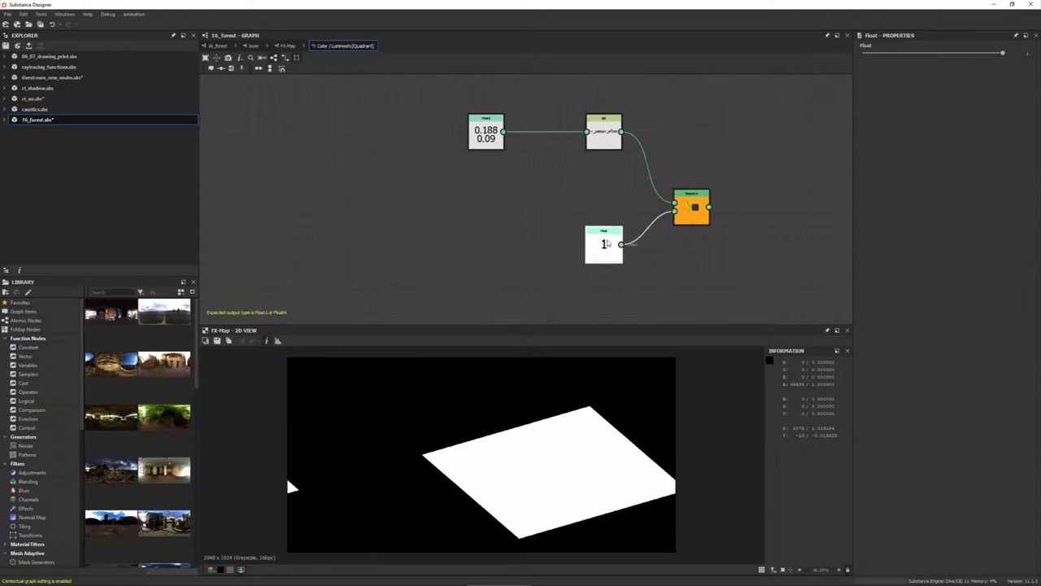
{"action": "left_click_drag", "start_coordinate": [679, 210], "coordinate": [680, 247]}
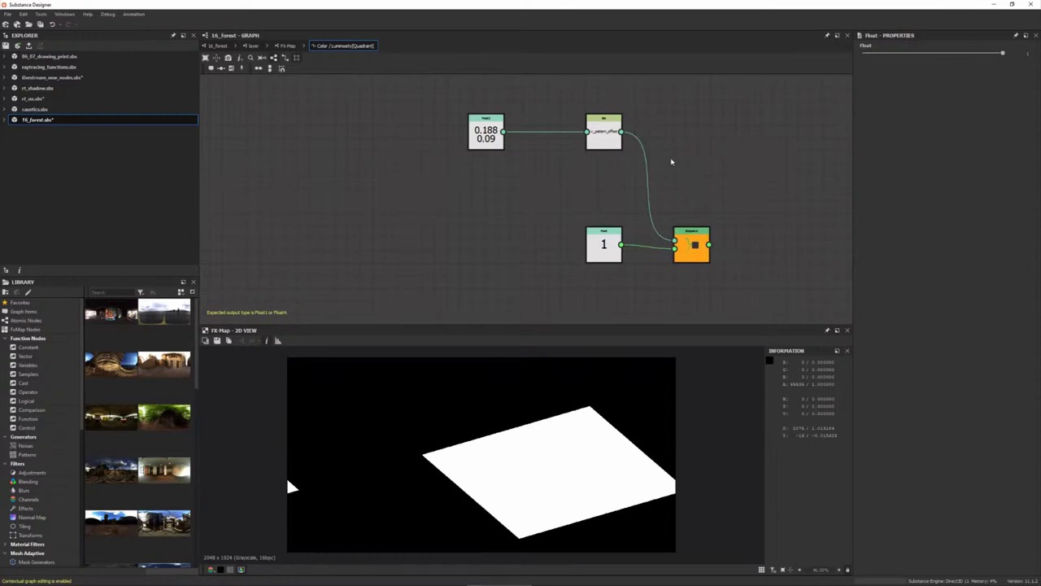
{"action": "middle_click_drag", "start_coordinate": [696, 175], "coordinate": [724, 225]}
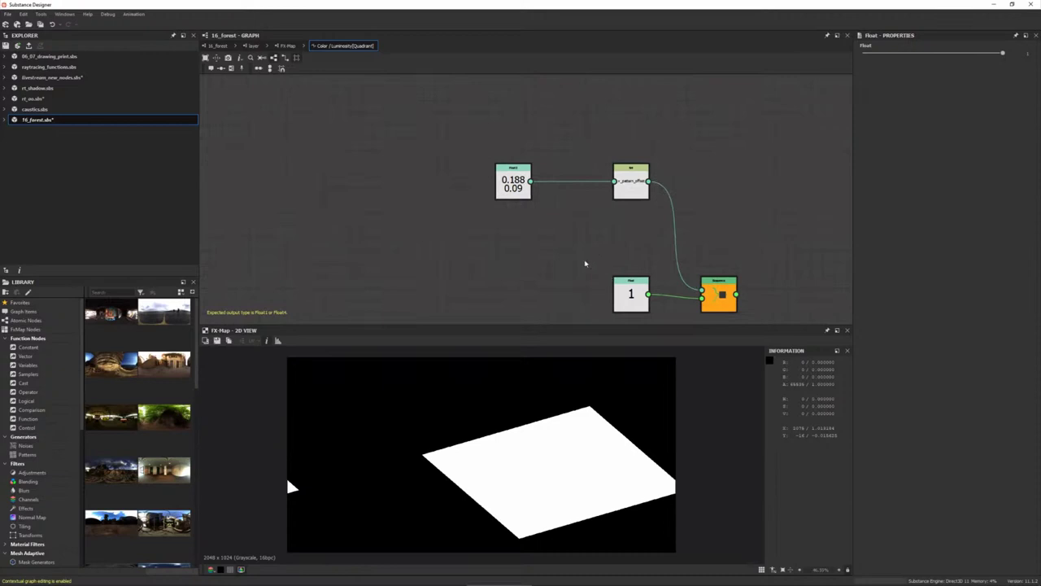
{"action": "left_click_drag", "start_coordinate": [631, 287], "coordinate": [468, 286]}
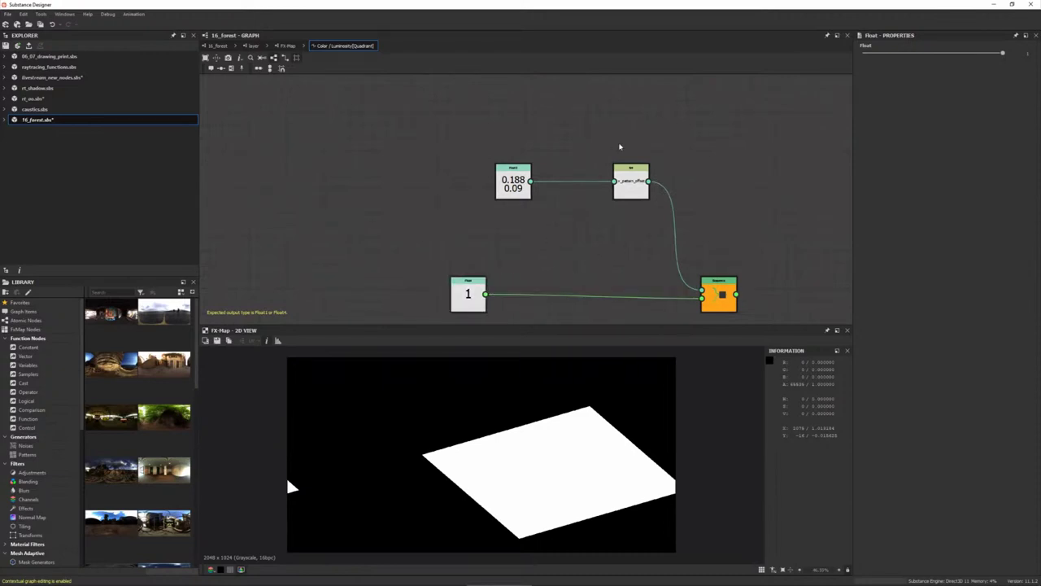
- Duplicate the Float2 and Set pair, name the copy v_pattern_size, and delete its Float2
{"action": "left_click_drag", "start_coordinate": [659, 203], "coordinate": [465, 163]}
{"action": "key", "text": "ctrl+c"}
{"action": "key", "text": "ctrl+v"}
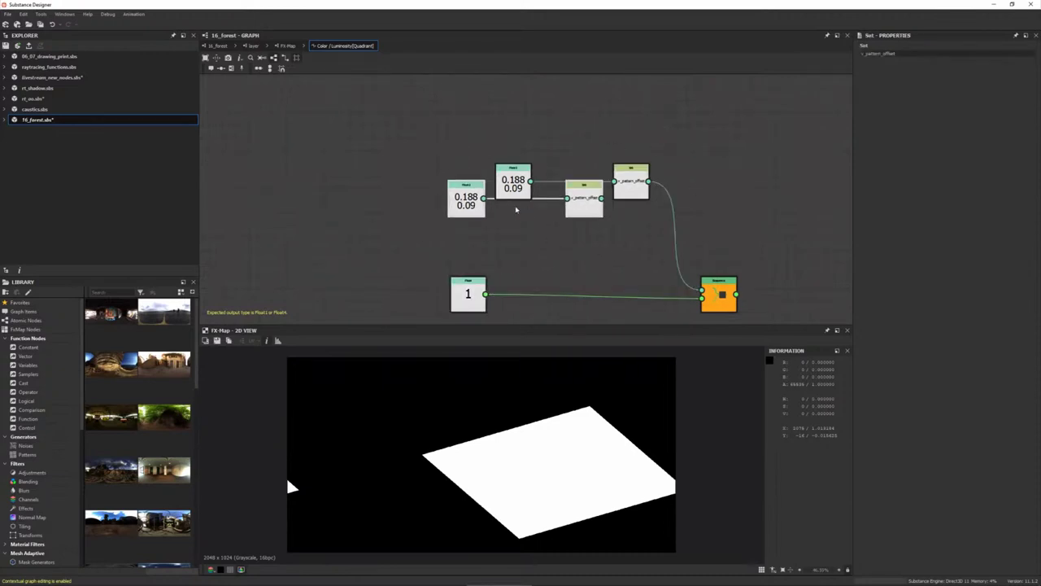
{"action": "left_click_drag", "start_coordinate": [516, 209], "coordinate": [500, 242]}
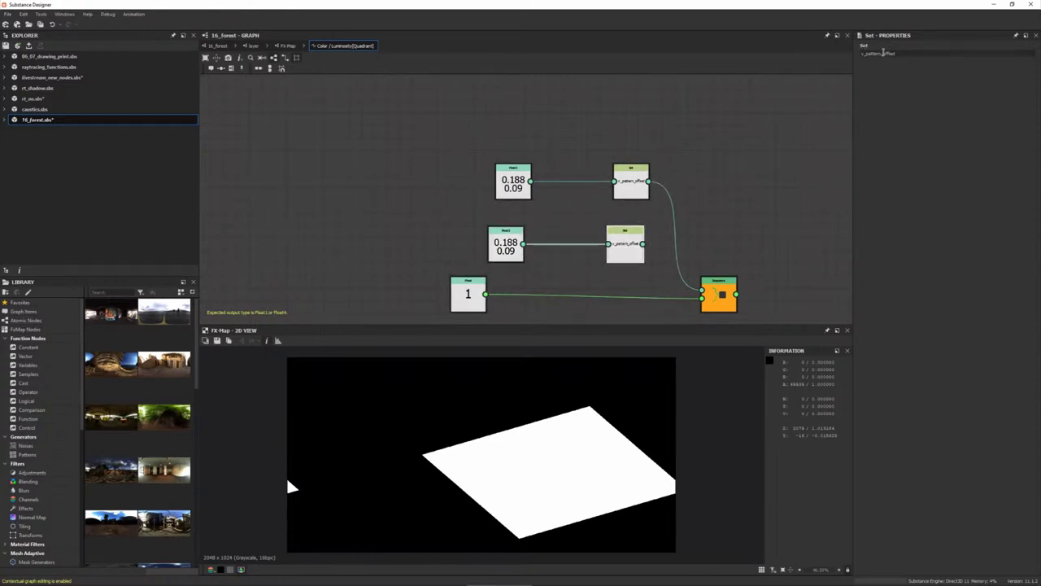
{"action": "type", "text": "s"}
{"action": "left_click", "coordinate": [519, 234]}
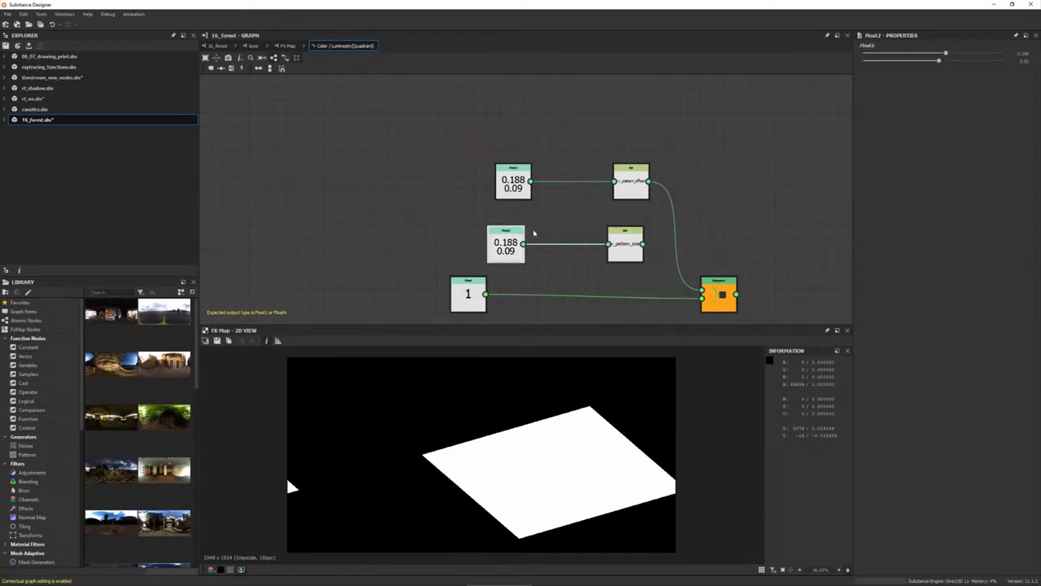
{"action": "key", "text": "Delete"}
- Feed the v_pattern_size Set from a new Float through a Swizzle Float2 node
{"action": "key", "text": "space"}
{"action": "left_click", "coordinate": [534, 244]}
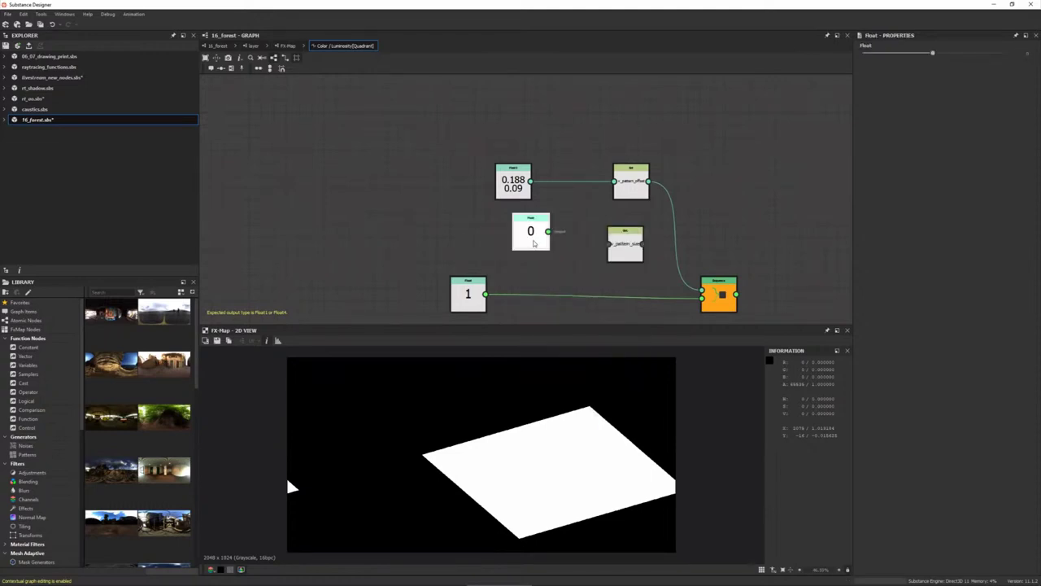
{"action": "mouse_move", "coordinate": [534, 244]}
{"action": "left_mouse_down"}
{"action": "mouse_move", "coordinate": [521, 256]}
{"action": "mouse_move", "coordinate": [563, 237]}
{"action": "left_mouse_up"}
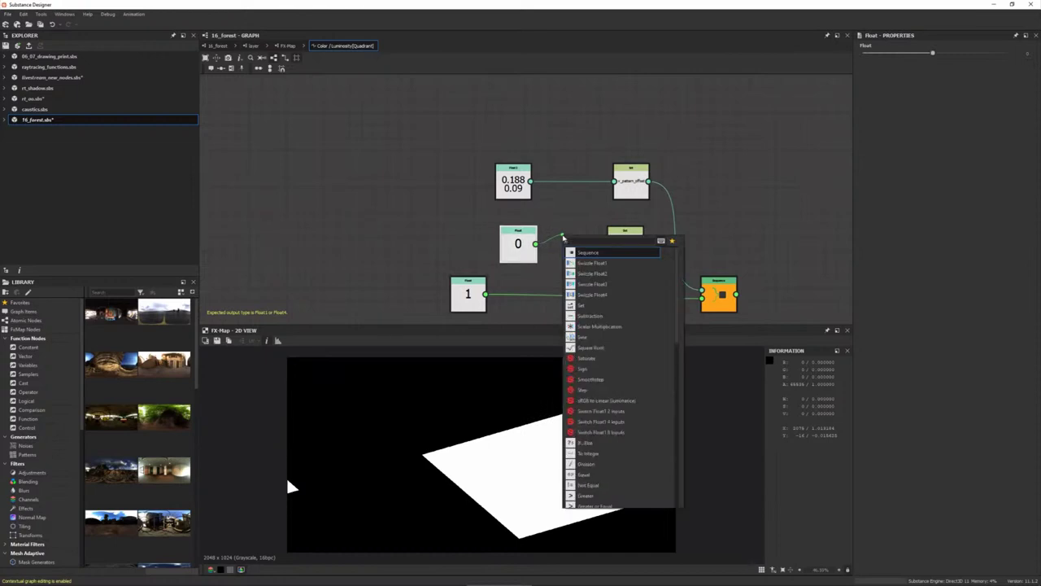
{"action": "type", "text": "sw"}
{"action": "key", "text": "Down"}
{"action": "key", "text": "Return"}
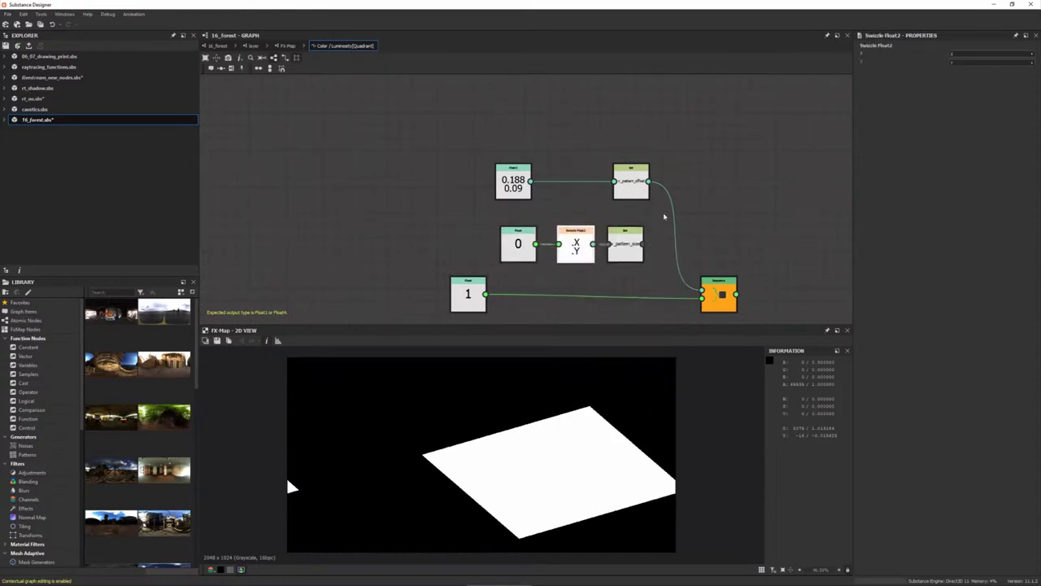
{"action": "scroll", "coordinate": [508, 239], "scroll_direction": "up", "scroll_amount": 3}
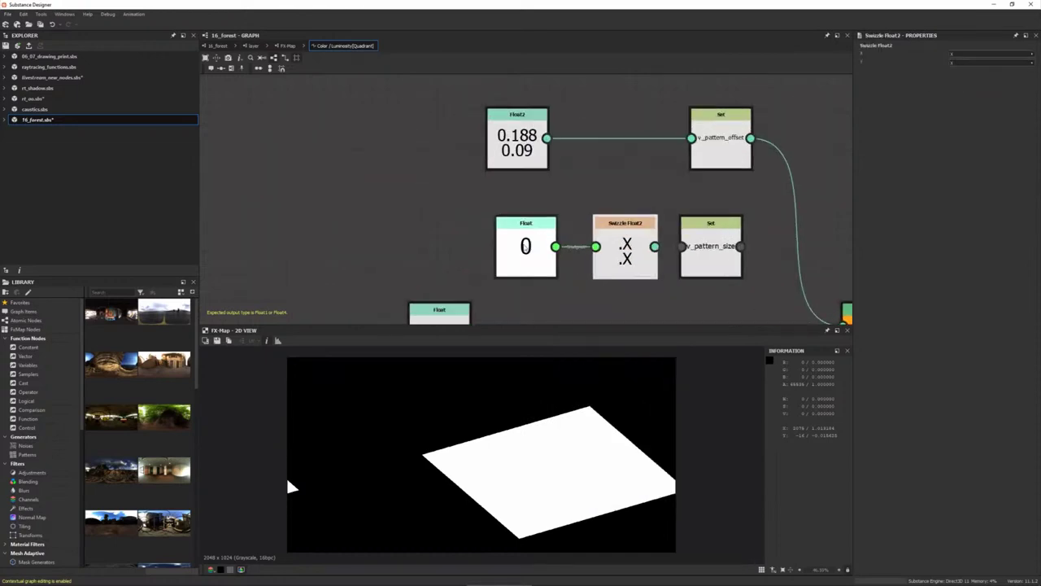
{"action": "left_click", "coordinate": [526, 247]}
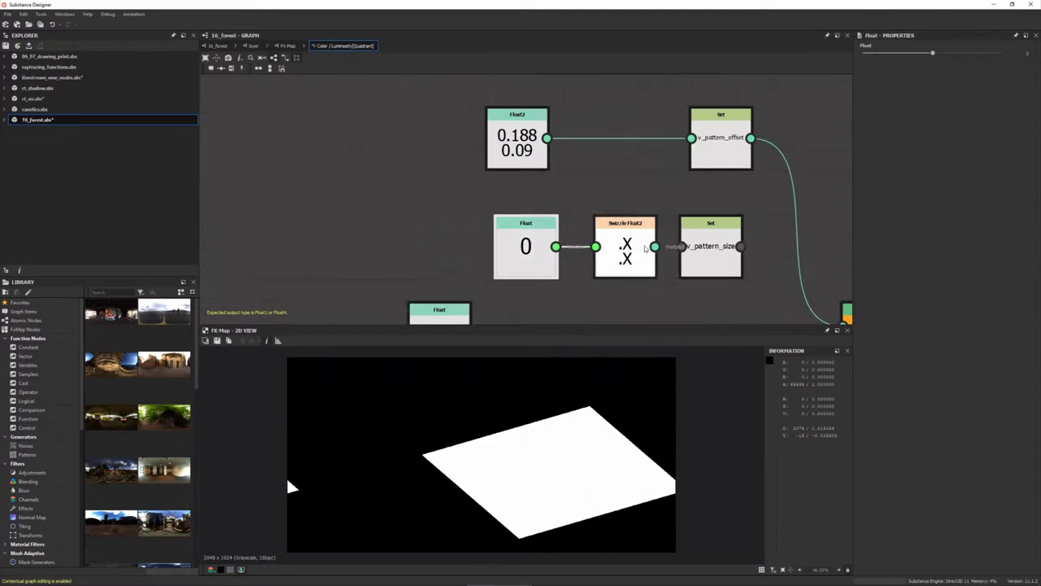
{"action": "middle_click_drag", "start_coordinate": [645, 249], "coordinate": [505, 183]}
- Chain v_pattern_size through a second Sequence and set its Float to 0.188
{"action": "key", "text": "space"}
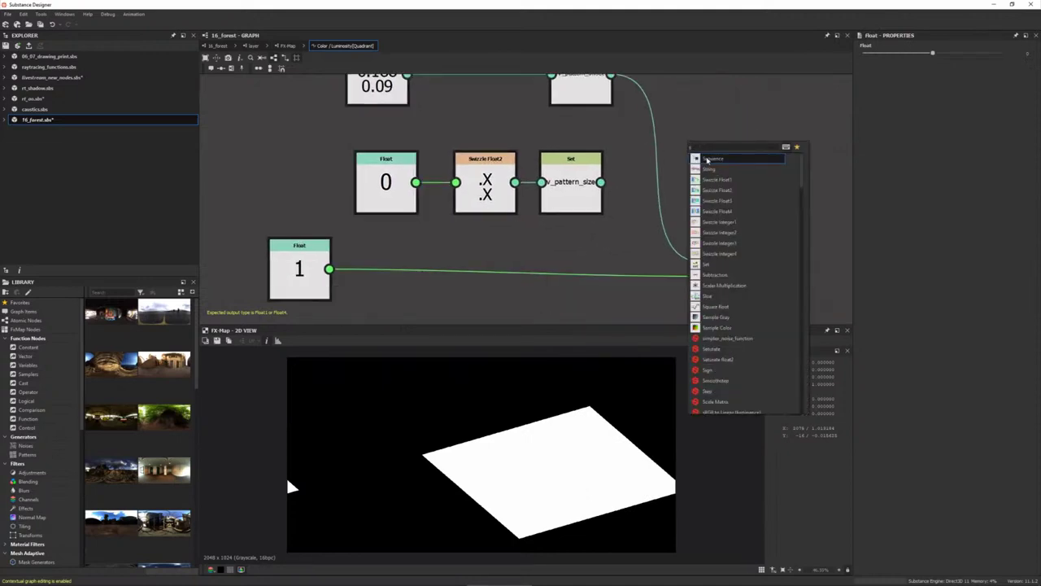
{"action": "left_click", "coordinate": [708, 159]}
{"action": "left_click_drag", "start_coordinate": [610, 75], "coordinate": [660, 132]}
{"action": "mouse_move", "coordinate": [600, 181]}
{"action": "left_mouse_down"}
{"action": "mouse_move", "coordinate": [660, 147]}
{"action": "mouse_move", "coordinate": [735, 193]}
{"action": "left_mouse_up"}
{"action": "left_click_drag", "start_coordinate": [607, 92], "coordinate": [760, 92]}
{"action": "left_click_drag", "start_coordinate": [737, 179], "coordinate": [737, 188]}
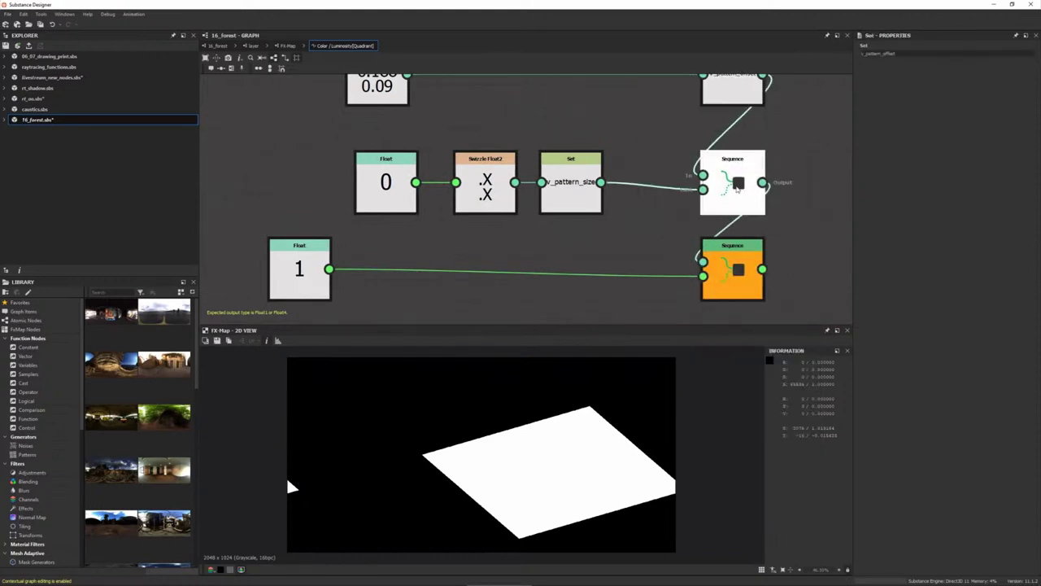
{"action": "left_click", "coordinate": [386, 183]}
{"action": "left_click_drag", "start_coordinate": [866, 54], "coordinate": [947, 54]}
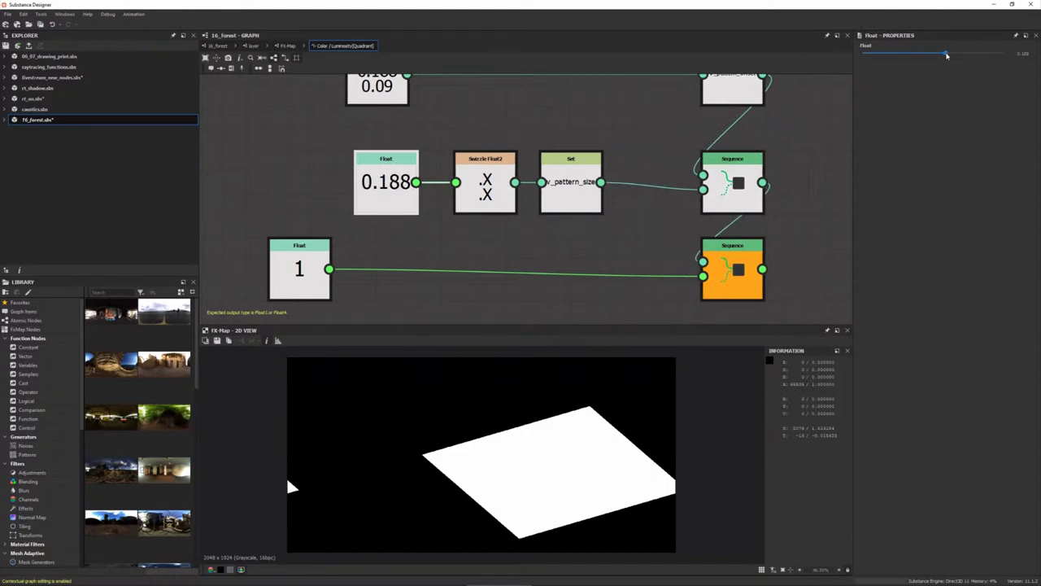
{"action": "left_click", "coordinate": [547, 172]}
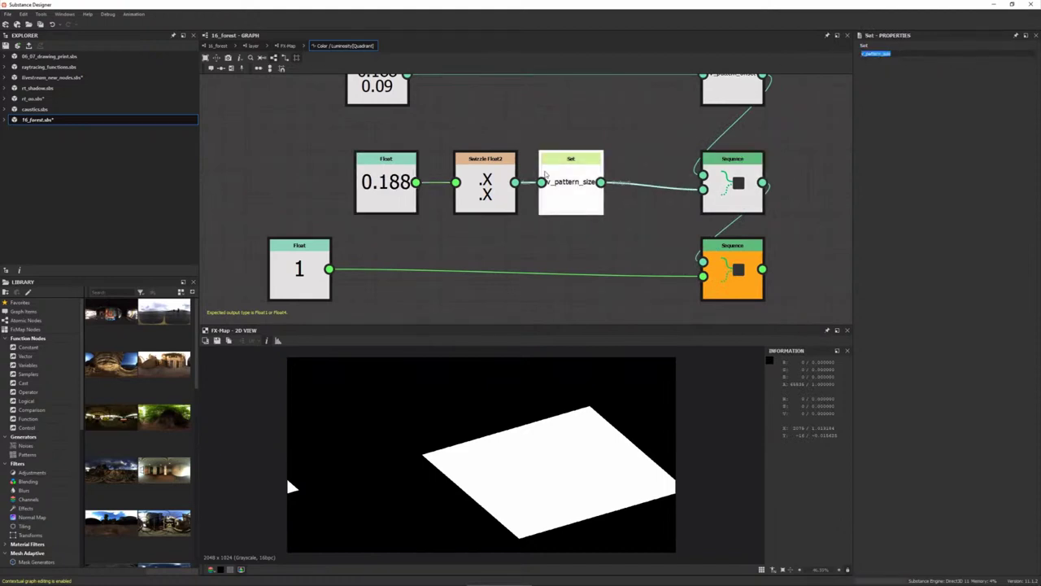
{"action": "left_click", "coordinate": [287, 46]}
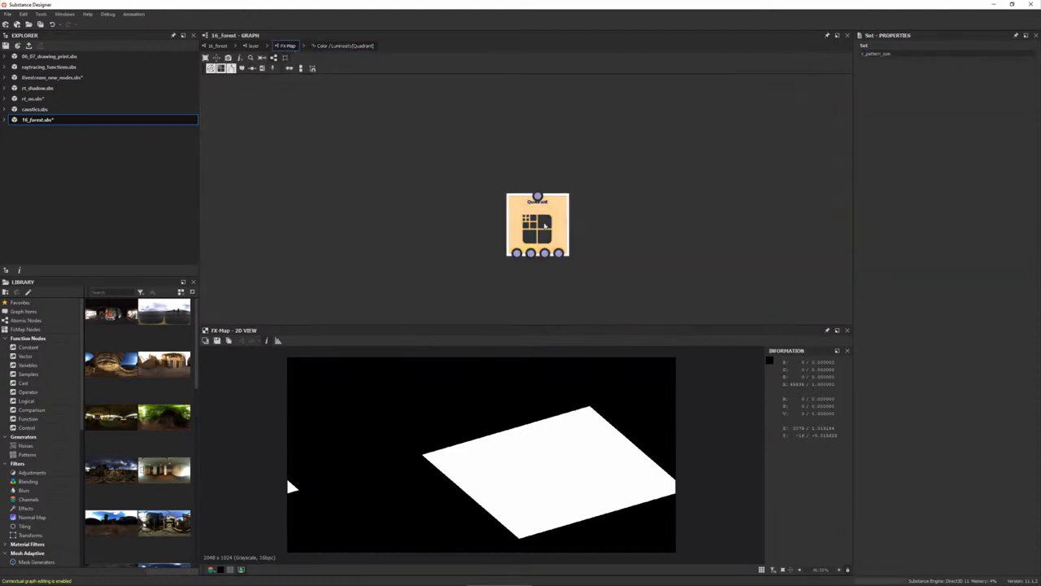
- Reset Pattern Rotation to 0 and make Pattern Size output a Get Float2 reading v_pattern_size
{"action": "left_click", "coordinate": [545, 225]}
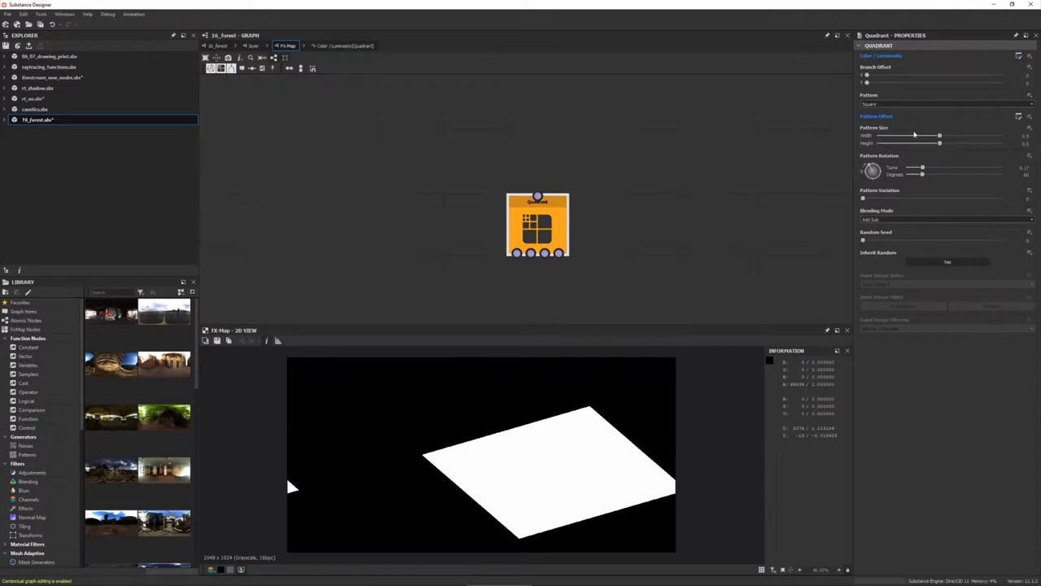
{"action": "left_click", "coordinate": [1030, 128]}
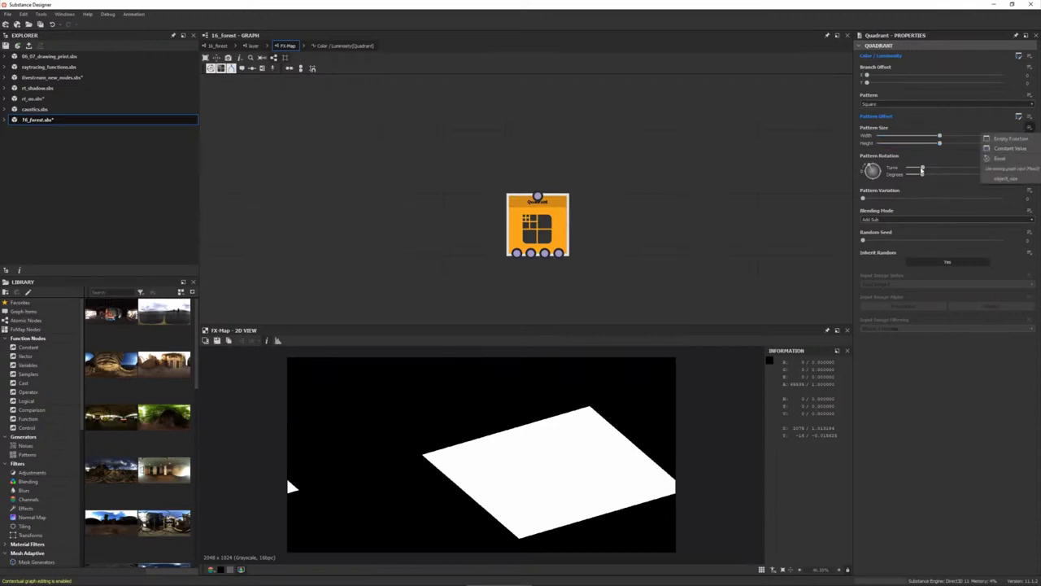
{"action": "left_click_drag", "start_coordinate": [921, 169], "coordinate": [889, 169]}
{"action": "left_click", "coordinate": [1030, 128]}
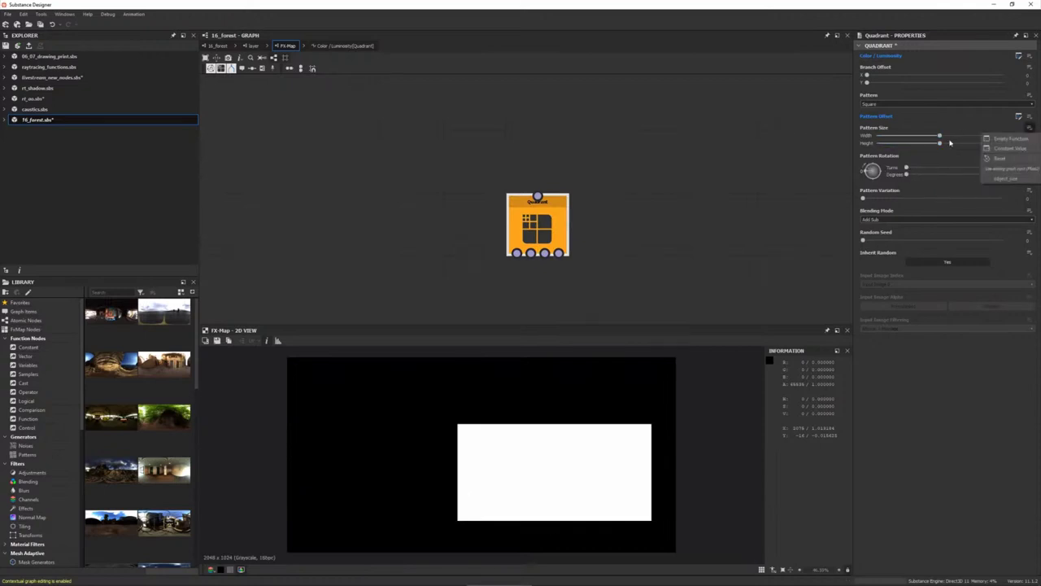
{"action": "left_click", "coordinate": [1005, 137]}
{"action": "key", "text": "space"}
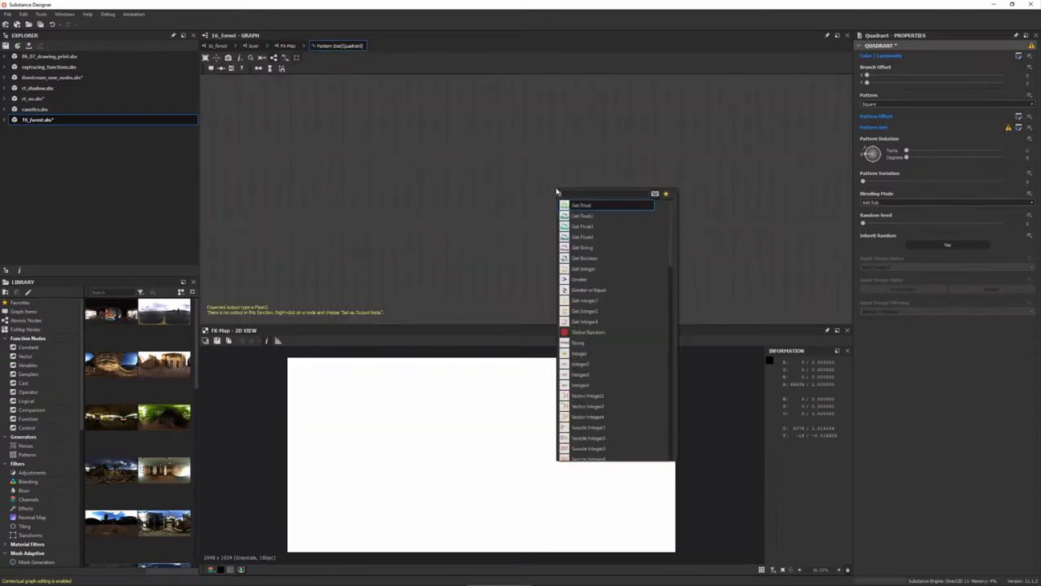
{"action": "type", "text": "get"}
{"action": "key", "text": "Return"}
{"action": "left_click", "coordinate": [888, 57]}
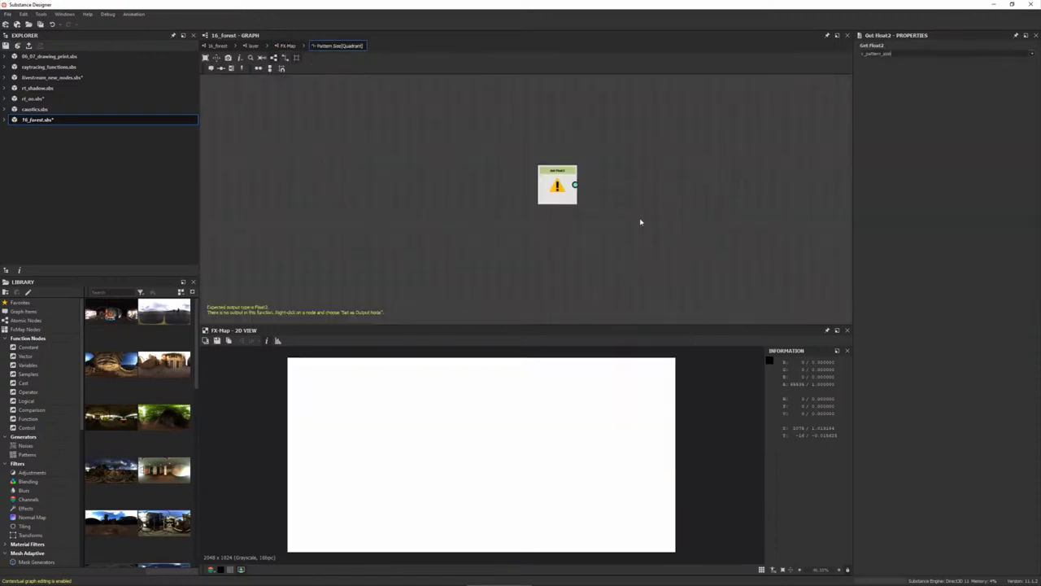
{"action": "right_click", "coordinate": [553, 183]}
{"action": "left_click", "coordinate": [579, 199]}
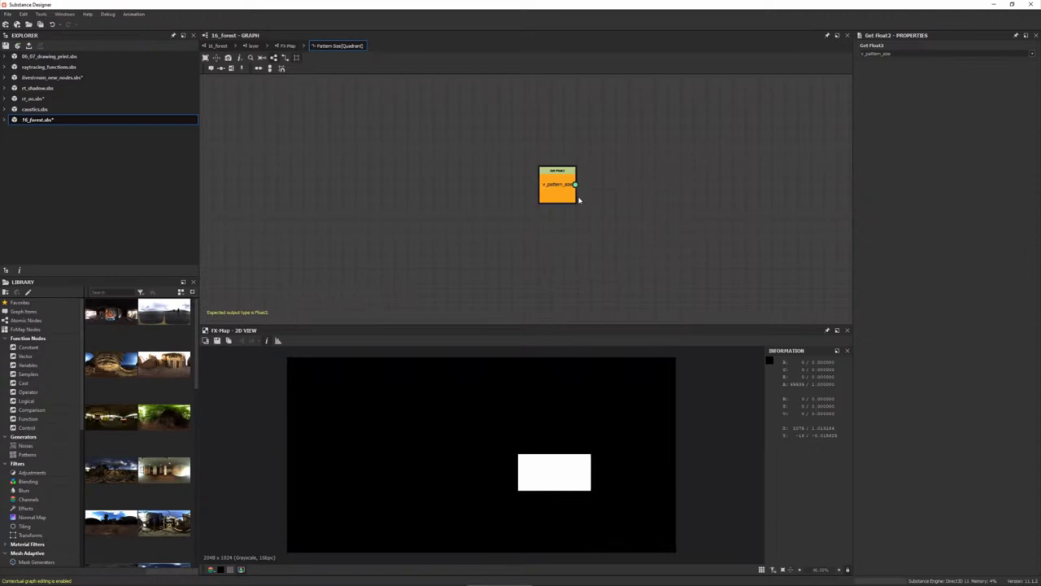
- Reopen the Quadrant's luminosity function and select the pattern size Float
{"action": "left_click", "coordinate": [287, 45]}
{"action": "left_click", "coordinate": [537, 228]}
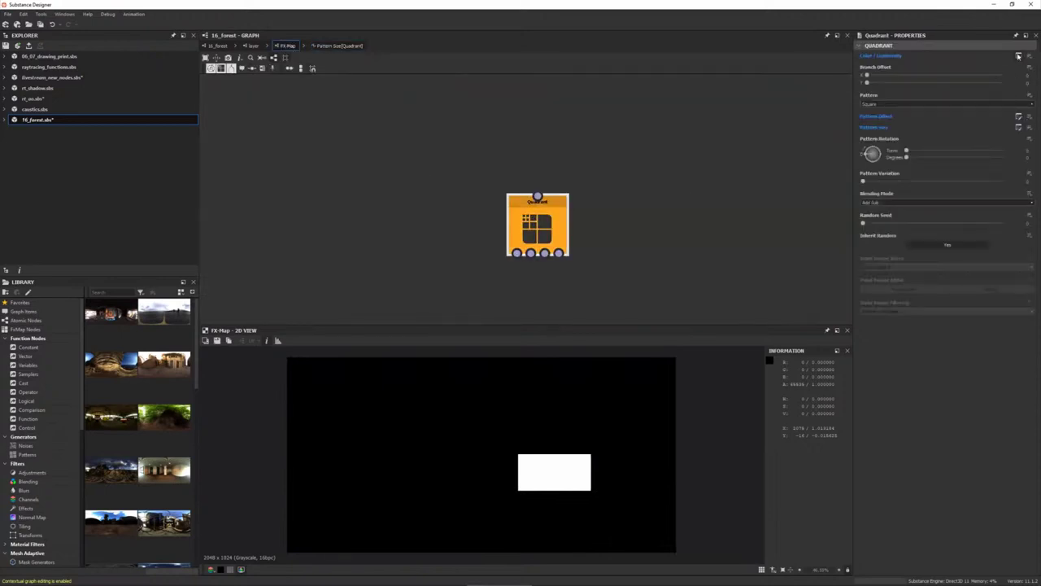
{"action": "left_click", "coordinate": [1018, 56]}
{"action": "left_click", "coordinate": [388, 210]}
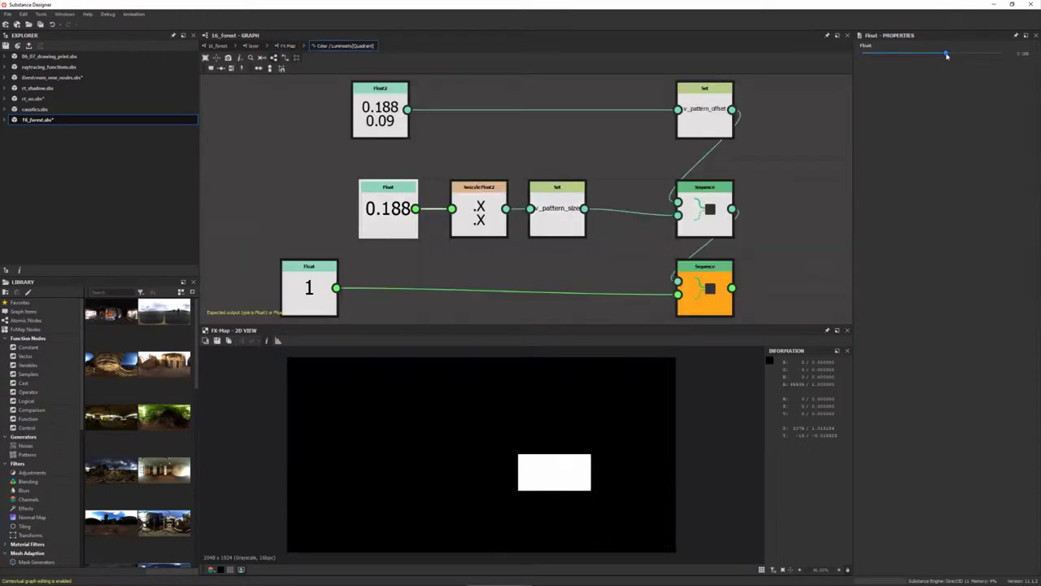
- Lower the pattern size Float to 0.09 and rearrange the luminosity function's nodes
{"action": "left_click_drag", "start_coordinate": [946, 55], "coordinate": [947, 53]}
{"action": "scroll", "coordinate": [514, 231], "scroll_direction": "down", "scroll_amount": 1}
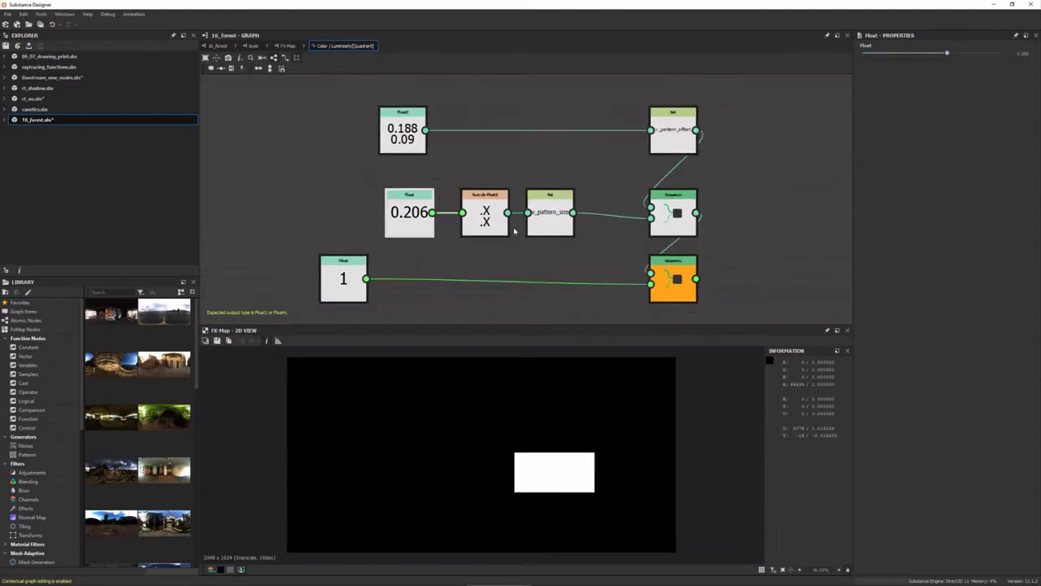
{"action": "scroll", "coordinate": [514, 232], "scroll_direction": "down", "scroll_amount": 1}
{"action": "mouse_move", "coordinate": [646, 140]}
{"action": "left_mouse_down"}
{"action": "mouse_move", "coordinate": [532, 140]}
{"action": "mouse_move", "coordinate": [550, 140]}
{"action": "left_mouse_up"}
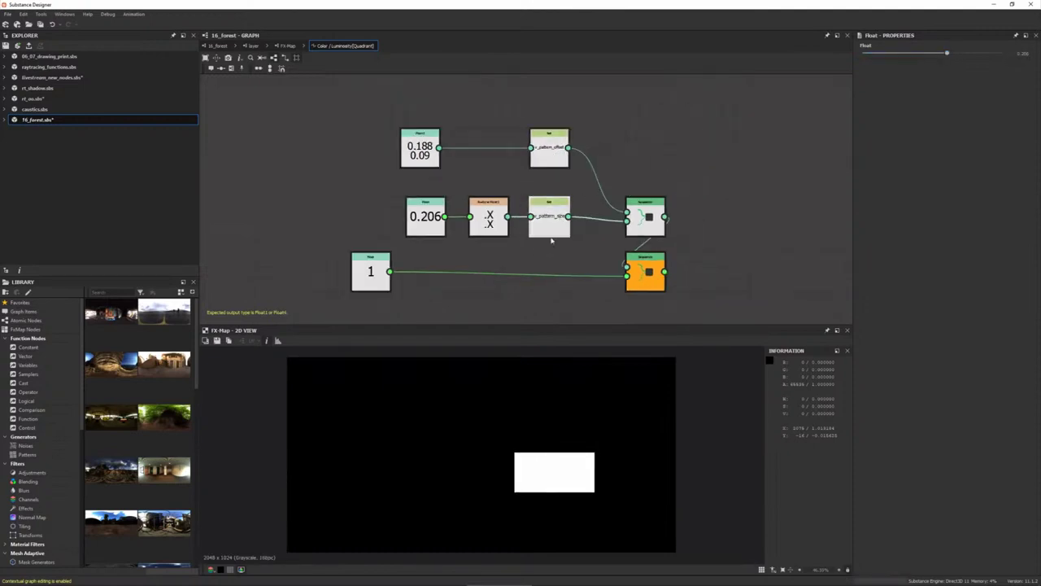
{"action": "middle_click_drag", "start_coordinate": [551, 240], "coordinate": [593, 197]}
{"action": "left_click_drag", "start_coordinate": [412, 232], "coordinate": [467, 287]}
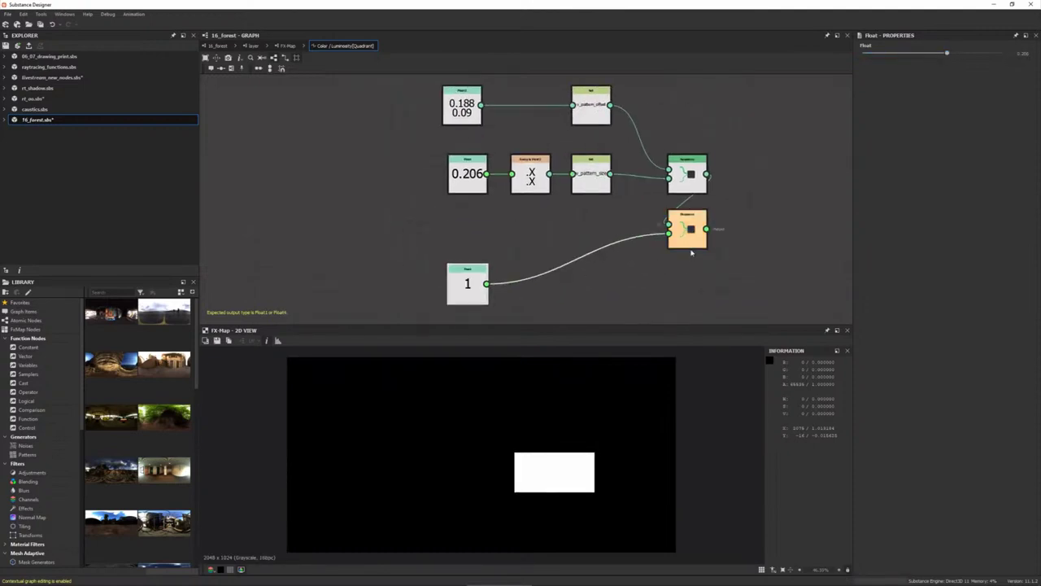
{"action": "left_click_drag", "start_coordinate": [692, 253], "coordinate": [691, 308]}
{"action": "left_click_drag", "start_coordinate": [468, 162], "coordinate": [317, 166]}
{"action": "left_click_drag", "start_coordinate": [947, 53], "coordinate": [941, 53]}
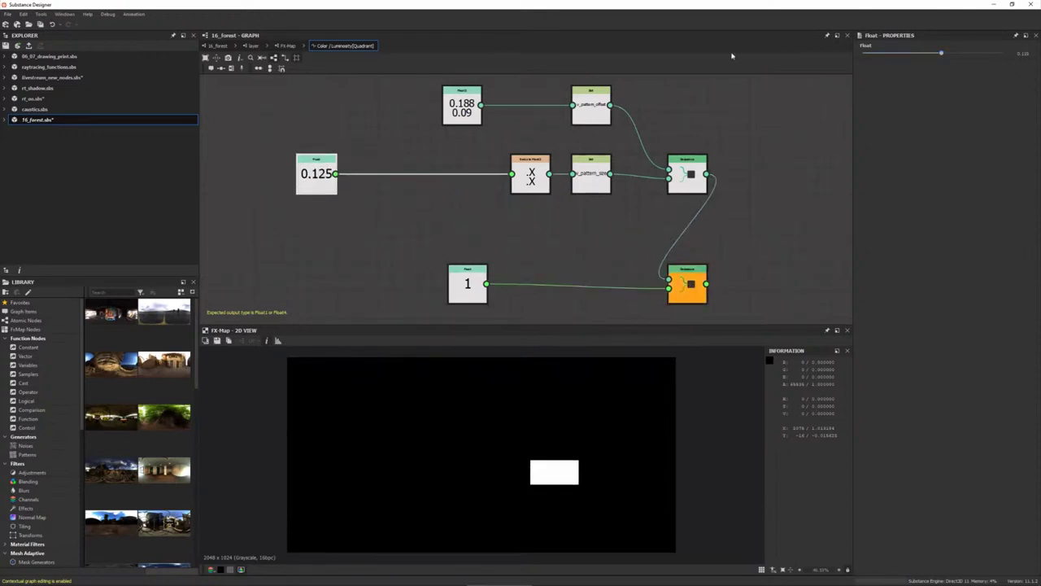
{"action": "left_click_drag", "start_coordinate": [462, 104], "coordinate": [468, 104]}
{"action": "left_click_drag", "start_coordinate": [942, 53], "coordinate": [937, 57]}
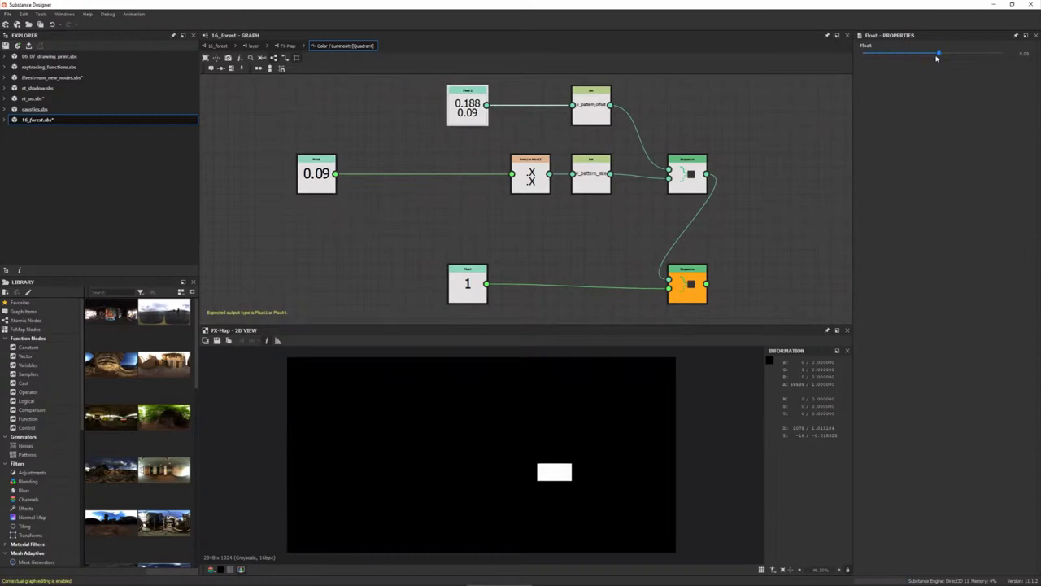
{"action": "middle_click_drag", "start_coordinate": [406, 190], "coordinate": [453, 223]}
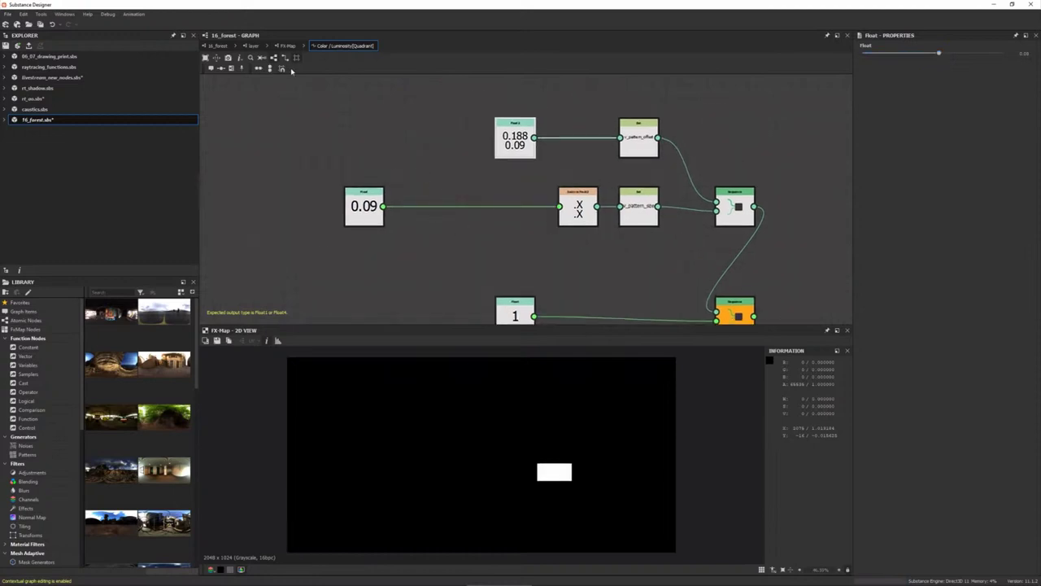
- Check the parent layer graph and select its FX-Map node
{"action": "left_click", "coordinate": [253, 47]}
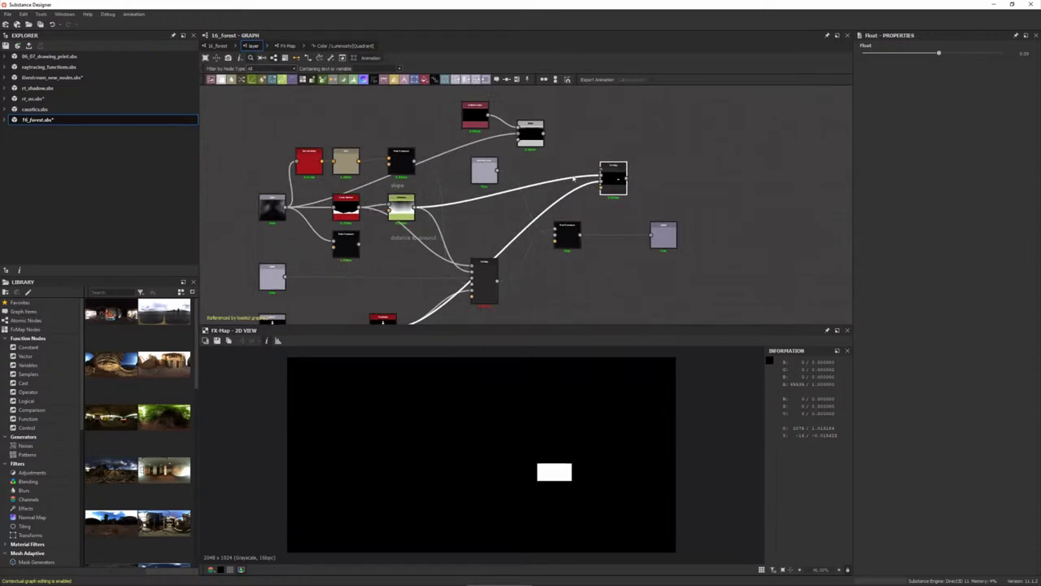
{"action": "scroll", "coordinate": [557, 460], "scroll_direction": "down", "scroll_amount": 2}
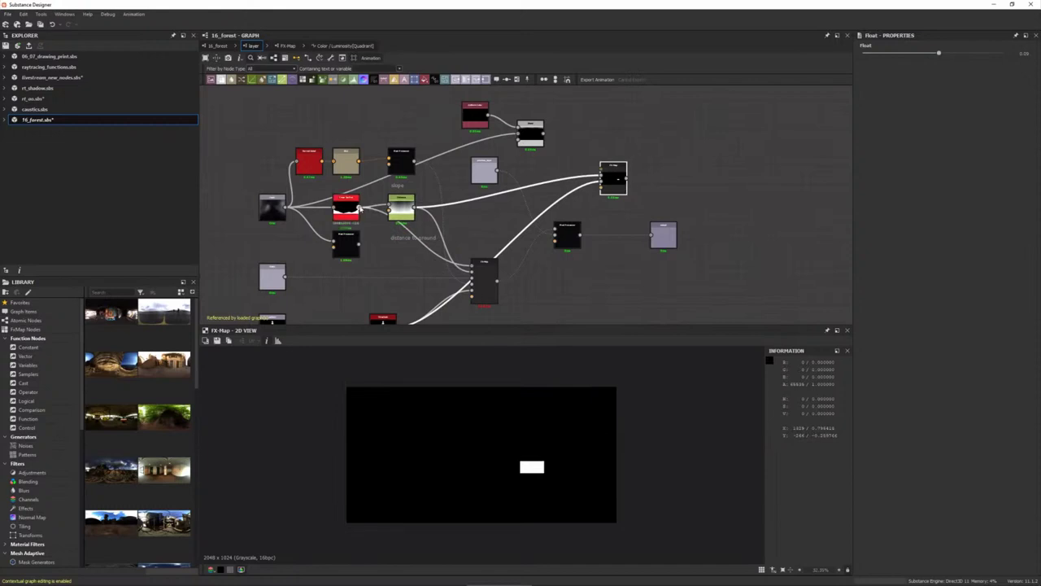
{"action": "left_click", "coordinate": [610, 179]}
- Add a Get Float2 node reading $pos to the luminosity function
{"action": "left_click", "coordinate": [349, 46]}
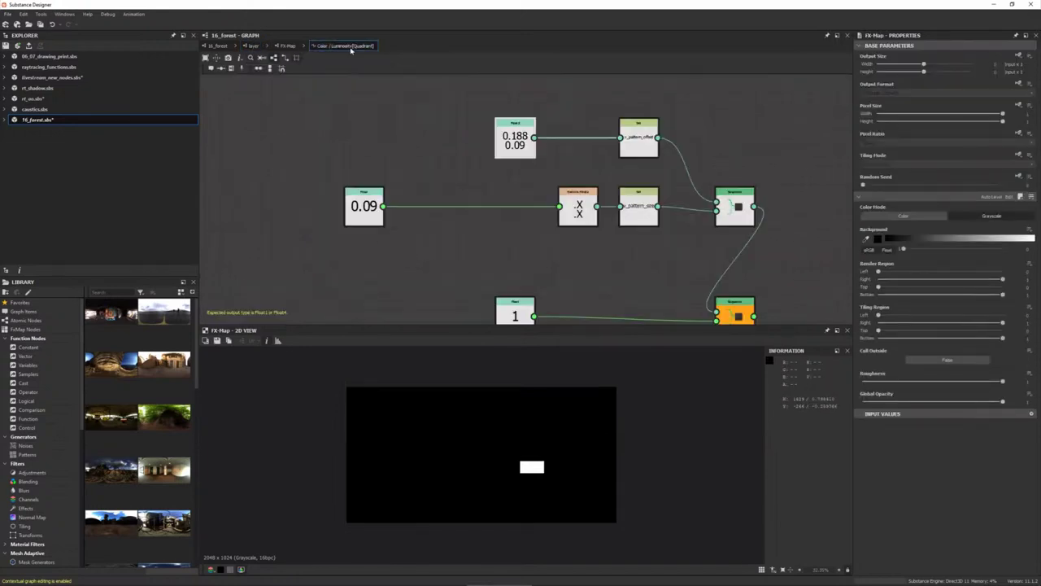
{"action": "middle_click_drag", "start_coordinate": [209, 172], "coordinate": [410, 172]}
{"action": "key", "text": "space"}
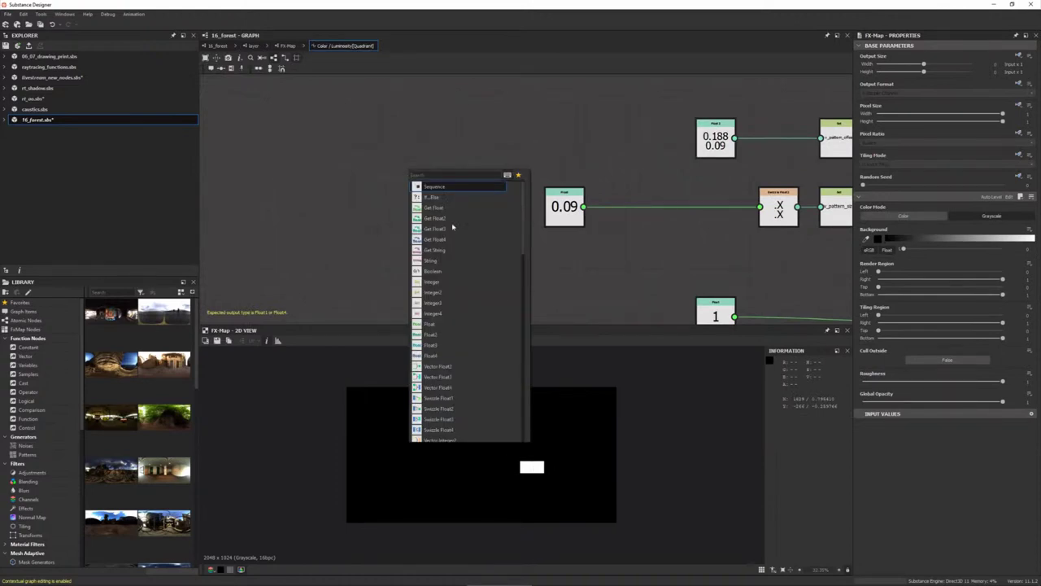
{"action": "type", "text": "get"}
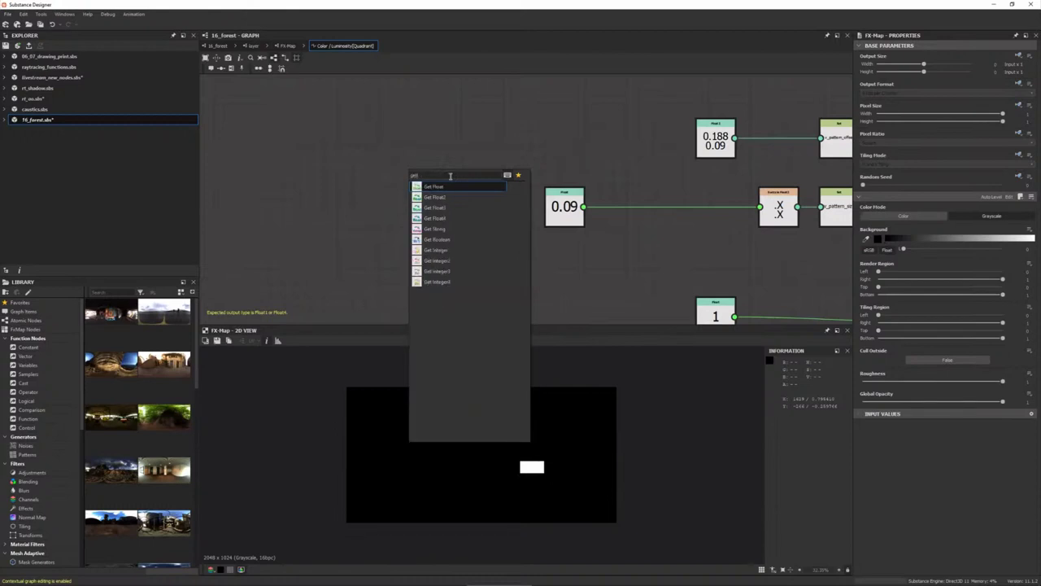
{"action": "left_click", "coordinate": [448, 200]}
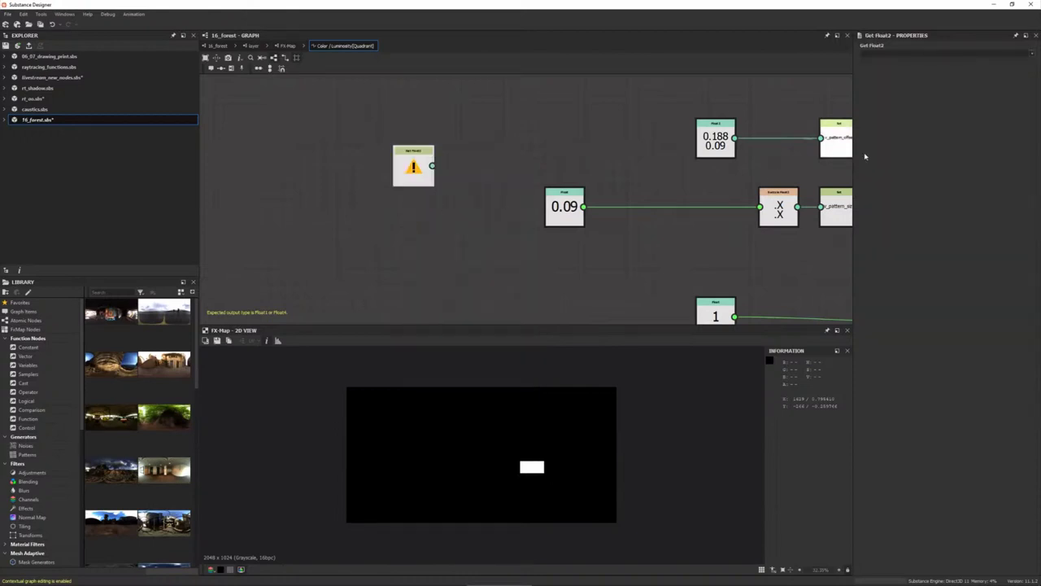
{"action": "left_click", "coordinate": [1032, 56]}
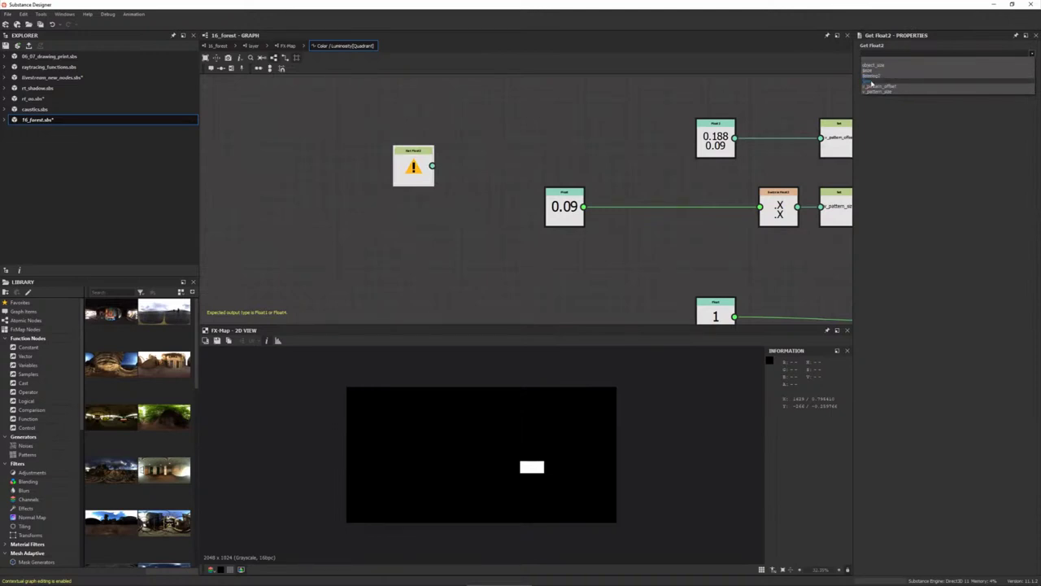
{"action": "left_click", "coordinate": [869, 71]}
{"action": "left_click_drag", "start_coordinate": [411, 164], "coordinate": [375, 227]}
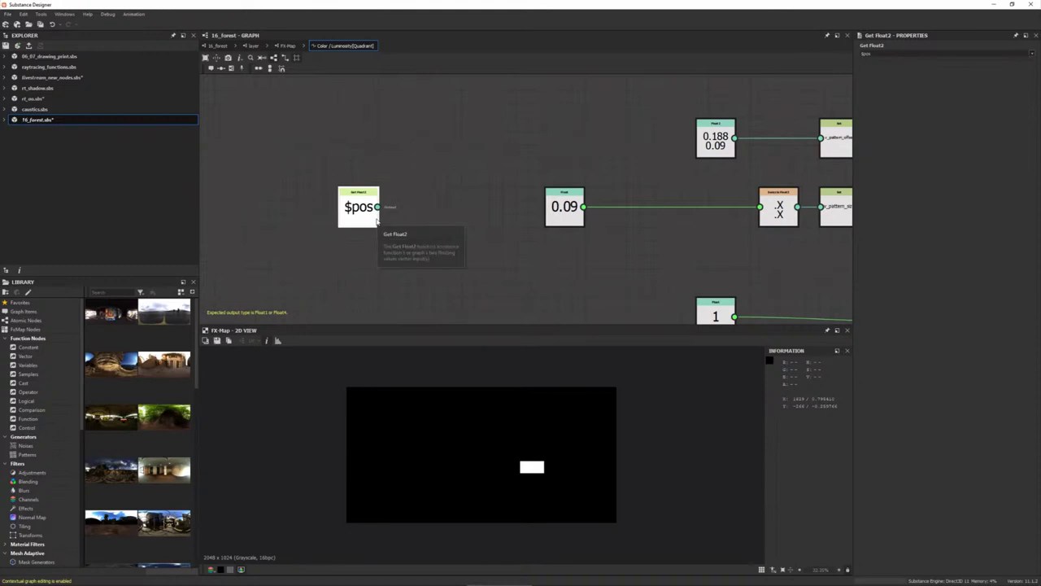
{"action": "middle_click_drag", "start_coordinate": [540, 227], "coordinate": [521, 223]}
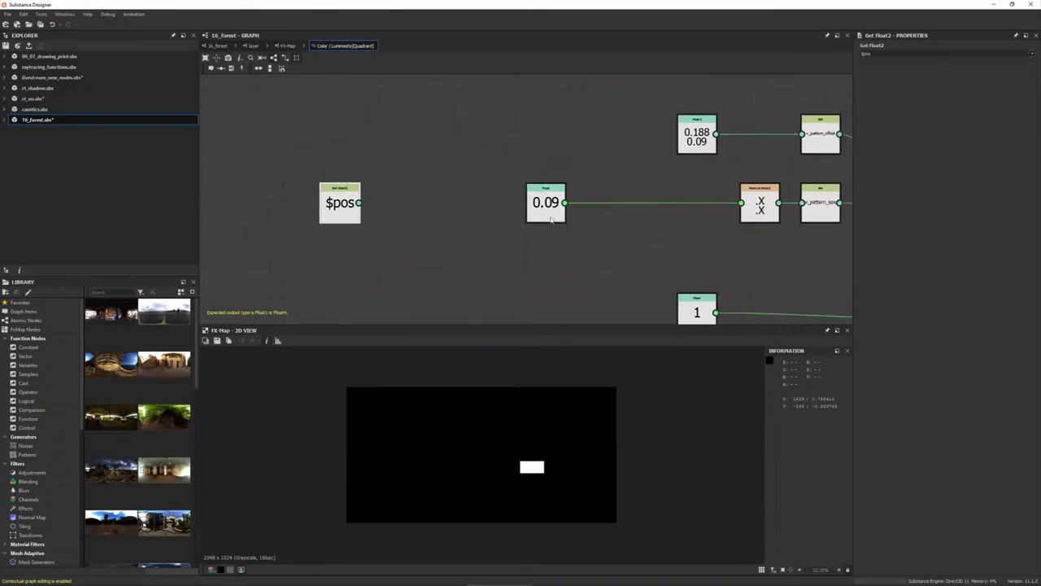
{"action": "middle_click_drag", "start_coordinate": [516, 221], "coordinate": [408, 188]}
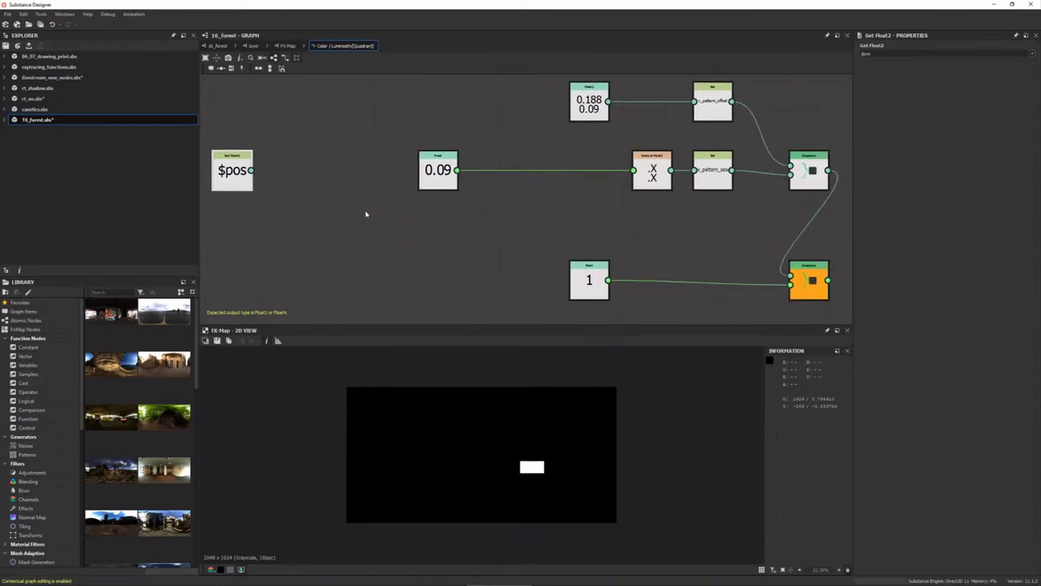
- Add a Sample Gray node and connect $pos into its input
{"action": "key", "text": "space"}
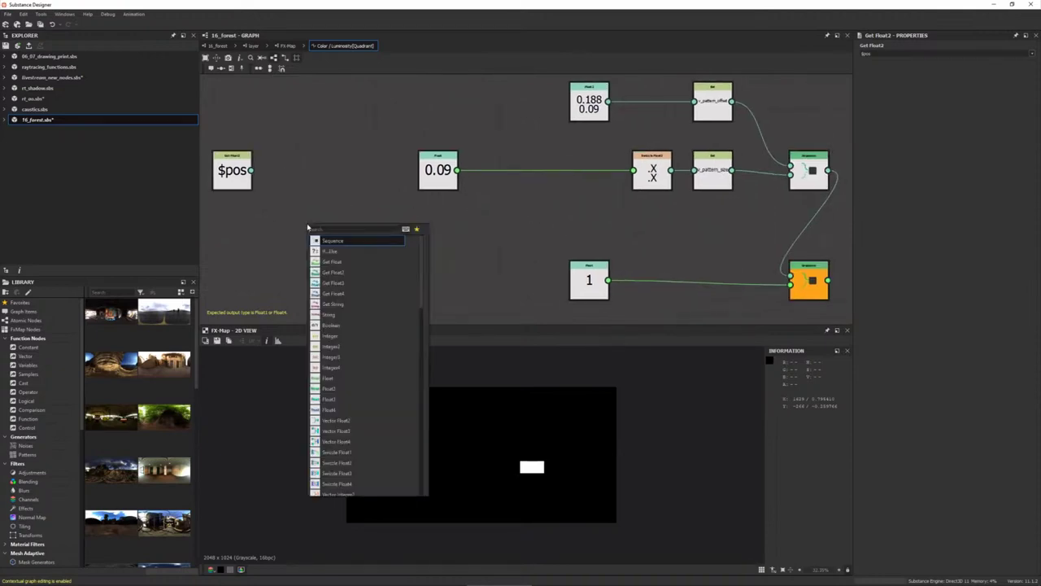
{"action": "type", "text": "sa"}
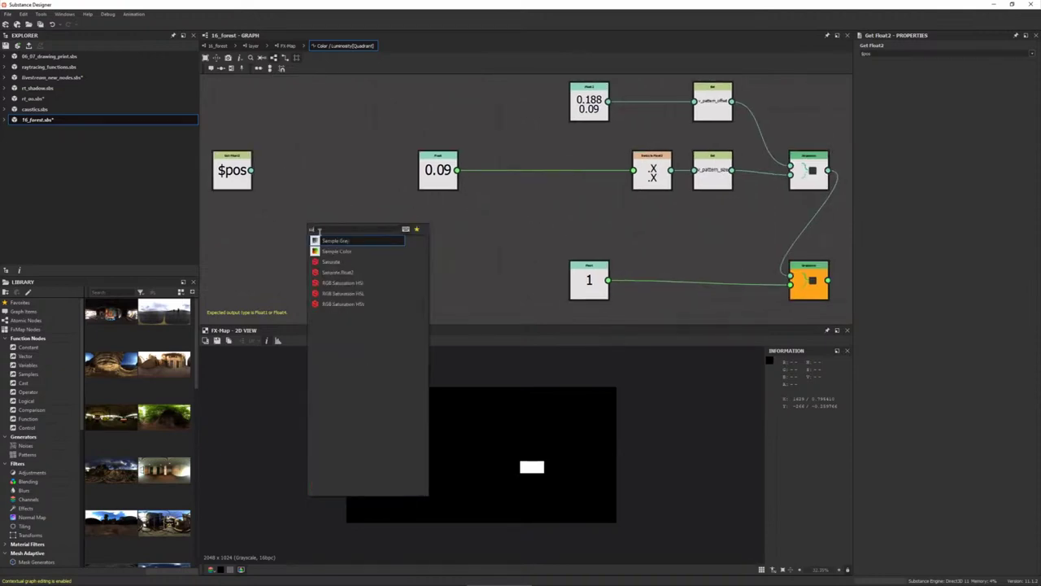
{"action": "left_click", "coordinate": [344, 242]}
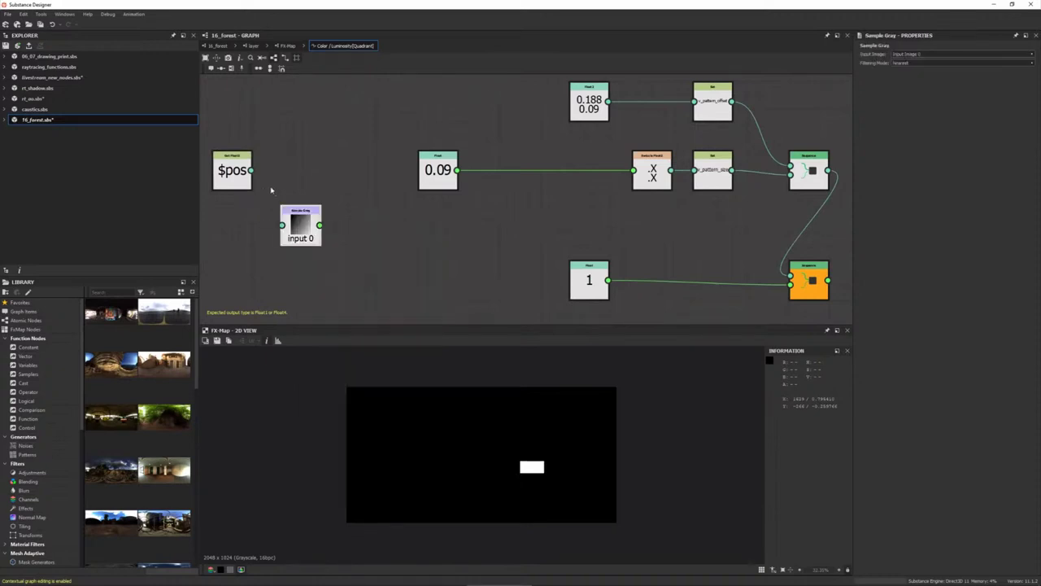
{"action": "left_click_drag", "start_coordinate": [252, 170], "coordinate": [282, 226]}
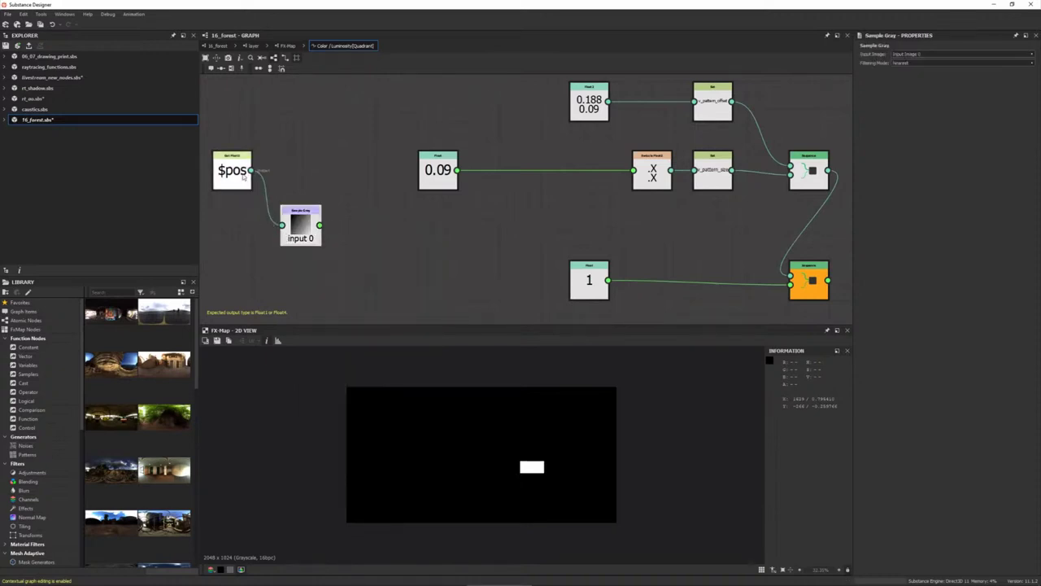
{"action": "left_click_drag", "start_coordinate": [244, 178], "coordinate": [244, 234]}
{"action": "left_click", "coordinate": [309, 234]}
{"action": "left_click_drag", "start_coordinate": [320, 225], "coordinate": [339, 243]}
{"action": "left_click", "coordinate": [523, 432]}
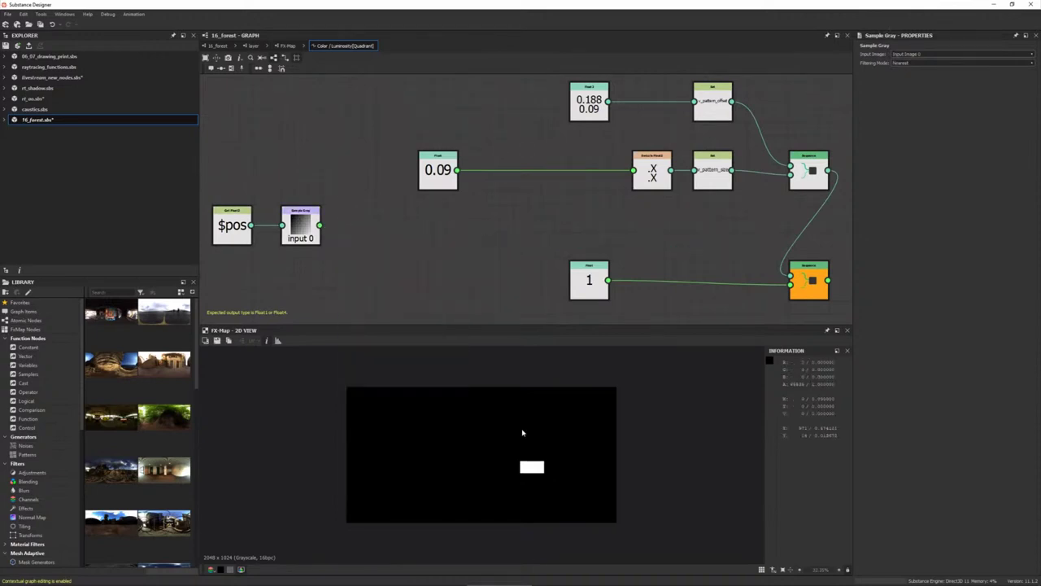
- Set the pattern size Float node's value to 0.1
{"action": "left_click", "coordinate": [437, 170]}
{"action": "double_click", "coordinate": [1022, 53]}
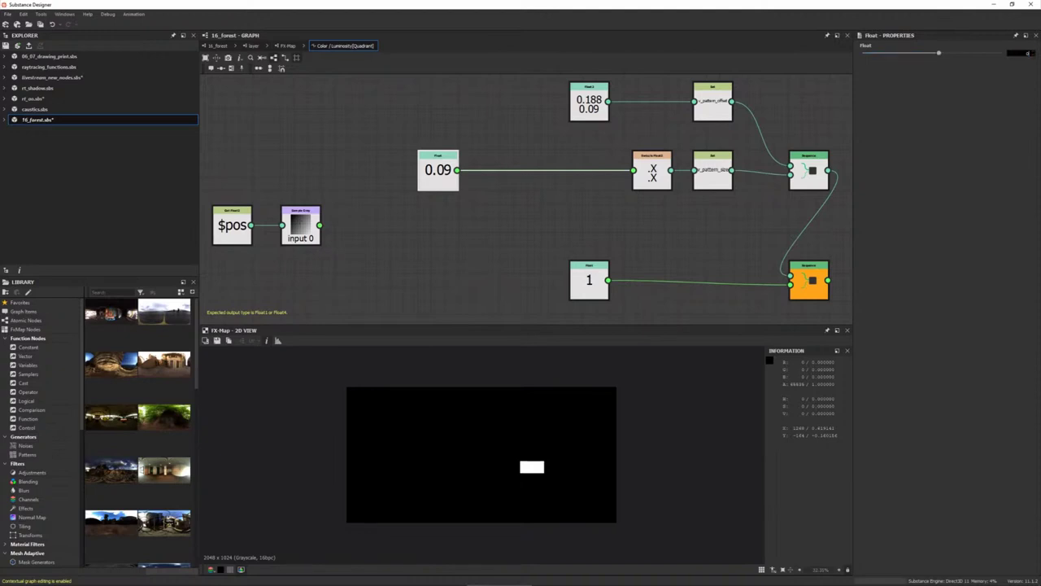
{"action": "type", "text": "0"}
{"action": "key", "text": "Return"}
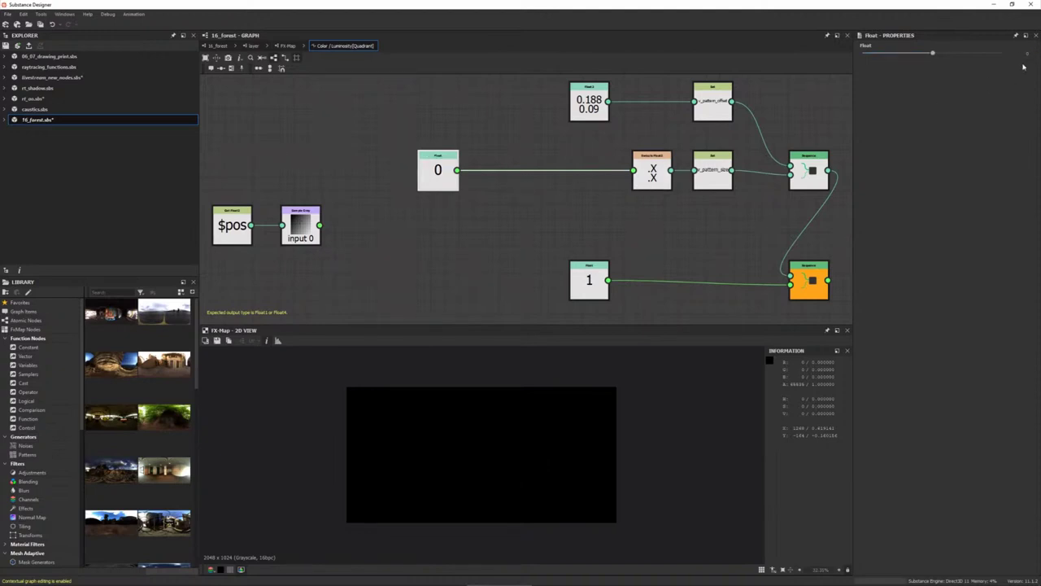
{"action": "double_click", "coordinate": [1026, 53]}
{"action": "type", "text": "0.1"}
{"action": "key", "text": "Return"}
- Set the Float2 offset node to 0, 0
{"action": "left_click", "coordinate": [589, 102]}
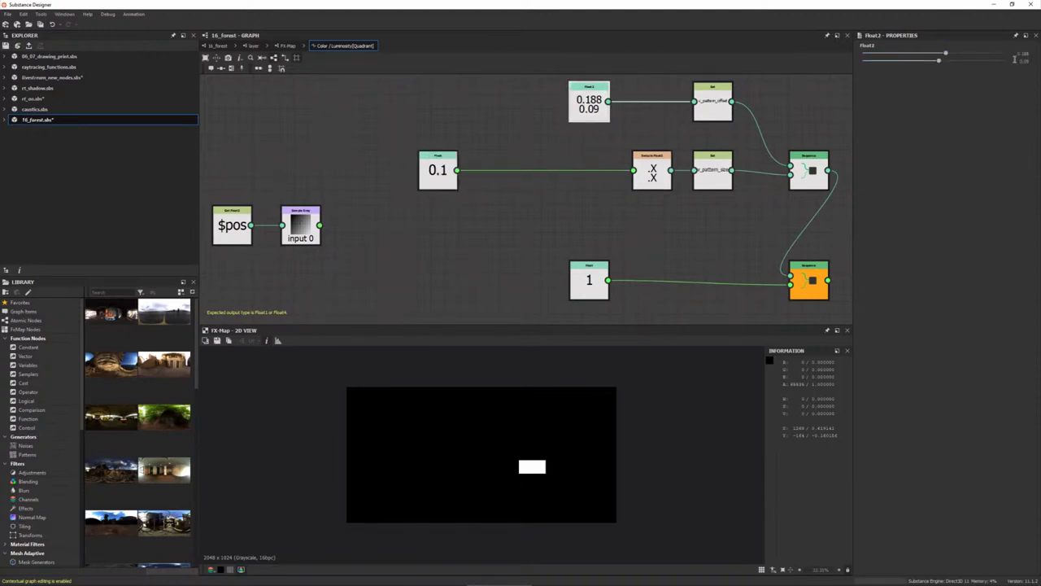
{"action": "double_click", "coordinate": [1015, 53]}
{"action": "type", "text": "0"}
{"action": "key", "text": "Tab"}
{"action": "type", "text": "0"}
{"action": "key", "text": "Return"}
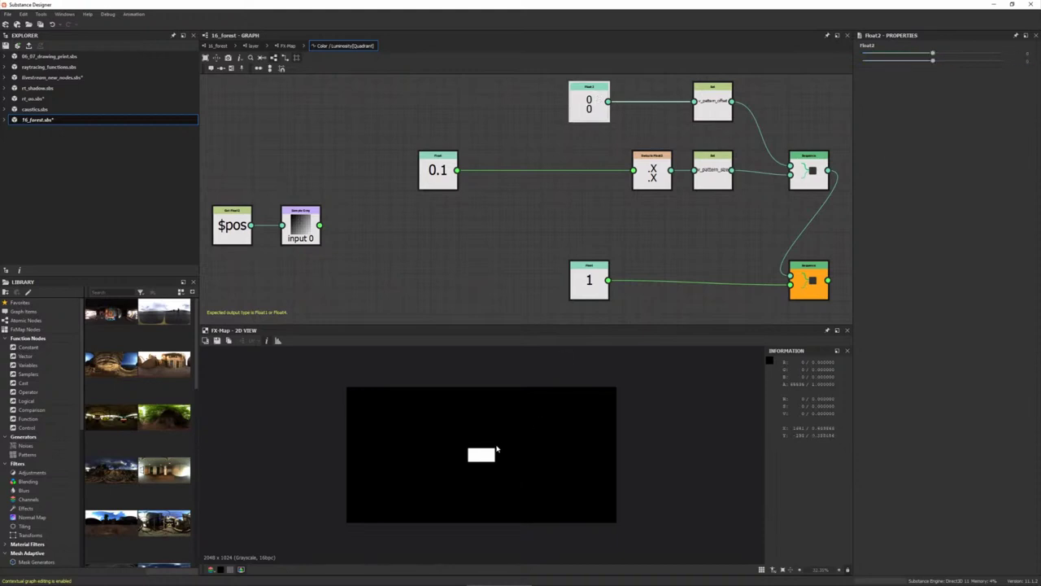
- Feed Sample Gray into the lower Sequence's second input, then return to the layer graph
{"action": "scroll", "coordinate": [496, 449], "scroll_direction": "up", "scroll_amount": 1}
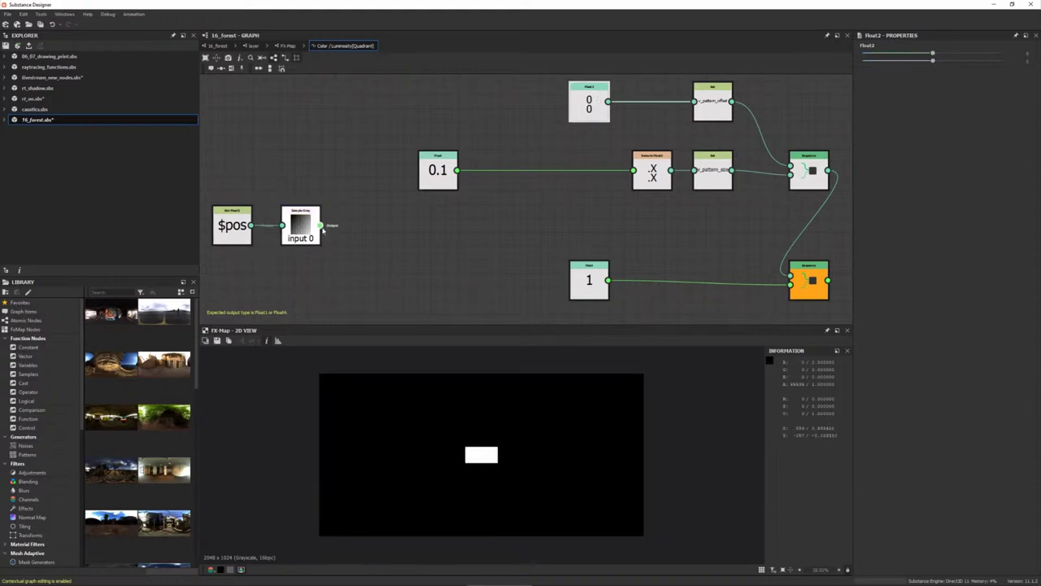
{"action": "left_click_drag", "start_coordinate": [321, 226], "coordinate": [790, 285]}
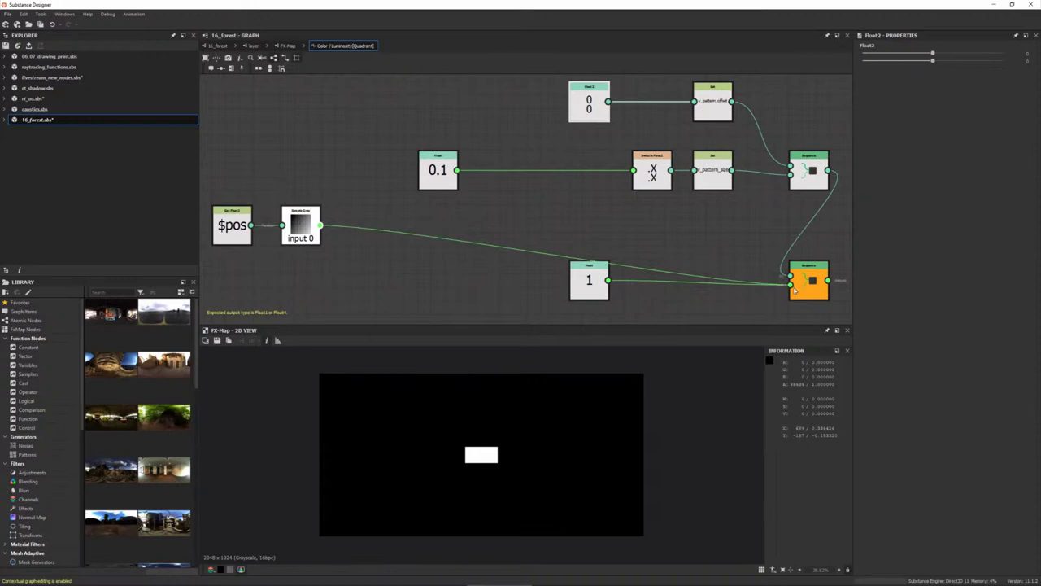
{"action": "left_click", "coordinate": [301, 223]}
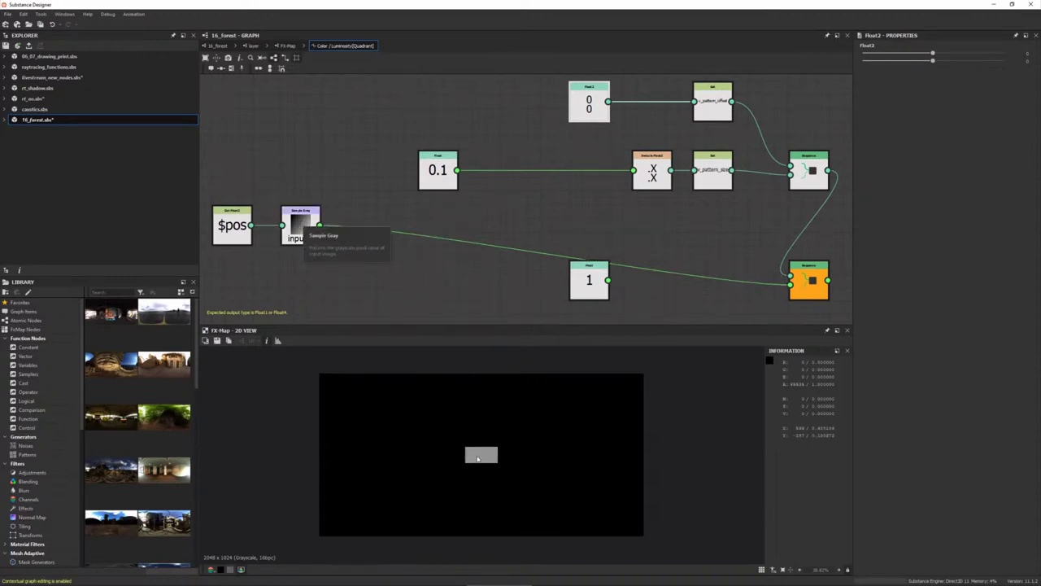
{"action": "scroll", "coordinate": [488, 458], "scroll_direction": "up", "scroll_amount": 1}
{"action": "scroll", "coordinate": [486, 459], "scroll_direction": "up", "scroll_amount": 1}
{"action": "scroll", "coordinate": [486, 459], "scroll_direction": "up", "scroll_amount": 2}
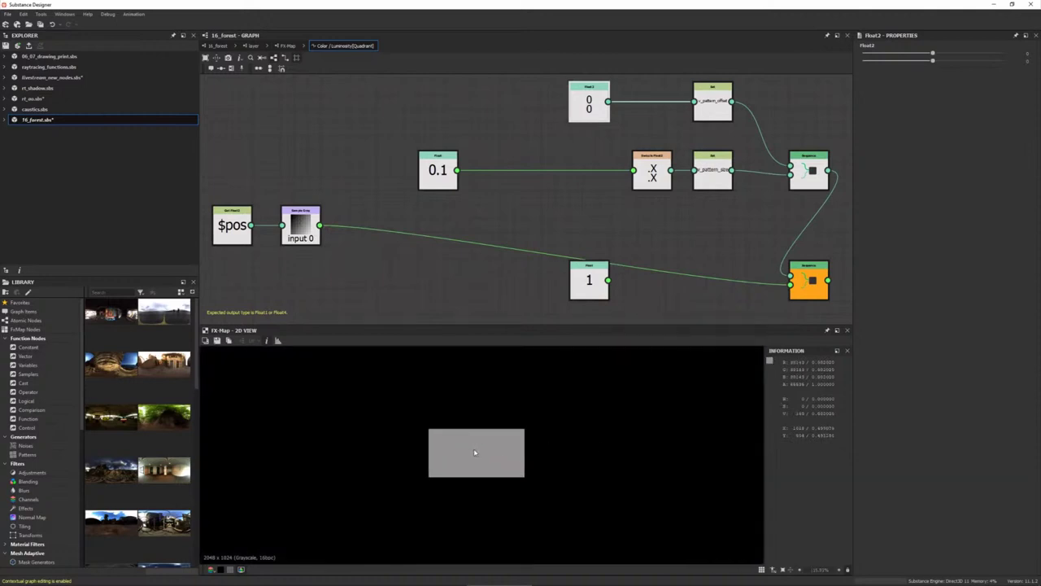
{"action": "scroll", "coordinate": [474, 452], "scroll_direction": "down", "scroll_amount": 3}
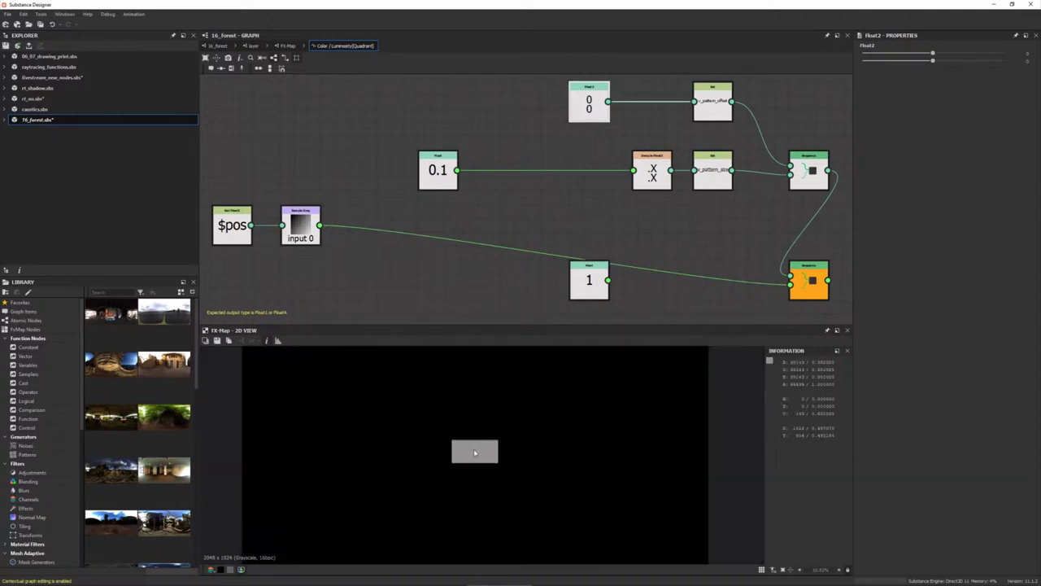
{"action": "left_click", "coordinate": [284, 45]}
{"action": "left_click", "coordinate": [264, 48]}
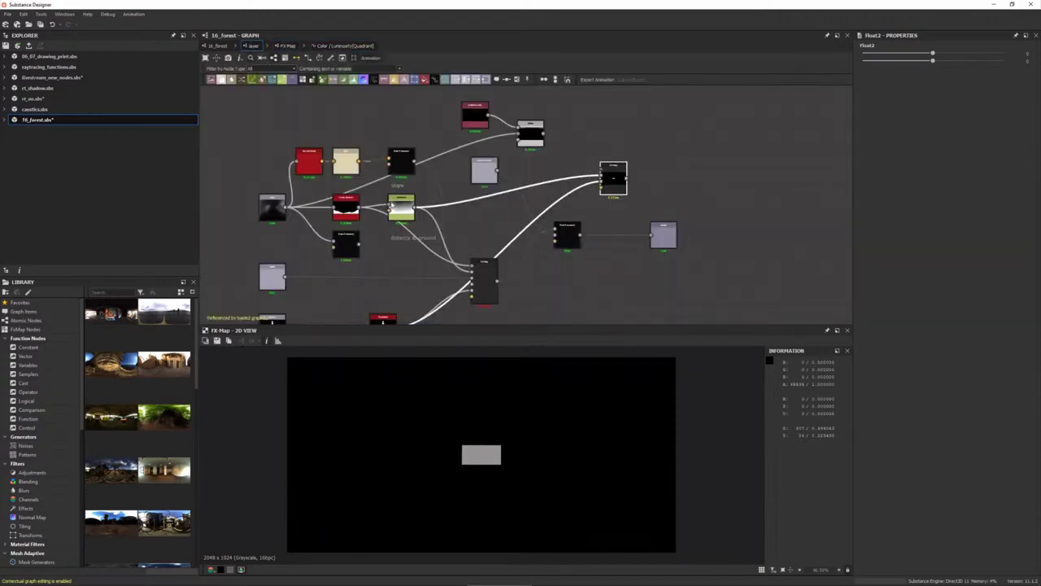
- Preview the Distance and FX-Map outputs, then open the Quadrant's Color/Luminosity function
{"action": "double_click", "coordinate": [402, 208]}
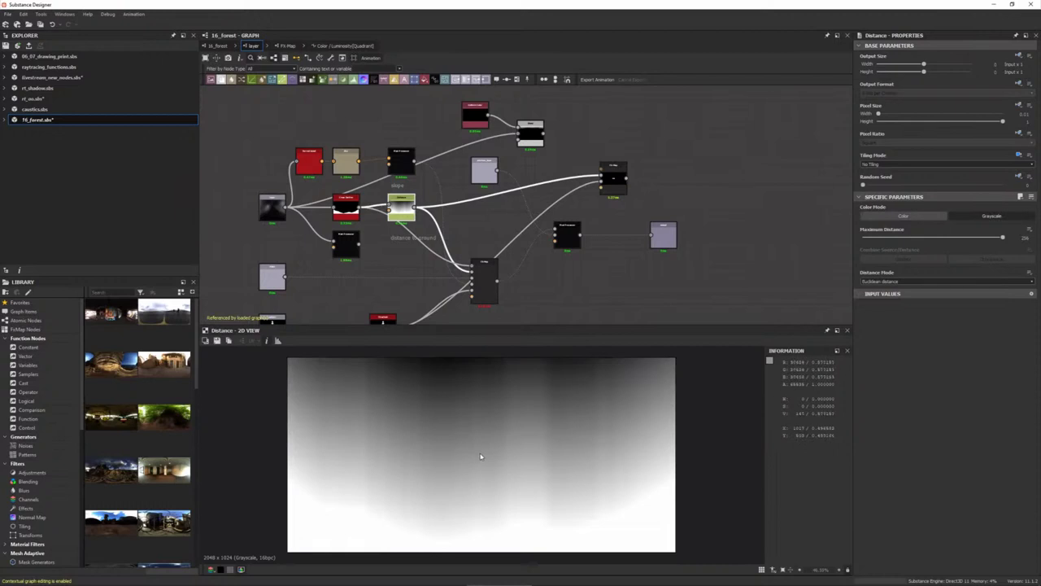
{"action": "double_click", "coordinate": [615, 194]}
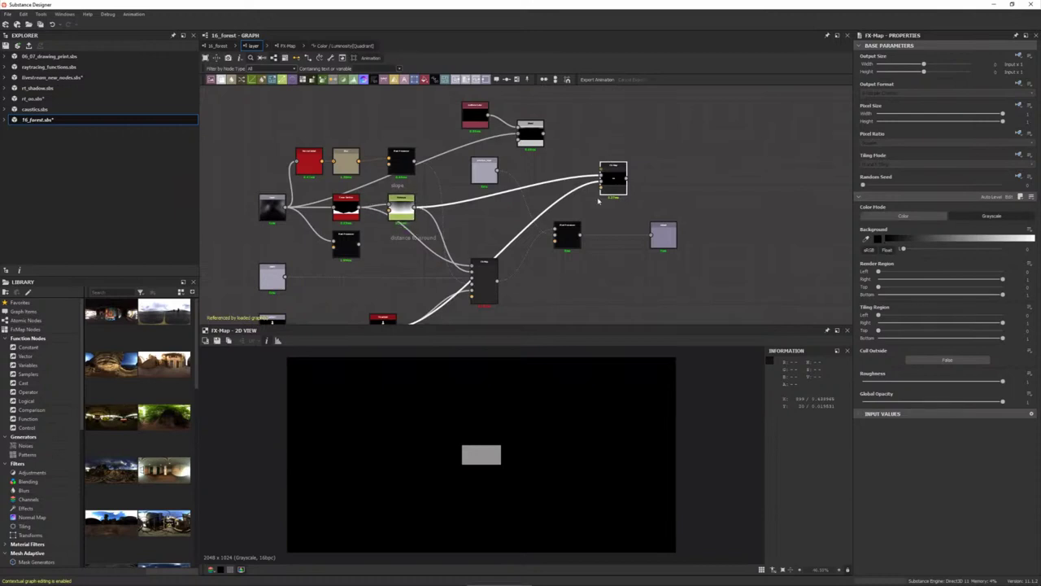
{"action": "left_click", "coordinate": [286, 45]}
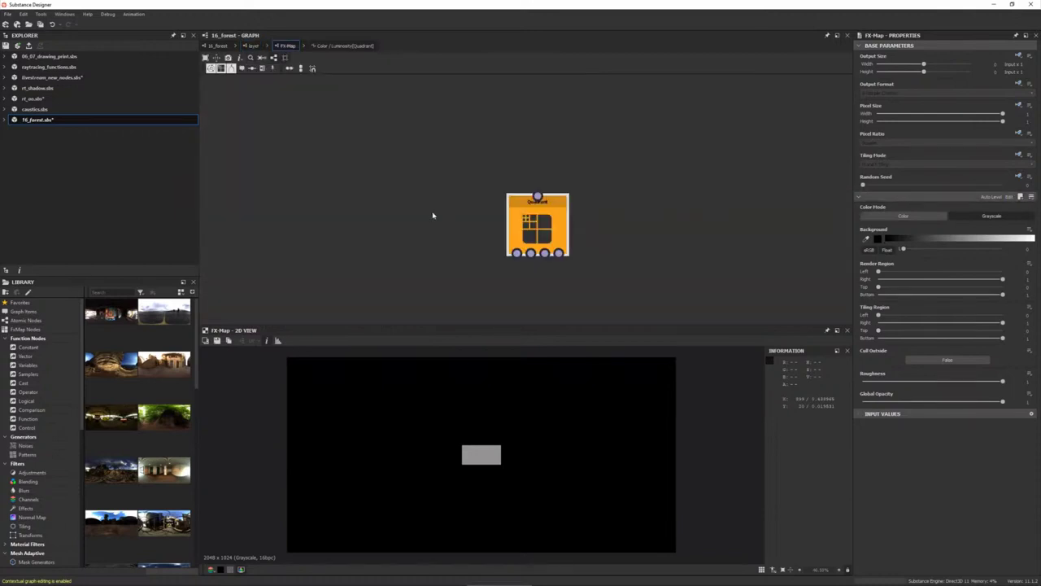
{"action": "left_click", "coordinate": [541, 219]}
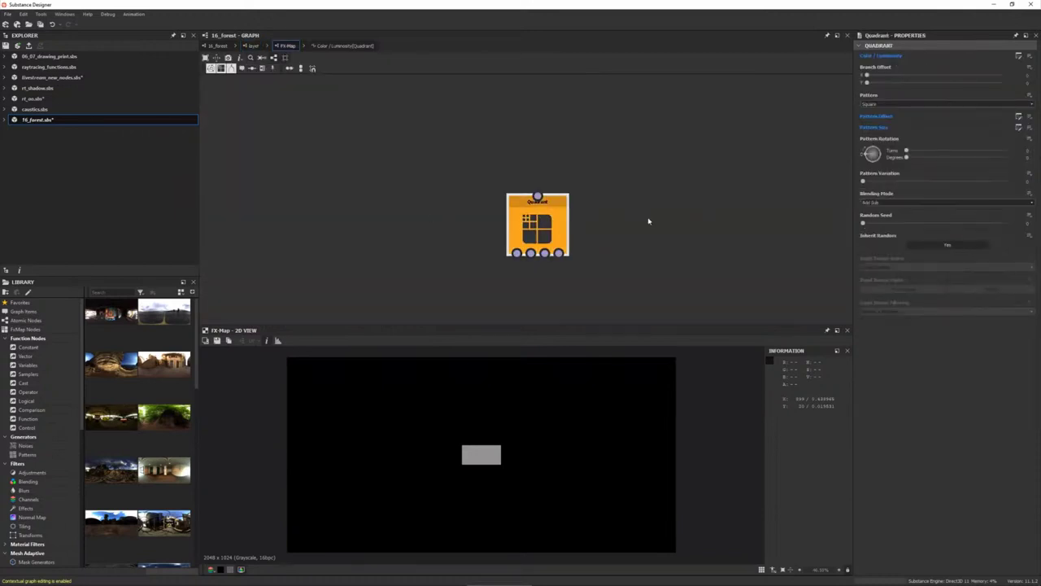
{"action": "left_click", "coordinate": [1020, 57]}
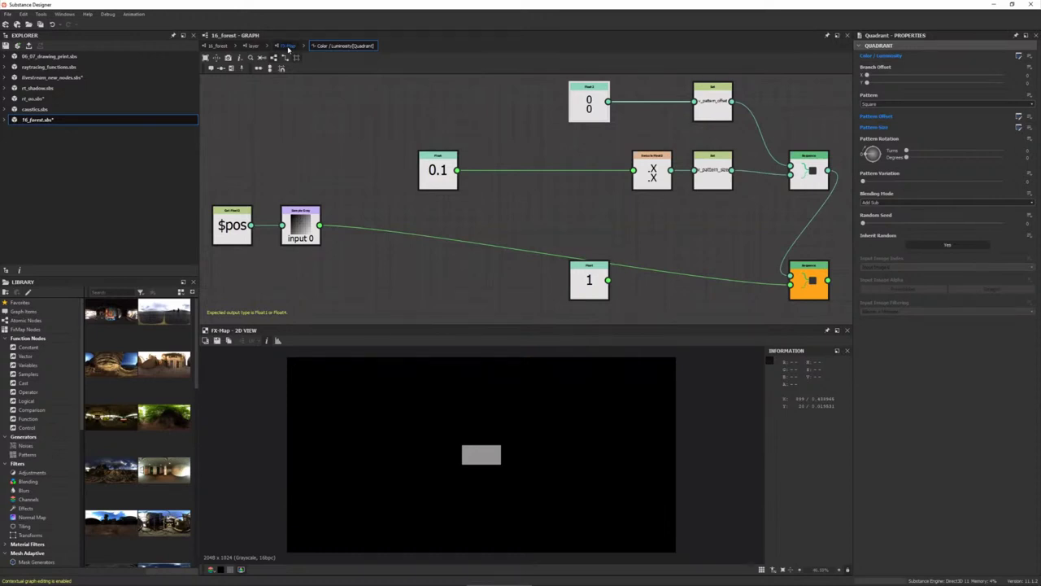
- Insert a oneminus node after Sample Gray in the luminosity chain
{"action": "middle_click_drag", "start_coordinate": [386, 258], "coordinate": [441, 207]}
{"action": "mouse_move", "coordinate": [353, 180]}
{"action": "left_mouse_down"}
{"action": "mouse_move", "coordinate": [406, 275]}
{"action": "mouse_move", "coordinate": [421, 274]}
{"action": "left_mouse_up"}
{"action": "left_click", "coordinate": [470, 220]}
{"action": "key", "text": "space"}
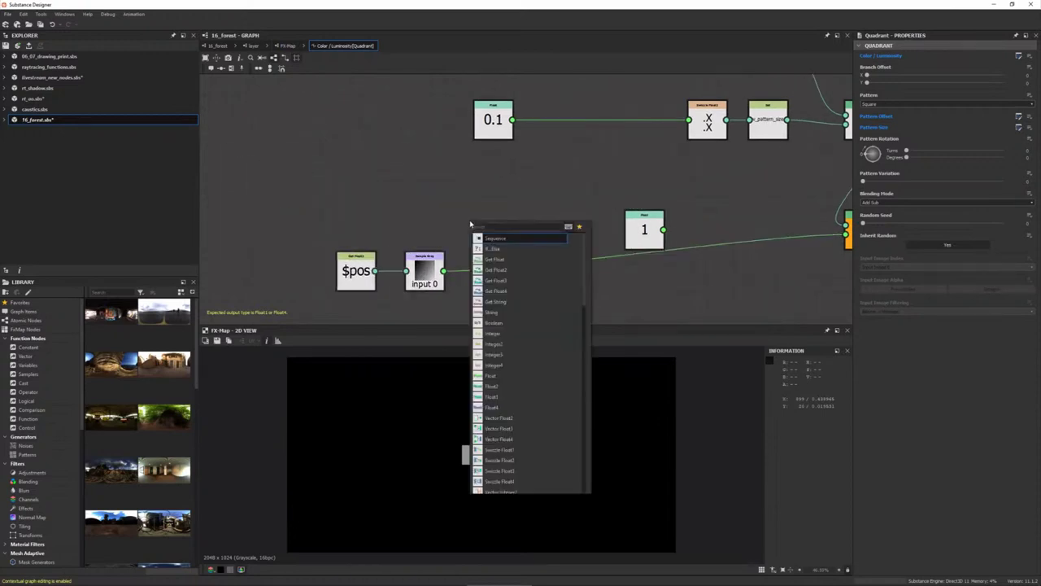
{"action": "type", "text": "on"}
{"action": "left_click", "coordinate": [497, 241]}
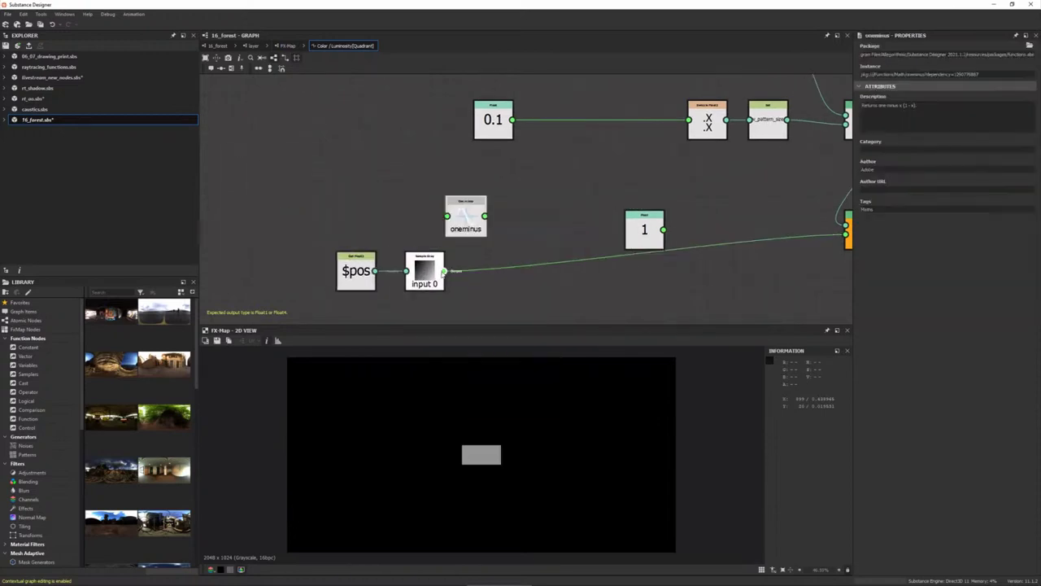
{"action": "mouse_move", "coordinate": [476, 222]}
{"action": "left_mouse_down"}
{"action": "mouse_move", "coordinate": [526, 278]}
{"action": "mouse_move", "coordinate": [759, 281]}
{"action": "left_mouse_up"}
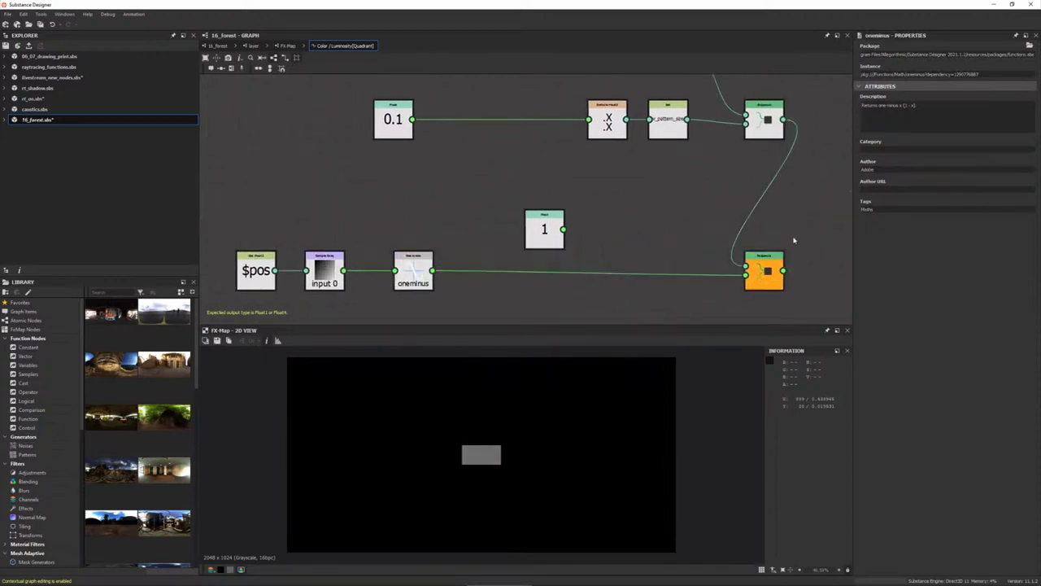
- Delete the constant 1 Float node and move oneminus further right
{"action": "left_click", "coordinate": [544, 229]}
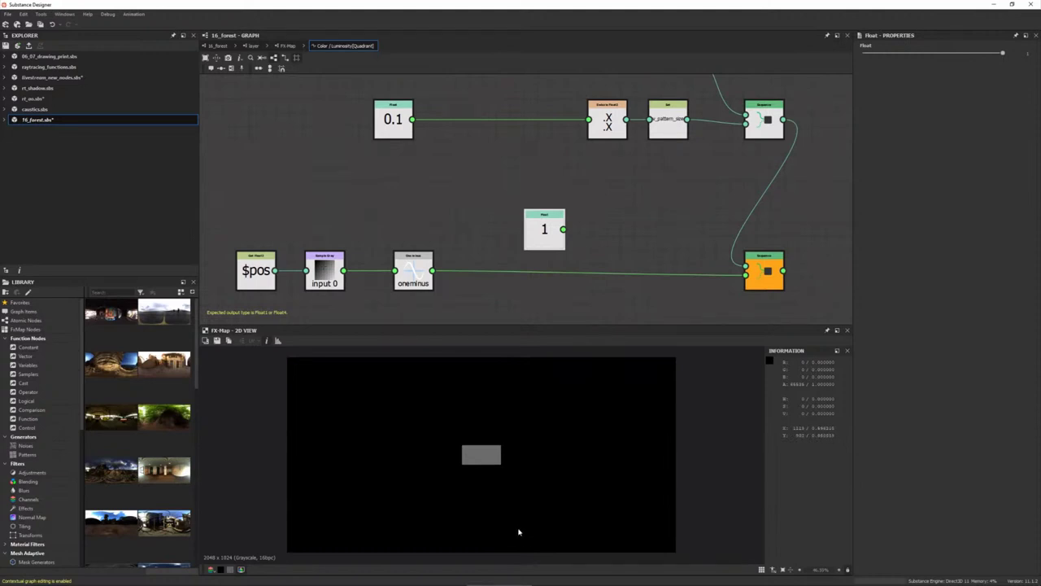
{"action": "key", "text": "Delete"}
{"action": "left_click_drag", "start_coordinate": [414, 271], "coordinate": [476, 271]}
{"action": "left_click", "coordinate": [530, 229]}
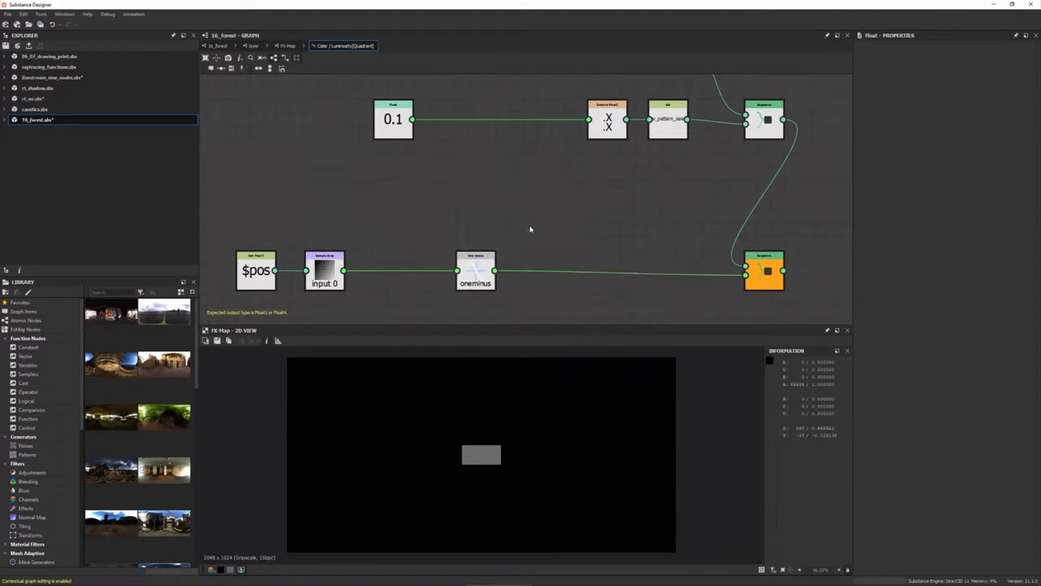
{"action": "scroll", "coordinate": [530, 229], "scroll_direction": "down", "scroll_amount": 2}
{"action": "middle_click_drag", "start_coordinate": [510, 253], "coordinate": [572, 269]}
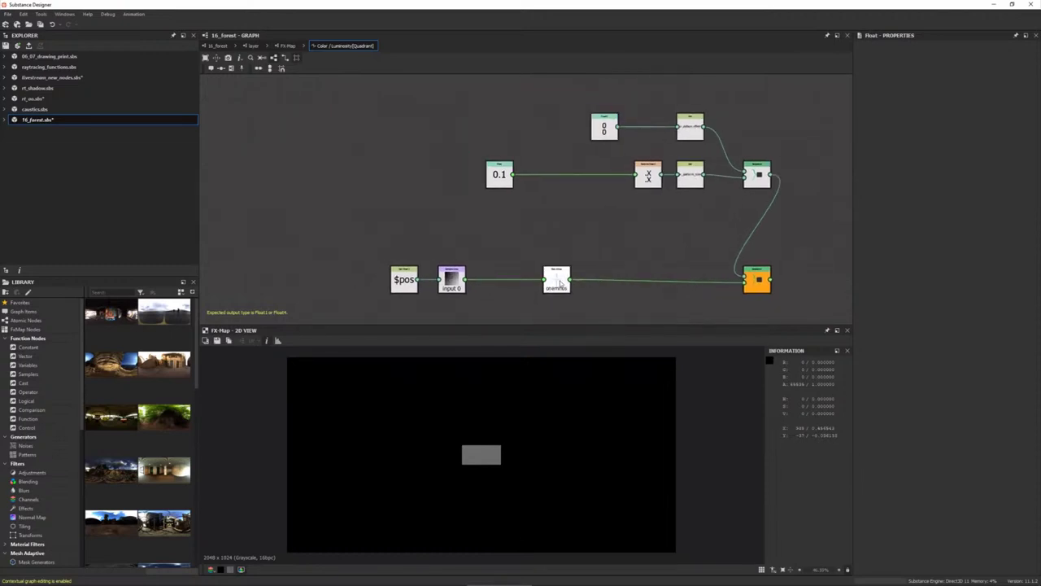
{"action": "left_click", "coordinate": [559, 282]}
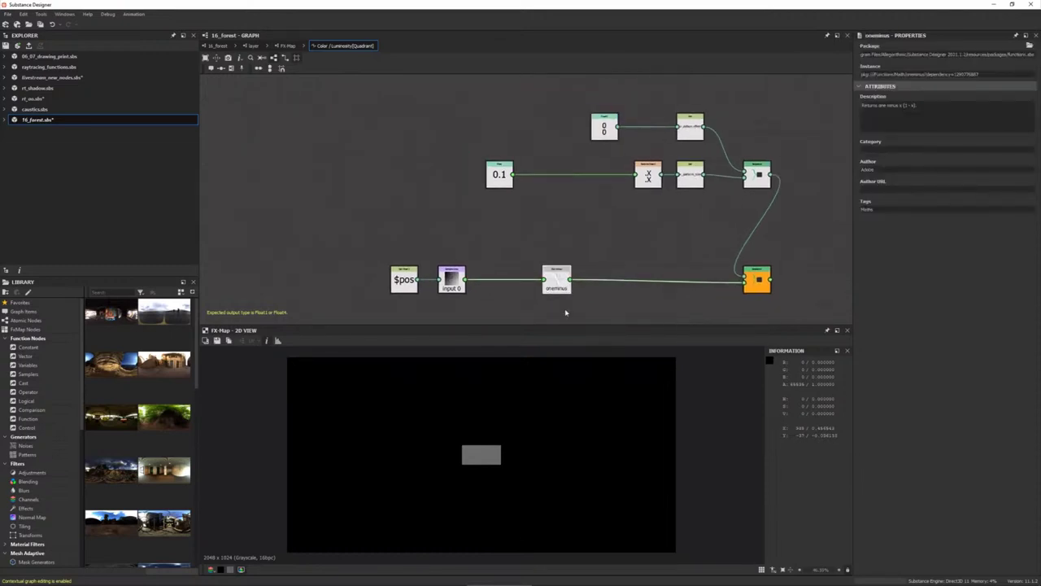
- Tidy the function graph, moving the Float2 and the bottom row of nodes left
{"action": "scroll", "coordinate": [624, 193], "scroll_direction": "up", "scroll_amount": 2}
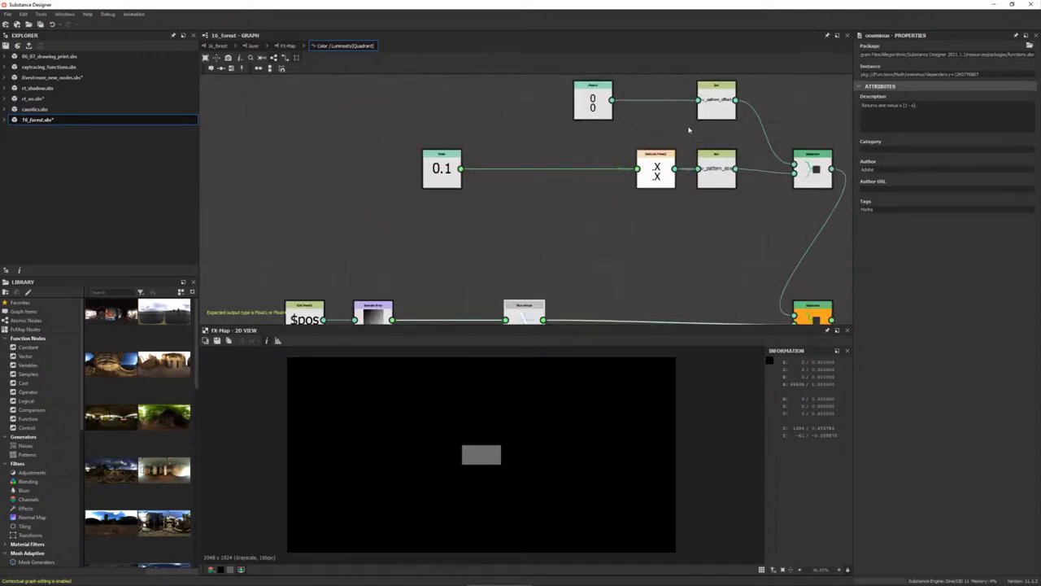
{"action": "left_click_drag", "start_coordinate": [607, 143], "coordinate": [287, 140]}
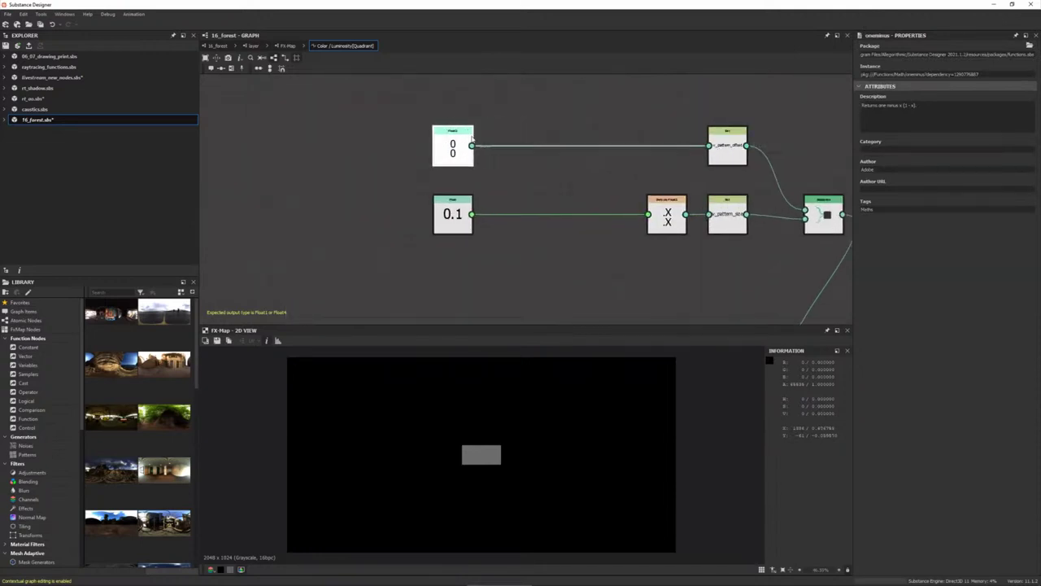
{"action": "scroll", "coordinate": [374, 218], "scroll_direction": "down", "scroll_amount": 2}
{"action": "middle_click_drag", "start_coordinate": [381, 260], "coordinate": [480, 215]}
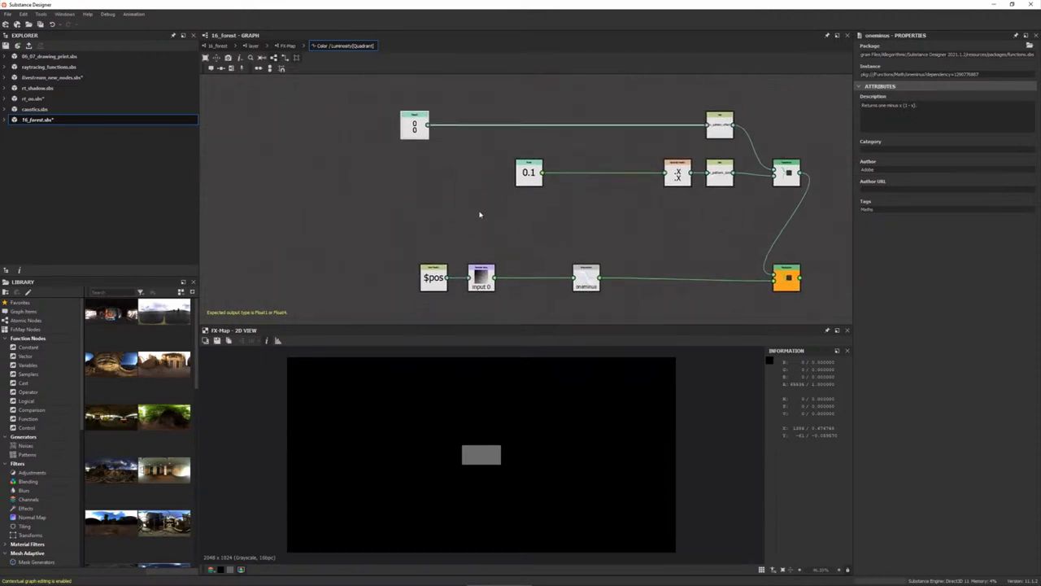
{"action": "left_click_drag", "start_coordinate": [633, 262], "coordinate": [410, 296]}
{"action": "mouse_move", "coordinate": [597, 279]}
{"action": "left_mouse_down"}
{"action": "mouse_move", "coordinate": [364, 282]}
{"action": "mouse_move", "coordinate": [434, 282]}
{"action": "left_mouse_up"}
{"action": "left_click", "coordinate": [446, 215]}
{"action": "key", "text": "space"}
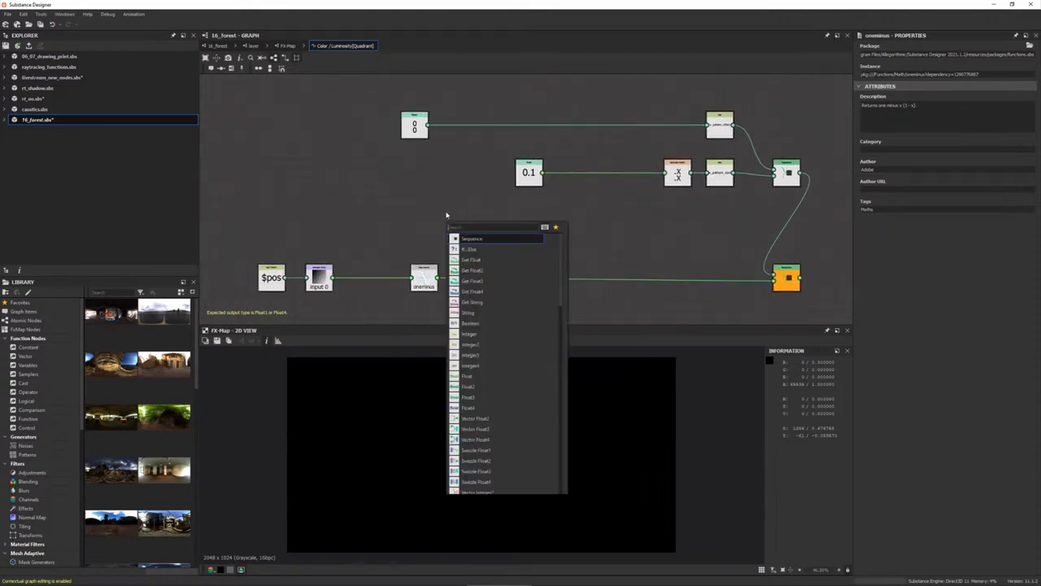
{"action": "key", "text": "Escape"}
{"action": "left_click", "coordinate": [423, 283]}
{"action": "left_click", "coordinate": [450, 235]}
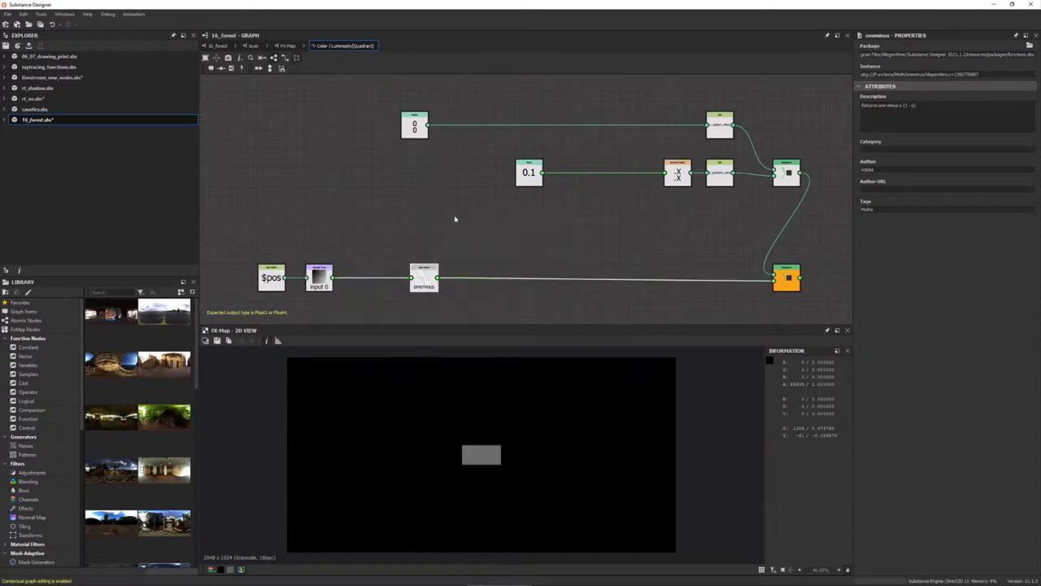
{"action": "key", "text": "space"}
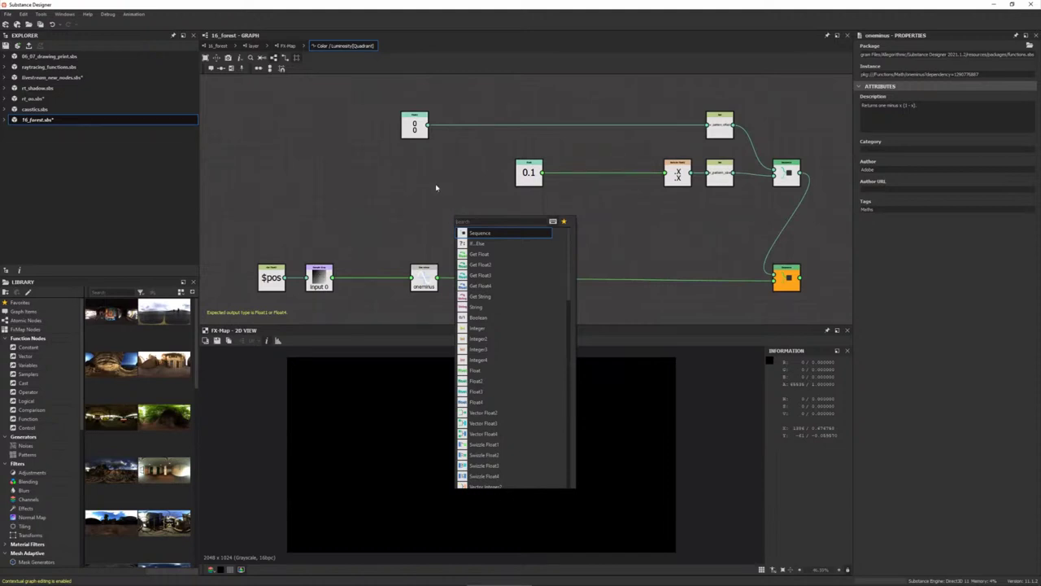
- Add a Random node to the luminosity function
{"action": "left_click", "coordinate": [430, 184]}
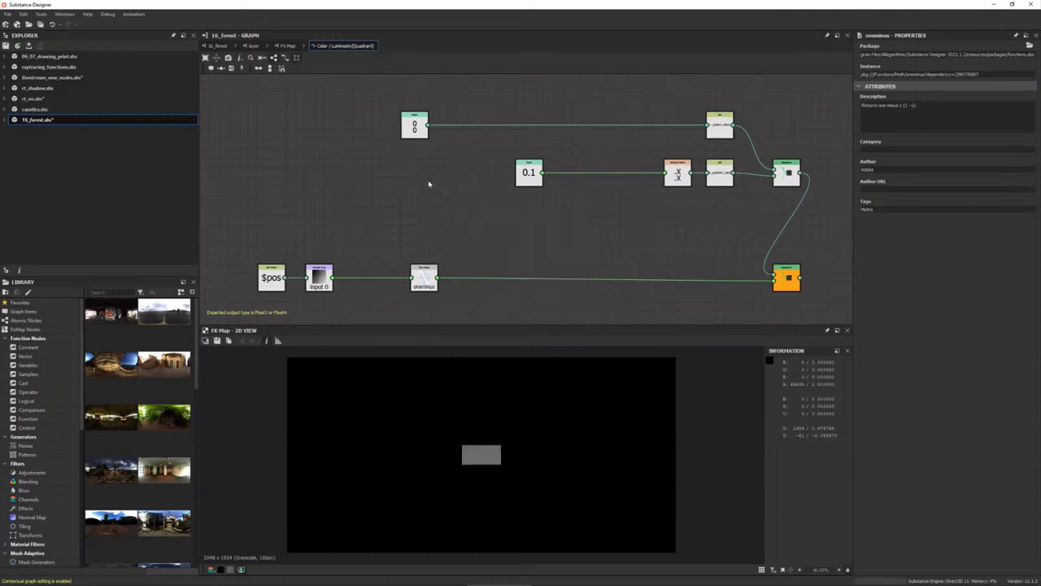
{"action": "key", "text": "space"}
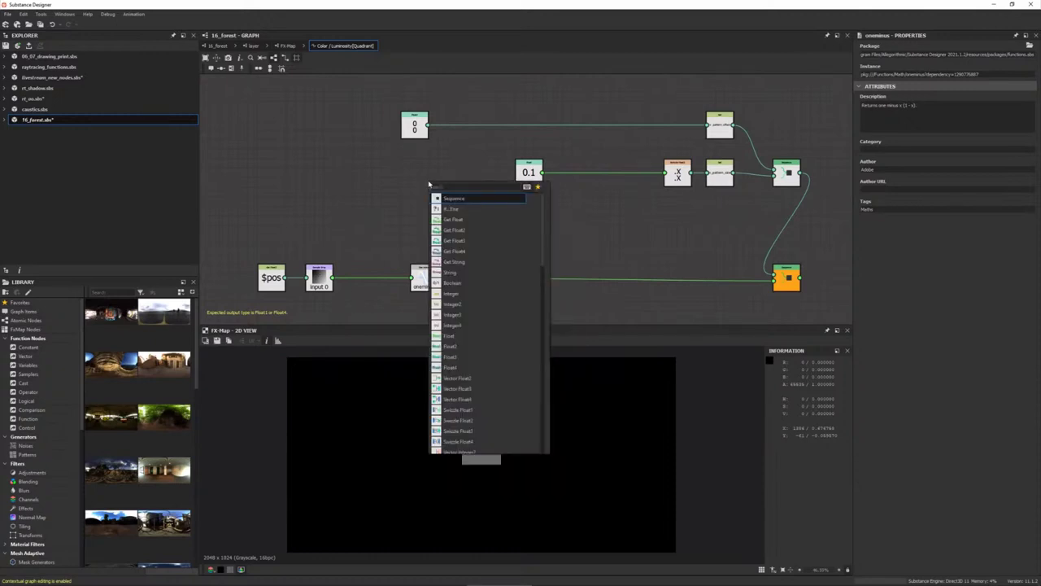
{"action": "type", "text": "rand"}
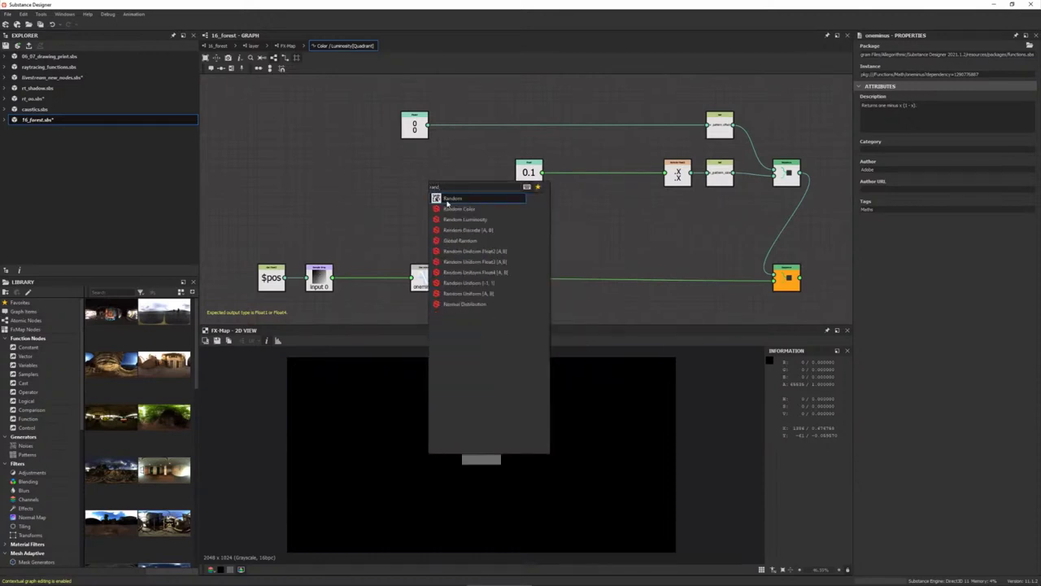
{"action": "left_click", "coordinate": [446, 202]}
- Add a Float node wired into the Random node
{"action": "scroll", "coordinate": [367, 183], "scroll_direction": "up", "scroll_amount": 1}
{"action": "key", "text": "space"}
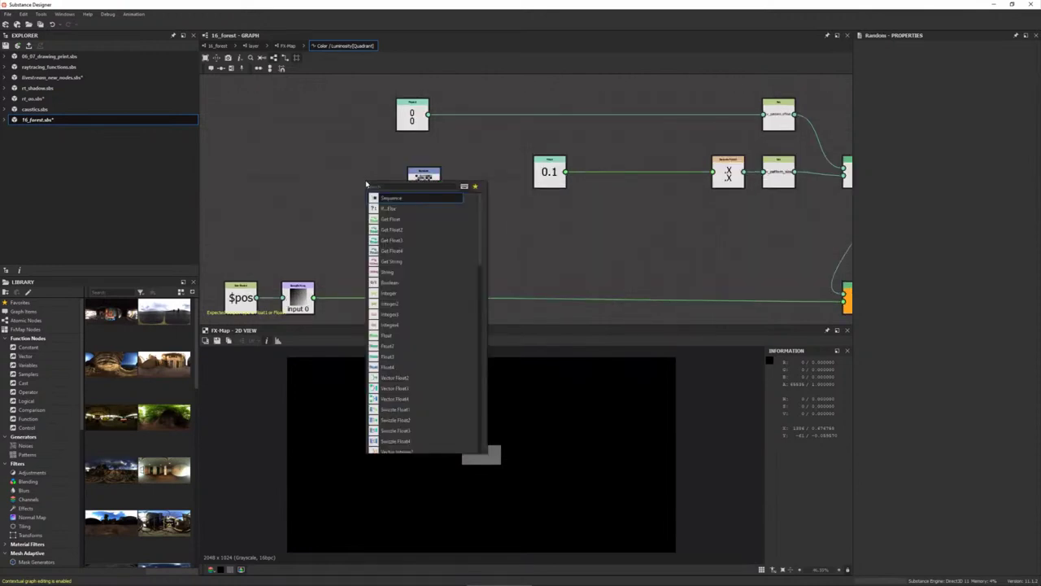
{"action": "type", "text": "f"}
{"action": "left_click", "coordinate": [386, 198]}
{"action": "scroll", "coordinate": [399, 180], "scroll_direction": "up", "scroll_amount": 1}
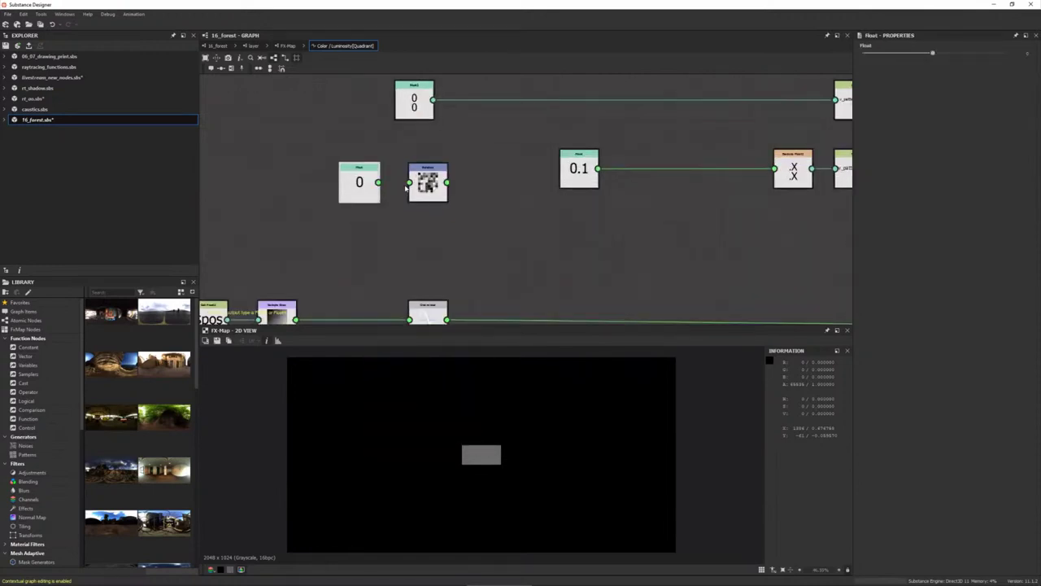
{"action": "scroll", "coordinate": [398, 180], "scroll_direction": "up", "scroll_amount": 2}
{"action": "left_click_drag", "start_coordinate": [352, 178], "coordinate": [416, 178]}
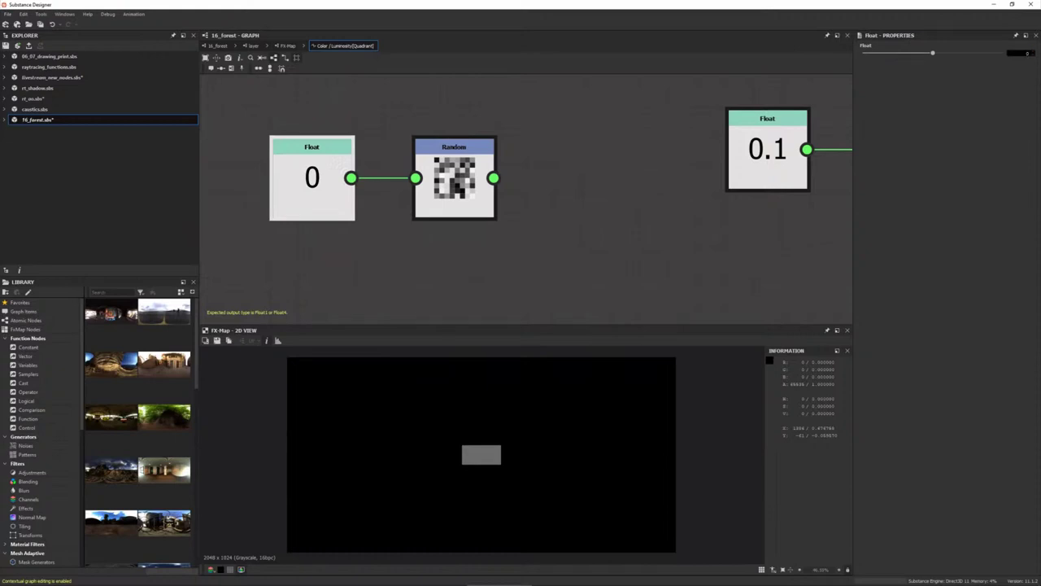
- Set the Float's value to 1 and select the Float and Random nodes
{"action": "type", "text": "10"}
{"action": "key", "text": "Return"}
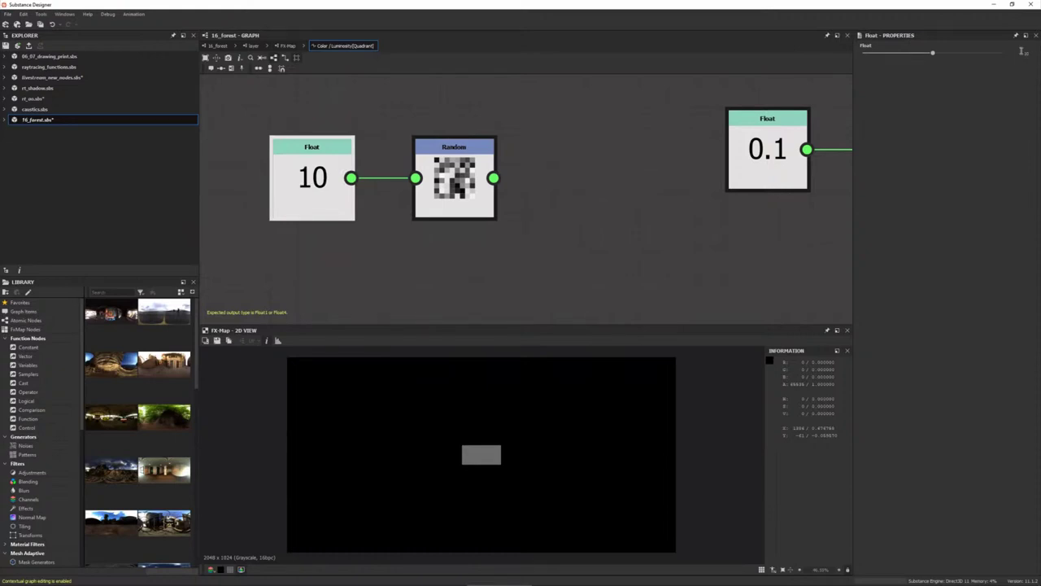
{"action": "double_click", "coordinate": [1022, 50]}
{"action": "type", "text": "1"}
{"action": "key", "text": "Return"}
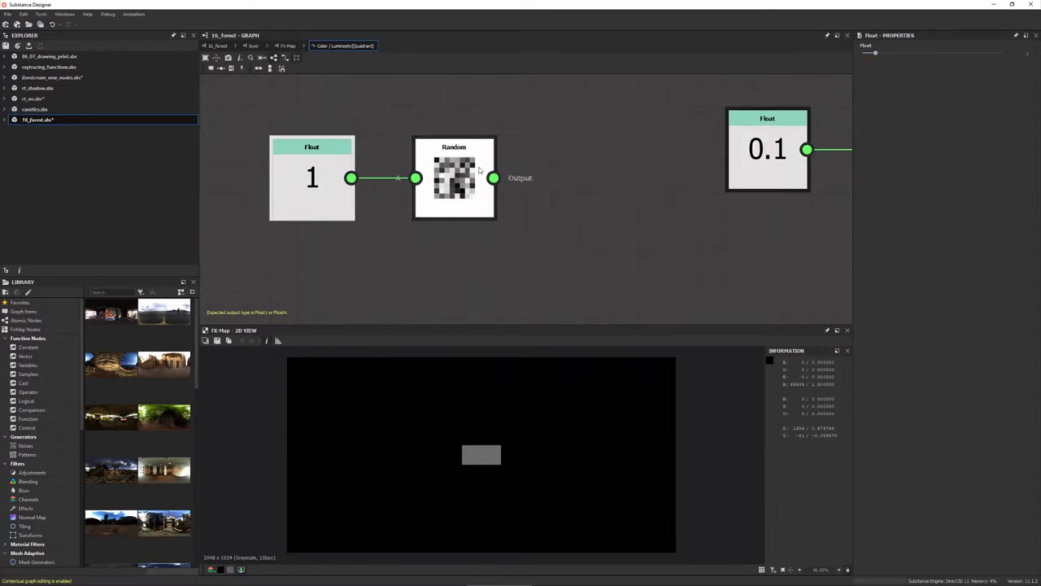
{"action": "scroll", "coordinate": [480, 169], "scroll_direction": "up", "scroll_amount": 3}
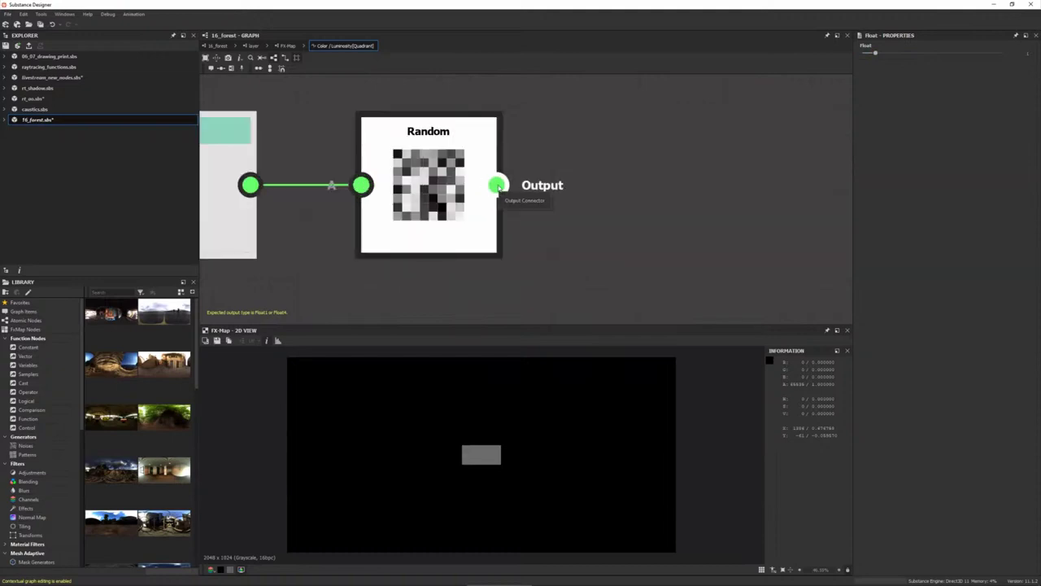
{"action": "scroll", "coordinate": [497, 186], "scroll_direction": "down", "scroll_amount": 2}
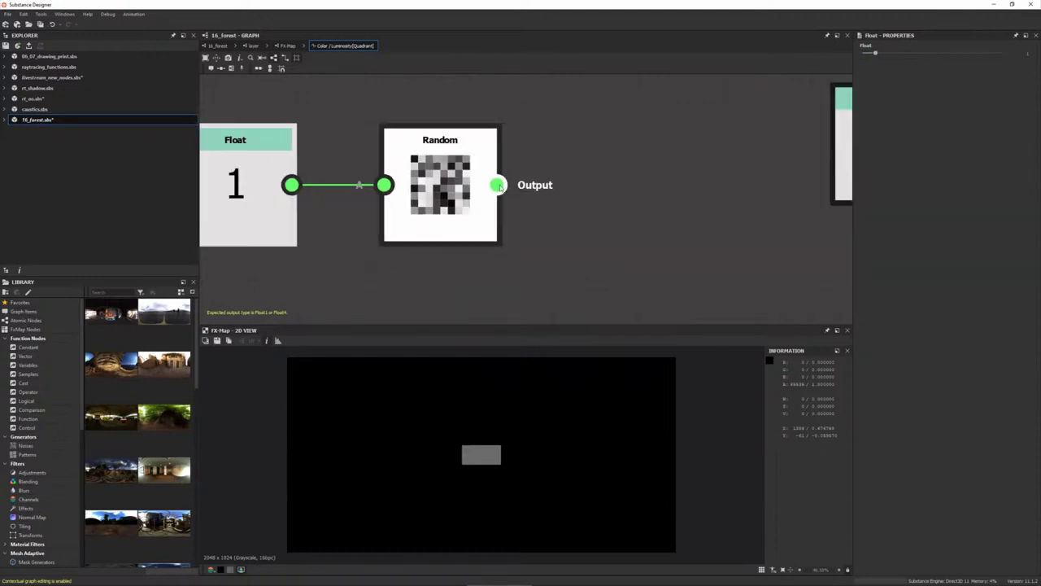
{"action": "scroll", "coordinate": [492, 191], "scroll_direction": "down", "scroll_amount": 2}
{"action": "scroll", "coordinate": [480, 200], "scroll_direction": "down", "scroll_amount": 2}
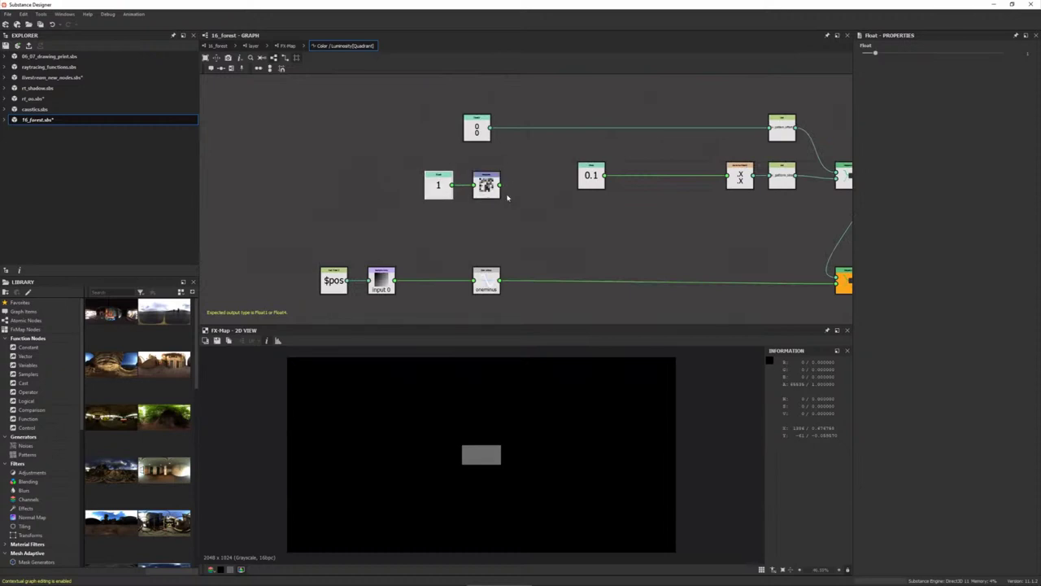
{"action": "scroll", "coordinate": [517, 208], "scroll_direction": "down", "scroll_amount": 1}
{"action": "middle_click_drag", "start_coordinate": [518, 209], "coordinate": [488, 204]}
- Add a Vector Float2 node and rearrange nodes to make room for wiring
{"action": "mouse_move", "coordinate": [473, 220]}
{"action": "left_mouse_down"}
{"action": "mouse_move", "coordinate": [403, 158]}
{"action": "mouse_move", "coordinate": [451, 89]}
{"action": "mouse_move", "coordinate": [497, 109]}
{"action": "left_mouse_up"}
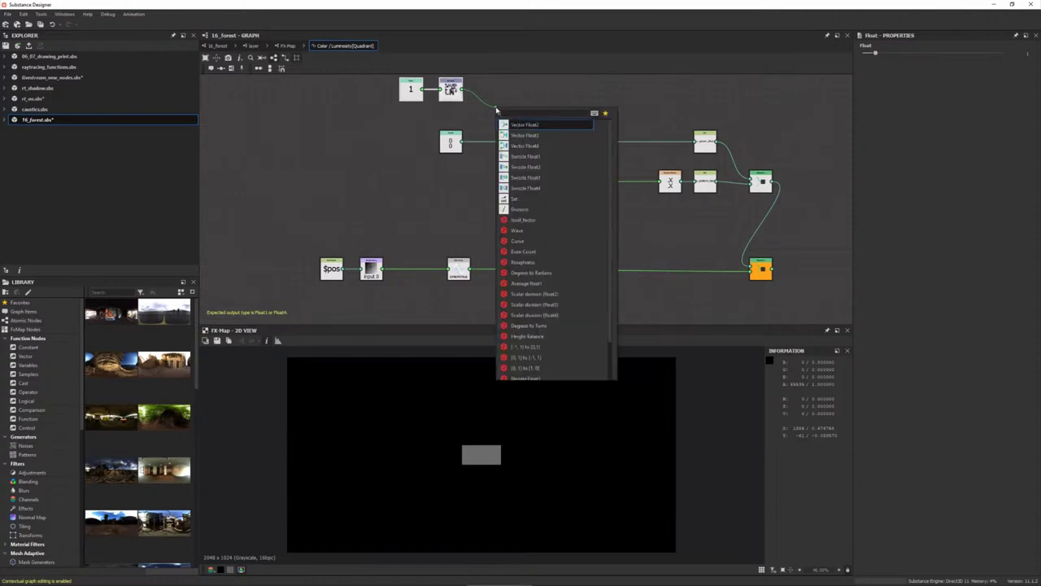
{"action": "left_click", "coordinate": [509, 122]}
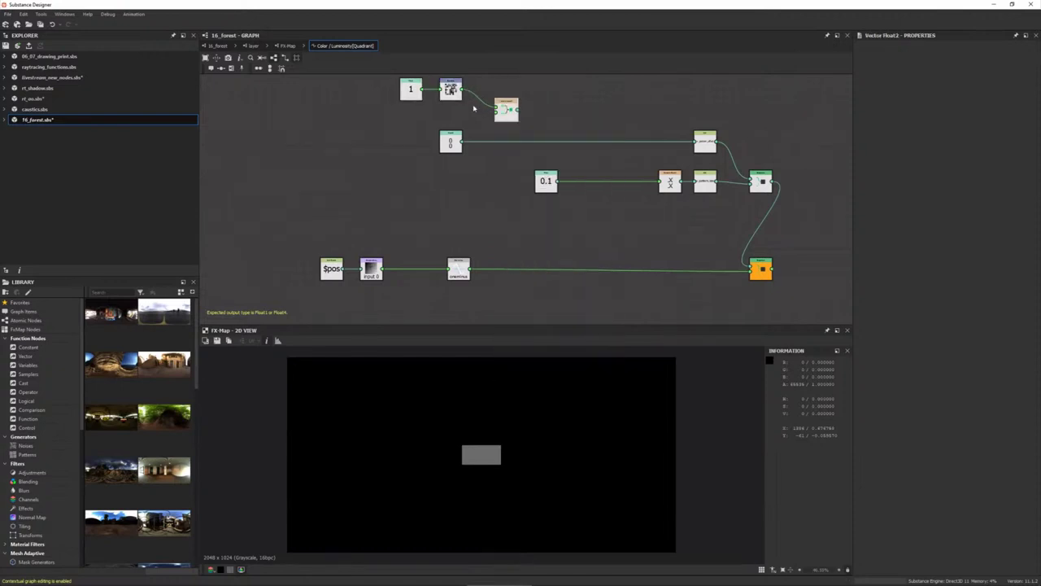
{"action": "left_click", "coordinate": [411, 92]}
{"action": "middle_click_drag", "start_coordinate": [413, 114], "coordinate": [412, 145]}
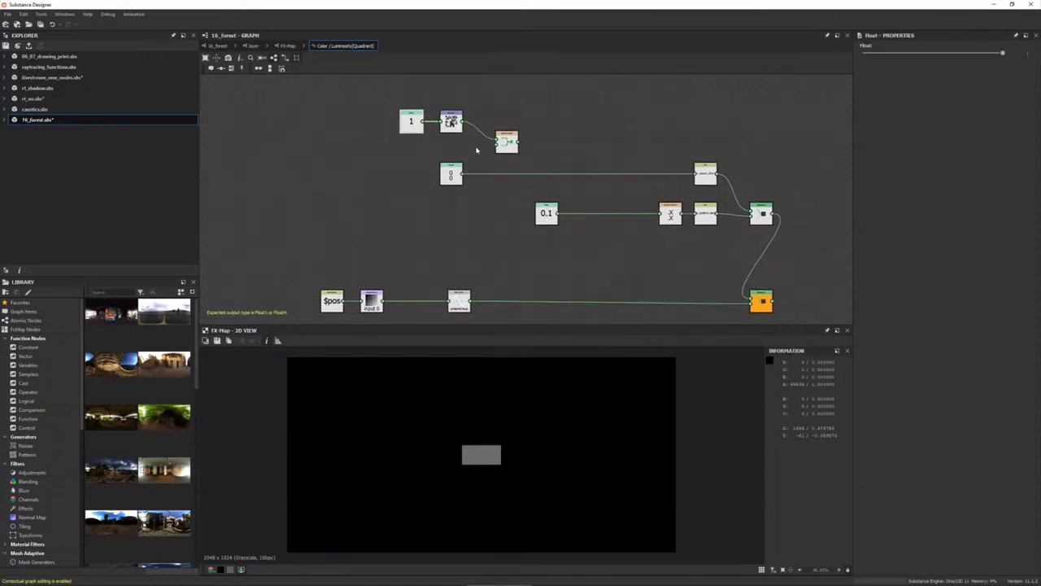
{"action": "mouse_move", "coordinate": [507, 141]}
{"action": "left_mouse_down"}
{"action": "mouse_move", "coordinate": [494, 142]}
{"action": "mouse_move", "coordinate": [541, 161]}
{"action": "left_mouse_up"}
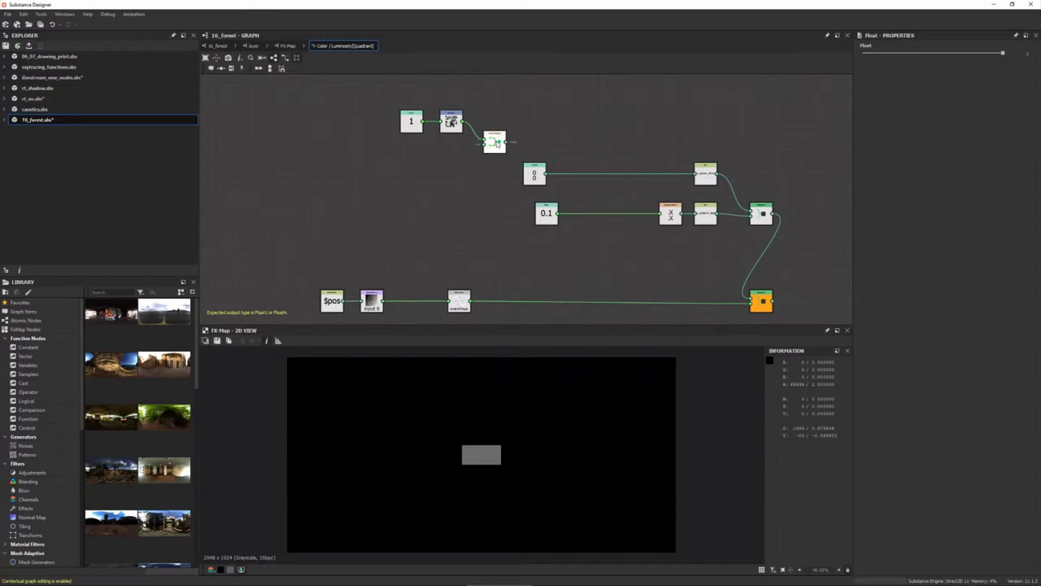
- Wire Sample Gray and oneminus through the Vector Float2 into pattern offset; delete the 0,0 Float2
{"action": "left_click_drag", "start_coordinate": [382, 301], "coordinate": [486, 148]}
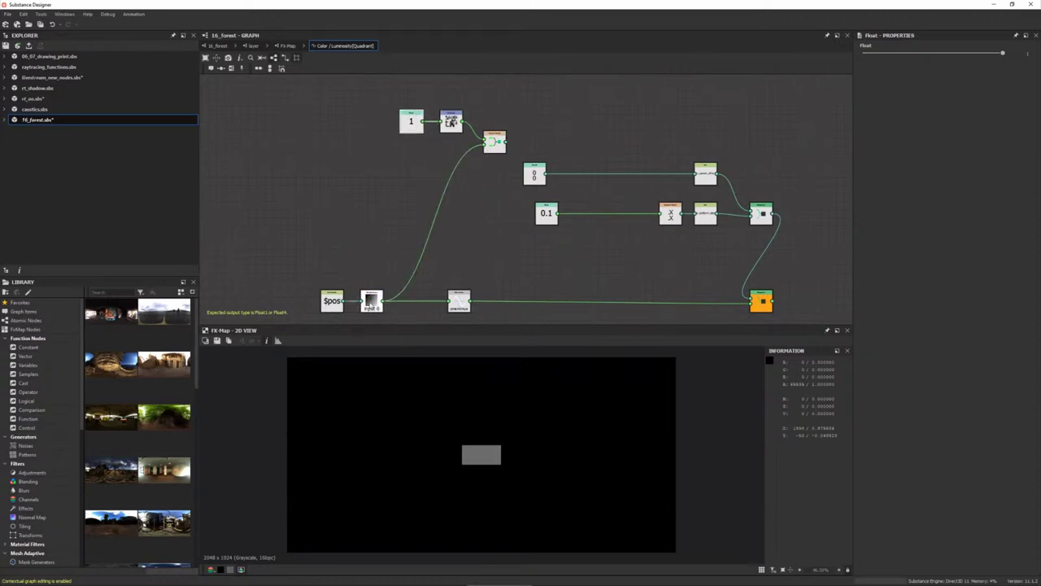
{"action": "left_click", "coordinate": [451, 122]}
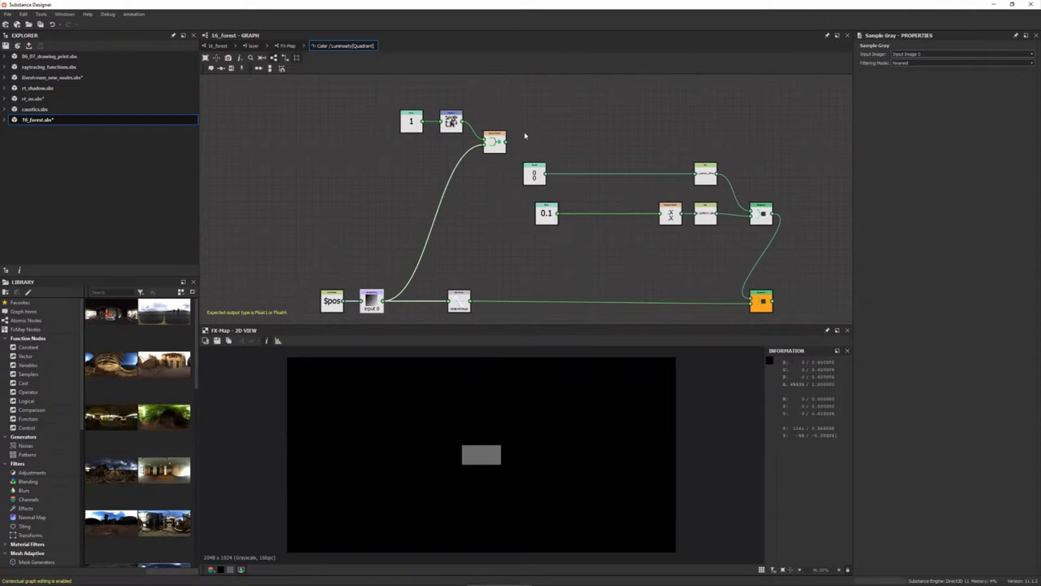
{"action": "left_click_drag", "start_coordinate": [503, 142], "coordinate": [694, 177]}
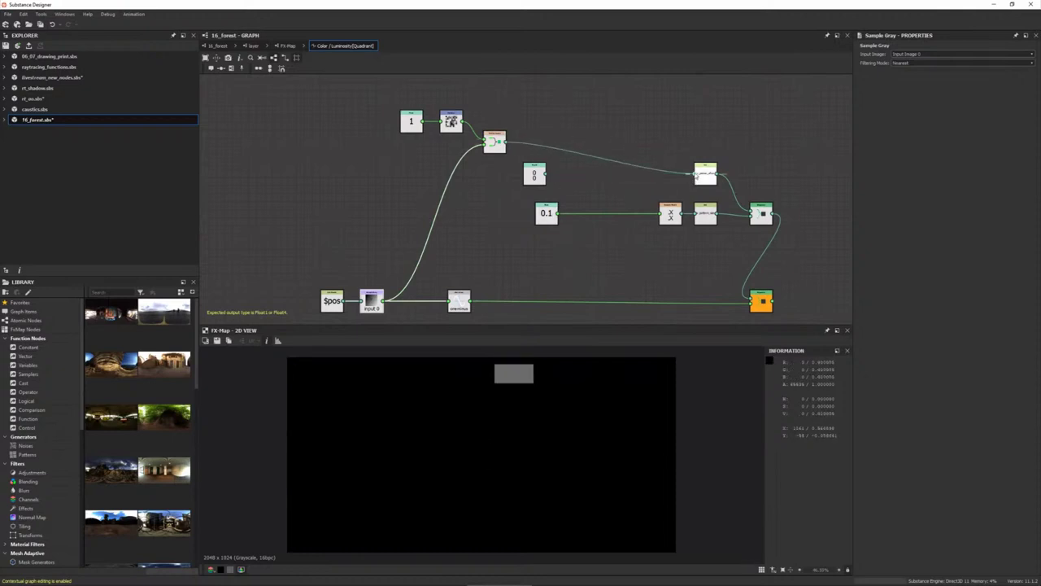
{"action": "left_click", "coordinate": [535, 179]}
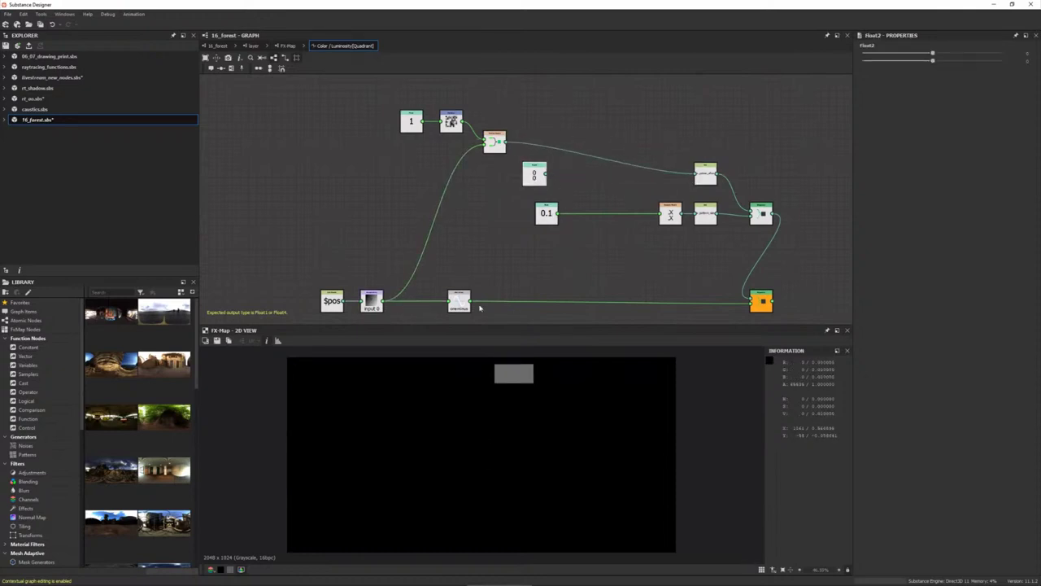
{"action": "mouse_move", "coordinate": [471, 300]}
{"action": "left_mouse_down"}
{"action": "mouse_move", "coordinate": [492, 145]}
{"action": "mouse_move", "coordinate": [569, 167]}
{"action": "left_mouse_up"}
{"action": "key", "text": "Delete"}
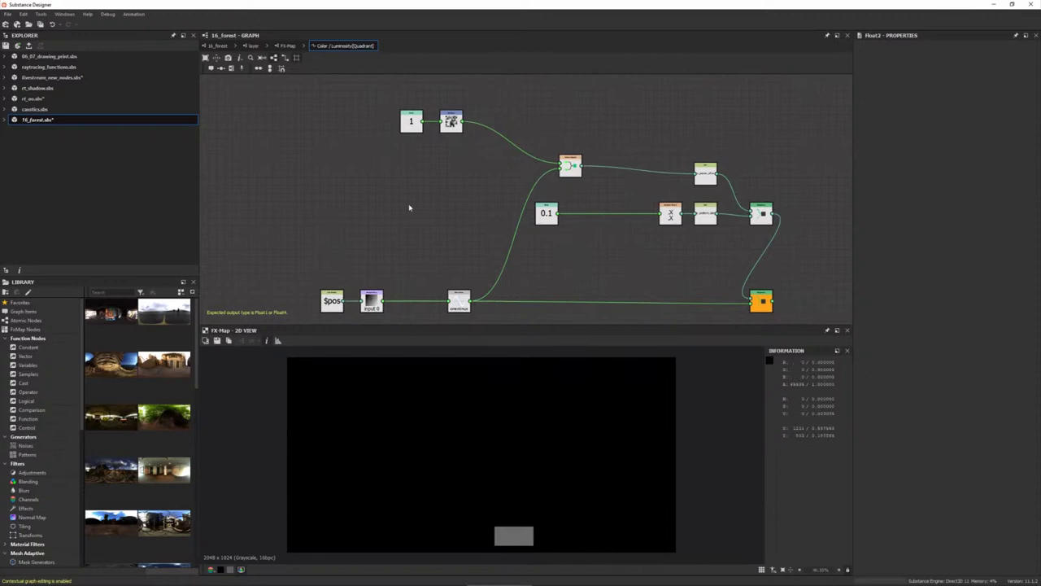
- In the layer graph, plug the terrain mask into the FX-Map input and preview it
{"action": "left_click", "coordinate": [287, 46]}
{"action": "left_click", "coordinate": [253, 46]}
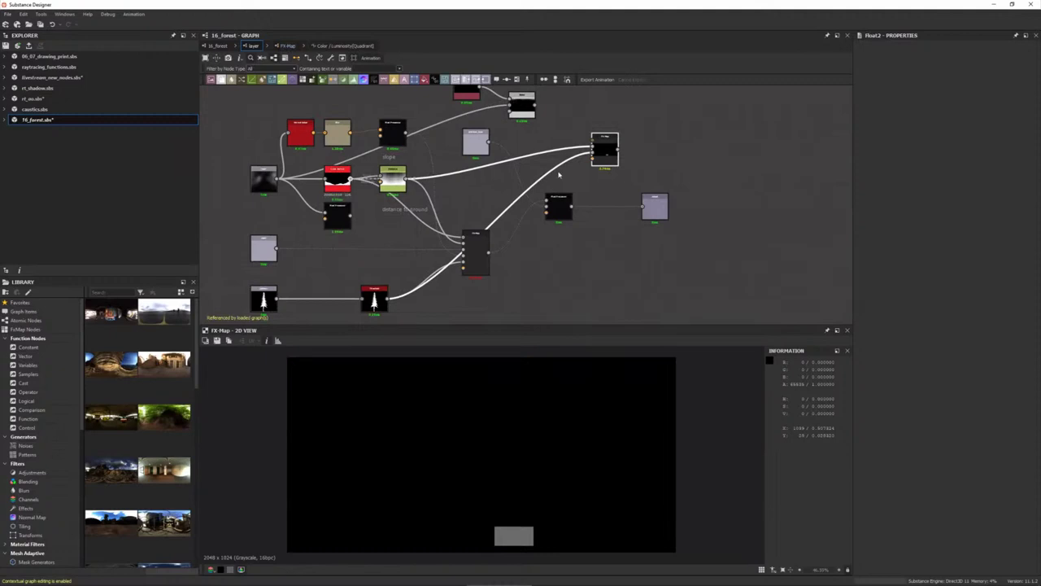
{"action": "left_click_drag", "start_coordinate": [351, 179], "coordinate": [602, 140]}
{"action": "left_click", "coordinate": [602, 140]}
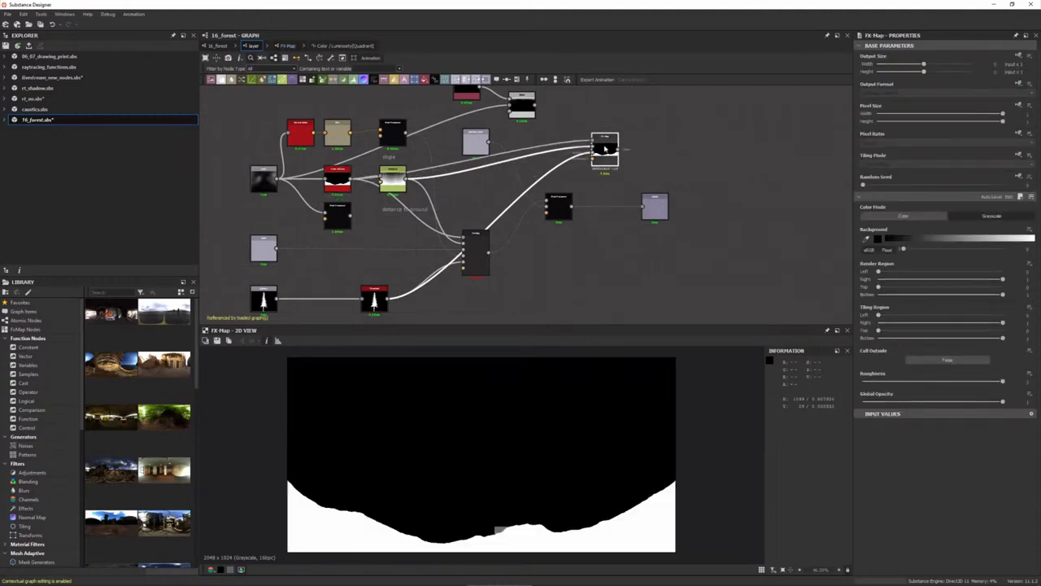
- Nudge the pattern size Float value to 0.101 in the luminosity function
{"action": "left_click", "coordinate": [321, 46]}
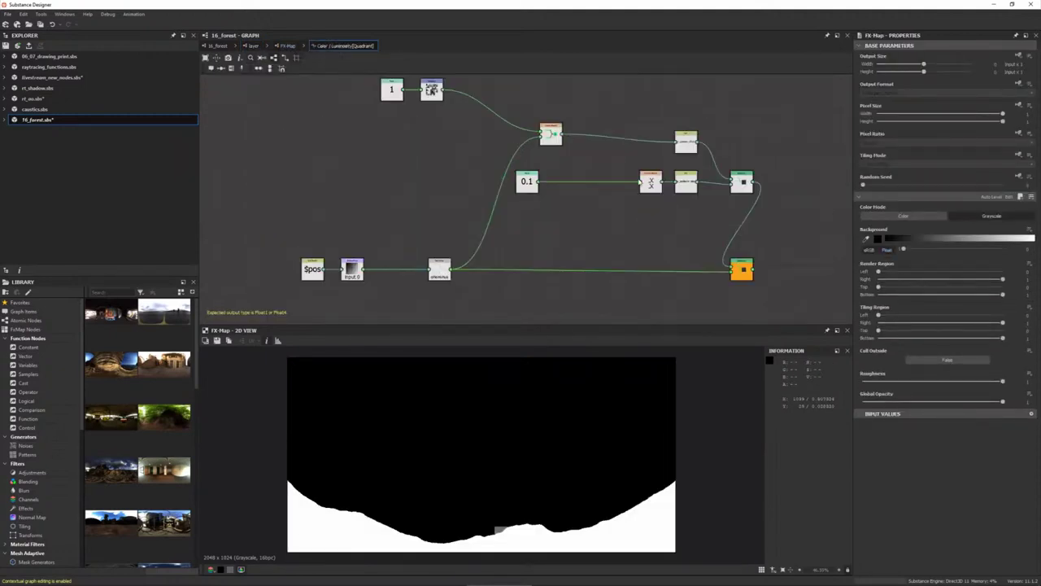
{"action": "left_click", "coordinate": [526, 187]}
{"action": "scroll", "coordinate": [638, 203], "scroll_direction": "up", "scroll_amount": 2}
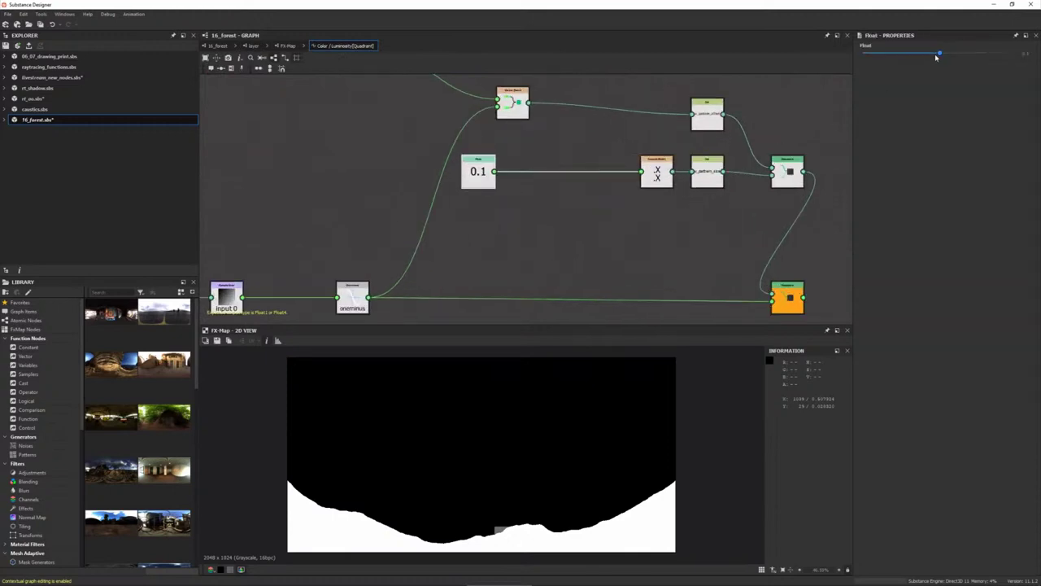
{"action": "left_click_drag", "start_coordinate": [934, 56], "coordinate": [940, 54]}
{"action": "scroll", "coordinate": [513, 187], "scroll_direction": "up", "scroll_amount": 2}
{"action": "scroll", "coordinate": [544, 228], "scroll_direction": "up", "scroll_amount": 2}
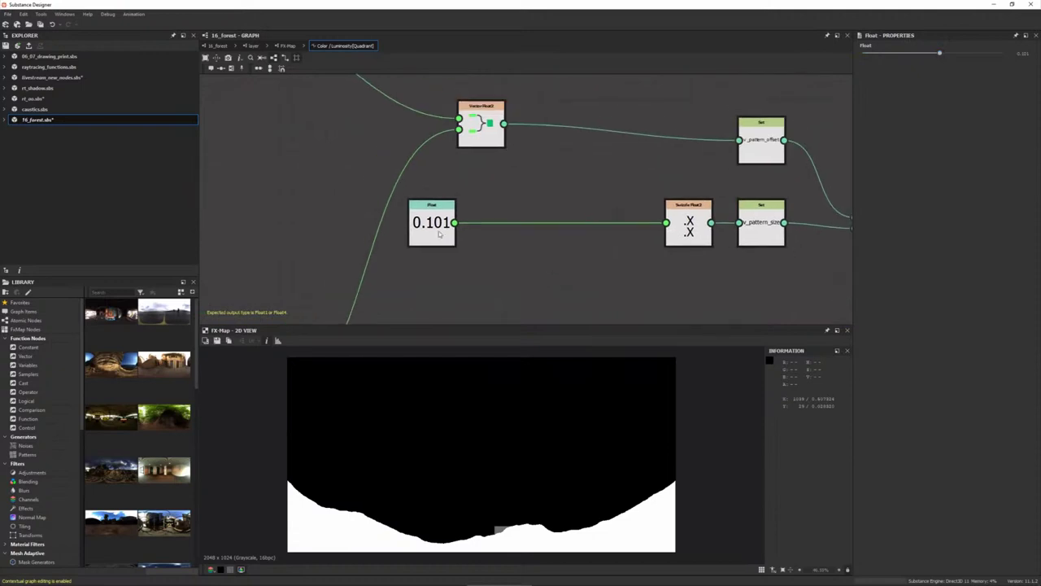
- Add a Float2 of 0.049, 0.107 feeding the pattern size setter
{"action": "key", "text": "space"}
{"action": "left_click", "coordinate": [541, 312]}
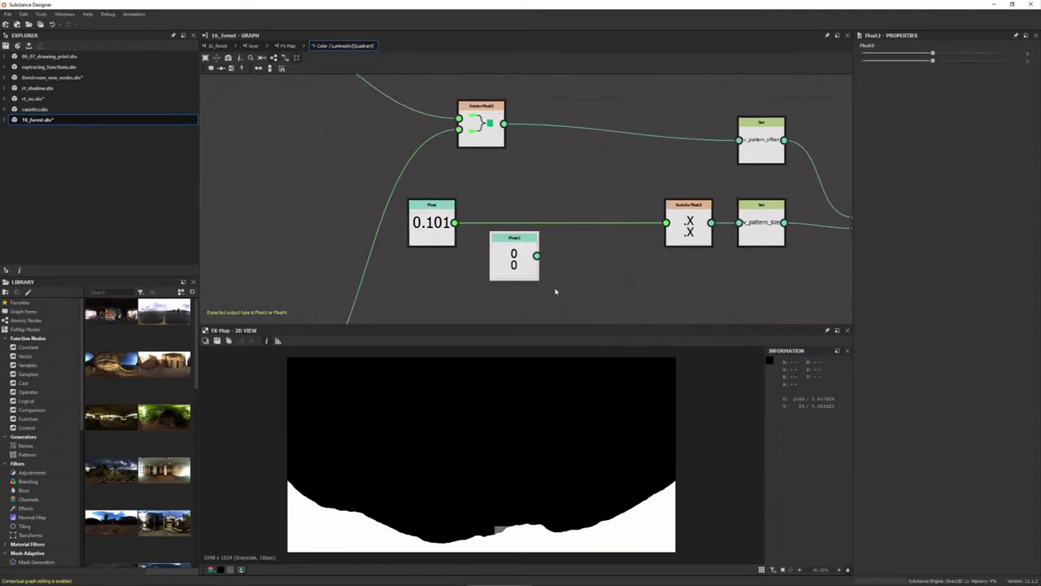
{"action": "mouse_move", "coordinate": [537, 257]}
{"action": "left_mouse_down"}
{"action": "mouse_move", "coordinate": [739, 222]}
{"action": "mouse_move", "coordinate": [562, 185]}
{"action": "mouse_move", "coordinate": [549, 192]}
{"action": "left_mouse_up"}
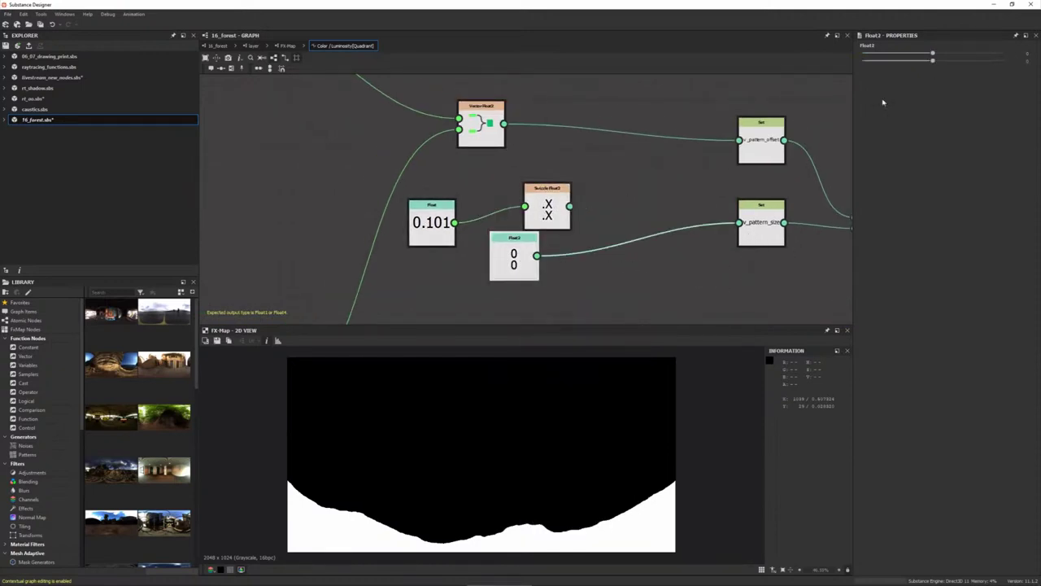
{"action": "mouse_move", "coordinate": [934, 54]}
{"action": "left_mouse_down"}
{"action": "mouse_move", "coordinate": [953, 62]}
{"action": "mouse_move", "coordinate": [938, 64]}
{"action": "left_mouse_up"}
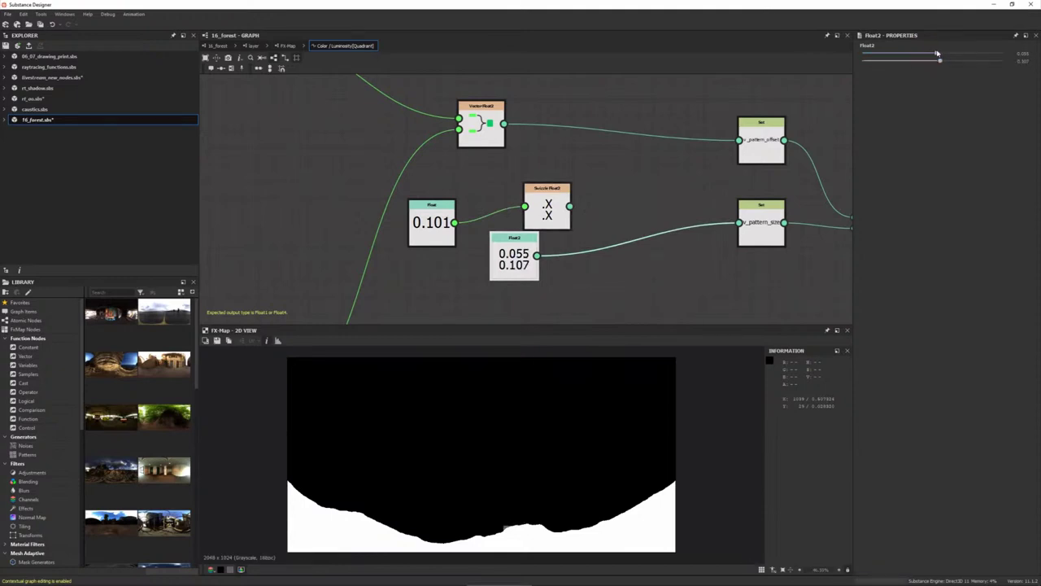
{"action": "left_click_drag", "start_coordinate": [937, 53], "coordinate": [935, 53]}
{"action": "scroll", "coordinate": [507, 534], "scroll_direction": "down", "scroll_amount": 2}
- Change the Quadrant node's random seed
{"action": "scroll", "coordinate": [506, 535], "scroll_direction": "up", "scroll_amount": 2}
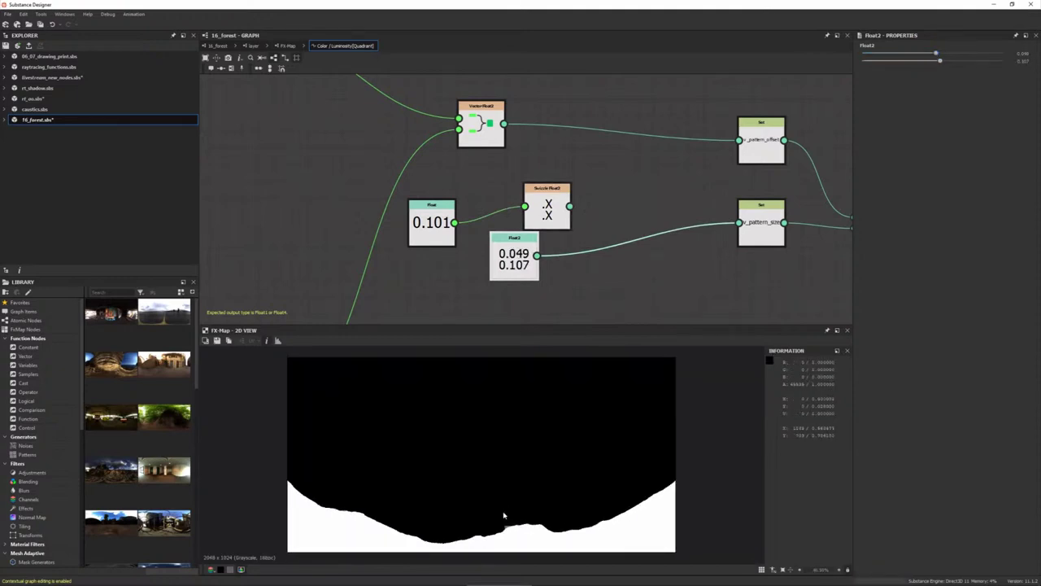
{"action": "left_click", "coordinate": [286, 46]}
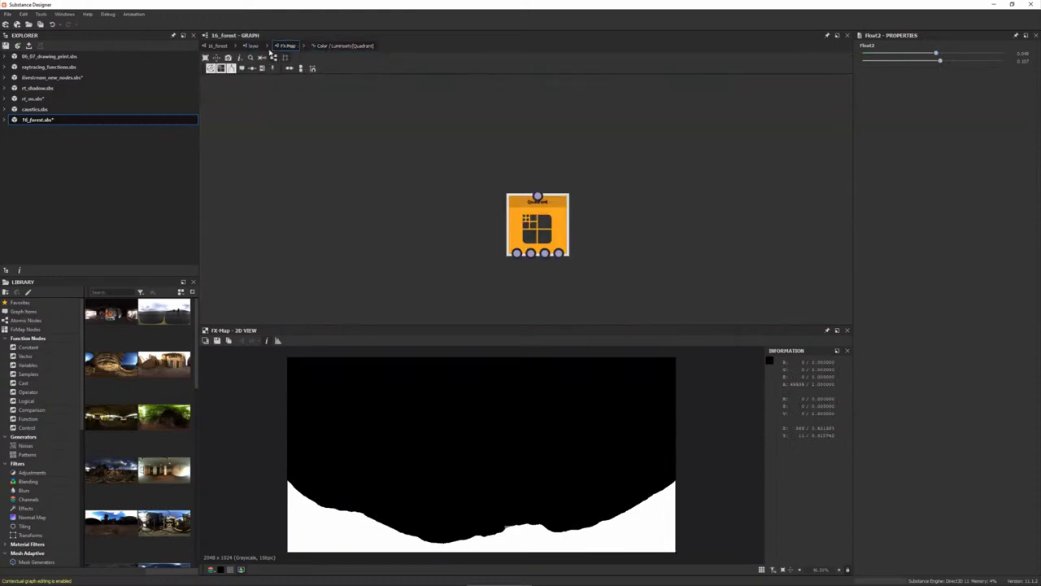
{"action": "left_click", "coordinate": [537, 227]}
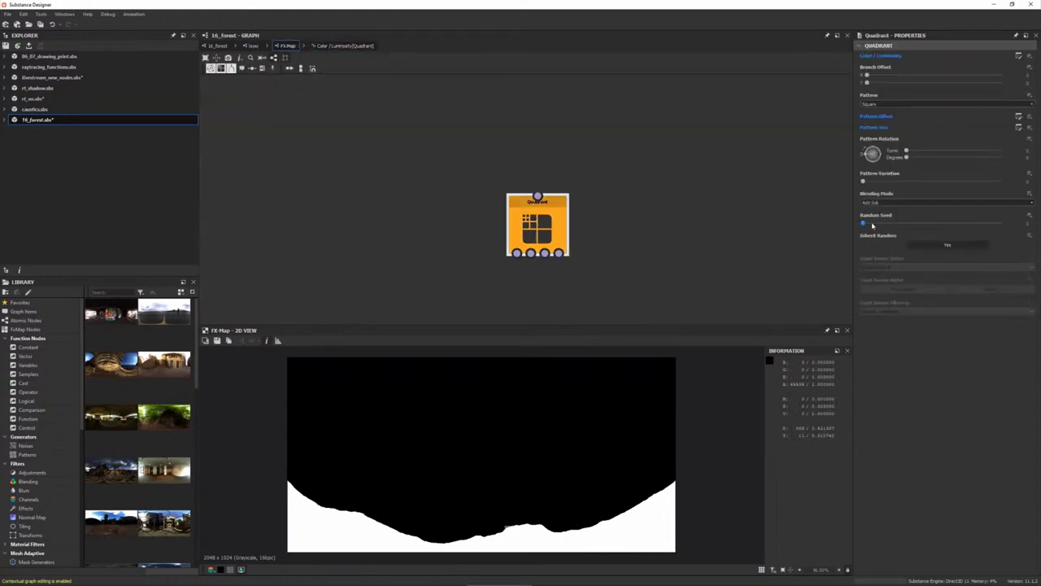
{"action": "left_click_drag", "start_coordinate": [872, 225], "coordinate": [918, 226]}
{"action": "mouse_move", "coordinate": [918, 226]}
{"action": "left_mouse_down"}
{"action": "mouse_move", "coordinate": [942, 229]}
{"action": "mouse_move", "coordinate": [852, 228]}
{"action": "left_mouse_up"}
{"action": "left_click", "coordinate": [347, 46]}
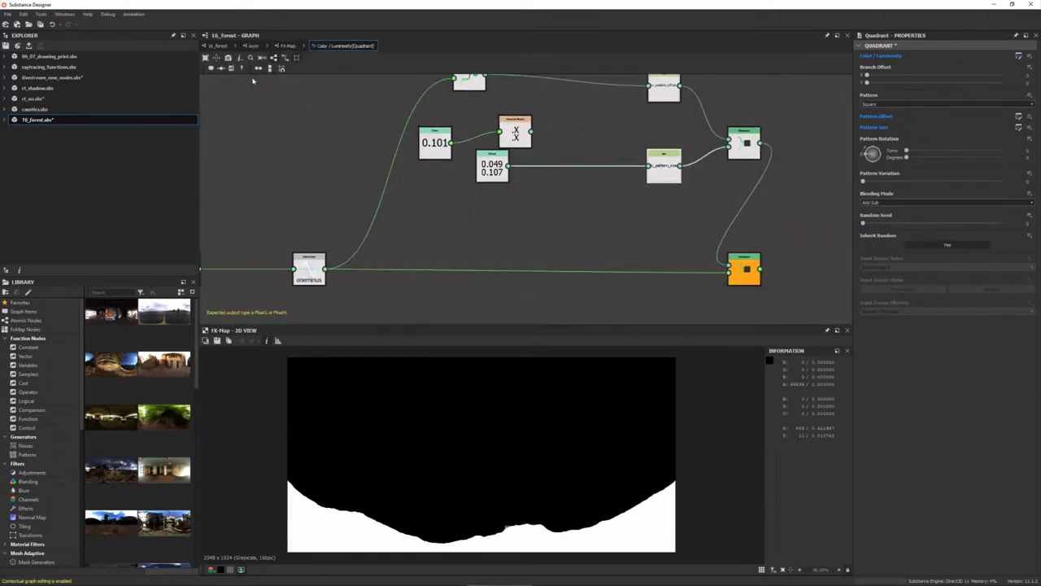
{"action": "left_click", "coordinate": [253, 46]}
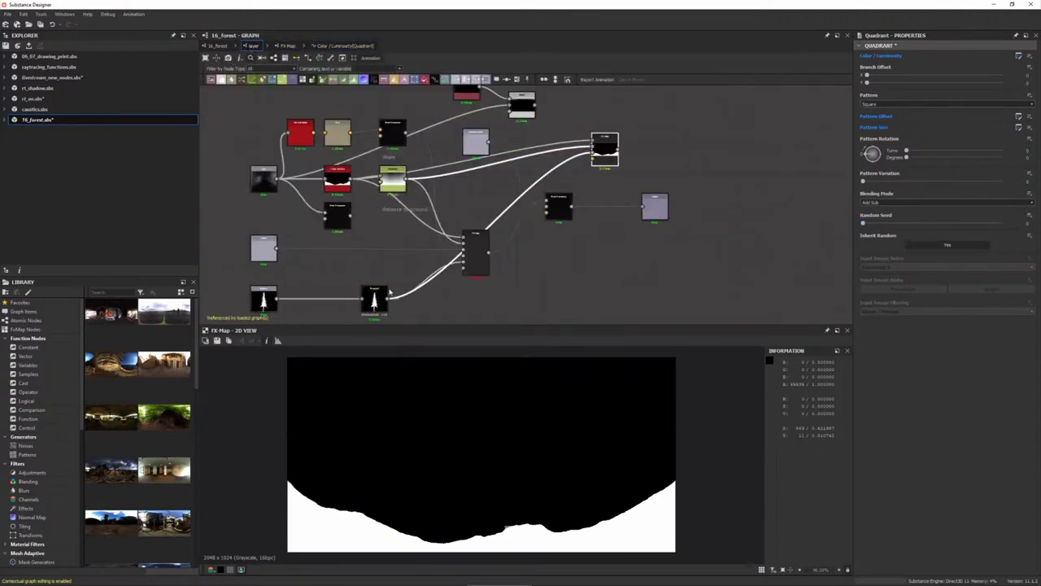
{"action": "left_click", "coordinate": [282, 47]}
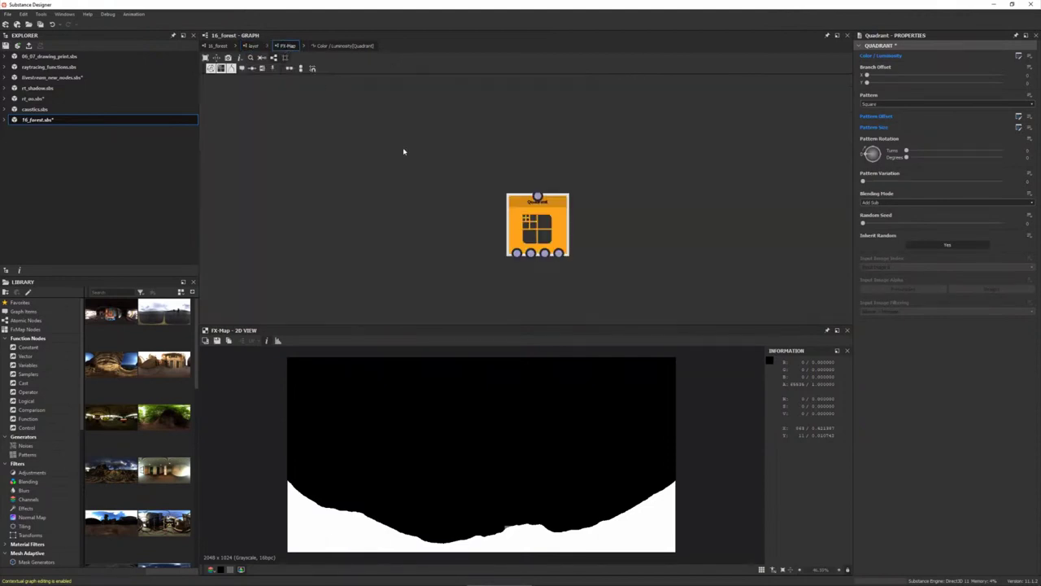
- Set the Quadrant's Pattern to Input Image using Input Image 1, then return to the layer graph
{"action": "left_click", "coordinate": [883, 105]}
{"action": "left_click", "coordinate": [875, 116]}
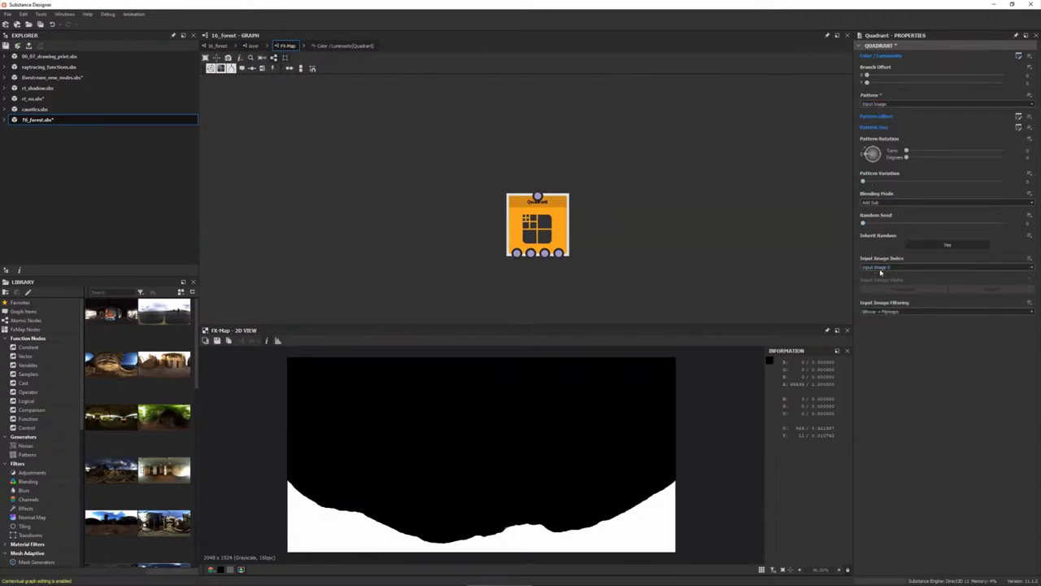
{"action": "left_click", "coordinate": [880, 267]}
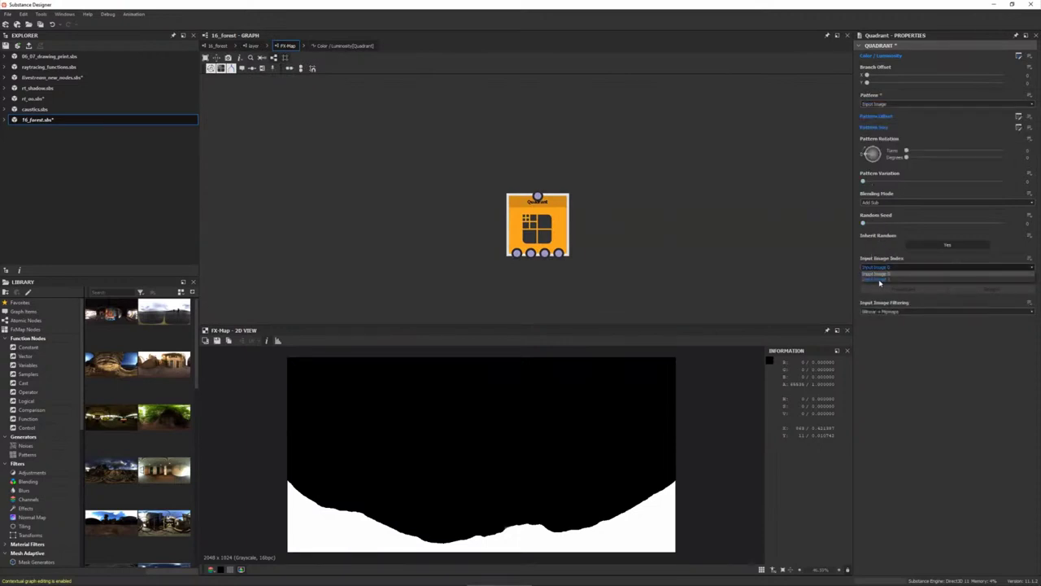
{"action": "left_click", "coordinate": [876, 279]}
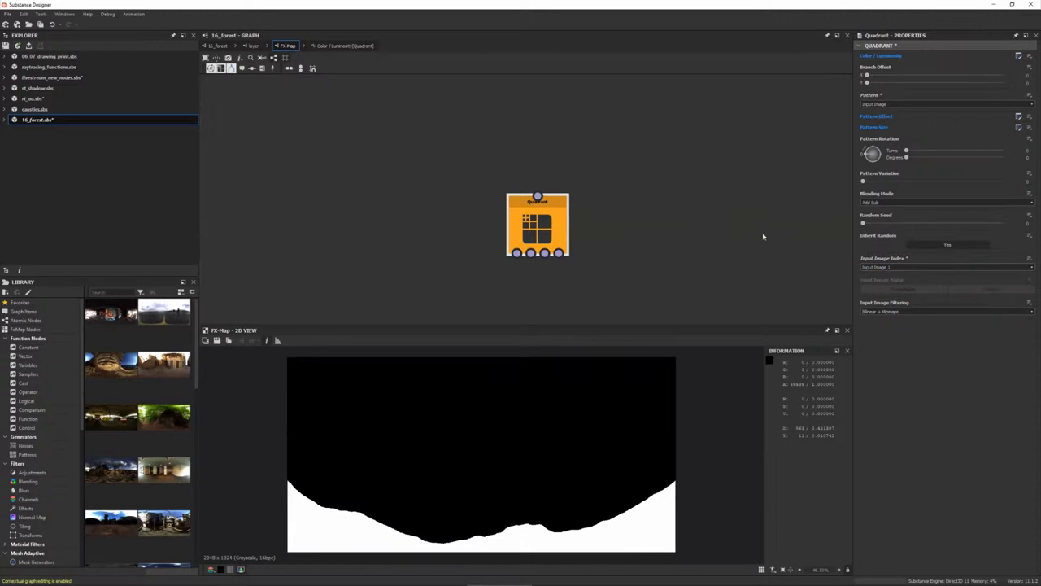
{"action": "left_click", "coordinate": [1018, 55]}
{"action": "left_click", "coordinate": [286, 46]}
{"action": "left_click", "coordinate": [253, 46]}
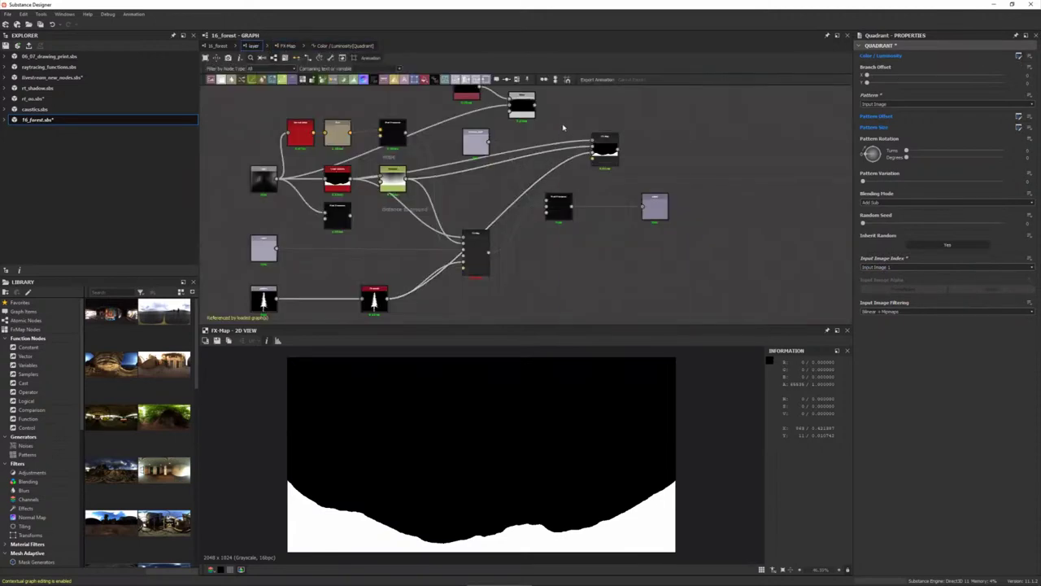
- Insert a Levels node darkening the terrain mask to grey and preview the FX-Map
{"action": "key", "text": "space"}
{"action": "type", "text": "levels"}
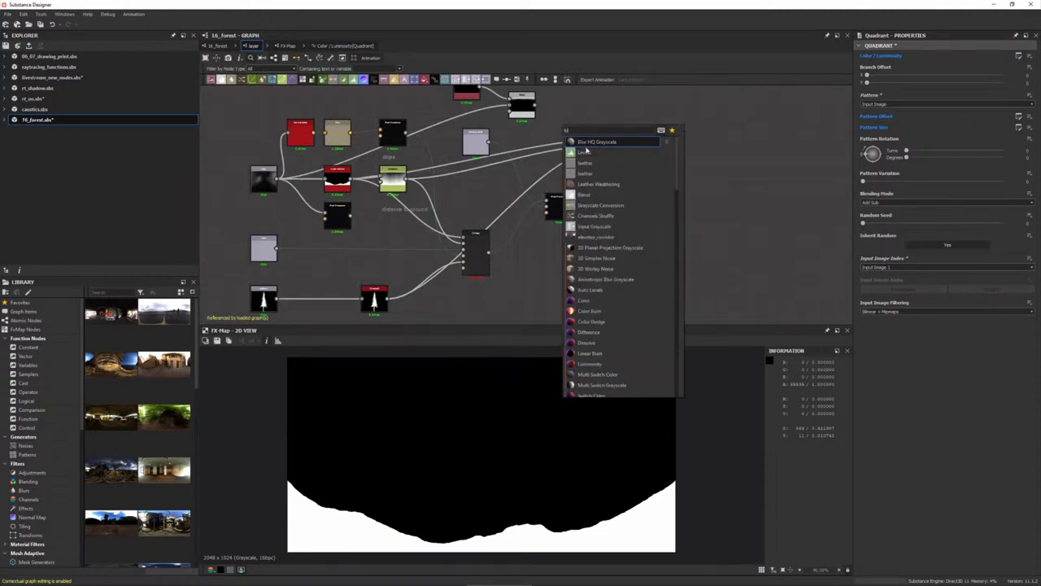
{"action": "key", "text": "Return"}
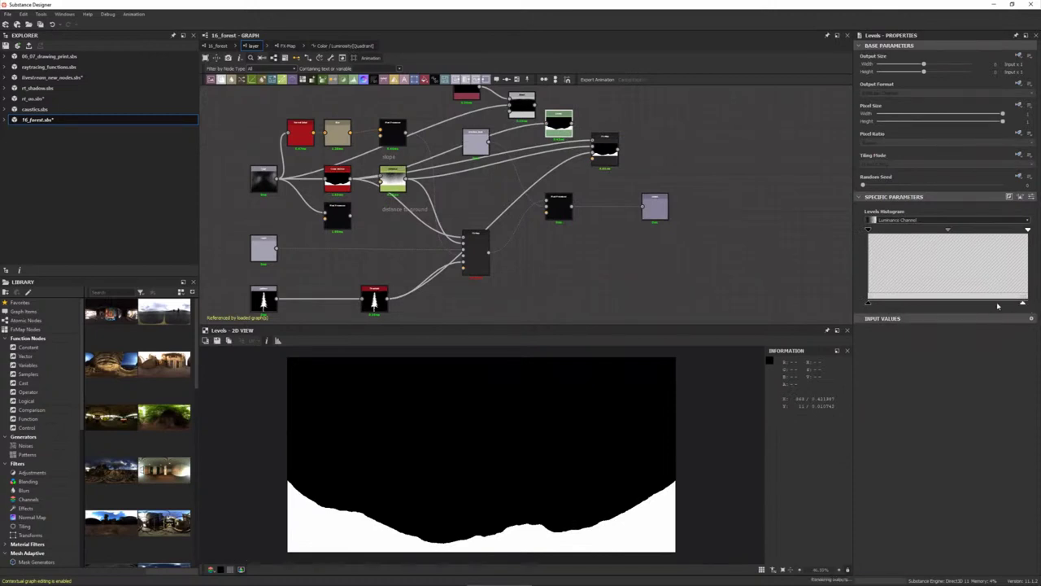
{"action": "left_click_drag", "start_coordinate": [1027, 303], "coordinate": [907, 303]}
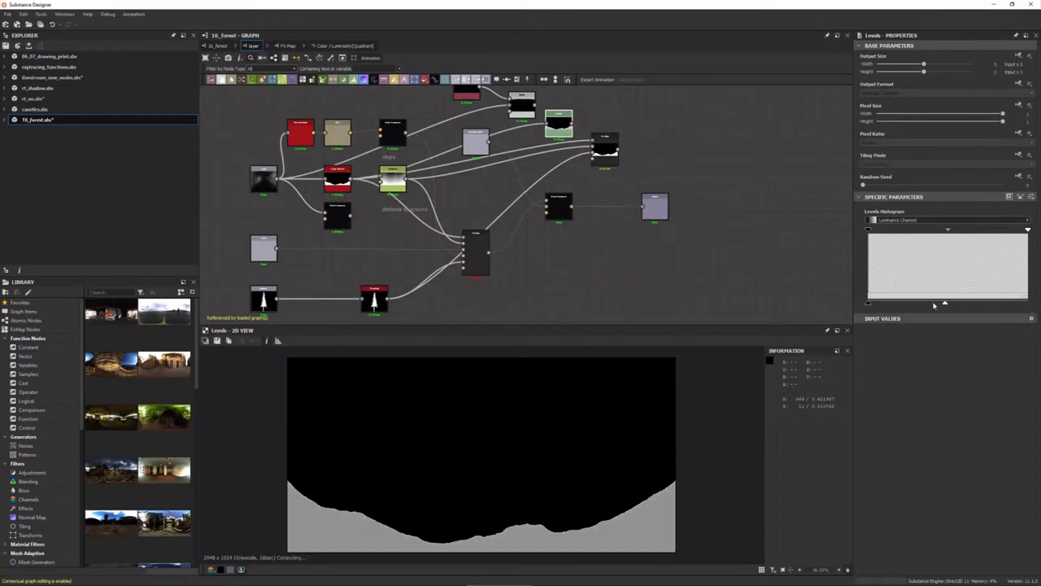
{"action": "double_click", "coordinate": [604, 148]}
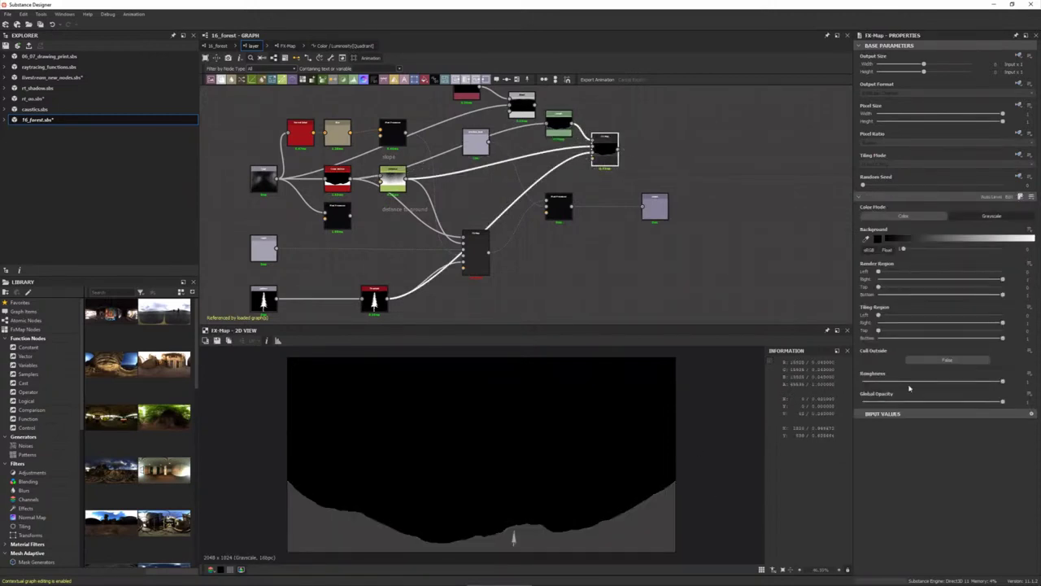
- Reopen the Quadrant's Color/Luminosity function graph
{"action": "scroll", "coordinate": [518, 556], "scroll_direction": "up", "scroll_amount": 2}
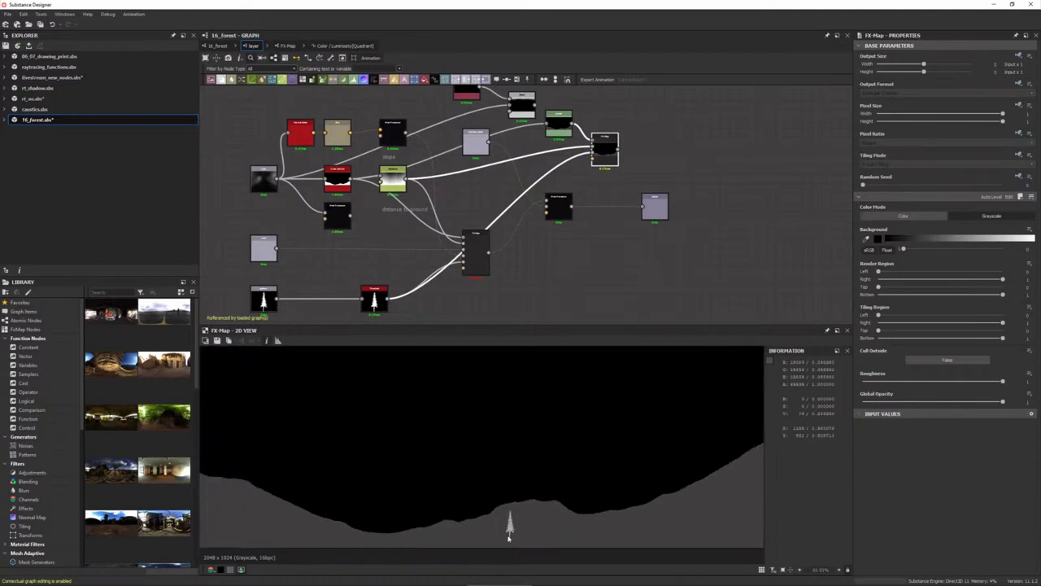
{"action": "left_click", "coordinate": [341, 48]}
{"action": "scroll", "coordinate": [530, 219], "scroll_direction": "down", "scroll_amount": 2}
- Delete the 0.101 Float and X nodes and straighten the remaining function nodes' links
{"action": "left_click", "coordinate": [464, 165]}
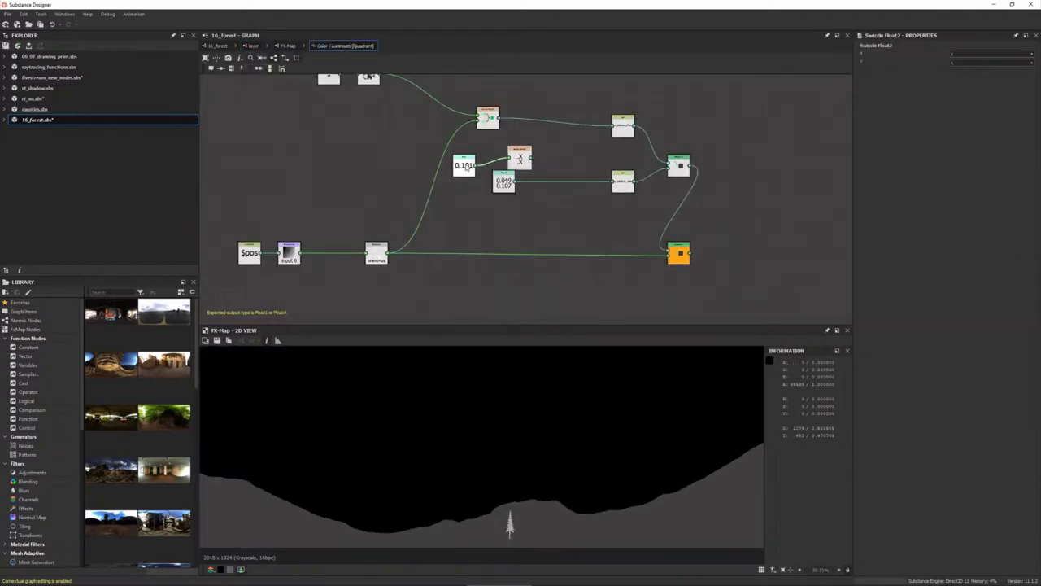
{"action": "key", "text": "Delete"}
{"action": "middle_click_drag", "start_coordinate": [549, 185], "coordinate": [669, 233]}
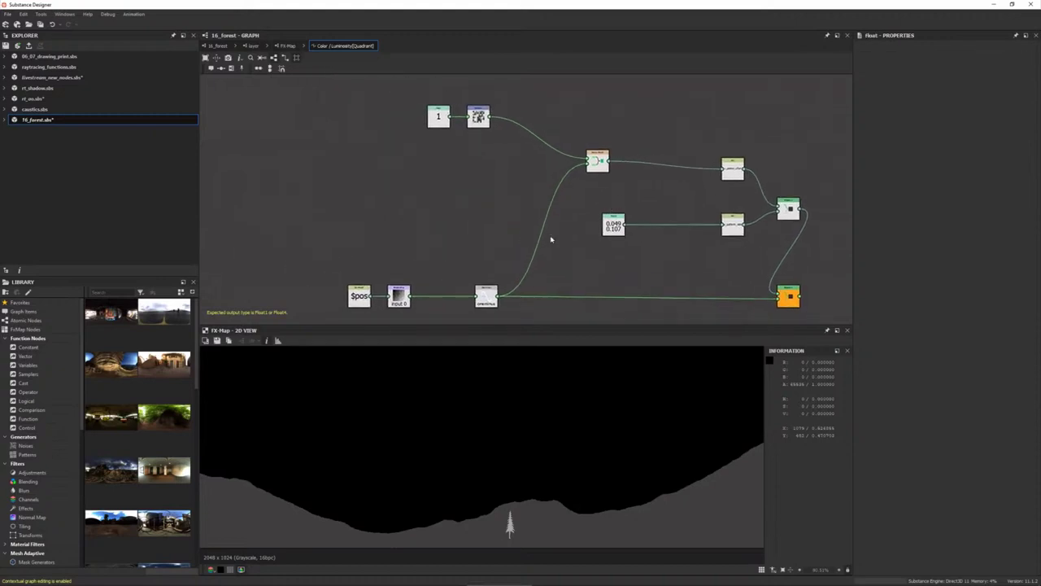
{"action": "left_click_drag", "start_coordinate": [598, 160], "coordinate": [597, 168]}
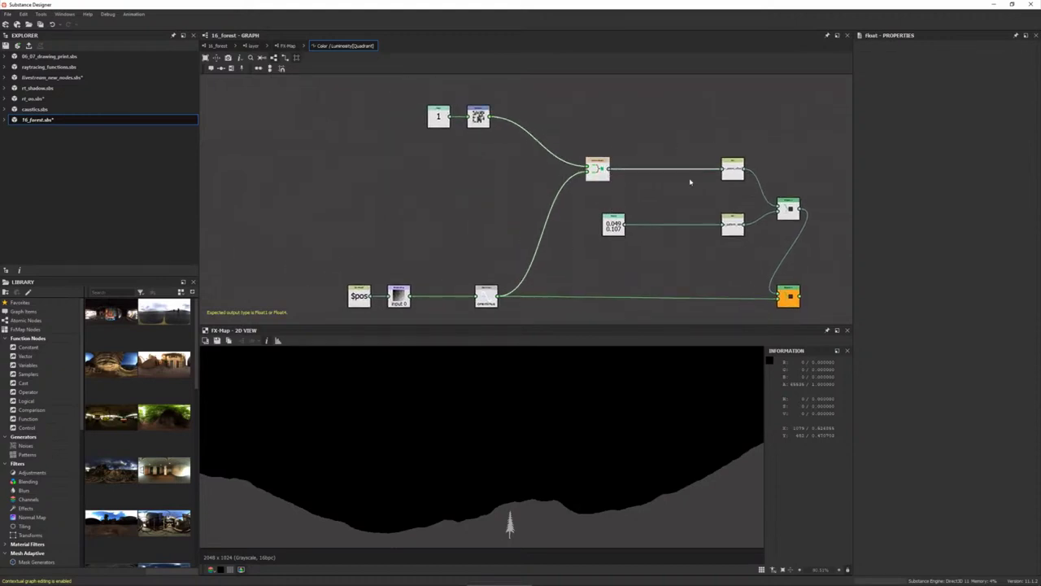
- Inspect the upper Set node and fit the terrain preview and all function nodes in view
{"action": "left_click", "coordinate": [736, 171]}
{"action": "scroll", "coordinate": [740, 172], "scroll_direction": "up", "scroll_amount": 2}
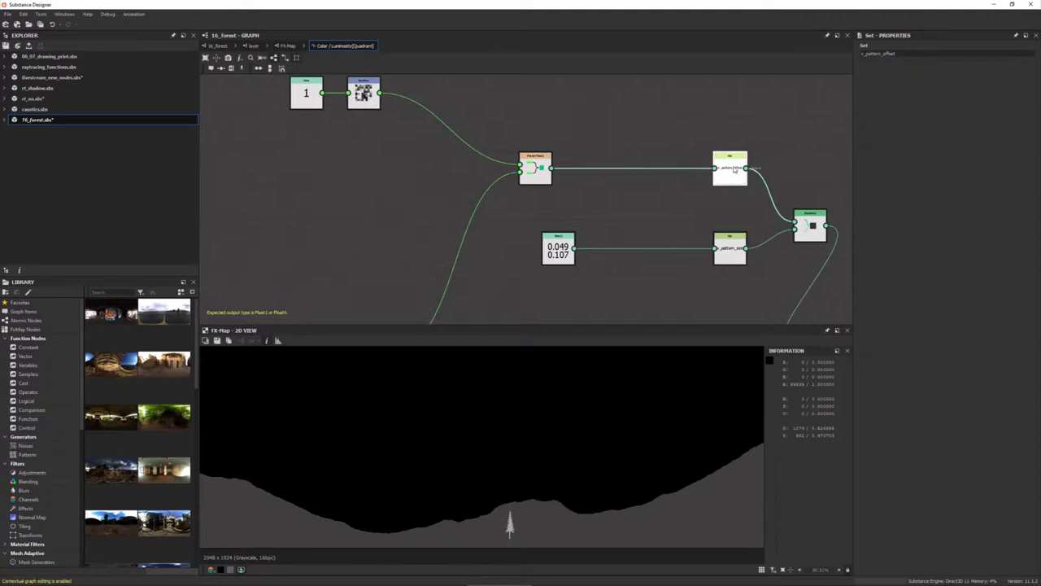
{"action": "scroll", "coordinate": [735, 169], "scroll_direction": "down", "scroll_amount": 1}
{"action": "middle_click_drag", "start_coordinate": [535, 240], "coordinate": [589, 187]}
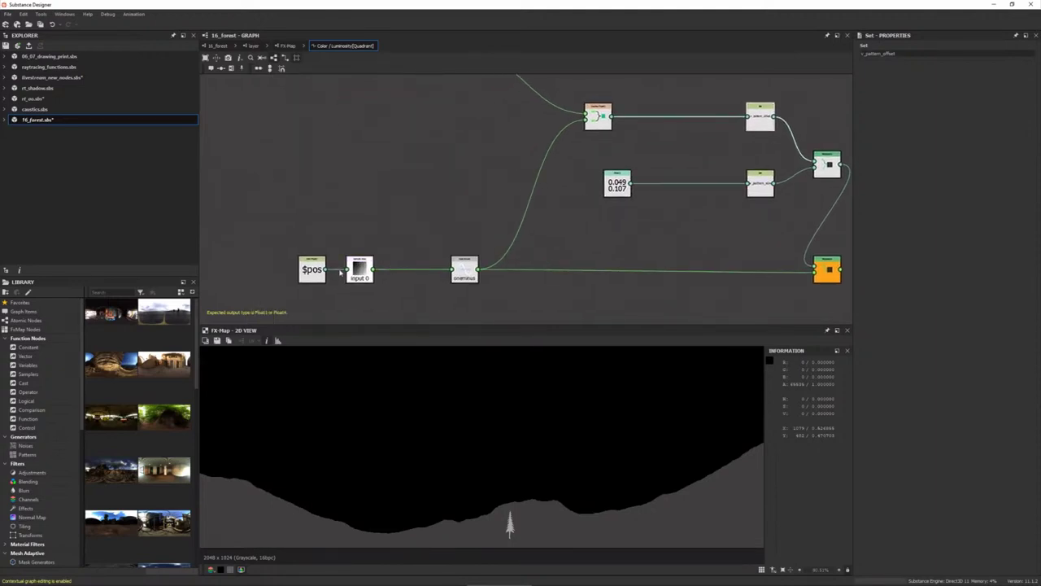
{"action": "scroll", "coordinate": [501, 417], "scroll_direction": "down", "scroll_amount": 1}
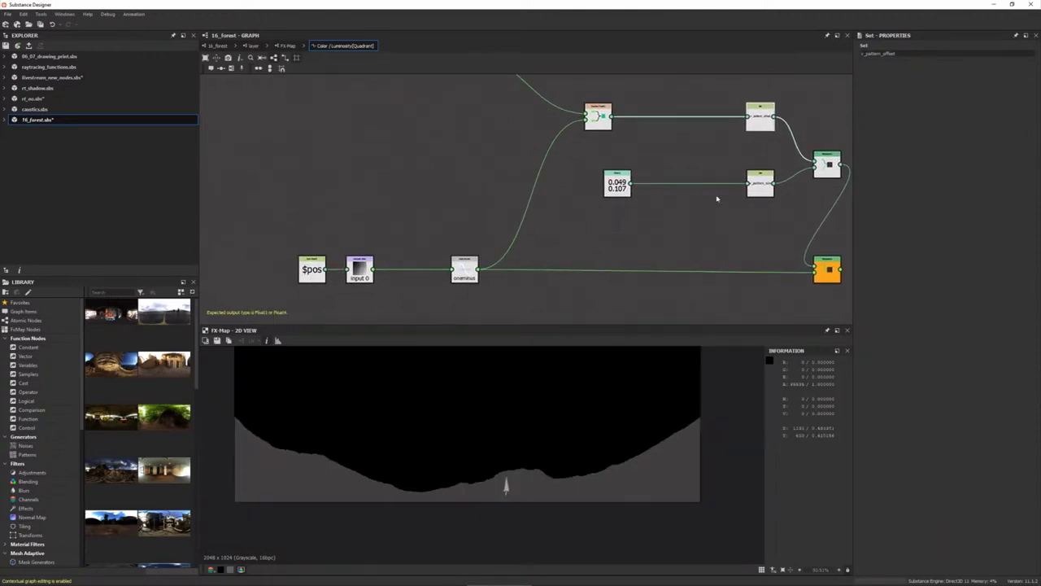
{"action": "key", "text": "f"}
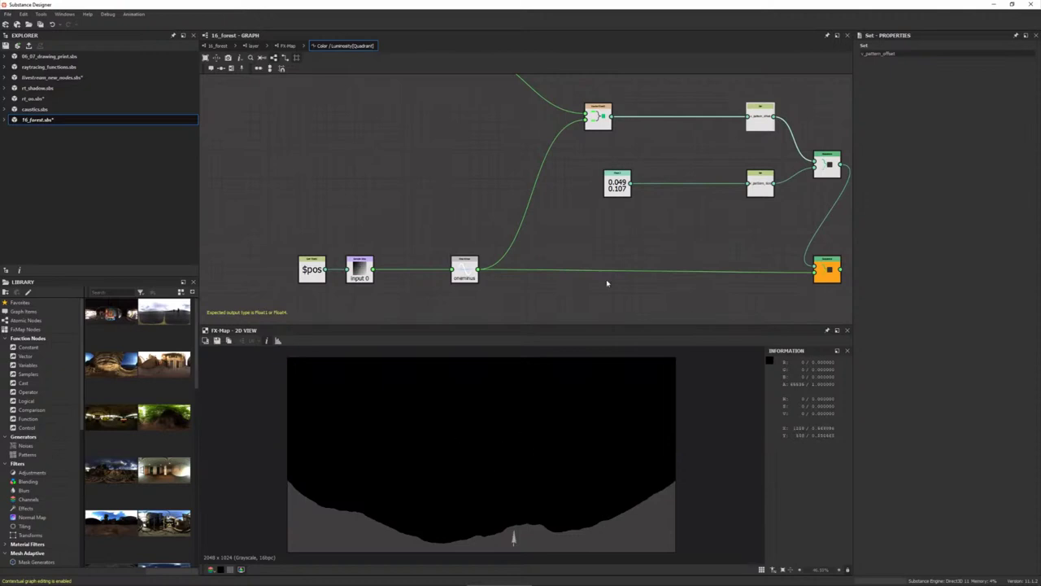
{"action": "scroll", "coordinate": [607, 283], "scroll_direction": "down", "scroll_amount": 2}
{"action": "middle_click_drag", "start_coordinate": [607, 283], "coordinate": [616, 213]}
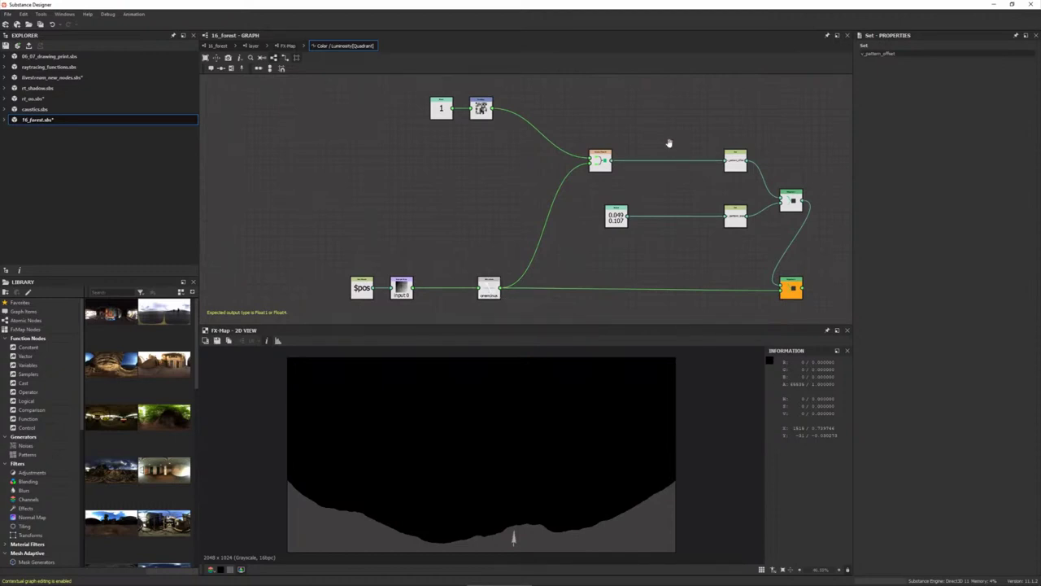
- Open and dismiss the node search twice, then shift the sampler node left
{"action": "key", "text": "space"}
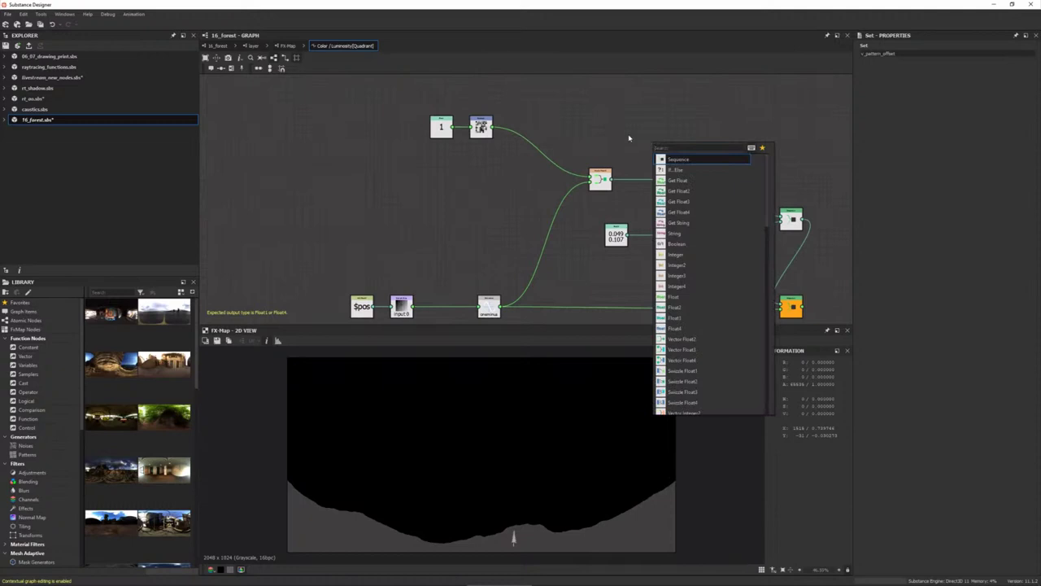
{"action": "key", "text": "Escape"}
{"action": "key", "text": "space"}
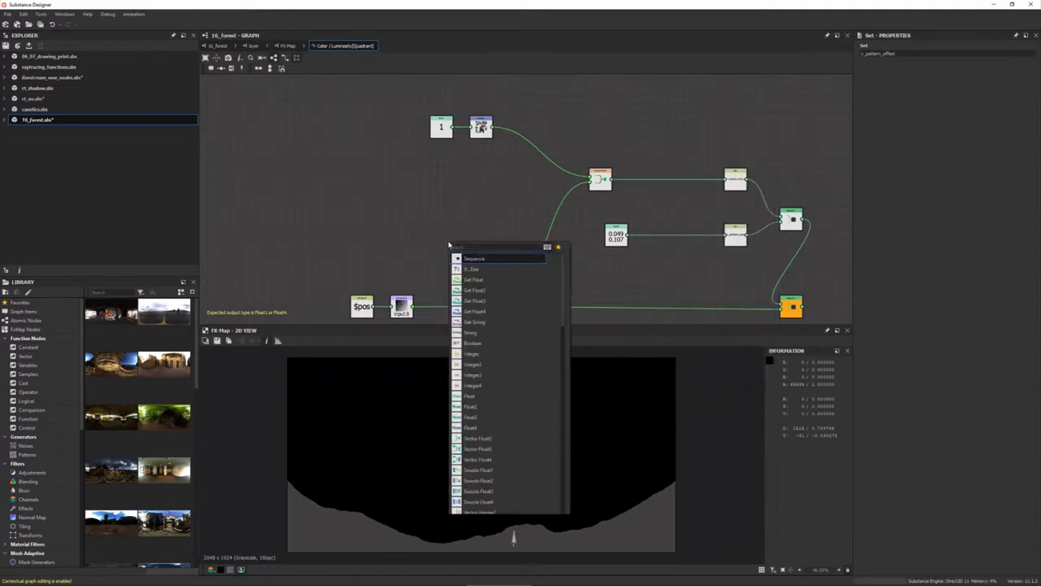
{"action": "key", "text": "Escape"}
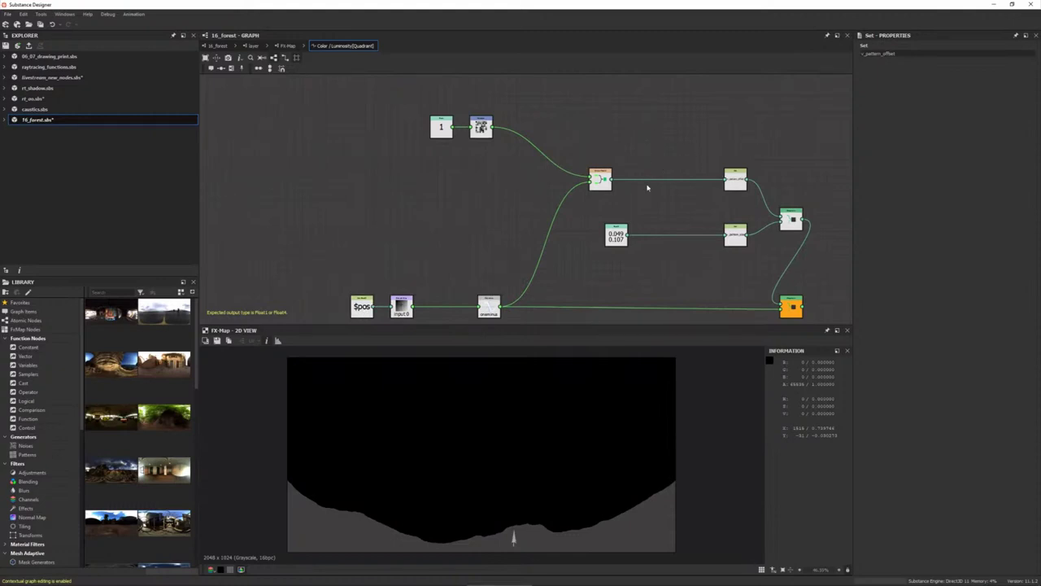
{"action": "left_click_drag", "start_coordinate": [606, 182], "coordinate": [574, 183]}
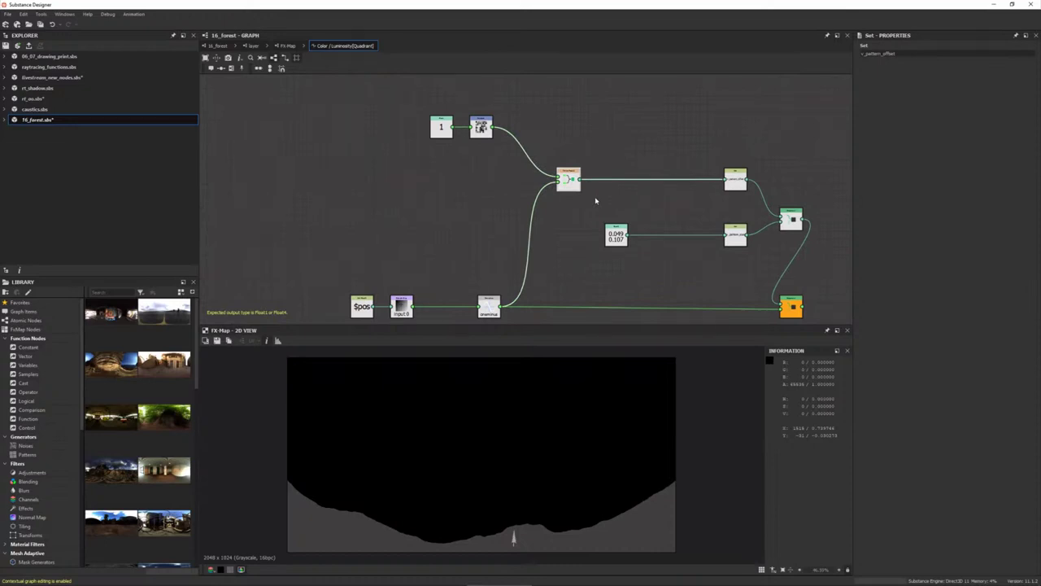
- Add a Subtraction node taking $pos and the sampler, feeding the pattern offset Set
{"action": "key", "text": "space"}
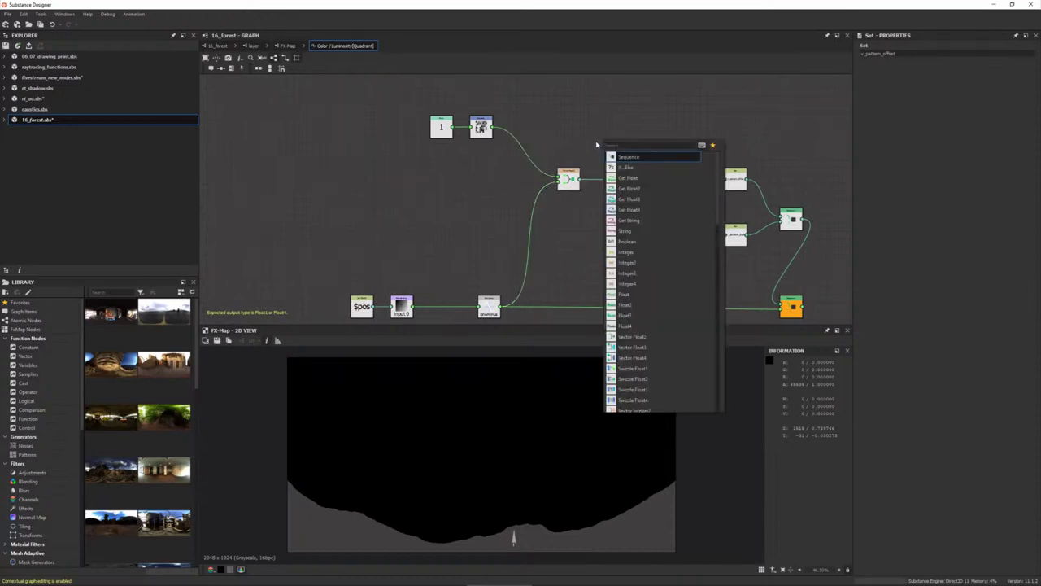
{"action": "type", "text": "sub"}
{"action": "left_click", "coordinate": [625, 157]}
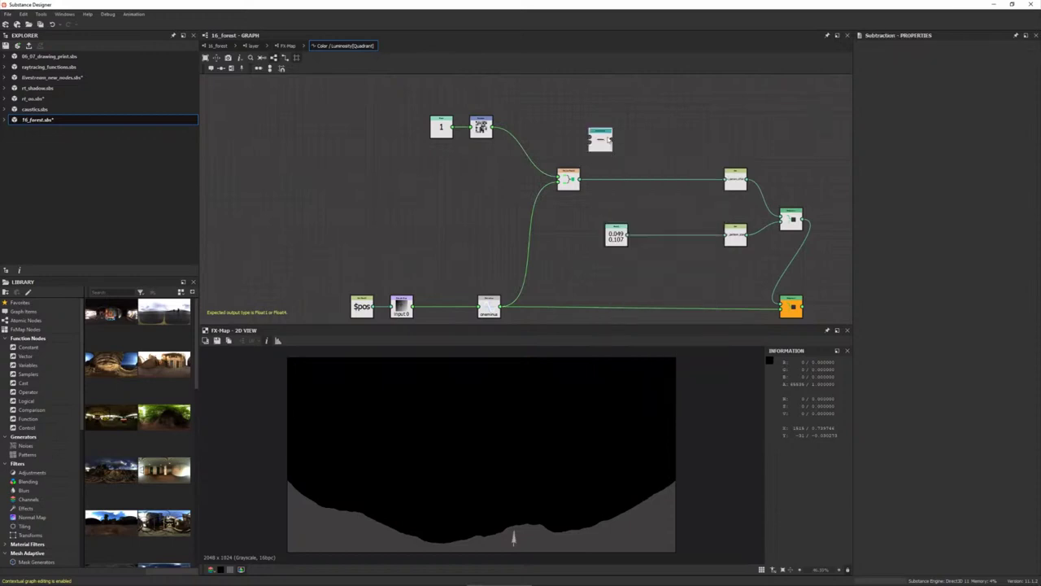
{"action": "left_click_drag", "start_coordinate": [610, 140], "coordinate": [656, 147]}
{"action": "left_click_drag", "start_coordinate": [374, 306], "coordinate": [648, 148]}
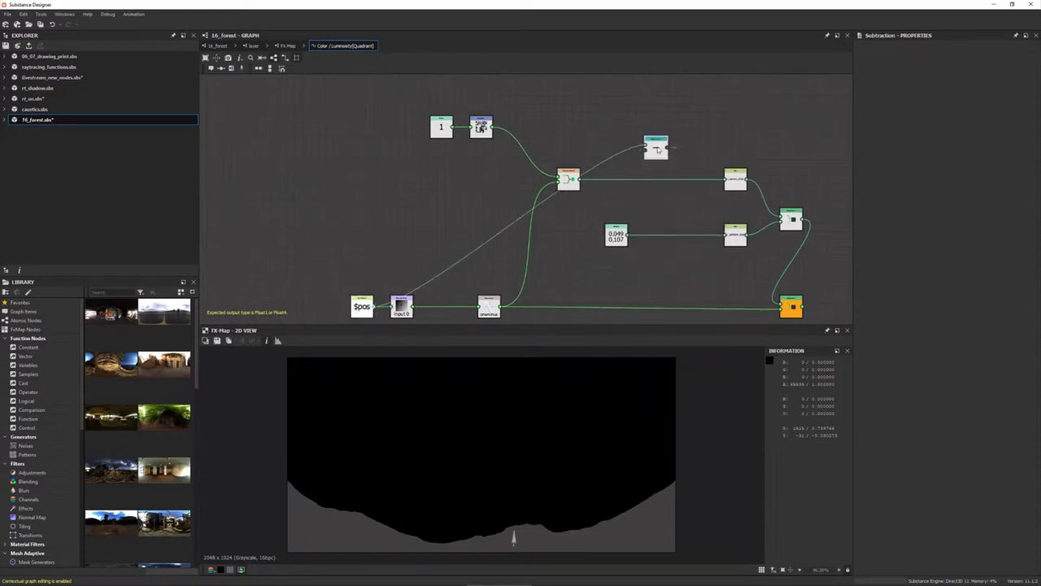
{"action": "mouse_move", "coordinate": [579, 179]}
{"action": "left_mouse_down"}
{"action": "mouse_move", "coordinate": [648, 149]}
{"action": "mouse_move", "coordinate": [726, 180]}
{"action": "left_mouse_up"}
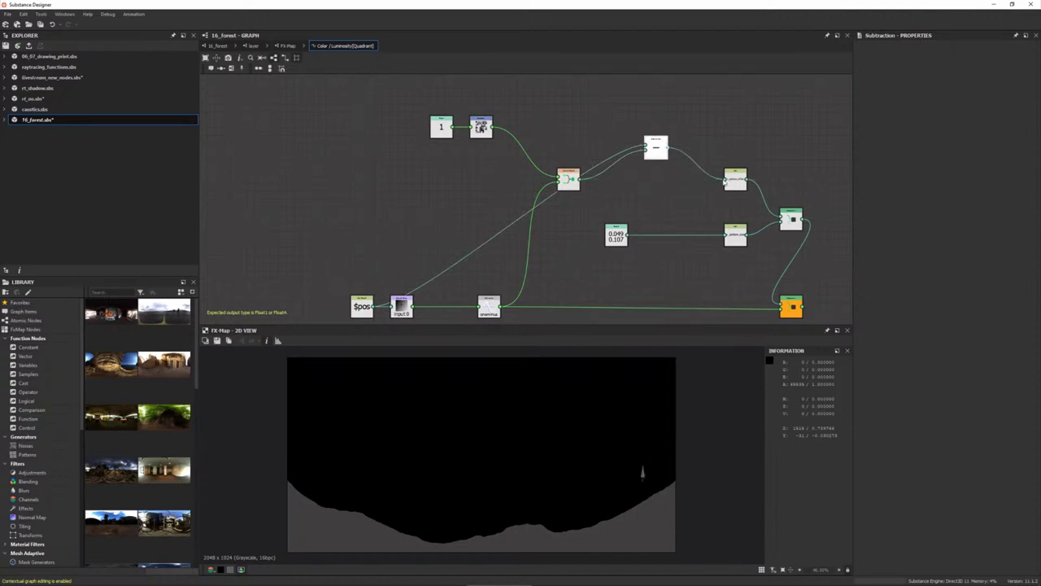
{"action": "left_click_drag", "start_coordinate": [656, 147], "coordinate": [660, 171]}
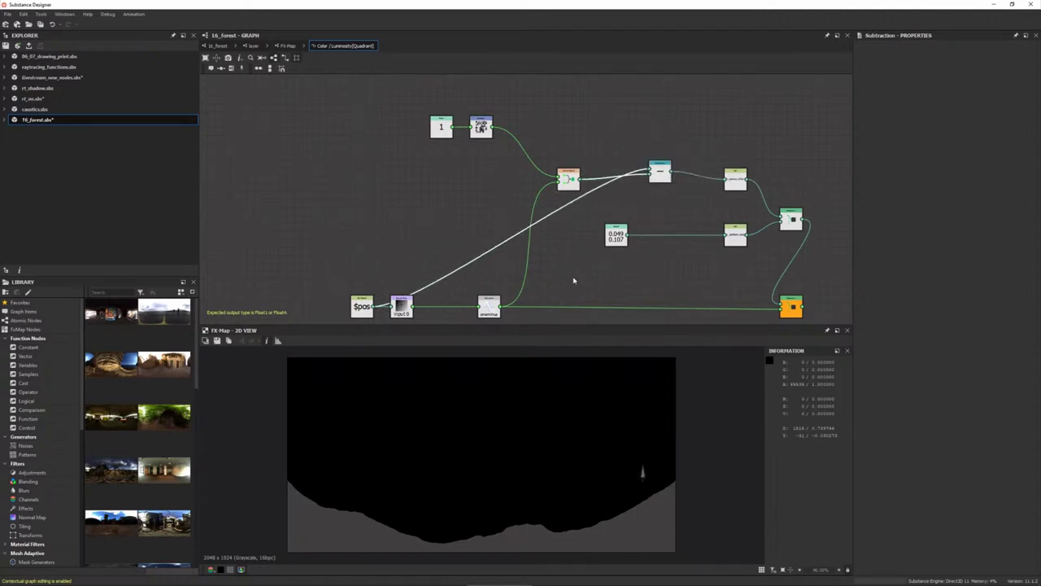
{"action": "left_click_drag", "start_coordinate": [364, 306], "coordinate": [324, 306]}
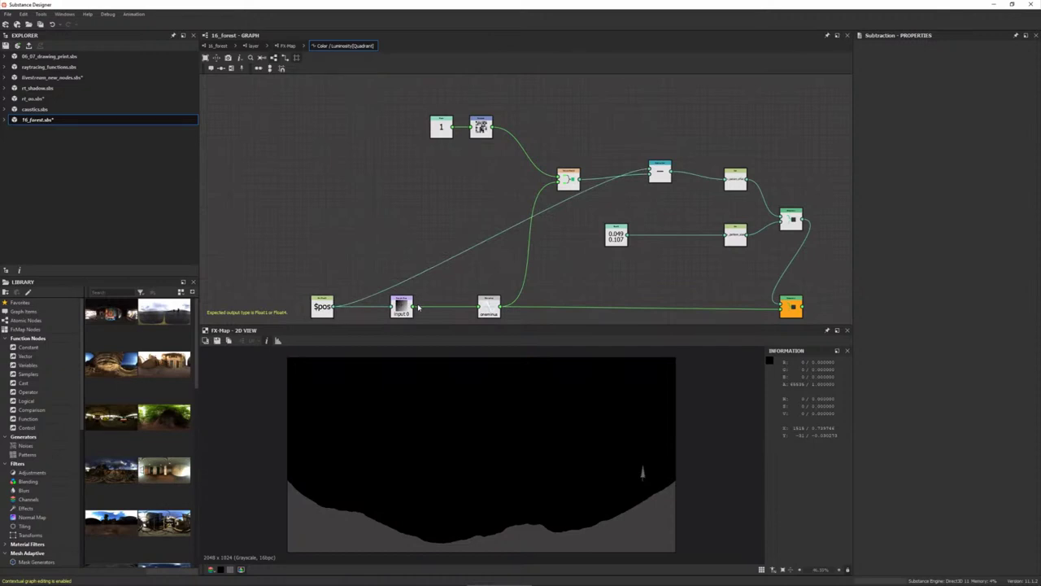
- Check the Float2 node and briefly set the constant float to 0.316, then back to 1
{"action": "middle_click_drag", "start_coordinate": [606, 211], "coordinate": [604, 148]}
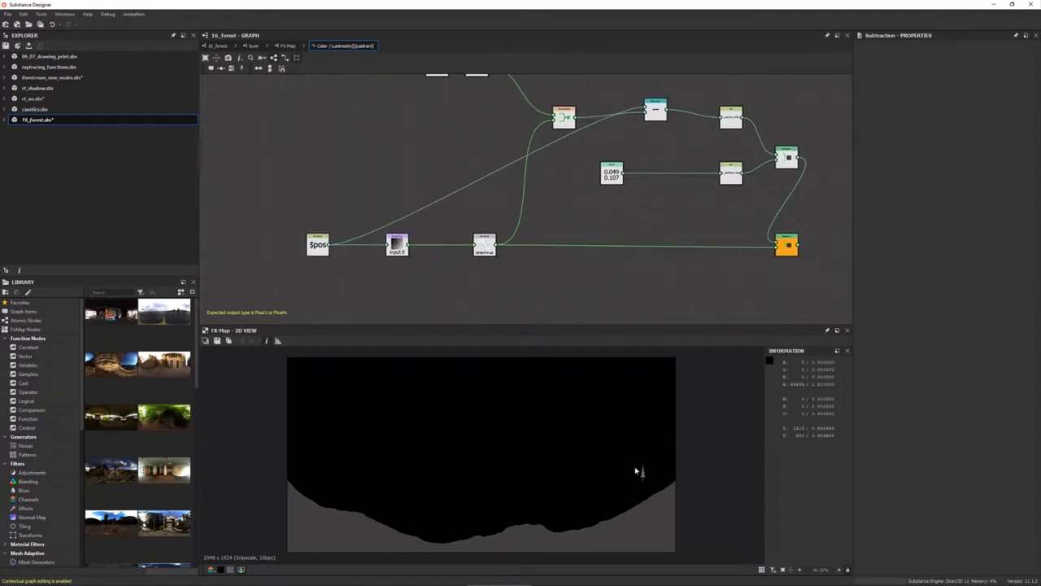
{"action": "middle_click_drag", "start_coordinate": [531, 217], "coordinate": [525, 260]}
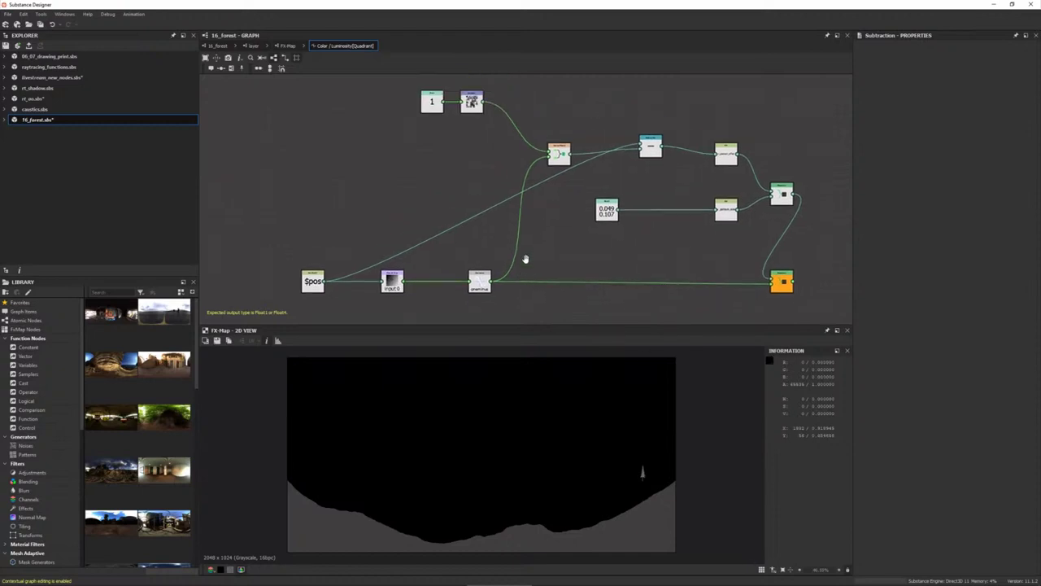
{"action": "left_click", "coordinate": [606, 215]}
{"action": "left_click", "coordinate": [432, 108]}
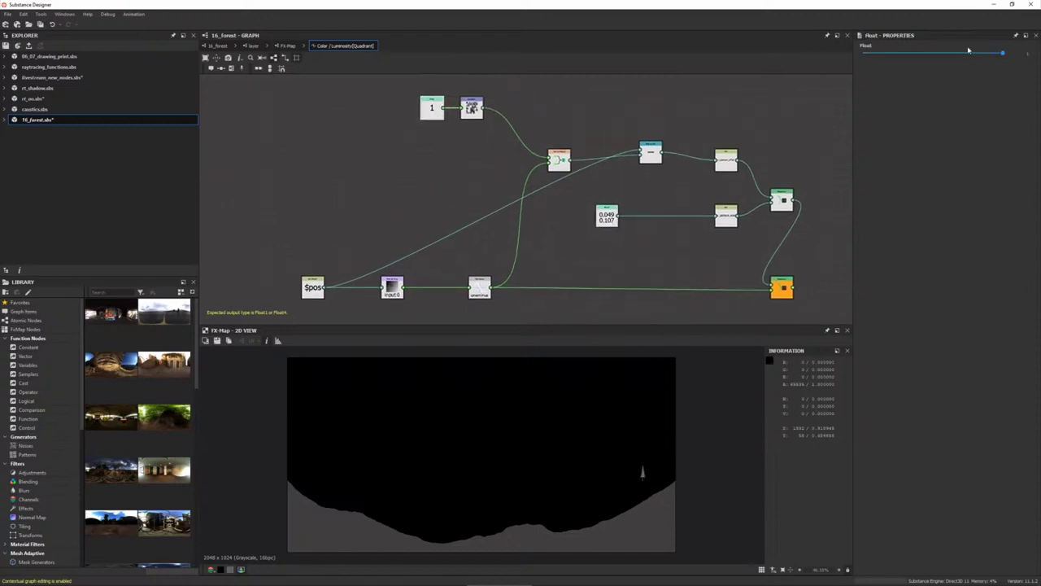
{"action": "mouse_move", "coordinate": [998, 55]}
{"action": "left_mouse_down"}
{"action": "mouse_move", "coordinate": [943, 55]}
{"action": "mouse_move", "coordinate": [1003, 53]}
{"action": "left_mouse_up"}
{"action": "left_click_drag", "start_coordinate": [657, 154], "coordinate": [645, 161]}
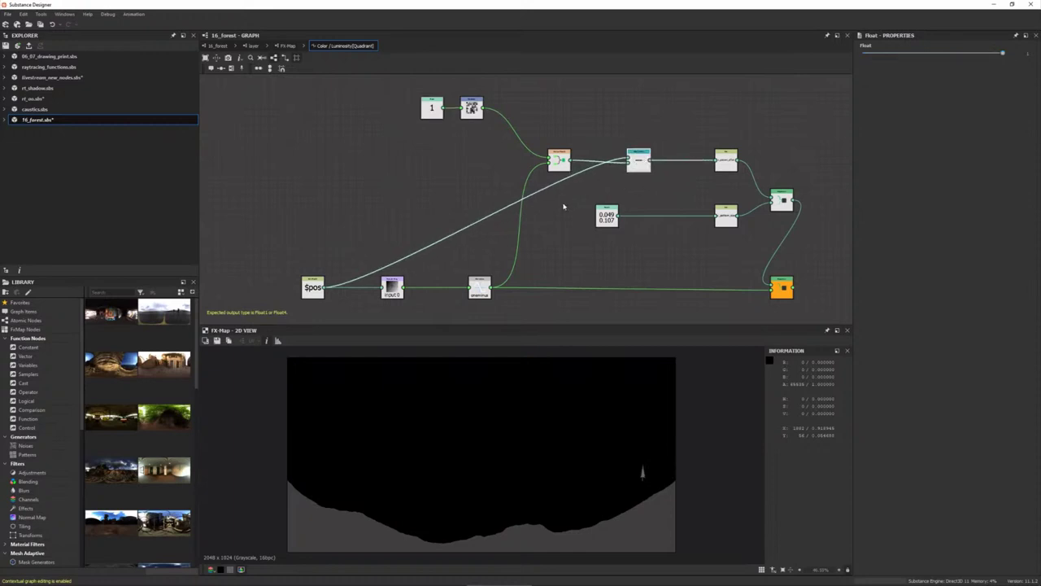
{"action": "mouse_move", "coordinate": [552, 241]}
{"action": "middle_mouse_down"}
{"action": "mouse_move", "coordinate": [557, 251]}
{"action": "mouse_move", "coordinate": [546, 209]}
{"action": "middle_mouse_up"}
{"action": "scroll", "coordinate": [574, 195], "scroll_direction": "up", "scroll_amount": 2}
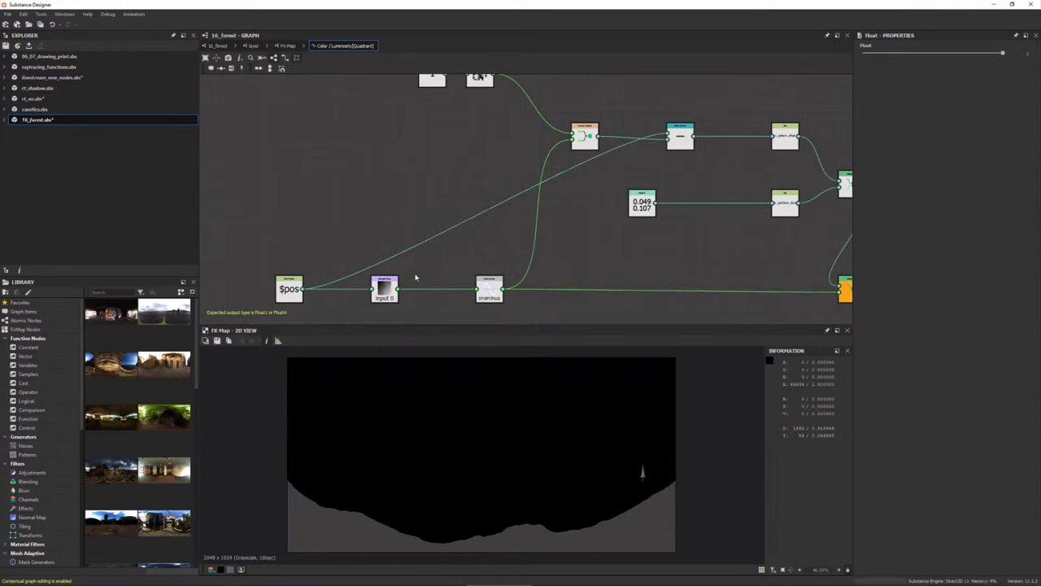
- Make the sampler read oneminus and move $pos to the Subtraction's lower input
{"action": "left_click_drag", "start_coordinate": [398, 289], "coordinate": [581, 139]}
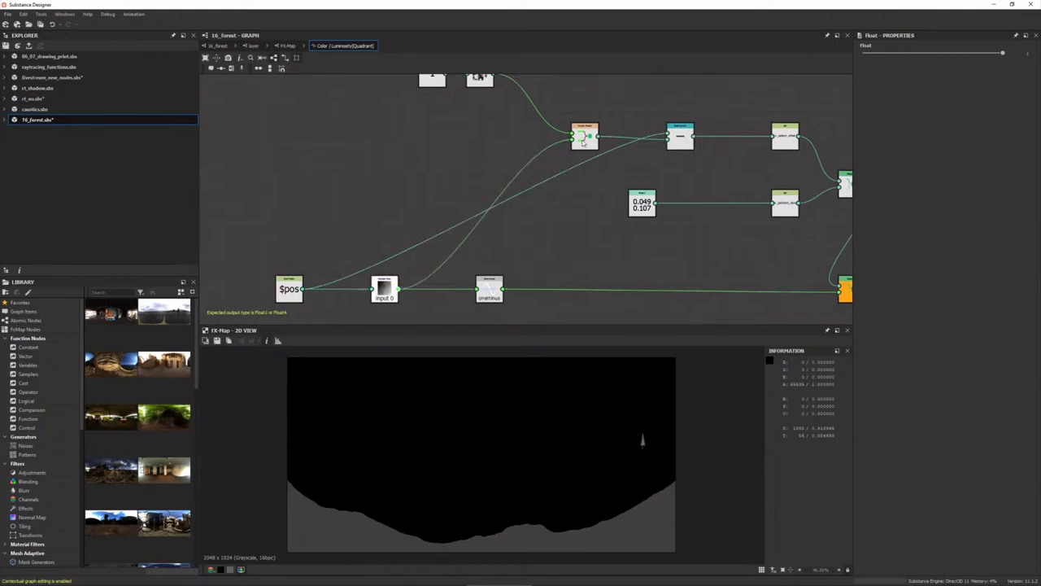
{"action": "left_click_drag", "start_coordinate": [503, 289], "coordinate": [573, 140]}
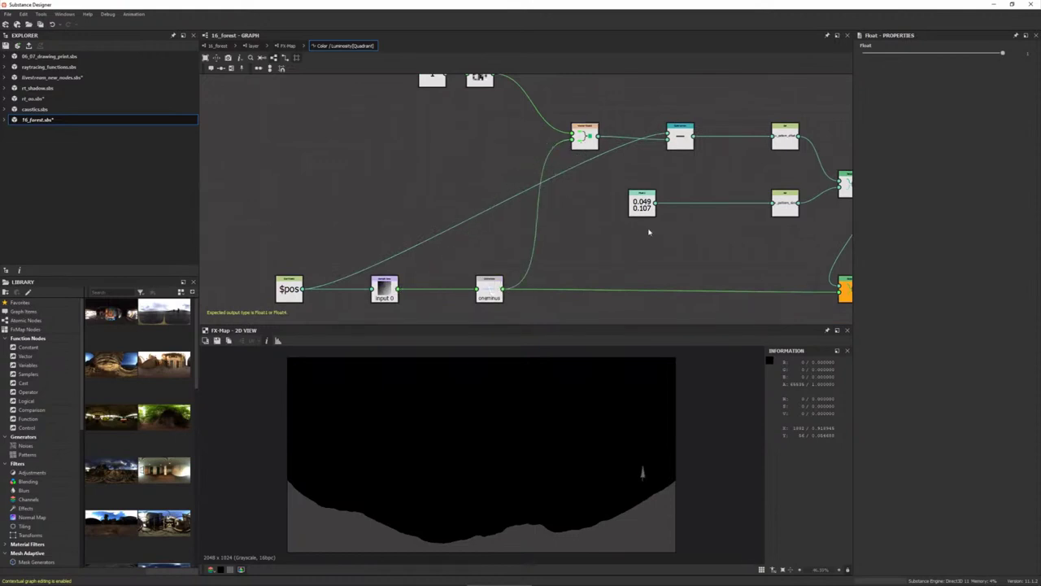
{"action": "left_click_drag", "start_coordinate": [666, 133], "coordinate": [665, 139]}
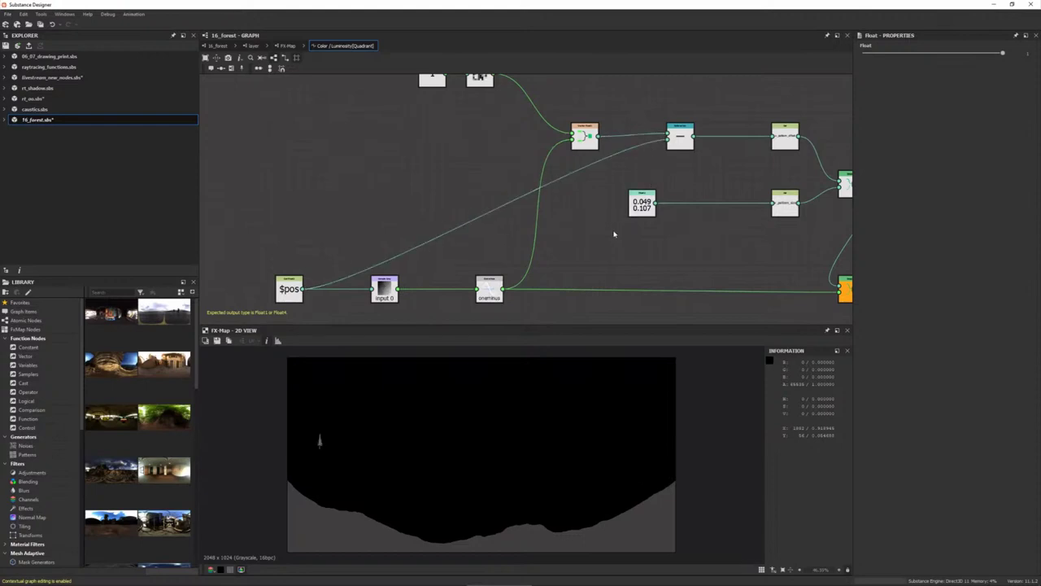
{"action": "left_click_drag", "start_coordinate": [398, 289], "coordinate": [573, 140]}
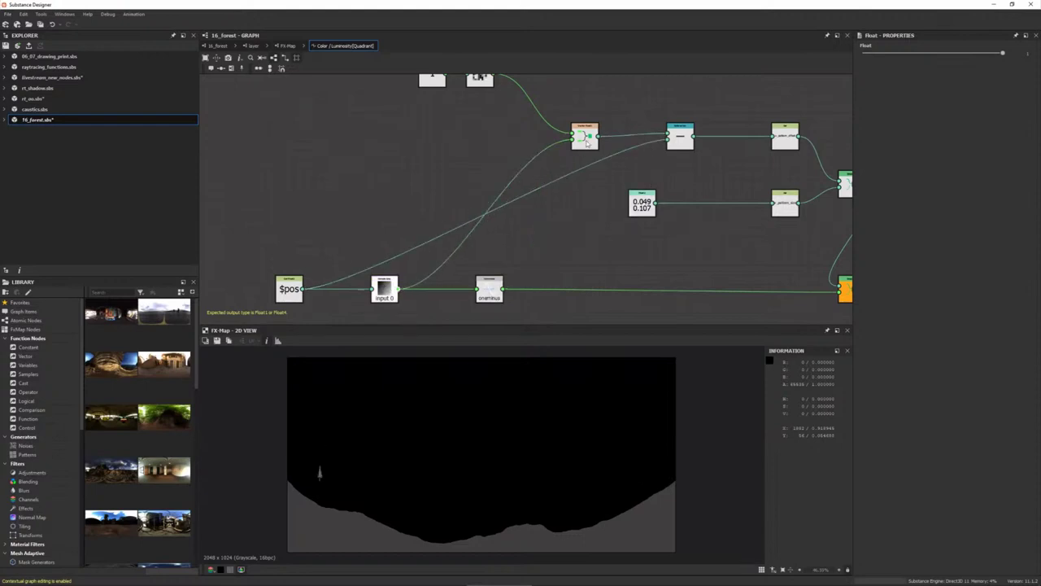
{"action": "left_click_drag", "start_coordinate": [503, 289], "coordinate": [573, 139]}
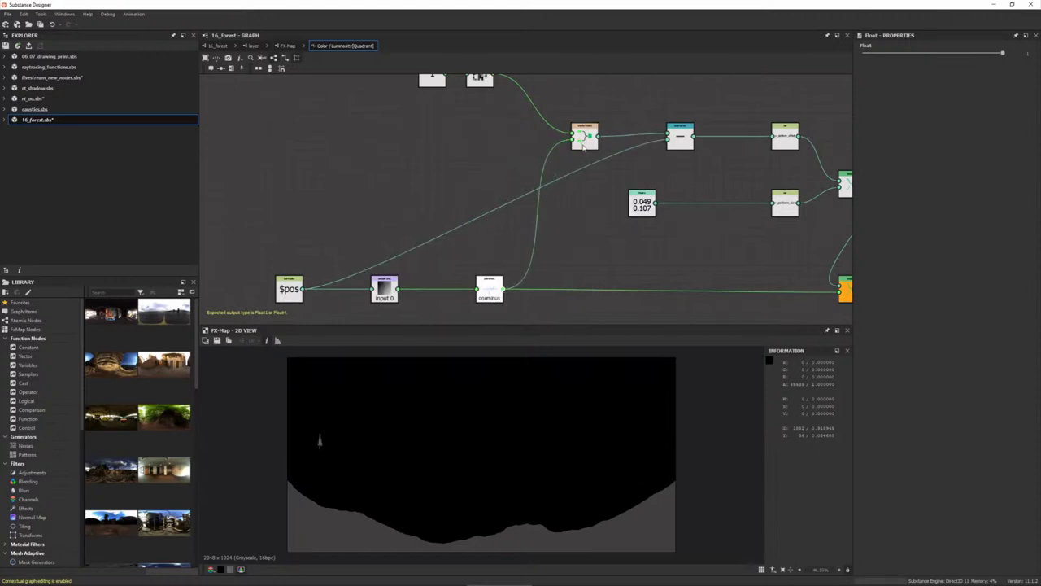
{"action": "mouse_move", "coordinate": [588, 221]}
{"action": "middle_mouse_down"}
{"action": "mouse_move", "coordinate": [590, 257]}
{"action": "mouse_move", "coordinate": [596, 221]}
{"action": "middle_mouse_up"}
- Add a Swizzle Float1 node reading the Y component of $pos
{"action": "key", "text": "space"}
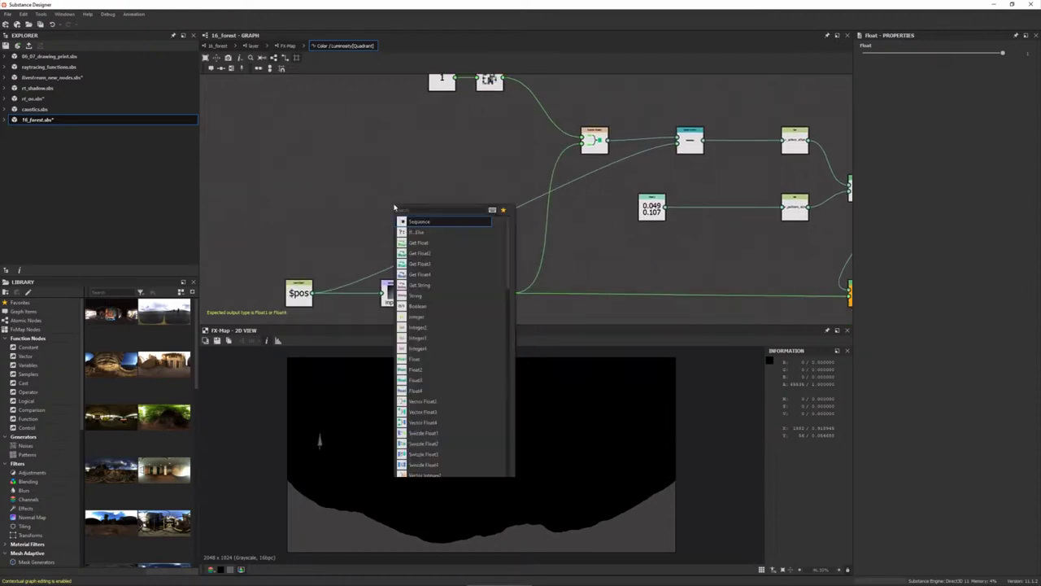
{"action": "type", "text": "sw"}
{"action": "left_click", "coordinate": [449, 221]}
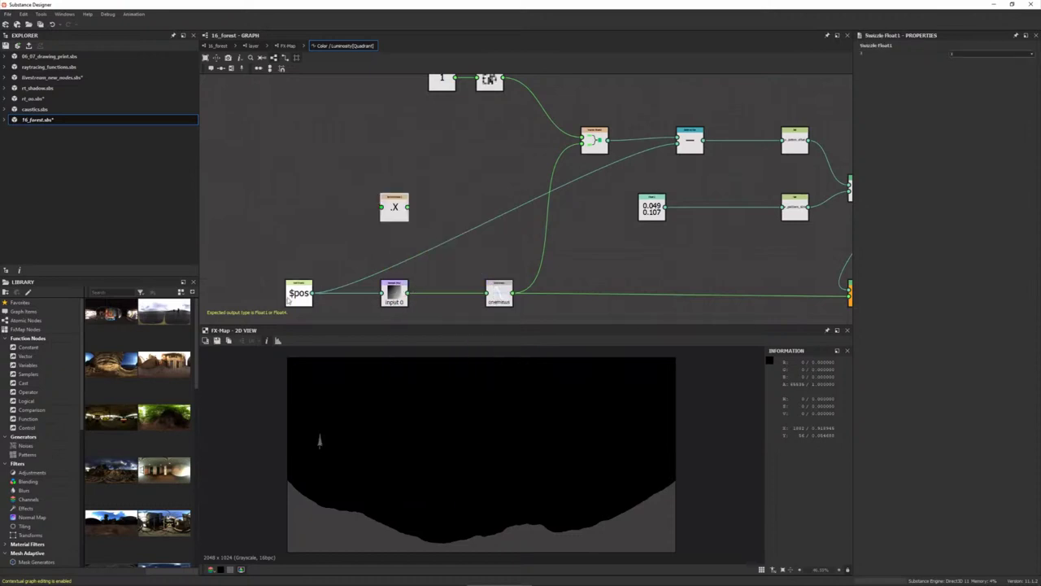
{"action": "left_click_drag", "start_coordinate": [312, 293], "coordinate": [382, 207]}
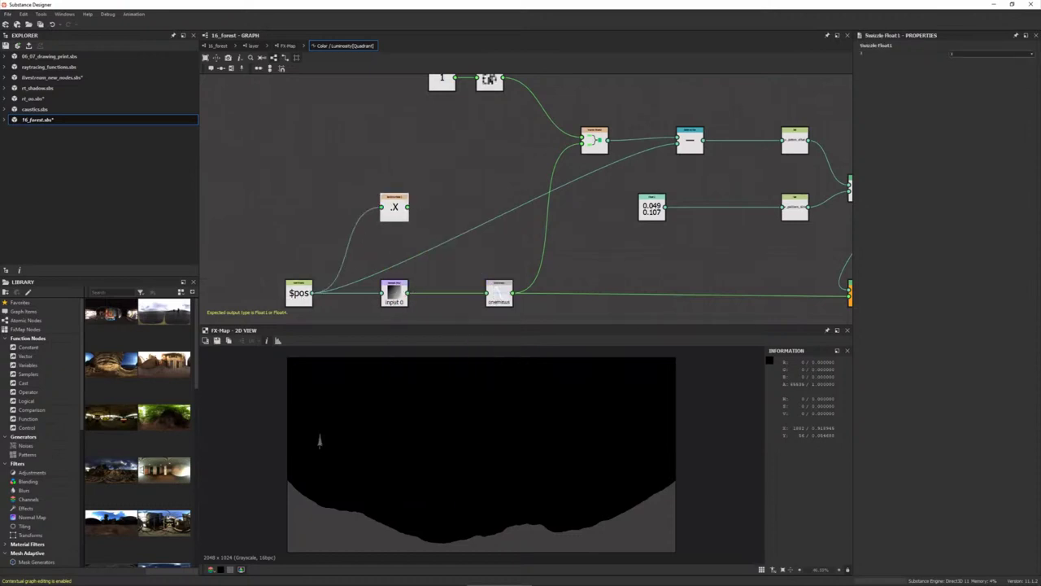
{"action": "left_click", "coordinate": [967, 55]}
{"action": "left_click", "coordinate": [967, 67]}
{"action": "left_click_drag", "start_coordinate": [395, 208], "coordinate": [423, 199]}
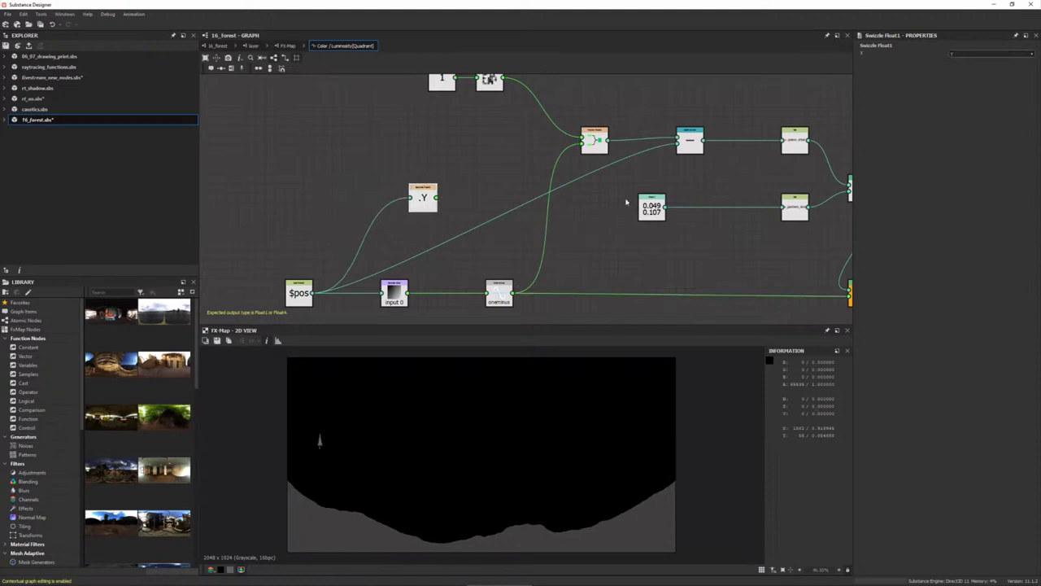
- Wire the .Y value and the sampled gray value into the Subtract node
{"action": "left_click_drag", "start_coordinate": [685, 143], "coordinate": [600, 215]}
{"action": "mouse_move", "coordinate": [508, 298]}
{"action": "left_mouse_down"}
{"action": "mouse_move", "coordinate": [460, 300]}
{"action": "mouse_move", "coordinate": [591, 214]}
{"action": "left_mouse_up"}
{"action": "mouse_move", "coordinate": [437, 197]}
{"action": "left_mouse_down"}
{"action": "mouse_move", "coordinate": [591, 210]}
{"action": "mouse_move", "coordinate": [494, 207]}
{"action": "mouse_move", "coordinate": [583, 143]}
{"action": "left_mouse_up"}
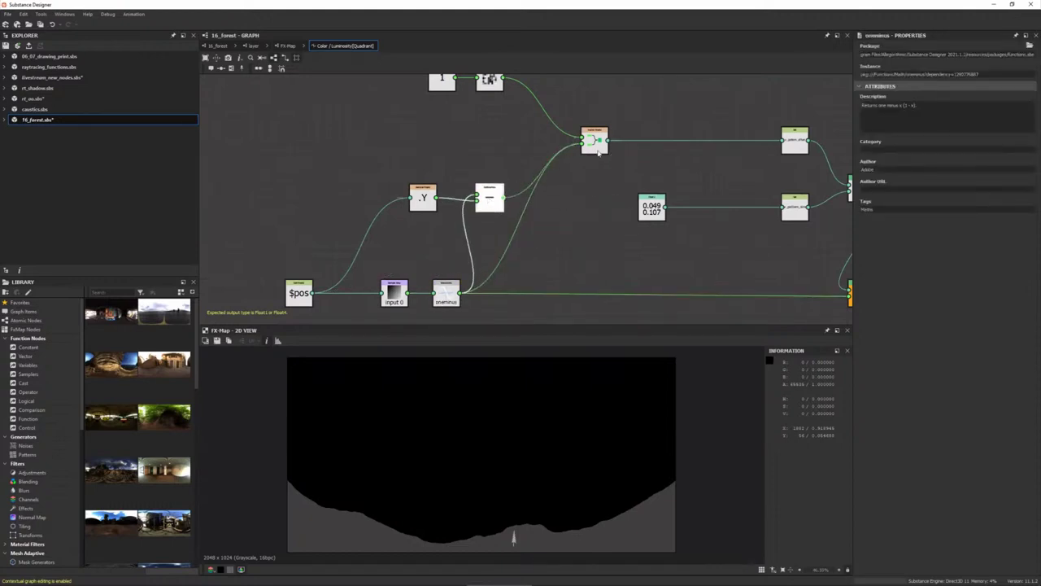
{"action": "mouse_move", "coordinate": [408, 293]}
{"action": "left_mouse_down"}
{"action": "mouse_move", "coordinate": [479, 197]}
{"action": "mouse_move", "coordinate": [515, 246]}
{"action": "left_mouse_up"}
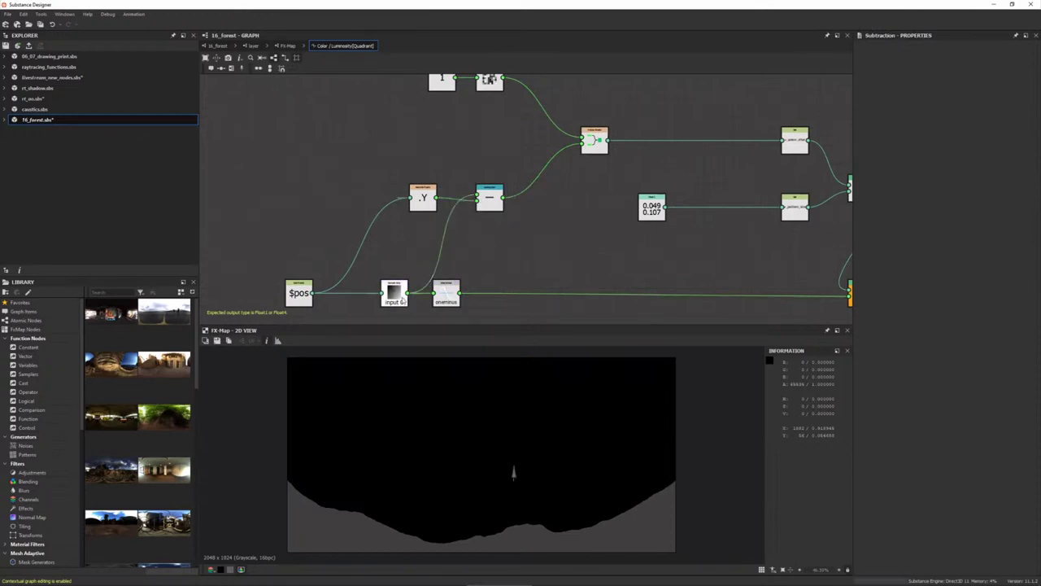
- Line the oneminus node up with input 0 and frame the whole function graph
{"action": "left_click_drag", "start_coordinate": [447, 294], "coordinate": [539, 270]}
{"action": "middle_click_drag", "start_coordinate": [549, 274], "coordinate": [506, 248]}
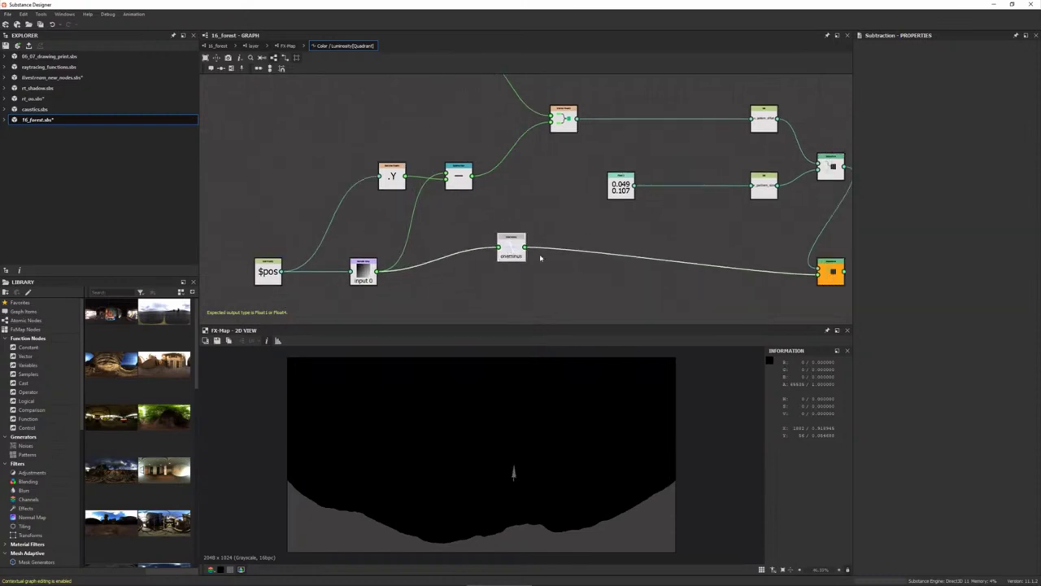
{"action": "left_click_drag", "start_coordinate": [495, 250], "coordinate": [495, 275]}
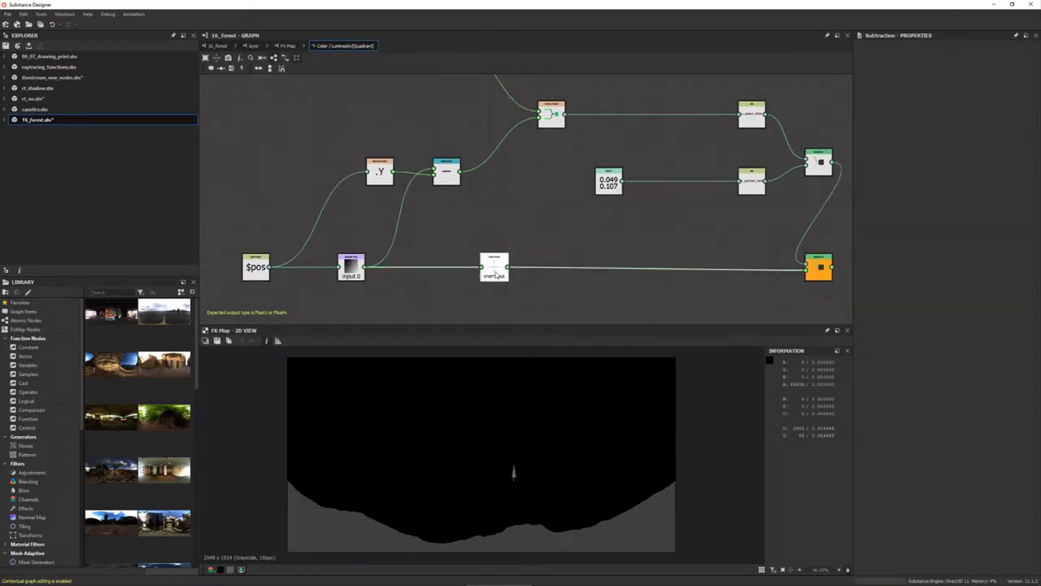
{"action": "left_click", "coordinate": [363, 268]}
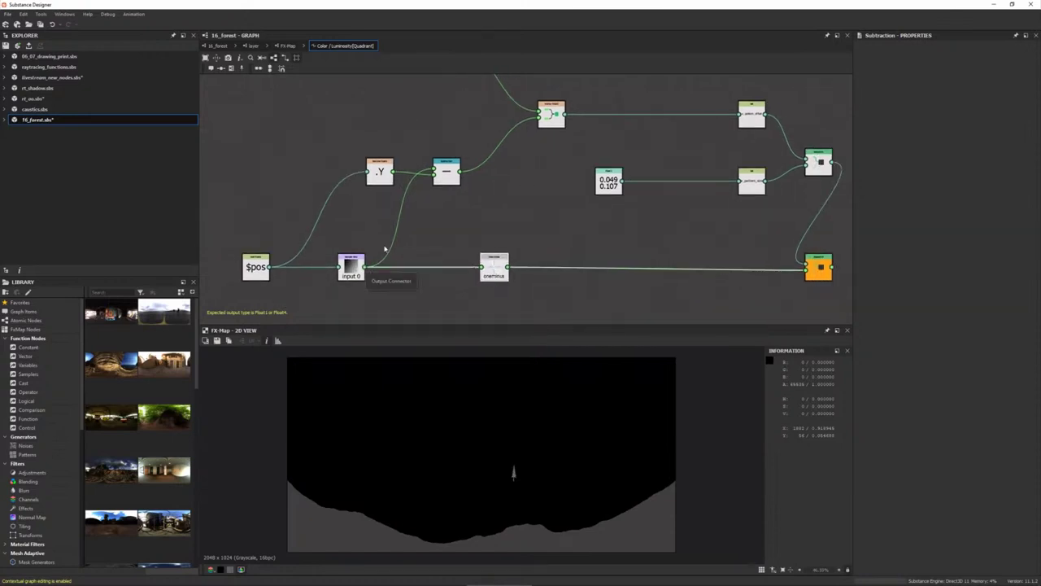
{"action": "left_click", "coordinate": [453, 172]}
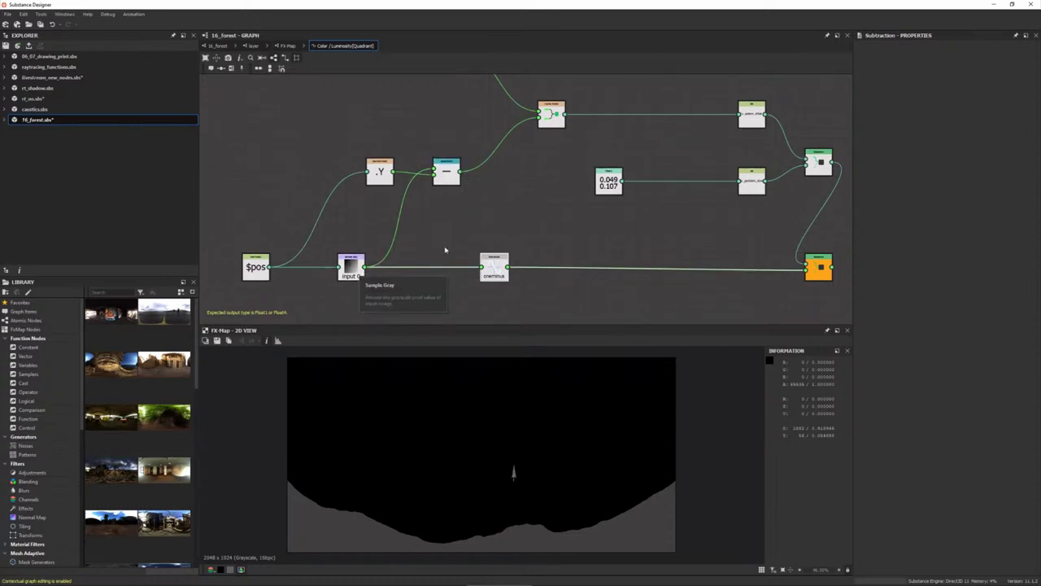
{"action": "left_click", "coordinate": [494, 266]}
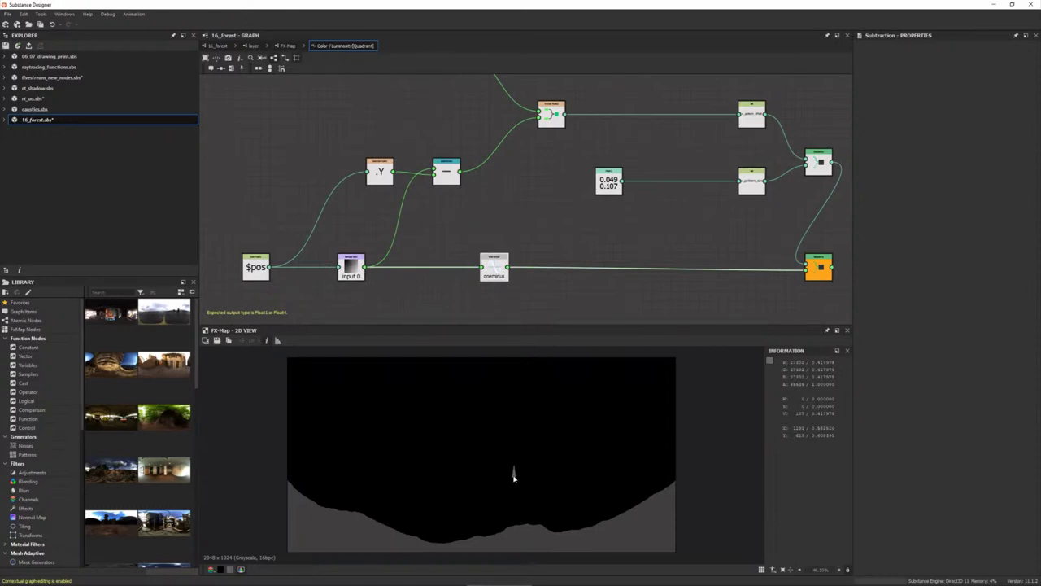
{"action": "left_click_drag", "start_coordinate": [496, 271], "coordinate": [659, 271]}
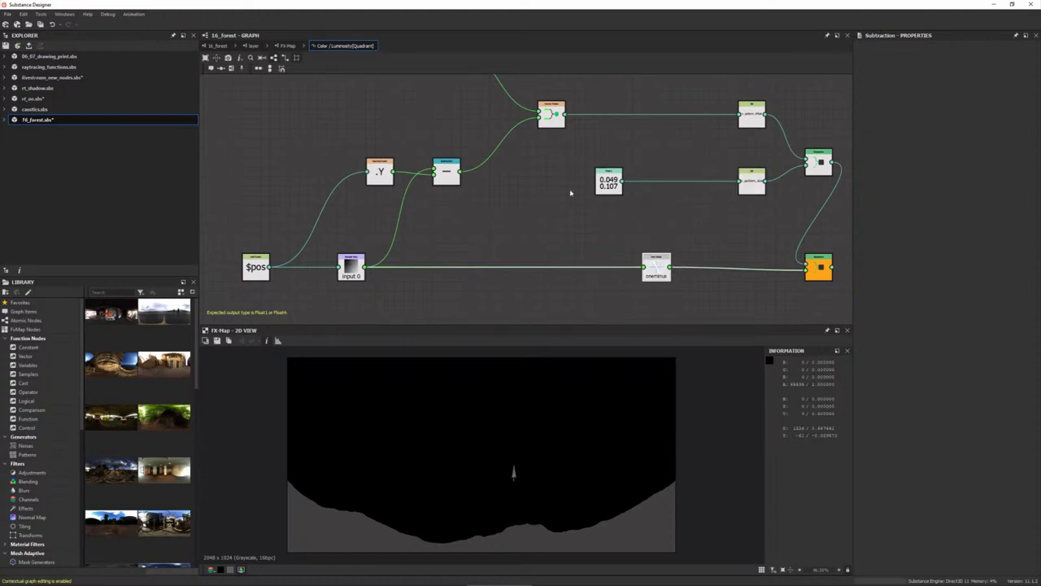
{"action": "key", "text": "f"}
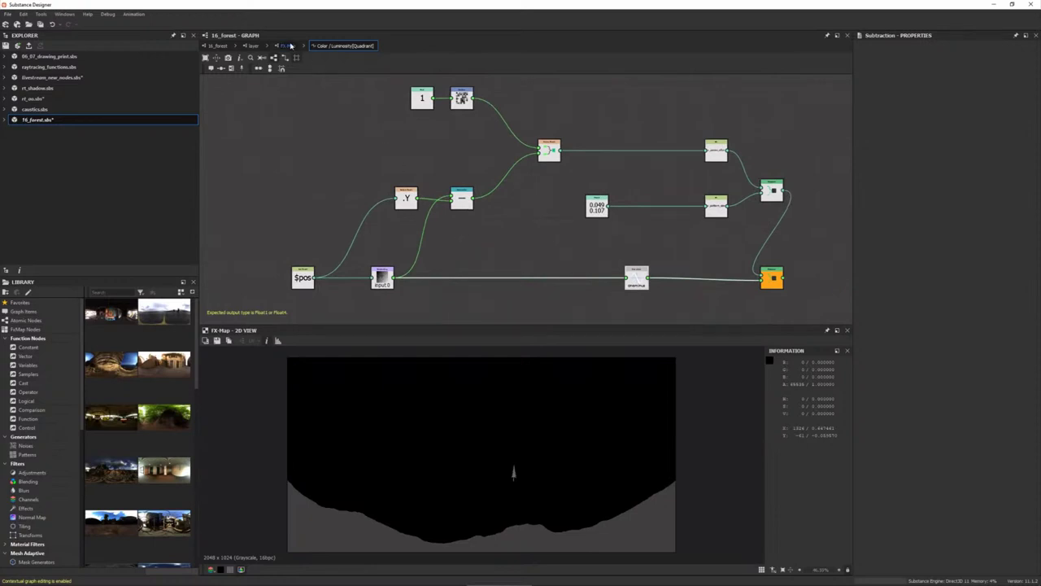
- Add an Iterate node above the Quadrant in the FX-Map
{"action": "left_click", "coordinate": [289, 46]}
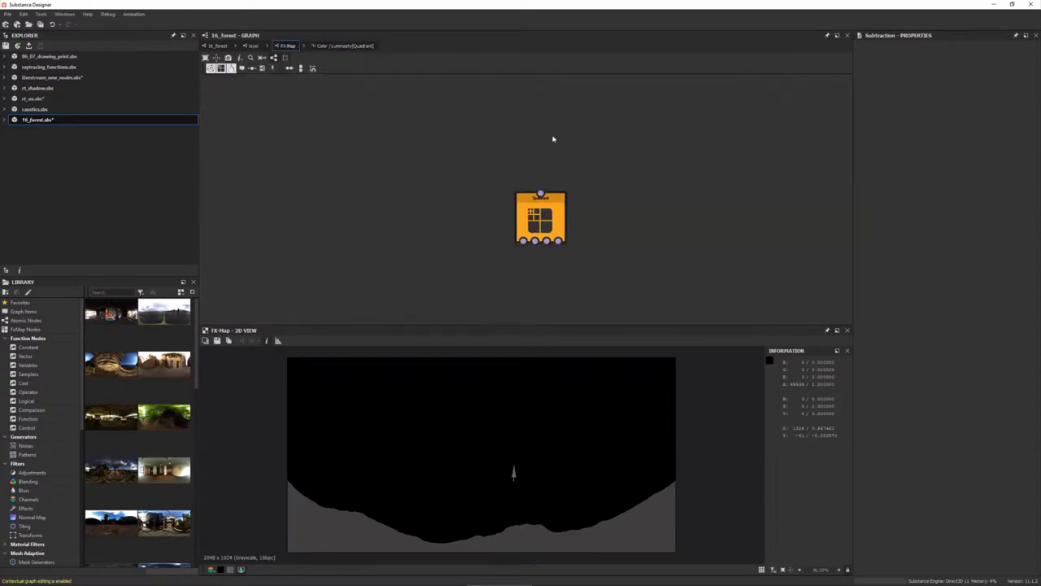
{"action": "key", "text": "space"}
{"action": "type", "text": "t"}
{"action": "left_click", "coordinate": [577, 153]}
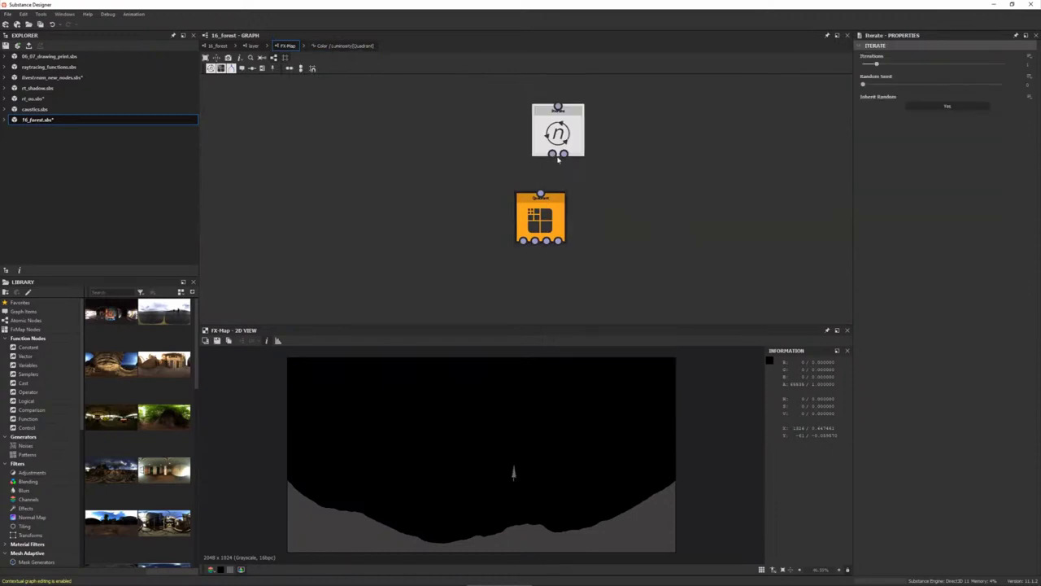
{"action": "left_click_drag", "start_coordinate": [564, 144], "coordinate": [547, 144]}
- Set the Iterate node's Iterations to about 512, then go back to the luminosity function
{"action": "left_click", "coordinate": [546, 144]}
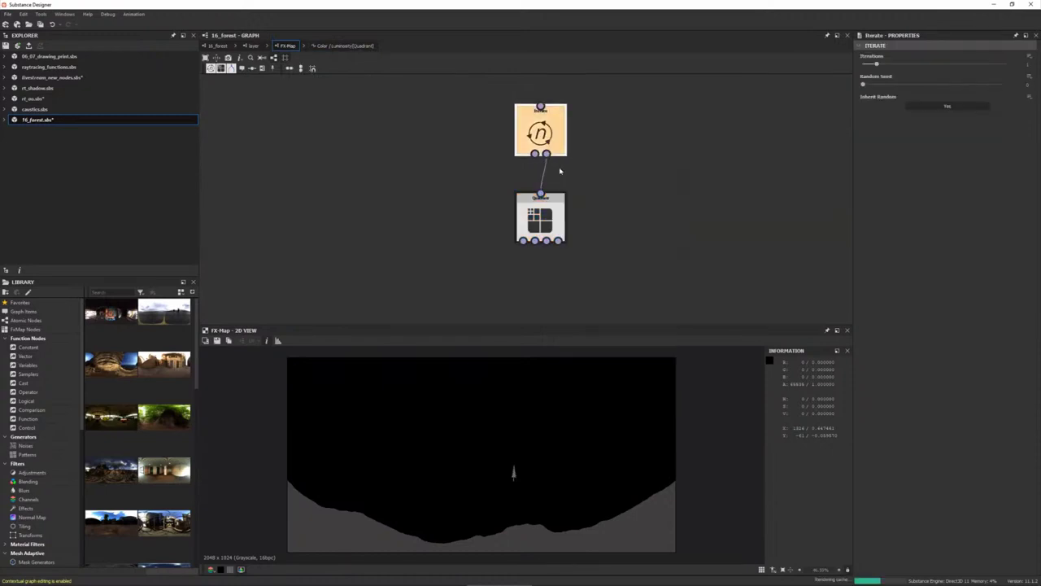
{"action": "left_click", "coordinate": [900, 65]}
{"action": "left_click_drag", "start_coordinate": [900, 65], "coordinate": [1003, 63]}
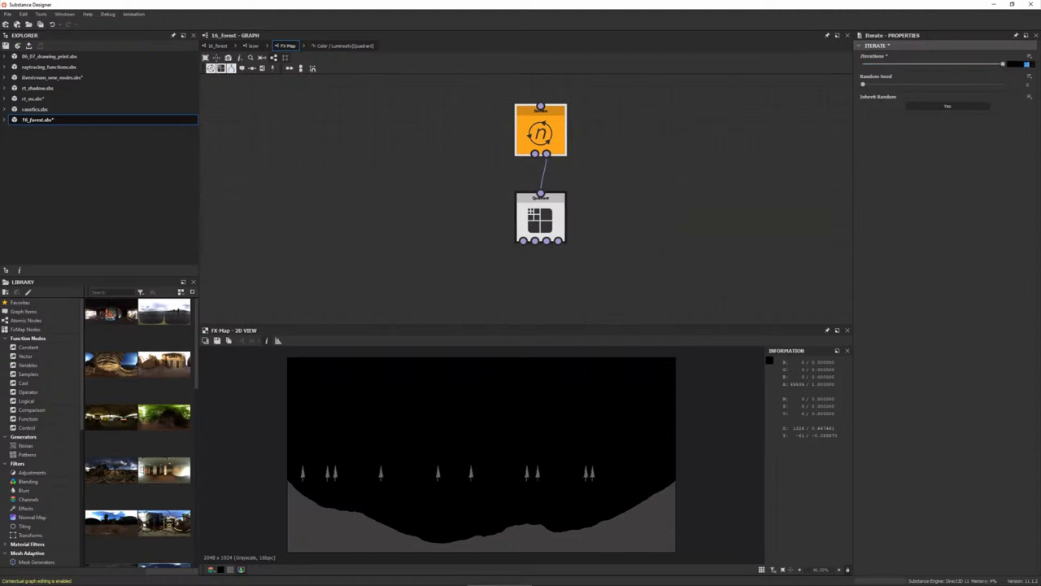
{"action": "type", "text": "512"}
{"action": "key", "text": "Return"}
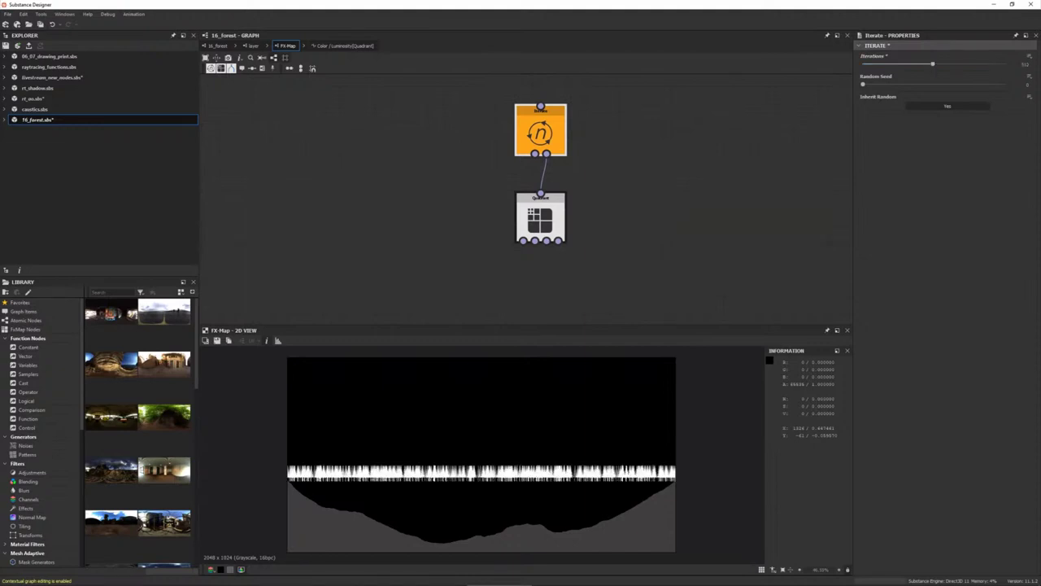
{"action": "left_click_drag", "start_coordinate": [932, 63], "coordinate": [919, 64]}
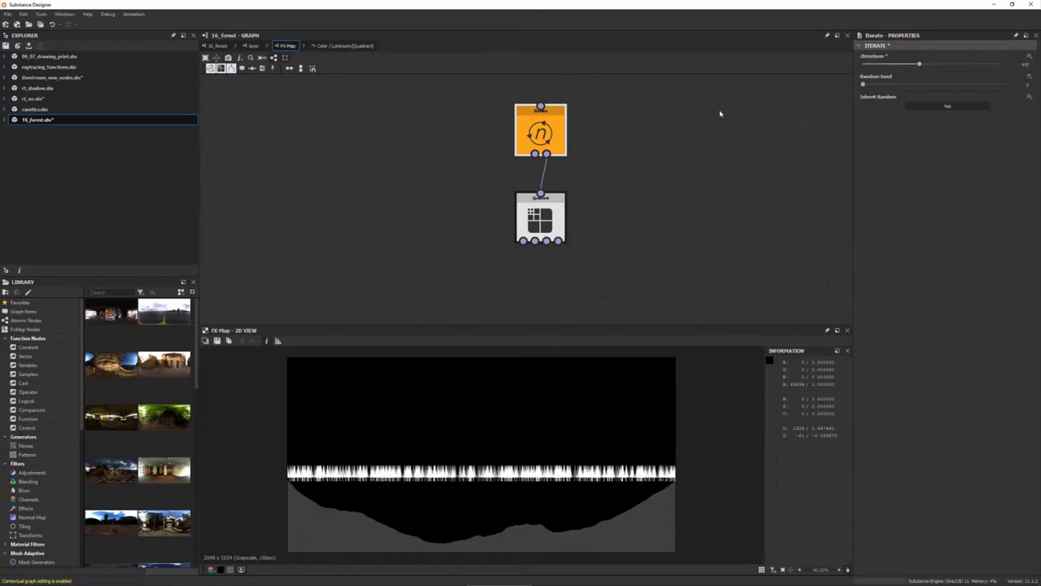
{"action": "left_click", "coordinate": [329, 46]}
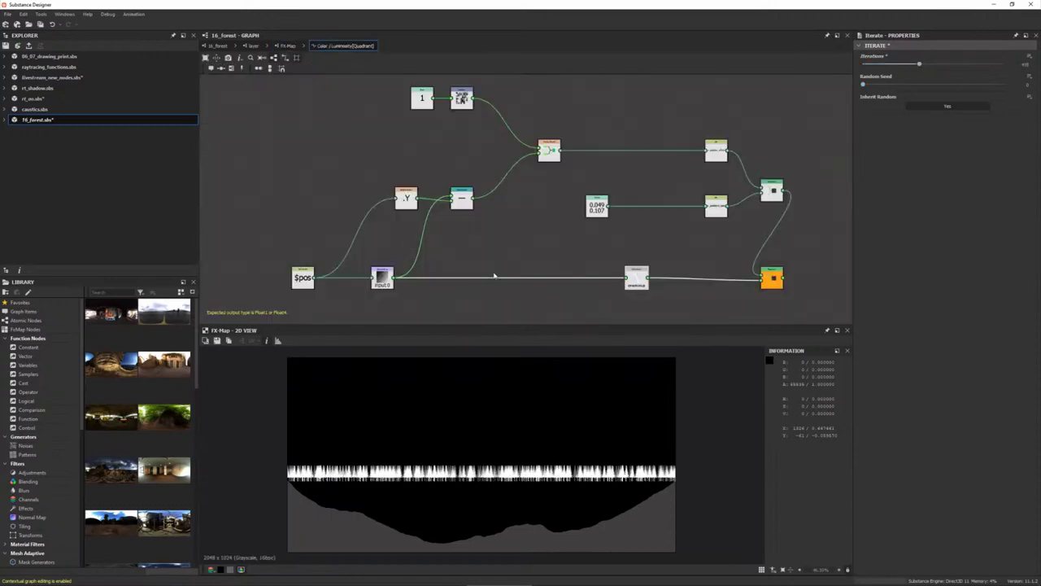
{"action": "left_click", "coordinate": [384, 280]}
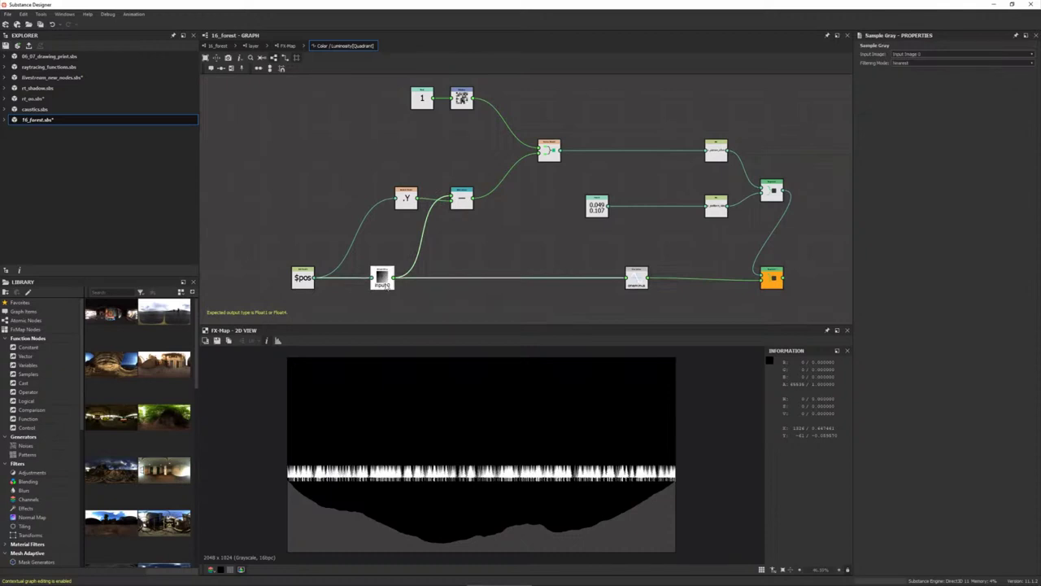
{"action": "mouse_move", "coordinate": [642, 283]}
{"action": "left_mouse_down"}
{"action": "mouse_move", "coordinate": [452, 283]}
{"action": "mouse_move", "coordinate": [539, 153]}
{"action": "left_mouse_up"}
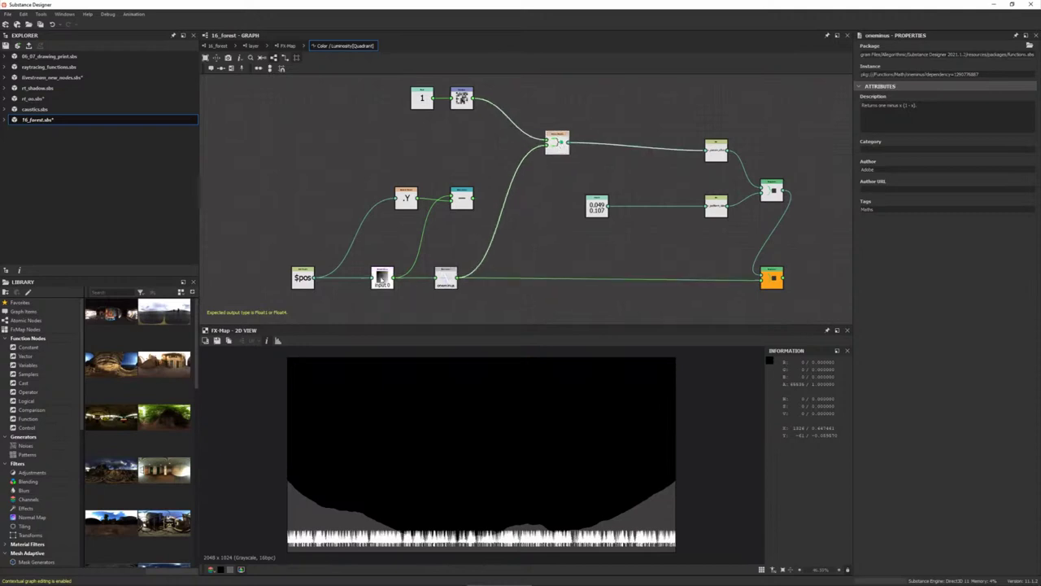
{"action": "middle_click_drag", "start_coordinate": [352, 288], "coordinate": [429, 236]}
{"action": "scroll", "coordinate": [429, 236], "scroll_direction": "up", "scroll_amount": 2}
{"action": "left_click_drag", "start_coordinate": [389, 228], "coordinate": [368, 230]}
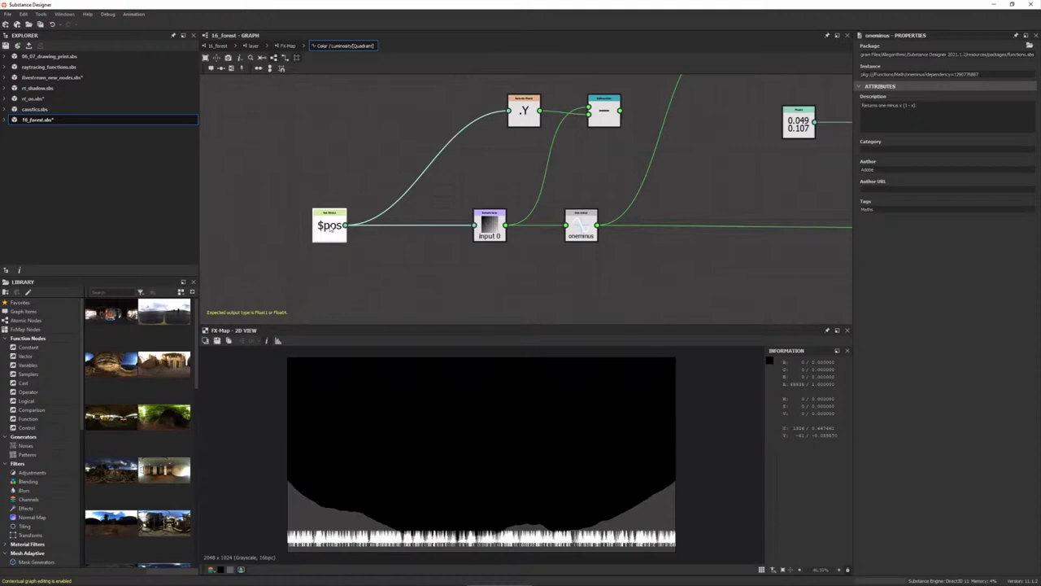
{"action": "left_click", "coordinate": [327, 229]}
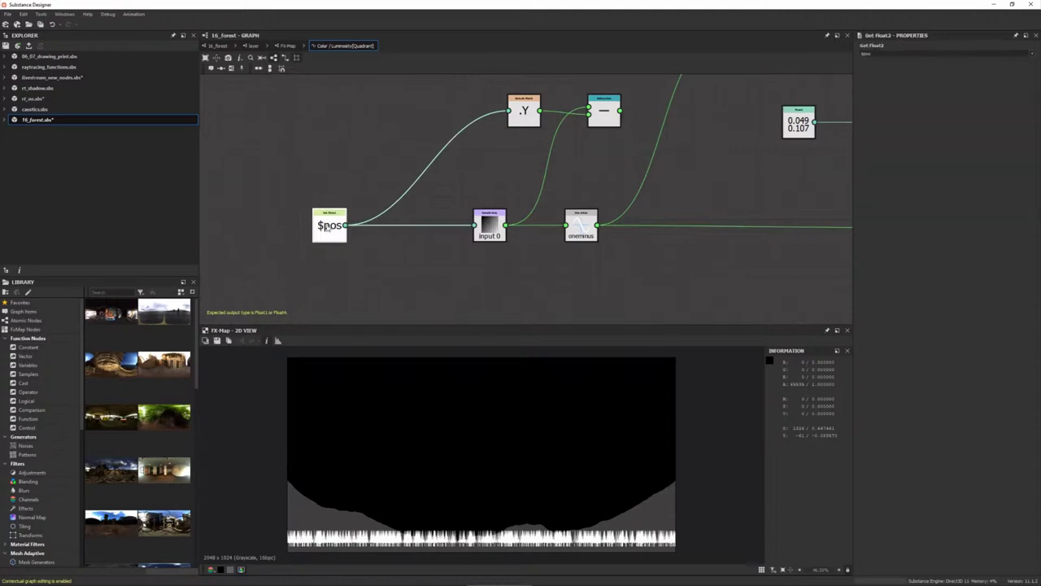
{"action": "left_click", "coordinate": [357, 278]}
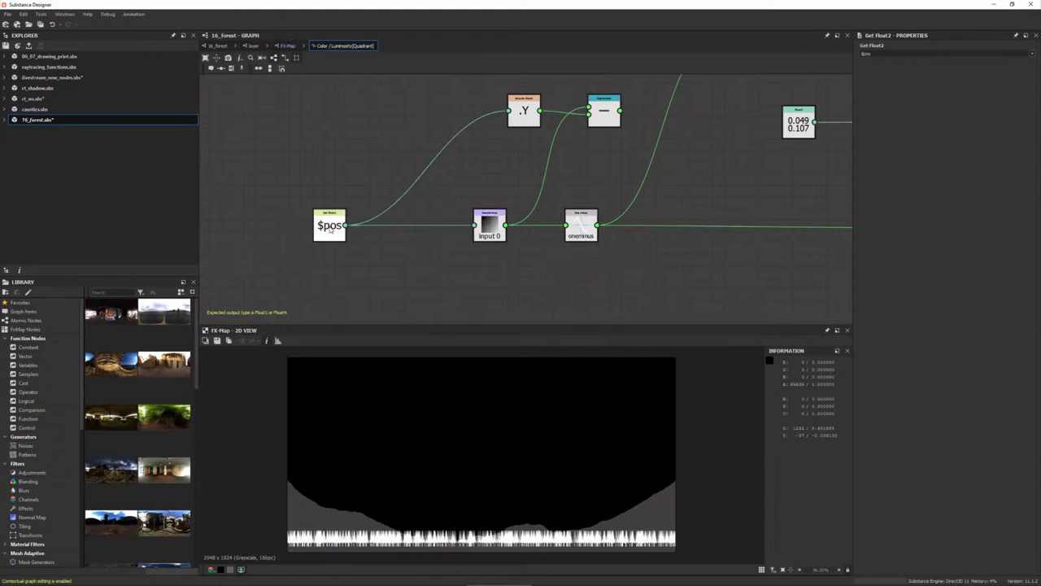
{"action": "scroll", "coordinate": [530, 268], "scroll_direction": "down", "scroll_amount": 3}
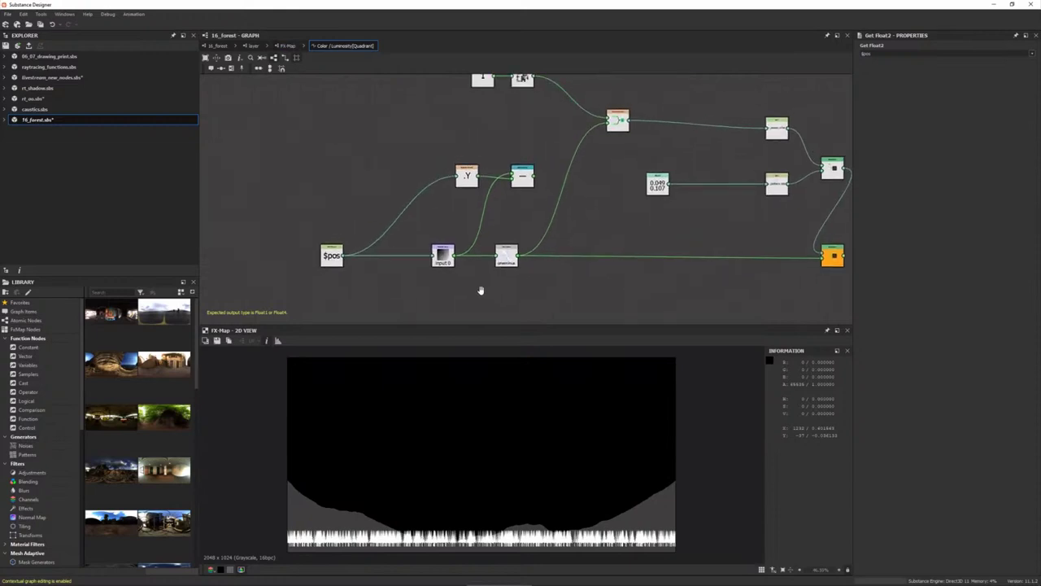
{"action": "middle_click_drag", "start_coordinate": [481, 291], "coordinate": [472, 298]}
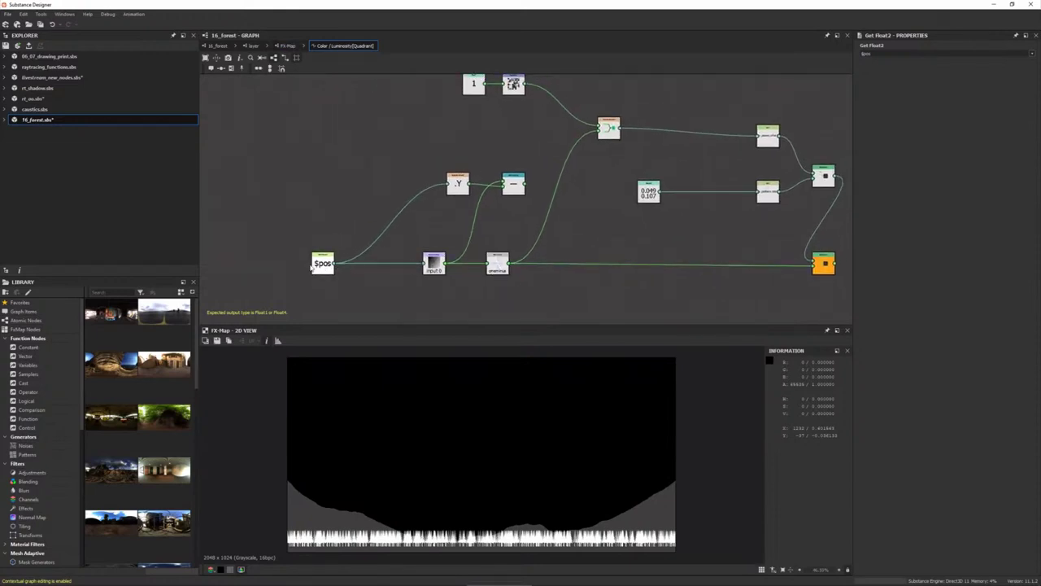
{"action": "scroll", "coordinate": [324, 265], "scroll_direction": "up", "scroll_amount": 3}
{"action": "scroll", "coordinate": [494, 453], "scroll_direction": "down", "scroll_amount": 1}
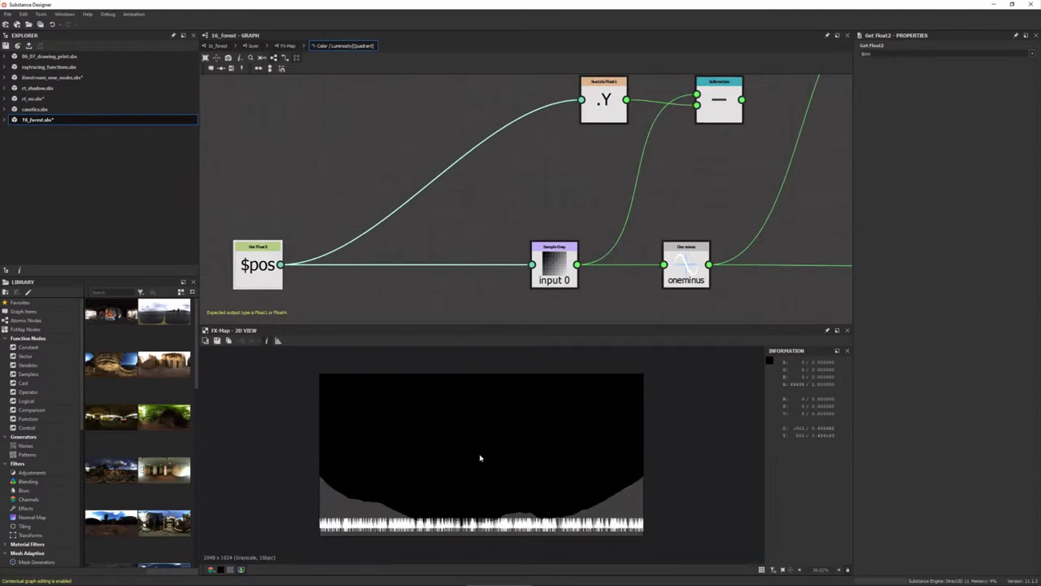
{"action": "scroll", "coordinate": [480, 458], "scroll_direction": "down", "scroll_amount": 1}
{"action": "scroll", "coordinate": [480, 458], "scroll_direction": "down", "scroll_amount": 1}
{"action": "scroll", "coordinate": [552, 244], "scroll_direction": "down", "scroll_amount": 2}
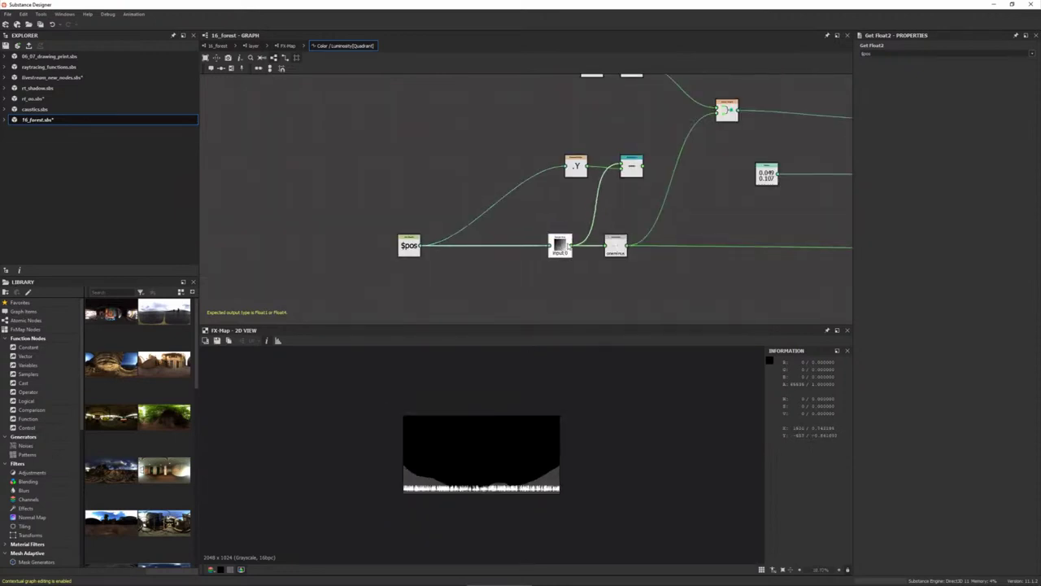
{"action": "middle_click_drag", "start_coordinate": [569, 244], "coordinate": [497, 228]}
{"action": "left_click_drag", "start_coordinate": [651, 86], "coordinate": [488, 159]}
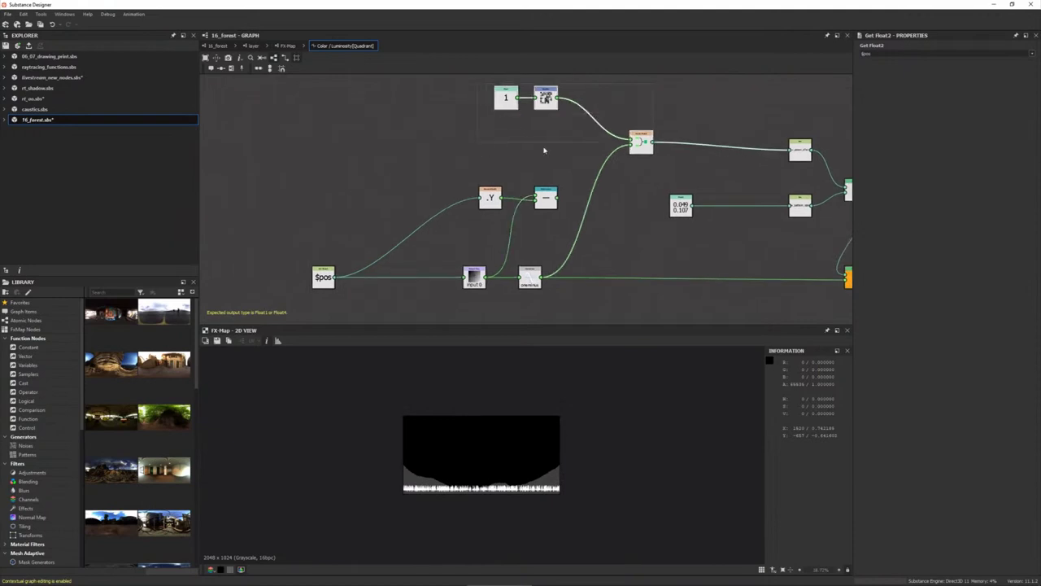
{"action": "left_click_drag", "start_coordinate": [641, 143], "coordinate": [455, 142]}
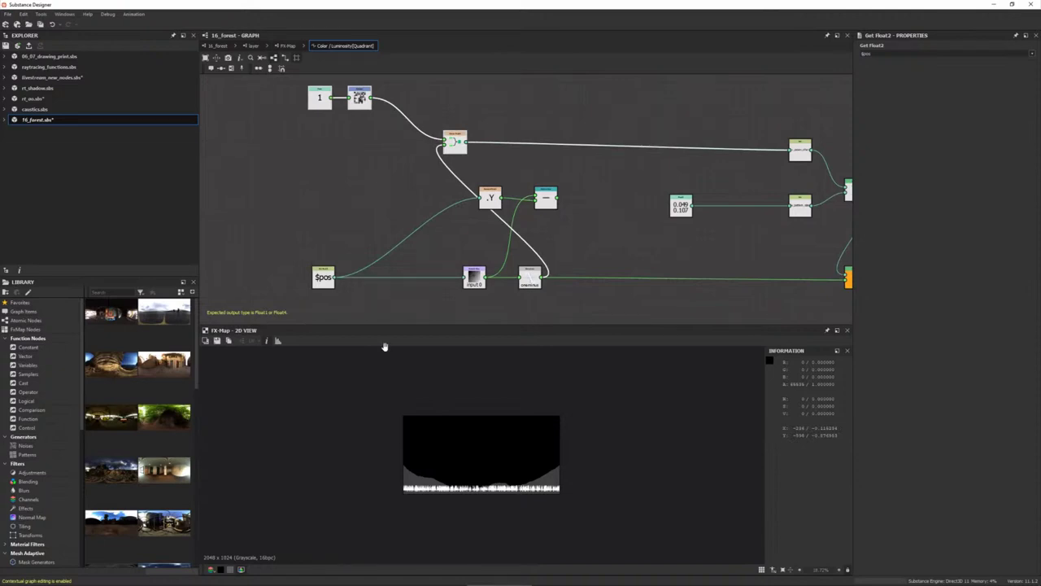
{"action": "scroll", "coordinate": [480, 488], "scroll_direction": "up", "scroll_amount": 1}
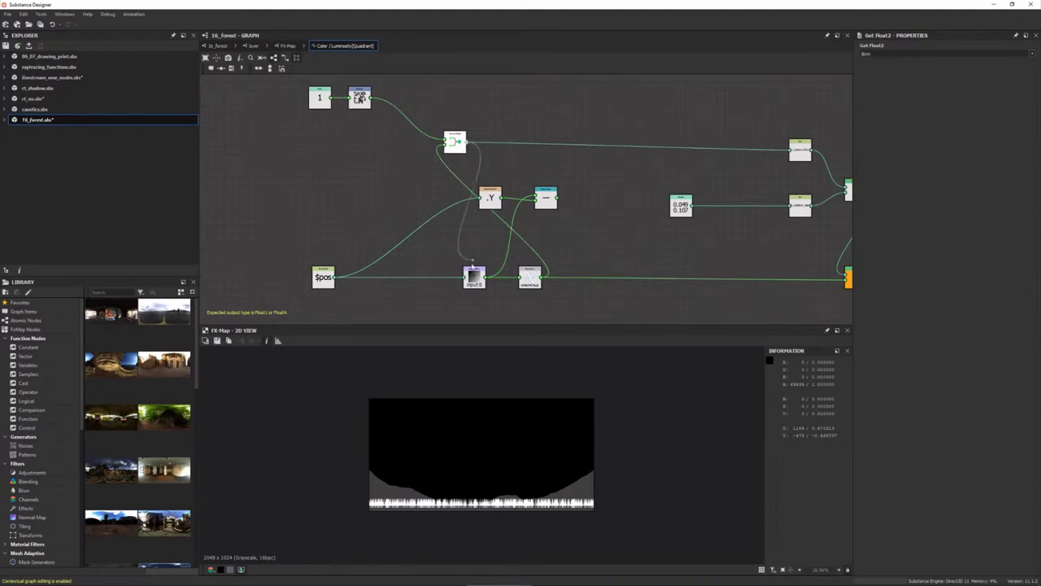
{"action": "left_click", "coordinate": [425, 277]}
{"action": "key", "text": "Delete"}
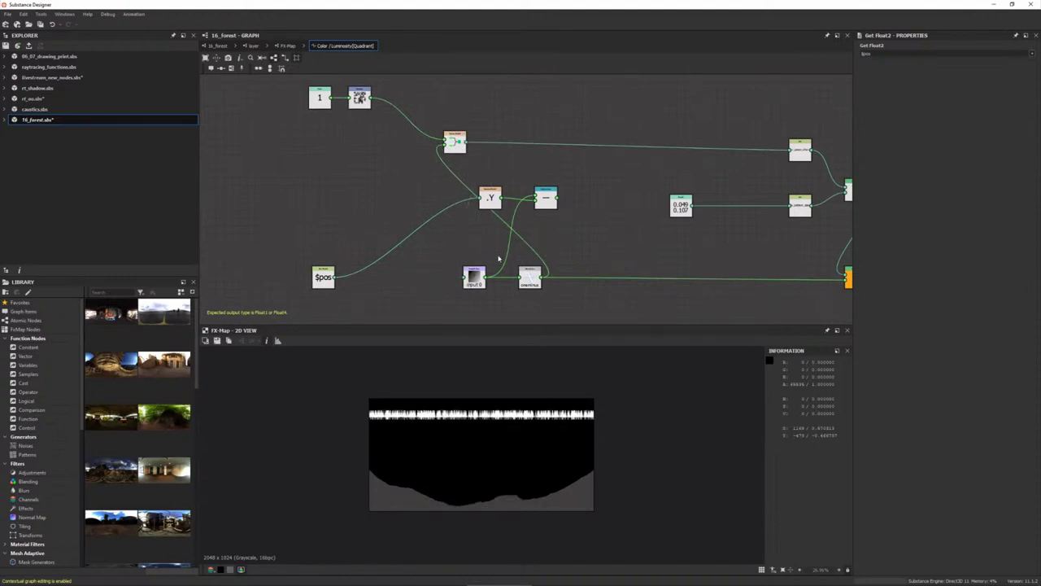
{"action": "mouse_move", "coordinate": [490, 198]}
{"action": "left_mouse_down"}
{"action": "mouse_move", "coordinate": [362, 276]}
{"action": "mouse_move", "coordinate": [327, 205]}
{"action": "mouse_move", "coordinate": [446, 144]}
{"action": "mouse_move", "coordinate": [415, 145]}
{"action": "mouse_move", "coordinate": [475, 283]}
{"action": "left_mouse_up"}
{"action": "left_click", "coordinate": [323, 276], "text": "shift"}
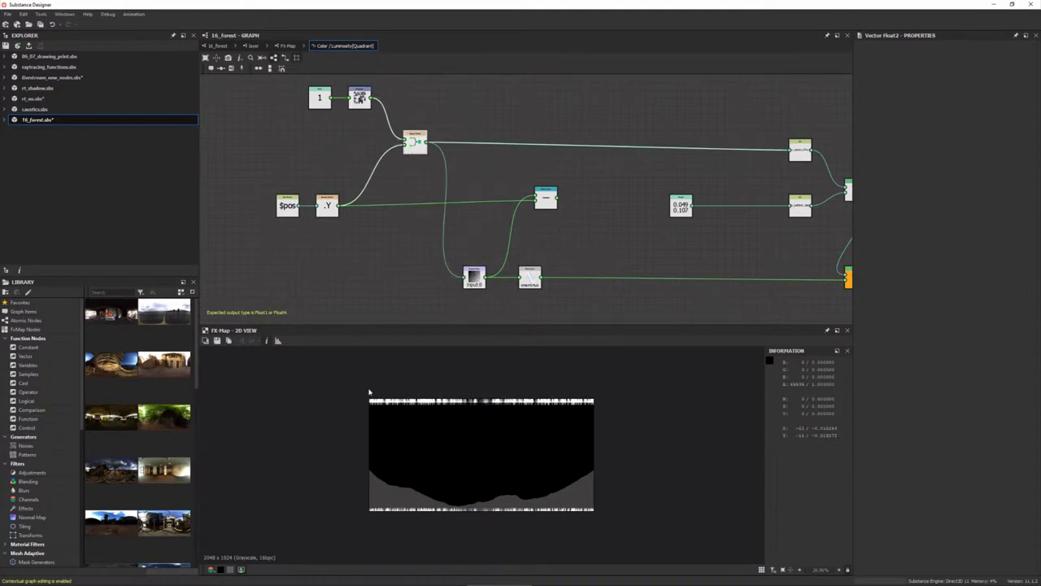
{"action": "left_click_drag", "start_coordinate": [329, 206], "coordinate": [340, 206]}
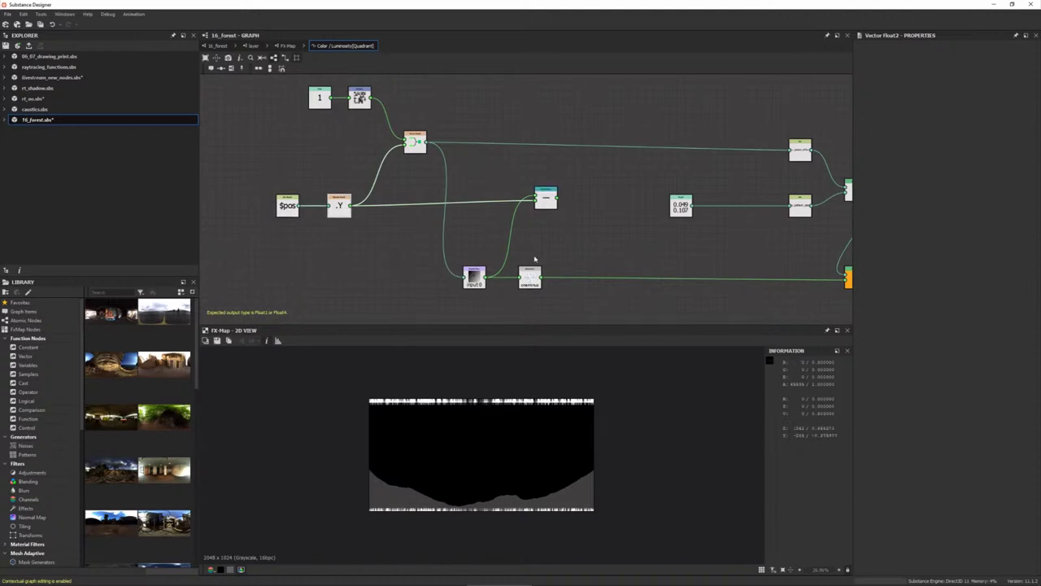
- Move input 0 up and add a Vector Float2 node fed by the sampled value
{"action": "mouse_move", "coordinate": [483, 278]}
{"action": "left_mouse_down"}
{"action": "mouse_move", "coordinate": [480, 238]}
{"action": "mouse_move", "coordinate": [630, 114]}
{"action": "left_mouse_up"}
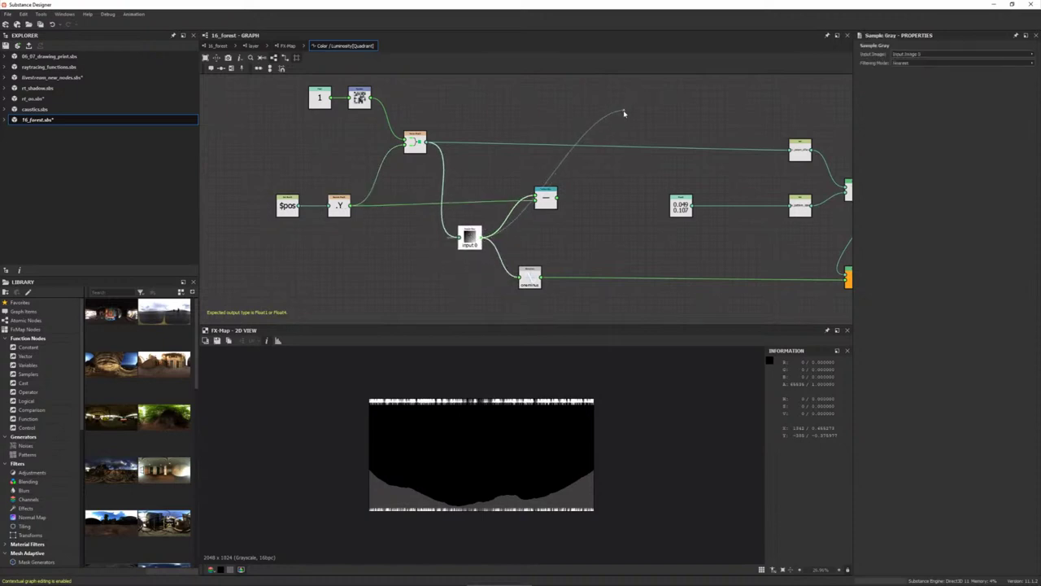
{"action": "left_click_drag", "start_coordinate": [630, 114], "coordinate": [635, 102]}
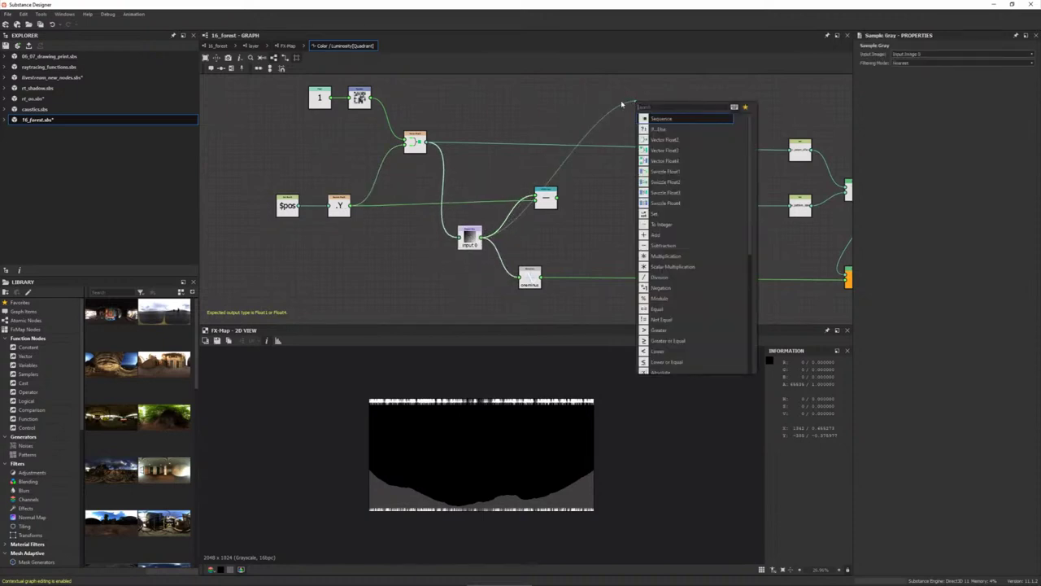
{"action": "key", "text": "Escape"}
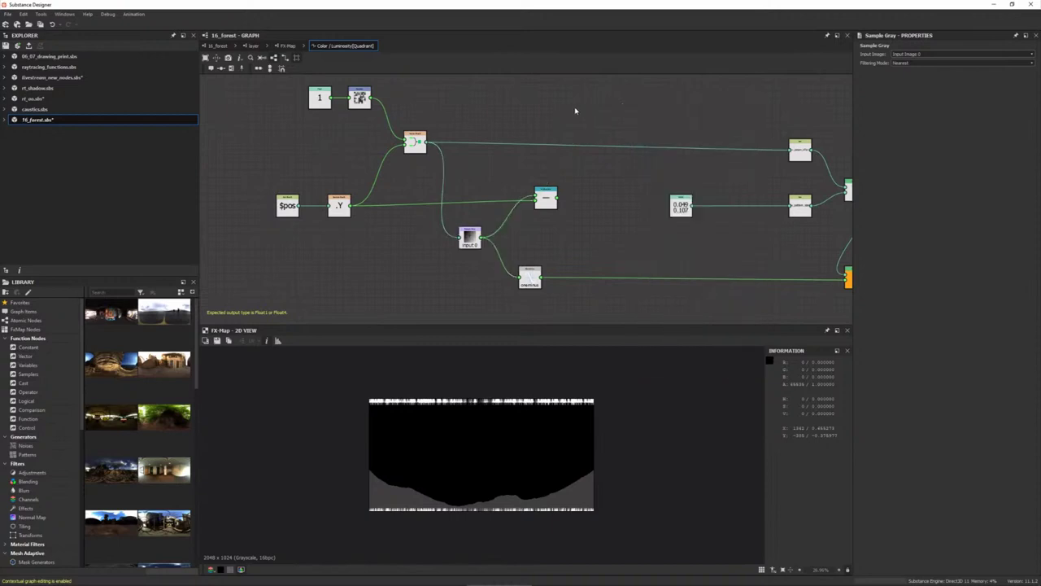
{"action": "key", "text": "space"}
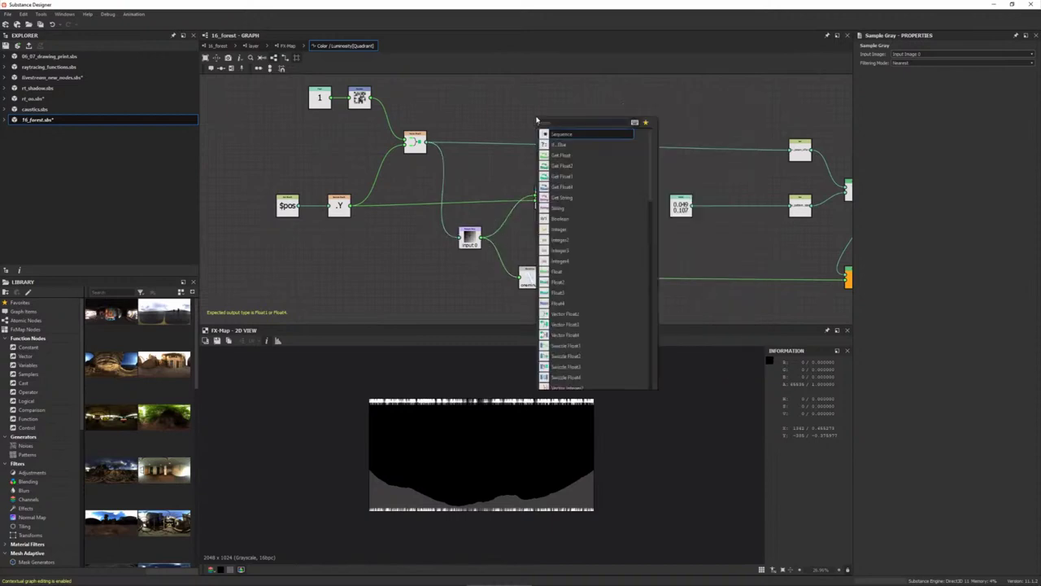
{"action": "type", "text": "v"}
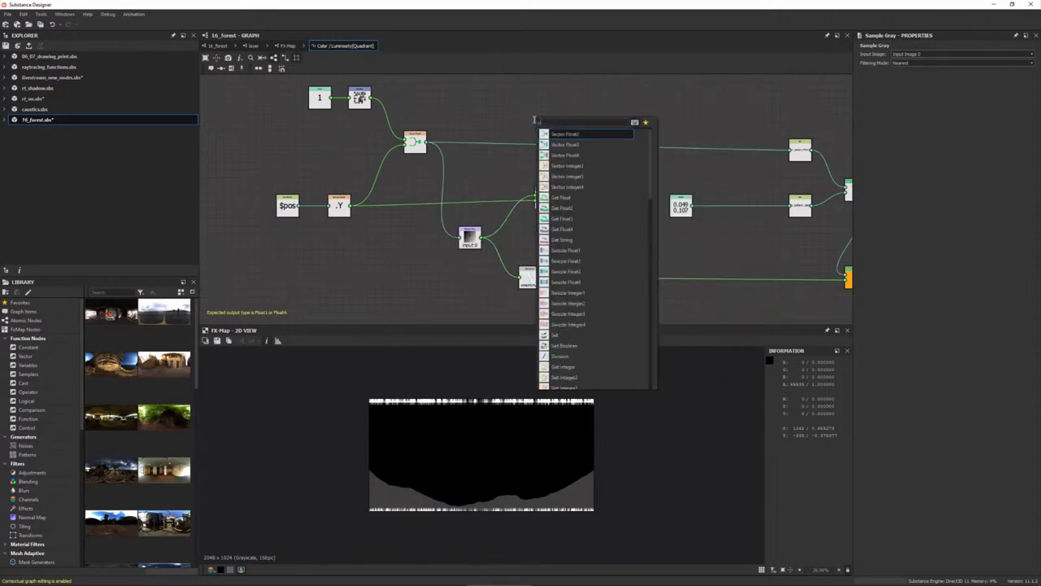
{"action": "left_click", "coordinate": [564, 135]}
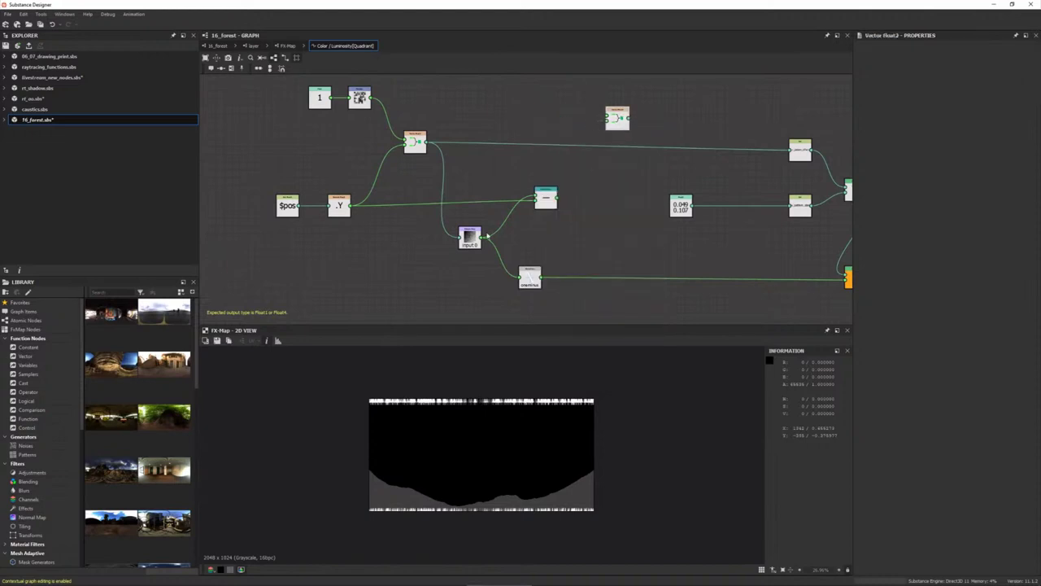
{"action": "left_click_drag", "start_coordinate": [483, 237], "coordinate": [607, 119]}
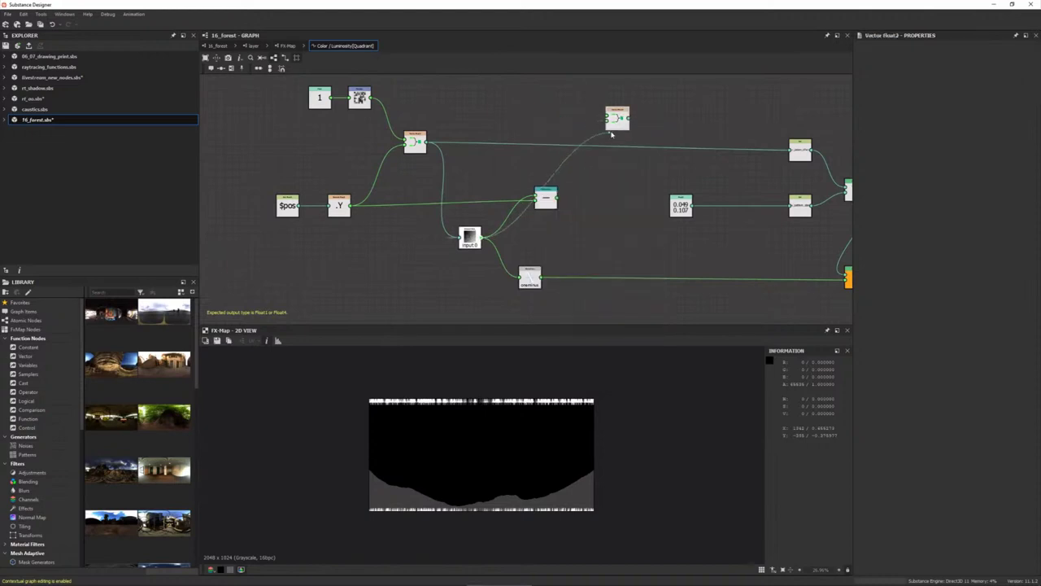
- Duplicate the .Y swizzle as an .X swizzle and wire it into Vector Float2
{"action": "left_click", "coordinate": [339, 205]}
{"action": "key", "text": "ctrl+d"}
{"action": "left_click", "coordinate": [514, 119]}
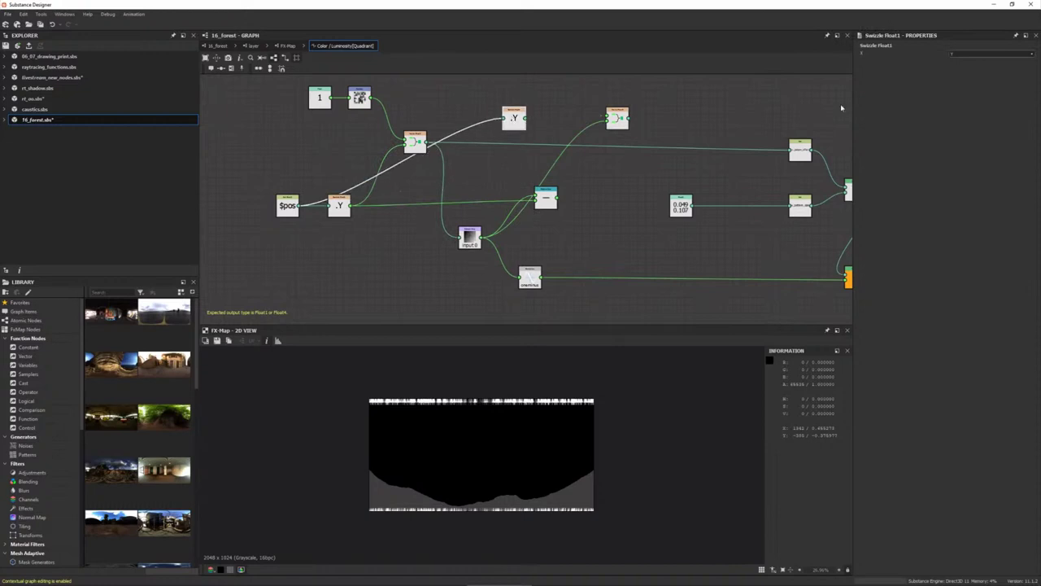
{"action": "left_click", "coordinate": [993, 54]}
{"action": "left_click", "coordinate": [968, 61]}
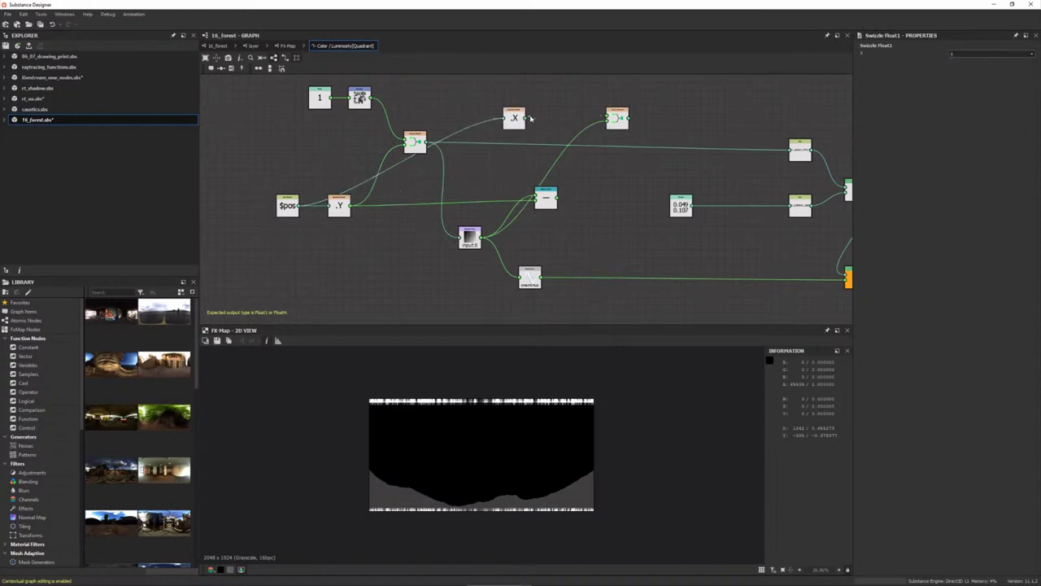
{"action": "mouse_move", "coordinate": [531, 119]}
{"action": "left_mouse_down"}
{"action": "mouse_move", "coordinate": [607, 118]}
{"action": "mouse_move", "coordinate": [803, 155]}
{"action": "left_mouse_up"}
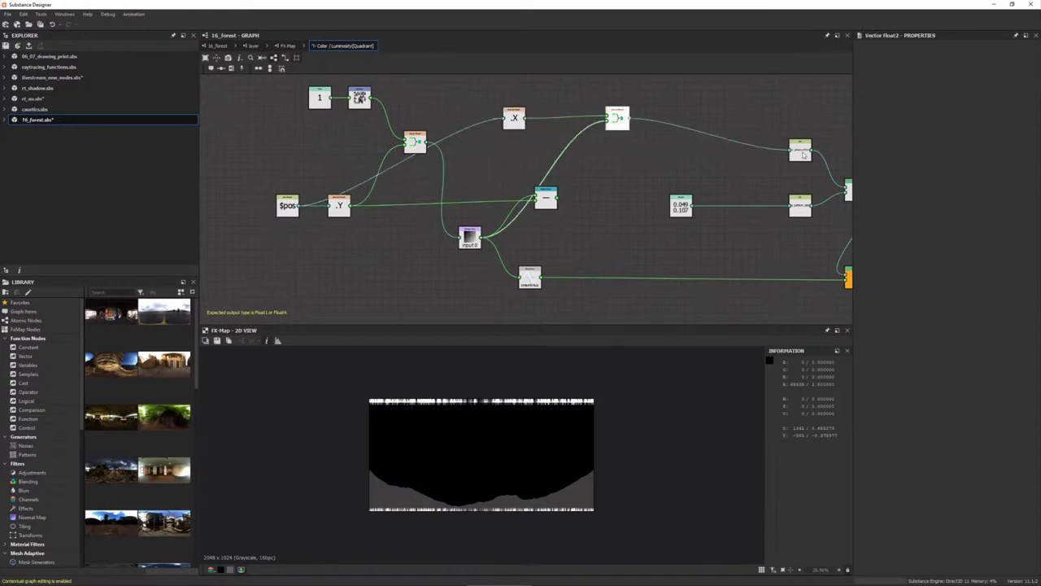
{"action": "left_click_drag", "start_coordinate": [617, 118], "coordinate": [618, 134]}
- Undo the old subtraction, rewire the .X swizzle, and rearrange the input 0 and .X nodes
{"action": "left_click", "coordinate": [546, 199]}
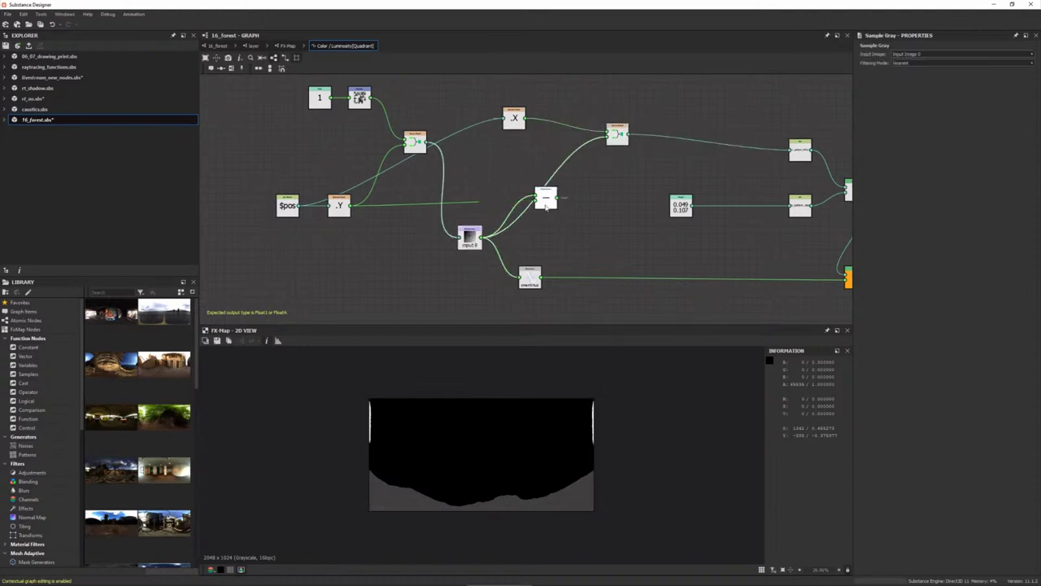
{"action": "key", "text": "ctrl+z"}
{"action": "key", "text": "ctrl+z"}
{"action": "key", "text": "ctrl+z"}
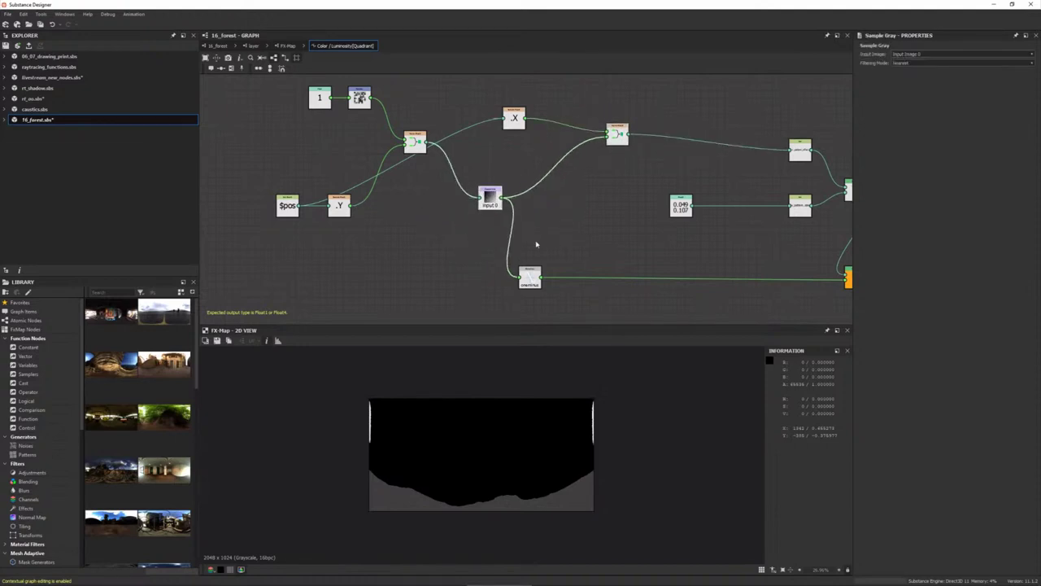
{"action": "middle_click_drag", "start_coordinate": [502, 226], "coordinate": [438, 213]}
{"action": "scroll", "coordinate": [561, 461], "scroll_direction": "up", "scroll_amount": 1}
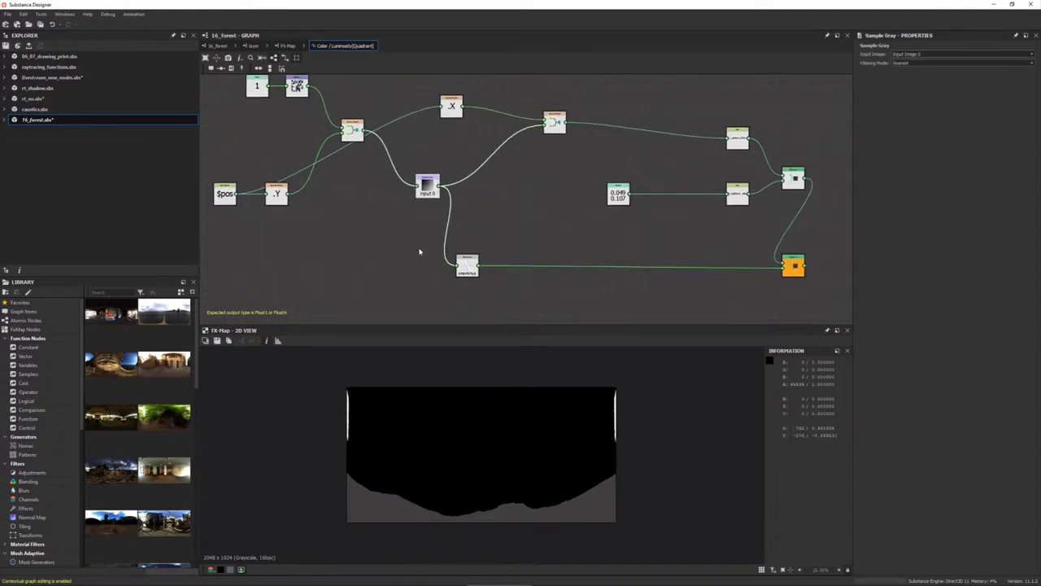
{"action": "left_click_drag", "start_coordinate": [428, 186], "coordinate": [419, 215]}
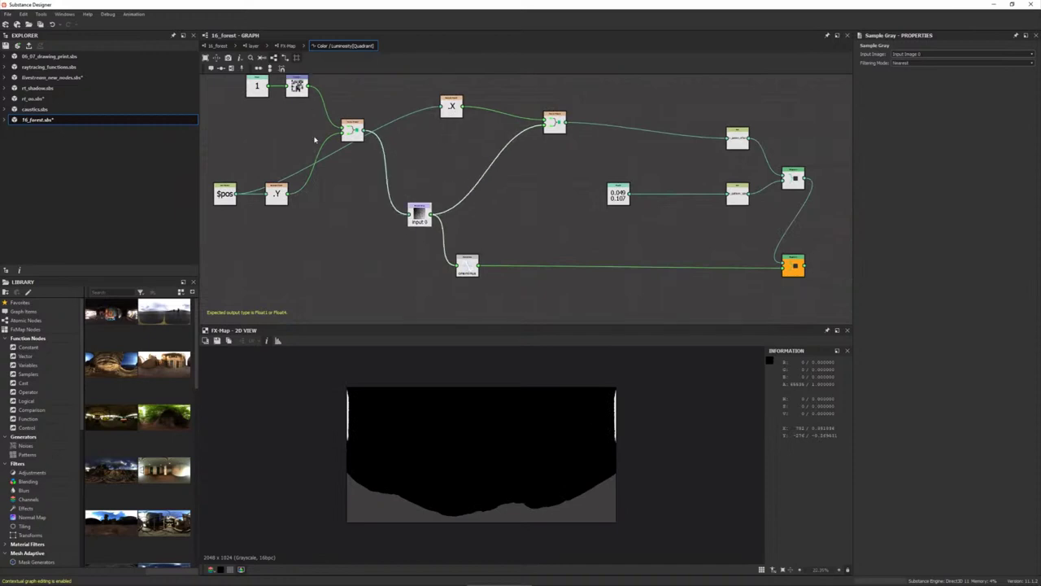
{"action": "left_click_drag", "start_coordinate": [308, 87], "coordinate": [441, 107]}
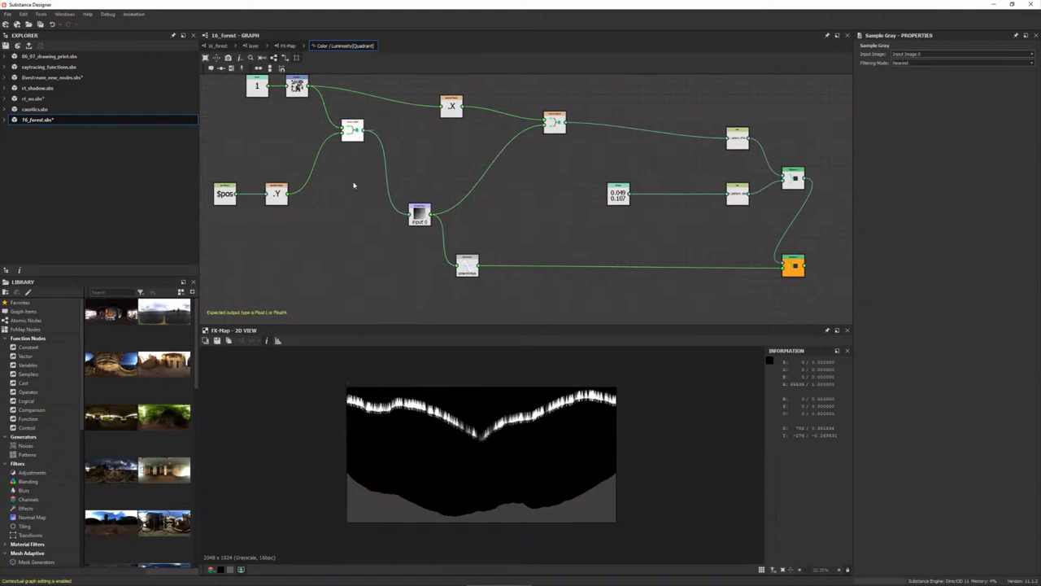
{"action": "left_click", "coordinate": [288, 45]}
{"action": "left_click", "coordinate": [332, 46]}
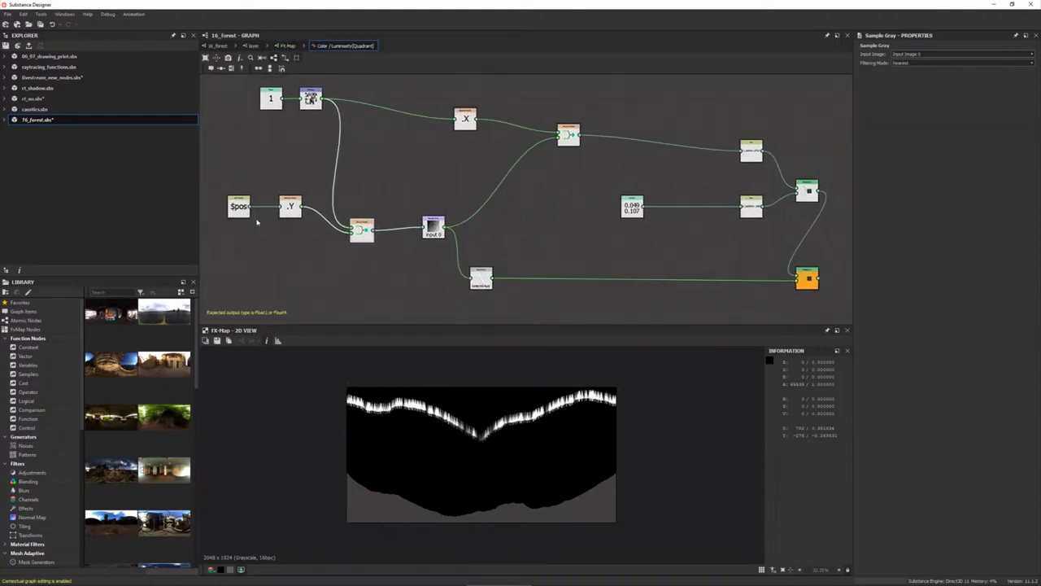
{"action": "left_click_drag", "start_coordinate": [434, 228], "coordinate": [417, 231]}
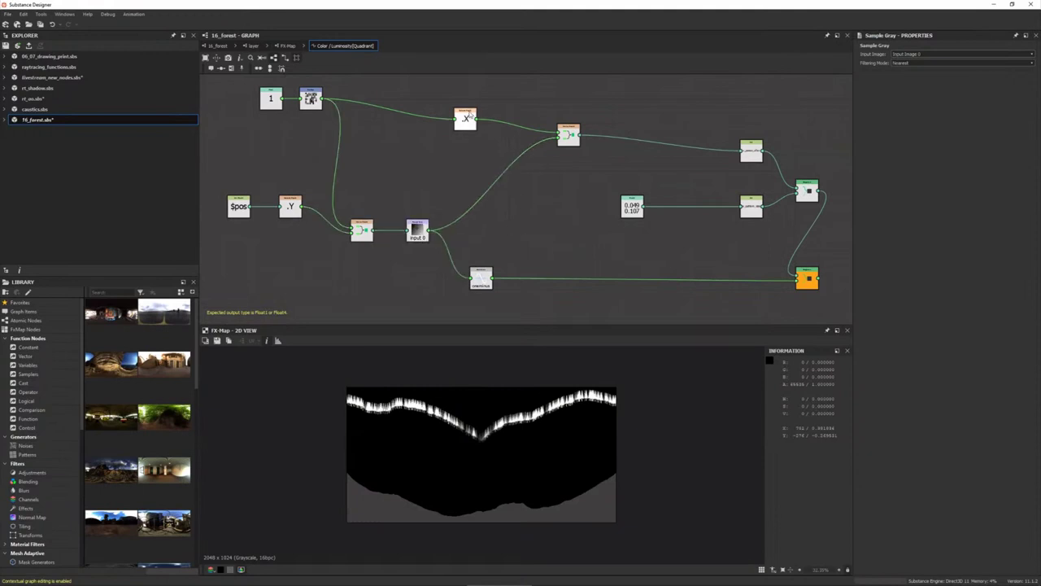
{"action": "left_click_drag", "start_coordinate": [465, 127], "coordinate": [450, 117]}
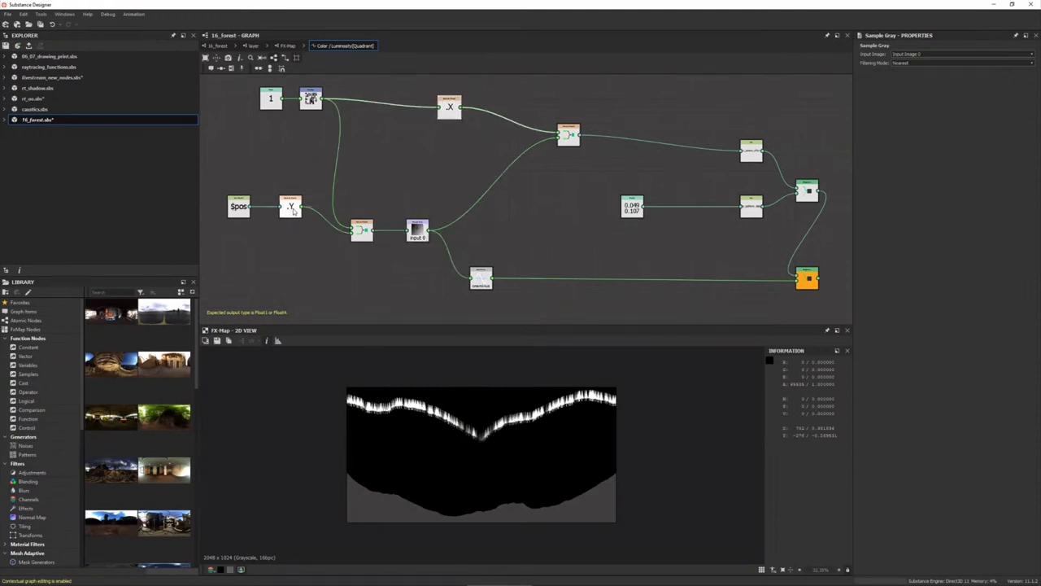
- Duplicate the .Y swizzle and add a Subtraction node
{"action": "left_click", "coordinate": [292, 210]}
{"action": "key", "text": "ctrl+d"}
{"action": "left_click_drag", "start_coordinate": [526, 199], "coordinate": [441, 168]}
{"action": "key", "text": "space"}
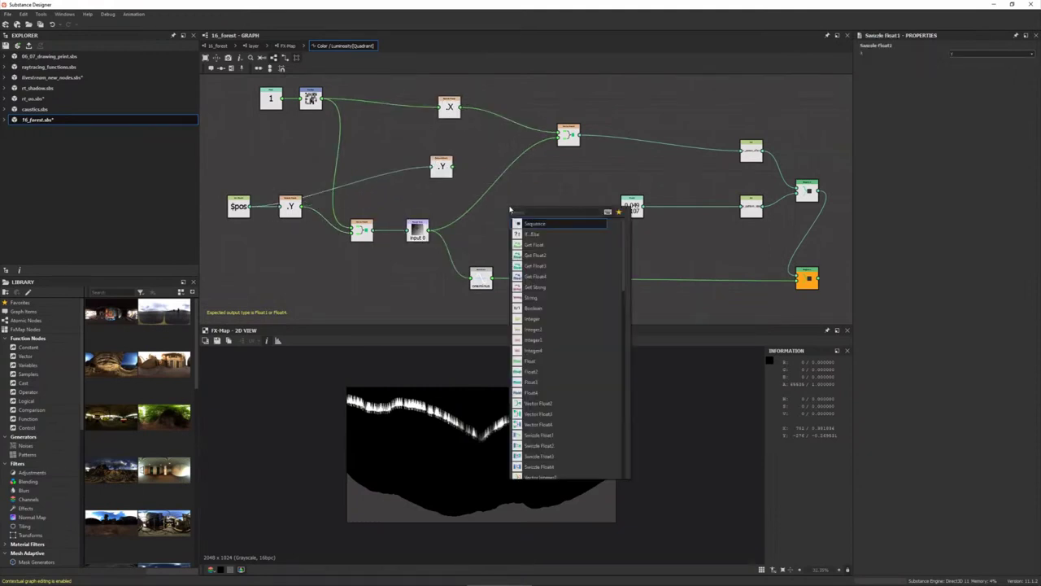
{"action": "type", "text": "sub"}
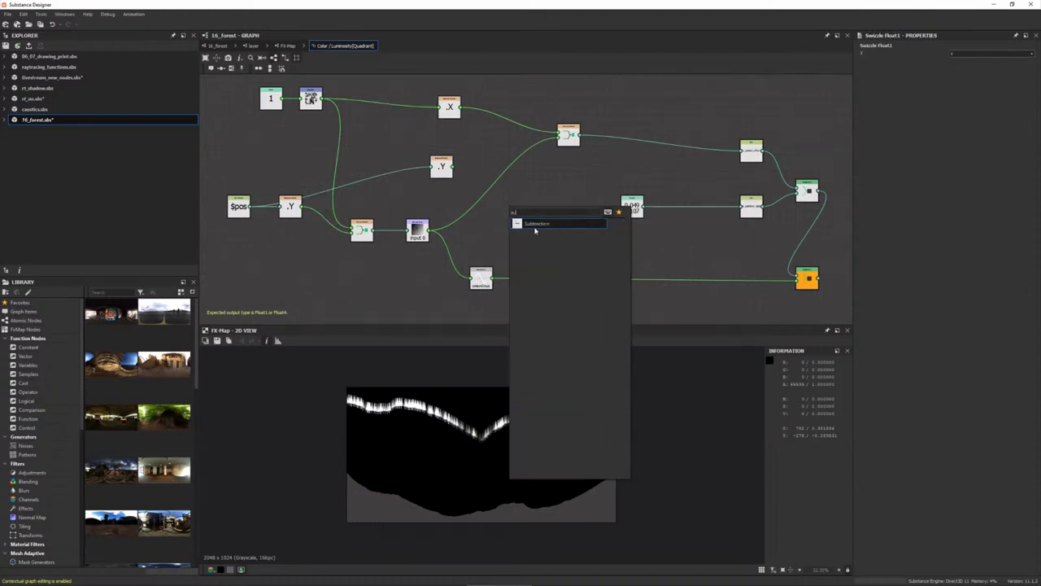
{"action": "key", "text": "Return"}
- Feed the sampled value and .Y into the Subtraction and tidy the nodes
{"action": "left_click_drag", "start_coordinate": [436, 232], "coordinate": [502, 208]}
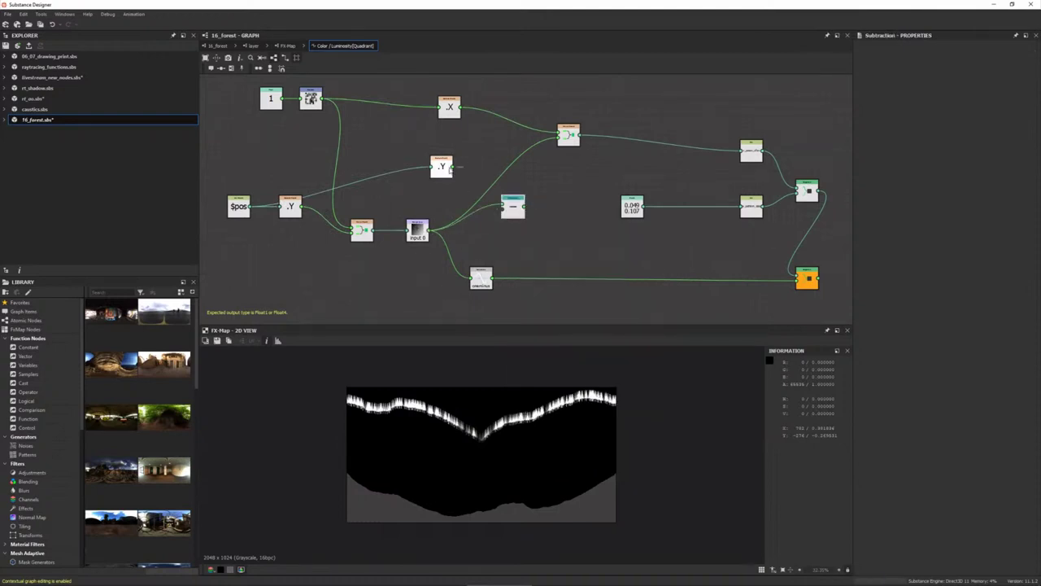
{"action": "mouse_move", "coordinate": [453, 167]}
{"action": "left_mouse_down"}
{"action": "mouse_move", "coordinate": [502, 204]}
{"action": "mouse_move", "coordinate": [560, 135]}
{"action": "left_mouse_up"}
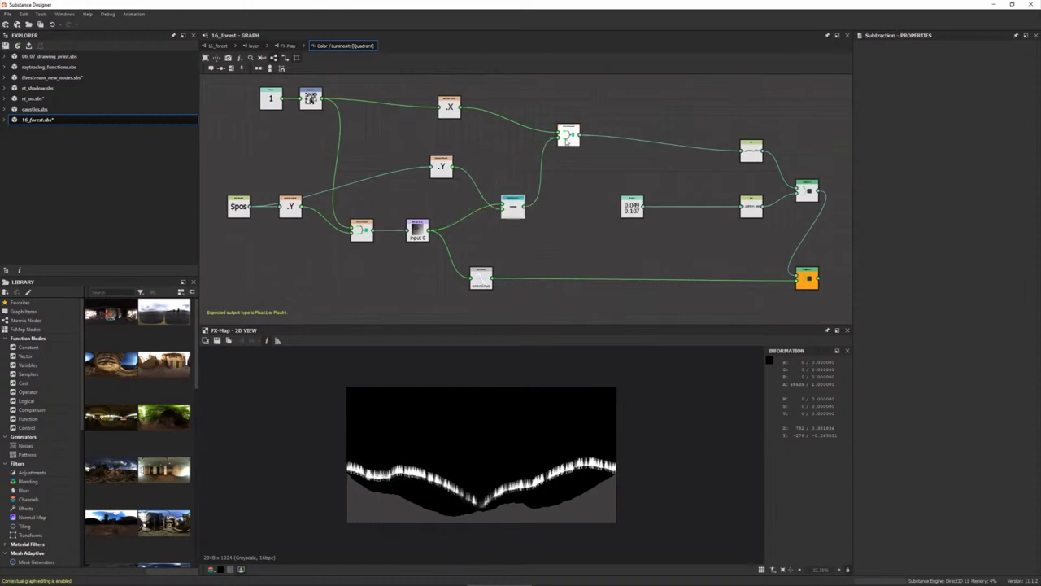
{"action": "mouse_move", "coordinate": [442, 166]}
{"action": "left_mouse_down"}
{"action": "mouse_move", "coordinate": [481, 221]}
{"action": "mouse_move", "coordinate": [502, 208]}
{"action": "mouse_move", "coordinate": [546, 213]}
{"action": "left_mouse_up"}
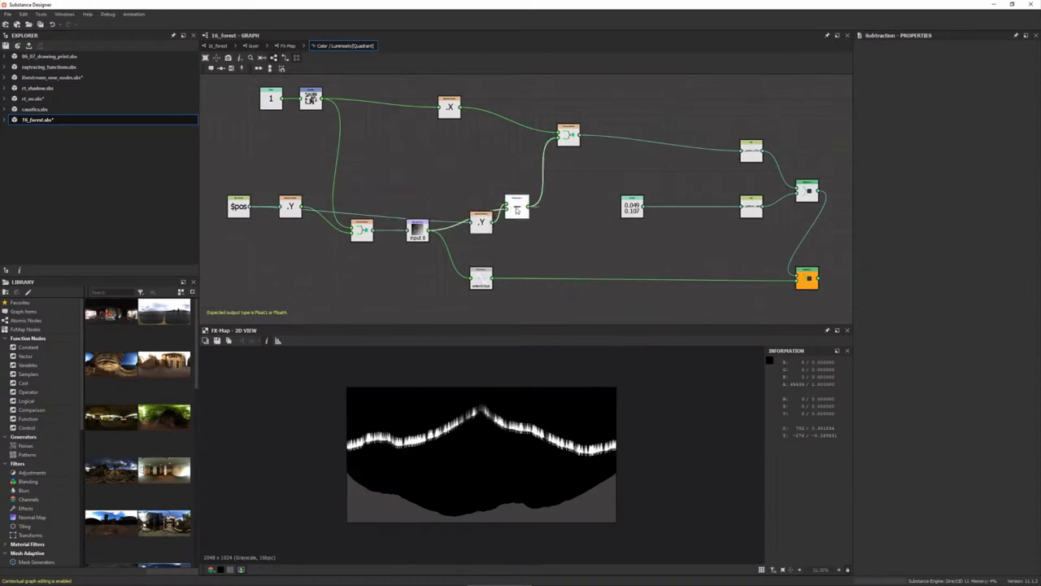
{"action": "left_click_drag", "start_coordinate": [484, 221], "coordinate": [437, 197]}
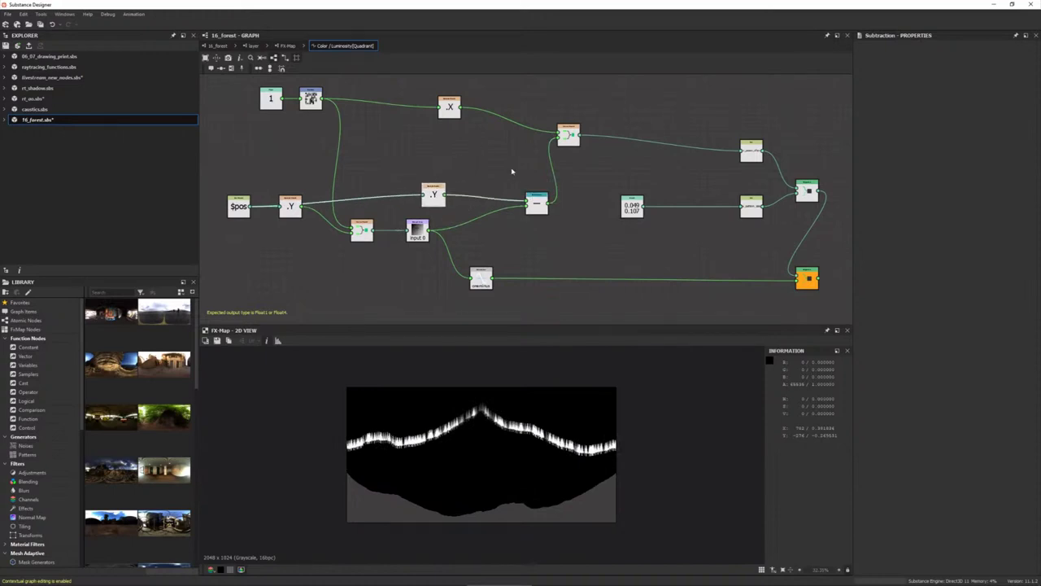
{"action": "left_click_drag", "start_coordinate": [450, 107], "coordinate": [433, 103]}
{"action": "left_click", "coordinate": [430, 137]}
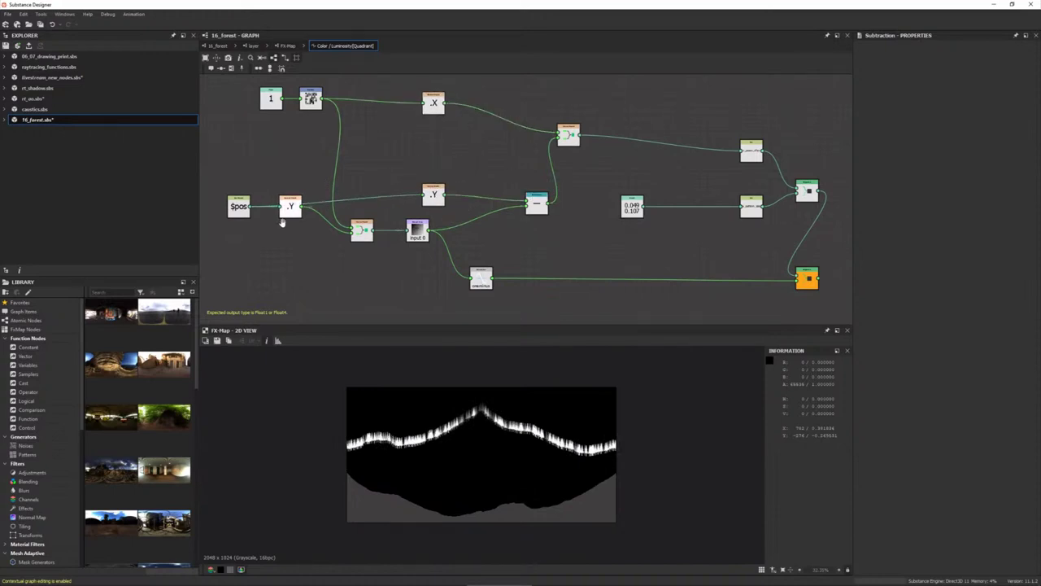
{"action": "middle_click_drag", "start_coordinate": [284, 223], "coordinate": [279, 239]}
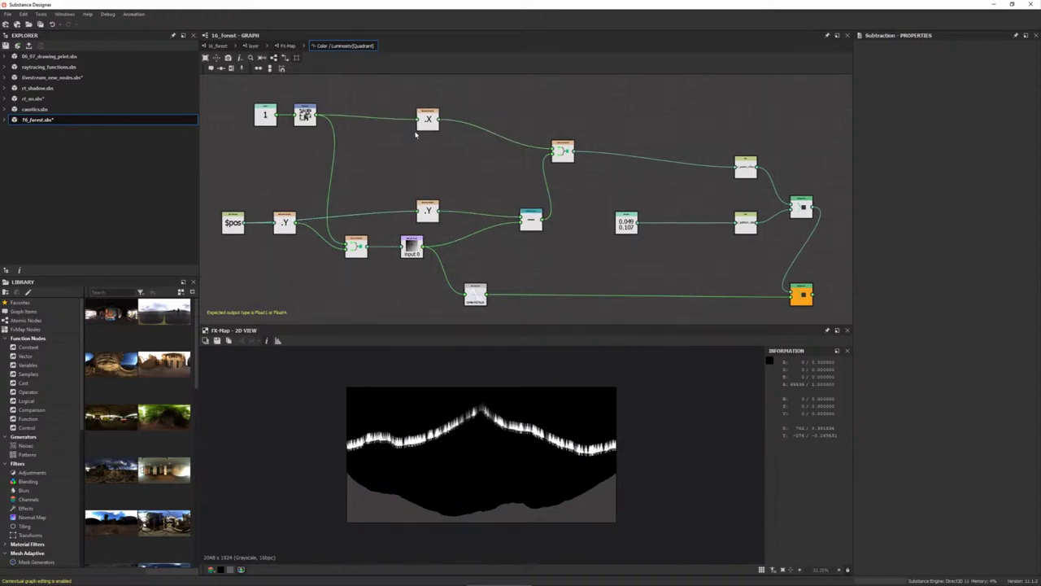
- Add a second Subtraction taking input 0's output and place it upper right
{"action": "key", "text": "space"}
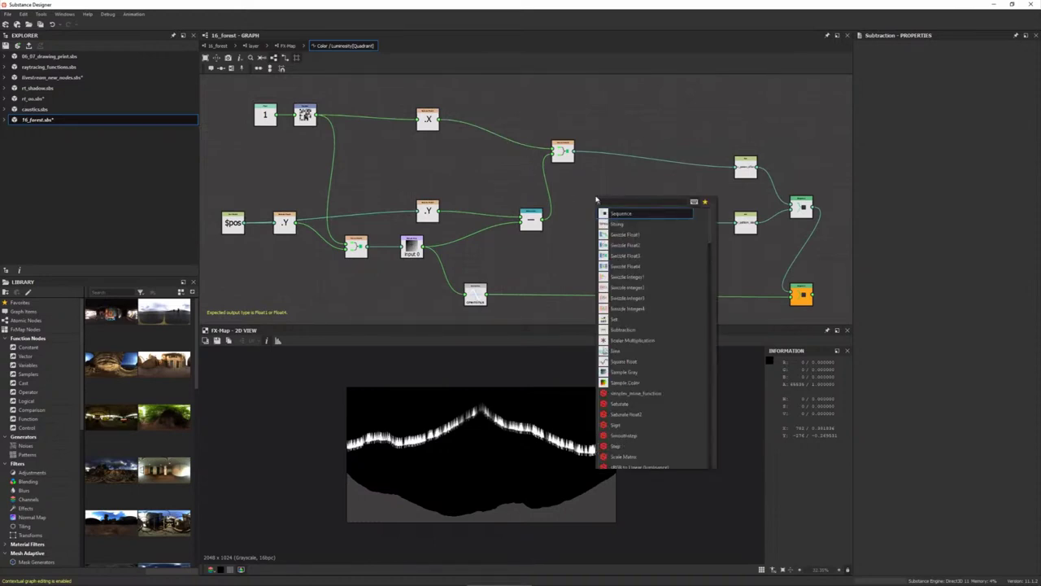
{"action": "type", "text": "sub"}
{"action": "key", "text": "Return"}
{"action": "mouse_move", "coordinate": [424, 246]}
{"action": "left_mouse_down"}
{"action": "mouse_move", "coordinate": [557, 152]}
{"action": "mouse_move", "coordinate": [583, 196]}
{"action": "left_mouse_up"}
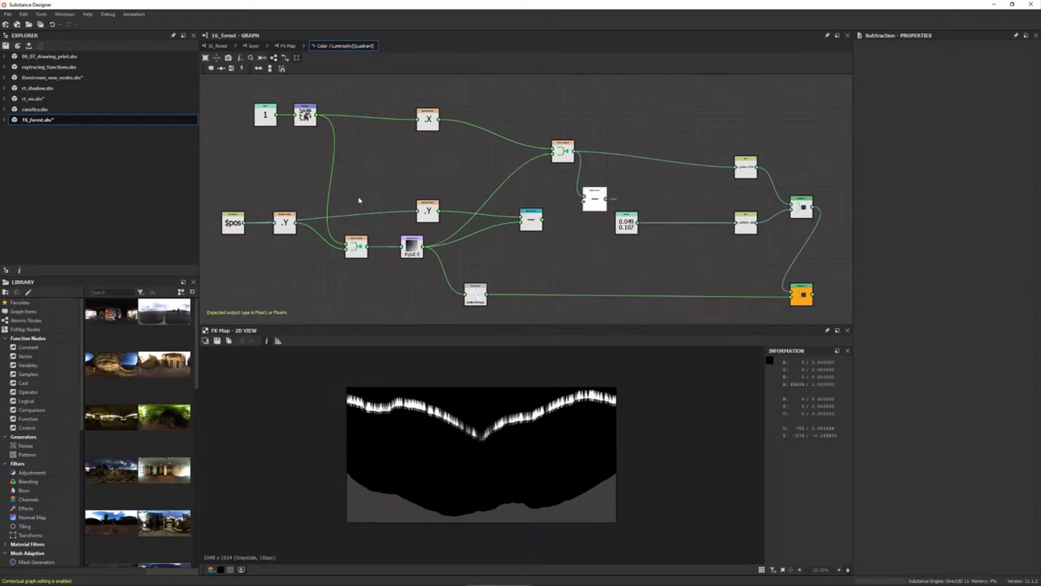
{"action": "mouse_move", "coordinate": [294, 222]}
{"action": "left_mouse_down"}
{"action": "mouse_move", "coordinate": [583, 202]}
{"action": "mouse_move", "coordinate": [735, 169]}
{"action": "left_mouse_up"}
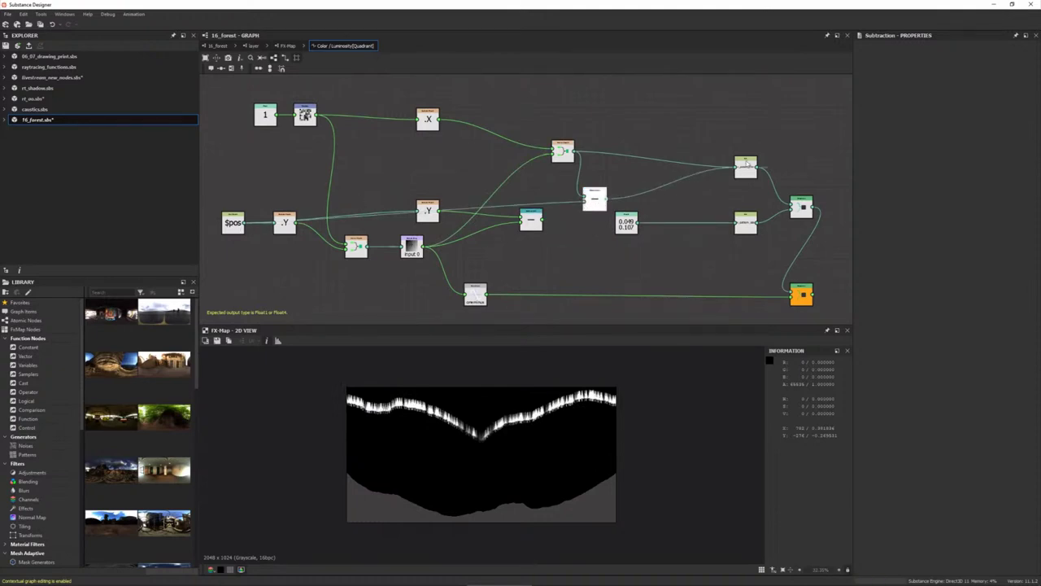
{"action": "left_click_drag", "start_coordinate": [595, 194], "coordinate": [627, 162]}
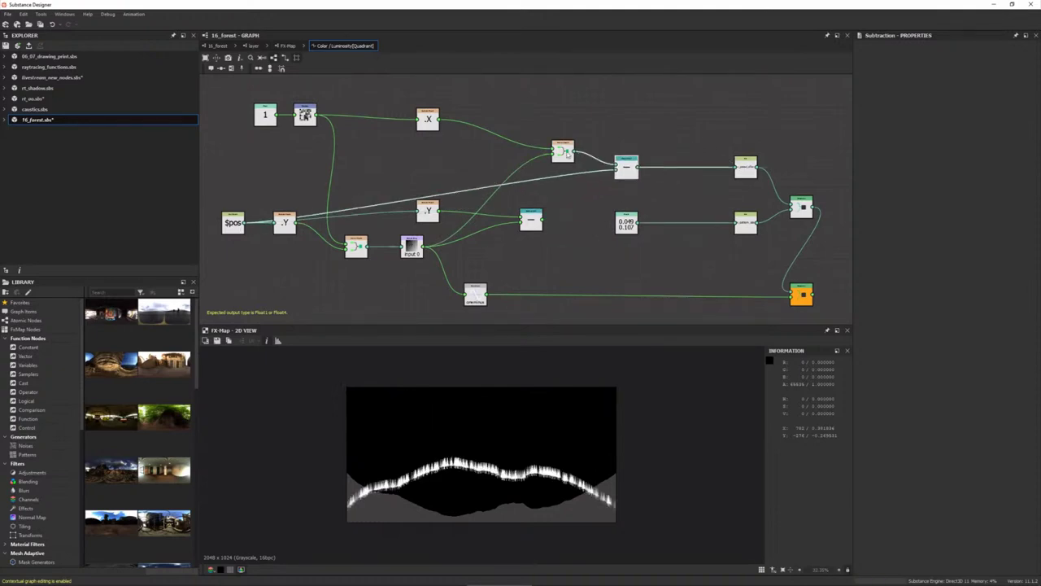
{"action": "mouse_move", "coordinate": [562, 146]}
{"action": "left_mouse_down"}
{"action": "mouse_move", "coordinate": [616, 164]}
{"action": "mouse_move", "coordinate": [534, 162]}
{"action": "left_mouse_up"}
- Delete the old subtraction and Y-swizzle nodes
{"action": "left_click", "coordinate": [530, 221]}
{"action": "key", "text": "Delete"}
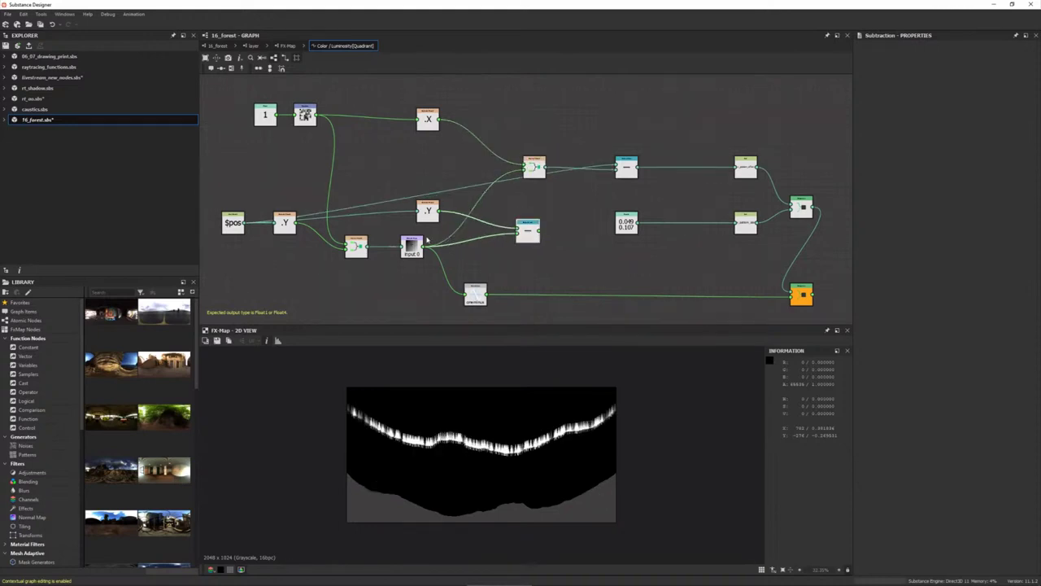
{"action": "left_click", "coordinate": [427, 212]}
{"action": "key", "text": "Delete"}
{"action": "key", "text": "space"}
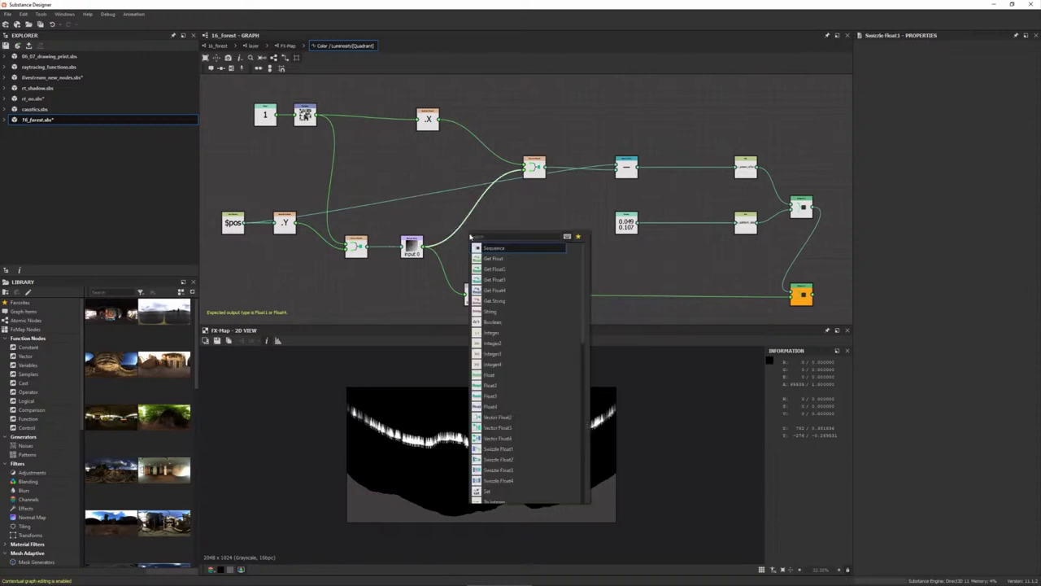
- Add a Subtraction fed by the luminosity sample, plus a Float constant node
{"action": "type", "text": "su"}
{"action": "left_click", "coordinate": [495, 249]}
{"action": "left_click_drag", "start_coordinate": [465, 209], "coordinate": [486, 236]}
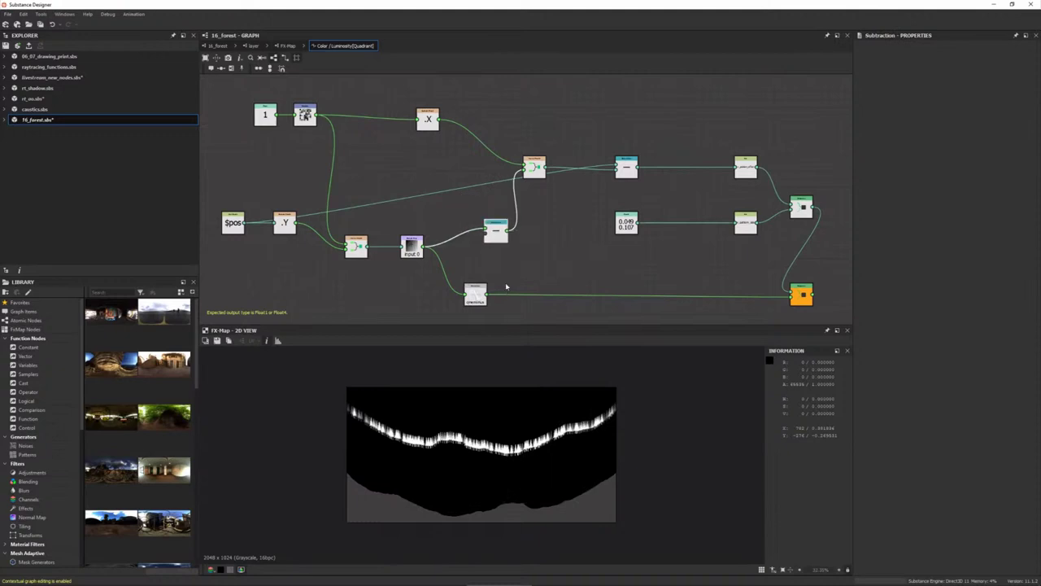
{"action": "key", "text": "space"}
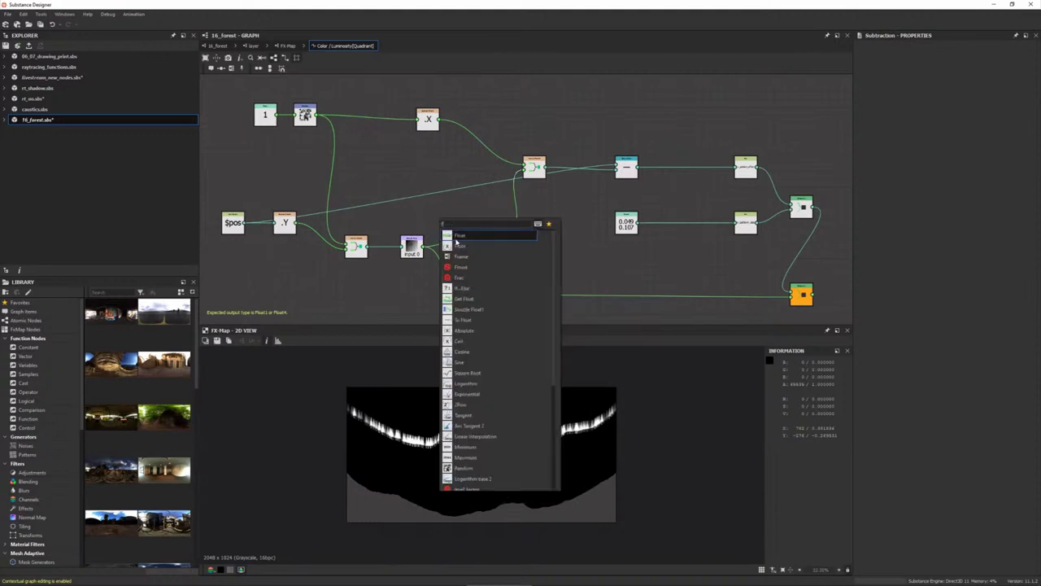
{"action": "left_click", "coordinate": [453, 235]}
{"action": "left_click_drag", "start_coordinate": [937, 53], "coordinate": [968, 60]}
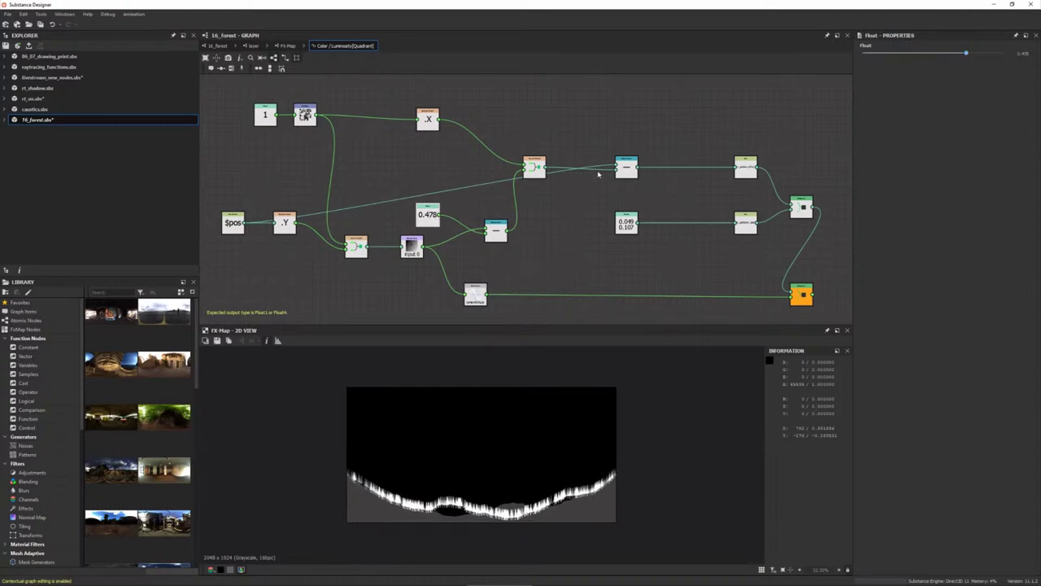
- Reconnect the Y position and the one-minus result into the subtraction nodes
{"action": "left_click_drag", "start_coordinate": [598, 174], "coordinate": [612, 180]}
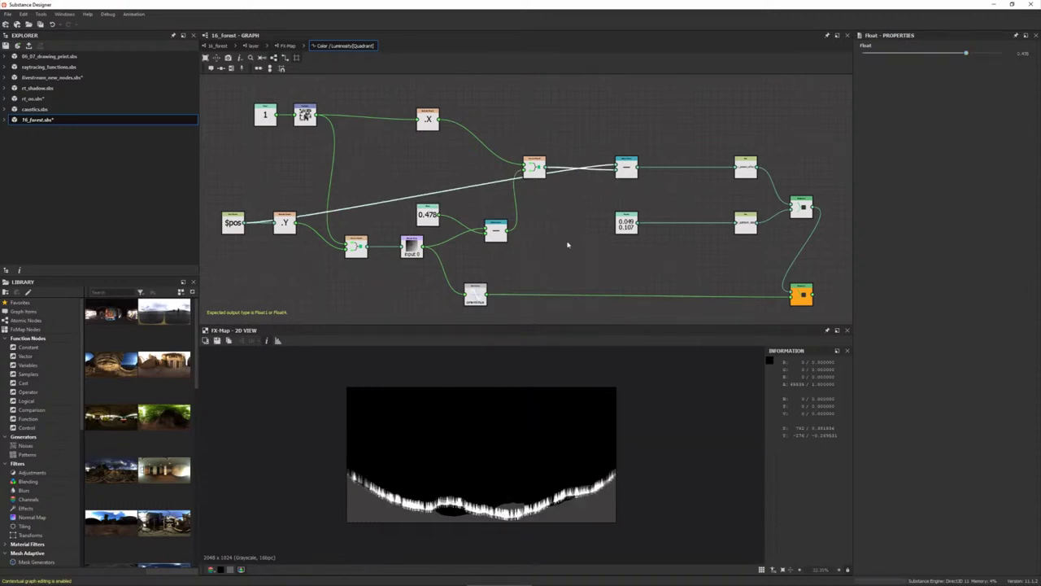
{"action": "left_click", "coordinate": [559, 246]}
{"action": "left_click_drag", "start_coordinate": [487, 295], "coordinate": [490, 231]}
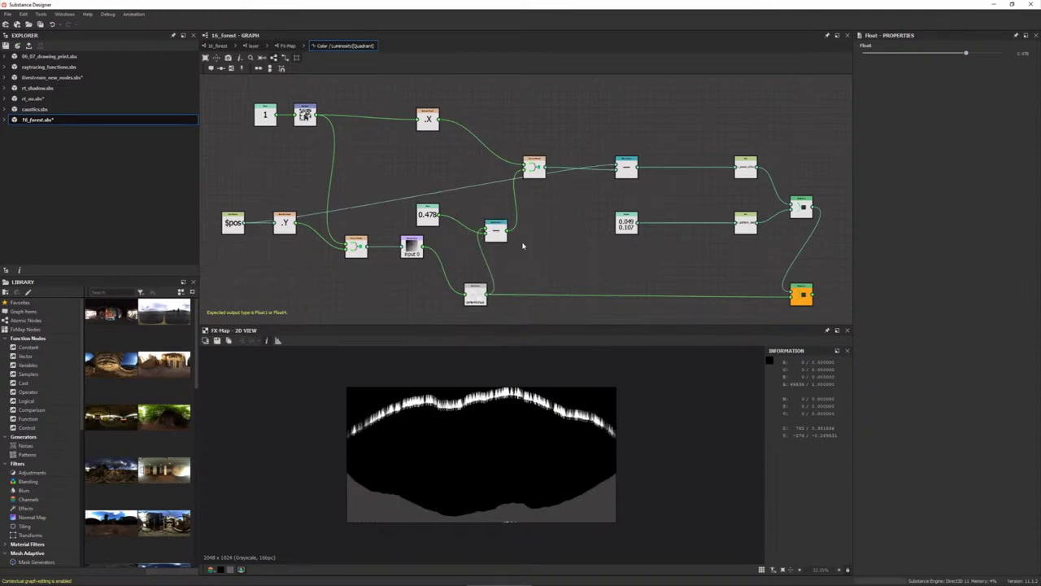
{"action": "left_click_drag", "start_coordinate": [496, 231], "coordinate": [508, 230]}
{"action": "mouse_move", "coordinate": [476, 294]}
{"action": "left_mouse_down"}
{"action": "mouse_move", "coordinate": [452, 290]}
{"action": "mouse_move", "coordinate": [524, 168]}
{"action": "left_mouse_up"}
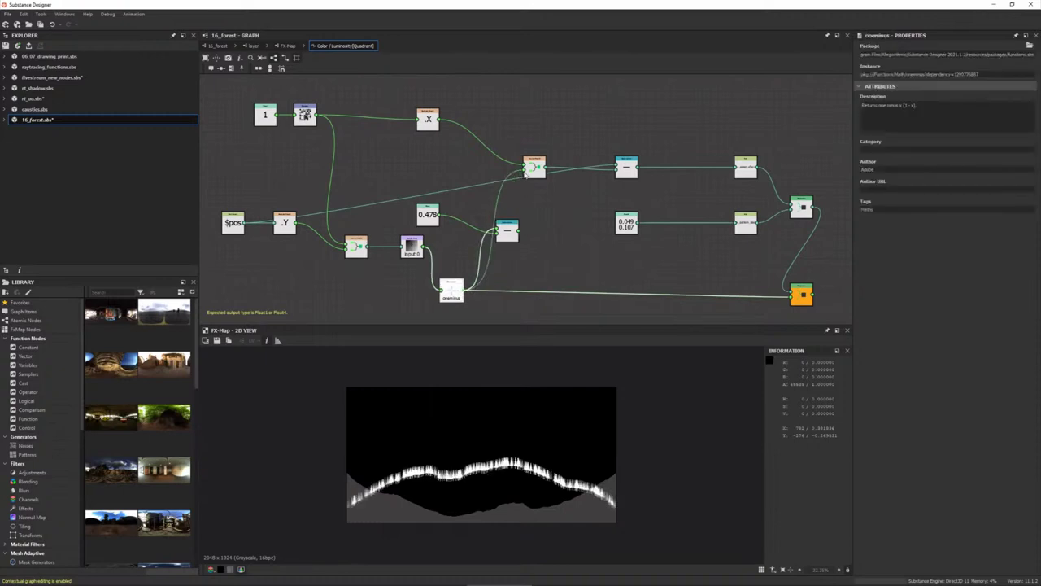
{"action": "left_click", "coordinate": [526, 175]}
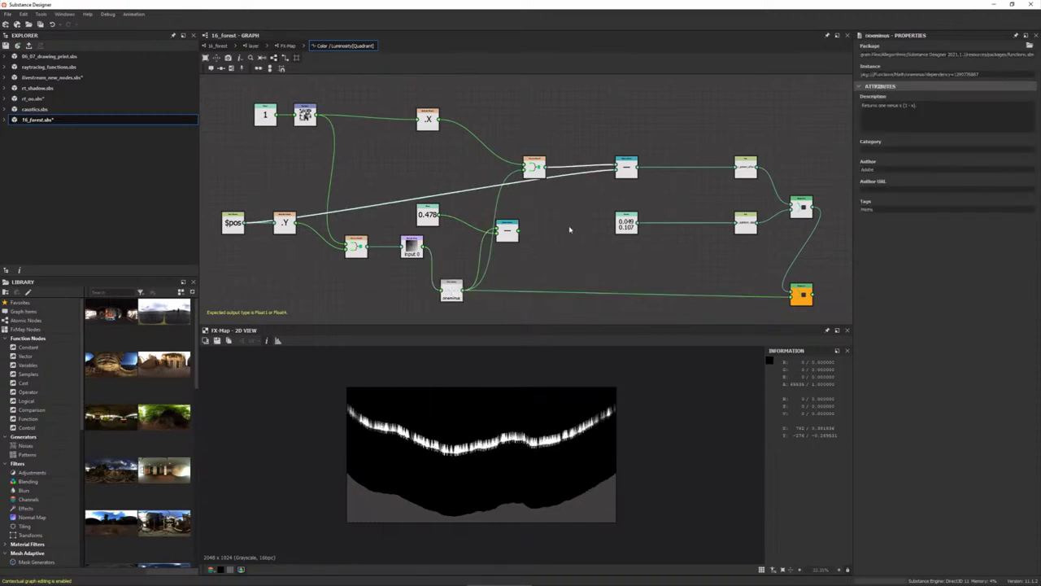
- Route the Subtraction result into the upper node and set the Float to 0.5
{"action": "left_click_drag", "start_coordinate": [507, 231], "coordinate": [531, 234]}
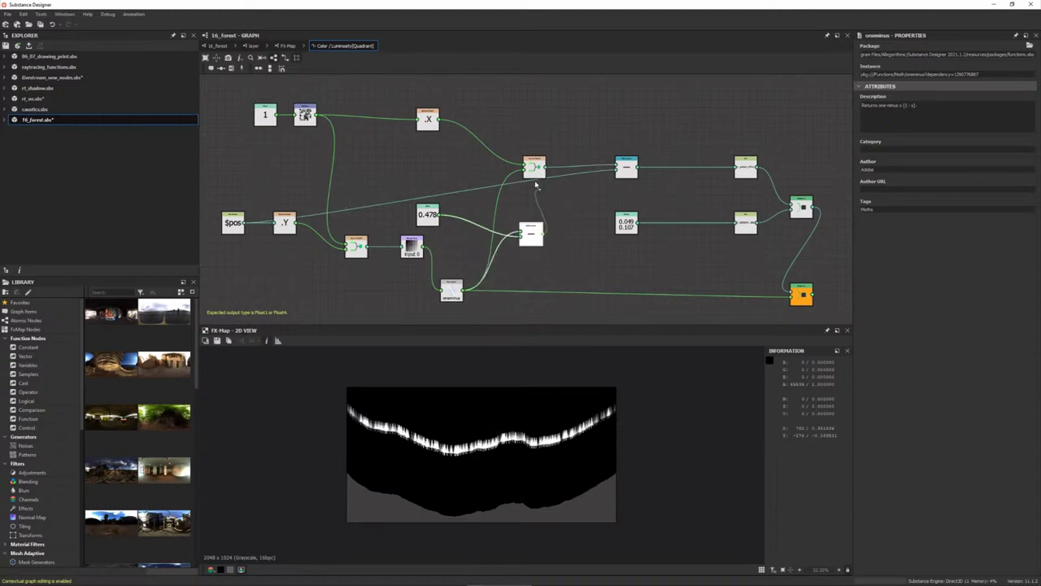
{"action": "left_click_drag", "start_coordinate": [535, 185], "coordinate": [525, 171]}
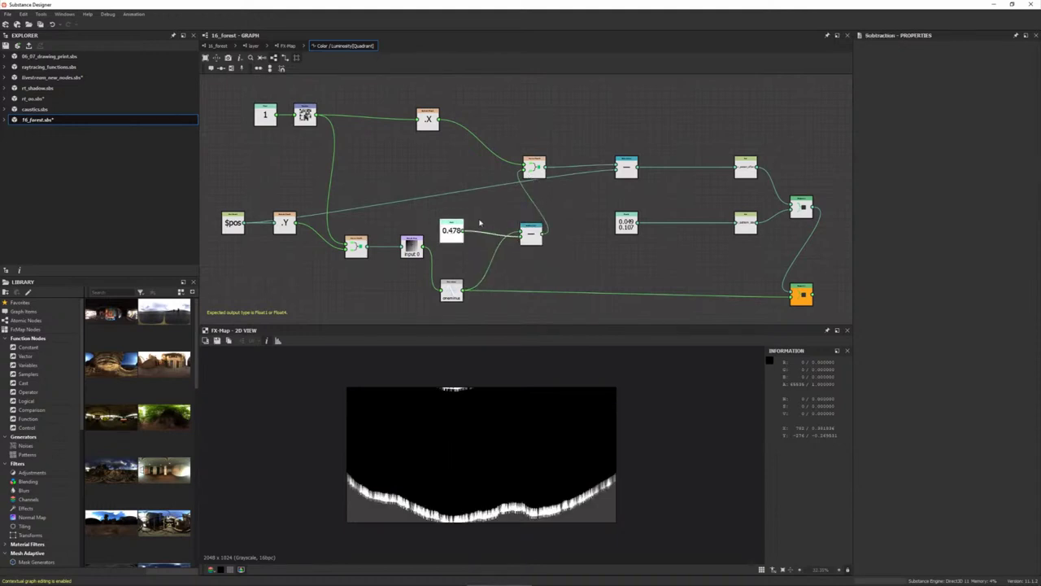
{"action": "left_click", "coordinate": [452, 229]}
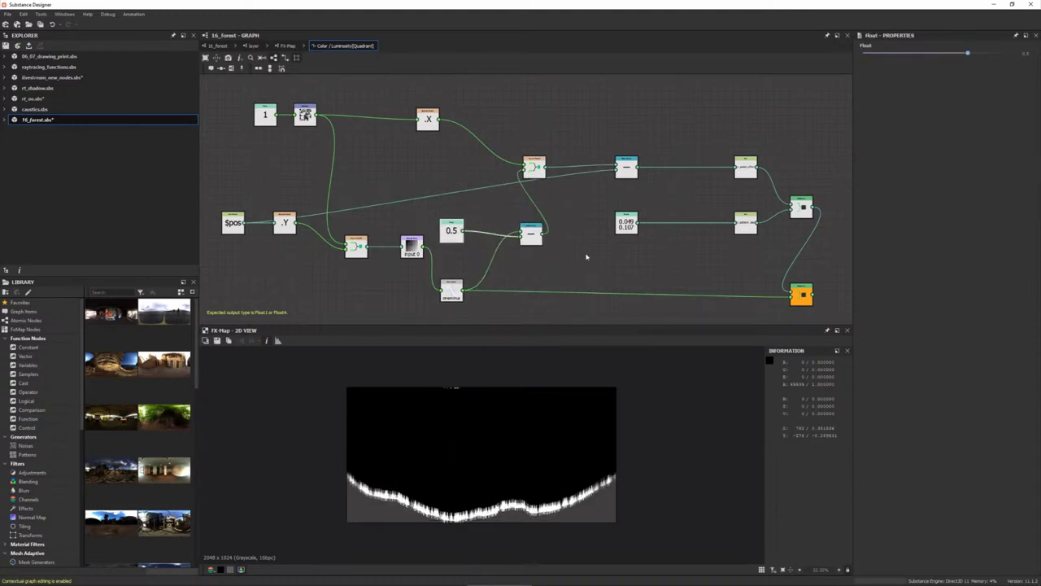
{"action": "left_click", "coordinate": [599, 250]}
- Set the FX-Map Iterate node's Iterations to about 200 so trees crowd the ridge
{"action": "left_click", "coordinate": [287, 46]}
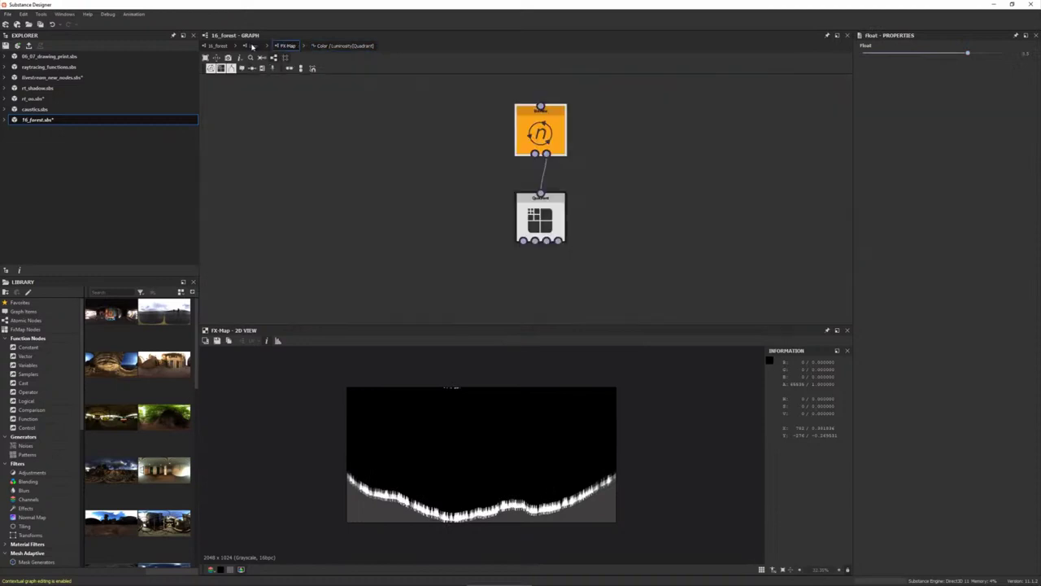
{"action": "left_click", "coordinate": [540, 131]}
{"action": "left_click_drag", "start_coordinate": [933, 64], "coordinate": [862, 65]}
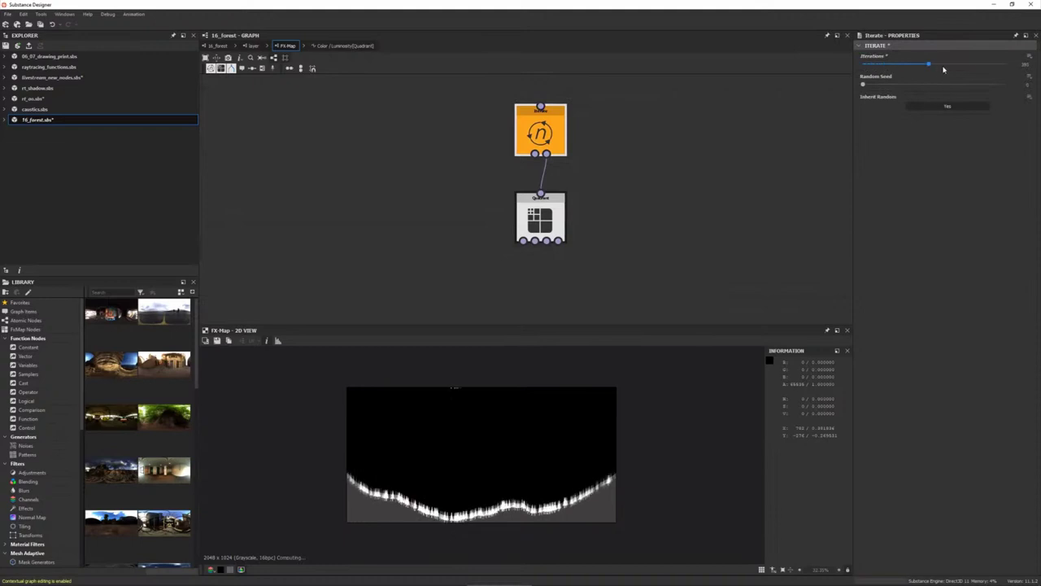
{"action": "left_click_drag", "start_coordinate": [861, 65], "coordinate": [896, 72]}
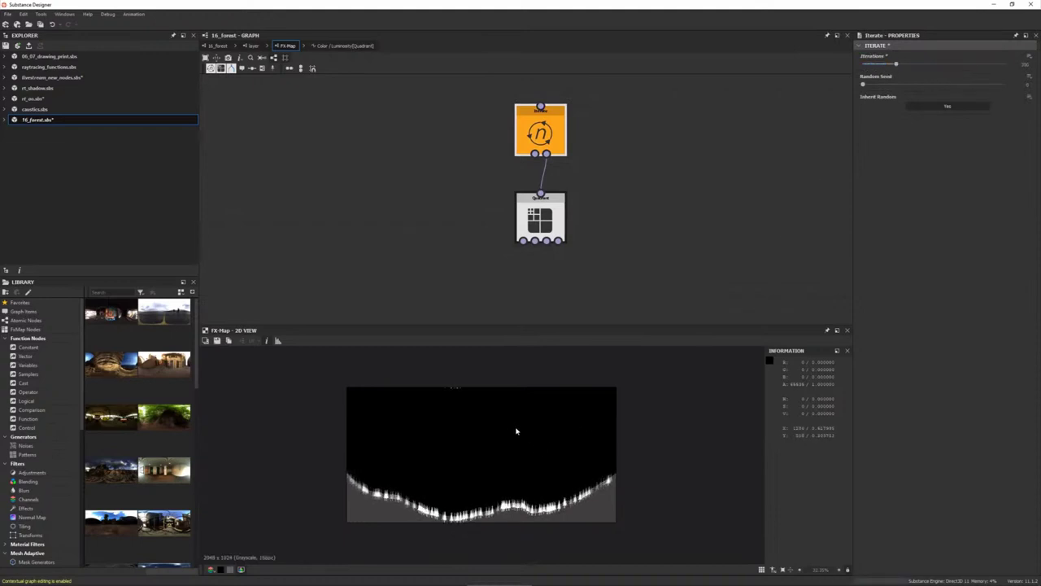
{"action": "scroll", "coordinate": [510, 440], "scroll_direction": "up", "scroll_amount": 2}
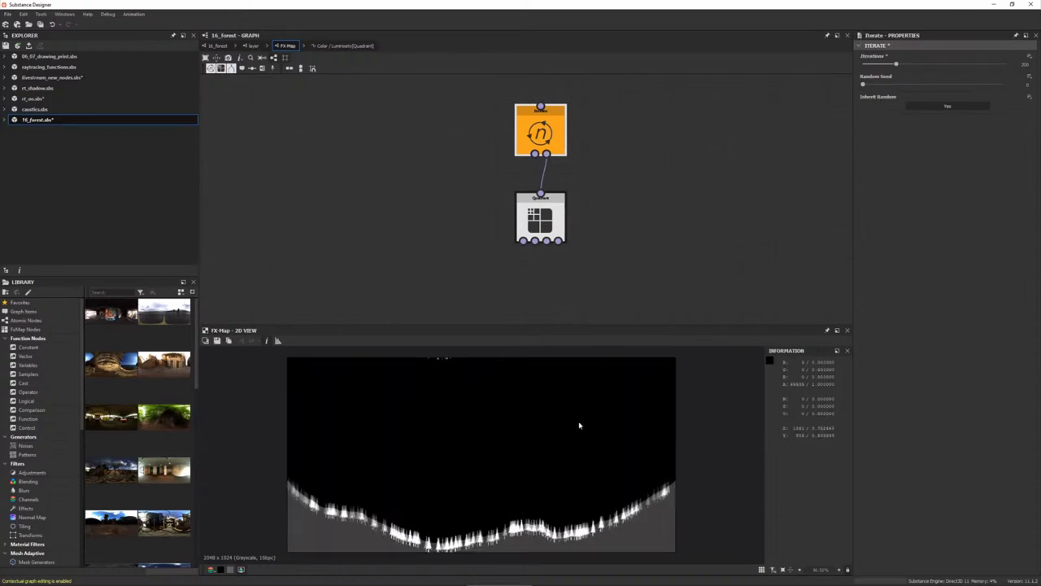
{"action": "scroll", "coordinate": [581, 426], "scroll_direction": "up", "scroll_amount": 1}
{"action": "scroll", "coordinate": [604, 529], "scroll_direction": "up", "scroll_amount": 2}
{"action": "scroll", "coordinate": [598, 505], "scroll_direction": "up", "scroll_amount": 1}
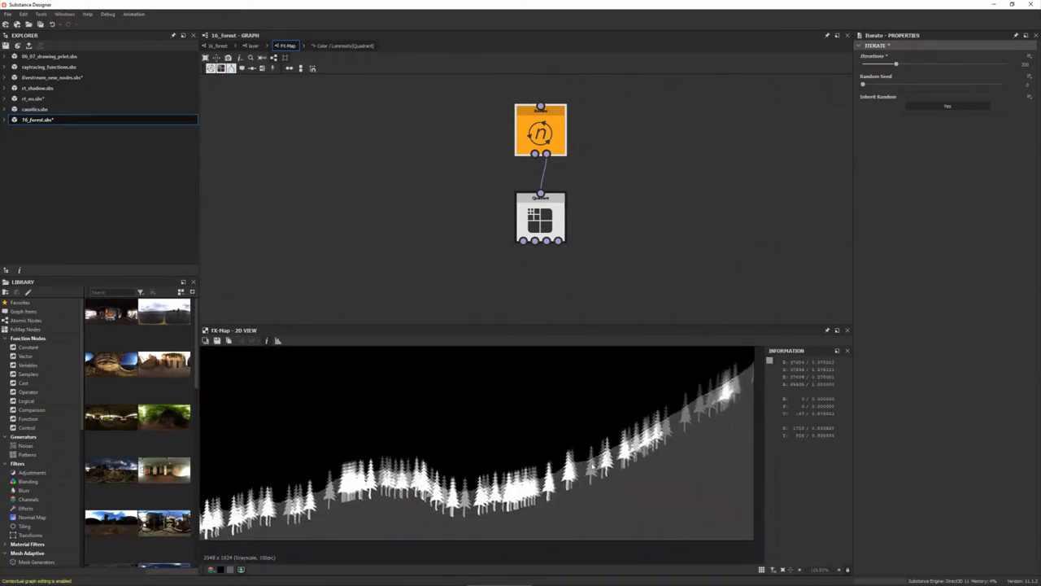
{"action": "scroll", "coordinate": [594, 464], "scroll_direction": "up", "scroll_amount": 1}
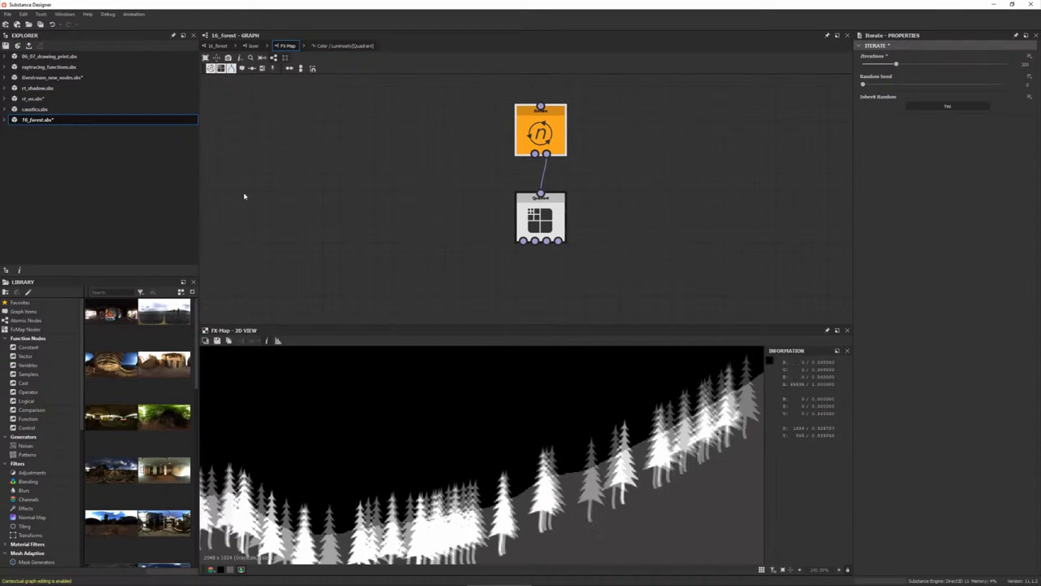
- In the layer graph, preview the FX-Map forest, Blur and Pixel Processor outputs
{"action": "left_click", "coordinate": [257, 46]}
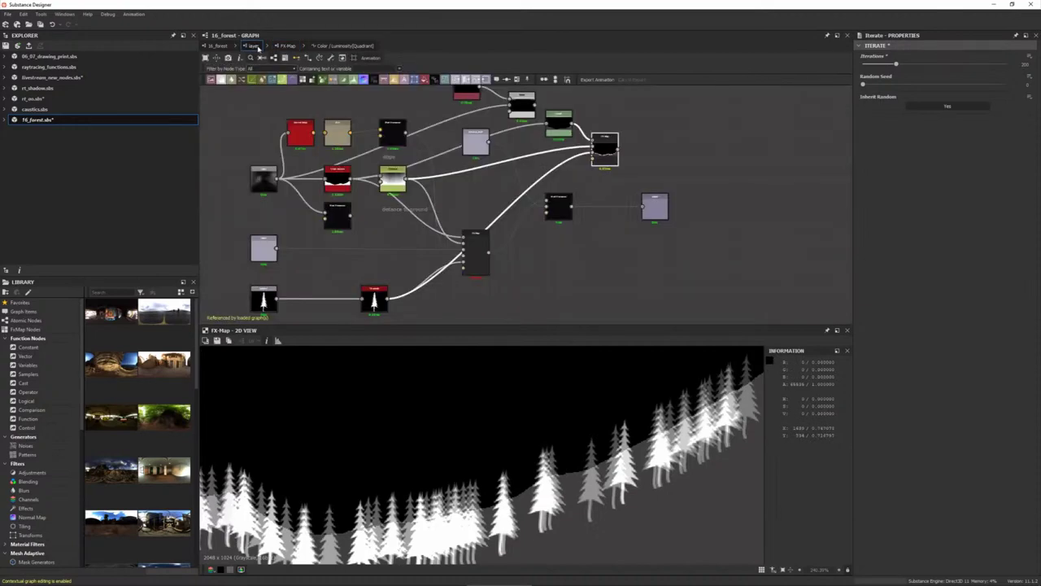
{"action": "double_click", "coordinate": [484, 253]}
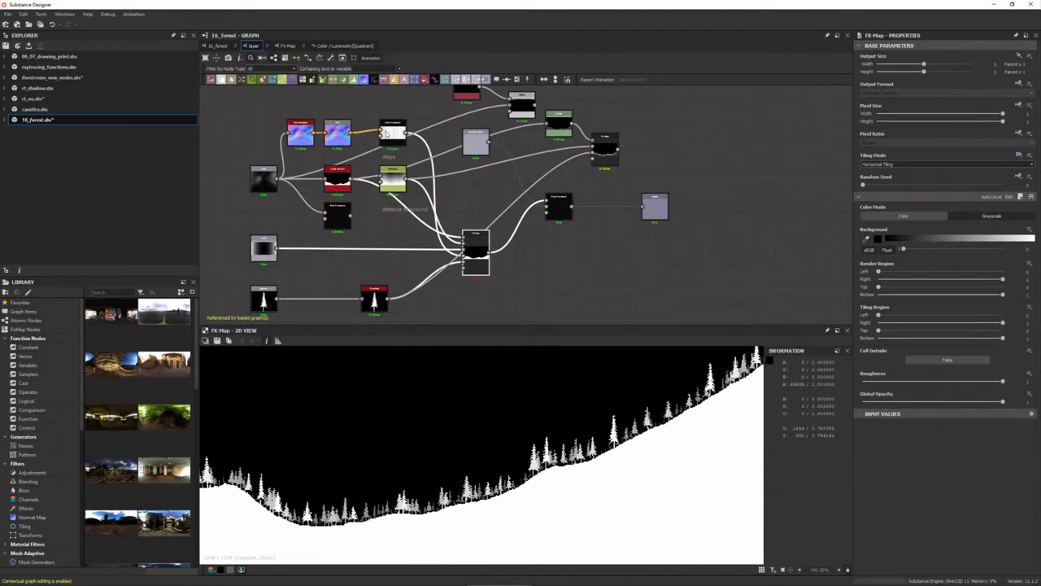
{"action": "double_click", "coordinate": [338, 132]}
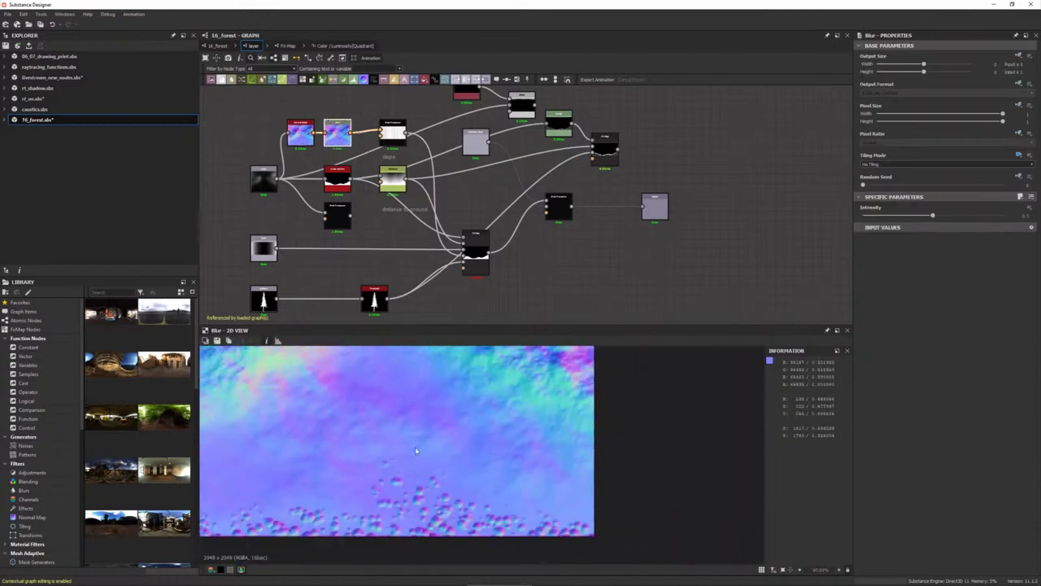
{"action": "double_click", "coordinate": [392, 132]}
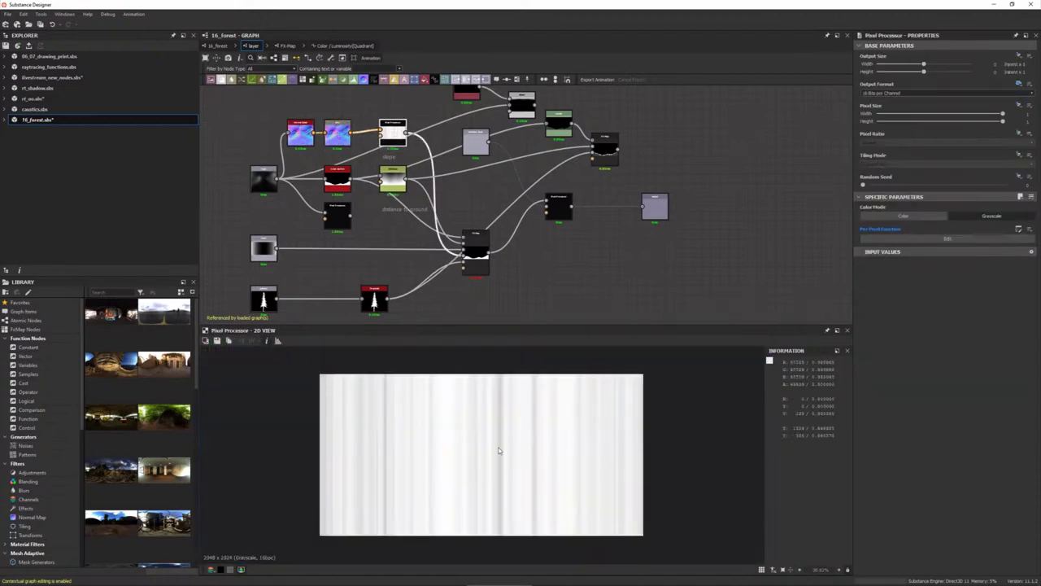
{"action": "double_click", "coordinate": [480, 255]}
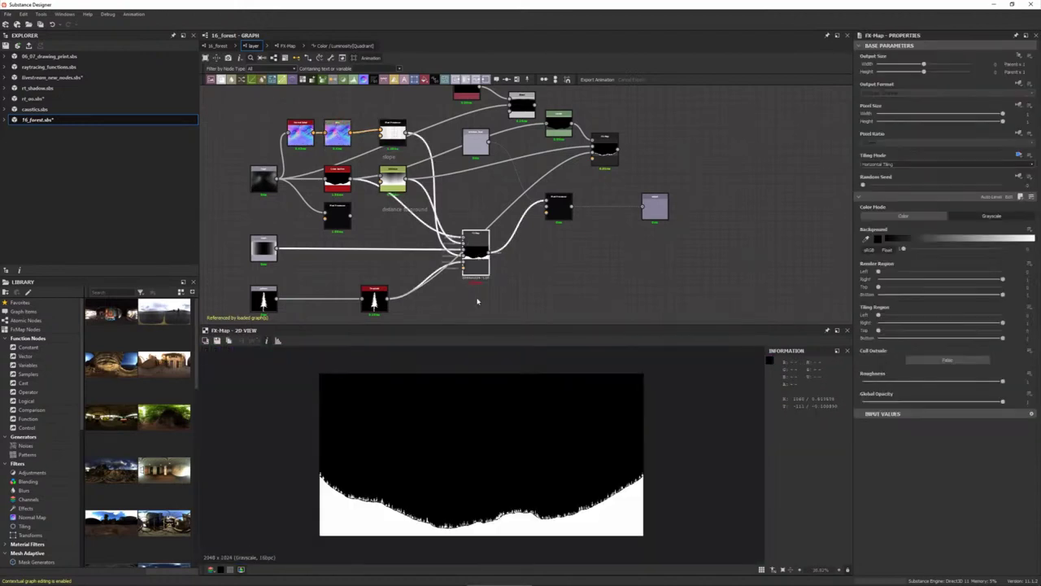
{"action": "scroll", "coordinate": [376, 529], "scroll_direction": "up", "scroll_amount": 2}
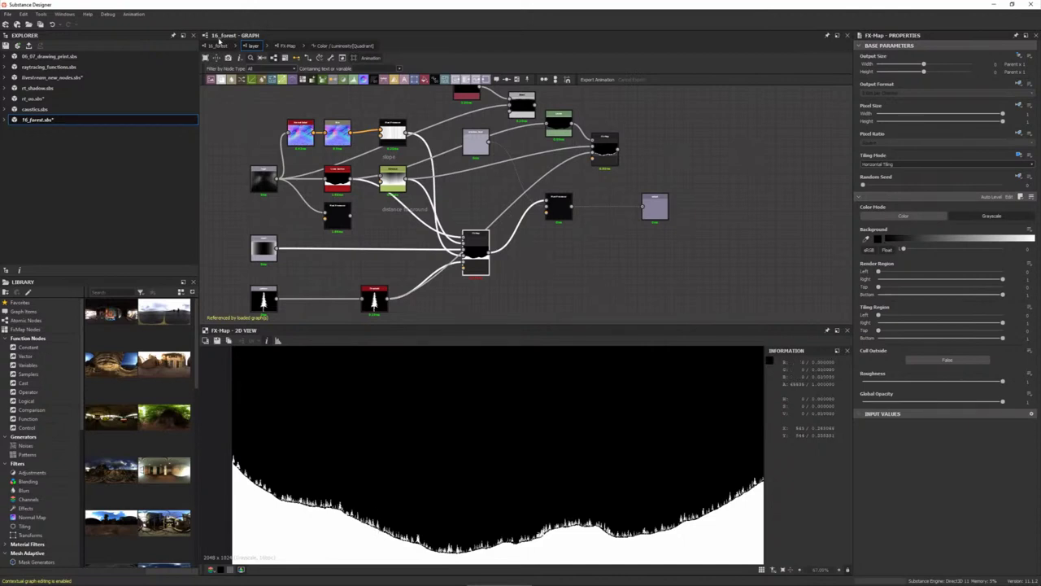
- In the 16_forest graph, move a layer node out of the column
{"action": "left_click", "coordinate": [218, 44]}
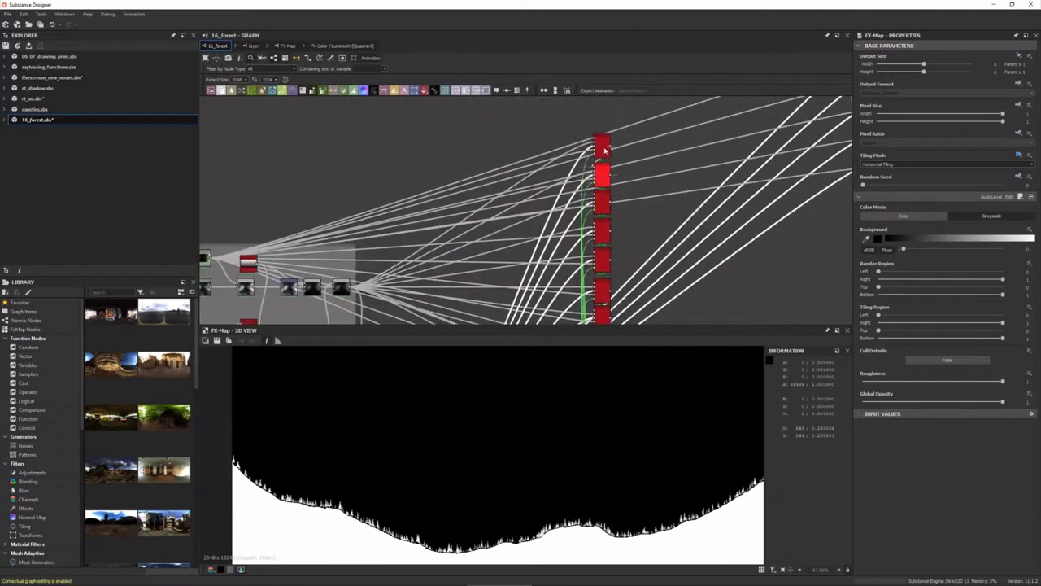
{"action": "left_click_drag", "start_coordinate": [603, 147], "coordinate": [597, 106]}
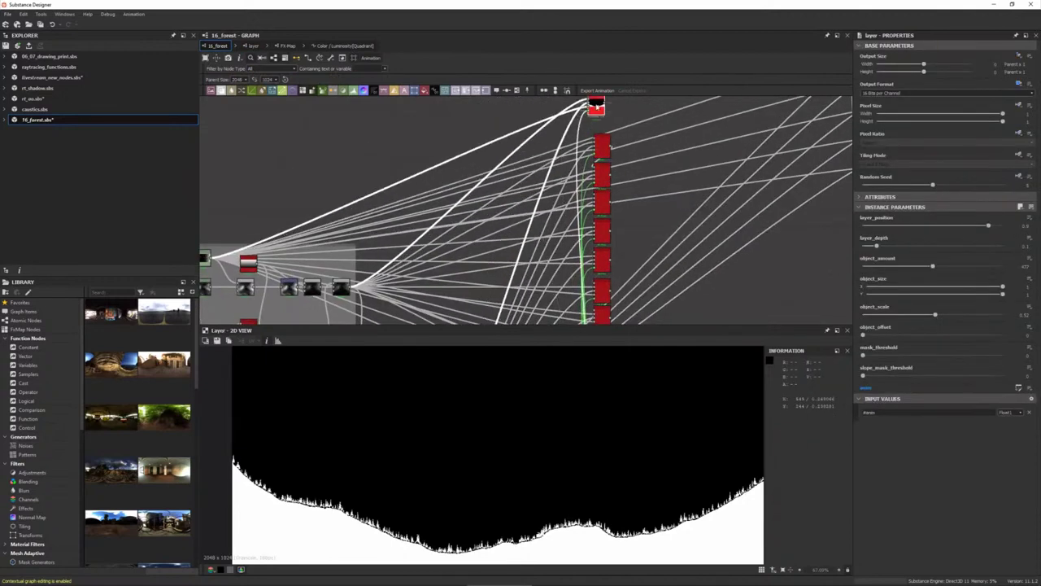
{"action": "scroll", "coordinate": [627, 198], "scroll_direction": "down", "scroll_amount": 1}
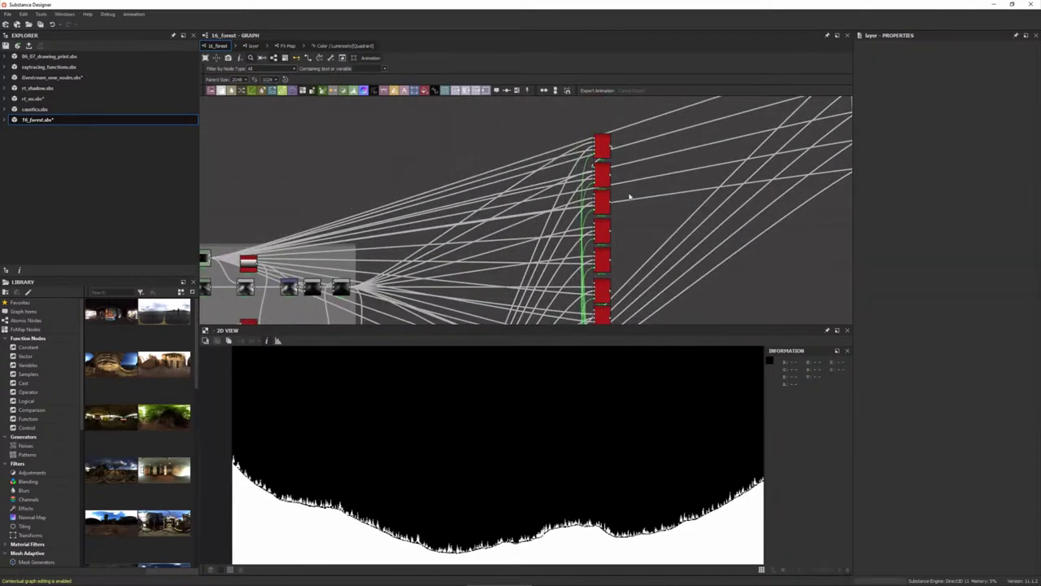
{"action": "scroll", "coordinate": [631, 244], "scroll_direction": "down", "scroll_amount": 1}
{"action": "scroll", "coordinate": [631, 261], "scroll_direction": "down", "scroll_amount": 1}
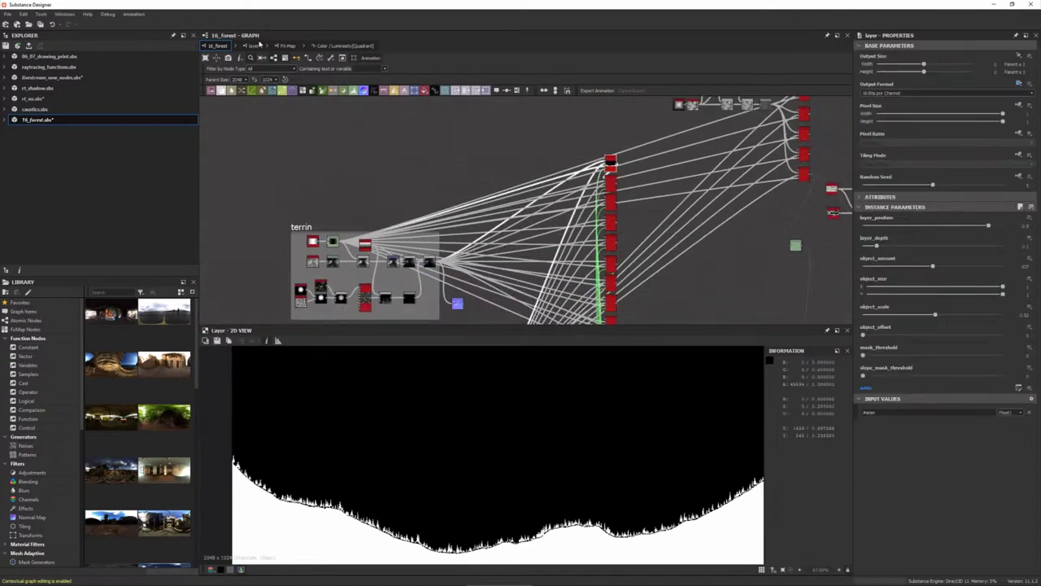
- Back in the layer graph, preview the Pixel Processor's forest mask output
{"action": "left_click", "coordinate": [254, 48]}
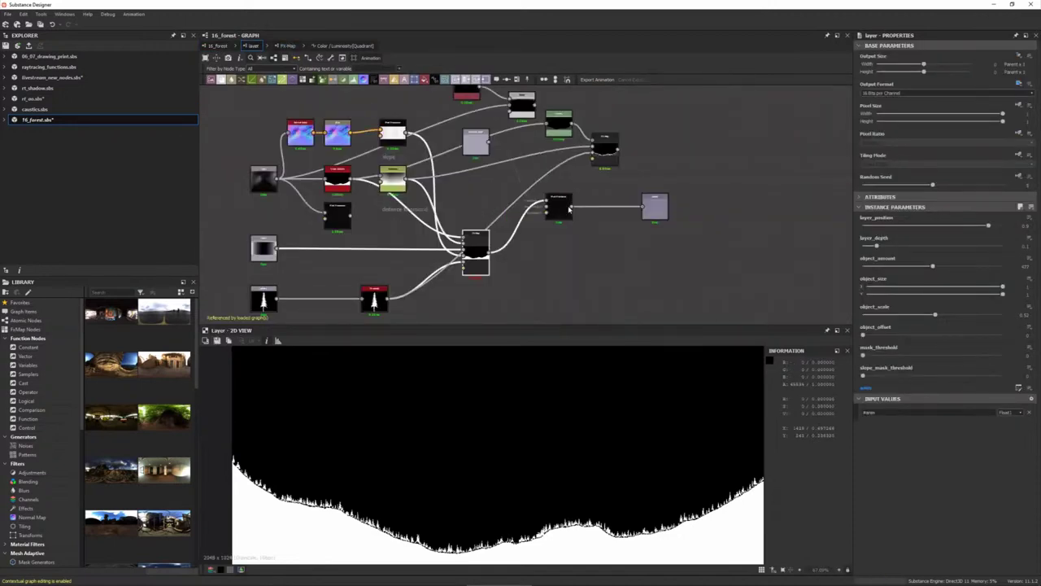
{"action": "double_click", "coordinate": [568, 208]}
{"action": "scroll", "coordinate": [586, 515], "scroll_direction": "down", "scroll_amount": 1}
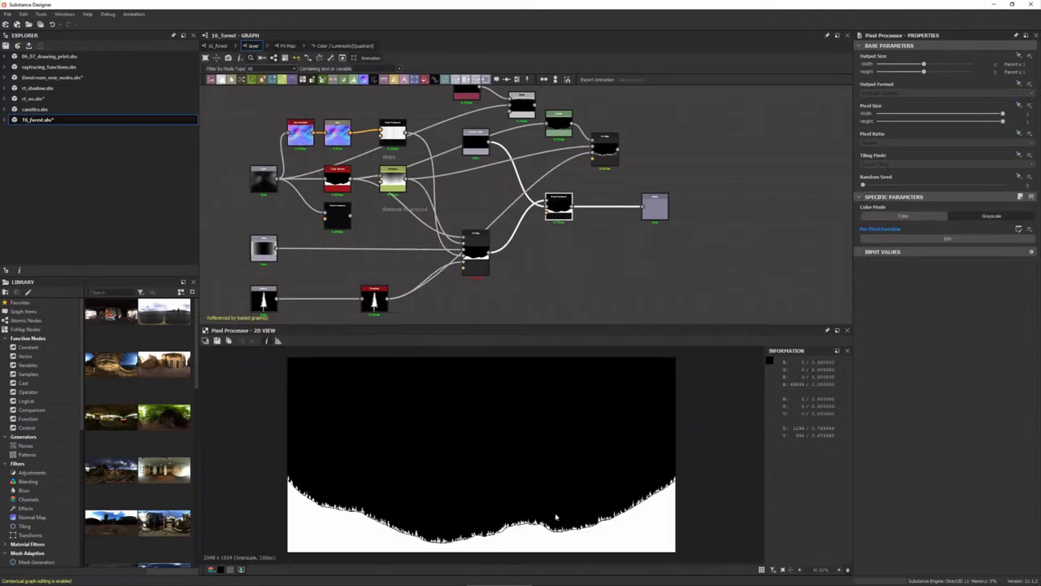
{"action": "scroll", "coordinate": [561, 519], "scroll_direction": "down", "scroll_amount": 1}
{"action": "scroll", "coordinate": [495, 531], "scroll_direction": "up", "scroll_amount": 1}
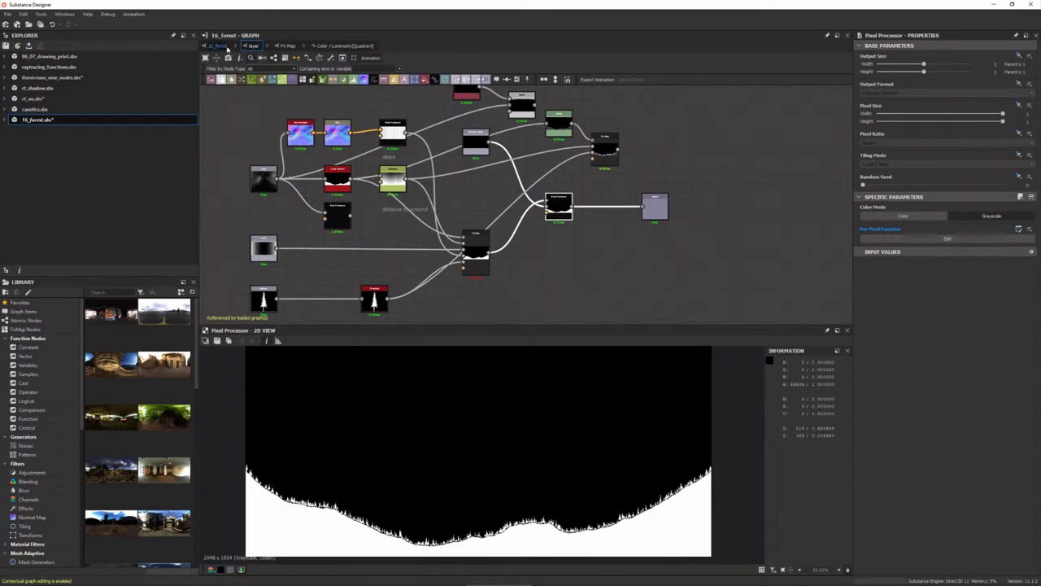
- In the 16_forest graph, duplicate the tree layer node with its input connections and place the copy
{"action": "left_click", "coordinate": [218, 46]}
{"action": "left_click", "coordinate": [610, 161]}
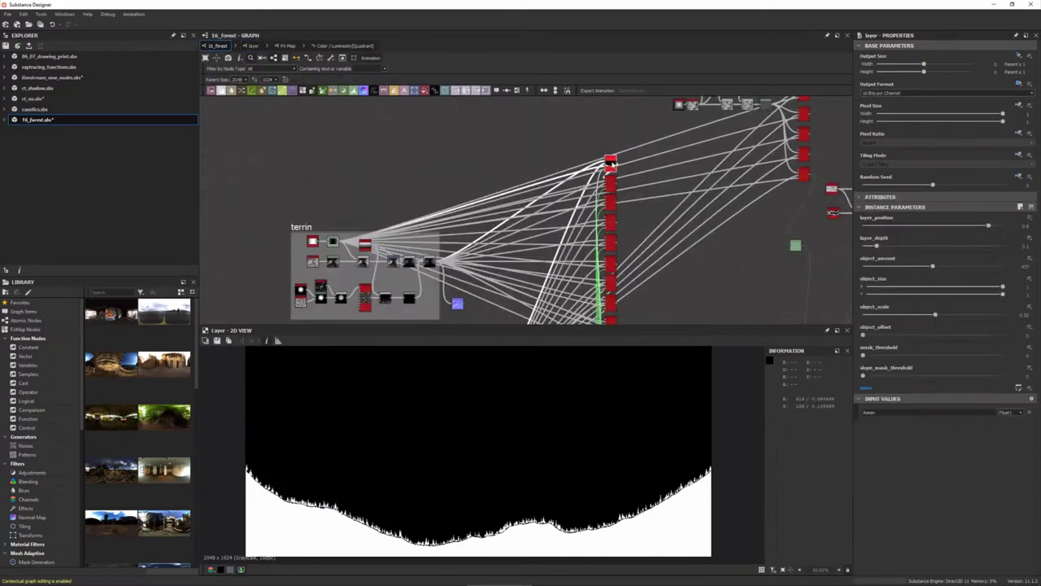
{"action": "key", "text": "ctrl+shift+d"}
{"action": "left_click_drag", "start_coordinate": [617, 171], "coordinate": [576, 139]}
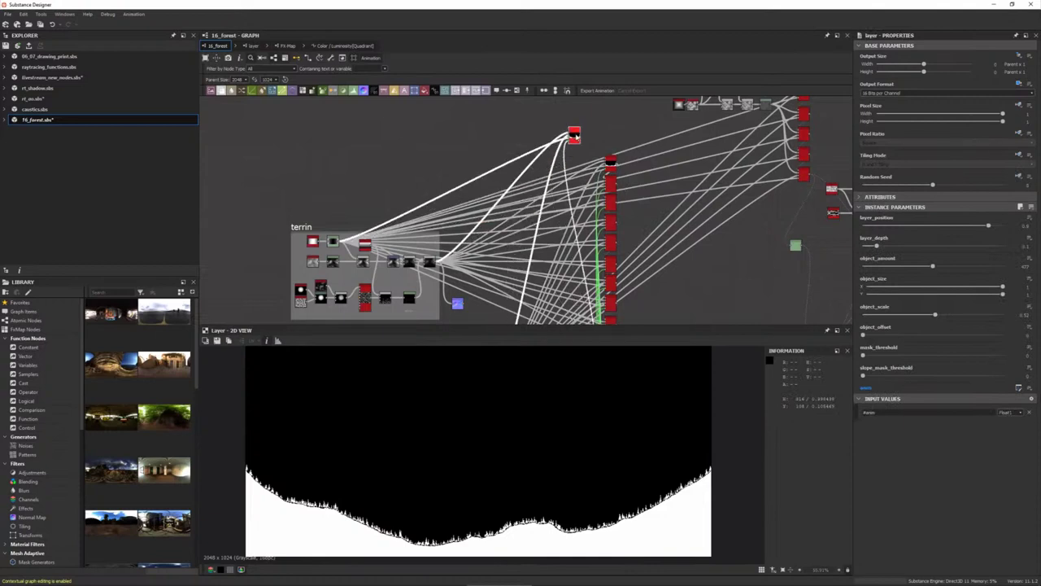
- On the copy, lower layer position and depth, reduce object amount, and raise object scale and offset
{"action": "mouse_move", "coordinate": [989, 225]}
{"action": "left_mouse_down"}
{"action": "mouse_move", "coordinate": [927, 227]}
{"action": "mouse_move", "coordinate": [978, 227]}
{"action": "left_mouse_up"}
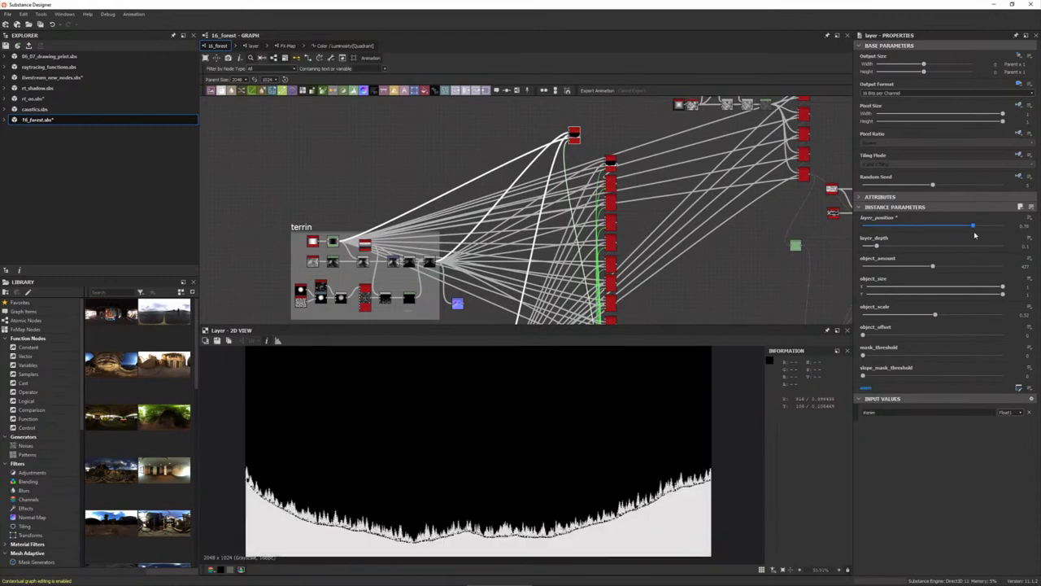
{"action": "left_click", "coordinate": [883, 246]}
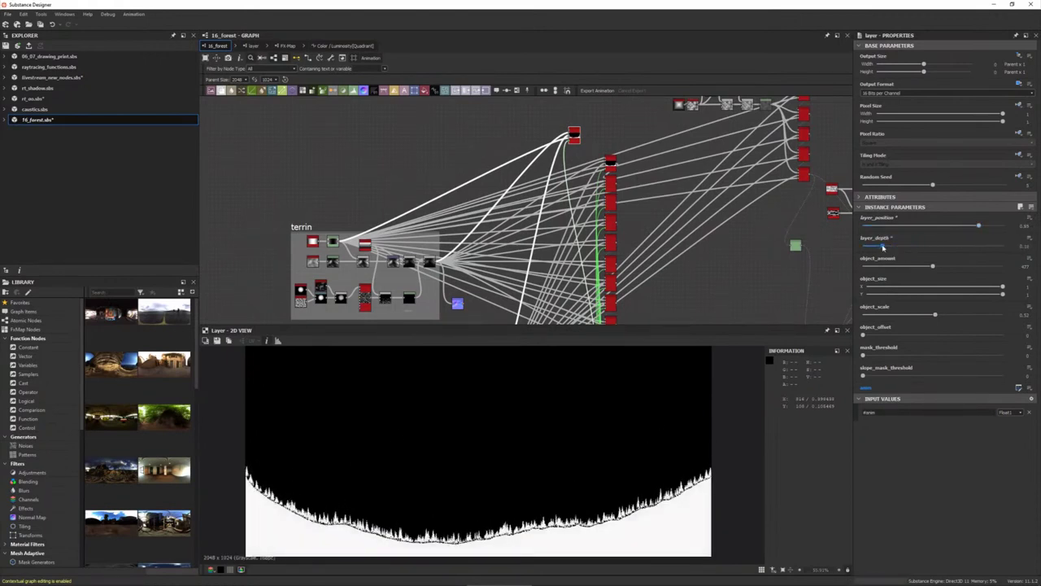
{"action": "left_click", "coordinate": [911, 266]}
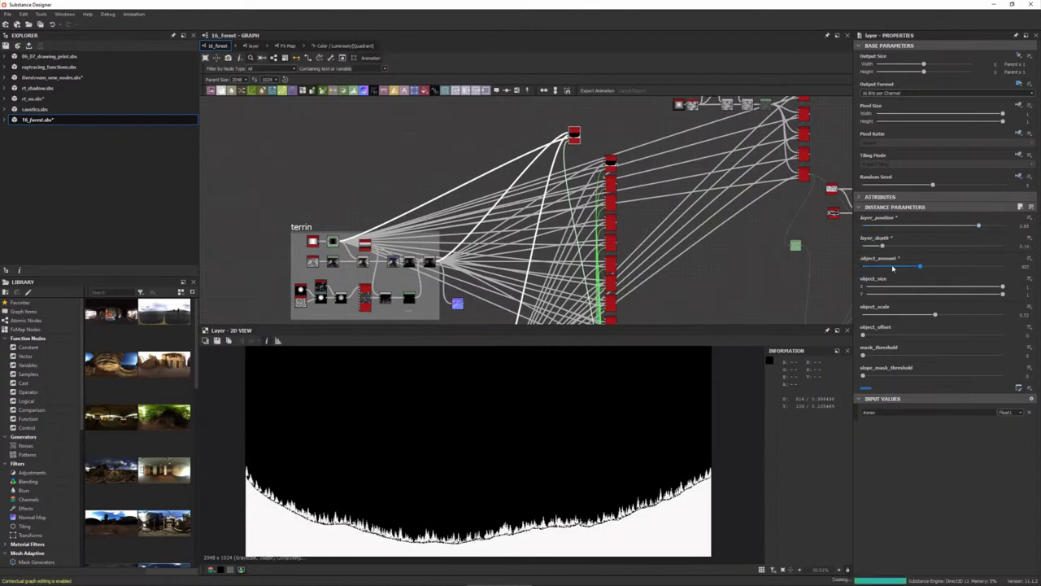
{"action": "left_click_drag", "start_coordinate": [897, 269], "coordinate": [895, 267]}
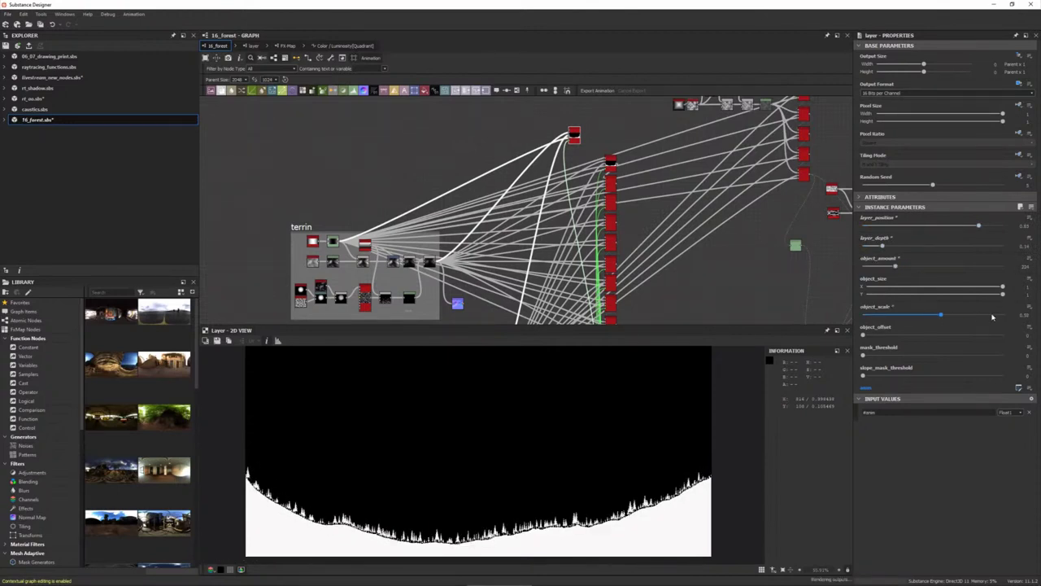
{"action": "left_click", "coordinate": [955, 314]}
{"action": "mouse_move", "coordinate": [884, 333]}
{"action": "left_mouse_down"}
{"action": "mouse_move", "coordinate": [947, 342]}
{"action": "mouse_move", "coordinate": [860, 339]}
{"action": "mouse_move", "coordinate": [908, 358]}
{"action": "mouse_move", "coordinate": [863, 356]}
{"action": "mouse_move", "coordinate": [999, 379]}
{"action": "mouse_move", "coordinate": [861, 378]}
{"action": "left_mouse_up"}
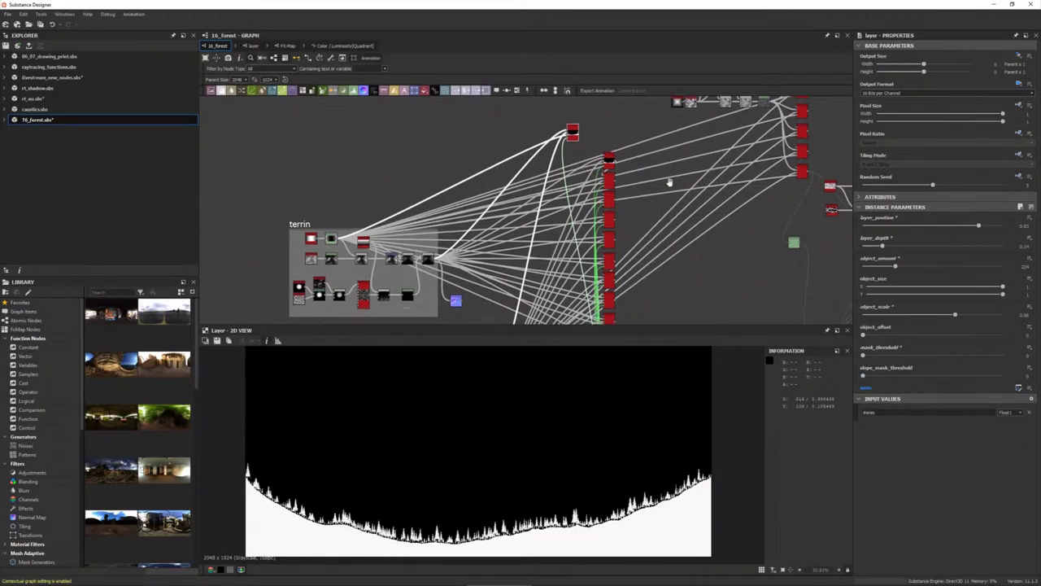
- Bring the Value Processor node into view and preview the bottom layer node's output
{"action": "middle_click_drag", "start_coordinate": [669, 179], "coordinate": [664, 106]}
{"action": "left_click", "coordinate": [580, 298]}
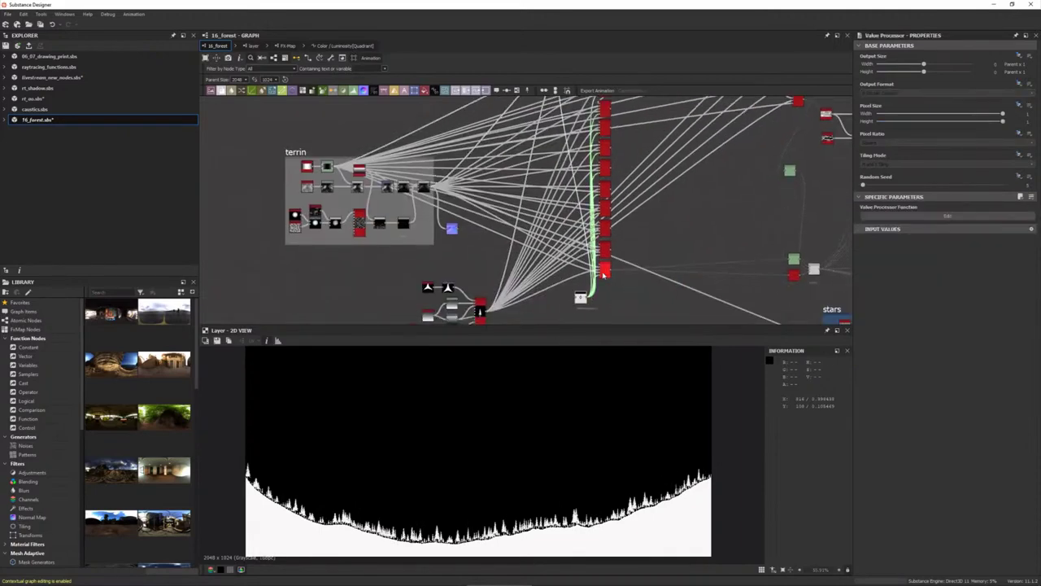
{"action": "left_click", "coordinate": [605, 269]}
{"action": "scroll", "coordinate": [580, 294], "scroll_direction": "up", "scroll_amount": 2}
{"action": "scroll", "coordinate": [580, 294], "scroll_direction": "up", "scroll_amount": 1}
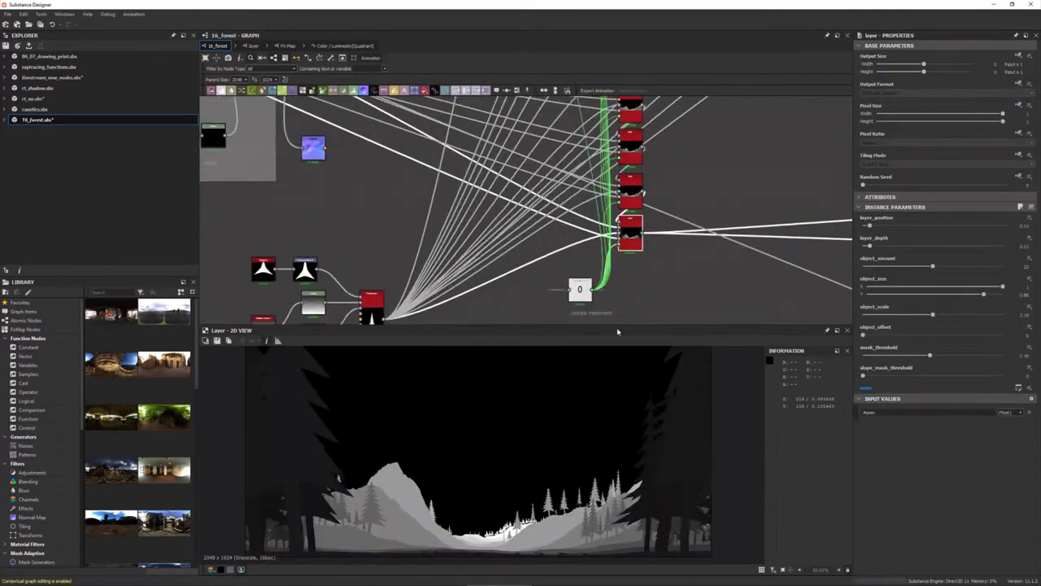
{"action": "scroll", "coordinate": [580, 292], "scroll_direction": "down", "scroll_amount": 1}
{"action": "scroll", "coordinate": [586, 292], "scroll_direction": "down", "scroll_amount": 1}
{"action": "left_click", "coordinate": [588, 288]}
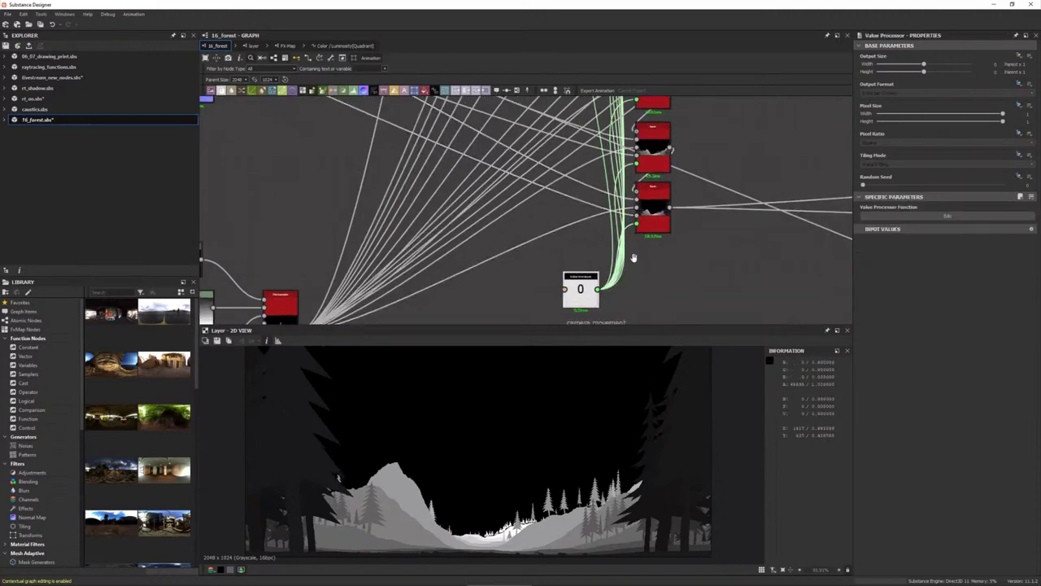
{"action": "scroll", "coordinate": [616, 127], "scroll_direction": "down", "scroll_amount": 2}
{"action": "scroll", "coordinate": [616, 128], "scroll_direction": "up", "scroll_amount": 1}
{"action": "scroll", "coordinate": [616, 138], "scroll_direction": "up", "scroll_amount": 1}
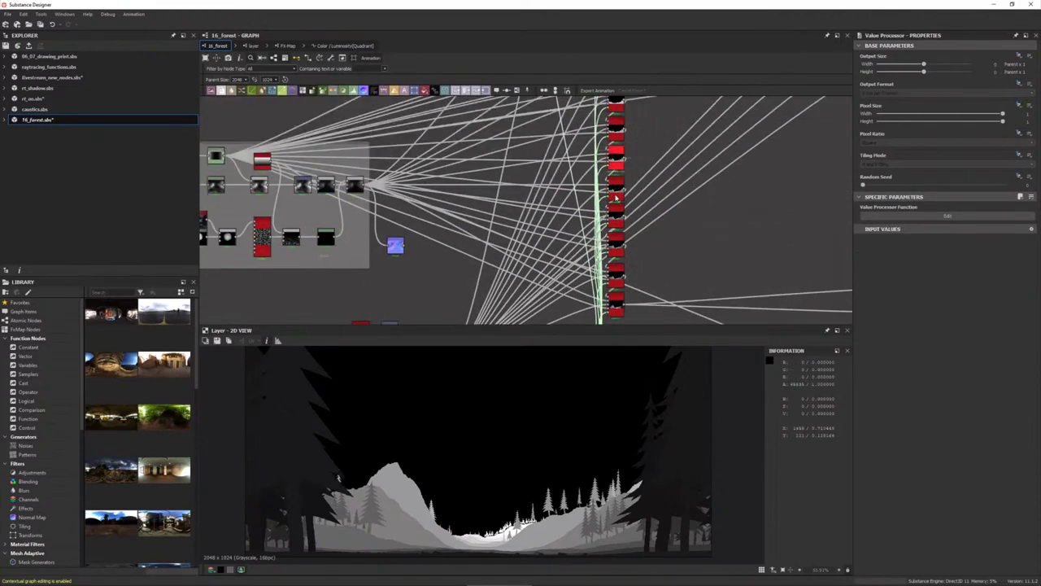
- Preview each red layer node down the column to check its forest output
{"action": "left_click", "coordinate": [617, 207]}
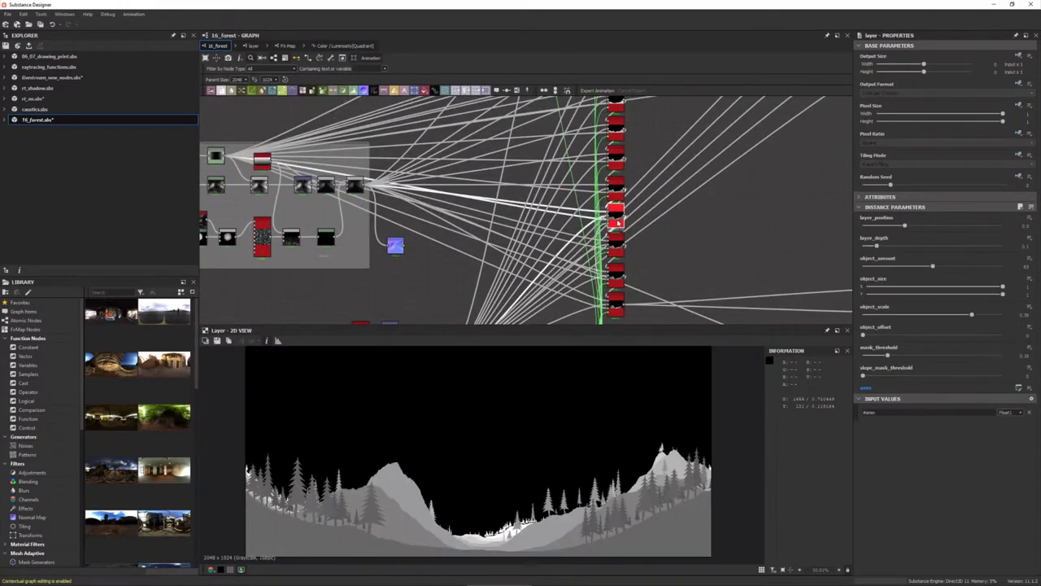
{"action": "left_click", "coordinate": [619, 241]}
{"action": "left_click", "coordinate": [618, 255]}
{"action": "left_click", "coordinate": [618, 270]}
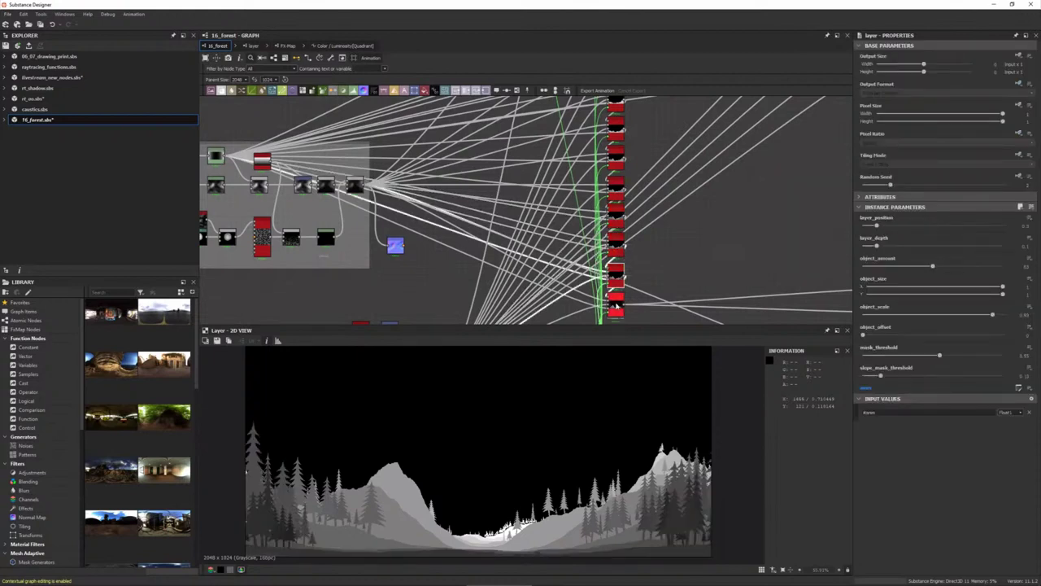
{"action": "left_click", "coordinate": [616, 309]}
{"action": "middle_click_drag", "start_coordinate": [653, 302], "coordinate": [655, 199]}
- Open the Value Processor's function graph and select its Float node
{"action": "left_click", "coordinate": [583, 240]}
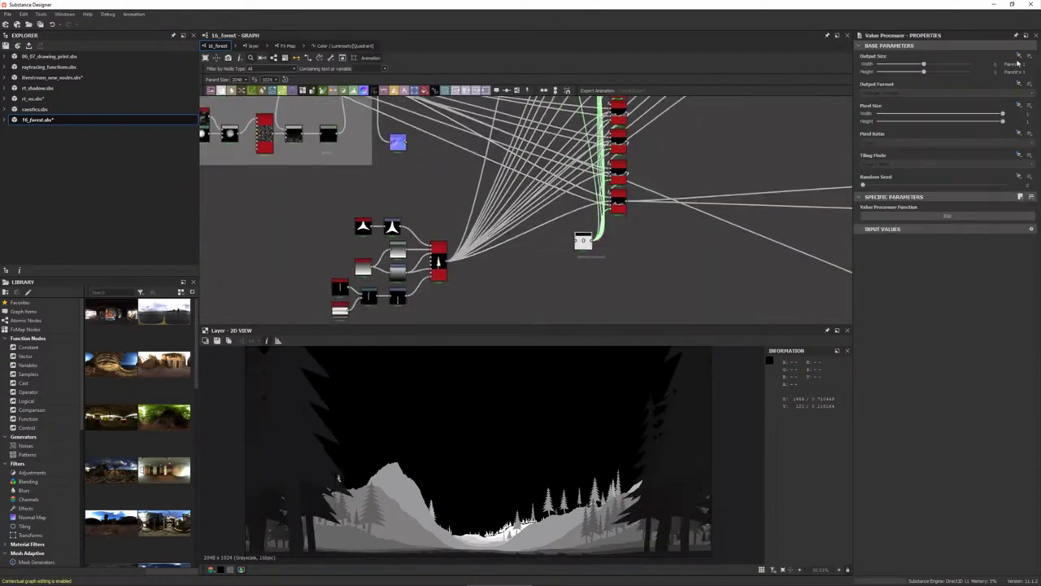
{"action": "left_click", "coordinate": [991, 220]}
{"action": "left_click", "coordinate": [564, 217]}
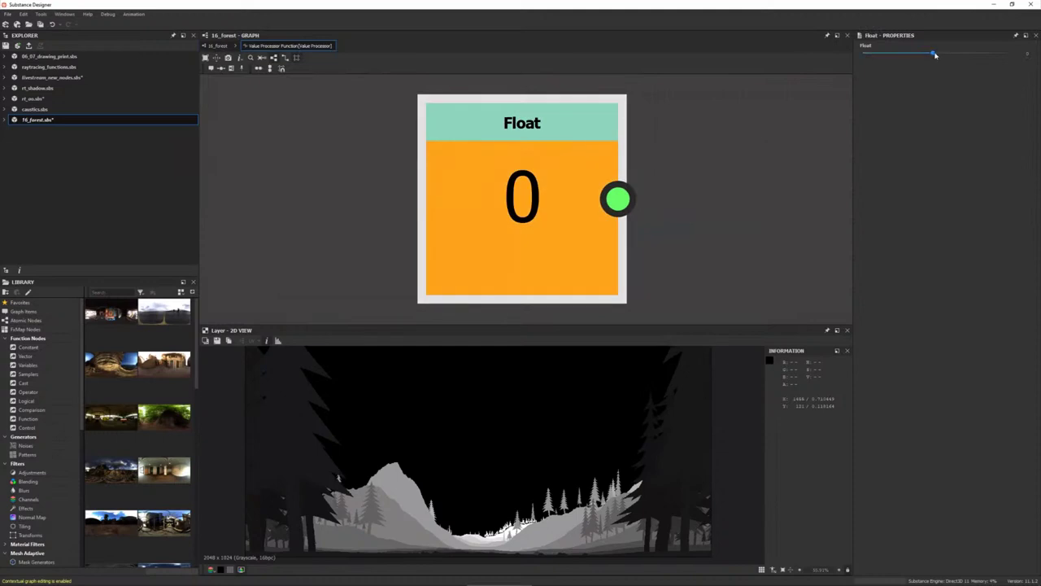
- Preview a higher Float value, reset it to 0, and return to the 16_forest graph
{"action": "mouse_move", "coordinate": [934, 54]}
{"action": "left_mouse_down"}
{"action": "mouse_move", "coordinate": [1003, 53]}
{"action": "mouse_move", "coordinate": [977, 52]}
{"action": "left_mouse_up"}
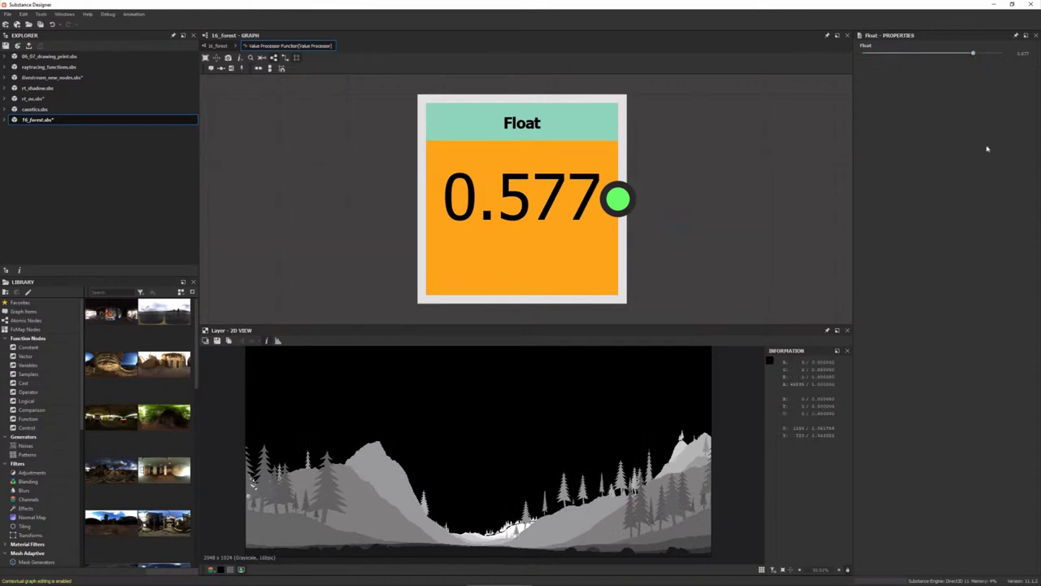
{"action": "double_click", "coordinate": [1022, 53]}
{"action": "type", "text": "0"}
{"action": "key", "text": "Return"}
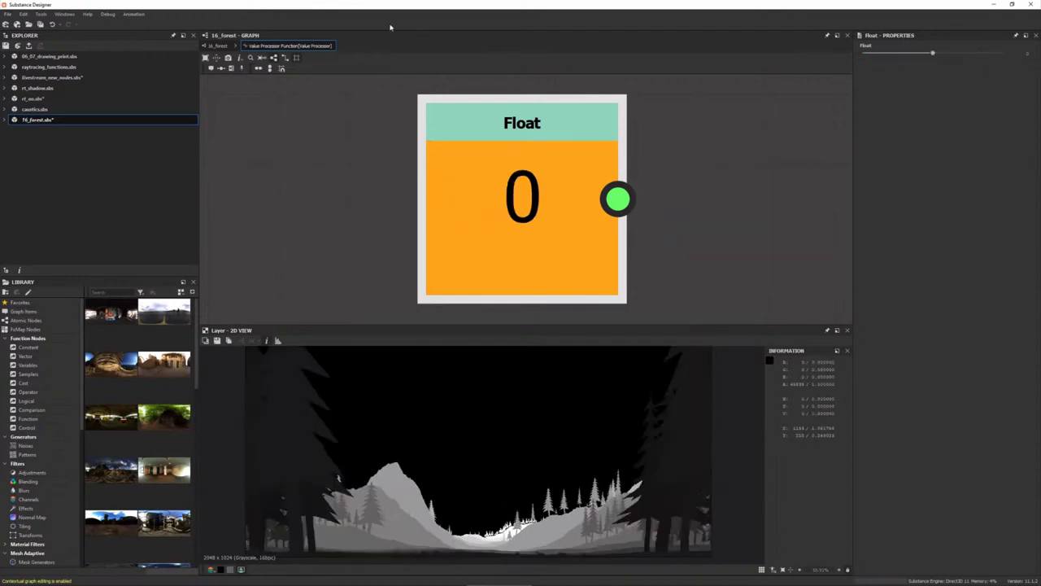
{"action": "left_click", "coordinate": [231, 46]}
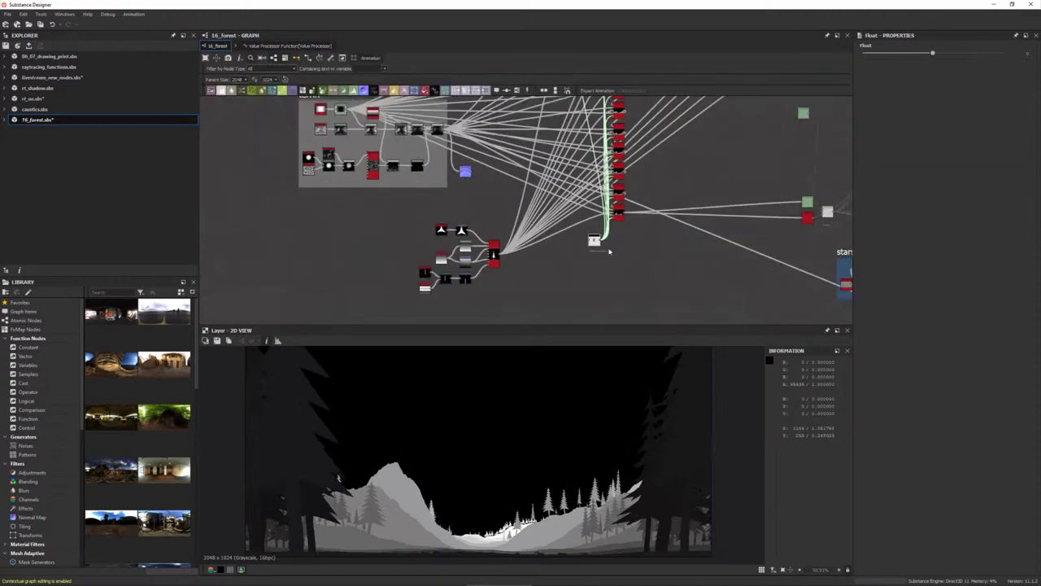
- Preview the Blend node output while panning across the terrain, ugly clouds and stars frames
{"action": "middle_click_drag", "start_coordinate": [609, 242], "coordinate": [633, 280]}
{"action": "middle_click_drag", "start_coordinate": [776, 226], "coordinate": [633, 271]}
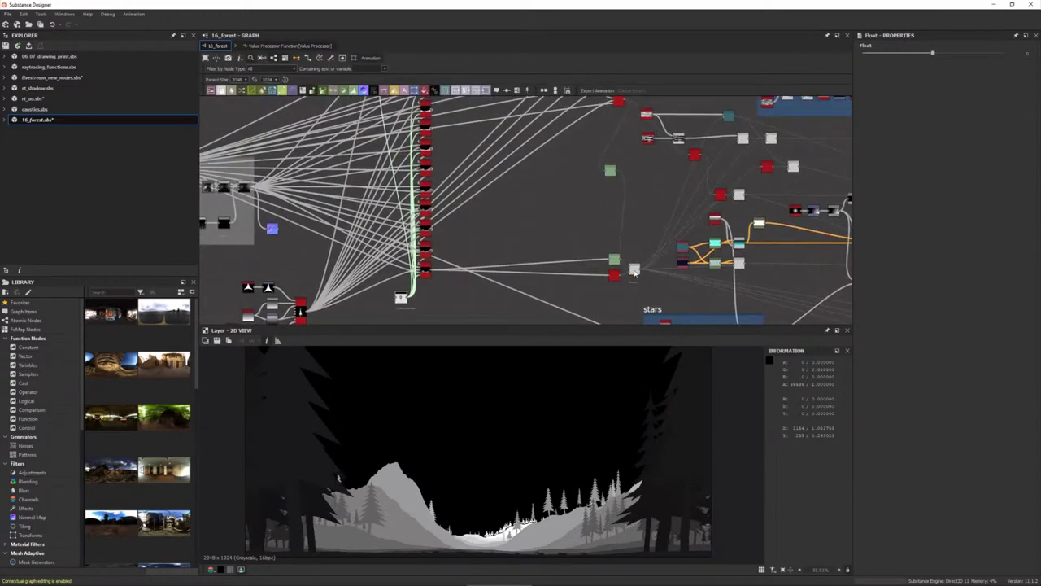
{"action": "double_click", "coordinate": [633, 269]}
{"action": "middle_click_drag", "start_coordinate": [609, 244], "coordinate": [592, 301]}
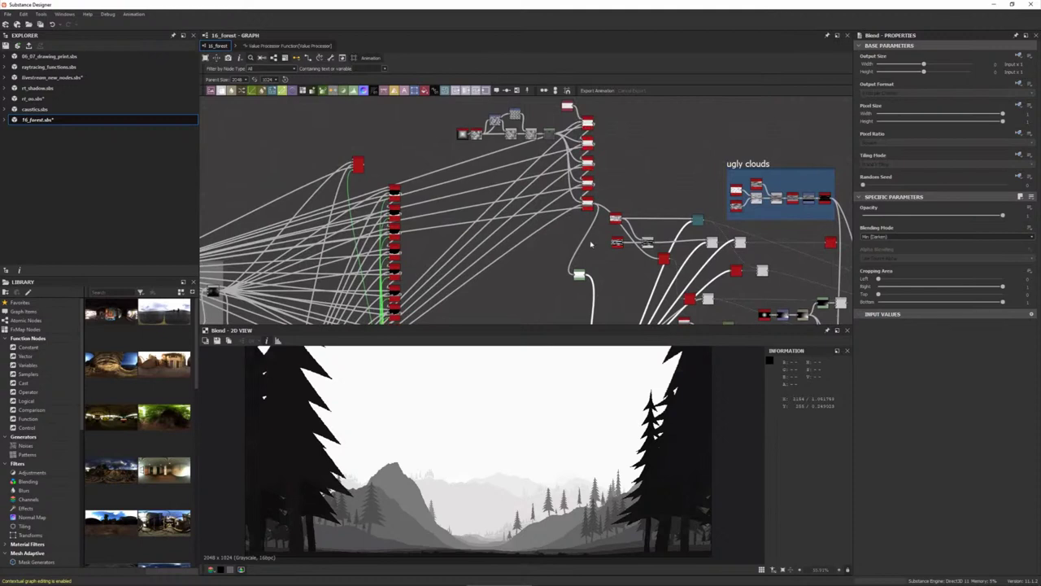
{"action": "middle_click_drag", "start_coordinate": [592, 243], "coordinate": [561, 184]}
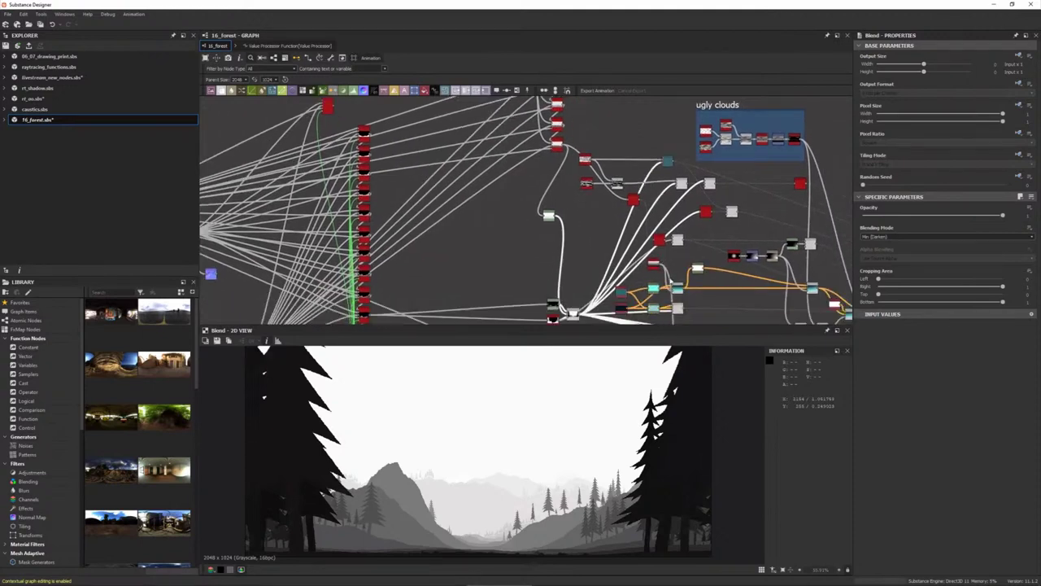
{"action": "middle_click_drag", "start_coordinate": [668, 282], "coordinate": [650, 232]}
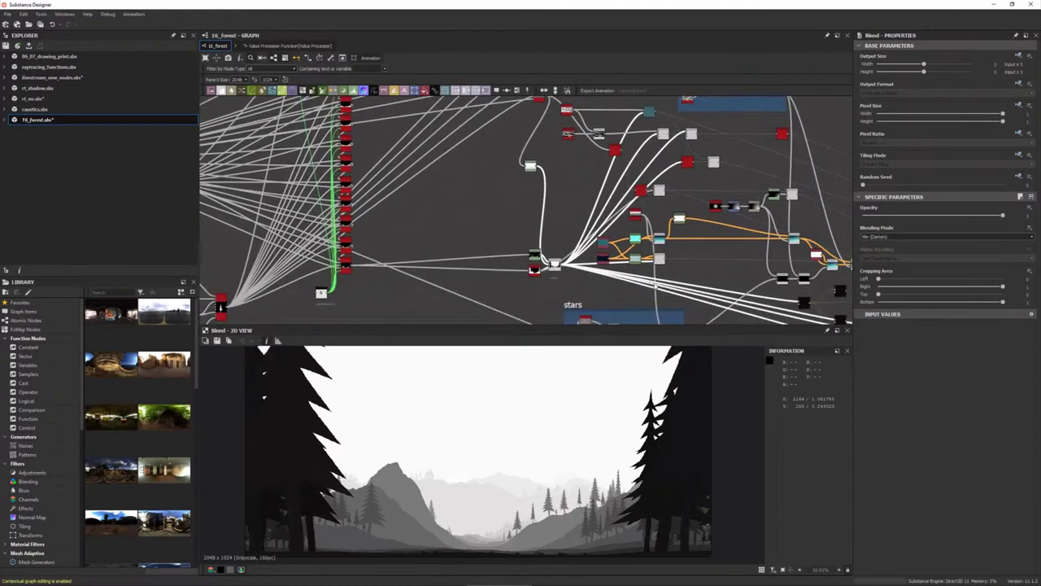
{"action": "middle_click_drag", "start_coordinate": [611, 256], "coordinate": [576, 209]}
{"action": "mouse_move", "coordinate": [601, 302]}
{"action": "middle_mouse_down"}
{"action": "mouse_move", "coordinate": [571, 291]}
{"action": "mouse_move", "coordinate": [550, 252]}
{"action": "mouse_move", "coordinate": [526, 295]}
{"action": "middle_mouse_up"}
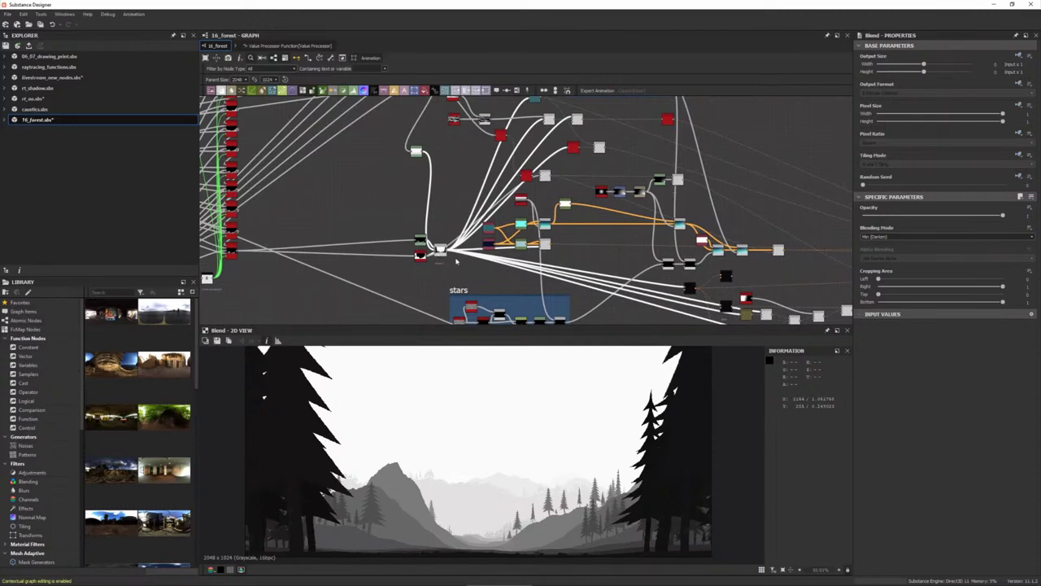
{"action": "middle_click_drag", "start_coordinate": [481, 263], "coordinate": [602, 277]}
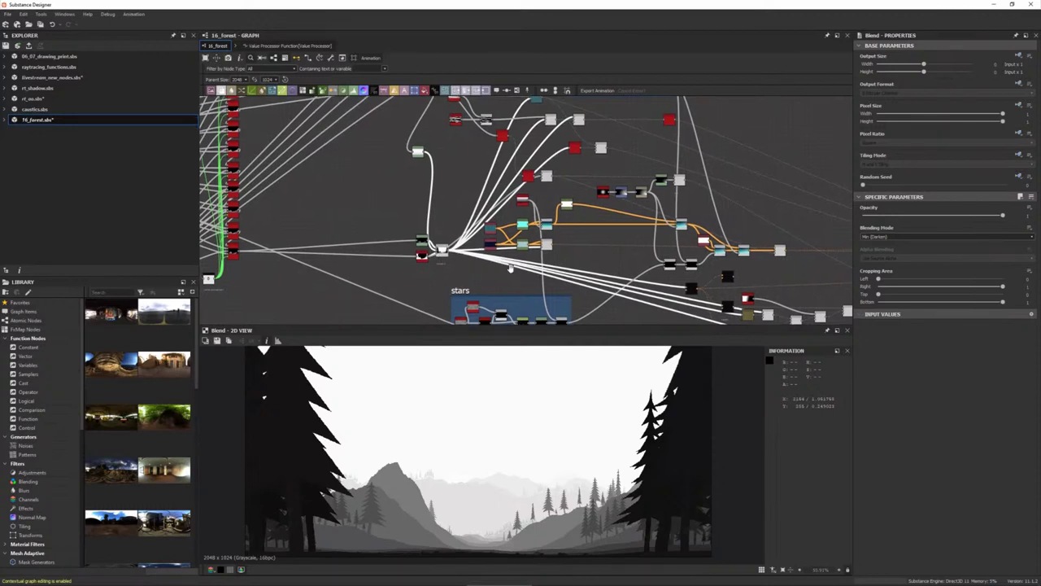
{"action": "scroll", "coordinate": [602, 276], "scroll_direction": "up", "scroll_amount": 1}
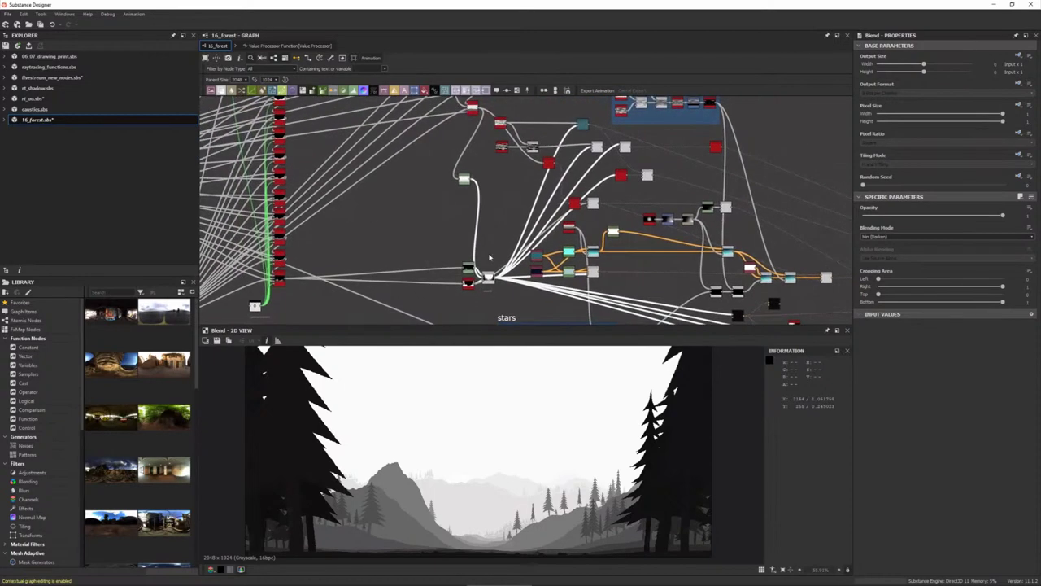
{"action": "scroll", "coordinate": [602, 277], "scroll_direction": "up", "scroll_amount": 1}
{"action": "scroll", "coordinate": [602, 273], "scroll_direction": "up", "scroll_amount": 1}
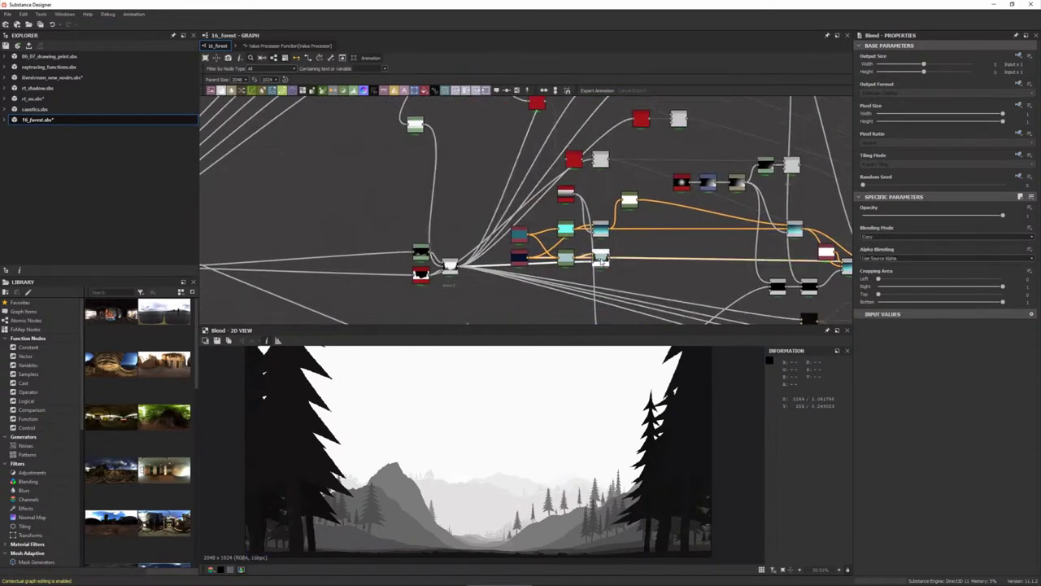
- Preview the node next to the Blend, then the Blend result again
{"action": "double_click", "coordinate": [600, 258]}
{"action": "double_click", "coordinate": [450, 266]}
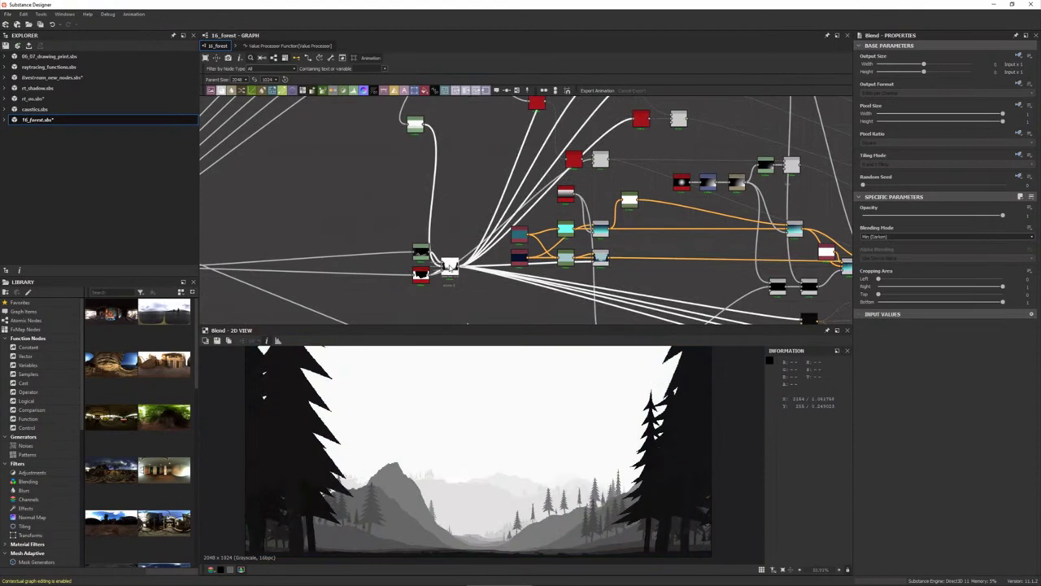
{"action": "scroll", "coordinate": [449, 266], "scroll_direction": "down", "scroll_amount": 1}
{"action": "scroll", "coordinate": [449, 266], "scroll_direction": "down", "scroll_amount": 1}
{"action": "scroll", "coordinate": [488, 203], "scroll_direction": "down", "scroll_amount": 2}
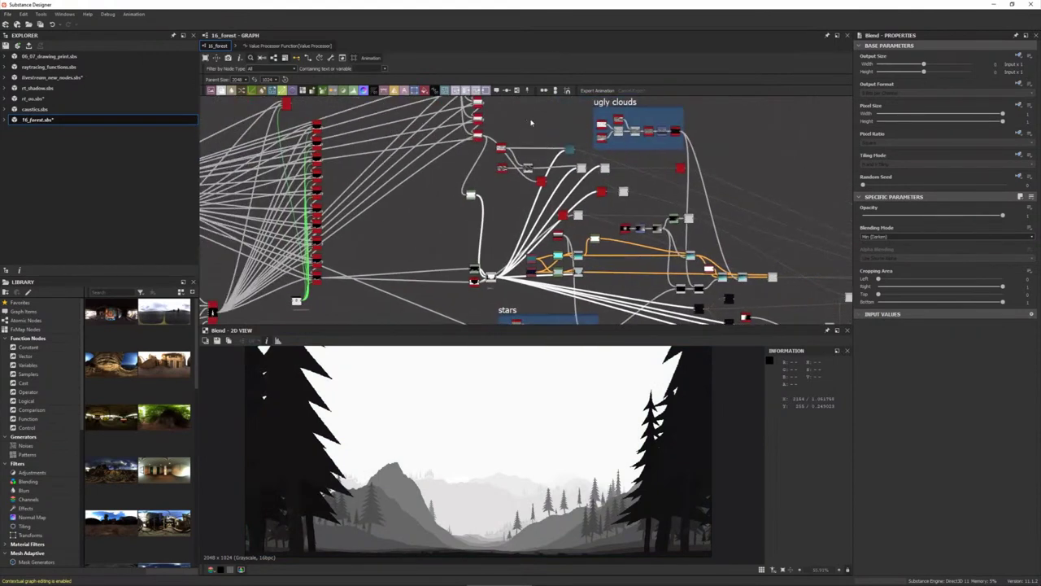
{"action": "middle_click_drag", "start_coordinate": [531, 122], "coordinate": [584, 143]}
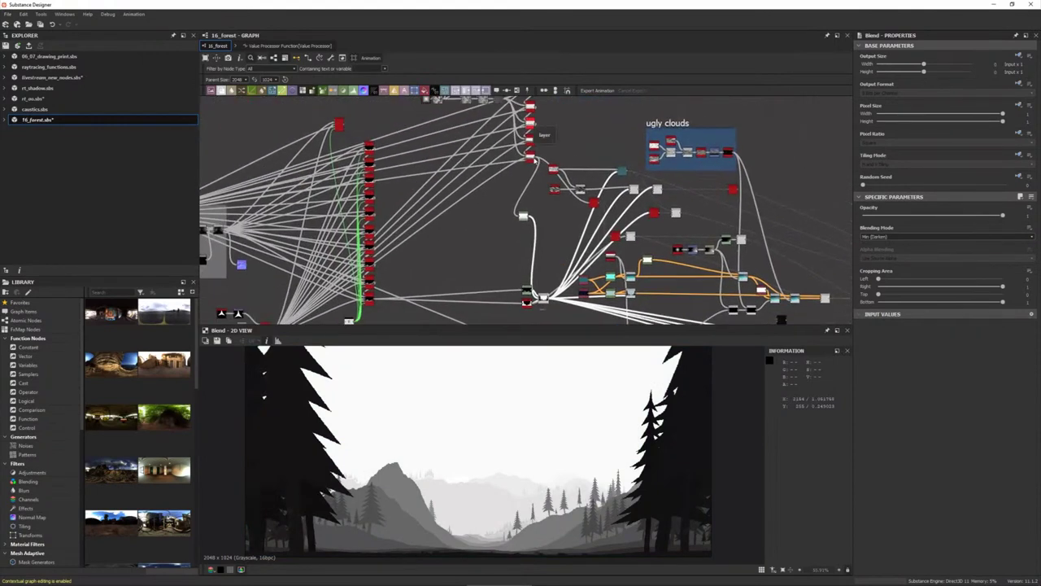
- Preview the layer node's mountain strip, then the grayscale forest composite Blend
{"action": "double_click", "coordinate": [529, 153]}
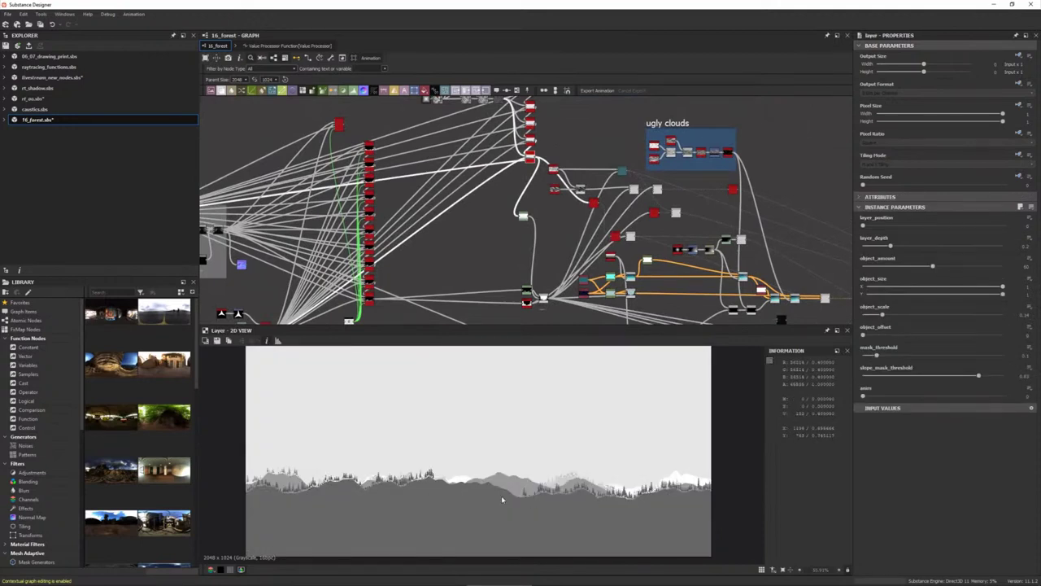
{"action": "scroll", "coordinate": [488, 484], "scroll_direction": "up", "scroll_amount": 1}
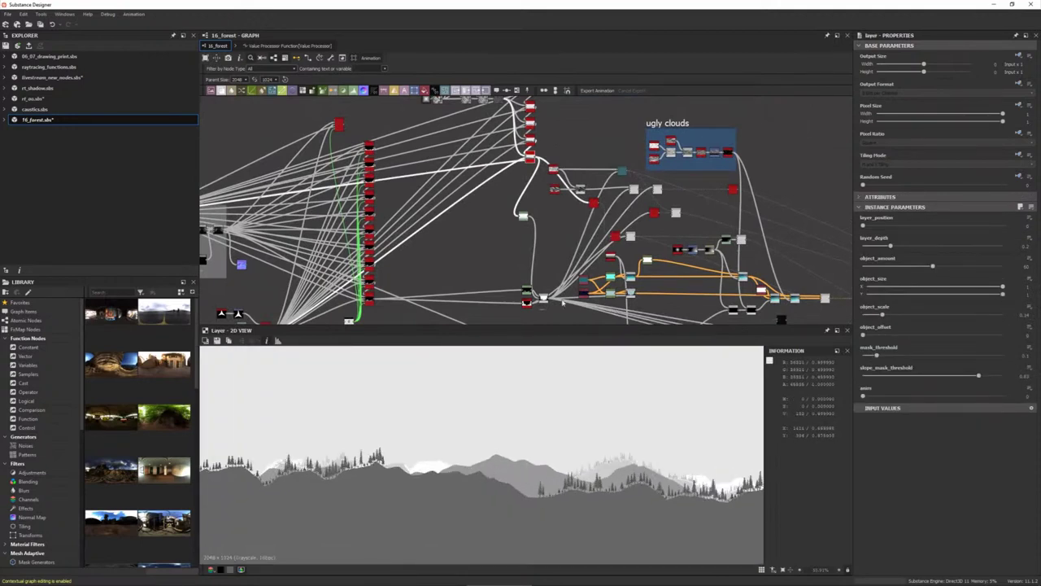
{"action": "double_click", "coordinate": [543, 300]}
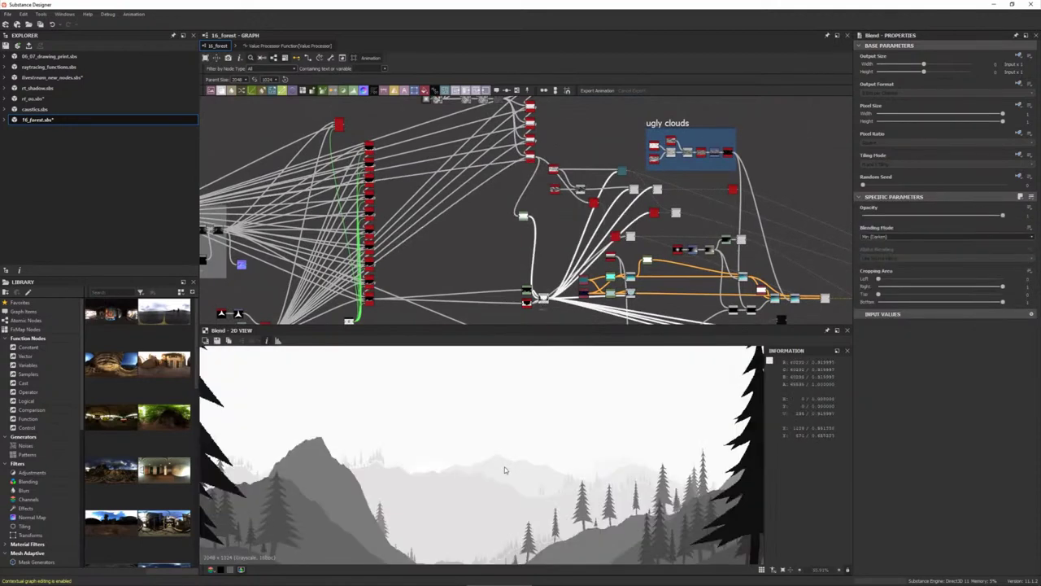
{"action": "scroll", "coordinate": [504, 470], "scroll_direction": "down", "scroll_amount": 1}
{"action": "scroll", "coordinate": [627, 297], "scroll_direction": "up", "scroll_amount": 2}
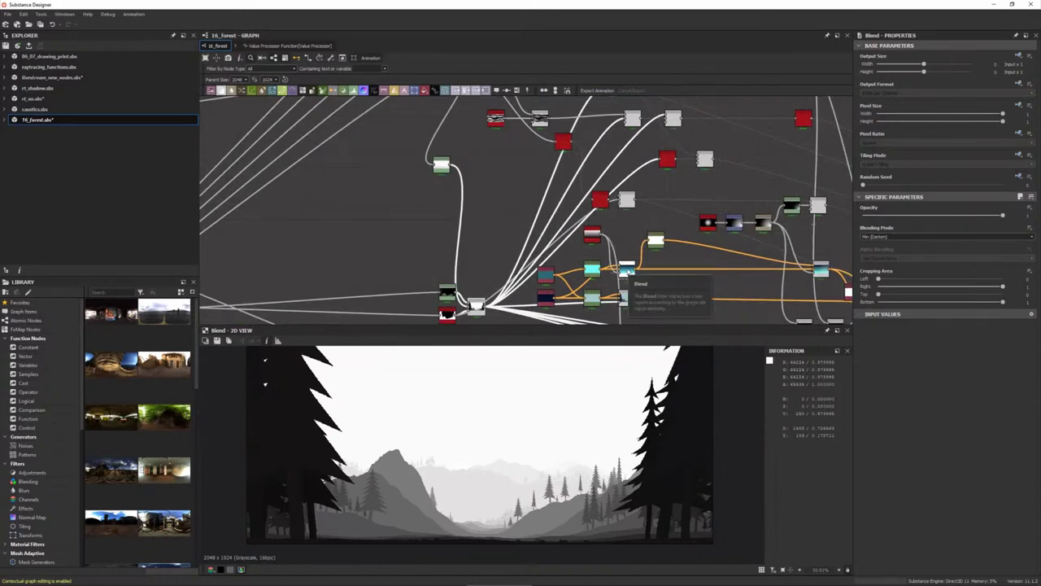
{"action": "scroll", "coordinate": [389, 282], "scroll_direction": "up", "scroll_amount": 5}
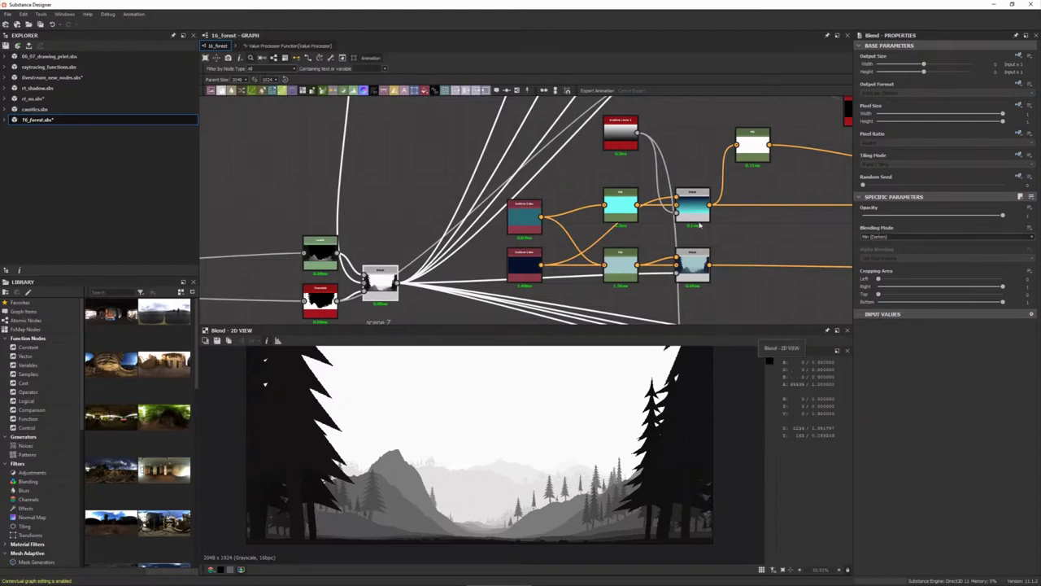
- Inspect the upper and lower Blend nodes and move the lower HSL node up slightly
{"action": "left_click", "coordinate": [692, 204]}
{"action": "left_click", "coordinate": [695, 257]}
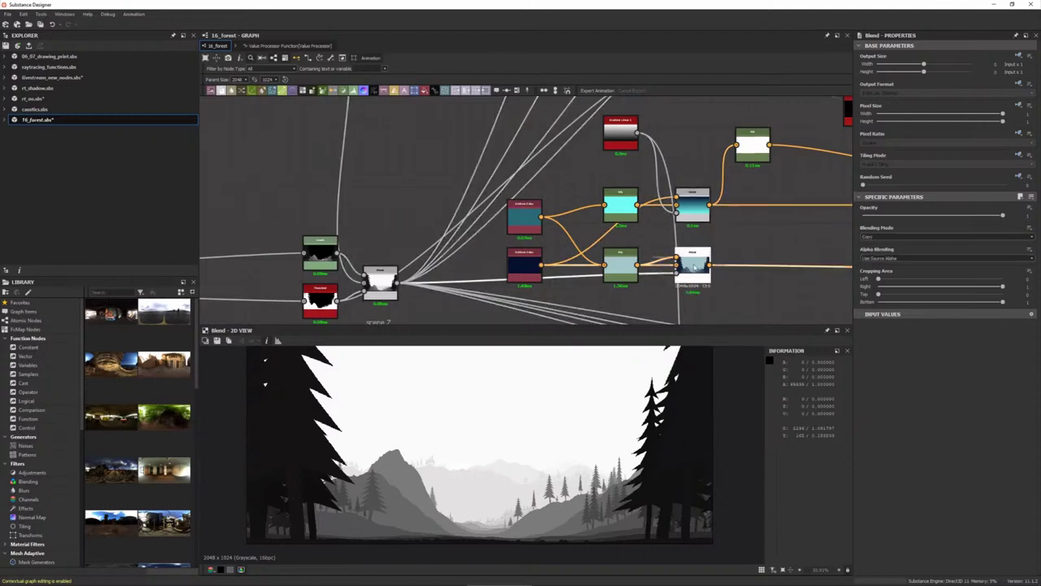
{"action": "scroll", "coordinate": [697, 259], "scroll_direction": "up", "scroll_amount": 3}
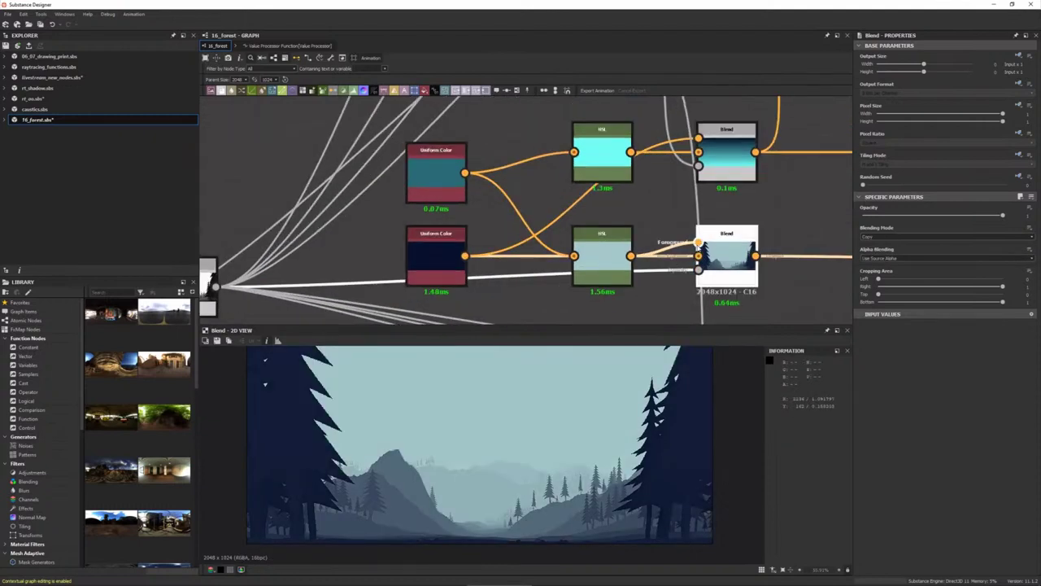
{"action": "left_click_drag", "start_coordinate": [603, 259], "coordinate": [602, 239]}
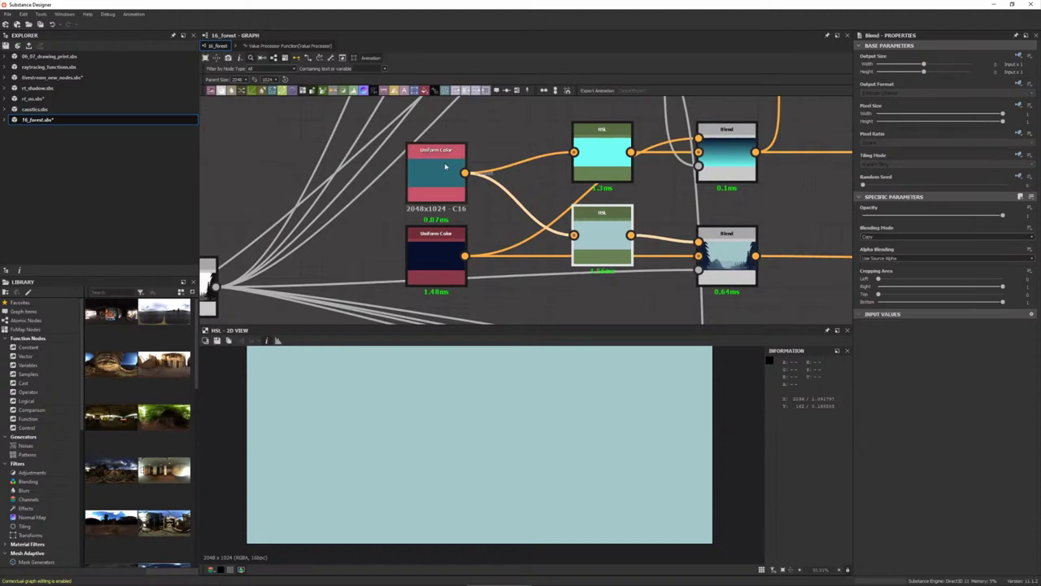
- Preview the dark navy Uniform Color and the blue-tinted forest from the lower Blend
{"action": "left_click", "coordinate": [439, 169]}
{"action": "left_click", "coordinate": [436, 256]}
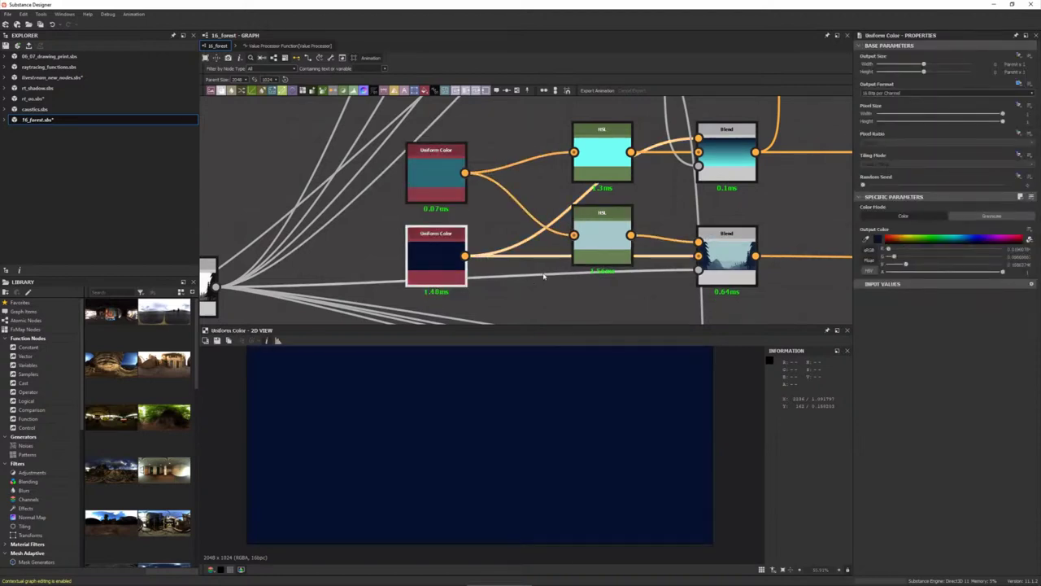
{"action": "left_click", "coordinate": [727, 259]}
{"action": "scroll", "coordinate": [728, 259], "scroll_direction": "down", "scroll_amount": 3}
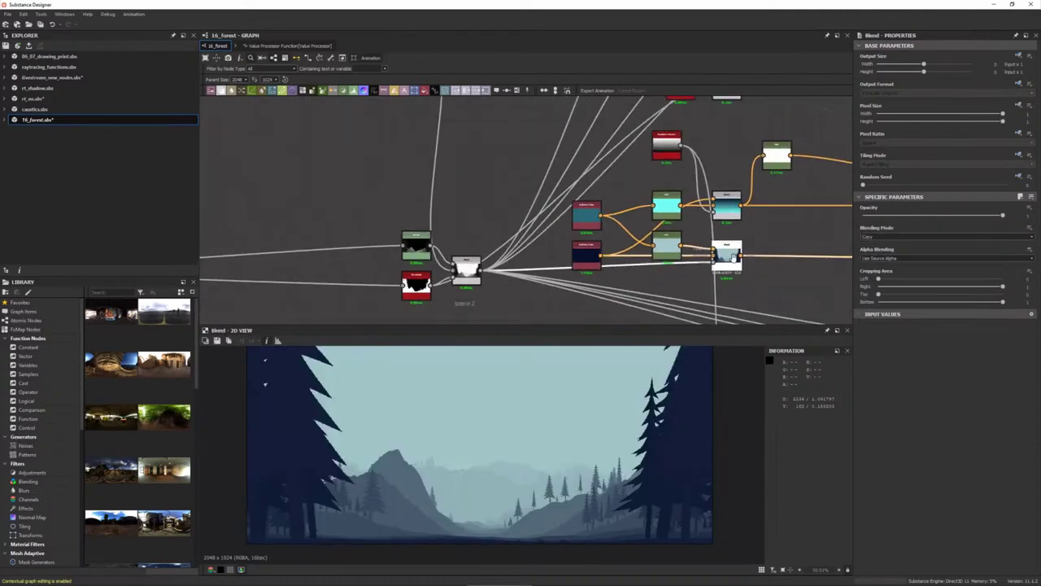
{"action": "middle_click_drag", "start_coordinate": [725, 236], "coordinate": [523, 198]}
{"action": "scroll", "coordinate": [523, 197], "scroll_direction": "down", "scroll_amount": 2}
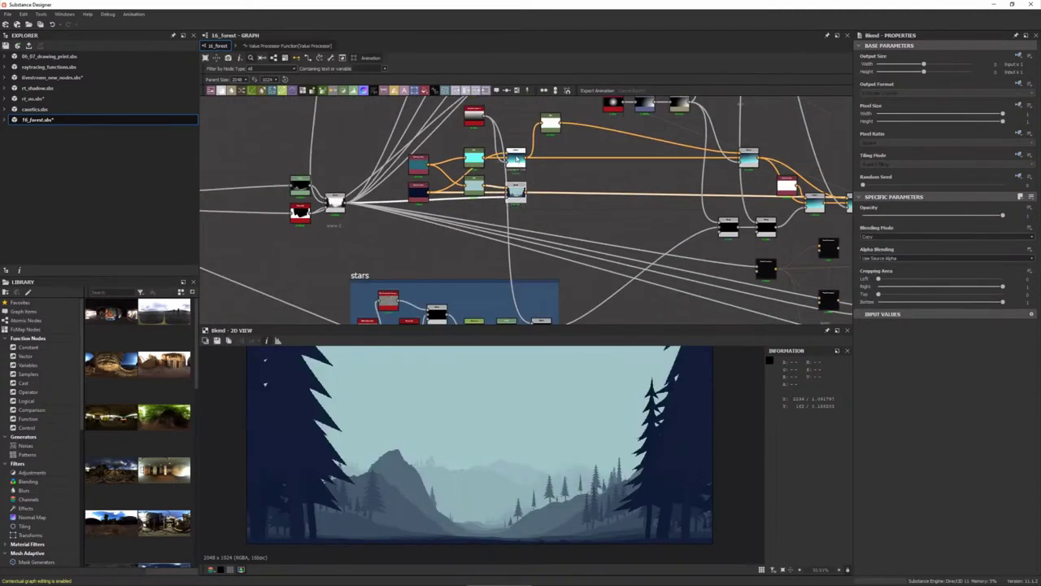
- Preview the upper Blend's cyan gradient, the blended forest scene, and the cyan sky blend
{"action": "left_click", "coordinate": [518, 159]}
{"action": "scroll", "coordinate": [516, 159], "scroll_direction": "up", "scroll_amount": 2}
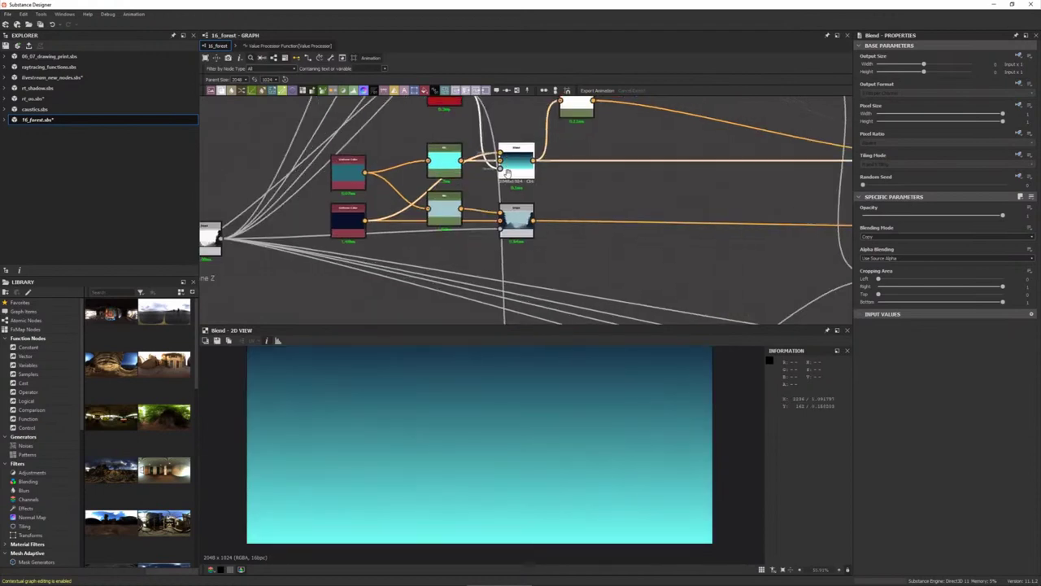
{"action": "scroll", "coordinate": [555, 194], "scroll_direction": "up", "scroll_amount": 1}
{"action": "scroll", "coordinate": [555, 194], "scroll_direction": "down", "scroll_amount": 1}
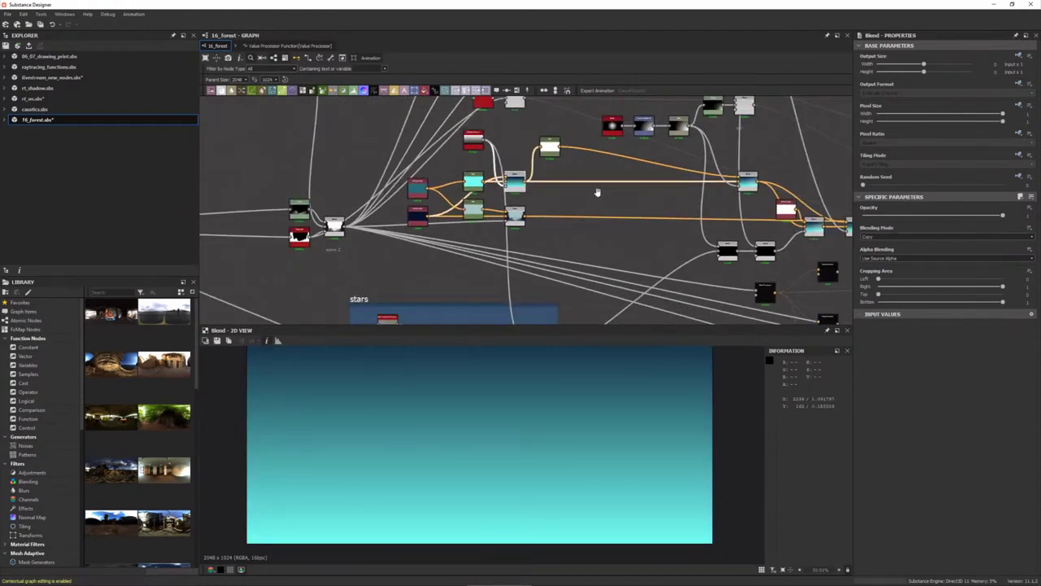
{"action": "middle_click_drag", "start_coordinate": [599, 193], "coordinate": [436, 189]}
{"action": "left_click", "coordinate": [436, 189]}
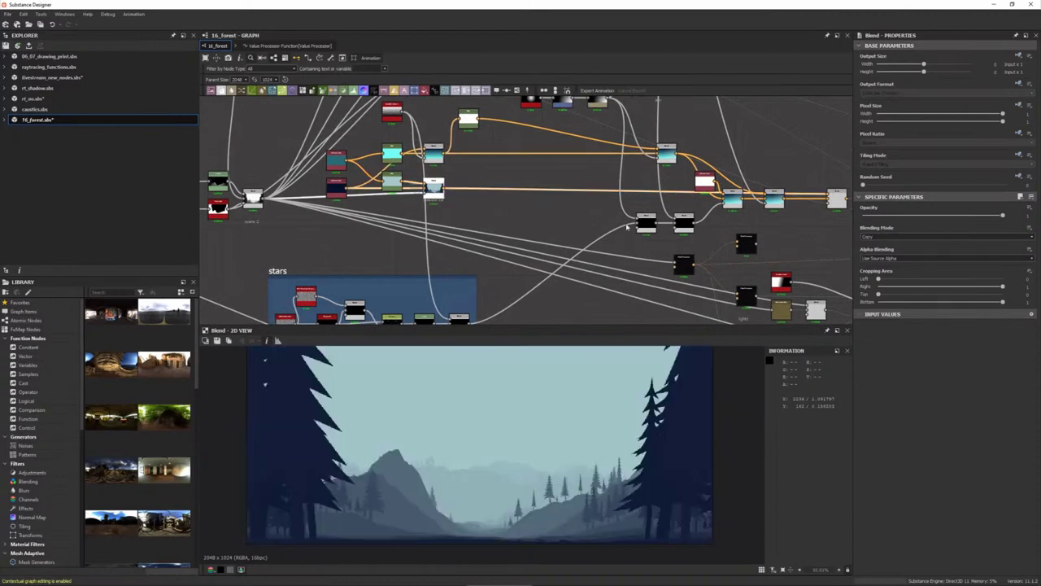
{"action": "left_click", "coordinate": [666, 155]}
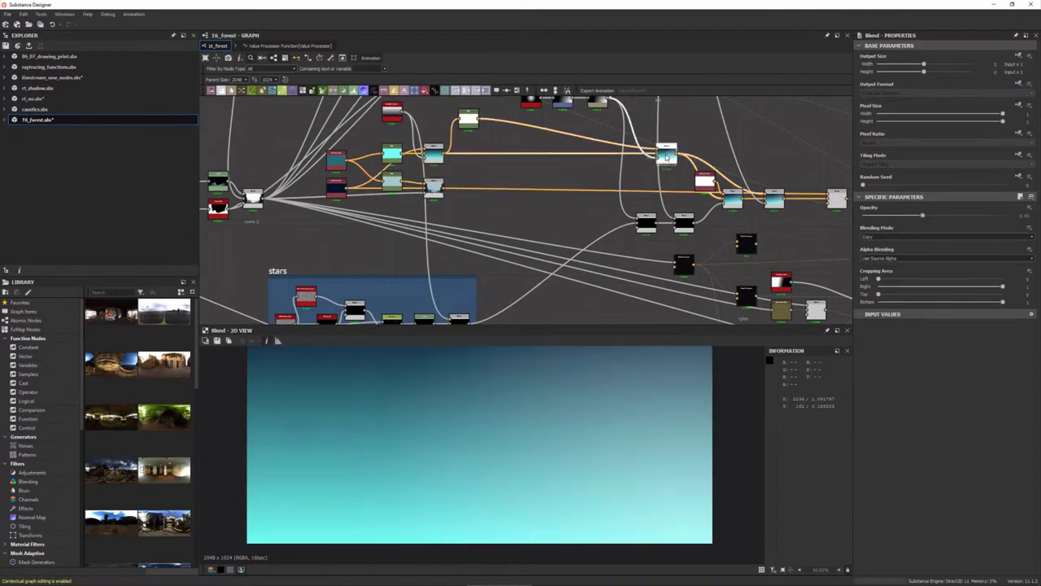
{"action": "scroll", "coordinate": [464, 470], "scroll_direction": "down", "scroll_amount": 2}
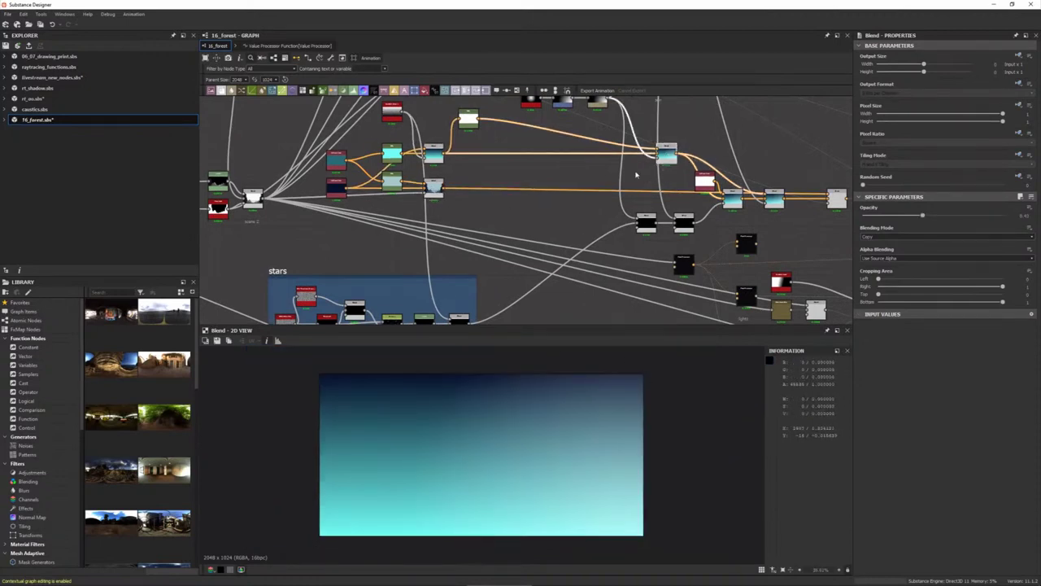
- Preview the radial Shape, Transformation 2D gradient, Blur, and sky gradient Blend in turn
{"action": "middle_click_drag", "start_coordinate": [636, 175], "coordinate": [633, 280]}
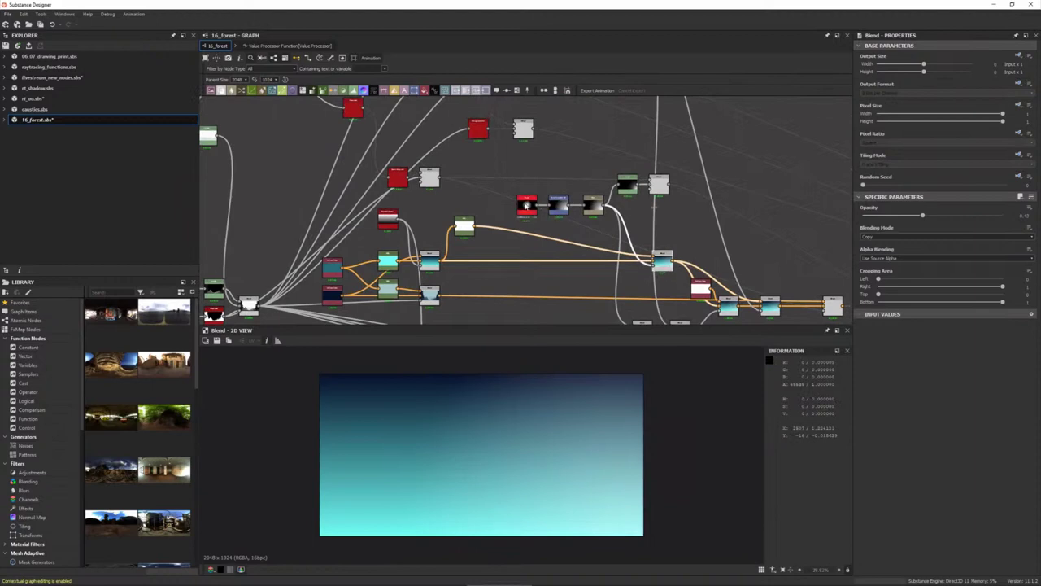
{"action": "left_click", "coordinate": [527, 206]}
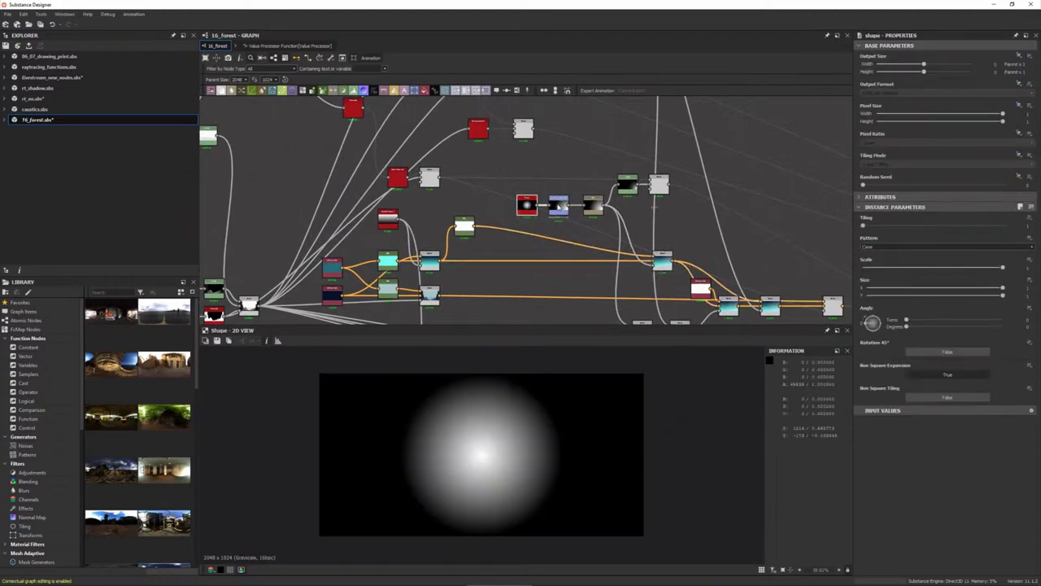
{"action": "left_click", "coordinate": [594, 207]}
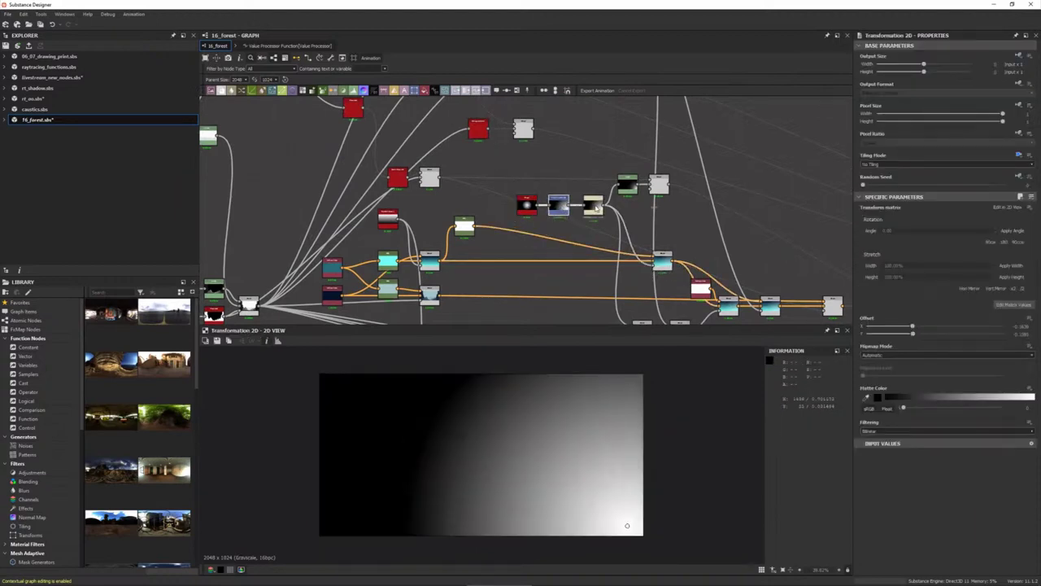
{"action": "left_click", "coordinate": [663, 262]}
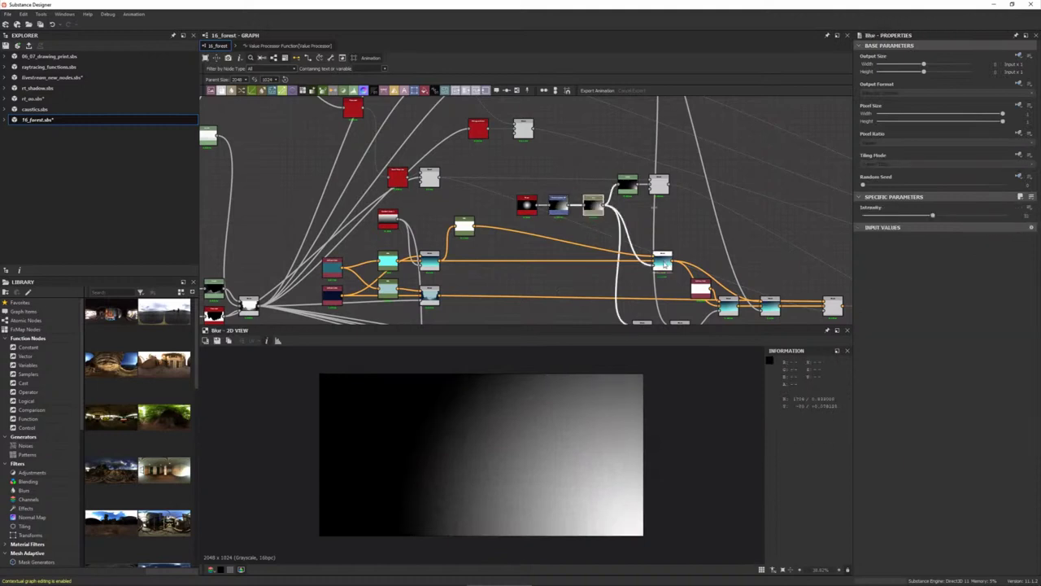
{"action": "left_click", "coordinate": [664, 264]}
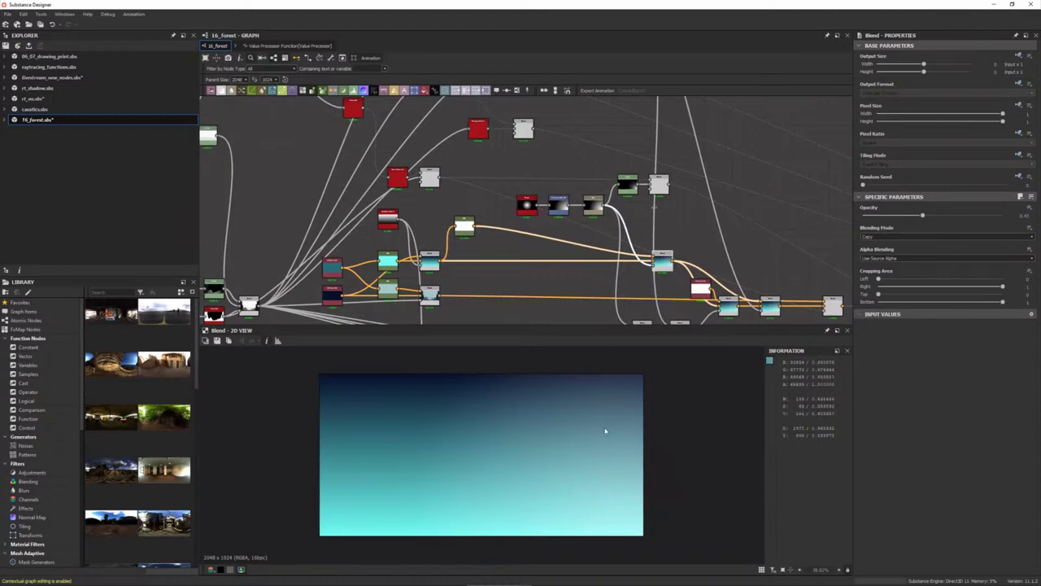
{"action": "scroll", "coordinate": [732, 301], "scroll_direction": "up", "scroll_amount": 4}
- Preview the Add (Linear Dodge) blend with stars, then bring the stars frame's nodes into view
{"action": "left_click", "coordinate": [648, 218]}
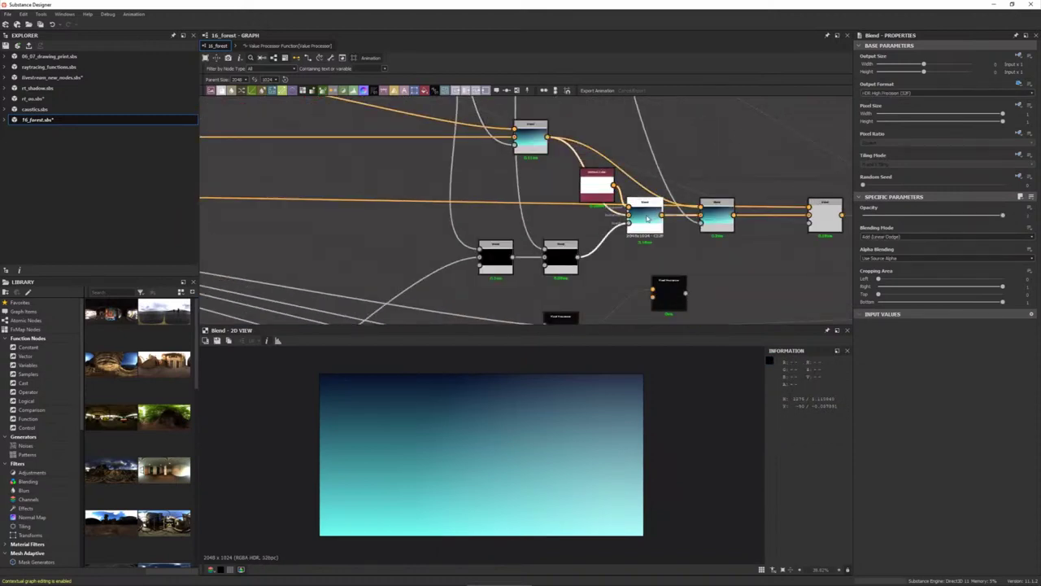
{"action": "scroll", "coordinate": [381, 416], "scroll_direction": "up", "scroll_amount": 3}
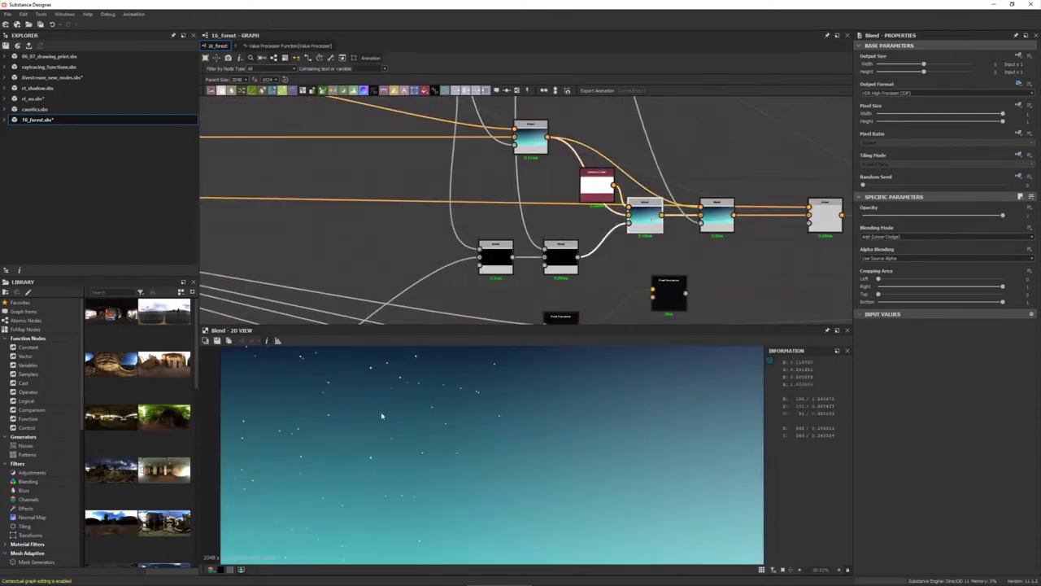
{"action": "middle_click_drag", "start_coordinate": [437, 260], "coordinate": [507, 204]}
{"action": "scroll", "coordinate": [613, 225], "scroll_direction": "down", "scroll_amount": 2}
{"action": "middle_click_drag", "start_coordinate": [613, 225], "coordinate": [781, 207]}
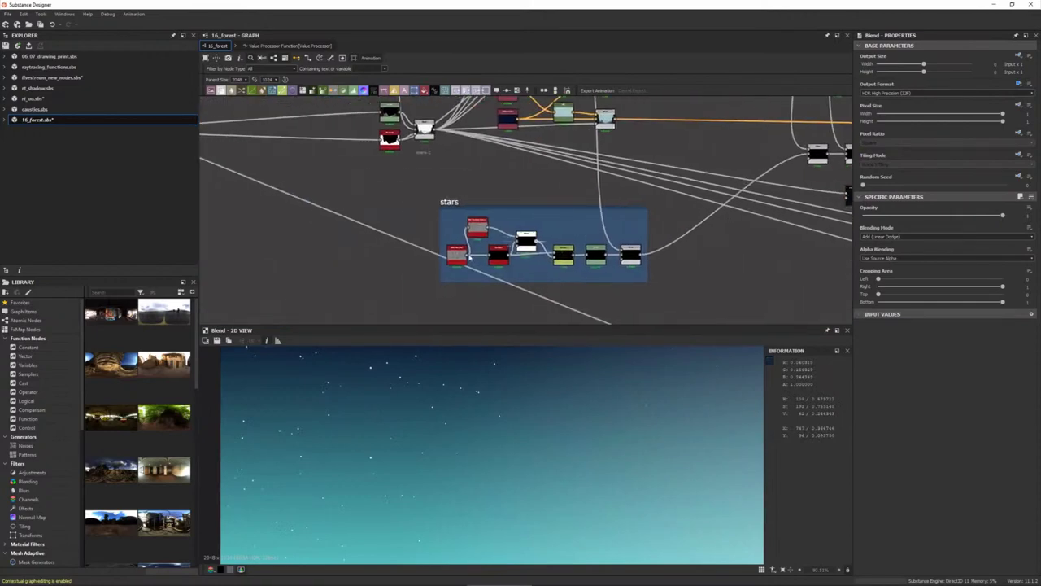
{"action": "scroll", "coordinate": [444, 255], "scroll_direction": "up", "scroll_amount": 3}
- Preview the white noise, thresholded star dots, inner Blend, and Distance node's soft star glow
{"action": "double_click", "coordinate": [445, 255]}
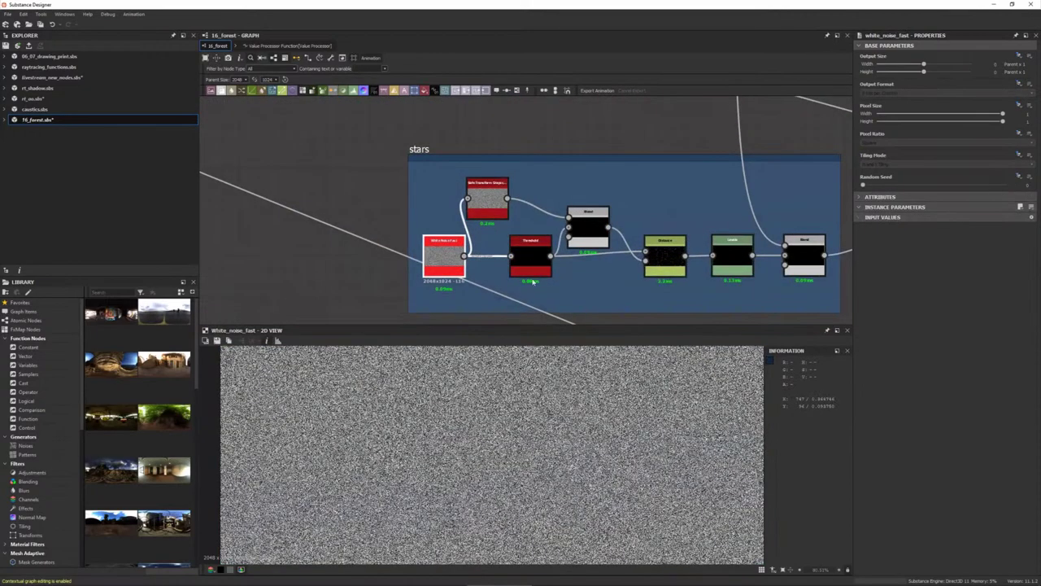
{"action": "double_click", "coordinate": [531, 260]}
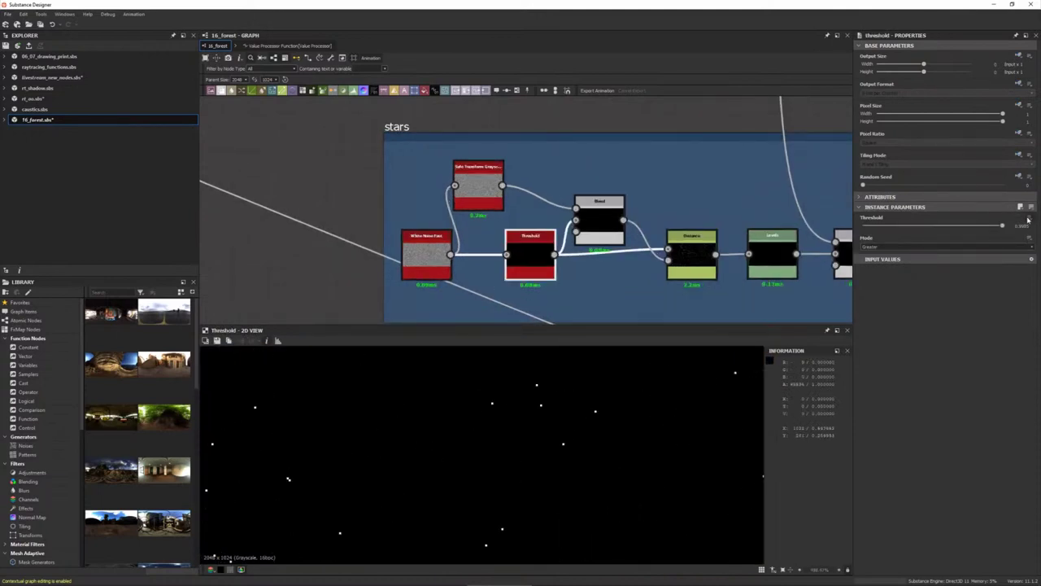
{"action": "double_click", "coordinate": [599, 225]}
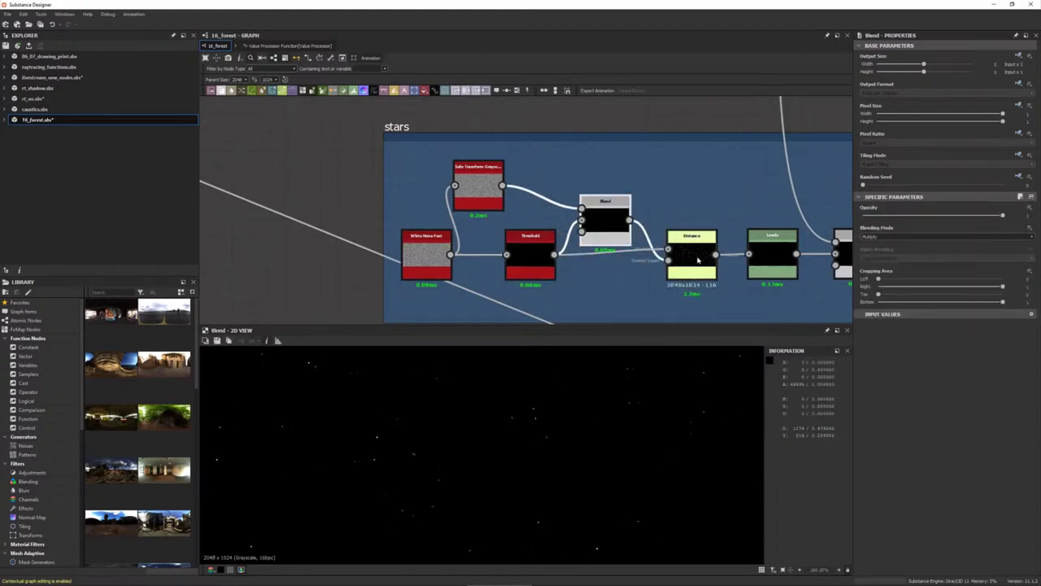
{"action": "double_click", "coordinate": [697, 259]}
{"action": "scroll", "coordinate": [500, 444], "scroll_direction": "up", "scroll_amount": 3}
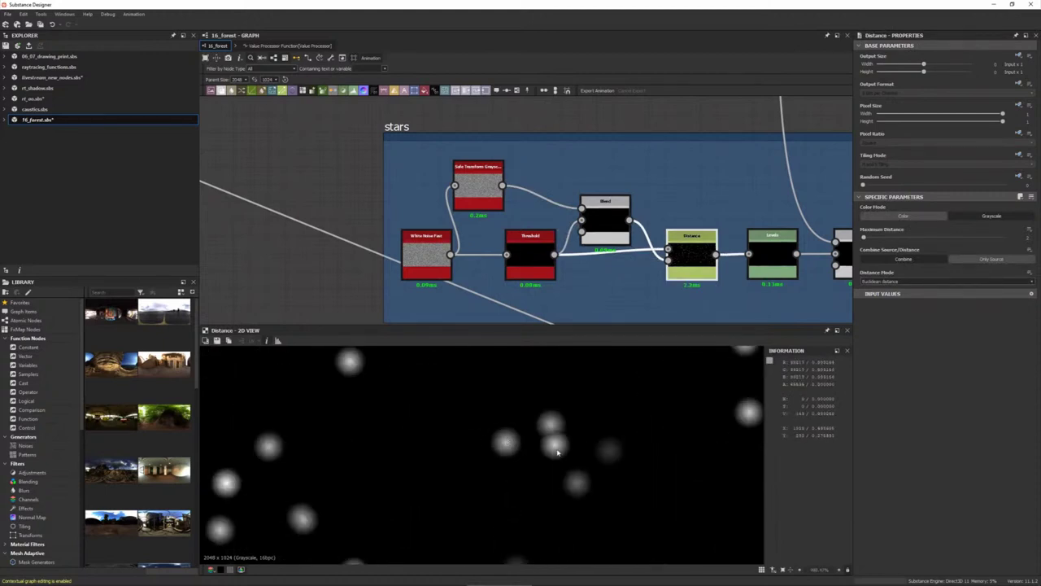
{"action": "scroll", "coordinate": [551, 430], "scroll_direction": "down", "scroll_amount": 3}
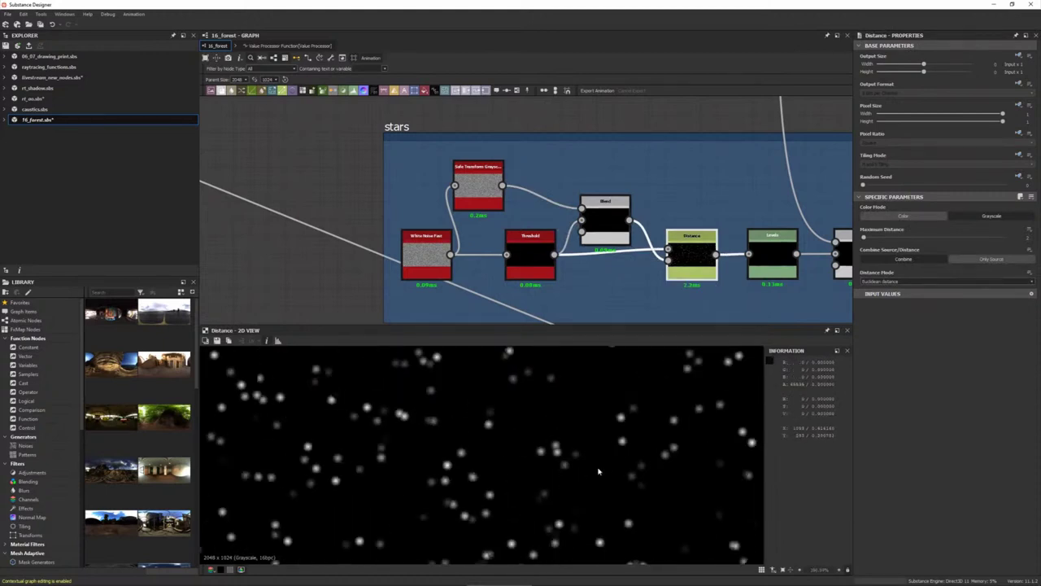
- Preview the stars' Levels result, then the blended star field at the frame's end
{"action": "double_click", "coordinate": [775, 257]}
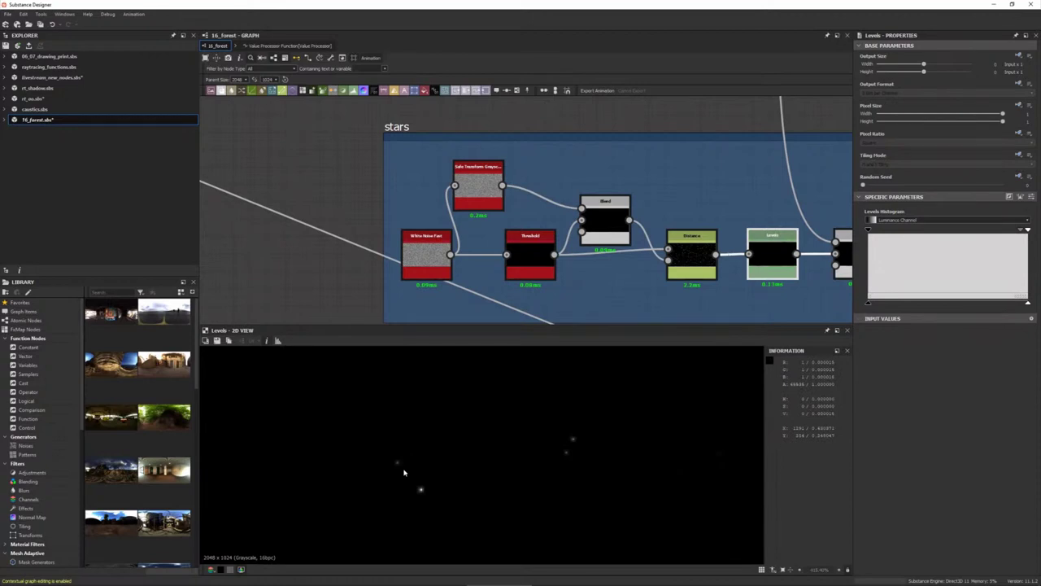
{"action": "scroll", "coordinate": [720, 309], "scroll_direction": "down", "scroll_amount": 3}
{"action": "middle_click_drag", "start_coordinate": [786, 281], "coordinate": [672, 272]}
{"action": "double_click", "coordinate": [672, 272]}
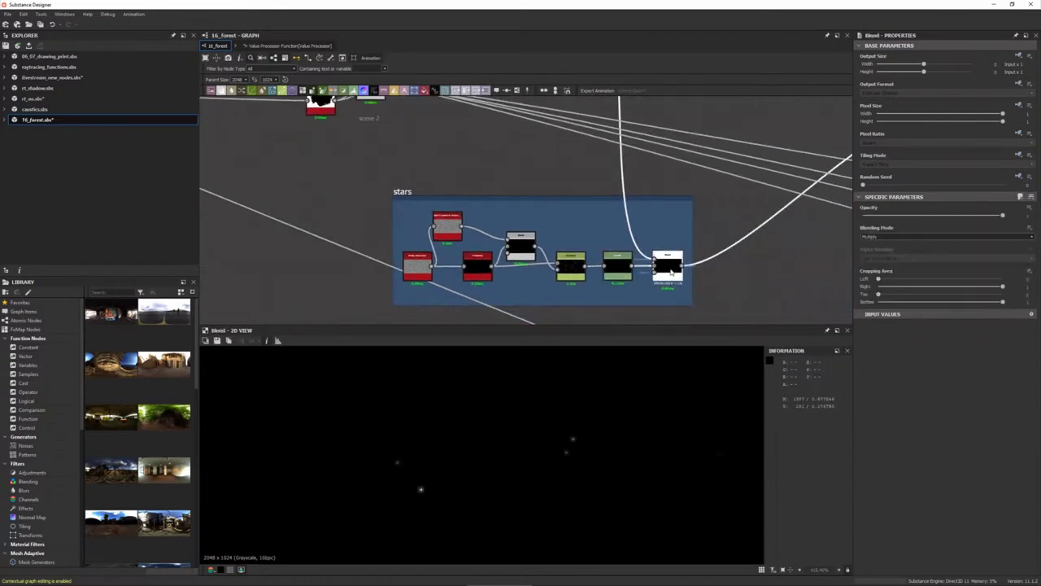
{"action": "scroll", "coordinate": [672, 271], "scroll_direction": "down", "scroll_amount": 2}
{"action": "middle_click_drag", "start_coordinate": [814, 188], "coordinate": [666, 230]}
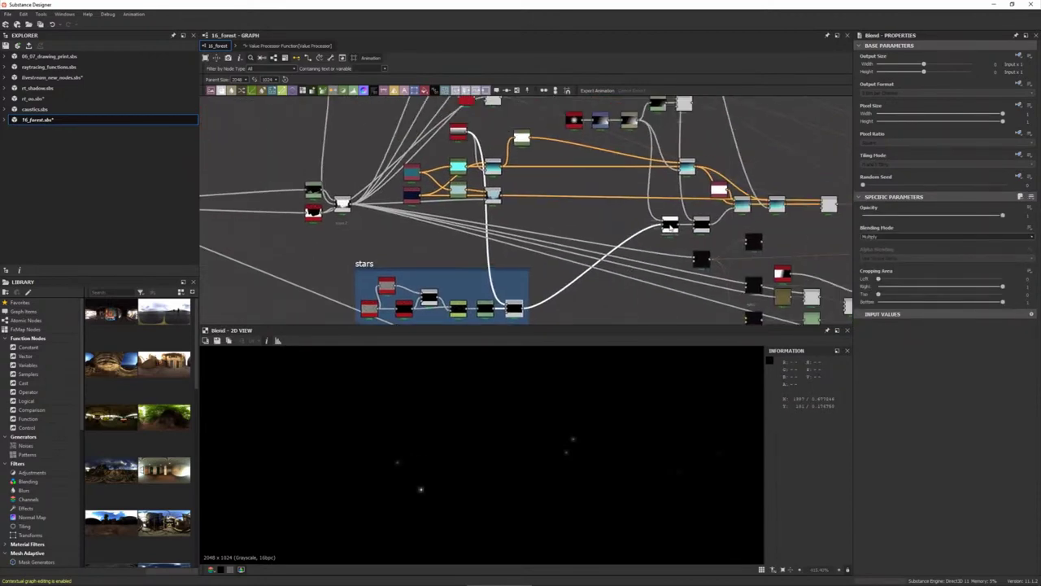
- Preview the Subtract blend and the Blur gradient feeding it, sampling the gradient's pixel values
{"action": "double_click", "coordinate": [667, 227]}
{"action": "key", "text": "f"}
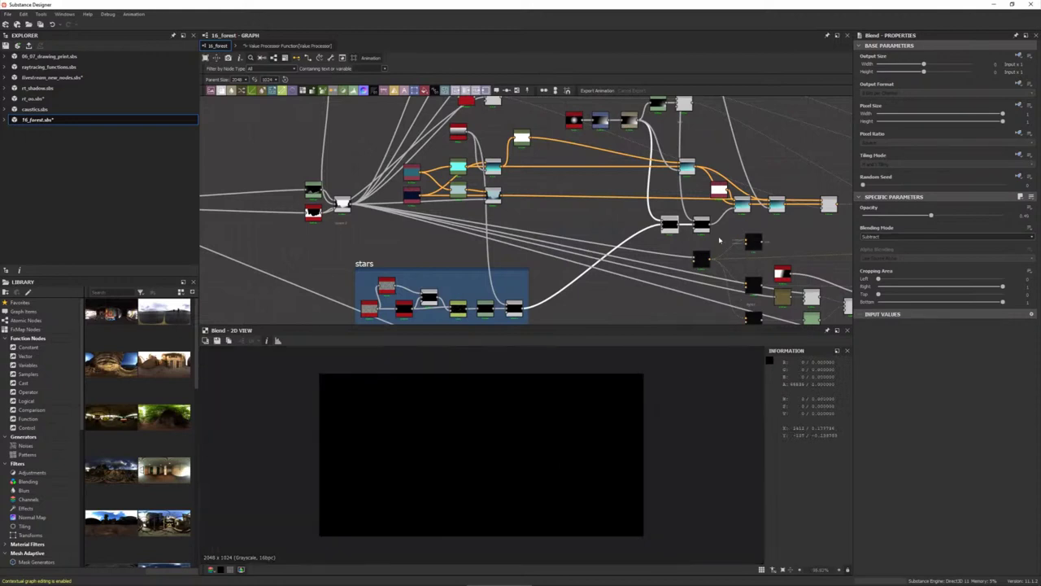
{"action": "double_click", "coordinate": [629, 121]}
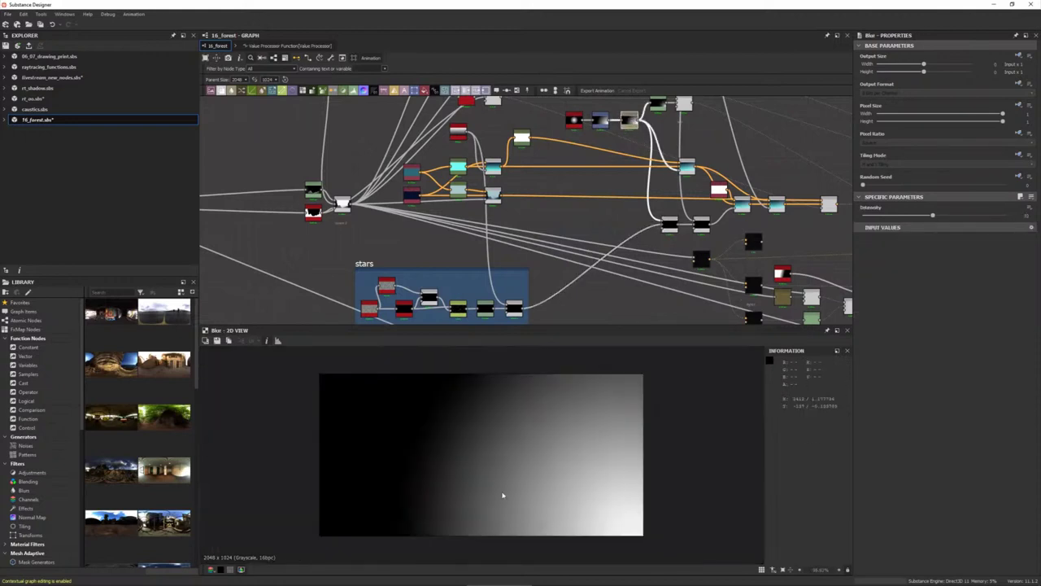
{"action": "left_click", "coordinate": [543, 511]}
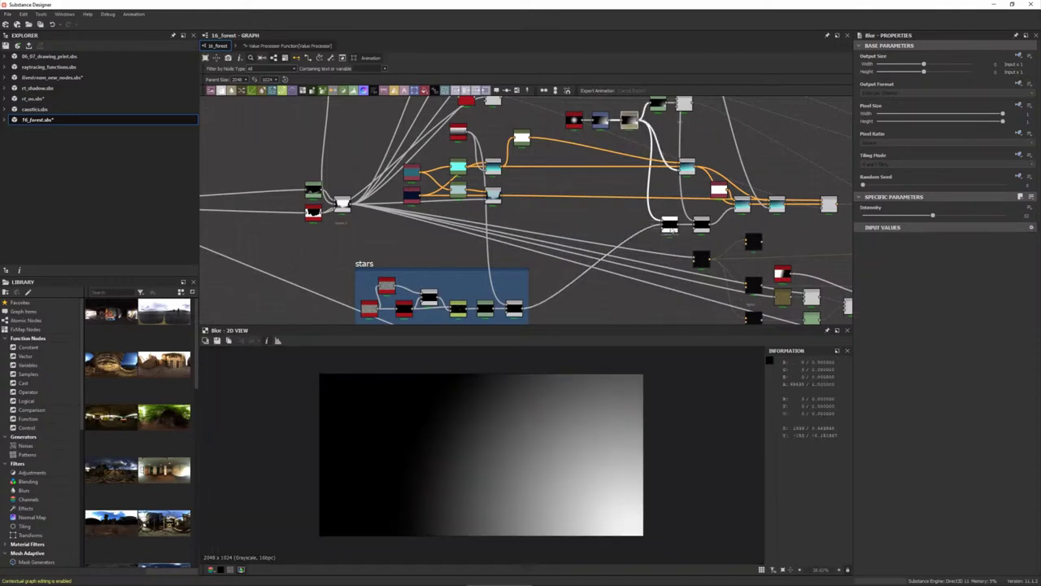
{"action": "double_click", "coordinate": [669, 225]}
{"action": "left_click", "coordinate": [701, 225]}
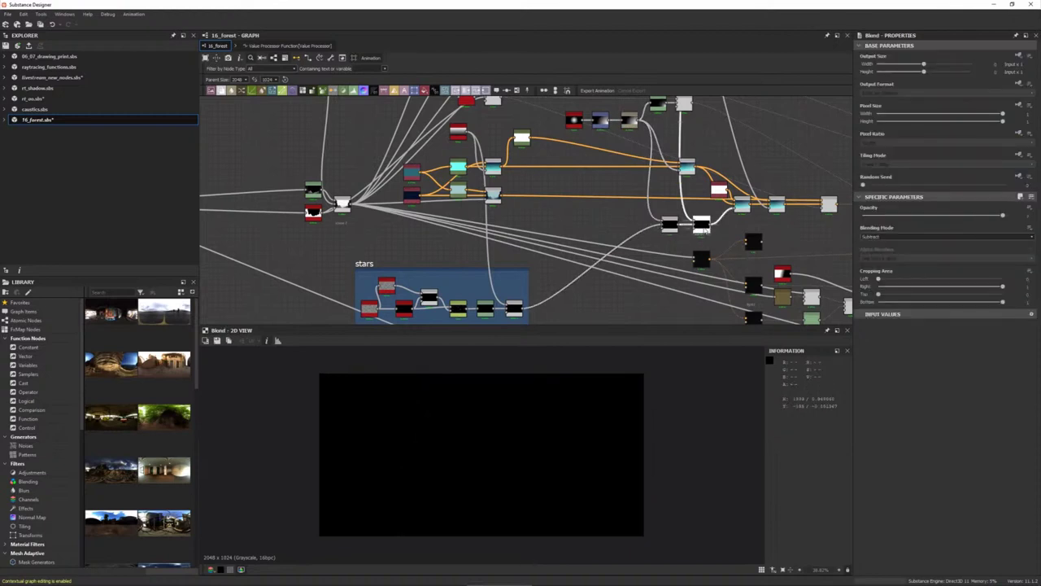
- Preview the sky gradient before the stars, then the downstream Blend with stars added
{"action": "left_click", "coordinate": [743, 207]}
{"action": "scroll", "coordinate": [743, 206], "scroll_direction": "up", "scroll_amount": 3}
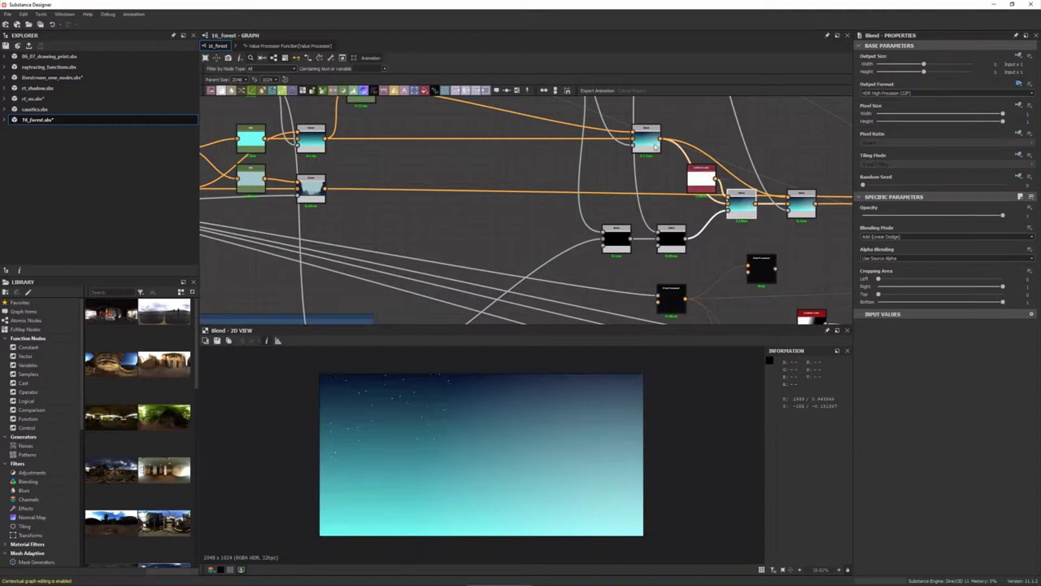
{"action": "double_click", "coordinate": [654, 145]}
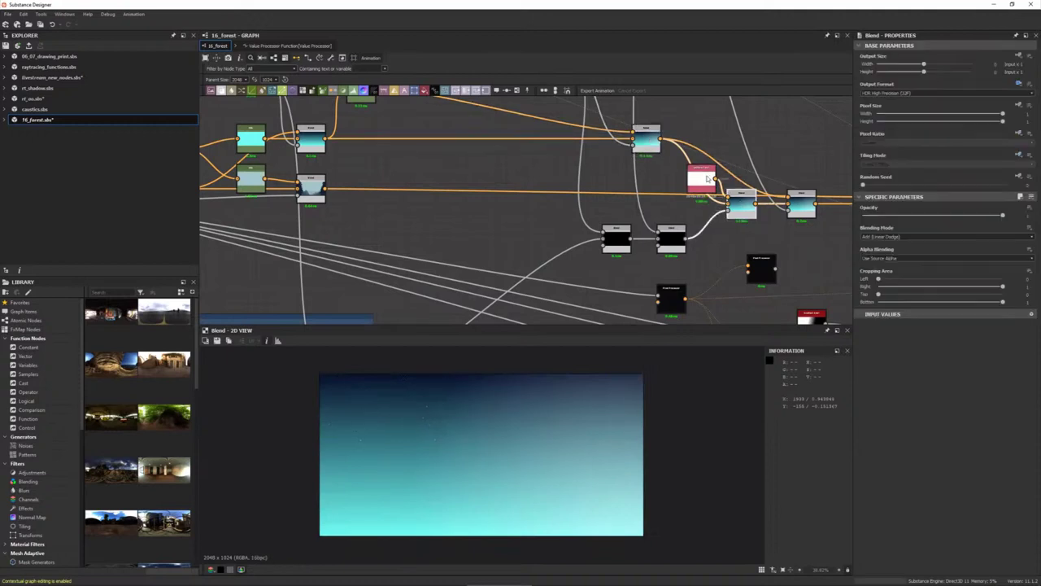
{"action": "scroll", "coordinate": [423, 434], "scroll_direction": "up", "scroll_amount": 3}
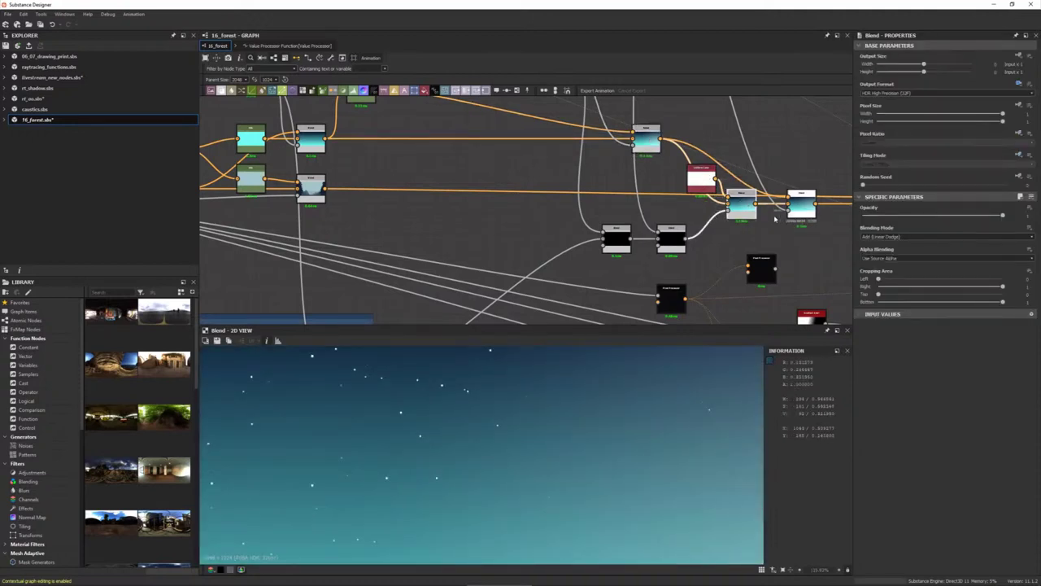
{"action": "middle_click_drag", "start_coordinate": [775, 218], "coordinate": [669, 287]}
{"action": "double_click", "coordinate": [695, 275]}
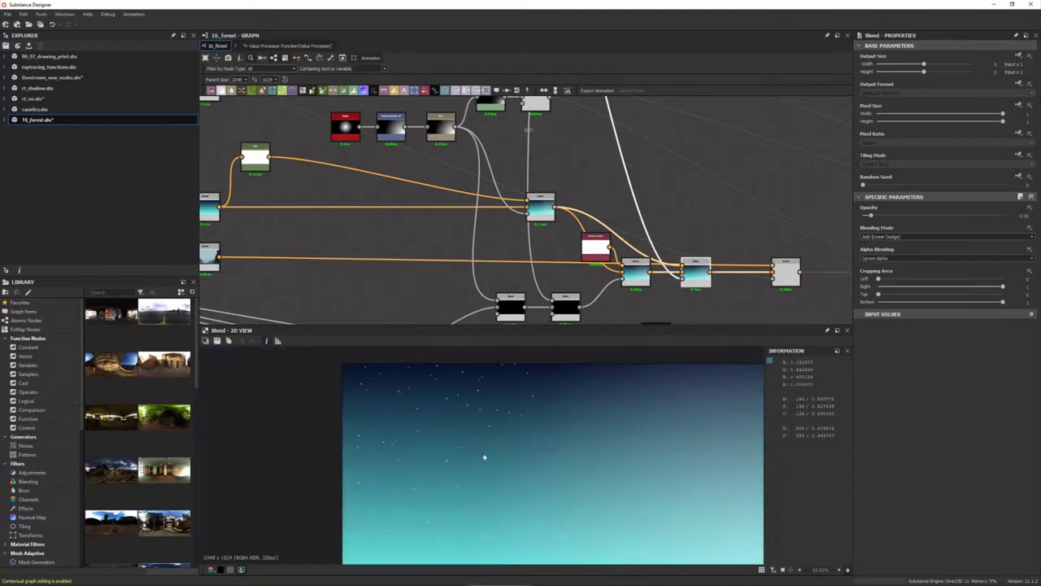
{"action": "scroll", "coordinate": [405, 495], "scroll_direction": "up", "scroll_amount": 1}
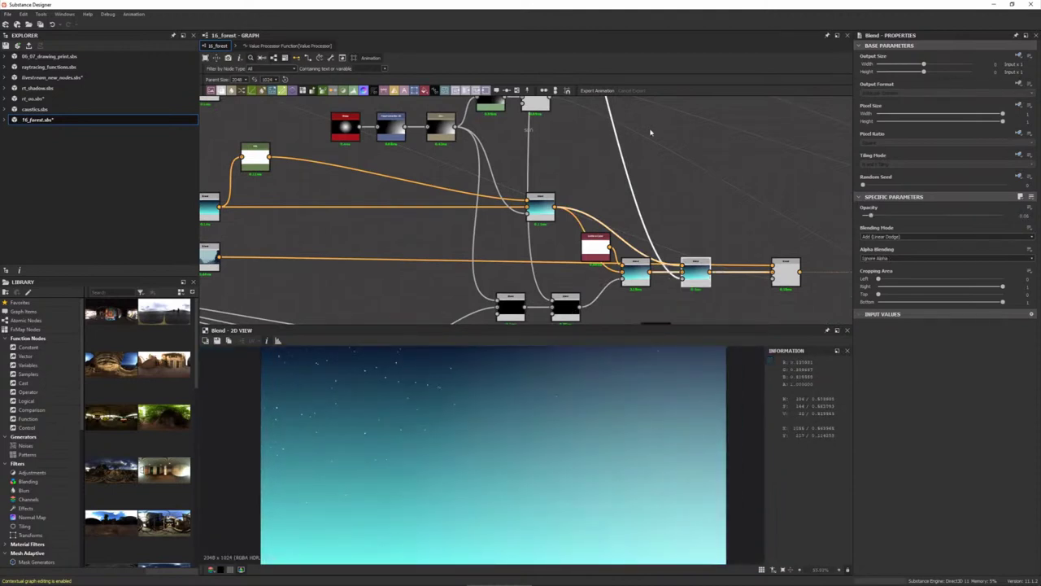
{"action": "middle_click_drag", "start_coordinate": [650, 133], "coordinate": [595, 225]}
{"action": "scroll", "coordinate": [581, 288], "scroll_direction": "down", "scroll_amount": 2}
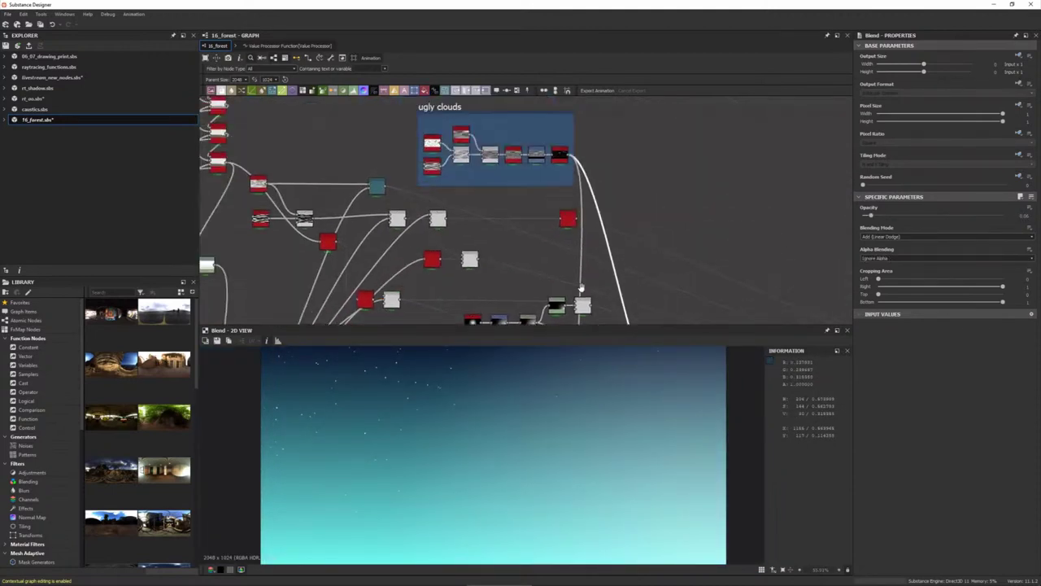
{"action": "scroll", "coordinate": [457, 190], "scroll_direction": "up", "scroll_amount": 2}
{"action": "scroll", "coordinate": [457, 190], "scroll_direction": "up", "scroll_amount": 2}
{"action": "middle_click_drag", "start_coordinate": [429, 225], "coordinate": [396, 192]}
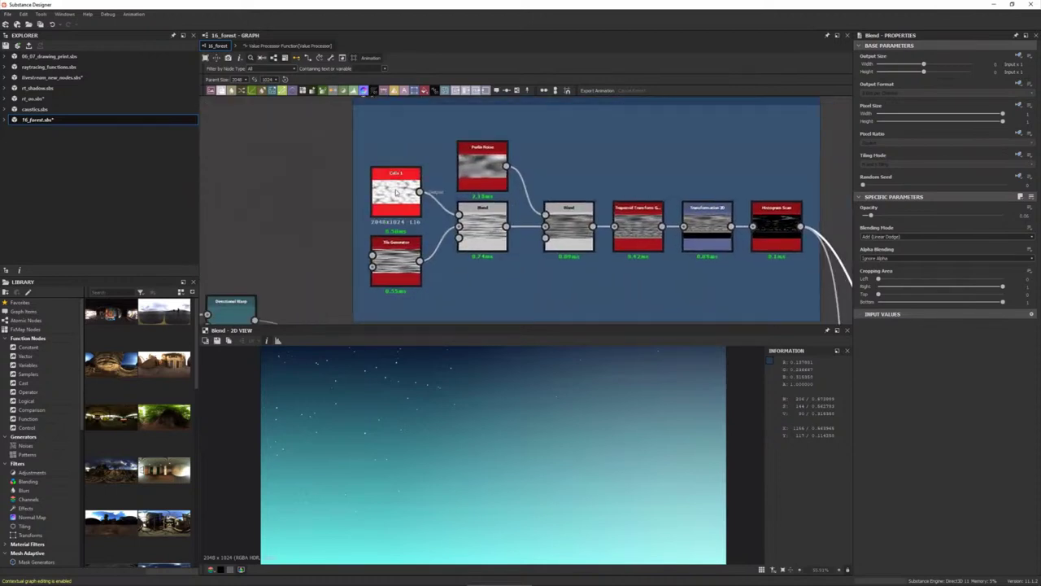
{"action": "left_click", "coordinate": [480, 224]}
{"action": "double_click", "coordinate": [482, 228]}
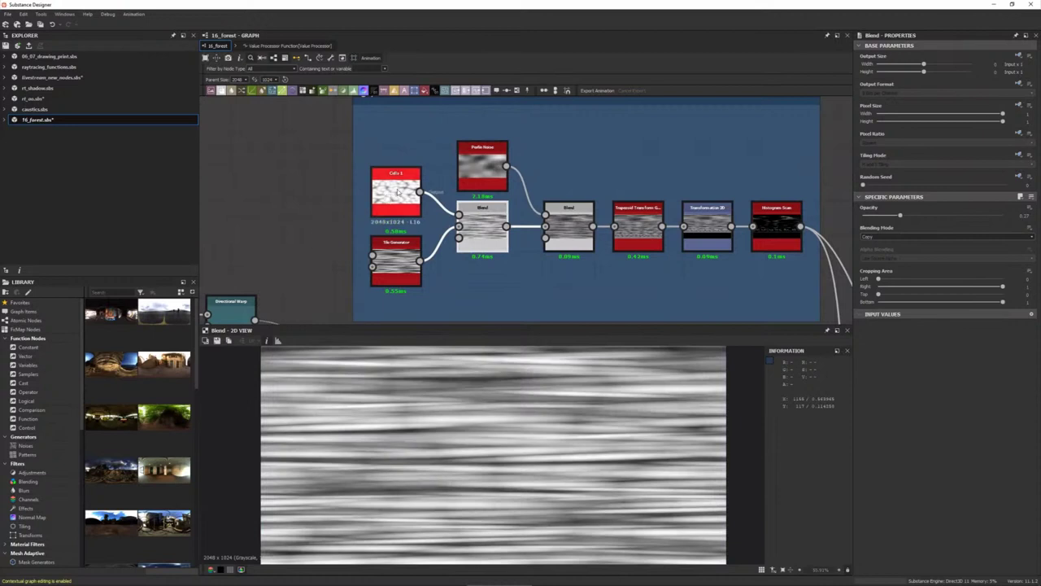
{"action": "mouse_move", "coordinate": [482, 165]}
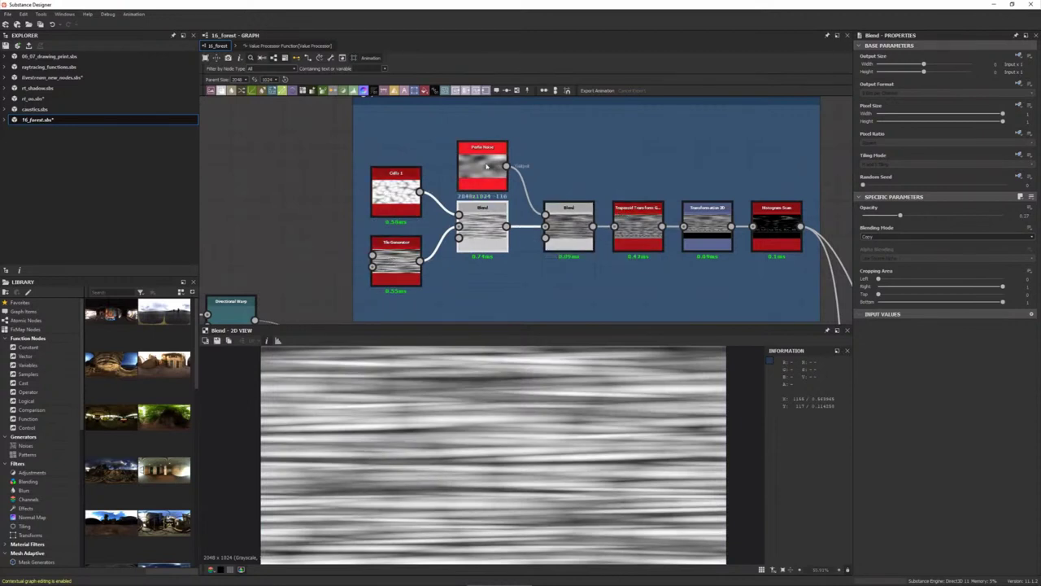
{"action": "double_click", "coordinate": [488, 165]}
{"action": "double_click", "coordinate": [572, 220]}
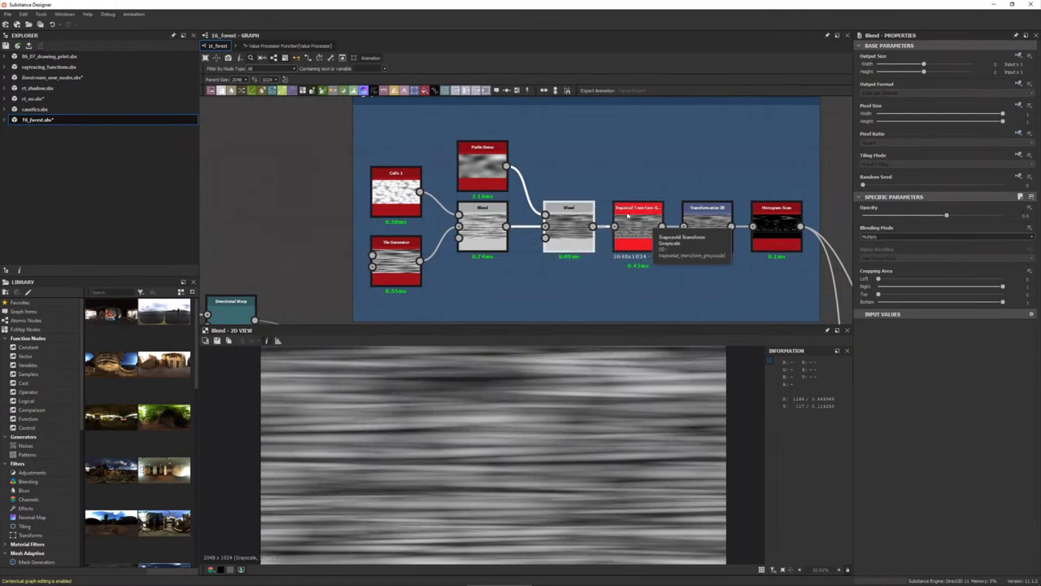
{"action": "scroll", "coordinate": [651, 218], "scroll_direction": "up", "scroll_amount": 4}
{"action": "scroll", "coordinate": [659, 212], "scroll_direction": "up", "scroll_amount": 2}
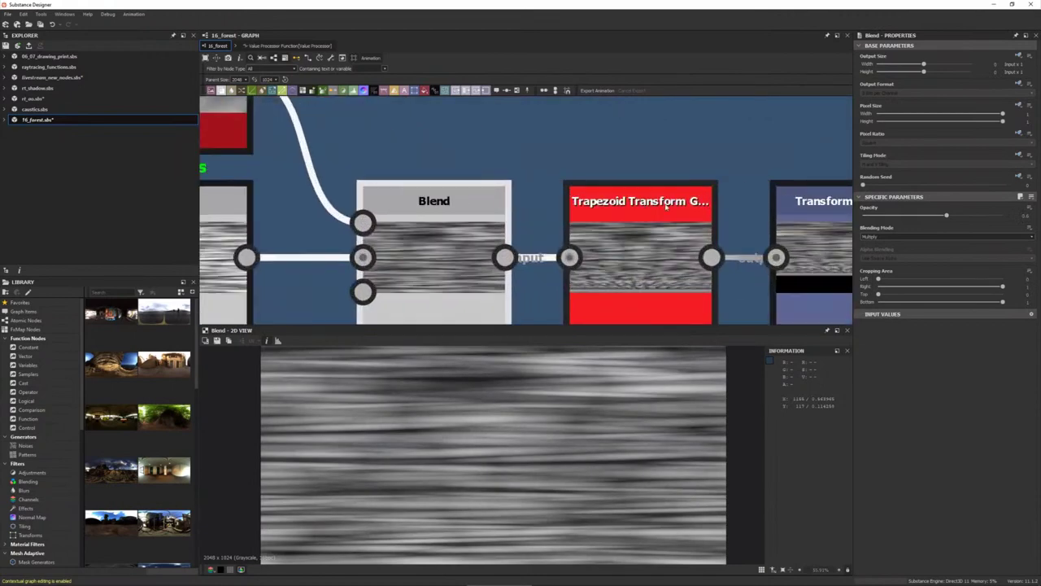
{"action": "double_click", "coordinate": [635, 257]}
{"action": "scroll", "coordinate": [603, 423], "scroll_direction": "down", "scroll_amount": 2}
{"action": "scroll", "coordinate": [582, 446], "scroll_direction": "down", "scroll_amount": 2}
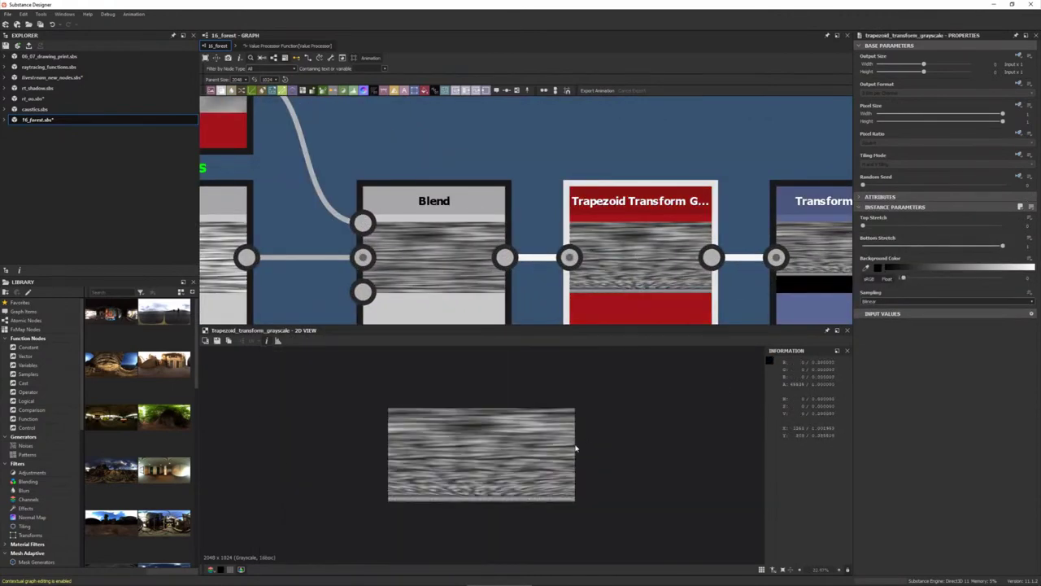
{"action": "scroll", "coordinate": [480, 441], "scroll_direction": "up", "scroll_amount": 2}
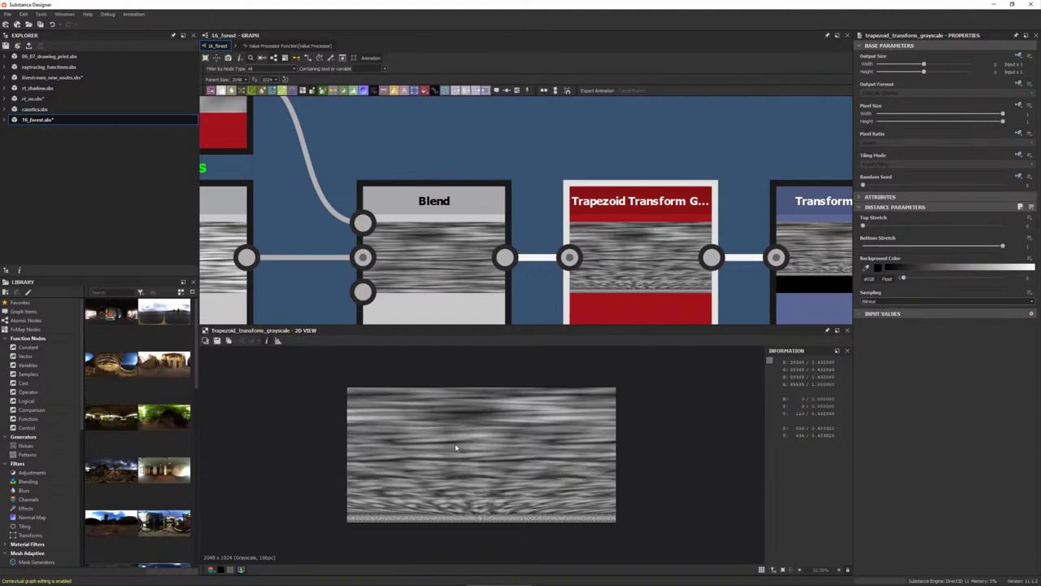
{"action": "middle_click_drag", "start_coordinate": [488, 212], "coordinate": [288, 143]}
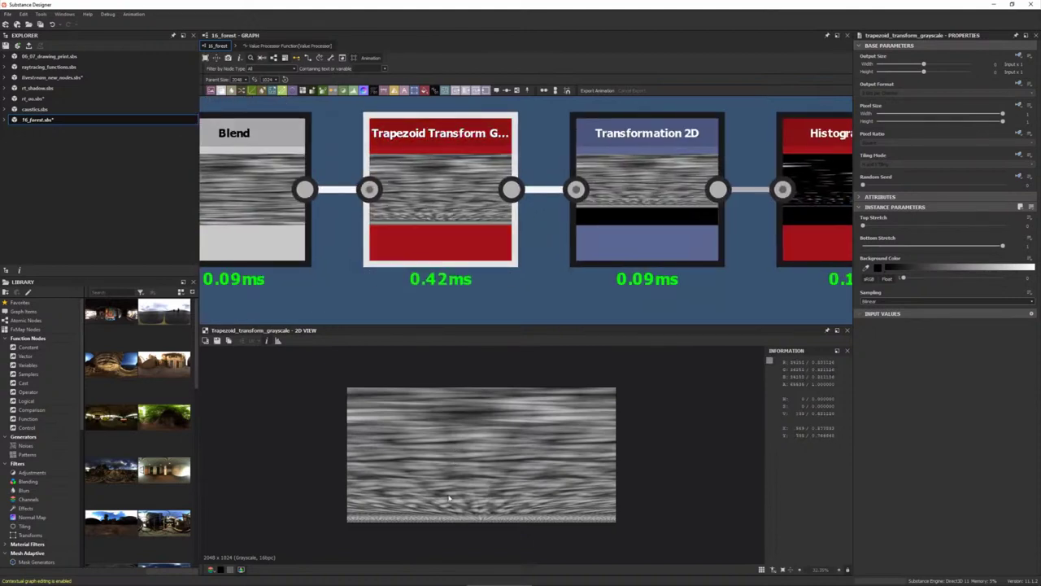
{"action": "left_click", "coordinate": [644, 205]}
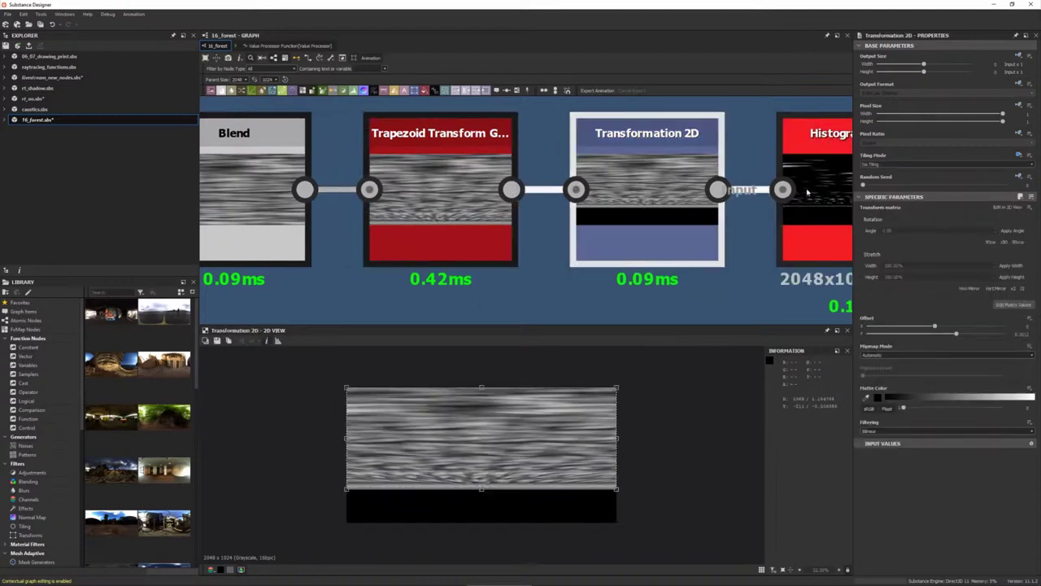
{"action": "middle_click_drag", "start_coordinate": [850, 191], "coordinate": [590, 174]}
{"action": "left_click", "coordinate": [590, 173]}
{"action": "scroll", "coordinate": [470, 459], "scroll_direction": "up", "scroll_amount": 2}
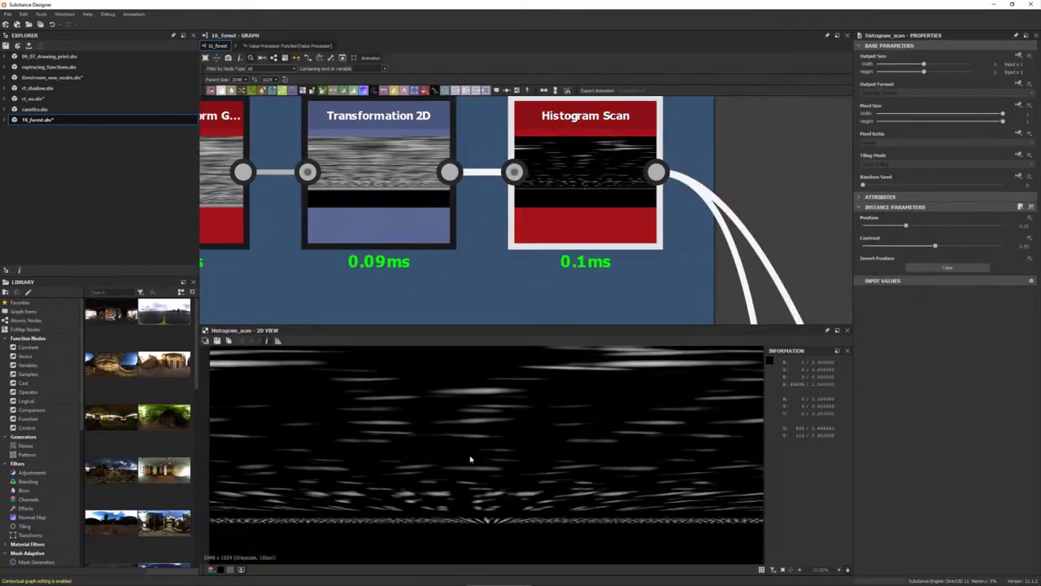
{"action": "scroll", "coordinate": [694, 216], "scroll_direction": "down", "scroll_amount": 3}
{"action": "scroll", "coordinate": [694, 216], "scroll_direction": "down", "scroll_amount": 2}
{"action": "mouse_move", "coordinate": [694, 216]}
{"action": "middle_mouse_down"}
{"action": "mouse_move", "coordinate": [709, 236]}
{"action": "mouse_move", "coordinate": [565, 159]}
{"action": "middle_mouse_up"}
{"action": "left_click", "coordinate": [547, 231]}
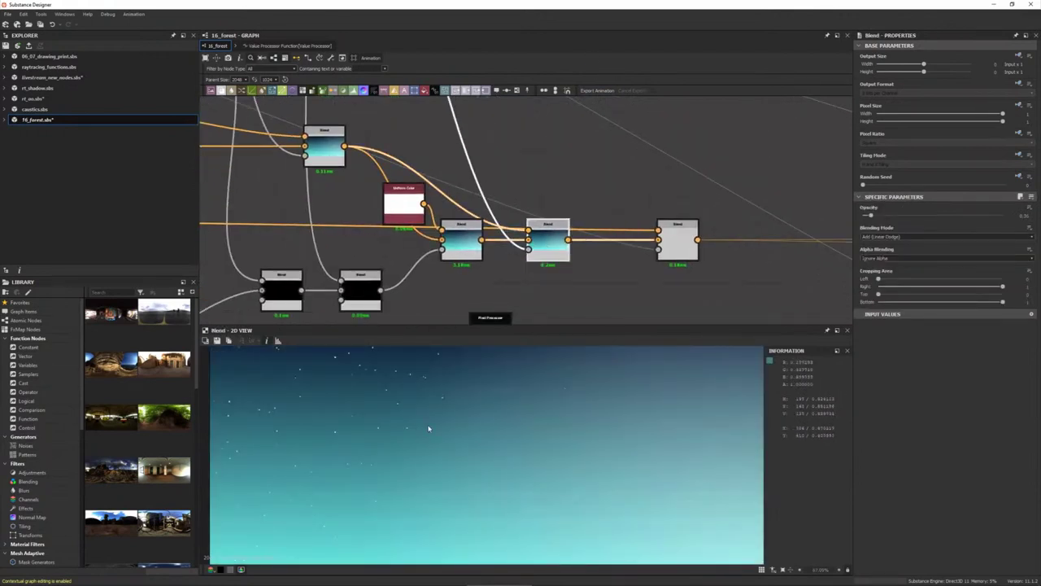
- Preview the full forest composite in colour and as its grayscale mask
{"action": "scroll", "coordinate": [630, 380], "scroll_direction": "up", "scroll_amount": 2}
{"action": "scroll", "coordinate": [586, 423], "scroll_direction": "up", "scroll_amount": 1}
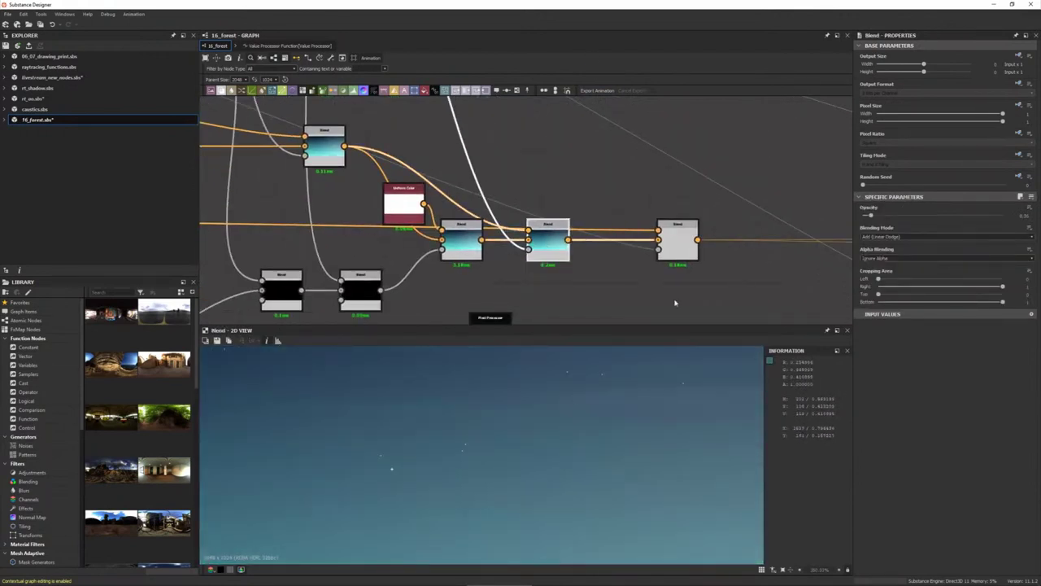
{"action": "left_click", "coordinate": [677, 238]}
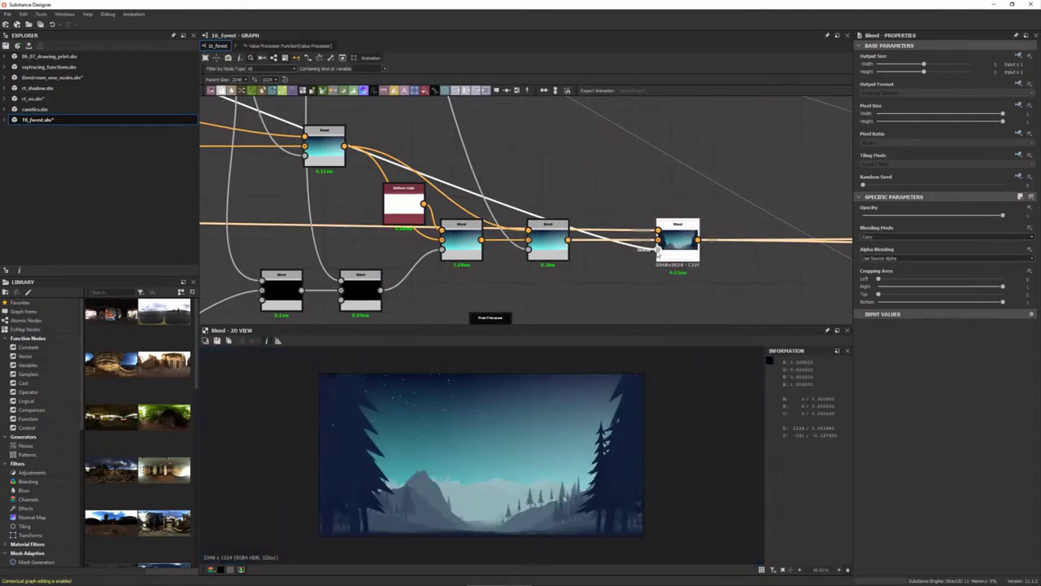
{"action": "left_click", "coordinate": [658, 250]}
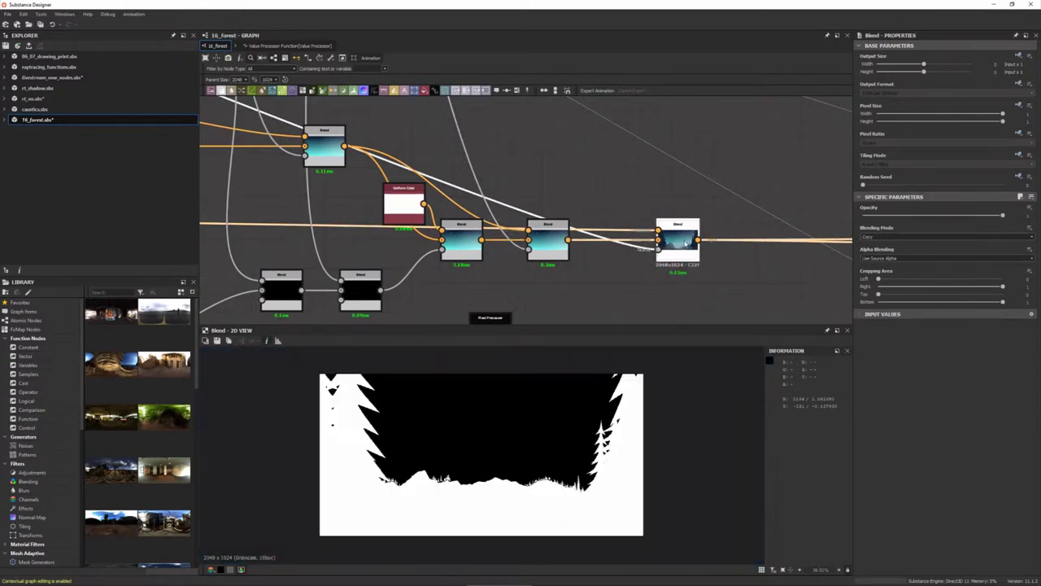
{"action": "left_click", "coordinate": [686, 241]}
- Select the Blend node that adds the mist and zoom into the mist frame
{"action": "scroll", "coordinate": [570, 227], "scroll_direction": "down", "scroll_amount": 5}
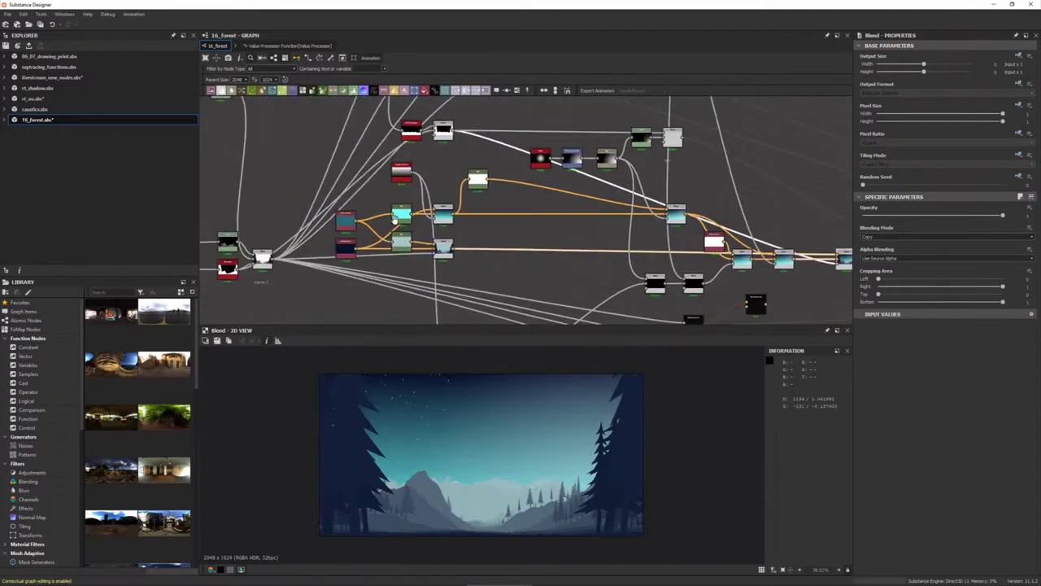
{"action": "middle_click_drag", "start_coordinate": [670, 117], "coordinate": [459, 96]}
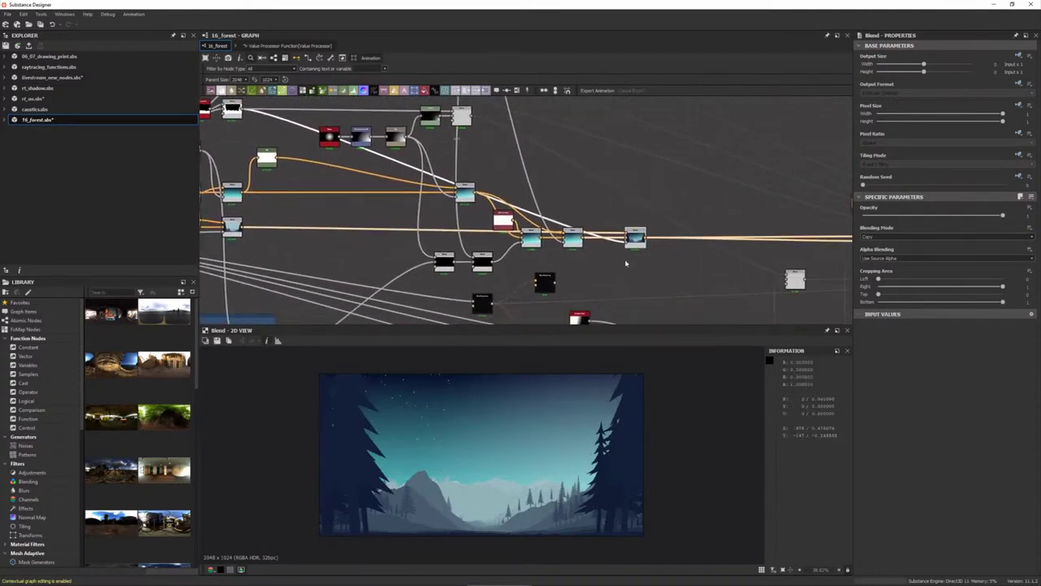
{"action": "middle_click_drag", "start_coordinate": [625, 263], "coordinate": [422, 212]}
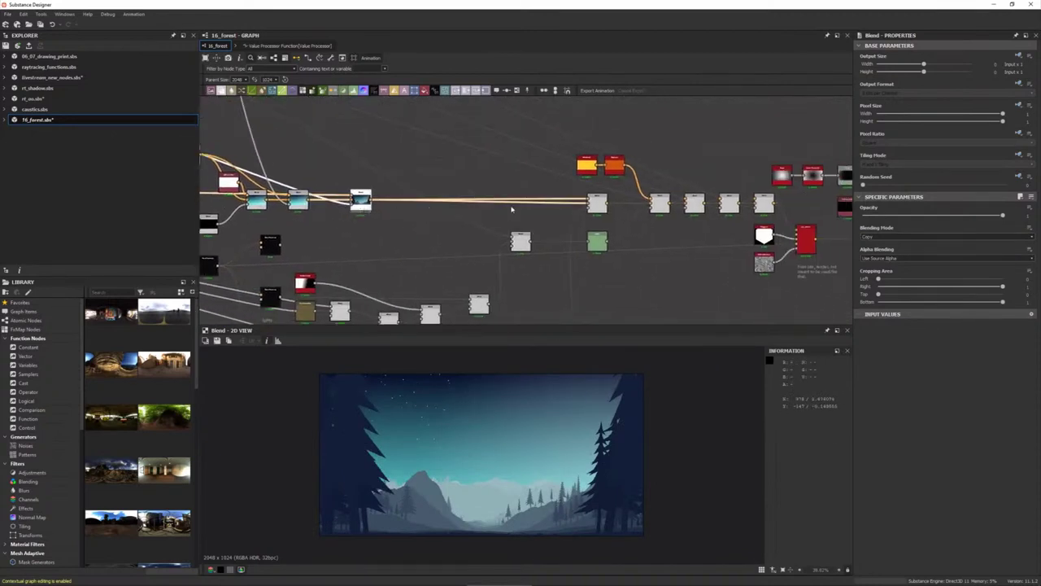
{"action": "left_click", "coordinate": [597, 203]}
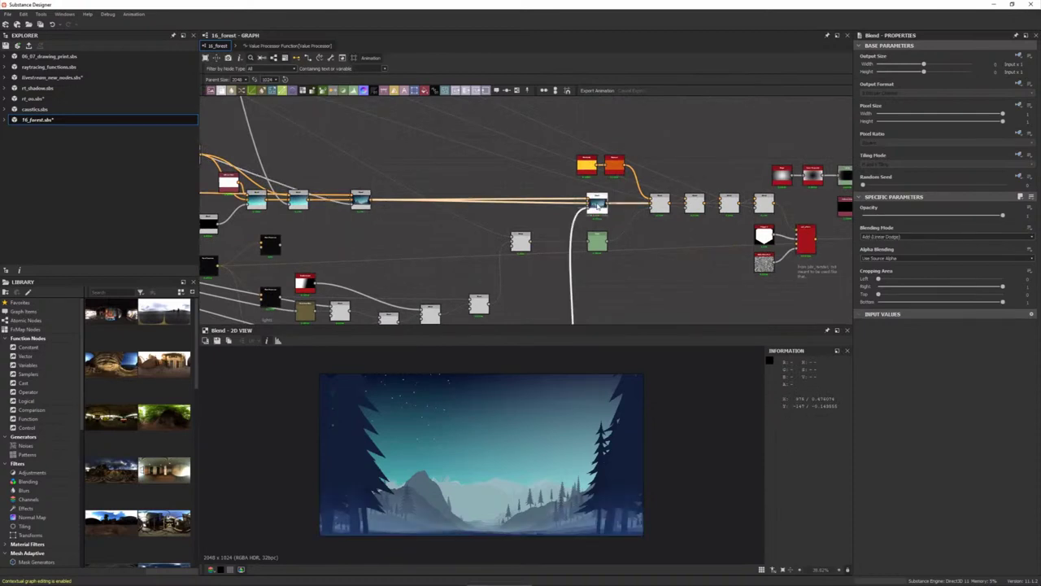
{"action": "middle_click_drag", "start_coordinate": [558, 274], "coordinate": [566, 168]}
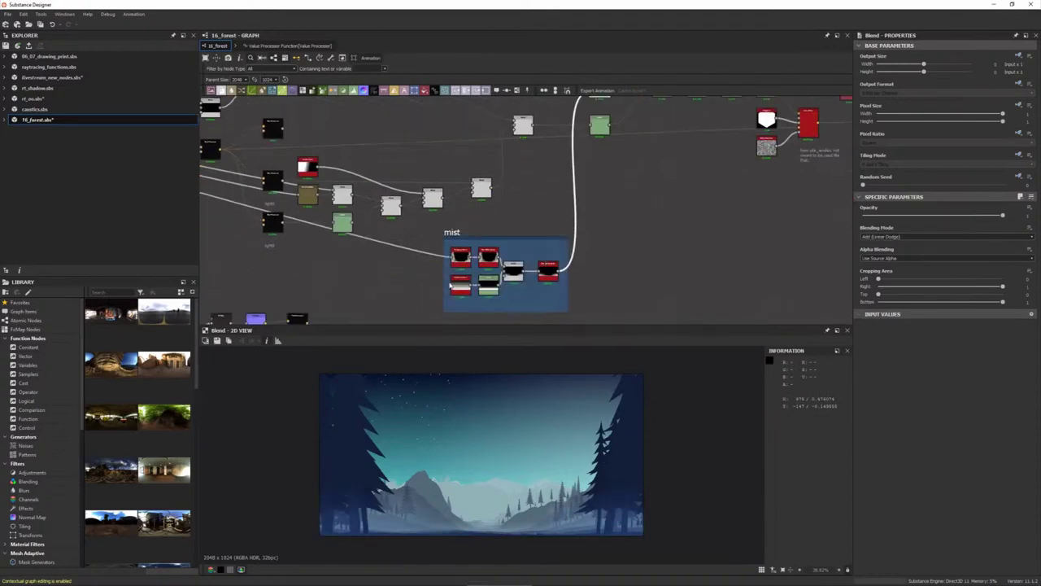
{"action": "scroll", "coordinate": [471, 265], "scroll_direction": "up", "scroll_amount": 1}
{"action": "scroll", "coordinate": [470, 262], "scroll_direction": "up", "scroll_amount": 1}
- Preview Histogram Select, Blur HQ Grayscale, Gradient Linear 1, Levels and the final Blur HQ mist mask
{"action": "scroll", "coordinate": [473, 244], "scroll_direction": "up", "scroll_amount": 1}
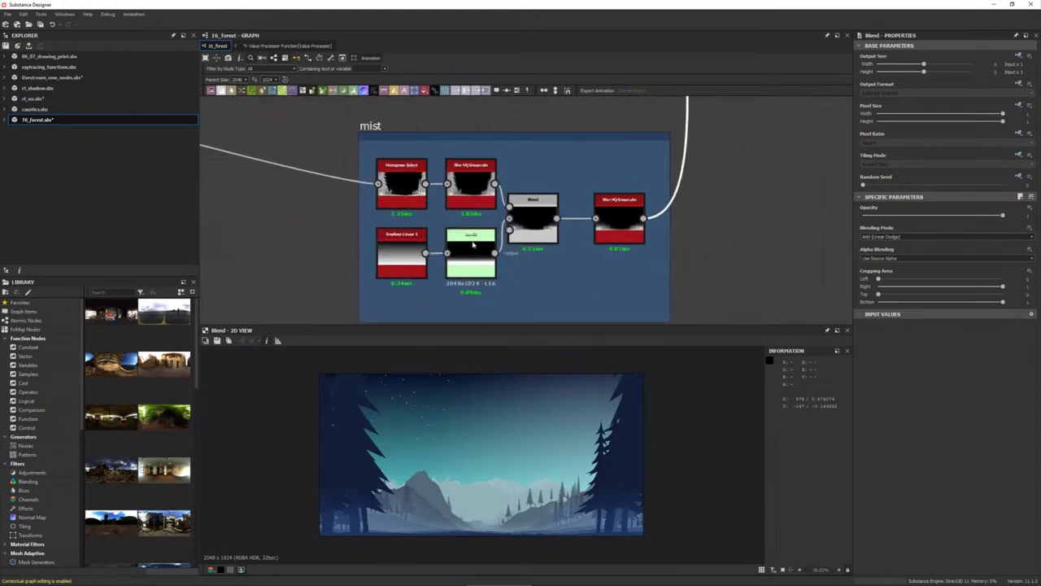
{"action": "scroll", "coordinate": [473, 244], "scroll_direction": "up", "scroll_amount": 1}
{"action": "double_click", "coordinate": [372, 157]}
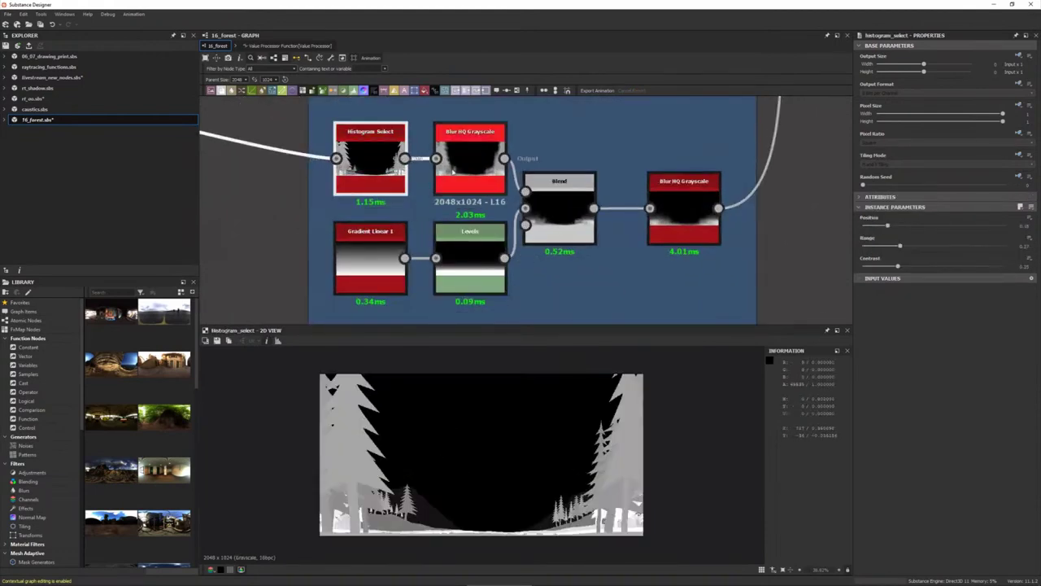
{"action": "double_click", "coordinate": [453, 171]}
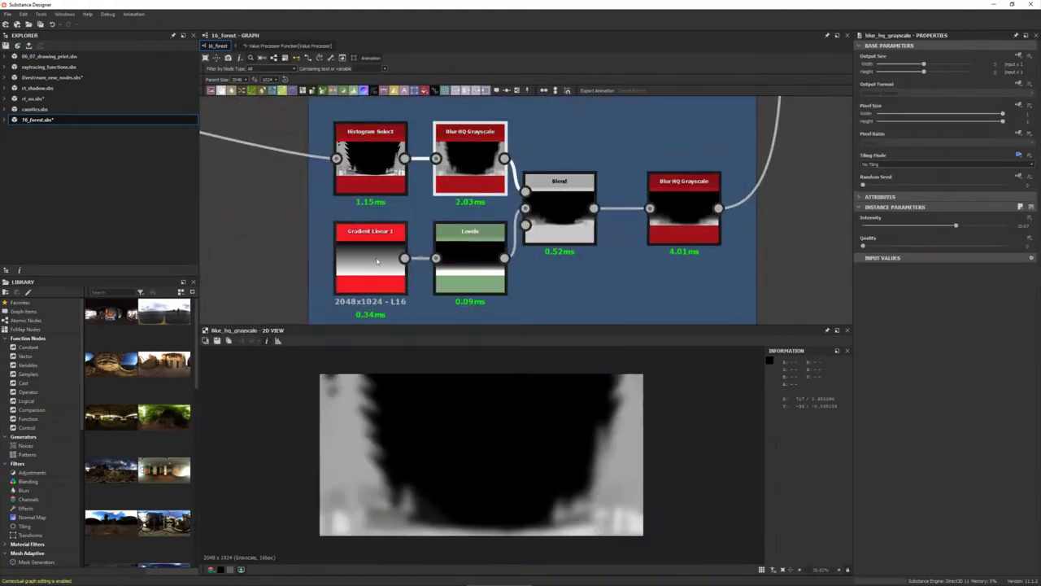
{"action": "double_click", "coordinate": [376, 261]}
{"action": "double_click", "coordinate": [470, 259]}
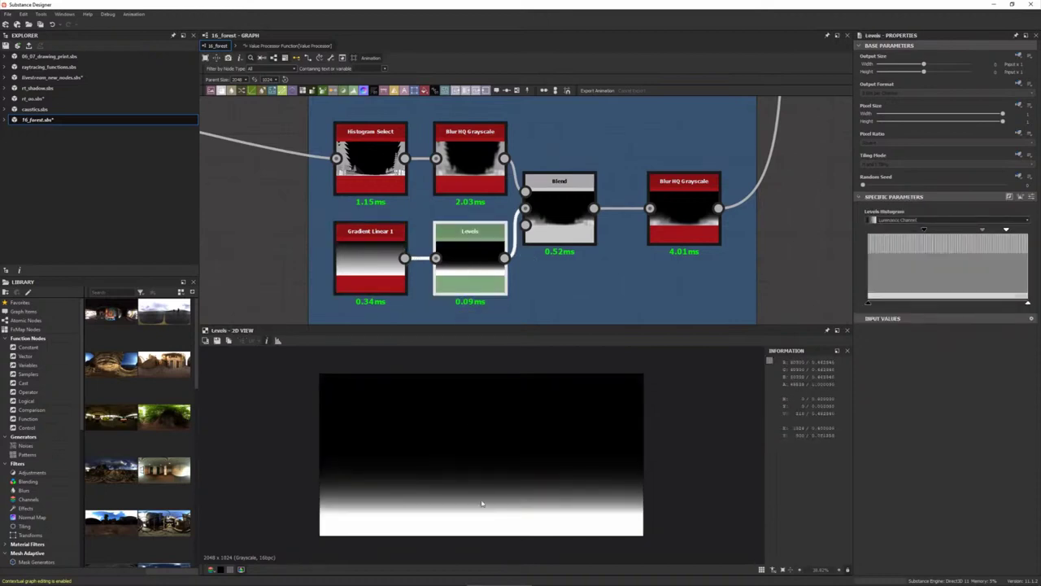
{"action": "double_click", "coordinate": [683, 210]}
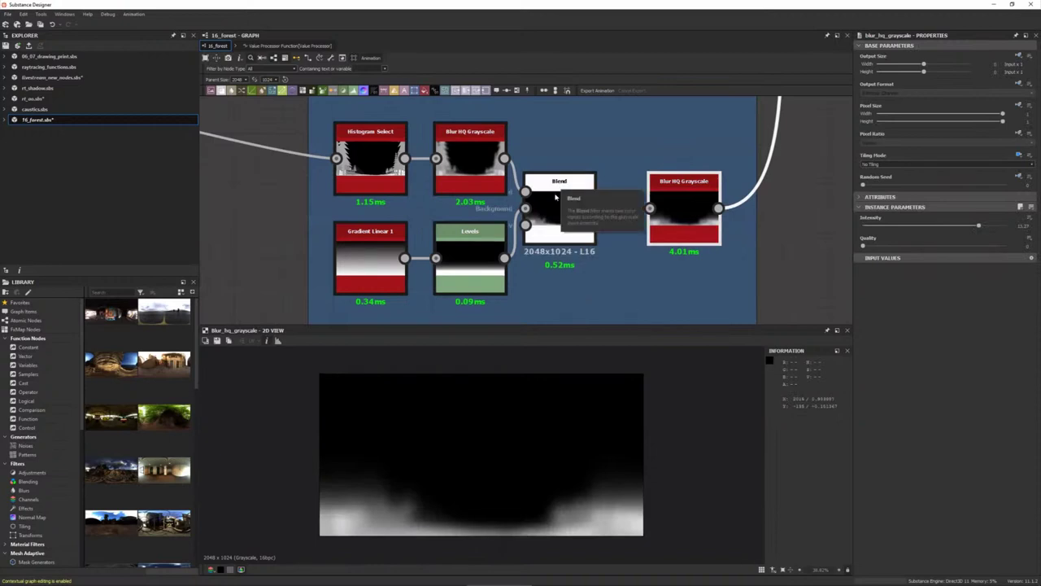
{"action": "left_click", "coordinate": [560, 185]}
{"action": "left_click", "coordinate": [698, 231]}
- Bring the mist Blend back into view and preview the mask driving its opacity
{"action": "scroll", "coordinate": [697, 231], "scroll_direction": "down", "scroll_amount": 5}
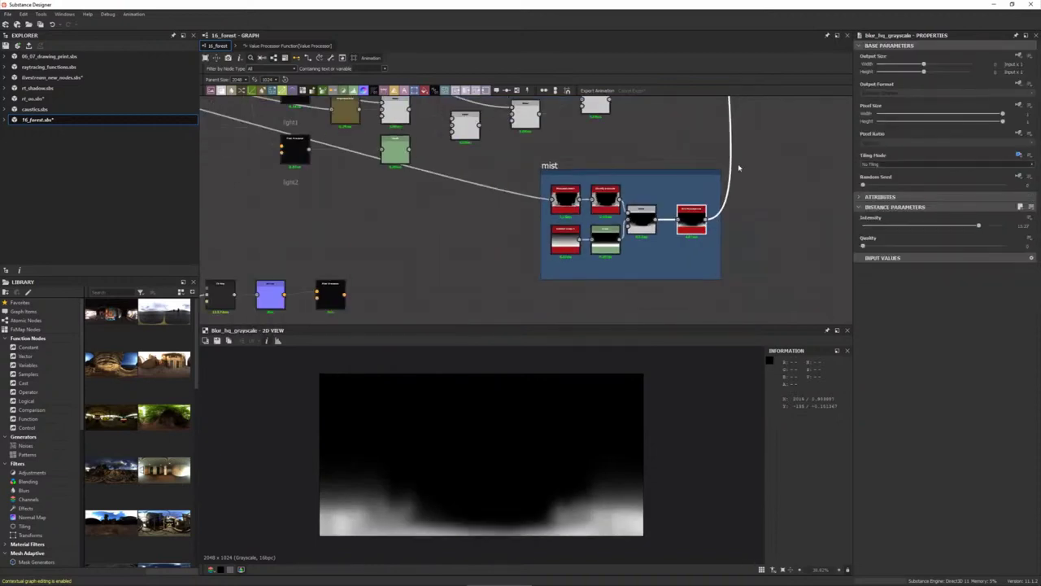
{"action": "middle_click_drag", "start_coordinate": [739, 168], "coordinate": [591, 200]}
{"action": "scroll", "coordinate": [572, 237], "scroll_direction": "up", "scroll_amount": 3}
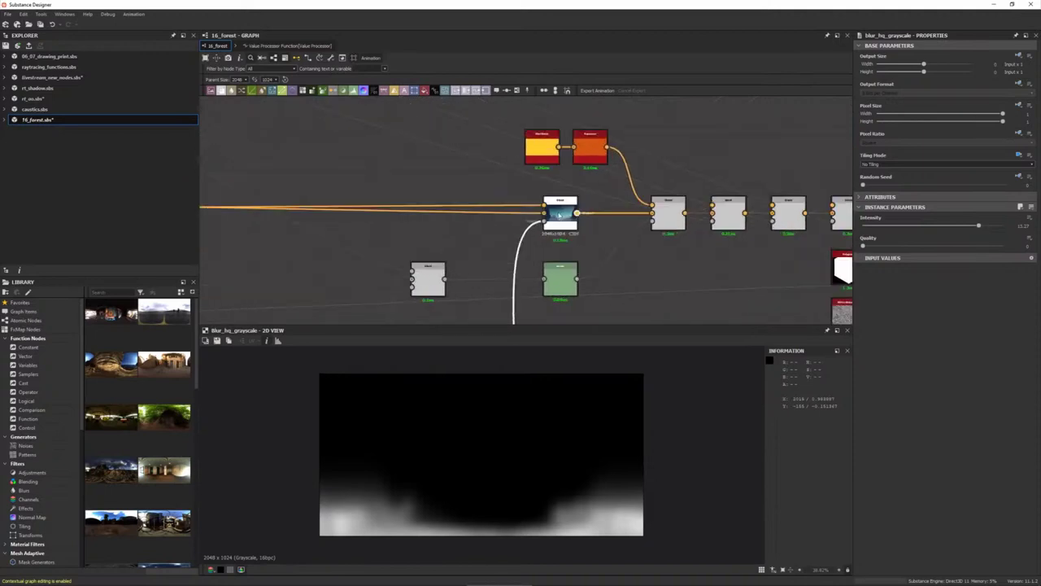
{"action": "scroll", "coordinate": [569, 236], "scroll_direction": "up", "scroll_amount": 2}
{"action": "left_click", "coordinate": [538, 228]}
{"action": "double_click", "coordinate": [532, 228]}
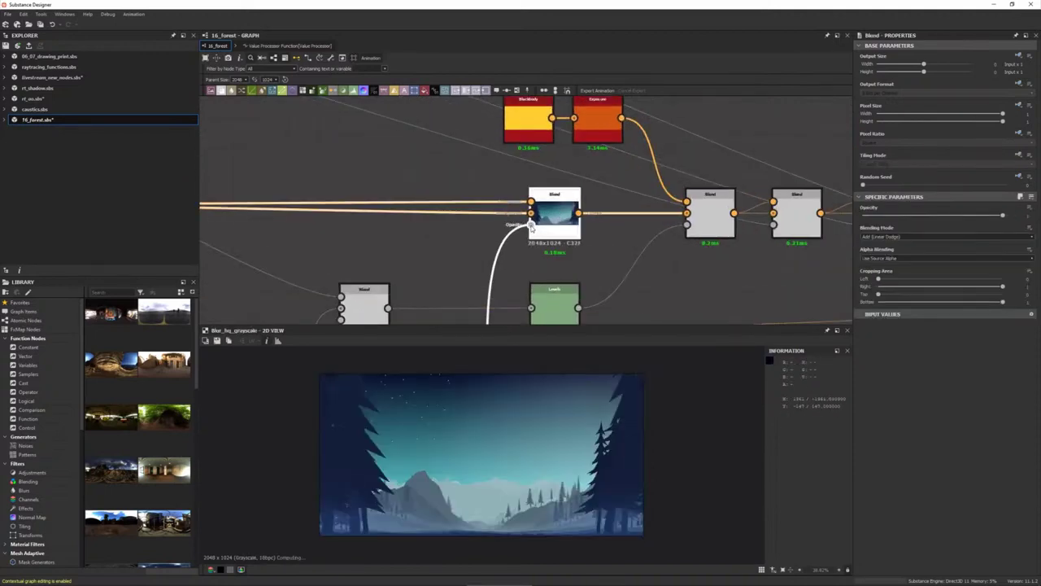
- Preview the misty forest Blend, then lower its Opacity and restore it to full
{"action": "scroll", "coordinate": [536, 230], "scroll_direction": "up", "scroll_amount": 2}
{"action": "scroll", "coordinate": [534, 227], "scroll_direction": "up", "scroll_amount": 1}
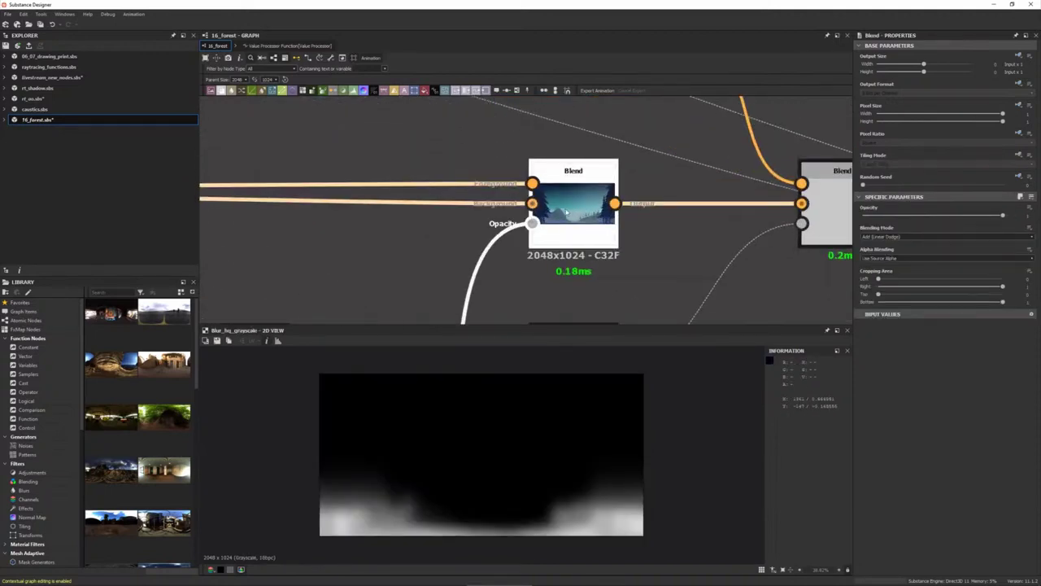
{"action": "double_click", "coordinate": [530, 184]}
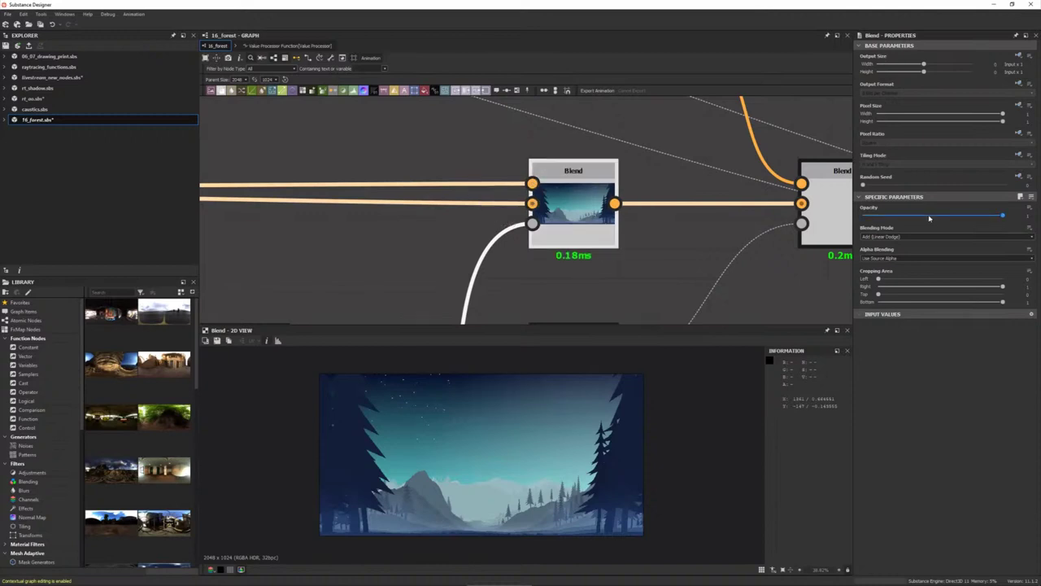
{"action": "left_click_drag", "start_coordinate": [929, 218], "coordinate": [1006, 217]}
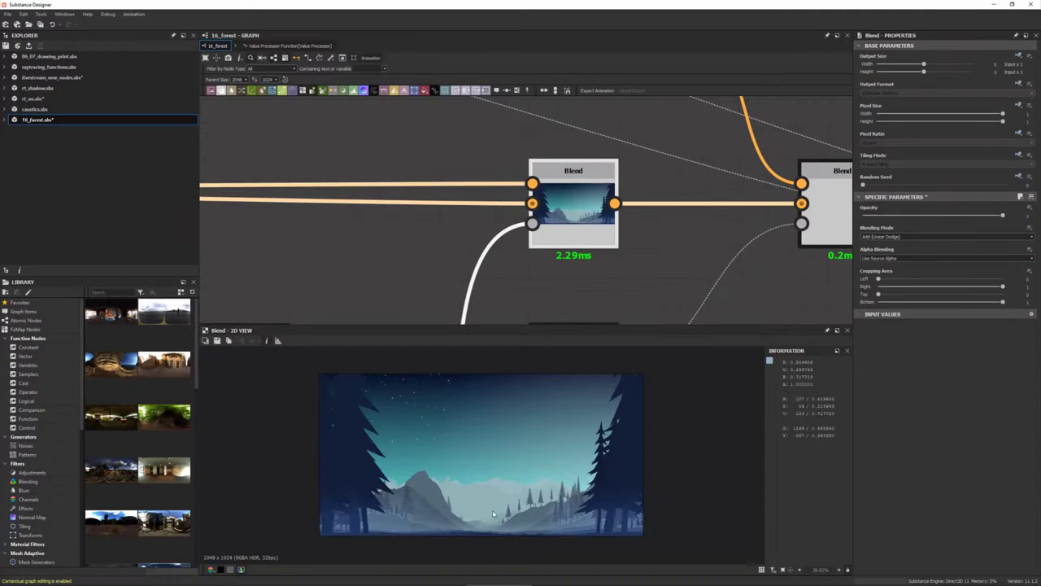
{"action": "scroll", "coordinate": [596, 214], "scroll_direction": "down", "scroll_amount": 3}
{"action": "middle_click_drag", "start_coordinate": [566, 127], "coordinate": [435, 148]}
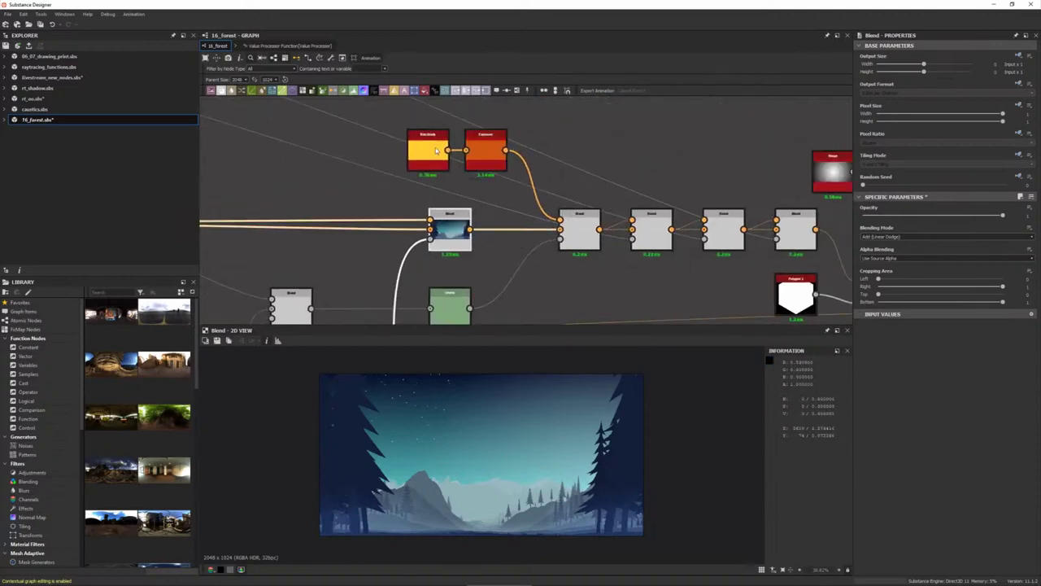
- Preview the mountain-lighting Blend and the warm Blackbody colour feeding it
{"action": "double_click", "coordinate": [579, 230]}
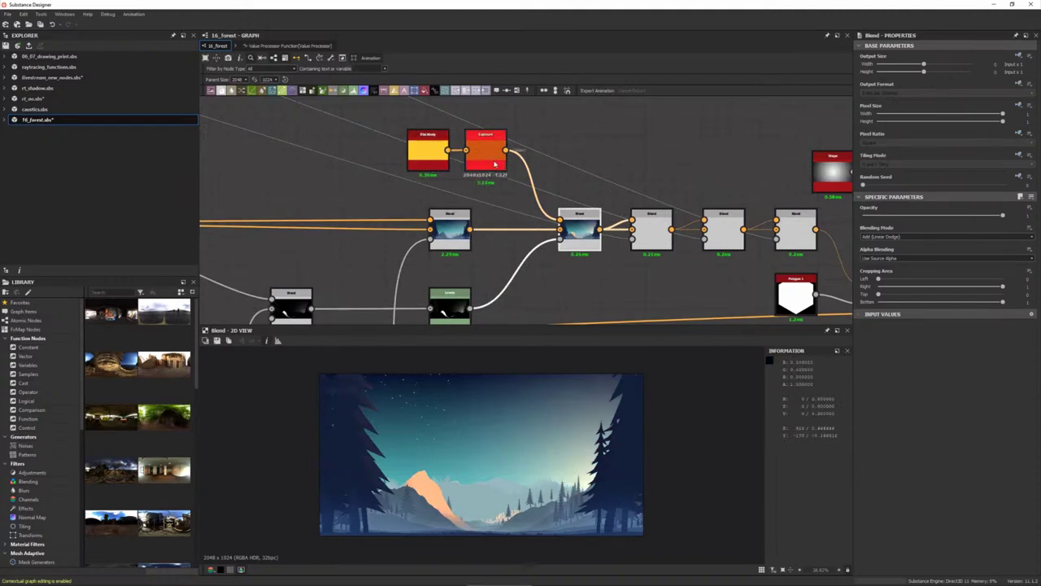
{"action": "scroll", "coordinate": [495, 164], "scroll_direction": "up", "scroll_amount": 2}
{"action": "left_click", "coordinate": [378, 167]}
{"action": "scroll", "coordinate": [377, 169], "scroll_direction": "up", "scroll_amount": 2}
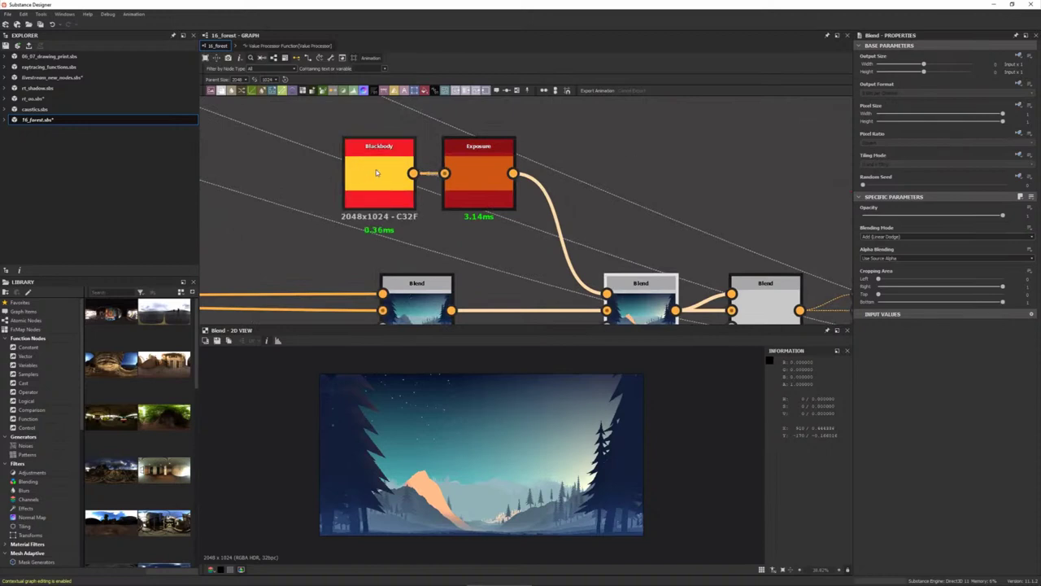
{"action": "double_click", "coordinate": [375, 170]}
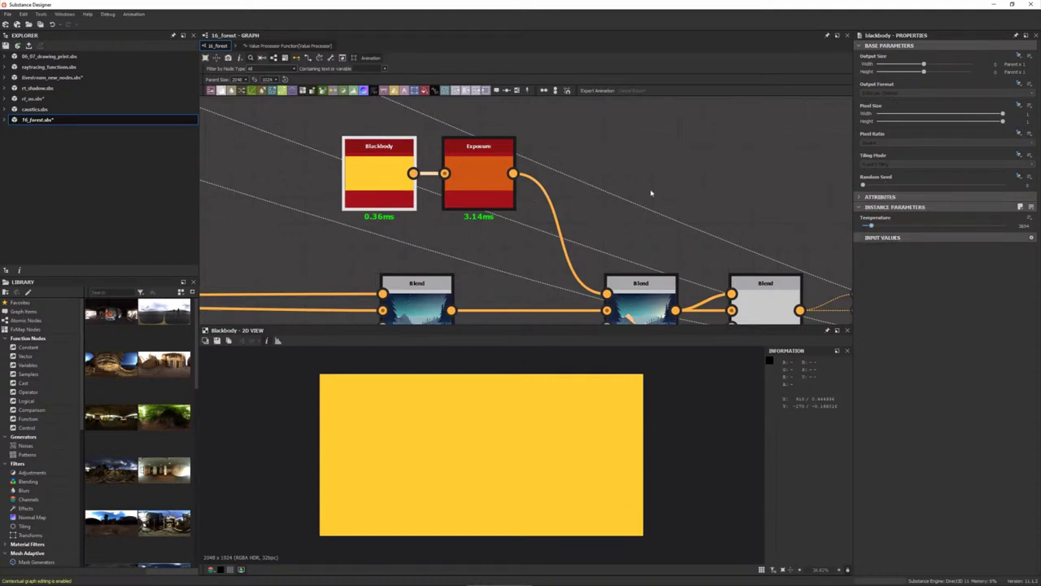
- Preview the Exposure-adjusted colour, then the orange-lit mountain Add Blend again
{"action": "double_click", "coordinate": [479, 175]}
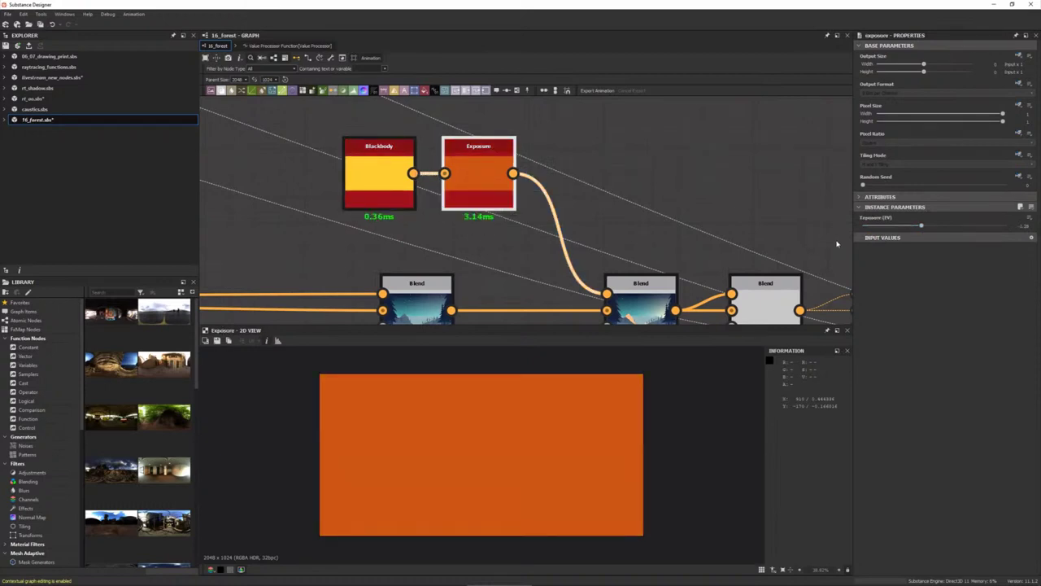
{"action": "mouse_move", "coordinate": [630, 311]}
{"action": "middle_mouse_down"}
{"action": "mouse_move", "coordinate": [606, 208]}
{"action": "mouse_move", "coordinate": [597, 249]}
{"action": "mouse_move", "coordinate": [616, 140]}
{"action": "middle_mouse_up"}
{"action": "double_click", "coordinate": [620, 256]}
{"action": "scroll", "coordinate": [620, 255], "scroll_direction": "down", "scroll_amount": 3}
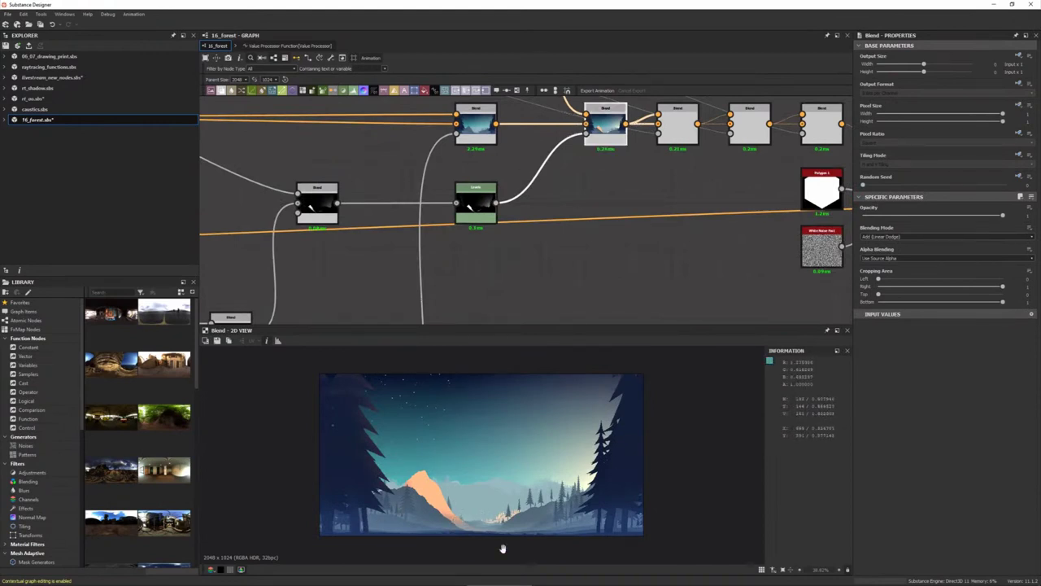
- Preview the light1 and light2 masks and open light2's per-pixel function graph
{"action": "scroll", "coordinate": [471, 256], "scroll_direction": "down", "scroll_amount": 2}
{"action": "middle_click_drag", "start_coordinate": [496, 249], "coordinate": [678, 202]}
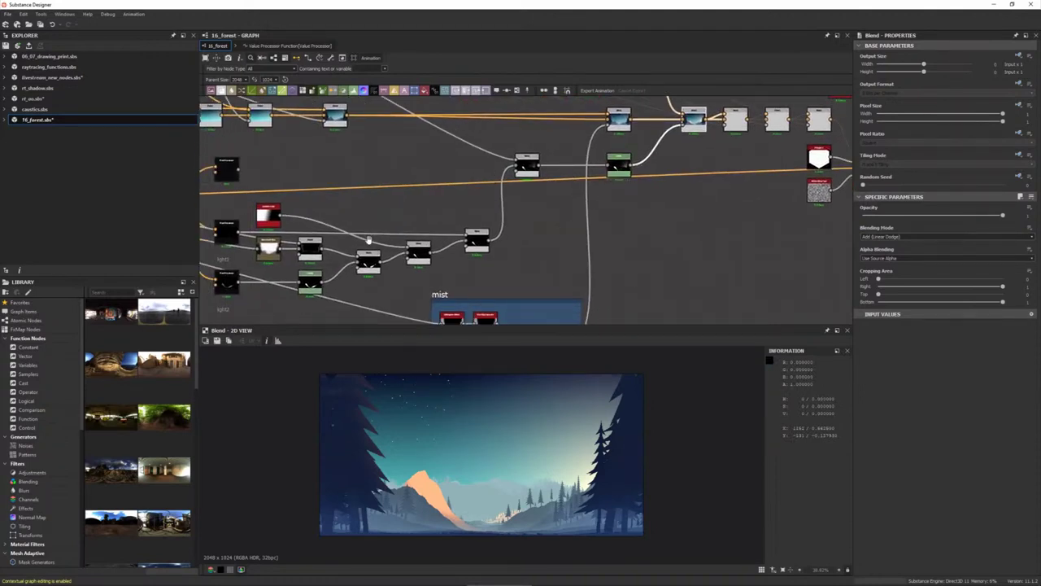
{"action": "middle_click_drag", "start_coordinate": [527, 210], "coordinate": [694, 171]}
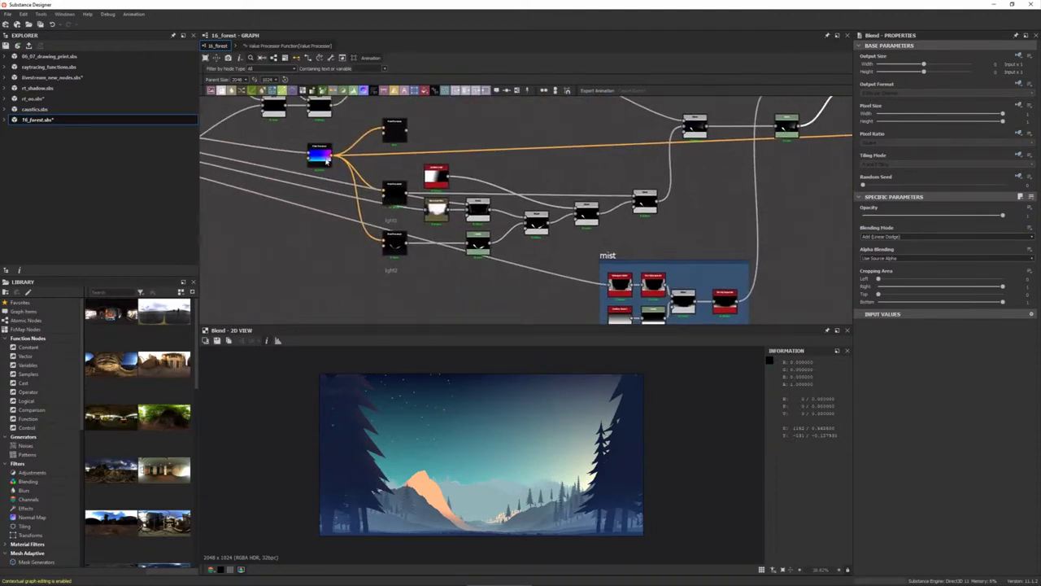
{"action": "left_click", "coordinate": [395, 194]}
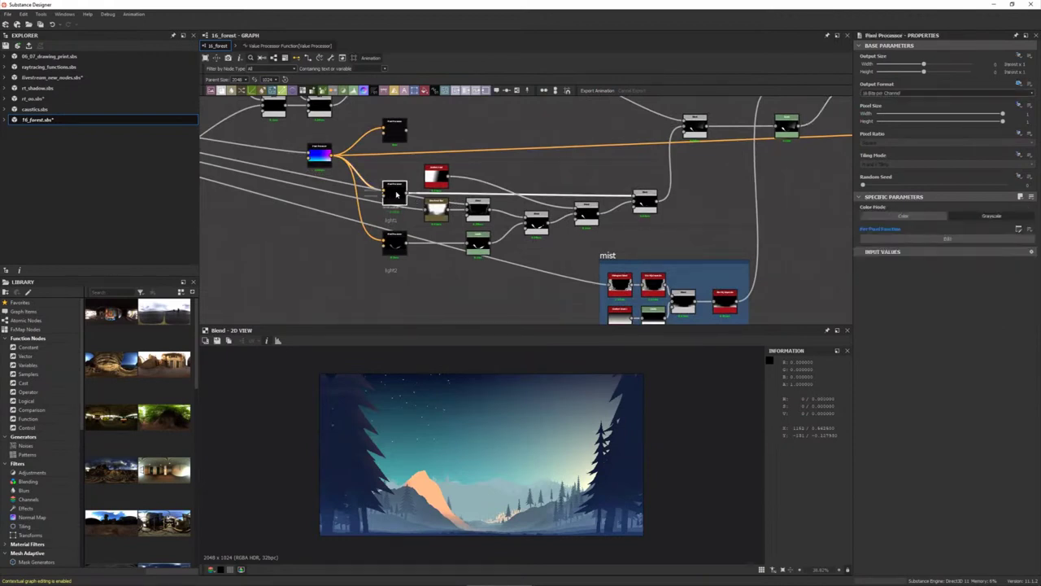
{"action": "double_click", "coordinate": [395, 194]}
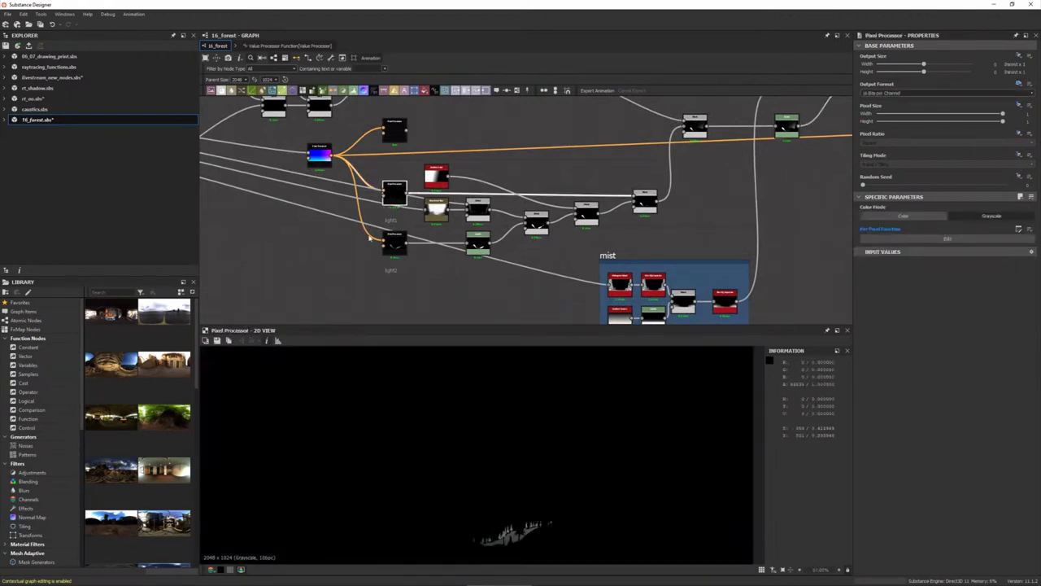
{"action": "double_click", "coordinate": [397, 246]}
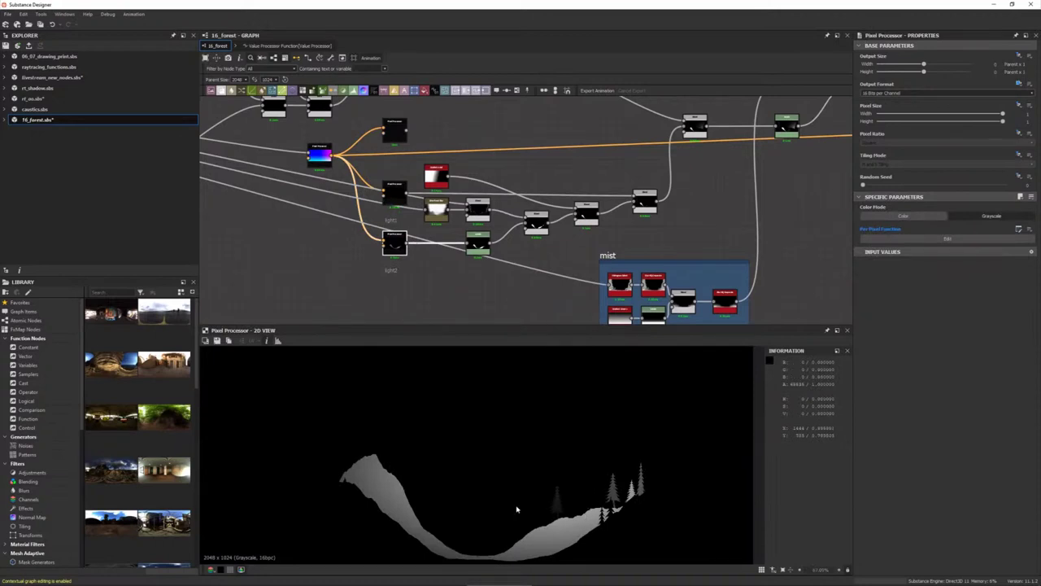
{"action": "left_click", "coordinate": [927, 240]}
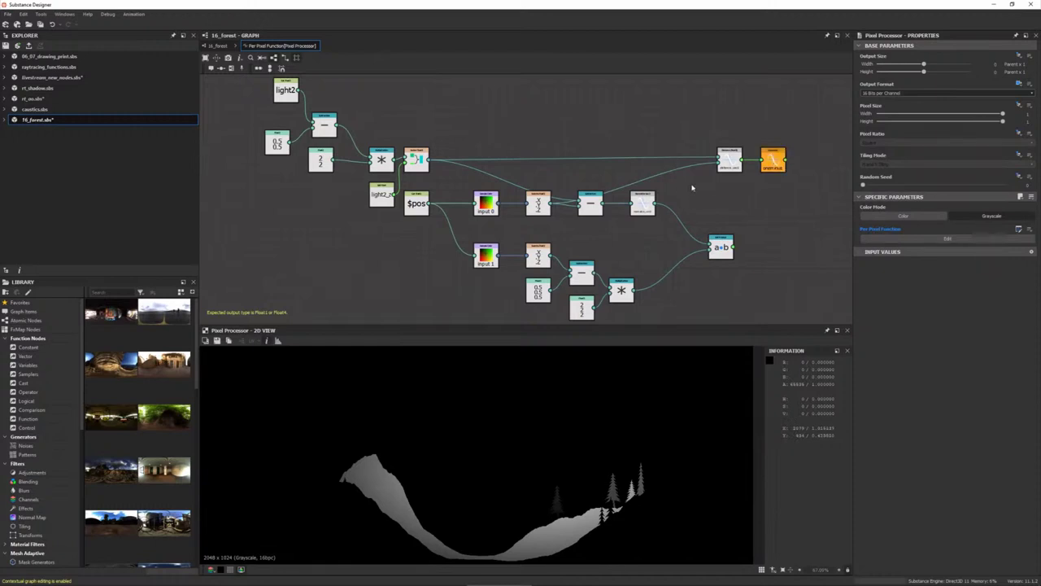
- Delete the a*b node, lower branch and minus node from light2's function, back to 16_forest
{"action": "left_click_drag", "start_coordinate": [736, 290], "coordinate": [638, 200]}
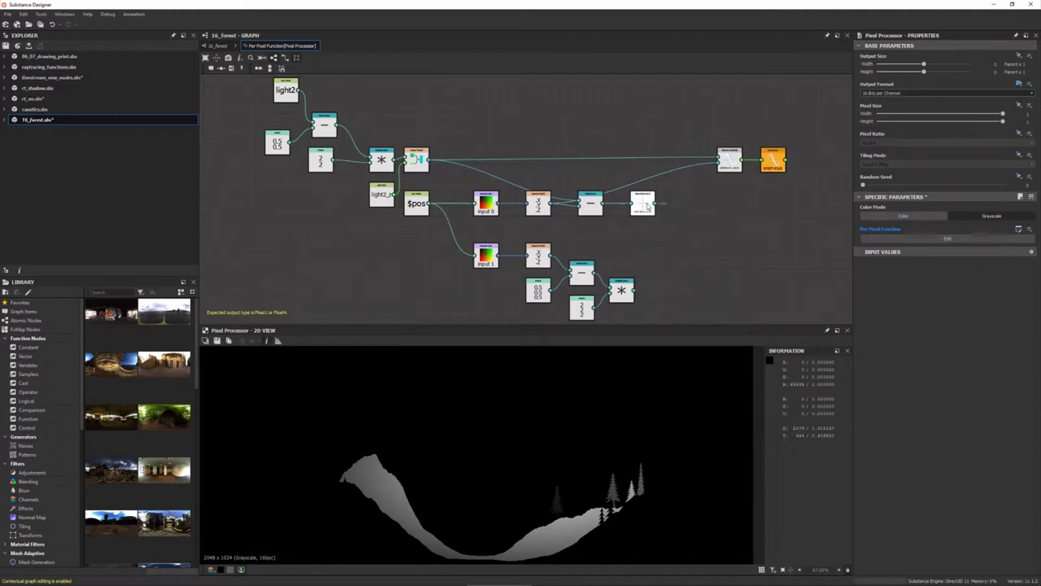
{"action": "key", "text": "Delete"}
{"action": "left_click_drag", "start_coordinate": [681, 255], "coordinate": [488, 302]}
{"action": "key", "text": "Delete"}
{"action": "left_click", "coordinate": [590, 203]}
{"action": "key", "text": "Delete"}
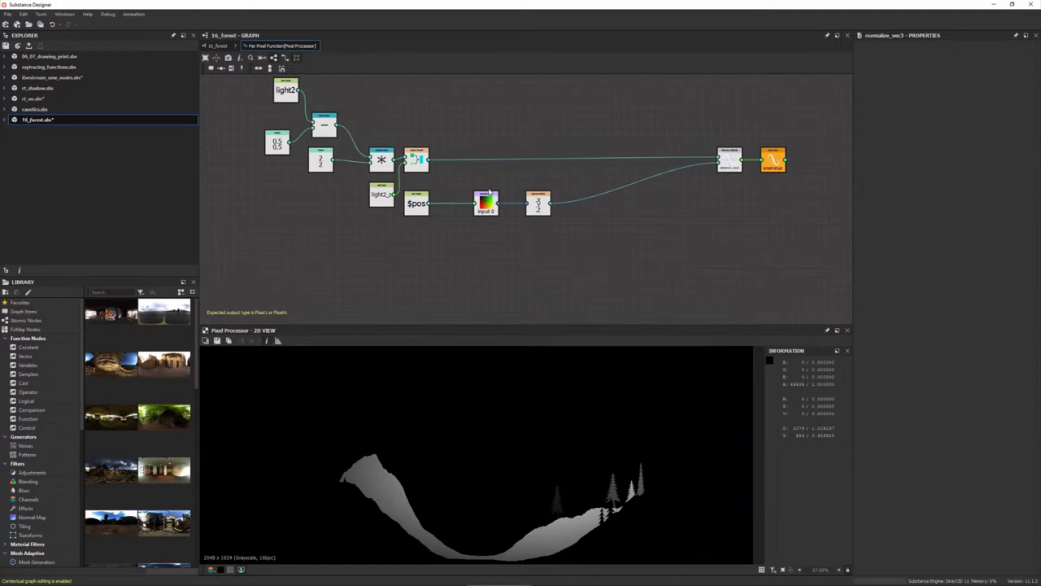
{"action": "left_click", "coordinate": [218, 46]}
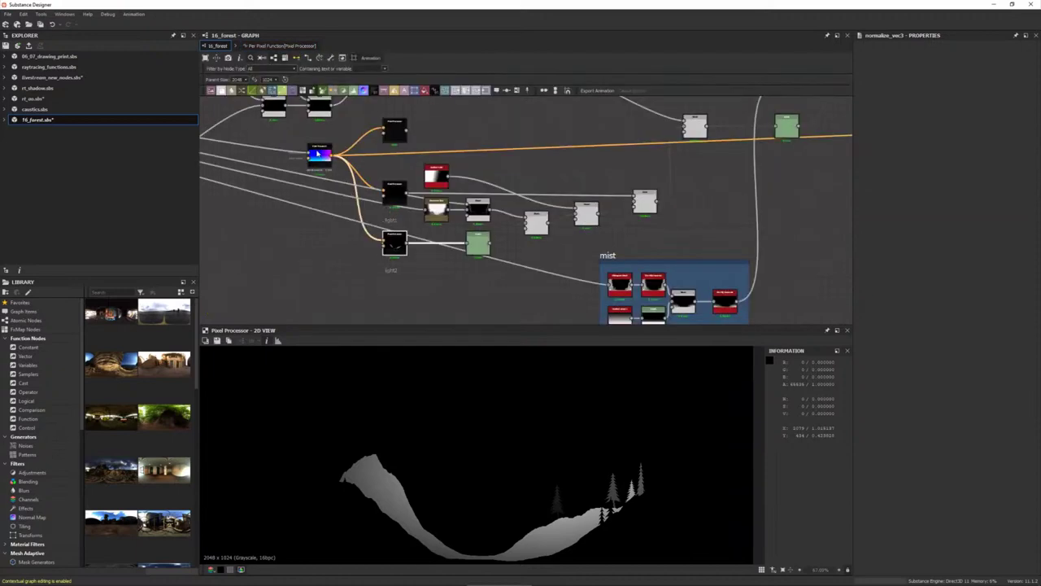
{"action": "double_click", "coordinate": [319, 154]}
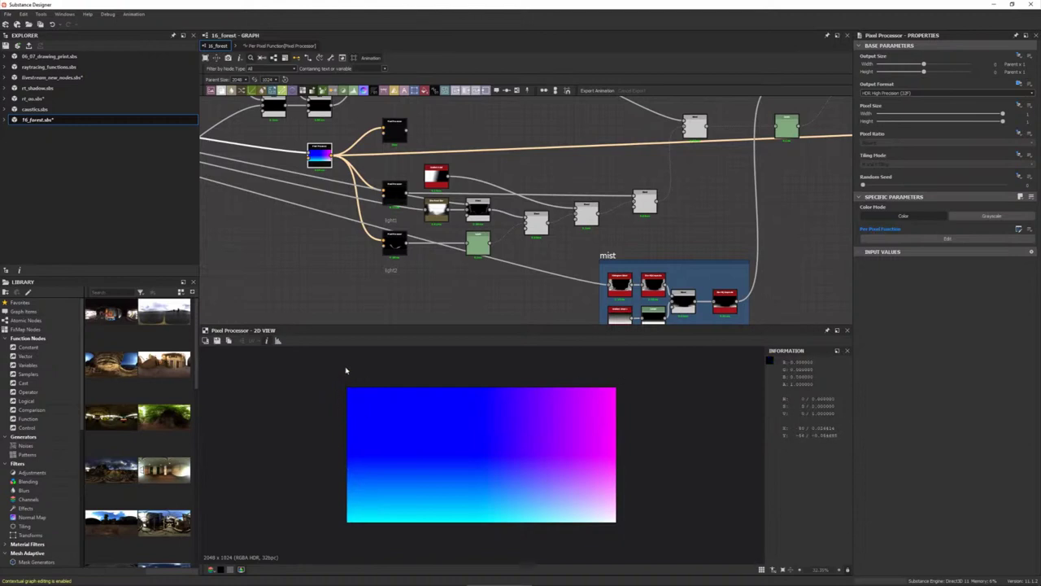
{"action": "middle_click_drag", "start_coordinate": [317, 225], "coordinate": [355, 170]}
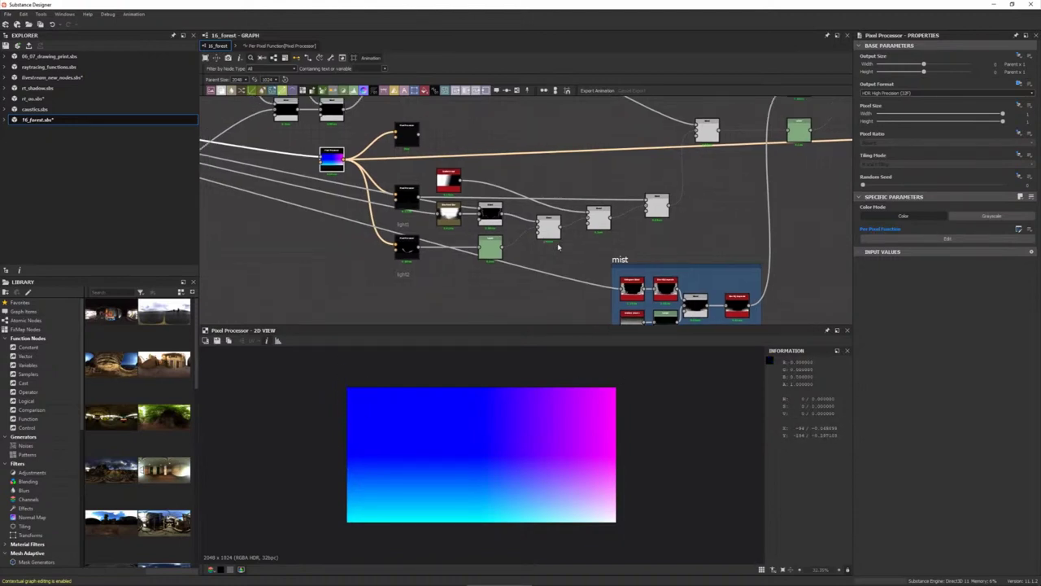
{"action": "double_click", "coordinate": [356, 170]}
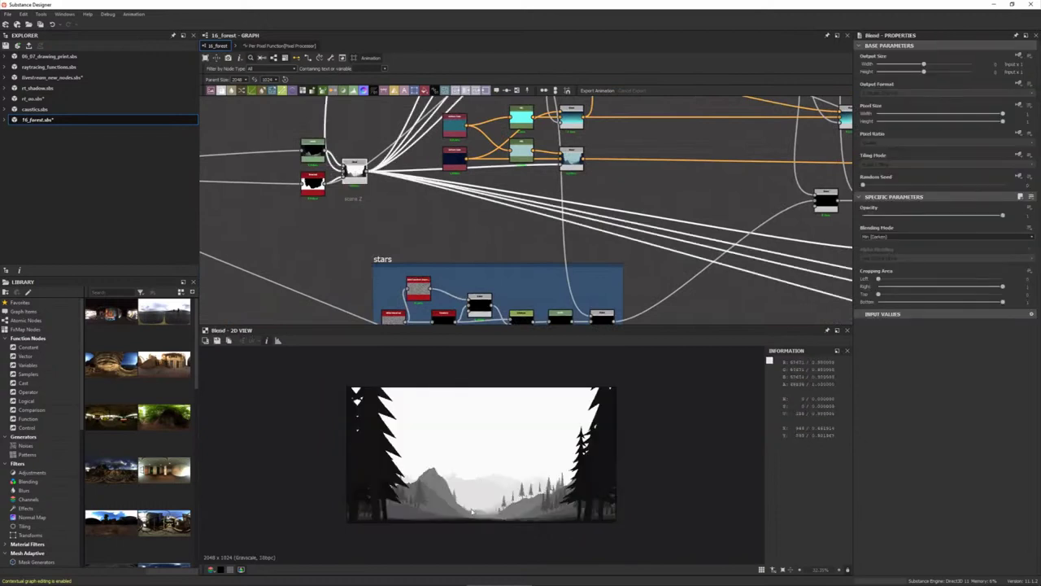
{"action": "middle_click_drag", "start_coordinate": [629, 234], "coordinate": [533, 201]}
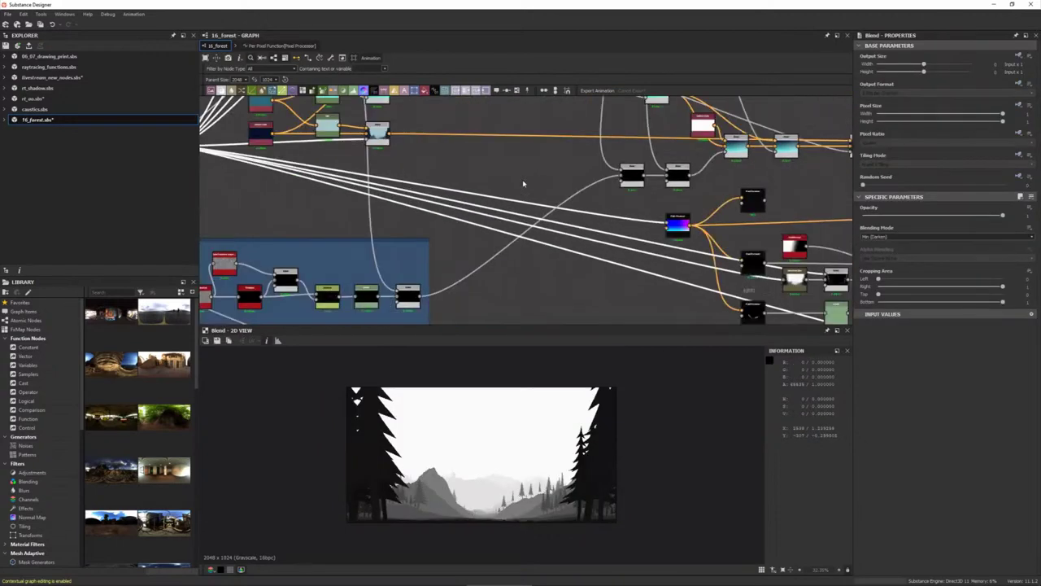
{"action": "double_click", "coordinate": [533, 201]}
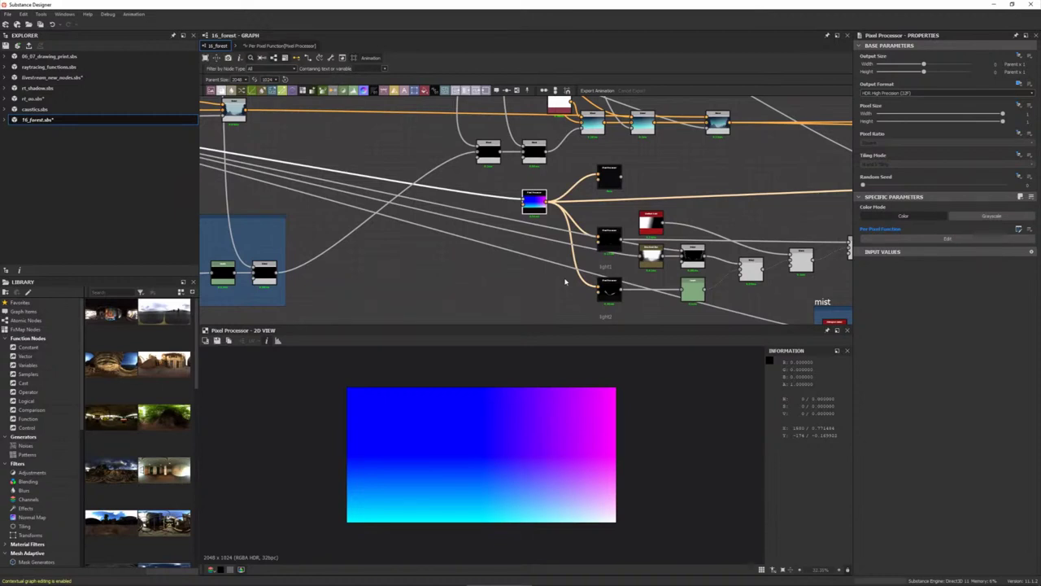
- Preview light2's ridge mask and drag its light2 position gizmo to a new spot
{"action": "left_click", "coordinate": [608, 289]}
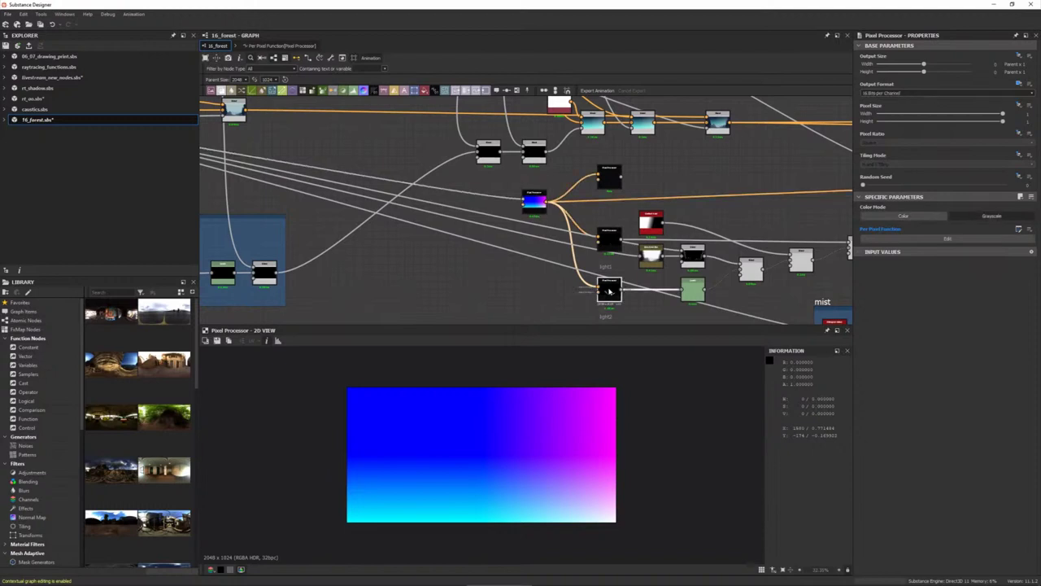
{"action": "left_click", "coordinate": [502, 294]}
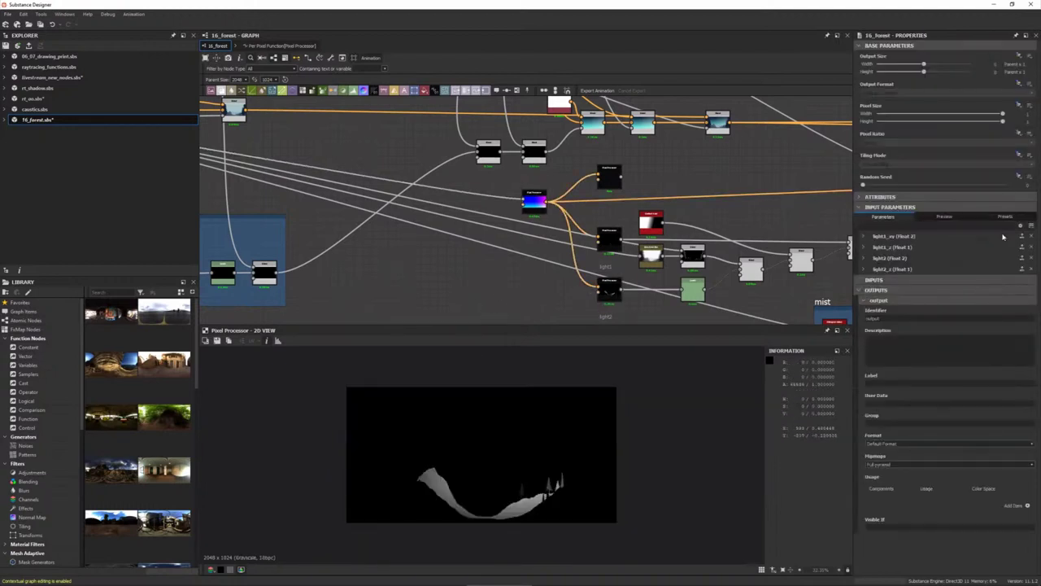
{"action": "left_click", "coordinate": [944, 216]}
{"action": "mouse_move", "coordinate": [511, 478]}
{"action": "left_mouse_down"}
{"action": "mouse_move", "coordinate": [563, 467]}
{"action": "mouse_move", "coordinate": [577, 491]}
{"action": "mouse_move", "coordinate": [443, 429]}
{"action": "mouse_move", "coordinate": [560, 429]}
{"action": "mouse_move", "coordinate": [565, 494]}
{"action": "mouse_move", "coordinate": [575, 435]}
{"action": "mouse_move", "coordinate": [430, 472]}
{"action": "mouse_move", "coordinate": [547, 467]}
{"action": "mouse_move", "coordinate": [558, 455]}
{"action": "mouse_move", "coordinate": [478, 474]}
{"action": "left_mouse_up"}
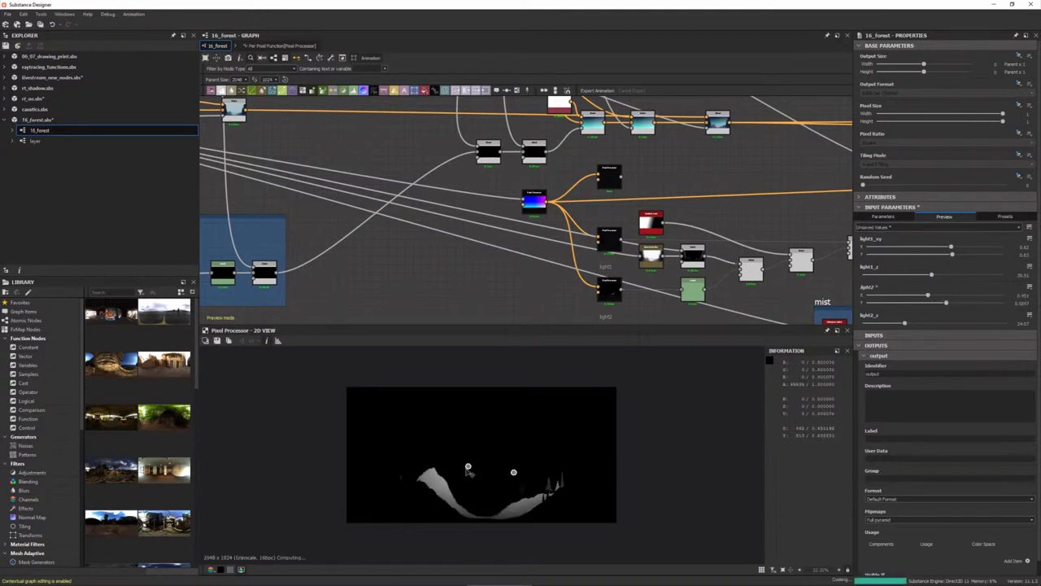
- Zoom to the FX-Map nodes, preview the mountain mask and move the Normal node lower
{"action": "scroll", "coordinate": [695, 230], "scroll_direction": "down", "scroll_amount": 2}
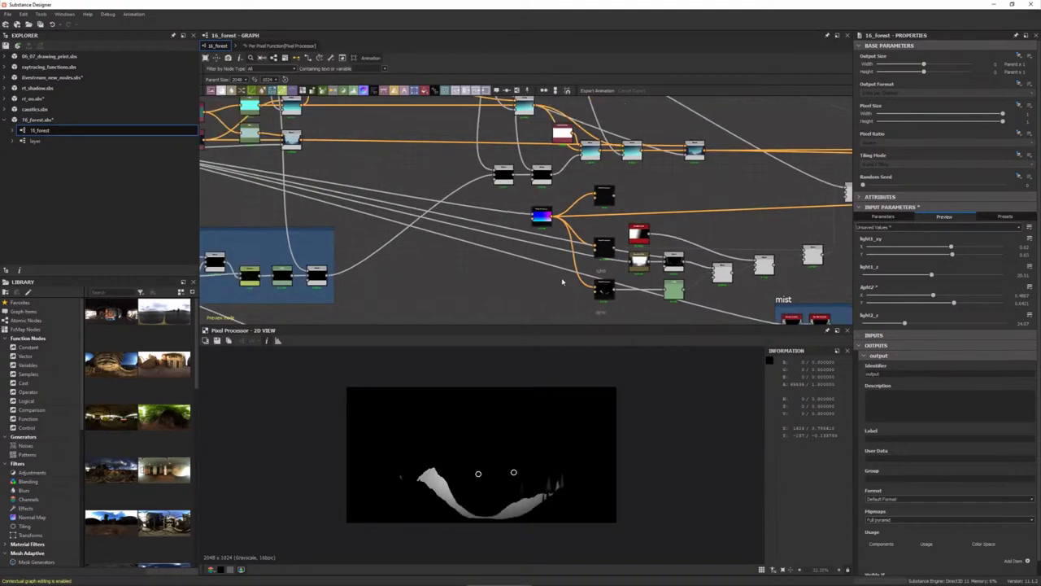
{"action": "scroll", "coordinate": [691, 244], "scroll_direction": "down", "scroll_amount": 3}
{"action": "scroll", "coordinate": [687, 260], "scroll_direction": "up", "scroll_amount": 1}
{"action": "scroll", "coordinate": [686, 269], "scroll_direction": "up", "scroll_amount": 2}
{"action": "scroll", "coordinate": [685, 268], "scroll_direction": "up", "scroll_amount": 1}
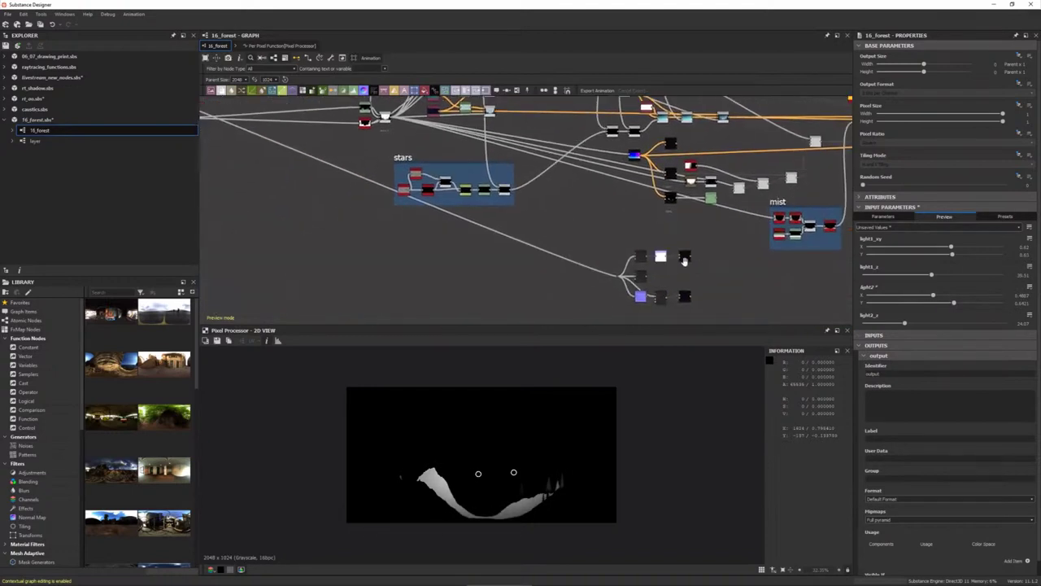
{"action": "scroll", "coordinate": [683, 265], "scroll_direction": "up", "scroll_amount": 1}
{"action": "scroll", "coordinate": [680, 262], "scroll_direction": "up", "scroll_amount": 1}
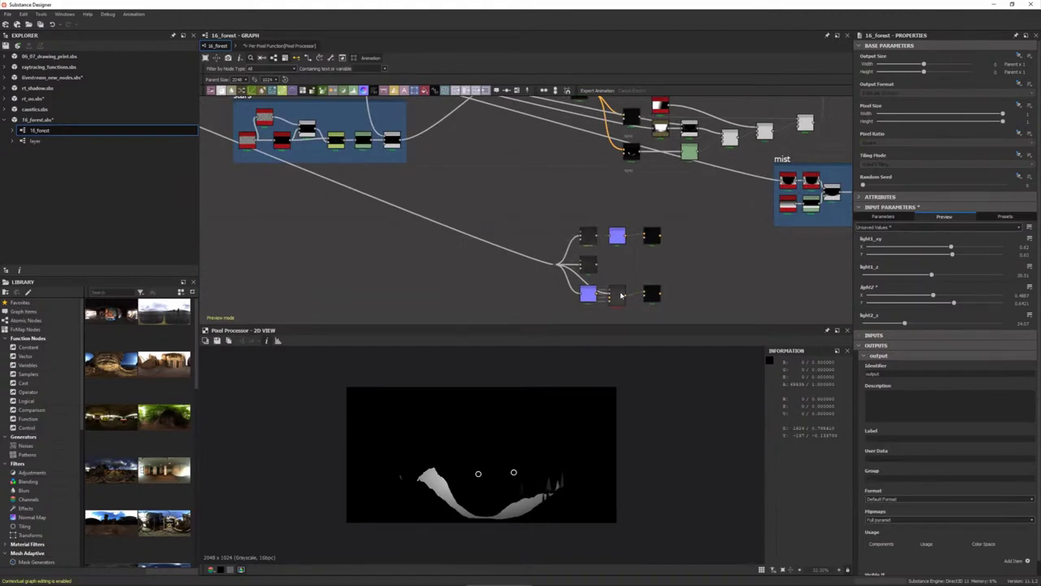
{"action": "scroll", "coordinate": [623, 271], "scroll_direction": "up", "scroll_amount": 2}
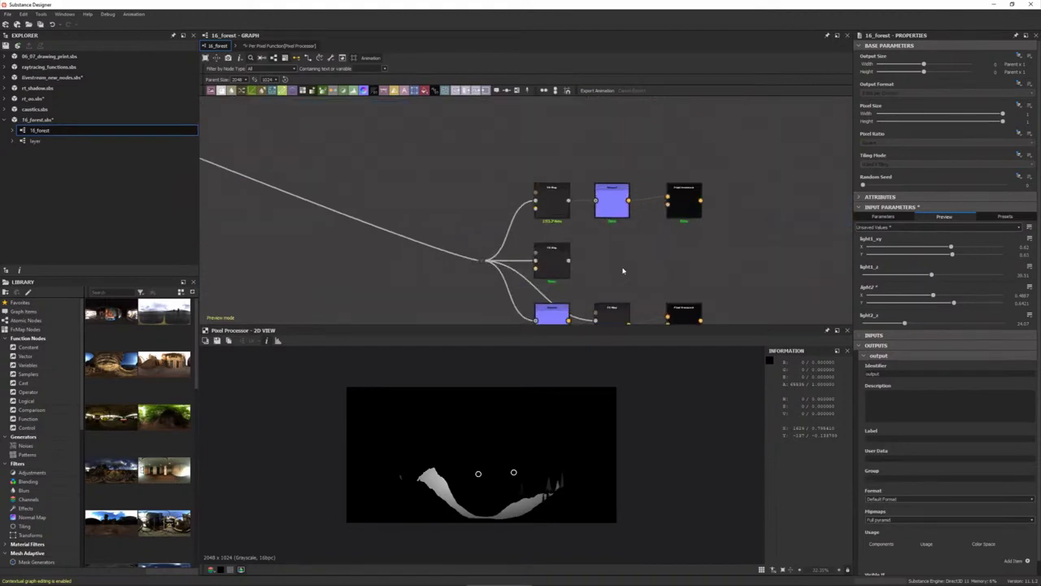
{"action": "double_click", "coordinate": [555, 205]}
{"action": "middle_click_drag", "start_coordinate": [623, 271], "coordinate": [614, 209]}
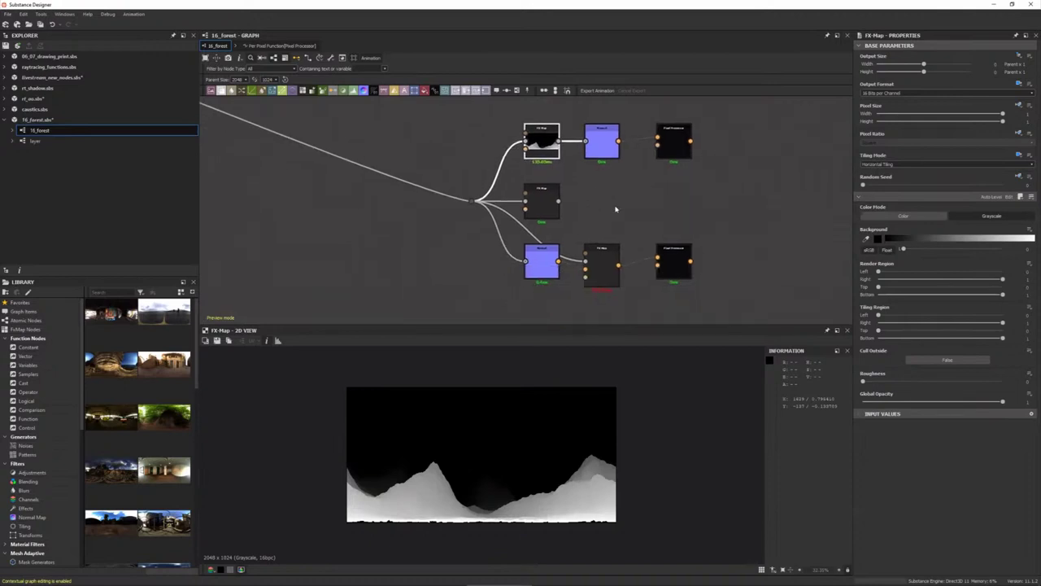
{"action": "left_click_drag", "start_coordinate": [552, 256], "coordinate": [556, 292]}
- Frame the lower FX-Map and preview the Pixel Processor's shaded greyscale mountains
{"action": "left_click", "coordinate": [542, 201]}
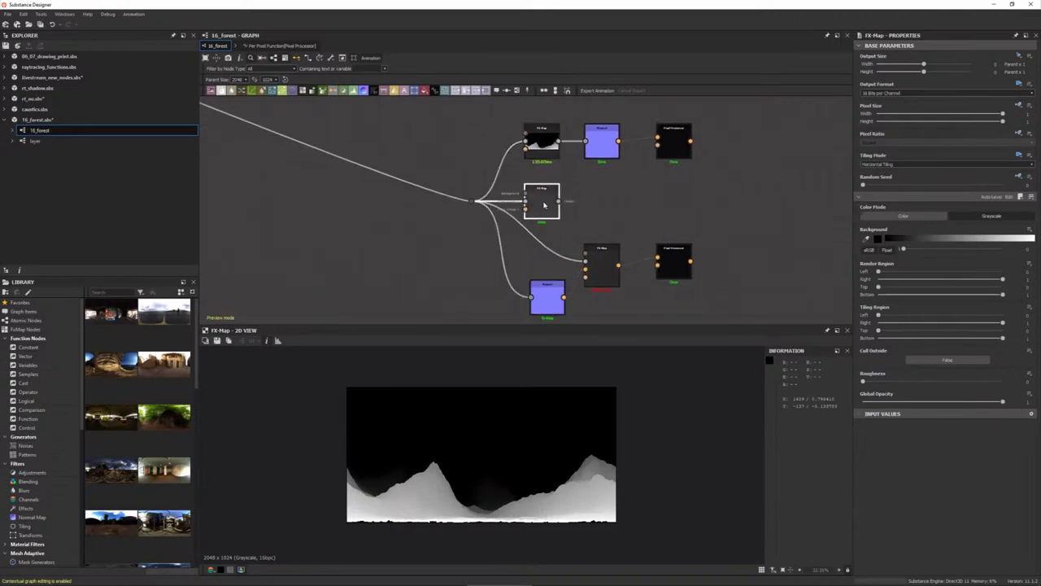
{"action": "left_click", "coordinate": [600, 262]}
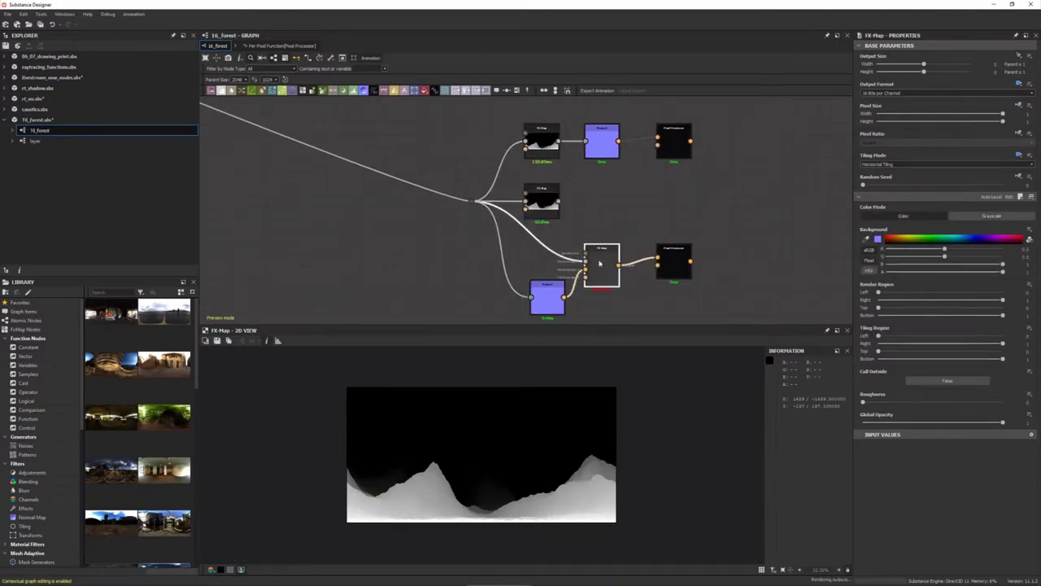
{"action": "scroll", "coordinate": [499, 461], "scroll_direction": "up", "scroll_amount": 2}
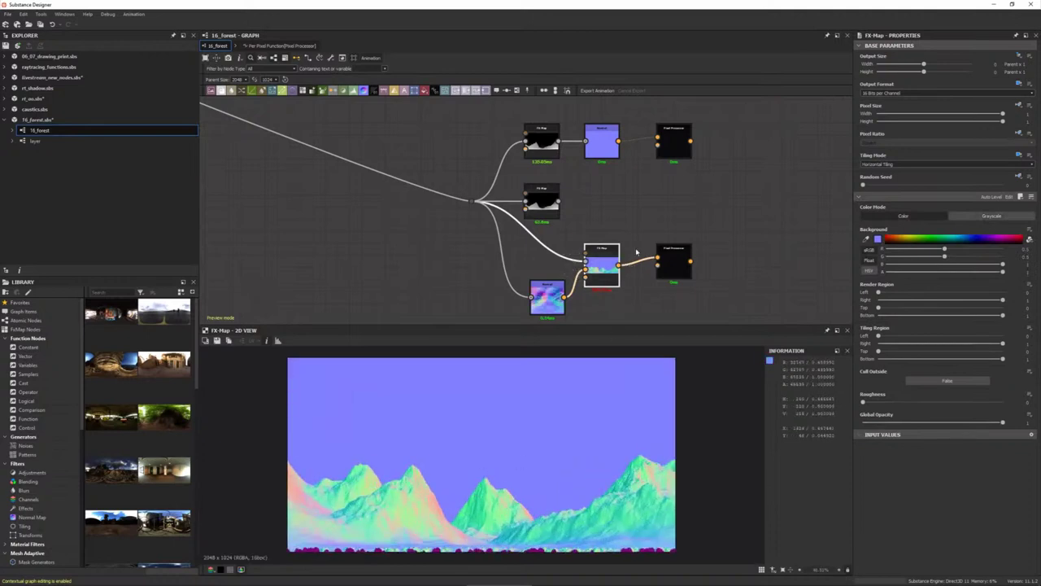
{"action": "key", "text": "f"}
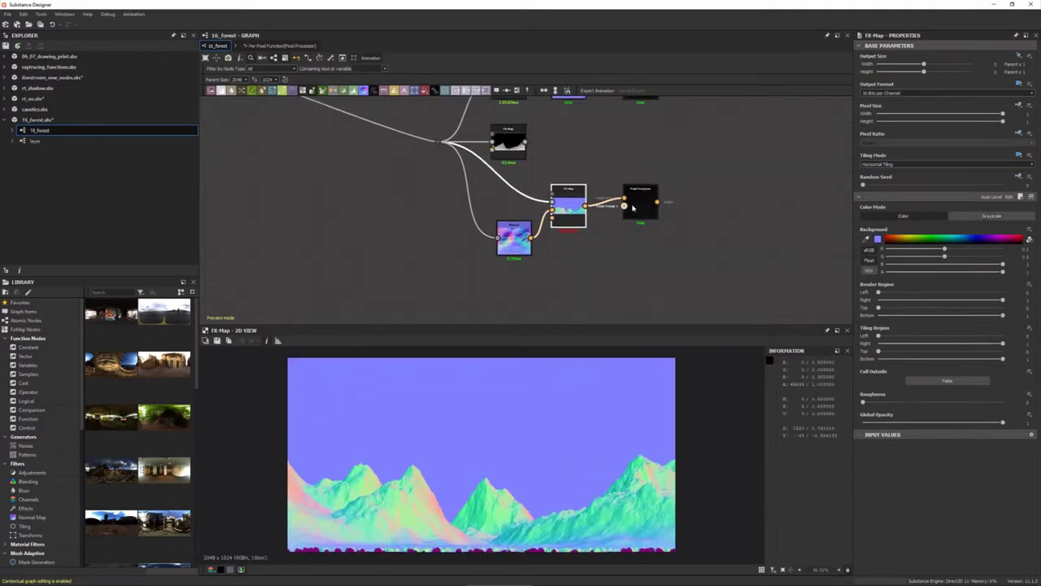
{"action": "scroll", "coordinate": [464, 526], "scroll_direction": "up", "scroll_amount": 1}
{"action": "scroll", "coordinate": [398, 482], "scroll_direction": "up", "scroll_amount": 1}
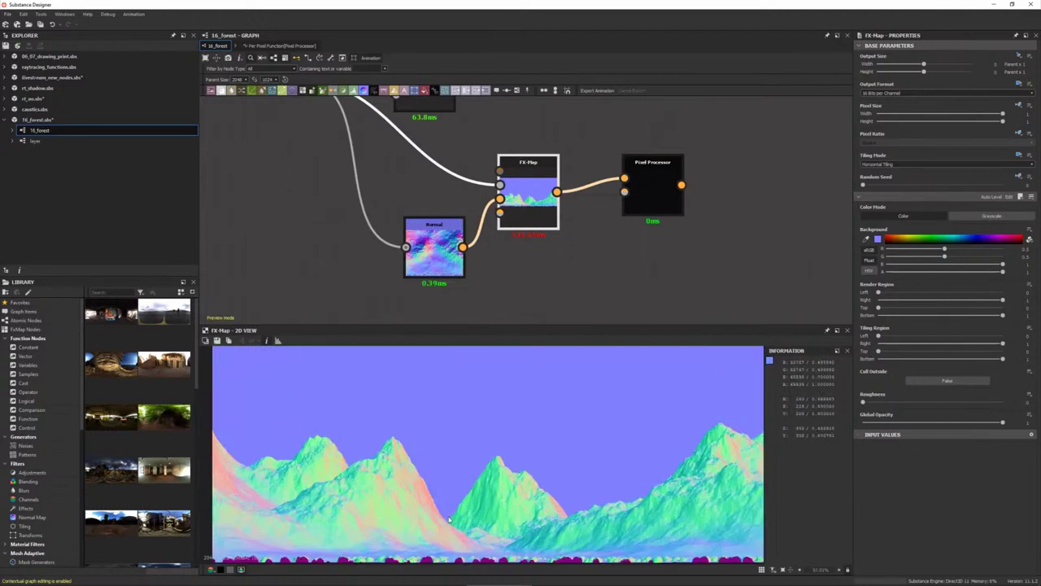
{"action": "scroll", "coordinate": [411, 488], "scroll_direction": "down", "scroll_amount": 1}
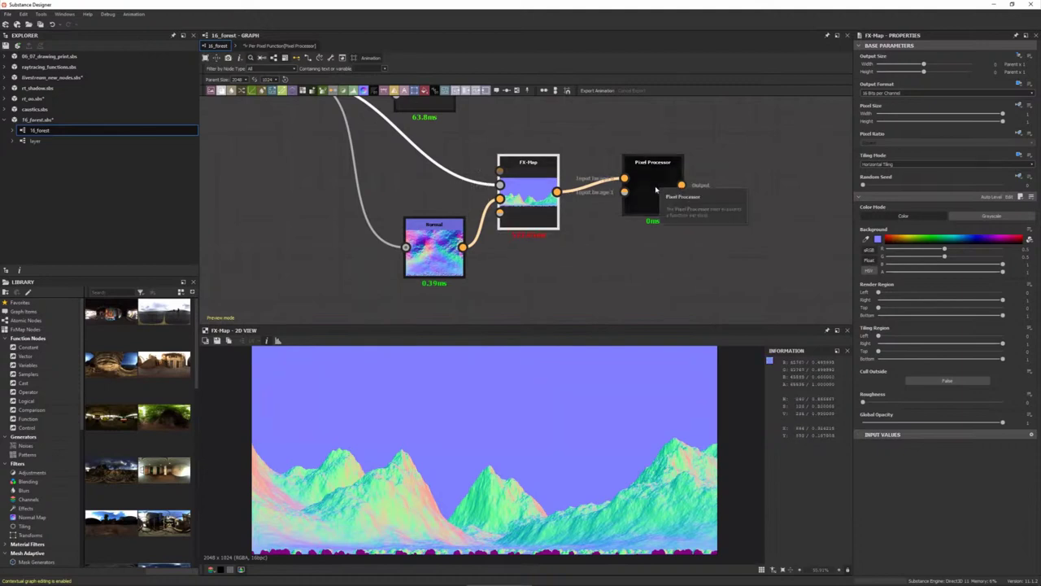
{"action": "mouse_move", "coordinate": [654, 187]}
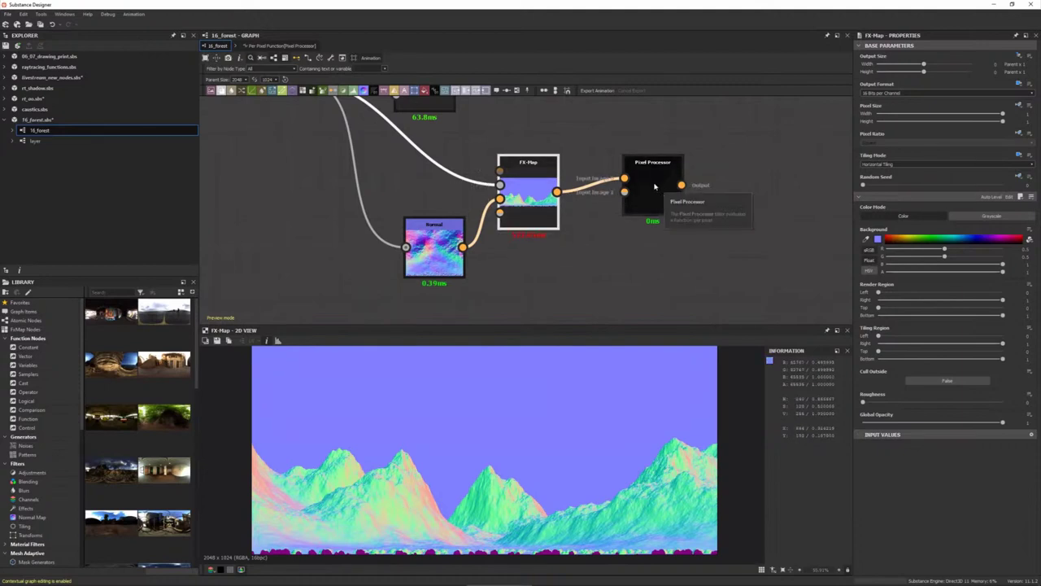
{"action": "double_click", "coordinate": [654, 187]}
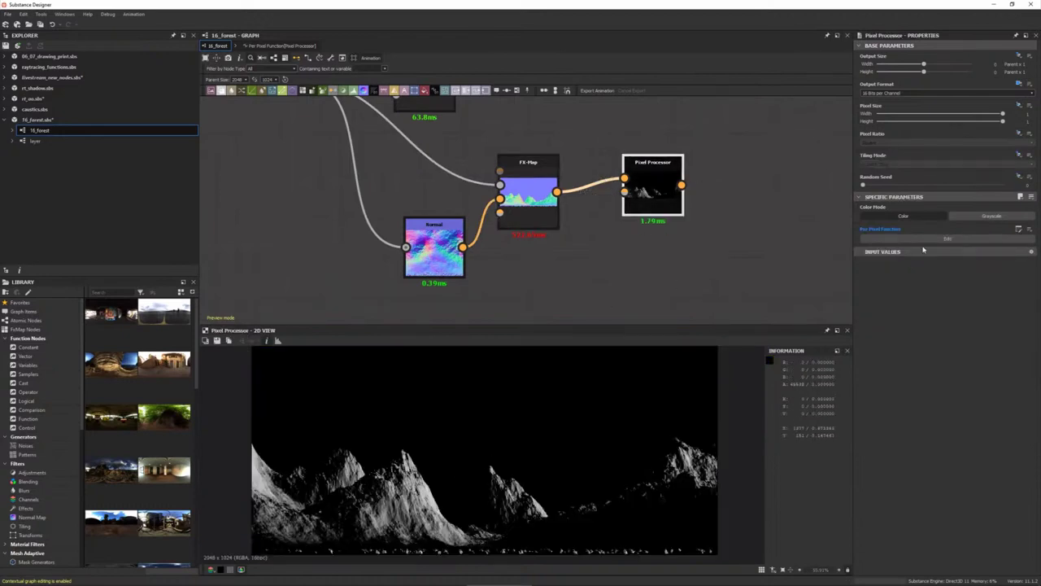
- Change the Pixel Processor's Float3 light direction so the mountains are relit
{"action": "left_click", "coordinate": [928, 239]}
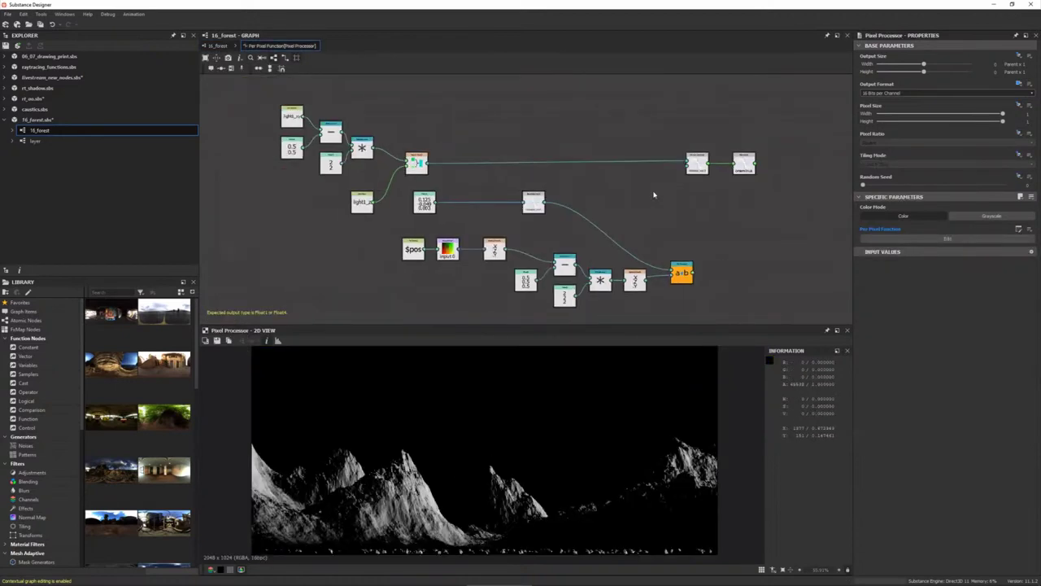
{"action": "left_click", "coordinate": [437, 210]}
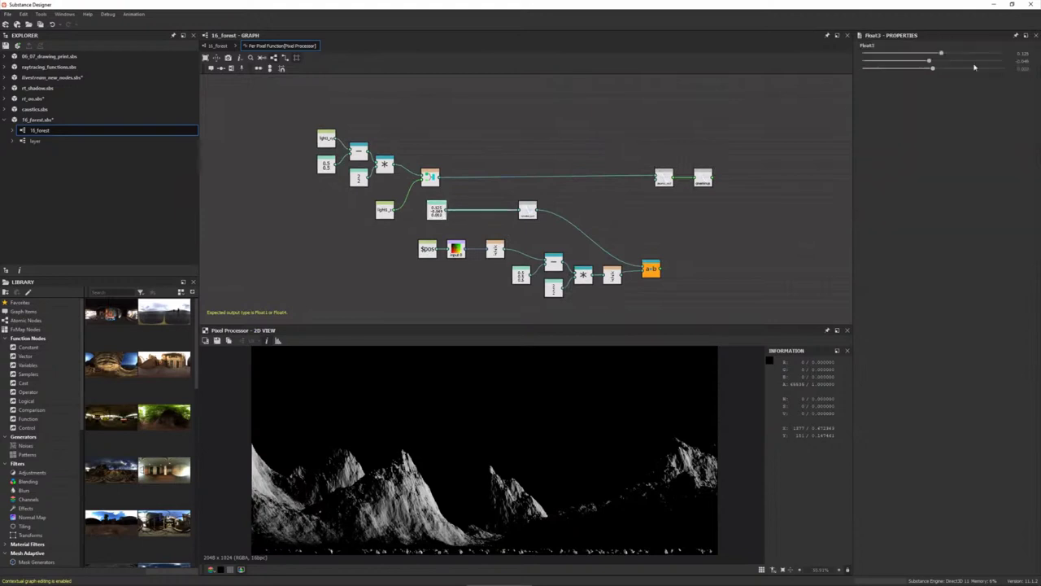
{"action": "mouse_move", "coordinate": [942, 53]}
{"action": "left_mouse_down"}
{"action": "mouse_move", "coordinate": [875, 55]}
{"action": "mouse_move", "coordinate": [965, 61]}
{"action": "mouse_move", "coordinate": [940, 62]}
{"action": "left_mouse_up"}
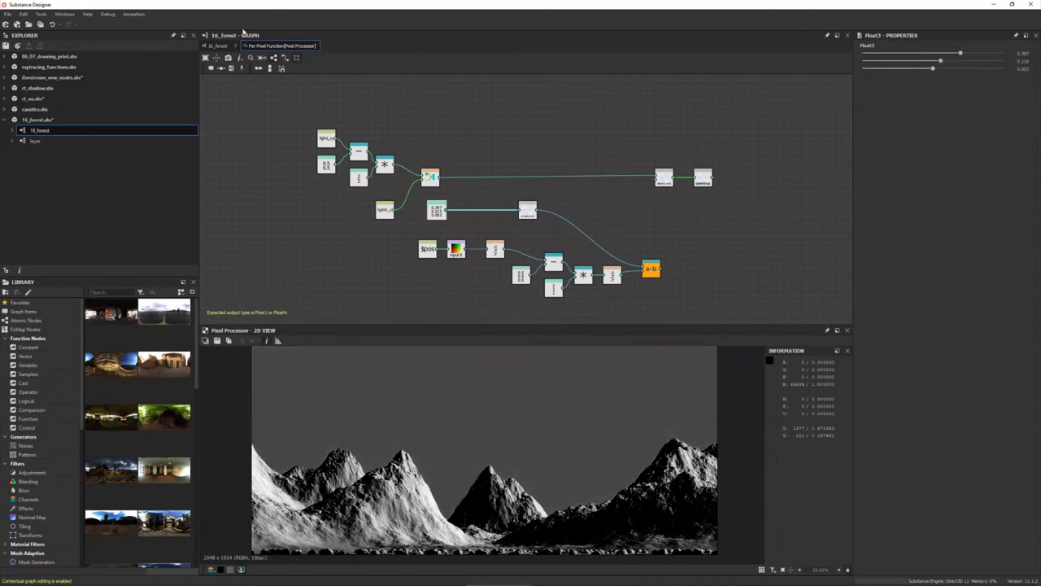
- Return to the 16_forest graph and pan to the light nodes and mist frame
{"action": "left_click", "coordinate": [218, 45]}
{"action": "scroll", "coordinate": [688, 222], "scroll_direction": "down", "scroll_amount": 2}
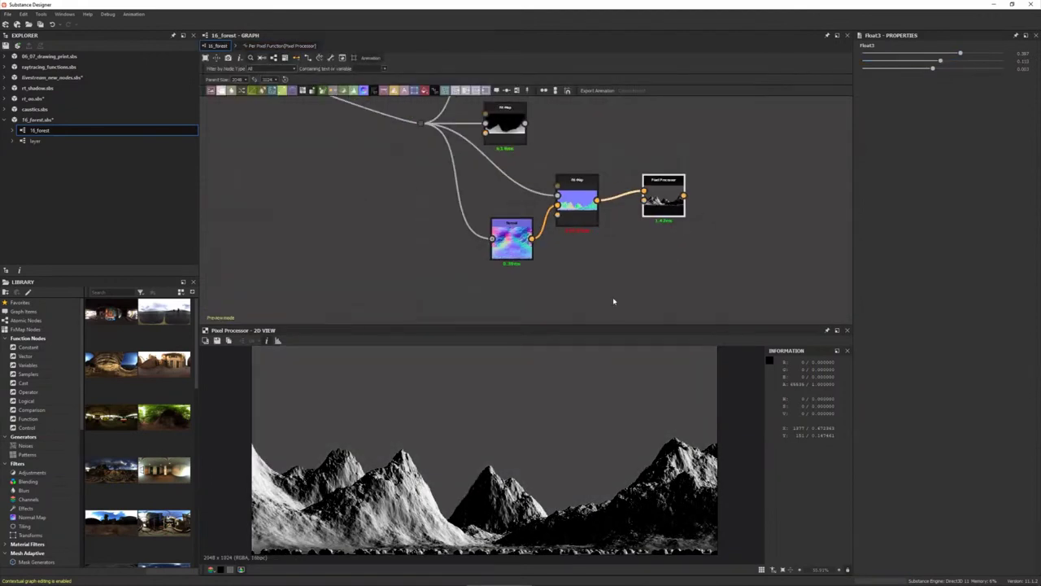
{"action": "scroll", "coordinate": [410, 496], "scroll_direction": "up", "scroll_amount": 2}
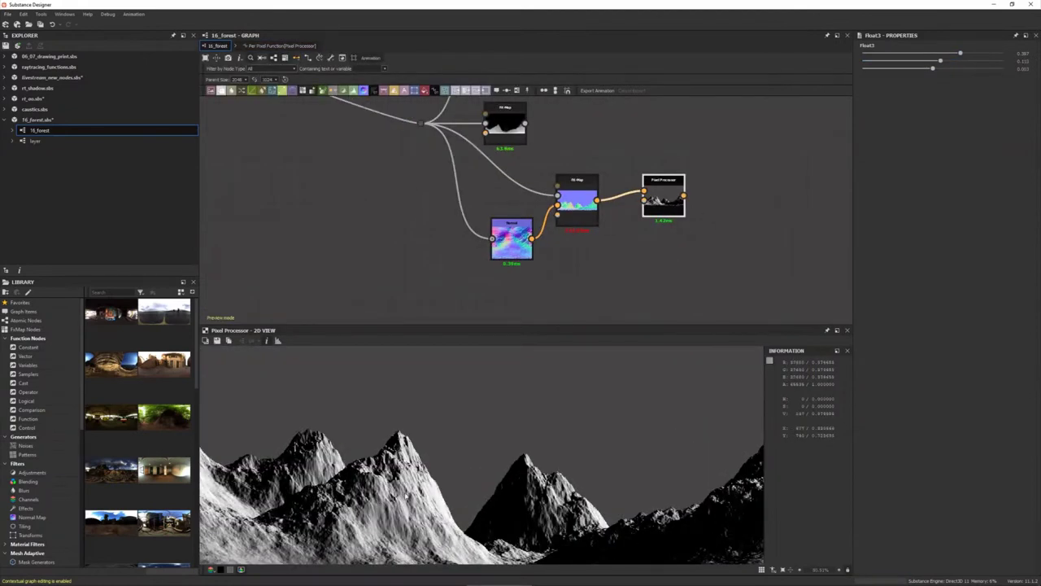
{"action": "middle_click_drag", "start_coordinate": [401, 488], "coordinate": [388, 444]}
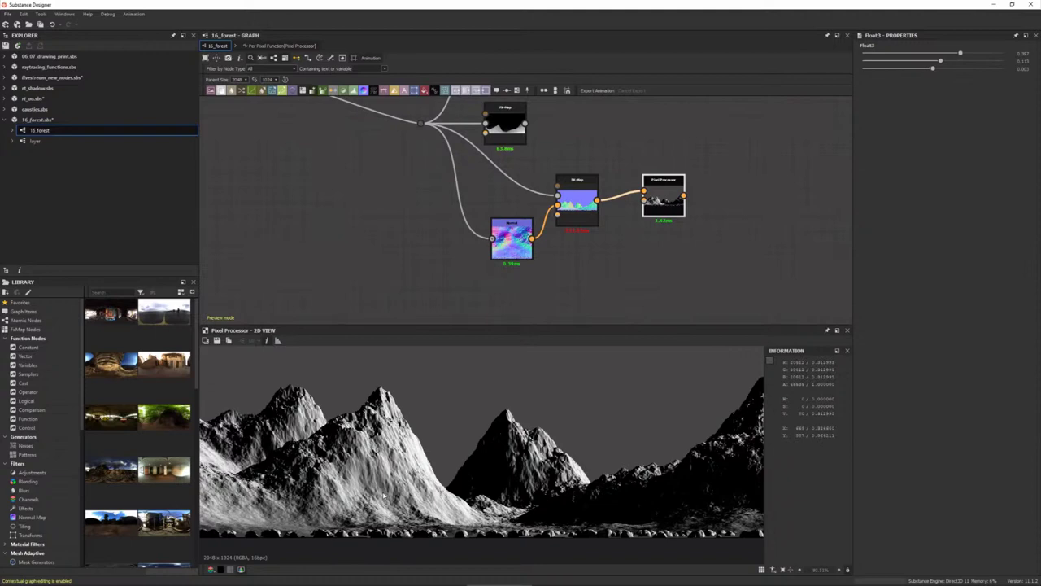
{"action": "scroll", "coordinate": [606, 155], "scroll_direction": "down", "scroll_amount": 2}
{"action": "scroll", "coordinate": [565, 188], "scroll_direction": "down", "scroll_amount": 2}
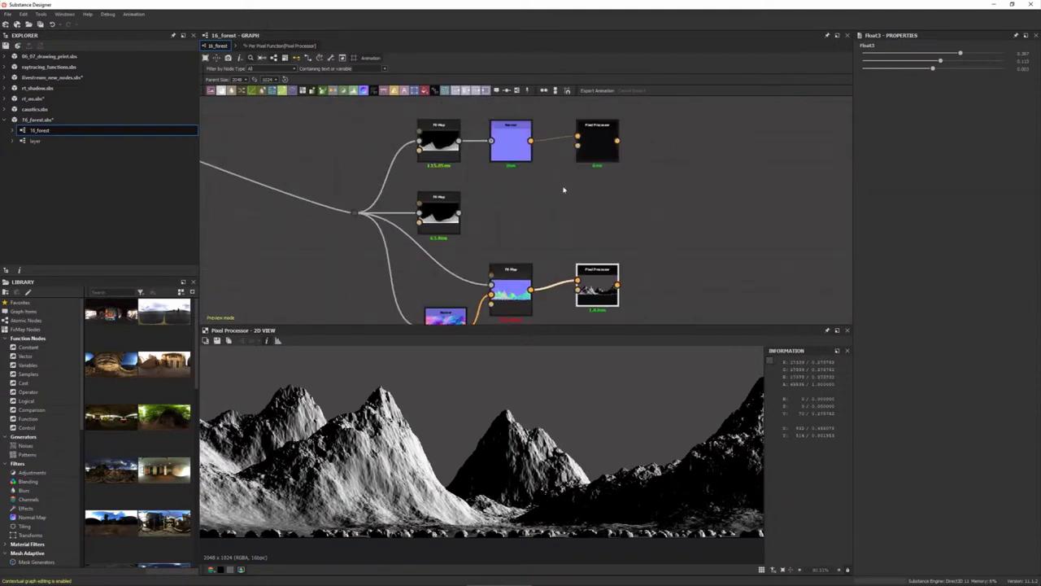
{"action": "scroll", "coordinate": [576, 175], "scroll_direction": "down", "scroll_amount": 2}
{"action": "mouse_move", "coordinate": [578, 176]}
{"action": "middle_mouse_down"}
{"action": "mouse_move", "coordinate": [544, 255]}
{"action": "mouse_move", "coordinate": [453, 245]}
{"action": "middle_mouse_up"}
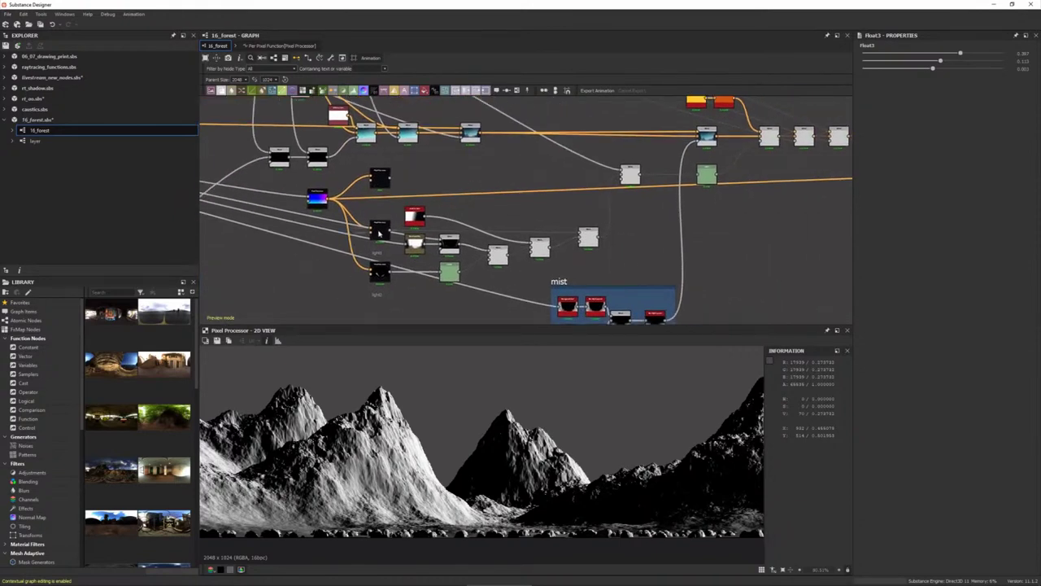
- Wire the black Blend's output into the next Blend and preview the green Levels node
{"action": "left_click", "coordinate": [378, 231]}
{"action": "left_click_drag", "start_coordinate": [389, 231], "coordinate": [578, 237]}
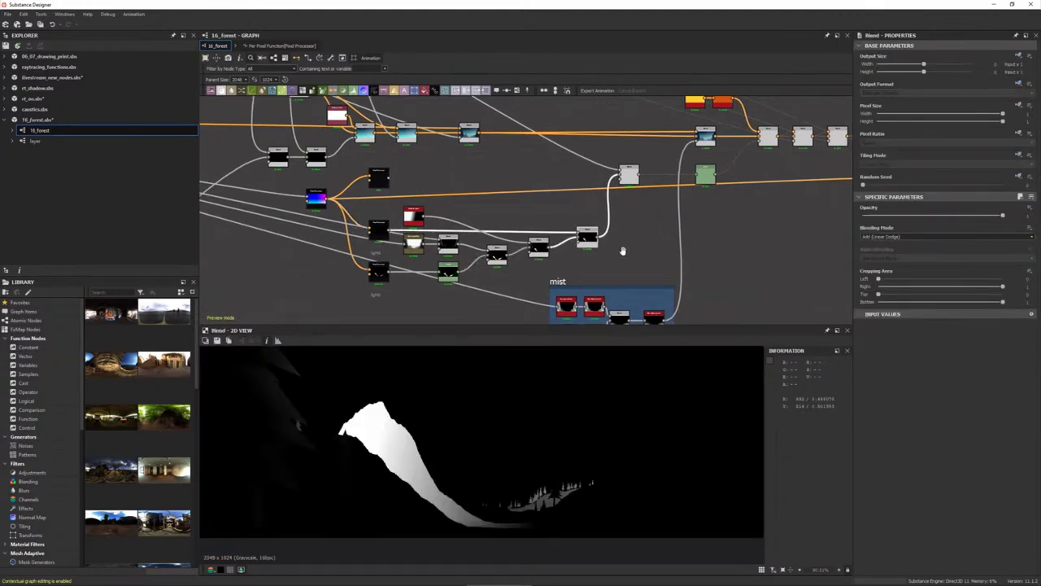
{"action": "middle_click_drag", "start_coordinate": [622, 251], "coordinate": [512, 327]}
{"action": "left_click", "coordinate": [588, 253]}
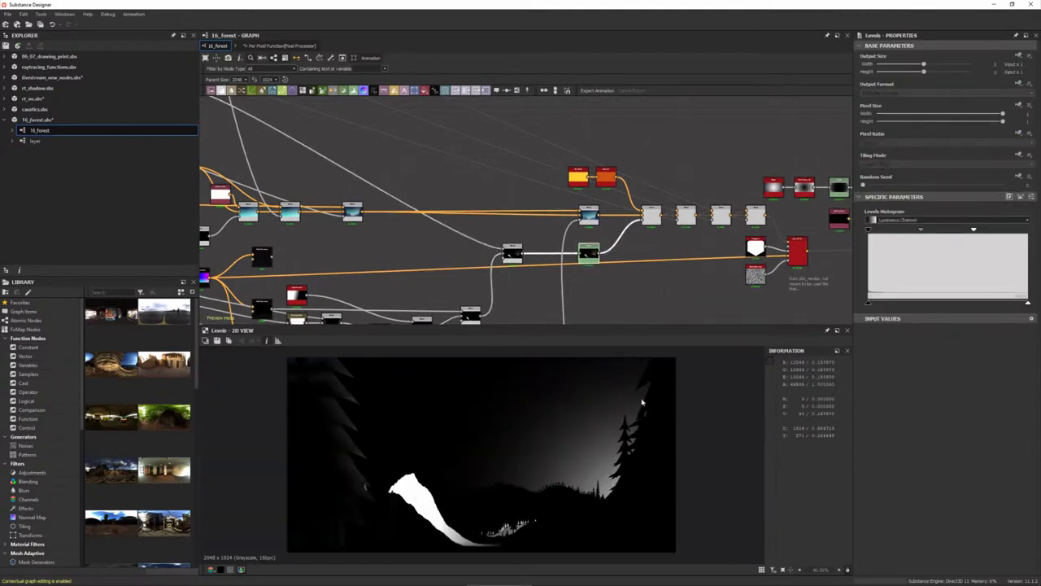
- Preview the panorama Blend chain up to the Screen Blend adding the orange mountain light
{"action": "middle_click_drag", "start_coordinate": [647, 275], "coordinate": [620, 274]}
{"action": "left_click", "coordinate": [624, 213]}
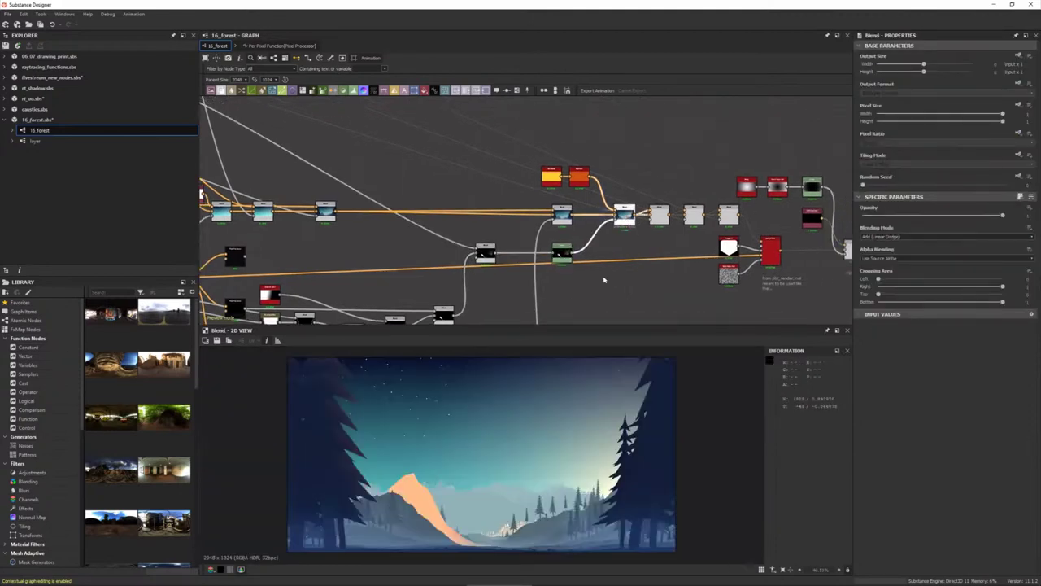
{"action": "scroll", "coordinate": [626, 213], "scroll_direction": "up", "scroll_amount": 2}
{"action": "scroll", "coordinate": [635, 213], "scroll_direction": "up", "scroll_amount": 2}
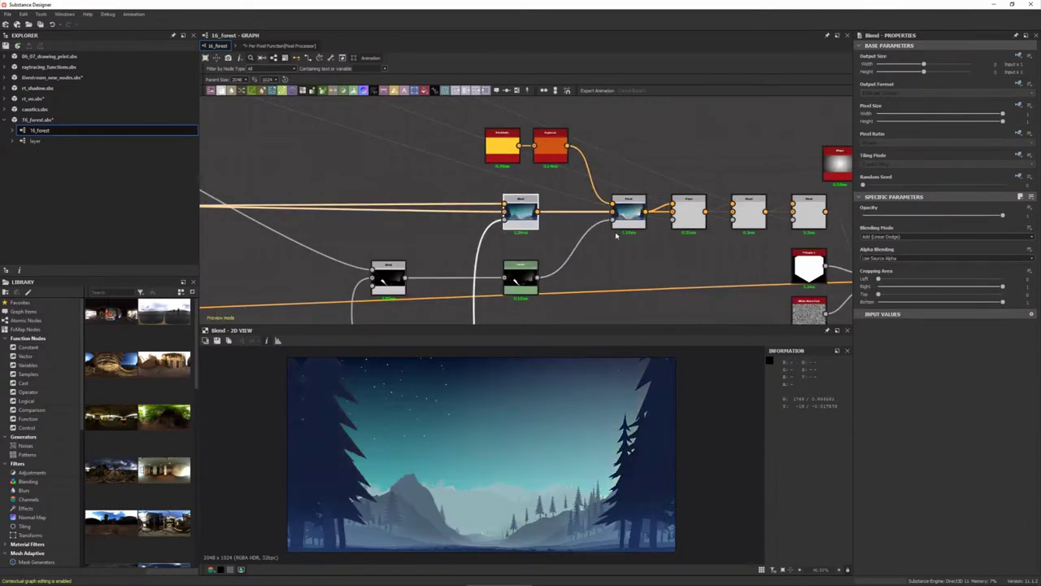
{"action": "left_click", "coordinate": [690, 212]}
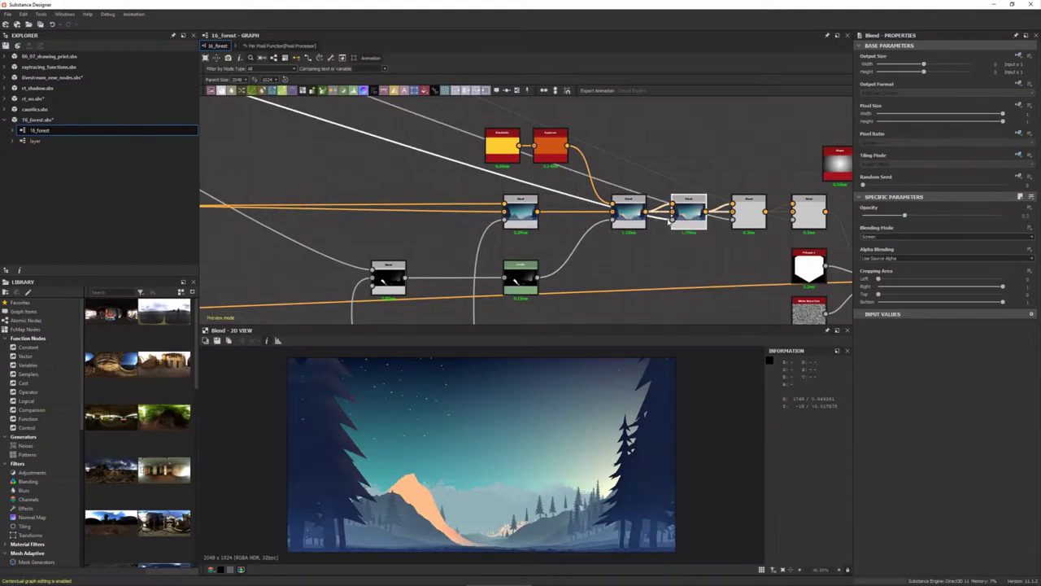
{"action": "scroll", "coordinate": [668, 246], "scroll_direction": "down", "scroll_amount": 5}
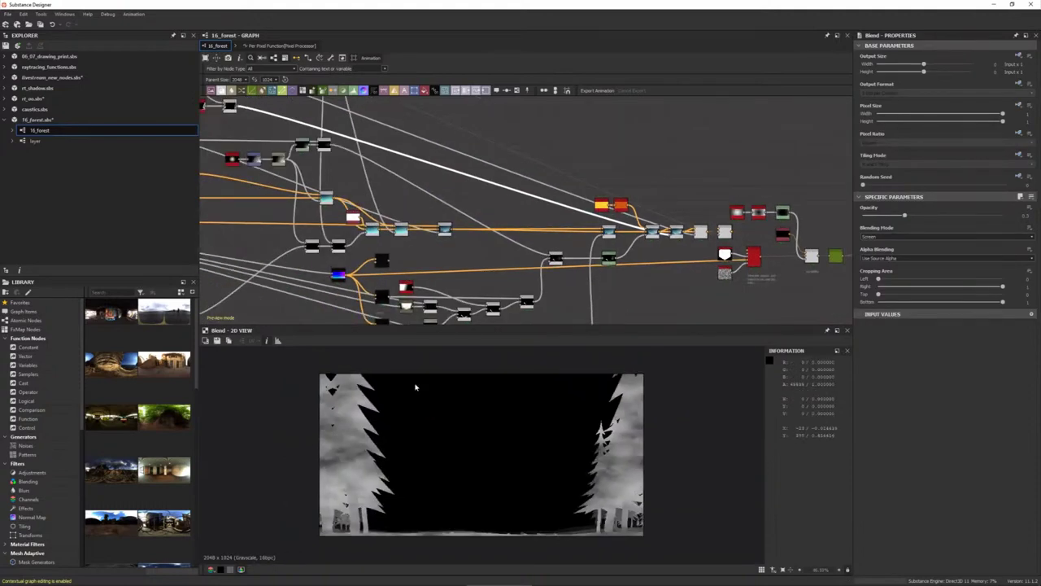
- Preview the Clouds 2 texture and the Directional Warp applied to it
{"action": "scroll", "coordinate": [415, 387], "scroll_direction": "down", "scroll_amount": 2}
{"action": "scroll", "coordinate": [558, 213], "scroll_direction": "down", "scroll_amount": 3}
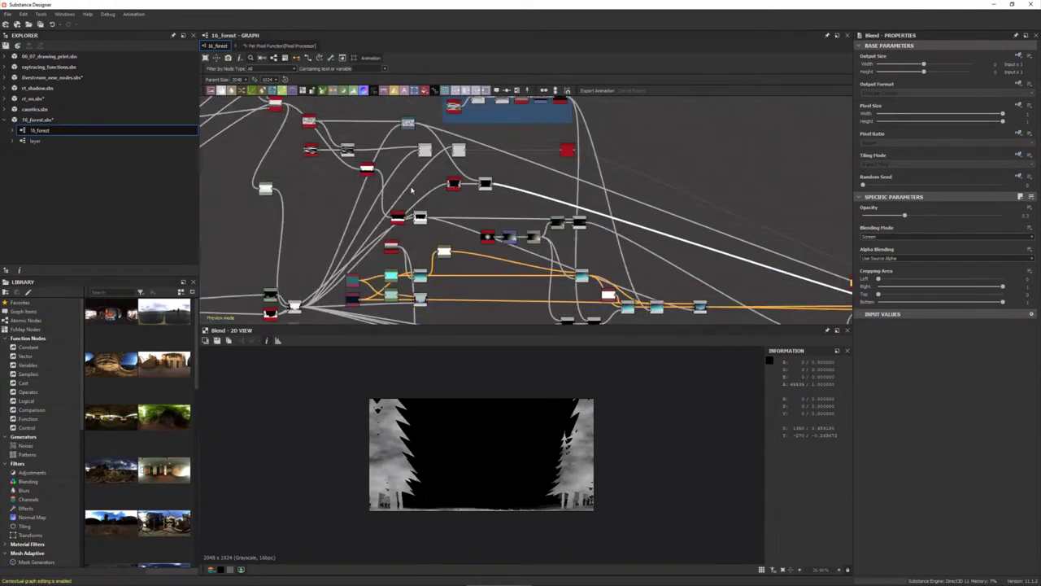
{"action": "scroll", "coordinate": [467, 187], "scroll_direction": "up", "scroll_amount": 4}
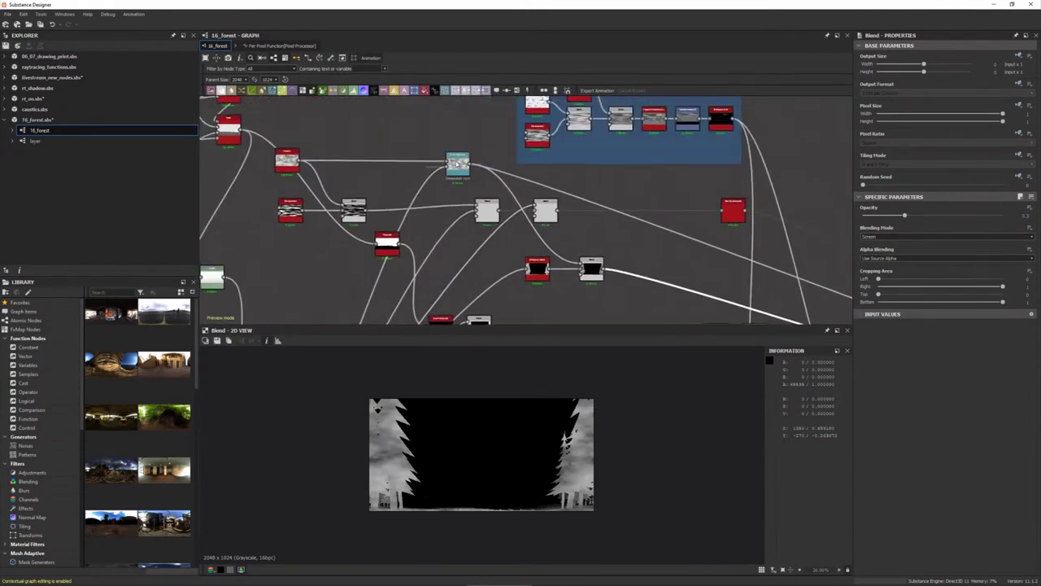
{"action": "double_click", "coordinate": [457, 163]}
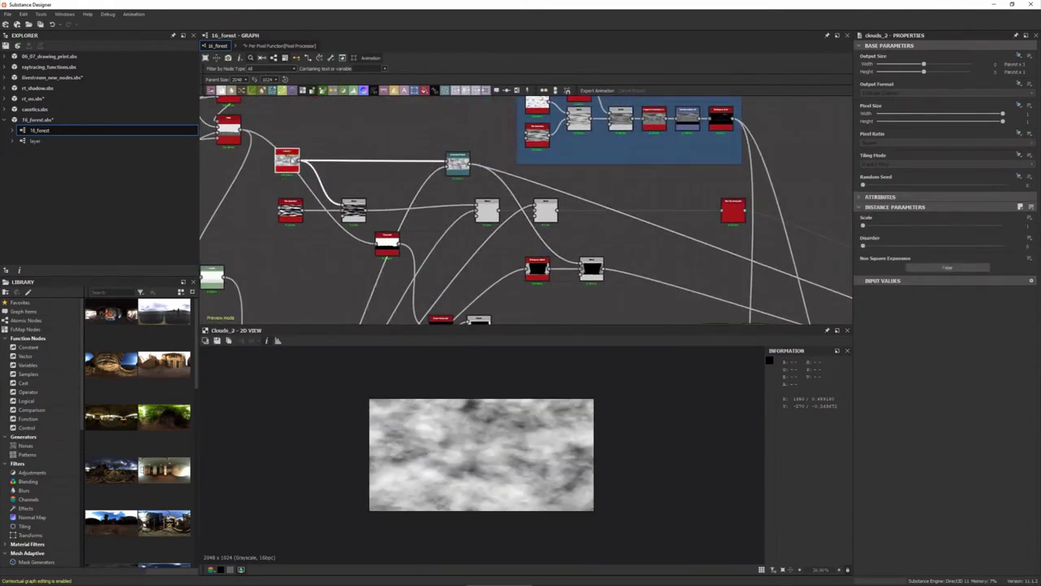
{"action": "scroll", "coordinate": [291, 160], "scroll_direction": "up", "scroll_amount": 3}
{"action": "scroll", "coordinate": [297, 160], "scroll_direction": "up", "scroll_amount": 2}
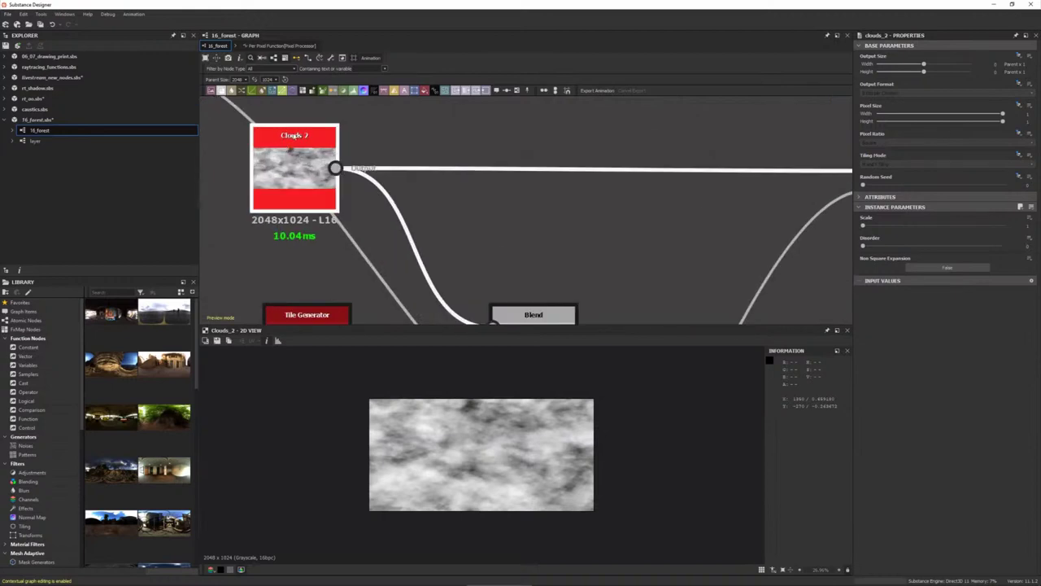
{"action": "scroll", "coordinate": [329, 201], "scroll_direction": "down", "scroll_amount": 2}
{"action": "scroll", "coordinate": [329, 201], "scroll_direction": "down", "scroll_amount": 2}
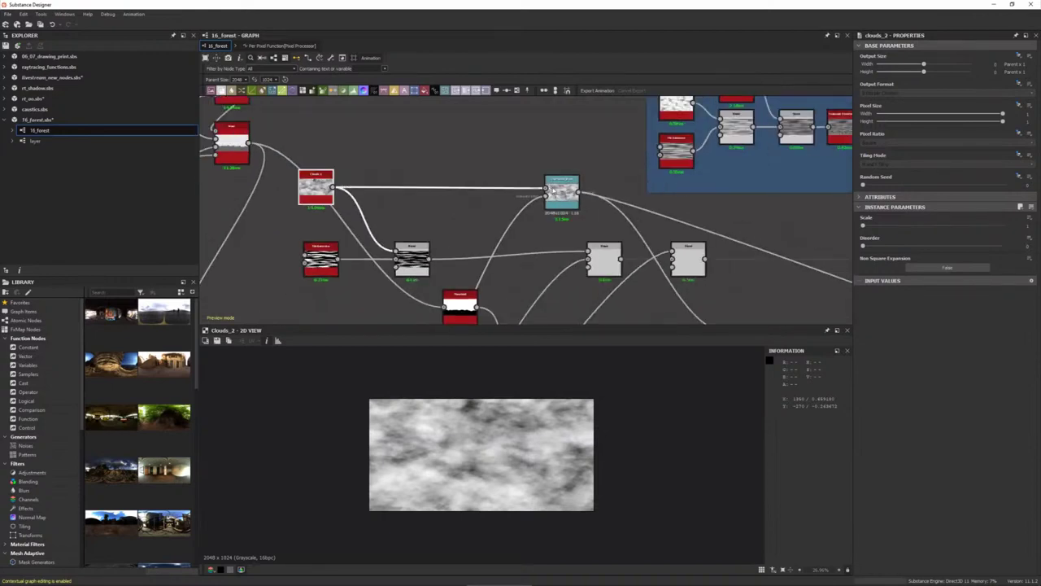
{"action": "scroll", "coordinate": [554, 189], "scroll_direction": "up", "scroll_amount": 3}
{"action": "left_click", "coordinate": [573, 186]}
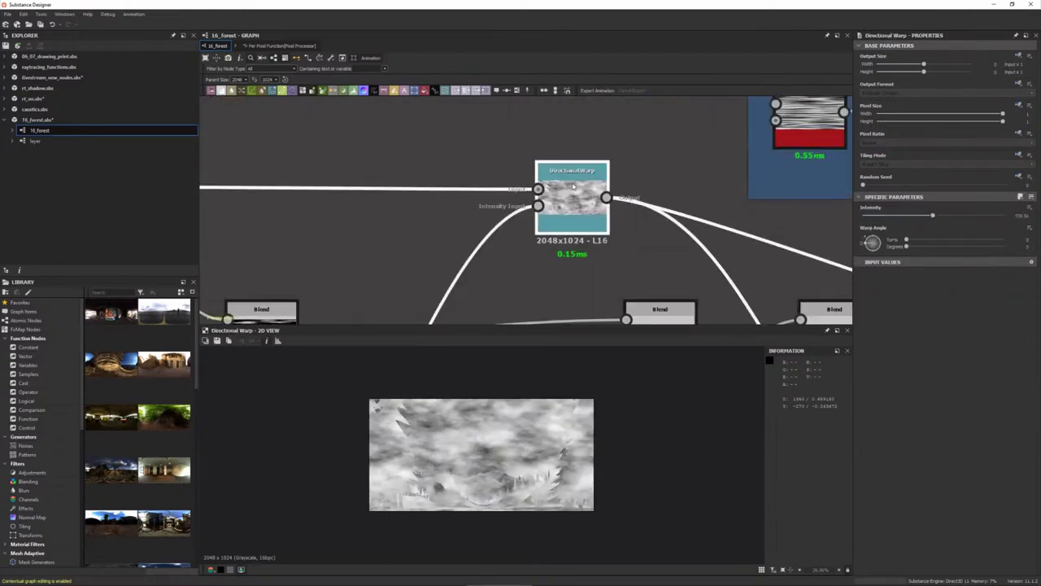
{"action": "scroll", "coordinate": [574, 186], "scroll_direction": "down", "scroll_amount": 3}
- Duplicate the Directional Warp, place the copy above the original and check the forest Blend
{"action": "key", "text": "ctrl+d"}
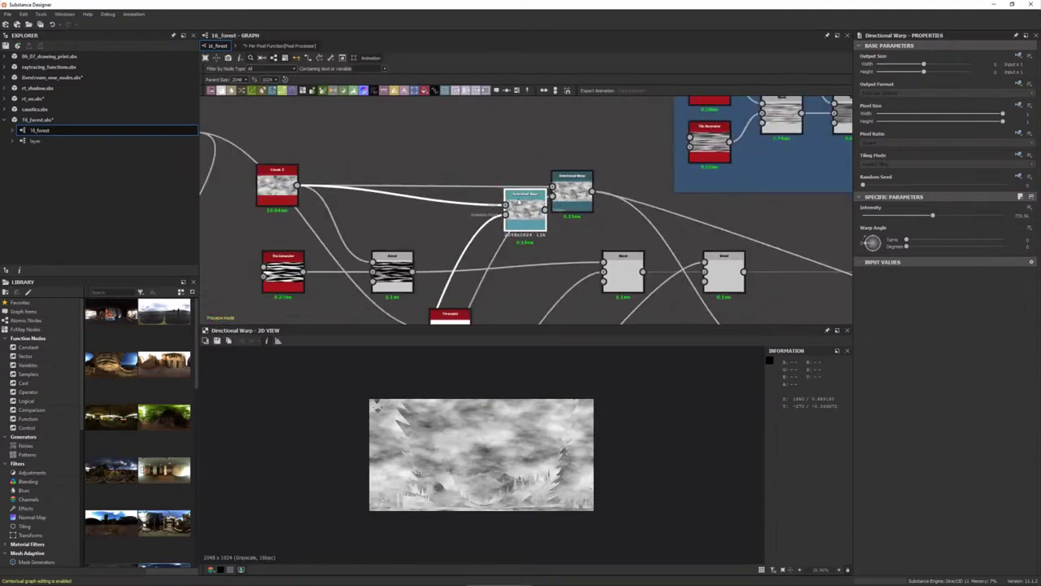
{"action": "left_click_drag", "start_coordinate": [515, 201], "coordinate": [499, 121]}
{"action": "scroll", "coordinate": [499, 121], "scroll_direction": "down", "scroll_amount": 1}
{"action": "scroll", "coordinate": [499, 121], "scroll_direction": "down", "scroll_amount": 1}
{"action": "middle_click_drag", "start_coordinate": [499, 121], "coordinate": [456, 244]}
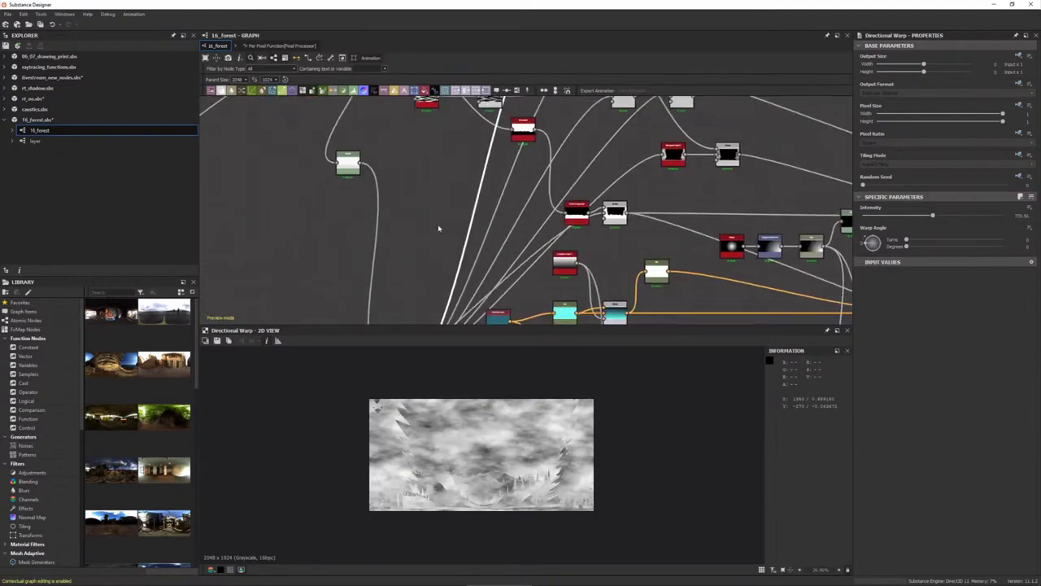
{"action": "left_click", "coordinate": [431, 231]}
{"action": "scroll", "coordinate": [319, 452], "scroll_direction": "up", "scroll_amount": 3}
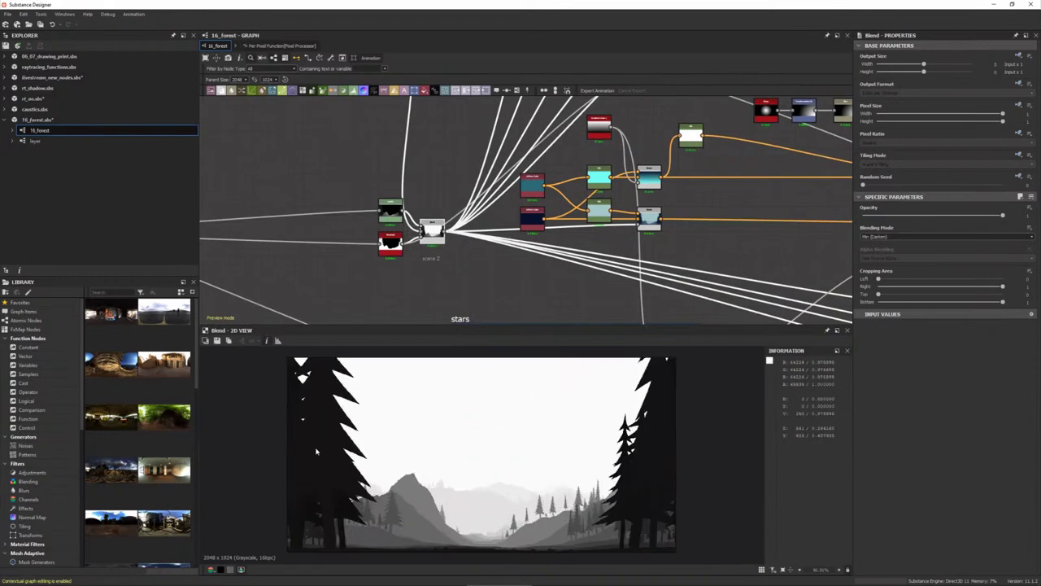
{"action": "scroll", "coordinate": [329, 420], "scroll_direction": "up", "scroll_amount": 2}
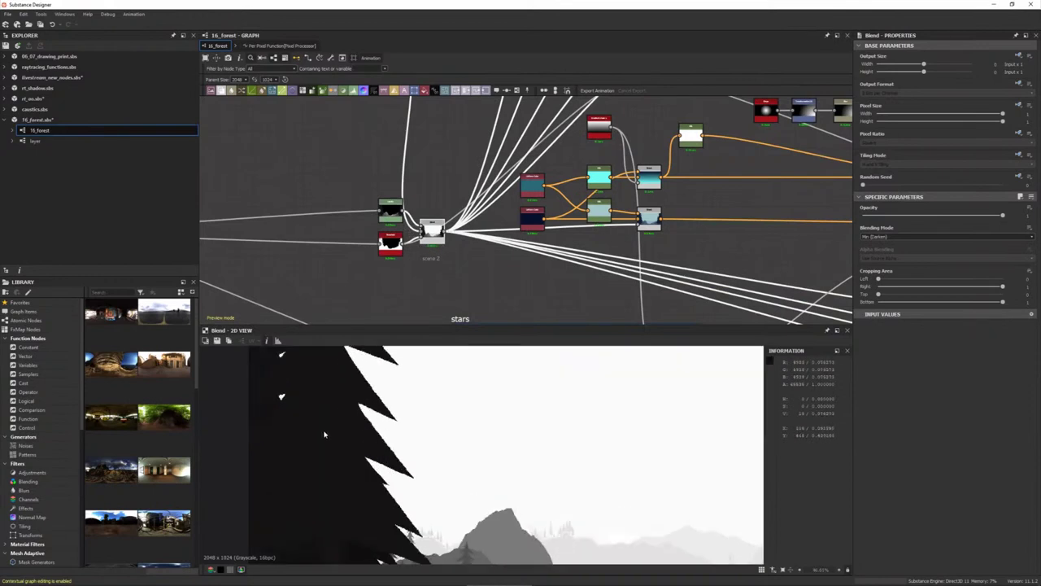
{"action": "scroll", "coordinate": [405, 506], "scroll_direction": "down", "scroll_amount": 2}
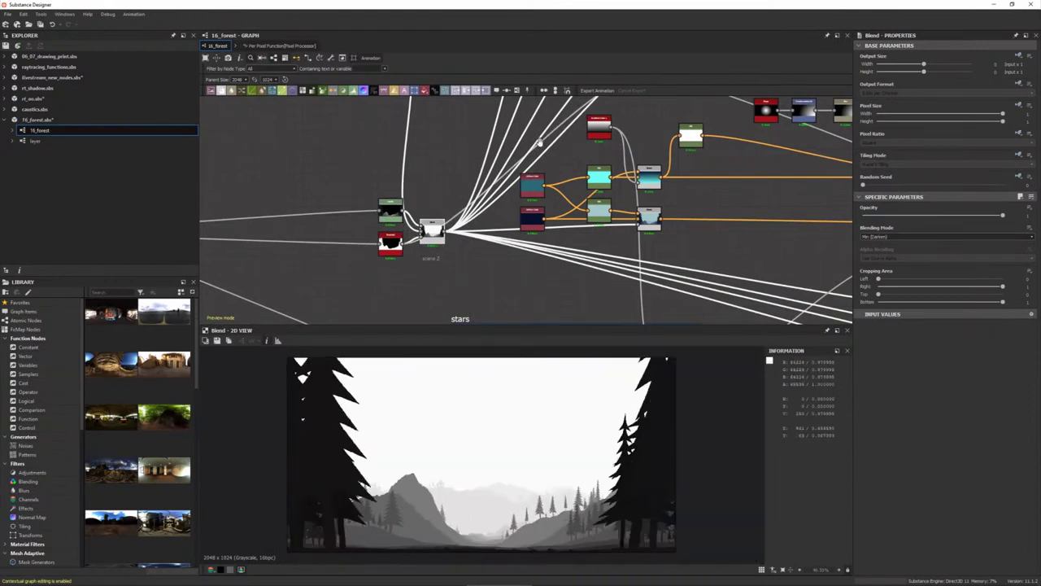
{"action": "middle_click_drag", "start_coordinate": [540, 142], "coordinate": [439, 318]}
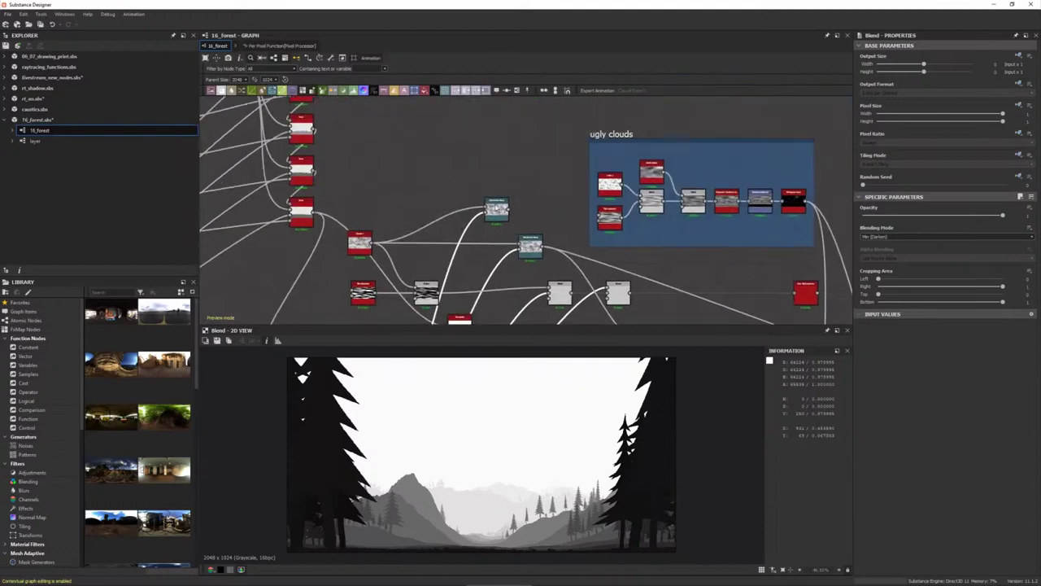
{"action": "scroll", "coordinate": [494, 209], "scroll_direction": "up", "scroll_amount": 3}
- Raise the copy's warp Intensity, compare against the forest Blend, then delete the copy
{"action": "double_click", "coordinate": [494, 209]}
{"action": "mouse_move", "coordinate": [887, 215]}
{"action": "left_mouse_down"}
{"action": "mouse_move", "coordinate": [866, 213]}
{"action": "mouse_move", "coordinate": [936, 214]}
{"action": "left_mouse_up"}
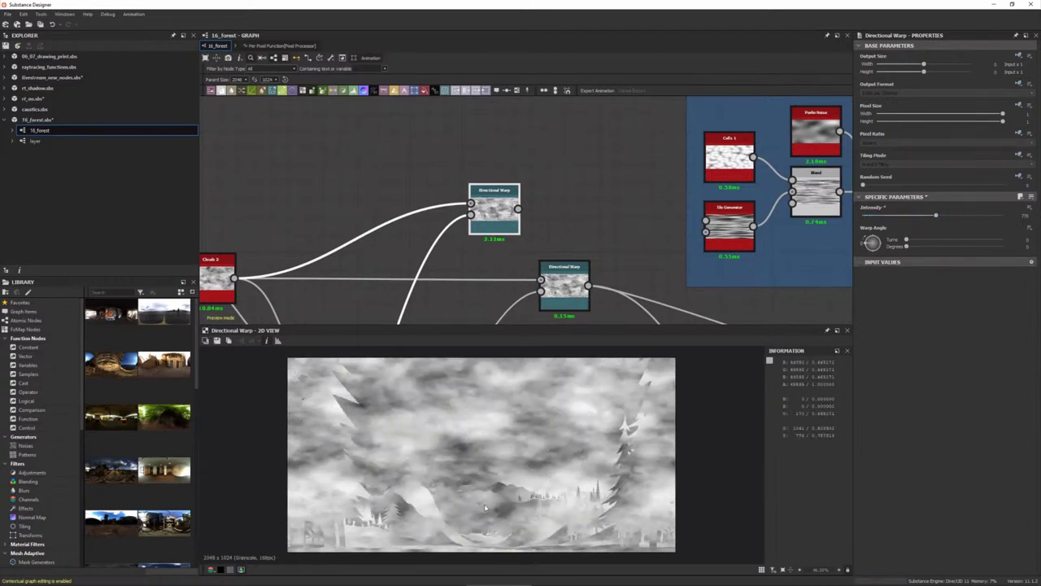
{"action": "double_click", "coordinate": [470, 214]}
{"action": "double_click", "coordinate": [491, 218]}
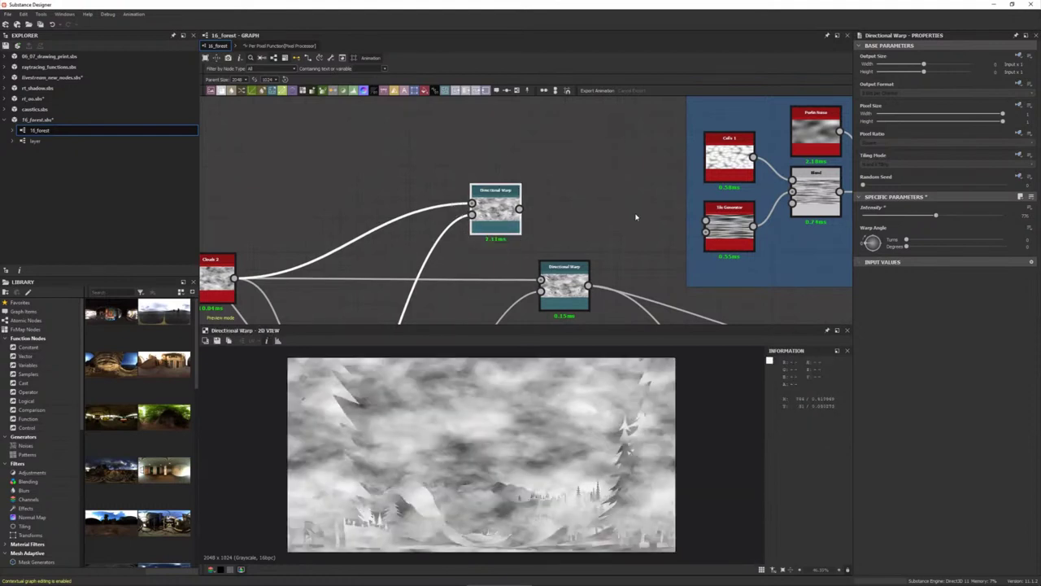
{"action": "scroll", "coordinate": [452, 171], "scroll_direction": "down", "scroll_amount": 3}
{"action": "scroll", "coordinate": [722, 254], "scroll_direction": "down", "scroll_amount": 1}
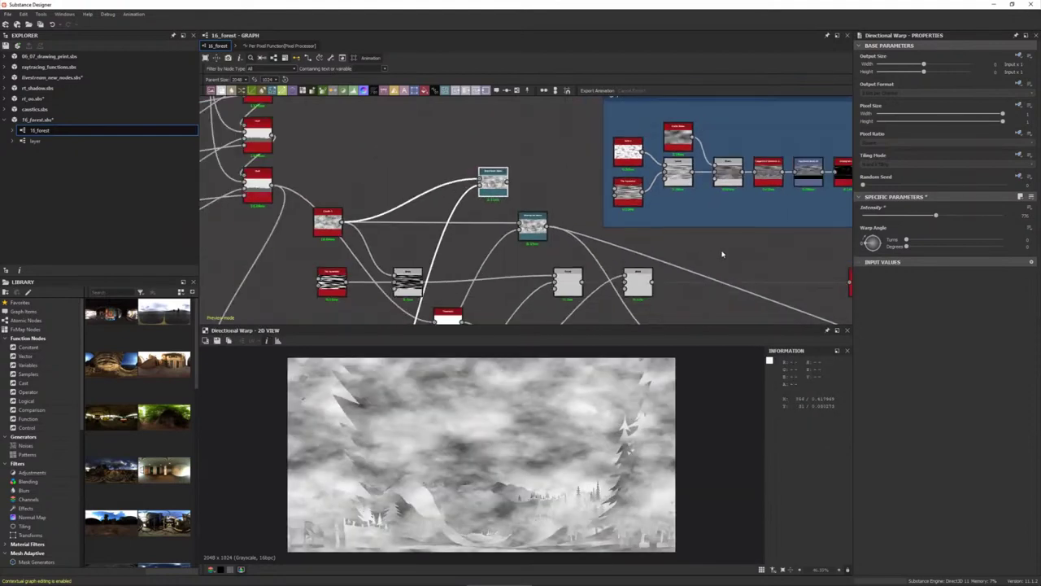
{"action": "key", "text": "Delete"}
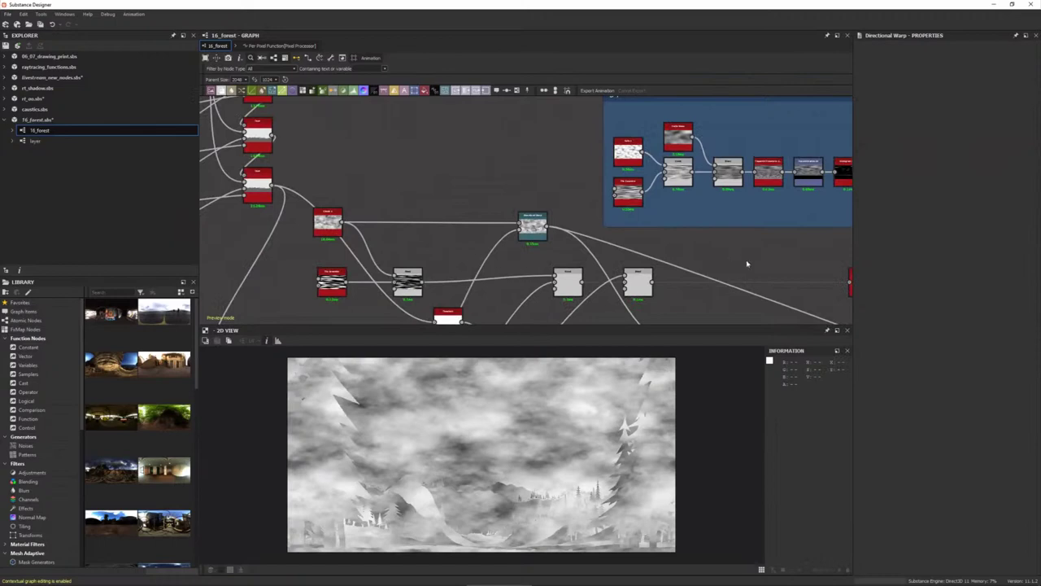
{"action": "mouse_move", "coordinate": [746, 263]}
{"action": "middle_mouse_down"}
{"action": "mouse_move", "coordinate": [623, 254]}
{"action": "mouse_move", "coordinate": [460, 222]}
{"action": "middle_mouse_up"}
- Preview the full-colour panorama Blend and inspect the Screen blend before post effects
{"action": "scroll", "coordinate": [610, 241], "scroll_direction": "up", "scroll_amount": 3}
{"action": "double_click", "coordinate": [660, 232]}
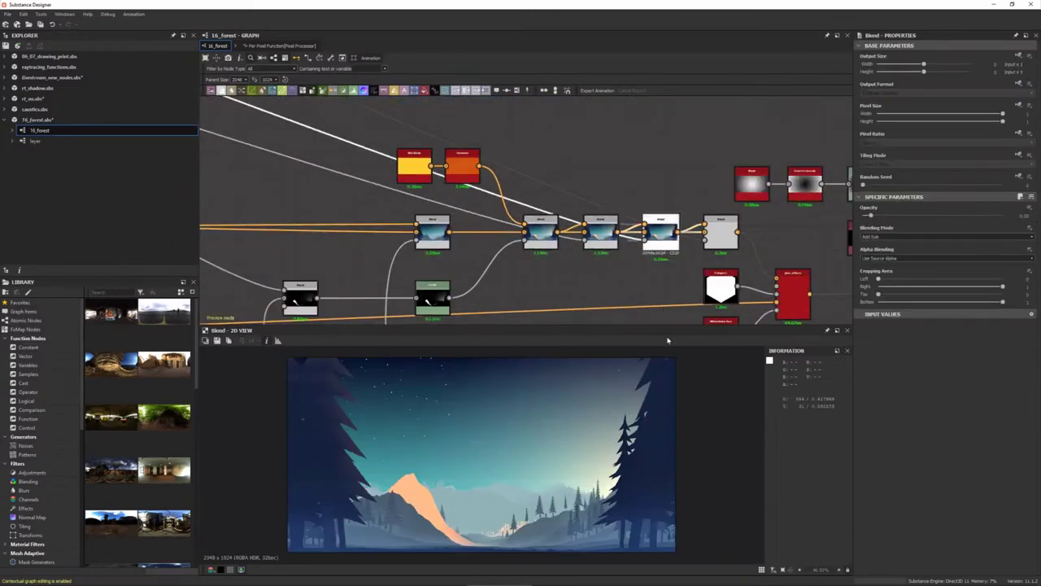
{"action": "left_click", "coordinate": [727, 247]}
{"action": "middle_click_drag", "start_coordinate": [729, 252], "coordinate": [562, 190]}
{"action": "middle_click_drag", "start_coordinate": [715, 280], "coordinate": [686, 260]}
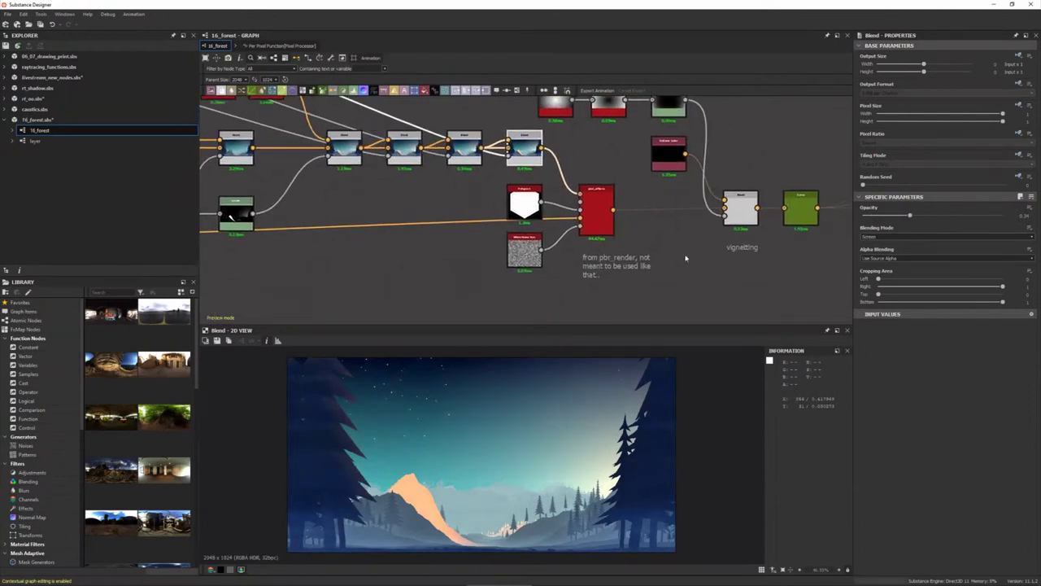
- Preview the post_effects node's output in the 2D view
{"action": "double_click", "coordinate": [600, 210]}
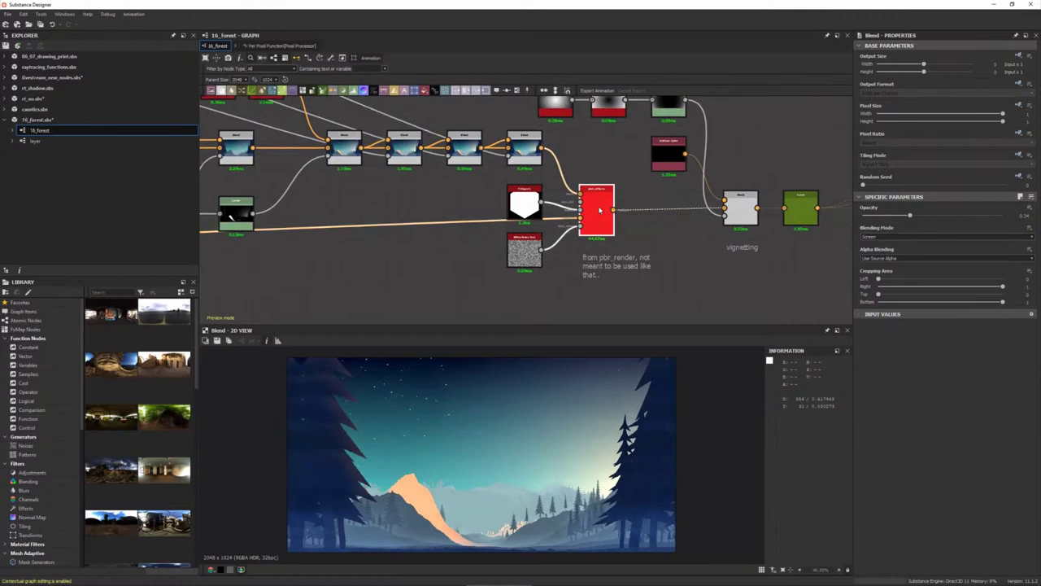
{"action": "scroll", "coordinate": [521, 417], "scroll_direction": "up", "scroll_amount": 2}
{"action": "scroll", "coordinate": [581, 304], "scroll_direction": "up", "scroll_amount": 1}
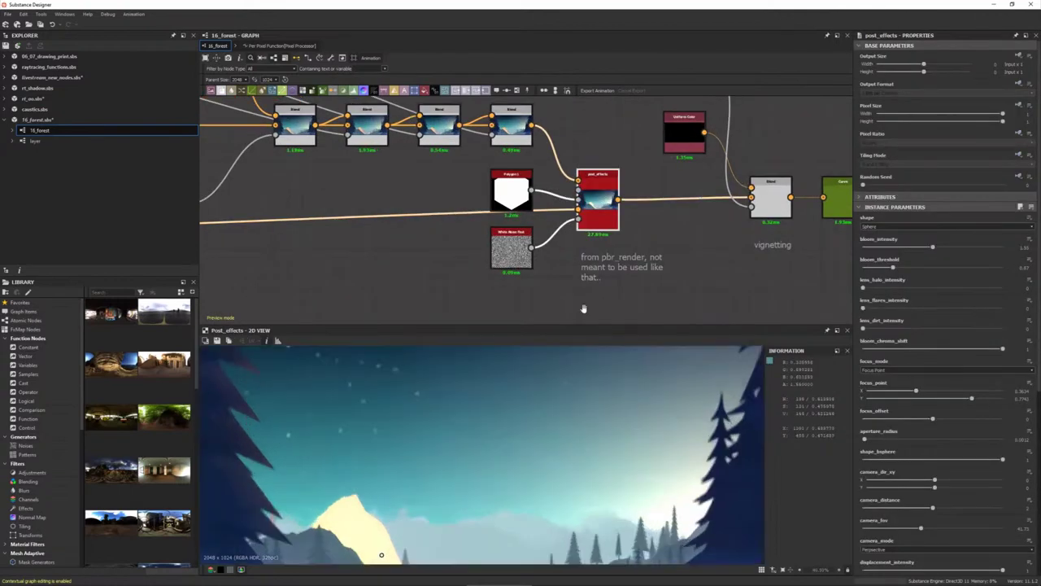
{"action": "scroll", "coordinate": [614, 174], "scroll_direction": "up", "scroll_amount": 1}
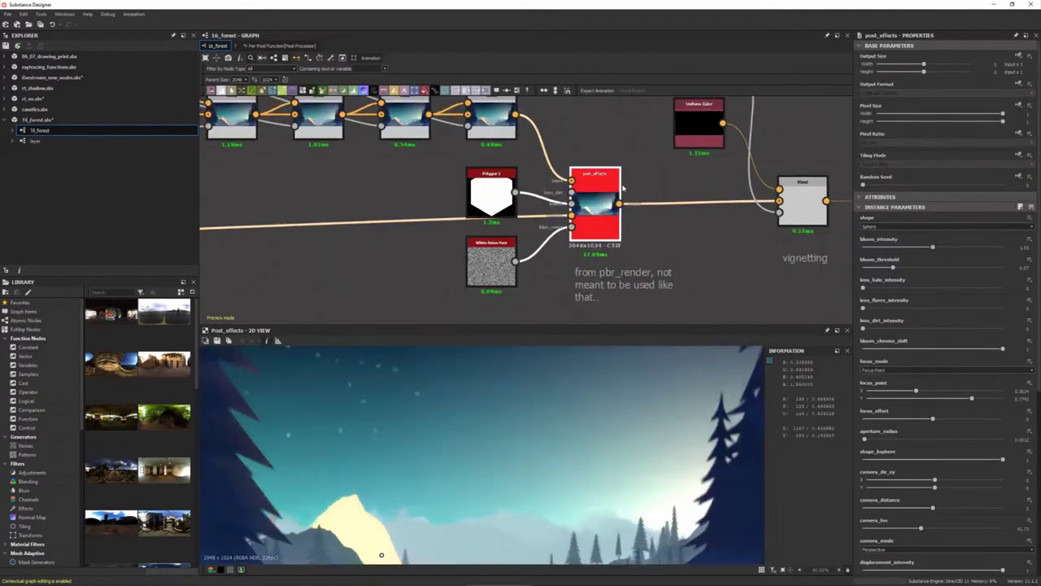
{"action": "scroll", "coordinate": [597, 204], "scroll_direction": "up", "scroll_amount": 2}
{"action": "scroll", "coordinate": [630, 228], "scroll_direction": "down", "scroll_amount": 1}
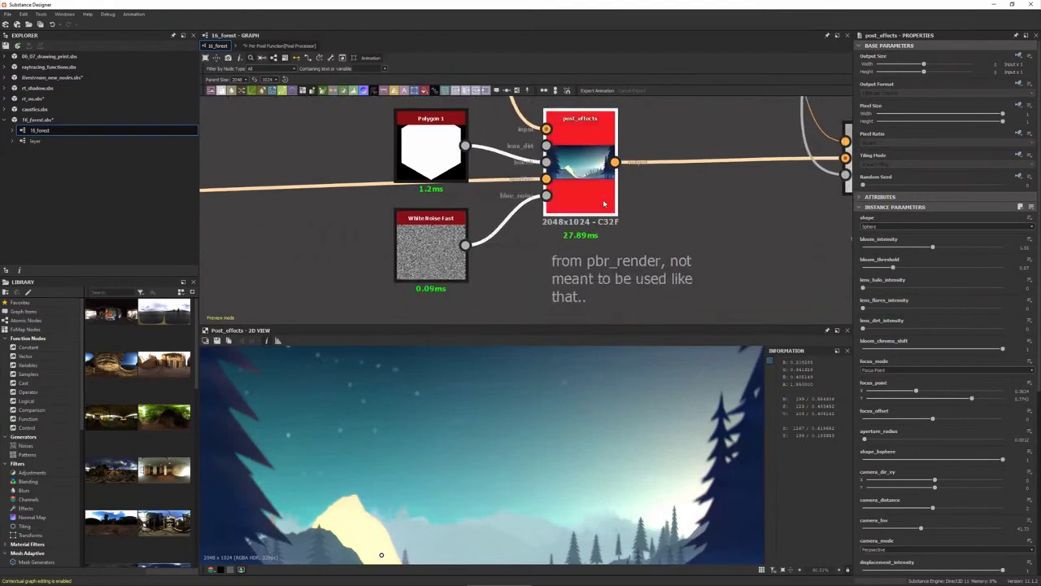
{"action": "scroll", "coordinate": [595, 201], "scroll_direction": "down", "scroll_amount": 2}
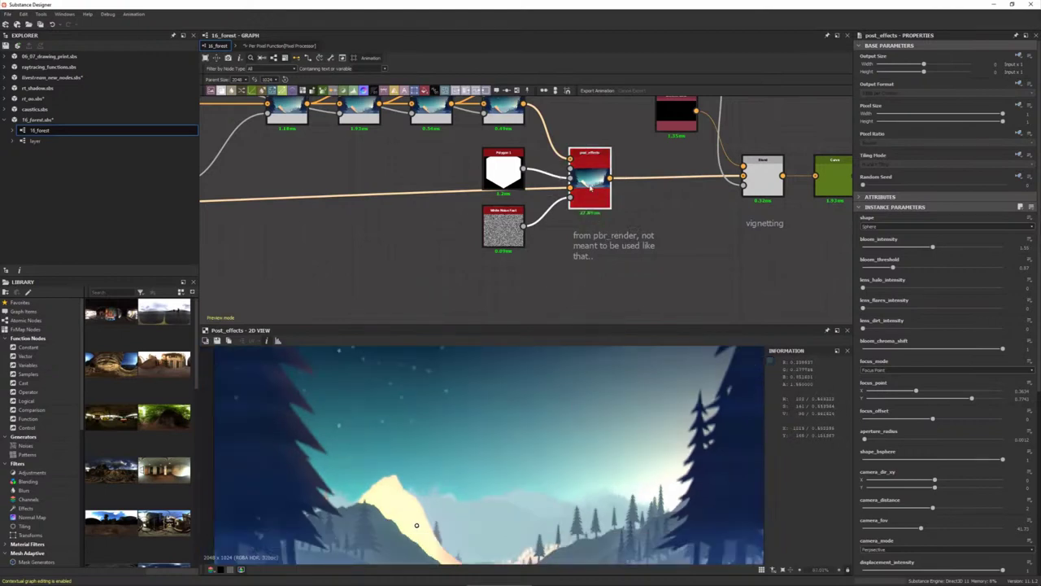
{"action": "middle_click_drag", "start_coordinate": [591, 184], "coordinate": [587, 221]}
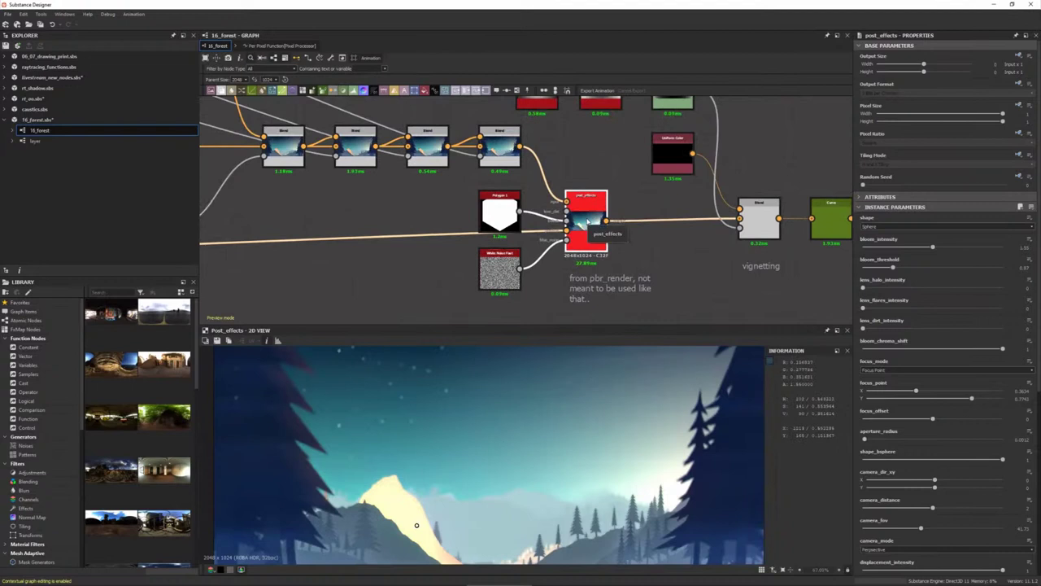
{"action": "middle_click_drag", "start_coordinate": [605, 221], "coordinate": [634, 168]}
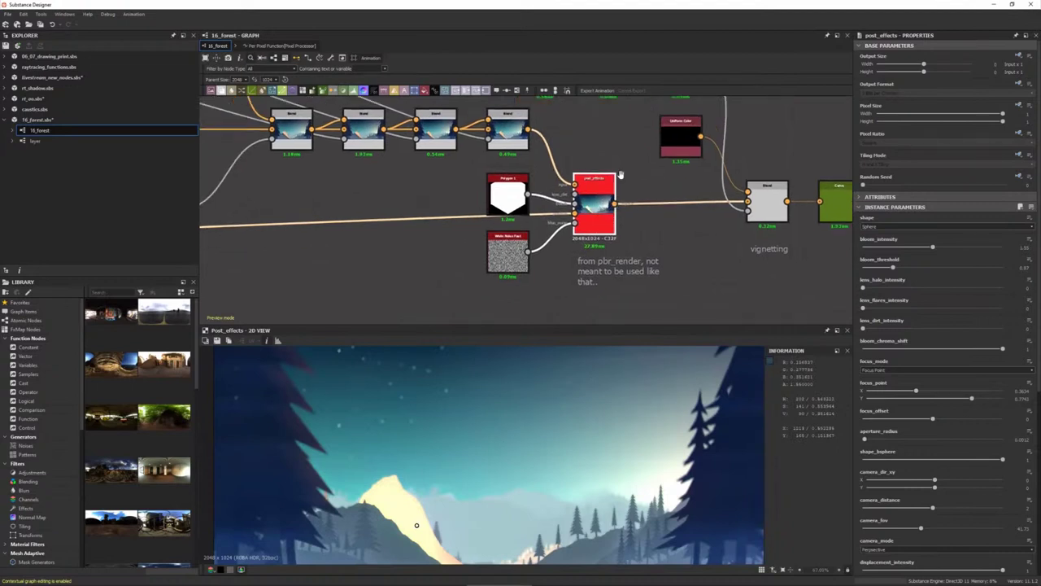
{"action": "scroll", "coordinate": [440, 479], "scroll_direction": "up", "scroll_amount": 2}
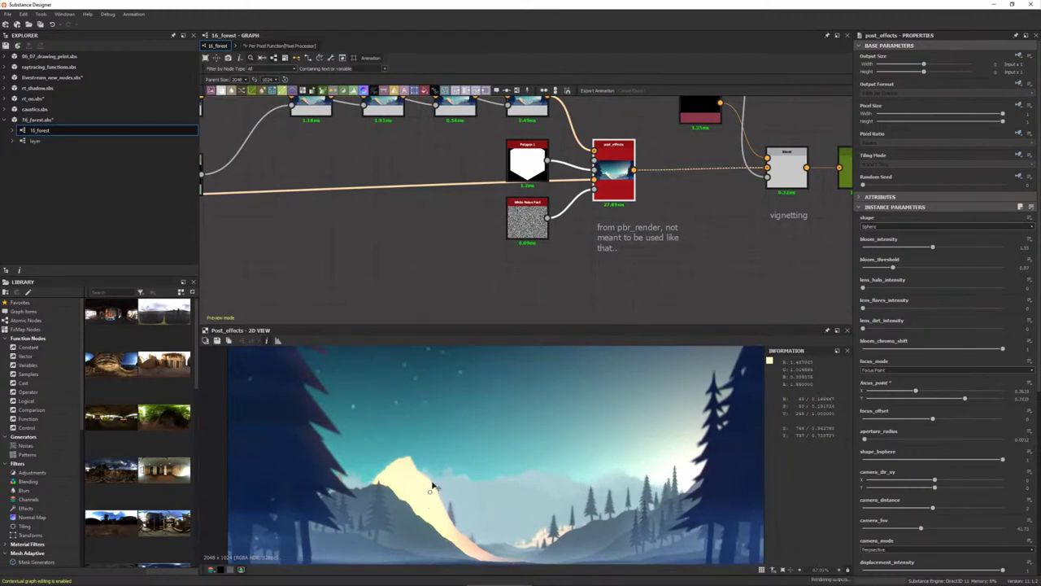
- Try several depth-of-field focus points, settling the focus on the mountain
{"action": "left_click", "coordinate": [438, 462]}
{"action": "left_click", "coordinate": [467, 494]}
{"action": "left_click", "coordinate": [314, 464]}
{"action": "left_click", "coordinate": [311, 464]}
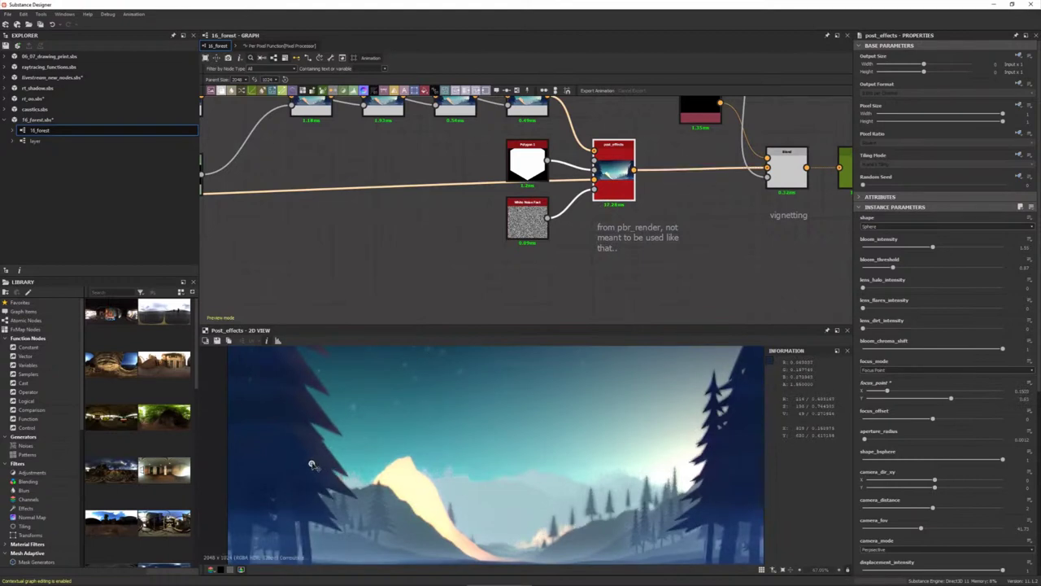
{"action": "left_click", "coordinate": [396, 508]}
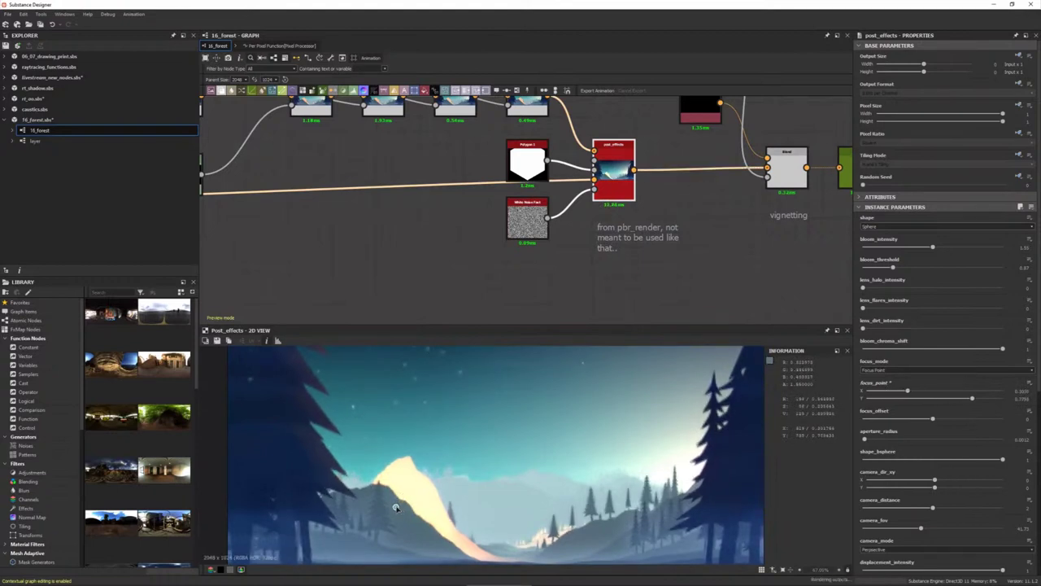
{"action": "left_click", "coordinate": [301, 464]}
{"action": "scroll", "coordinate": [400, 465], "scroll_direction": "up", "scroll_amount": 2}
{"action": "scroll", "coordinate": [292, 454], "scroll_direction": "up", "scroll_amount": 1}
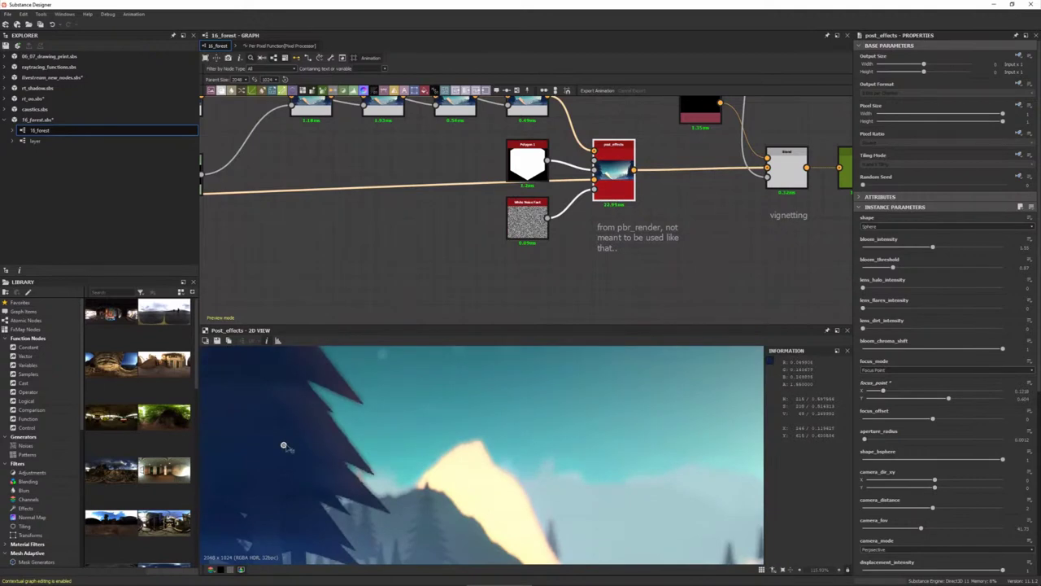
{"action": "left_click", "coordinate": [483, 495]}
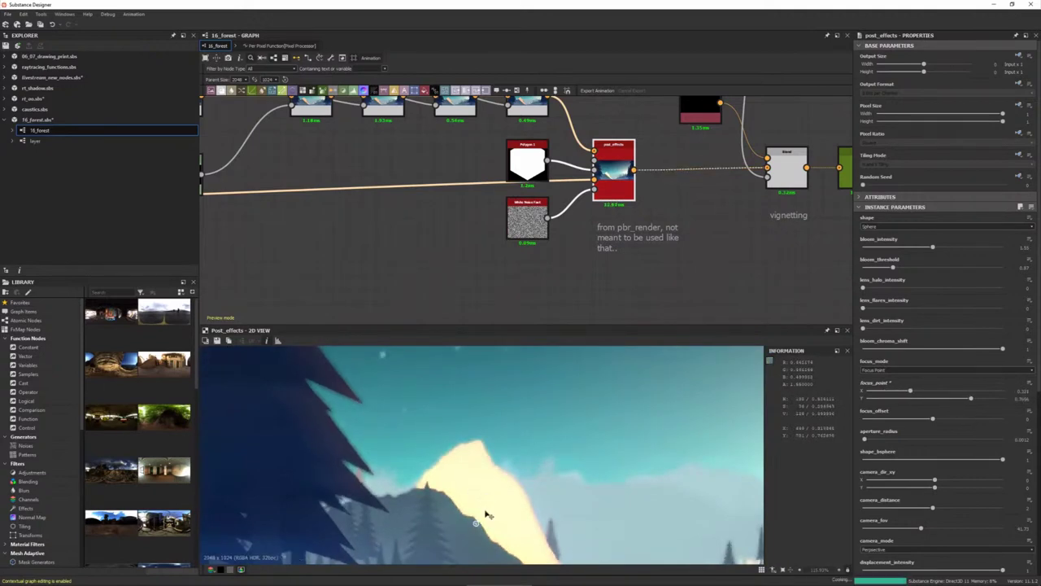
{"action": "scroll", "coordinate": [521, 488], "scroll_direction": "down", "scroll_amount": 2}
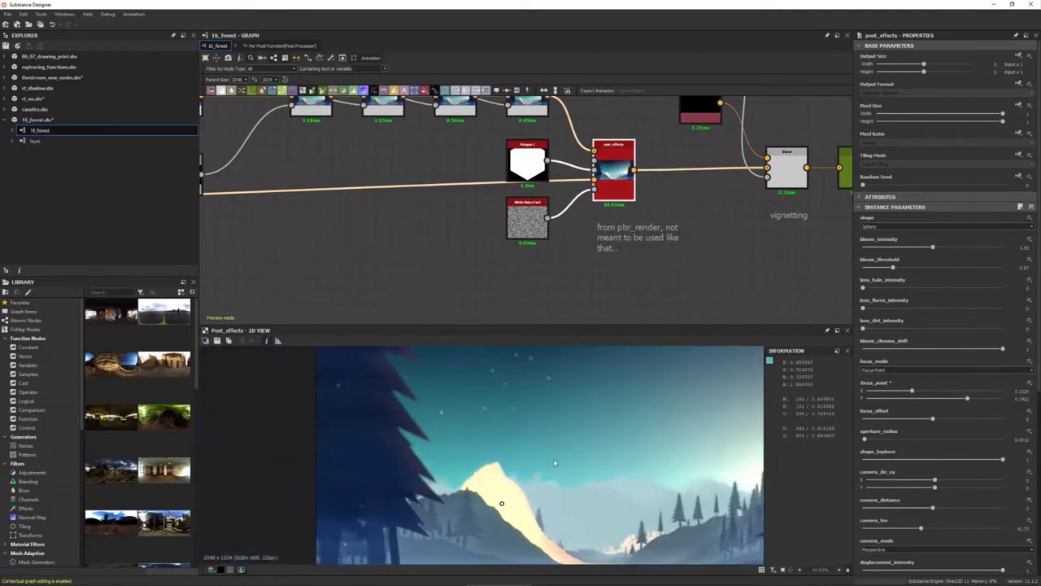
- Tune aperture_radius, compare focus on the left tree and sky, then refocus on the mountain
{"action": "left_click", "coordinate": [867, 440]}
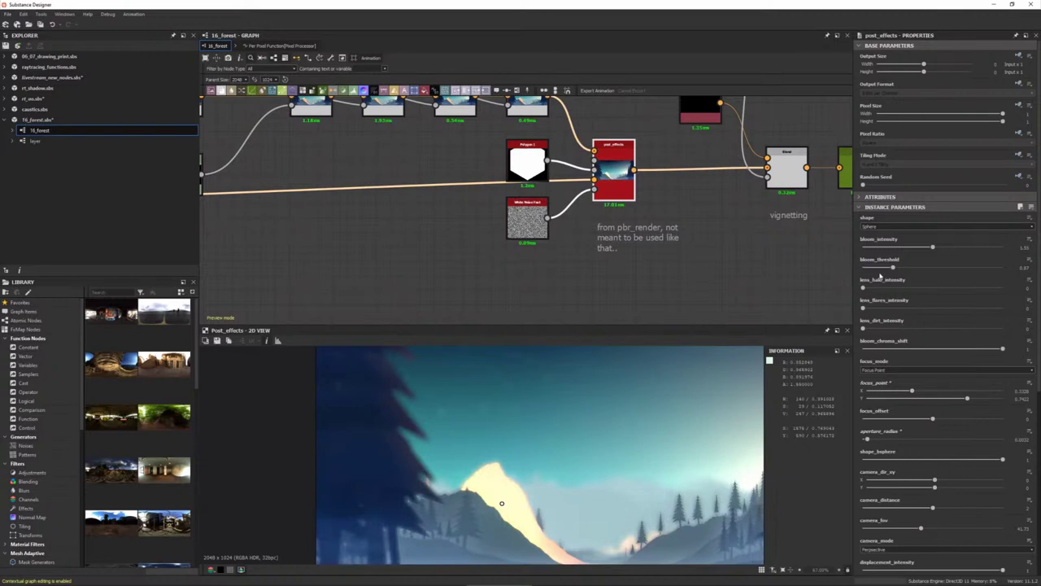
{"action": "scroll", "coordinate": [499, 507], "scroll_direction": "up", "scroll_amount": 2}
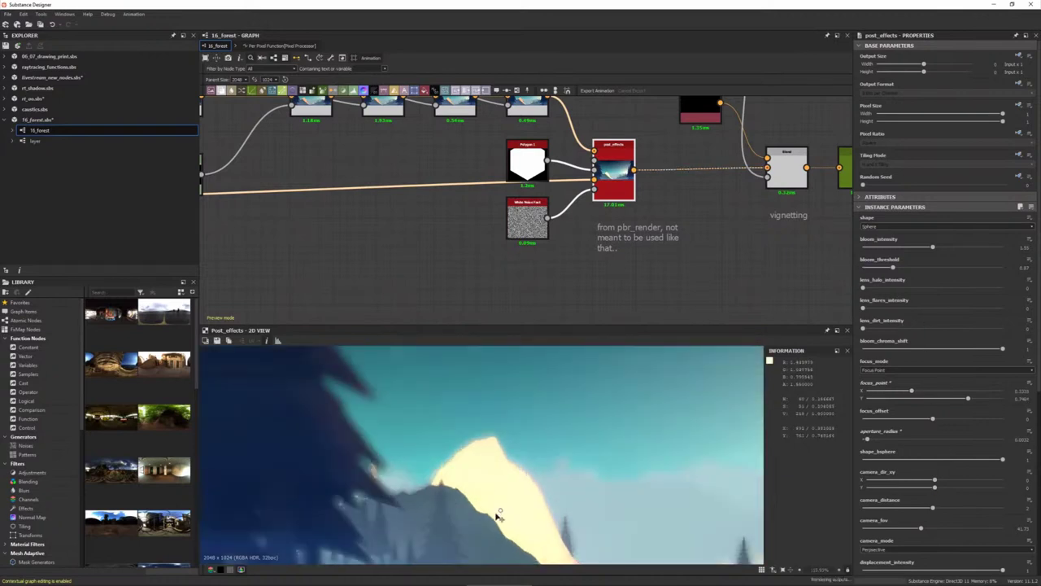
{"action": "left_click", "coordinate": [315, 451]}
{"action": "scroll", "coordinate": [466, 475], "scroll_direction": "down", "scroll_amount": 2}
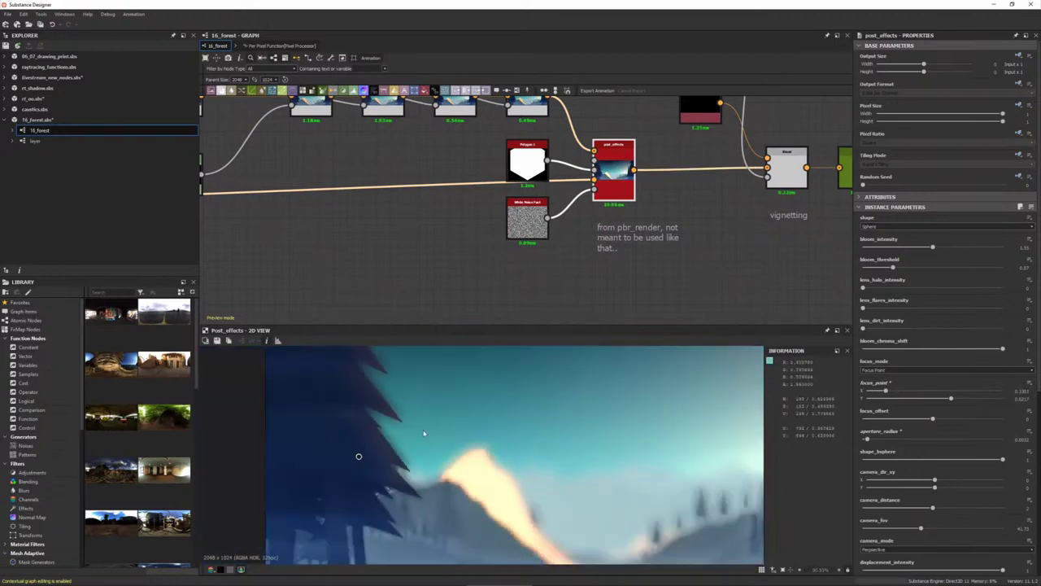
{"action": "left_click_drag", "start_coordinate": [380, 470], "coordinate": [479, 490]}
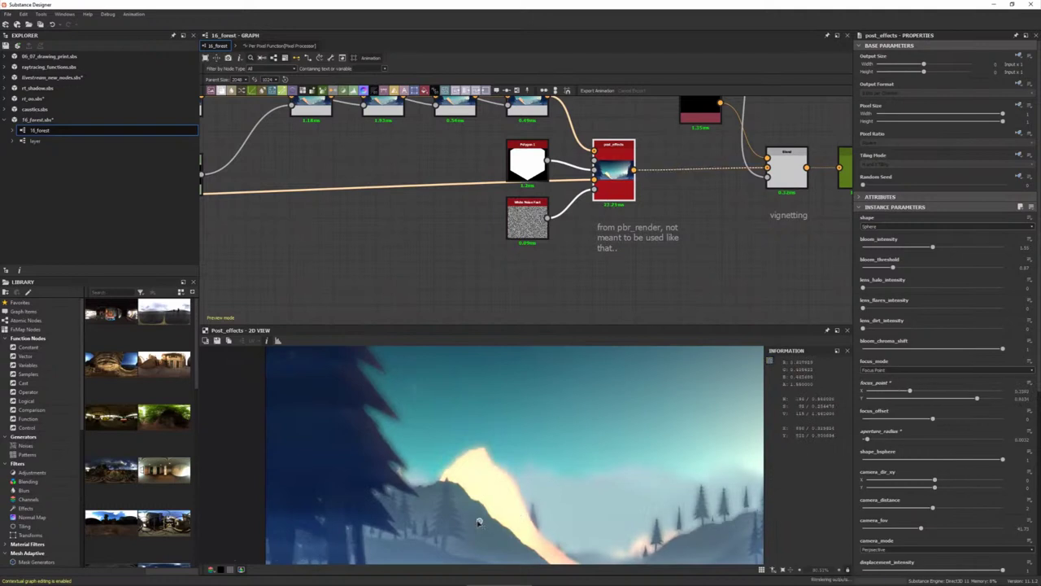
{"action": "left_click", "coordinate": [384, 473]}
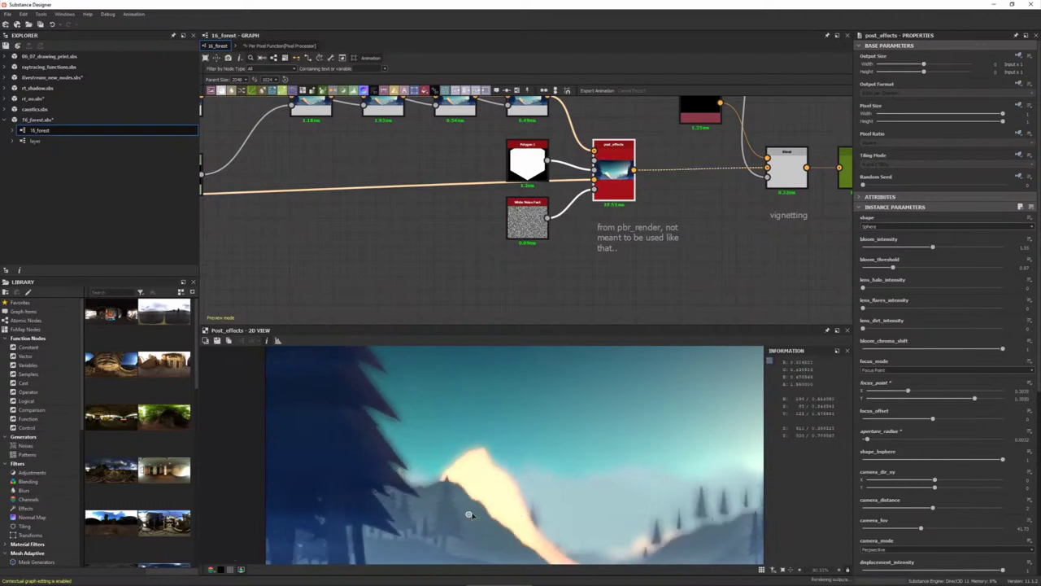
{"action": "left_click", "coordinate": [477, 398]}
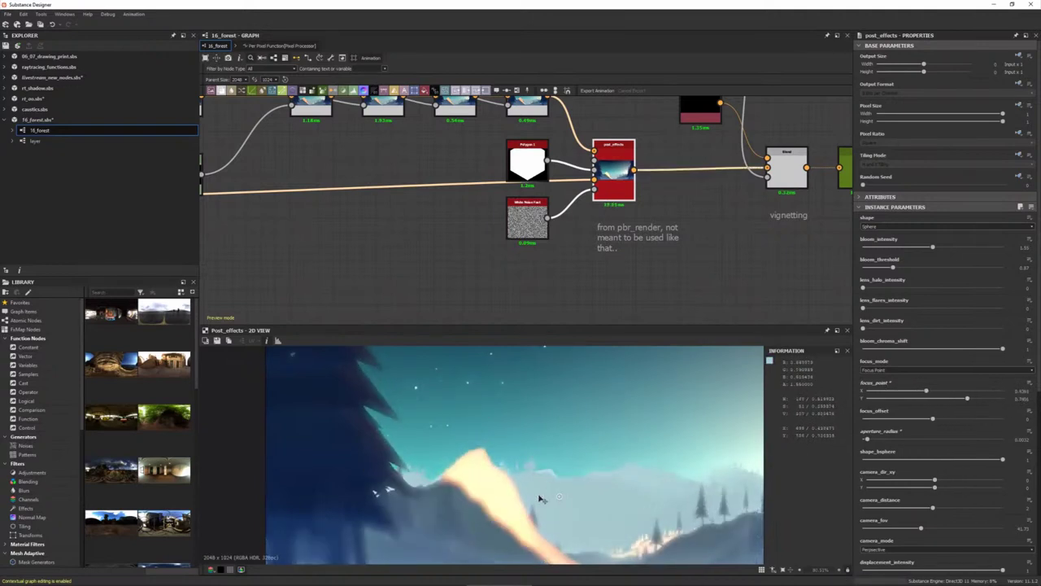
{"action": "left_click", "coordinate": [488, 495]}
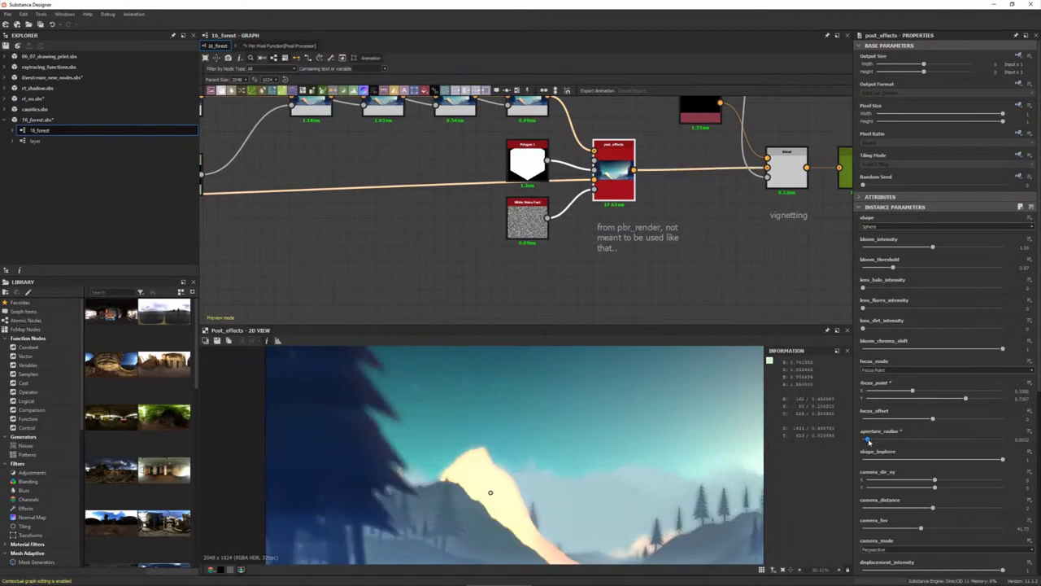
- Preview the vignetting Blend node downstream of post_effects
{"action": "scroll", "coordinate": [651, 268], "scroll_direction": "down", "scroll_amount": 2}
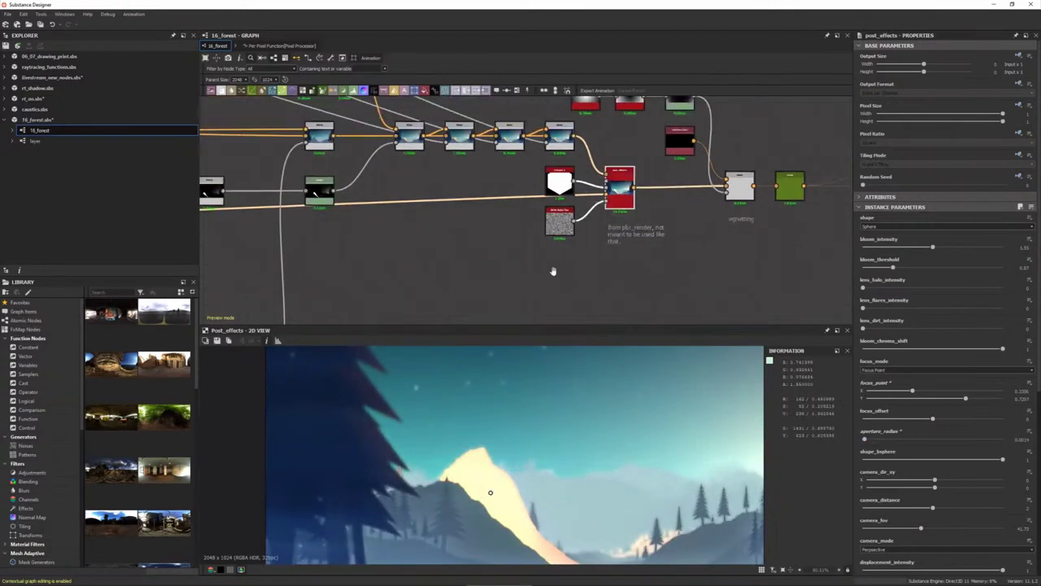
{"action": "middle_click_drag", "start_coordinate": [554, 272], "coordinate": [370, 313]}
{"action": "left_click", "coordinate": [555, 224]}
- Enlarge the 2D view and select the post_effects node, dismissing its context menu
{"action": "scroll", "coordinate": [542, 366], "scroll_direction": "down", "scroll_amount": 1}
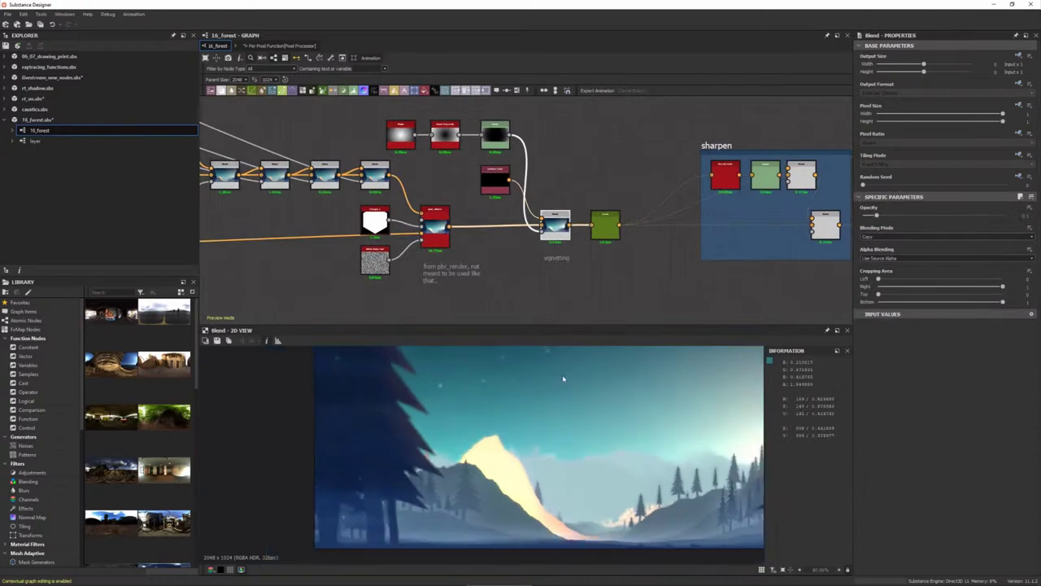
{"action": "scroll", "coordinate": [529, 398], "scroll_direction": "down", "scroll_amount": 2}
{"action": "scroll", "coordinate": [521, 428], "scroll_direction": "up", "scroll_amount": 1}
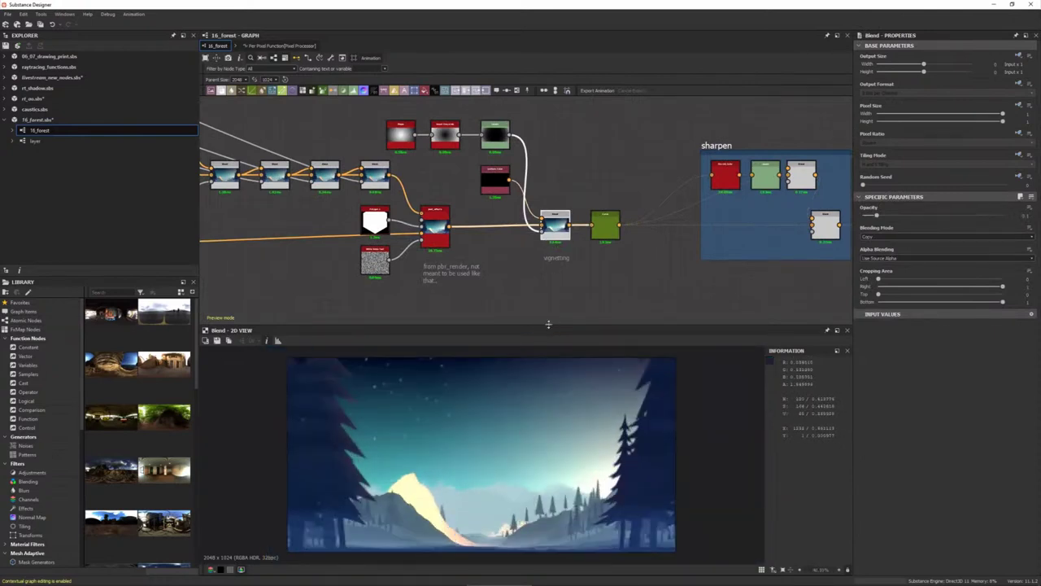
{"action": "left_click_drag", "start_coordinate": [549, 324], "coordinate": [548, 292]}
{"action": "scroll", "coordinate": [444, 219], "scroll_direction": "up", "scroll_amount": 2}
{"action": "scroll", "coordinate": [448, 203], "scroll_direction": "up", "scroll_amount": 1}
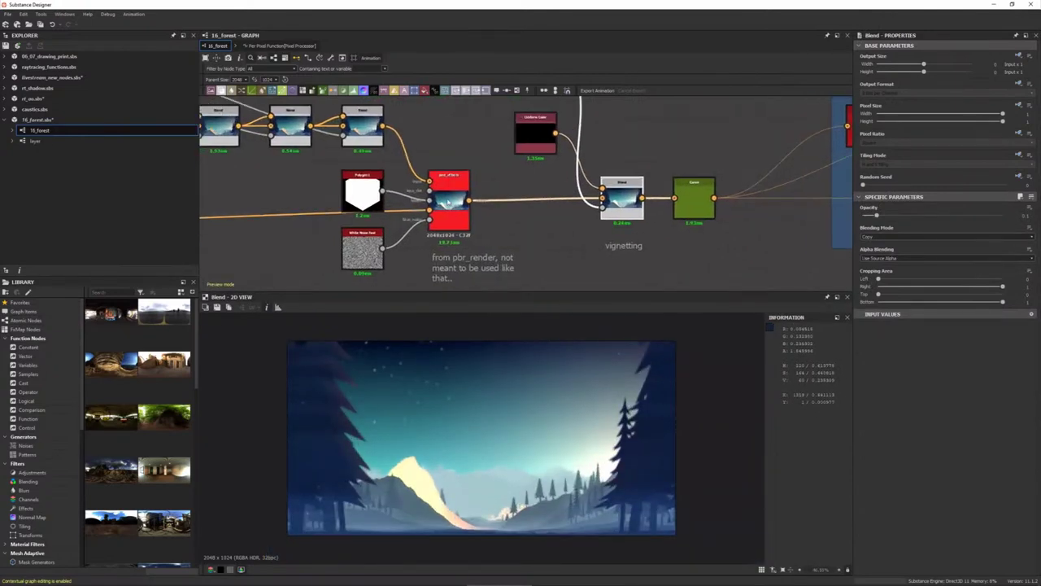
{"action": "left_click", "coordinate": [448, 202]}
{"action": "right_click", "coordinate": [449, 201]}
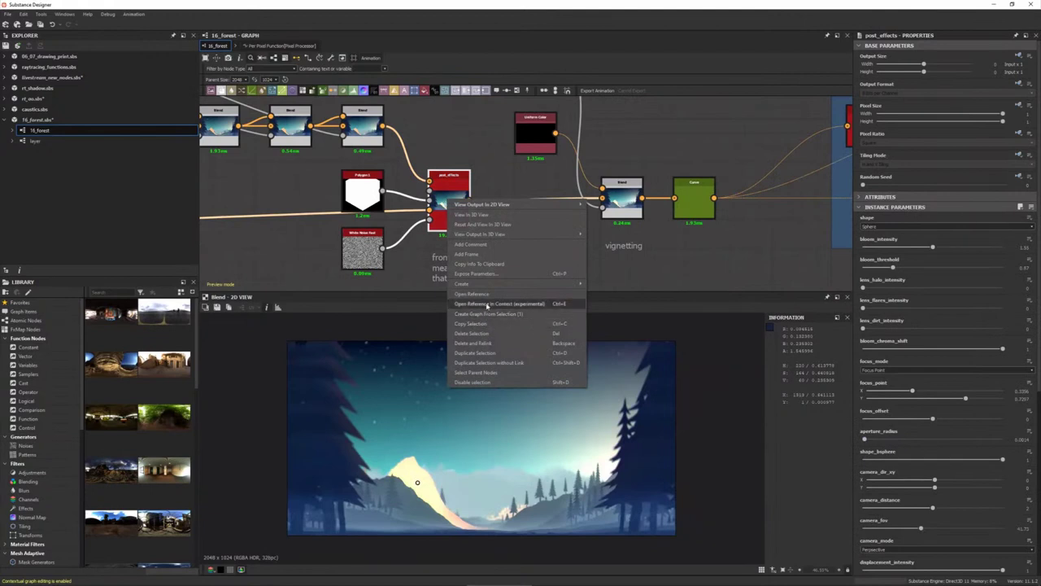
{"action": "left_click", "coordinate": [114, 289]}
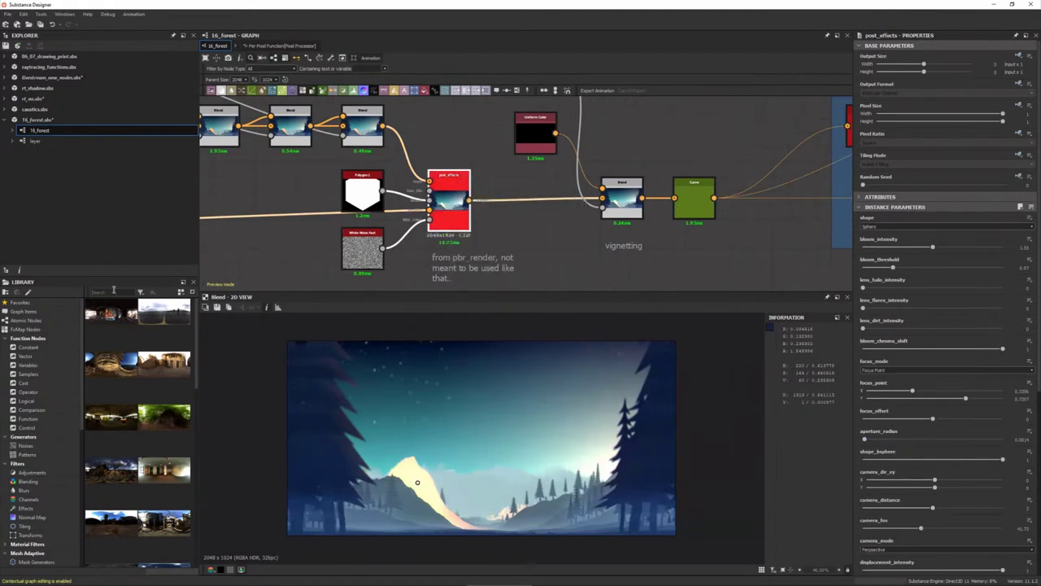
- Find 'pbr' in the Library, open pbr_render.sbs and show its post_effects graph inputs
{"action": "type", "text": "pbr"}
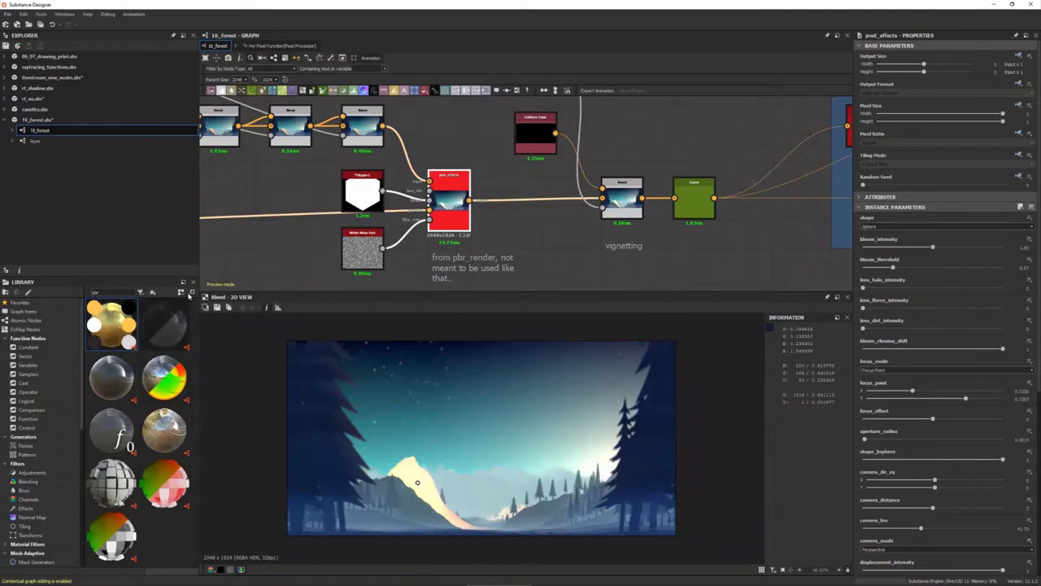
{"action": "left_click_drag", "start_coordinate": [111, 483], "coordinate": [66, 216]}
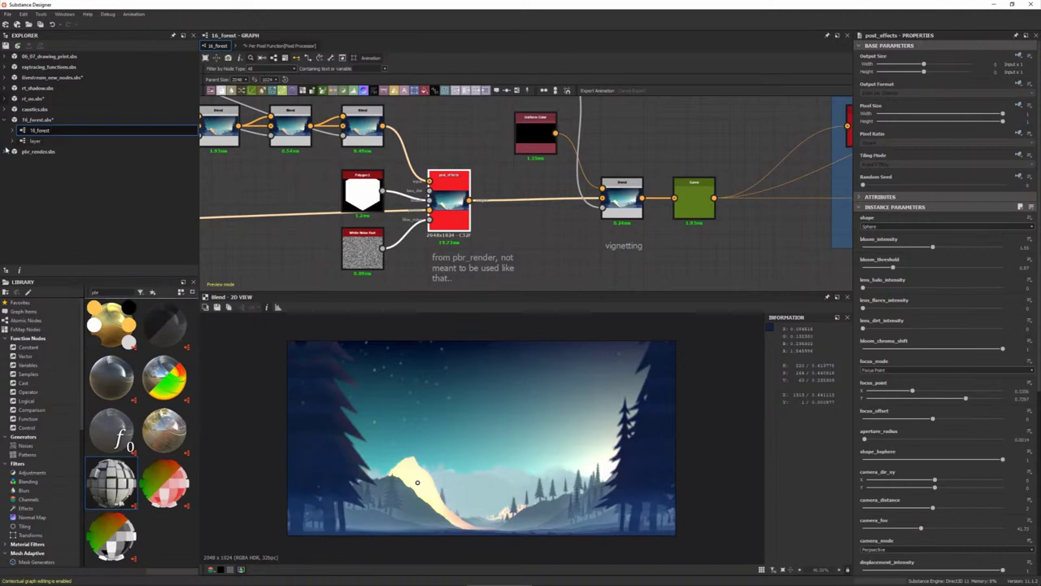
{"action": "left_click", "coordinate": [13, 151]}
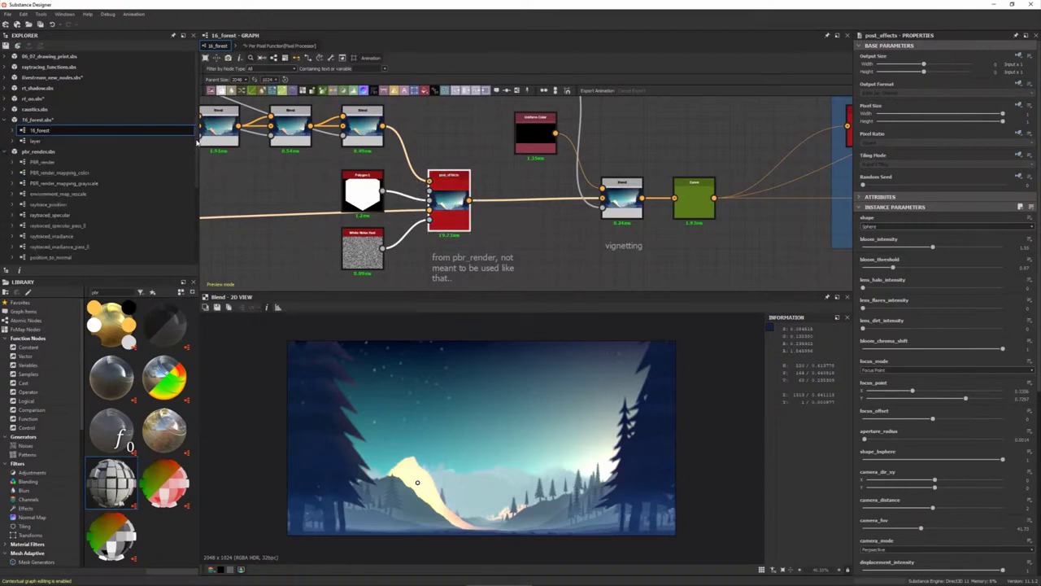
{"action": "scroll", "coordinate": [196, 159], "scroll_direction": "down", "scroll_amount": 3}
{"action": "scroll", "coordinate": [197, 178], "scroll_direction": "down", "scroll_amount": 2}
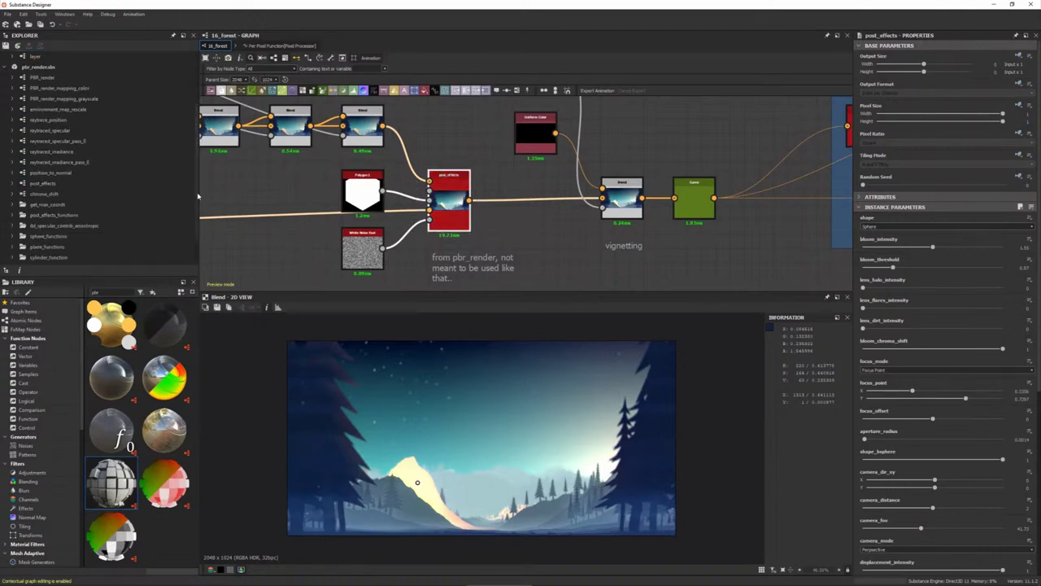
{"action": "left_click", "coordinate": [50, 186]}
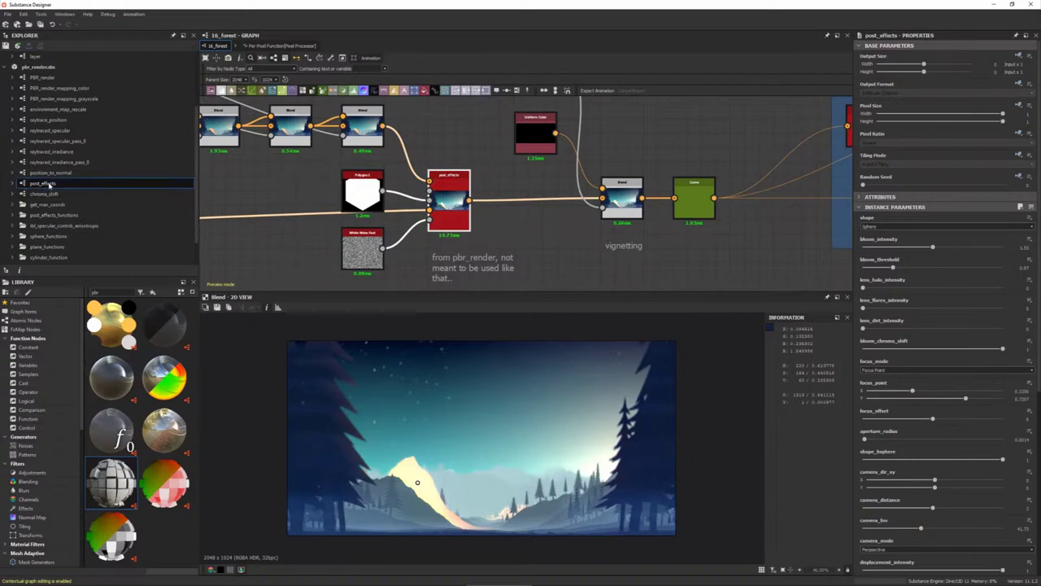
{"action": "left_click", "coordinate": [36, 186]}
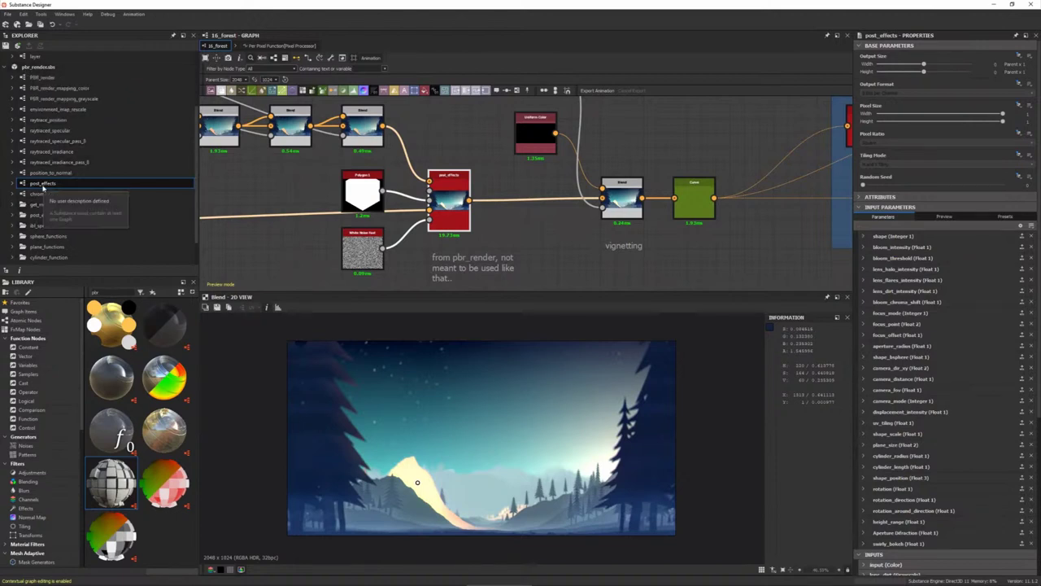
- Close the pbr_render package and zoom back onto the post_effects node
{"action": "right_click", "coordinate": [35, 67]}
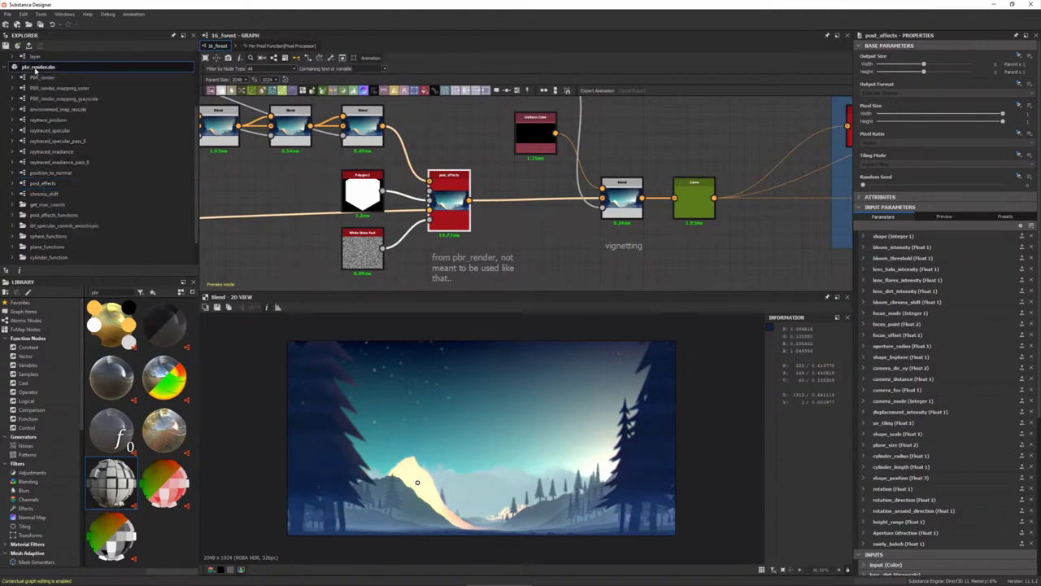
{"action": "left_click", "coordinate": [61, 184]}
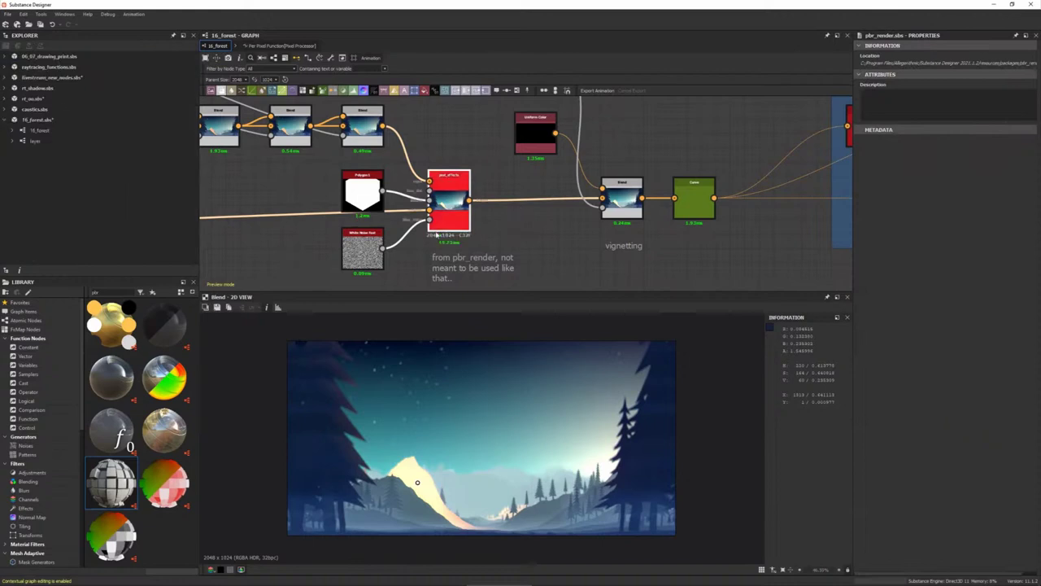
{"action": "middle_click_drag", "start_coordinate": [430, 216], "coordinate": [559, 200]}
{"action": "scroll", "coordinate": [559, 200], "scroll_direction": "up", "scroll_amount": 2}
{"action": "scroll", "coordinate": [559, 196], "scroll_direction": "up", "scroll_amount": 2}
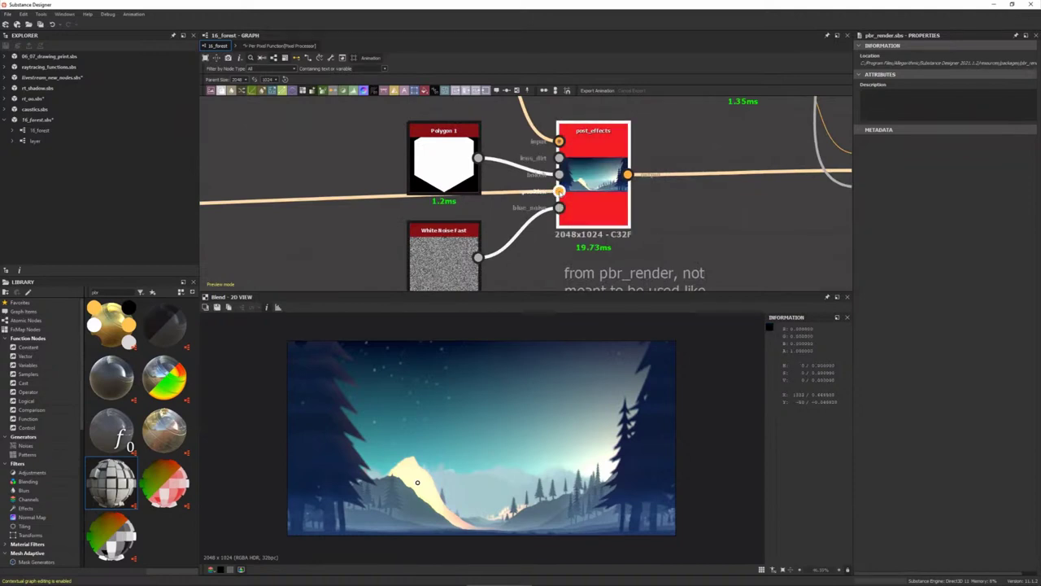
{"action": "scroll", "coordinate": [570, 195], "scroll_direction": "down", "scroll_amount": 5}
- Inspect the Pixel Processor, post_effects and vignetting Blend nodes' settings
{"action": "middle_click_drag", "start_coordinate": [738, 226], "coordinate": [499, 209]}
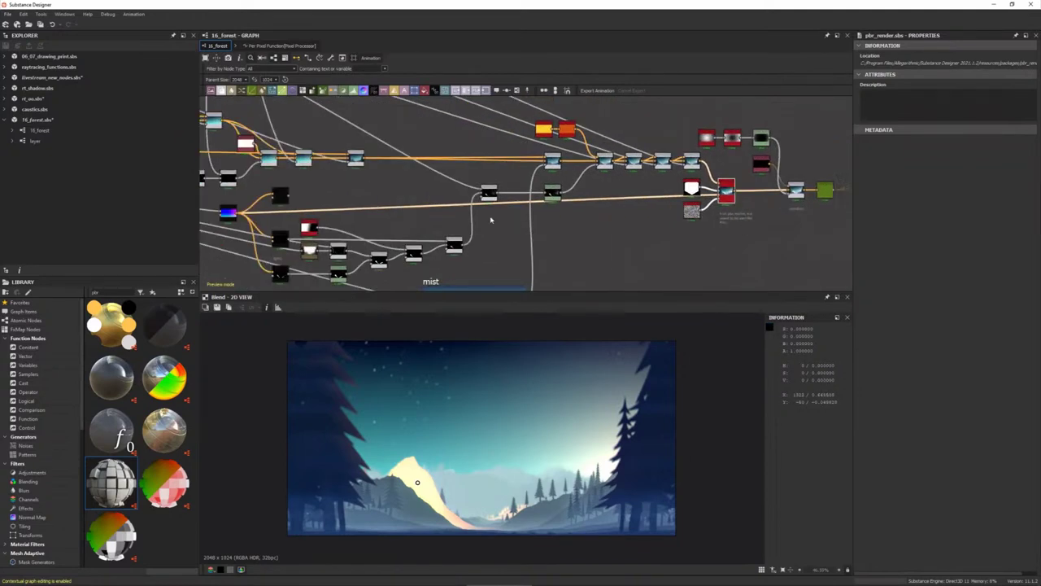
{"action": "left_click", "coordinate": [468, 212]}
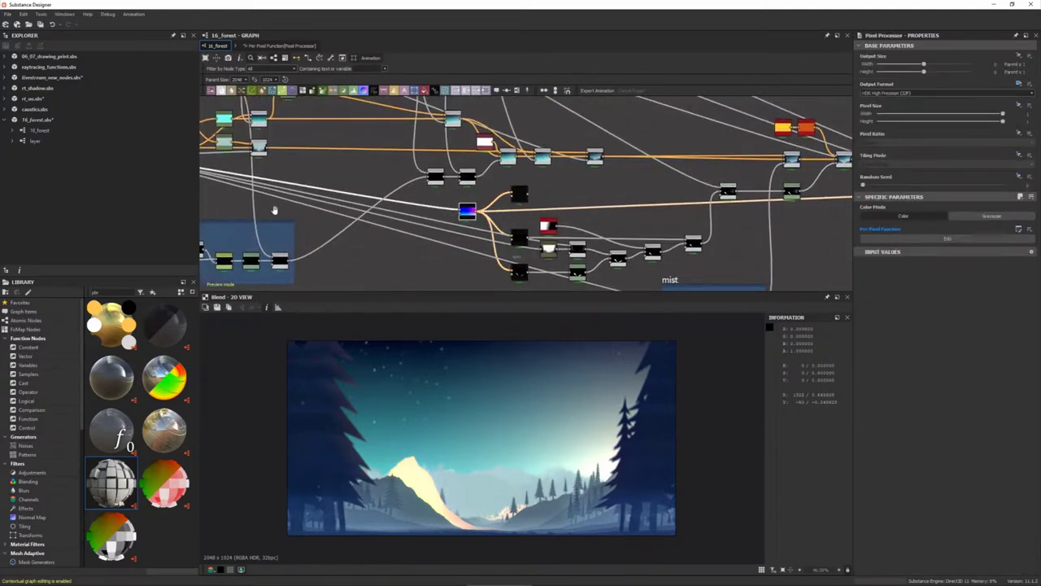
{"action": "mouse_move", "coordinate": [618, 215]}
{"action": "middle_mouse_down"}
{"action": "mouse_move", "coordinate": [659, 185]}
{"action": "mouse_move", "coordinate": [489, 216]}
{"action": "middle_mouse_up"}
{"action": "scroll", "coordinate": [668, 205], "scroll_direction": "up", "scroll_amount": 5}
{"action": "scroll", "coordinate": [668, 205], "scroll_direction": "down", "scroll_amount": 3}
{"action": "left_click", "coordinate": [486, 213]}
{"action": "left_click", "coordinate": [606, 214]}
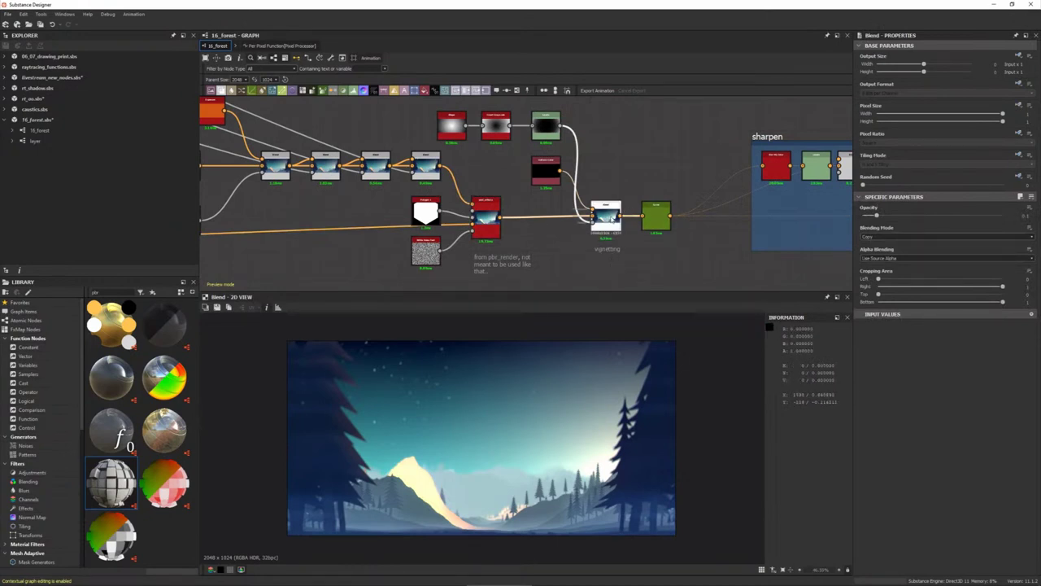
- Set the vignetting Blend opacity to 0.37 and preview the Curve node
{"action": "middle_click_drag", "start_coordinate": [635, 248], "coordinate": [493, 249]}
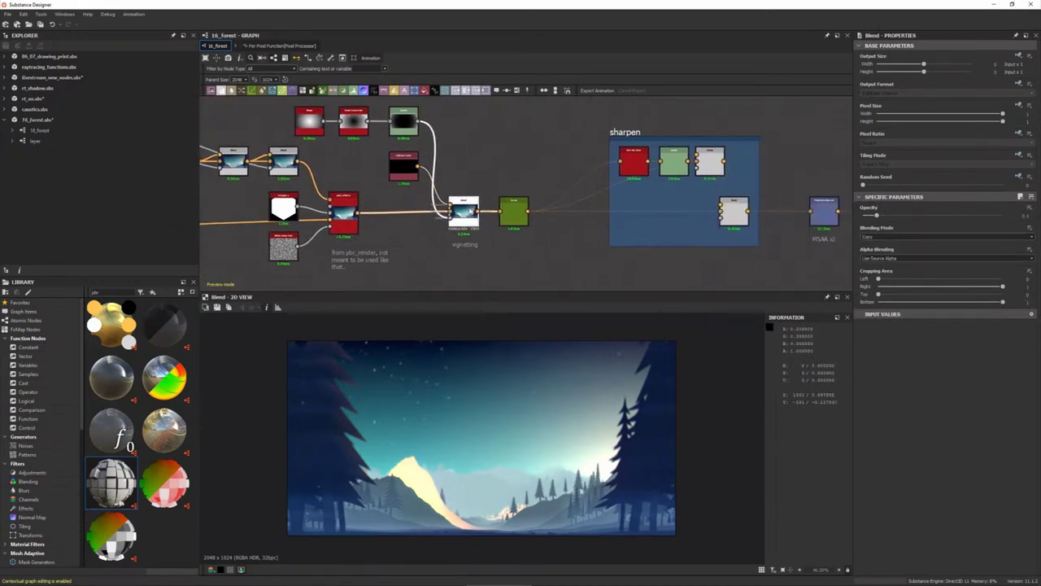
{"action": "left_click_drag", "start_coordinate": [905, 217], "coordinate": [922, 218]}
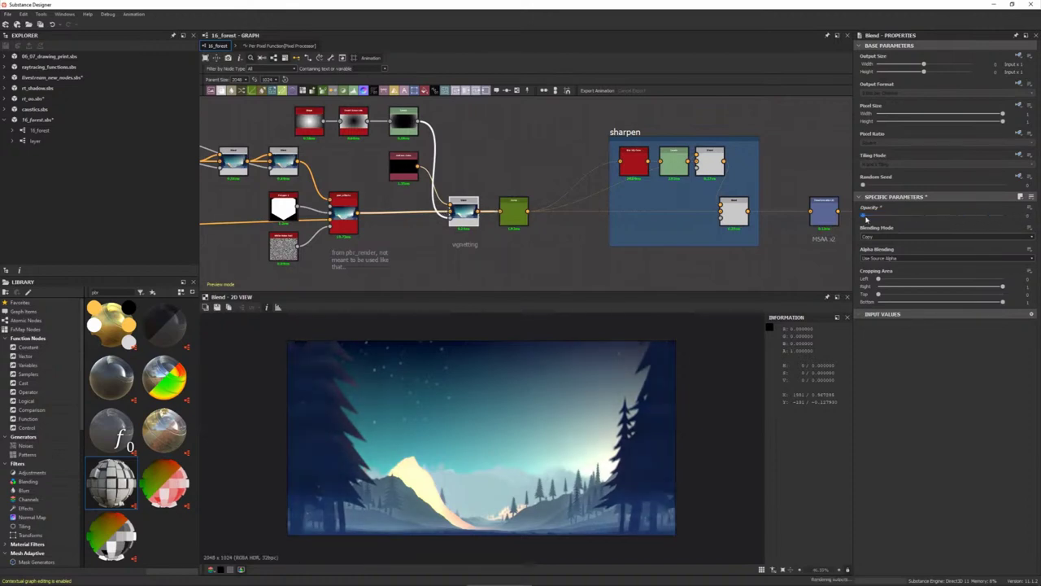
{"action": "double_click", "coordinate": [514, 213]}
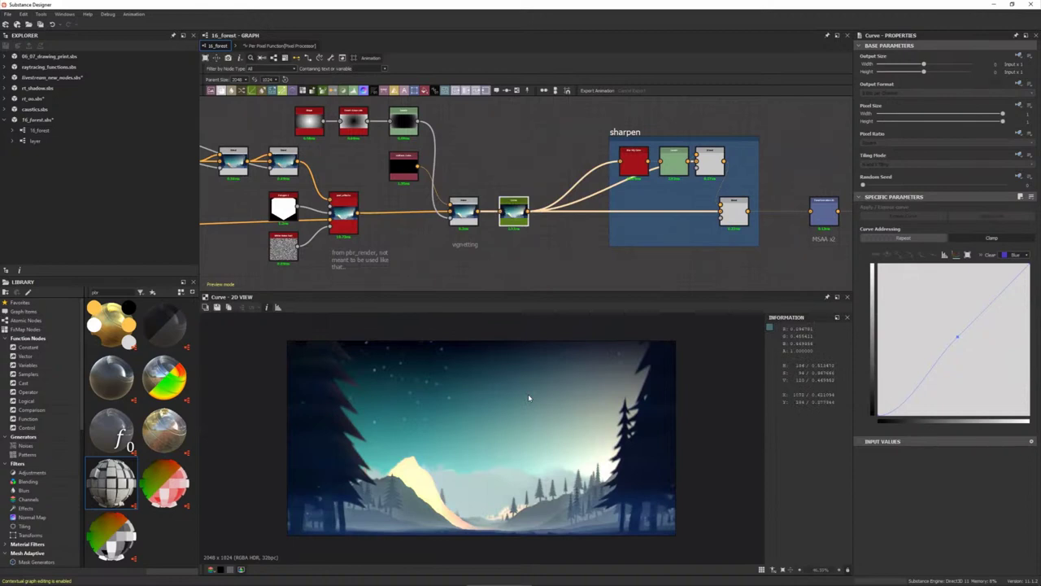
- Center the sharpen group and preview its final Blend result
{"action": "middle_click_drag", "start_coordinate": [675, 206], "coordinate": [598, 210]}
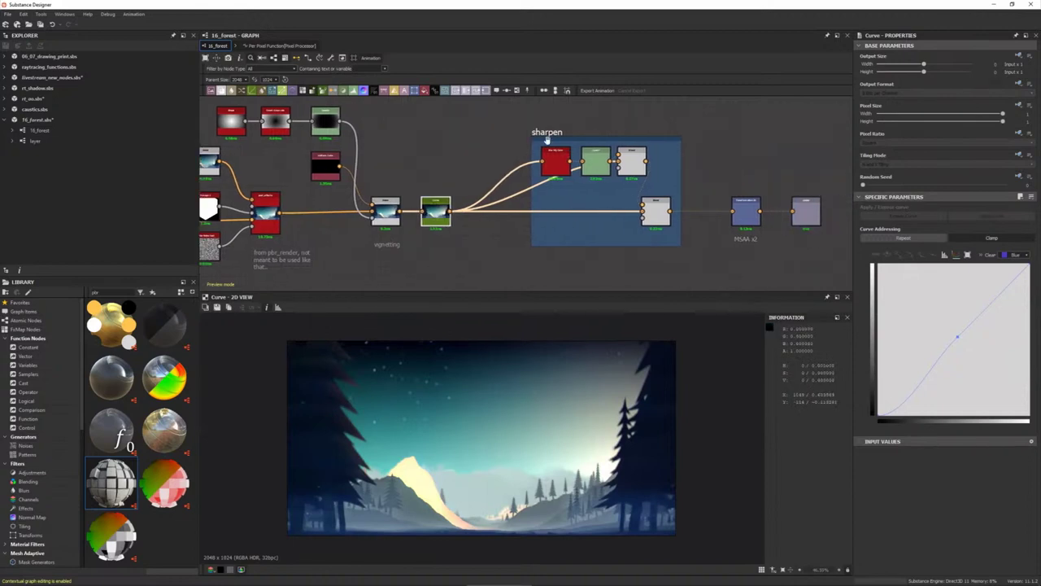
{"action": "scroll", "coordinate": [561, 135], "scroll_direction": "up", "scroll_amount": 3}
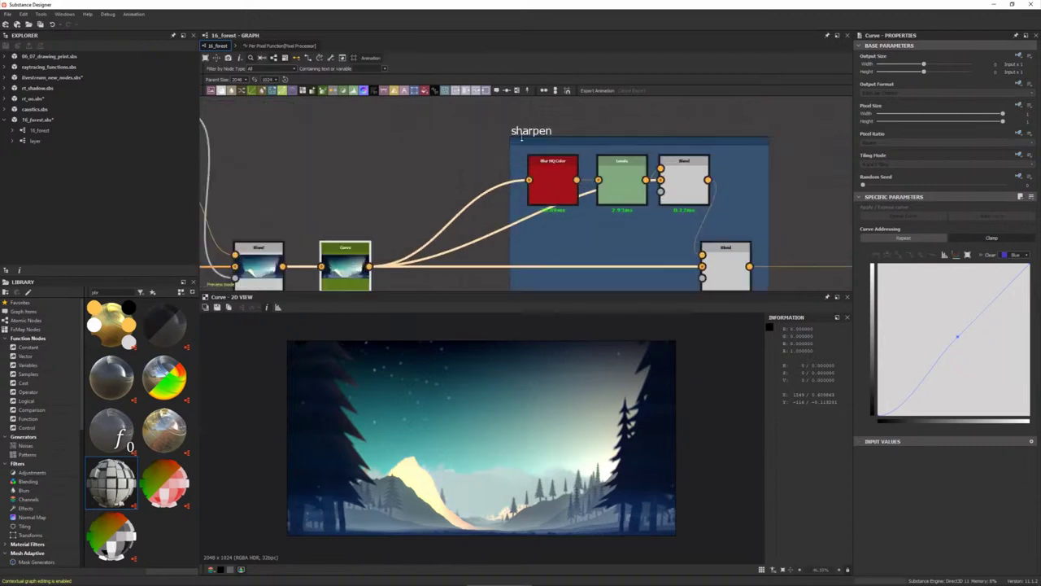
{"action": "scroll", "coordinate": [728, 272], "scroll_direction": "down", "scroll_amount": 1}
{"action": "left_click", "coordinate": [725, 267]}
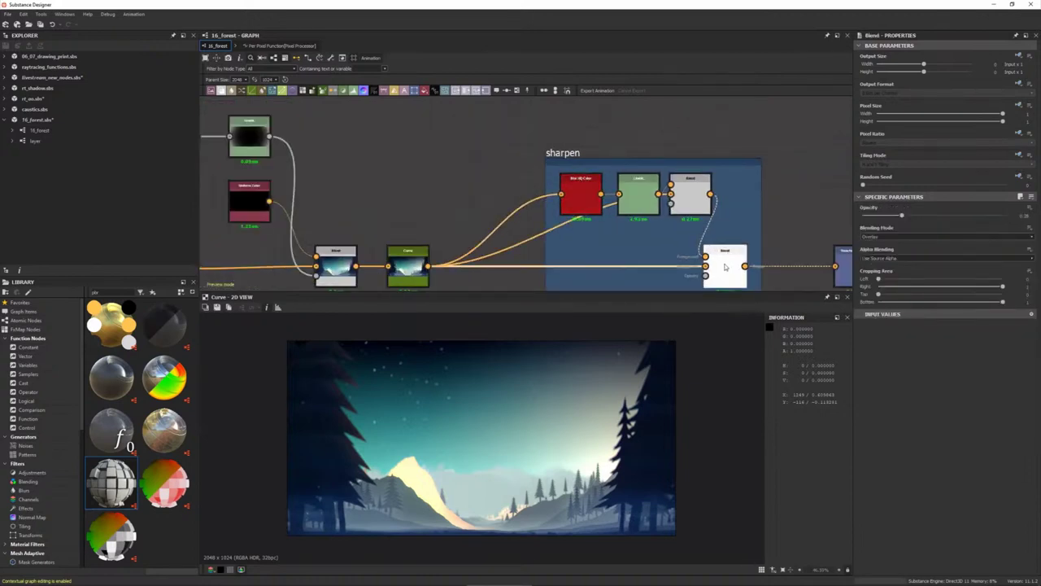
{"action": "double_click", "coordinate": [727, 267]}
{"action": "middle_click_drag", "start_coordinate": [814, 167], "coordinate": [667, 136]}
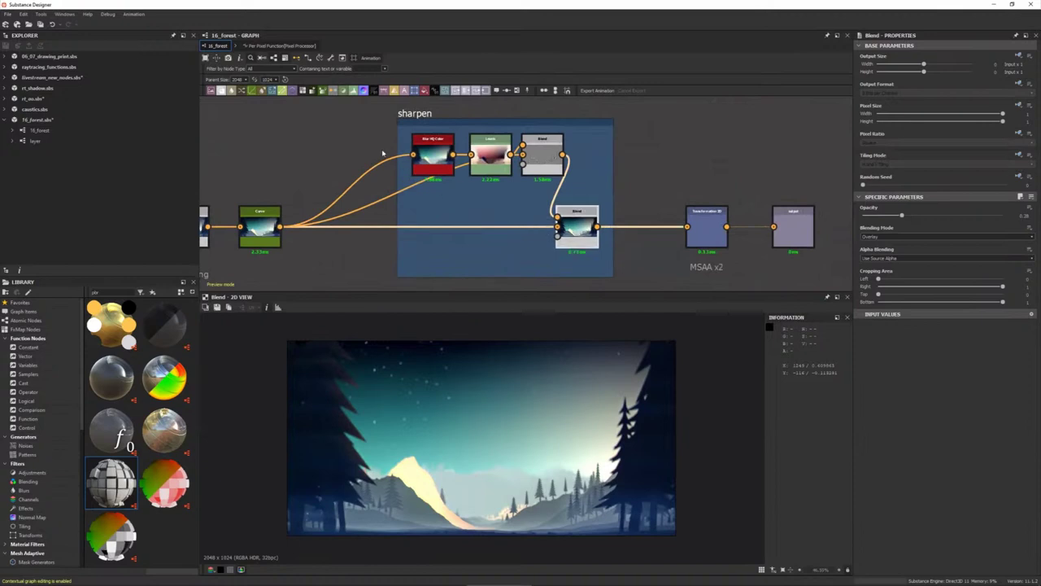
{"action": "scroll", "coordinate": [413, 145], "scroll_direction": "up", "scroll_amount": 2}
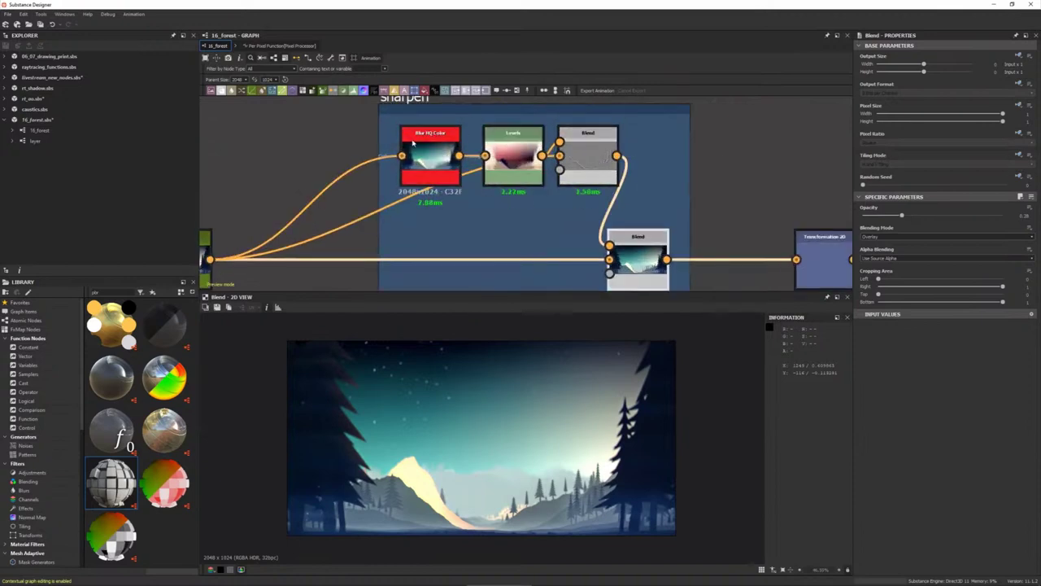
{"action": "middle_click_drag", "start_coordinate": [423, 155], "coordinate": [460, 180]}
- Preview the Blur HQ, Levels and difference Blend, moving that Blend lower in the frame
{"action": "double_click", "coordinate": [464, 183]}
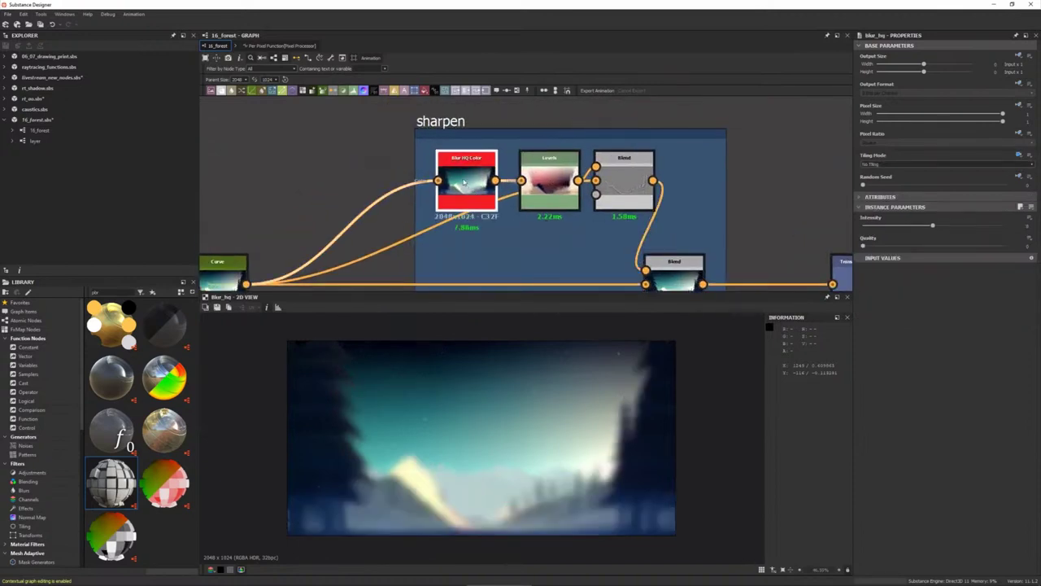
{"action": "double_click", "coordinate": [557, 180]}
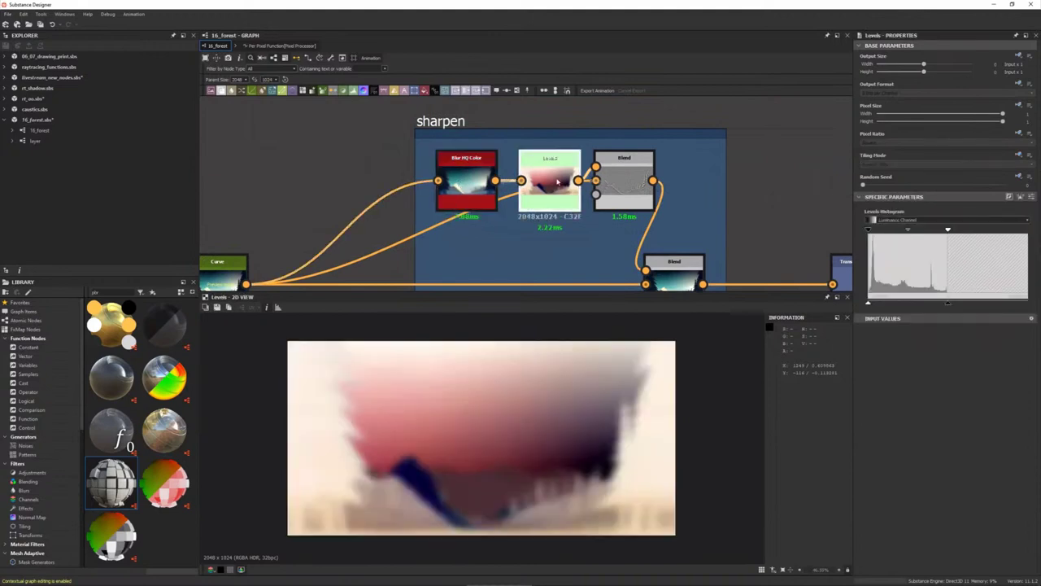
{"action": "double_click", "coordinate": [625, 185]}
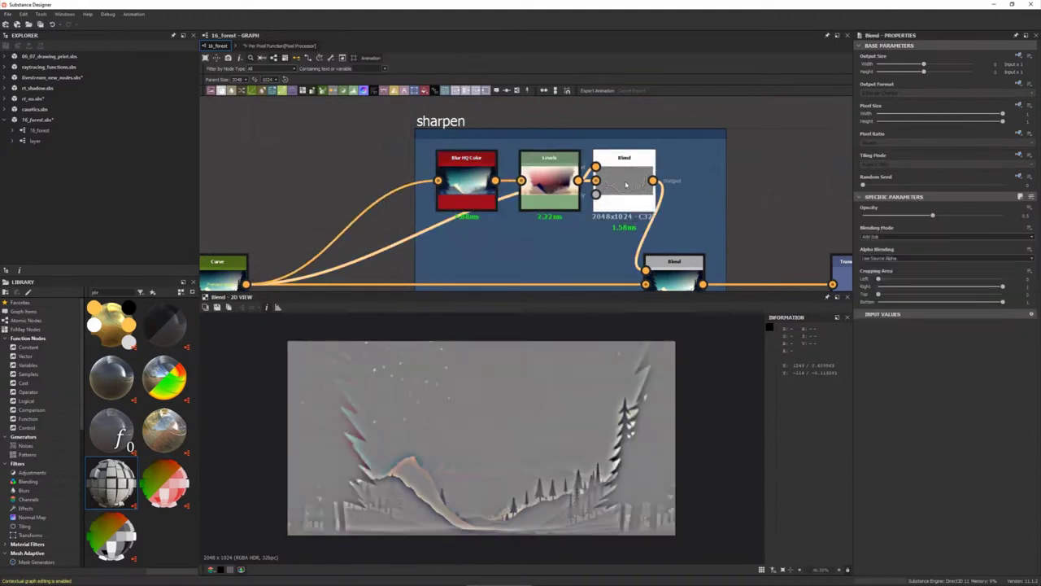
{"action": "left_click_drag", "start_coordinate": [625, 185], "coordinate": [635, 225]}
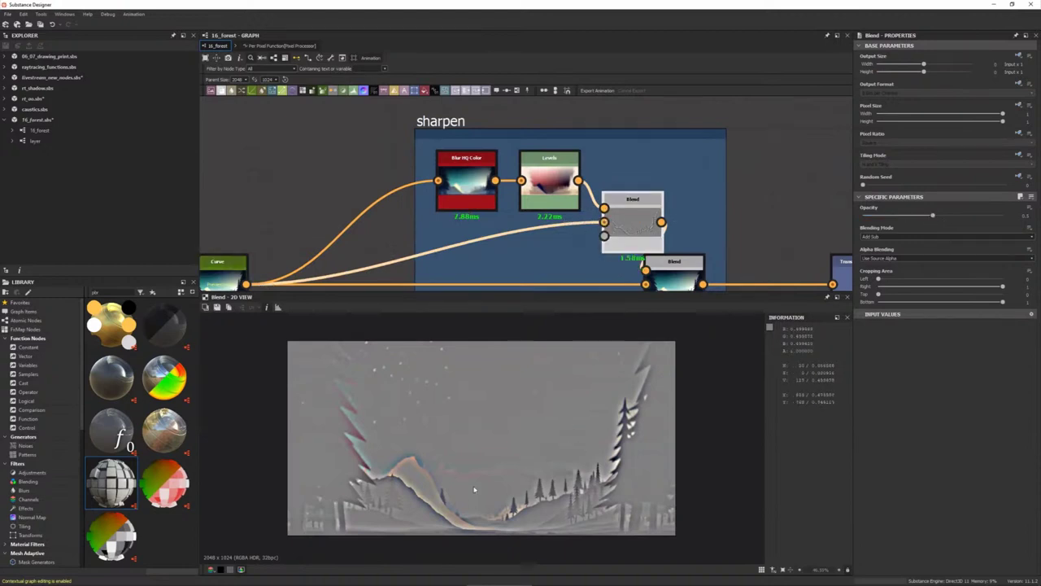
- Set the sharpen overlay Blend opacity to 0.22 and preview the 1024×512 Transformation 2D
{"action": "middle_click_drag", "start_coordinate": [724, 183], "coordinate": [656, 110]}
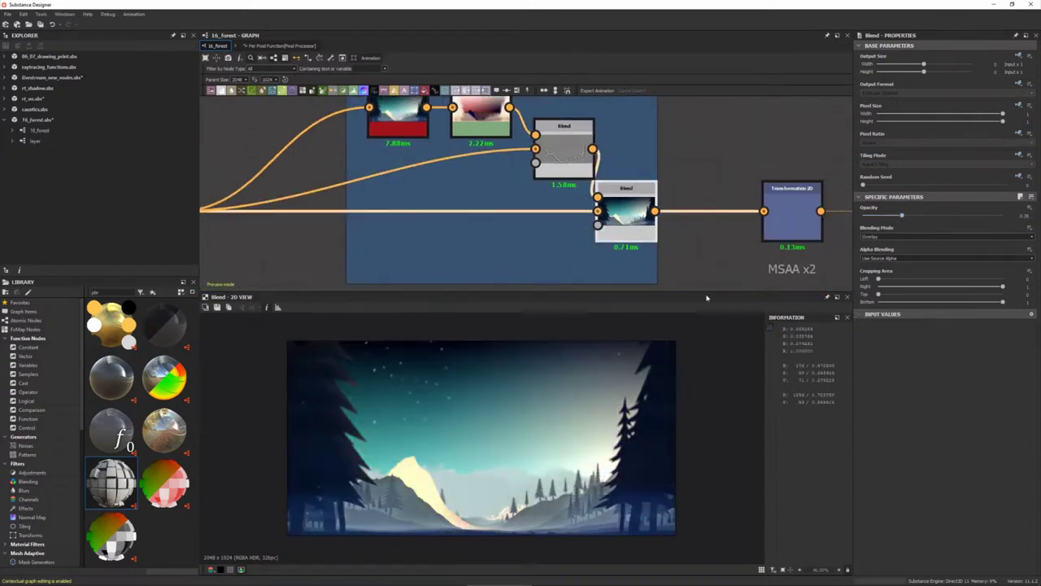
{"action": "left_click_drag", "start_coordinate": [895, 217], "coordinate": [848, 218]}
{"action": "left_click_drag", "start_coordinate": [972, 221], "coordinate": [1013, 221]}
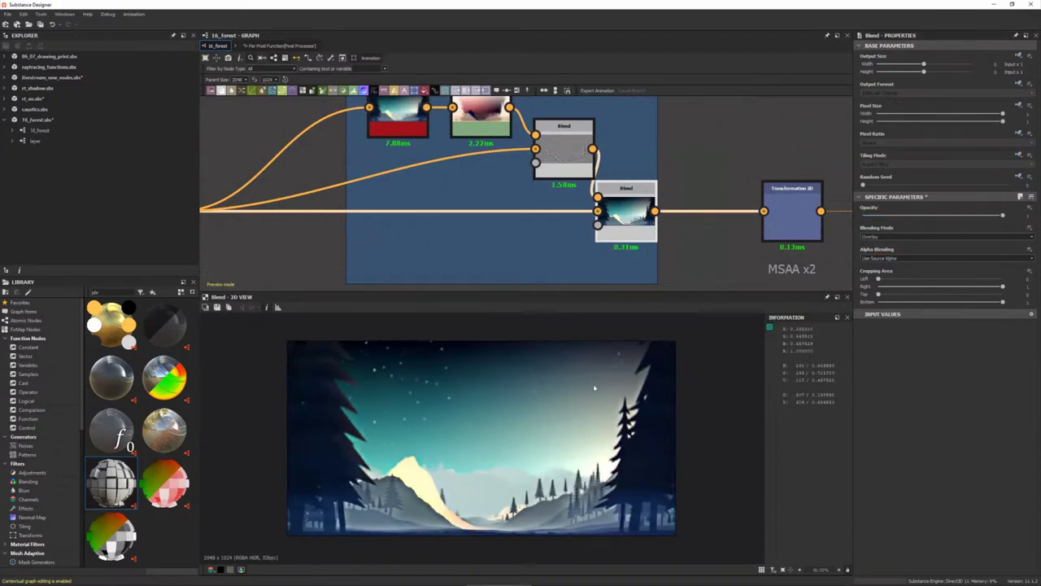
{"action": "left_click_drag", "start_coordinate": [990, 220], "coordinate": [895, 216]}
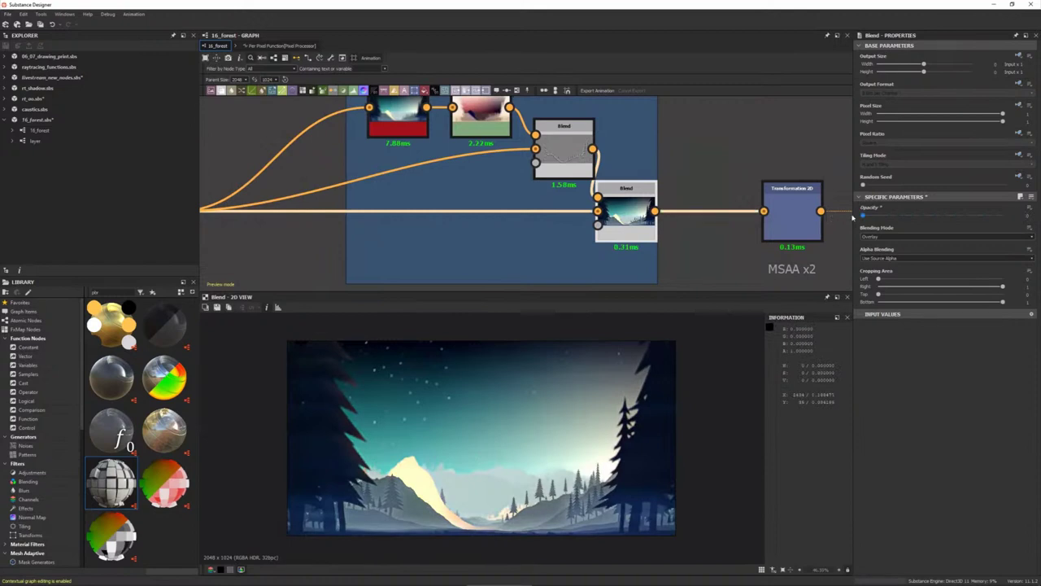
{"action": "middle_click_drag", "start_coordinate": [723, 244], "coordinate": [506, 233]}
{"action": "double_click", "coordinate": [573, 195]}
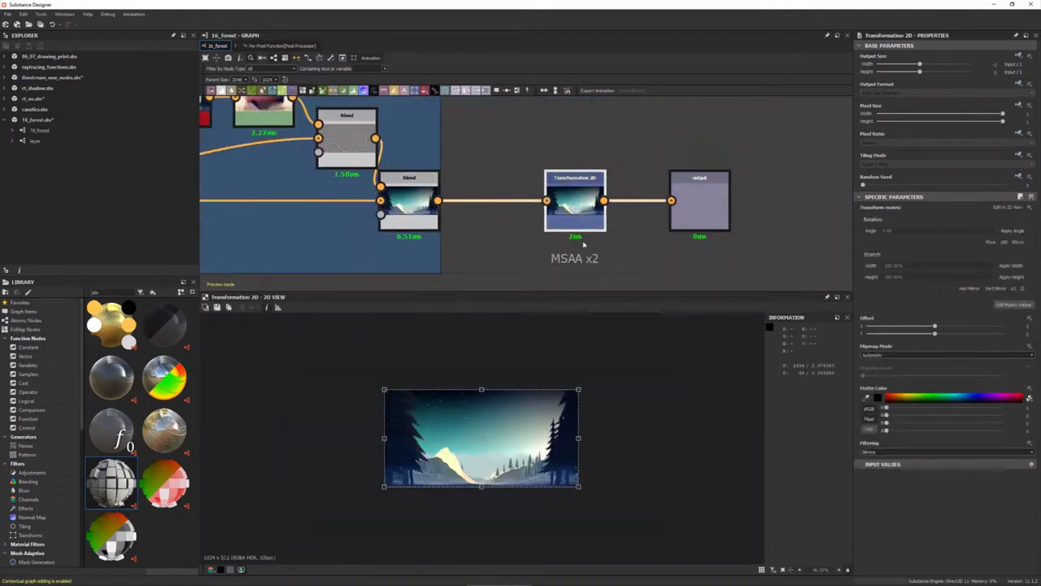
{"action": "scroll", "coordinate": [544, 384], "scroll_direction": "up", "scroll_amount": 2}
{"action": "scroll", "coordinate": [538, 407], "scroll_direction": "up", "scroll_amount": 2}
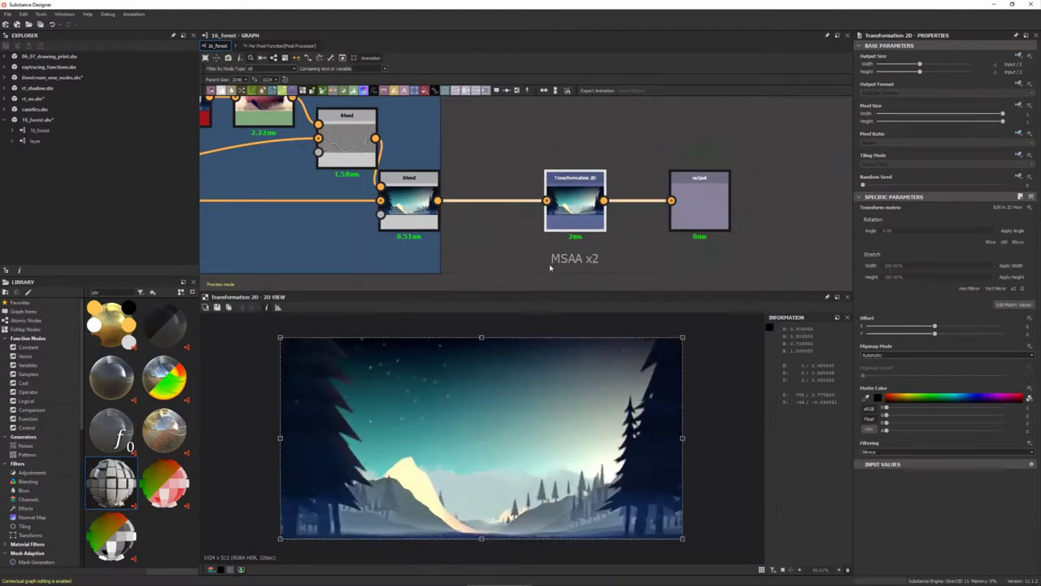
{"action": "scroll", "coordinate": [567, 387], "scroll_direction": "up", "scroll_amount": 1}
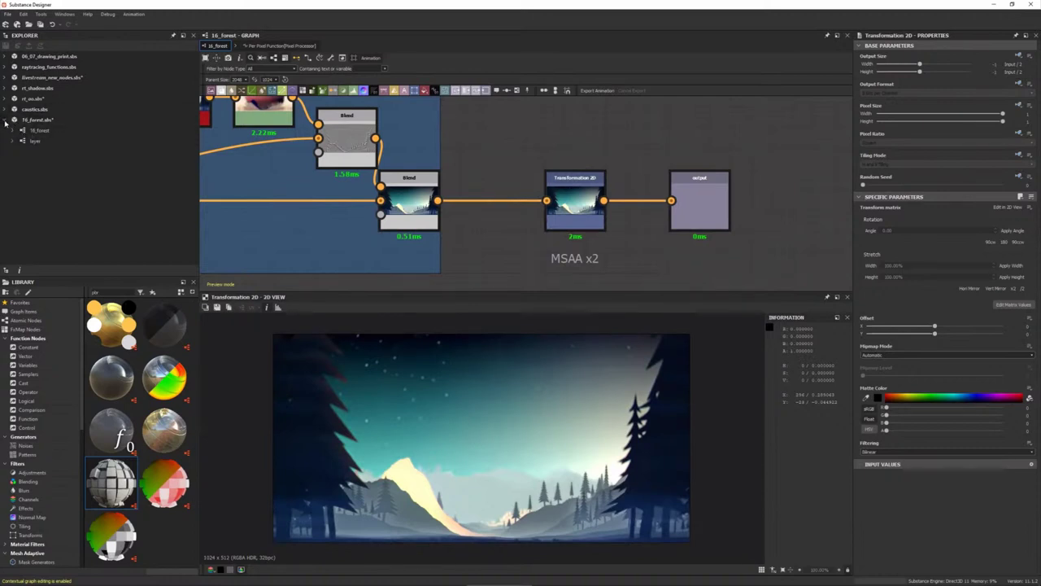
{"action": "left_click", "coordinate": [5, 120]}
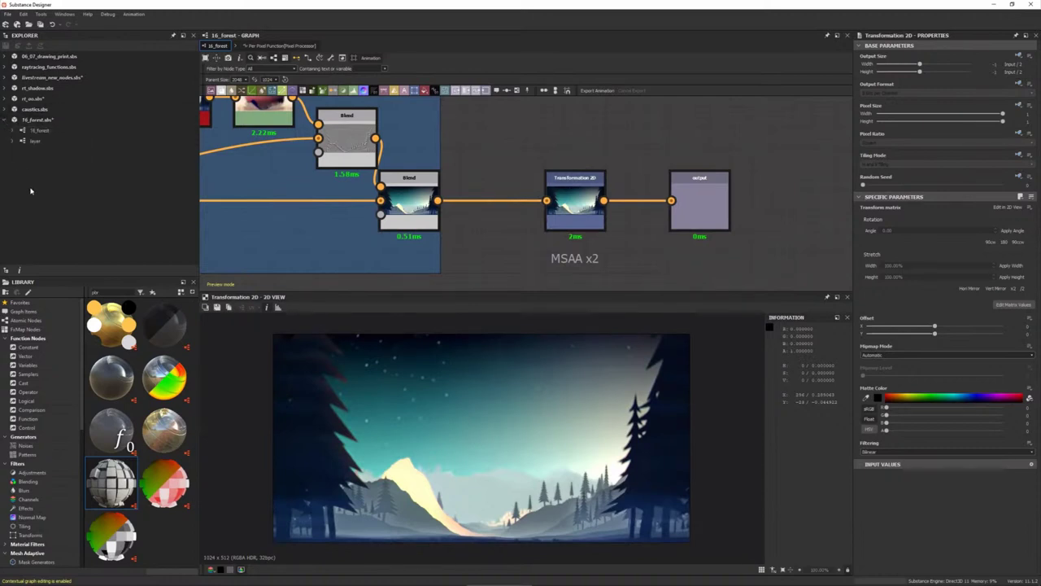
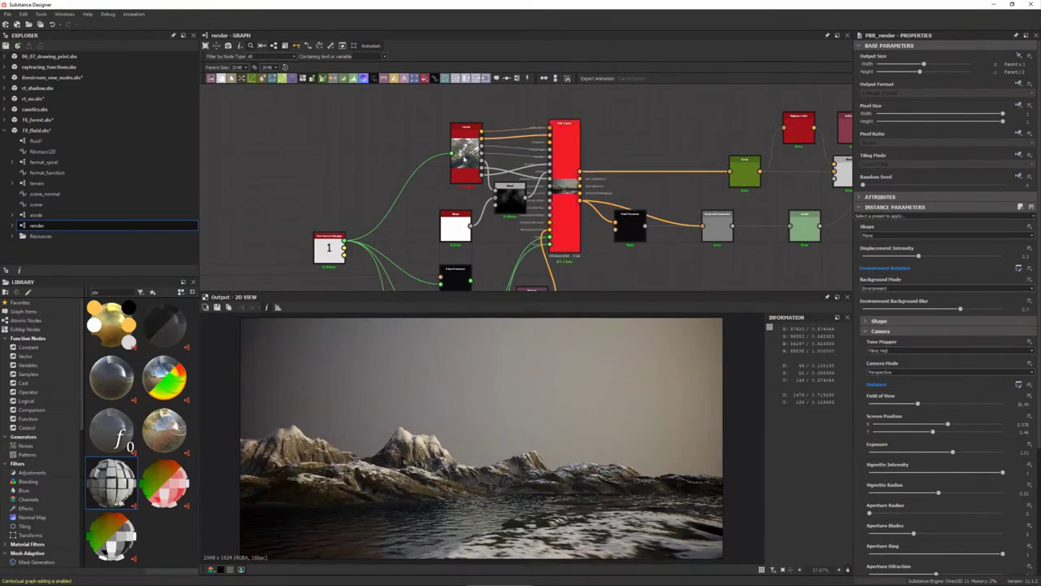
- Show the terrain node's normal map output in the 2D View
{"action": "double_click", "coordinate": [465, 158]}
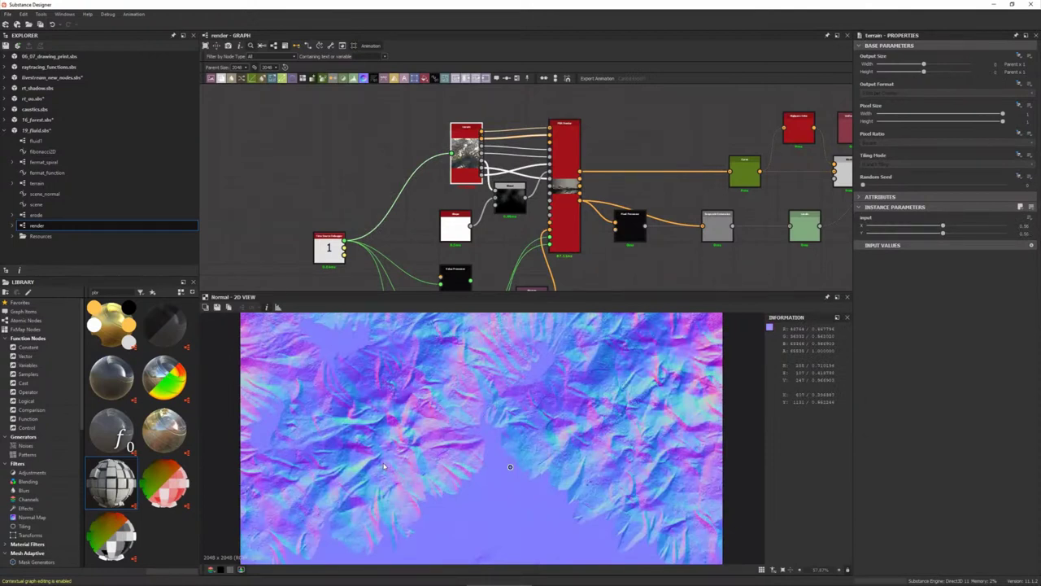
{"action": "scroll", "coordinate": [510, 466], "scroll_direction": "down", "scroll_amount": 1}
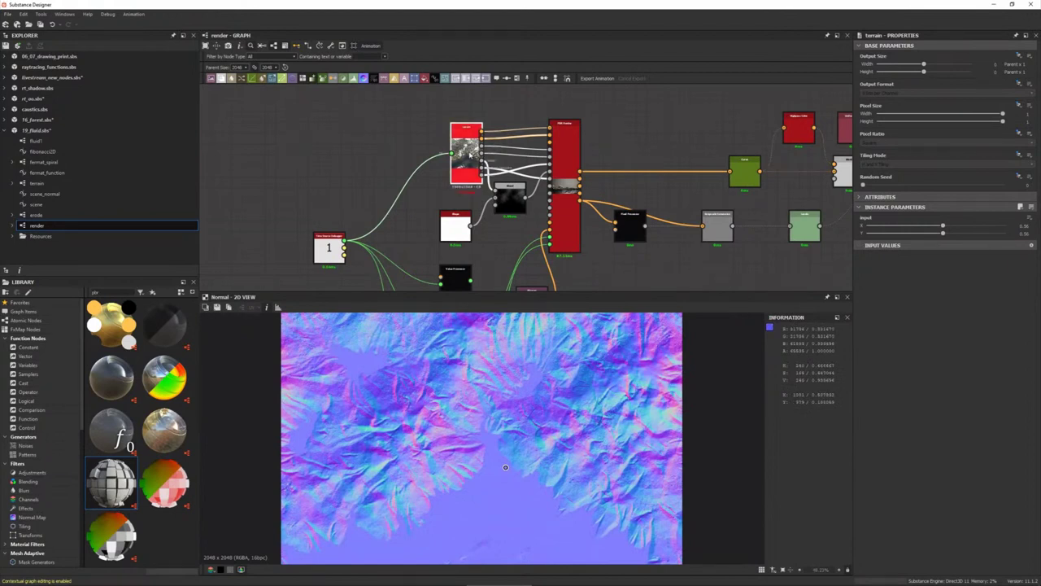
- Open the terrain subgraph and preview its Erode node's output
{"action": "double_click", "coordinate": [470, 153]}
{"action": "scroll", "coordinate": [425, 181], "scroll_direction": "up", "scroll_amount": 2}
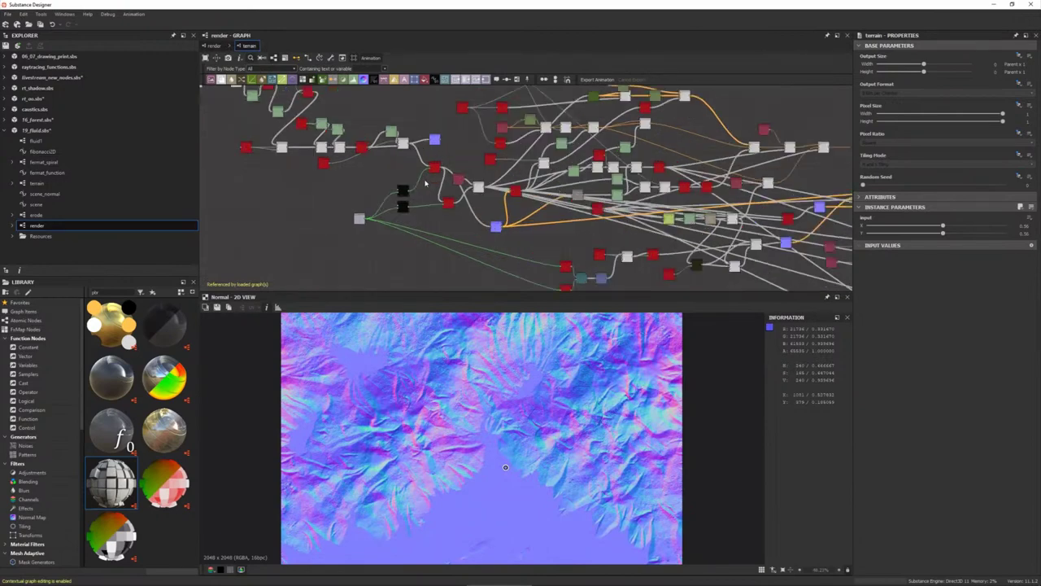
{"action": "scroll", "coordinate": [426, 181], "scroll_direction": "up", "scroll_amount": 2}
{"action": "double_click", "coordinate": [426, 181]}
- Preview the Blend node, then the Normal node's sharper normal map
{"action": "middle_click_drag", "start_coordinate": [407, 158], "coordinate": [510, 165]}
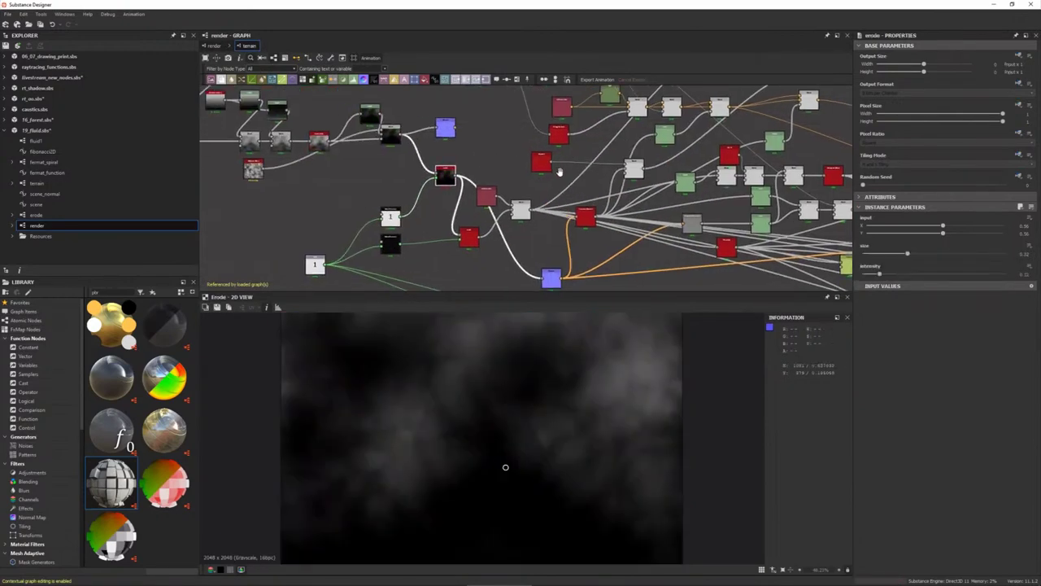
{"action": "double_click", "coordinate": [474, 148]}
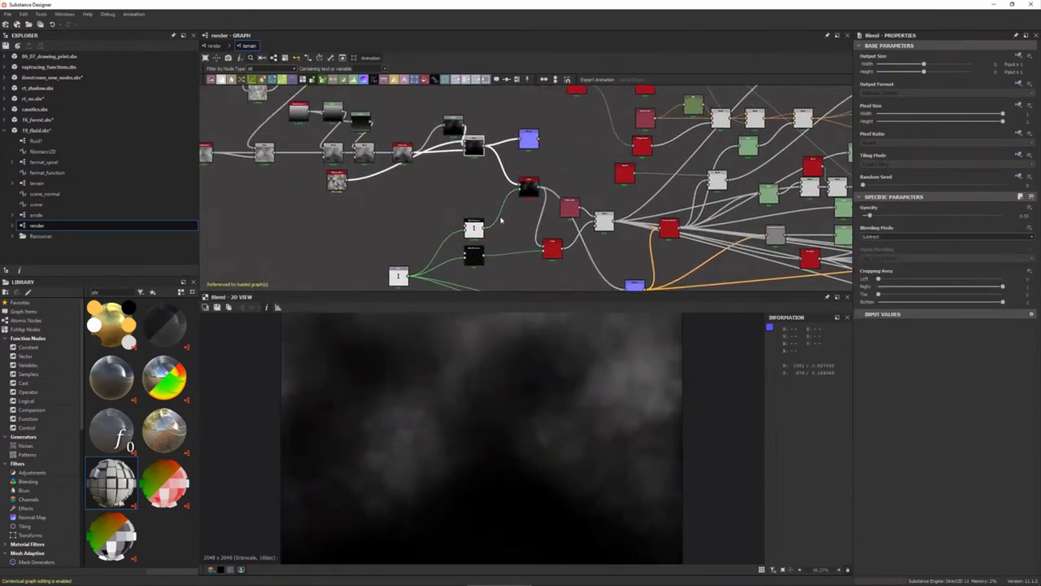
{"action": "left_click_drag", "start_coordinate": [529, 139], "coordinate": [561, 144]}
{"action": "scroll", "coordinate": [530, 192], "scroll_direction": "up", "scroll_amount": 2}
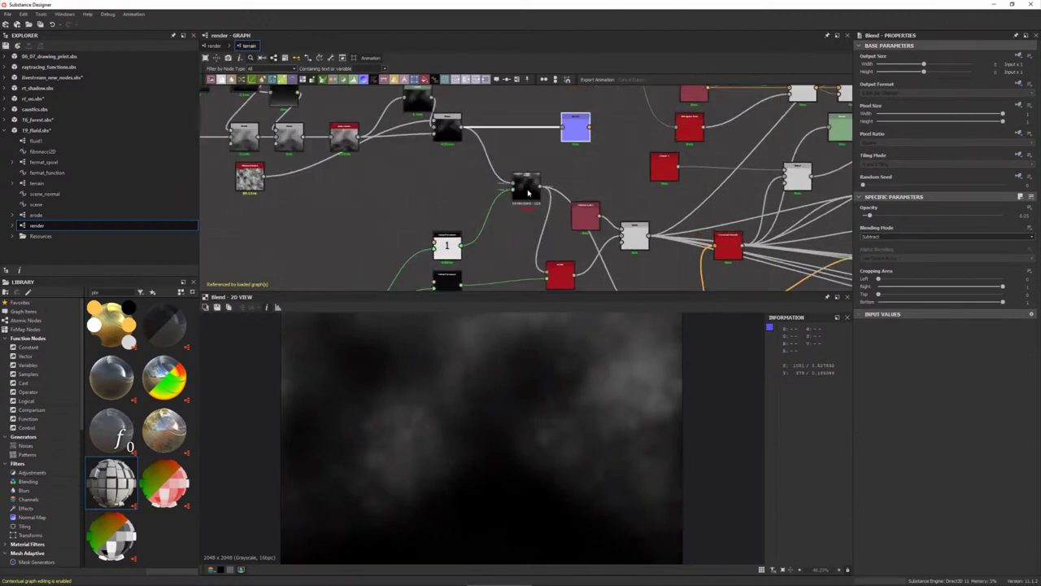
{"action": "scroll", "coordinate": [528, 207], "scroll_direction": "up", "scroll_amount": 2}
{"action": "scroll", "coordinate": [533, 189], "scroll_direction": "down", "scroll_amount": 2}
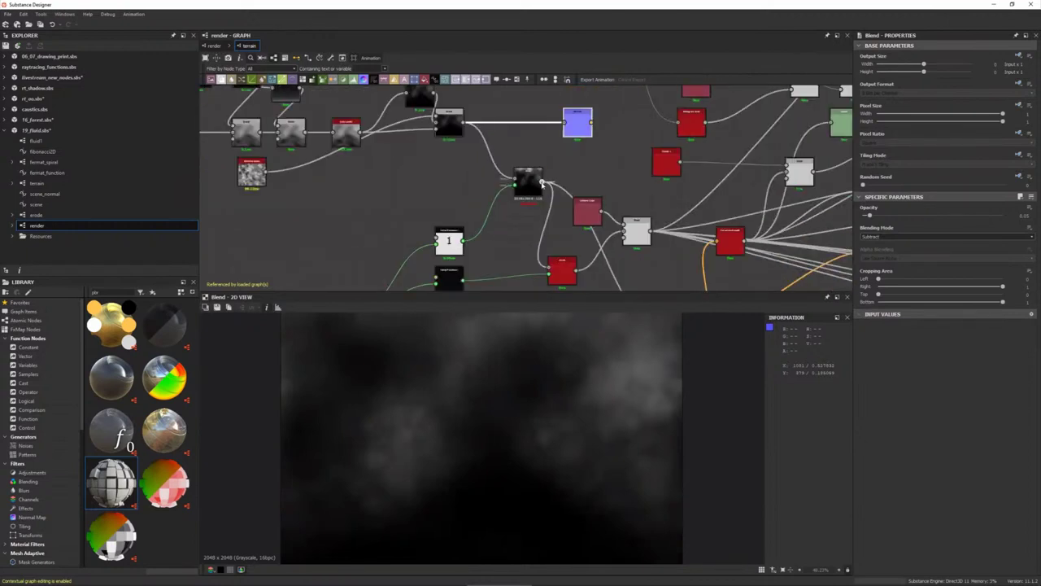
{"action": "double_click", "coordinate": [525, 181]}
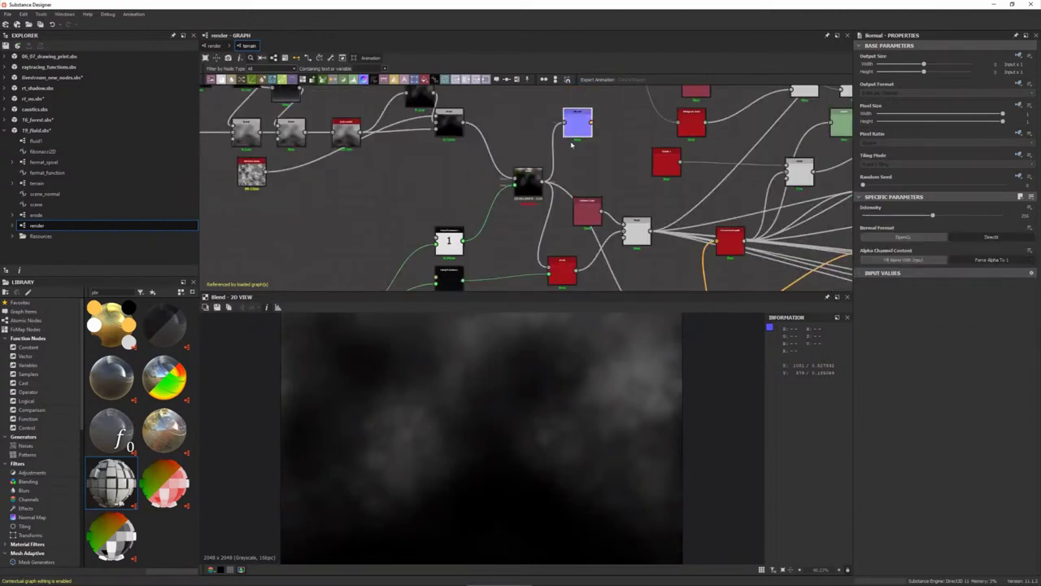
- Open the erode subgraph and preview its FX-Map's branching streak pattern, zooming in and out
{"action": "double_click", "coordinate": [530, 182]}
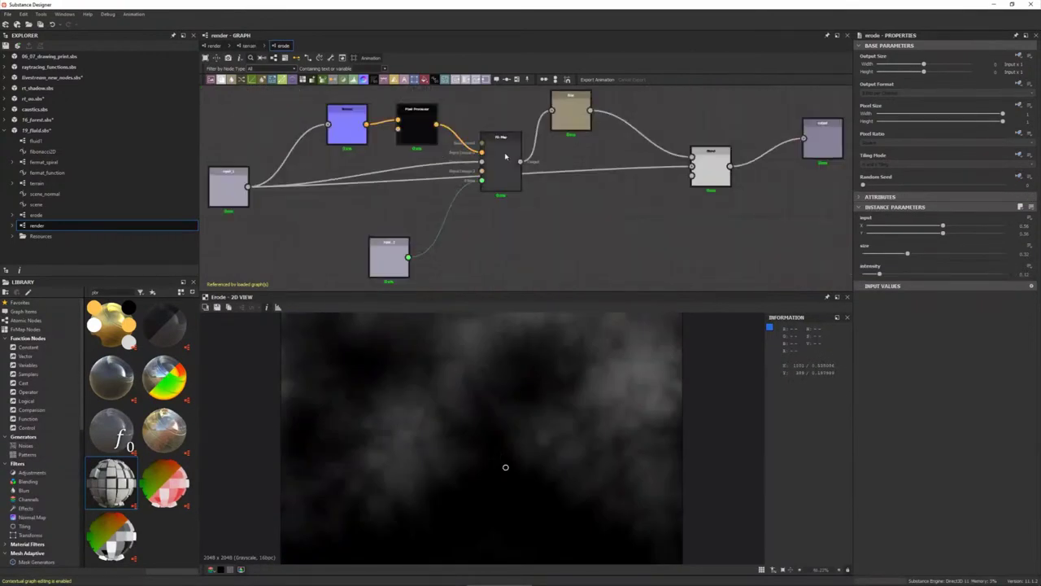
{"action": "double_click", "coordinate": [503, 166]}
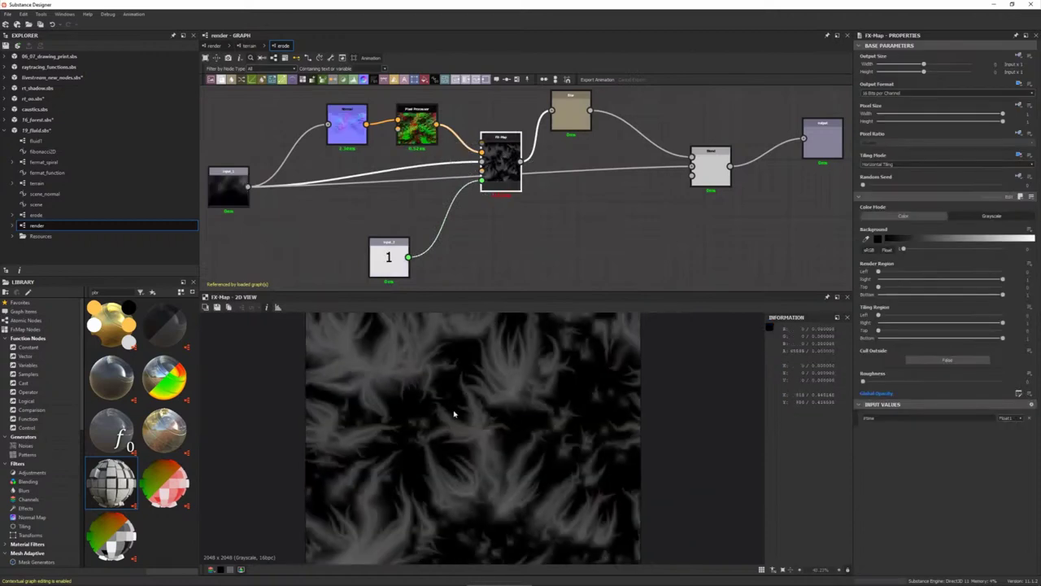
{"action": "scroll", "coordinate": [456, 366], "scroll_direction": "up", "scroll_amount": 2}
{"action": "scroll", "coordinate": [443, 362], "scroll_direction": "up", "scroll_amount": 2}
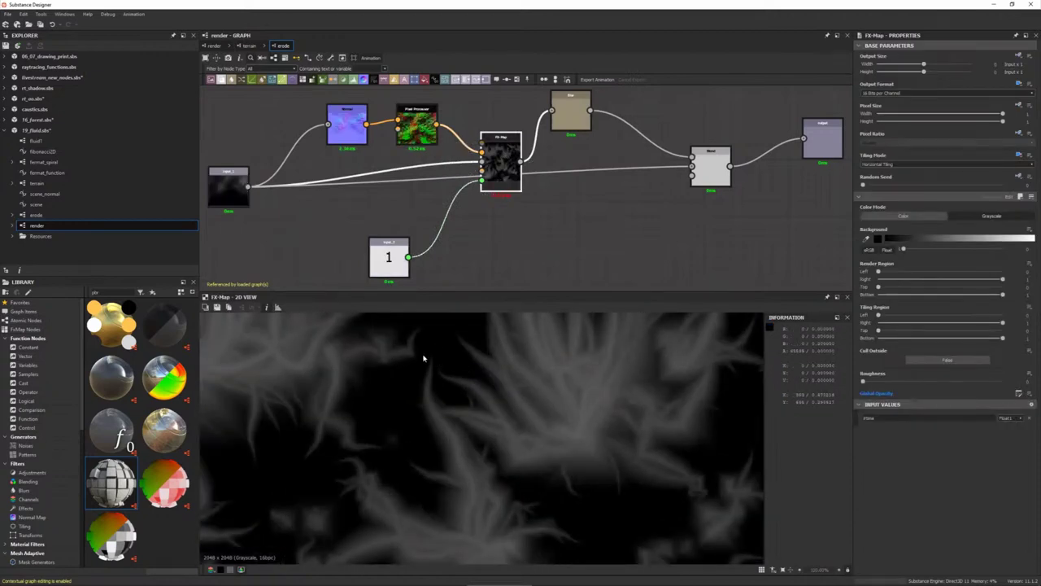
{"action": "scroll", "coordinate": [431, 365], "scroll_direction": "up", "scroll_amount": 2}
{"action": "scroll", "coordinate": [433, 350], "scroll_direction": "up", "scroll_amount": 2}
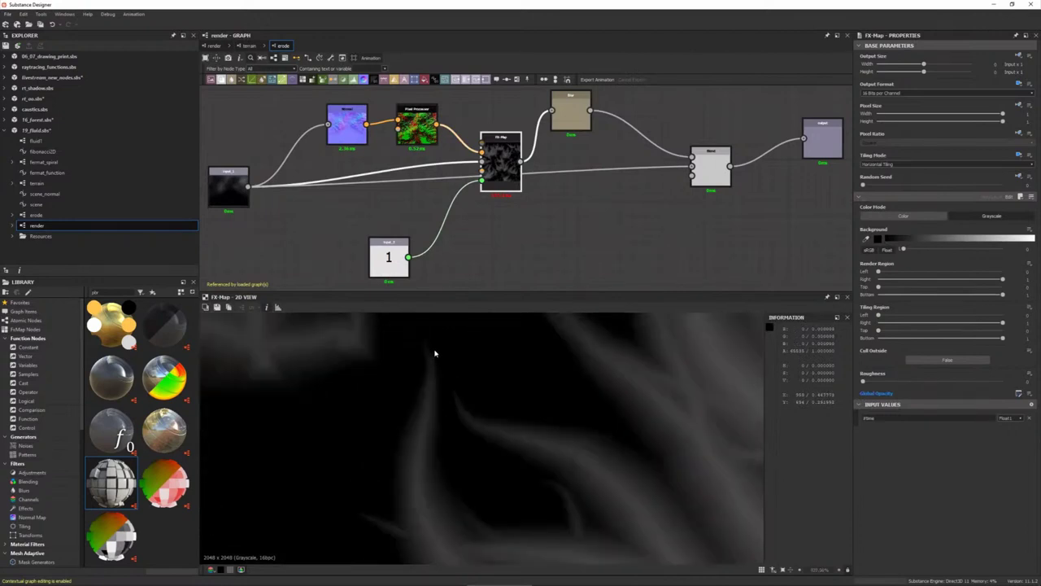
{"action": "scroll", "coordinate": [407, 390], "scroll_direction": "up", "scroll_amount": 1}
{"action": "scroll", "coordinate": [396, 402], "scroll_direction": "down", "scroll_amount": 2}
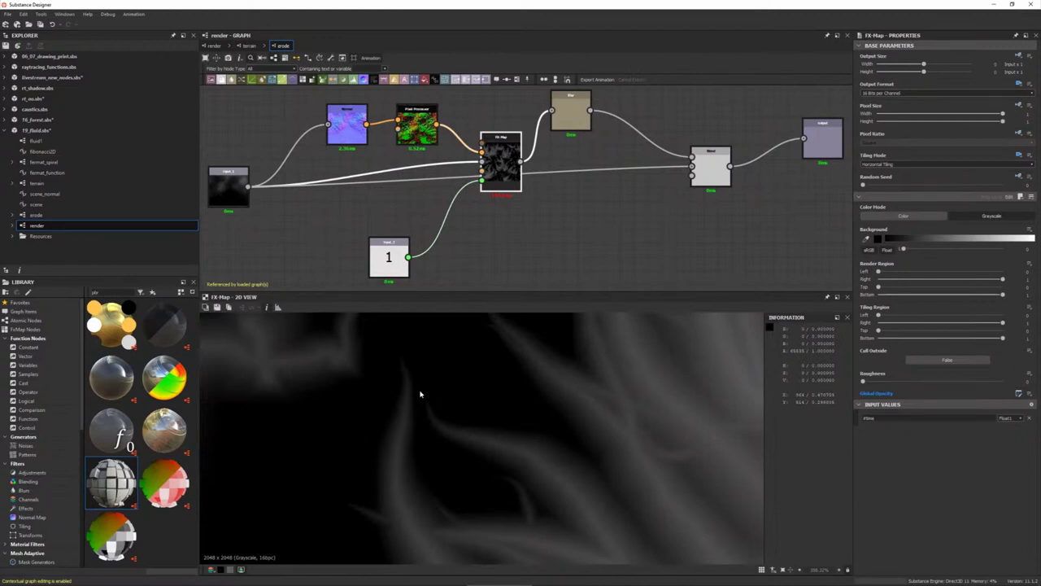
{"action": "scroll", "coordinate": [431, 440], "scroll_direction": "down", "scroll_amount": 2}
{"action": "scroll", "coordinate": [448, 399], "scroll_direction": "down", "scroll_amount": 2}
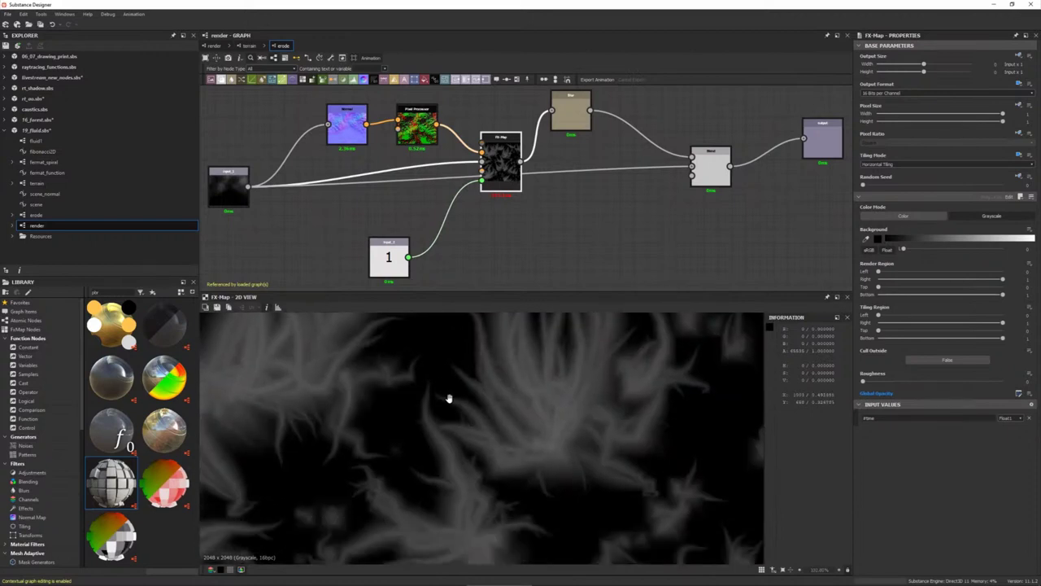
{"action": "scroll", "coordinate": [439, 390], "scroll_direction": "down", "scroll_amount": 1}
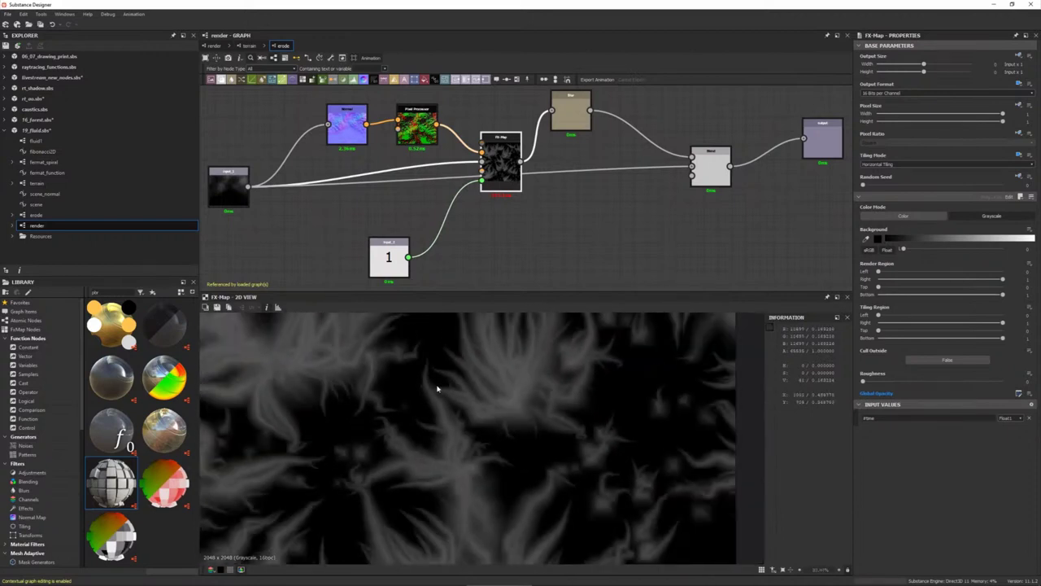
{"action": "scroll", "coordinate": [431, 379], "scroll_direction": "down", "scroll_amount": 1}
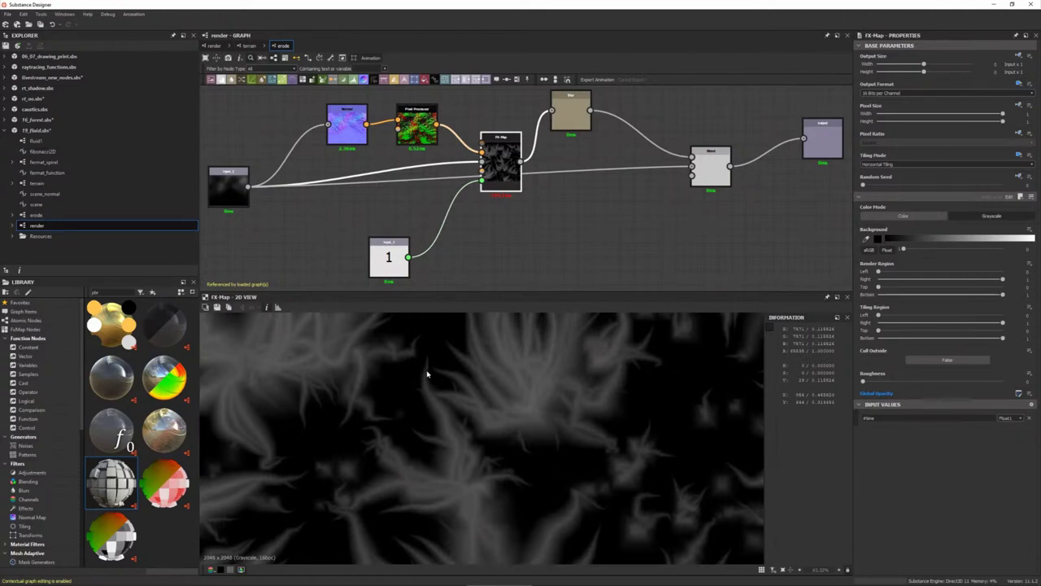
- Return to the terrain graph and preview the Normal node's output
{"action": "left_click", "coordinate": [250, 46]}
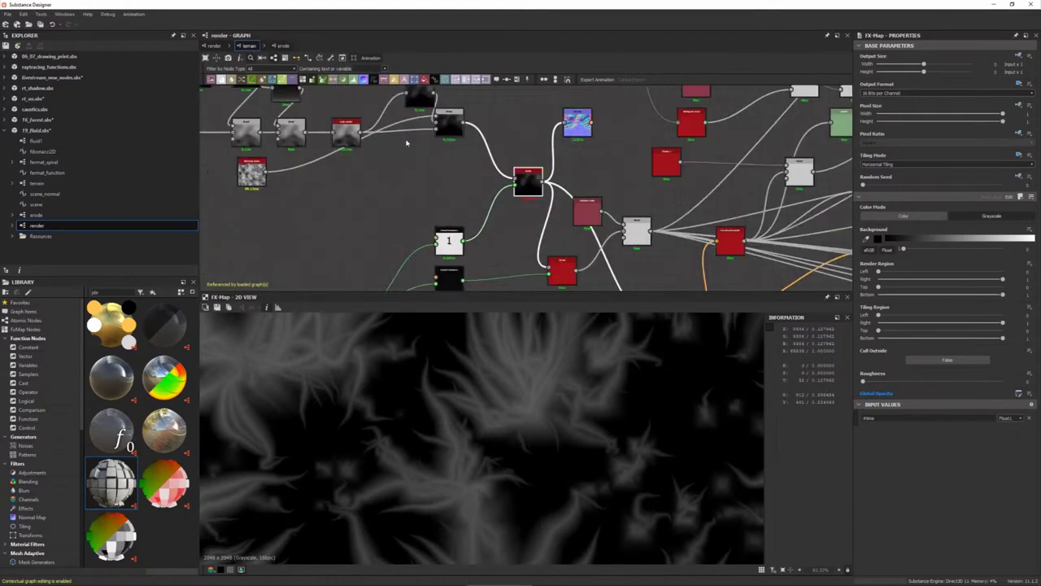
{"action": "middle_click_drag", "start_coordinate": [585, 191], "coordinate": [551, 205]}
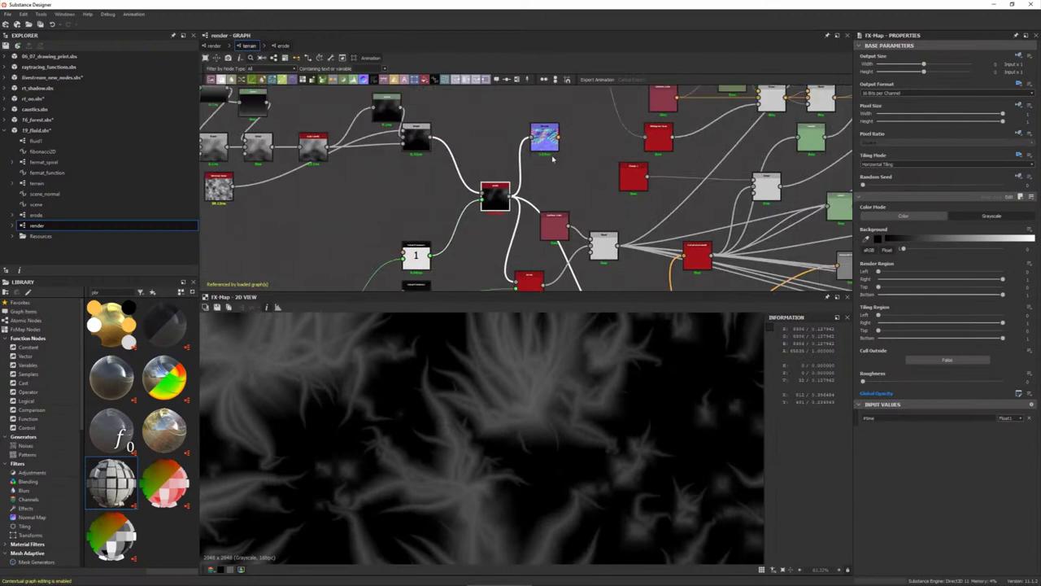
{"action": "left_click", "coordinate": [545, 140]}
{"action": "double_click", "coordinate": [545, 140]}
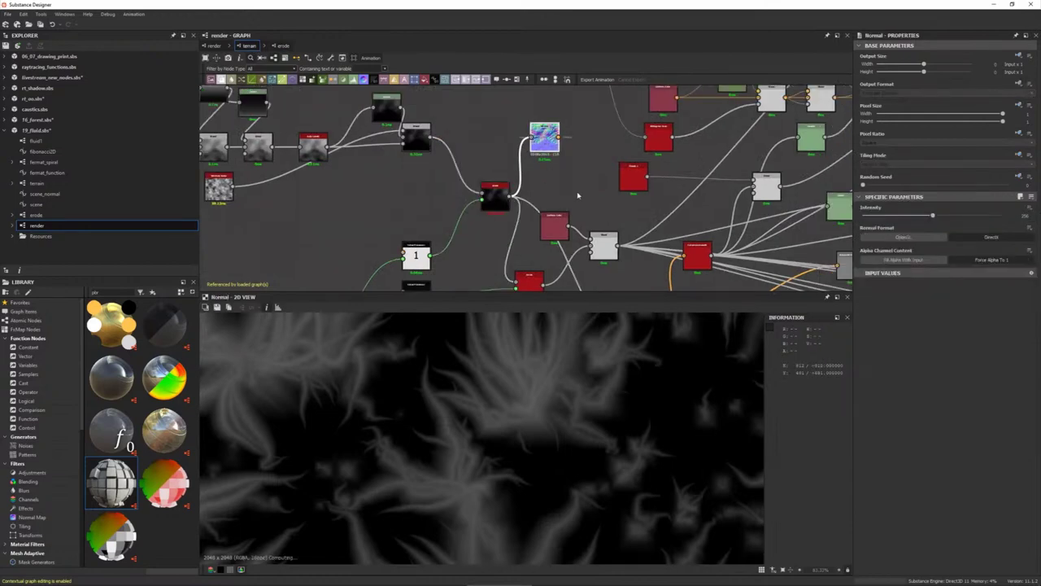
- Preview the erode node, then the Max Lighten Blend node's grayscale height output
{"action": "middle_click_drag", "start_coordinate": [586, 192], "coordinate": [561, 156]}
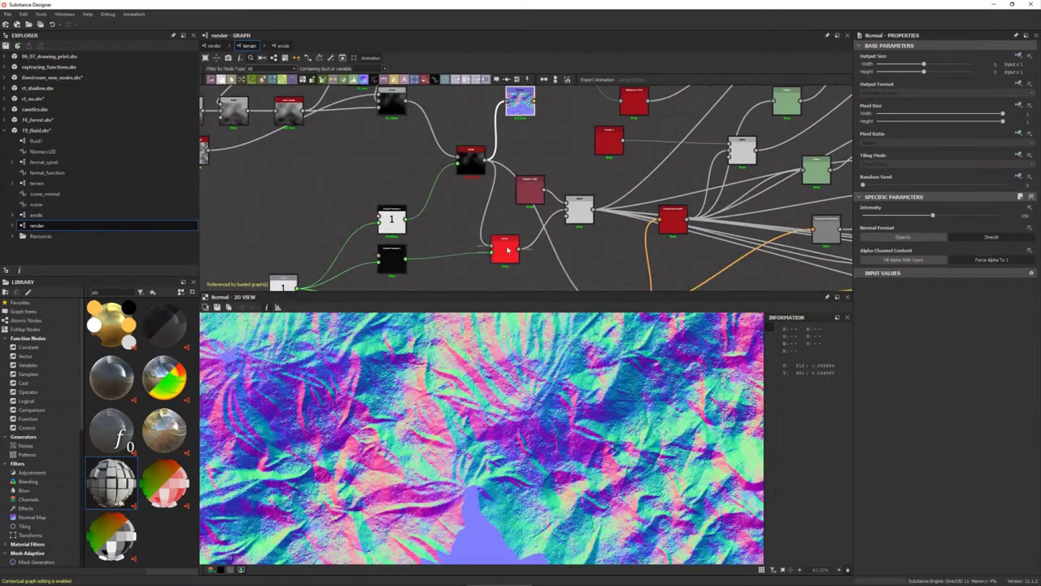
{"action": "double_click", "coordinate": [504, 249]}
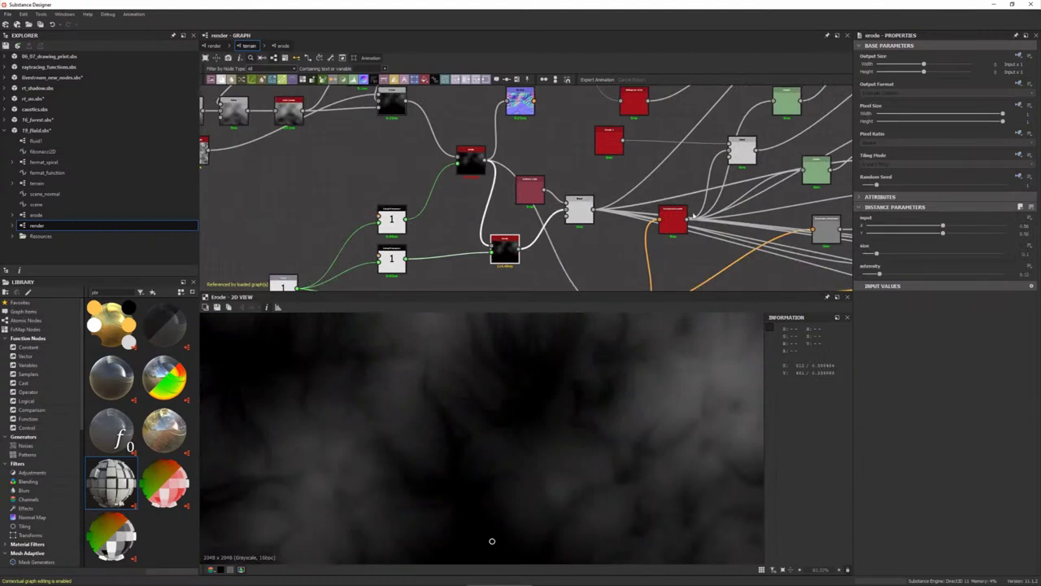
{"action": "scroll", "coordinate": [631, 208], "scroll_direction": "down", "scroll_amount": 3}
{"action": "scroll", "coordinate": [631, 208], "scroll_direction": "down", "scroll_amount": 2}
{"action": "middle_click_drag", "start_coordinate": [631, 208], "coordinate": [542, 206]}
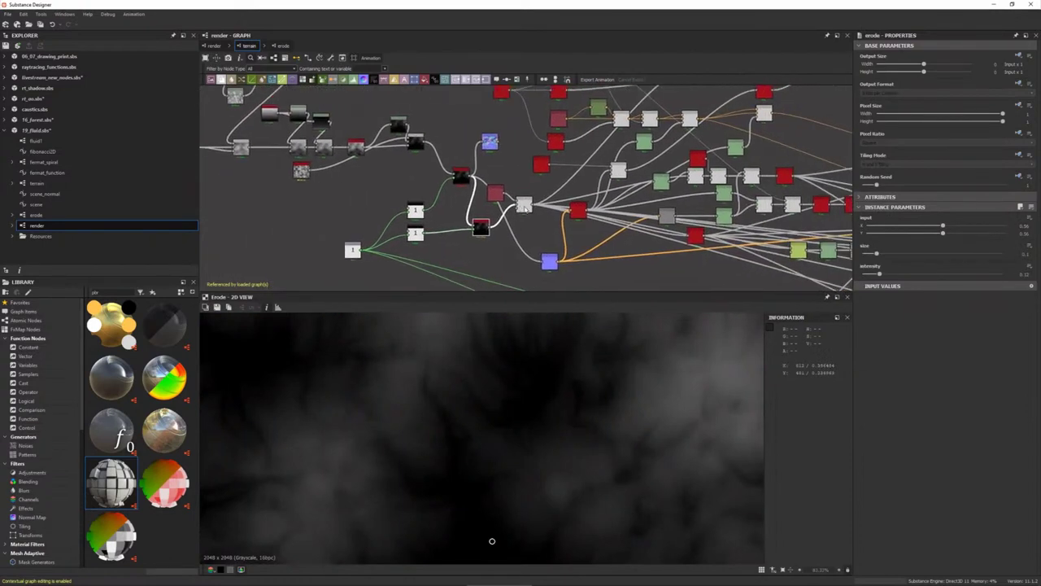
{"action": "double_click", "coordinate": [525, 204]}
{"action": "scroll", "coordinate": [767, 181], "scroll_direction": "down", "scroll_amount": 2}
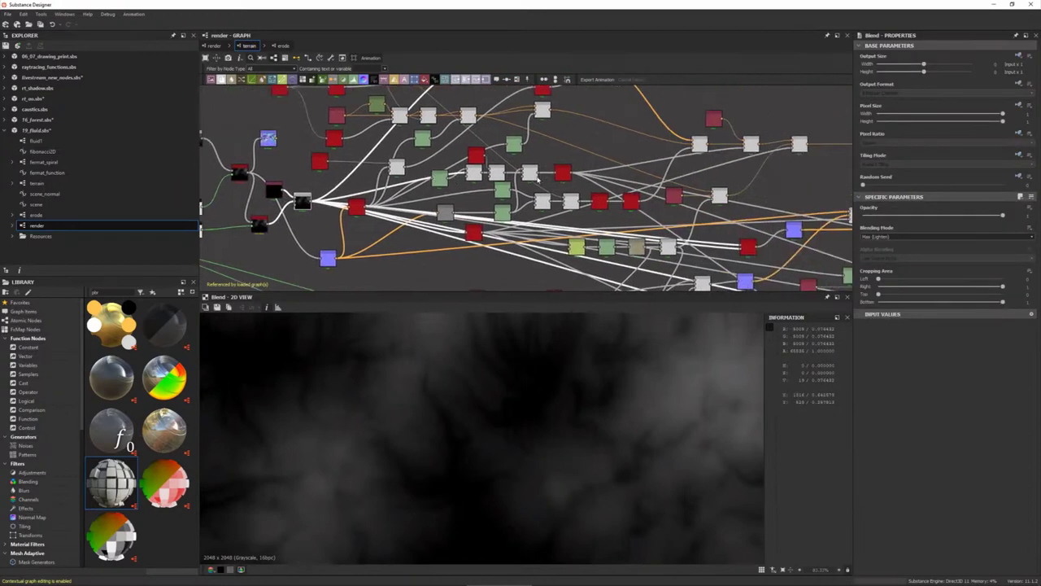
{"action": "middle_click_drag", "start_coordinate": [767, 180], "coordinate": [367, 236]}
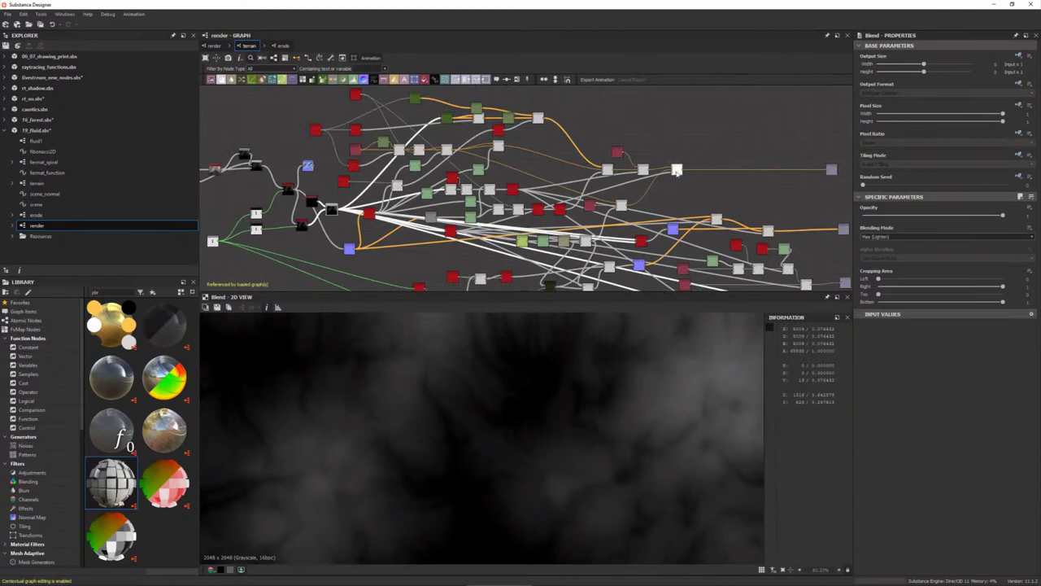
- Step through the colour, noise, grass and frost Blend nodes to the final snowy mountain texture
{"action": "double_click", "coordinate": [607, 169]}
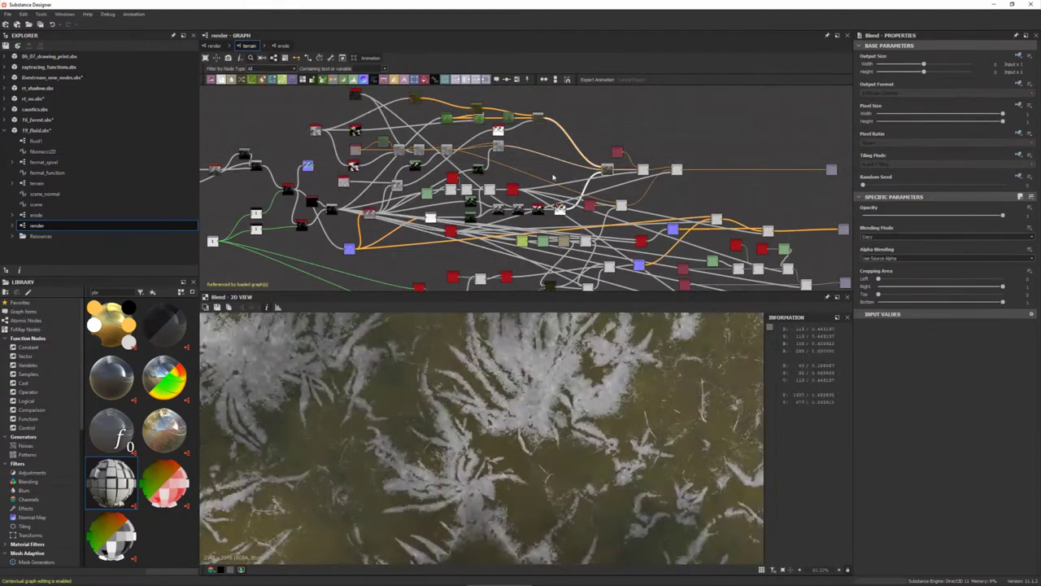
{"action": "double_click", "coordinate": [618, 203]}
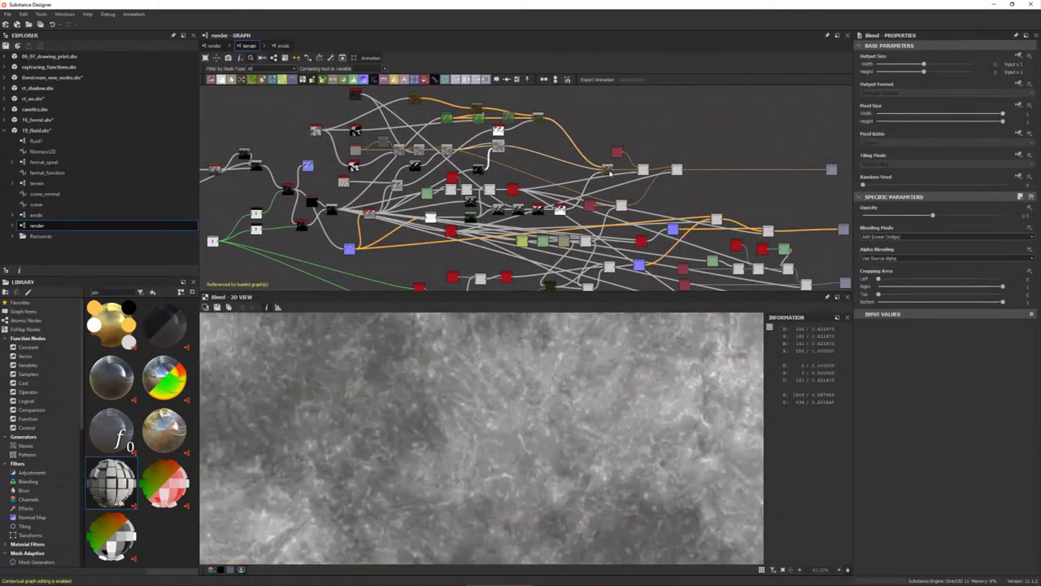
{"action": "double_click", "coordinate": [538, 118]}
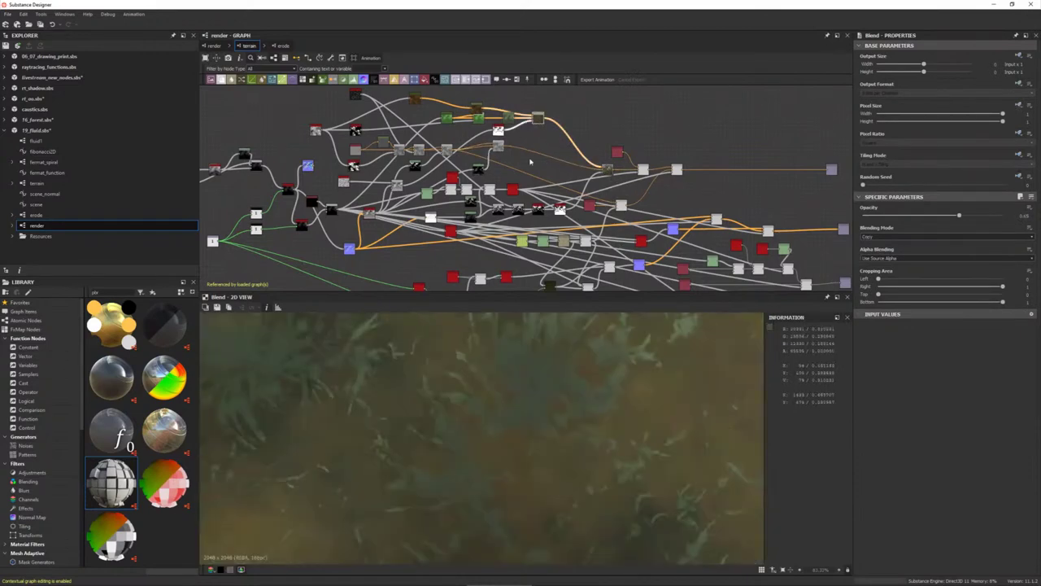
{"action": "double_click", "coordinate": [608, 169]}
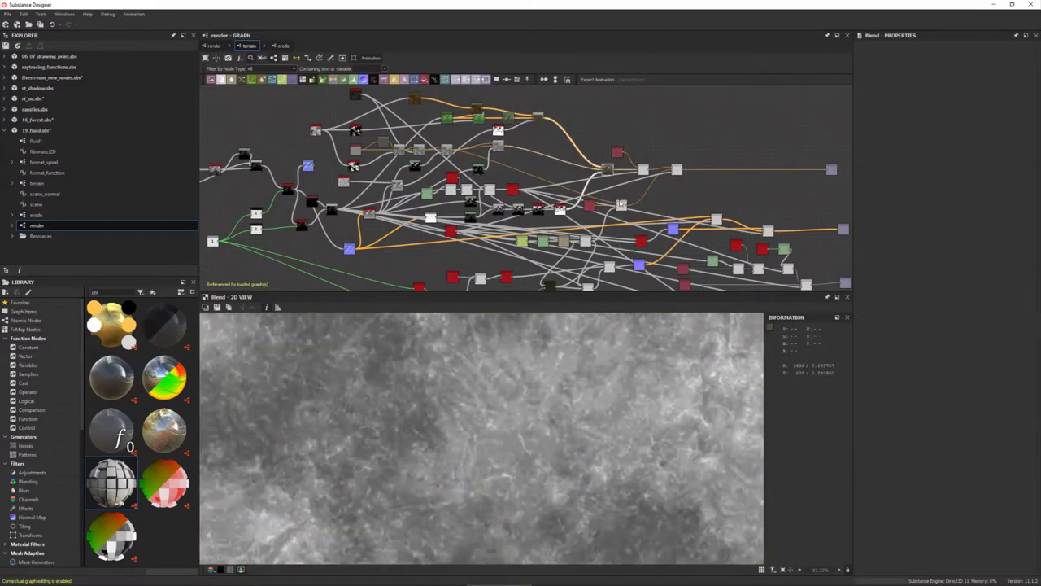
{"action": "double_click", "coordinate": [677, 169]}
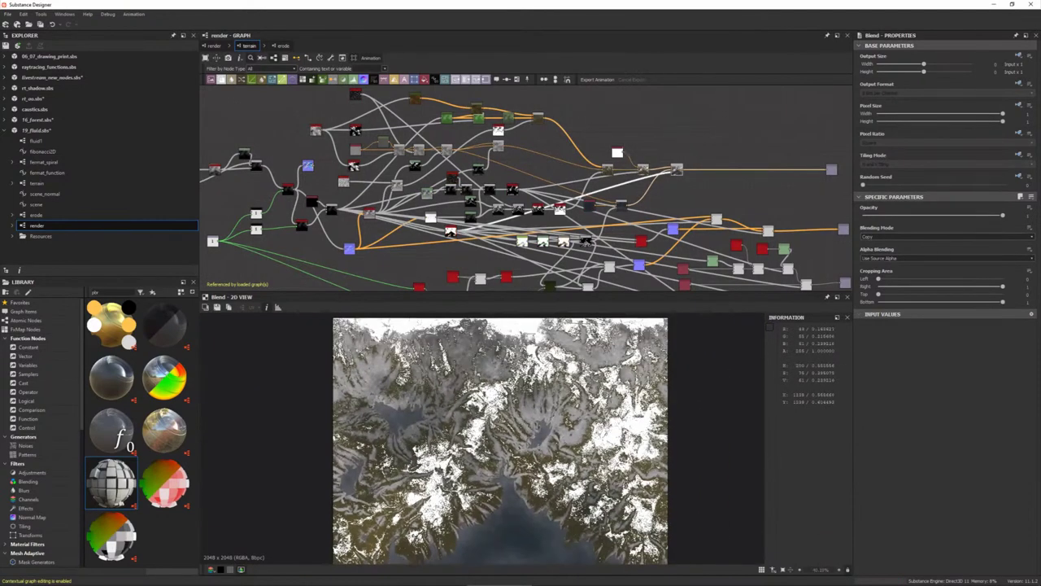
- Return to the top-level render graph and preview the PBR_render node's mountain render
{"action": "middle_click_drag", "start_coordinate": [716, 219], "coordinate": [659, 209]}
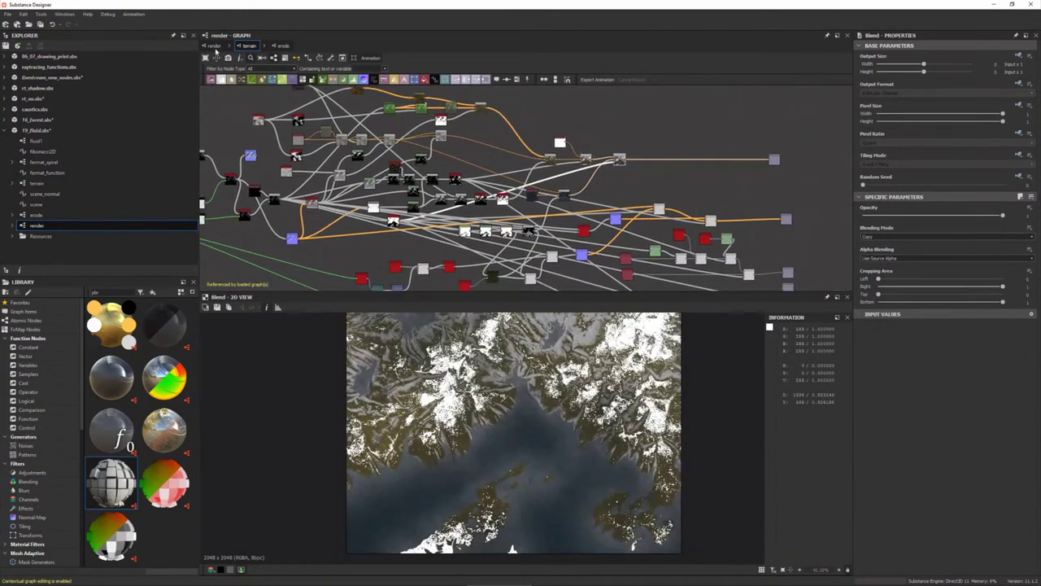
{"action": "left_click", "coordinate": [212, 46]}
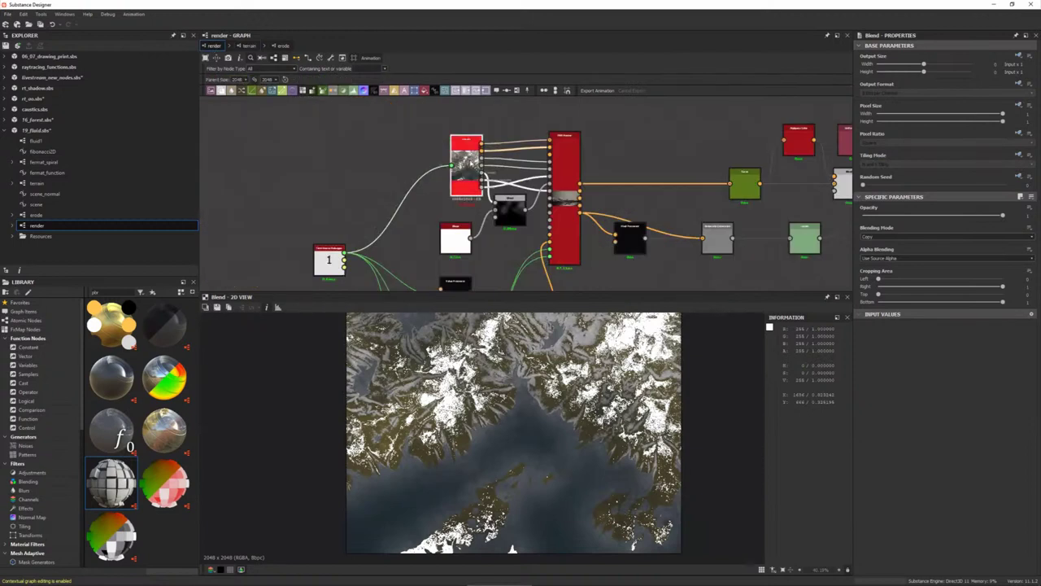
{"action": "double_click", "coordinate": [468, 163]}
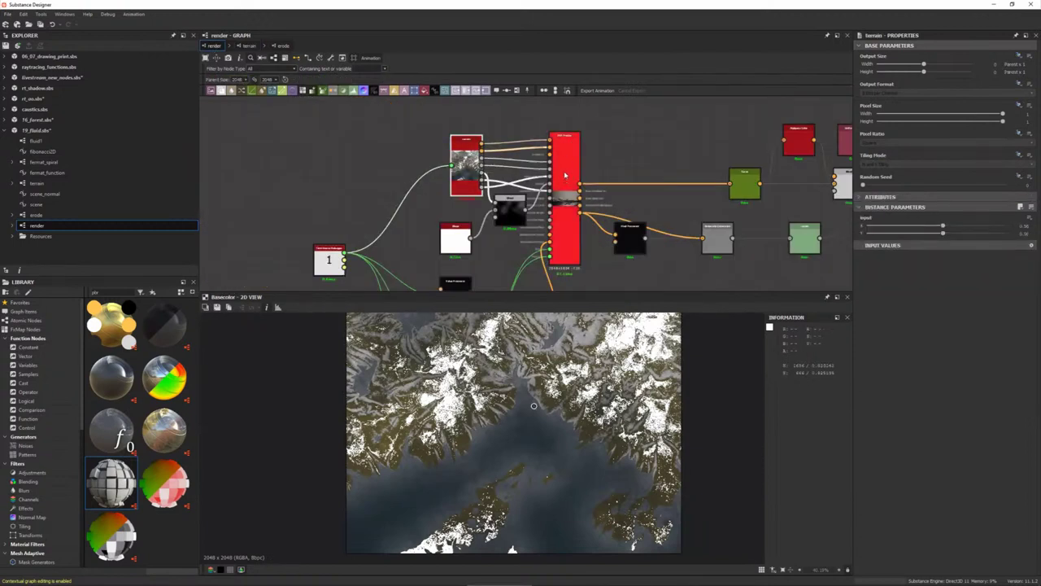
{"action": "left_click", "coordinate": [563, 171]}
{"action": "double_click", "coordinate": [560, 170]}
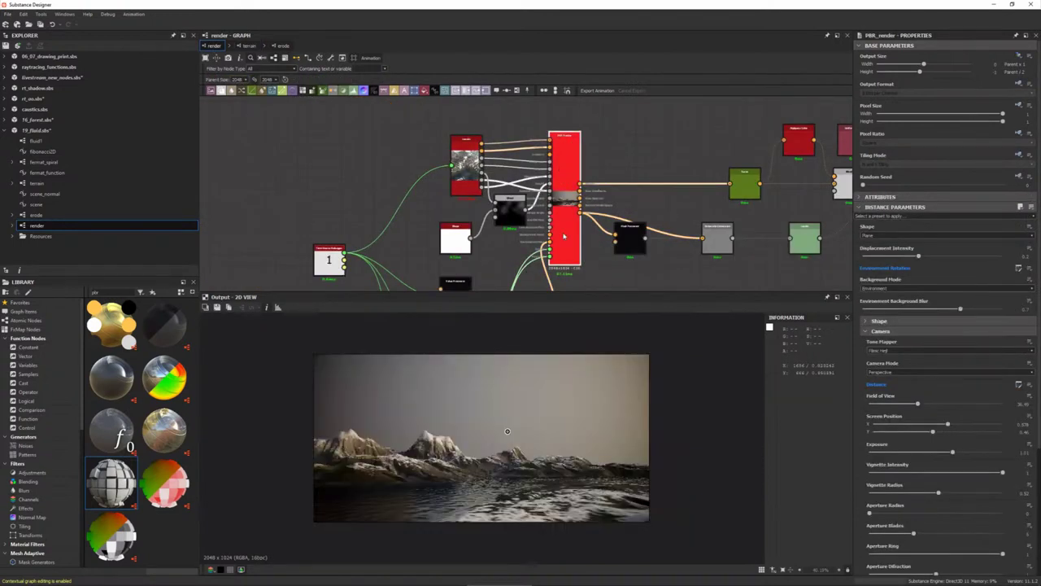
- Shift the render camera's screen position and tilt it to a steeper top-down view
{"action": "middle_click_drag", "start_coordinate": [572, 139], "coordinate": [544, 148]}
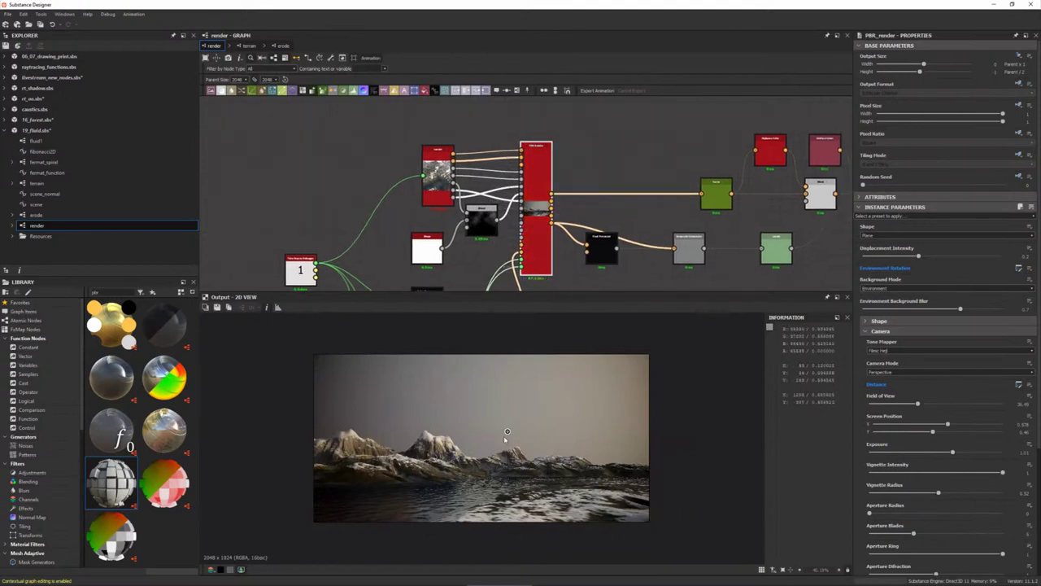
{"action": "mouse_move", "coordinate": [504, 428]}
{"action": "left_mouse_down"}
{"action": "mouse_move", "coordinate": [499, 446]}
{"action": "mouse_move", "coordinate": [471, 455]}
{"action": "left_mouse_up"}
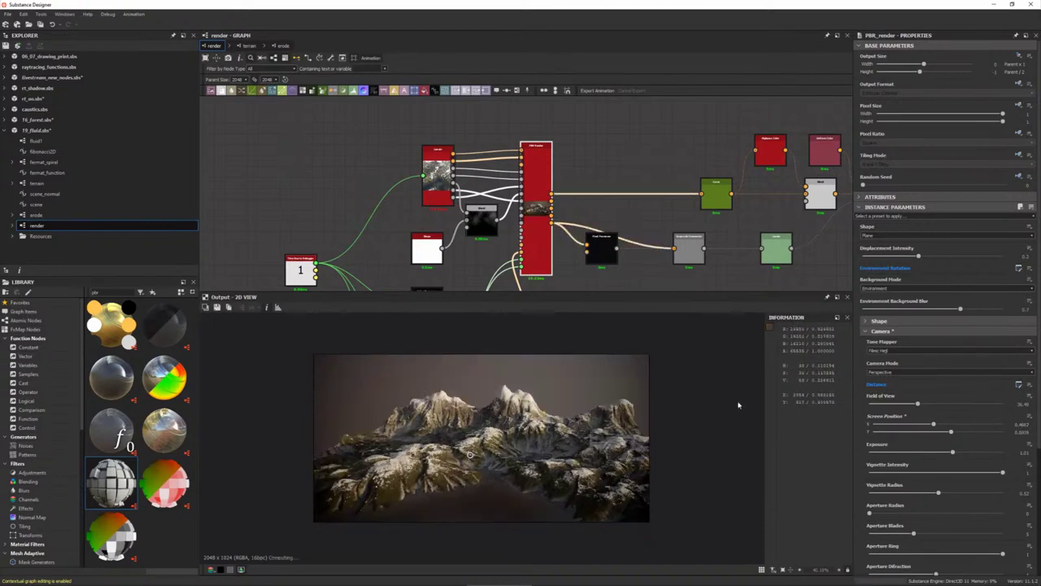
{"action": "middle_click_drag", "start_coordinate": [661, 192], "coordinate": [660, 112]}
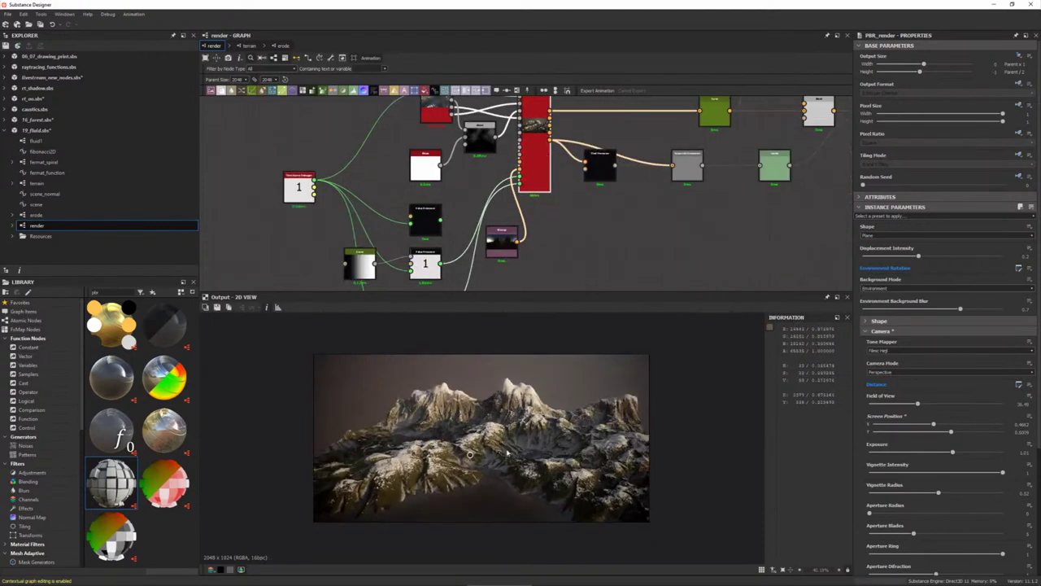
{"action": "left_click_drag", "start_coordinate": [470, 480], "coordinate": [526, 434]}
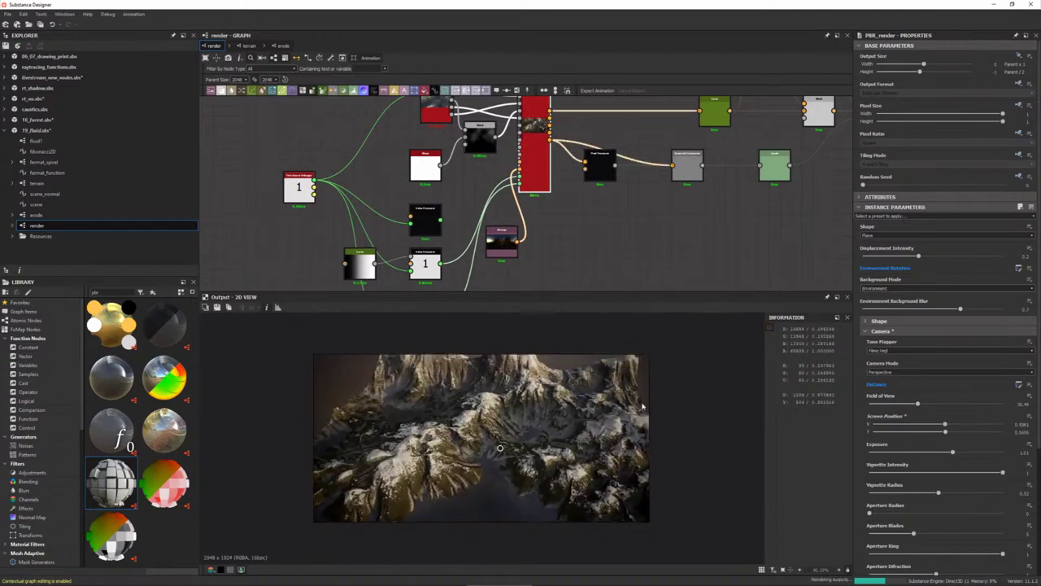
- Try the Sphere render shape with adjusted Field of View, then switch back to Plane
{"action": "left_click", "coordinate": [879, 236]}
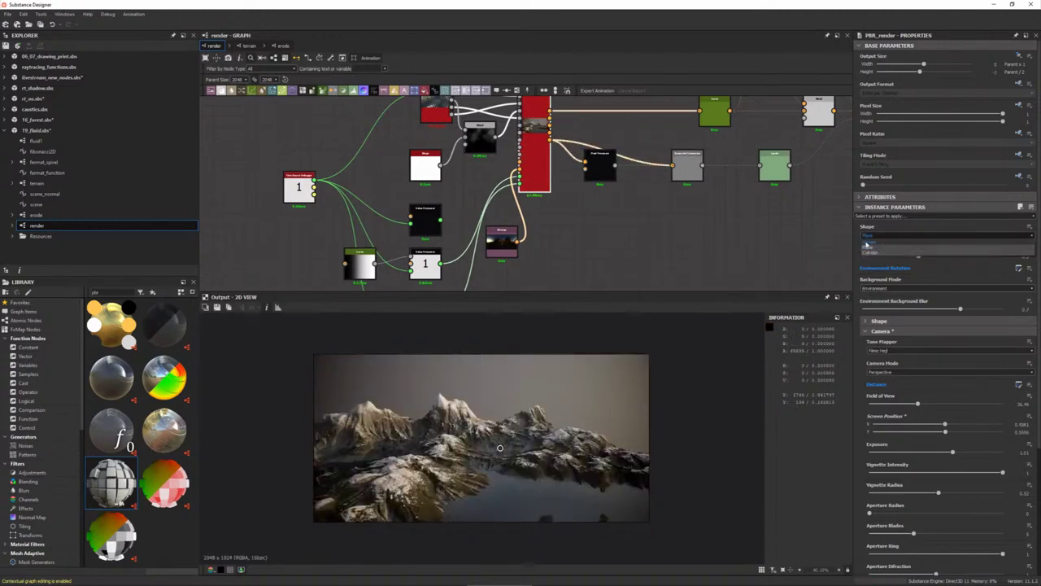
{"action": "left_click", "coordinate": [877, 244]}
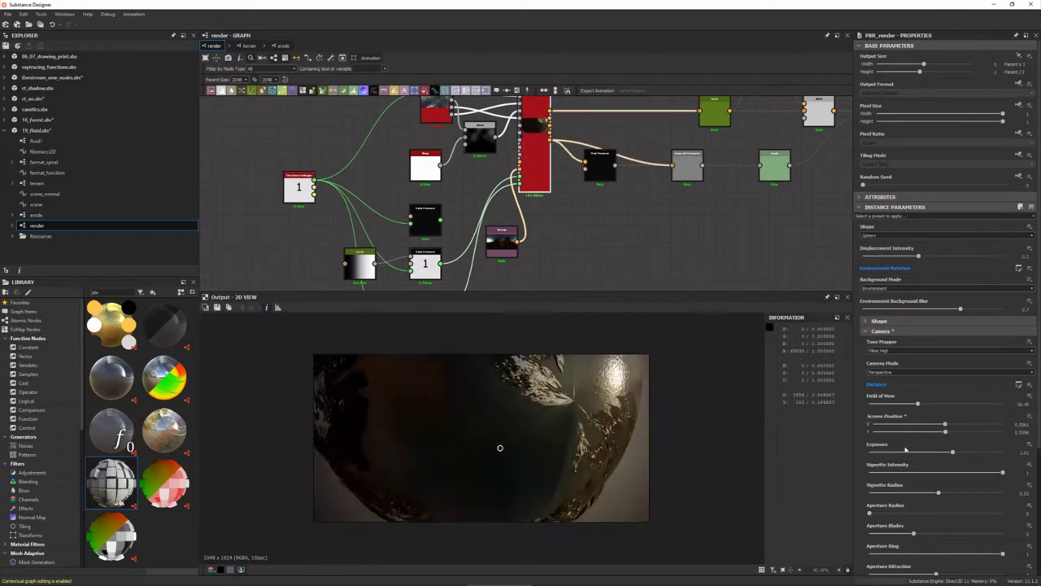
{"action": "left_click_drag", "start_coordinate": [914, 404], "coordinate": [897, 403]}
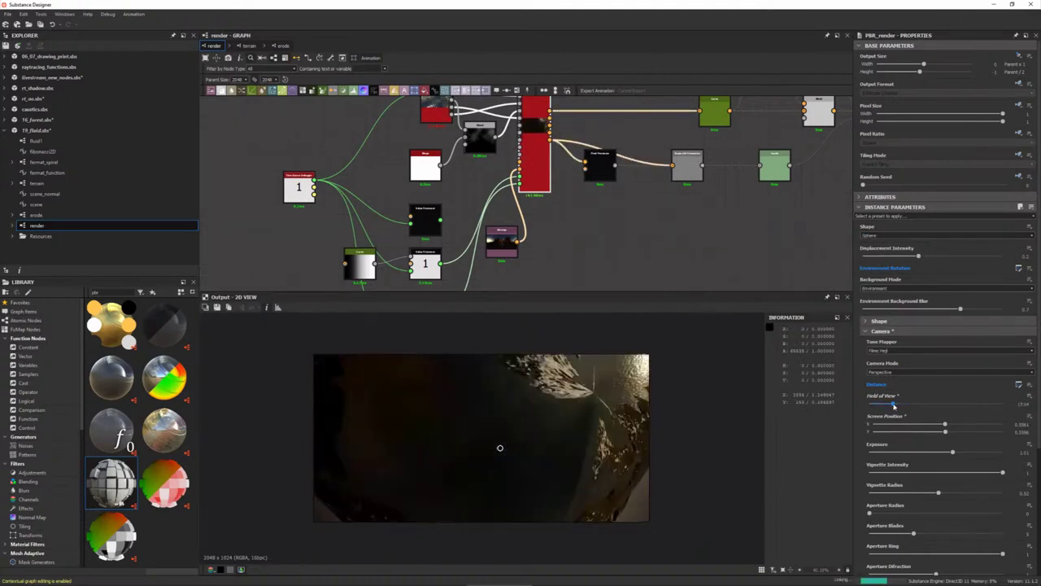
{"action": "left_click", "coordinate": [950, 405]}
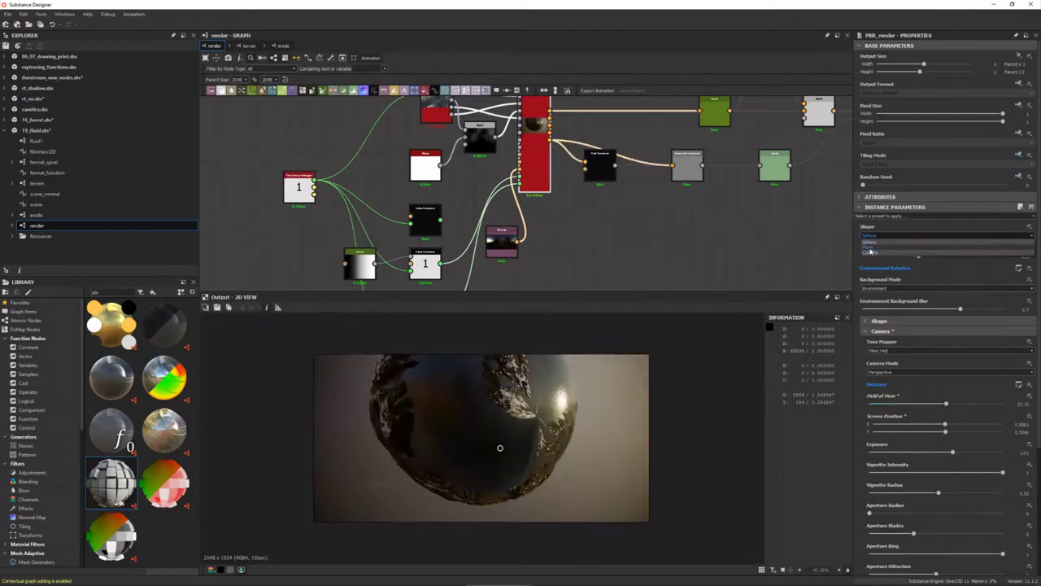
{"action": "left_click", "coordinate": [869, 252]}
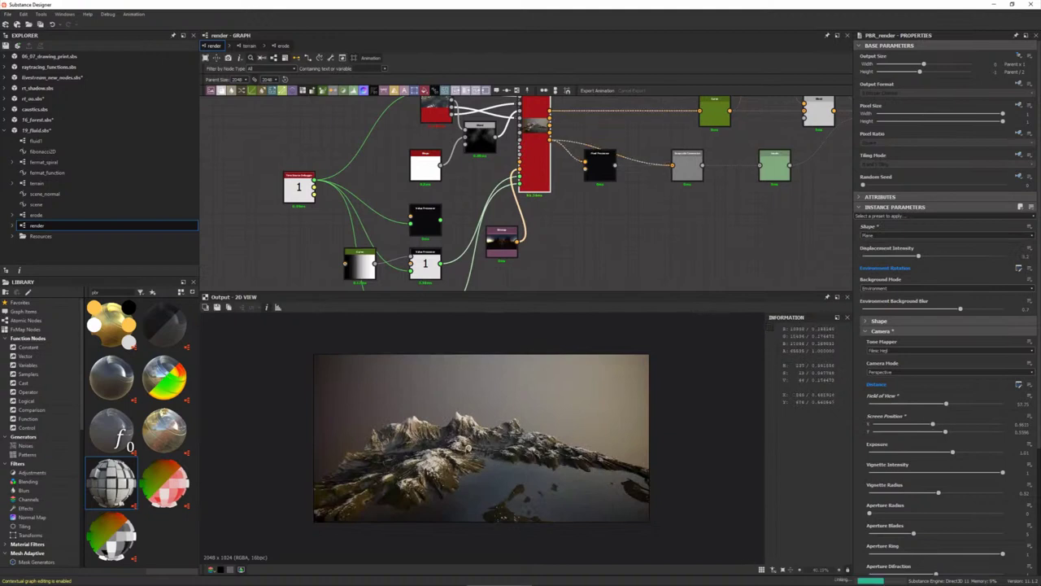
- Raise Displacement Intensity for taller peaks and bring the camera closer and lower
{"action": "left_click_drag", "start_coordinate": [499, 448], "coordinate": [464, 447]}
{"action": "left_click_drag", "start_coordinate": [907, 259], "coordinate": [876, 259]}
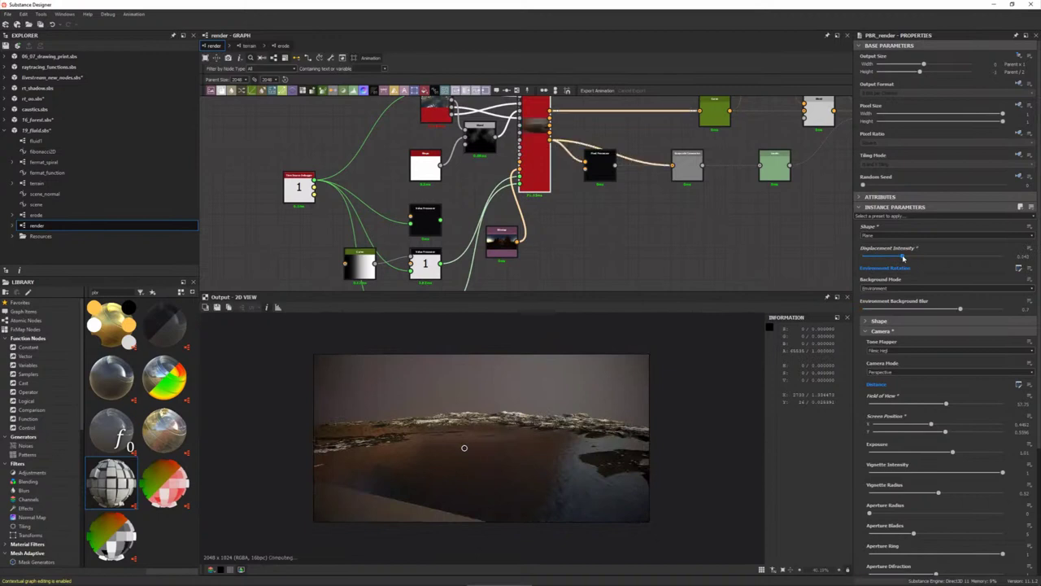
{"action": "left_click", "coordinate": [905, 257]}
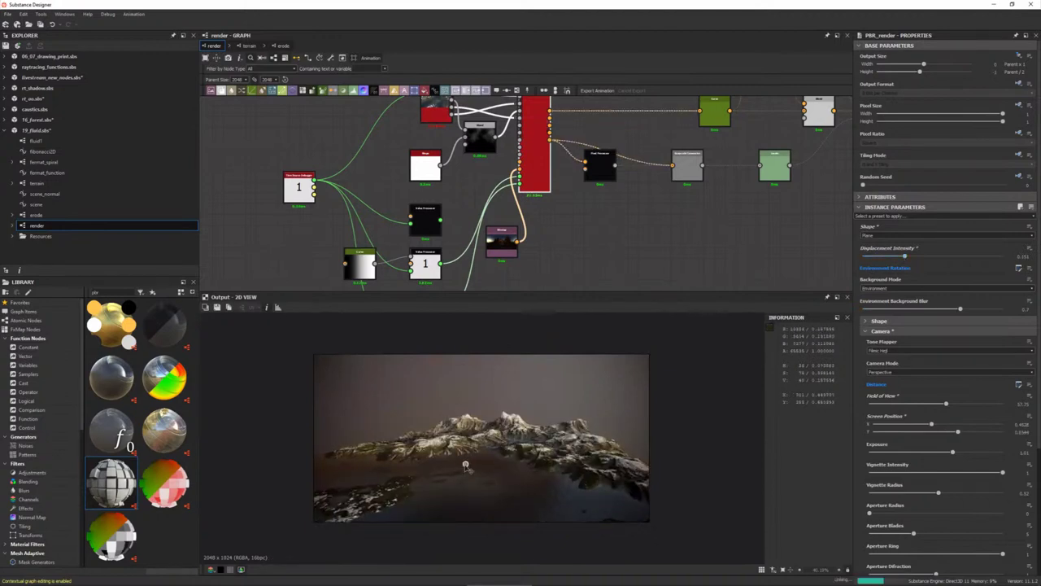
{"action": "left_click_drag", "start_coordinate": [465, 448], "coordinate": [465, 476]}
{"action": "left_click_drag", "start_coordinate": [623, 407], "coordinate": [435, 424]}
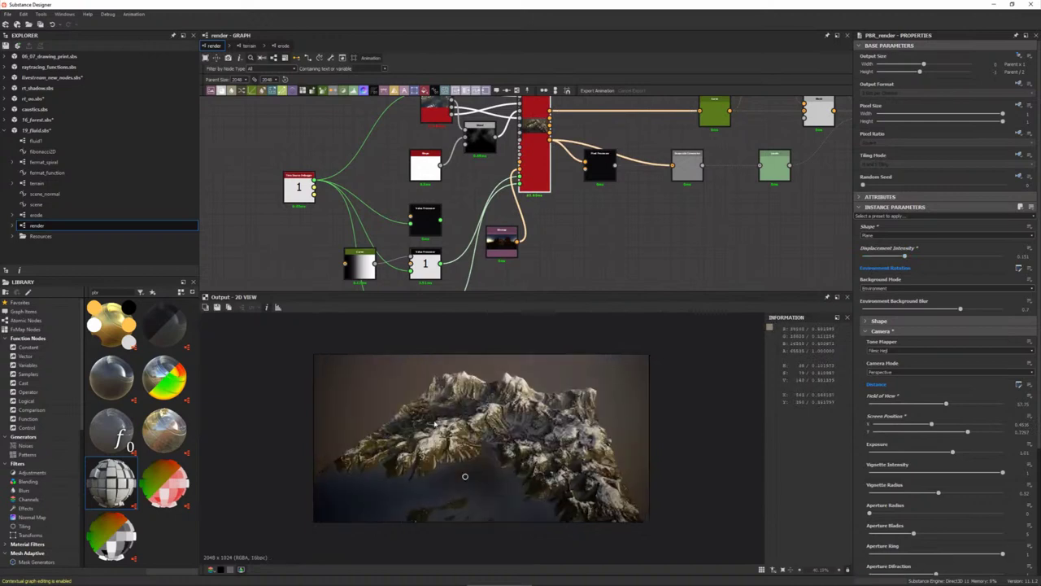
{"action": "left_click_drag", "start_coordinate": [465, 477], "coordinate": [493, 453]}
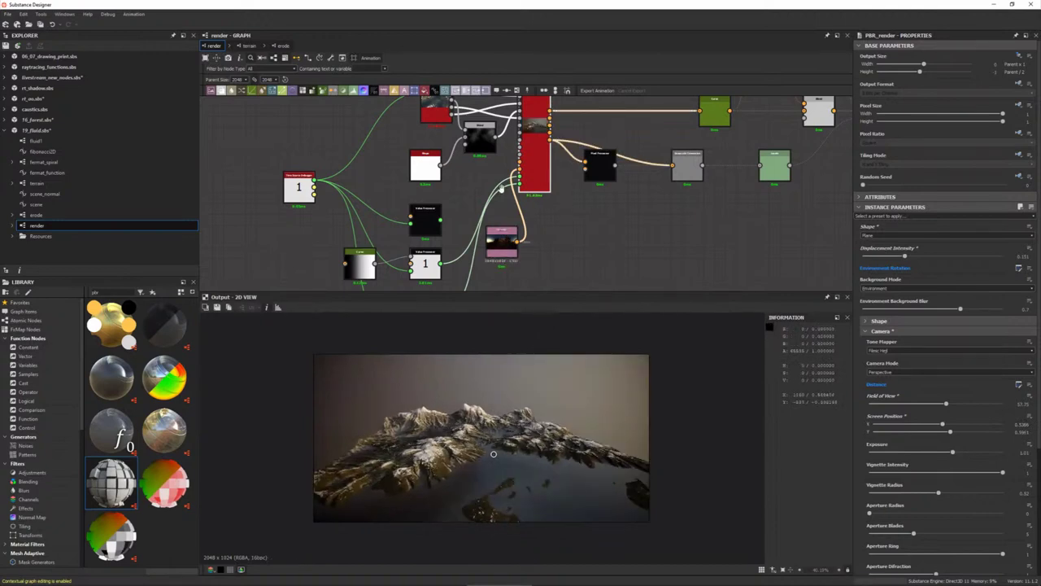
{"action": "scroll", "coordinate": [408, 270], "scroll_direction": "down", "scroll_amount": 2}
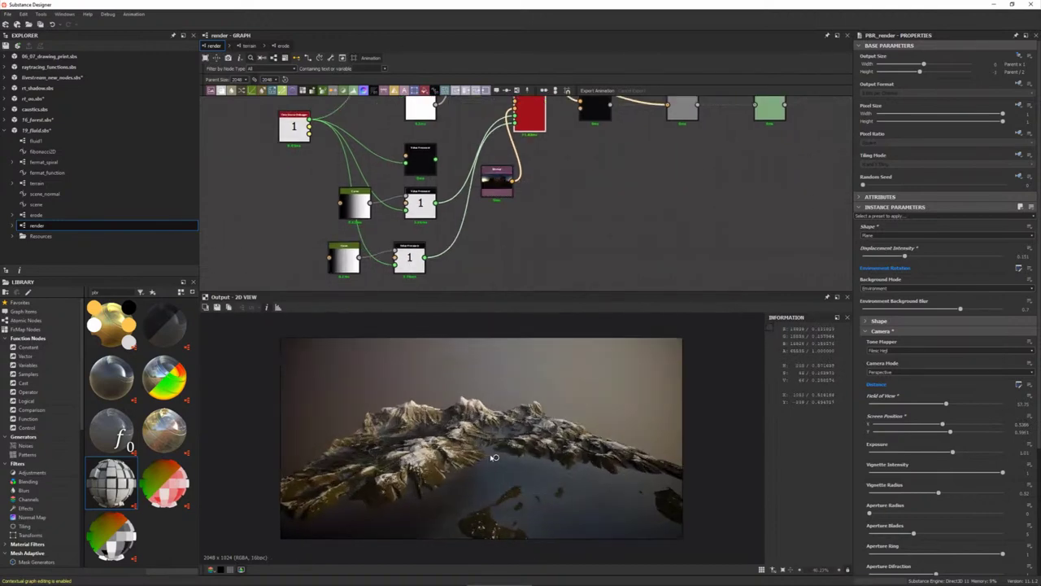
{"action": "scroll", "coordinate": [489, 440], "scroll_direction": "up", "scroll_amount": 5}
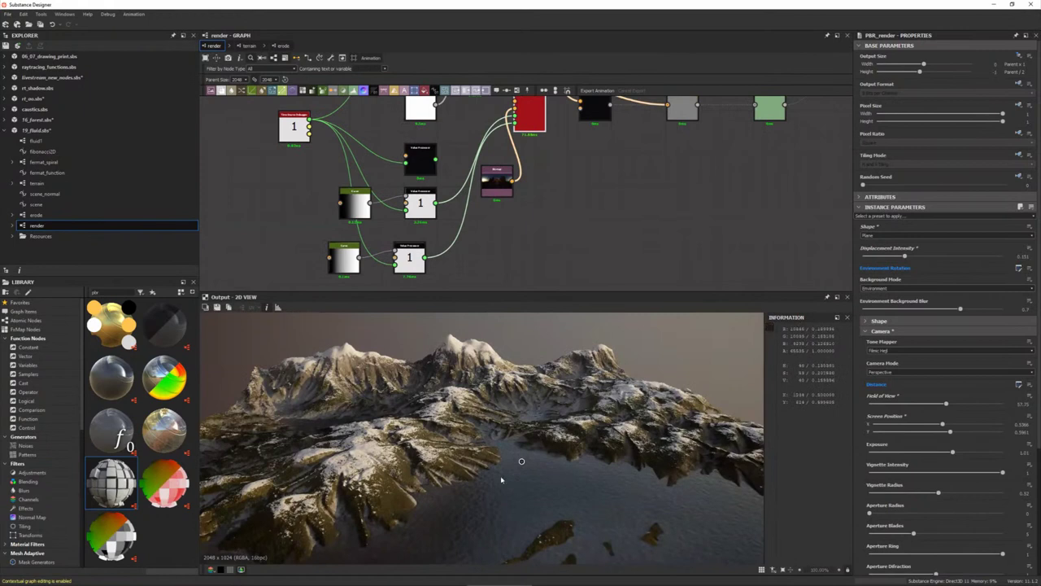
{"action": "mouse_move", "coordinate": [81, 583]}
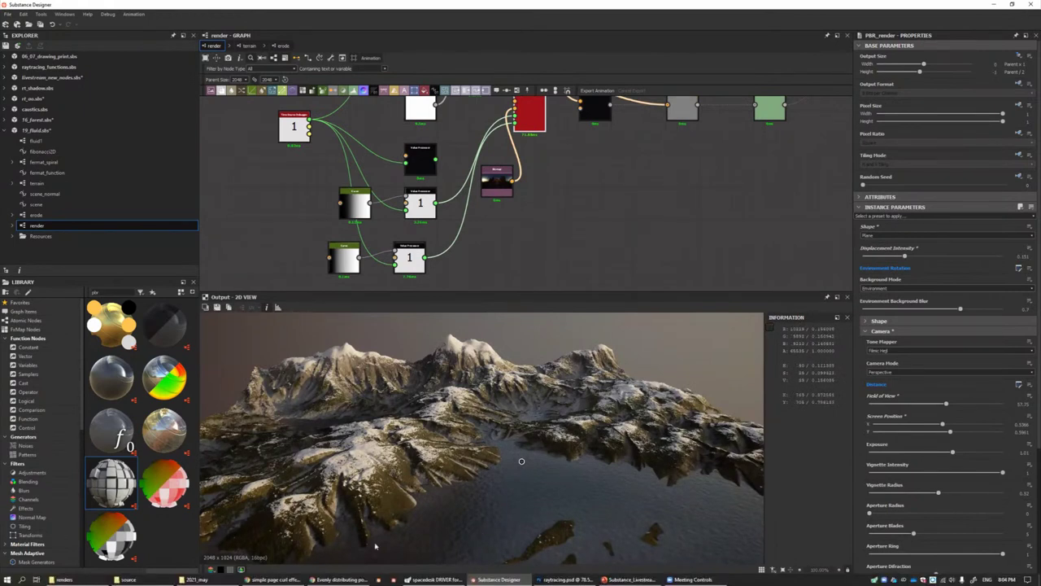
{"action": "left_click", "coordinate": [65, 579]}
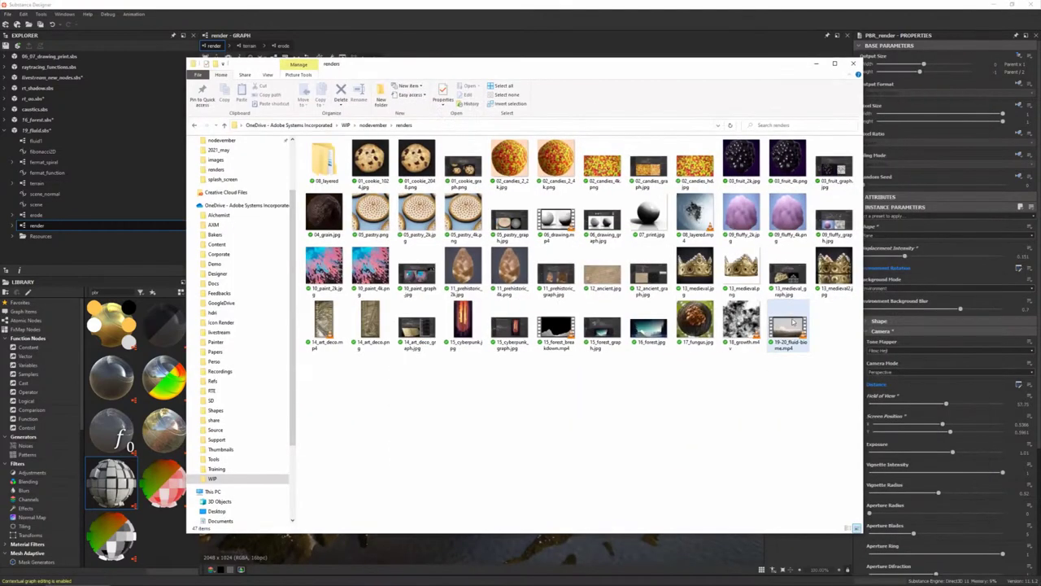
{"action": "double_click", "coordinate": [790, 325]}
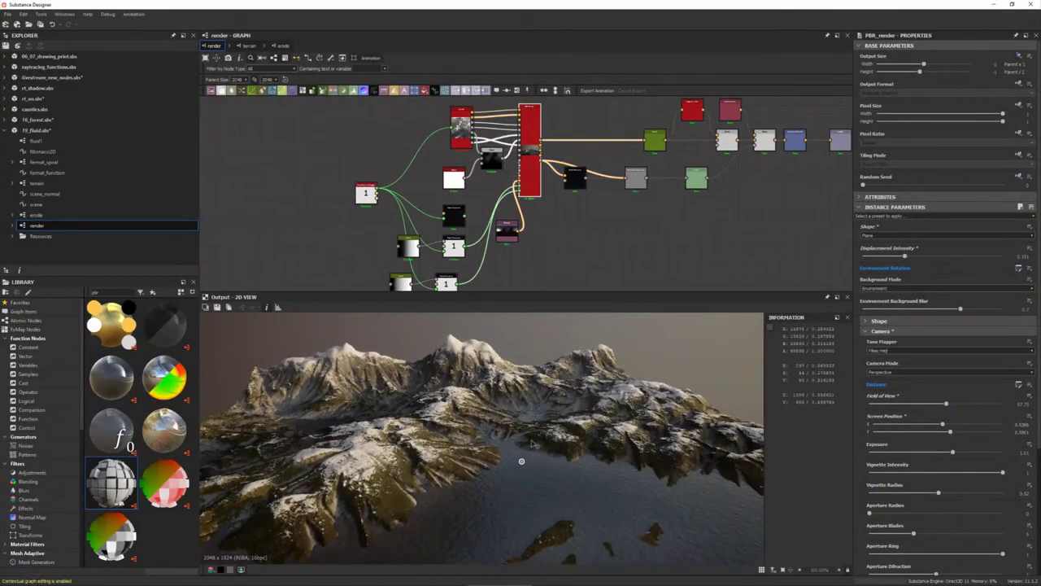
- Increase the Environment Background Blur of the PBR render
{"action": "left_click_drag", "start_coordinate": [960, 309], "coordinate": [878, 310]}
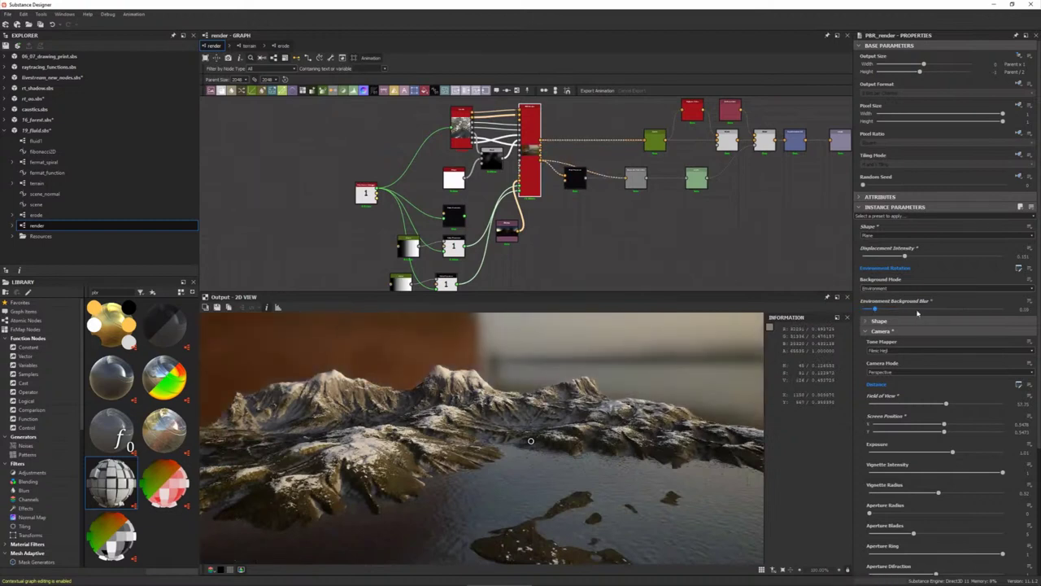
{"action": "left_click", "coordinate": [918, 311]}
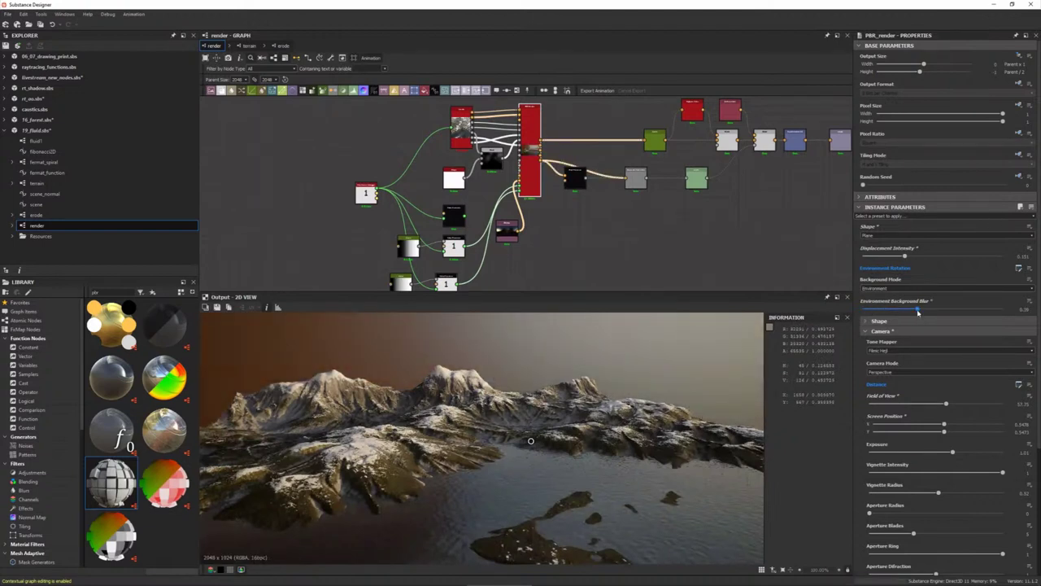
{"action": "scroll", "coordinate": [942, 448], "scroll_direction": "down", "scroll_amount": 2}
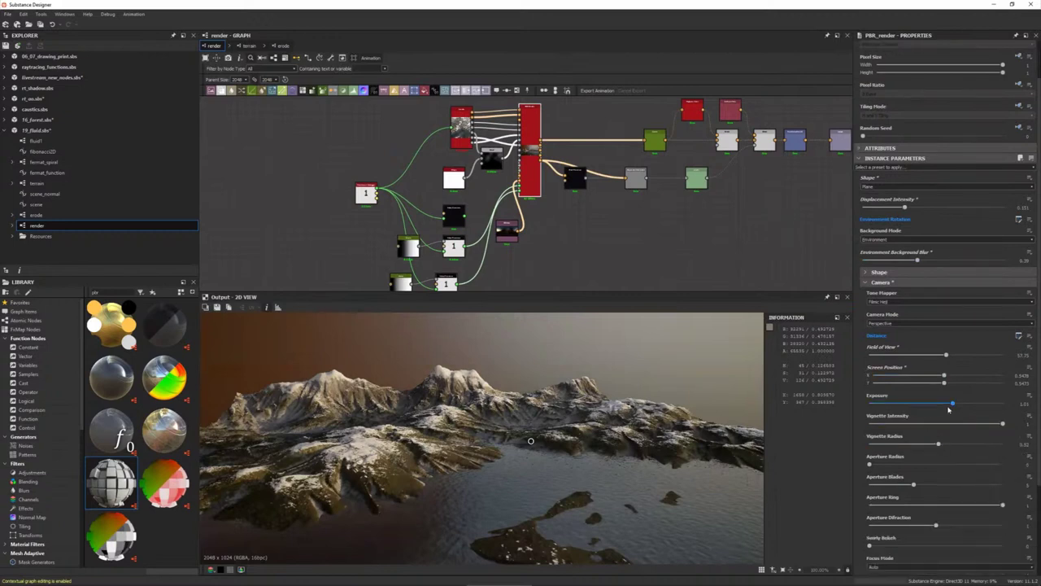
{"action": "scroll", "coordinate": [931, 443], "scroll_direction": "down", "scroll_amount": 5}
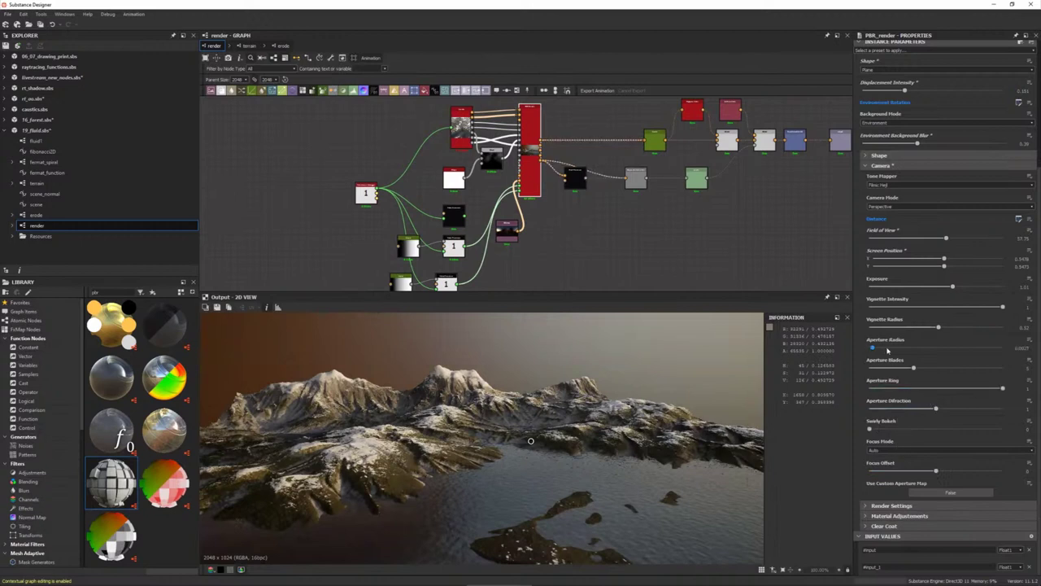
- Raise Aperture Radius, set Focus Mode to Point, and place the focus on the peaks
{"action": "left_click_drag", "start_coordinate": [883, 347], "coordinate": [924, 347]}
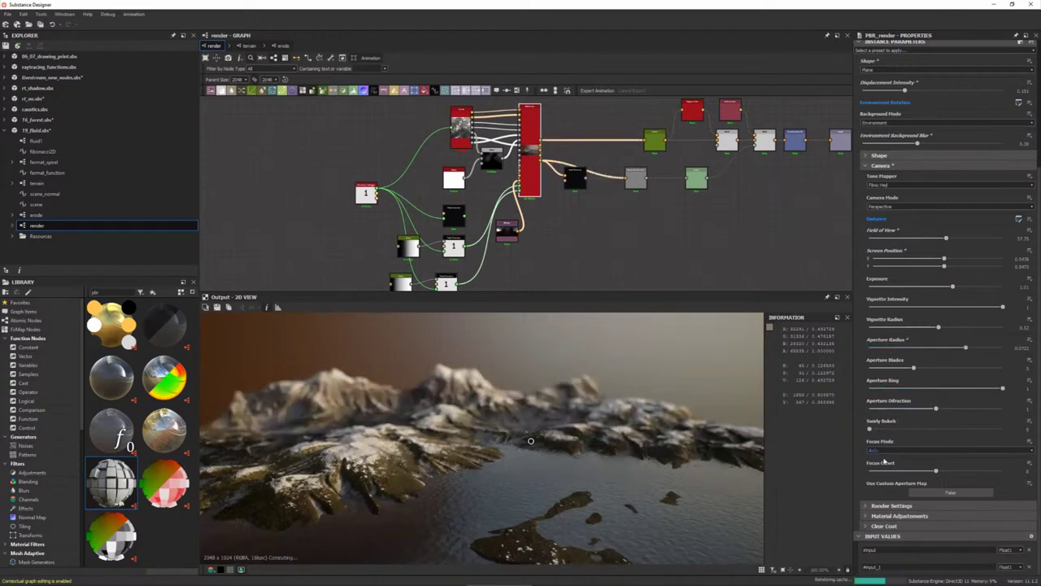
{"action": "left_click", "coordinate": [948, 449]}
{"action": "left_click", "coordinate": [948, 461]}
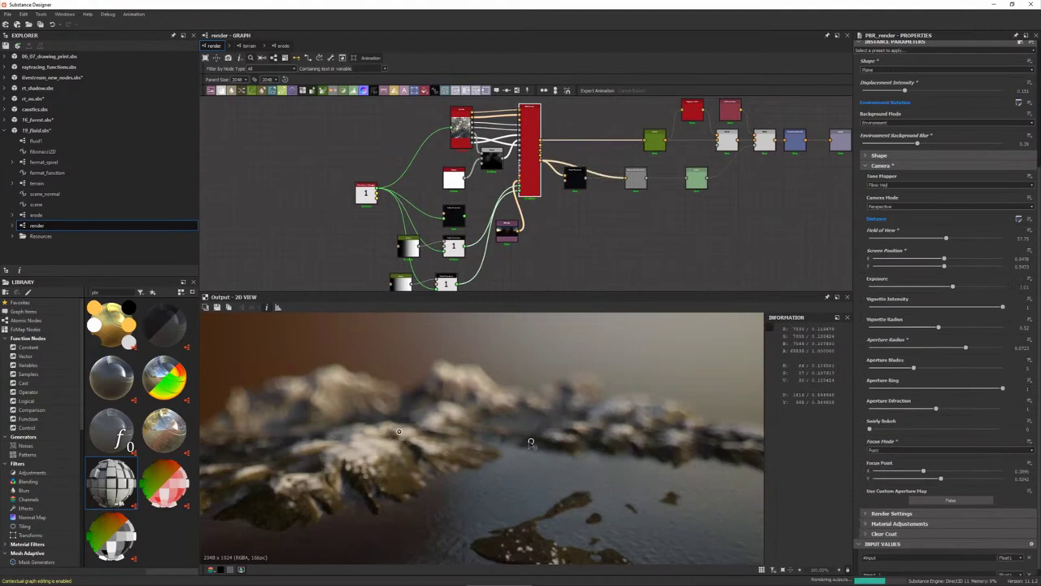
{"action": "mouse_move", "coordinate": [530, 440]}
{"action": "left_mouse_down"}
{"action": "mouse_move", "coordinate": [456, 402]}
{"action": "mouse_move", "coordinate": [462, 450]}
{"action": "left_mouse_up"}
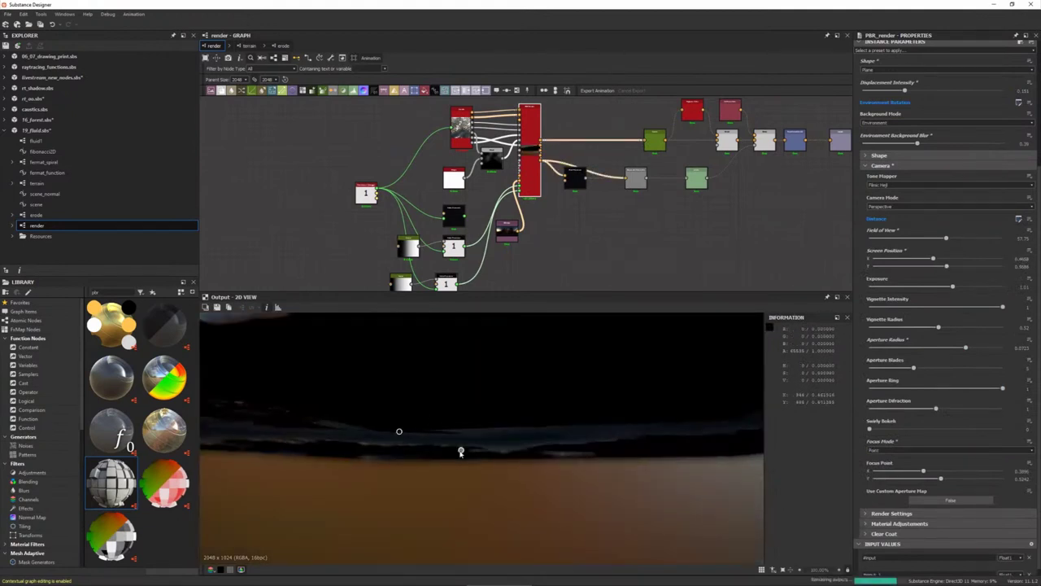
{"action": "mouse_move", "coordinate": [400, 431]}
{"action": "left_mouse_down"}
{"action": "mouse_move", "coordinate": [541, 382]}
{"action": "mouse_move", "coordinate": [664, 447]}
{"action": "mouse_move", "coordinate": [366, 458]}
{"action": "left_mouse_up"}
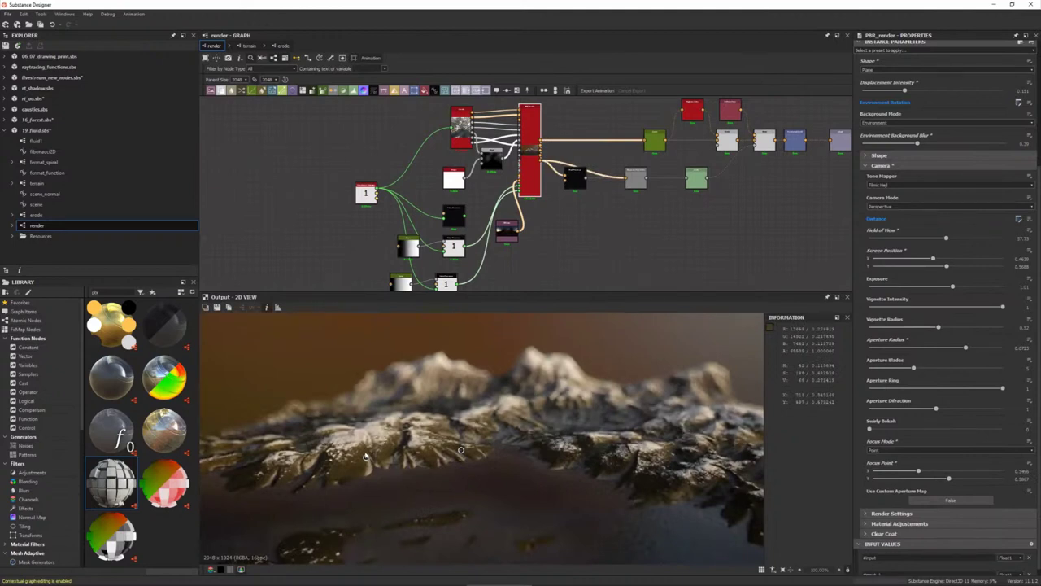
{"action": "middle_click_drag", "start_coordinate": [638, 213], "coordinate": [538, 248]}
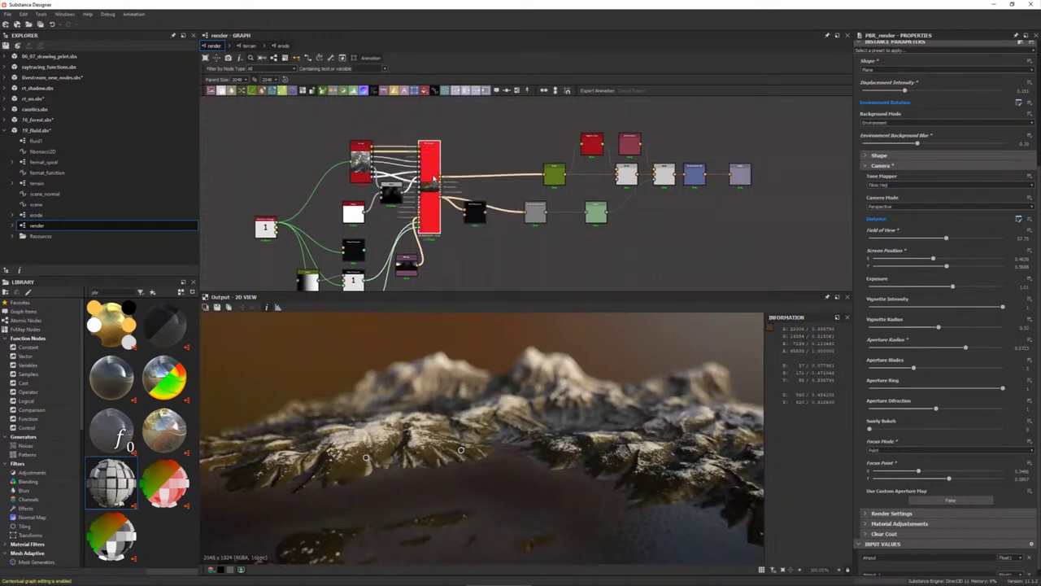
- Nudge the tall red node and the black node slightly right in the graph
{"action": "scroll", "coordinate": [521, 430], "scroll_direction": "down", "scroll_amount": 2}
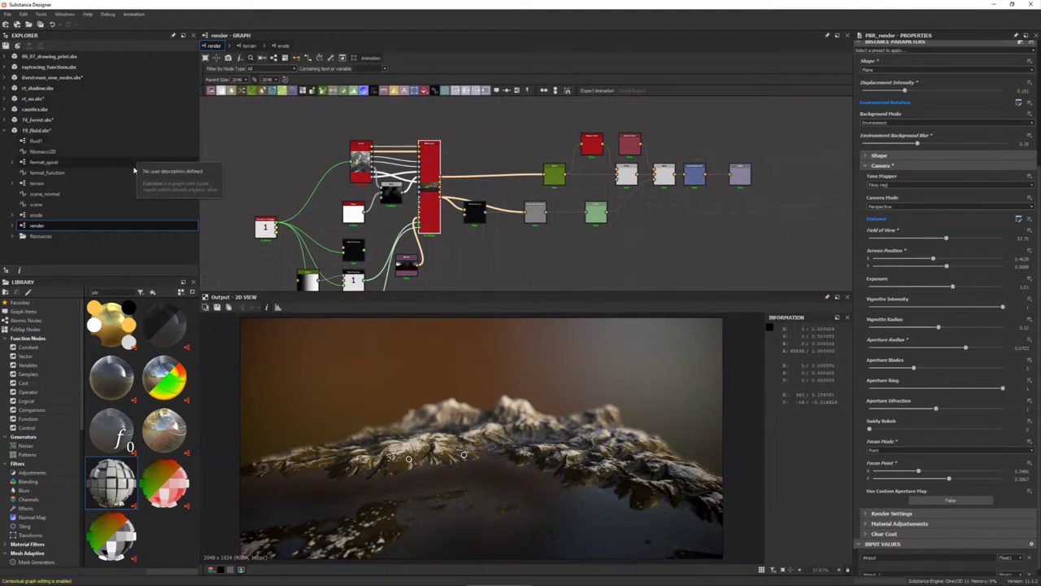
{"action": "middle_click_drag", "start_coordinate": [440, 171], "coordinate": [483, 176]}
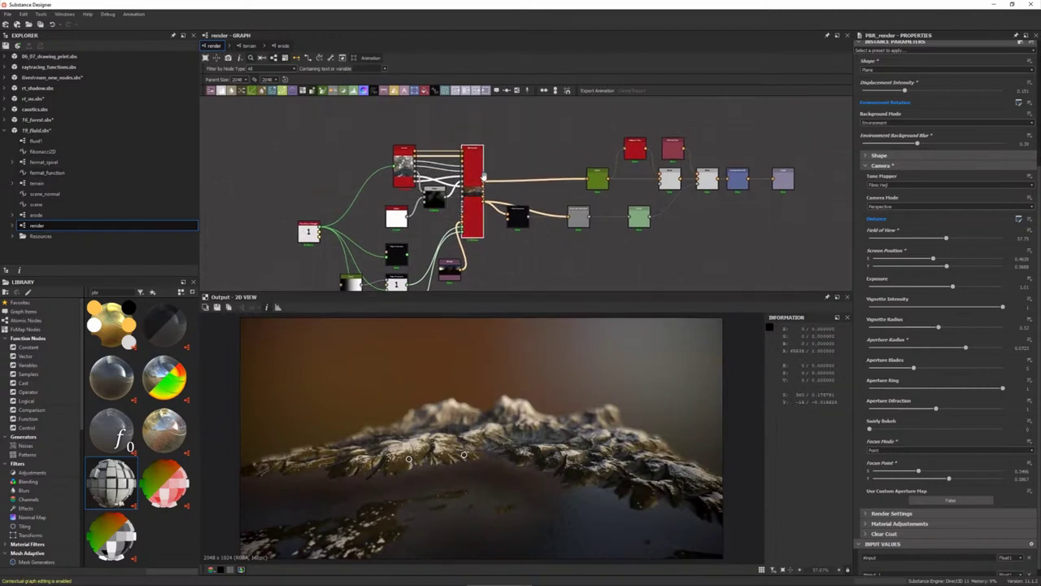
{"action": "left_click_drag", "start_coordinate": [482, 180], "coordinate": [493, 180]}
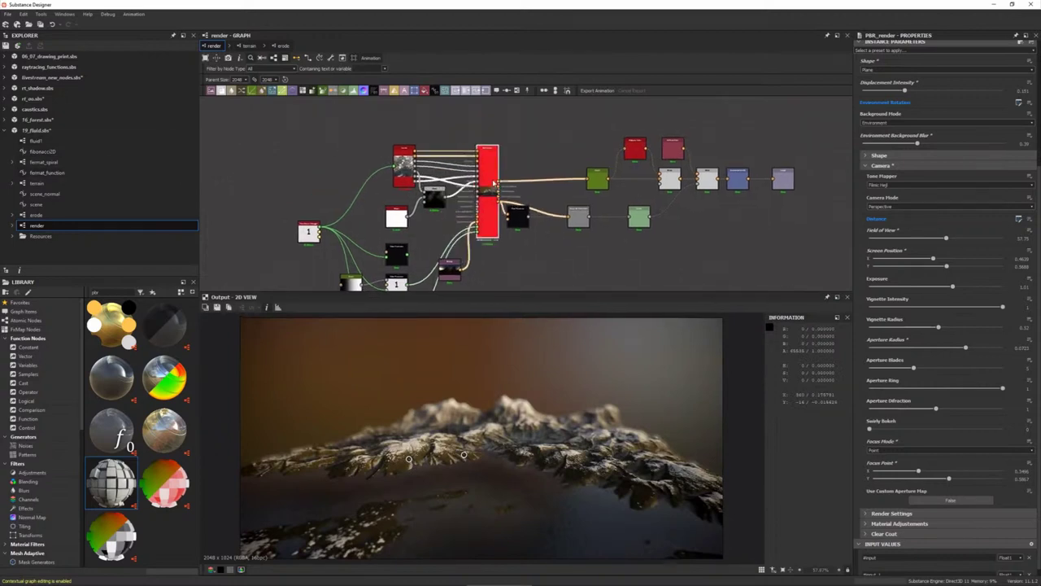
{"action": "left_click_drag", "start_coordinate": [517, 215], "coordinate": [533, 216]}
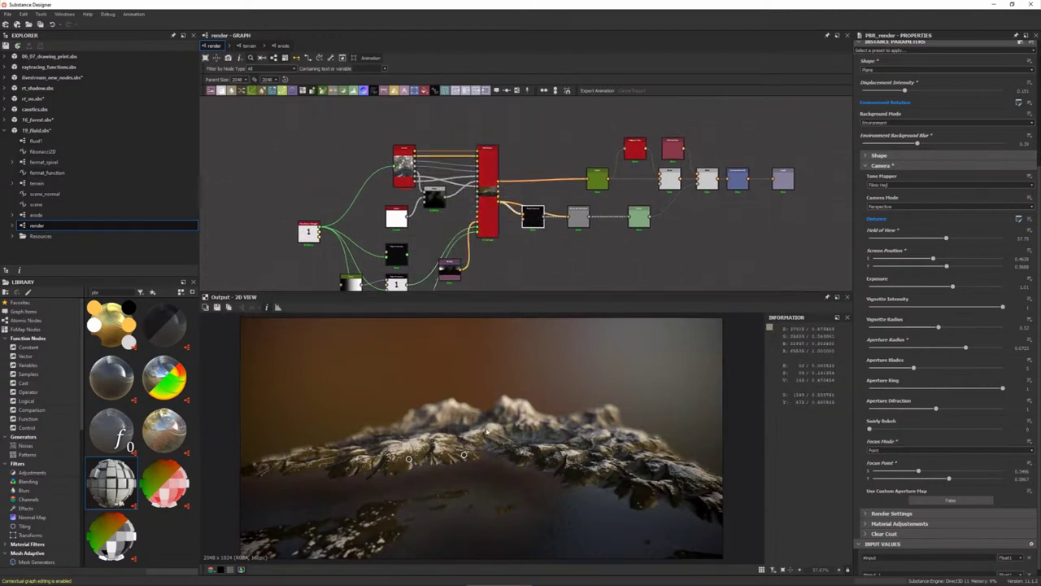
- Collapse 19_fluid.sbs, expand 06_07_drawing_print.sbs and select its 07_print graph
{"action": "left_click", "coordinate": [8, 131]}
{"action": "left_click", "coordinate": [4, 56]}
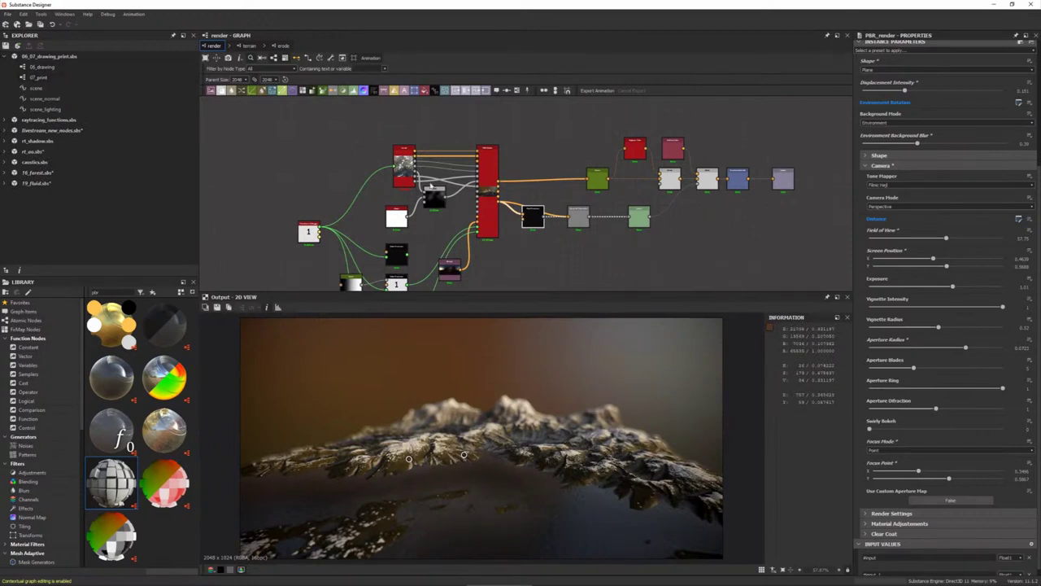
{"action": "left_click", "coordinate": [50, 79]}
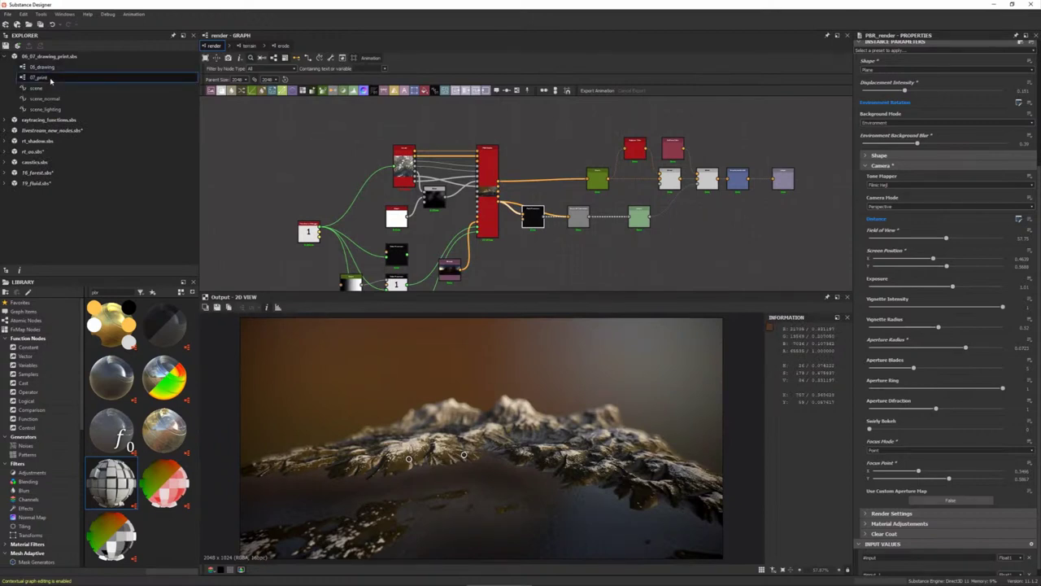
- Open the 07_print graph from the Explorer
{"action": "double_click", "coordinate": [50, 78]}
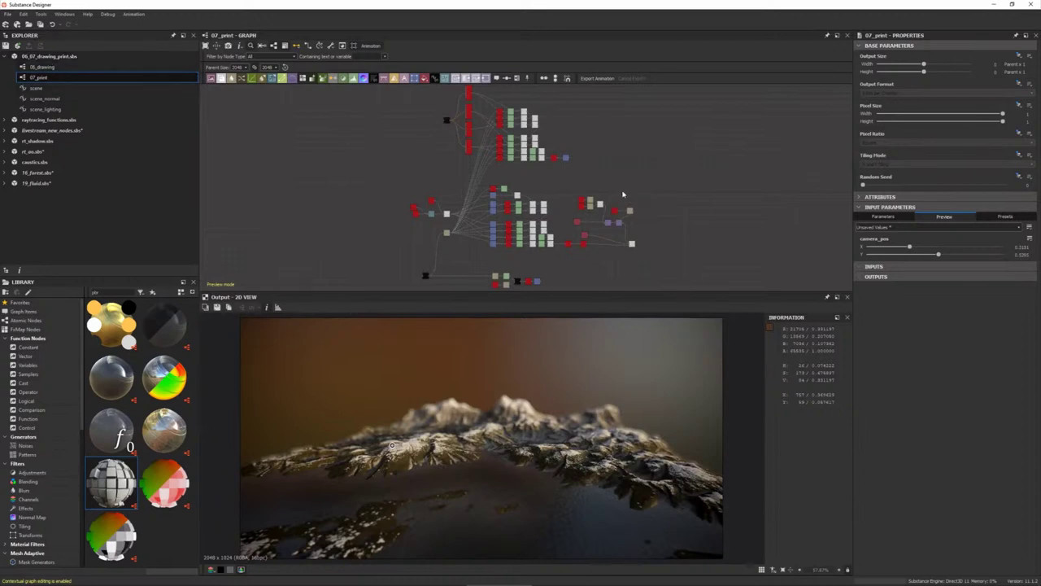
{"action": "scroll", "coordinate": [523, 153], "scroll_direction": "up", "scroll_amount": 2}
{"action": "scroll", "coordinate": [523, 152], "scroll_direction": "up", "scroll_amount": 2}
{"action": "scroll", "coordinate": [629, 181], "scroll_direction": "up", "scroll_amount": 2}
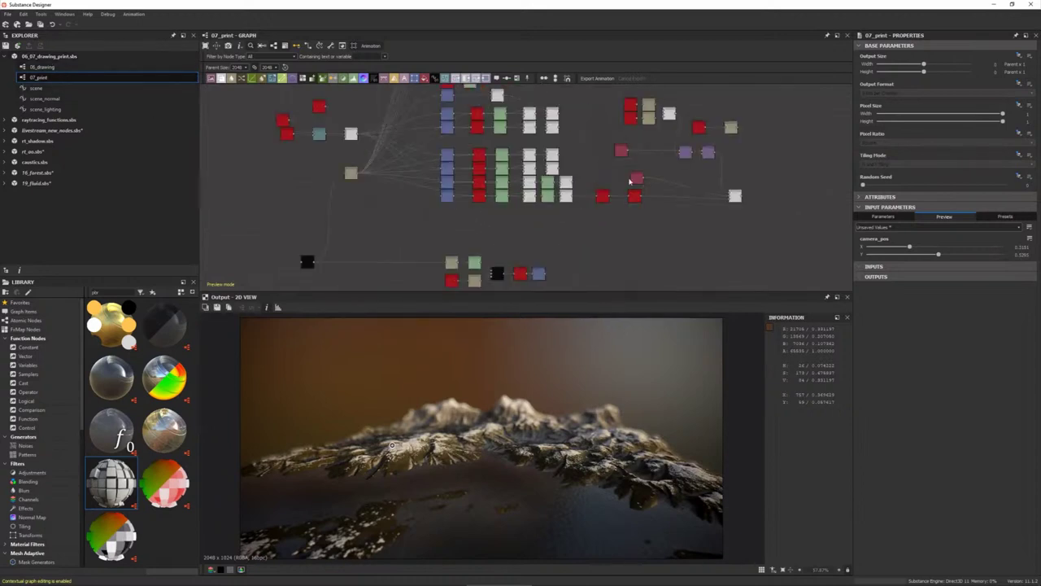
{"action": "scroll", "coordinate": [607, 174], "scroll_direction": "down", "scroll_amount": 2}
{"action": "scroll", "coordinate": [547, 171], "scroll_direction": "up", "scroll_amount": 2}
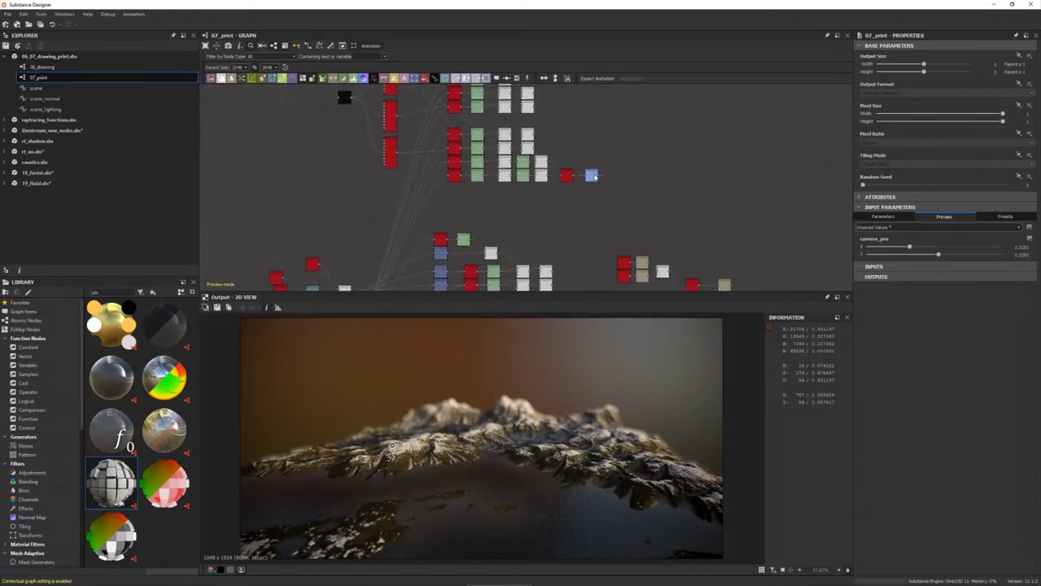
- Preview the hatched sphere output, its white-on-black blend and the sRGB-converted hatching
{"action": "double_click", "coordinate": [594, 176]}
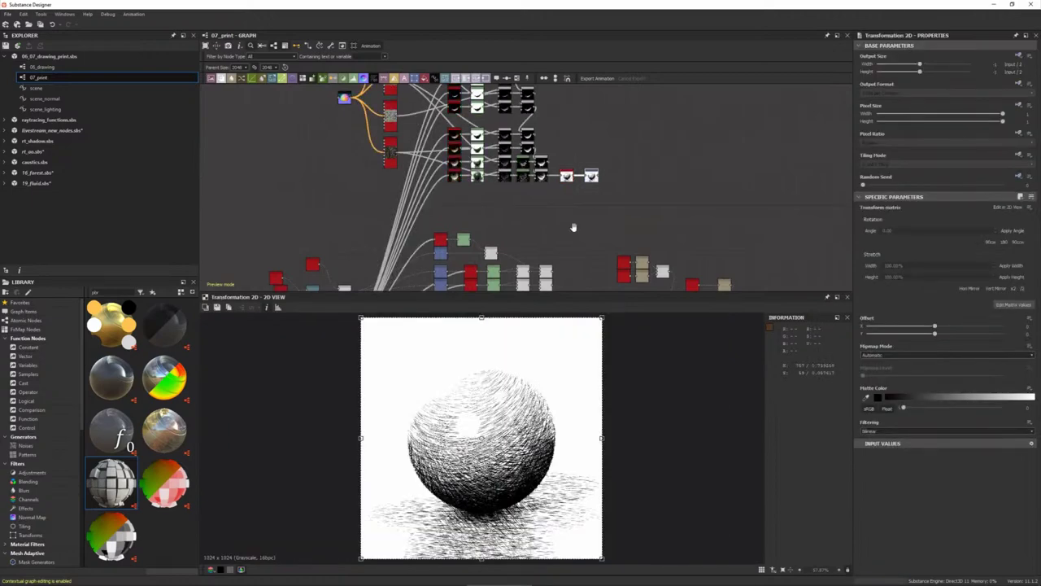
{"action": "scroll", "coordinate": [570, 219], "scroll_direction": "down", "scroll_amount": 3}
{"action": "double_click", "coordinate": [560, 203]}
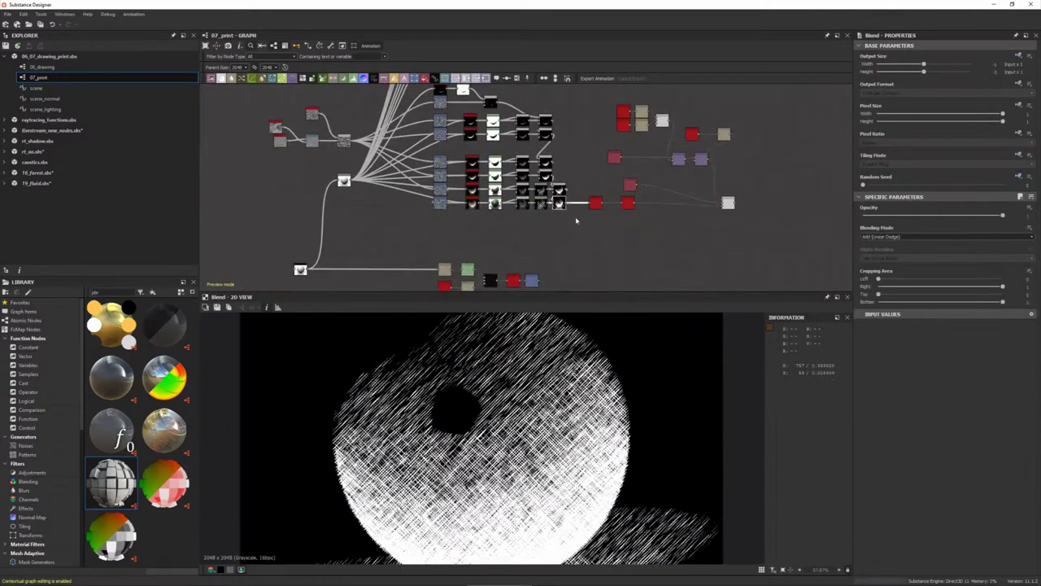
{"action": "double_click", "coordinate": [598, 203]}
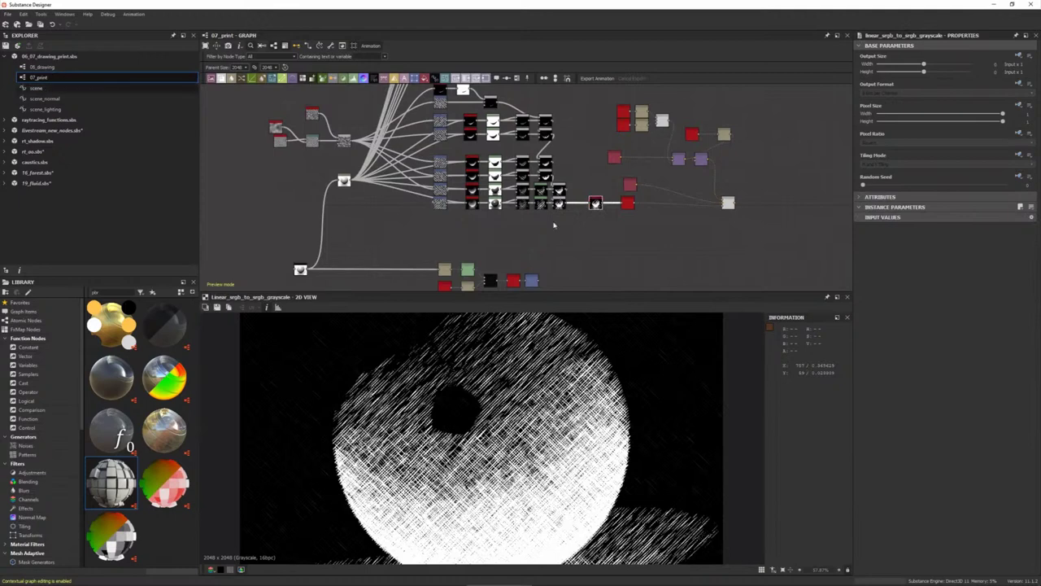
{"action": "scroll", "coordinate": [530, 217], "scroll_direction": "down", "scroll_amount": 3}
{"action": "scroll", "coordinate": [529, 217], "scroll_direction": "down", "scroll_amount": 1}
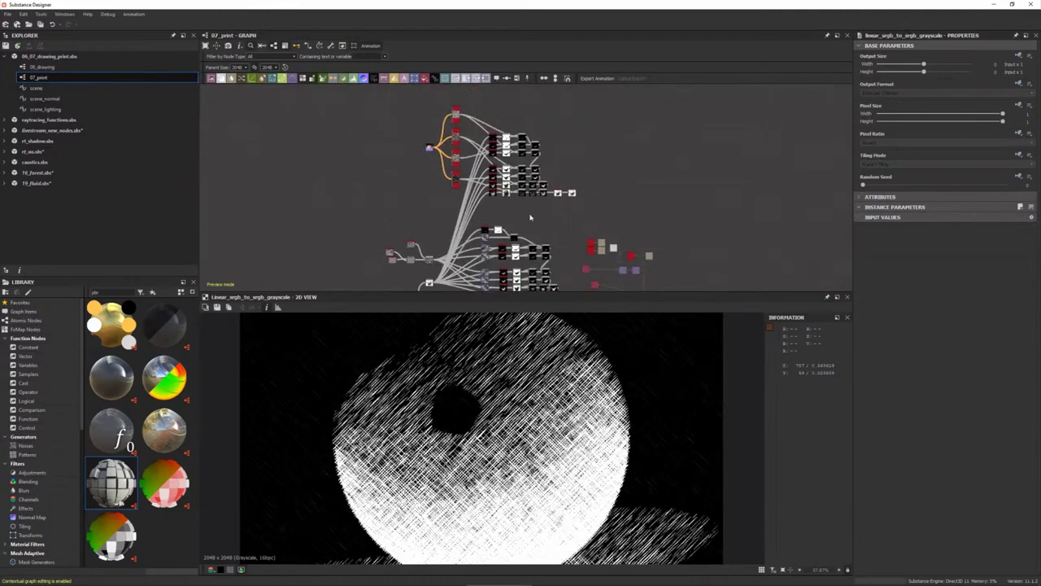
{"action": "double_click", "coordinate": [573, 193]}
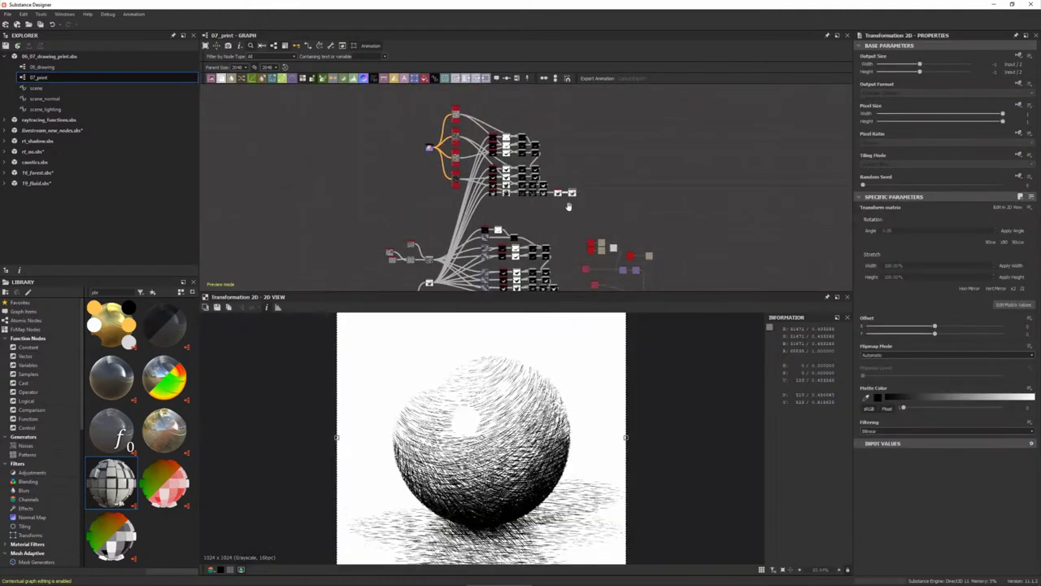
- Bring the lower halftone node chain into view and zoom in on the halftone-dot result
{"action": "middle_click_drag", "start_coordinate": [527, 237], "coordinate": [266, 232]}
{"action": "scroll", "coordinate": [398, 212], "scroll_direction": "up", "scroll_amount": 2}
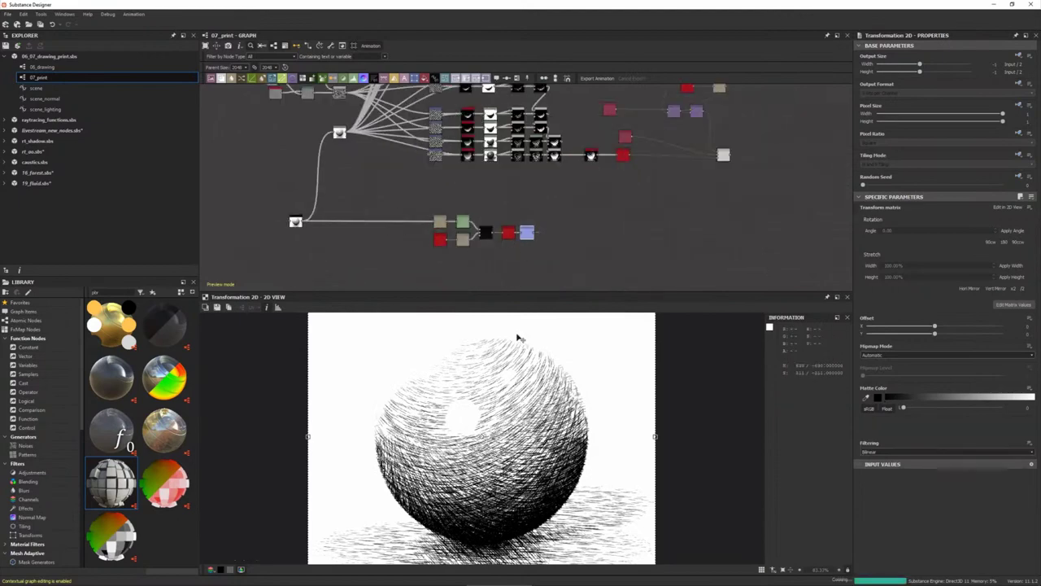
{"action": "scroll", "coordinate": [496, 476], "scroll_direction": "up", "scroll_amount": 2}
{"action": "scroll", "coordinate": [496, 476], "scroll_direction": "up", "scroll_amount": 2}
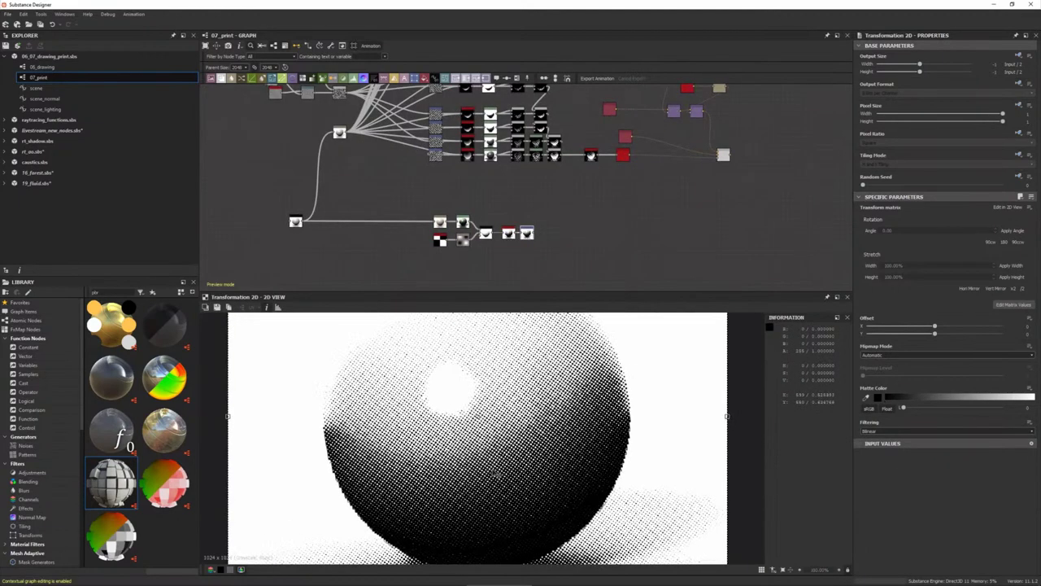
{"action": "scroll", "coordinate": [528, 442], "scroll_direction": "up", "scroll_amount": 1}
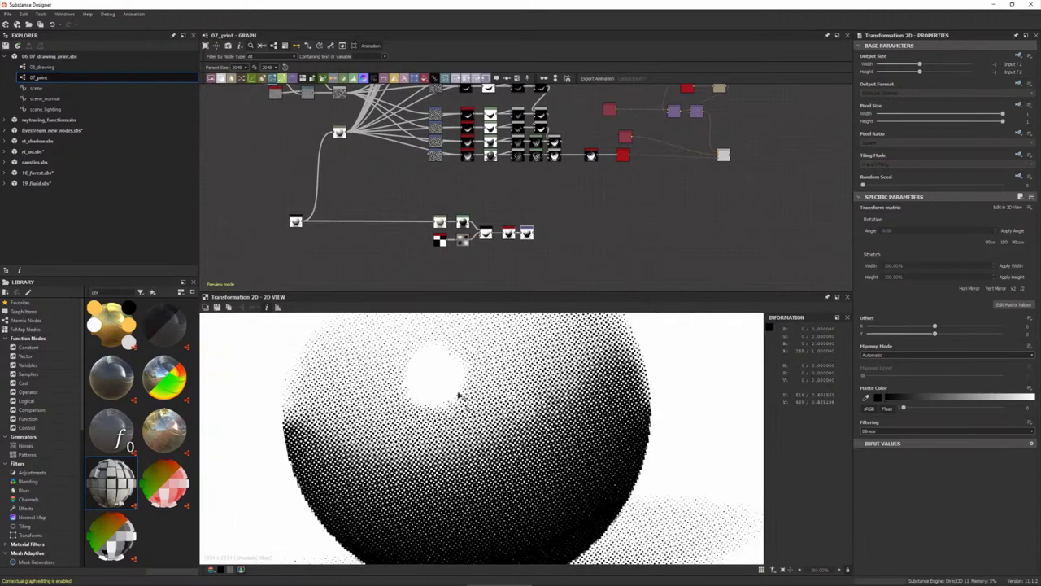
{"action": "scroll", "coordinate": [528, 442], "scroll_direction": "up", "scroll_amount": 1}
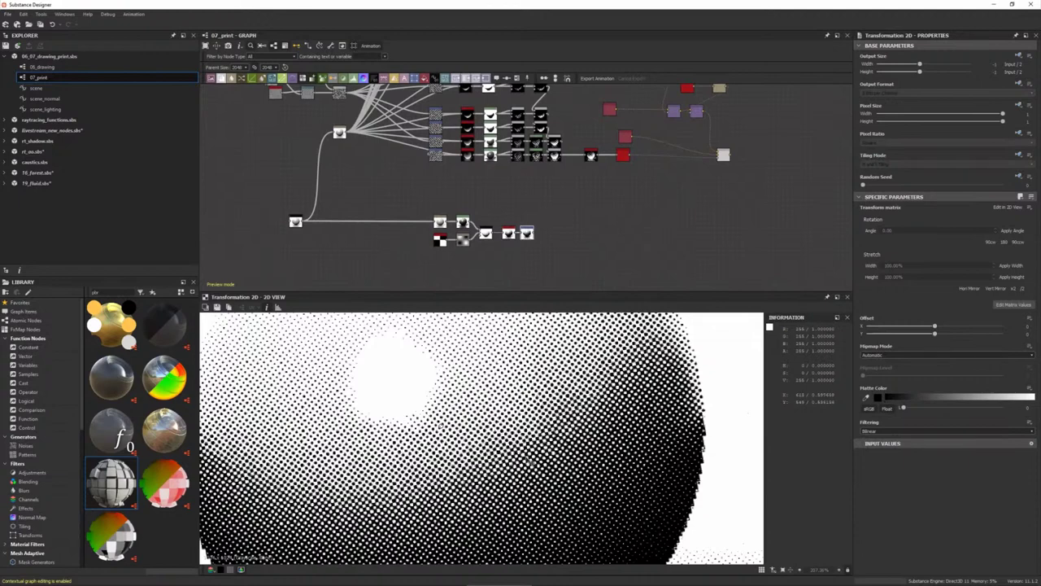
{"action": "scroll", "coordinate": [528, 462], "scroll_direction": "down", "scroll_amount": 1}
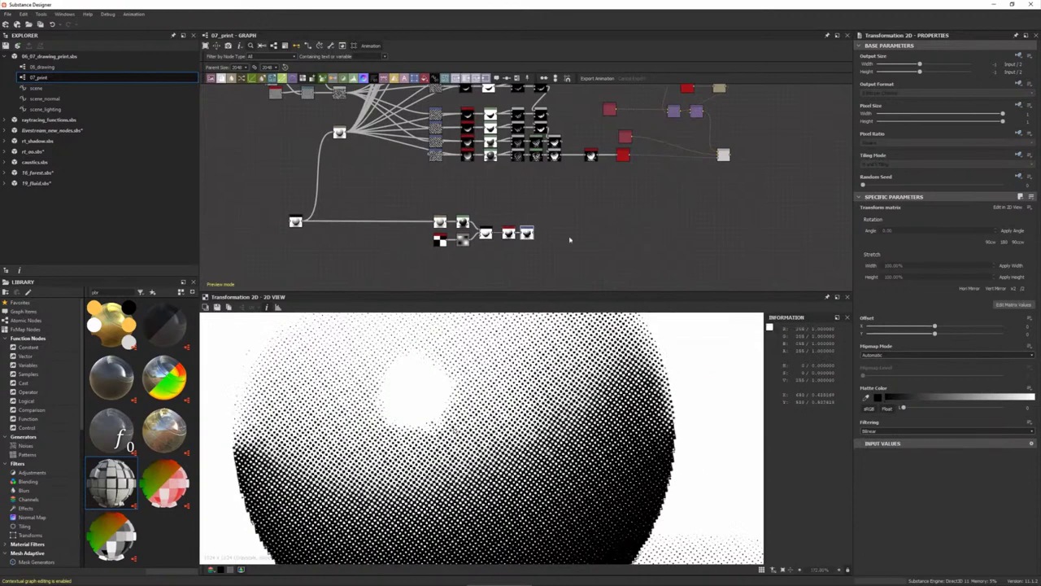
{"action": "middle_click_drag", "start_coordinate": [559, 171], "coordinate": [572, 207]}
- Preview the sphere lighting Pixel Processor output while shifting the graph's camera_pos parameter
{"action": "double_click", "coordinate": [309, 257]}
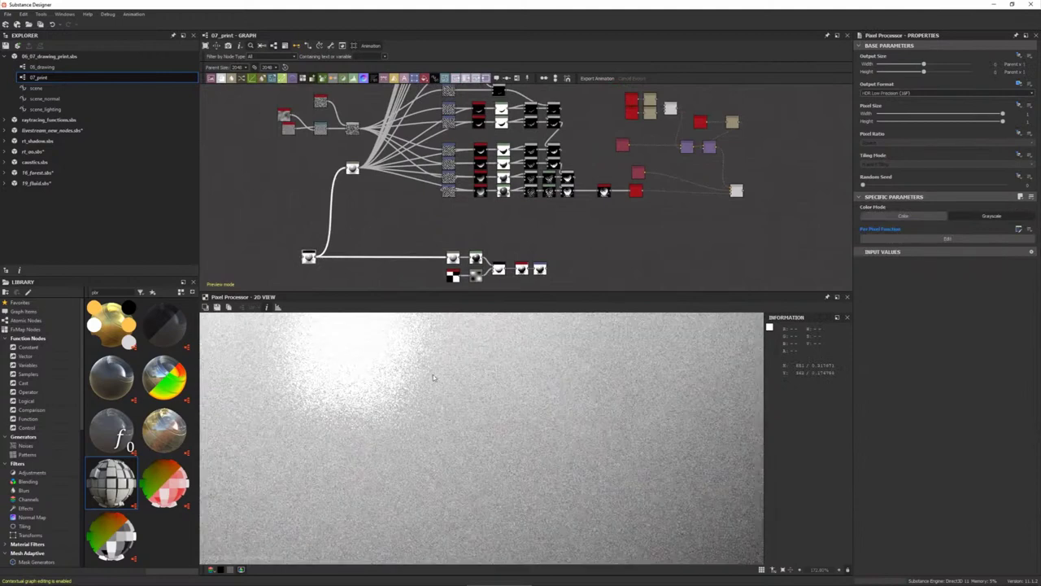
{"action": "left_click", "coordinate": [399, 239]}
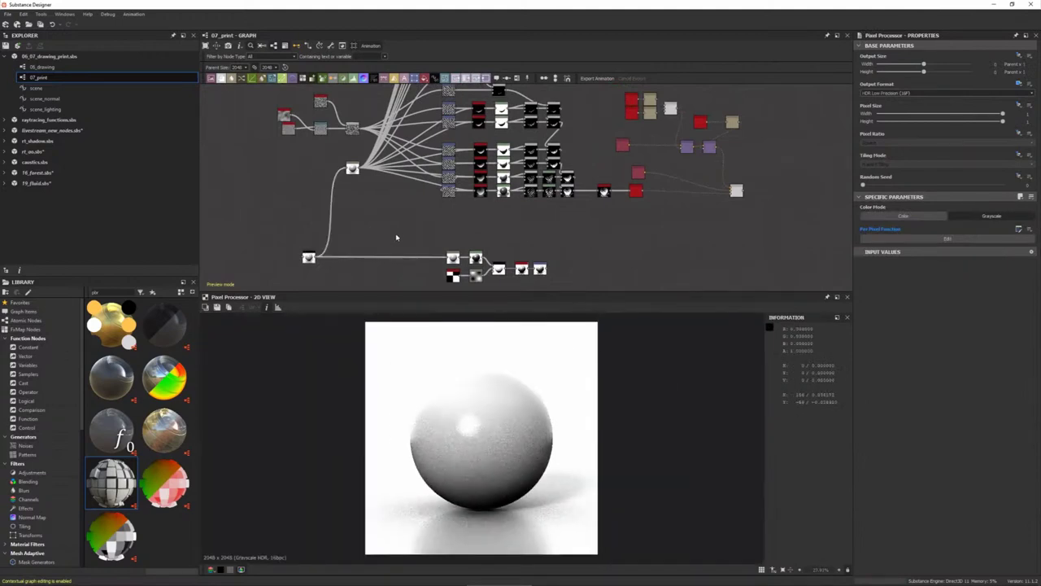
{"action": "mouse_move", "coordinate": [445, 448]}
{"action": "left_mouse_down"}
{"action": "mouse_move", "coordinate": [522, 469]}
{"action": "mouse_move", "coordinate": [407, 461]}
{"action": "mouse_move", "coordinate": [541, 426]}
{"action": "mouse_move", "coordinate": [449, 454]}
{"action": "mouse_move", "coordinate": [541, 451]}
{"action": "mouse_move", "coordinate": [439, 448]}
{"action": "left_mouse_up"}
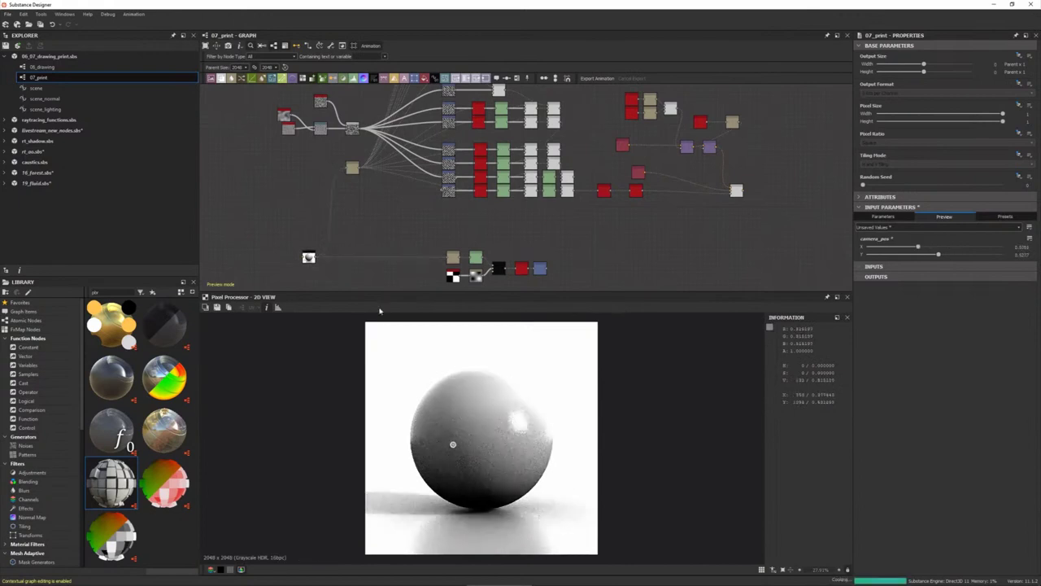
- Show the Pixel Processor's settings, then bring up the browser article on evenly distributing sphere points
{"action": "scroll", "coordinate": [375, 218], "scroll_direction": "up", "scroll_amount": 4}
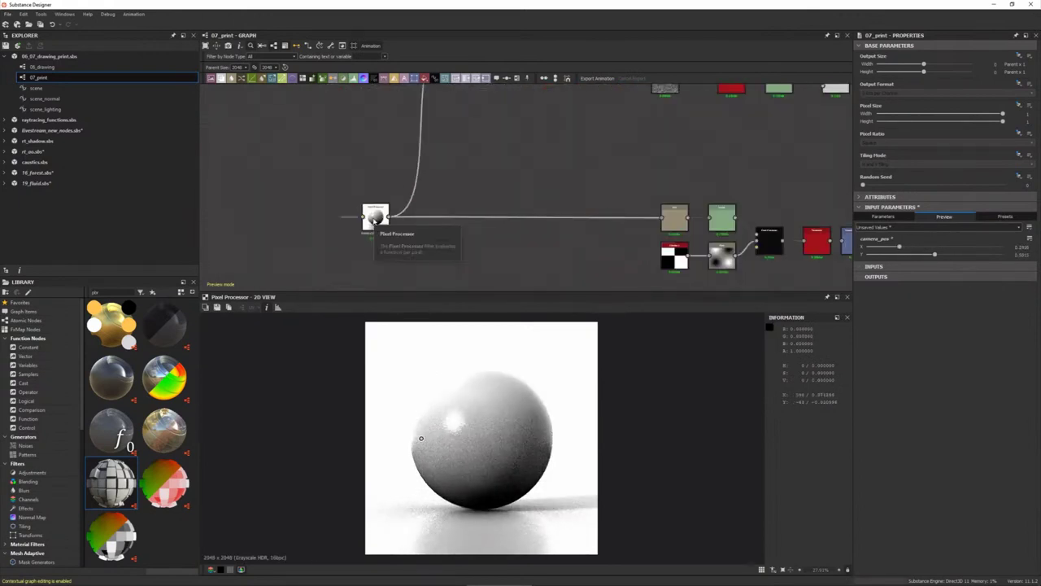
{"action": "scroll", "coordinate": [411, 220], "scroll_direction": "up", "scroll_amount": 1}
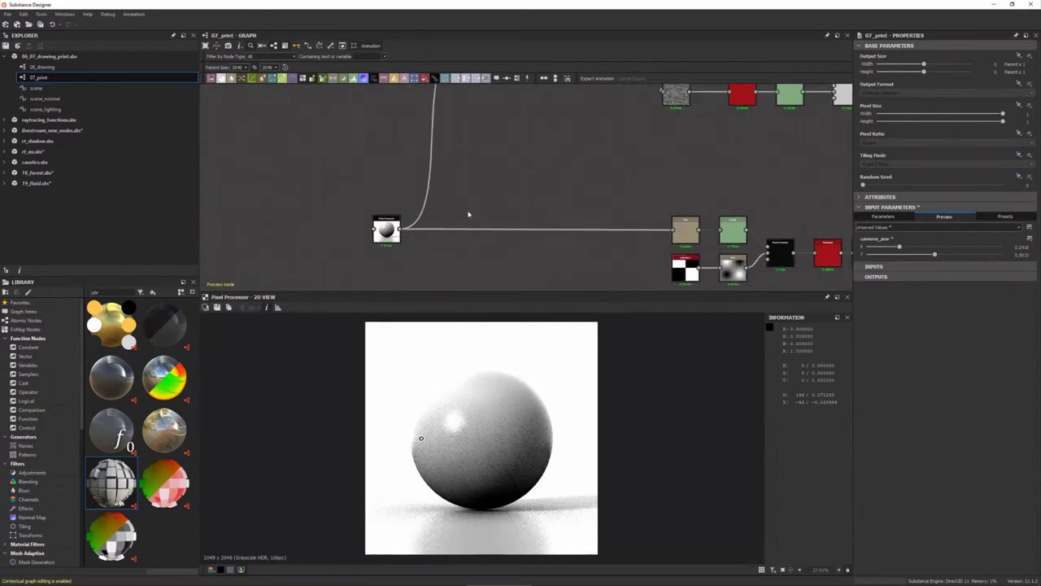
{"action": "scroll", "coordinate": [456, 226], "scroll_direction": "up", "scroll_amount": 2}
{"action": "middle_click_drag", "start_coordinate": [511, 226], "coordinate": [534, 217]}
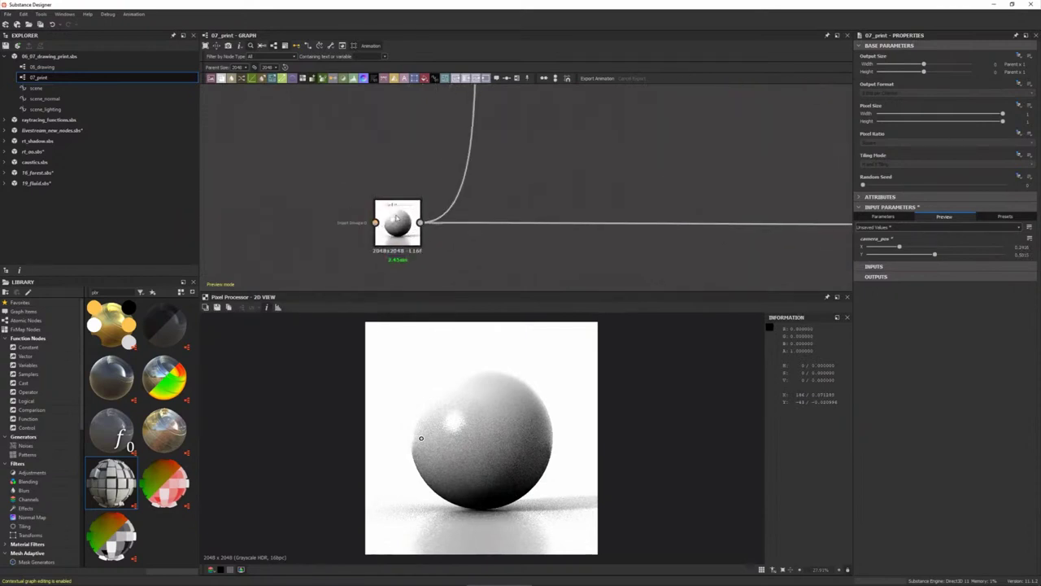
{"action": "left_click", "coordinate": [384, 220]}
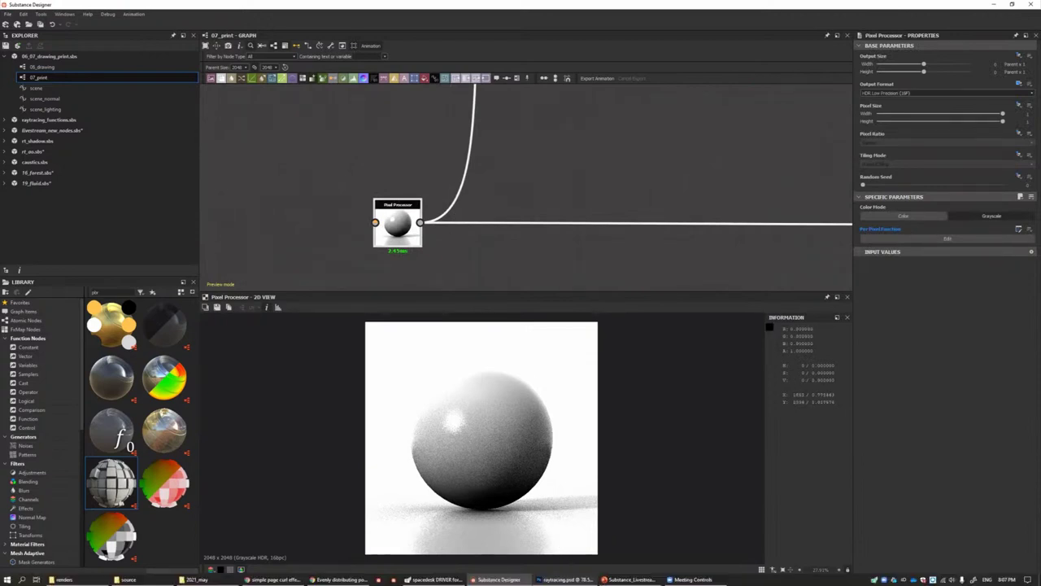
{"action": "left_click", "coordinate": [334, 581]}
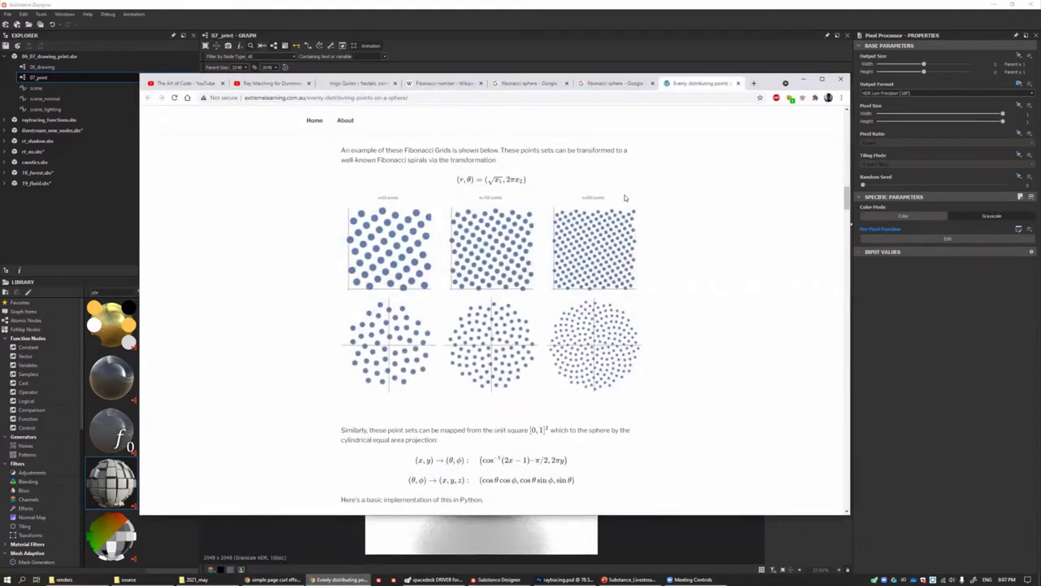
- Scroll The Art of Code's Videos grid, view Ray Marching for Dummies, then Inigo Quilez's articles
{"action": "left_click", "coordinate": [187, 86]}
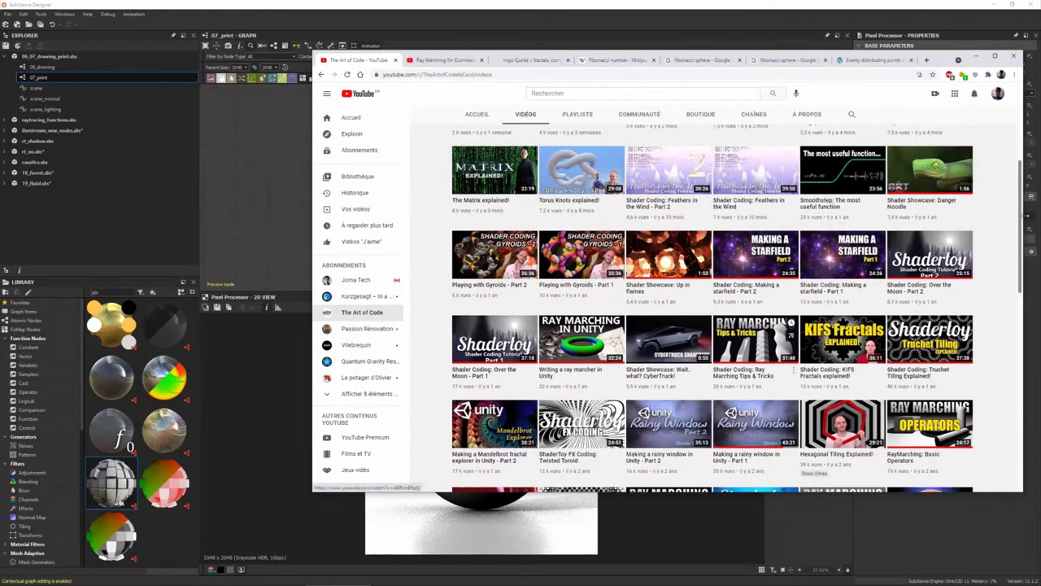
{"action": "scroll", "coordinate": [1020, 168], "scroll_direction": "up", "scroll_amount": 1}
{"action": "scroll", "coordinate": [1017, 139], "scroll_direction": "up", "scroll_amount": 2}
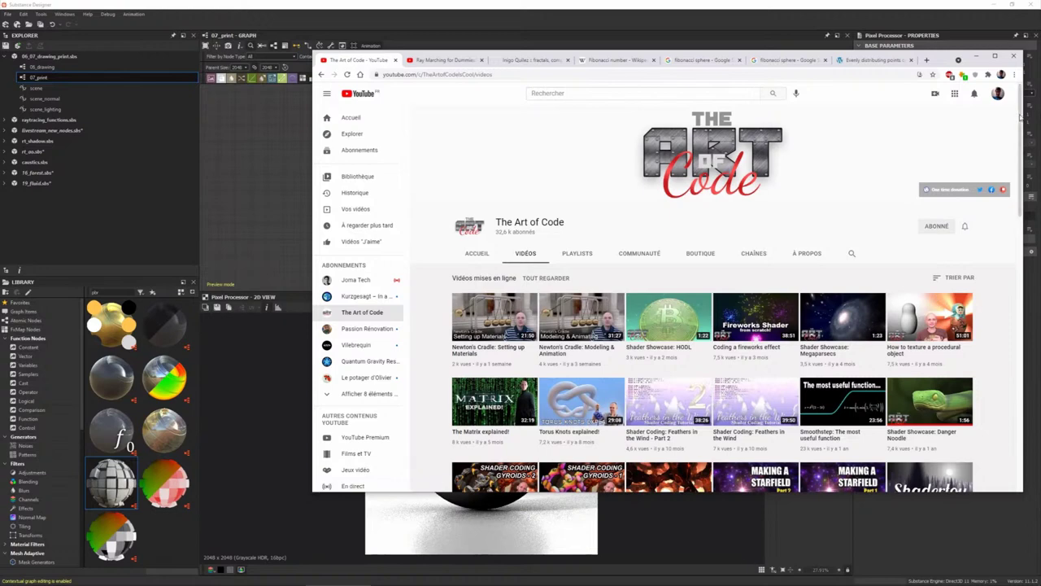
{"action": "left_click_drag", "start_coordinate": [1021, 118], "coordinate": [1021, 228]}
{"action": "scroll", "coordinate": [810, 338], "scroll_direction": "down", "scroll_amount": 2}
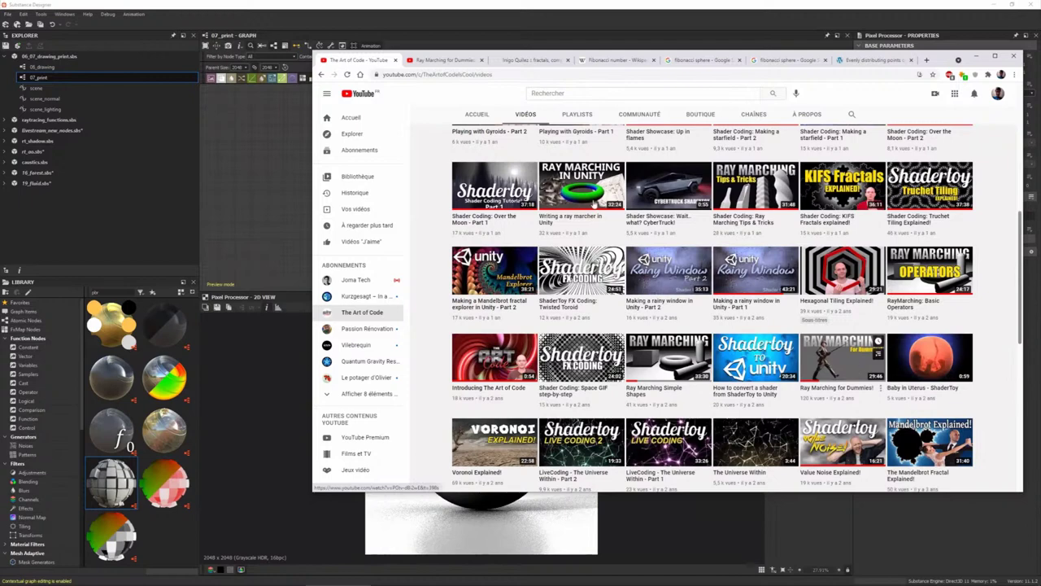
{"action": "left_click", "coordinate": [443, 60]}
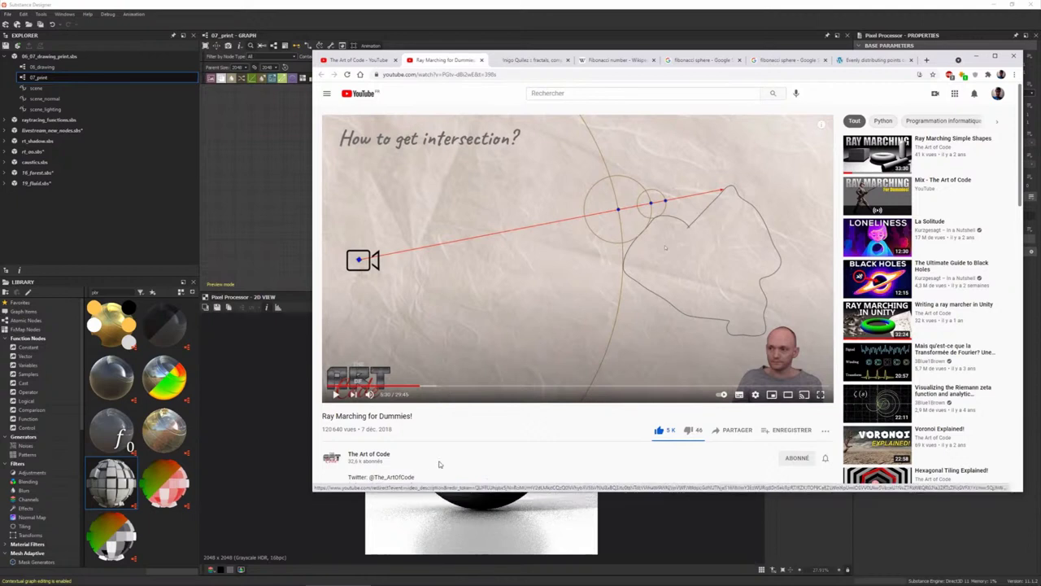
{"action": "left_click", "coordinate": [525, 62]}
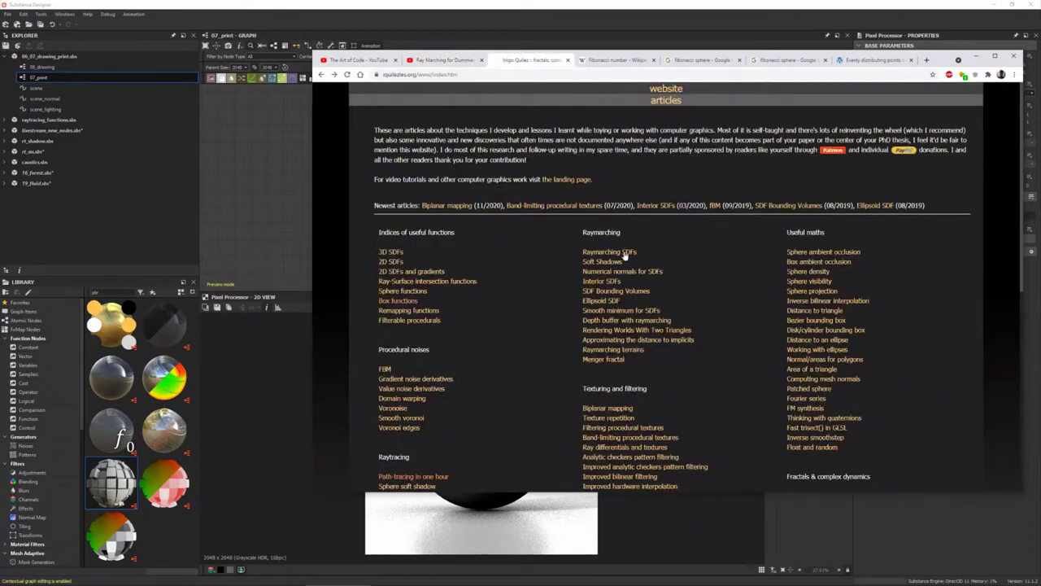
- Open the sphere functions article and highlight its Sphere Intersection code
{"action": "scroll", "coordinate": [623, 254], "scroll_direction": "down", "scroll_amount": 1}
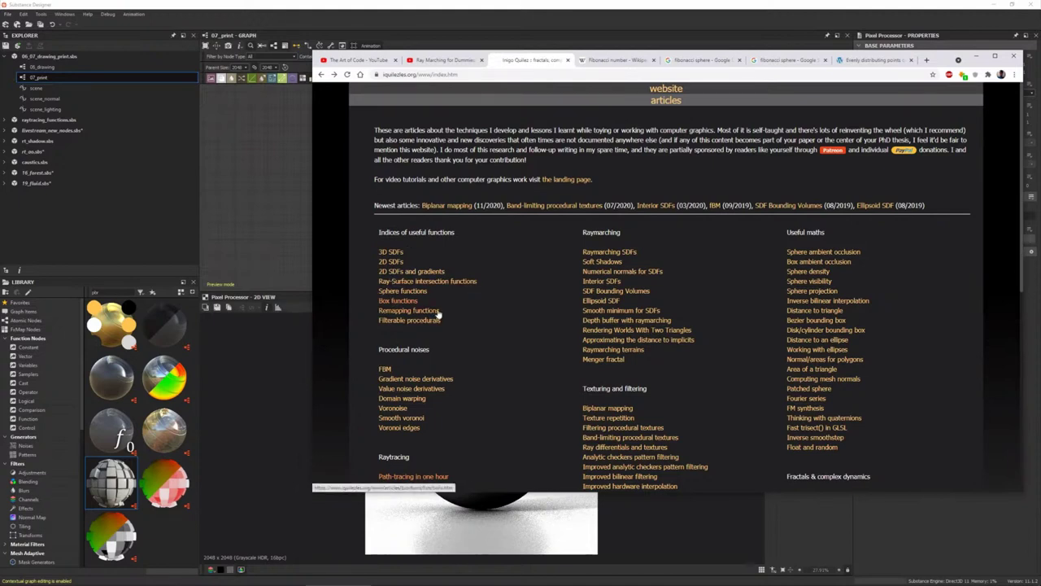
{"action": "left_click", "coordinate": [394, 295]}
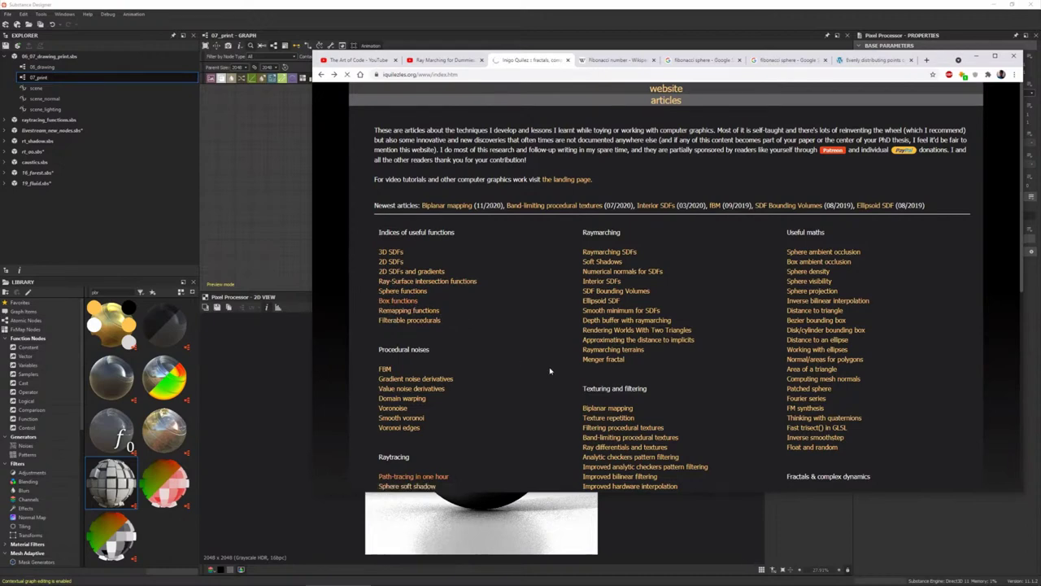
{"action": "scroll", "coordinate": [559, 341], "scroll_direction": "down", "scroll_amount": 5}
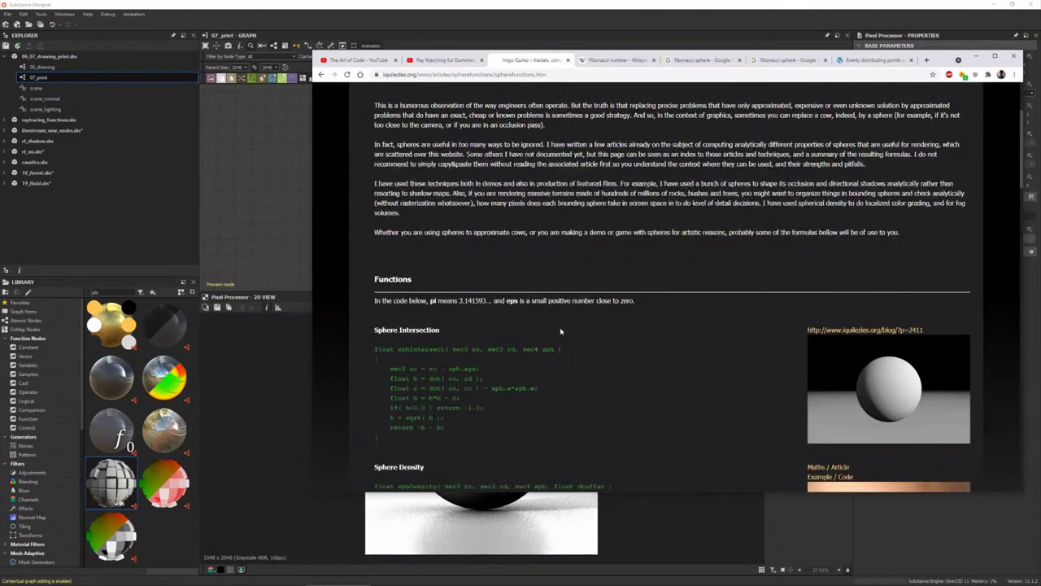
{"action": "left_click_drag", "start_coordinate": [382, 212], "coordinate": [464, 294]}
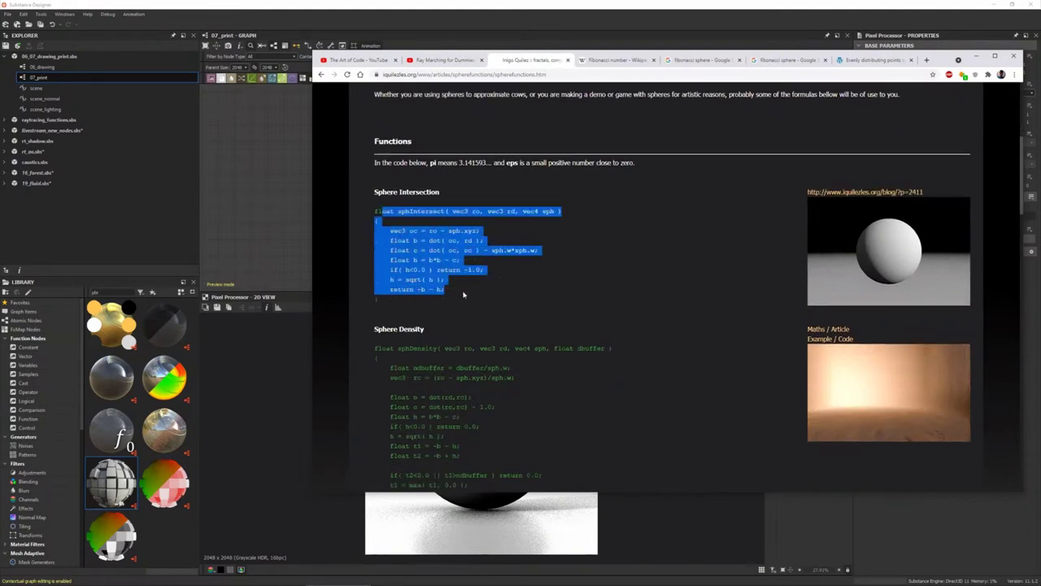
{"action": "left_click", "coordinate": [472, 299]}
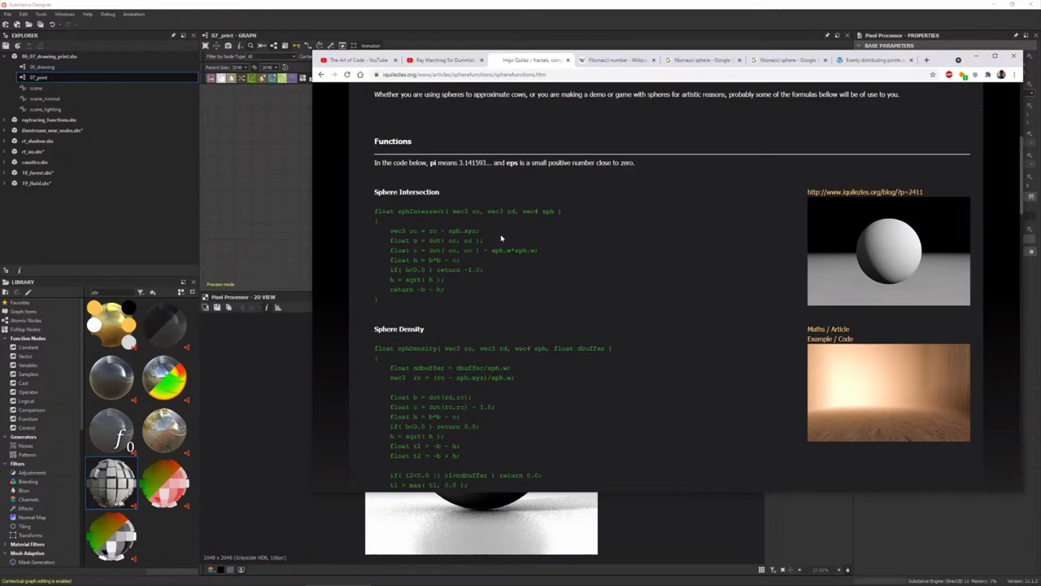
- Go back to the iquilezles.org articles index and minimize Chrome to reveal Substance Designer
{"action": "scroll", "coordinate": [497, 320], "scroll_direction": "down", "scroll_amount": 3}
{"action": "scroll", "coordinate": [497, 319], "scroll_direction": "up", "scroll_amount": 3}
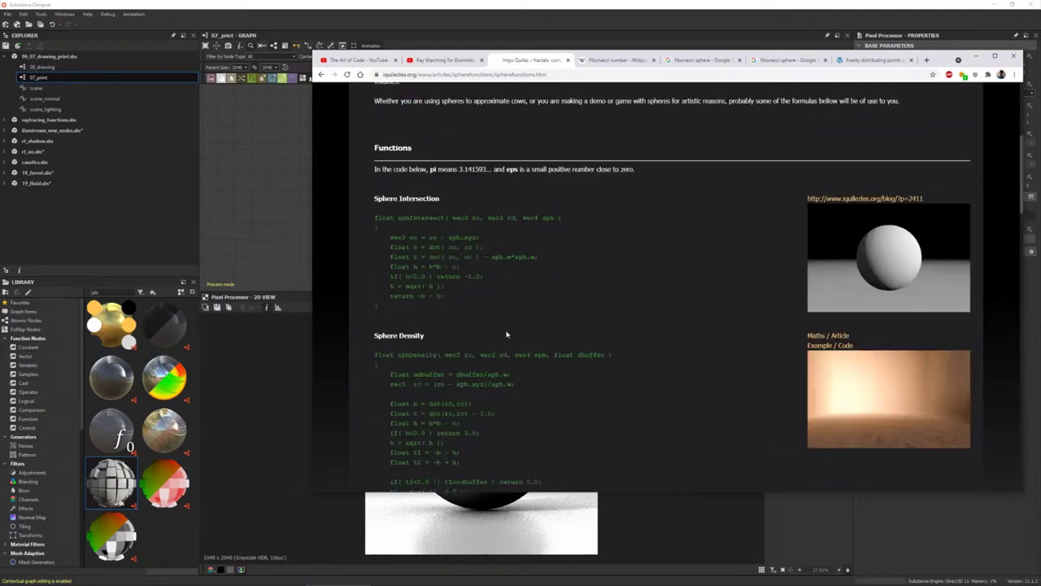
{"action": "scroll", "coordinate": [497, 320], "scroll_direction": "up", "scroll_amount": 3}
{"action": "key", "text": "alt+Left"}
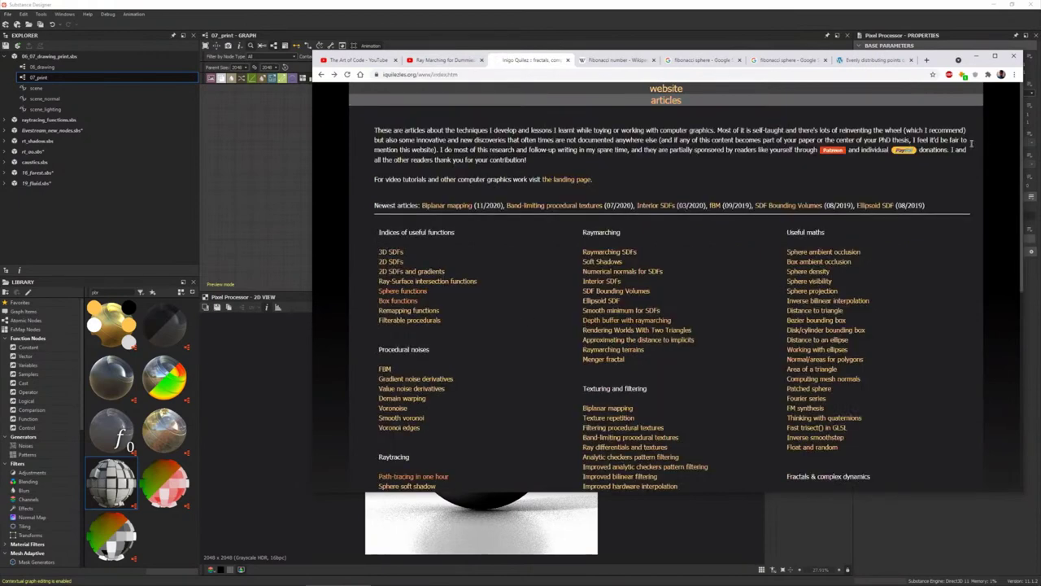
{"action": "left_click", "coordinate": [977, 59]}
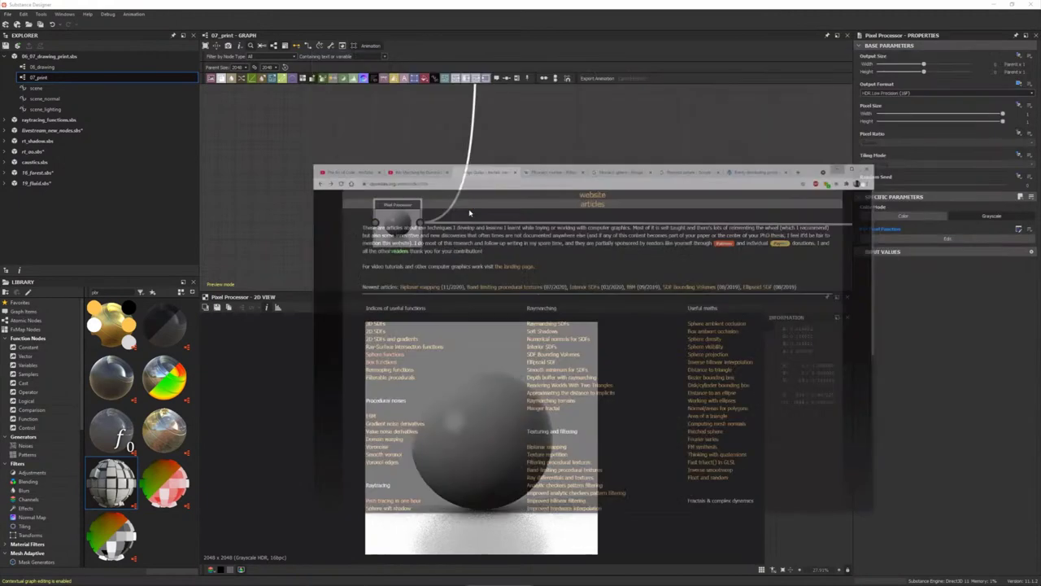
- Open the Pixel Processor's Per Pixel Function graph
{"action": "left_click", "coordinate": [956, 239]}
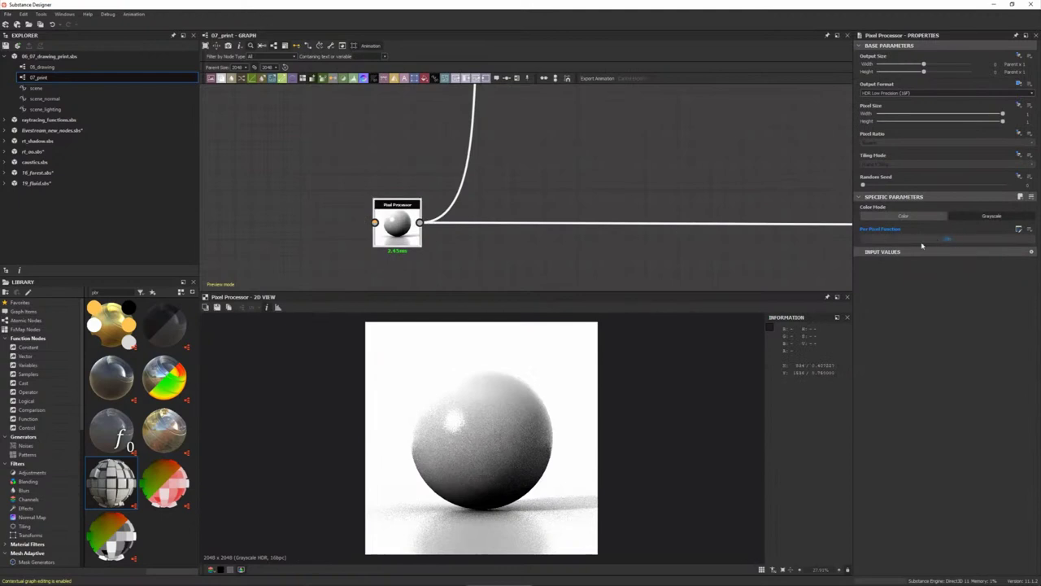
{"action": "scroll", "coordinate": [414, 182], "scroll_direction": "up", "scroll_amount": 2}
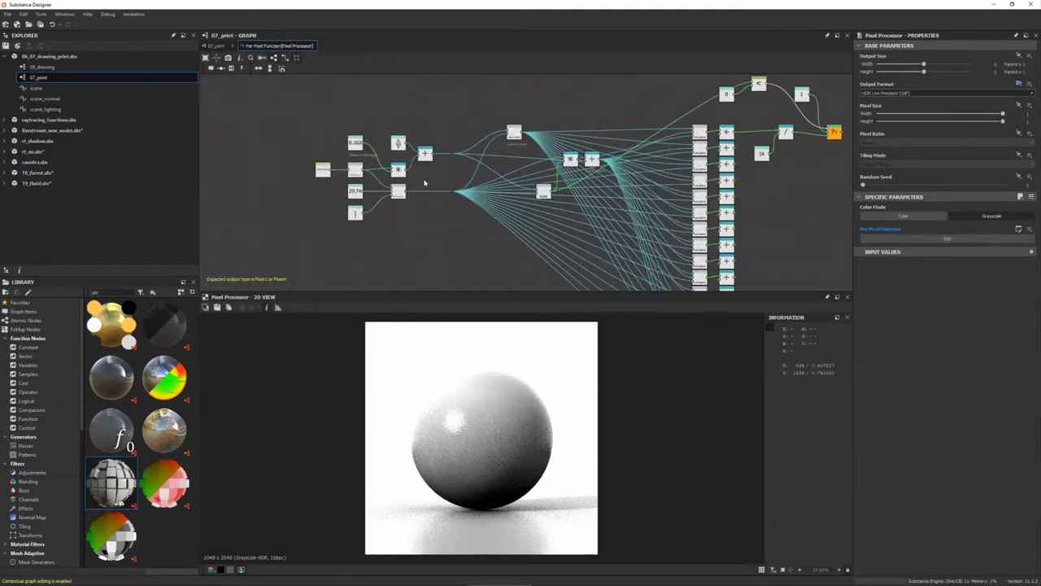
{"action": "scroll", "coordinate": [414, 182], "scroll_direction": "up", "scroll_amount": 1}
{"action": "scroll", "coordinate": [414, 182], "scroll_direction": "up", "scroll_amount": 2}
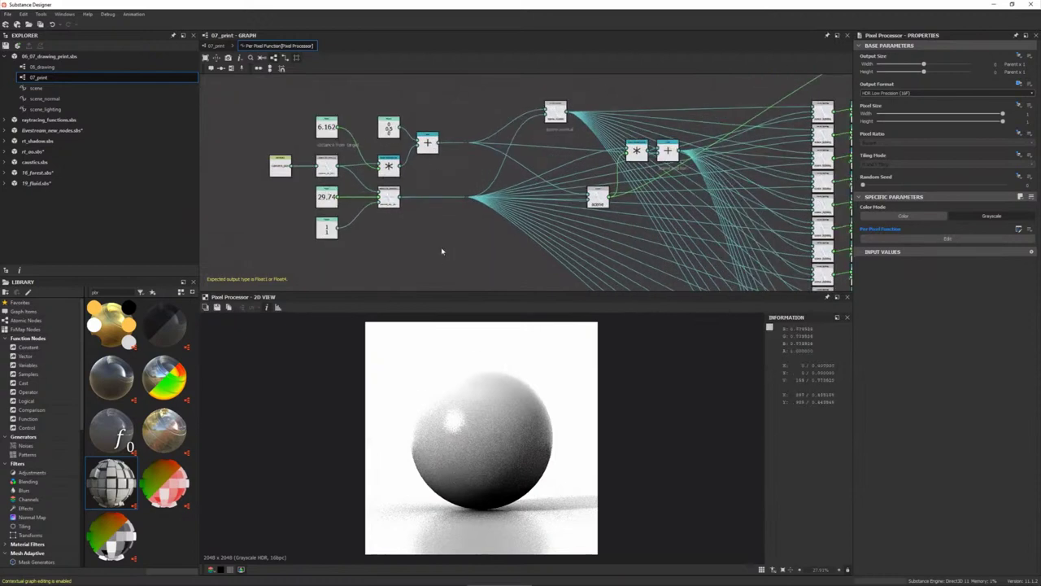
- Reposition the scene normal node slightly right and the scene node up and left
{"action": "left_click", "coordinate": [598, 200]}
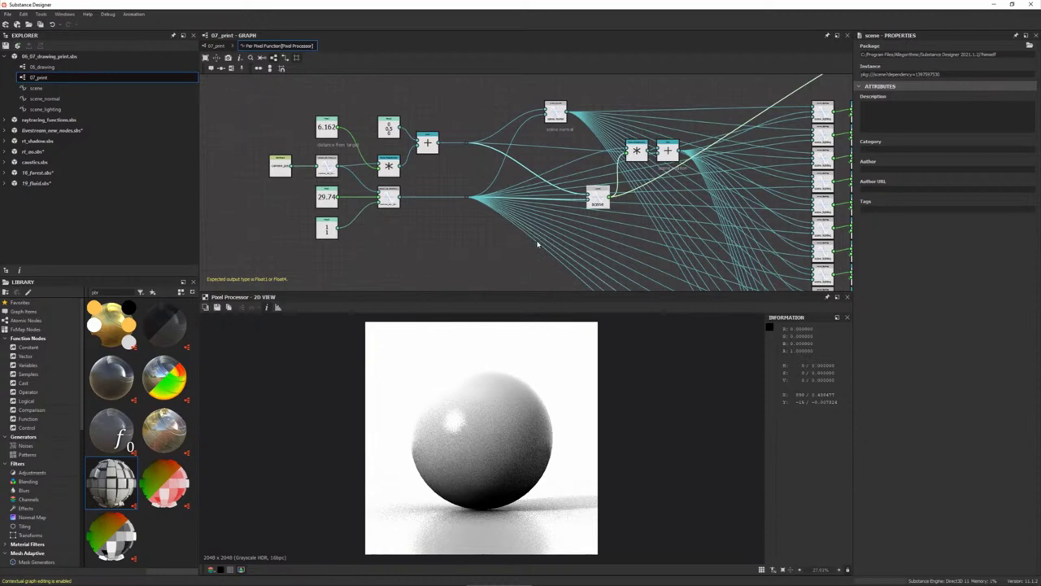
{"action": "middle_click_drag", "start_coordinate": [500, 249], "coordinate": [504, 257]}
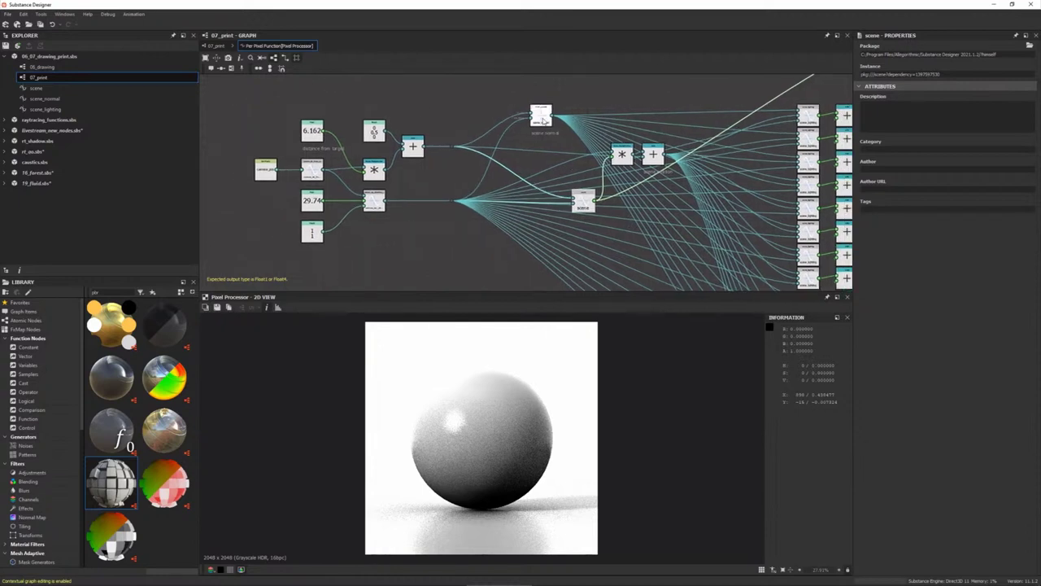
{"action": "left_click_drag", "start_coordinate": [541, 112], "coordinate": [556, 113]}
{"action": "left_click_drag", "start_coordinate": [582, 204], "coordinate": [558, 188]}
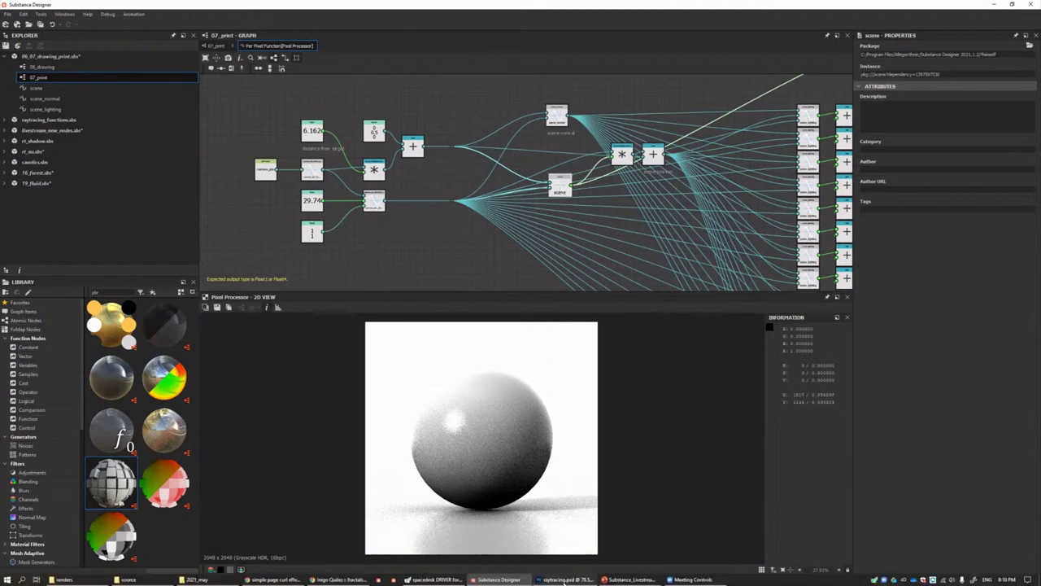
- Bring up Photoshop's Layer Visibility diagram of a camera ray striking the sphere
{"action": "left_click", "coordinate": [564, 580]}
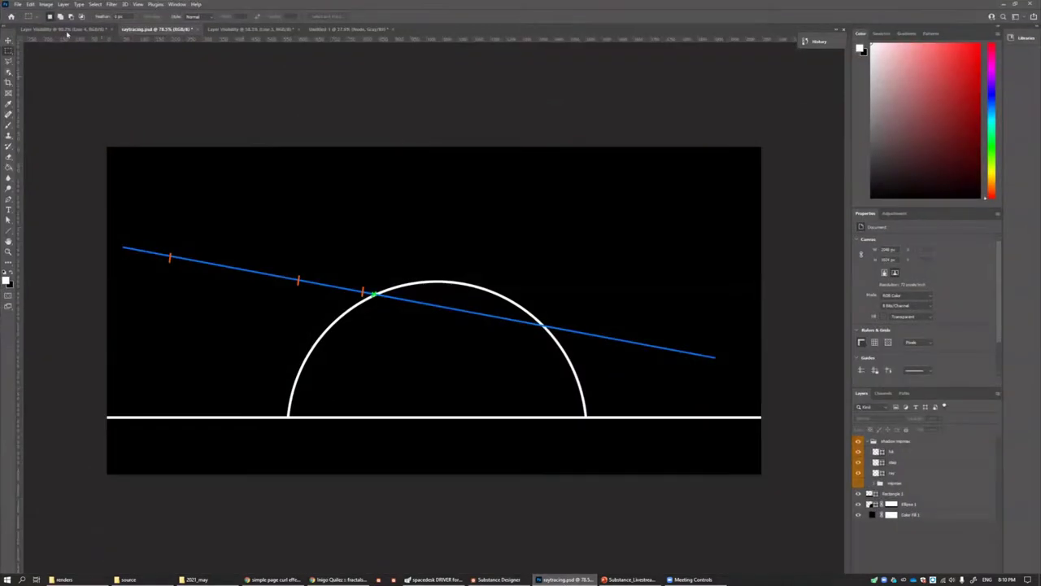
{"action": "left_click", "coordinate": [68, 31]}
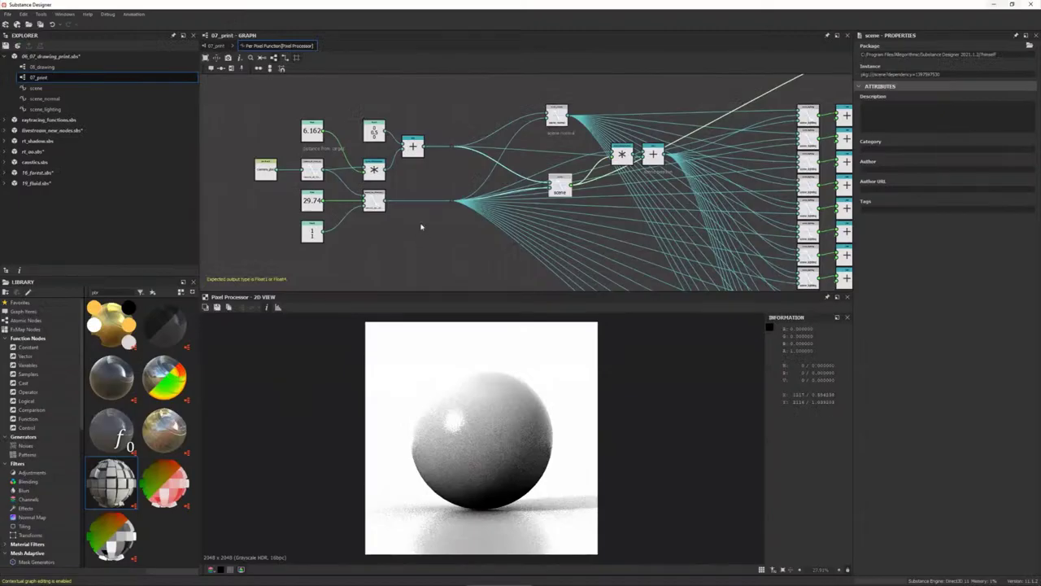
- Open the scene node's inner graph and move the upper value-node cluster up and left
{"action": "scroll", "coordinate": [419, 224], "scroll_direction": "up", "scroll_amount": 2}
{"action": "scroll", "coordinate": [407, 241], "scroll_direction": "up", "scroll_amount": 2}
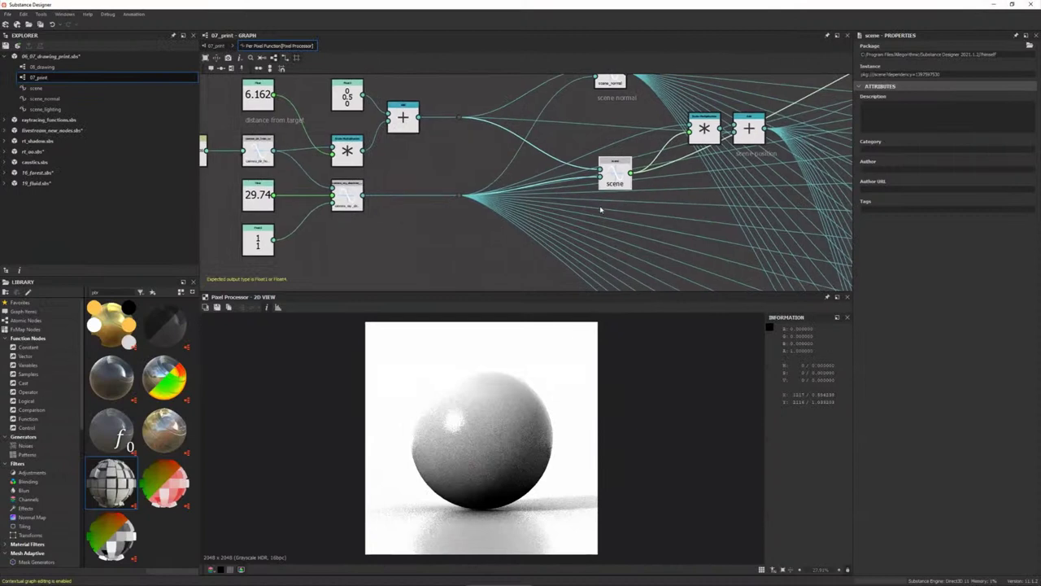
{"action": "scroll", "coordinate": [606, 204], "scroll_direction": "up", "scroll_amount": 1}
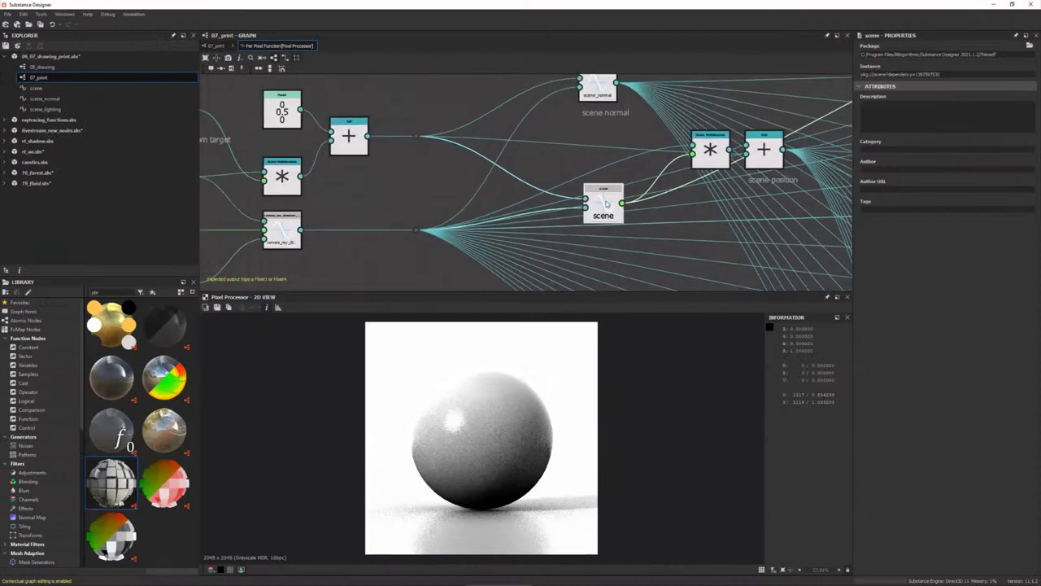
{"action": "scroll", "coordinate": [607, 205], "scroll_direction": "up", "scroll_amount": 1}
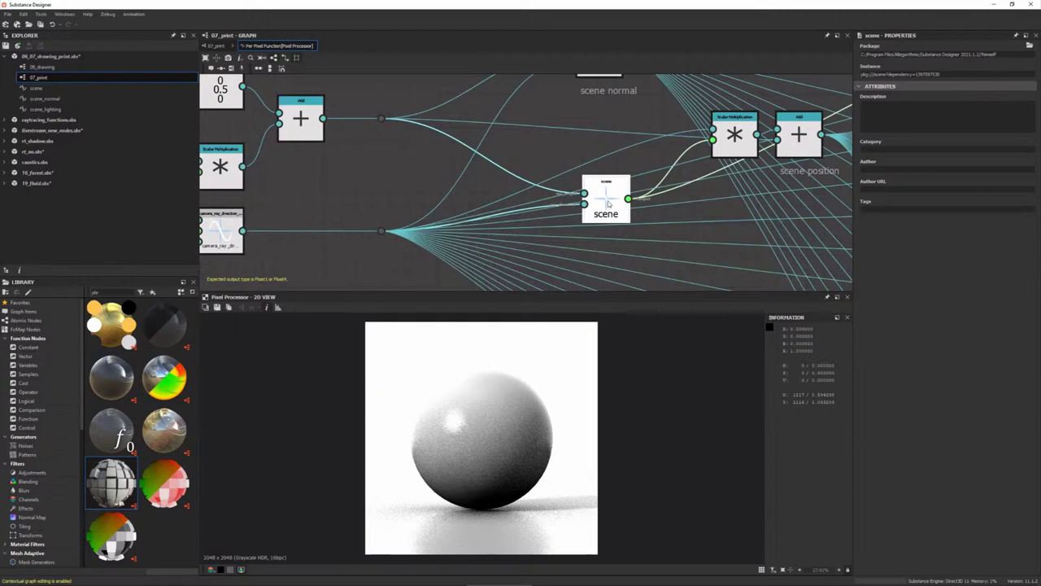
{"action": "scroll", "coordinate": [607, 204], "scroll_direction": "up", "scroll_amount": 1}
{"action": "scroll", "coordinate": [614, 191], "scroll_direction": "up", "scroll_amount": 2}
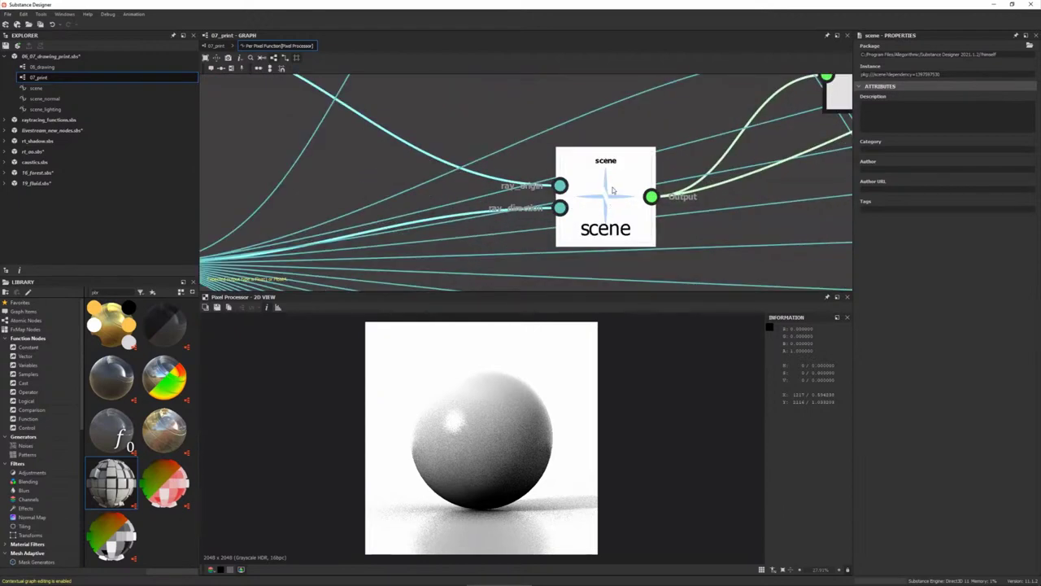
{"action": "double_click", "coordinate": [610, 192]}
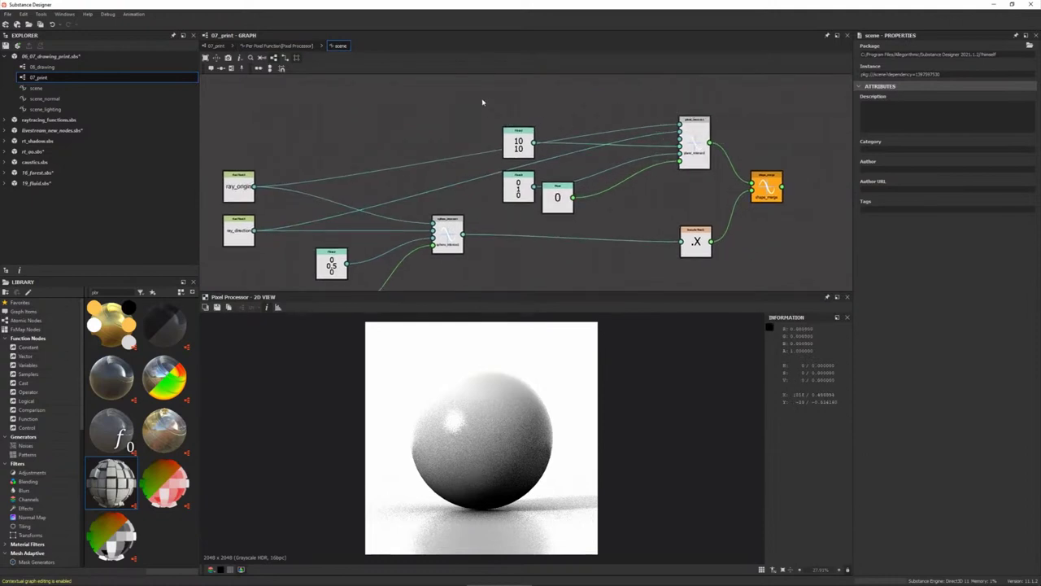
{"action": "left_click_drag", "start_coordinate": [481, 100], "coordinate": [716, 216]}
{"action": "left_click_drag", "start_coordinate": [693, 150], "coordinate": [611, 128]}
{"action": "left_click_drag", "start_coordinate": [541, 140], "coordinate": [375, 118]}
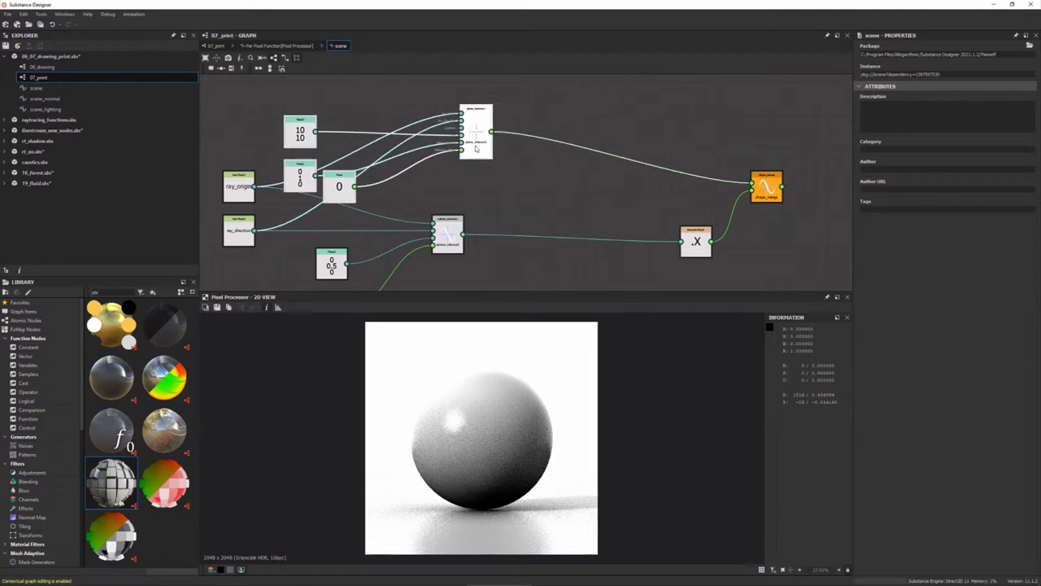
- Select sphere_intersect and frame it with its Float3 (0, 0.5, 0) sphere center
{"action": "left_click", "coordinate": [447, 232]}
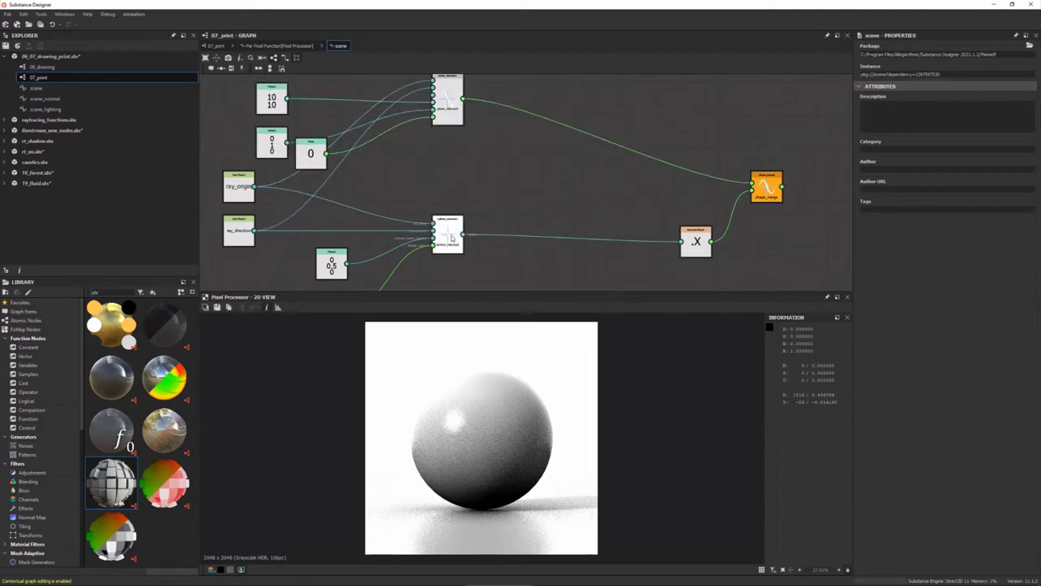
{"action": "scroll", "coordinate": [517, 220], "scroll_direction": "up", "scroll_amount": 2}
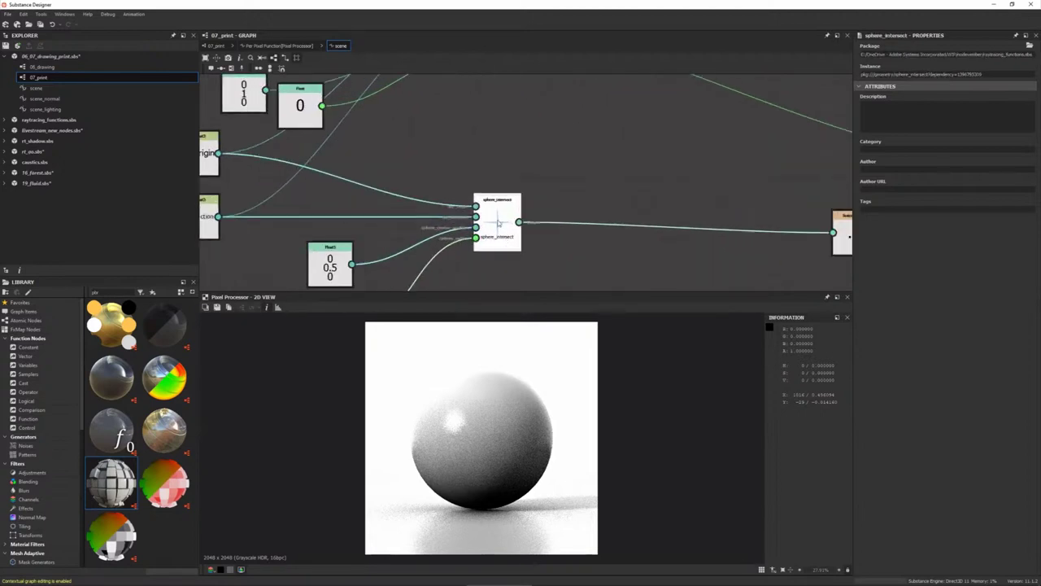
{"action": "scroll", "coordinate": [489, 238], "scroll_direction": "up", "scroll_amount": 2}
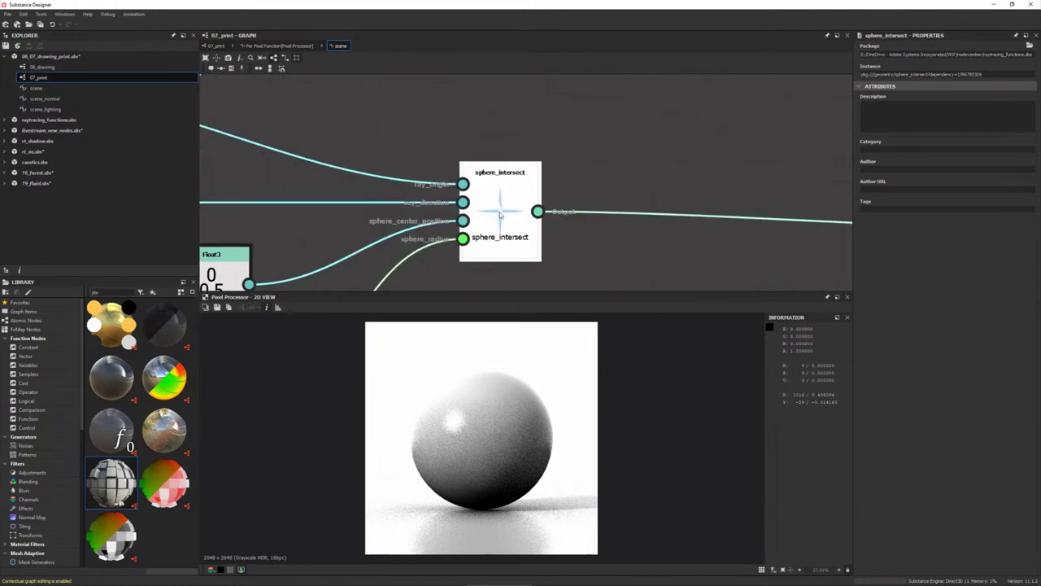
{"action": "scroll", "coordinate": [537, 211], "scroll_direction": "up", "scroll_amount": 1}
{"action": "scroll", "coordinate": [543, 155], "scroll_direction": "up", "scroll_amount": 2}
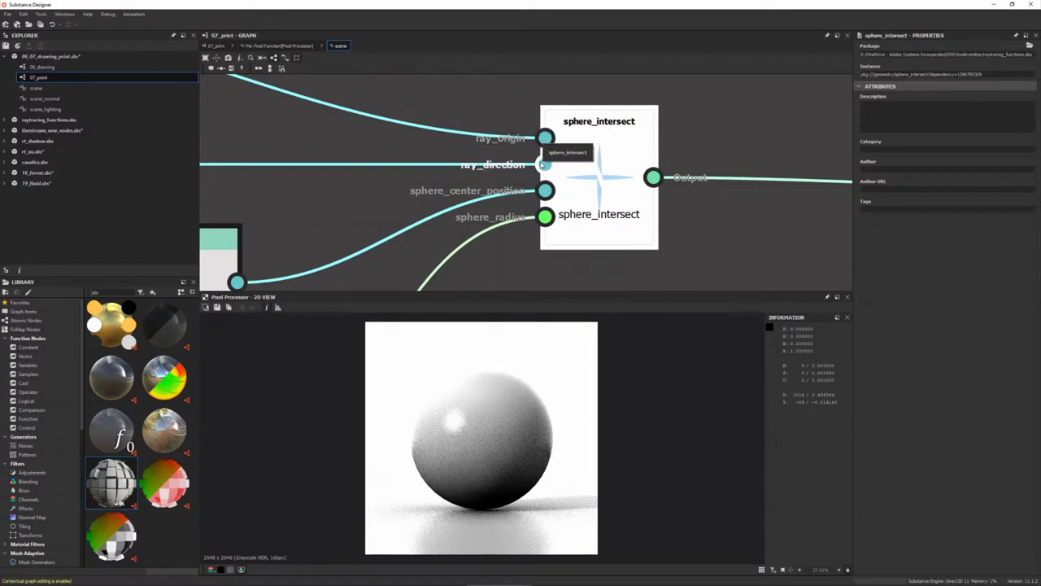
{"action": "scroll", "coordinate": [543, 165], "scroll_direction": "down", "scroll_amount": 1}
{"action": "middle_click_drag", "start_coordinate": [546, 198], "coordinate": [607, 145]}
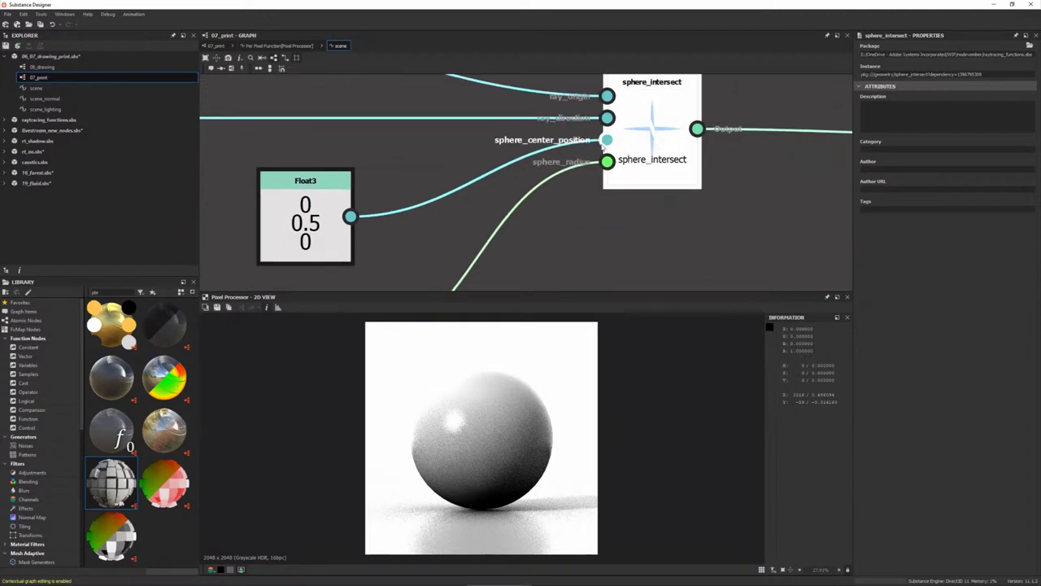
{"action": "middle_click_drag", "start_coordinate": [663, 139], "coordinate": [648, 161]}
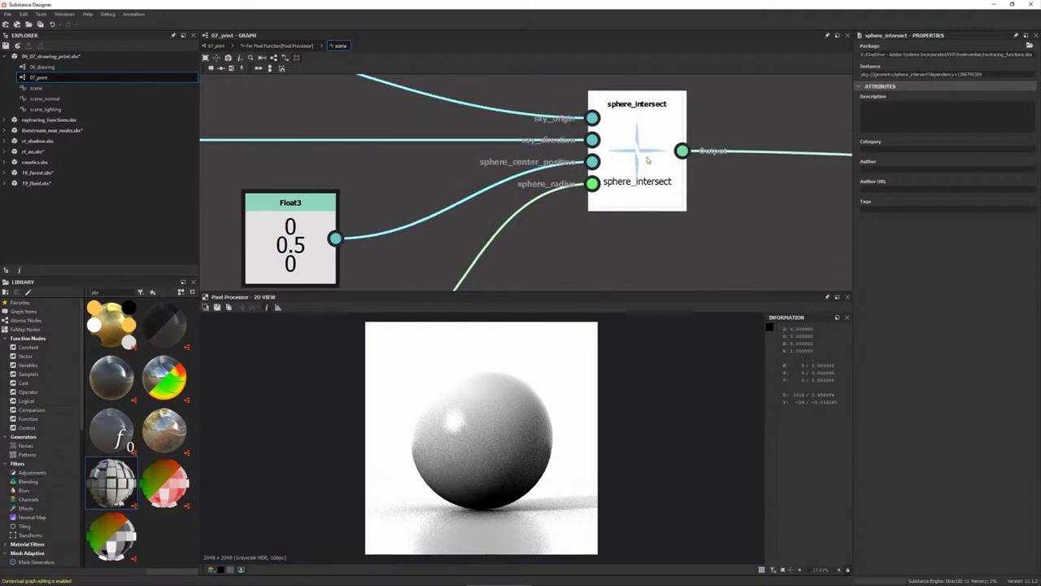
- Inspect the sphere_intersect function's internal graph, then return to the scene graph
{"action": "double_click", "coordinate": [648, 160]}
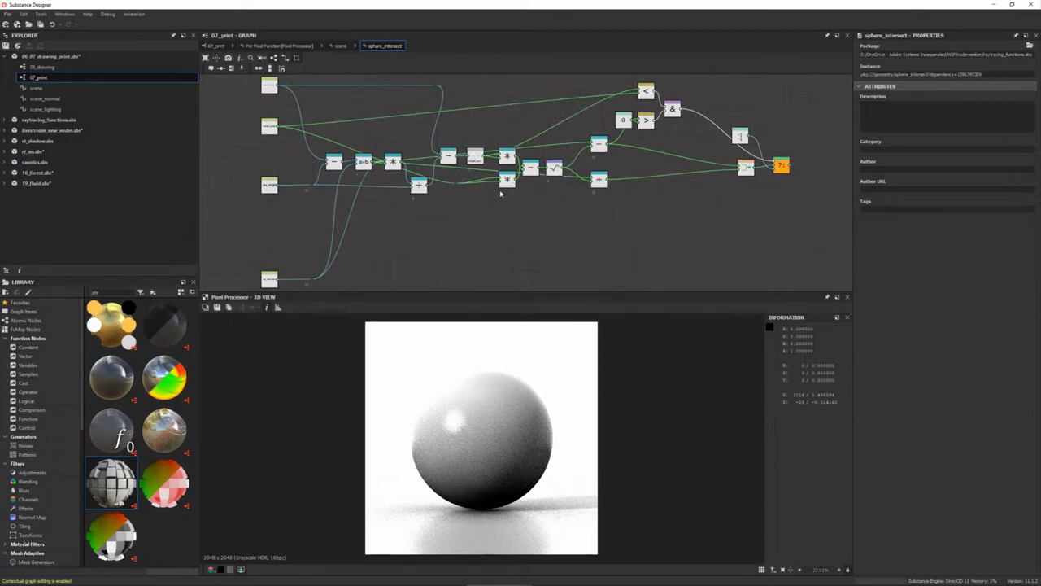
{"action": "left_click", "coordinate": [338, 46]}
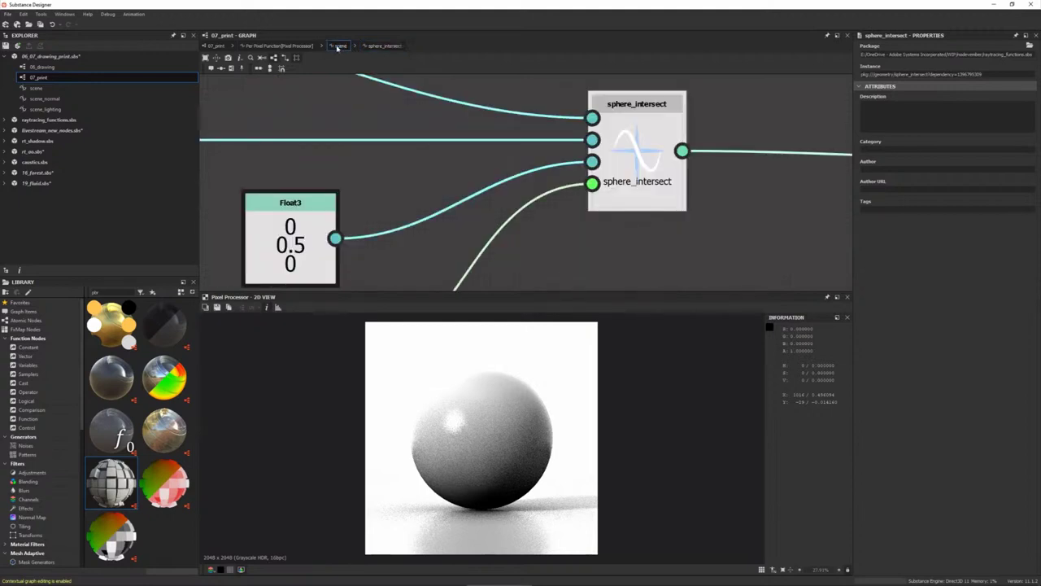
{"action": "scroll", "coordinate": [570, 150], "scroll_direction": "down", "scroll_amount": 2}
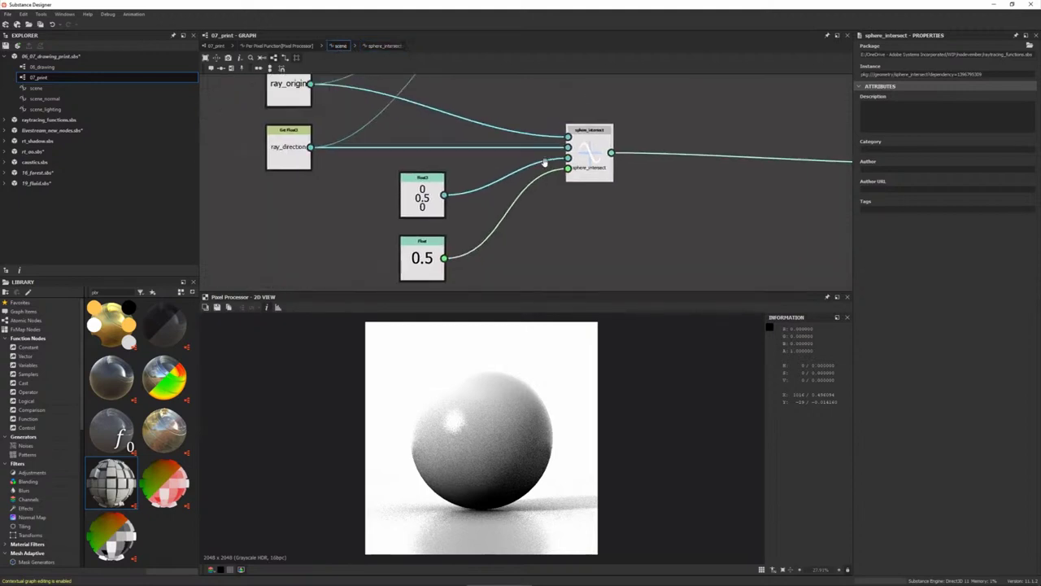
{"action": "scroll", "coordinate": [511, 184], "scroll_direction": "down", "scroll_amount": 1}
{"action": "scroll", "coordinate": [511, 185], "scroll_direction": "down", "scroll_amount": 1}
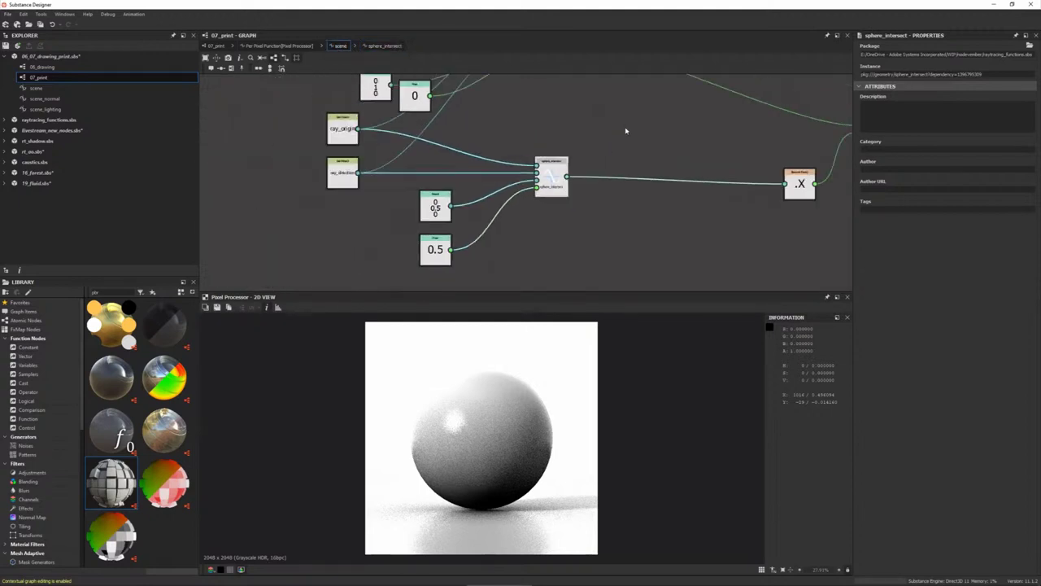
- Inspect plane_intersect's internal graph, then return up to the Per Pixel Function graph
{"action": "middle_click_drag", "start_coordinate": [623, 128], "coordinate": [584, 160]}
{"action": "middle_click_drag", "start_coordinate": [519, 71], "coordinate": [461, 134]}
{"action": "left_click", "coordinate": [458, 134]}
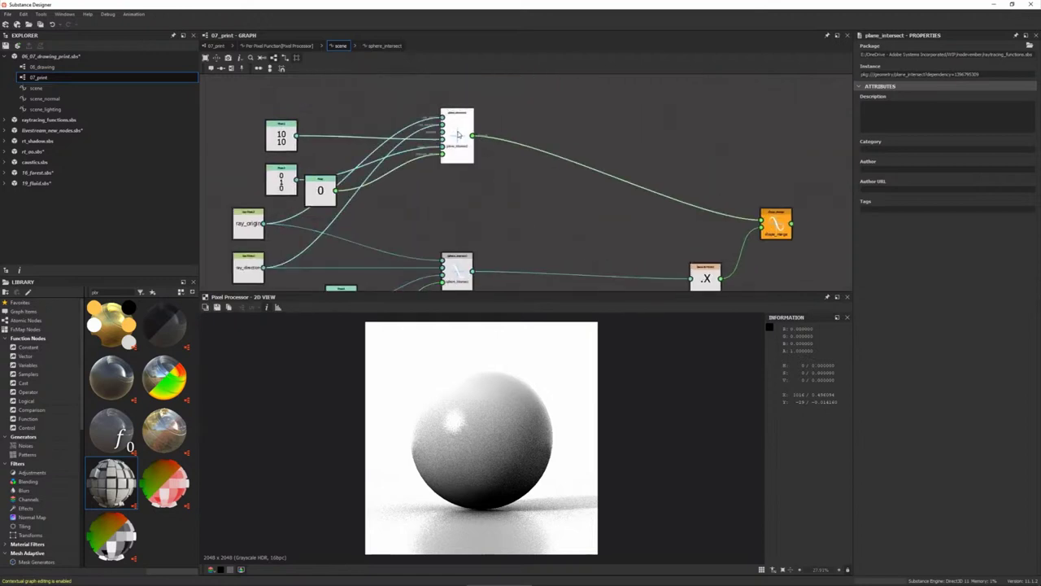
{"action": "double_click", "coordinate": [458, 134]}
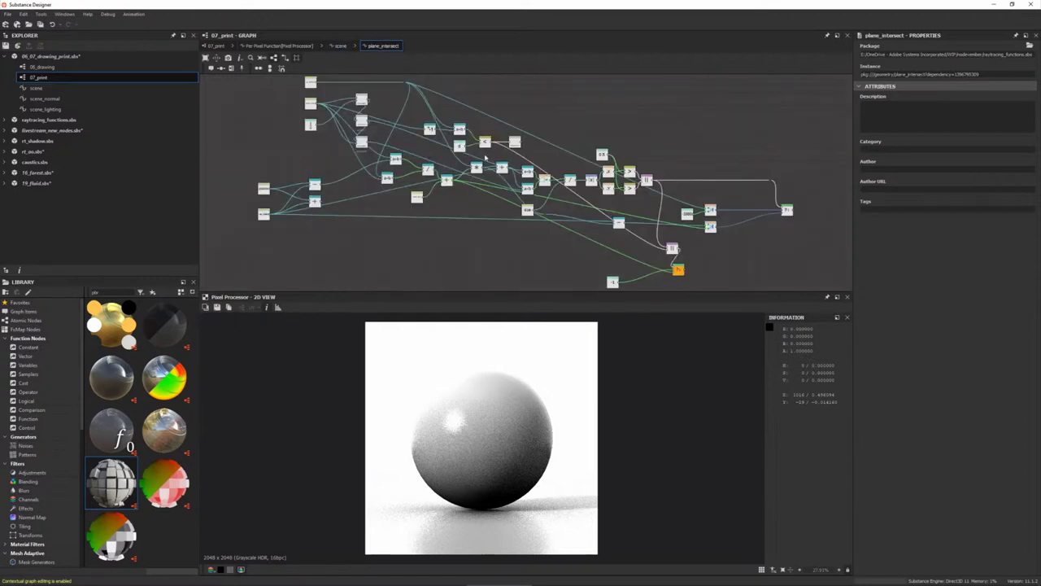
{"action": "left_click", "coordinate": [341, 46]}
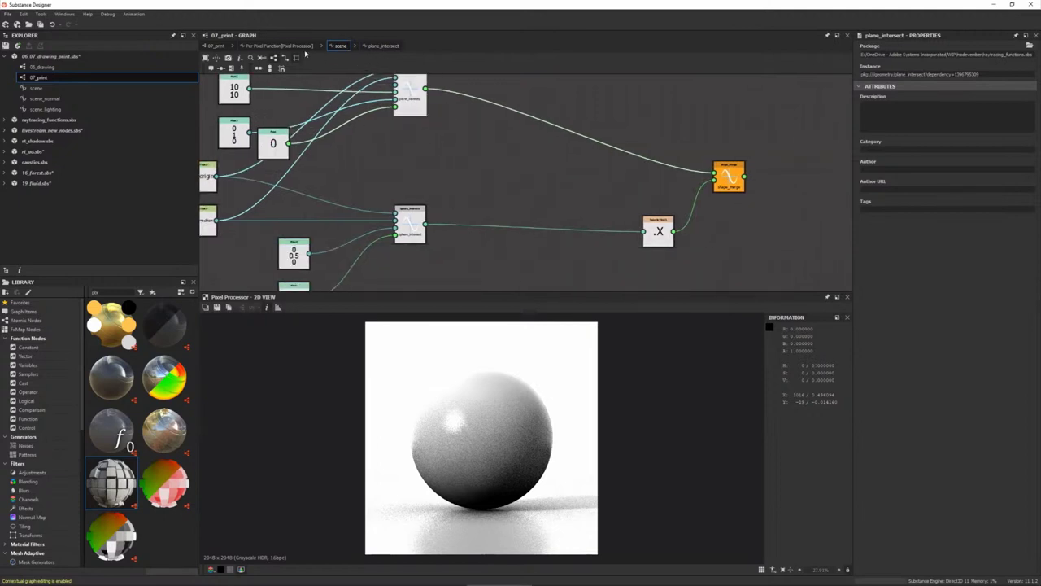
{"action": "left_click", "coordinate": [295, 47]}
- Set the scene node as the function's output and move it up and left
{"action": "scroll", "coordinate": [619, 204], "scroll_direction": "down", "scroll_amount": 3}
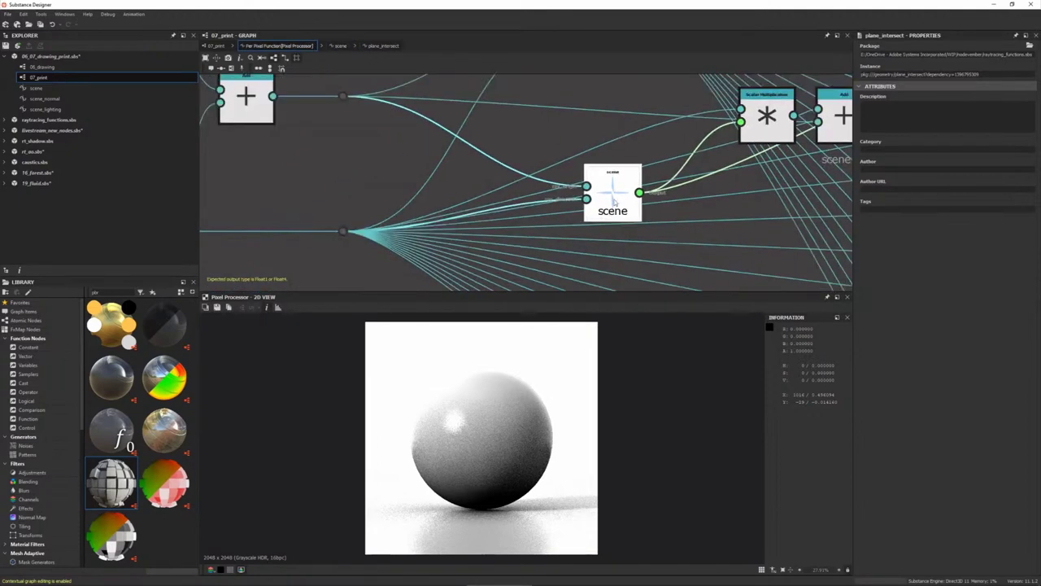
{"action": "right_click", "coordinate": [622, 194]}
{"action": "left_click", "coordinate": [635, 227]}
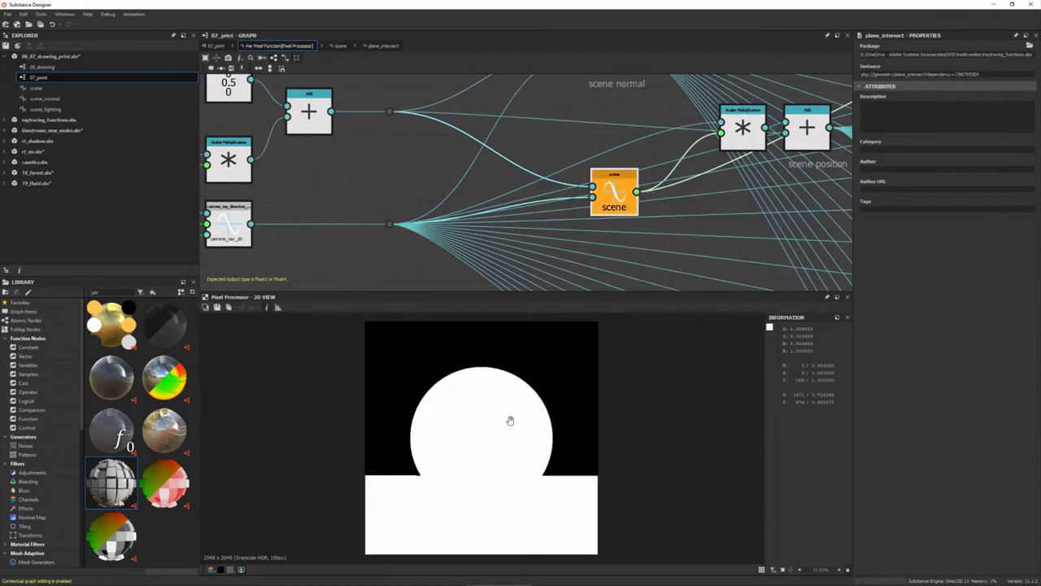
{"action": "left_click_drag", "start_coordinate": [615, 192], "coordinate": [598, 159]}
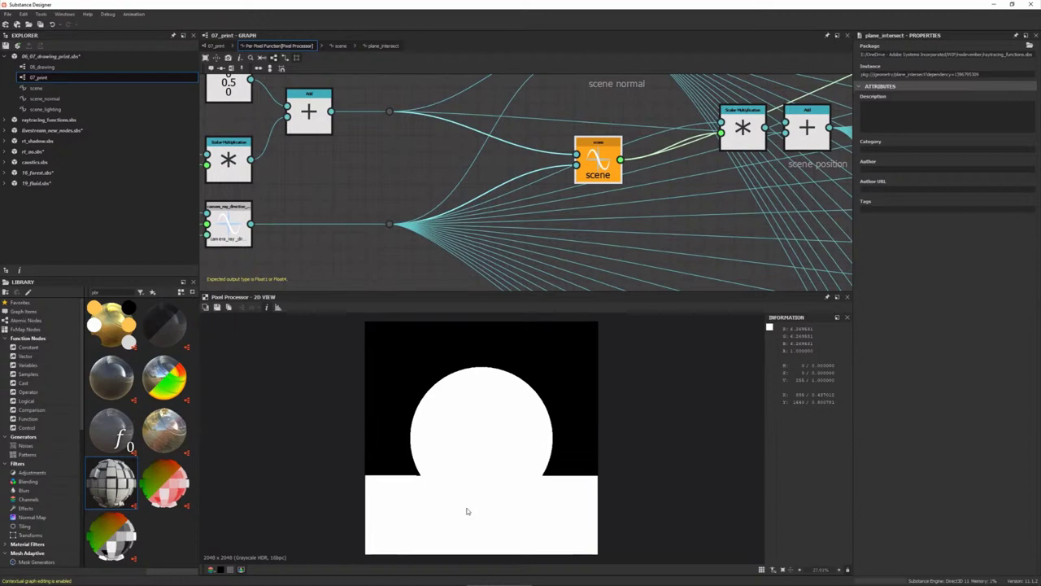
- Reframe the graph around the scene node and bring up node search for a new node
{"action": "key", "text": "f"}
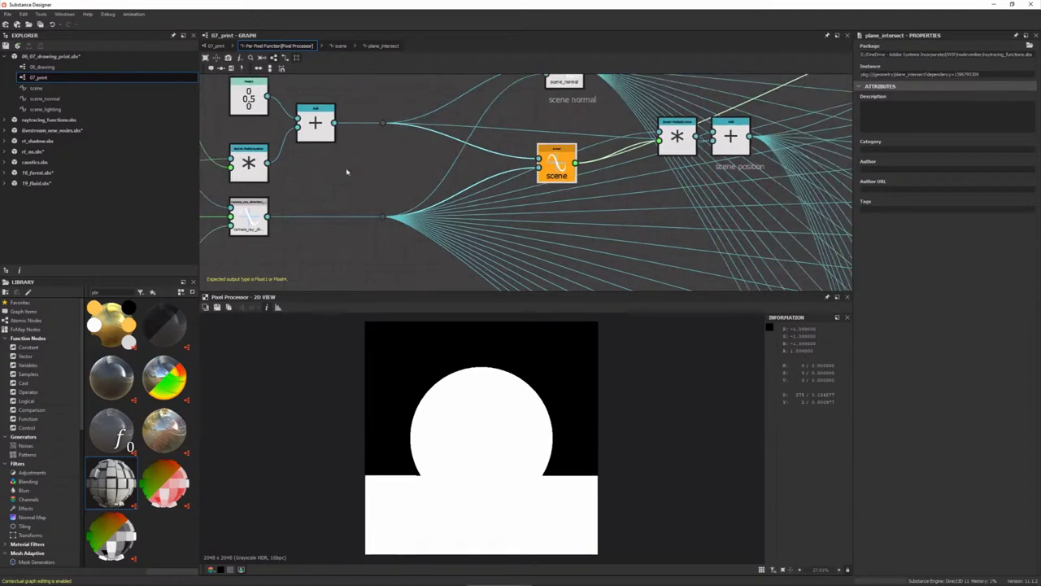
{"action": "scroll", "coordinate": [295, 140], "scroll_direction": "up", "scroll_amount": 2}
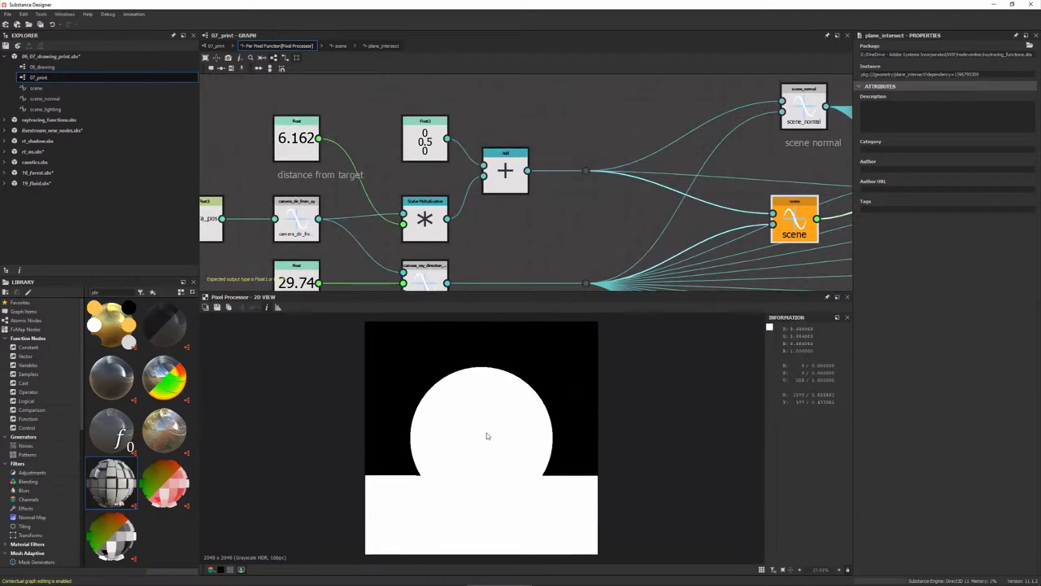
{"action": "scroll", "coordinate": [700, 216], "scroll_direction": "down", "scroll_amount": 1}
{"action": "scroll", "coordinate": [688, 205], "scroll_direction": "down", "scroll_amount": 1}
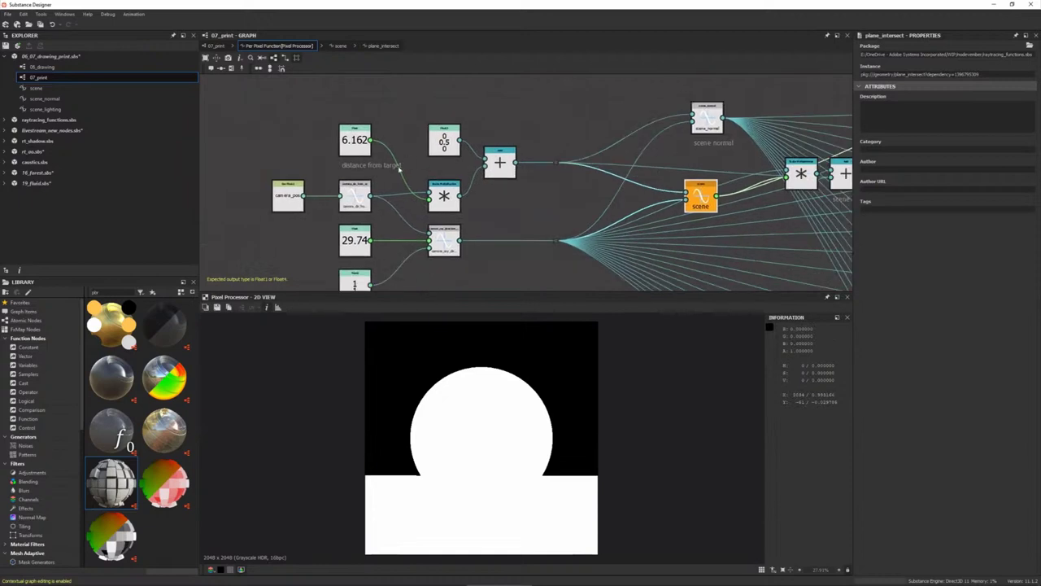
{"action": "scroll", "coordinate": [618, 171], "scroll_direction": "down", "scroll_amount": 1}
{"action": "mouse_move", "coordinate": [594, 157]}
{"action": "middle_mouse_down"}
{"action": "mouse_move", "coordinate": [553, 200]}
{"action": "mouse_move", "coordinate": [416, 217]}
{"action": "mouse_move", "coordinate": [379, 261]}
{"action": "middle_mouse_up"}
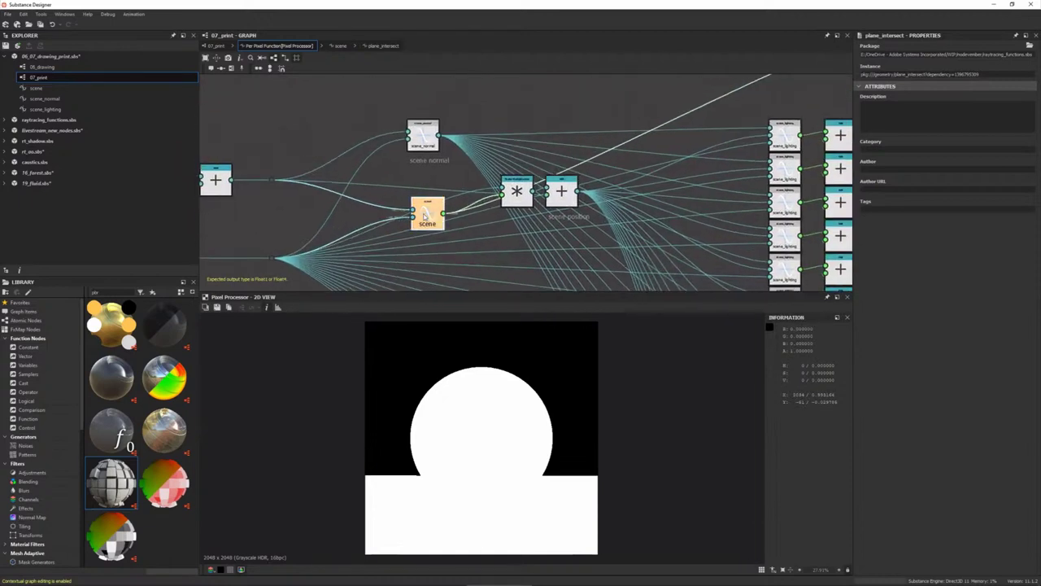
{"action": "left_click_drag", "start_coordinate": [427, 217], "coordinate": [439, 213]}
{"action": "scroll", "coordinate": [440, 213], "scroll_direction": "down", "scroll_amount": 2}
{"action": "scroll", "coordinate": [439, 213], "scroll_direction": "up", "scroll_amount": 1}
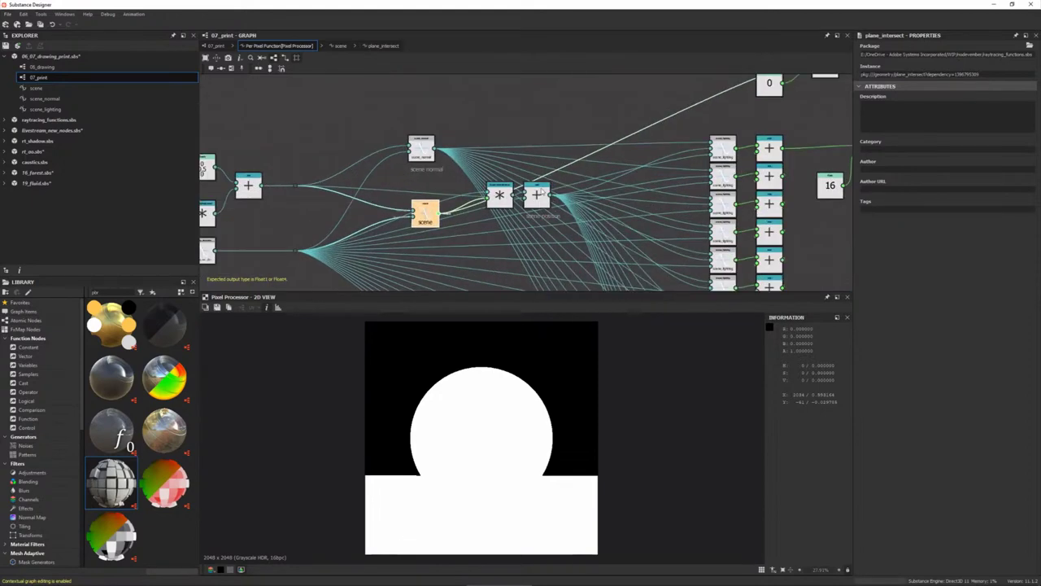
{"action": "scroll", "coordinate": [563, 94], "scroll_direction": "up", "scroll_amount": 1}
{"action": "scroll", "coordinate": [564, 92], "scroll_direction": "up", "scroll_amount": 1}
{"action": "scroll", "coordinate": [564, 93], "scroll_direction": "up", "scroll_amount": 2}
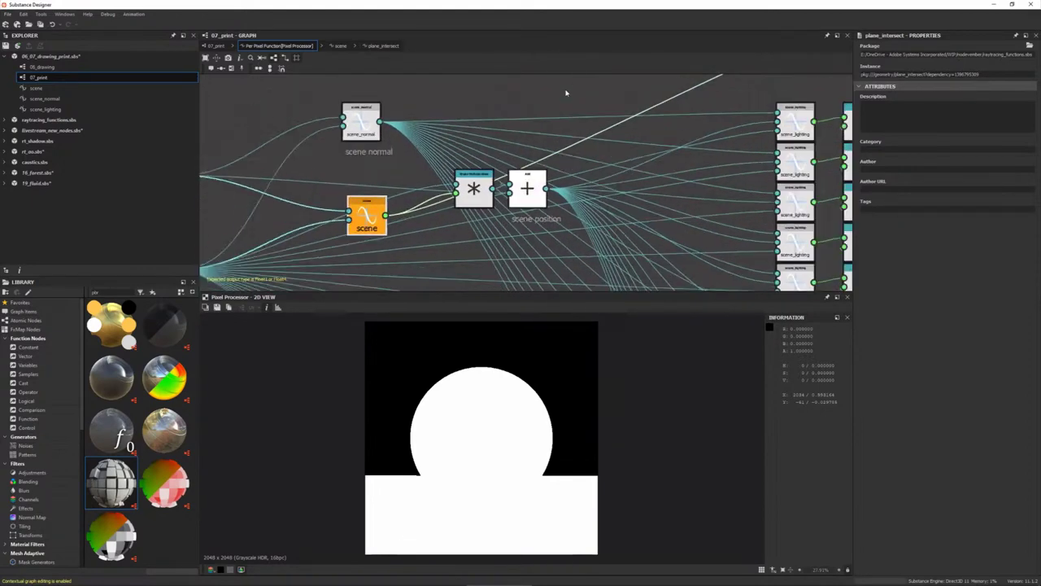
{"action": "key", "text": "space"}
- Insert a Vector Float4 node and set the Pixel Processor's Color Mode to Color
{"action": "type", "text": "float4"}
{"action": "key", "text": "Return"}
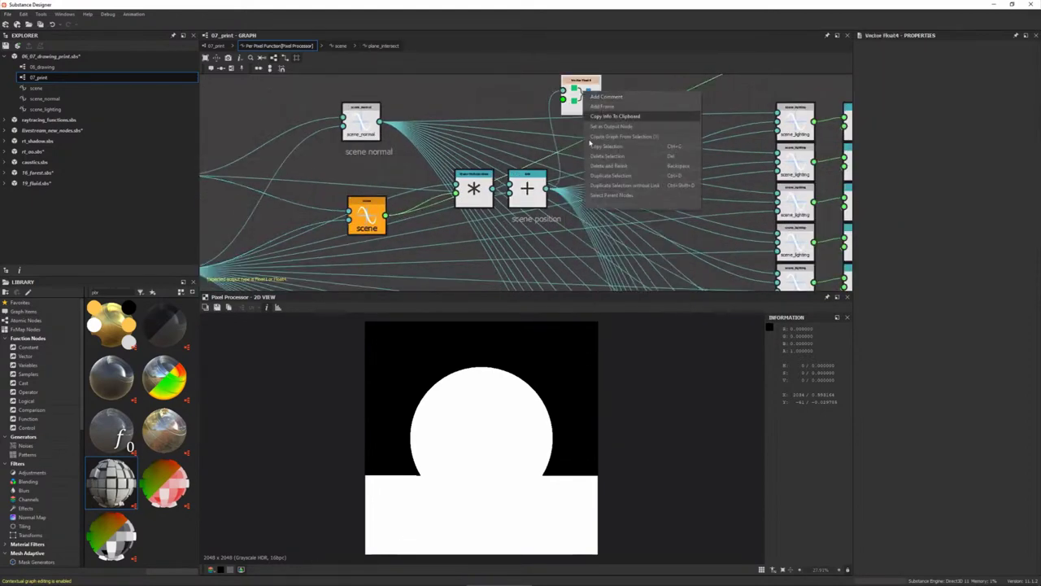
{"action": "left_click", "coordinate": [217, 45]}
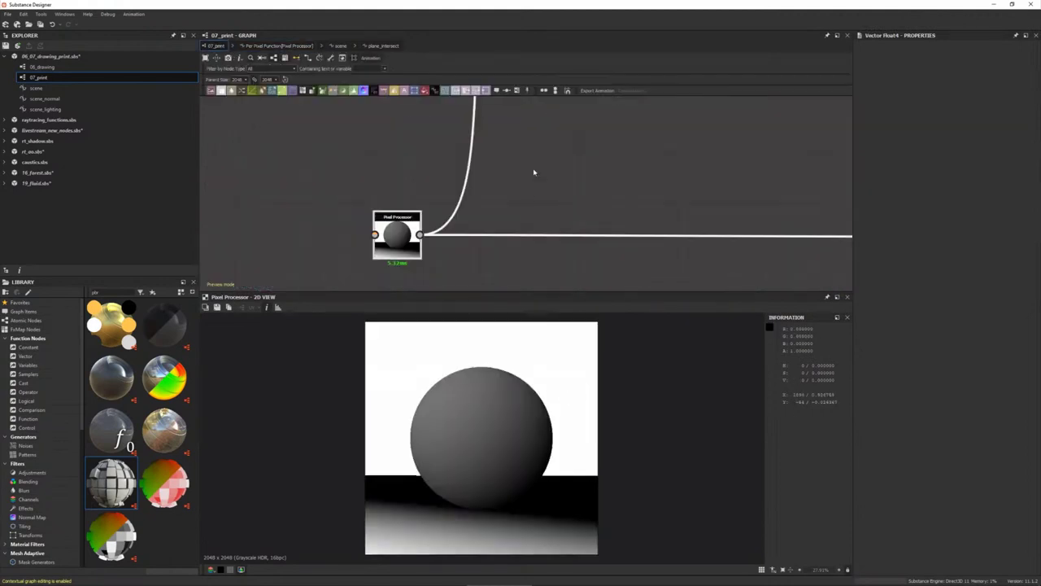
{"action": "left_click", "coordinate": [397, 238]}
{"action": "left_click", "coordinate": [904, 216]}
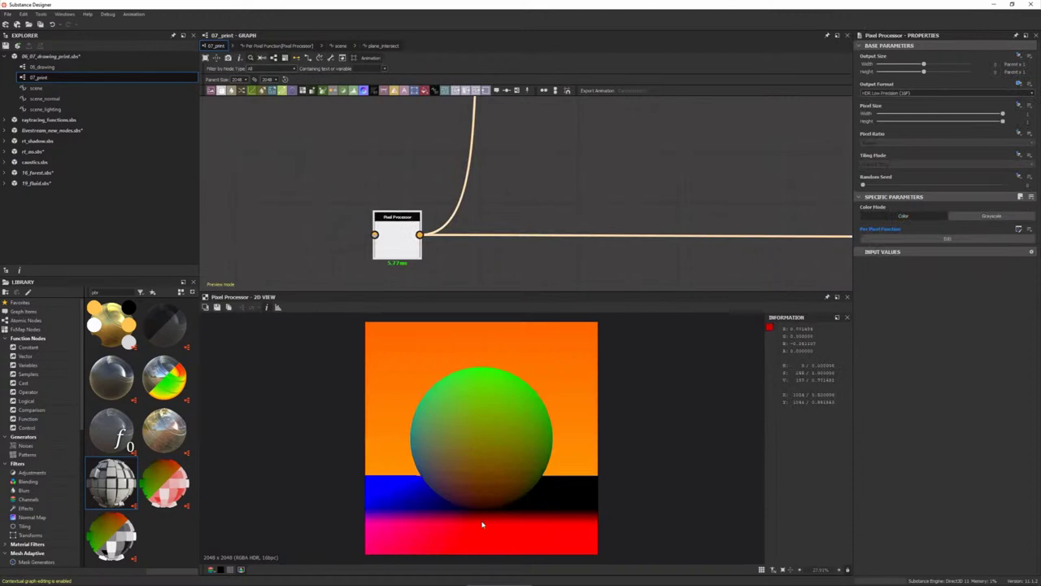
- Back in Per Pixel Function, wire scene normal's output into the Vector Float4 input
{"action": "left_click", "coordinate": [384, 46]}
{"action": "left_click", "coordinate": [340, 46]}
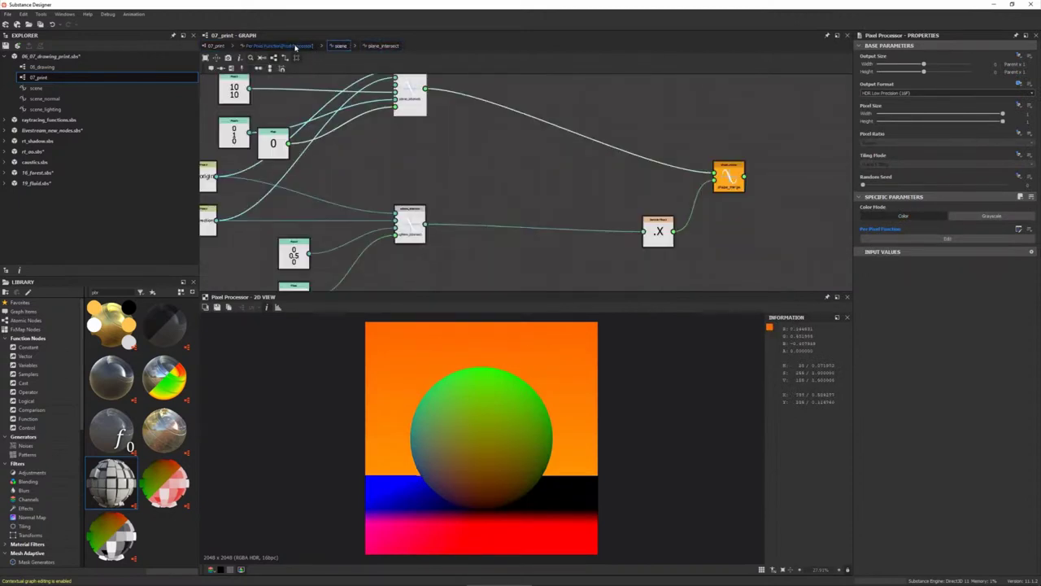
{"action": "left_click", "coordinate": [297, 46]}
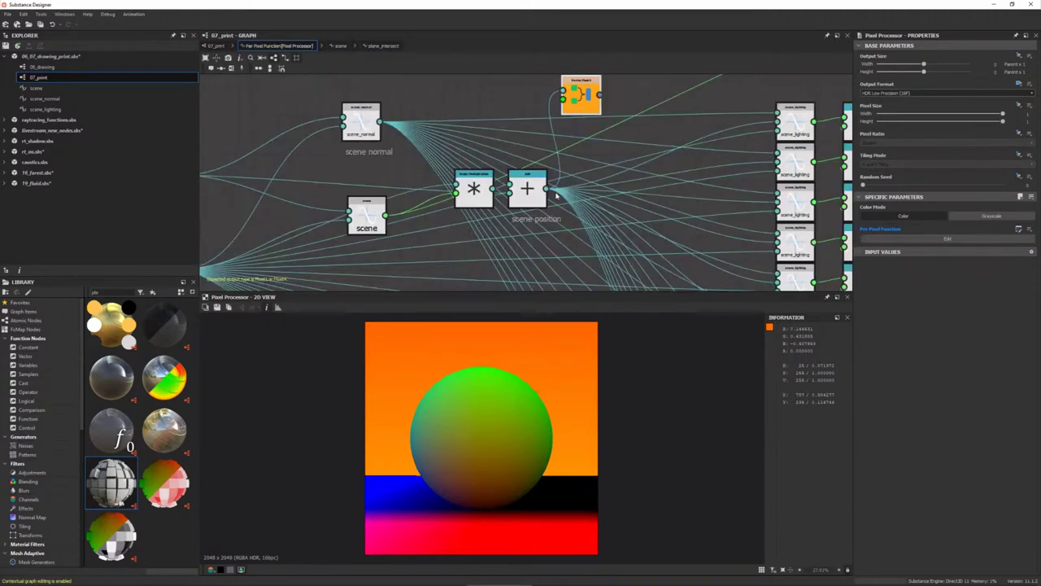
{"action": "scroll", "coordinate": [406, 192], "scroll_direction": "up", "scroll_amount": 3}
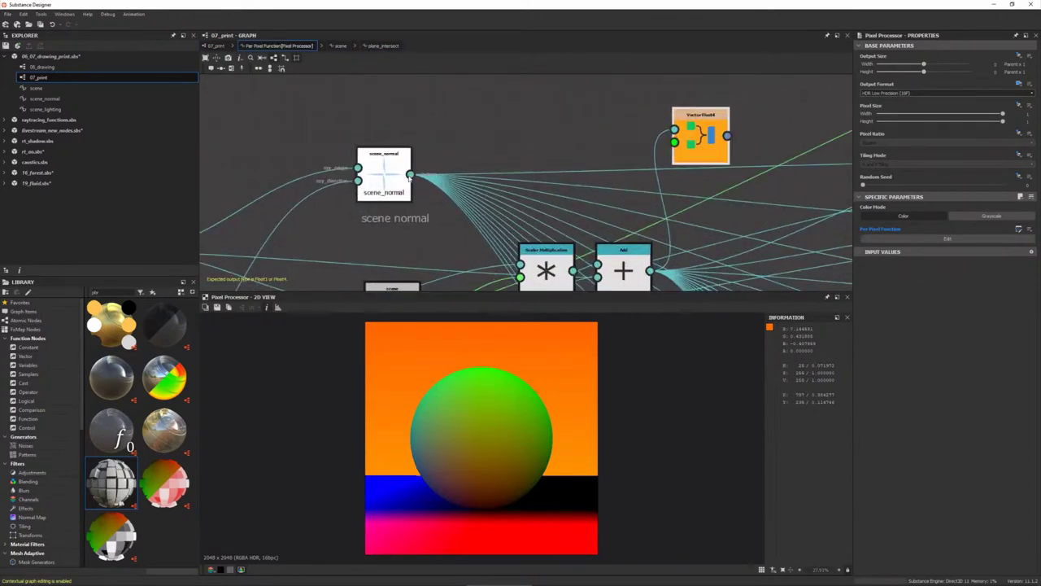
{"action": "left_click", "coordinate": [393, 177]}
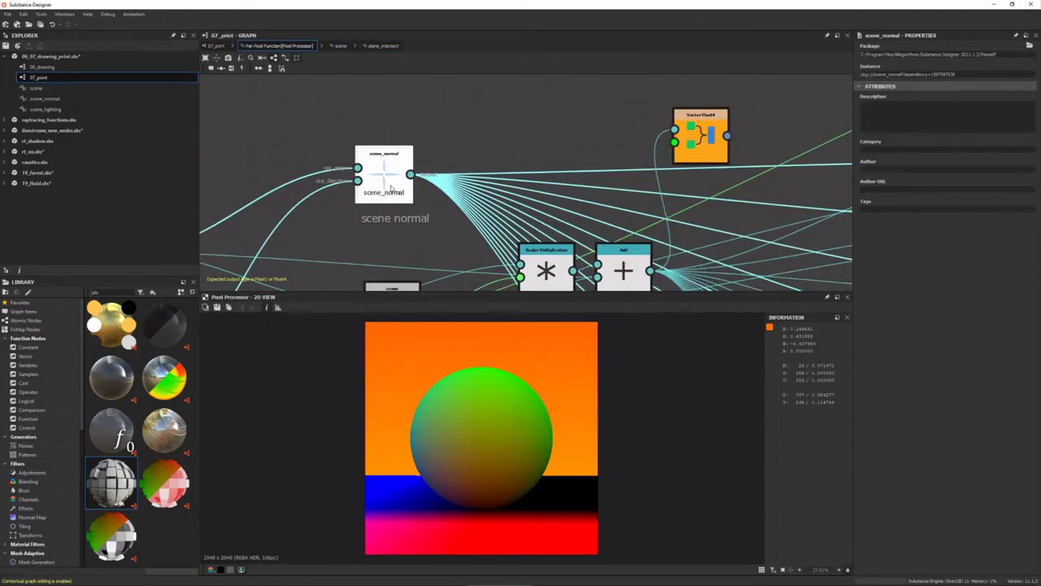
{"action": "middle_click_drag", "start_coordinate": [393, 177], "coordinate": [423, 164]}
{"action": "left_click_drag", "start_coordinate": [440, 160], "coordinate": [705, 116]}
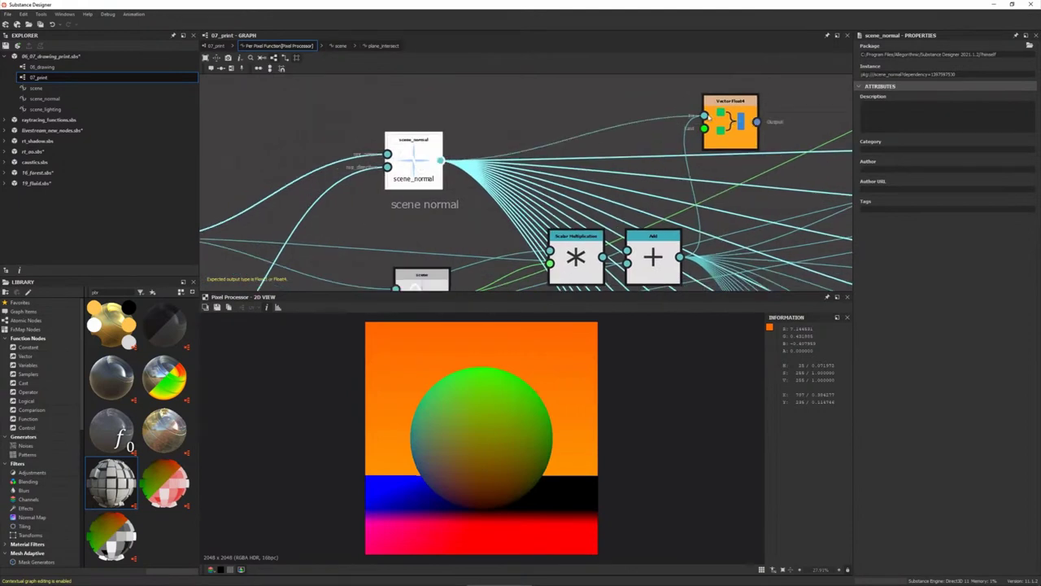
{"action": "middle_click_drag", "start_coordinate": [429, 153], "coordinate": [465, 168]}
- Tidy the layout, nudging scene normal right and Vector Float4 slightly lower
{"action": "middle_click_drag", "start_coordinate": [459, 288], "coordinate": [448, 179]}
{"action": "left_click", "coordinate": [449, 178]}
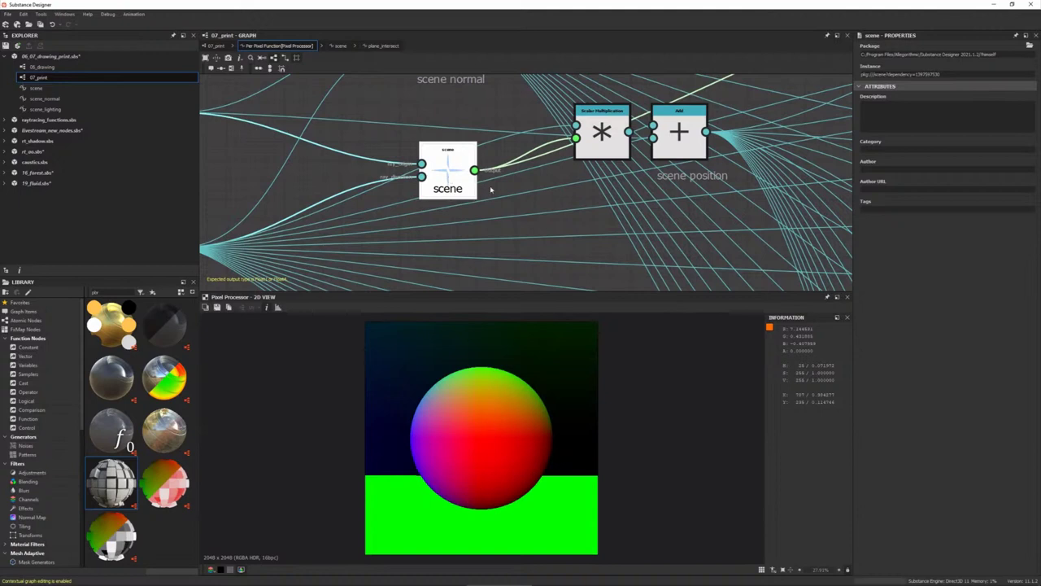
{"action": "scroll", "coordinate": [483, 235], "scroll_direction": "down", "scroll_amount": 3}
{"action": "left_click_drag", "start_coordinate": [439, 153], "coordinate": [448, 150]}
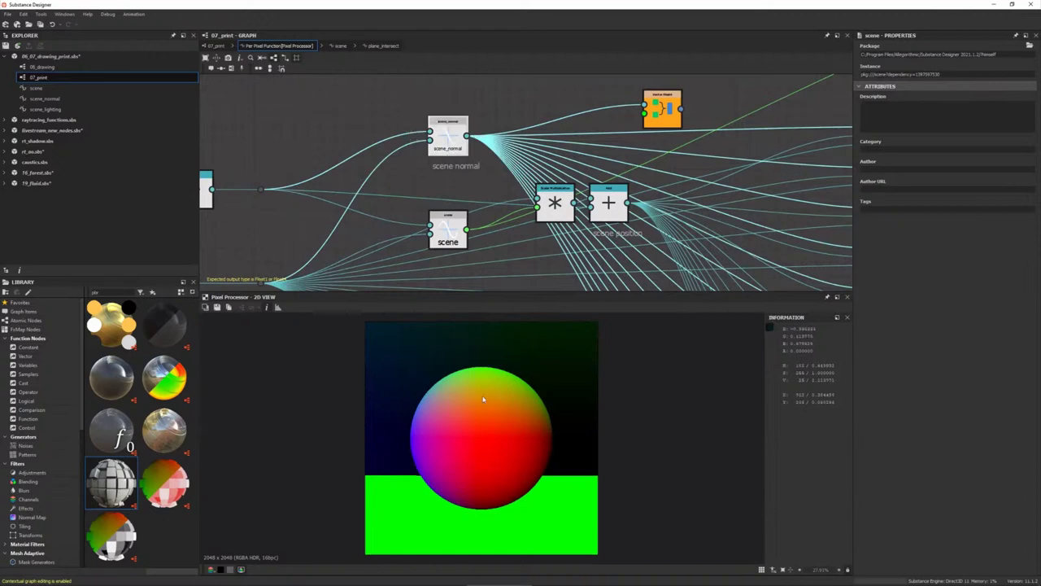
{"action": "scroll", "coordinate": [489, 433], "scroll_direction": "up", "scroll_amount": 1}
{"action": "scroll", "coordinate": [489, 438], "scroll_direction": "up", "scroll_amount": 1}
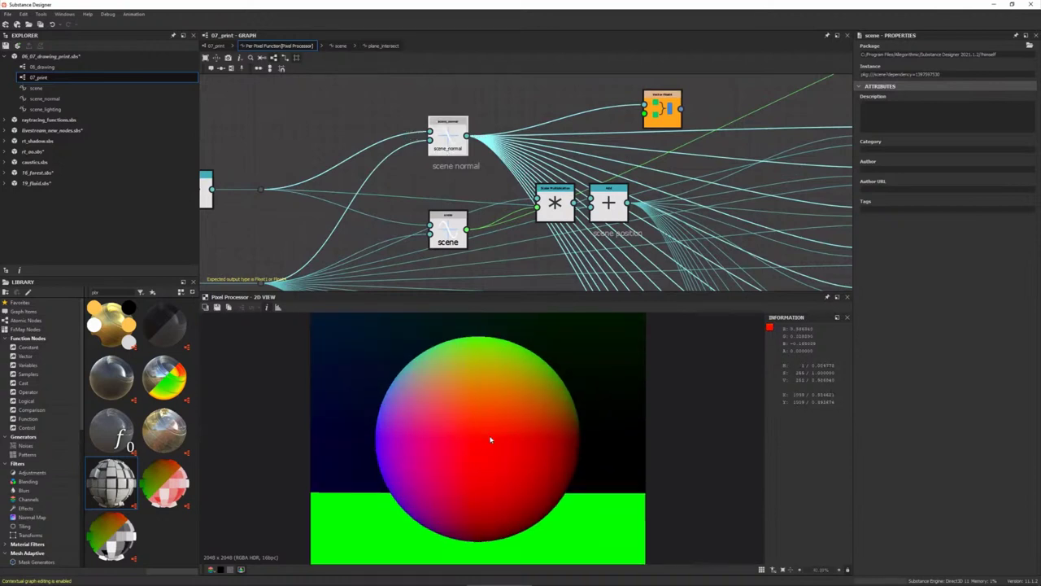
{"action": "left_click_drag", "start_coordinate": [663, 108], "coordinate": [662, 122]}
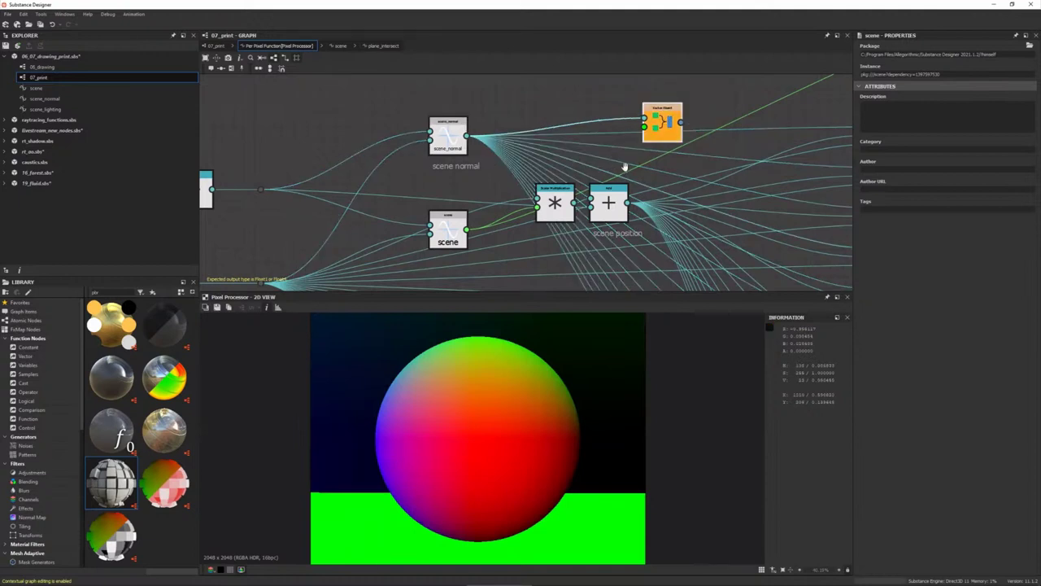
- Pan to the lighting nodes and select the first scene_lighting node
{"action": "scroll", "coordinate": [535, 170], "scroll_direction": "down", "scroll_amount": 2}
{"action": "scroll", "coordinate": [521, 187], "scroll_direction": "down", "scroll_amount": 1}
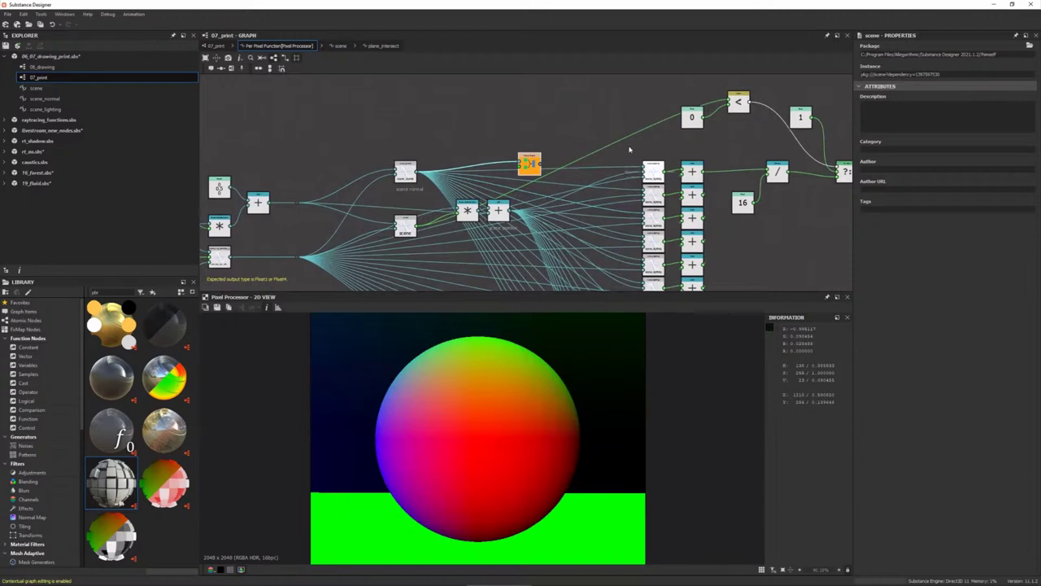
{"action": "middle_click_drag", "start_coordinate": [519, 188], "coordinate": [461, 165]}
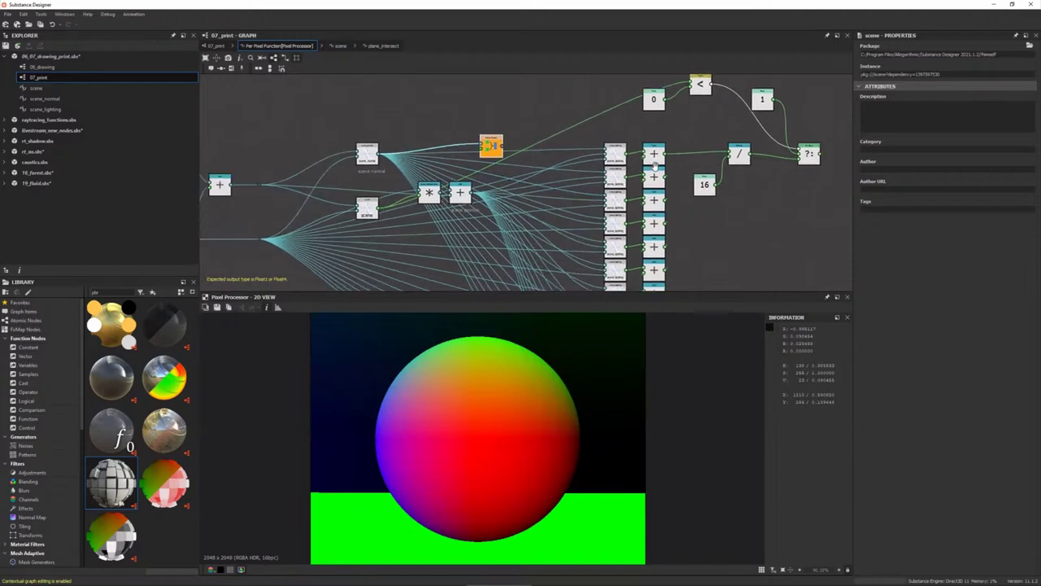
{"action": "scroll", "coordinate": [460, 165], "scroll_direction": "up", "scroll_amount": 2}
{"action": "scroll", "coordinate": [460, 165], "scroll_direction": "up", "scroll_amount": 2}
{"action": "scroll", "coordinate": [461, 165], "scroll_direction": "down", "scroll_amount": 2}
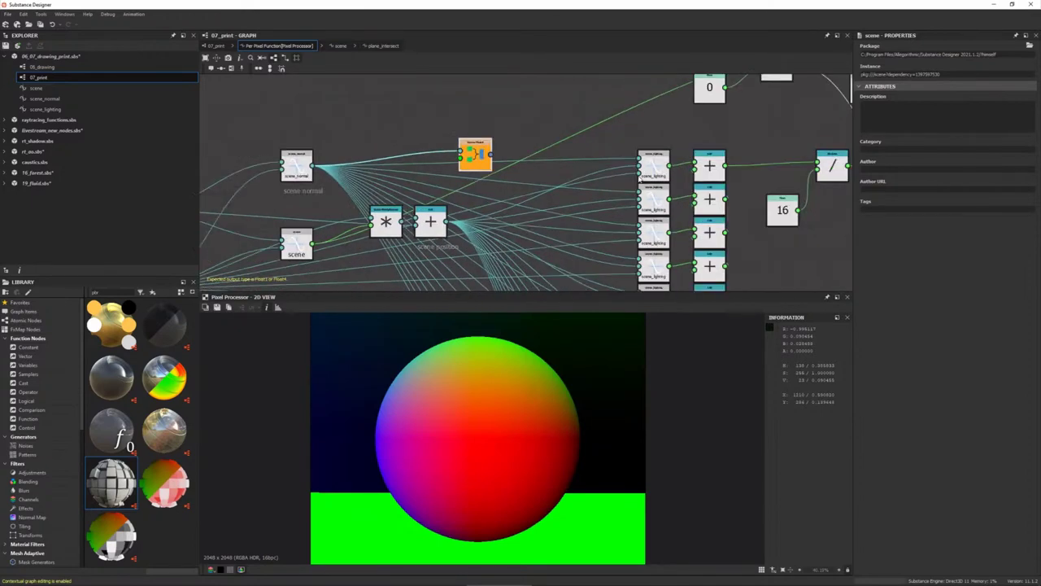
{"action": "scroll", "coordinate": [623, 180], "scroll_direction": "up", "scroll_amount": 1}
{"action": "left_click", "coordinate": [622, 179]}
- Set the scene_lighting node as the output node to preview its shading
{"action": "right_click", "coordinate": [621, 174]}
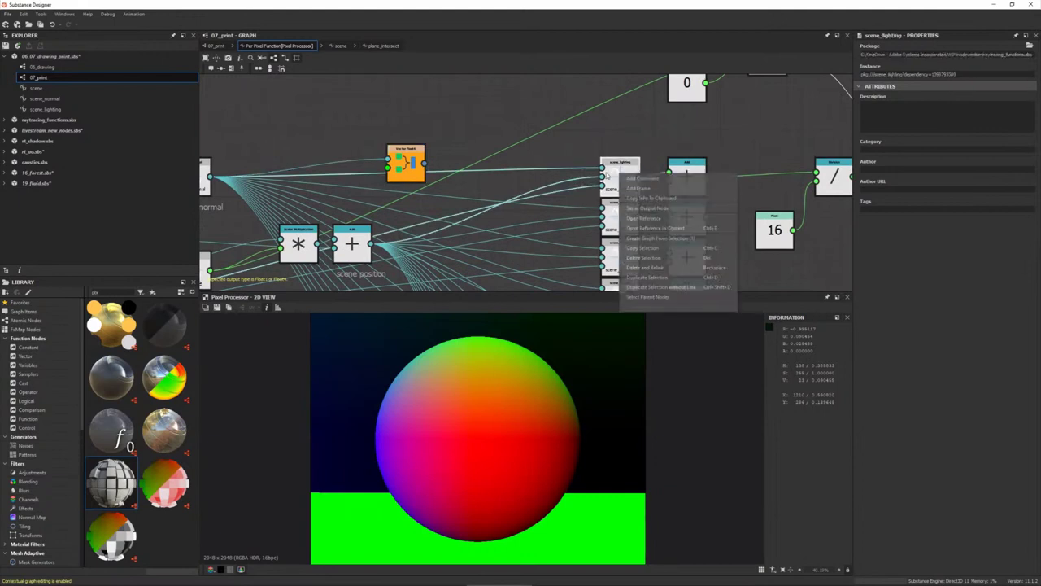
{"action": "left_click", "coordinate": [661, 208]}
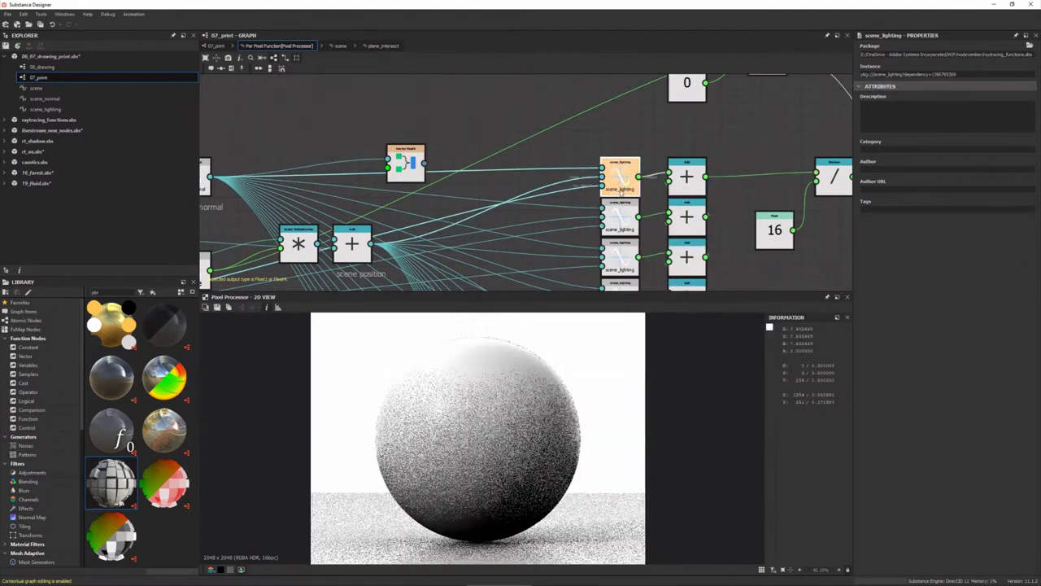
{"action": "scroll", "coordinate": [620, 181], "scroll_direction": "up", "scroll_amount": 2}
{"action": "scroll", "coordinate": [620, 179], "scroll_direction": "down", "scroll_amount": 2}
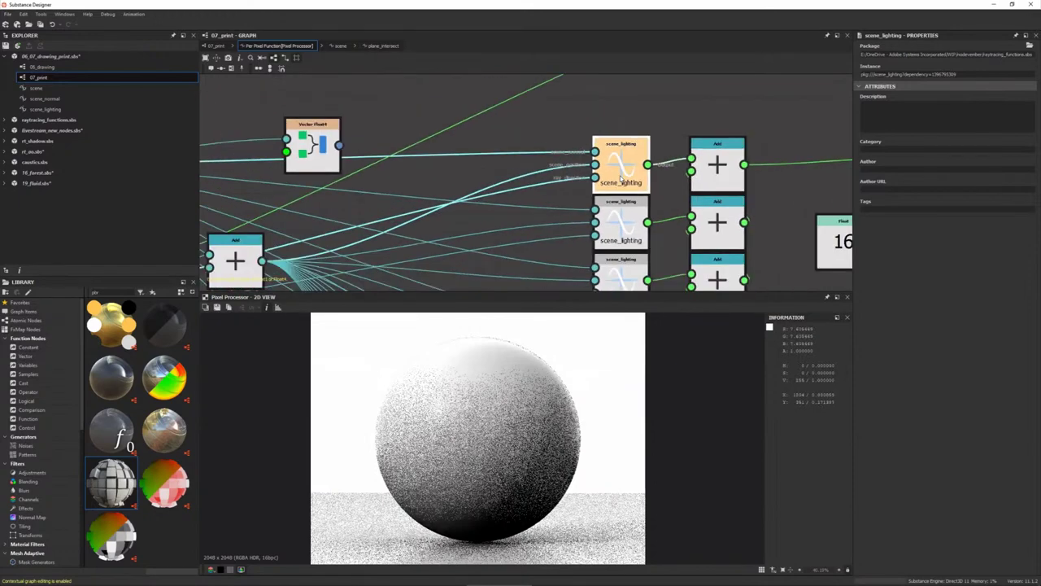
- Open the scene_lighting function graph and survey its upper and lower nodes
{"action": "double_click", "coordinate": [621, 178]}
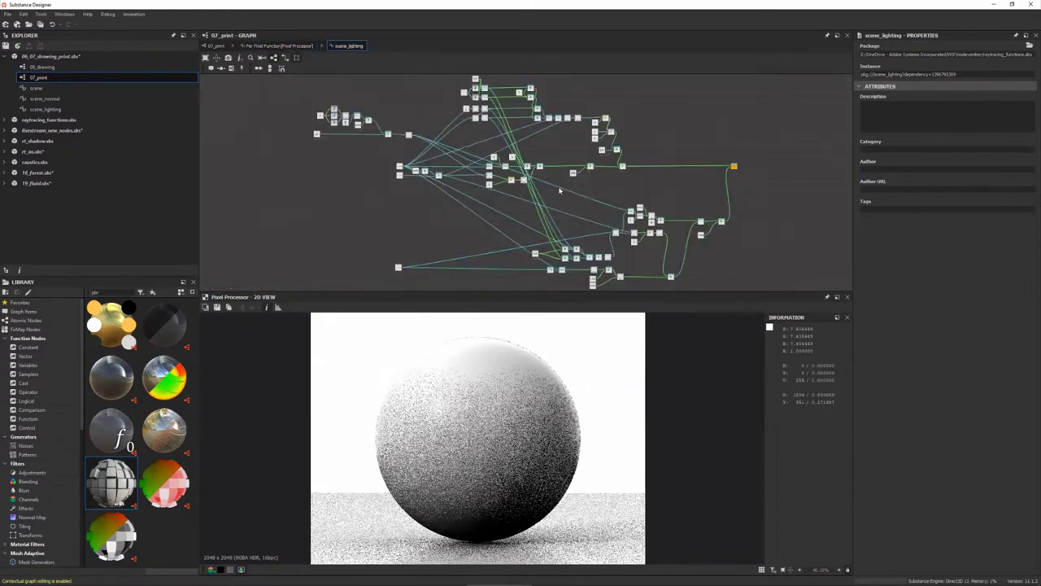
{"action": "scroll", "coordinate": [537, 167], "scroll_direction": "up", "scroll_amount": 2}
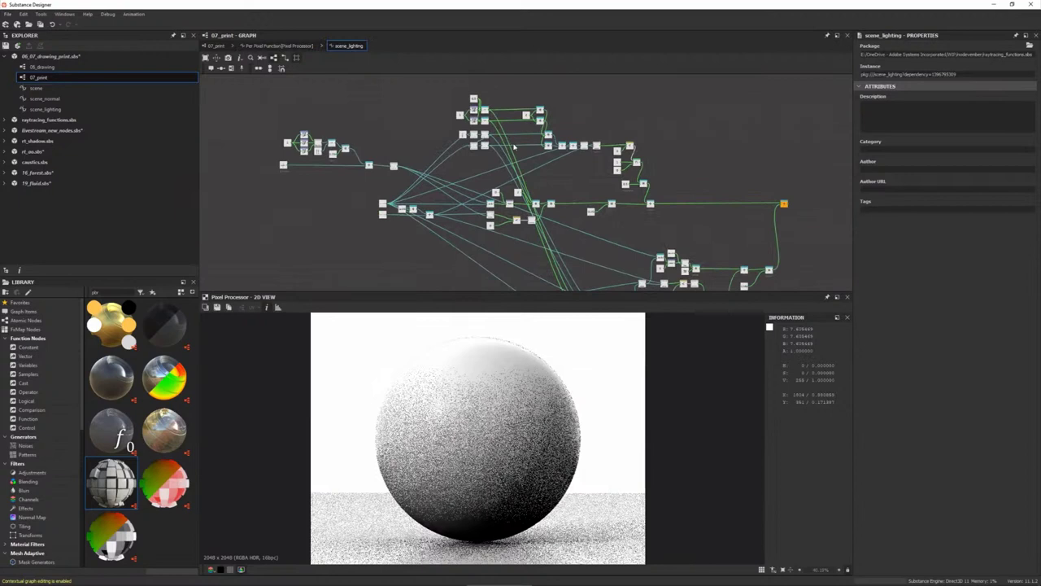
{"action": "left_click_drag", "start_coordinate": [251, 90], "coordinate": [720, 231]}
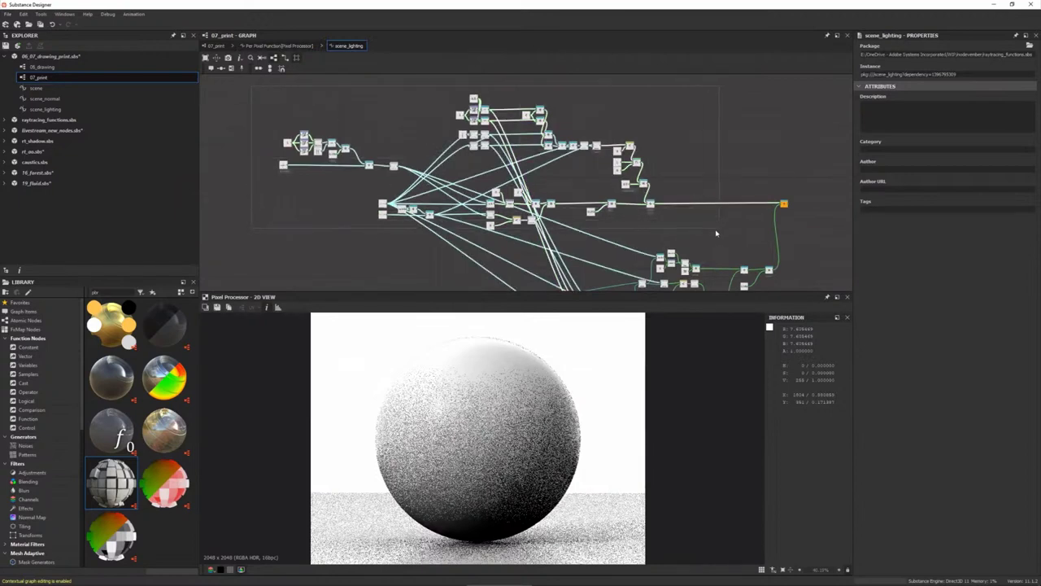
{"action": "middle_click_drag", "start_coordinate": [716, 234], "coordinate": [643, 139]}
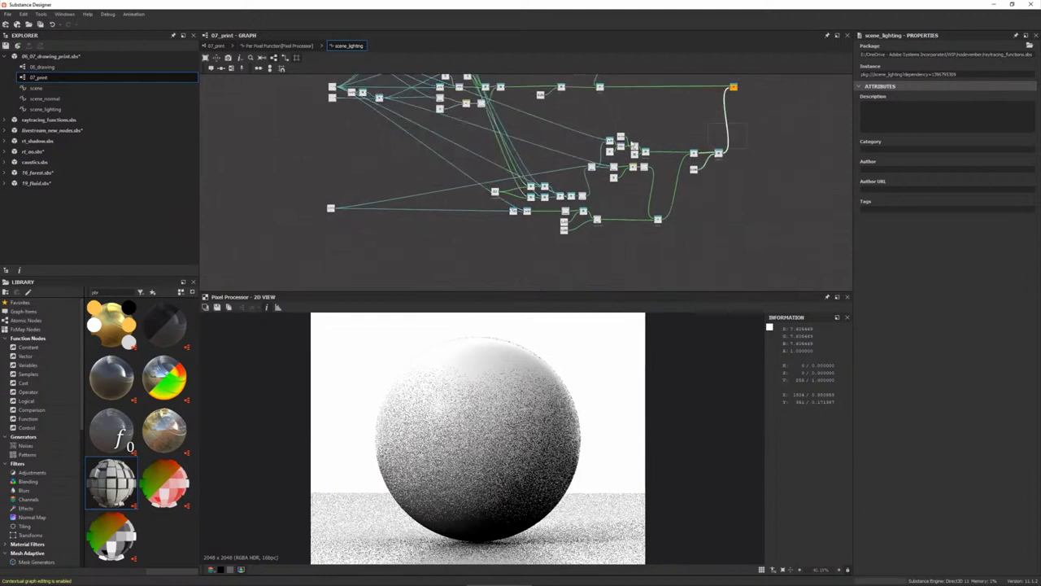
{"action": "mouse_move", "coordinate": [656, 219]}
{"action": "middle_mouse_down"}
{"action": "mouse_move", "coordinate": [627, 243]}
{"action": "mouse_move", "coordinate": [649, 281]}
{"action": "middle_mouse_up"}
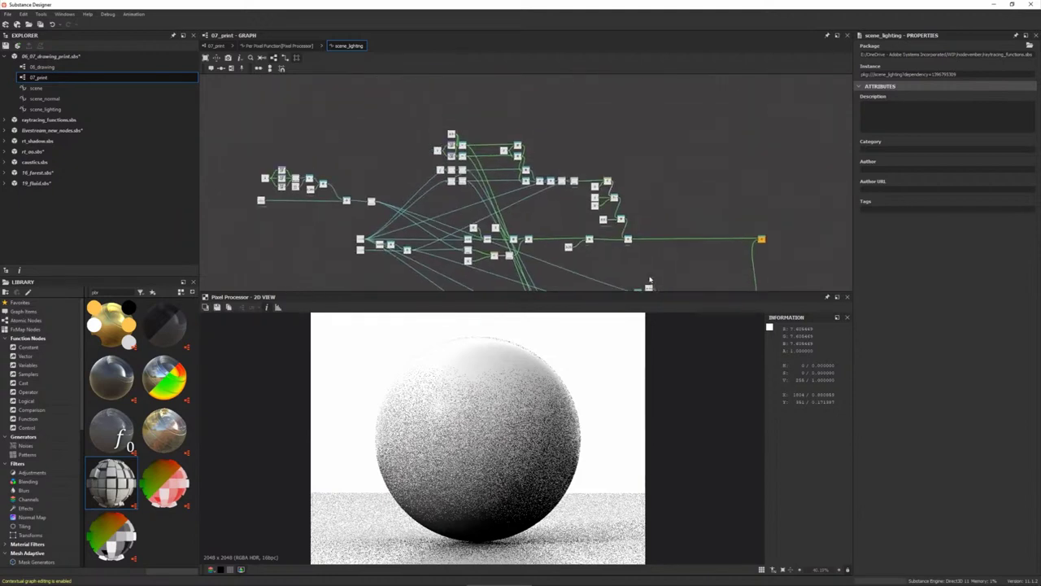
- Navigate to the light position and 0.339 light size nodes feeding the Add node
{"action": "scroll", "coordinate": [631, 237], "scroll_direction": "up", "scroll_amount": 1}
{"action": "scroll", "coordinate": [647, 211], "scroll_direction": "up", "scroll_amount": 1}
{"action": "scroll", "coordinate": [658, 185], "scroll_direction": "up", "scroll_amount": 1}
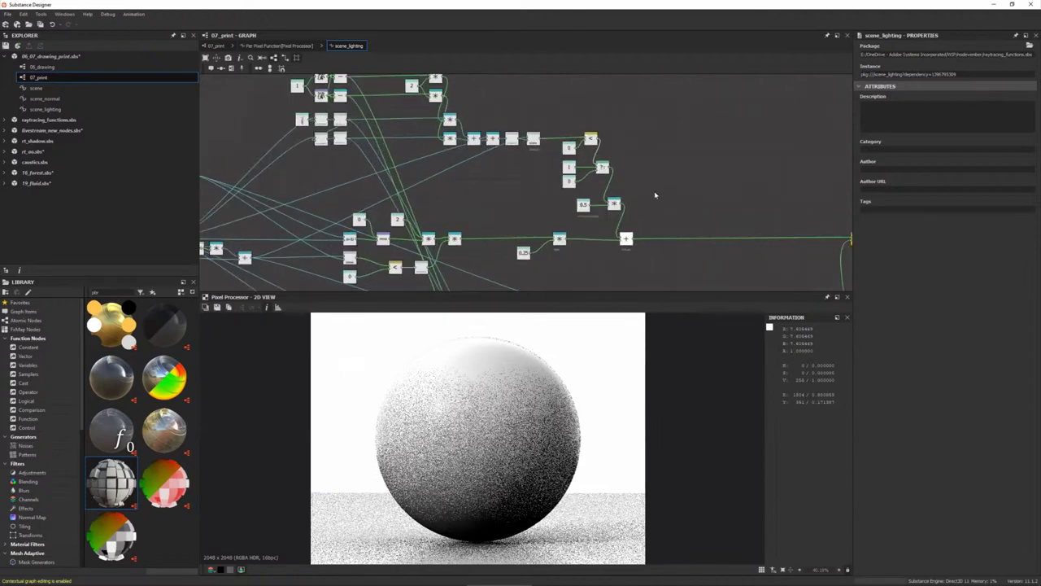
{"action": "scroll", "coordinate": [655, 195], "scroll_direction": "up", "scroll_amount": 2}
{"action": "scroll", "coordinate": [643, 225], "scroll_direction": "down", "scroll_amount": 1}
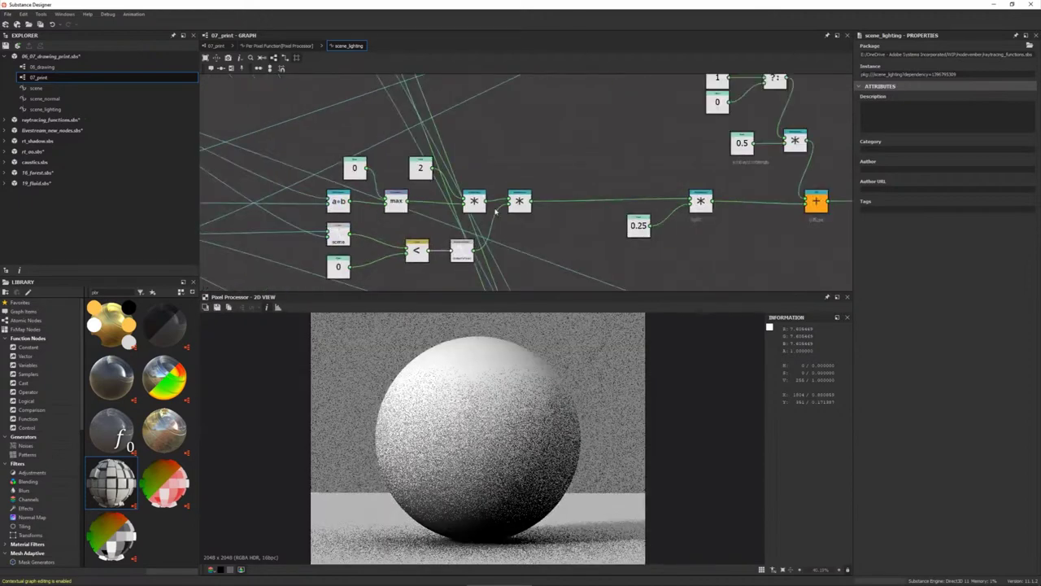
{"action": "scroll", "coordinate": [388, 181], "scroll_direction": "up", "scroll_amount": 1}
{"action": "scroll", "coordinate": [618, 216], "scroll_direction": "down", "scroll_amount": 1}
{"action": "scroll", "coordinate": [635, 216], "scroll_direction": "down", "scroll_amount": 1}
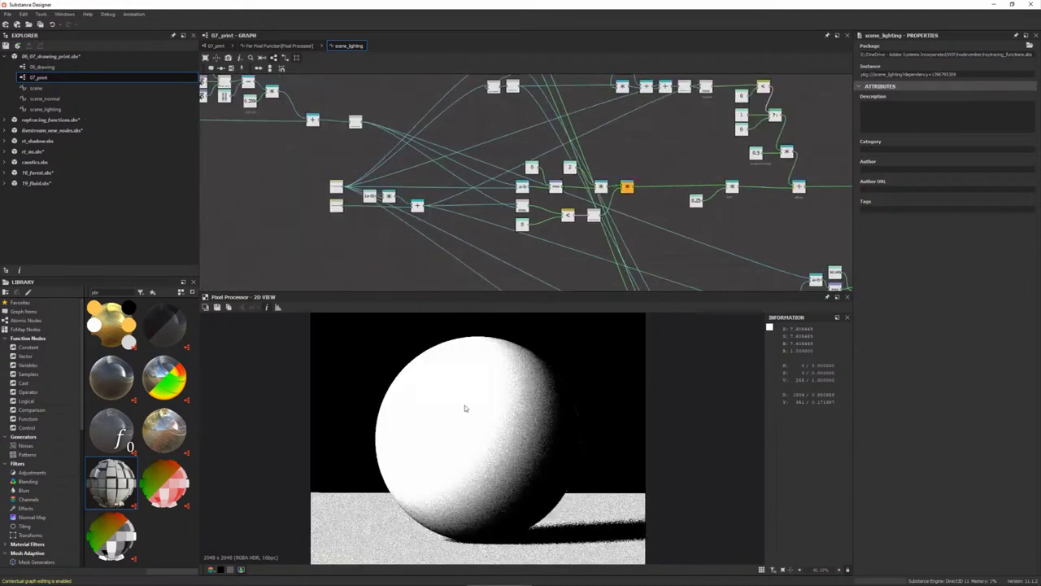
{"action": "scroll", "coordinate": [455, 423], "scroll_direction": "up", "scroll_amount": 2}
{"action": "scroll", "coordinate": [480, 429], "scroll_direction": "up", "scroll_amount": 1}
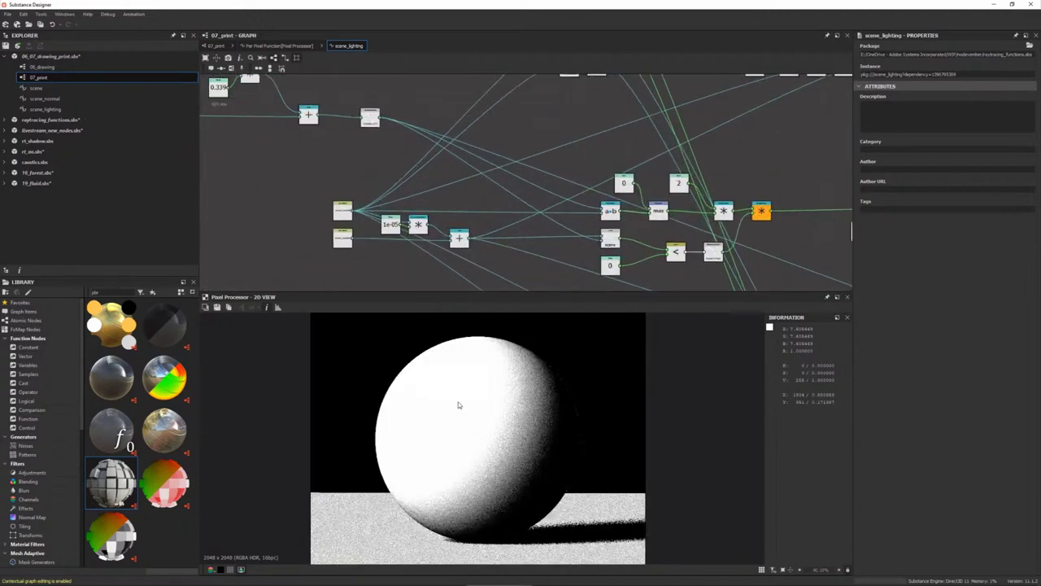
{"action": "scroll", "coordinate": [456, 397], "scroll_direction": "down", "scroll_amount": 2}
{"action": "scroll", "coordinate": [454, 391], "scroll_direction": "up", "scroll_amount": 3}
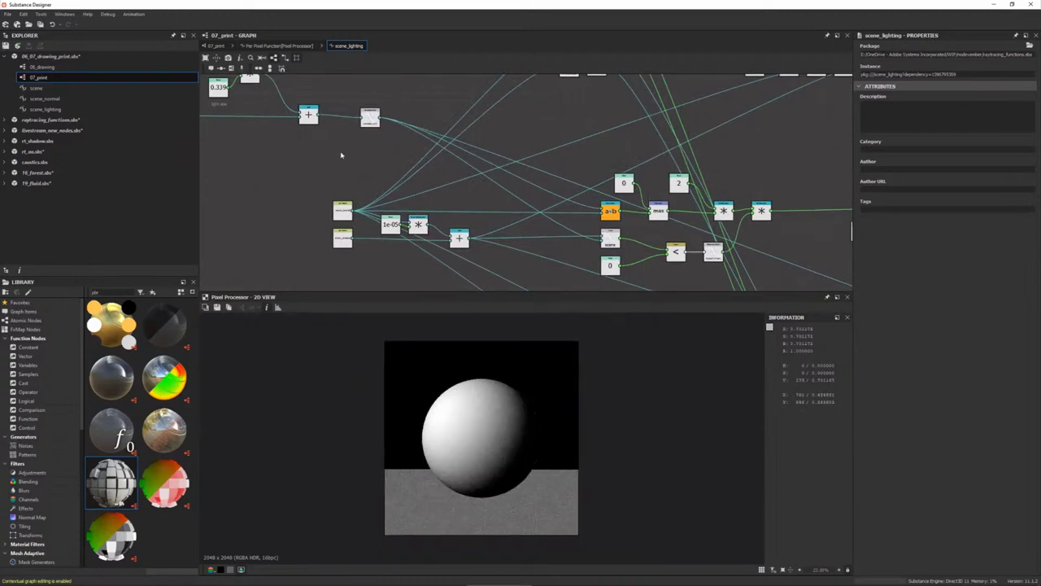
{"action": "scroll", "coordinate": [356, 227], "scroll_direction": "down", "scroll_amount": 3}
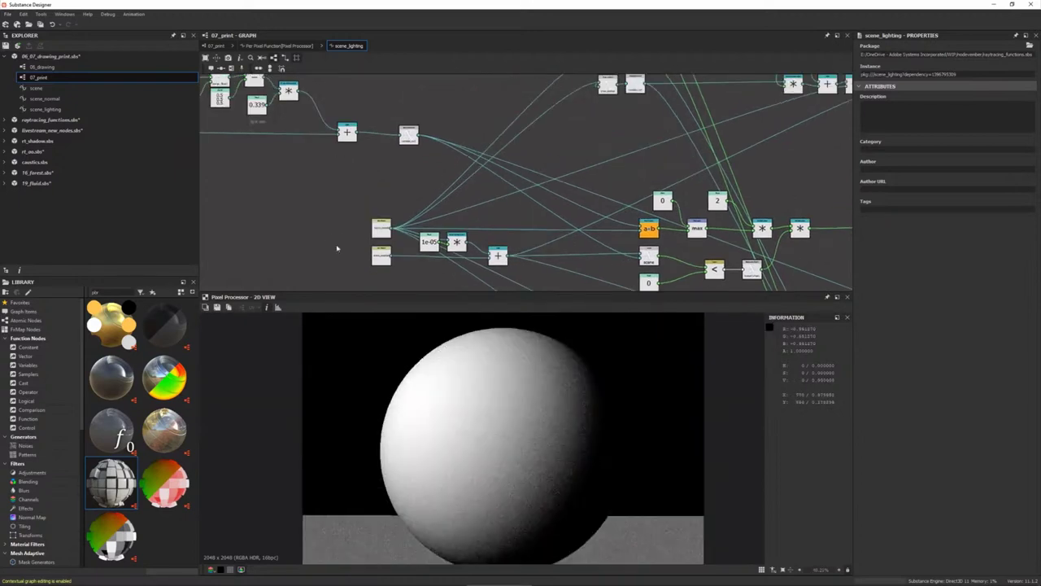
{"action": "middle_click_drag", "start_coordinate": [228, 163], "coordinate": [365, 227]}
{"action": "scroll", "coordinate": [342, 227], "scroll_direction": "up", "scroll_amount": 2}
{"action": "scroll", "coordinate": [326, 236], "scroll_direction": "up", "scroll_amount": 2}
- Inspect the light position node and the 0.339 light size value
{"action": "left_click", "coordinate": [324, 236]}
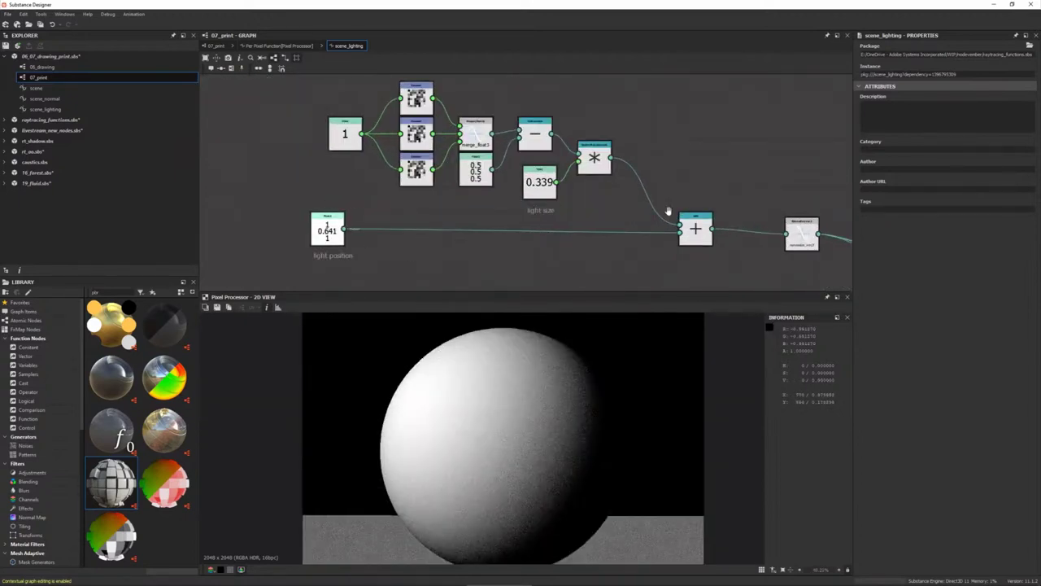
{"action": "middle_click_drag", "start_coordinate": [559, 173], "coordinate": [460, 171]}
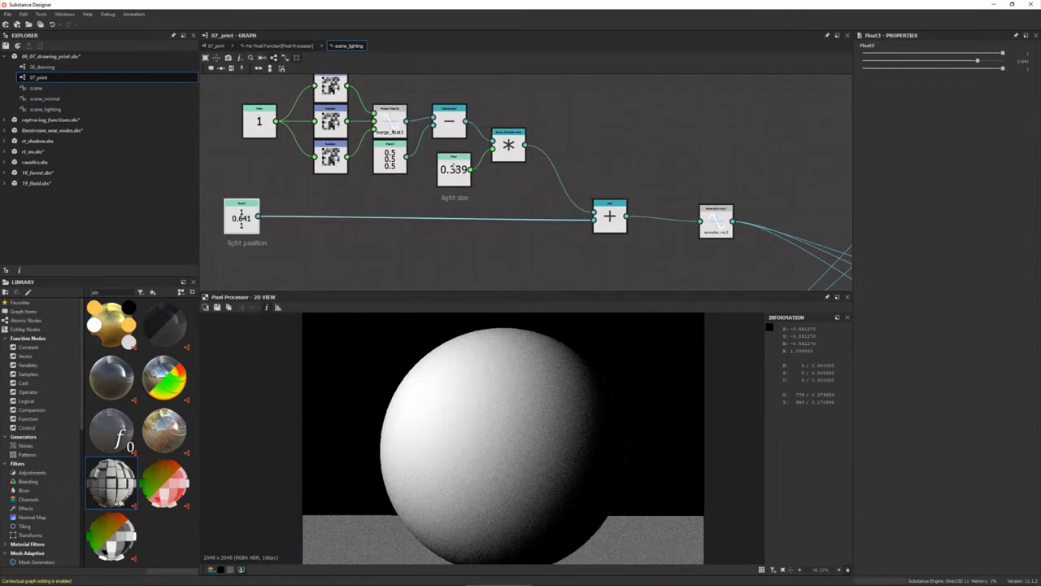
{"action": "left_click", "coordinate": [453, 164]}
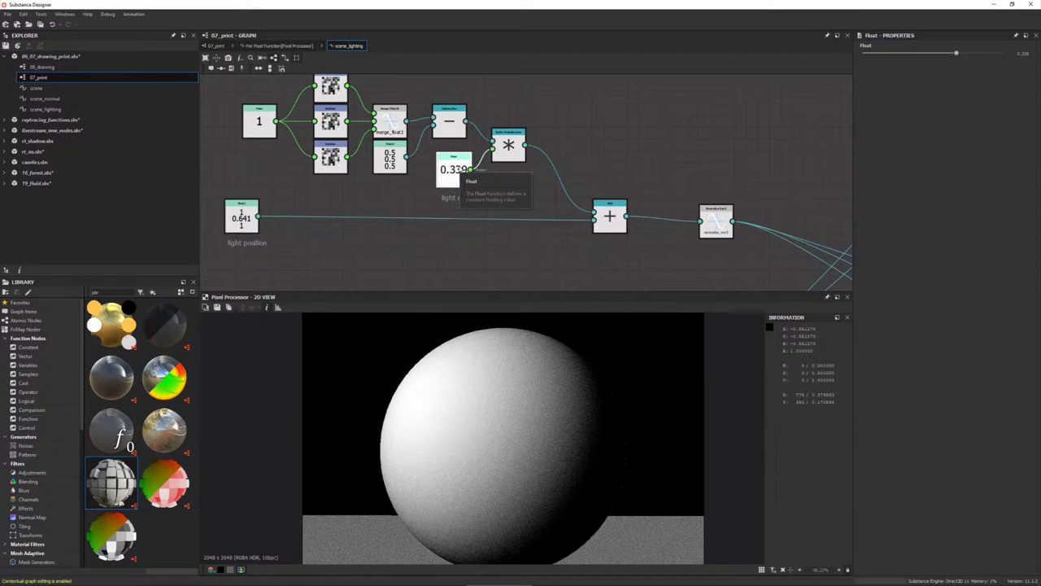
{"action": "middle_click_drag", "start_coordinate": [692, 224], "coordinate": [633, 211]}
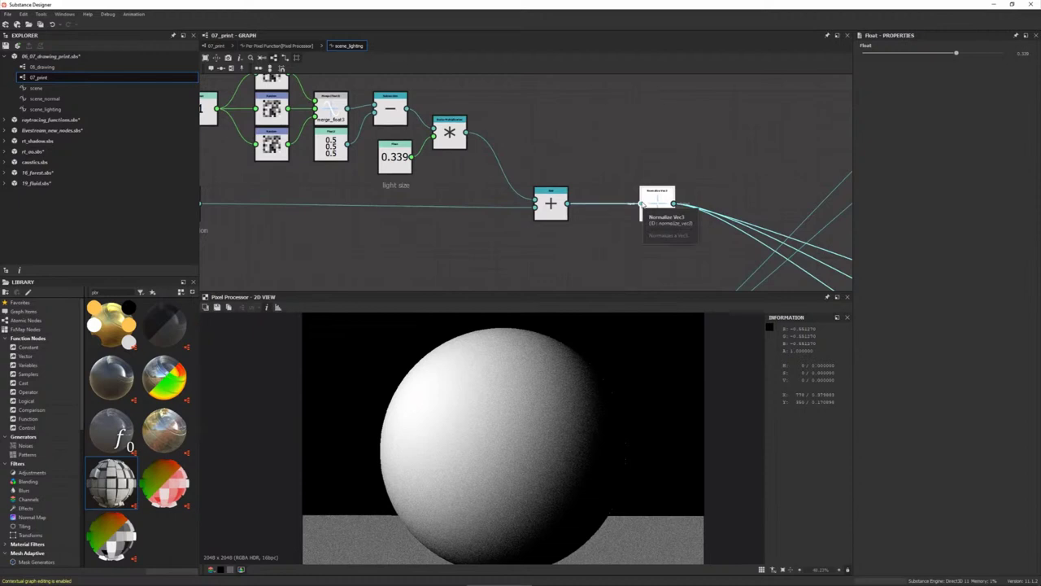
{"action": "scroll", "coordinate": [642, 203], "scroll_direction": "down", "scroll_amount": 3}
{"action": "scroll", "coordinate": [618, 179], "scroll_direction": "down", "scroll_amount": 2}
{"action": "scroll", "coordinate": [586, 147], "scroll_direction": "up", "scroll_amount": 2}
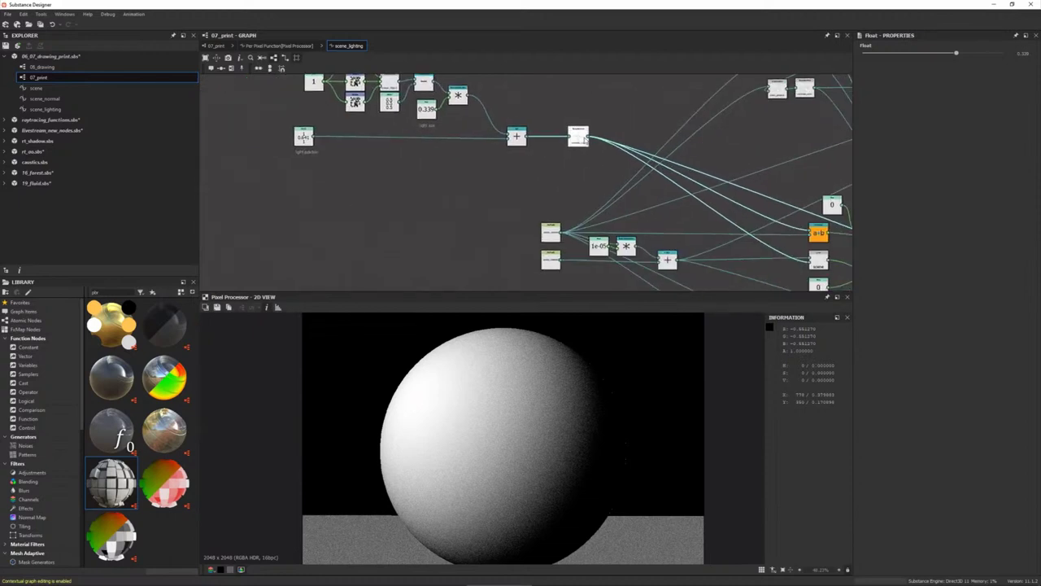
{"action": "scroll", "coordinate": [574, 136], "scroll_direction": "up", "scroll_amount": 3}
- Inspect the normalize light-direction node and the scene_normal input node
{"action": "left_click", "coordinate": [574, 135]}
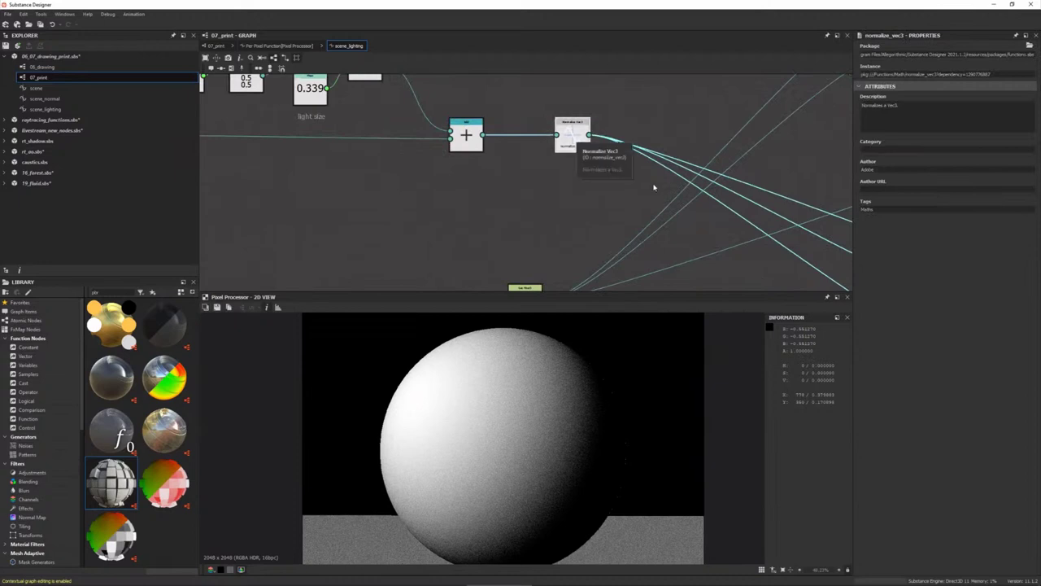
{"action": "middle_click_drag", "start_coordinate": [574, 139], "coordinate": [424, 114]}
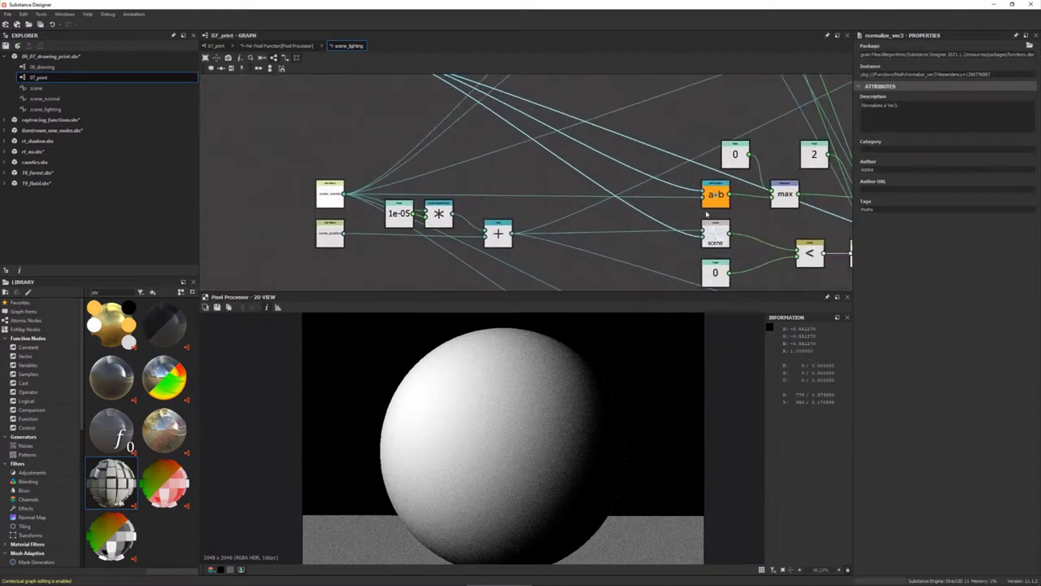
{"action": "left_click", "coordinate": [334, 196]}
{"action": "scroll", "coordinate": [333, 196], "scroll_direction": "up", "scroll_amount": 3}
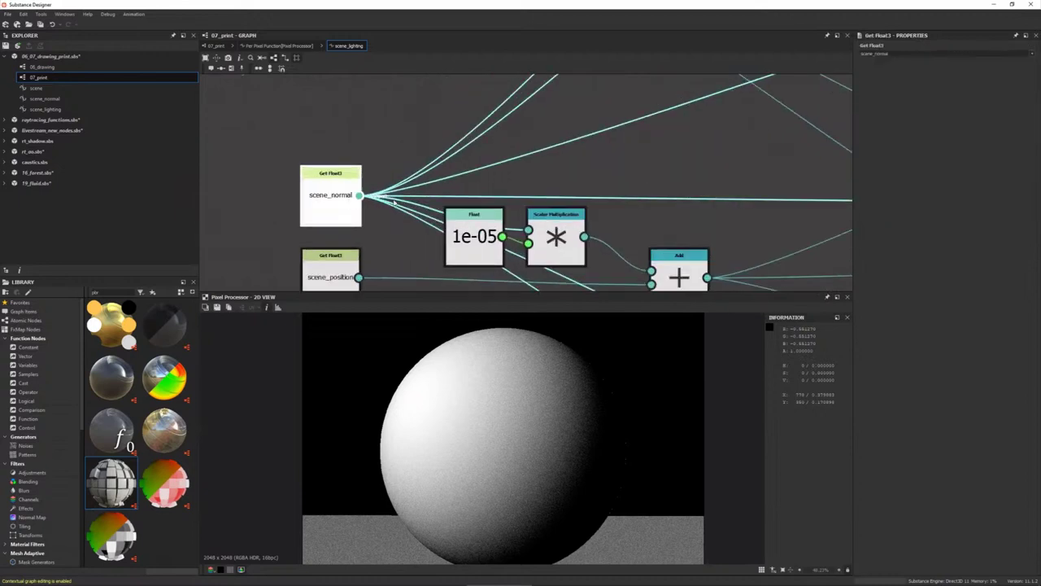
{"action": "scroll", "coordinate": [403, 199], "scroll_direction": "down", "scroll_amount": 1}
- Re-select the dot product output node to view its shaded sphere
{"action": "middle_click_drag", "start_coordinate": [814, 203], "coordinate": [563, 204]}
{"action": "middle_click_drag", "start_coordinate": [635, 204], "coordinate": [585, 204]}
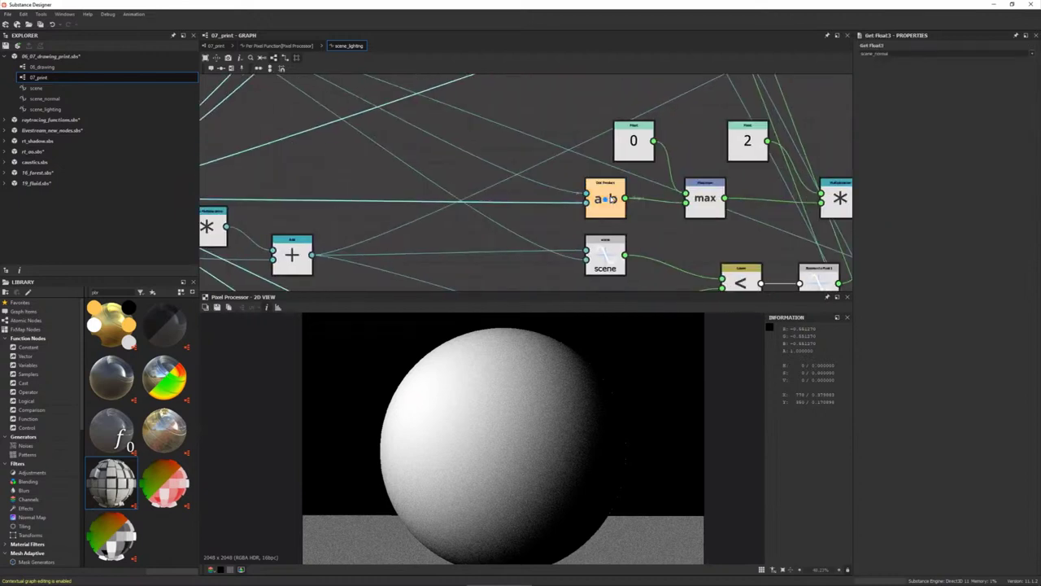
{"action": "scroll", "coordinate": [610, 208], "scroll_direction": "down", "scroll_amount": 2}
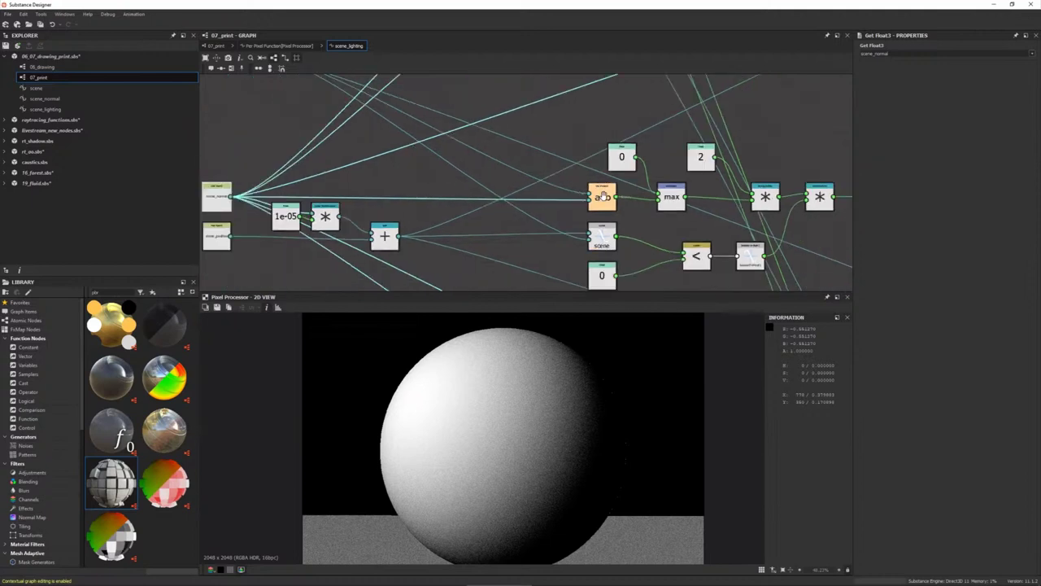
{"action": "scroll", "coordinate": [608, 204], "scroll_direction": "down", "scroll_amount": 2}
{"action": "left_click", "coordinate": [609, 198]}
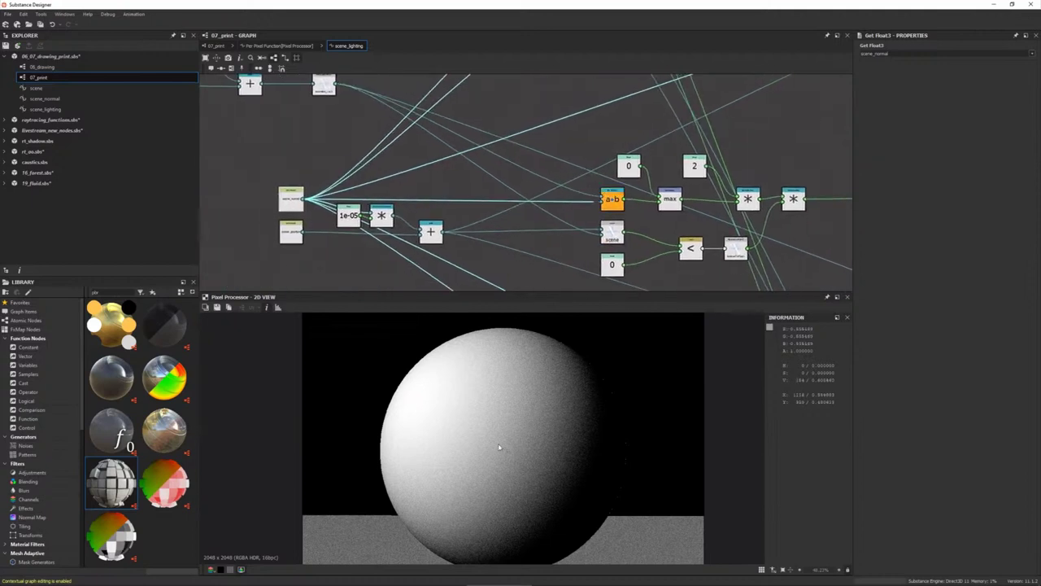
{"action": "scroll", "coordinate": [479, 458], "scroll_direction": "down", "scroll_amount": 2}
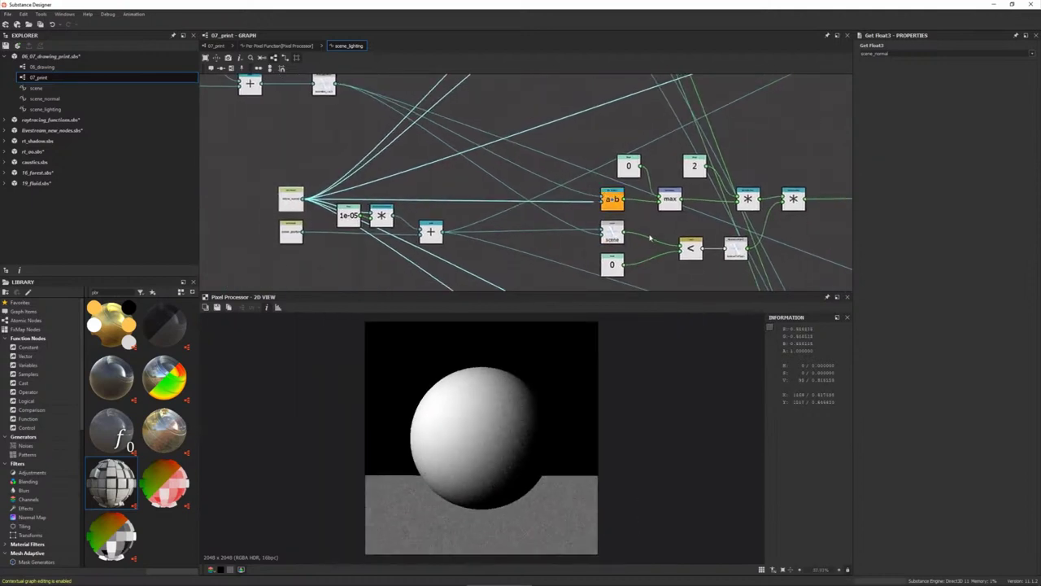
{"action": "scroll", "coordinate": [468, 447], "scroll_direction": "down", "scroll_amount": 1}
- Nudge the 0 constant feeding max slightly left and recentre on the scene node
{"action": "middle_click_drag", "start_coordinate": [651, 236], "coordinate": [600, 231]}
{"action": "scroll", "coordinate": [598, 231], "scroll_direction": "up", "scroll_amount": 1}
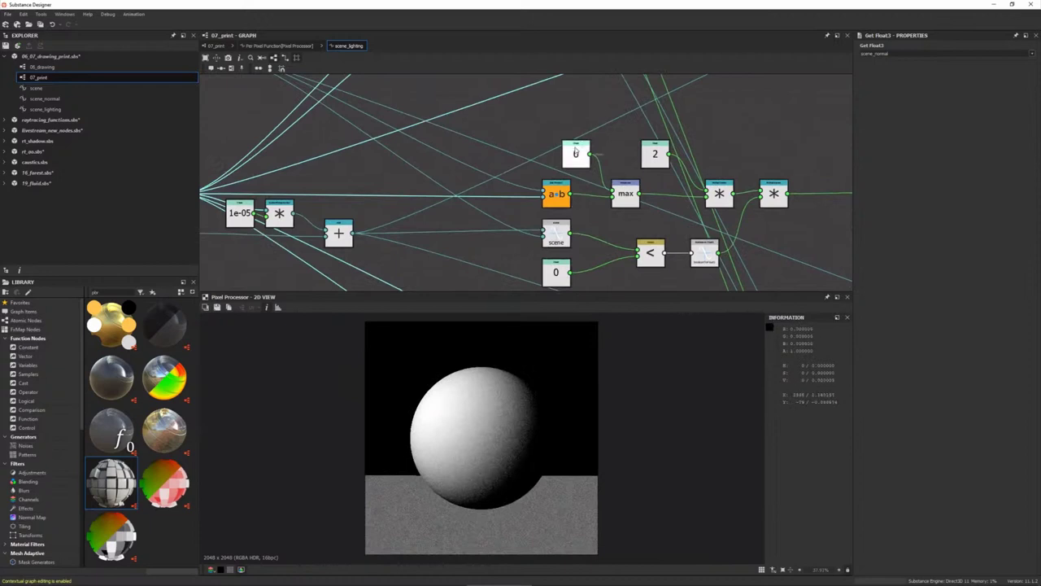
{"action": "left_click_drag", "start_coordinate": [576, 151], "coordinate": [557, 152]}
{"action": "scroll", "coordinate": [672, 212], "scroll_direction": "up", "scroll_amount": 1}
{"action": "middle_click_drag", "start_coordinate": [649, 225], "coordinate": [667, 174]}
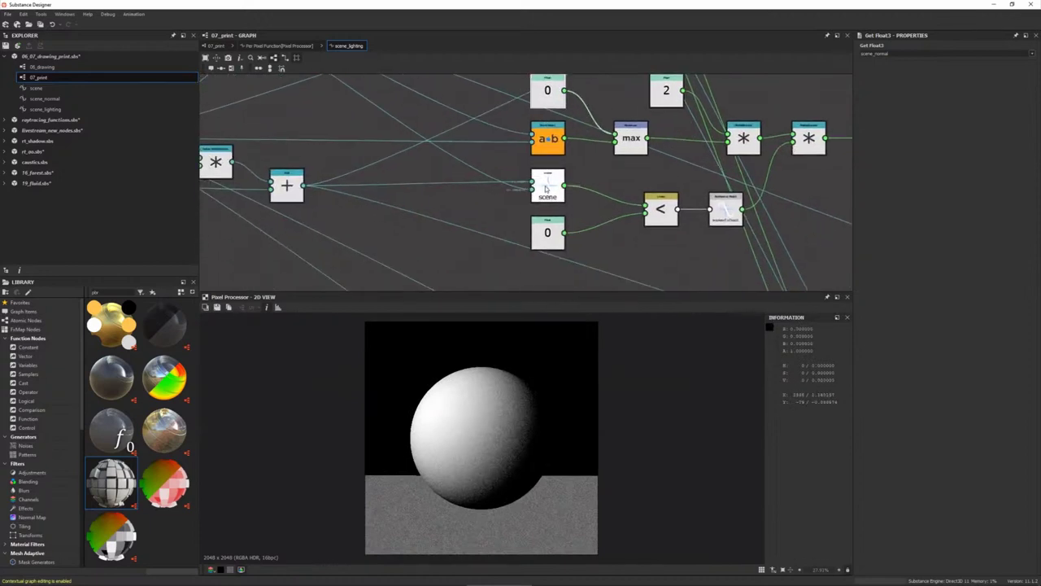
{"action": "scroll", "coordinate": [546, 187], "scroll_direction": "down", "scroll_amount": 3}
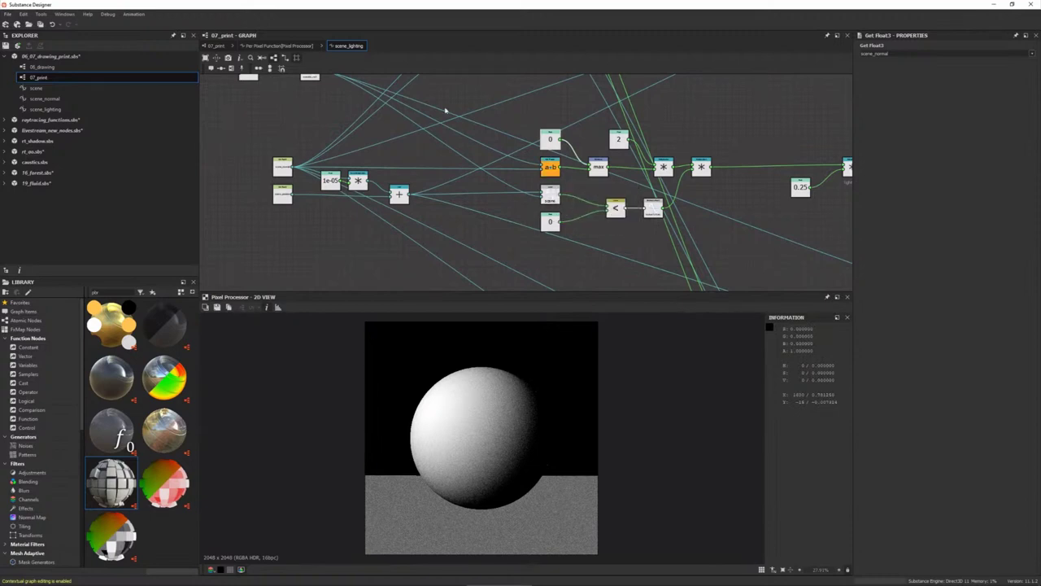
- Return to the parent Per Pixel Function graph
{"action": "left_click", "coordinate": [273, 46]}
{"action": "scroll", "coordinate": [570, 207], "scroll_direction": "down", "scroll_amount": 2}
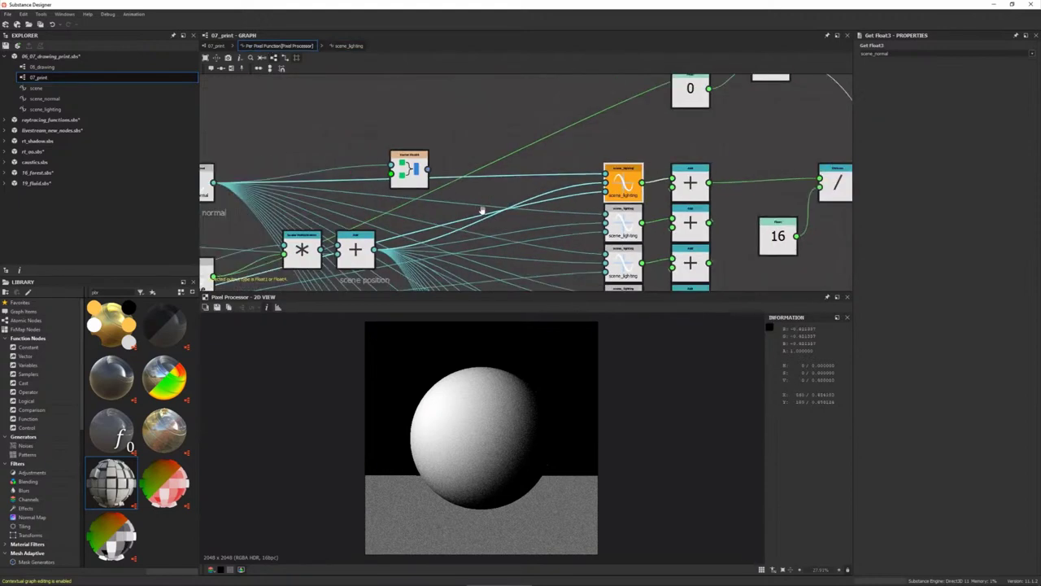
{"action": "middle_click_drag", "start_coordinate": [483, 210], "coordinate": [485, 202]}
{"action": "scroll", "coordinate": [485, 202], "scroll_direction": "down", "scroll_amount": 2}
- Move the Vector Float4 node up-right and set it as the output node
{"action": "left_click_drag", "start_coordinate": [428, 130], "coordinate": [437, 113]}
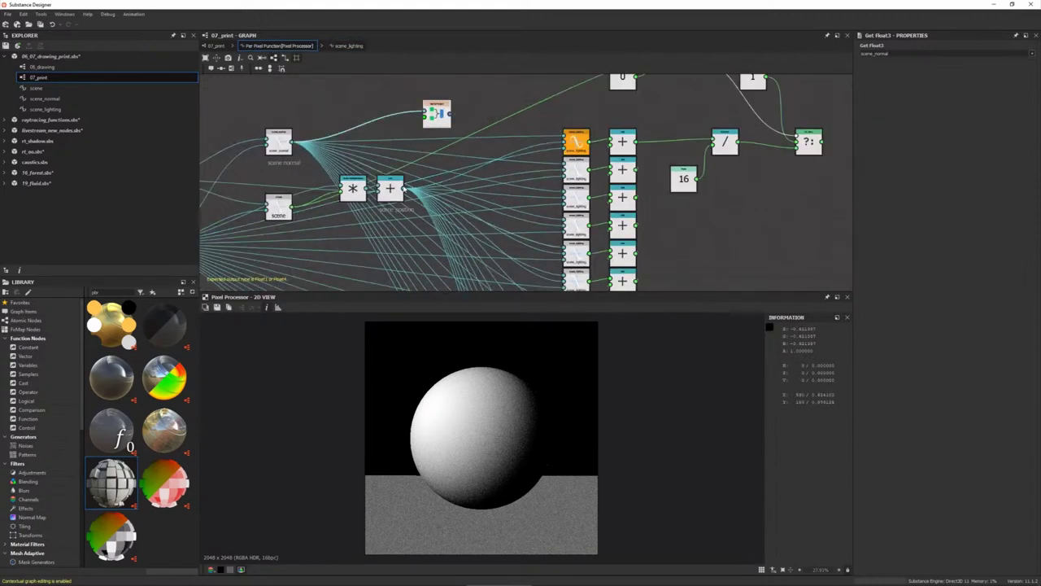
{"action": "right_click", "coordinate": [440, 115]}
{"action": "left_click", "coordinate": [472, 148]}
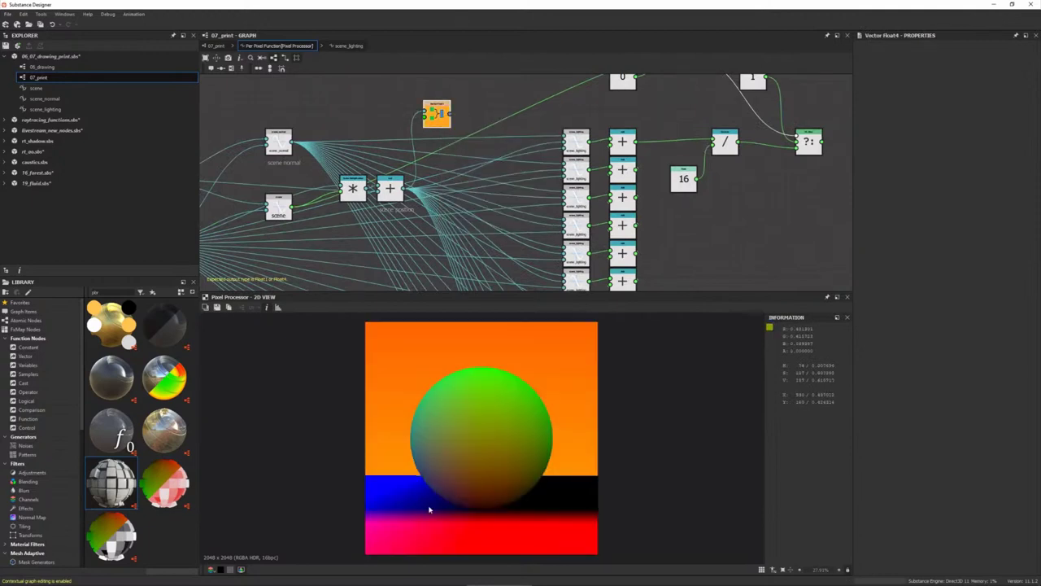
{"action": "scroll", "coordinate": [405, 500], "scroll_direction": "up", "scroll_amount": 2}
{"action": "scroll", "coordinate": [411, 500], "scroll_direction": "up", "scroll_amount": 2}
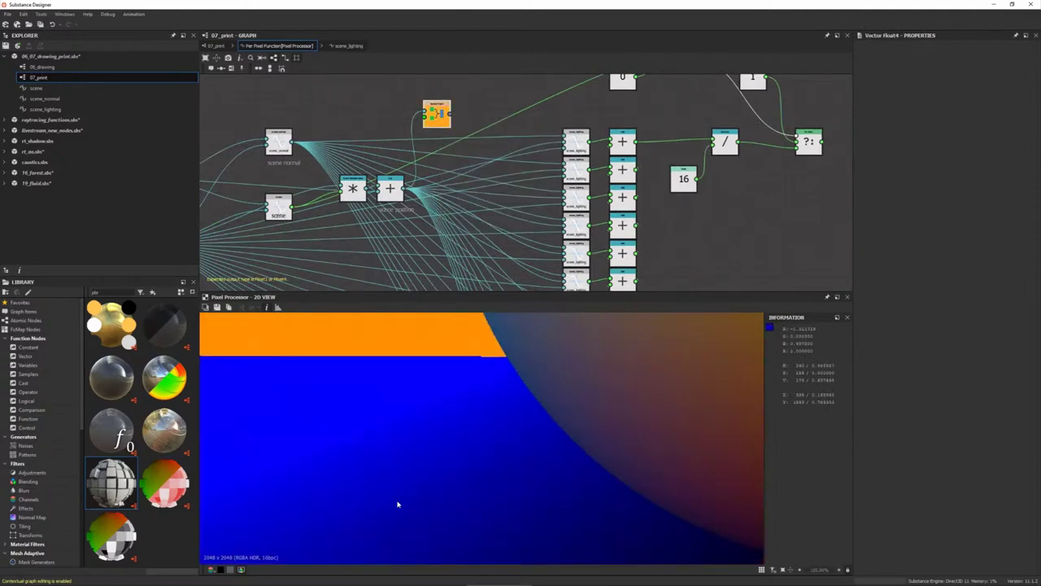
{"action": "scroll", "coordinate": [401, 504], "scroll_direction": "up", "scroll_amount": 1}
{"action": "scroll", "coordinate": [403, 502], "scroll_direction": "up", "scroll_amount": 1}
{"action": "scroll", "coordinate": [405, 499], "scroll_direction": "down", "scroll_amount": 1}
{"action": "scroll", "coordinate": [404, 499], "scroll_direction": "down", "scroll_amount": 2}
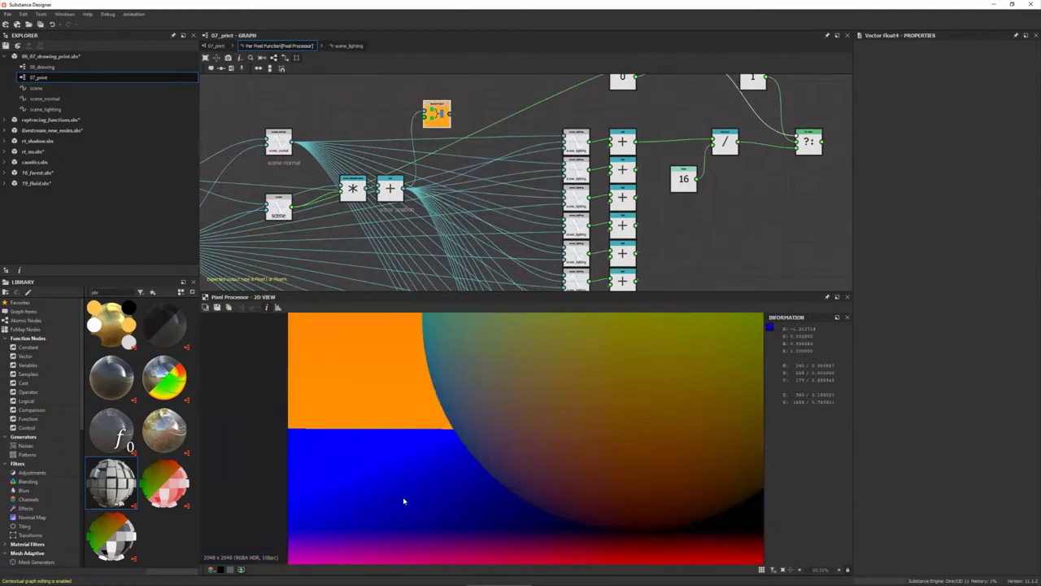
{"action": "scroll", "coordinate": [401, 503], "scroll_direction": "down", "scroll_amount": 1}
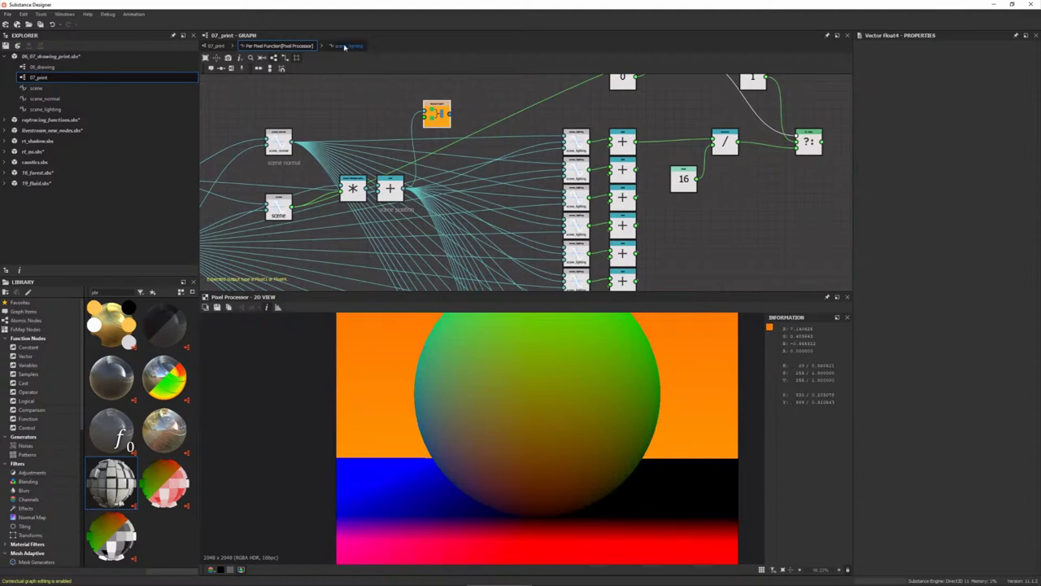
- Preview the first scene_lighting node, then enter the scene_lighting function graph
{"action": "right_click", "coordinate": [578, 139]}
{"action": "left_click", "coordinate": [604, 172]}
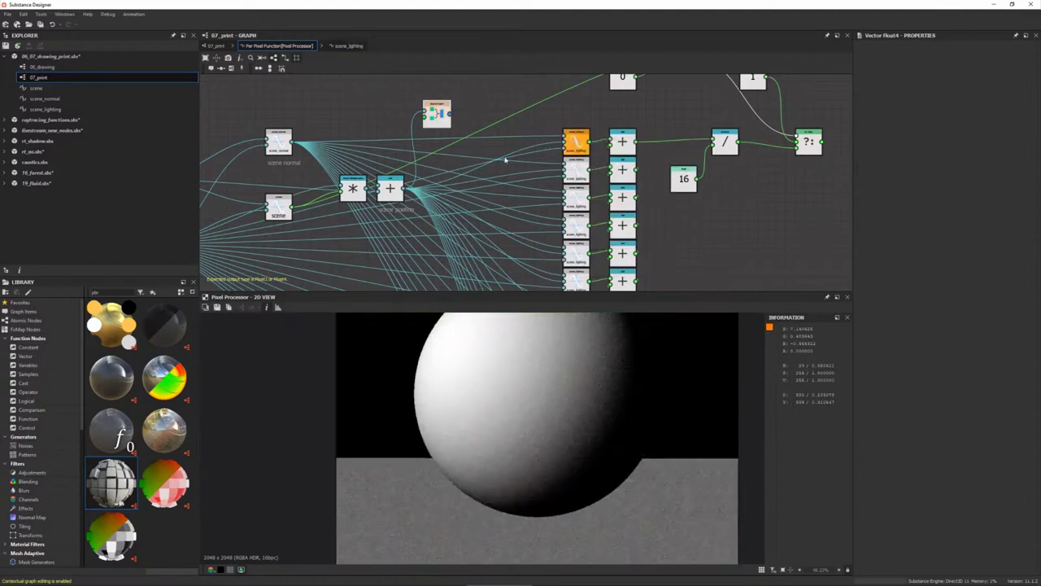
{"action": "left_click", "coordinate": [346, 45]}
{"action": "scroll", "coordinate": [547, 121], "scroll_direction": "up", "scroll_amount": 3}
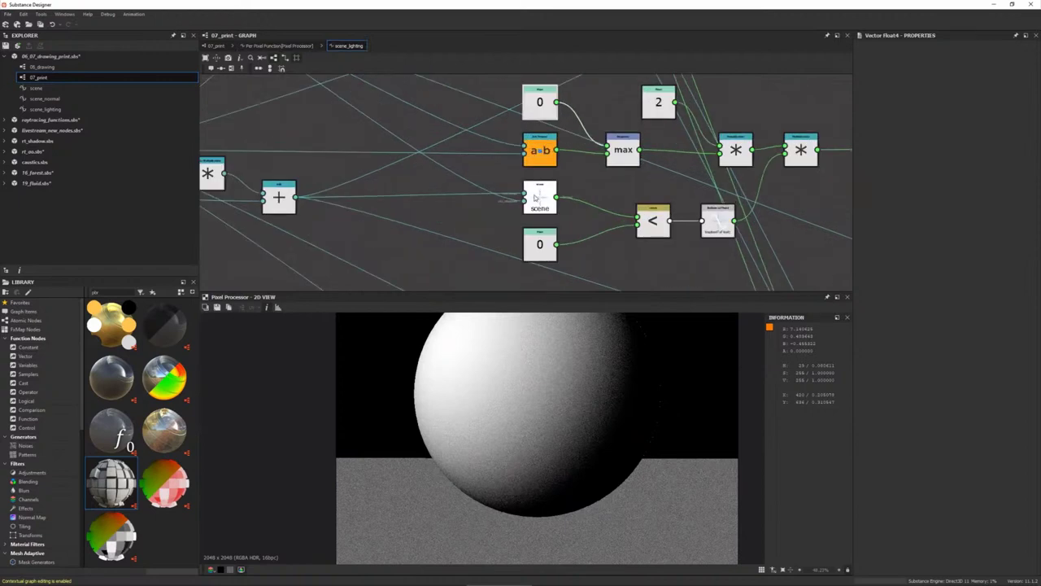
{"action": "scroll", "coordinate": [547, 196], "scroll_direction": "up", "scroll_amount": 2}
{"action": "scroll", "coordinate": [547, 196], "scroll_direction": "up", "scroll_amount": 1}
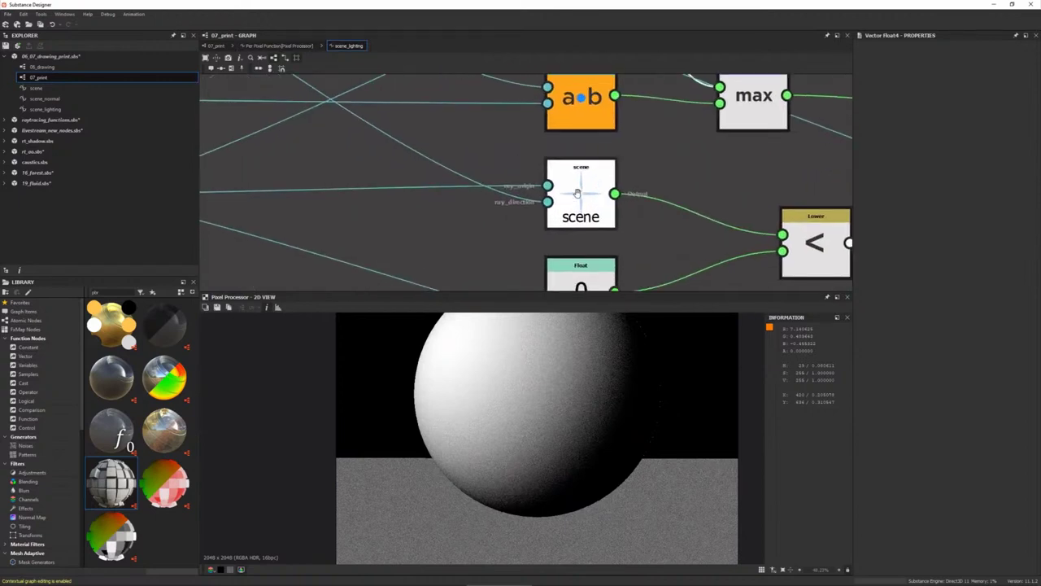
{"action": "scroll", "coordinate": [541, 200], "scroll_direction": "up", "scroll_amount": 1}
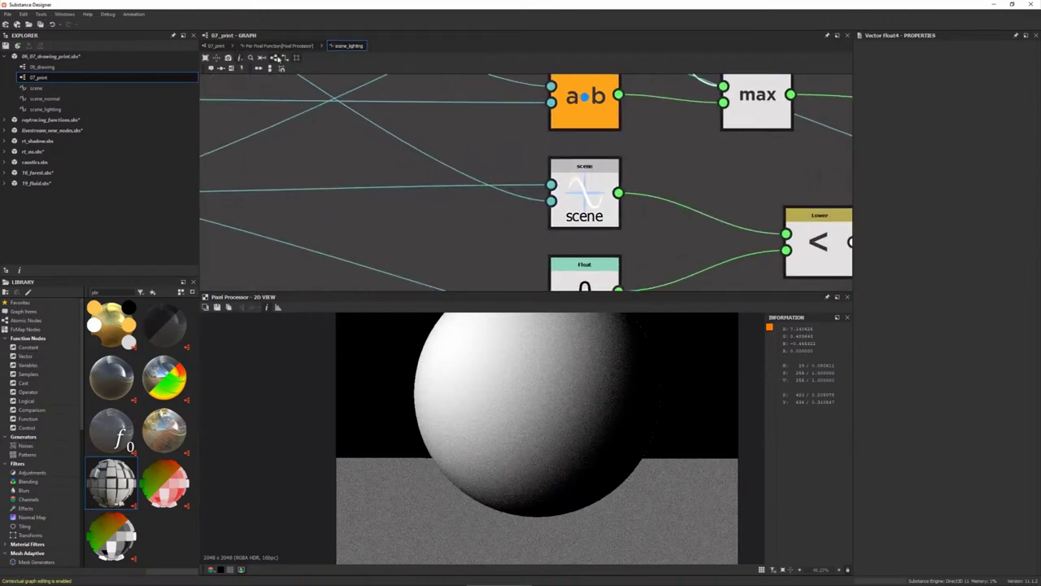
- Set the scene node as the output node to preview its result
{"action": "right_click", "coordinate": [582, 192]}
{"action": "left_click", "coordinate": [623, 220]}
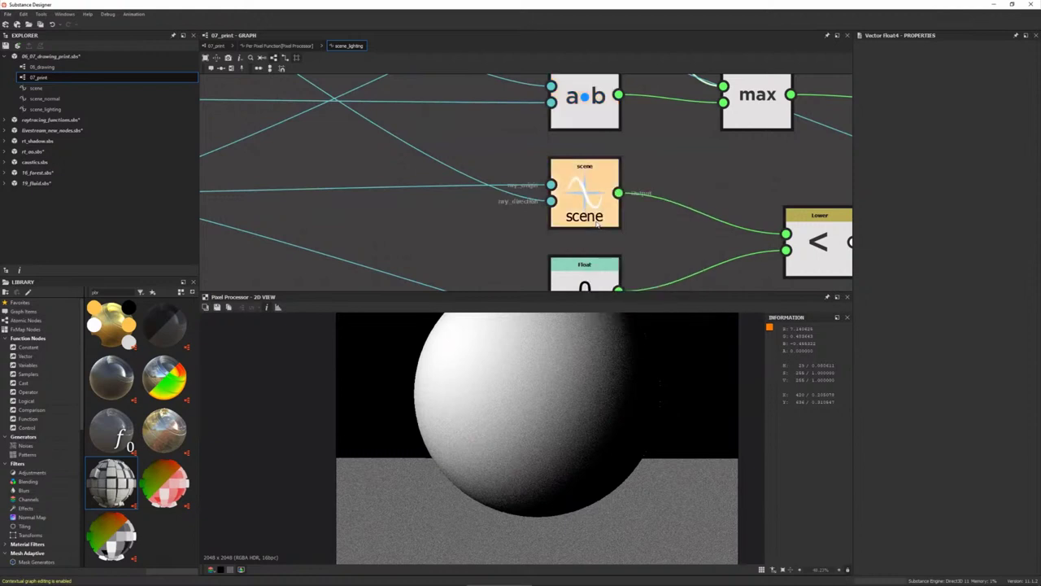
{"action": "scroll", "coordinate": [589, 397], "scroll_direction": "down", "scroll_amount": 3}
{"action": "scroll", "coordinate": [691, 239], "scroll_direction": "down", "scroll_amount": 2}
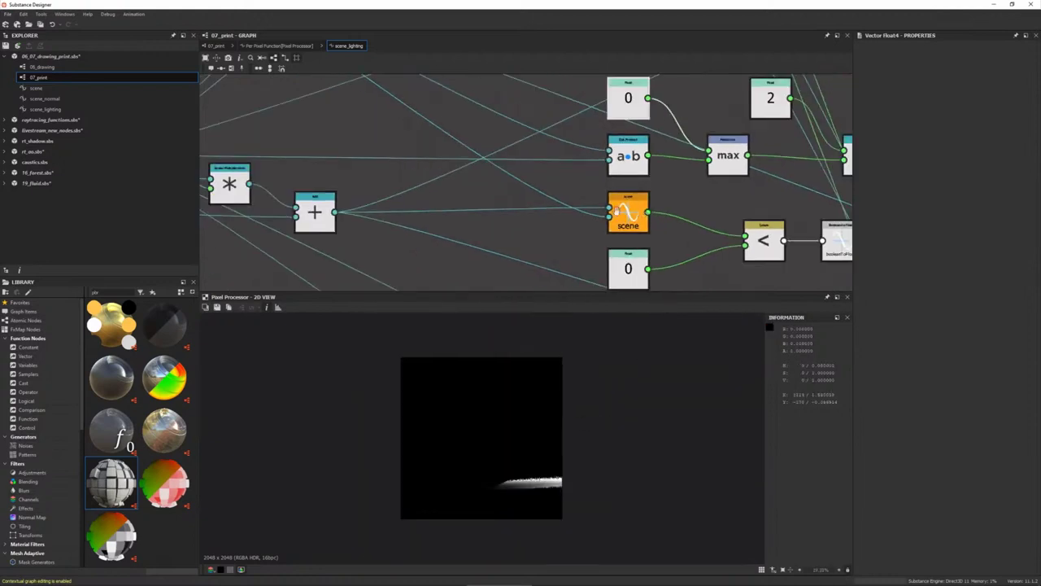
{"action": "middle_click_drag", "start_coordinate": [691, 239], "coordinate": [615, 211]}
{"action": "scroll", "coordinate": [513, 498], "scroll_direction": "up", "scroll_amount": 3}
- Set the Boolean to Float node as output, then pan to the 2 and 0.25 Multiplication nodes
{"action": "middle_click_drag", "start_coordinate": [727, 230], "coordinate": [619, 208]}
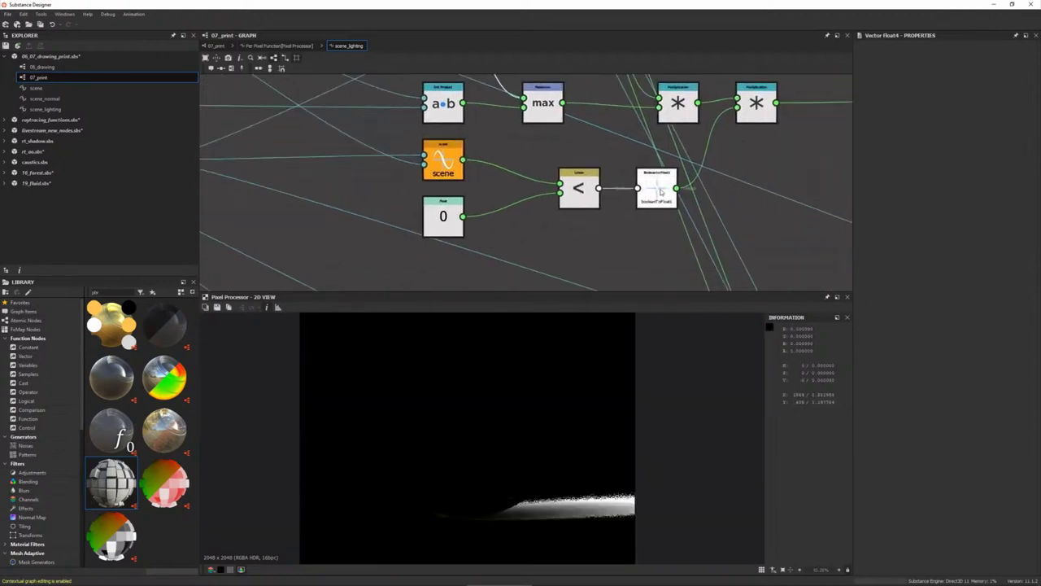
{"action": "right_click", "coordinate": [663, 190]}
{"action": "left_click", "coordinate": [689, 223]}
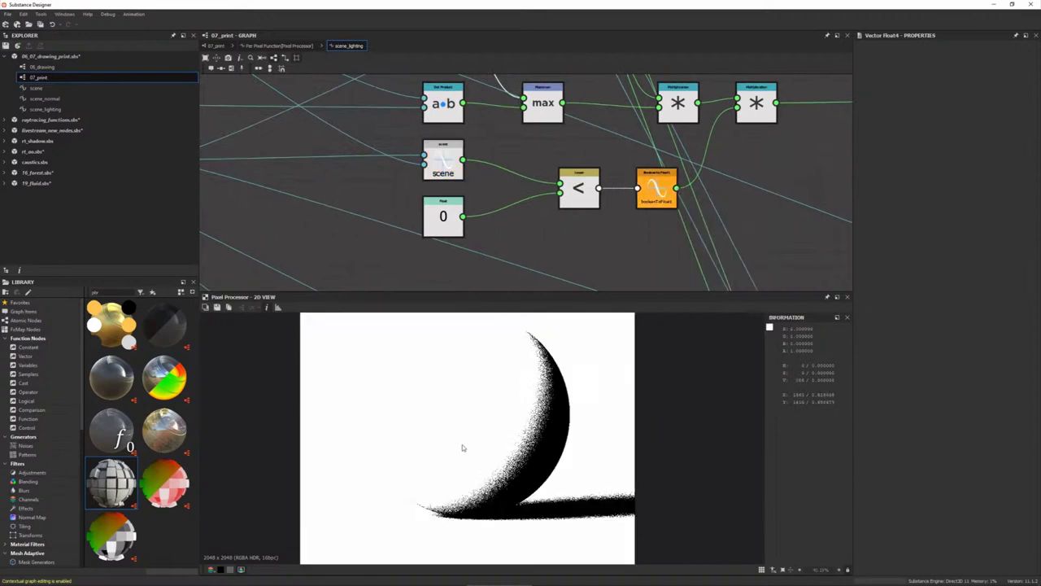
{"action": "scroll", "coordinate": [606, 504], "scroll_direction": "down", "scroll_amount": 3}
{"action": "middle_click_drag", "start_coordinate": [374, 186], "coordinate": [440, 192]}
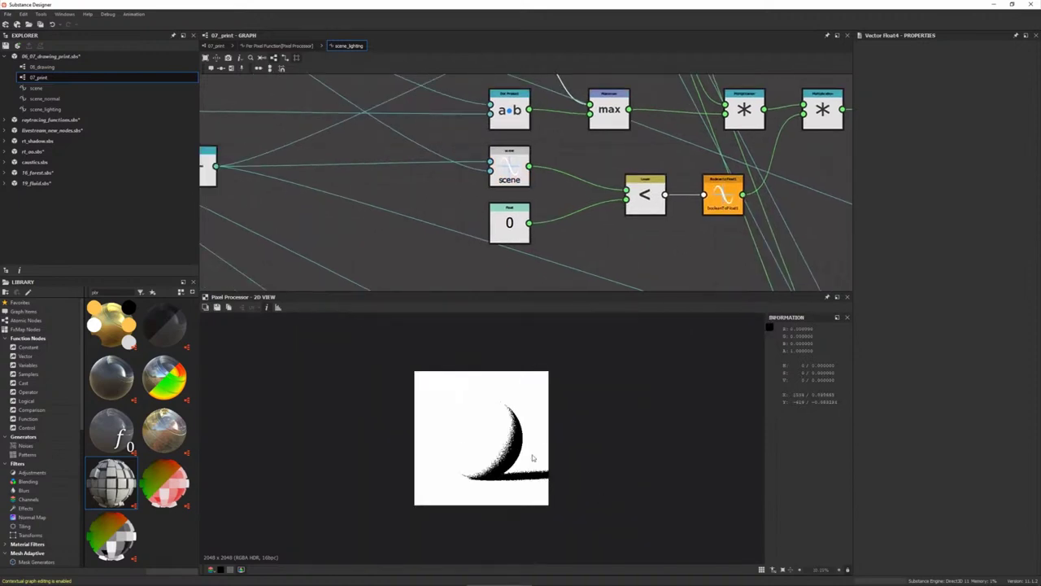
{"action": "scroll", "coordinate": [591, 522], "scroll_direction": "up", "scroll_amount": 4}
{"action": "scroll", "coordinate": [596, 530], "scroll_direction": "up", "scroll_amount": 1}
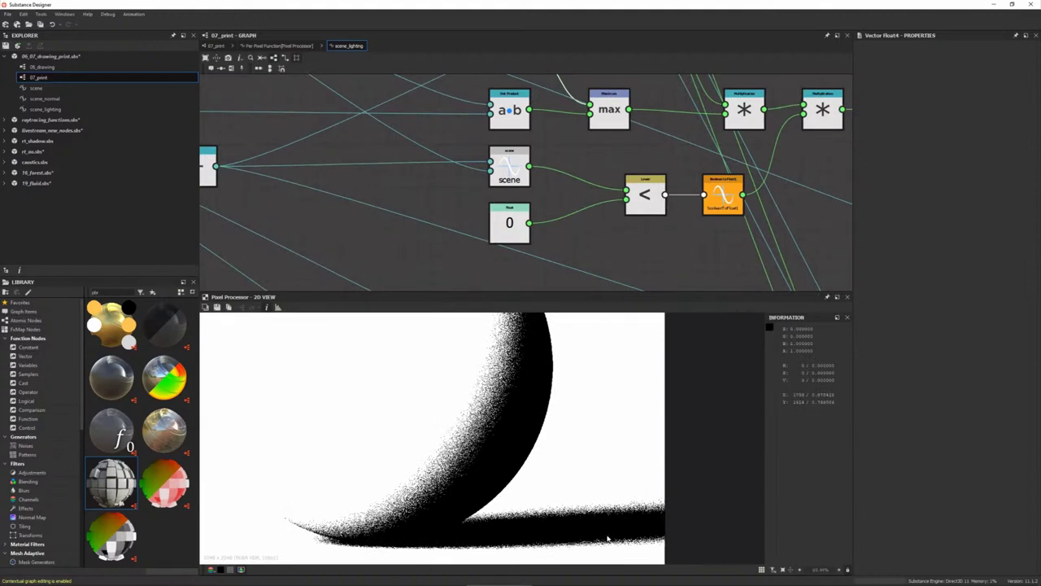
{"action": "scroll", "coordinate": [513, 167], "scroll_direction": "up", "scroll_amount": 3}
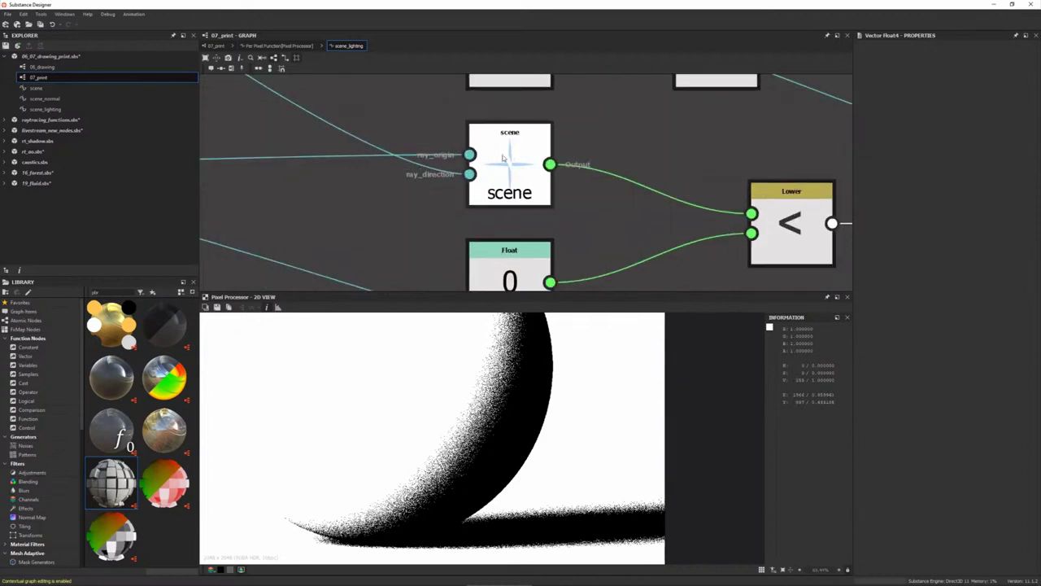
{"action": "scroll", "coordinate": [513, 165], "scroll_direction": "down", "scroll_amount": 1}
{"action": "scroll", "coordinate": [517, 163], "scroll_direction": "down", "scroll_amount": 2}
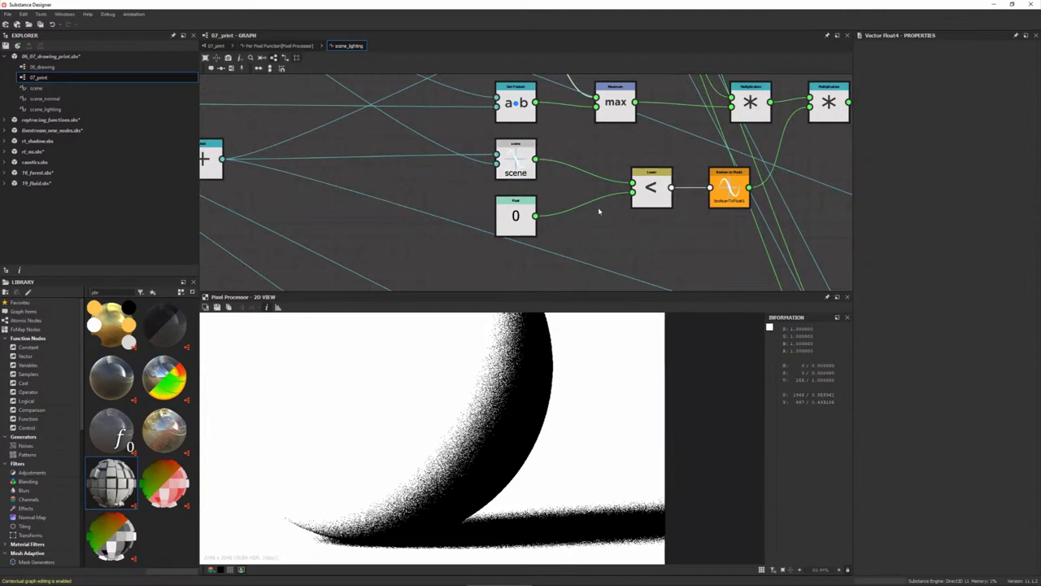
{"action": "scroll", "coordinate": [541, 472], "scroll_direction": "down", "scroll_amount": 3}
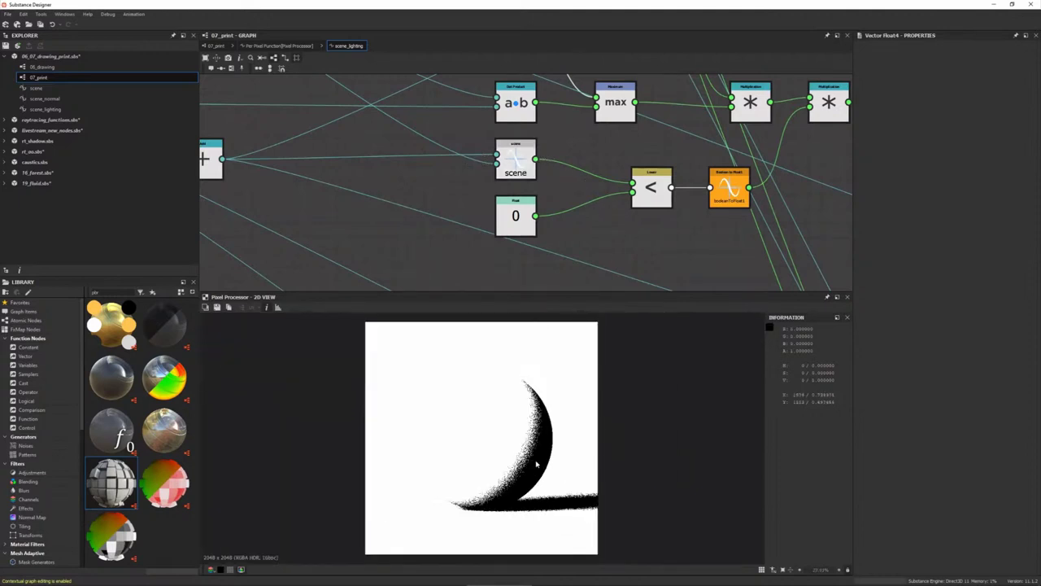
{"action": "middle_click_drag", "start_coordinate": [651, 189], "coordinate": [386, 227]}
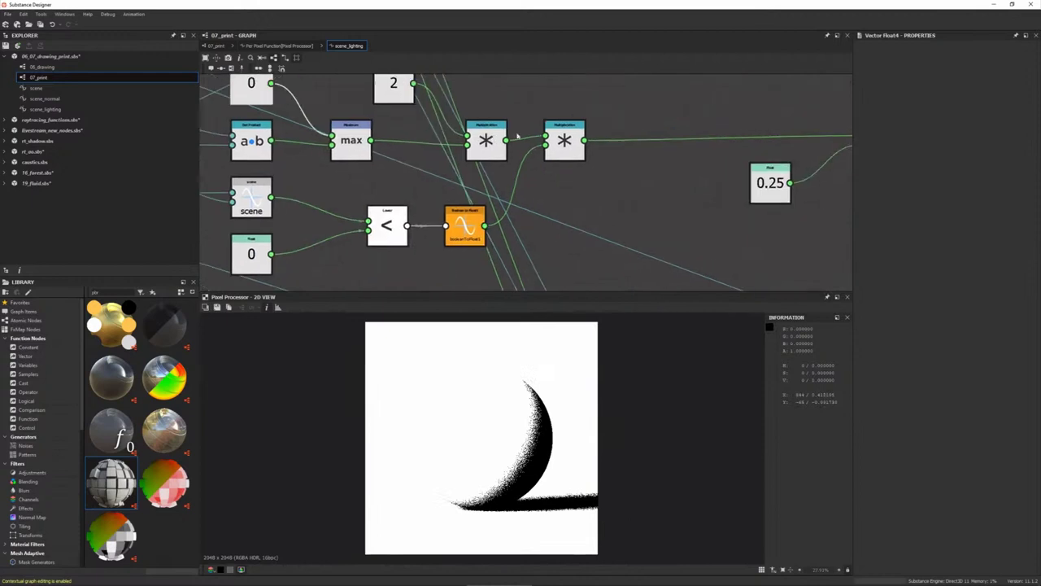
{"action": "right_click", "coordinate": [487, 143]}
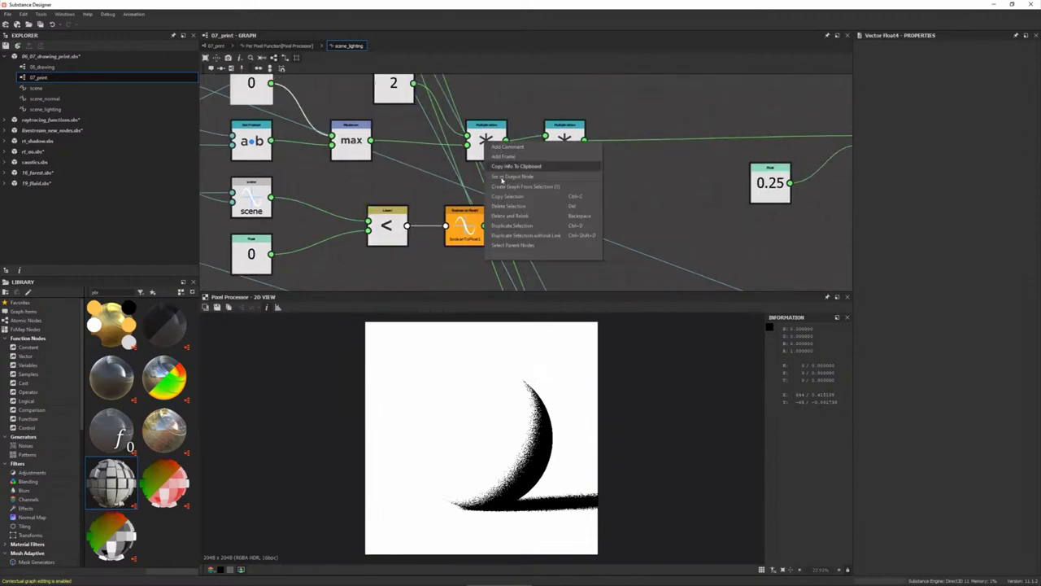
- Preview the two Multiplication nodes: diffuse lit sphere, then diffuse with shadow
{"action": "left_click", "coordinate": [521, 169]}
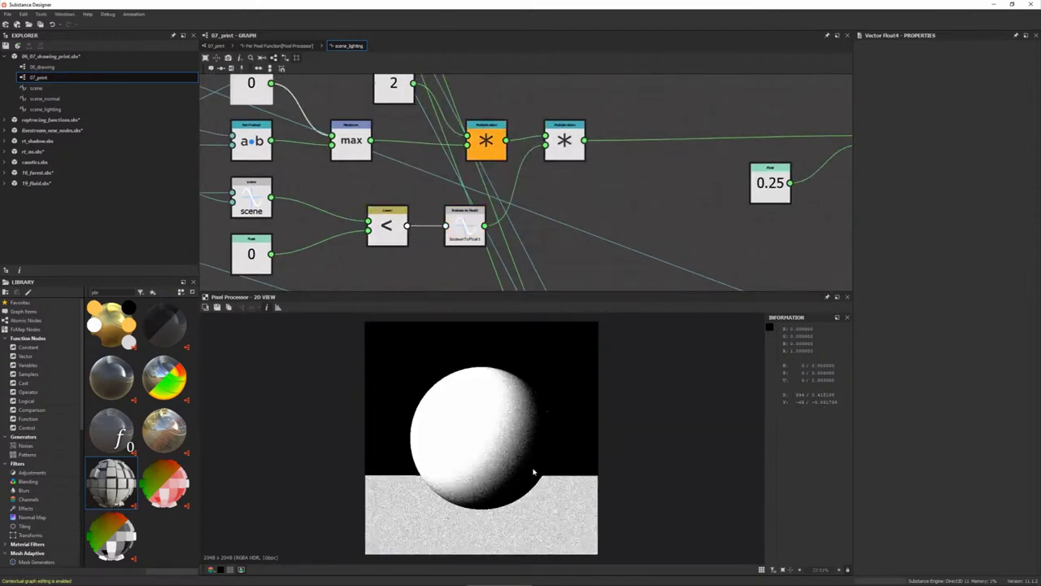
{"action": "right_click", "coordinate": [574, 147]}
{"action": "left_click", "coordinate": [607, 183]}
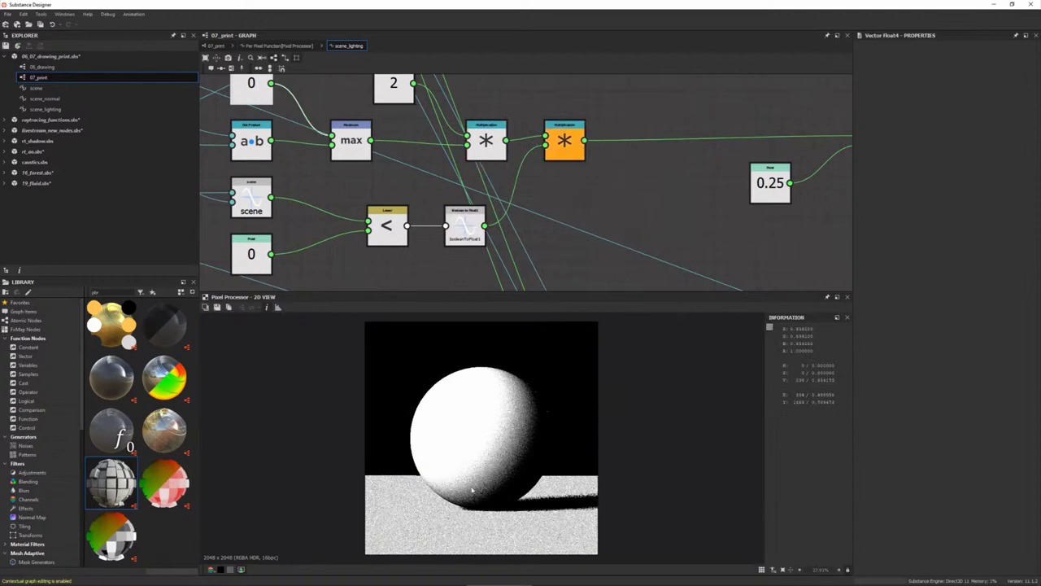
{"action": "scroll", "coordinate": [570, 212], "scroll_direction": "down", "scroll_amount": 5}
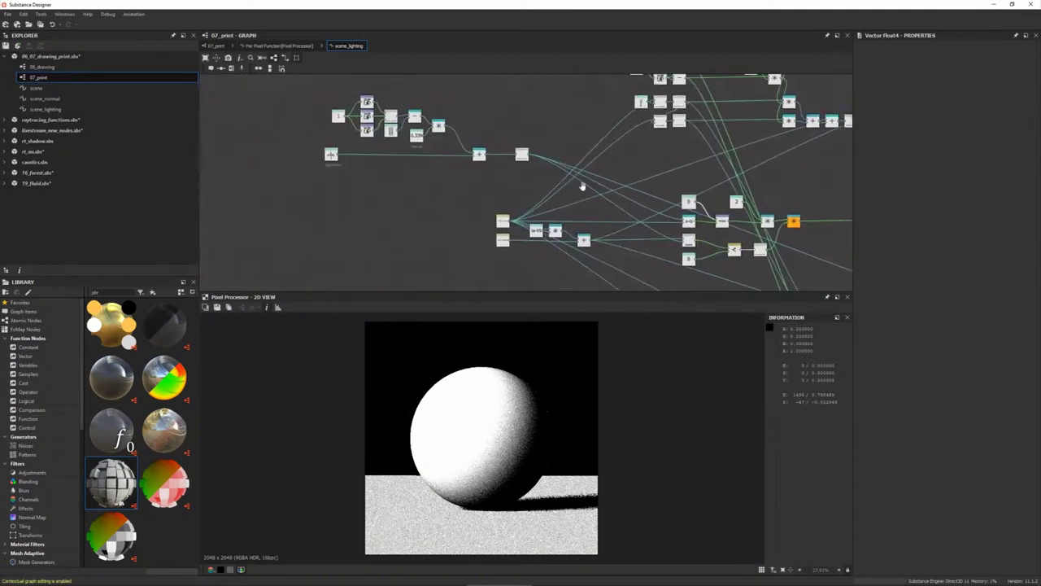
{"action": "middle_click_drag", "start_coordinate": [583, 187], "coordinate": [268, 187]}
{"action": "middle_click_drag", "start_coordinate": [524, 171], "coordinate": [402, 168]}
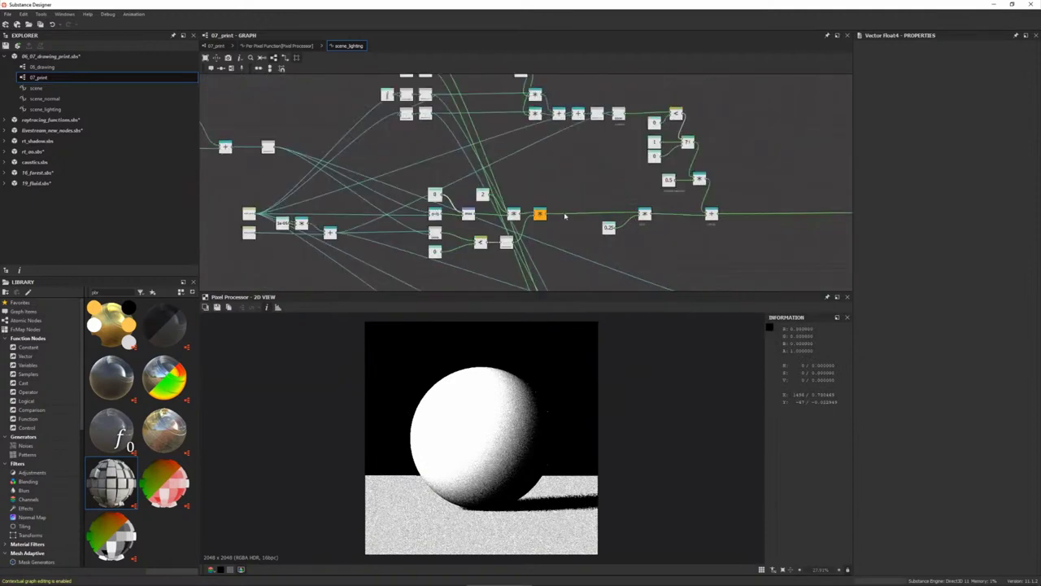
{"action": "middle_click_drag", "start_coordinate": [441, 200], "coordinate": [455, 230]}
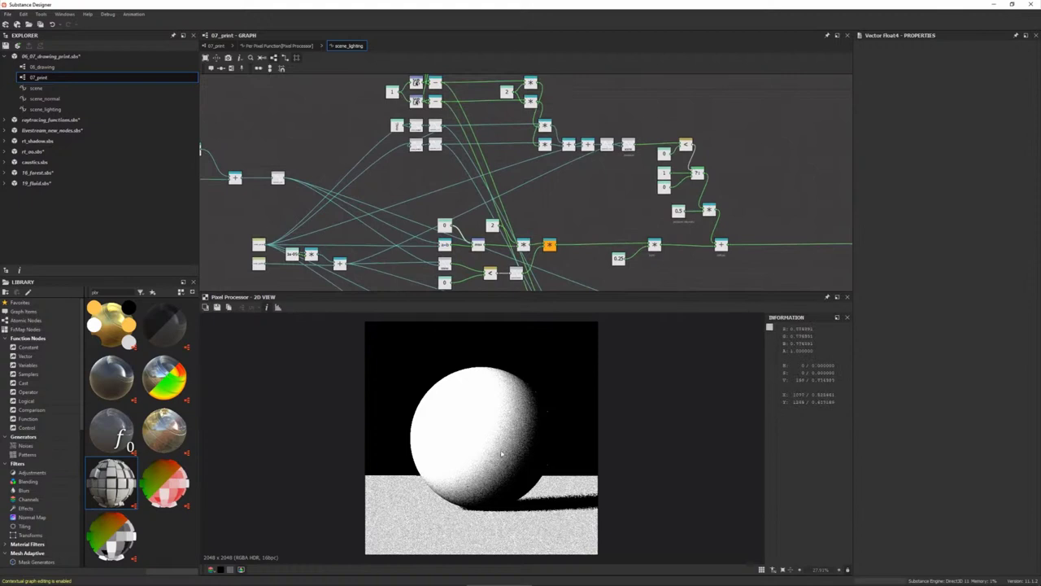
{"action": "middle_click_drag", "start_coordinate": [577, 250], "coordinate": [590, 230]}
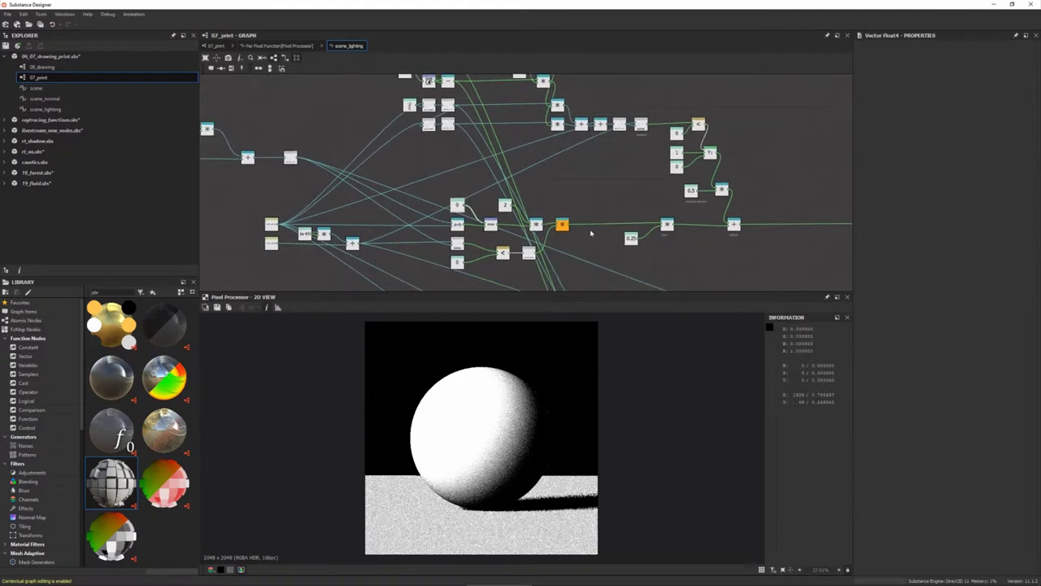
- Preview the ambient scene node, then the ?: If/Else node's stippled ambient result
{"action": "scroll", "coordinate": [612, 181], "scroll_direction": "up", "scroll_amount": 2}
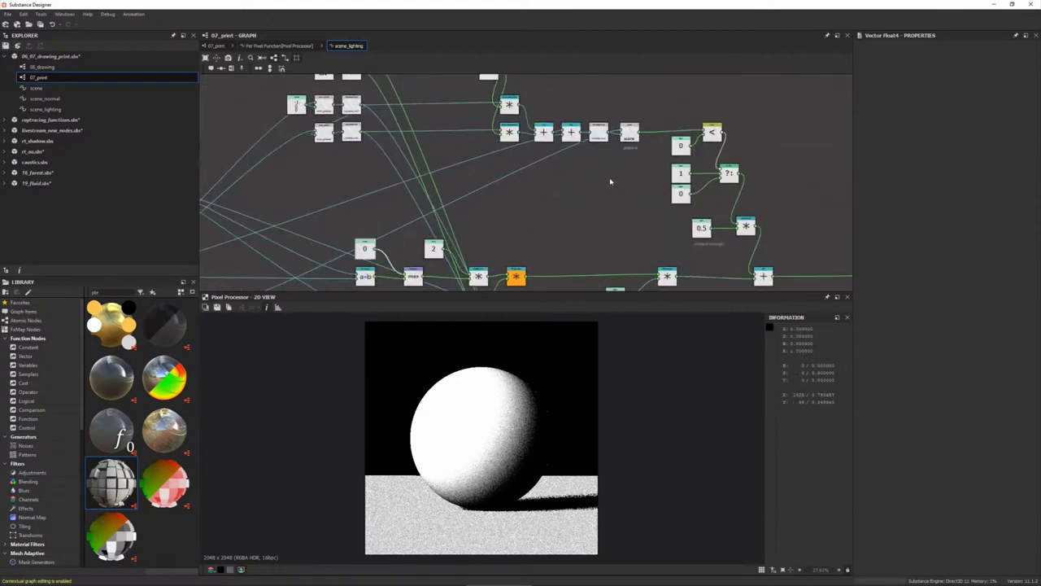
{"action": "middle_click_drag", "start_coordinate": [593, 237], "coordinate": [575, 291]}
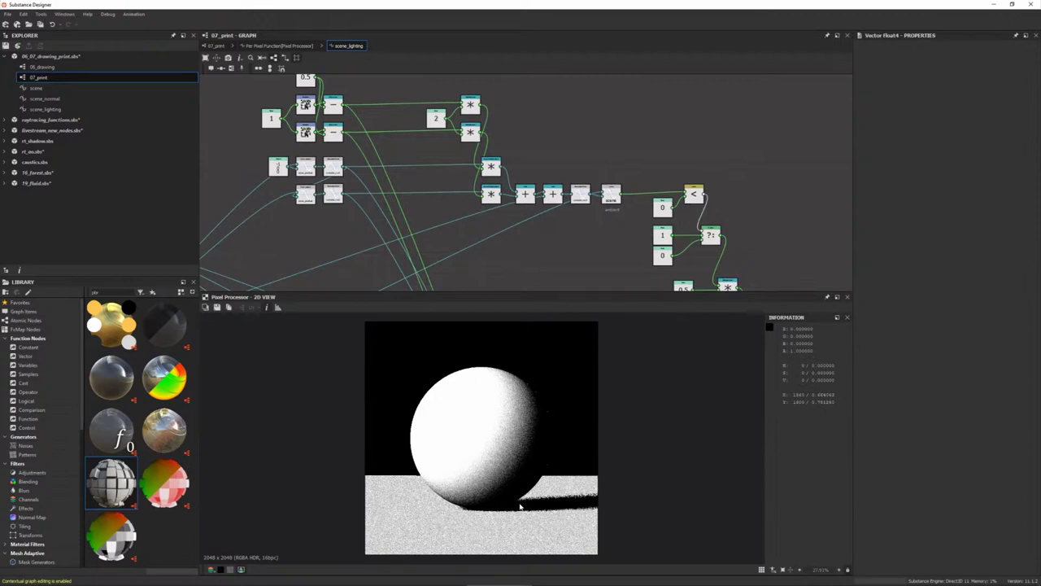
{"action": "right_click", "coordinate": [616, 199]}
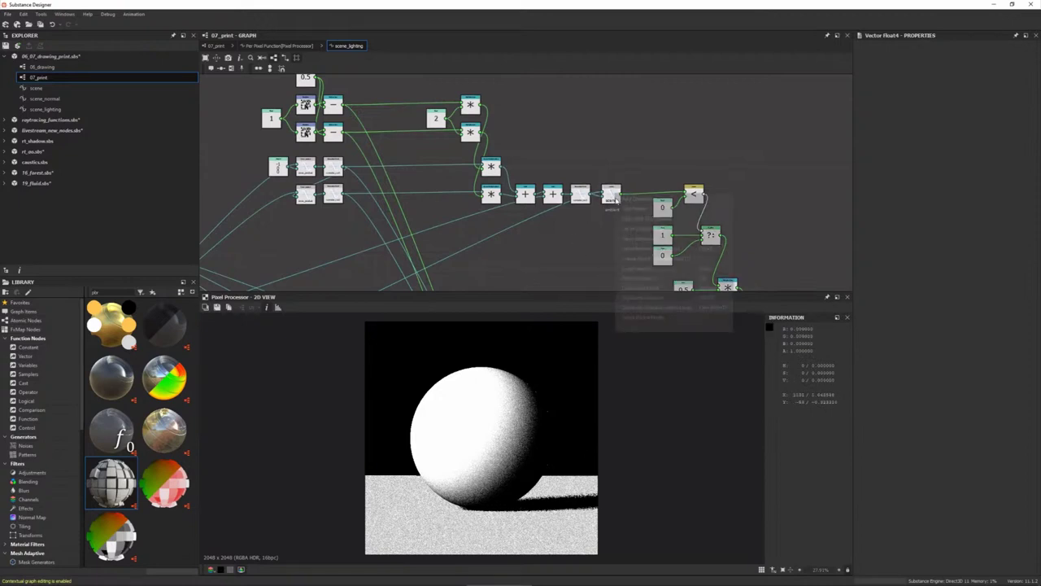
{"action": "left_click", "coordinate": [643, 220]}
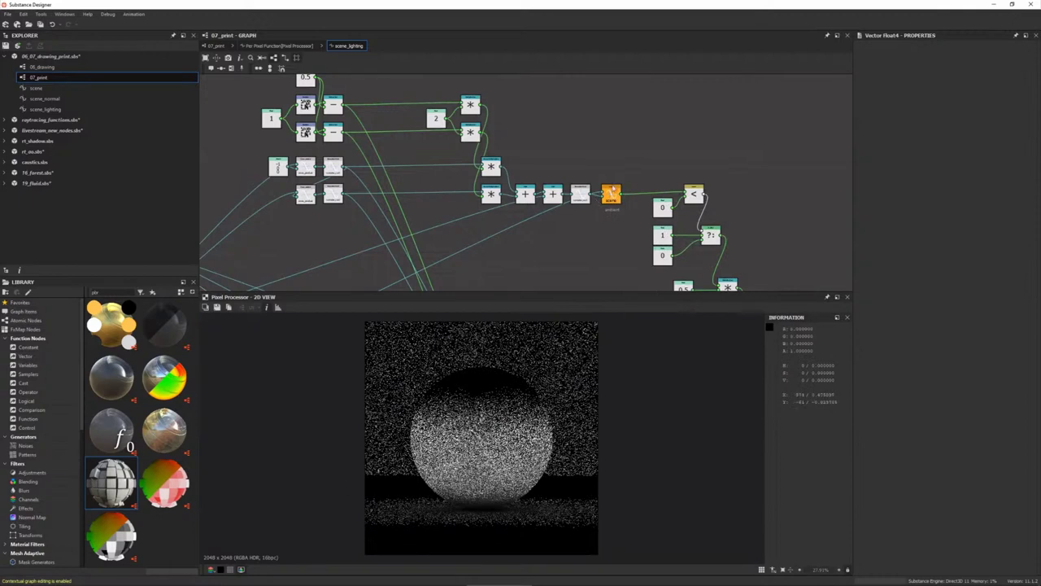
{"action": "right_click", "coordinate": [711, 235]}
{"action": "left_click", "coordinate": [738, 257]}
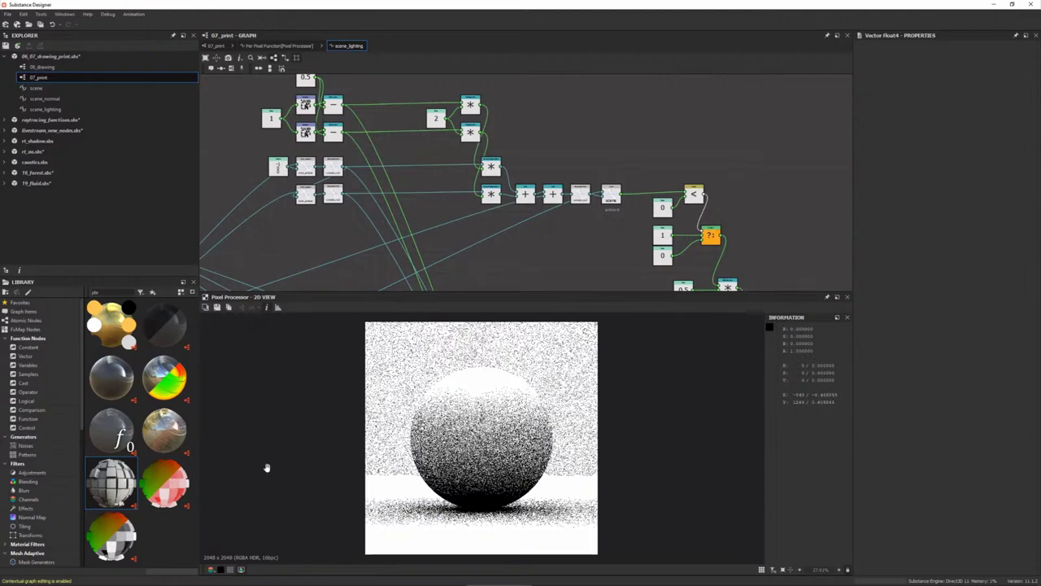
- Fit the whole stippled render in the 2D preview with F
{"action": "scroll", "coordinate": [481, 491], "scroll_direction": "up", "scroll_amount": 2}
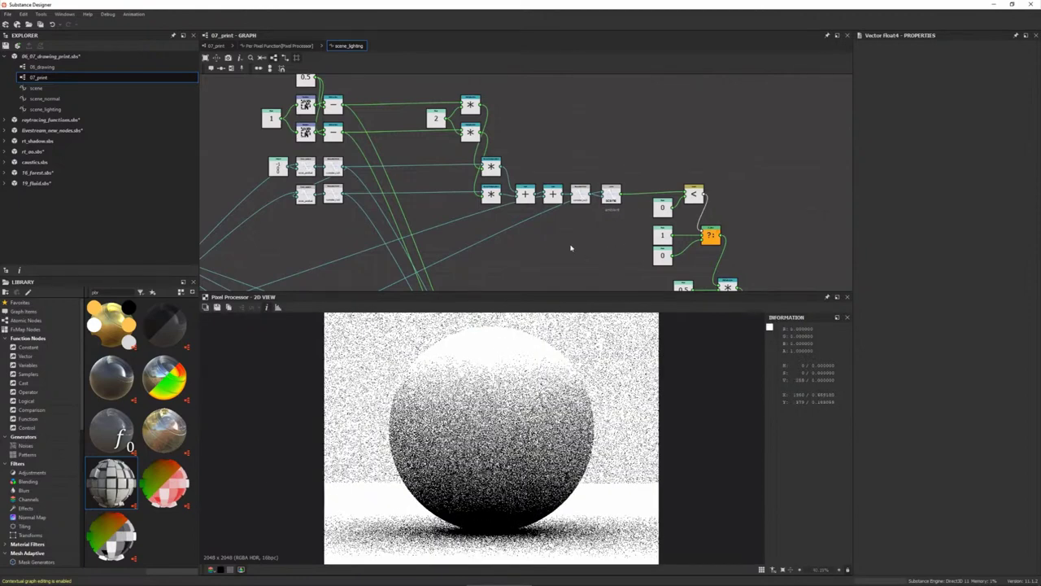
{"action": "middle_click_drag", "start_coordinate": [573, 246], "coordinate": [587, 265]}
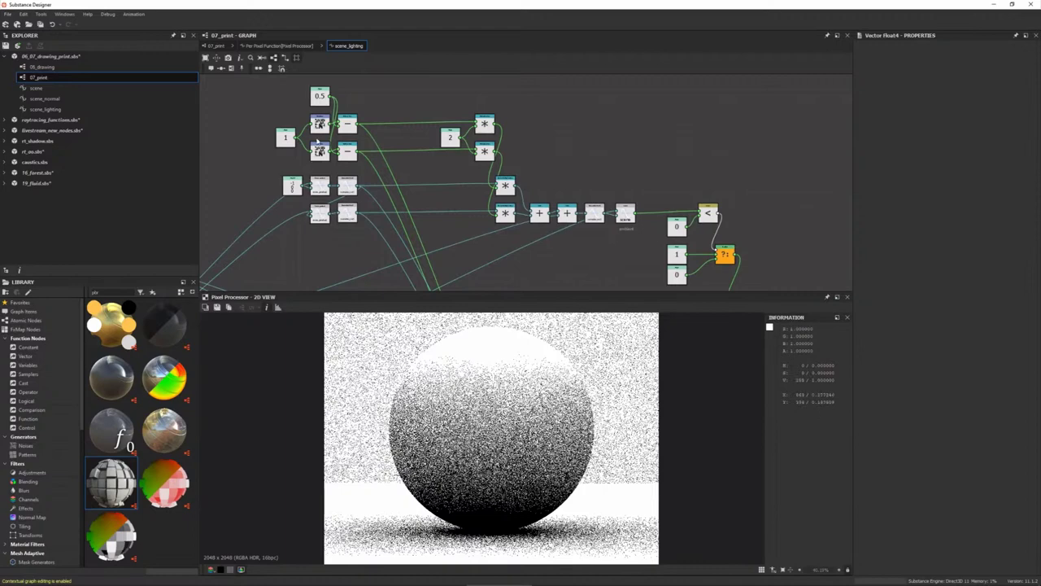
{"action": "scroll", "coordinate": [320, 119], "scroll_direction": "up", "scroll_amount": 2}
{"action": "scroll", "coordinate": [277, 118], "scroll_direction": "up", "scroll_amount": 2}
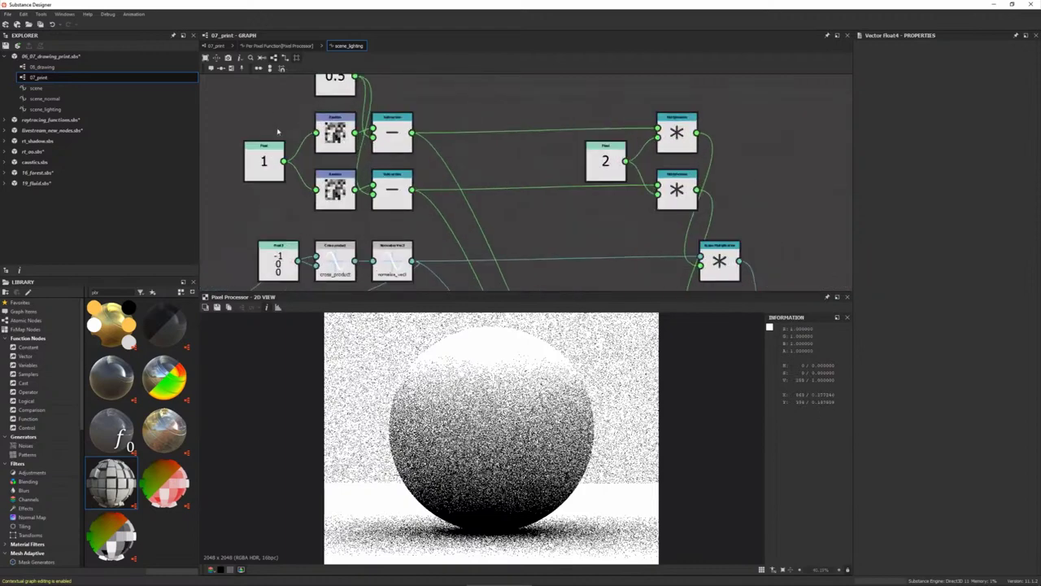
{"action": "key", "text": "f"}
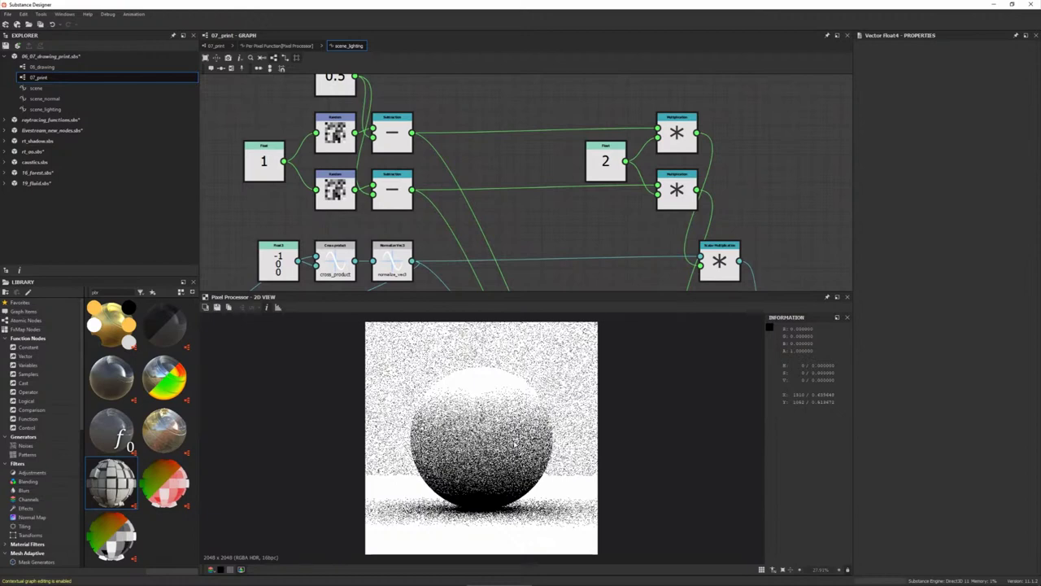
{"action": "scroll", "coordinate": [511, 460], "scroll_direction": "up", "scroll_amount": 5}
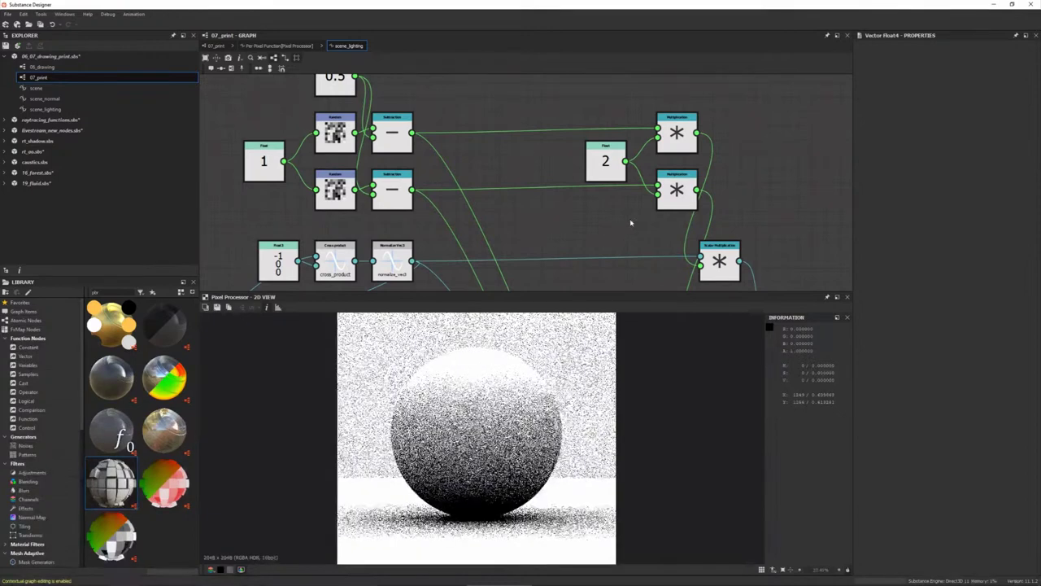
{"action": "scroll", "coordinate": [428, 165], "scroll_direction": "down", "scroll_amount": 3}
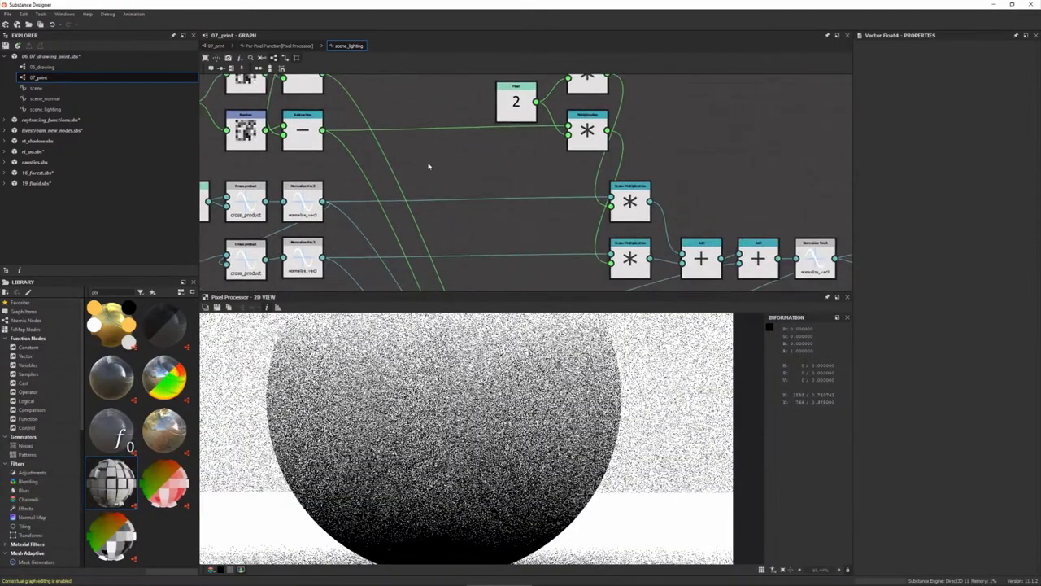
{"action": "left_click_drag", "start_coordinate": [525, 161], "coordinate": [549, 161]}
{"action": "scroll", "coordinate": [552, 161], "scroll_direction": "up", "scroll_amount": 2}
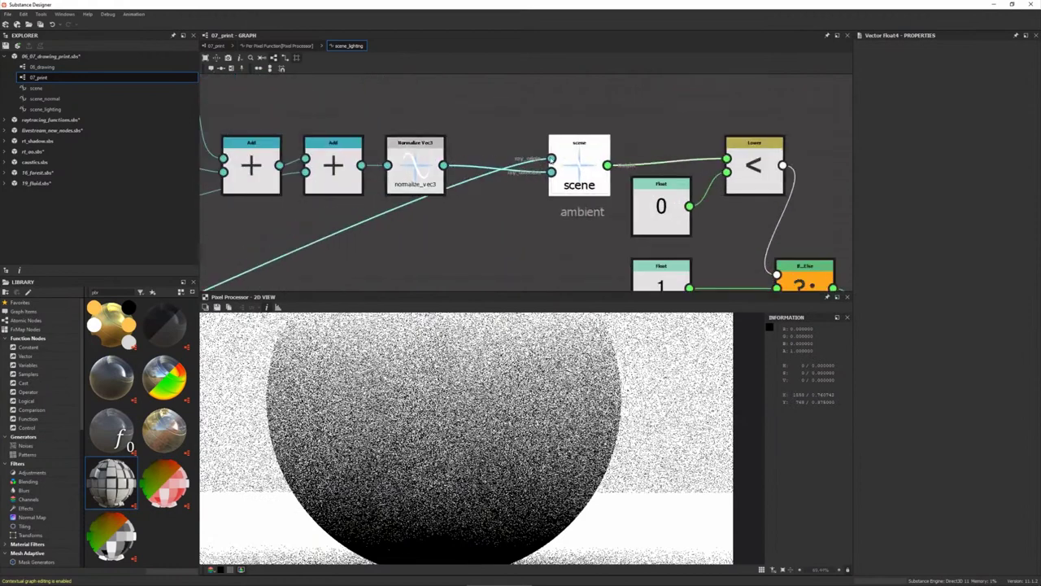
{"action": "scroll", "coordinate": [552, 159], "scroll_direction": "down", "scroll_amount": 2}
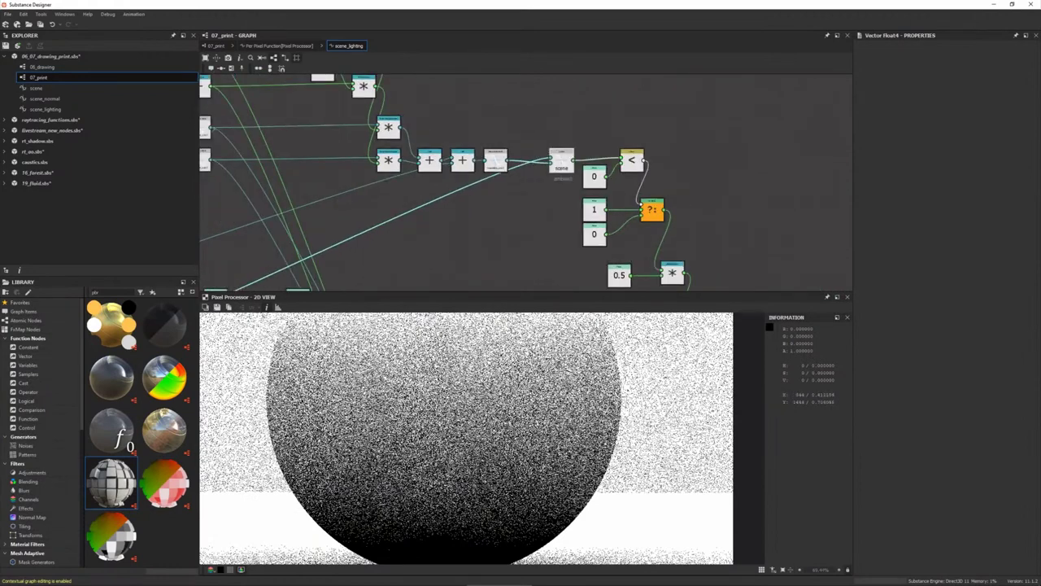
{"action": "middle_click_drag", "start_coordinate": [675, 180], "coordinate": [600, 157]}
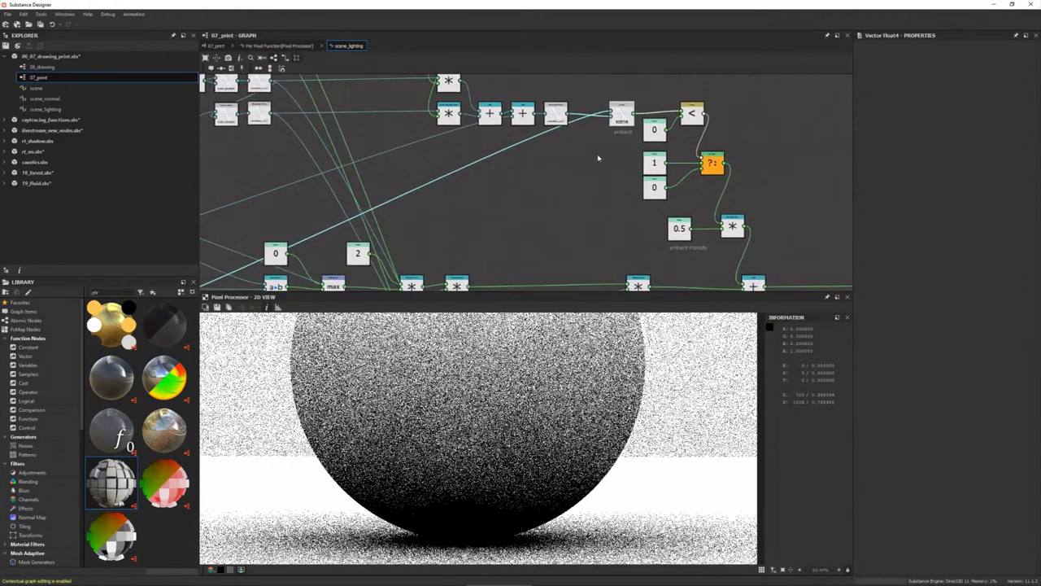
{"action": "middle_click_drag", "start_coordinate": [572, 192], "coordinate": [573, 183]}
{"action": "scroll", "coordinate": [573, 183], "scroll_direction": "up", "scroll_amount": 3}
{"action": "scroll", "coordinate": [502, 147], "scroll_direction": "up", "scroll_amount": 2}
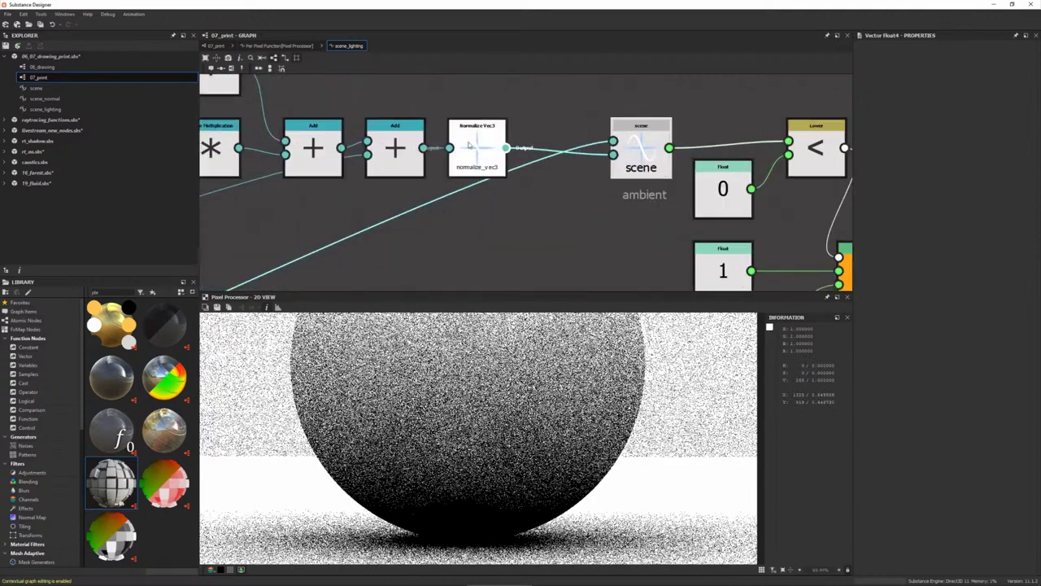
{"action": "scroll", "coordinate": [503, 147], "scroll_direction": "up", "scroll_amount": 2}
{"action": "left_click", "coordinate": [464, 144]}
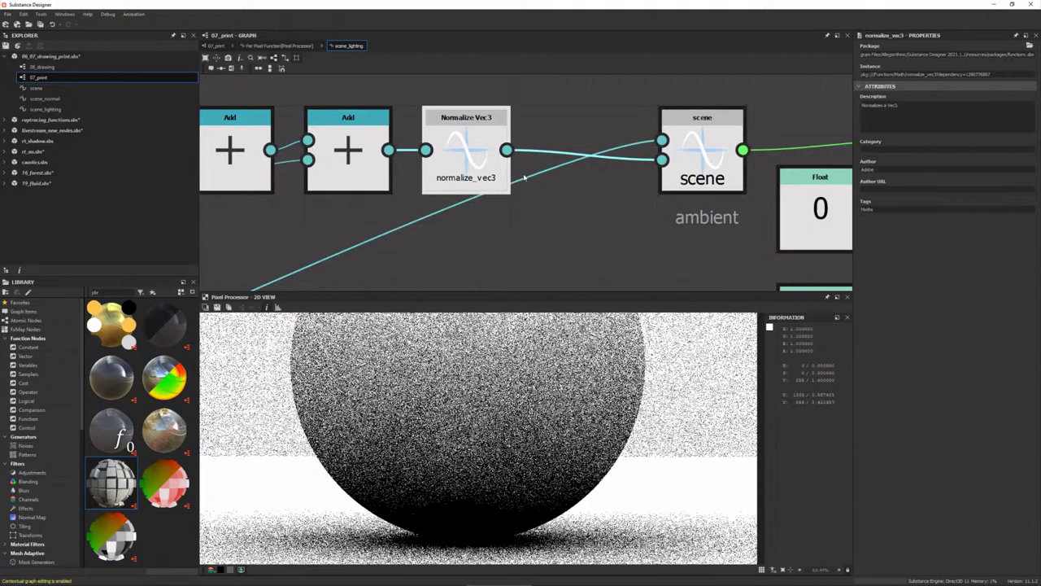
{"action": "scroll", "coordinate": [661, 202], "scroll_direction": "down", "scroll_amount": 2}
{"action": "middle_click_drag", "start_coordinate": [729, 166], "coordinate": [580, 130]}
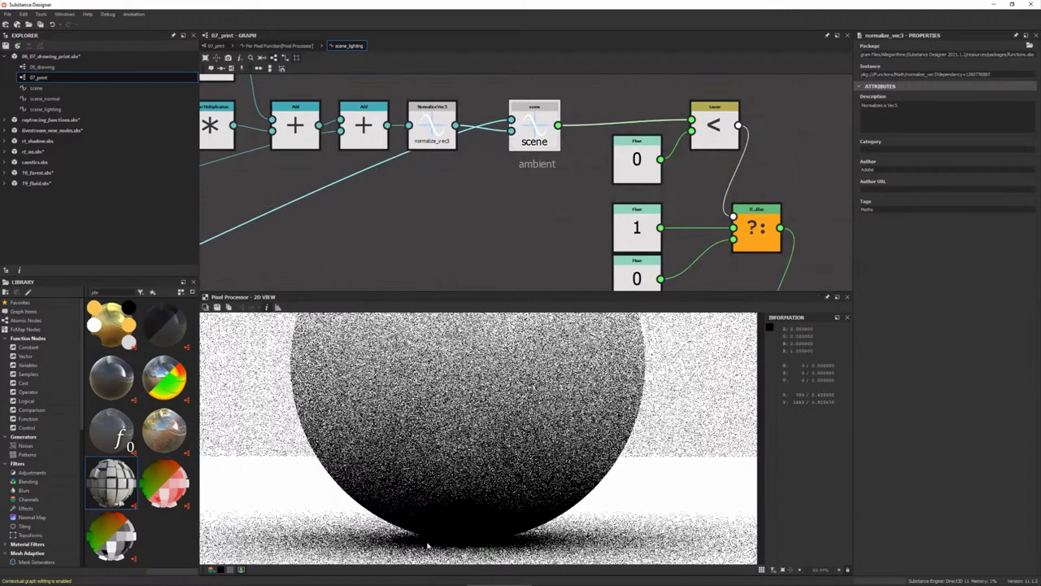
{"action": "scroll", "coordinate": [425, 500], "scroll_direction": "up", "scroll_amount": 2}
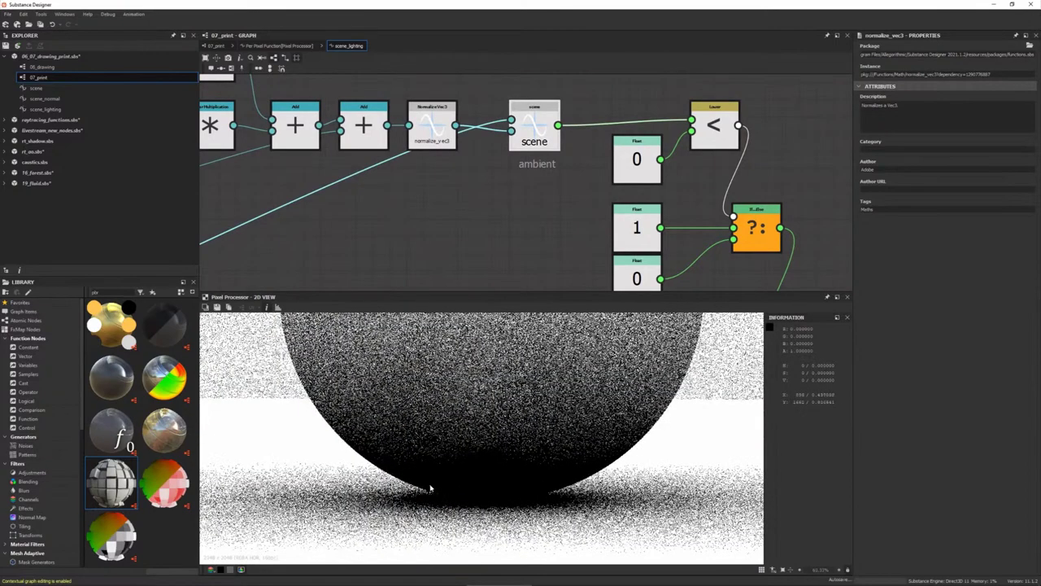
{"action": "scroll", "coordinate": [431, 488], "scroll_direction": "up", "scroll_amount": 3}
{"action": "scroll", "coordinate": [436, 472], "scroll_direction": "down", "scroll_amount": 3}
{"action": "scroll", "coordinate": [434, 470], "scroll_direction": "up", "scroll_amount": 4}
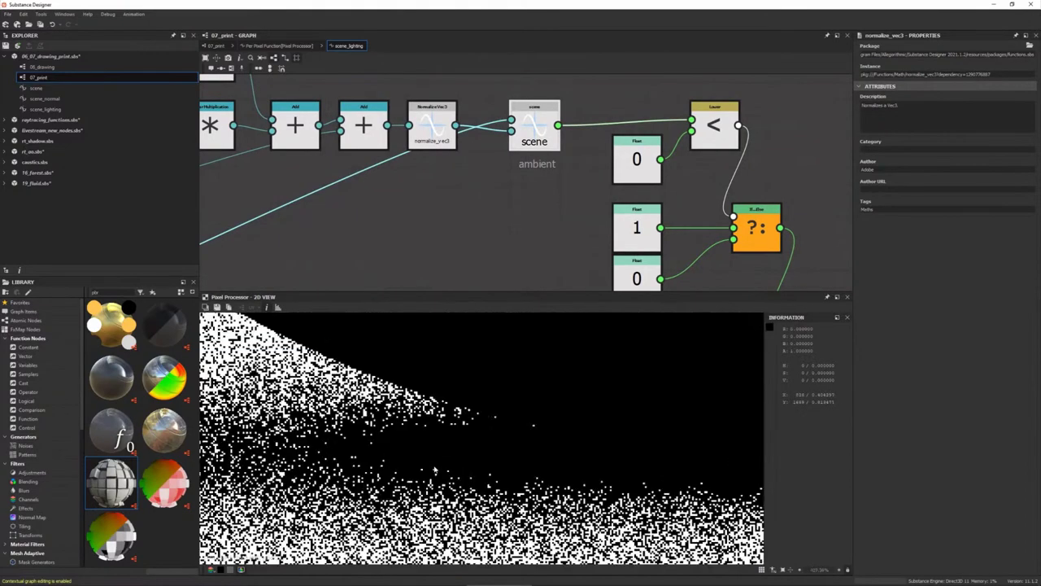
{"action": "scroll", "coordinate": [434, 470], "scroll_direction": "up", "scroll_amount": 1}
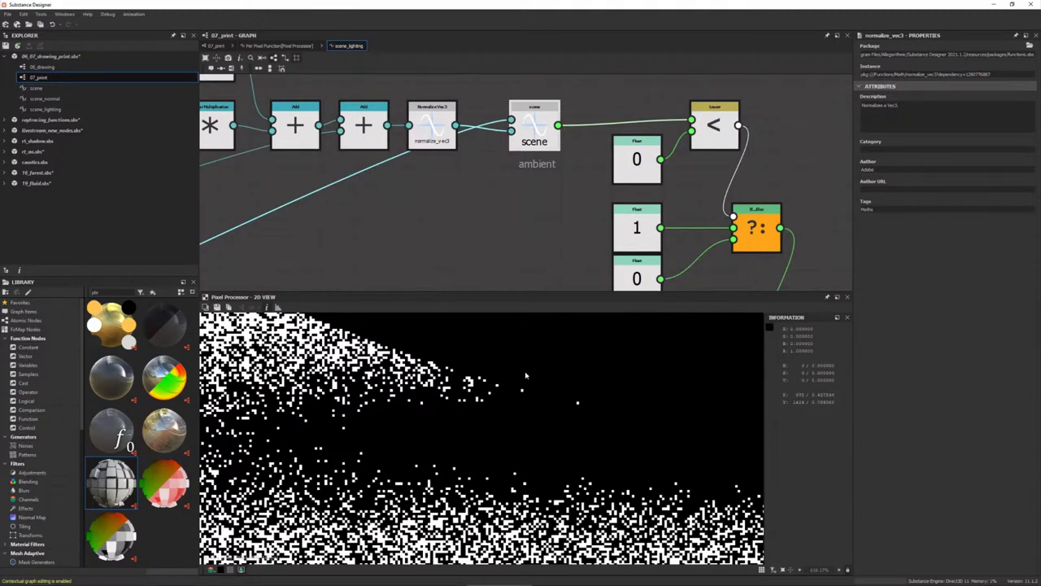
{"action": "scroll", "coordinate": [484, 421], "scroll_direction": "down", "scroll_amount": 3}
{"action": "scroll", "coordinate": [489, 407], "scroll_direction": "up", "scroll_amount": 1}
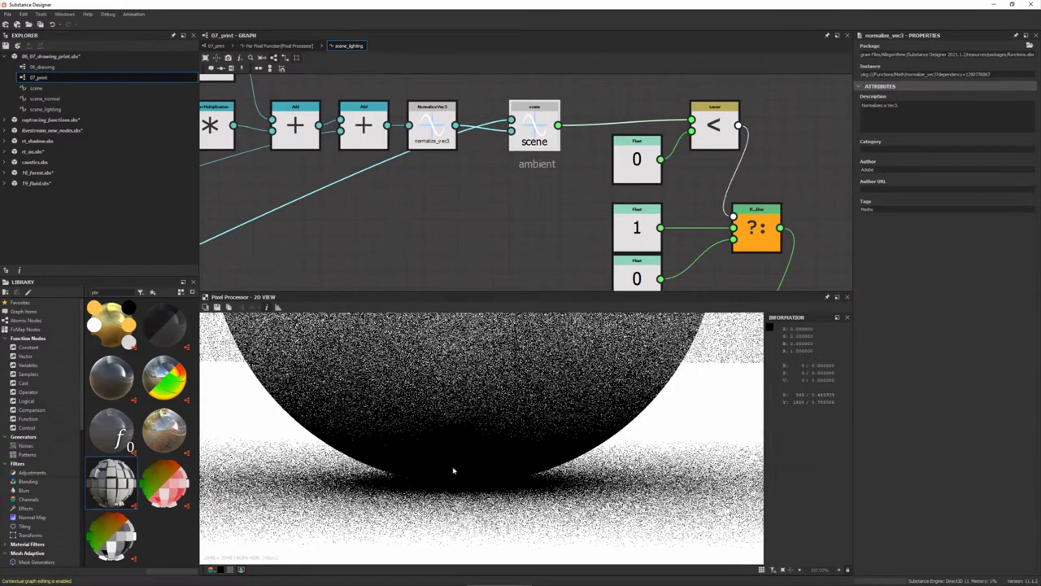
{"action": "scroll", "coordinate": [454, 470], "scroll_direction": "down", "scroll_amount": 1}
{"action": "scroll", "coordinate": [525, 423], "scroll_direction": "up", "scroll_amount": 2}
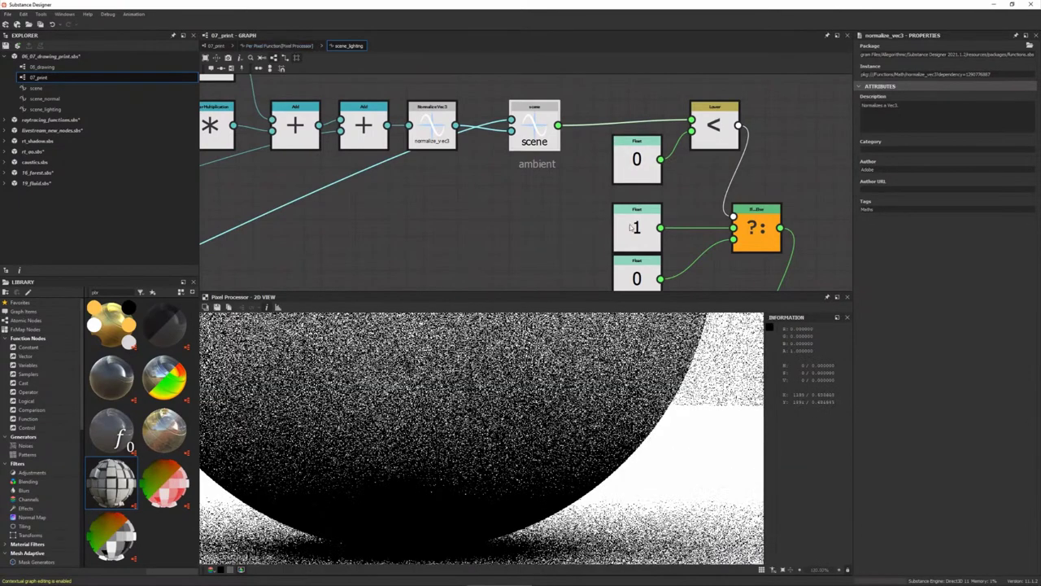
{"action": "middle_click_drag", "start_coordinate": [649, 230], "coordinate": [460, 130]}
{"action": "scroll", "coordinate": [541, 174], "scroll_direction": "down", "scroll_amount": 2}
{"action": "scroll", "coordinate": [533, 171], "scroll_direction": "down", "scroll_amount": 1}
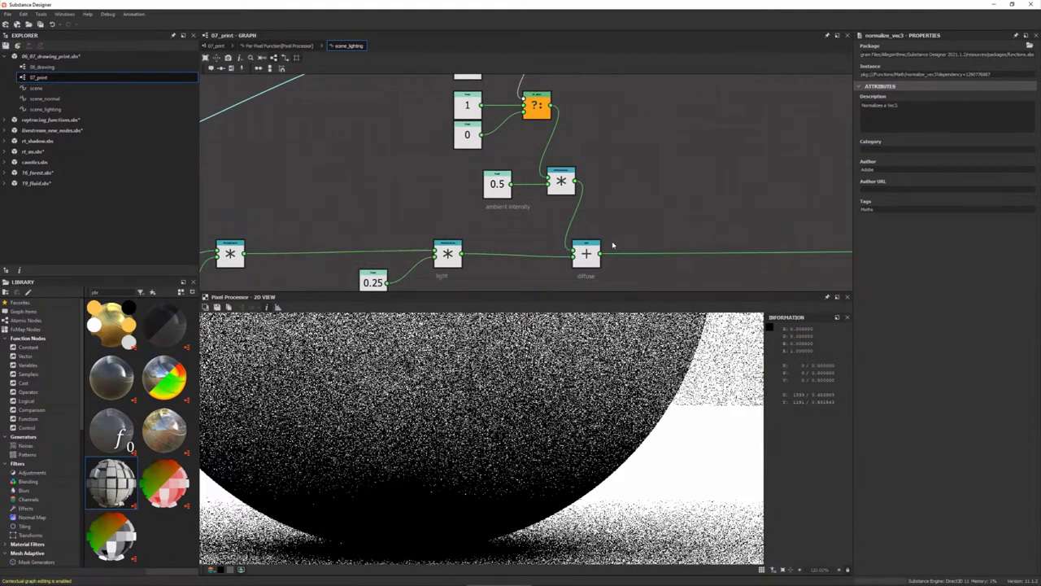
- Set the diffuse + node as output, showing the grainy grey lit sphere
{"action": "middle_click_drag", "start_coordinate": [617, 244], "coordinate": [607, 194]}
{"action": "right_click", "coordinate": [578, 198]}
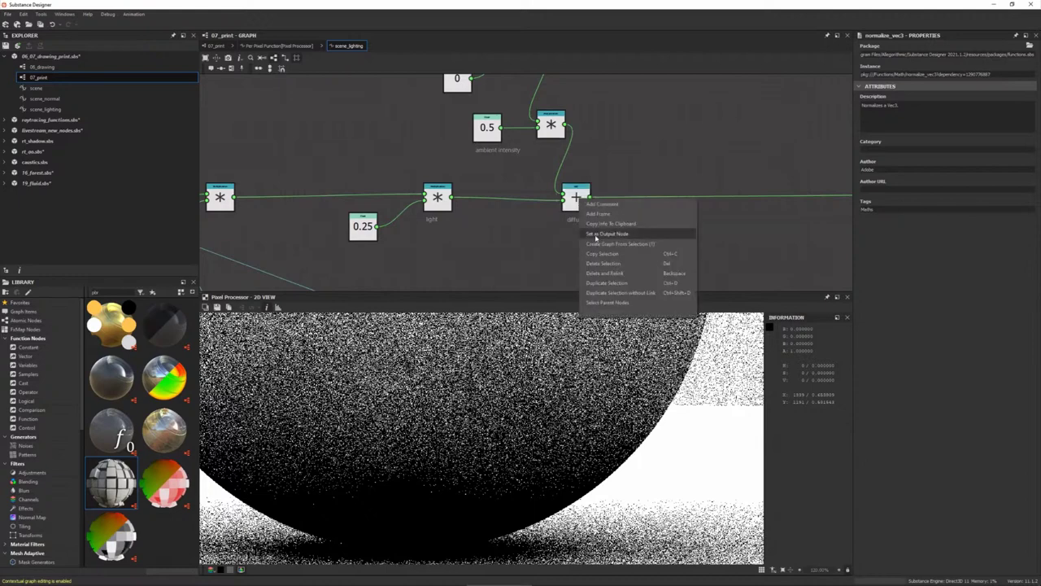
{"action": "left_click", "coordinate": [607, 234]}
{"action": "scroll", "coordinate": [476, 434], "scroll_direction": "down", "scroll_amount": 5}
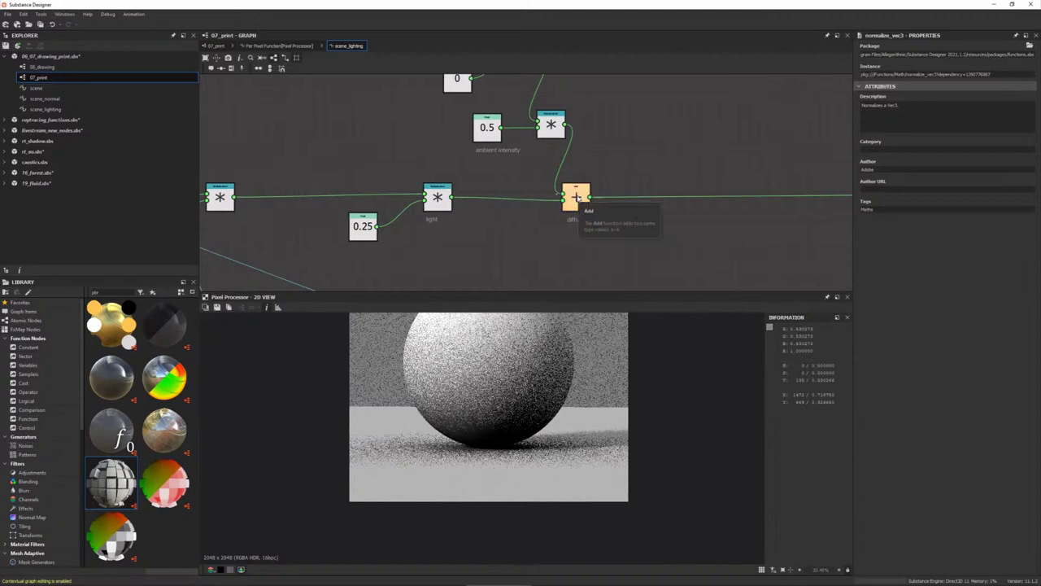
{"action": "scroll", "coordinate": [577, 198], "scroll_direction": "down", "scroll_amount": 2}
{"action": "scroll", "coordinate": [702, 209], "scroll_direction": "down", "scroll_amount": 2}
{"action": "middle_click_drag", "start_coordinate": [785, 272], "coordinate": [559, 204]}
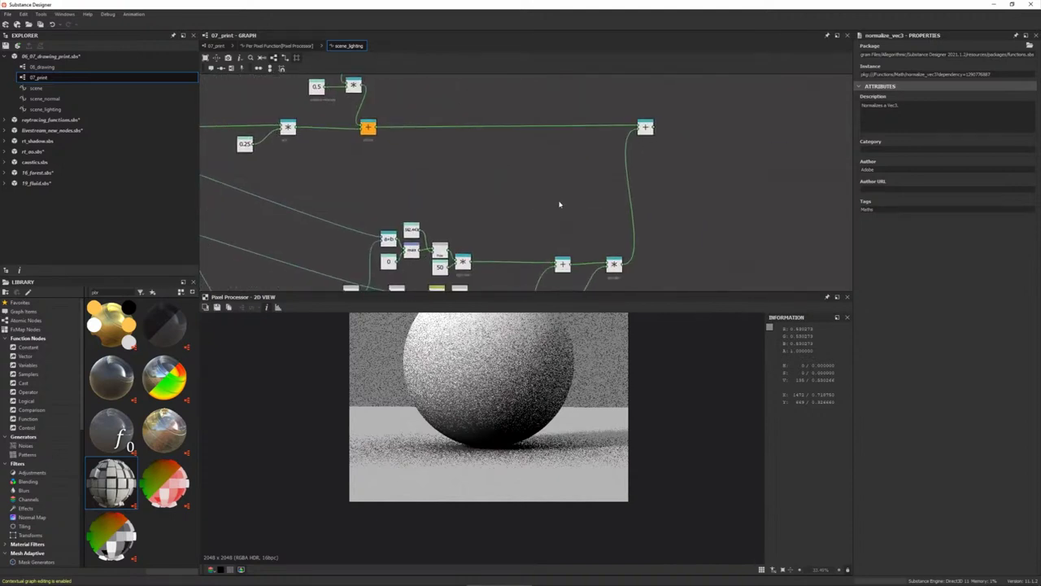
- Preview the right + node, then set the specular * node as output
{"action": "right_click", "coordinate": [645, 127]}
{"action": "left_click", "coordinate": [675, 166]}
{"action": "middle_click_drag", "start_coordinate": [554, 280], "coordinate": [579, 184]}
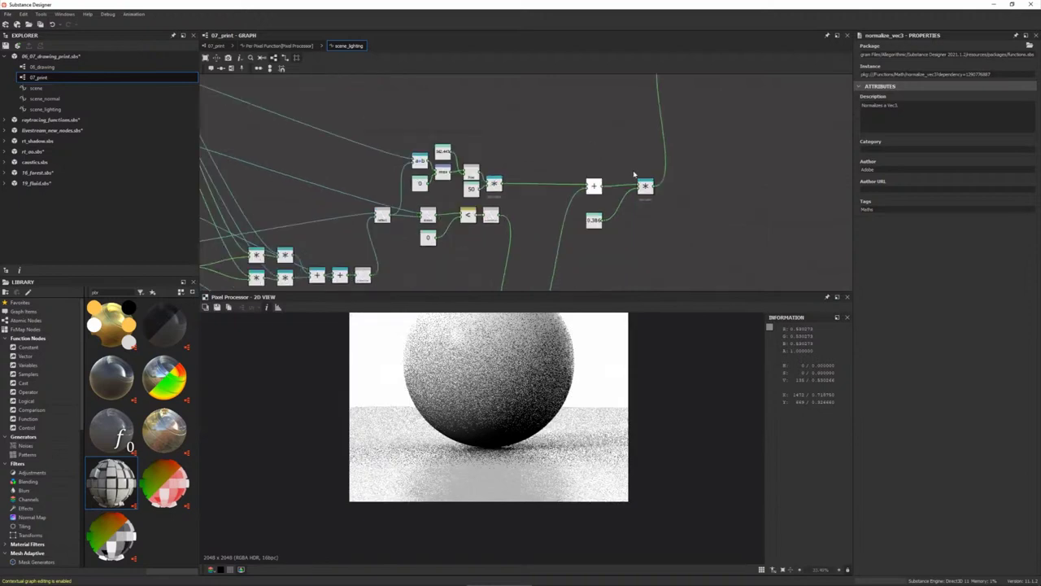
{"action": "right_click", "coordinate": [656, 178]}
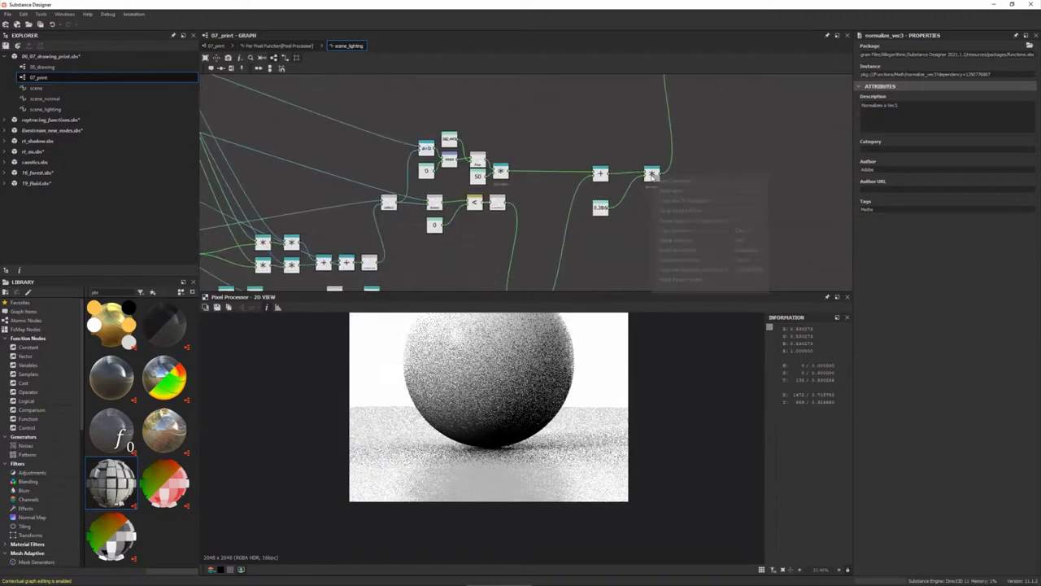
{"action": "left_click", "coordinate": [663, 211]}
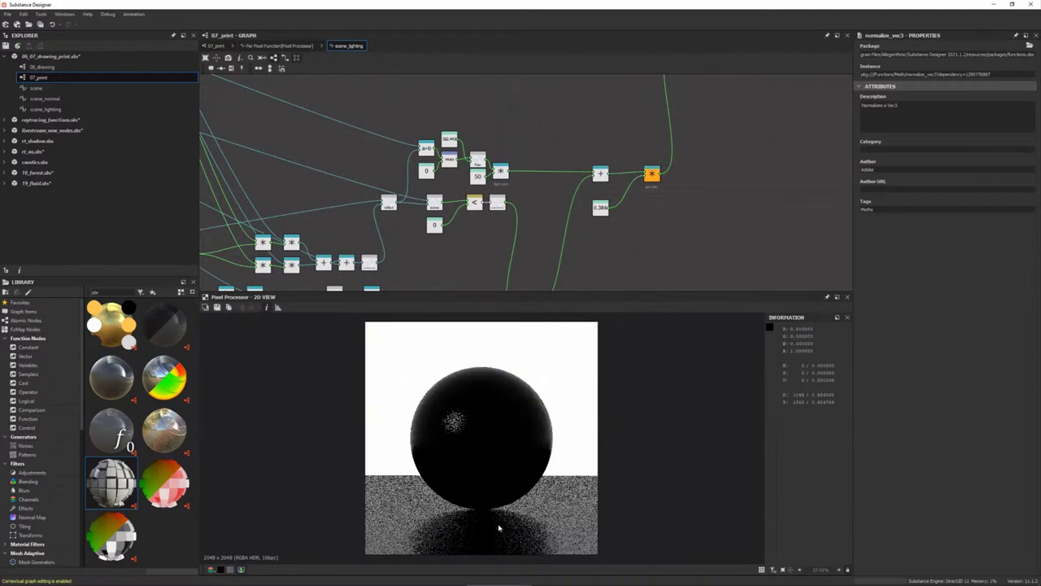
- Inspect the scene node feeding the reflections, plus its max, Pow and multiply nodes
{"action": "middle_click_drag", "start_coordinate": [473, 259], "coordinate": [675, 184]}
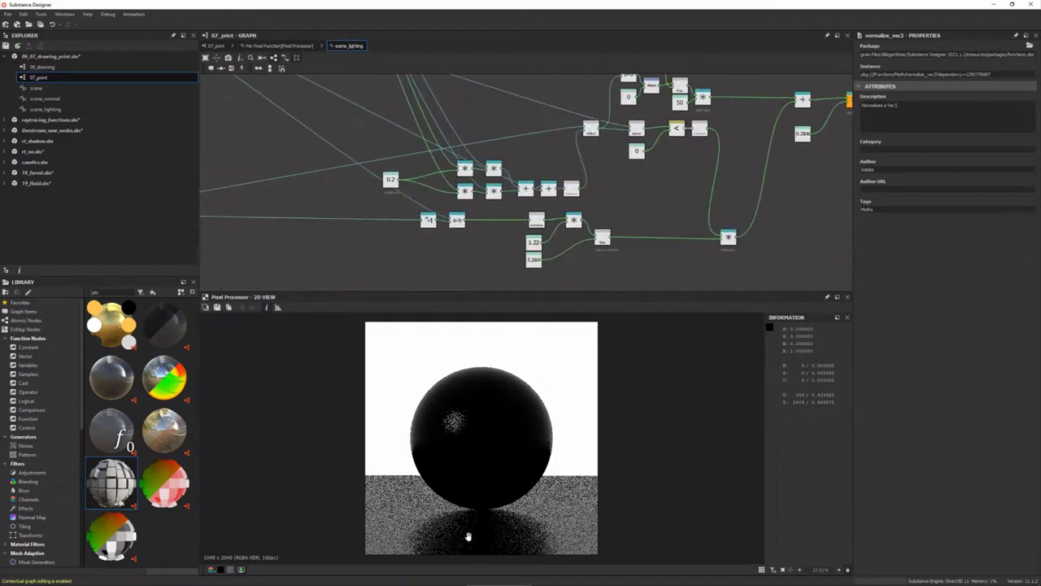
{"action": "scroll", "coordinate": [475, 543], "scroll_direction": "up", "scroll_amount": 2}
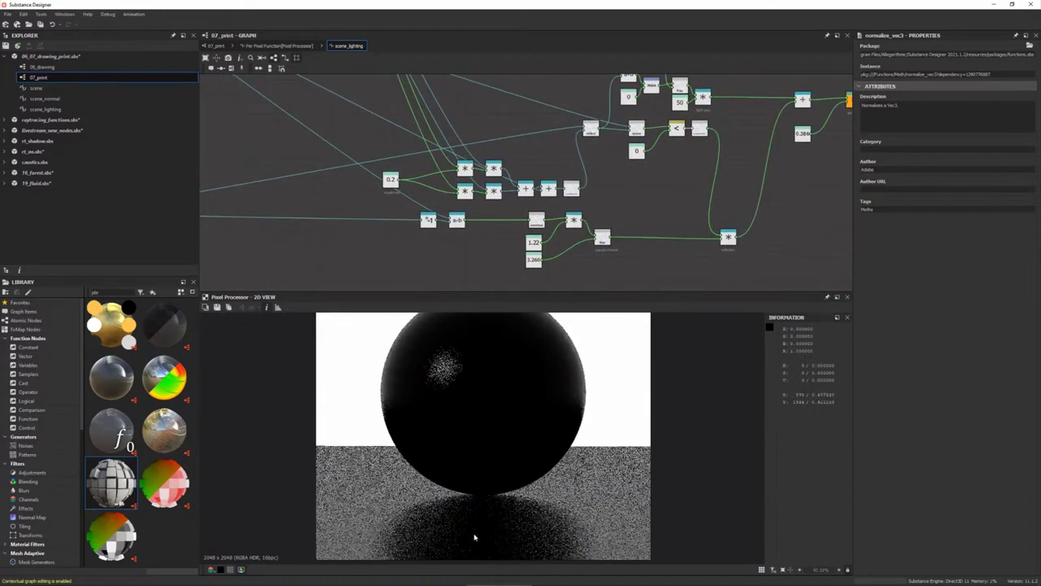
{"action": "scroll", "coordinate": [470, 541], "scroll_direction": "up", "scroll_amount": 1}
{"action": "scroll", "coordinate": [474, 542], "scroll_direction": "up", "scroll_amount": 2}
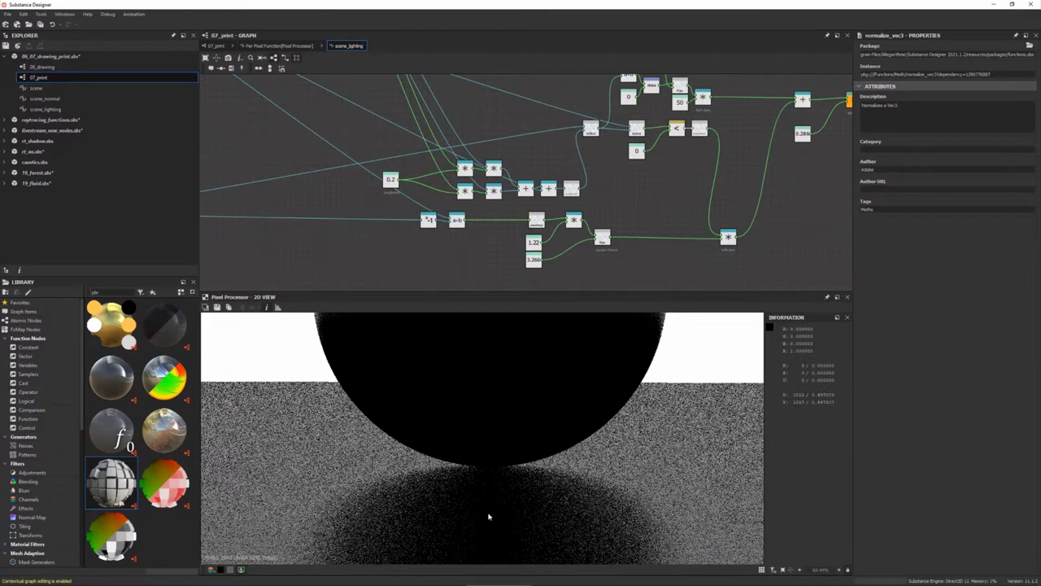
{"action": "scroll", "coordinate": [531, 217], "scroll_direction": "up", "scroll_amount": 3}
{"action": "scroll", "coordinate": [531, 216], "scroll_direction": "up", "scroll_amount": 2}
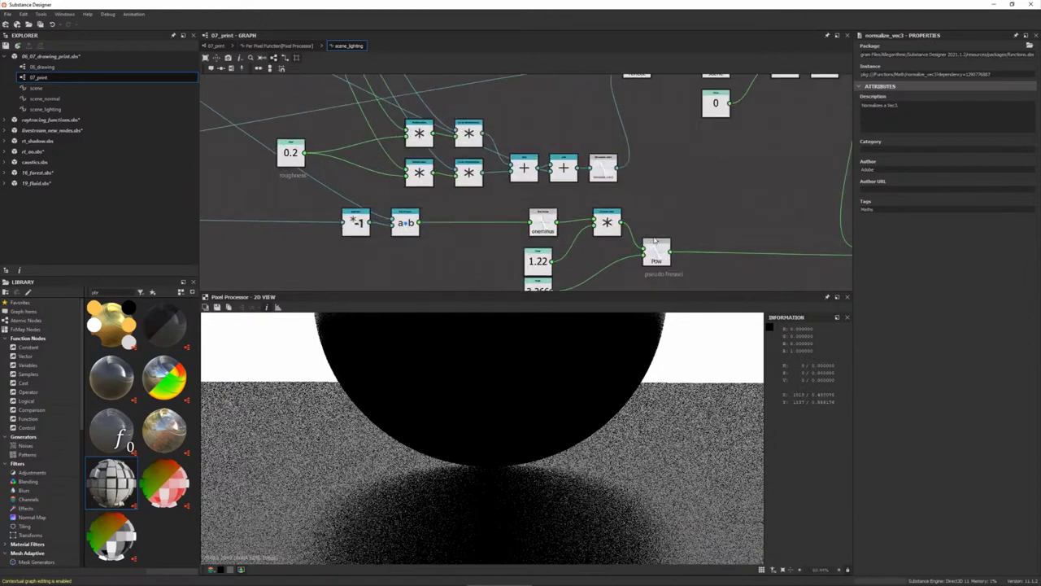
{"action": "scroll", "coordinate": [655, 240], "scroll_direction": "down", "scroll_amount": 3}
{"action": "scroll", "coordinate": [651, 187], "scroll_direction": "up", "scroll_amount": 2}
{"action": "scroll", "coordinate": [651, 187], "scroll_direction": "up", "scroll_amount": 2}
{"action": "scroll", "coordinate": [652, 187], "scroll_direction": "up", "scroll_amount": 2}
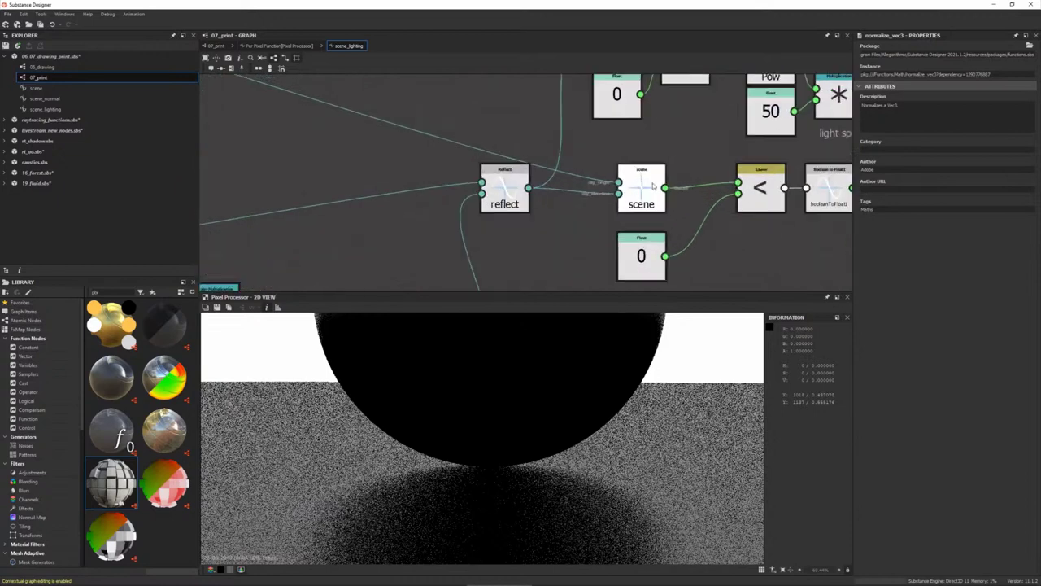
{"action": "left_click", "coordinate": [652, 186]}
{"action": "middle_click_drag", "start_coordinate": [638, 192], "coordinate": [513, 184]}
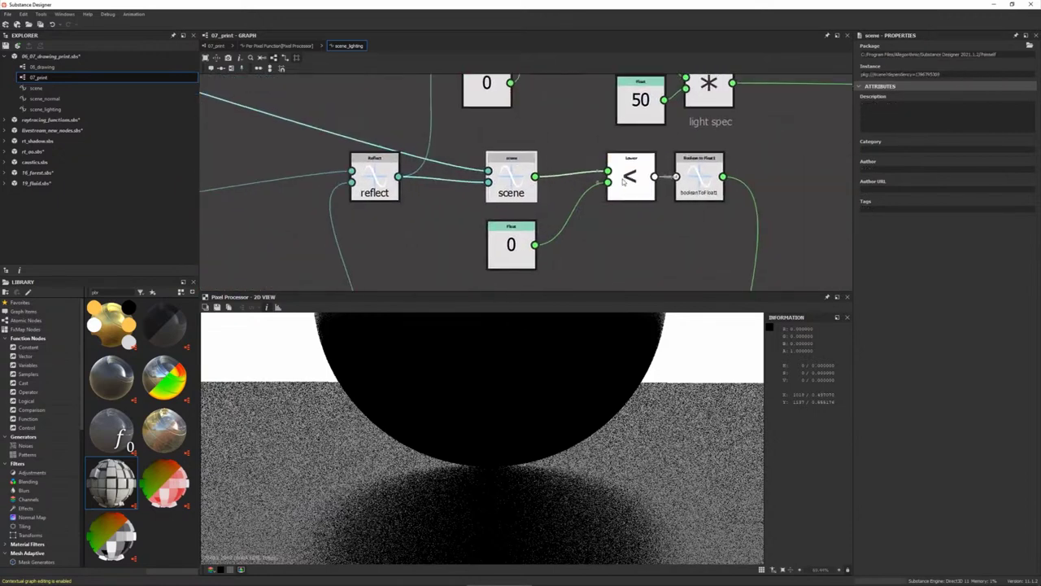
{"action": "scroll", "coordinate": [649, 190], "scroll_direction": "down", "scroll_amount": 2}
{"action": "scroll", "coordinate": [651, 192], "scroll_direction": "down", "scroll_amount": 1}
{"action": "scroll", "coordinate": [675, 209], "scroll_direction": "down", "scroll_amount": 1}
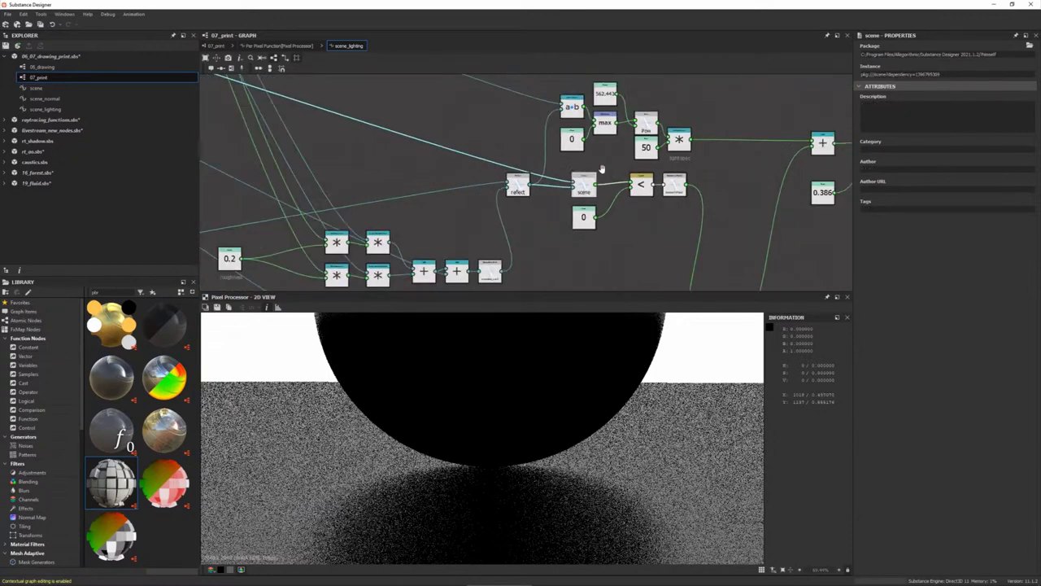
{"action": "middle_click_drag", "start_coordinate": [700, 223], "coordinate": [621, 167]}
{"action": "middle_click_drag", "start_coordinate": [621, 231], "coordinate": [606, 189]}
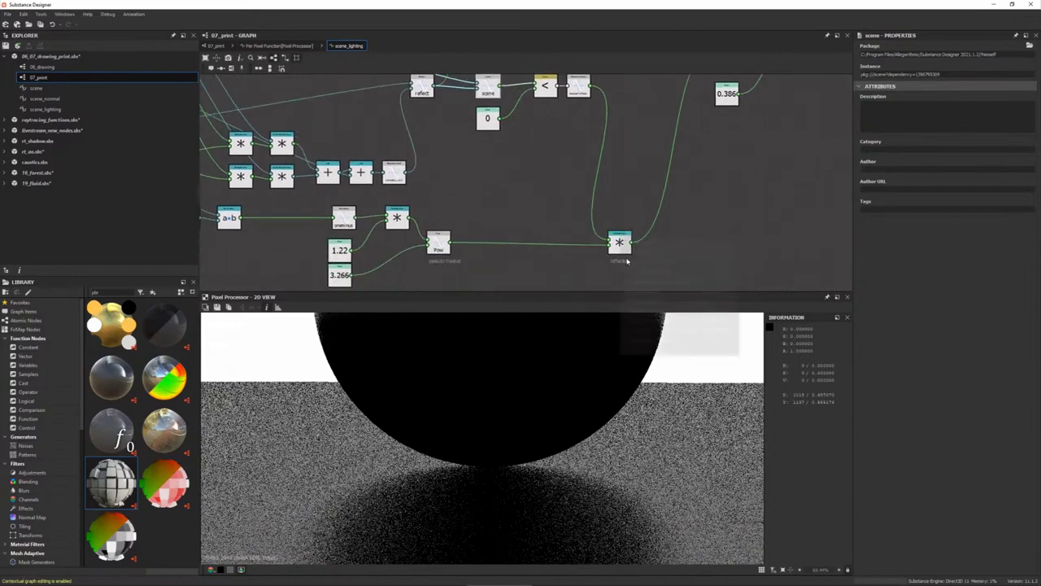
{"action": "right_click", "coordinate": [621, 241]}
{"action": "left_click", "coordinate": [647, 252]}
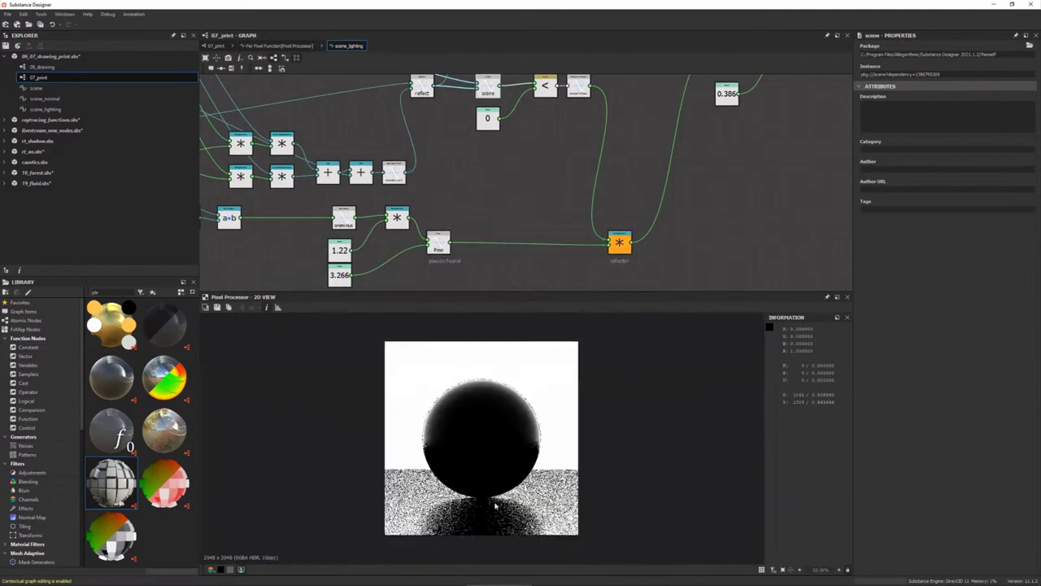
{"action": "mouse_move", "coordinate": [579, 157]}
{"action": "middle_mouse_down"}
{"action": "mouse_move", "coordinate": [532, 238]}
{"action": "mouse_move", "coordinate": [507, 204]}
{"action": "middle_mouse_up"}
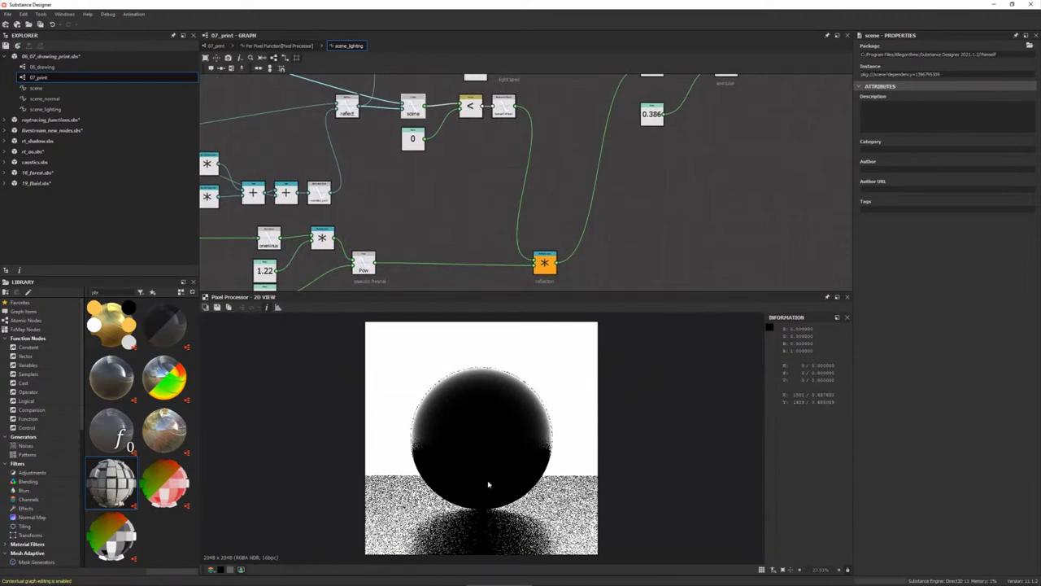
{"action": "middle_click_drag", "start_coordinate": [658, 144], "coordinate": [603, 214]}
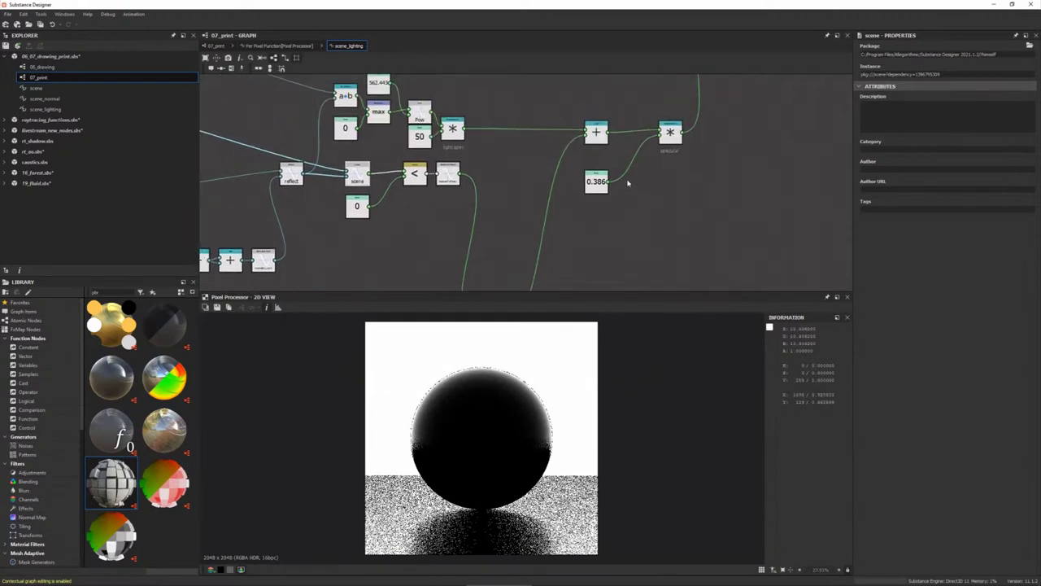
{"action": "left_click", "coordinate": [669, 132]}
{"action": "right_click", "coordinate": [669, 133]}
{"action": "left_click", "coordinate": [677, 168]}
{"action": "middle_click_drag", "start_coordinate": [674, 175], "coordinate": [647, 279]}
{"action": "scroll", "coordinate": [720, 142], "scroll_direction": "down", "scroll_amount": 2}
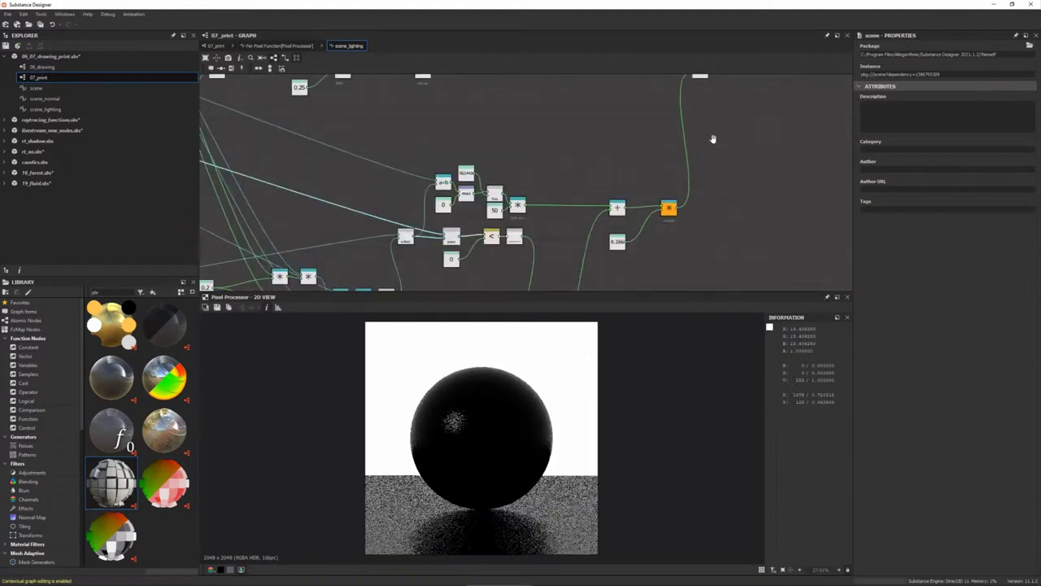
{"action": "middle_click_drag", "start_coordinate": [713, 139], "coordinate": [689, 185]}
- Set the top-right + node as output to show the fully lit stippled sphere
{"action": "right_click", "coordinate": [676, 117]}
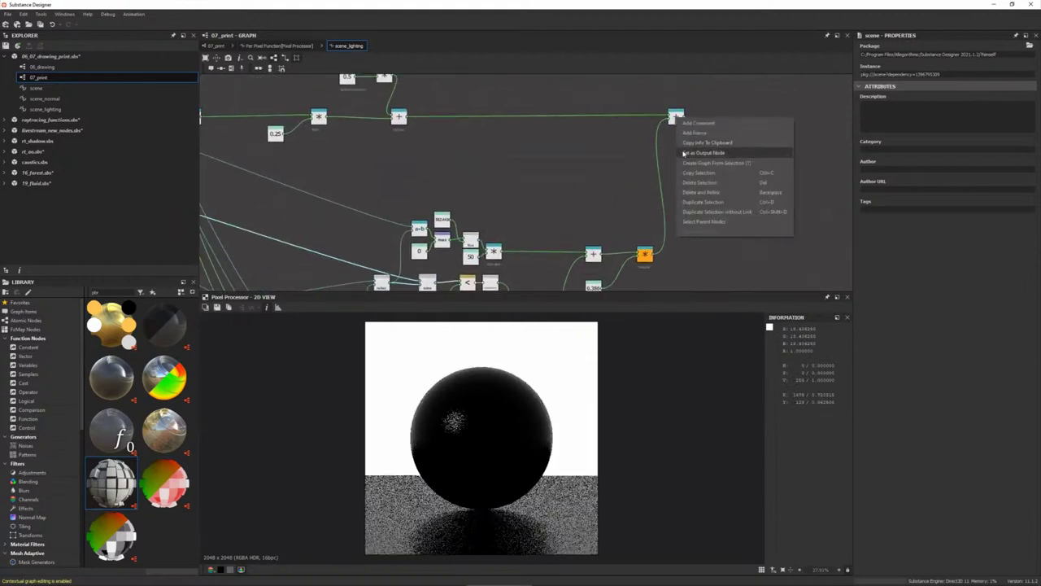
{"action": "left_click", "coordinate": [684, 153]}
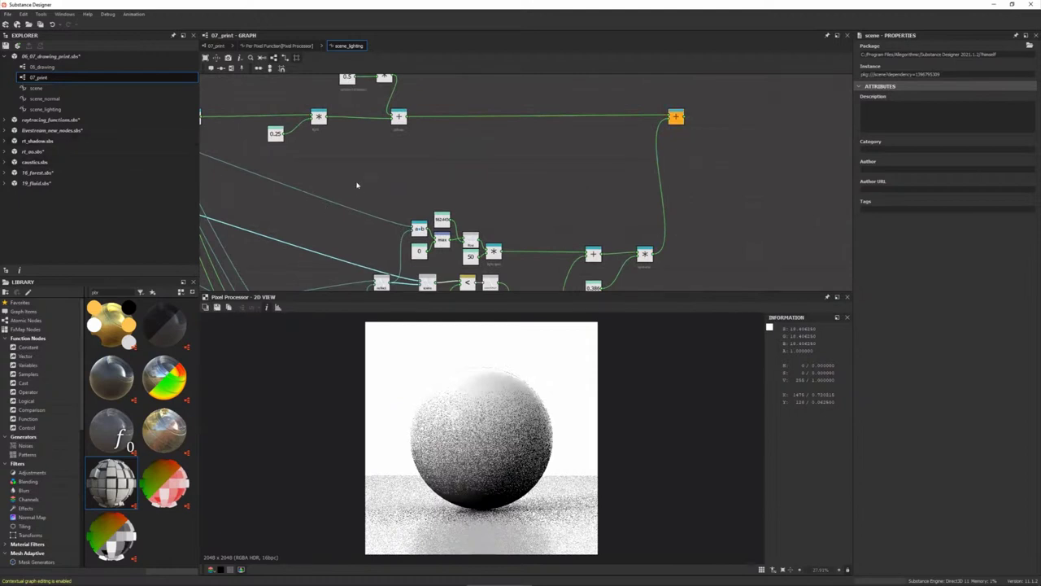
{"action": "middle_click_drag", "start_coordinate": [357, 184], "coordinate": [477, 176]}
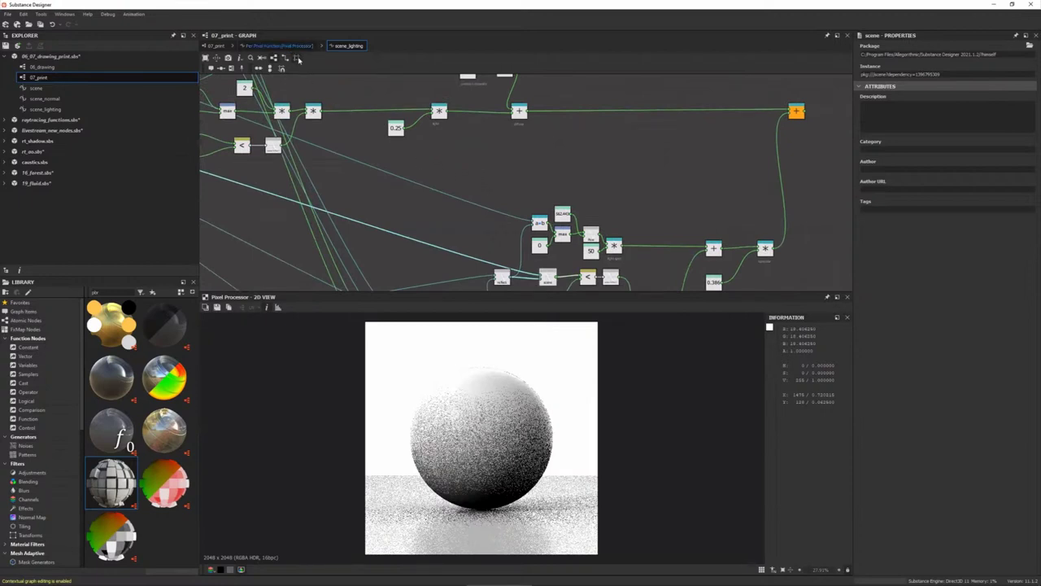
{"action": "mouse_move", "coordinate": [414, 168]}
{"action": "middle_mouse_down"}
{"action": "mouse_move", "coordinate": [428, 170]}
{"action": "mouse_move", "coordinate": [447, 207]}
{"action": "middle_mouse_up"}
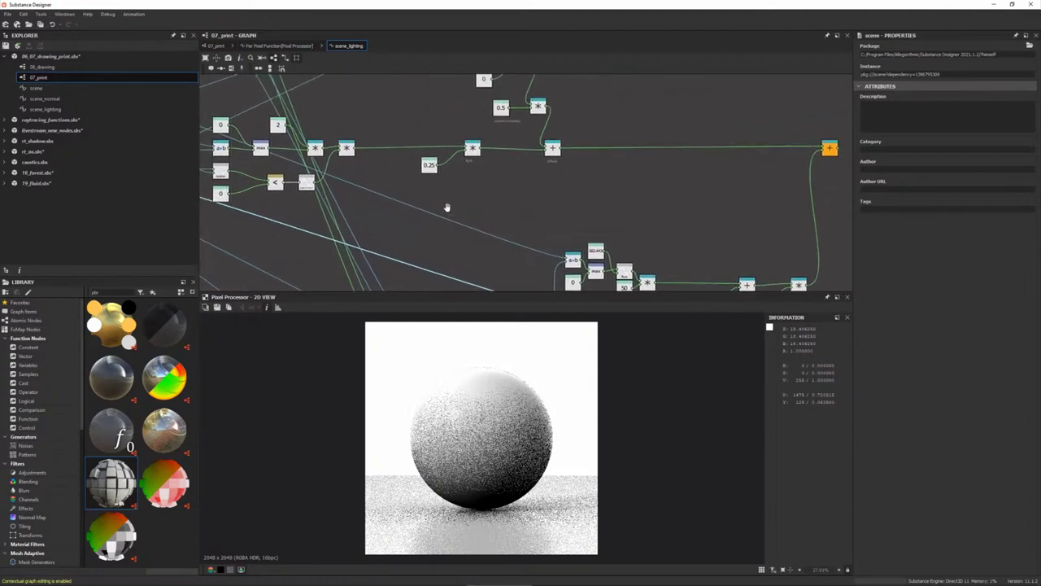
{"action": "middle_click_drag", "start_coordinate": [447, 207], "coordinate": [451, 202]}
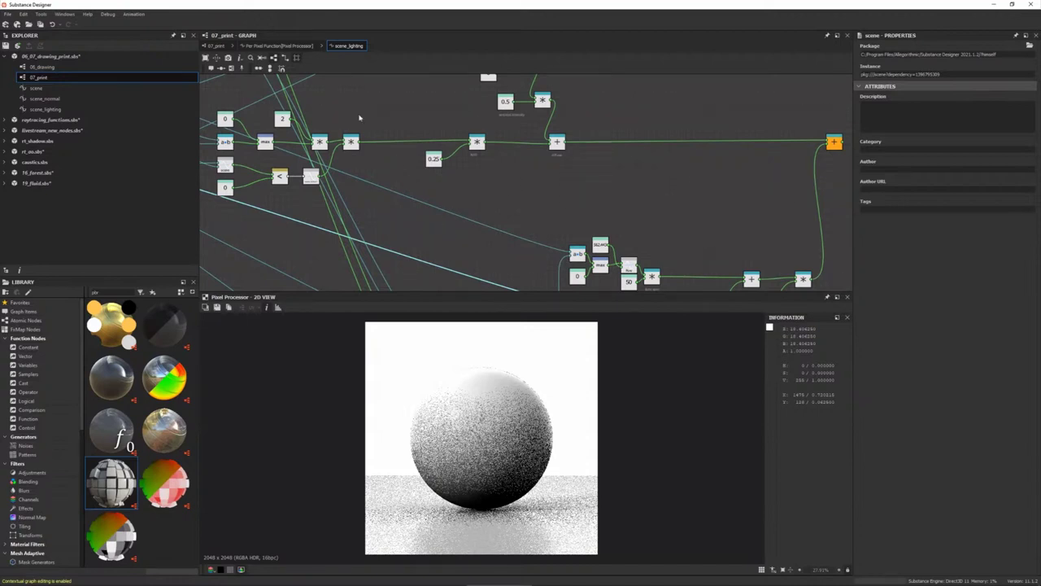
- Leave scene_lighting via the Per Pixel Function breadcrumb and frame the parent graph's scene nodes
{"action": "middle_click_drag", "start_coordinate": [642, 190], "coordinate": [578, 159]}
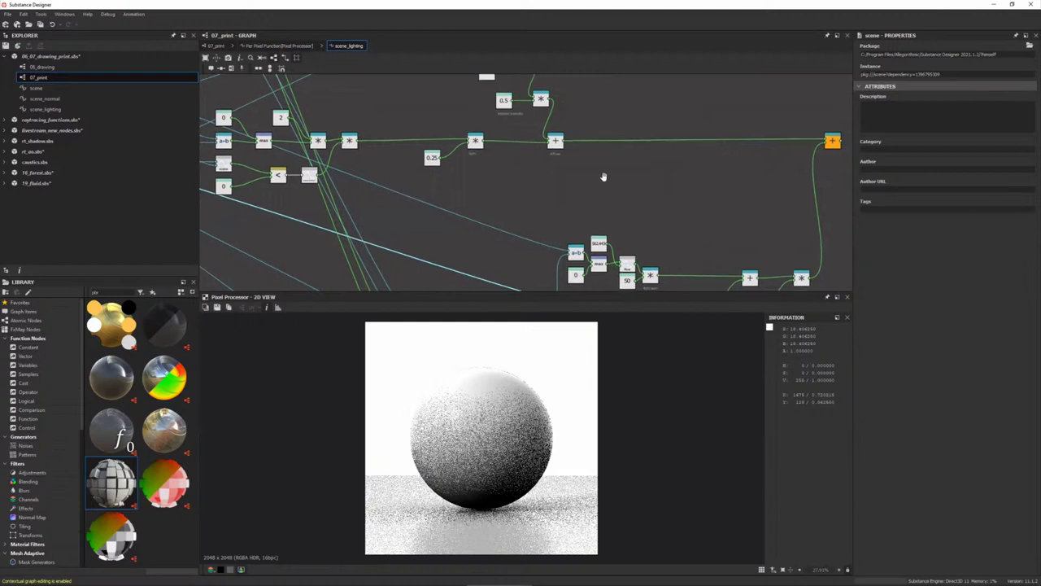
{"action": "left_click", "coordinate": [288, 49]}
{"action": "mouse_move", "coordinate": [651, 210]}
{"action": "middle_mouse_down"}
{"action": "mouse_move", "coordinate": [600, 204]}
{"action": "mouse_move", "coordinate": [549, 244]}
{"action": "middle_mouse_up"}
{"action": "scroll", "coordinate": [570, 210], "scroll_direction": "up", "scroll_amount": 1}
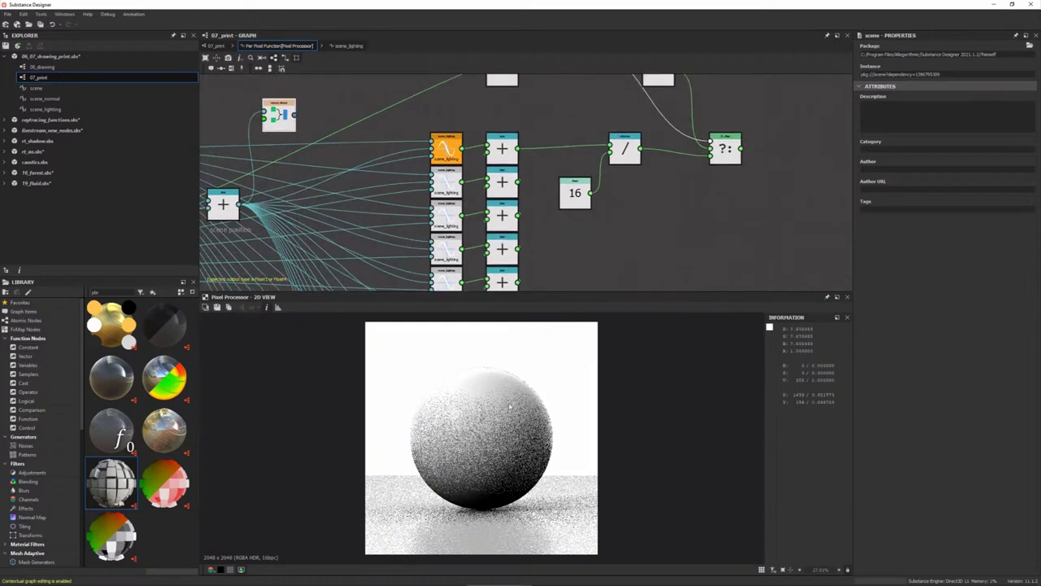
{"action": "scroll", "coordinate": [509, 411], "scroll_direction": "up", "scroll_amount": 1}
{"action": "scroll", "coordinate": [509, 411], "scroll_direction": "up", "scroll_amount": 2}
{"action": "scroll", "coordinate": [476, 149], "scroll_direction": "down", "scroll_amount": 1}
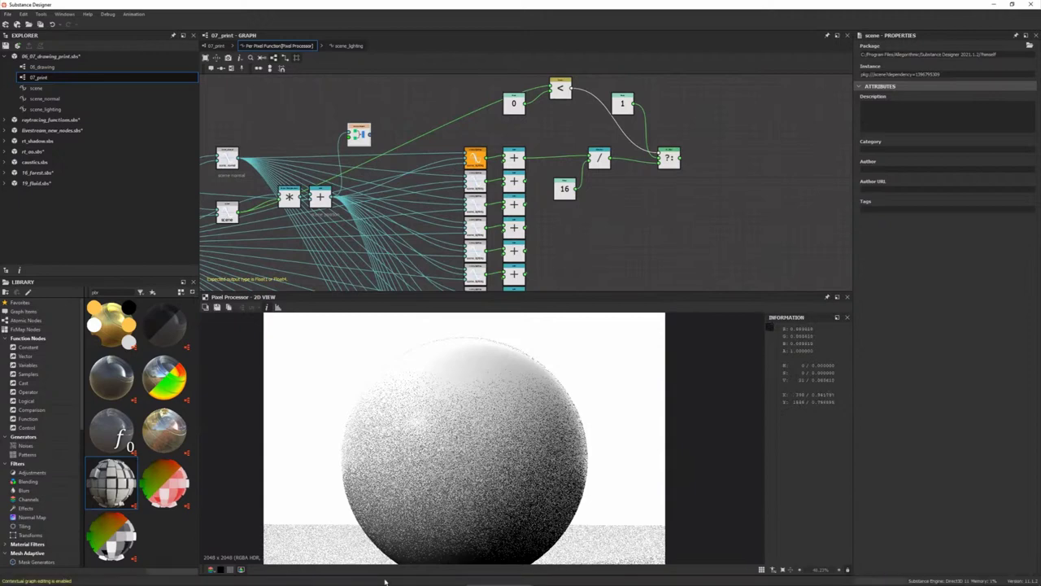
{"action": "mouse_move", "coordinate": [346, 579]}
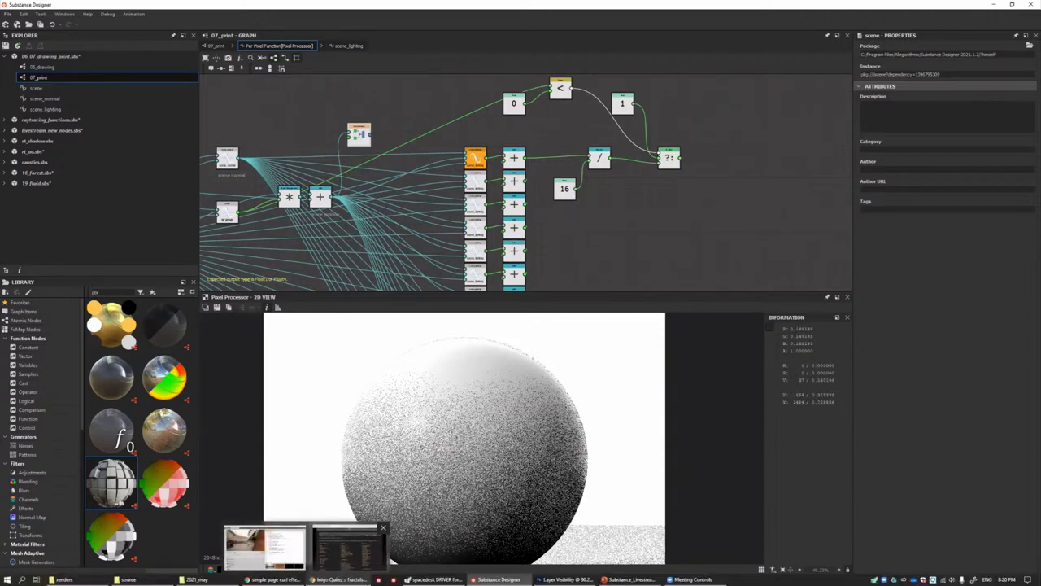
- In Chrome, open the Box functions article and highlight 'abs' in the Box Distance code
{"action": "left_click", "coordinate": [347, 547]}
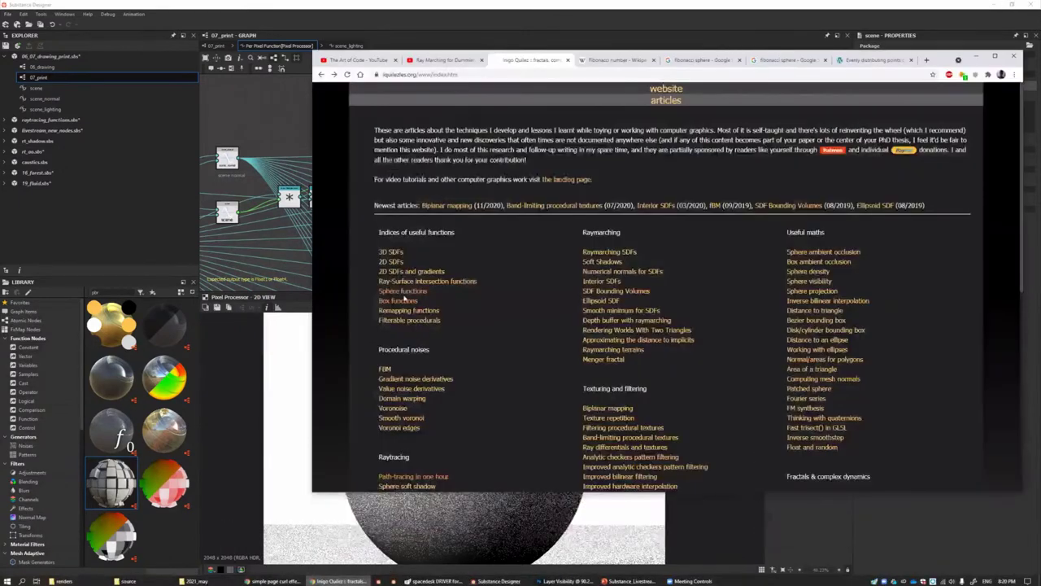
{"action": "left_click", "coordinate": [398, 301]}
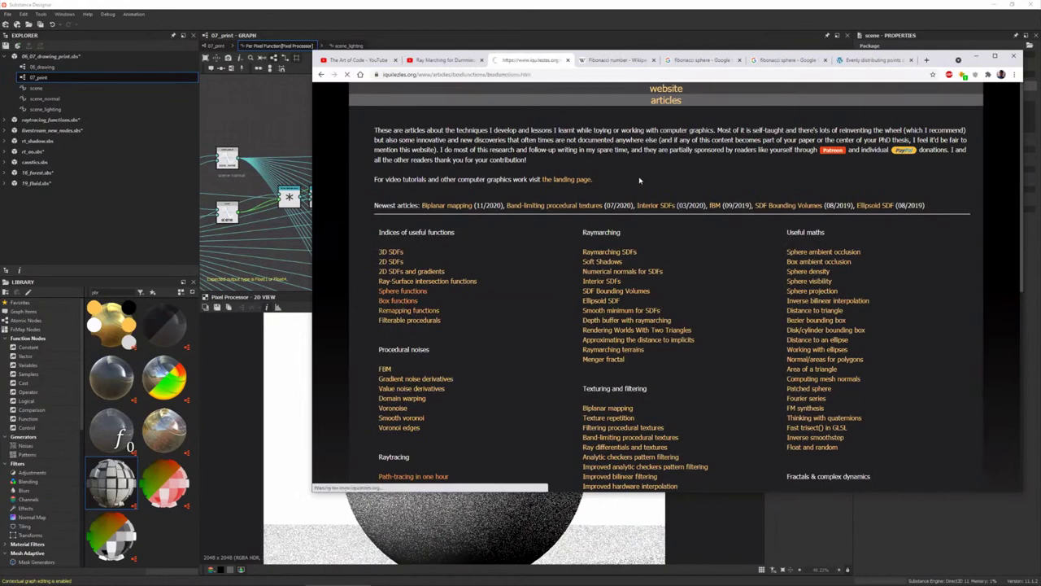
{"action": "scroll", "coordinate": [520, 374], "scroll_direction": "down", "scroll_amount": 1}
{"action": "scroll", "coordinate": [446, 277], "scroll_direction": "down", "scroll_amount": 1}
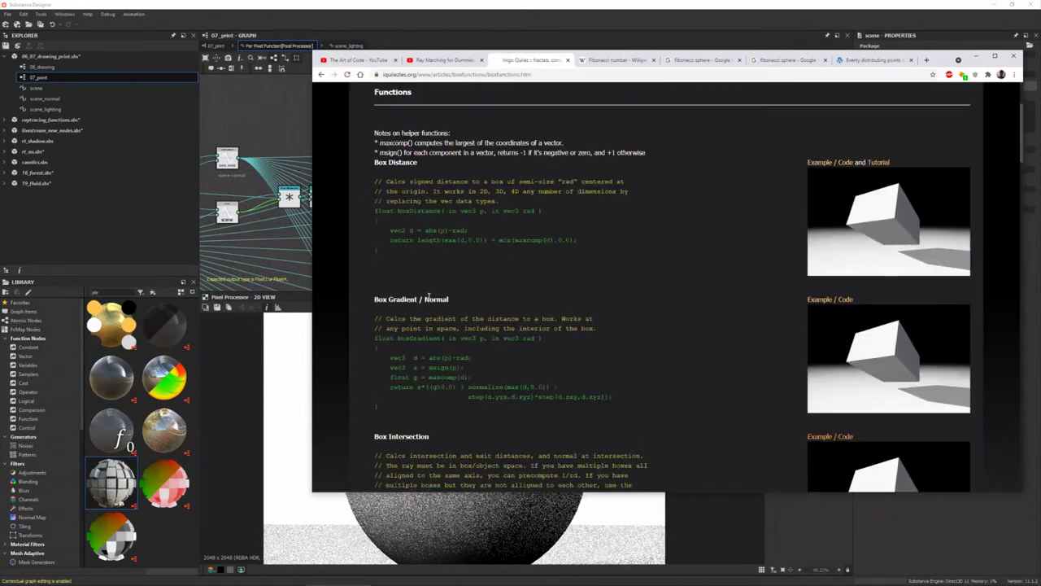
{"action": "scroll", "coordinate": [431, 297], "scroll_direction": "up", "scroll_amount": 1}
{"action": "double_click", "coordinate": [431, 297]}
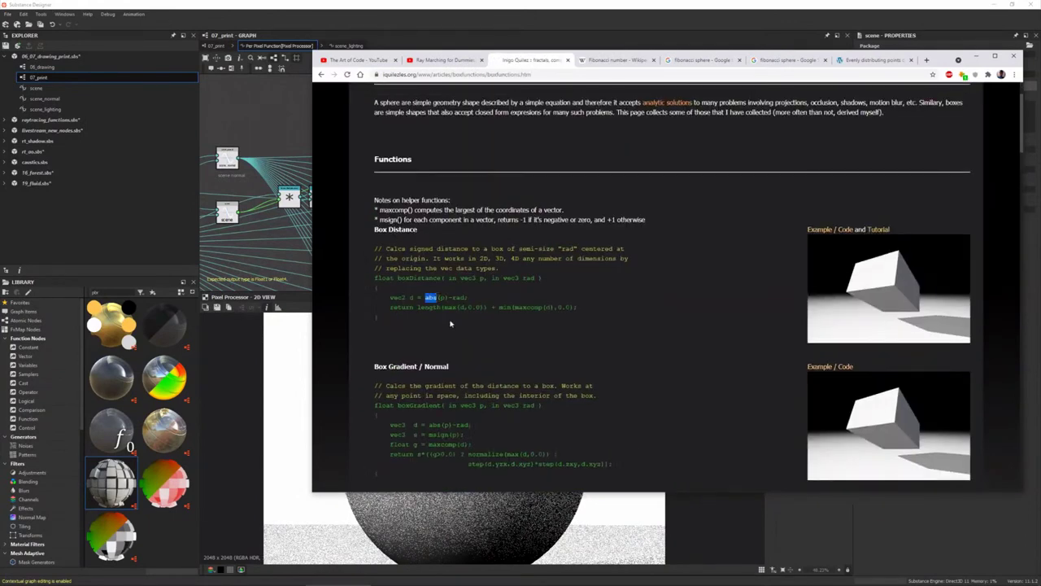
{"action": "left_click", "coordinate": [432, 297]}
{"action": "double_click", "coordinate": [425, 298]}
- Insert an Absolute node via the 'abs' node search and place it above the other nodes
{"action": "left_click", "coordinate": [295, 126]}
{"action": "key", "text": "space"}
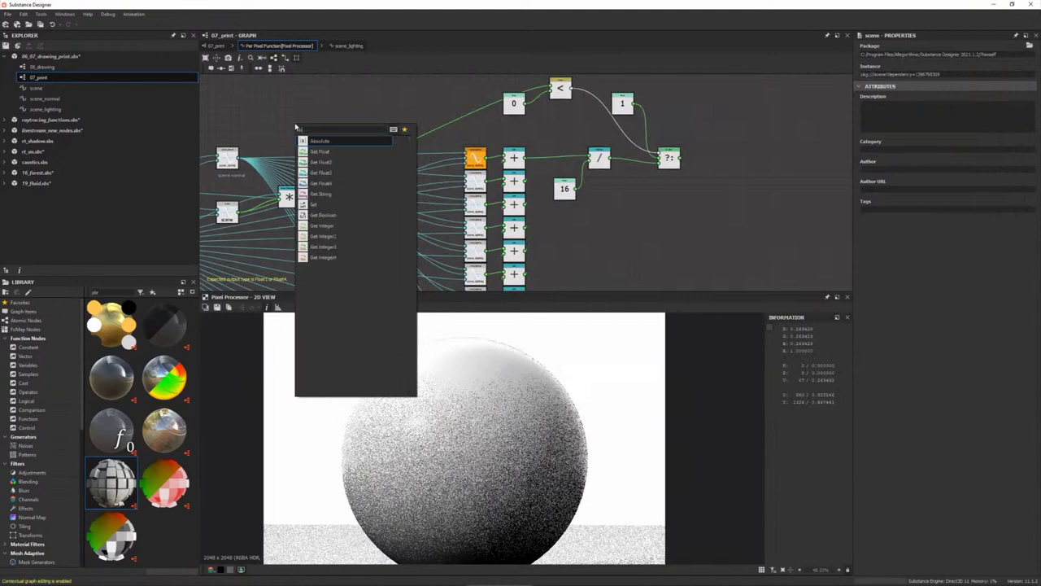
{"action": "type", "text": "abs"}
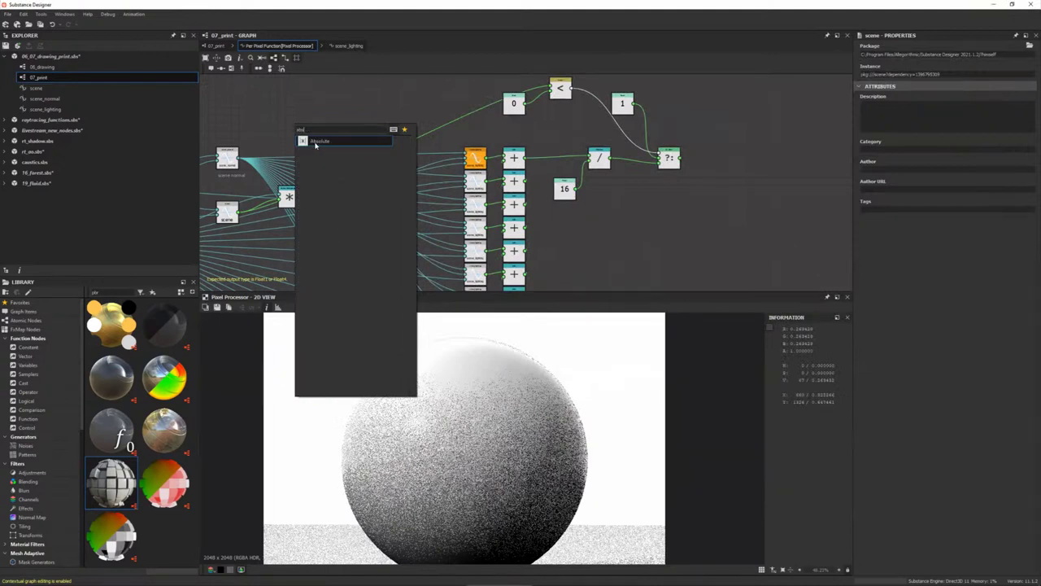
{"action": "left_click", "coordinate": [317, 143]}
{"action": "left_click_drag", "start_coordinate": [296, 127], "coordinate": [363, 104]}
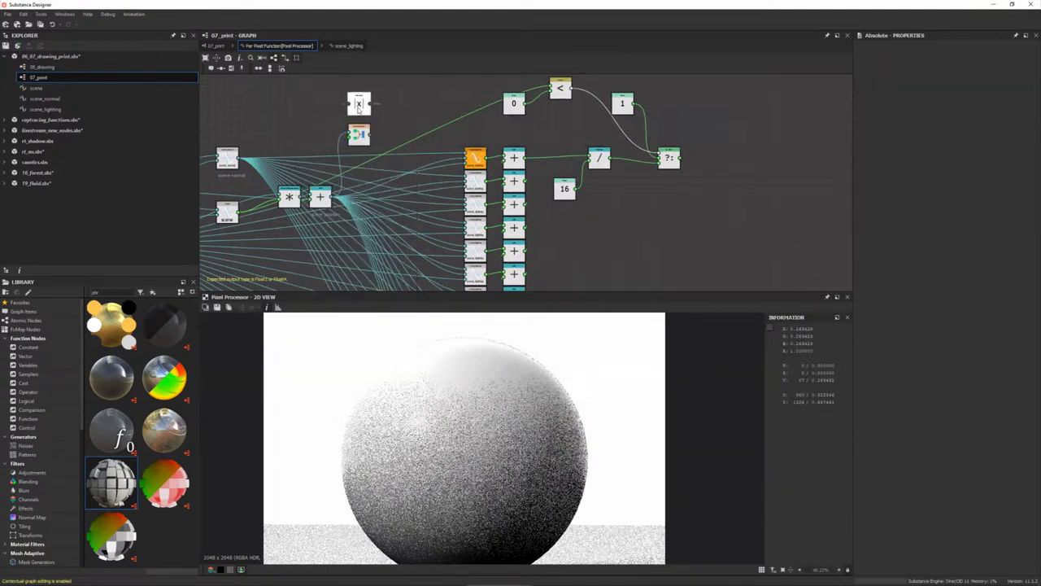
{"action": "middle_click_drag", "start_coordinate": [395, 116], "coordinate": [402, 146]}
- Review the box function code, highlighting max, min and normalize in Box Gradient
{"action": "key", "text": "alt+Tab"}
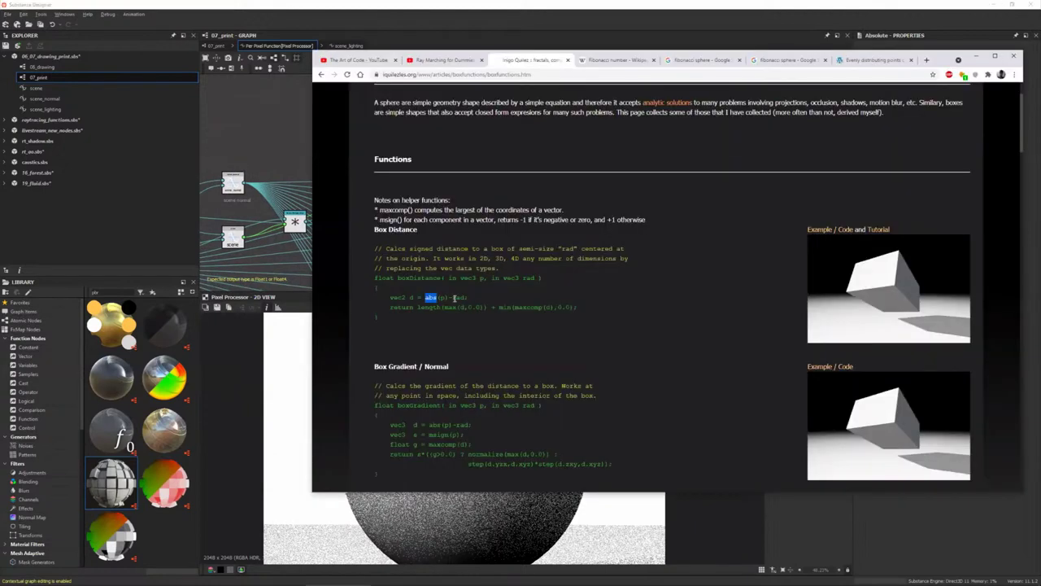
{"action": "double_click", "coordinate": [450, 308]}
{"action": "double_click", "coordinate": [506, 308]}
{"action": "scroll", "coordinate": [470, 393], "scroll_direction": "down", "scroll_amount": 2}
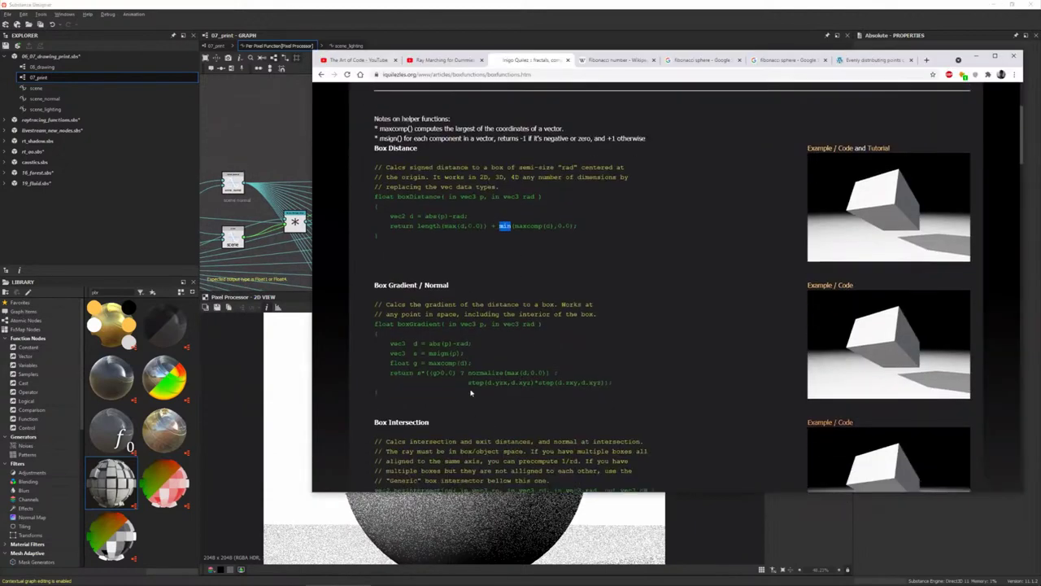
{"action": "double_click", "coordinate": [477, 373]}
{"action": "scroll", "coordinate": [472, 358], "scroll_direction": "down", "scroll_amount": 2}
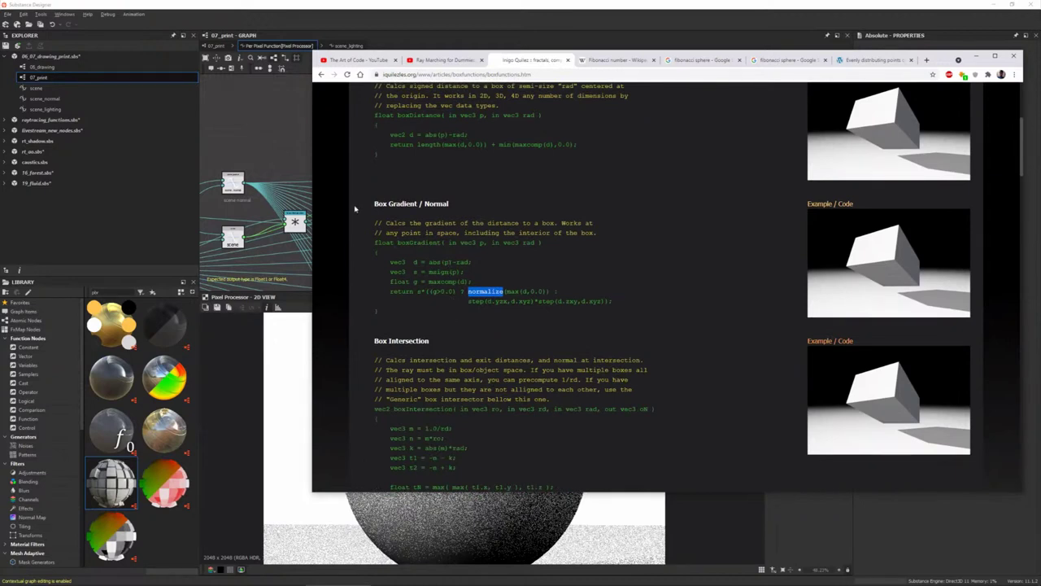
{"action": "scroll", "coordinate": [482, 415], "scroll_direction": "down", "scroll_amount": 1}
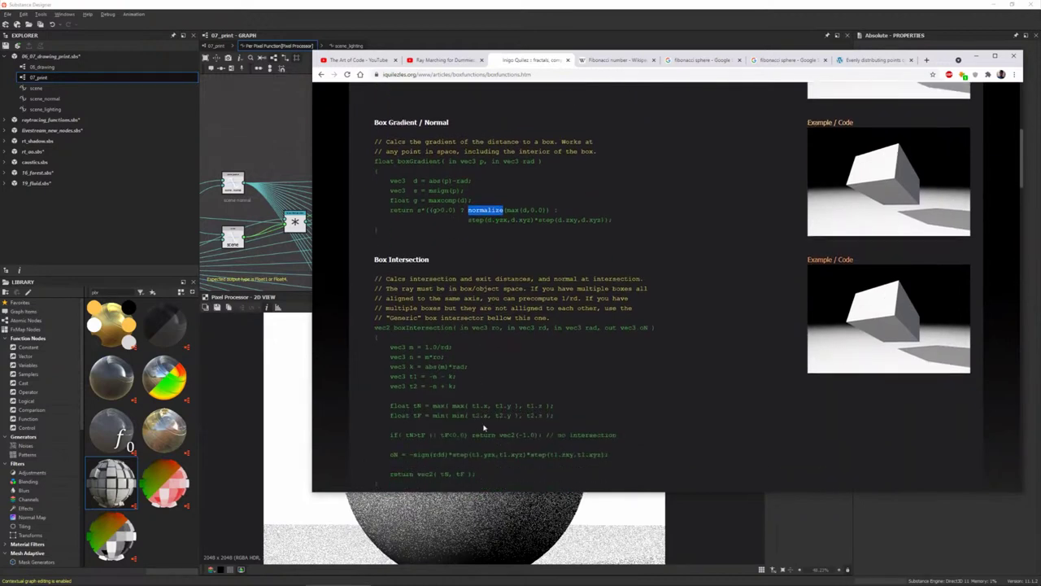
{"action": "scroll", "coordinate": [488, 425], "scroll_direction": "down", "scroll_amount": 2}
{"action": "scroll", "coordinate": [546, 439], "scroll_direction": "up", "scroll_amount": 4}
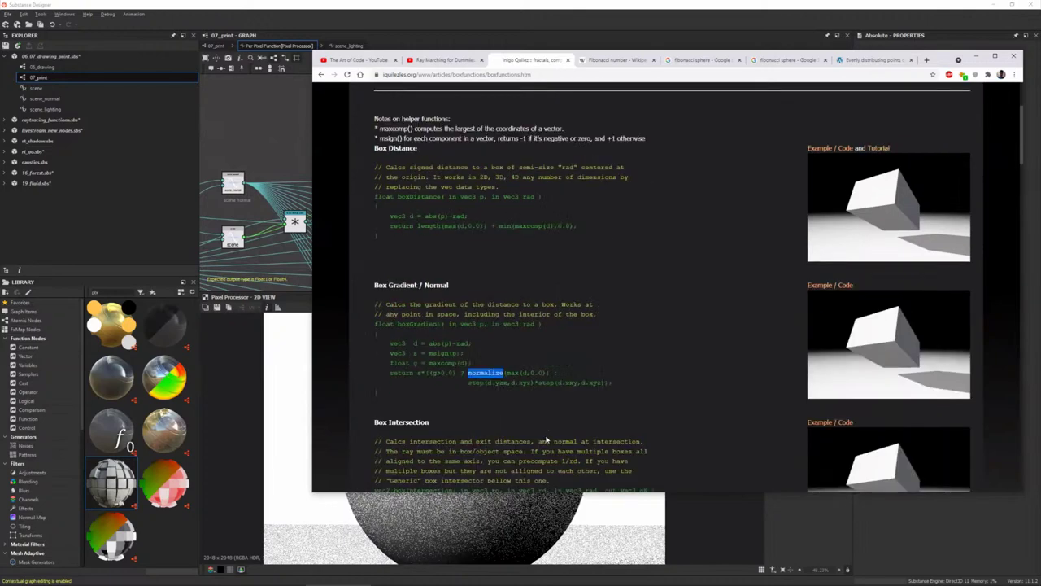
{"action": "scroll", "coordinate": [553, 436], "scroll_direction": "up", "scroll_amount": 1}
{"action": "scroll", "coordinate": [557, 432], "scroll_direction": "up", "scroll_amount": 1}
{"action": "scroll", "coordinate": [557, 433], "scroll_direction": "up", "scroll_amount": 1}
{"action": "scroll", "coordinate": [555, 432], "scroll_direction": "down", "scroll_amount": 4}
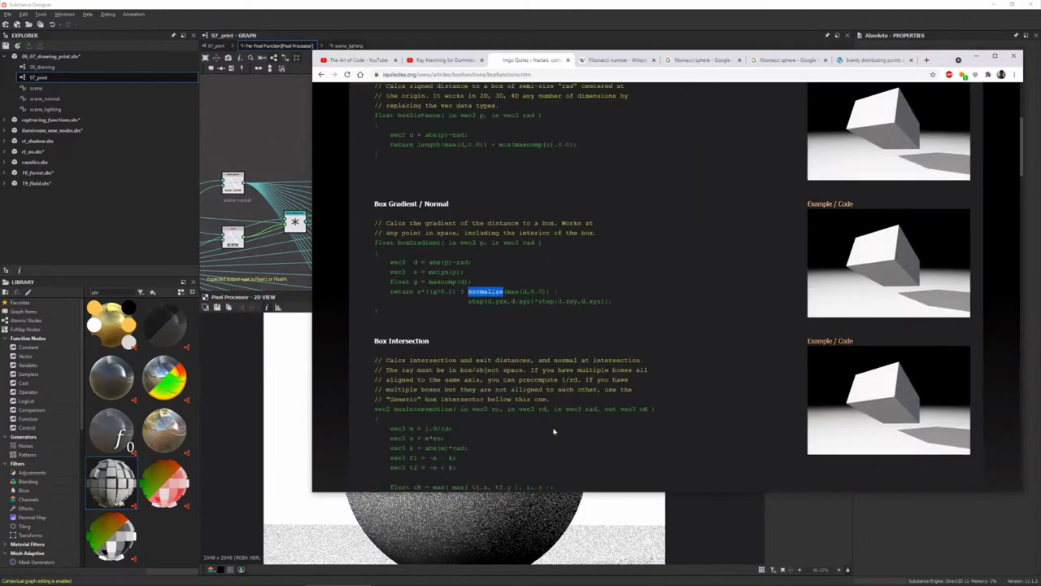
{"action": "scroll", "coordinate": [549, 431], "scroll_direction": "down", "scroll_amount": 2}
- Open the Sphere functions article from the index, then return to the Substance Designer graph
{"action": "key", "text": "alt+Left"}
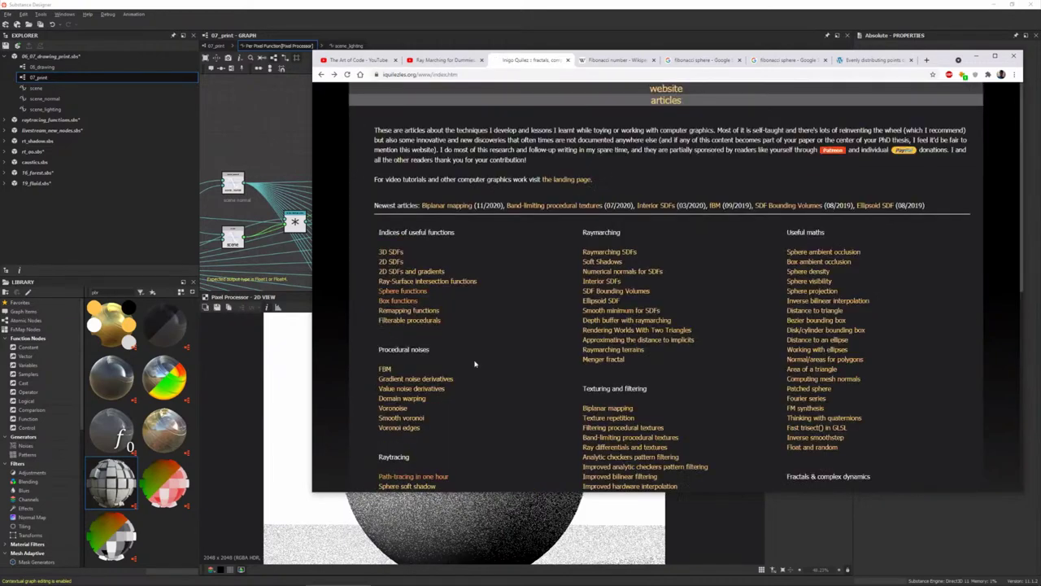
{"action": "left_click", "coordinate": [405, 291]}
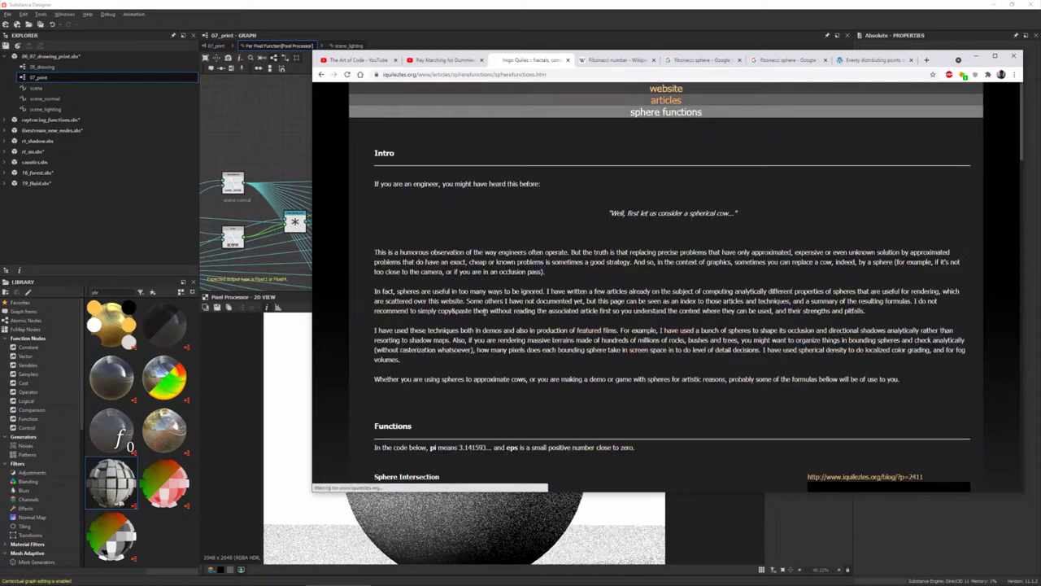
{"action": "scroll", "coordinate": [506, 356], "scroll_direction": "down", "scroll_amount": 3}
{"action": "scroll", "coordinate": [506, 356], "scroll_direction": "down", "scroll_amount": 1}
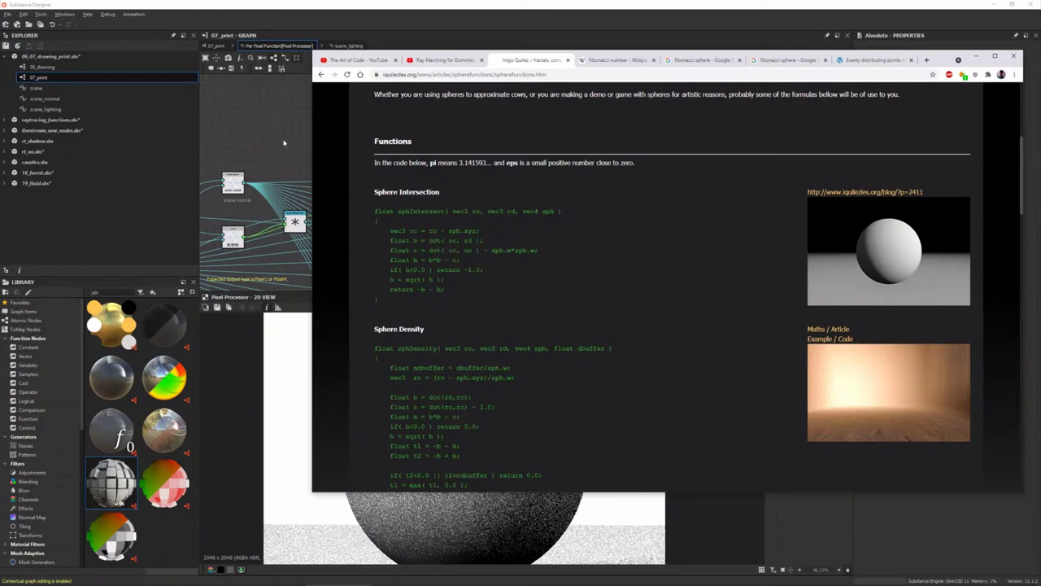
{"action": "left_click", "coordinate": [284, 143]}
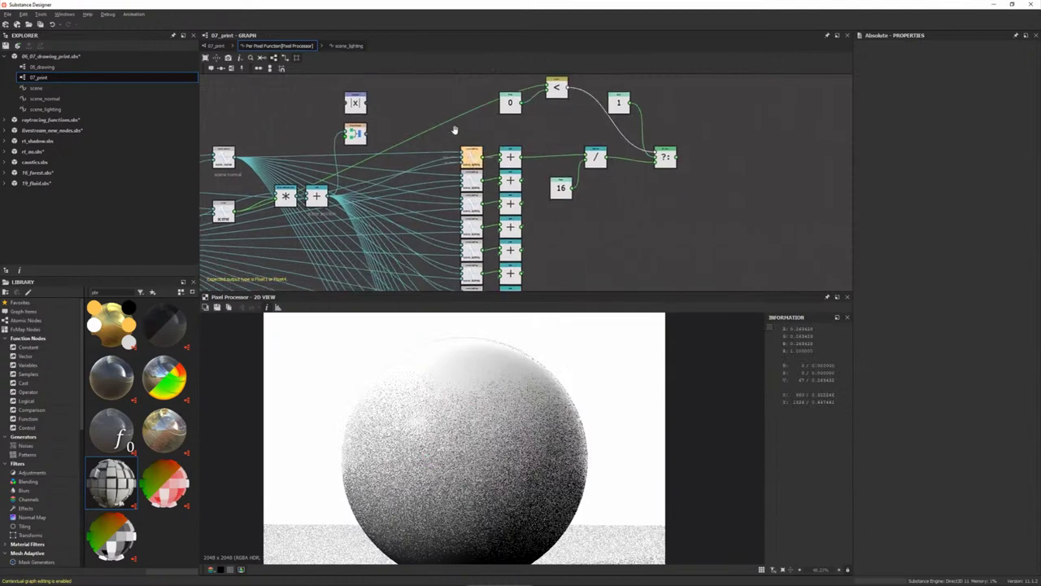
{"action": "middle_click_drag", "start_coordinate": [513, 188], "coordinate": [485, 126]}
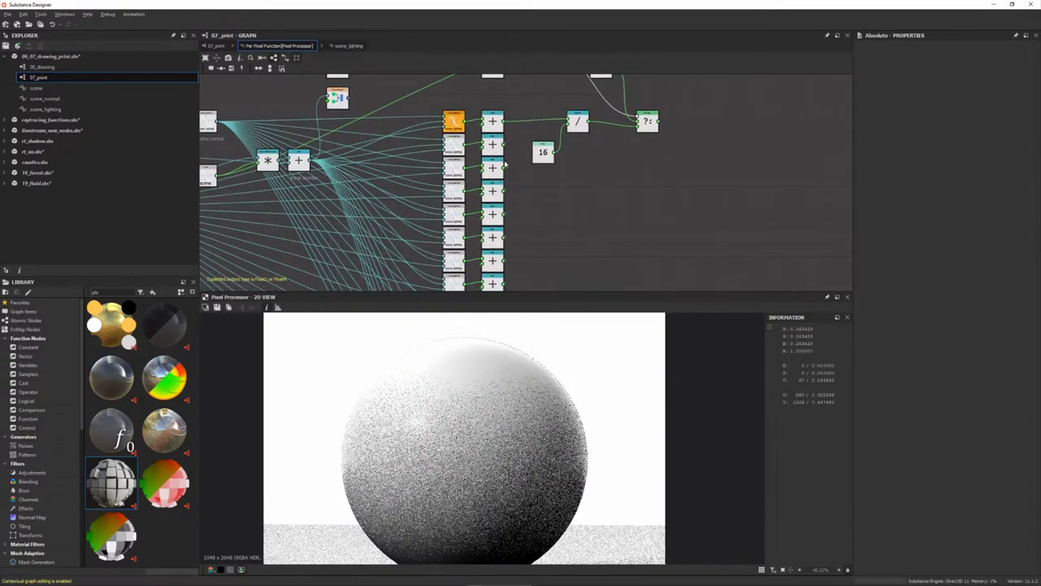
{"action": "scroll", "coordinate": [503, 165], "scroll_direction": "down", "scroll_amount": 2}
{"action": "scroll", "coordinate": [497, 241], "scroll_direction": "down", "scroll_amount": 2}
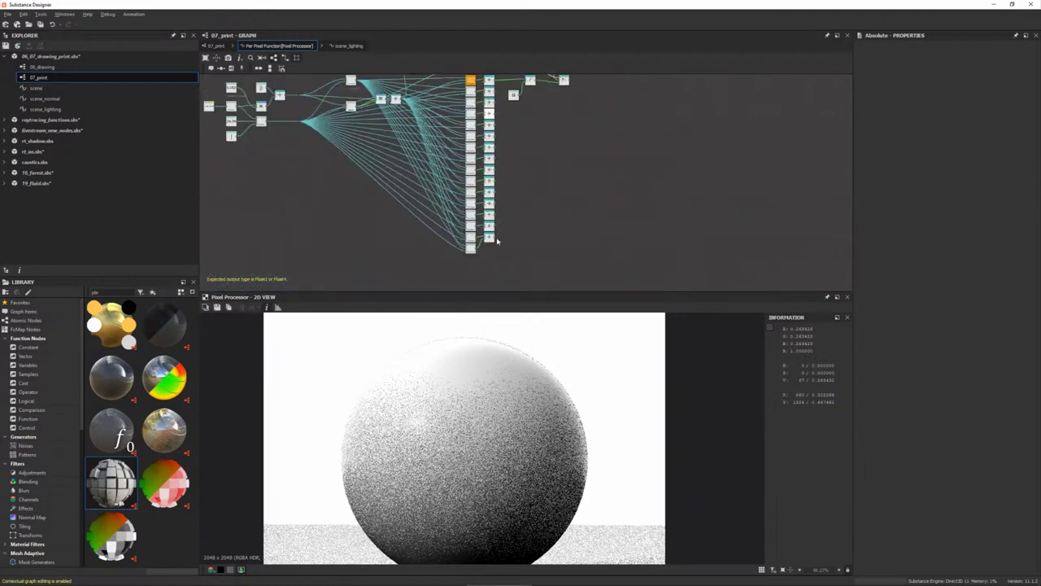
{"action": "scroll", "coordinate": [489, 119], "scroll_direction": "down", "scroll_amount": 1}
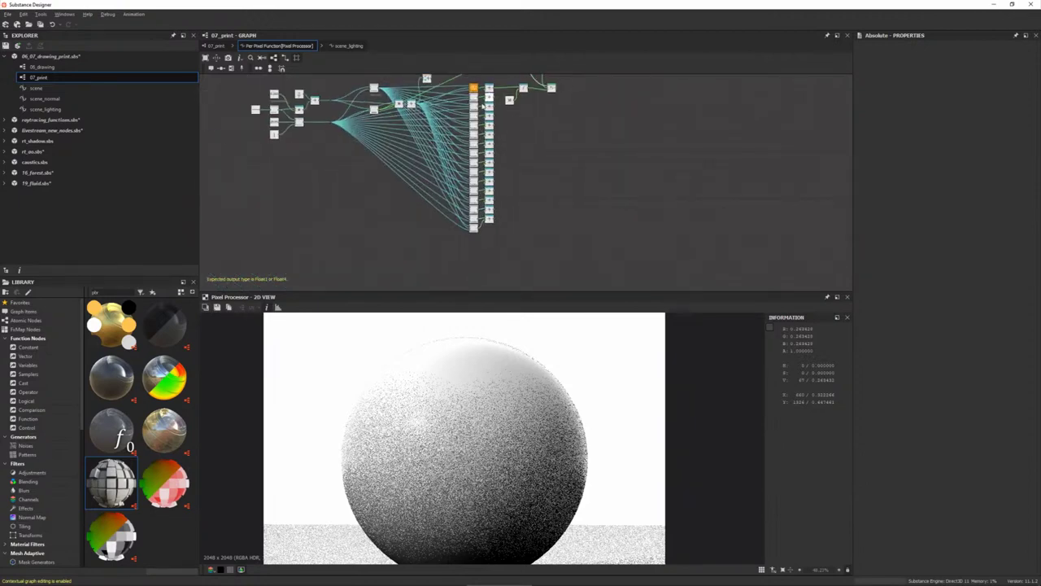
{"action": "scroll", "coordinate": [485, 114], "scroll_direction": "up", "scroll_amount": 1}
{"action": "scroll", "coordinate": [487, 163], "scroll_direction": "up", "scroll_amount": 2}
{"action": "scroll", "coordinate": [491, 220], "scroll_direction": "up", "scroll_amount": 1}
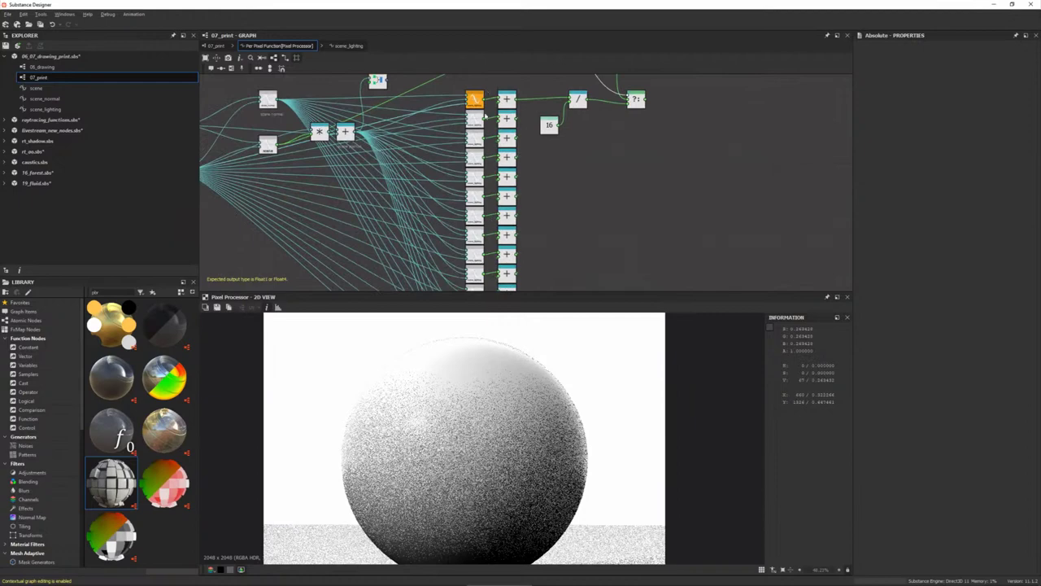
{"action": "scroll", "coordinate": [485, 115], "scroll_direction": "up", "scroll_amount": 1}
{"action": "scroll", "coordinate": [491, 130], "scroll_direction": "down", "scroll_amount": 1}
{"action": "middle_click_drag", "start_coordinate": [494, 140], "coordinate": [476, 182]}
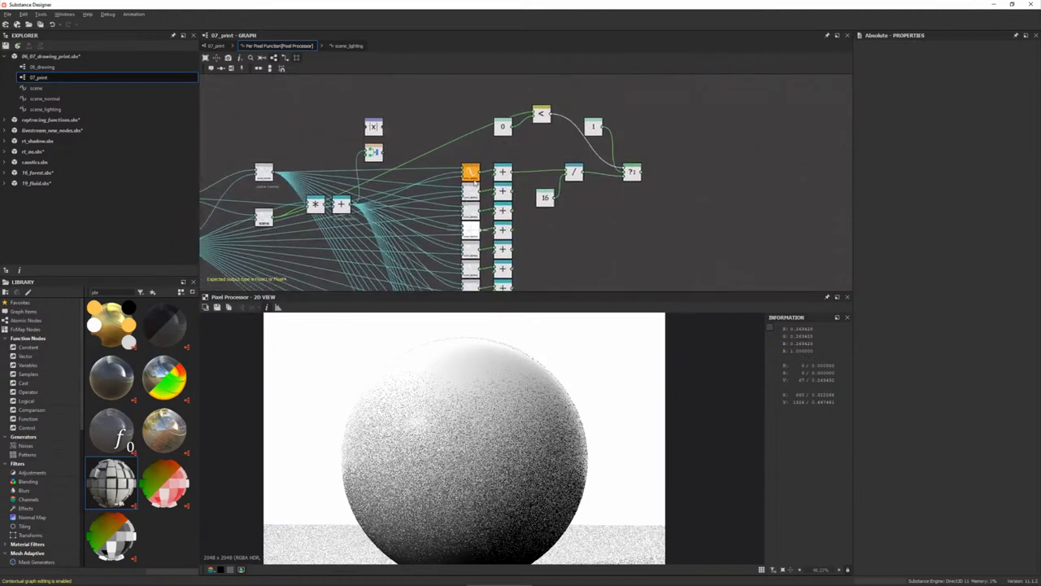
{"action": "scroll", "coordinate": [470, 173], "scroll_direction": "up", "scroll_amount": 1}
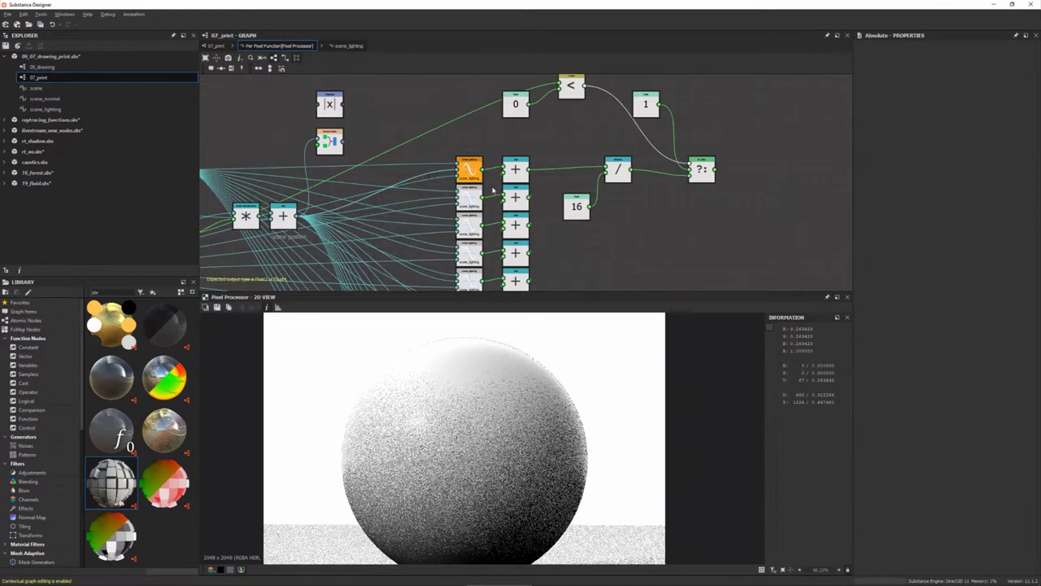
{"action": "middle_click_drag", "start_coordinate": [493, 190], "coordinate": [482, 146]}
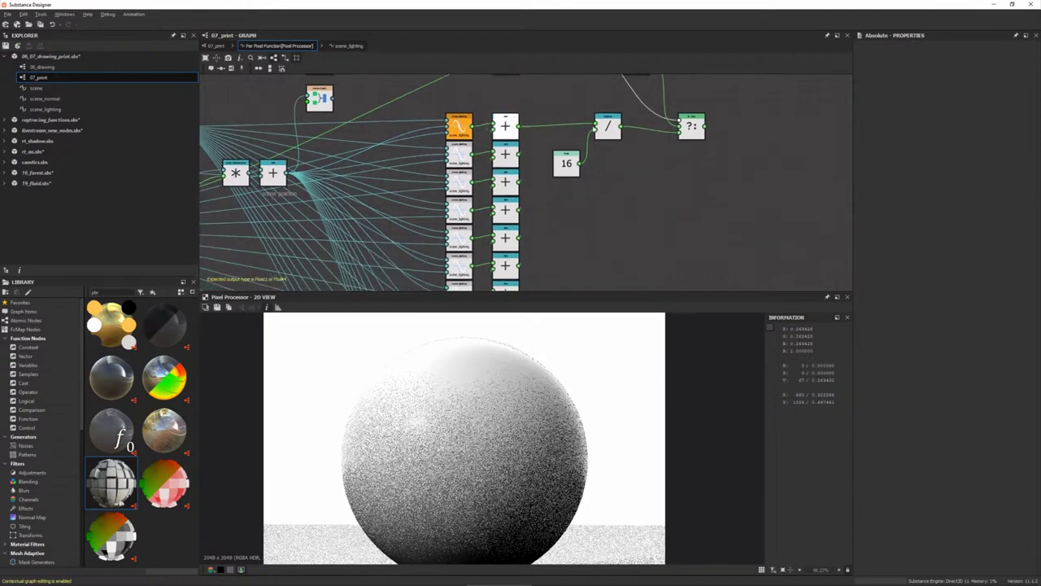
- Select the division node fed by 16 and locate the ?: node
{"action": "right_click", "coordinate": [606, 129]}
{"action": "left_click", "coordinate": [610, 166]}
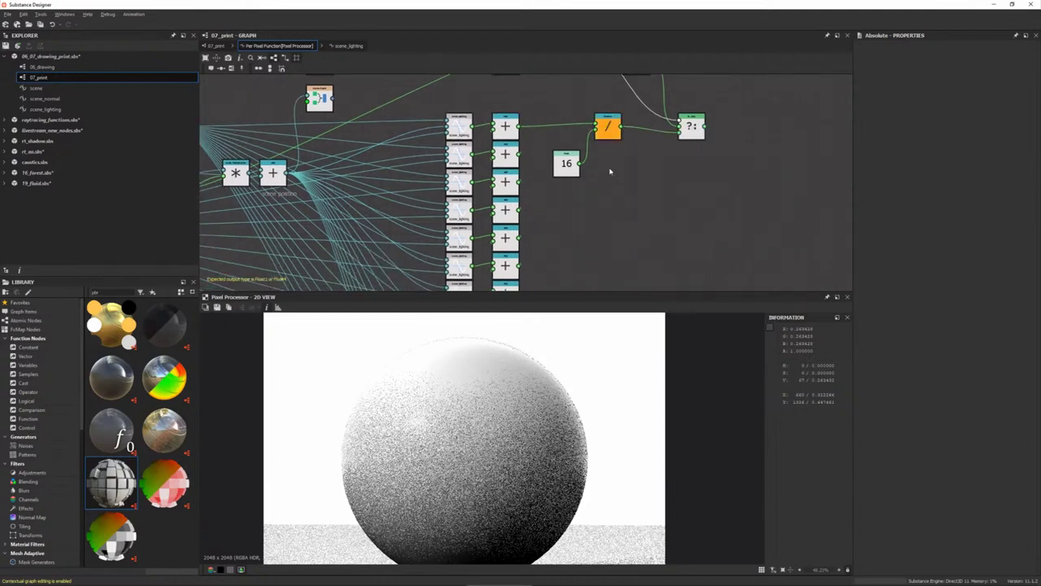
{"action": "scroll", "coordinate": [457, 398], "scroll_direction": "up", "scroll_amount": 1}
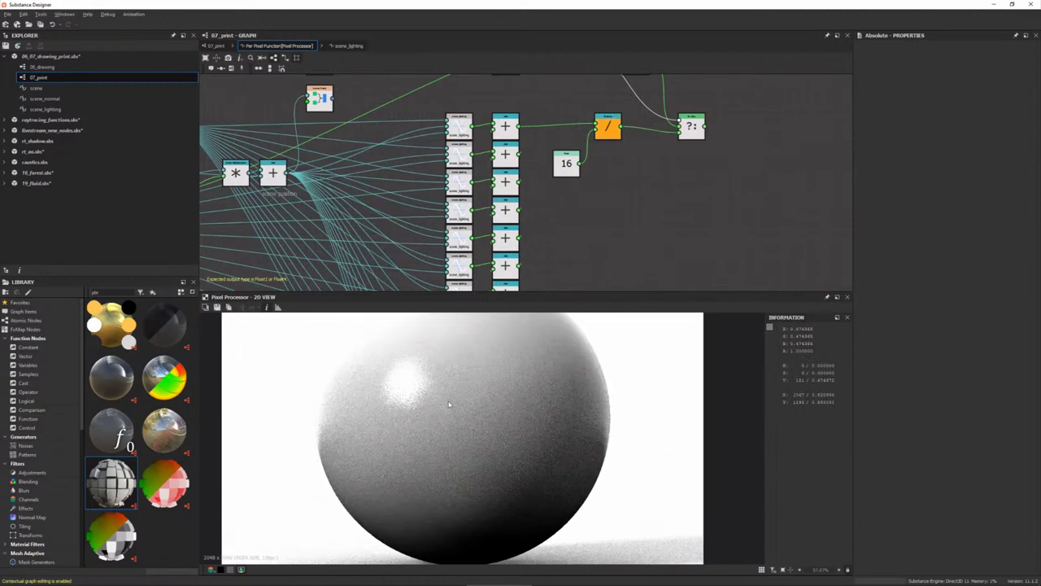
{"action": "scroll", "coordinate": [433, 442], "scroll_direction": "up", "scroll_amount": 1}
{"action": "scroll", "coordinate": [473, 369], "scroll_direction": "down", "scroll_amount": 2}
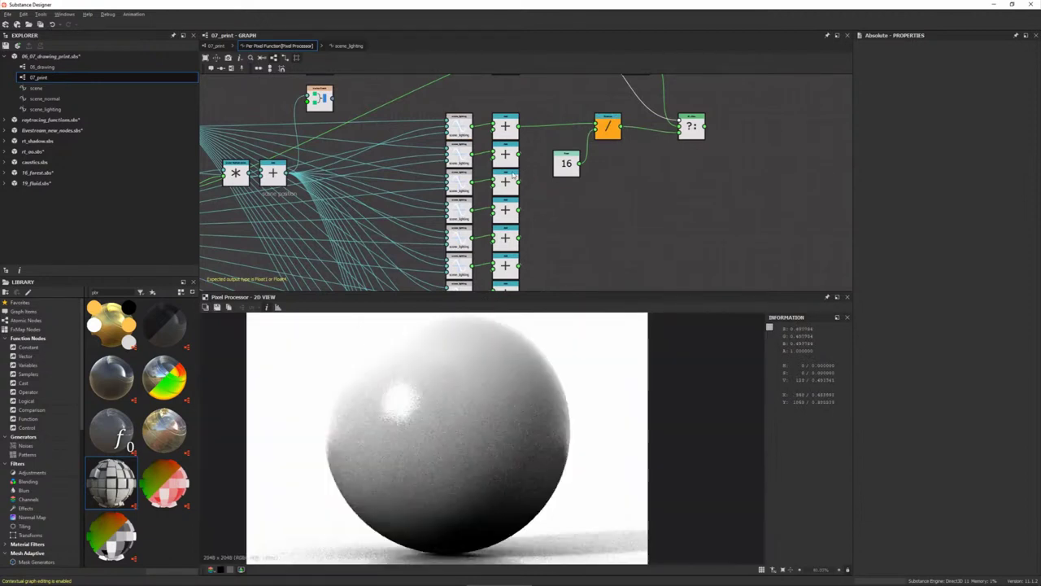
{"action": "scroll", "coordinate": [512, 210], "scroll_direction": "down", "scroll_amount": 1}
{"action": "scroll", "coordinate": [543, 133], "scroll_direction": "down", "scroll_amount": 2}
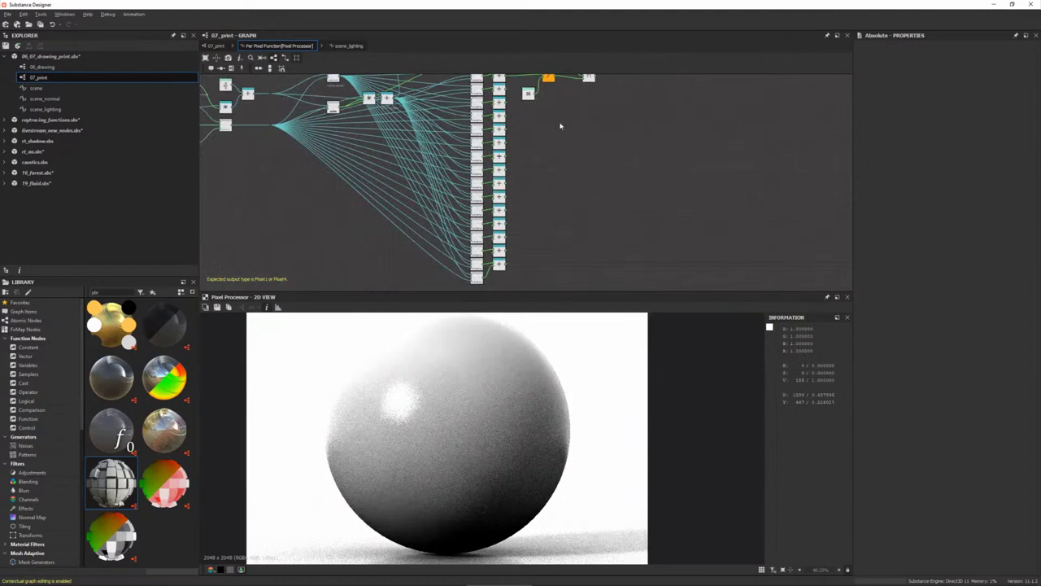
{"action": "middle_click_drag", "start_coordinate": [558, 121], "coordinate": [541, 207]}
{"action": "scroll", "coordinate": [492, 214], "scroll_direction": "up", "scroll_amount": 4}
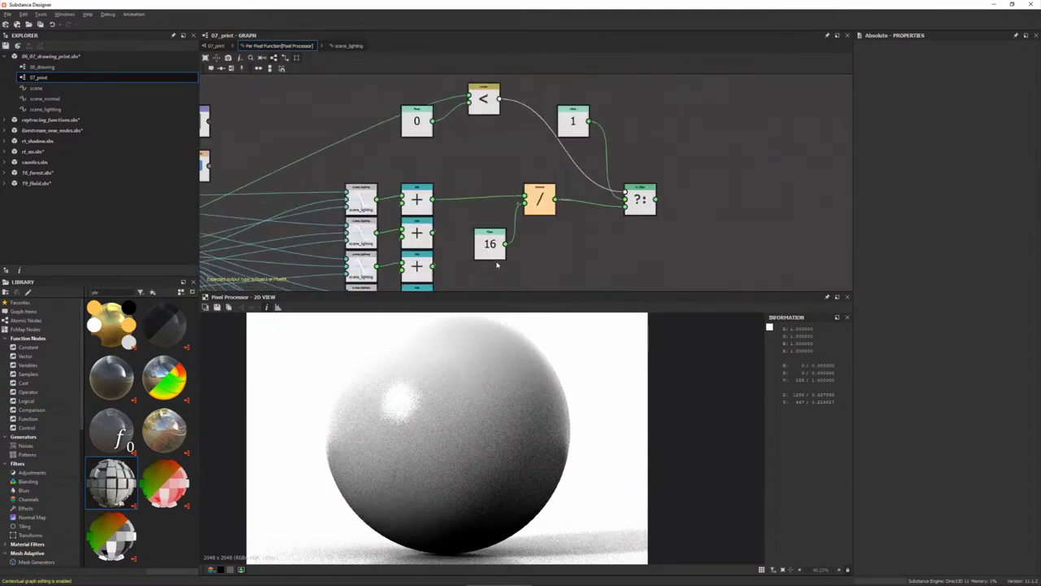
{"action": "scroll", "coordinate": [494, 252], "scroll_direction": "down", "scroll_amount": 1}
- Set the ?: node as the output node and zoom out over the whole graph
{"action": "right_click", "coordinate": [612, 208]}
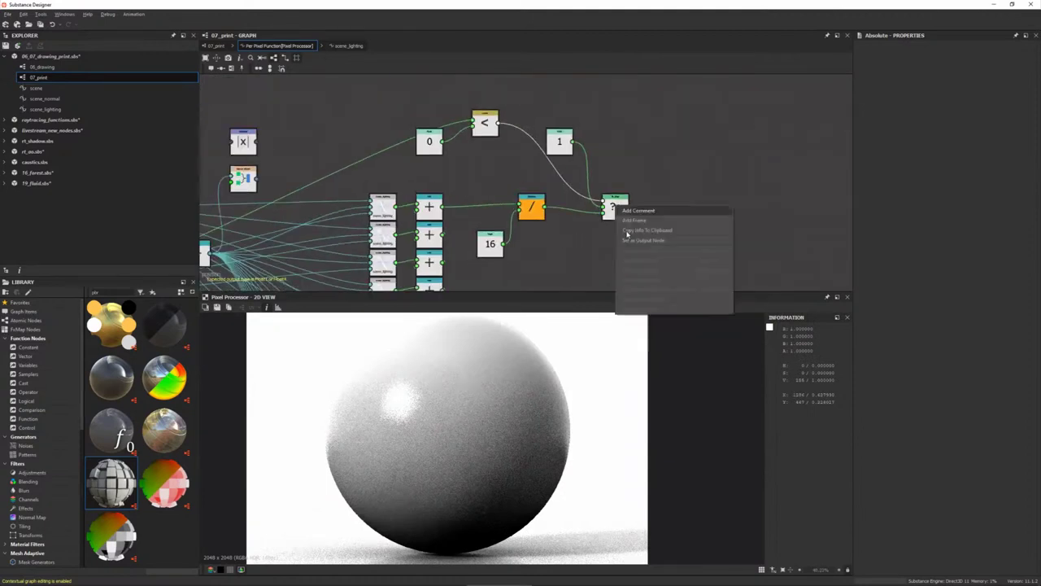
{"action": "left_click", "coordinate": [642, 231]}
{"action": "mouse_move", "coordinate": [538, 268]}
{"action": "middle_mouse_down"}
{"action": "mouse_move", "coordinate": [541, 245]}
{"action": "mouse_move", "coordinate": [521, 290]}
{"action": "middle_mouse_up"}
{"action": "scroll", "coordinate": [541, 244], "scroll_direction": "down", "scroll_amount": 2}
{"action": "scroll", "coordinate": [542, 220], "scroll_direction": "down", "scroll_amount": 1}
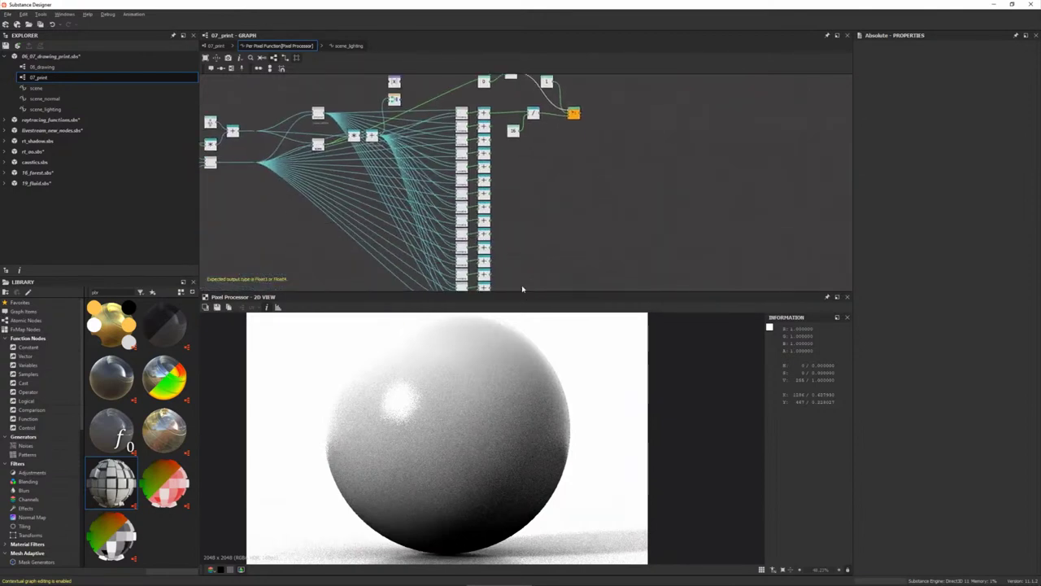
{"action": "middle_click_drag", "start_coordinate": [532, 194], "coordinate": [529, 162]}
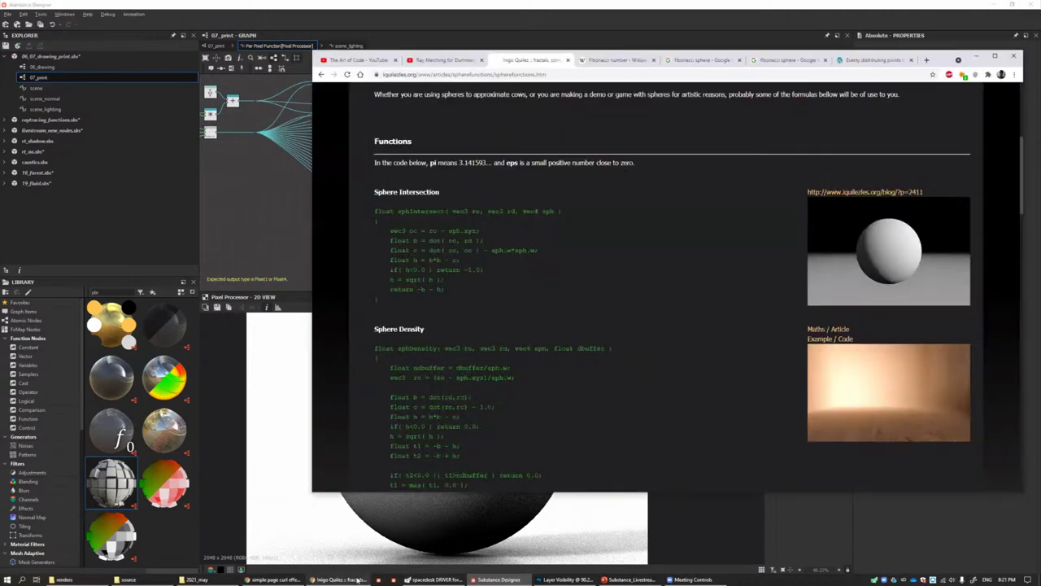
- Open the 'Path-tracing in one hour' article and reach The montecarlo path tracer section
{"action": "left_click", "coordinate": [338, 579]}
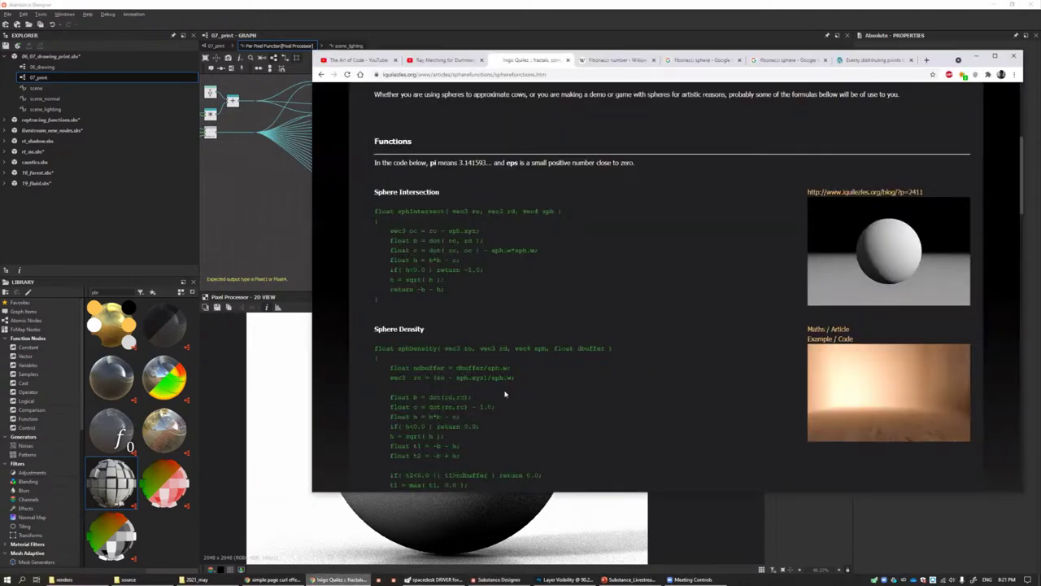
{"action": "scroll", "coordinate": [491, 333], "scroll_direction": "up", "scroll_amount": 5}
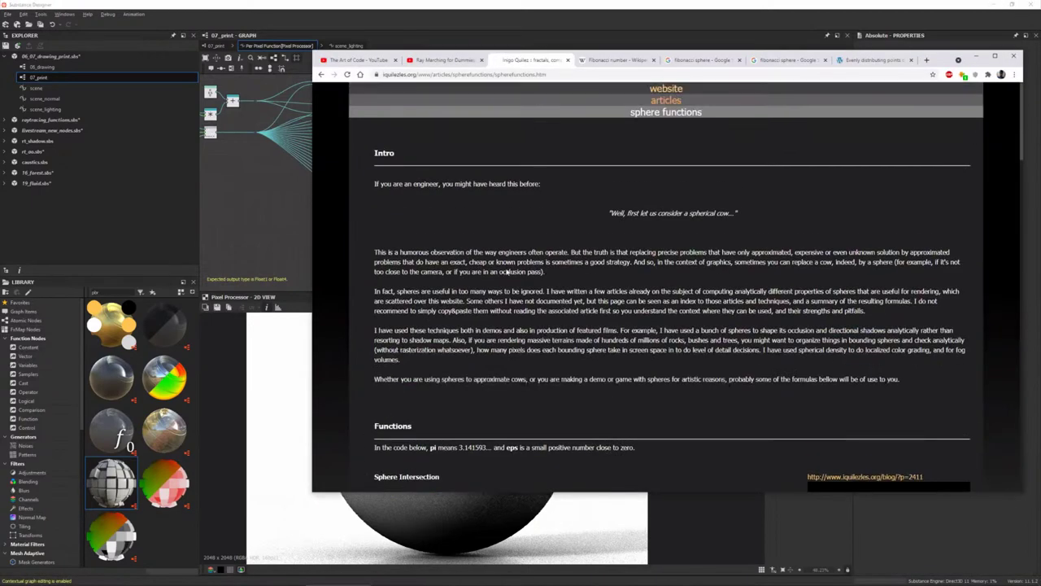
{"action": "key", "text": "alt+Left"}
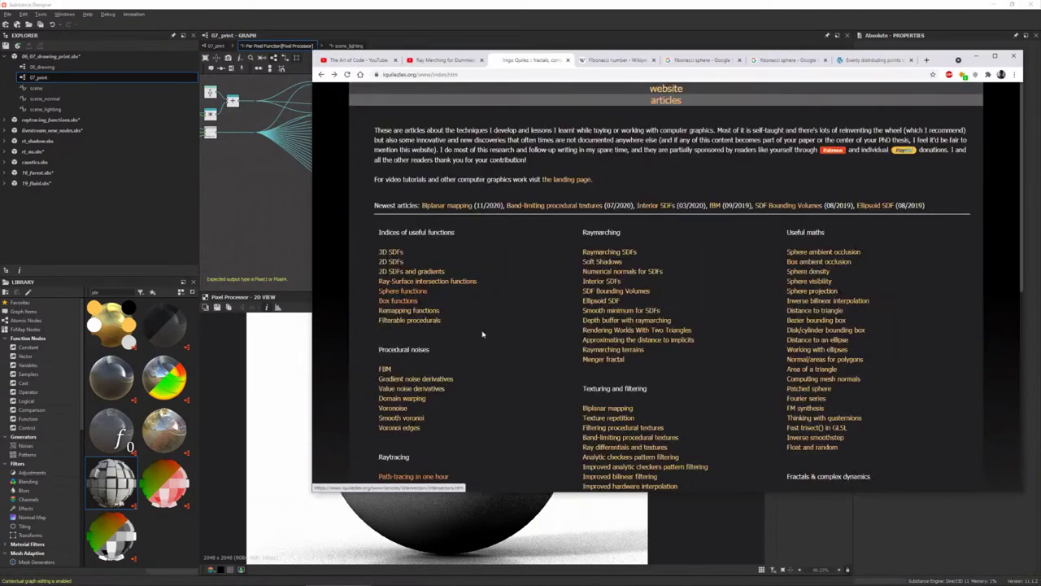
{"action": "scroll", "coordinate": [557, 289], "scroll_direction": "down", "scroll_amount": 3}
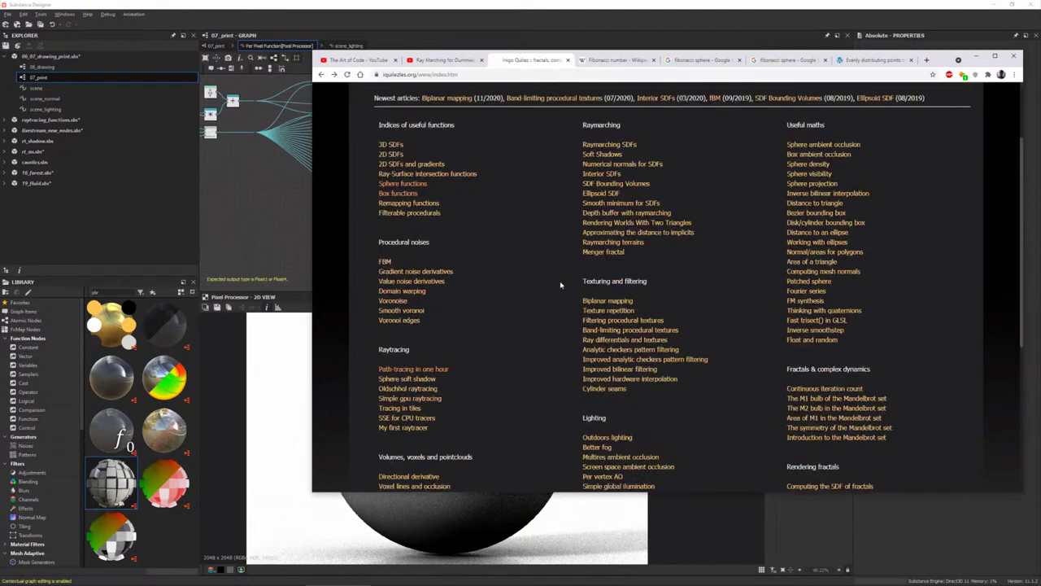
{"action": "scroll", "coordinate": [561, 285], "scroll_direction": "down", "scroll_amount": 2}
{"action": "left_click", "coordinate": [413, 319]}
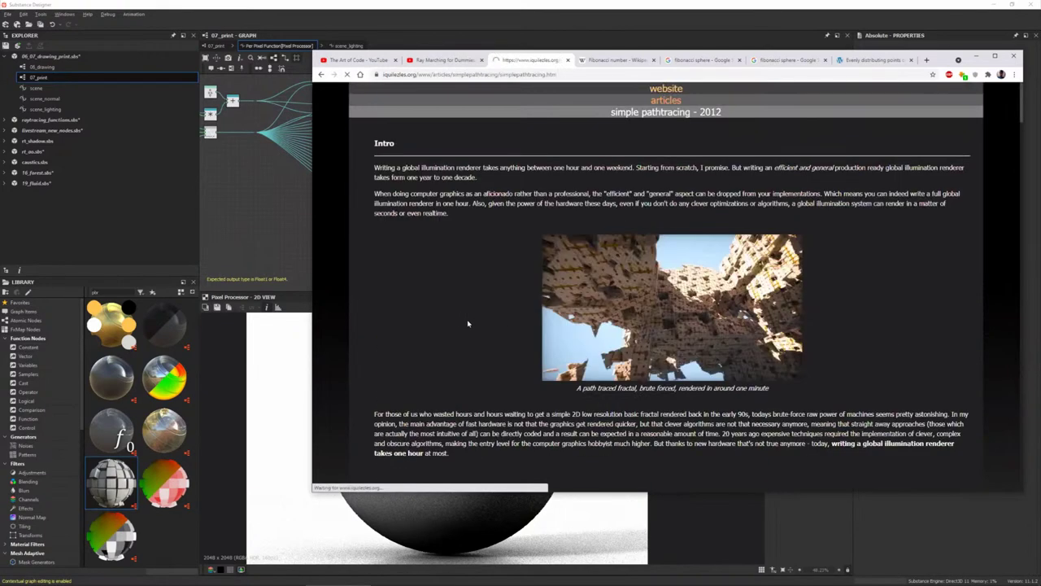
{"action": "scroll", "coordinate": [476, 321], "scroll_direction": "down", "scroll_amount": 5}
{"action": "scroll", "coordinate": [553, 350], "scroll_direction": "down", "scroll_amount": 3}
{"action": "scroll", "coordinate": [618, 370], "scroll_direction": "down", "scroll_amount": 7}
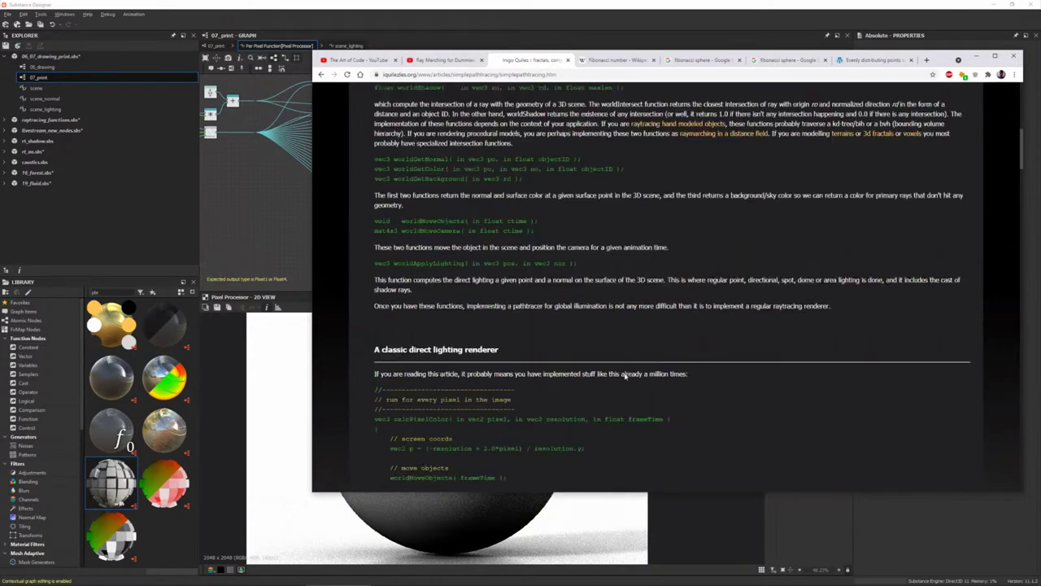
{"action": "scroll", "coordinate": [625, 375], "scroll_direction": "down", "scroll_amount": 3}
{"action": "scroll", "coordinate": [626, 376], "scroll_direction": "down", "scroll_amount": 1}
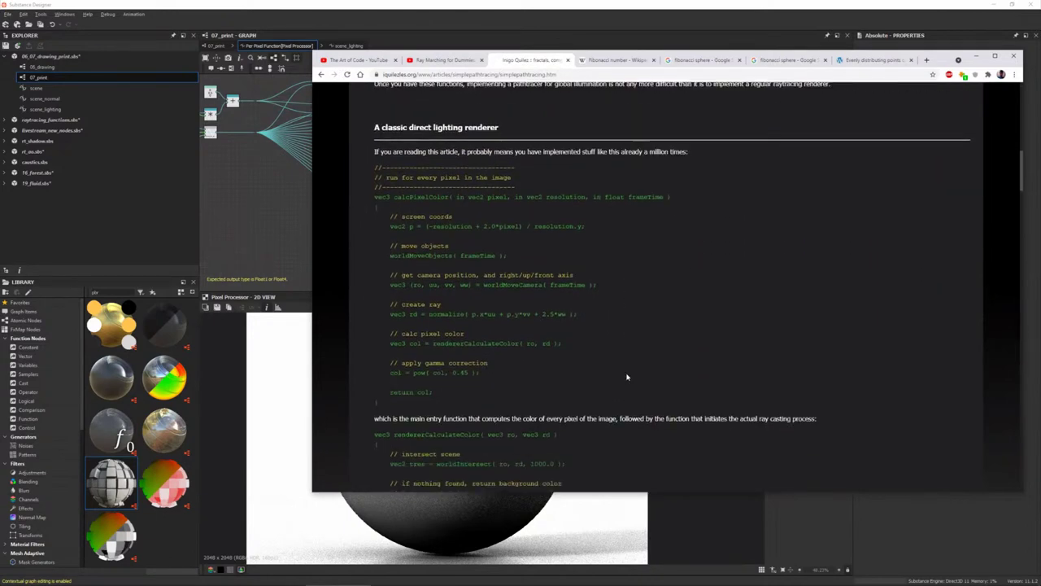
{"action": "scroll", "coordinate": [627, 376], "scroll_direction": "down", "scroll_amount": 2}
{"action": "scroll", "coordinate": [625, 381], "scroll_direction": "down", "scroll_amount": 1}
{"action": "scroll", "coordinate": [625, 387], "scroll_direction": "down", "scroll_amount": 2}
{"action": "scroll", "coordinate": [623, 389], "scroll_direction": "down", "scroll_amount": 2}
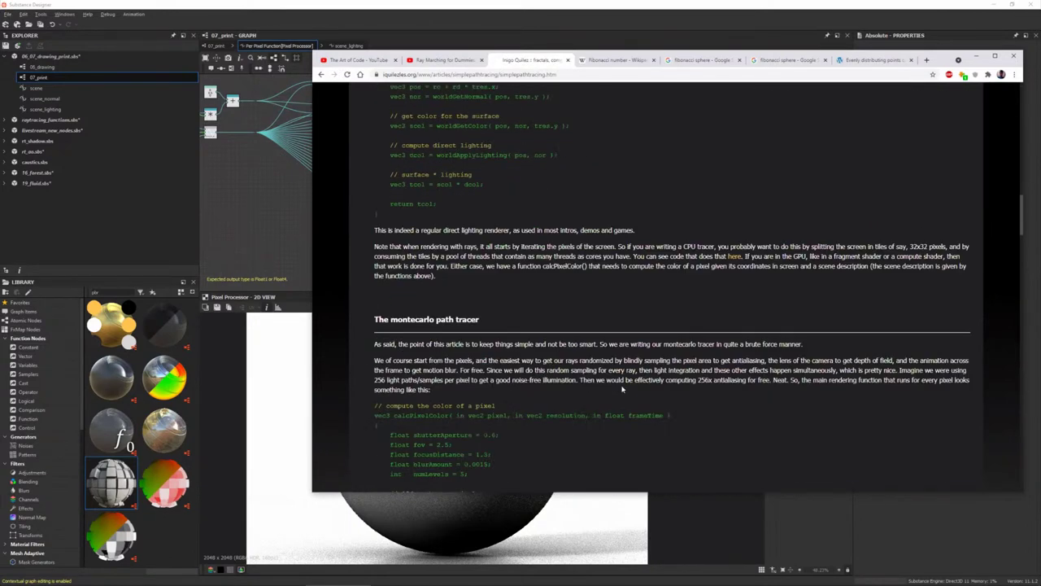
{"action": "scroll", "coordinate": [620, 388], "scroll_direction": "down", "scroll_amount": 2}
{"action": "scroll", "coordinate": [610, 384], "scroll_direction": "down", "scroll_amount": 1}
{"action": "scroll", "coordinate": [598, 380], "scroll_direction": "down", "scroll_amount": 1}
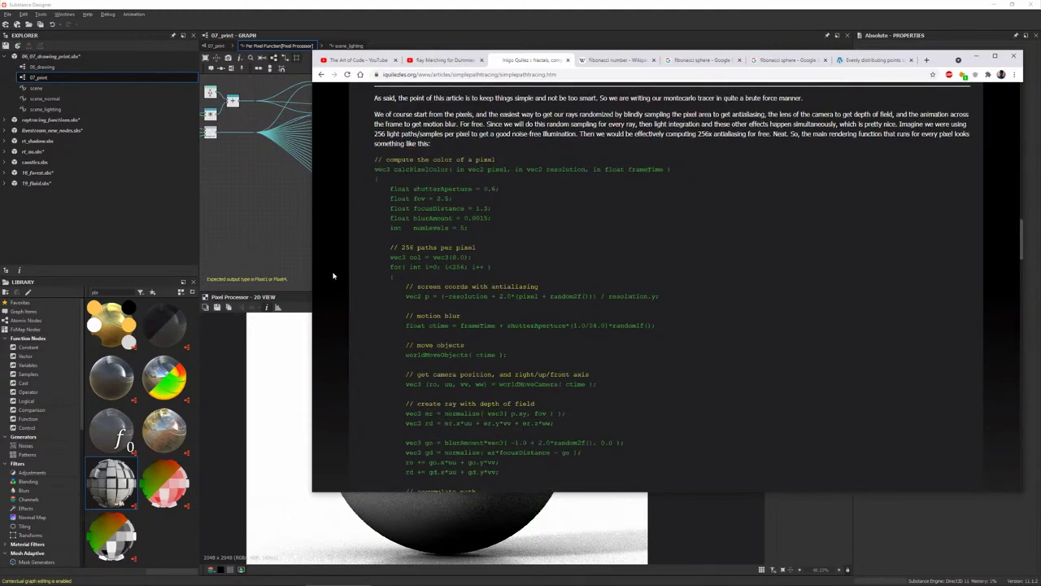
- Highlight the 256-iteration for-loop line in the path tracer code
{"action": "left_click_drag", "start_coordinate": [389, 268], "coordinate": [504, 269]}
{"action": "right_click", "coordinate": [504, 269]}
{"action": "left_click", "coordinate": [470, 266]}
{"action": "left_click_drag", "start_coordinate": [386, 266], "coordinate": [494, 268]}
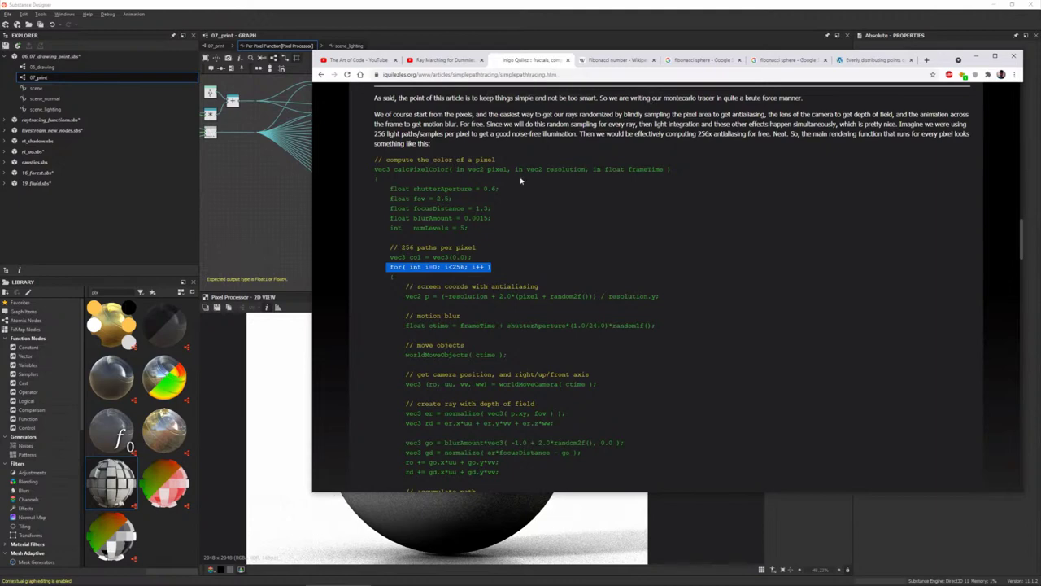
{"action": "scroll", "coordinate": [421, 296], "scroll_direction": "up", "scroll_amount": 3}
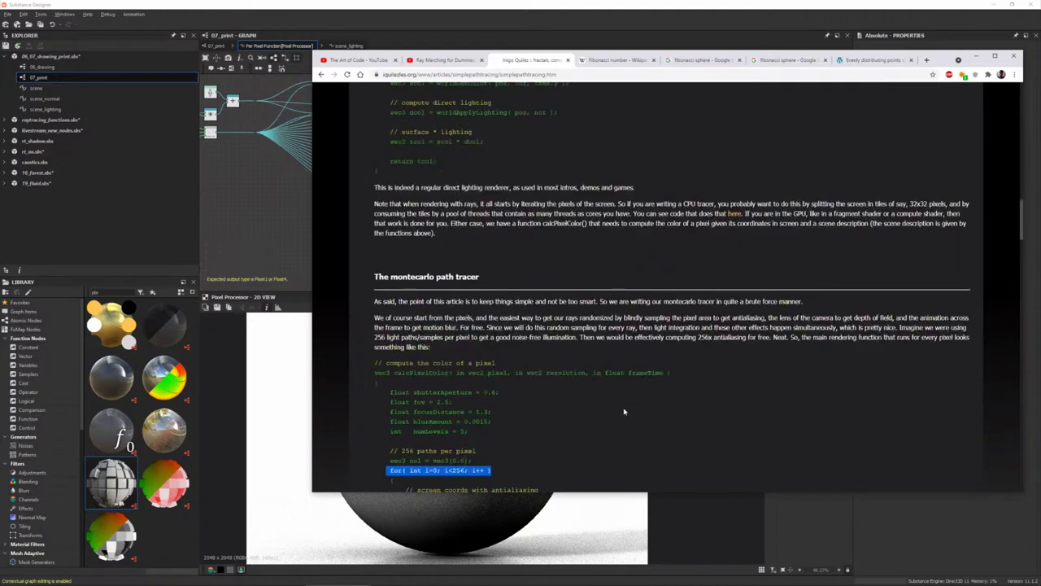
{"action": "scroll", "coordinate": [564, 400], "scroll_direction": "down", "scroll_amount": 3}
{"action": "scroll", "coordinate": [403, 213], "scroll_direction": "down", "scroll_amount": 1}
{"action": "scroll", "coordinate": [403, 213], "scroll_direction": "up", "scroll_amount": 1}
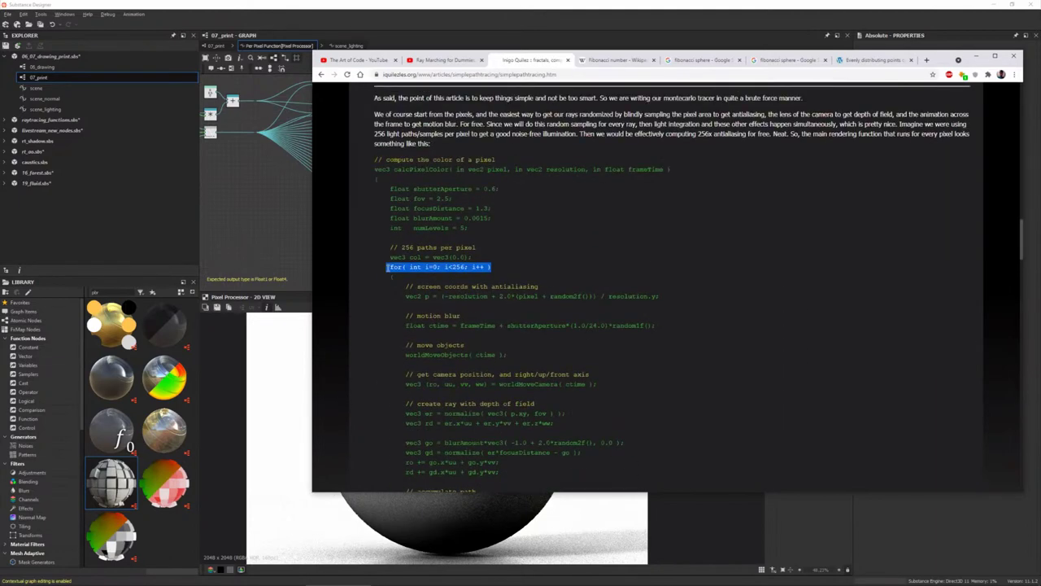
{"action": "left_click", "coordinate": [389, 266]}
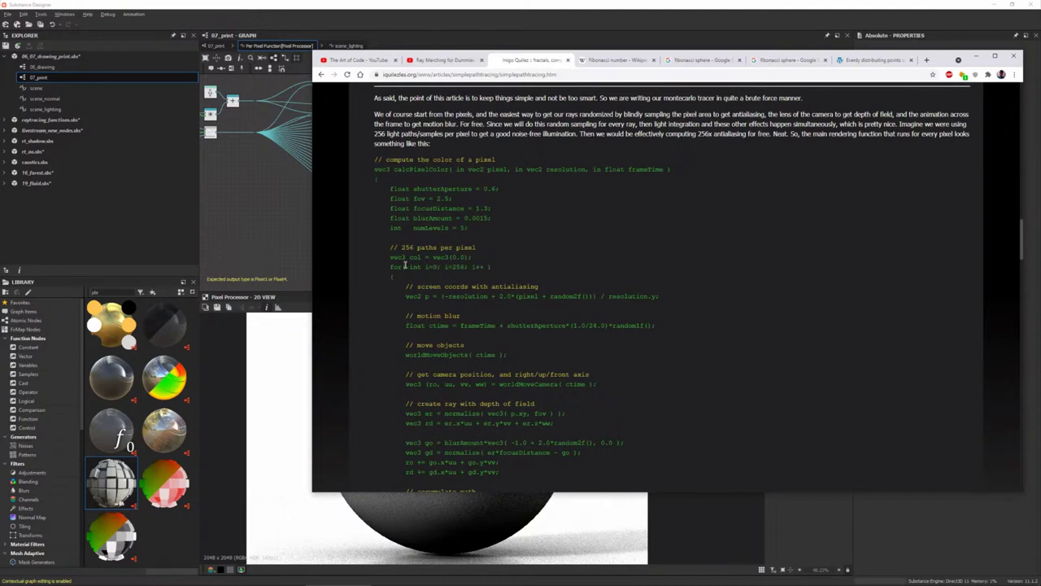
{"action": "left_click_drag", "start_coordinate": [391, 267], "coordinate": [498, 267]}
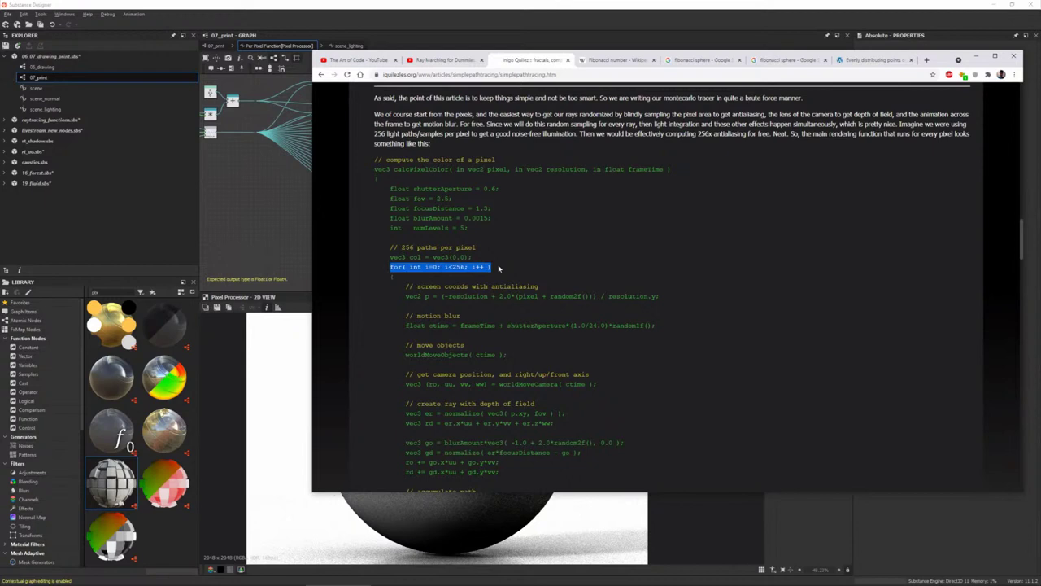
{"action": "left_click", "coordinate": [452, 267]}
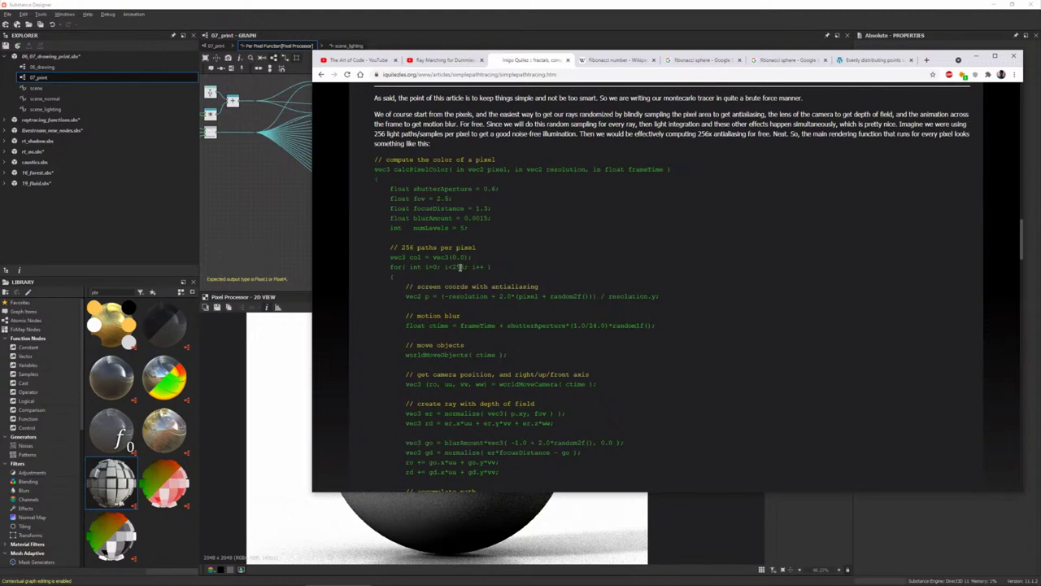
- Highlight the code from the for loop to the accumulate line, then return to the graph
{"action": "scroll", "coordinate": [460, 267], "scroll_direction": "down", "scroll_amount": 3}
{"action": "scroll", "coordinate": [460, 267], "scroll_direction": "up", "scroll_amount": 1}
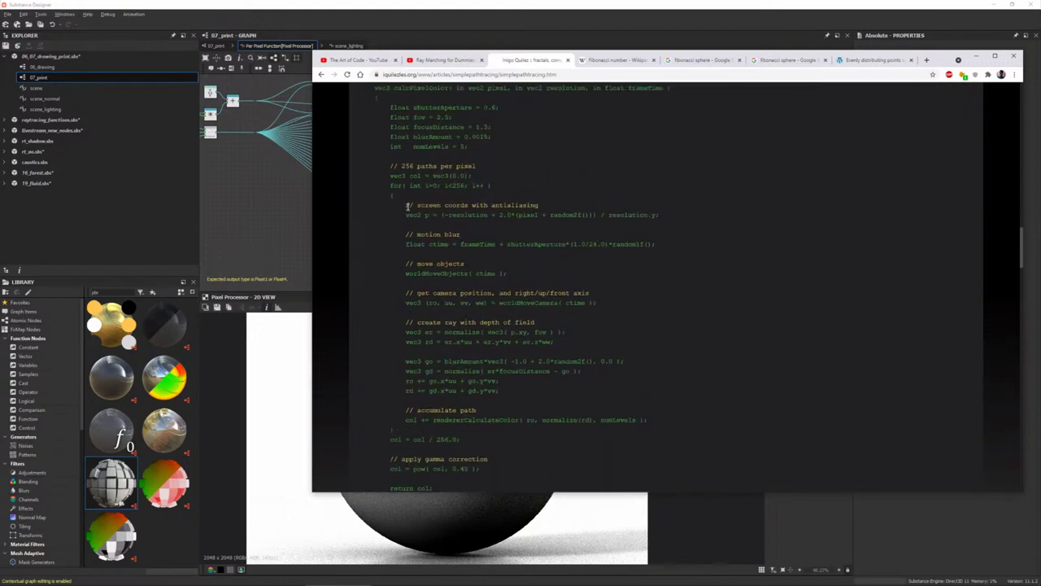
{"action": "left_click_drag", "start_coordinate": [406, 205], "coordinate": [528, 419]}
{"action": "left_click", "coordinate": [568, 349]}
{"action": "left_click_drag", "start_coordinate": [391, 185], "coordinate": [582, 402]}
{"action": "left_click", "coordinate": [582, 402]}
{"action": "key", "text": "alt+Tab"}
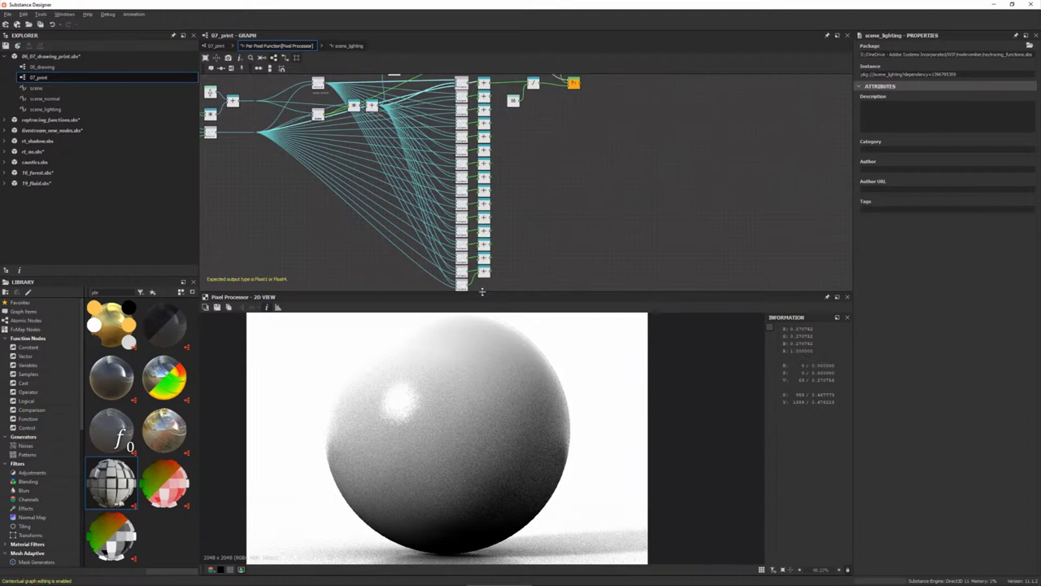
- Drag the splitter below the graph down to make the graph area slightly taller
{"action": "left_click_drag", "start_coordinate": [481, 291], "coordinate": [482, 305]}
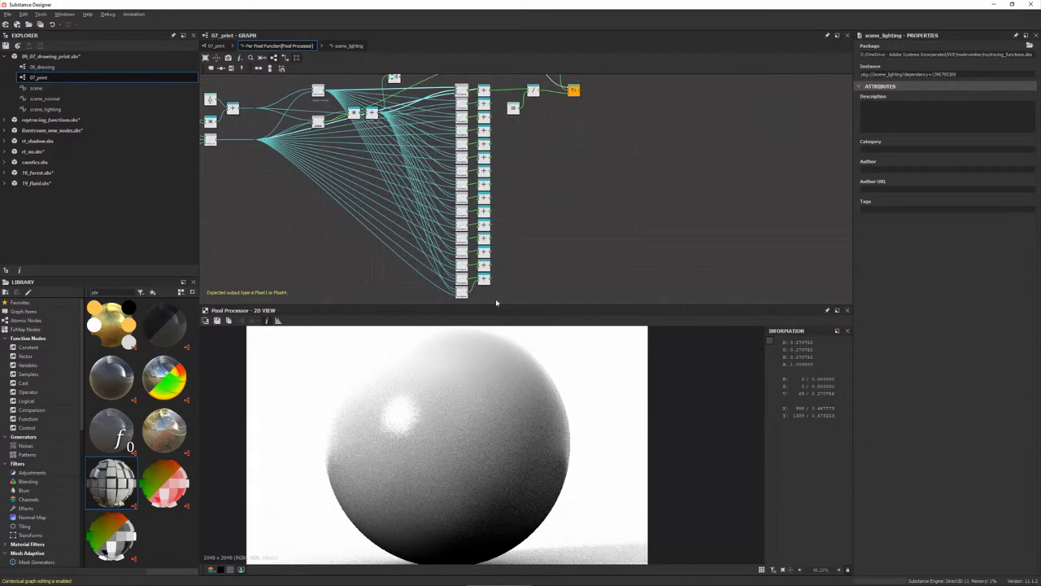
- Back in the 07_print graph, set the Pixel Processor's Color Mode to Grayscale
{"action": "left_click", "coordinate": [216, 46]}
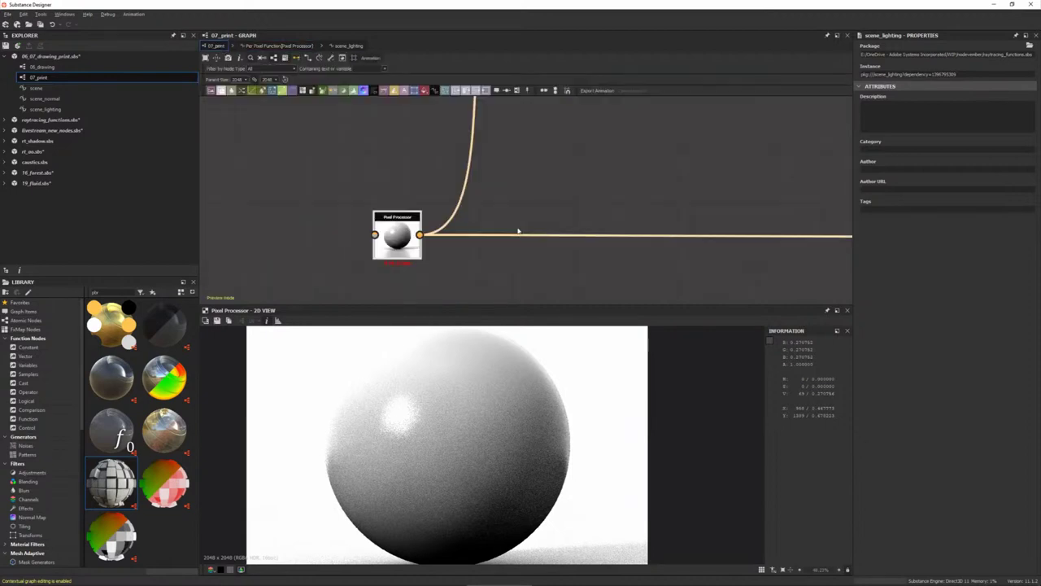
{"action": "scroll", "coordinate": [518, 231], "scroll_direction": "down", "scroll_amount": 2}
{"action": "left_click", "coordinate": [461, 231]}
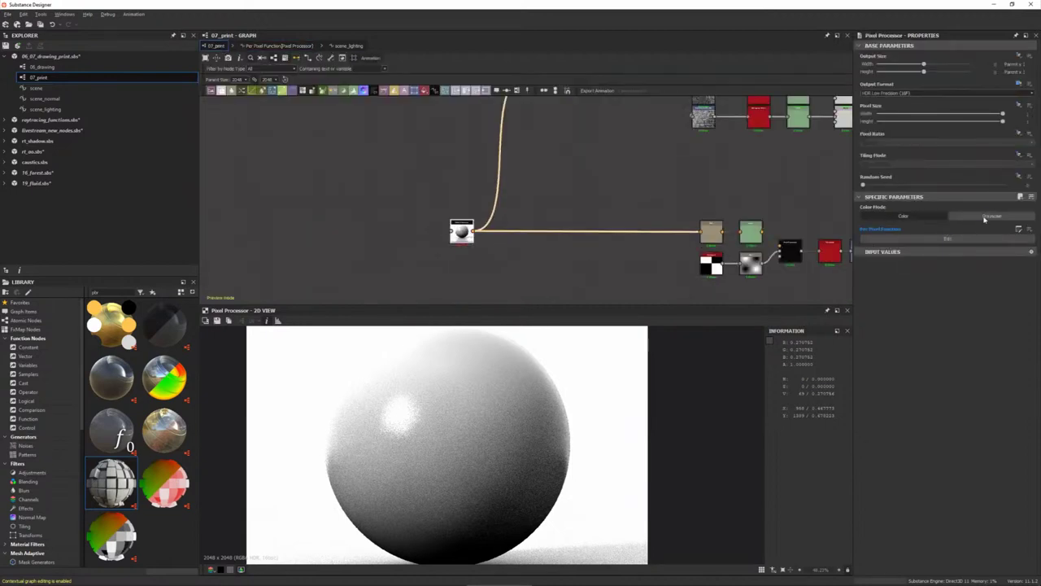
{"action": "left_click", "coordinate": [984, 217]}
{"action": "scroll", "coordinate": [618, 174], "scroll_direction": "down", "scroll_amount": 1}
- Preview the Blur, Pixel Processor and Blend node outputs in the 2D view
{"action": "mouse_move", "coordinate": [653, 261]}
{"action": "middle_mouse_down"}
{"action": "mouse_move", "coordinate": [540, 274]}
{"action": "mouse_move", "coordinate": [484, 323]}
{"action": "middle_mouse_up"}
{"action": "double_click", "coordinate": [384, 158]}
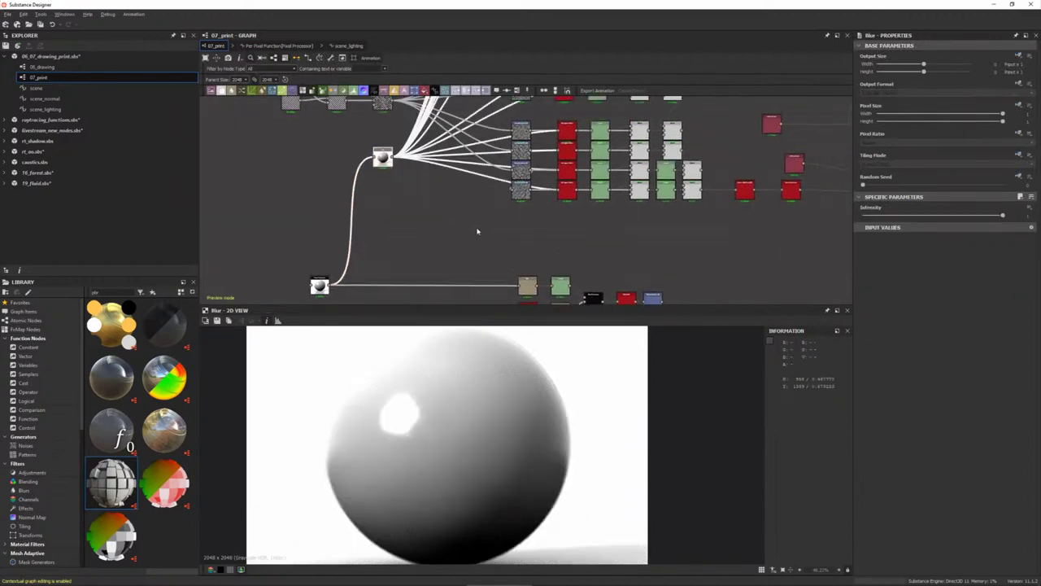
{"action": "double_click", "coordinate": [318, 285]}
{"action": "middle_click_drag", "start_coordinate": [600, 241], "coordinate": [524, 217]}
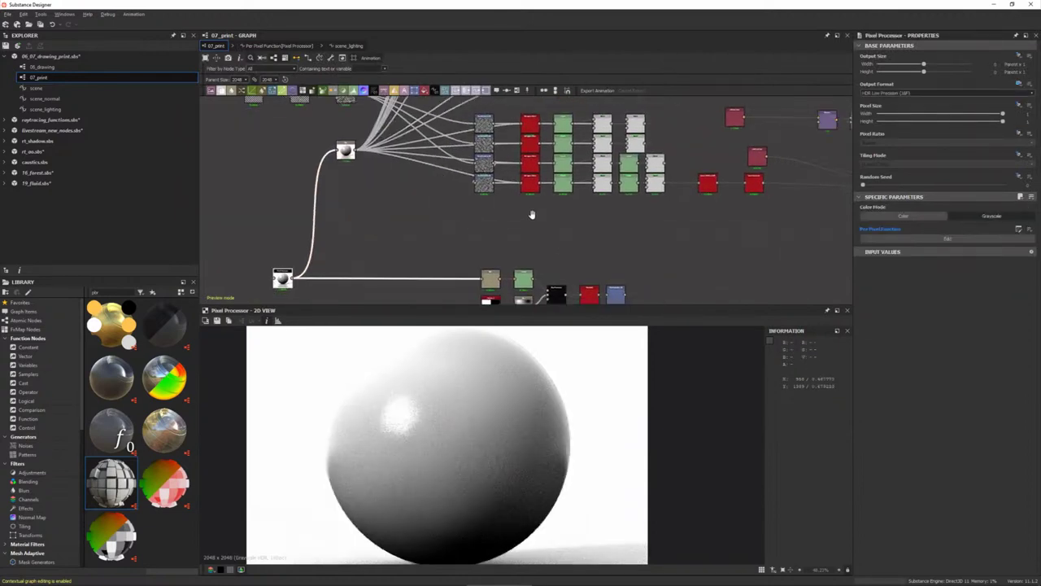
{"action": "left_click", "coordinate": [525, 217]}
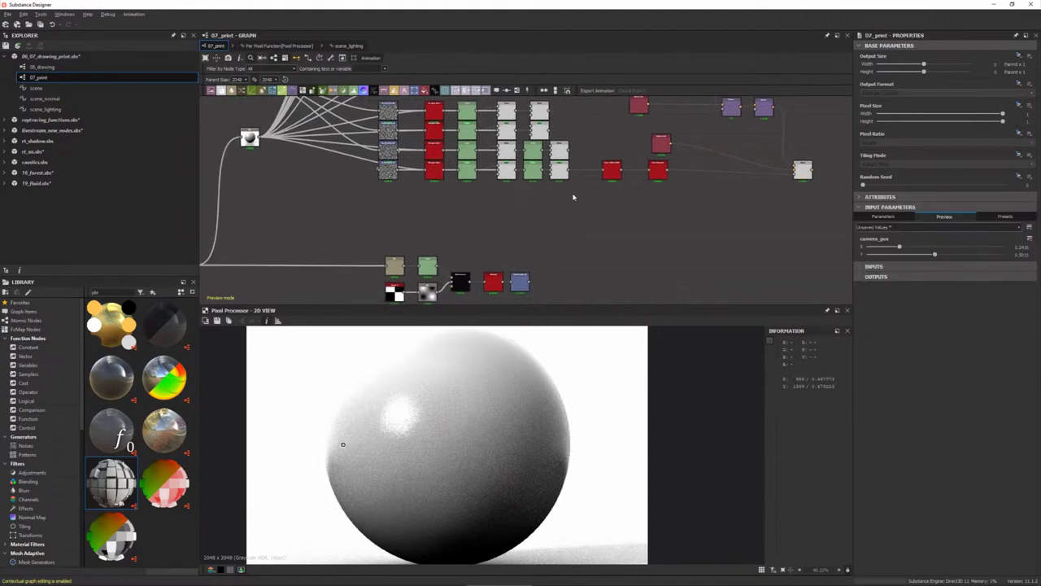
{"action": "middle_click_drag", "start_coordinate": [573, 197], "coordinate": [606, 269]}
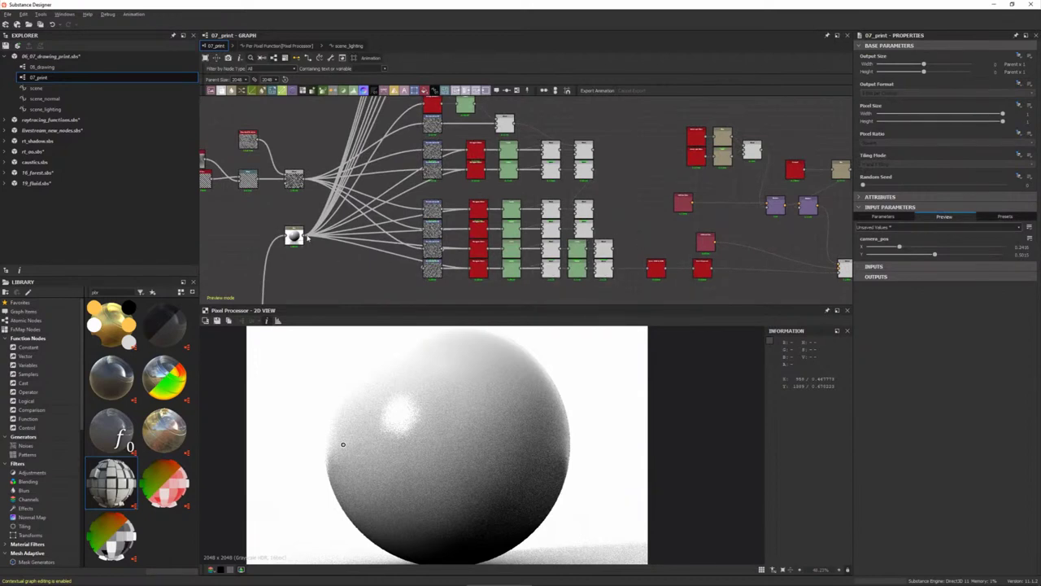
{"action": "middle_click_drag", "start_coordinate": [461, 224], "coordinate": [442, 226]}
{"action": "double_click", "coordinate": [586, 271]}
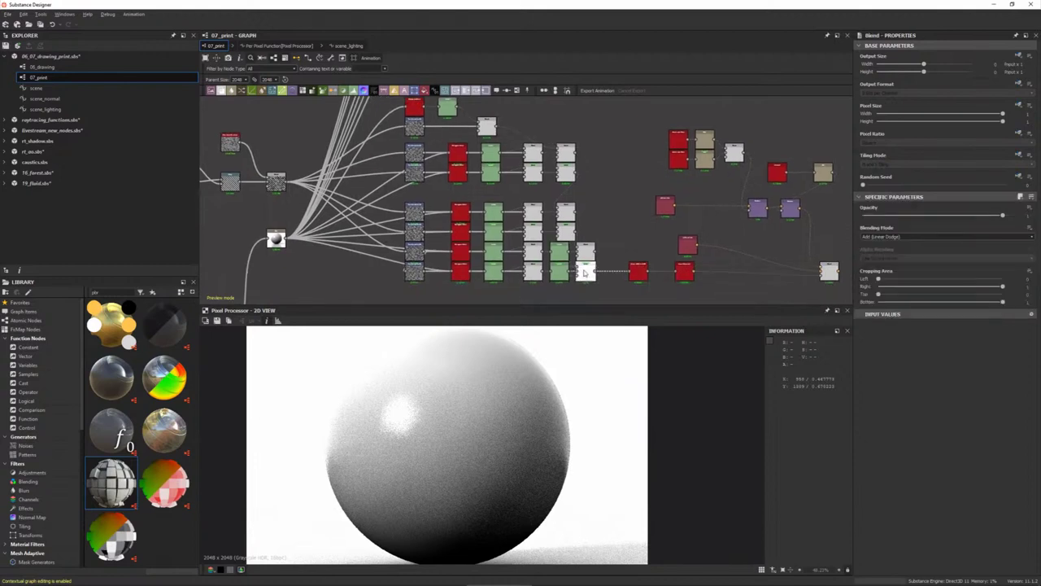
- Preview the linear_srgb_to_srgb_grayscale and Invert_grayscale crosshatch results and adjust camera_pos
{"action": "double_click", "coordinate": [685, 272]}
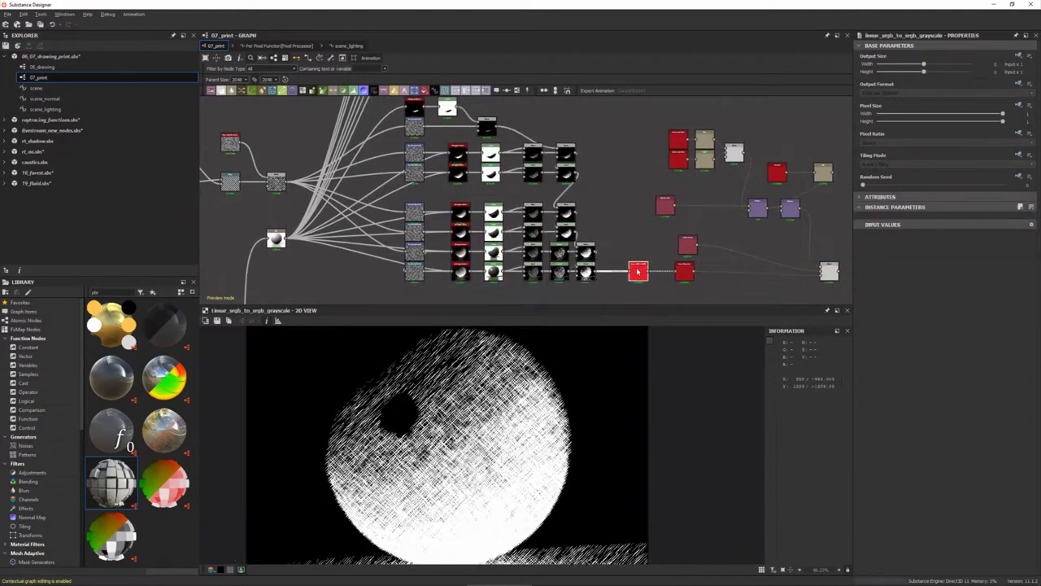
{"action": "left_click", "coordinate": [623, 228]}
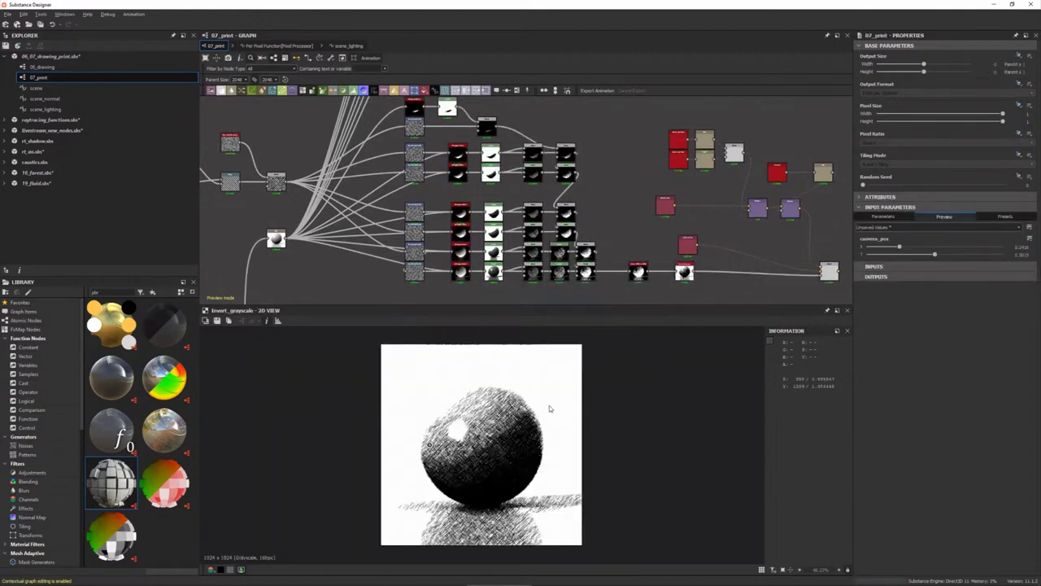
{"action": "scroll", "coordinate": [429, 444], "scroll_direction": "up", "scroll_amount": 1}
{"action": "mouse_move", "coordinate": [424, 451]}
{"action": "left_mouse_down"}
{"action": "mouse_move", "coordinate": [419, 489]}
{"action": "mouse_move", "coordinate": [476, 458]}
{"action": "mouse_move", "coordinate": [407, 448]}
{"action": "left_mouse_up"}
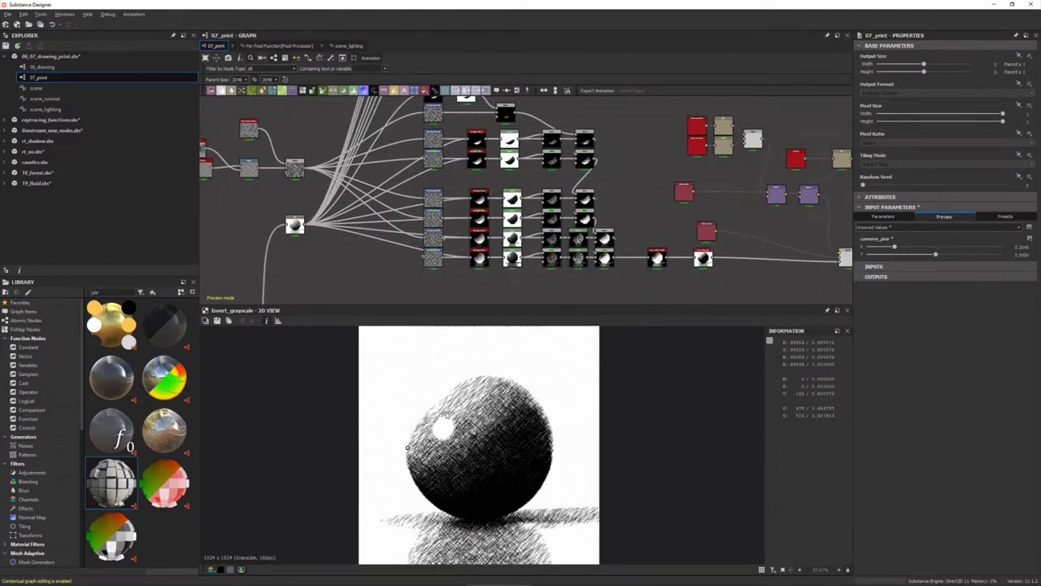
{"action": "scroll", "coordinate": [396, 446], "scroll_direction": "up", "scroll_amount": 1}
{"action": "scroll", "coordinate": [397, 446], "scroll_direction": "up", "scroll_amount": 1}
{"action": "scroll", "coordinate": [460, 405], "scroll_direction": "up", "scroll_amount": 1}
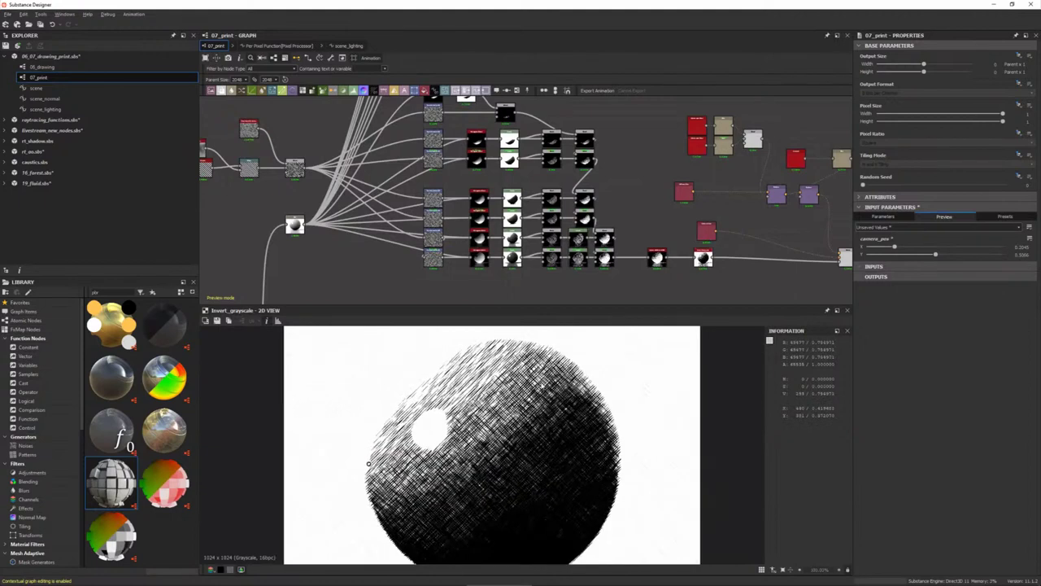
{"action": "mouse_move", "coordinate": [493, 141]}
{"action": "middle_mouse_down"}
{"action": "mouse_move", "coordinate": [509, 189]}
{"action": "mouse_move", "coordinate": [512, 167]}
{"action": "middle_mouse_up"}
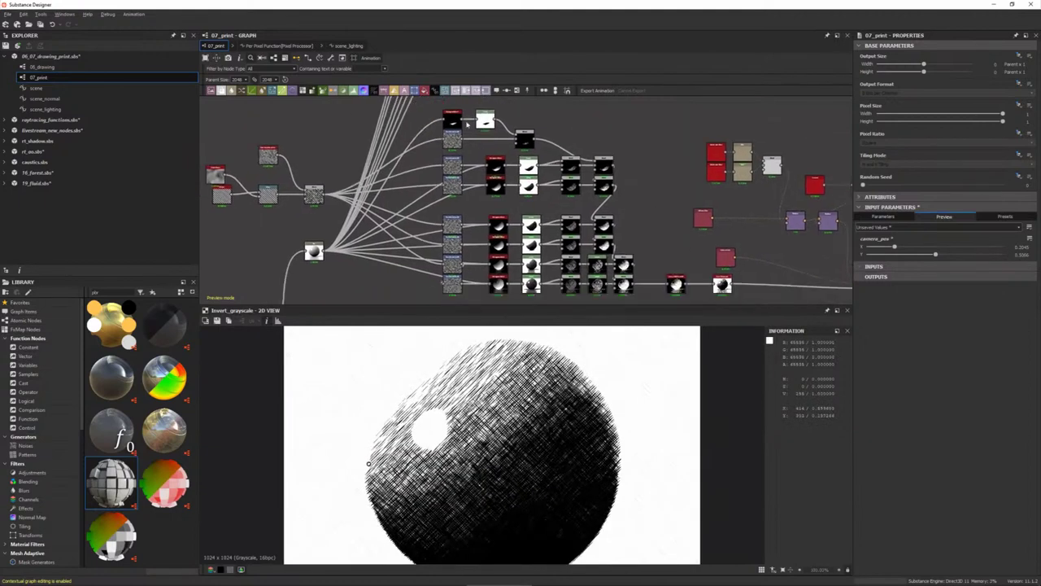
- Preview the blurred sphere and Histogram Select mask, sampling pixel values in each
{"action": "double_click", "coordinate": [313, 250]}
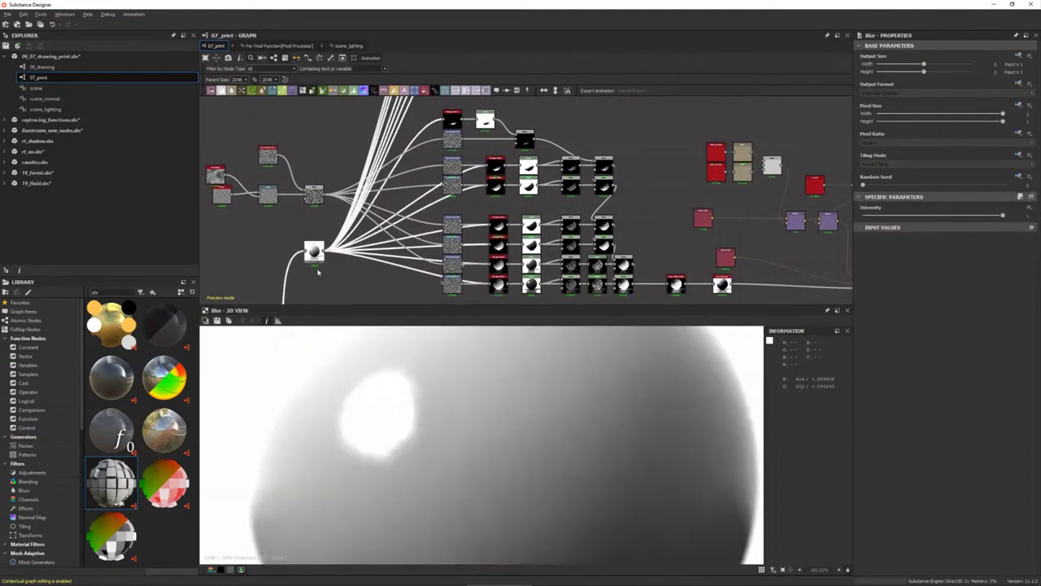
{"action": "double_click", "coordinate": [454, 284]}
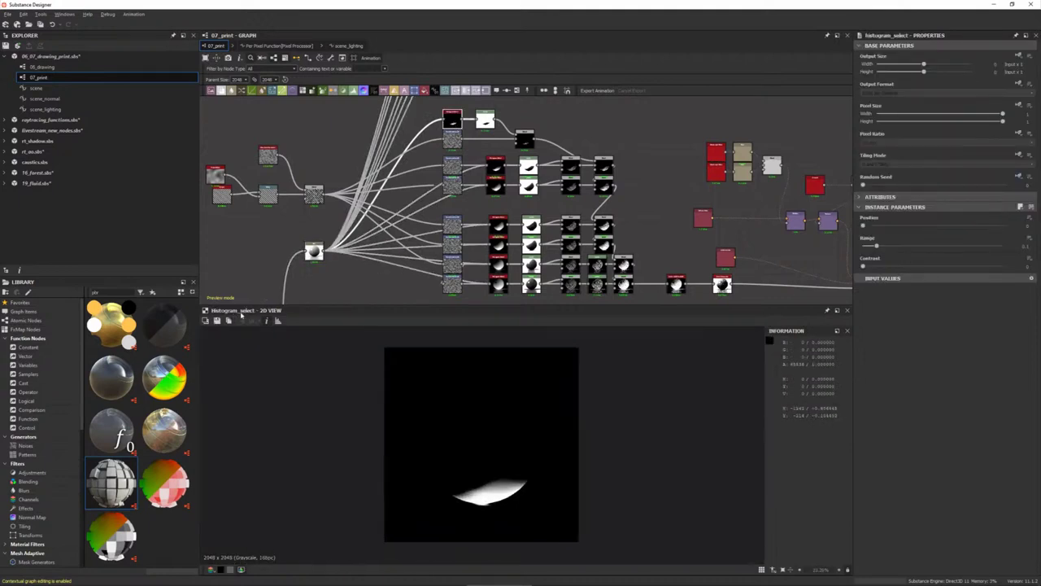
{"action": "left_click", "coordinate": [488, 506]}
{"action": "double_click", "coordinate": [313, 250]}
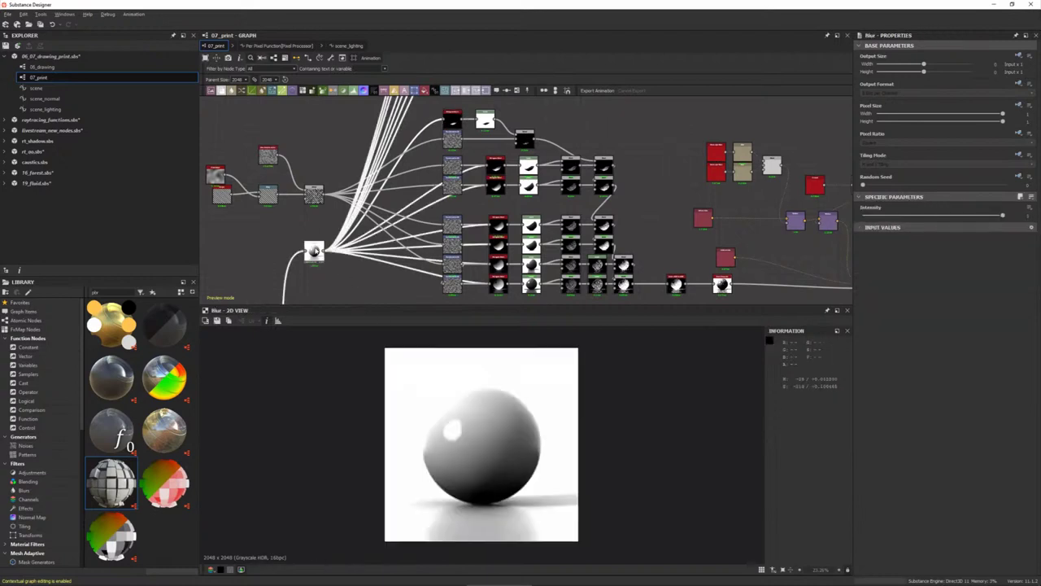
{"action": "left_click", "coordinate": [499, 507]}
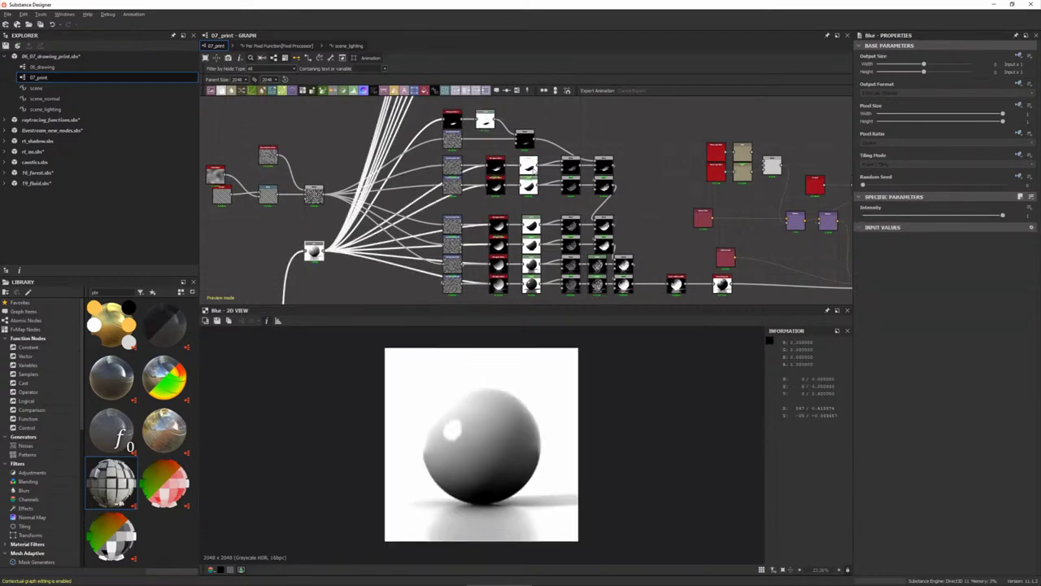
- Preview the Levels shadow masks, the Transformation 2D hatch texture and the Blend output
{"action": "double_click", "coordinate": [531, 169]}
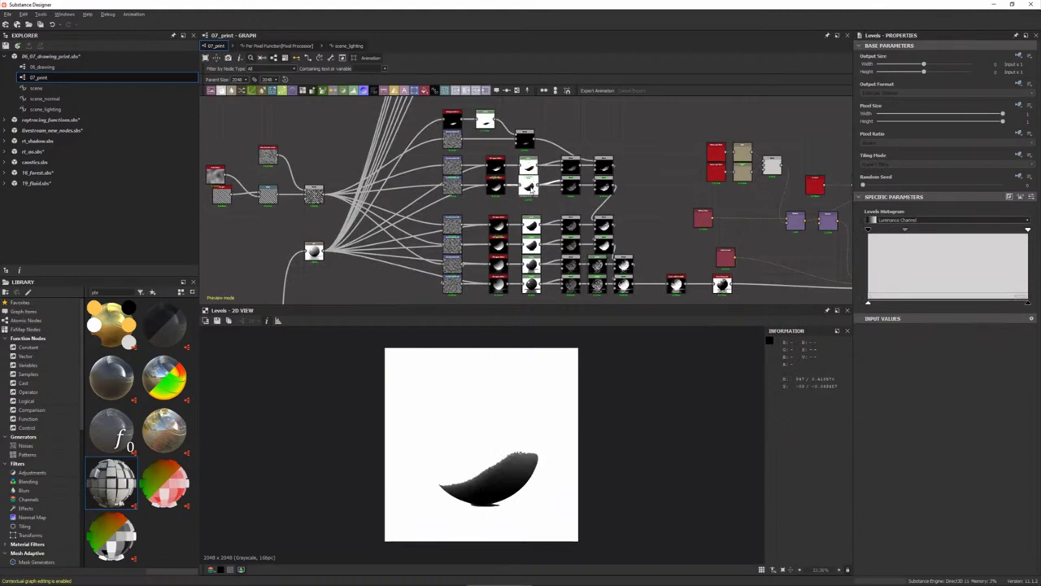
{"action": "double_click", "coordinate": [529, 188]}
{"action": "left_click", "coordinate": [531, 224]}
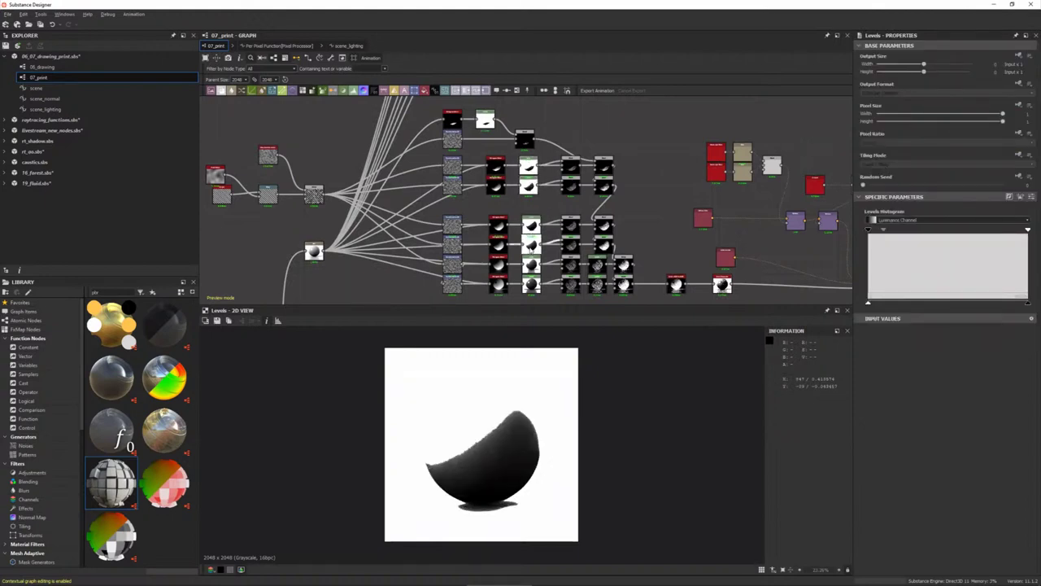
{"action": "double_click", "coordinate": [531, 225]}
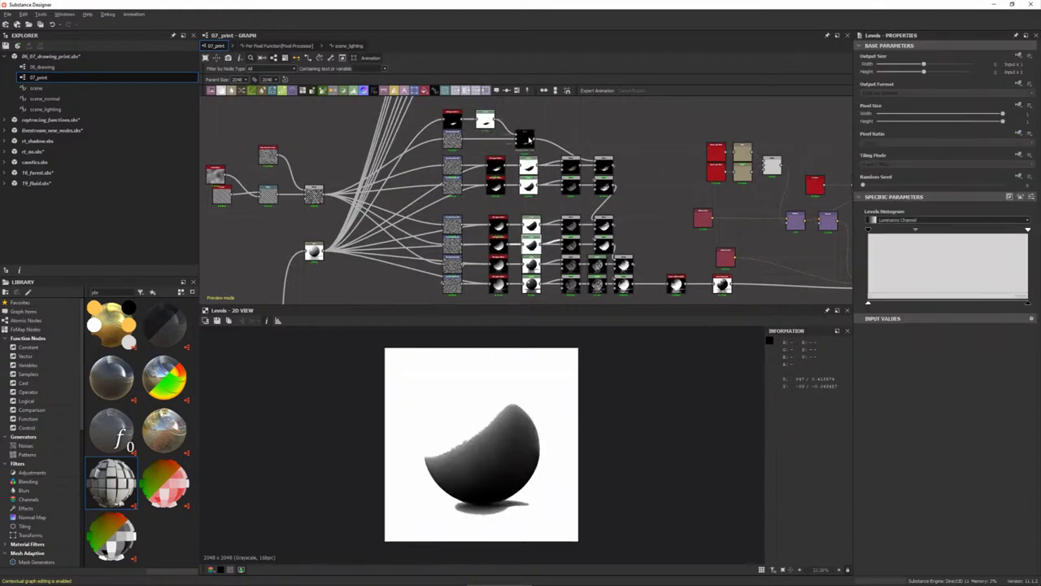
{"action": "double_click", "coordinate": [452, 140]}
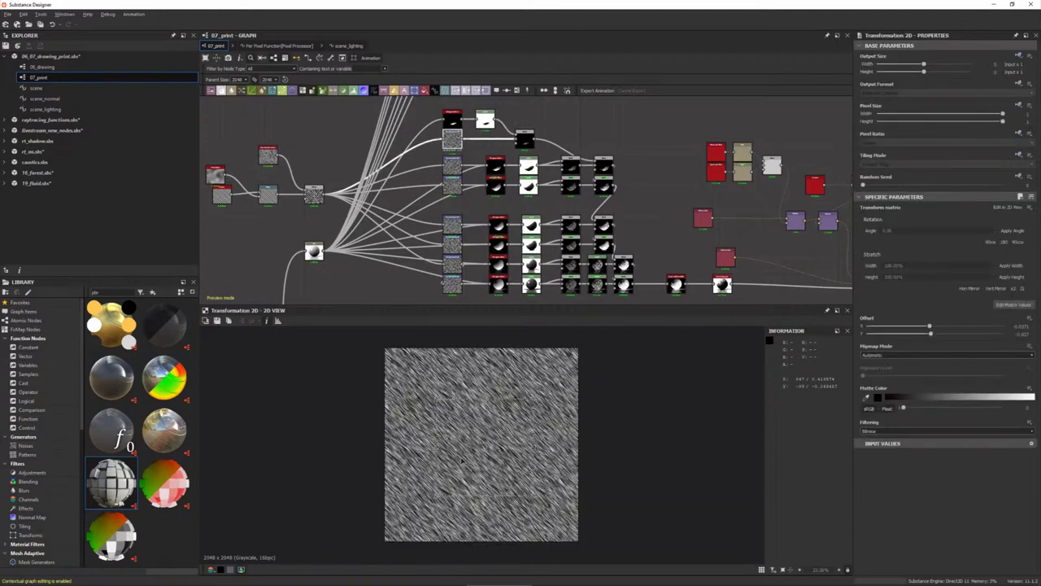
{"action": "scroll", "coordinate": [462, 460], "scroll_direction": "up", "scroll_amount": 3}
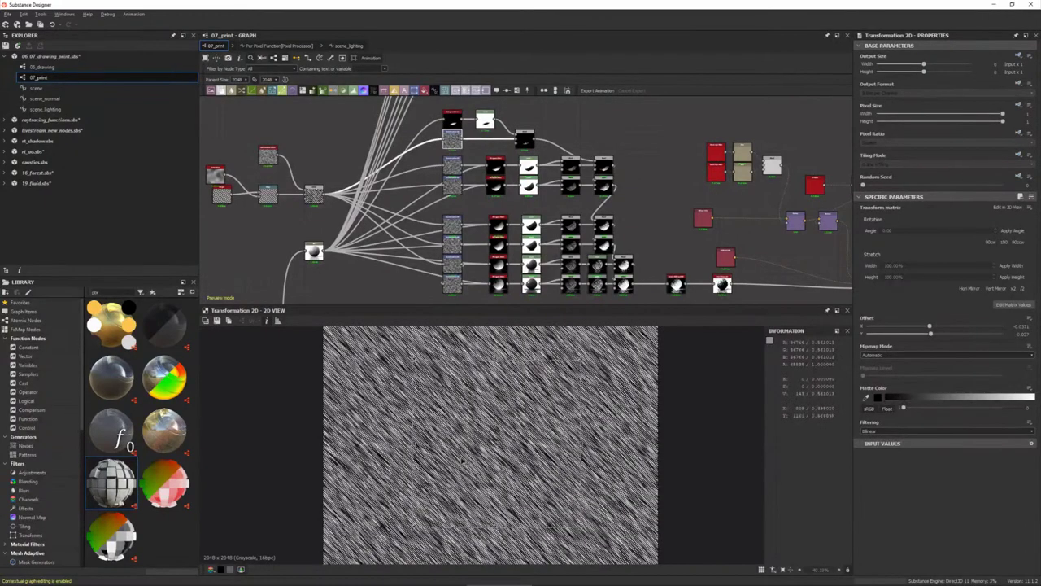
{"action": "double_click", "coordinate": [525, 140]}
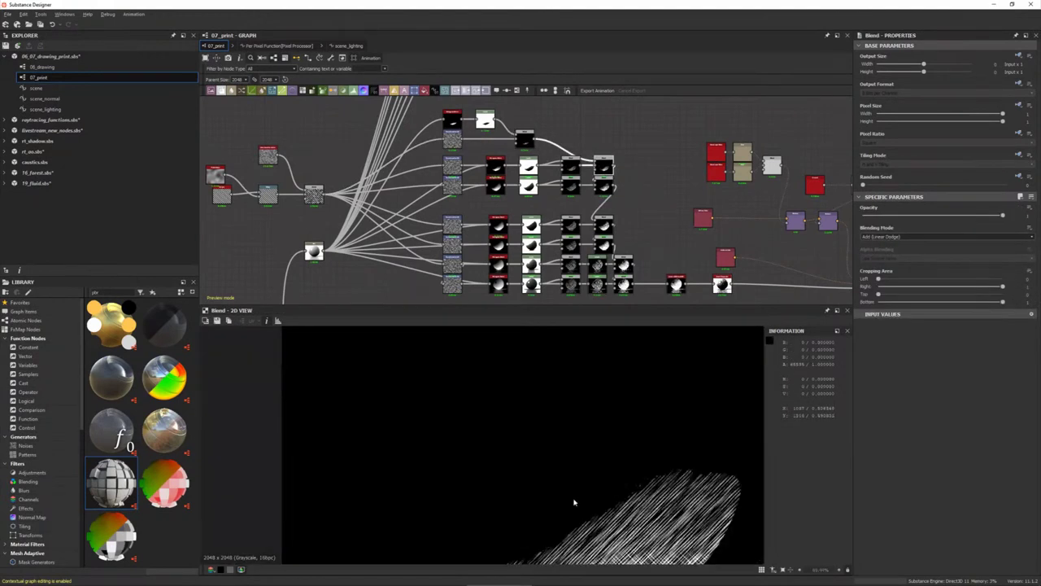
- Rewire the links between the Blend nodes and preview the fuller hatch combination
{"action": "left_click_drag", "start_coordinate": [615, 188], "coordinate": [593, 220]}
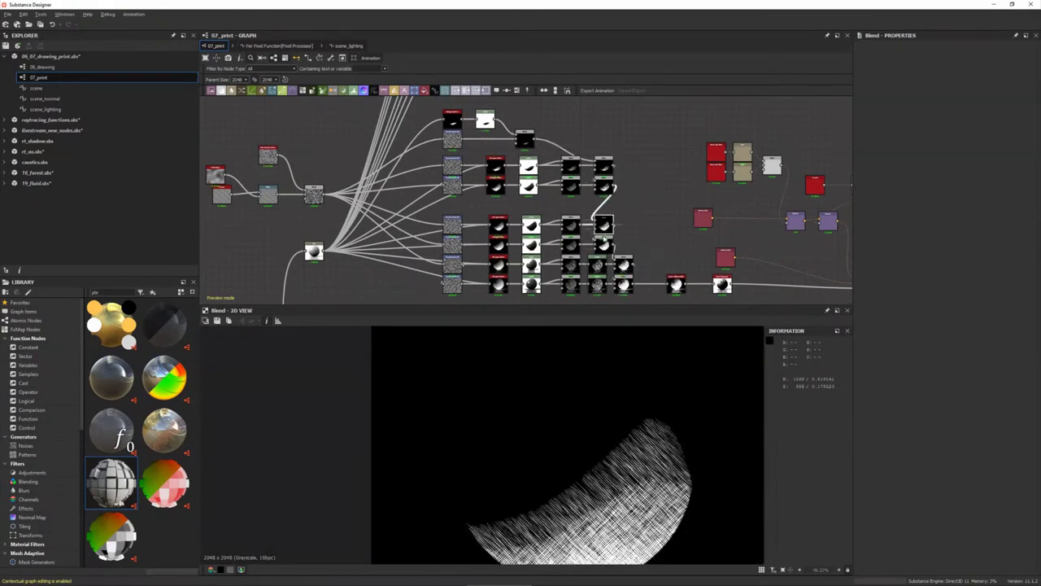
{"action": "left_click", "coordinate": [603, 237]}
{"action": "double_click", "coordinate": [603, 236]}
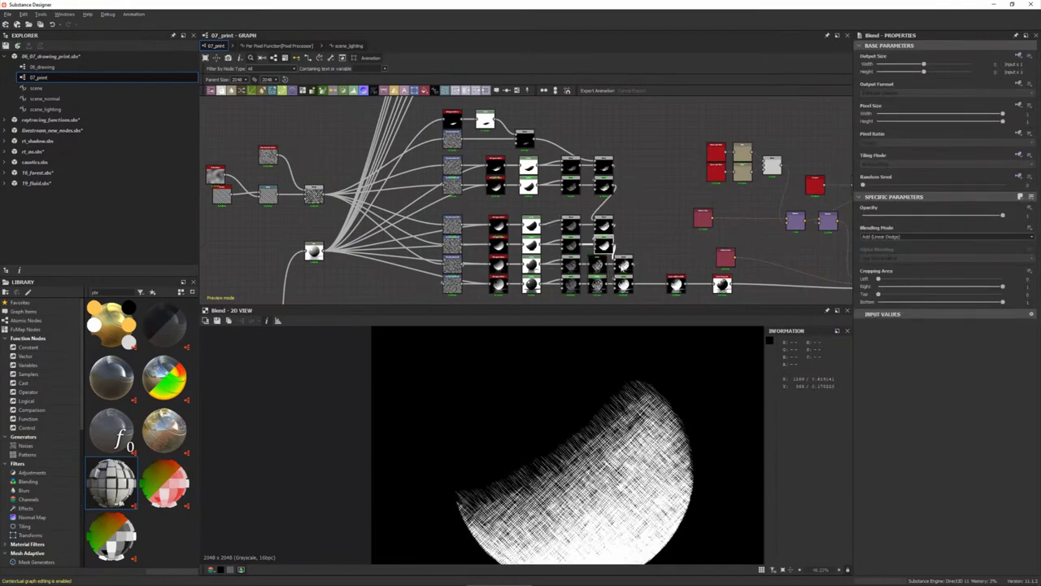
{"action": "left_click_drag", "start_coordinate": [616, 255], "coordinate": [619, 267]}
{"action": "middle_click_drag", "start_coordinate": [618, 259], "coordinate": [551, 182]}
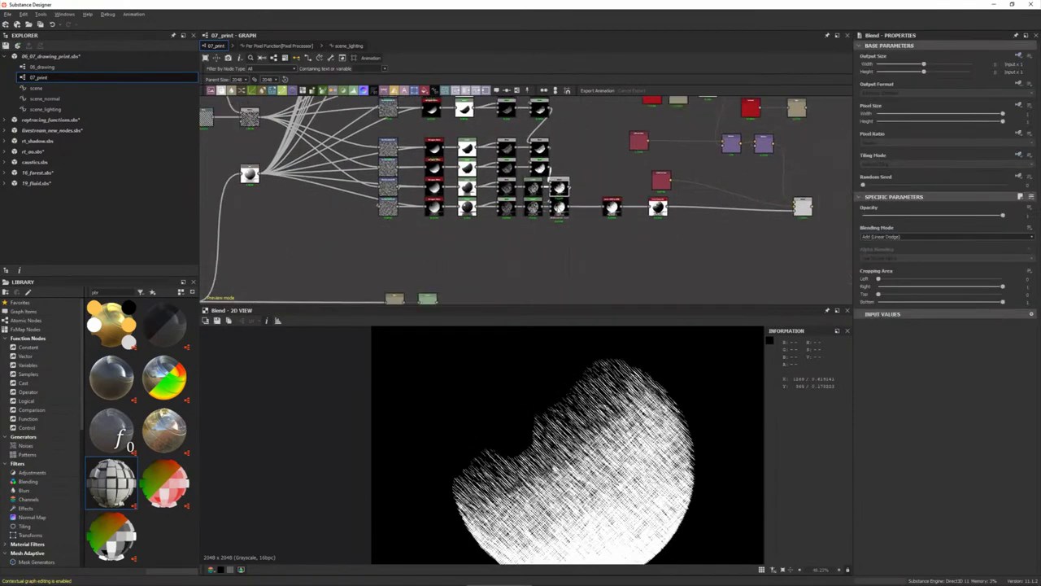
- Preview the invert_grayscale print and the final Transformation 2D hatched sphere
{"action": "scroll", "coordinate": [666, 214], "scroll_direction": "up", "scroll_amount": 3}
{"action": "double_click", "coordinate": [733, 205]}
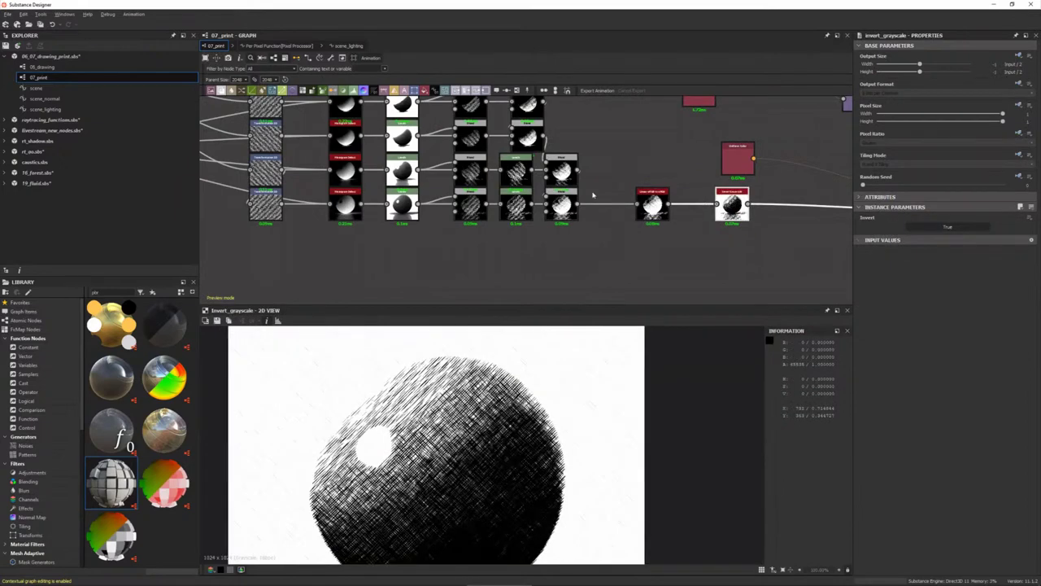
{"action": "scroll", "coordinate": [602, 273], "scroll_direction": "down", "scroll_amount": 3}
{"action": "scroll", "coordinate": [596, 270], "scroll_direction": "down", "scroll_amount": 2}
{"action": "scroll", "coordinate": [588, 252], "scroll_direction": "down", "scroll_amount": 1}
{"action": "scroll", "coordinate": [674, 267], "scroll_direction": "up", "scroll_amount": 3}
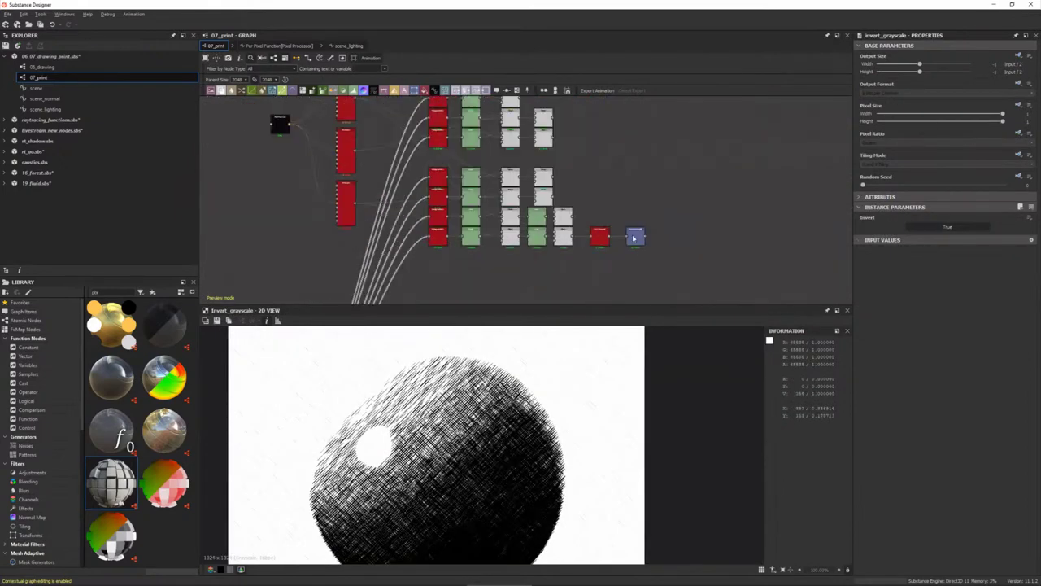
{"action": "double_click", "coordinate": [279, 122]}
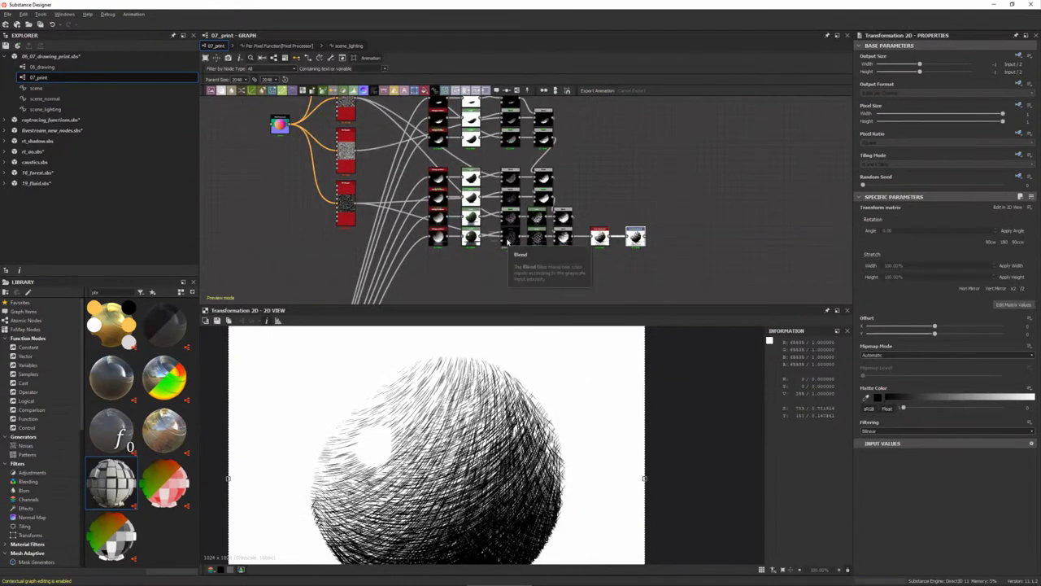
{"action": "scroll", "coordinate": [504, 242], "scroll_direction": "down", "scroll_amount": 1}
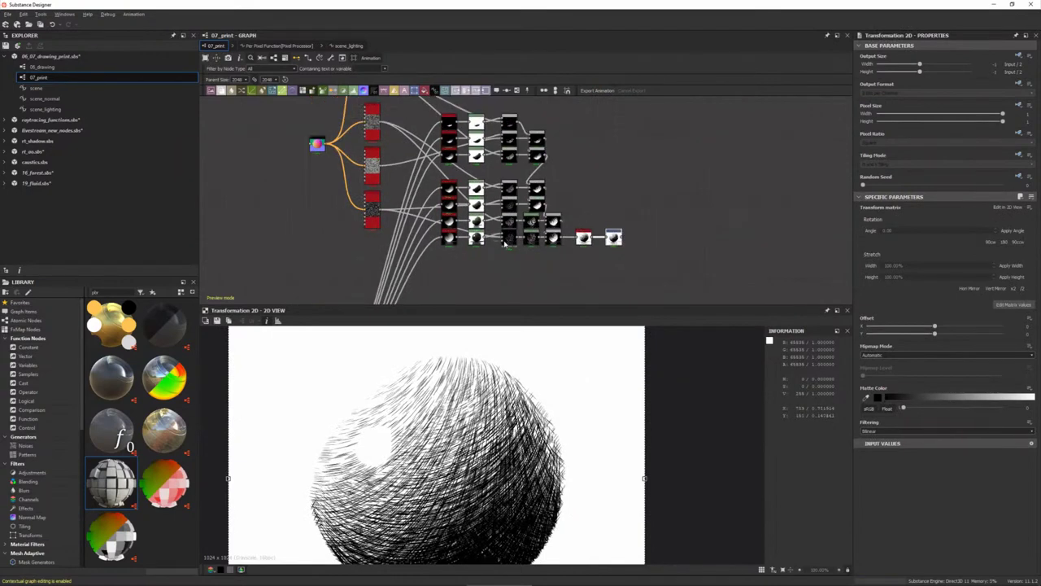
{"action": "middle_click_drag", "start_coordinate": [503, 241], "coordinate": [561, 284]}
- Preview the Pixel Processor's normal-coloured sphere, then the Tile Sampler's curvature-following hatch lines
{"action": "scroll", "coordinate": [382, 178], "scroll_direction": "up", "scroll_amount": 2}
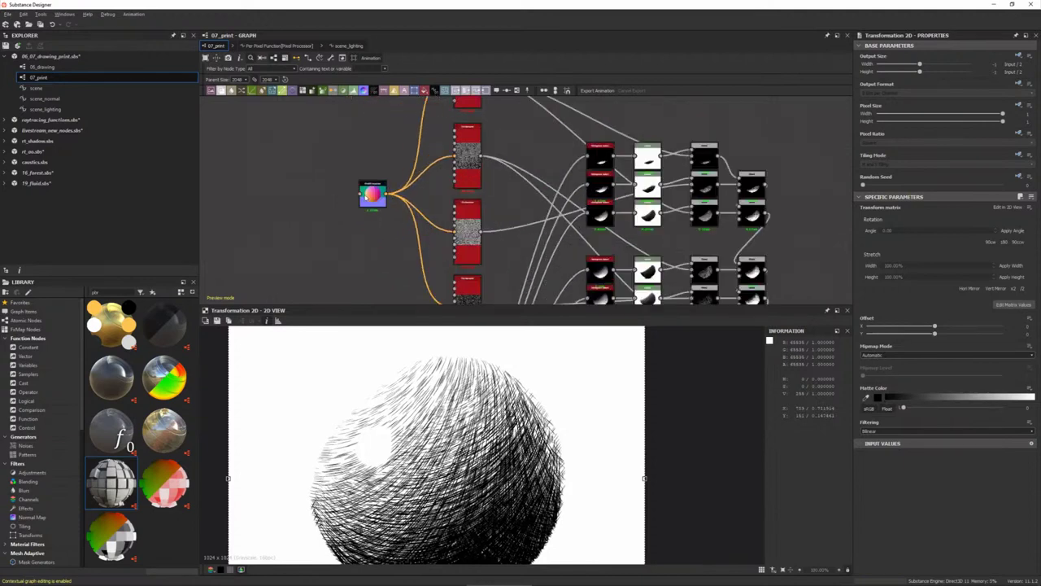
{"action": "double_click", "coordinate": [373, 193]}
{"action": "scroll", "coordinate": [485, 470], "scroll_direction": "down", "scroll_amount": 3}
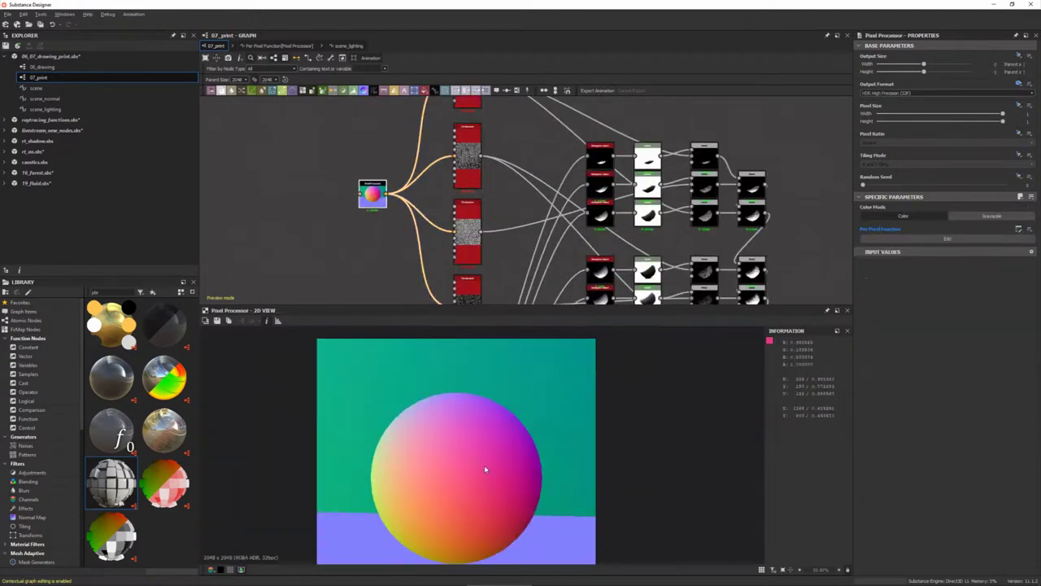
{"action": "middle_click_drag", "start_coordinate": [475, 200], "coordinate": [456, 268]}
{"action": "scroll", "coordinate": [413, 194], "scroll_direction": "up", "scroll_amount": 3}
{"action": "scroll", "coordinate": [414, 194], "scroll_direction": "up", "scroll_amount": 3}
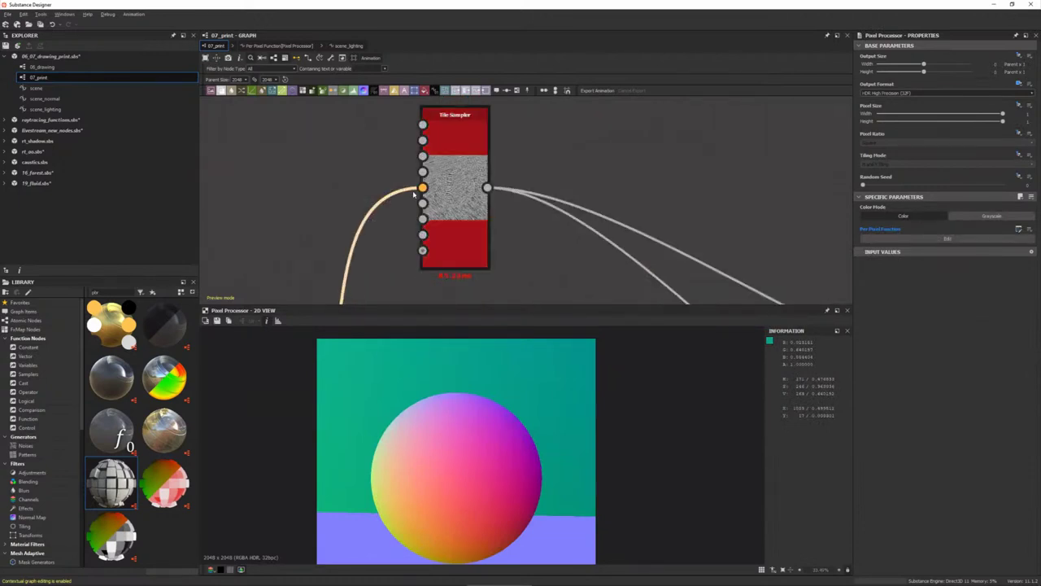
{"action": "left_click", "coordinate": [461, 189]}
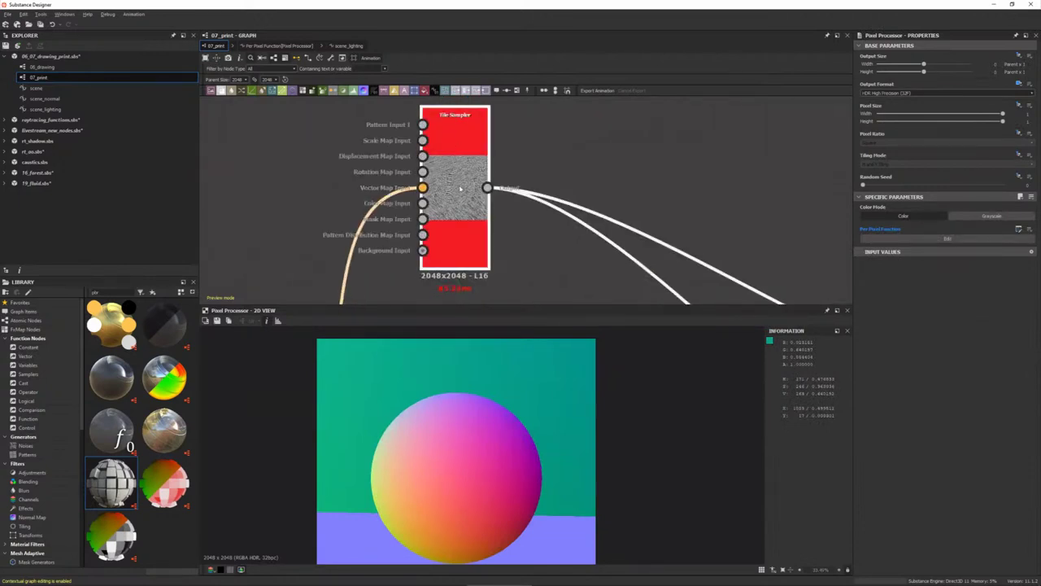
{"action": "double_click", "coordinate": [461, 189]}
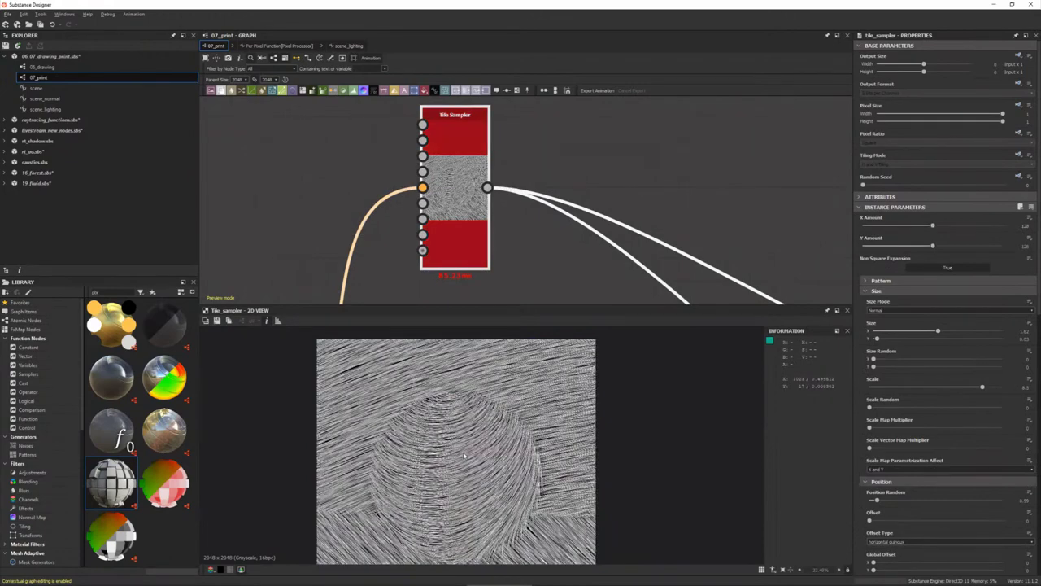
- Preview a Blend node showing curved white hatch strokes filling one crescent of the sphere
{"action": "scroll", "coordinate": [464, 456], "scroll_direction": "up", "scroll_amount": 3}
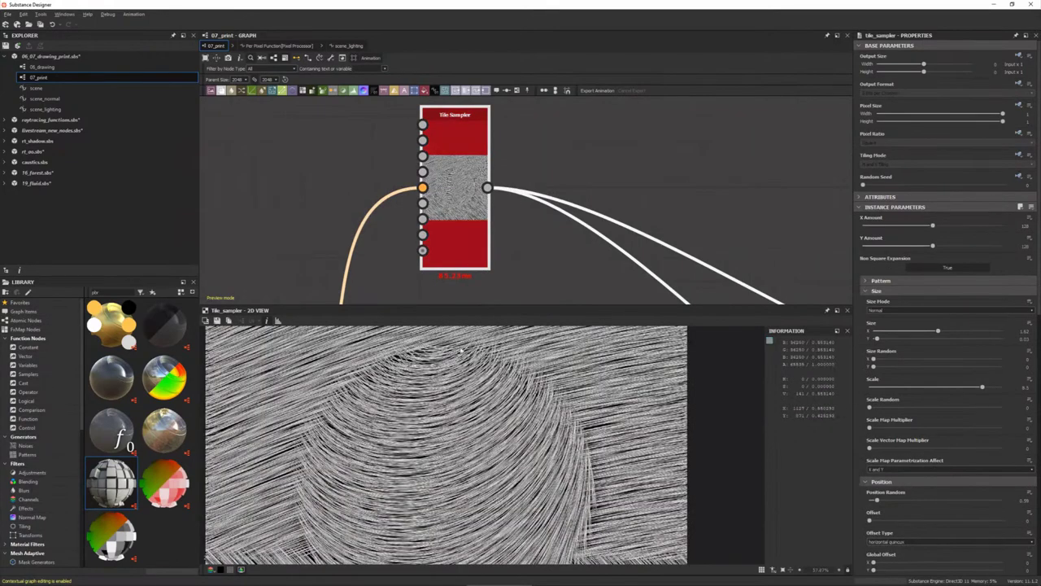
{"action": "scroll", "coordinate": [461, 350], "scroll_direction": "up", "scroll_amount": 2}
{"action": "scroll", "coordinate": [656, 261], "scroll_direction": "down", "scroll_amount": 4}
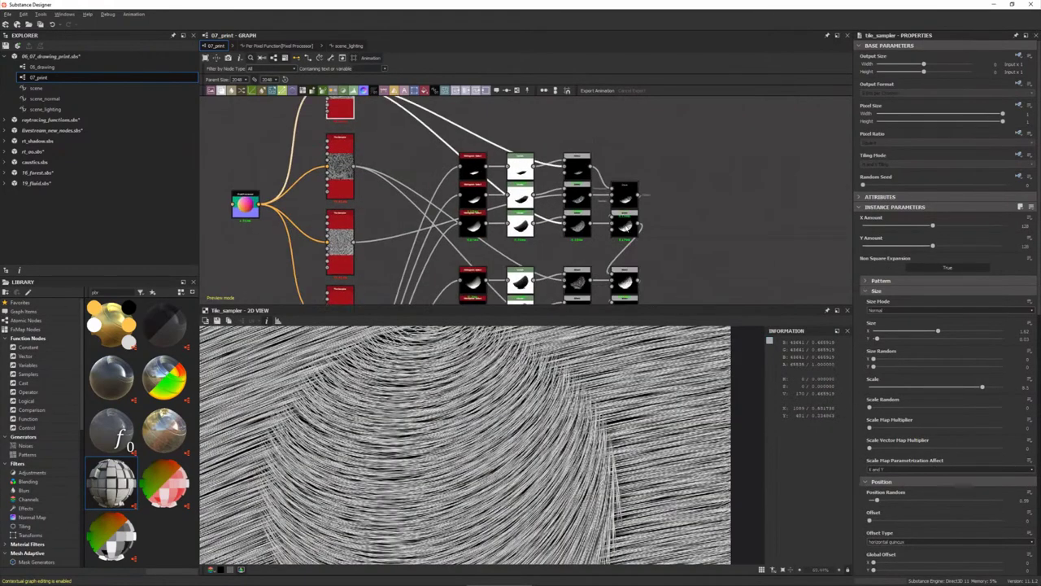
{"action": "double_click", "coordinate": [624, 226]}
{"action": "middle_click_drag", "start_coordinate": [639, 244], "coordinate": [638, 216]}
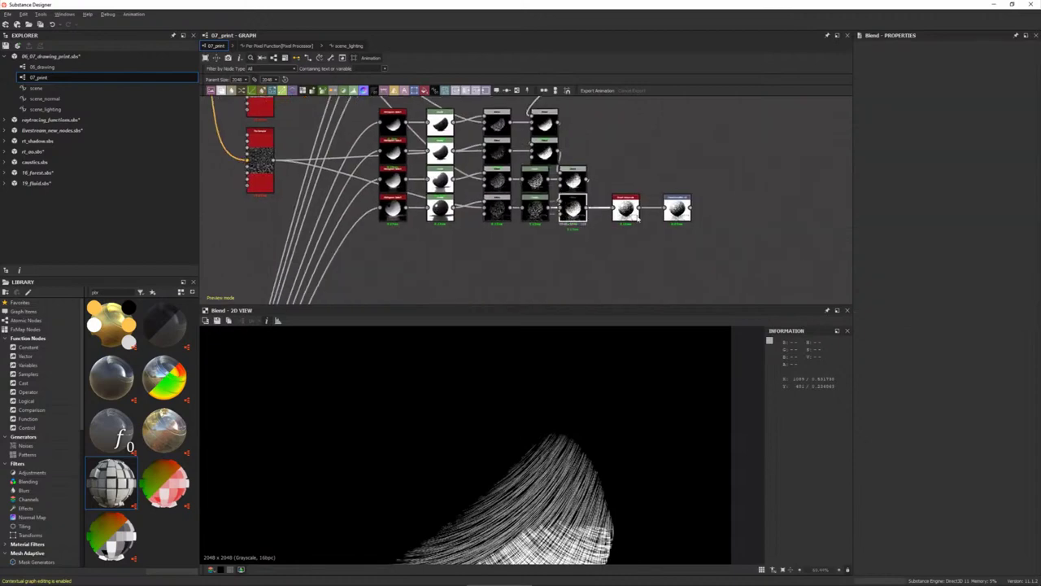
- Preview the final print output and change camera_pos to move the sphere's highlight upper right
{"action": "double_click", "coordinate": [677, 208]}
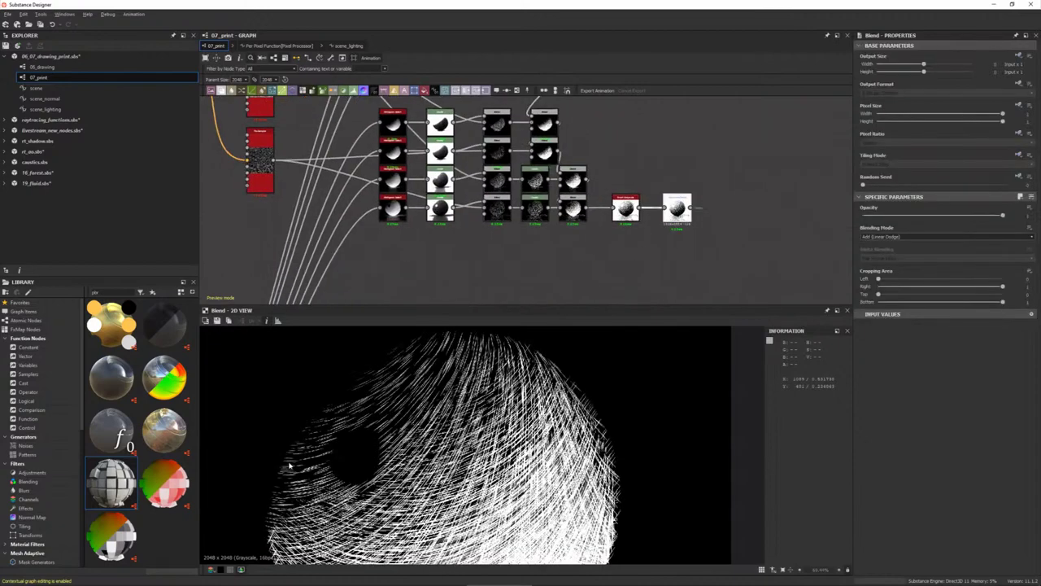
{"action": "left_click", "coordinate": [418, 503]}
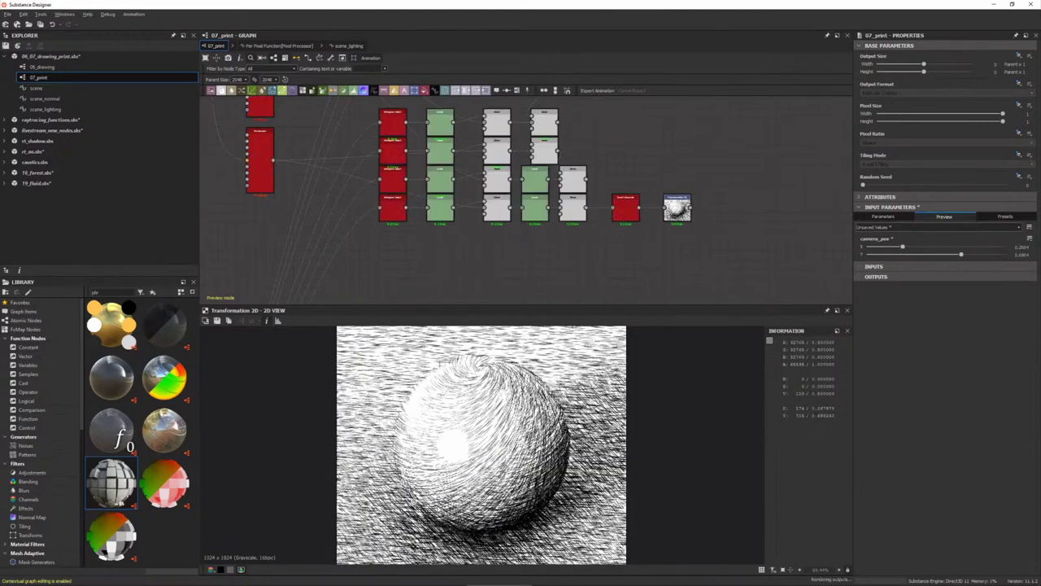
{"action": "left_click", "coordinate": [440, 510]}
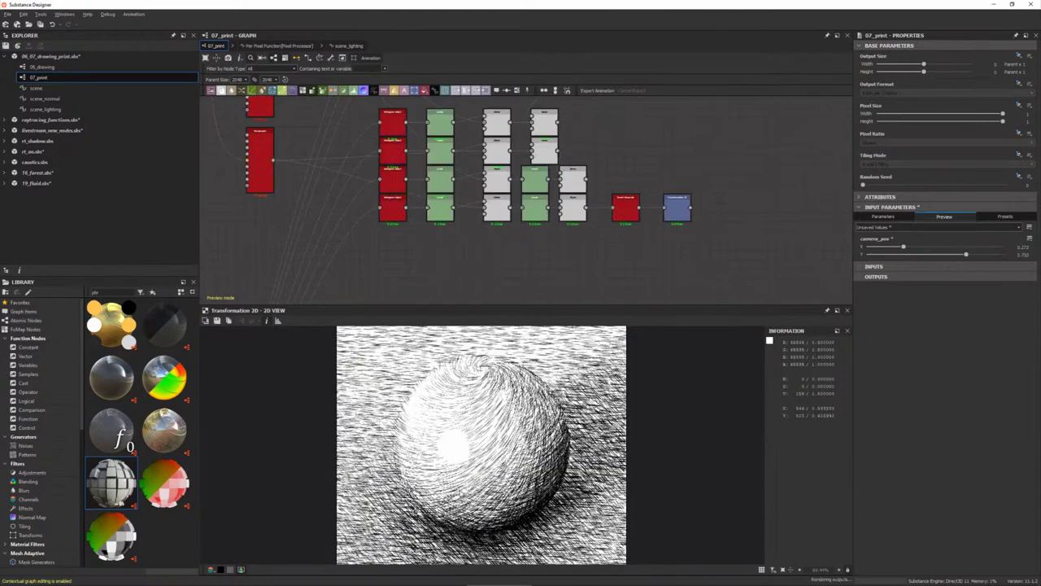
{"action": "scroll", "coordinate": [476, 464], "scroll_direction": "down", "scroll_amount": 2}
{"action": "left_click", "coordinate": [482, 449]}
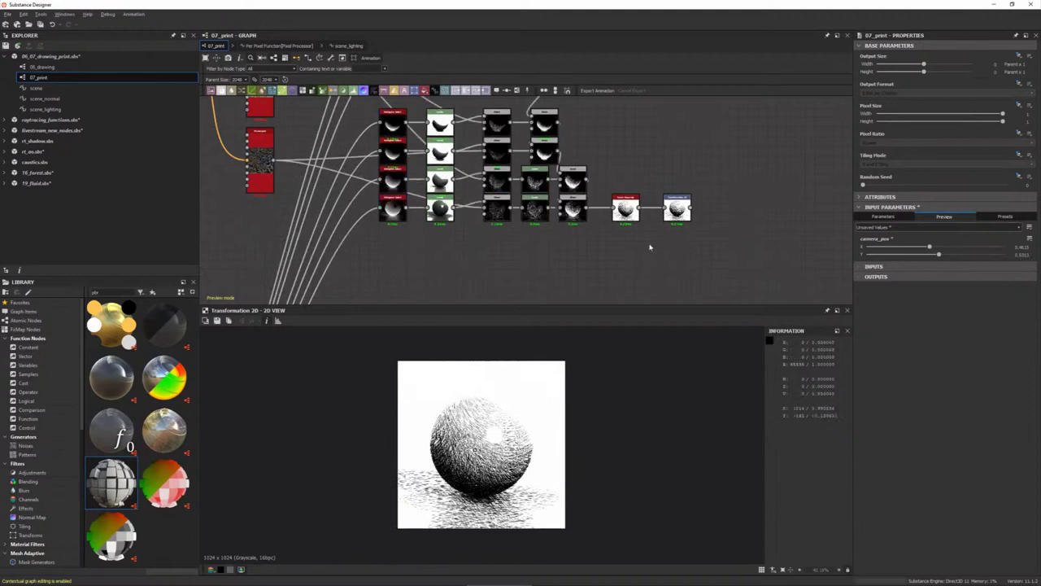
- Select the Transformation 2D node, then the drawing print package in the Explorer
{"action": "scroll", "coordinate": [480, 449], "scroll_direction": "up", "scroll_amount": 1}
{"action": "scroll", "coordinate": [456, 452], "scroll_direction": "up", "scroll_amount": 1}
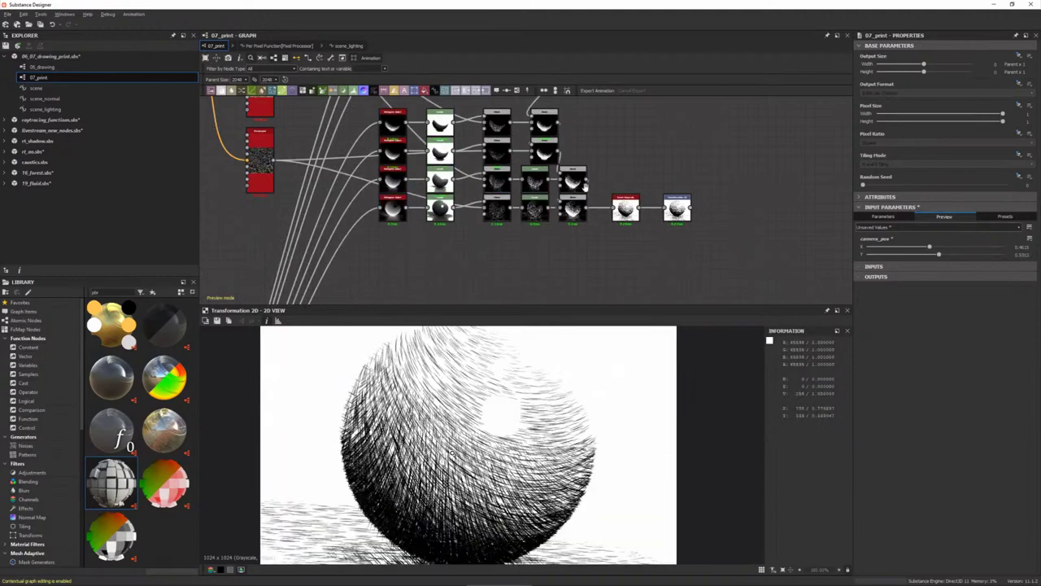
{"action": "scroll", "coordinate": [588, 209], "scroll_direction": "down", "scroll_amount": 3}
{"action": "middle_click_drag", "start_coordinate": [488, 244], "coordinate": [455, 179]}
{"action": "scroll", "coordinate": [500, 192], "scroll_direction": "up", "scroll_amount": 3}
{"action": "left_click", "coordinate": [500, 192]}
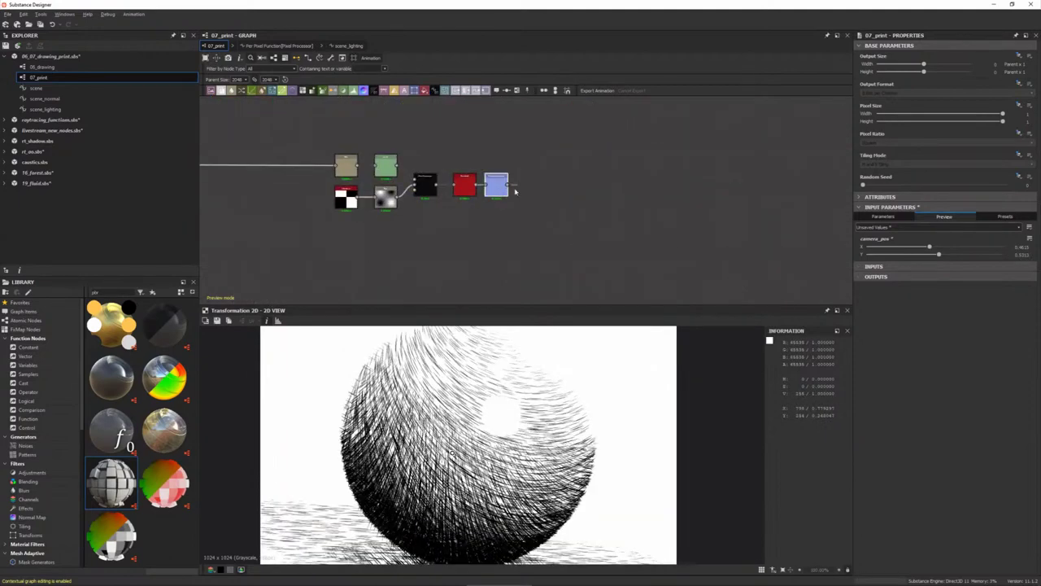
{"action": "left_click", "coordinate": [45, 57]}
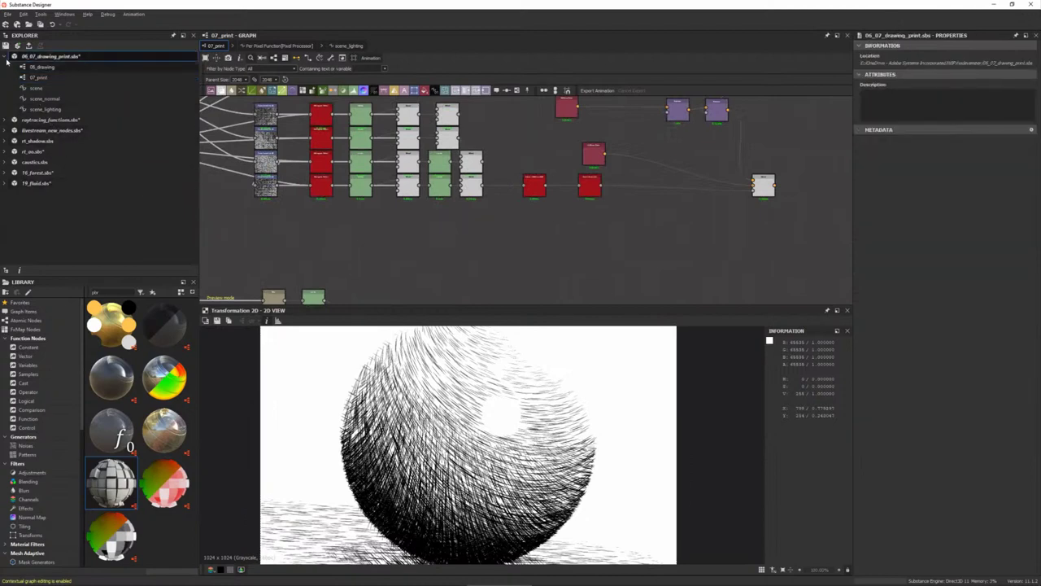
- Collapse 06_07_drawing_print.sbs and open New_Graph from livestream_new_nodes.sbs
{"action": "left_click", "coordinate": [4, 57]}
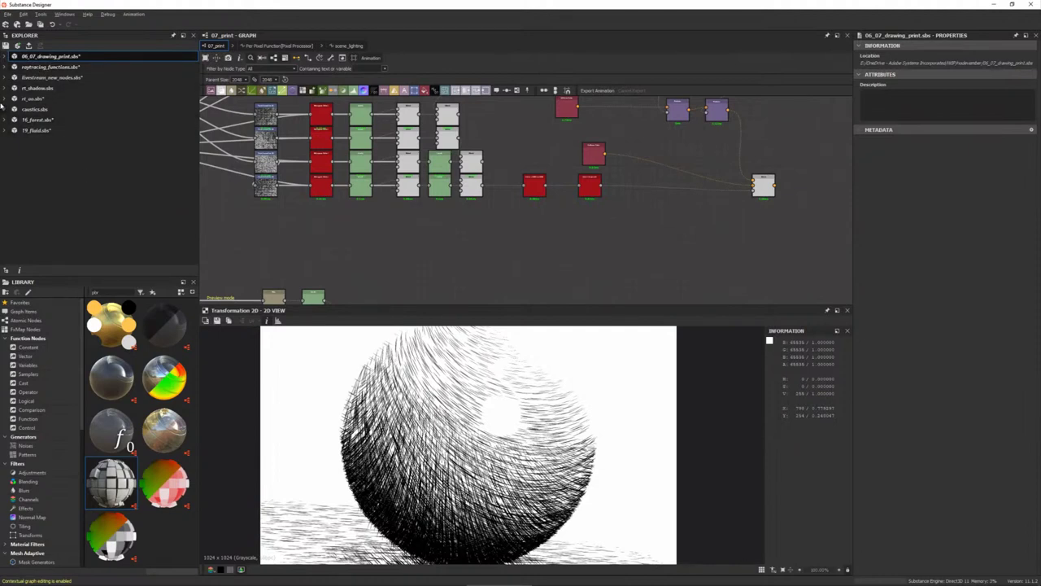
{"action": "left_click", "coordinate": [4, 78]}
{"action": "left_click", "coordinate": [69, 88]}
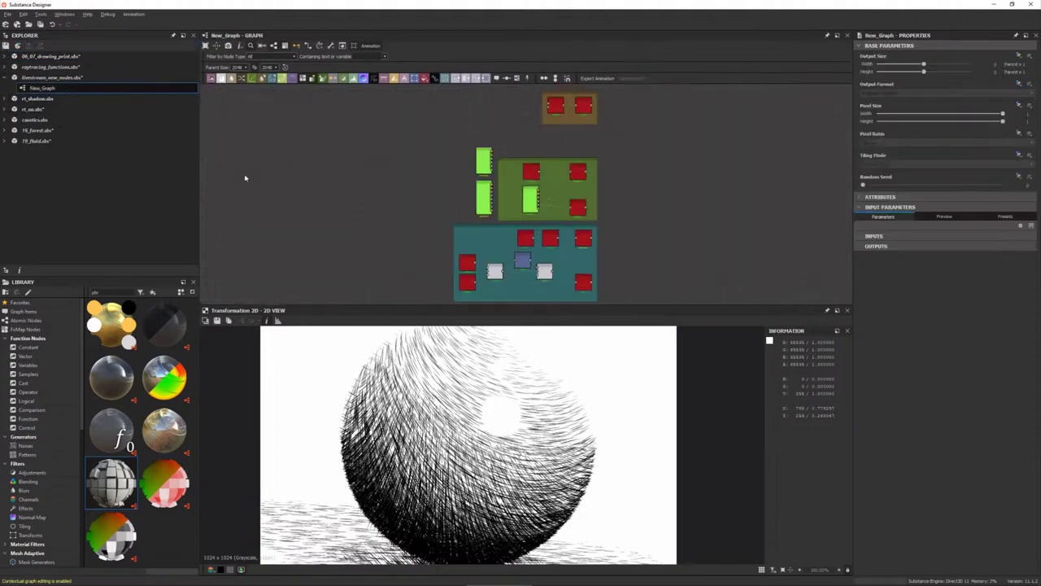
- Pan and zoom onto the frame where a Tile Generator feeds the RT Shadow node
{"action": "middle_click_drag", "start_coordinate": [669, 147], "coordinate": [638, 200]}
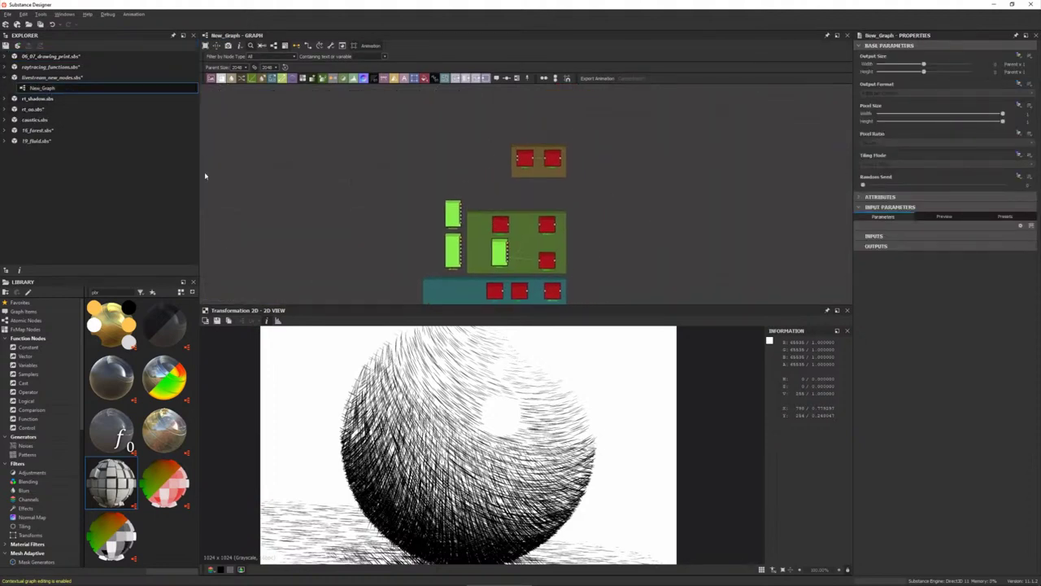
{"action": "scroll", "coordinate": [575, 152], "scroll_direction": "up", "scroll_amount": 3}
{"action": "scroll", "coordinate": [565, 159], "scroll_direction": "up", "scroll_amount": 2}
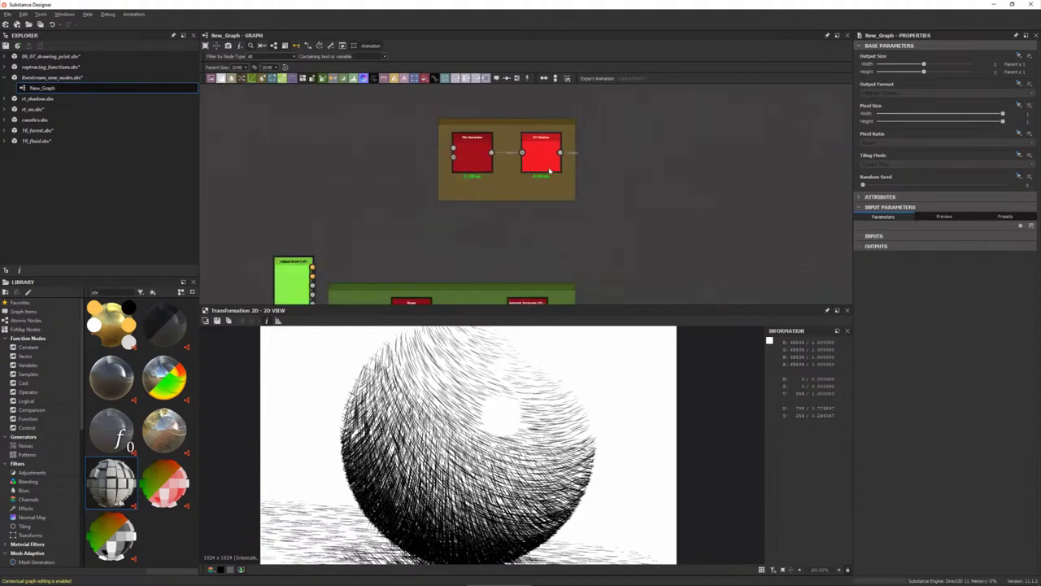
{"action": "scroll", "coordinate": [550, 171], "scroll_direction": "up", "scroll_amount": 1}
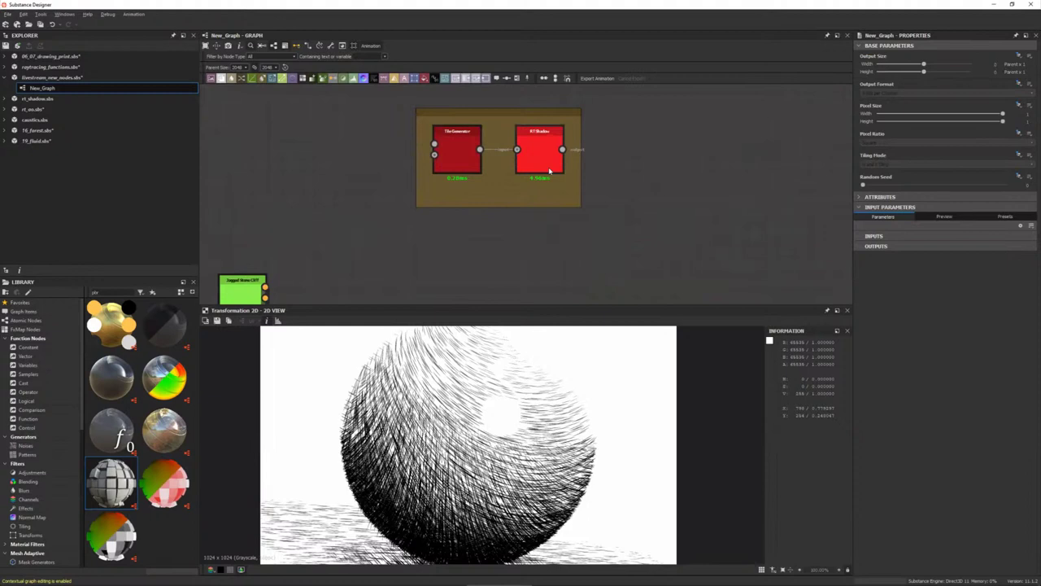
{"action": "middle_click_drag", "start_coordinate": [496, 175], "coordinate": [494, 206]}
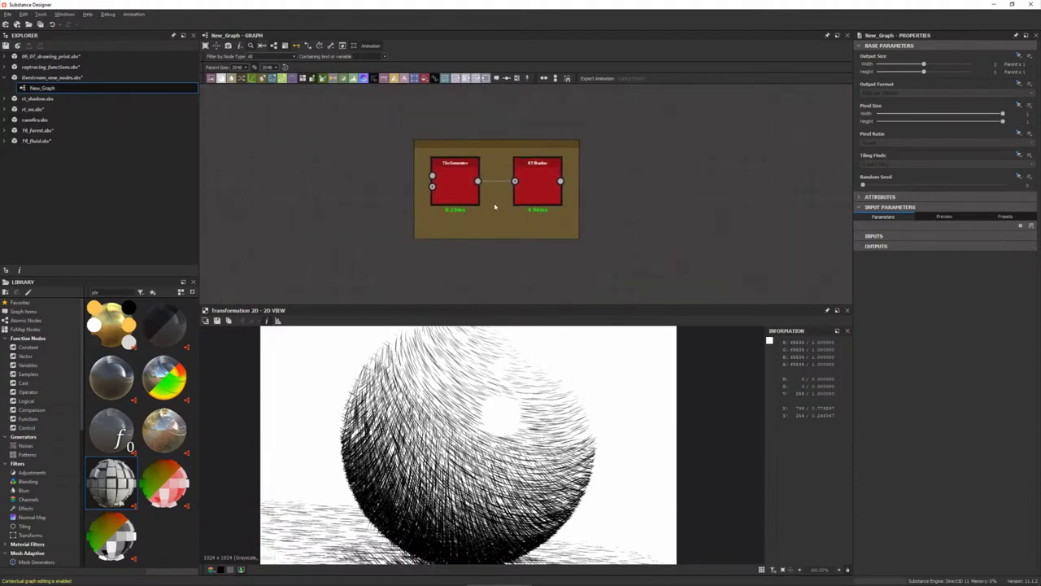
{"action": "scroll", "coordinate": [494, 207], "scroll_direction": "up", "scroll_amount": 2}
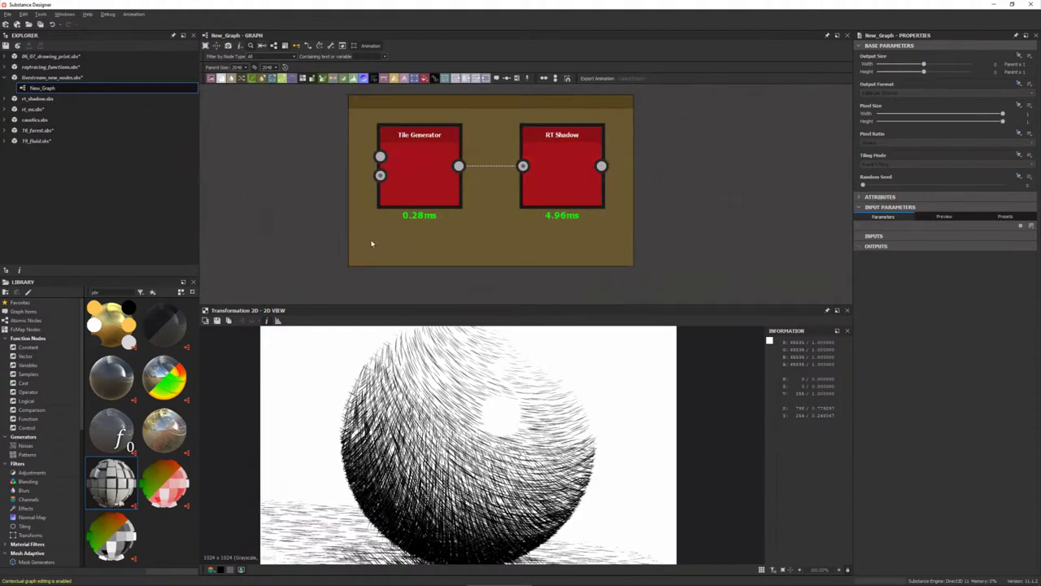
- Preview the RT Shadow output and drag its light position to lengthen and shift shadows
{"action": "double_click", "coordinate": [564, 175]}
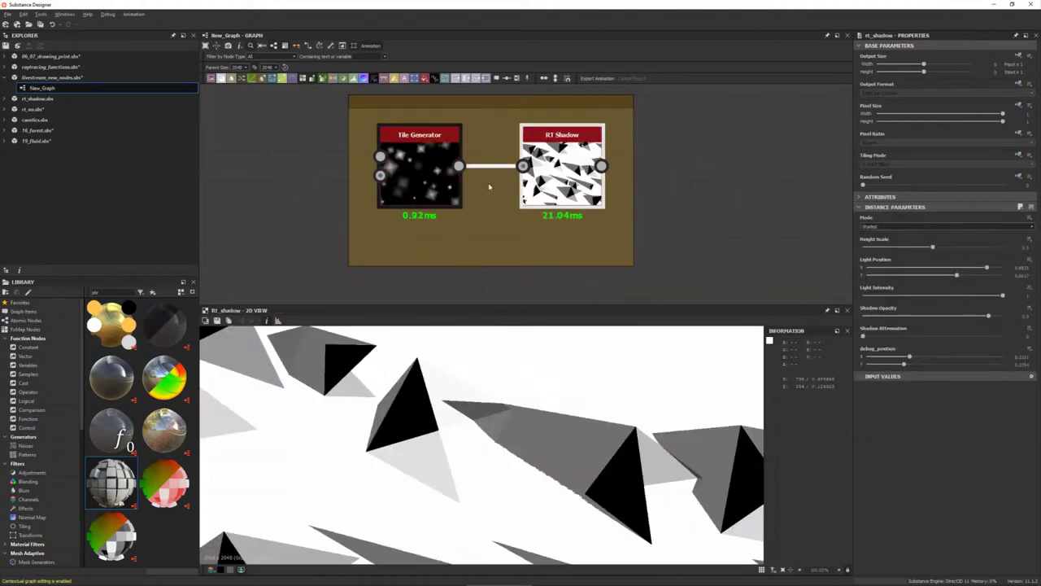
{"action": "scroll", "coordinate": [631, 448], "scroll_direction": "down", "scroll_amount": 5}
{"action": "scroll", "coordinate": [621, 428], "scroll_direction": "up", "scroll_amount": 2}
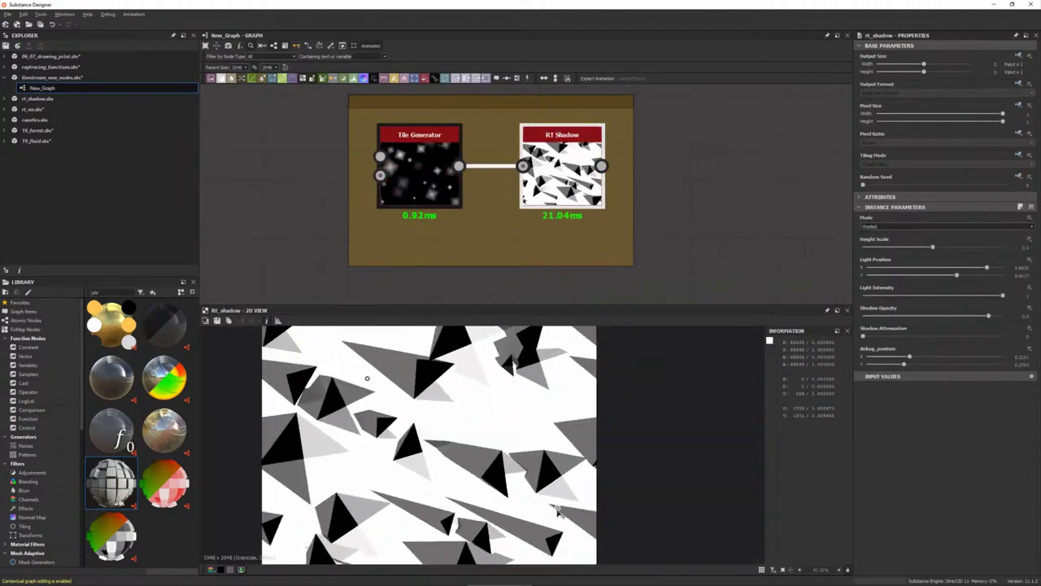
{"action": "left_click_drag", "start_coordinate": [557, 506], "coordinate": [564, 489]}
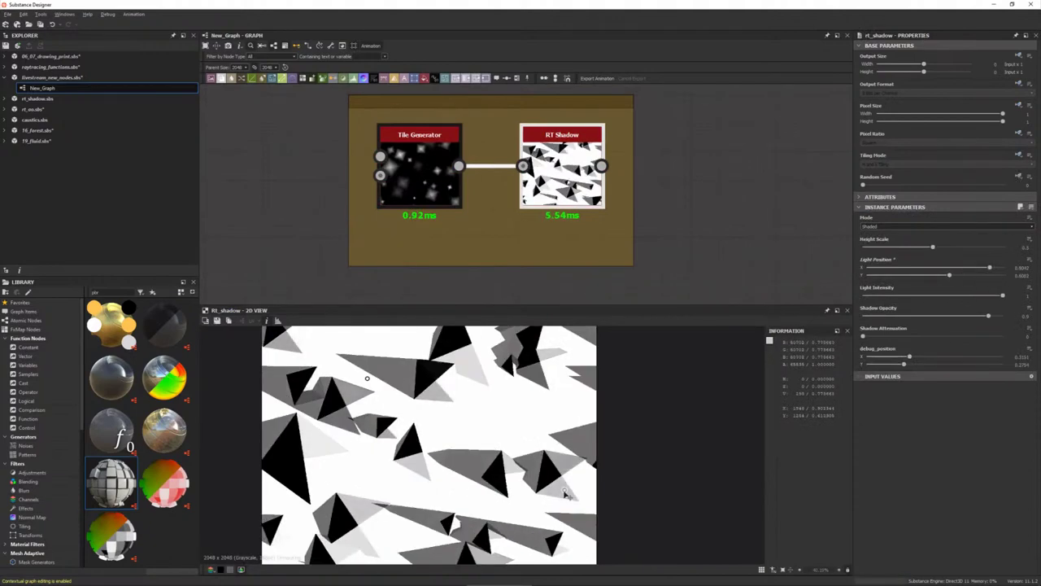
{"action": "mouse_move", "coordinate": [564, 489]}
{"action": "left_mouse_down"}
{"action": "mouse_move", "coordinate": [592, 451]}
{"action": "mouse_move", "coordinate": [574, 442]}
{"action": "left_mouse_up"}
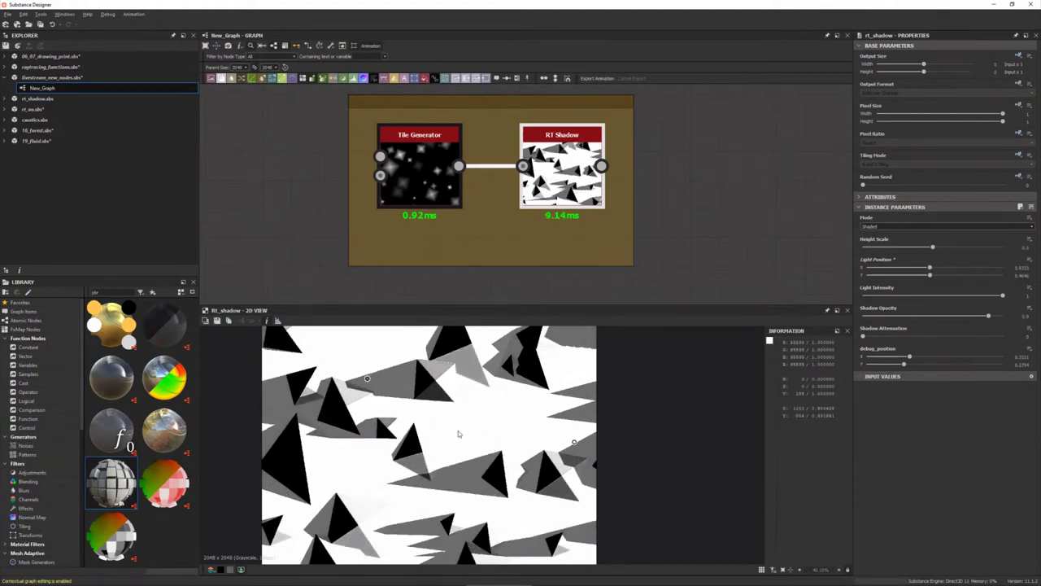
{"action": "scroll", "coordinate": [460, 474], "scroll_direction": "up", "scroll_amount": 2}
{"action": "middle_click_drag", "start_coordinate": [461, 474], "coordinate": [720, 439]}
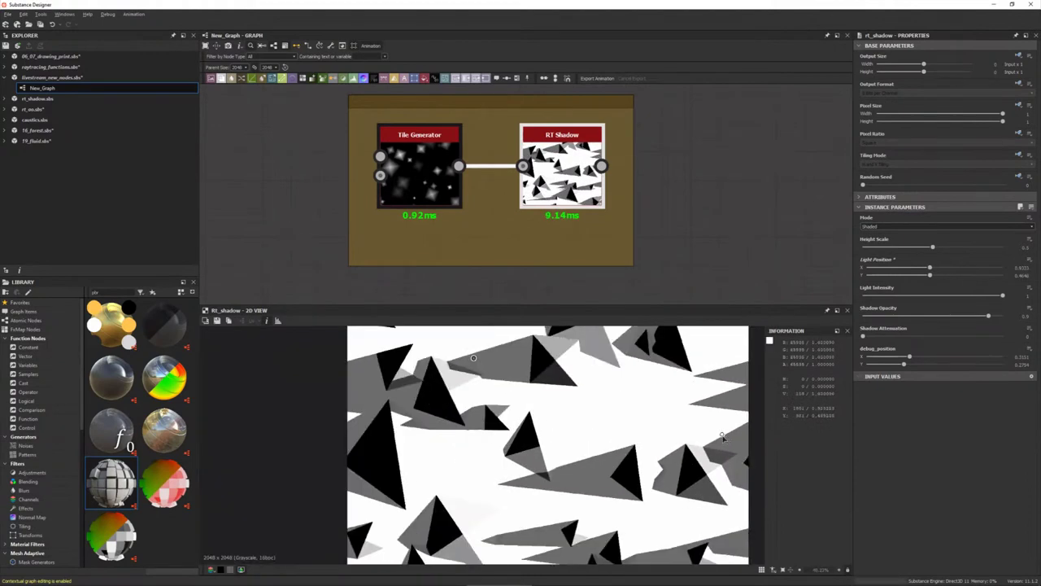
{"action": "mouse_move", "coordinate": [722, 438]}
{"action": "left_mouse_down"}
{"action": "mouse_move", "coordinate": [745, 436]}
{"action": "mouse_move", "coordinate": [712, 444]}
{"action": "mouse_move", "coordinate": [733, 418]}
{"action": "left_mouse_up"}
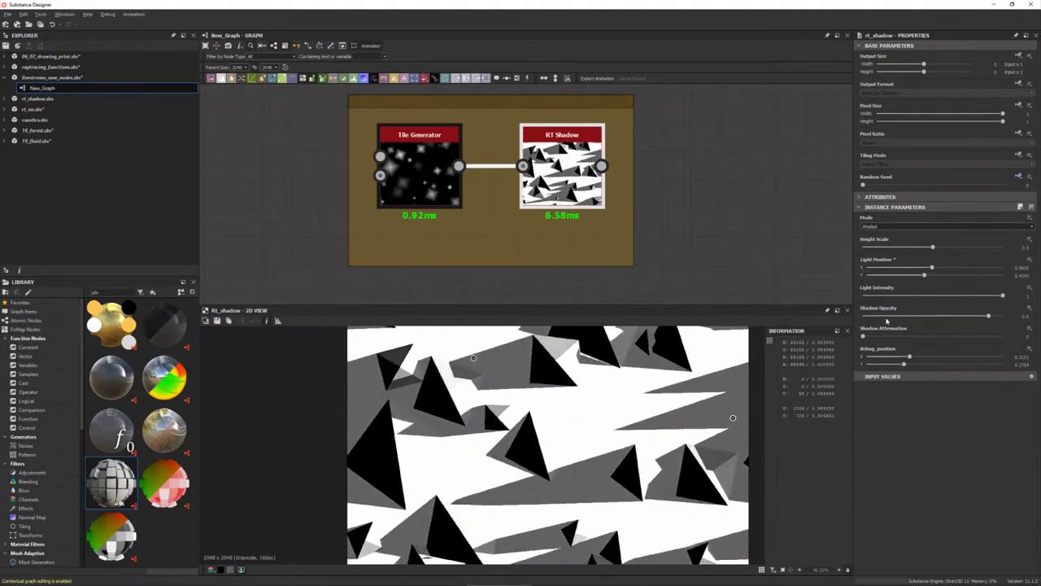
- Lower Height Scale, raise Shadow Attenuation, and try Binary mode before returning to Shaded
{"action": "left_click_drag", "start_coordinate": [932, 248], "coordinate": [921, 248]}
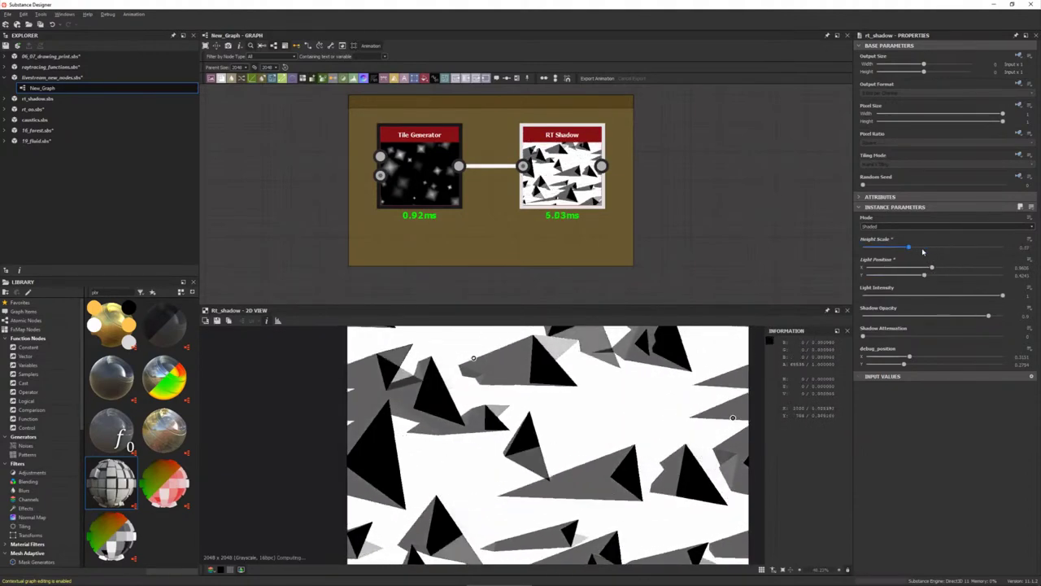
{"action": "left_click_drag", "start_coordinate": [999, 296], "coordinate": [1002, 297]}
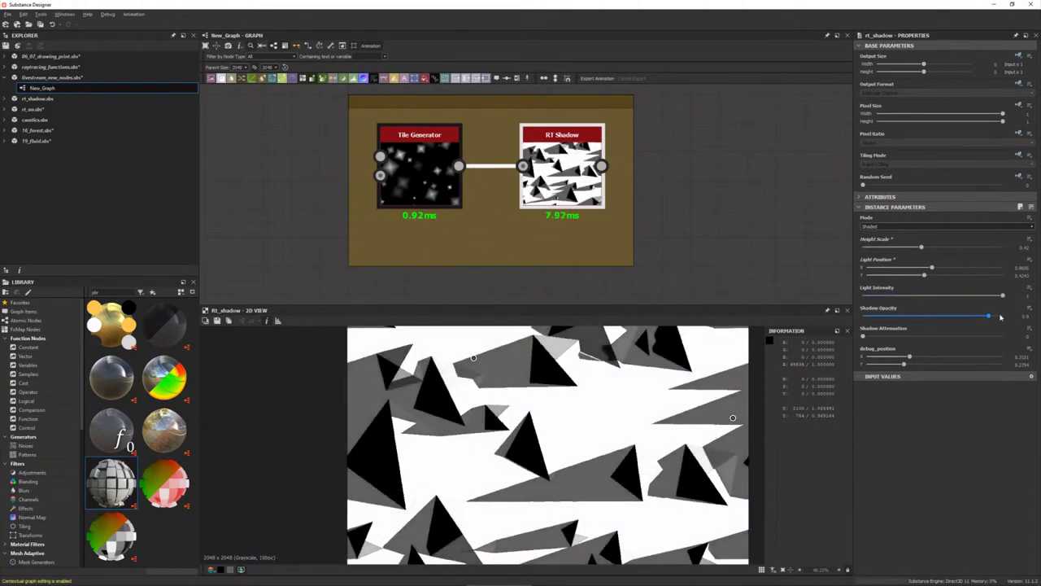
{"action": "left_click_drag", "start_coordinate": [863, 336], "coordinate": [921, 336]}
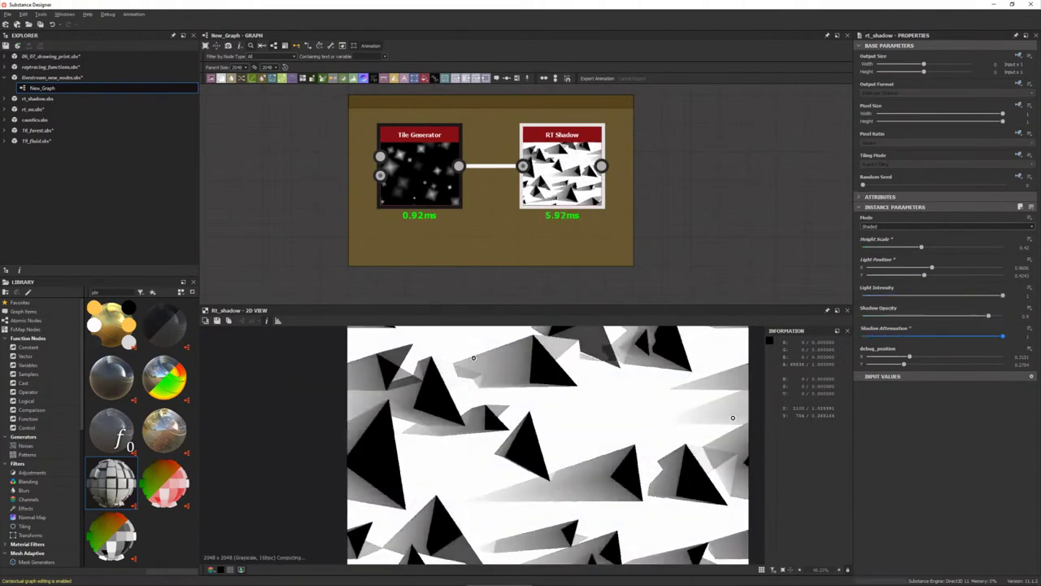
{"action": "left_click", "coordinate": [891, 227]}
{"action": "left_click", "coordinate": [890, 231]}
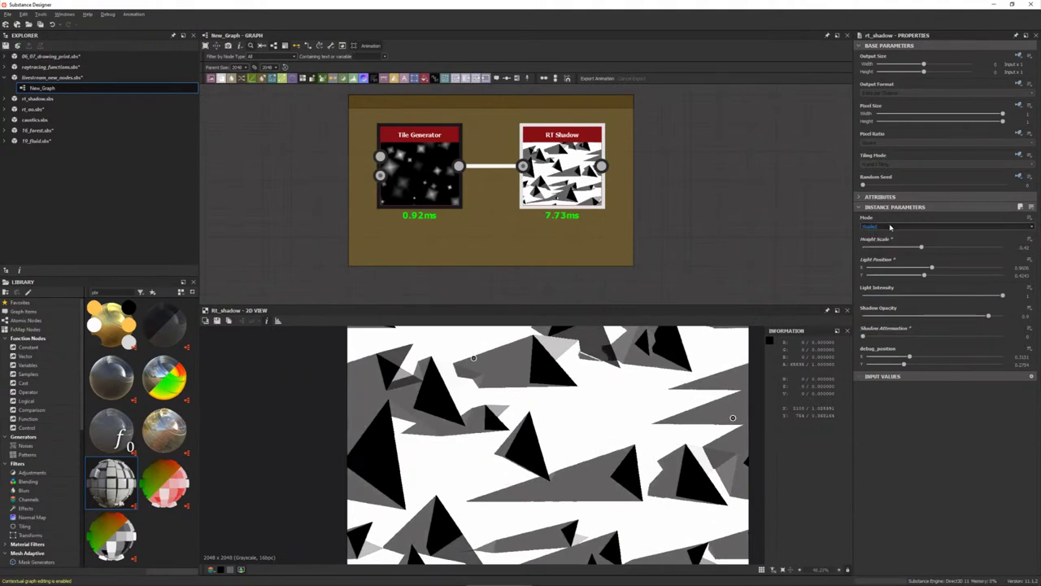
{"action": "scroll", "coordinate": [877, 227], "scroll_direction": "down", "scroll_amount": 2}
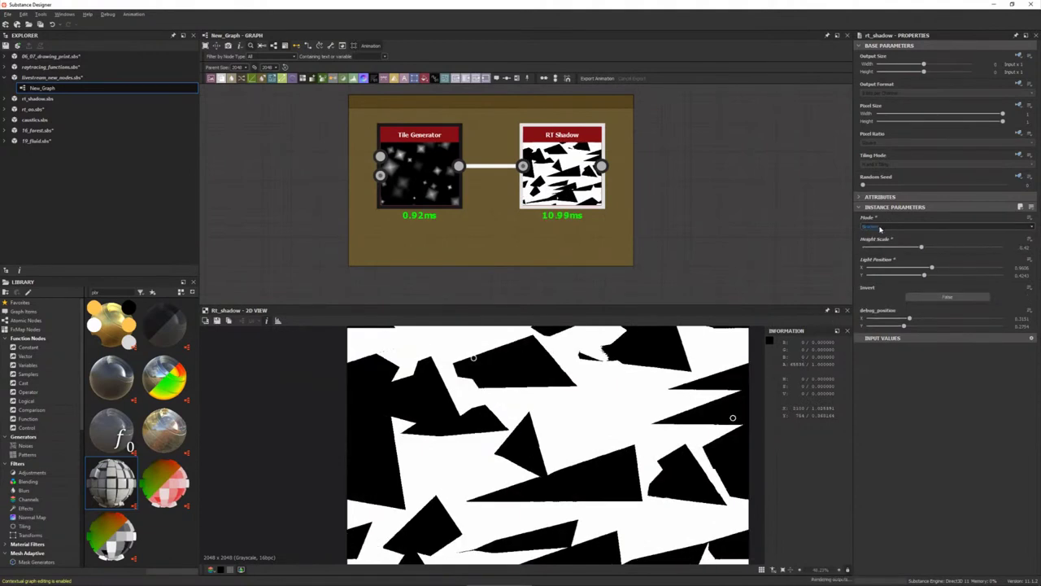
{"action": "left_click", "coordinate": [878, 228]}
{"action": "left_click", "coordinate": [875, 234]}
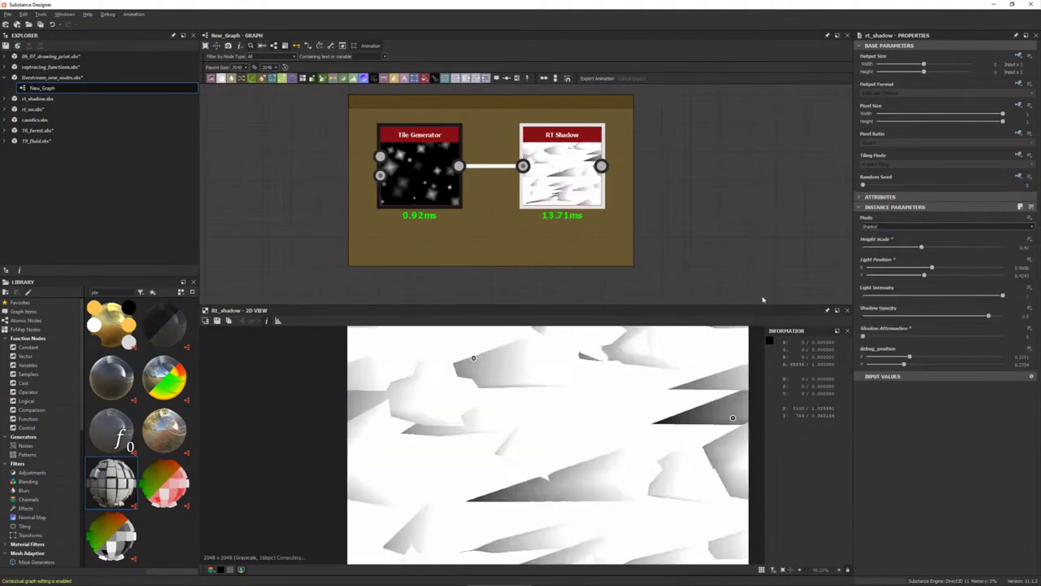
- Fine-tune the light position so grey triangles cast hard black shadows on white
{"action": "left_click_drag", "start_coordinate": [732, 418], "coordinate": [728, 407]}
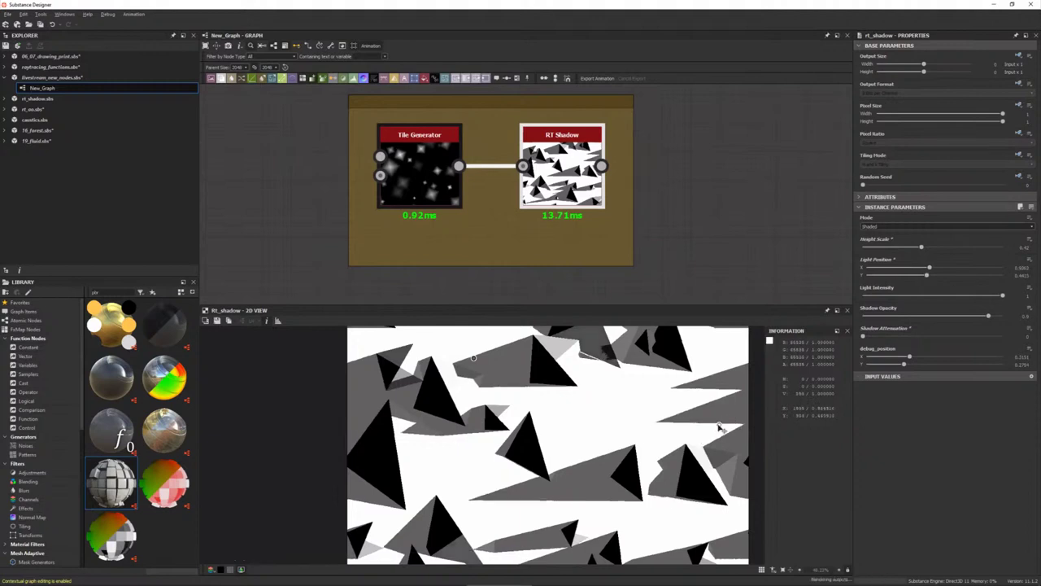
{"action": "scroll", "coordinate": [586, 480], "scroll_direction": "up", "scroll_amount": 2}
{"action": "middle_click_drag", "start_coordinate": [625, 489], "coordinate": [531, 488]}
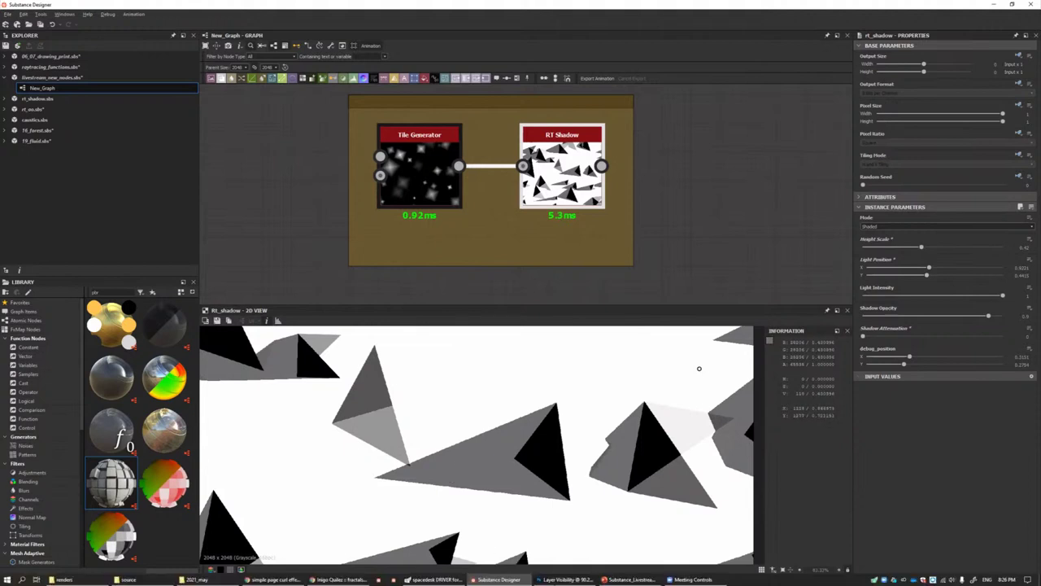
{"action": "mouse_move", "coordinate": [566, 579]}
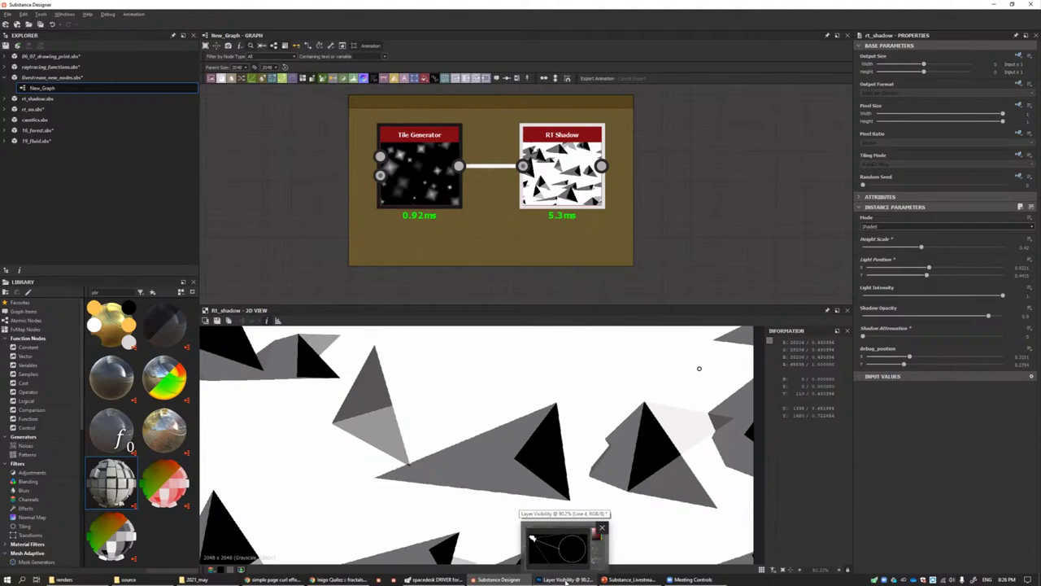
- Switch to Photoshop and show the raytracing.psd diagram of a ray hitting a hemisphere
{"action": "left_click", "coordinate": [567, 581]}
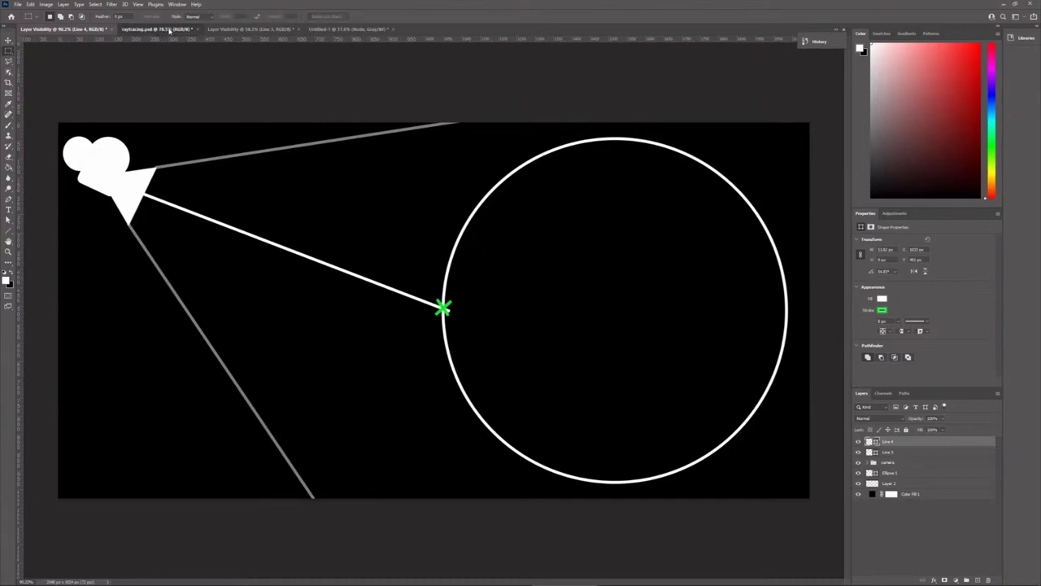
{"action": "left_click", "coordinate": [169, 30]}
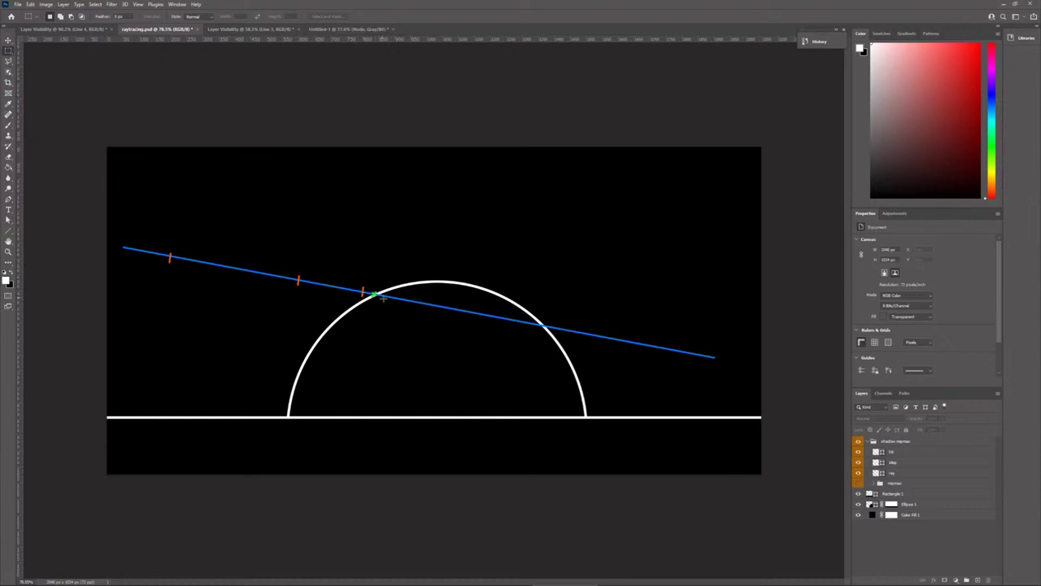
{"action": "scroll", "coordinate": [383, 298], "scroll_direction": "up", "scroll_amount": 2, "text": "alt"}
{"action": "scroll", "coordinate": [376, 296], "scroll_direction": "up", "scroll_amount": 3, "text": "alt"}
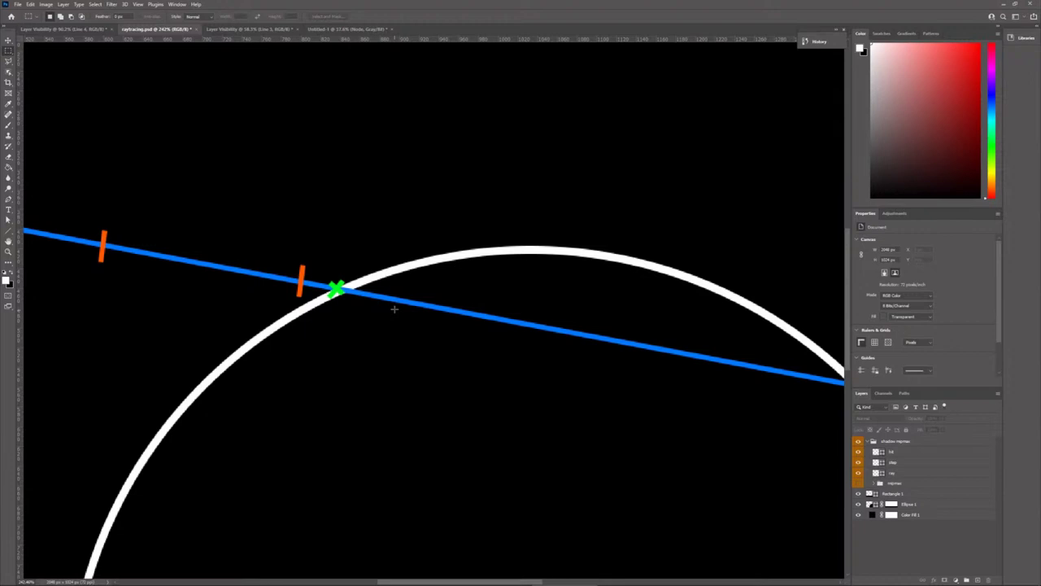
{"action": "scroll", "coordinate": [395, 311], "scroll_direction": "down", "scroll_amount": 3, "text": "alt"}
{"action": "scroll", "coordinate": [399, 312], "scroll_direction": "down", "scroll_amount": 3, "text": "alt"}
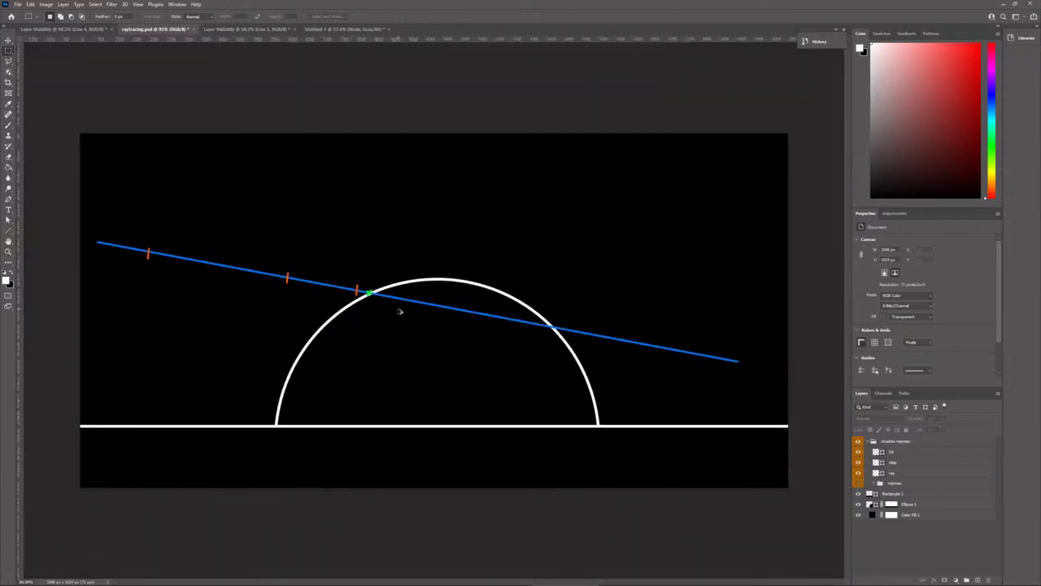
{"action": "scroll", "coordinate": [399, 311], "scroll_direction": "up", "scroll_amount": 1, "text": "alt"}
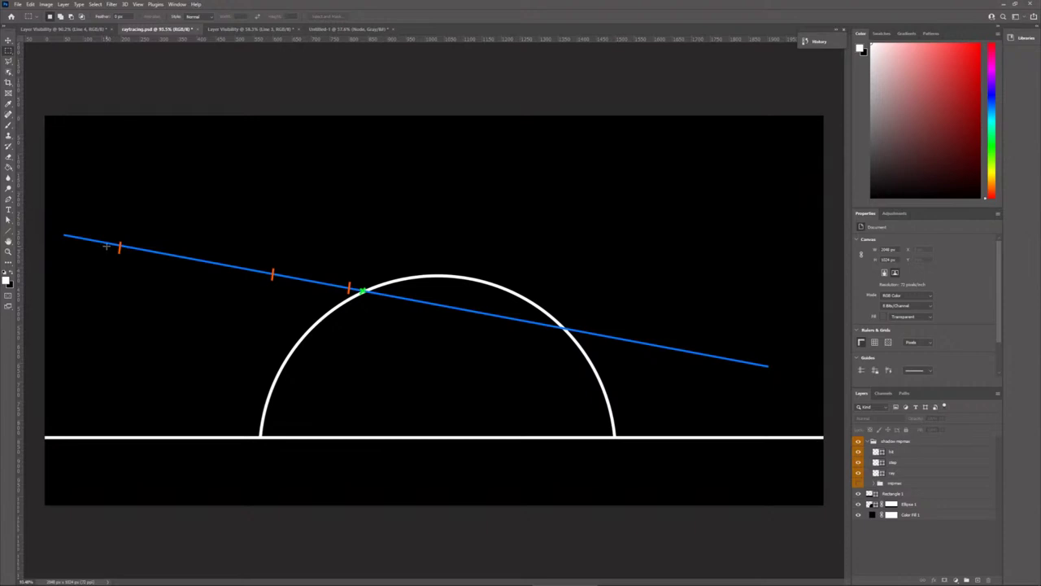
- Show the mipmap group, hide Layers 3–5, then re-enable them one at a time
{"action": "left_click", "coordinate": [858, 483]}
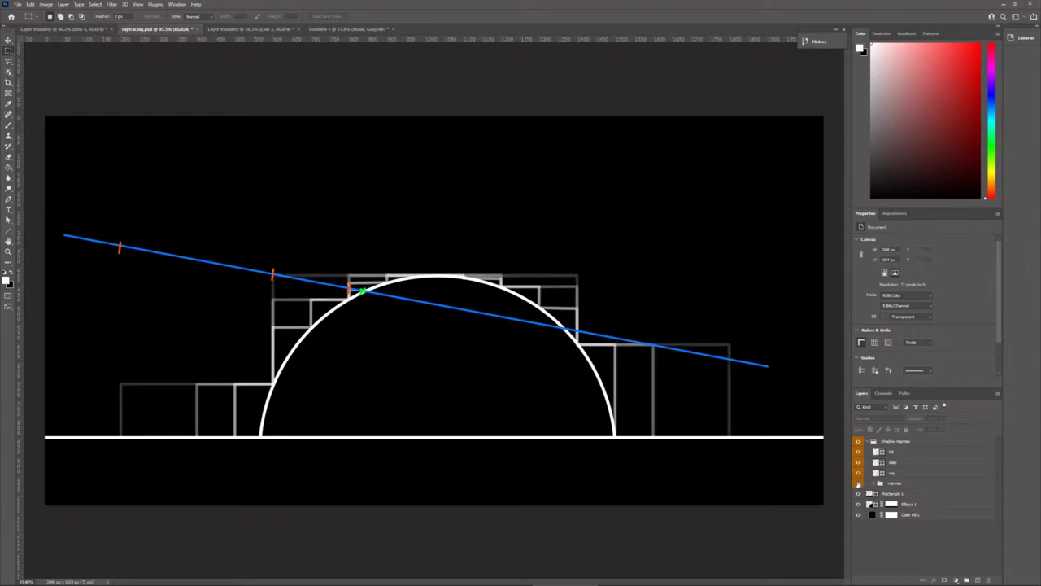
{"action": "left_click", "coordinate": [874, 484]}
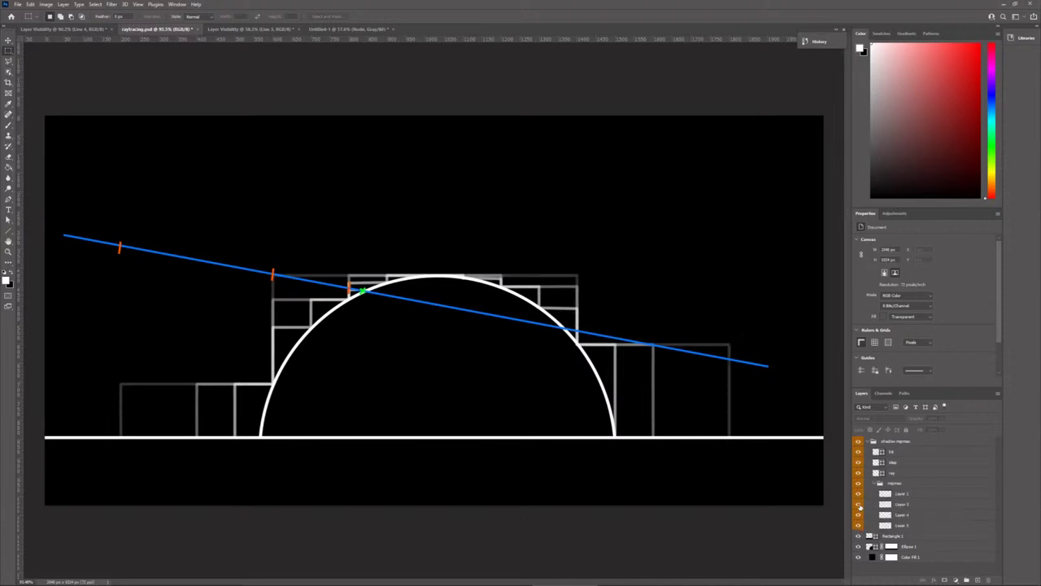
{"action": "left_click_drag", "start_coordinate": [858, 505], "coordinate": [857, 527]}
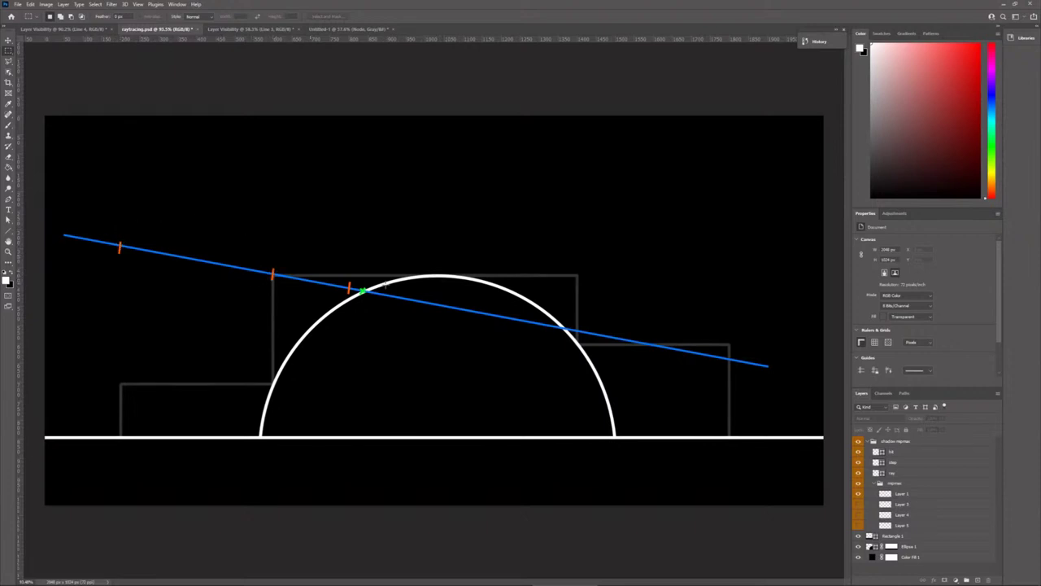
{"action": "left_click", "coordinate": [858, 505]}
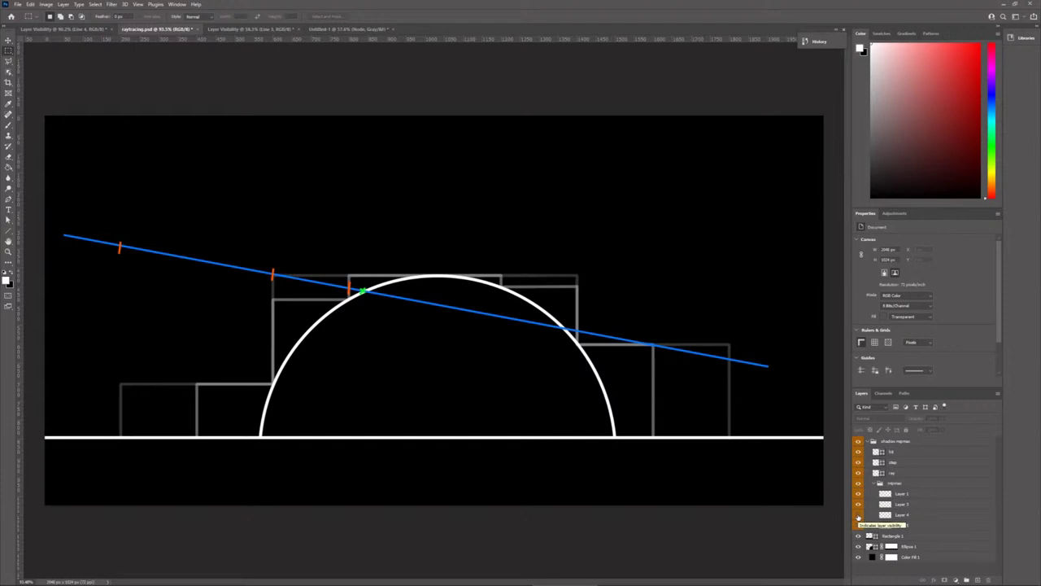
{"action": "left_click", "coordinate": [859, 525]}
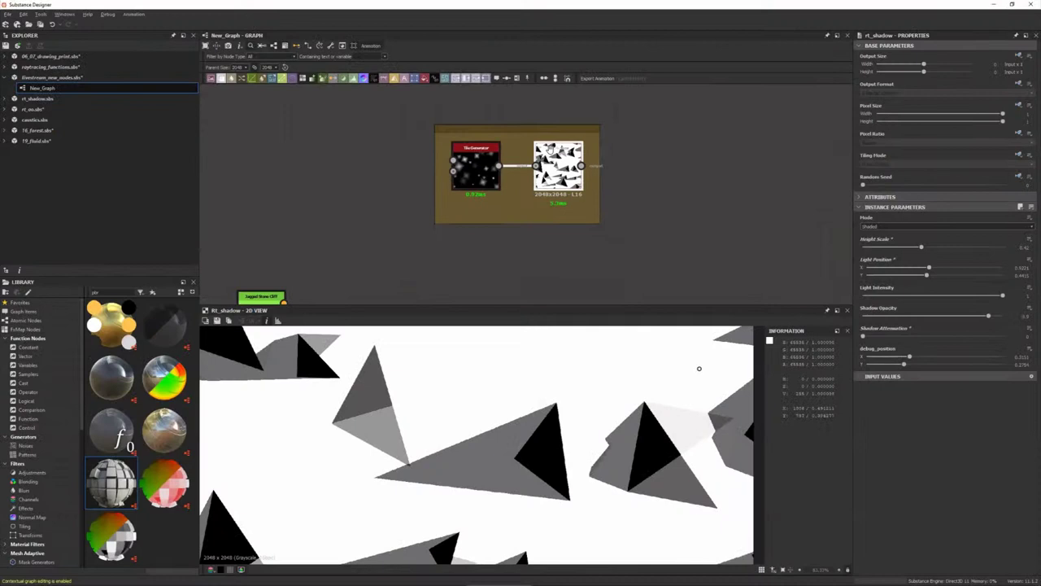
- Pan to the green frame and shift the RT Shadow light position
{"action": "middle_click_drag", "start_coordinate": [550, 150], "coordinate": [531, 104]}
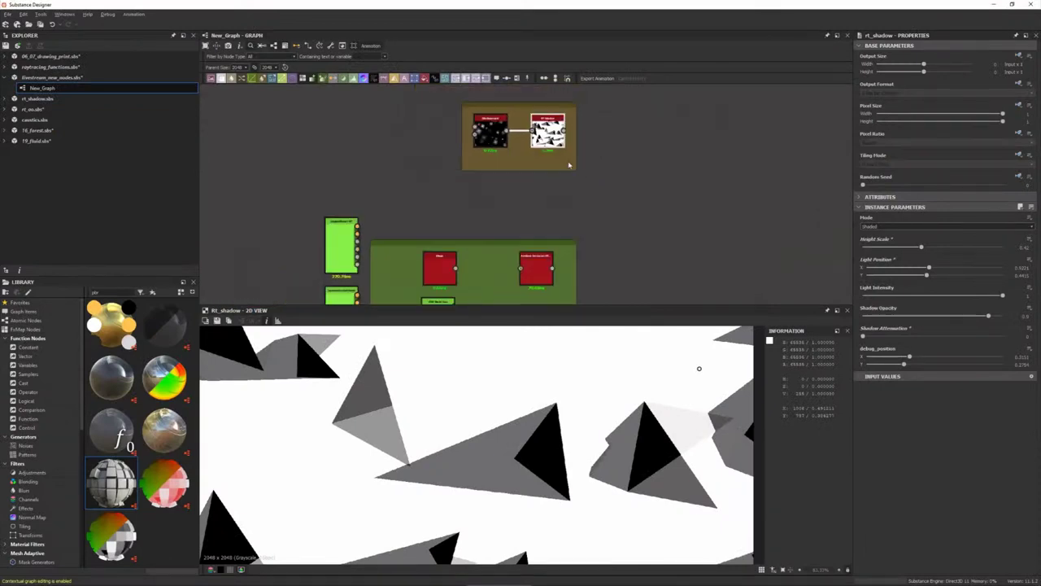
{"action": "mouse_move", "coordinate": [699, 369]}
{"action": "left_mouse_down"}
{"action": "mouse_move", "coordinate": [710, 378]}
{"action": "mouse_move", "coordinate": [690, 390]}
{"action": "left_mouse_up"}
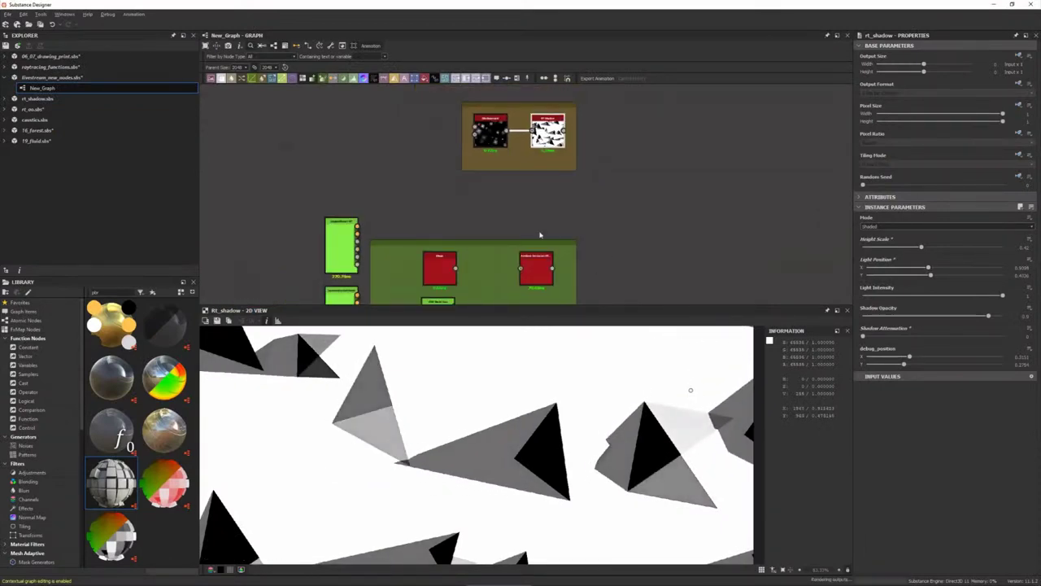
{"action": "scroll", "coordinate": [593, 181], "scroll_direction": "down", "scroll_amount": 2}
- Show the ray-traced AO result, then preview the HBAO ambient occlusion of the Cliff Dasht Iran heightmap
{"action": "middle_click_drag", "start_coordinate": [645, 214], "coordinate": [646, 169]}
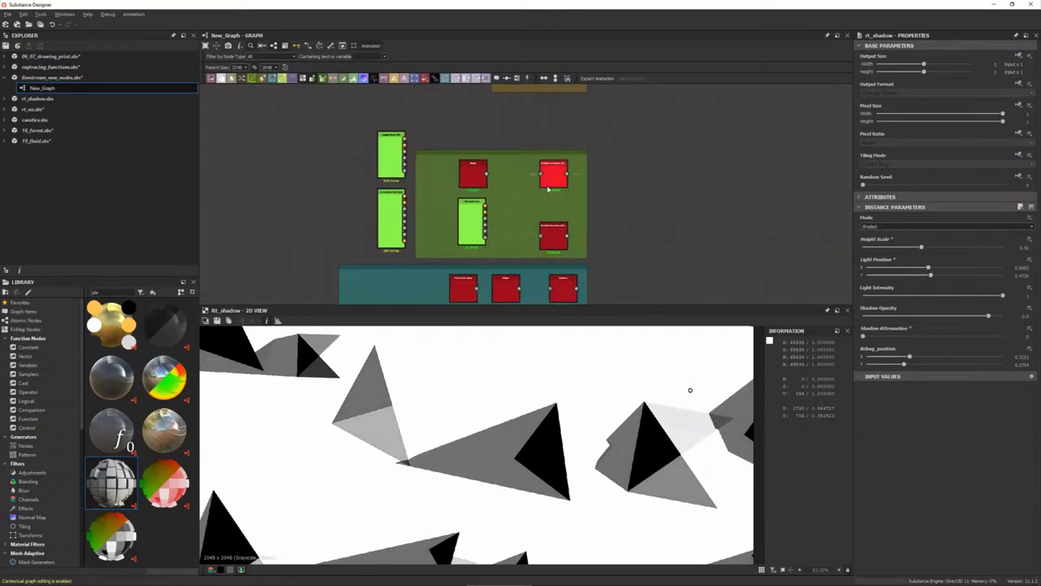
{"action": "scroll", "coordinate": [557, 162], "scroll_direction": "up", "scroll_amount": 3}
{"action": "left_click", "coordinate": [556, 162]}
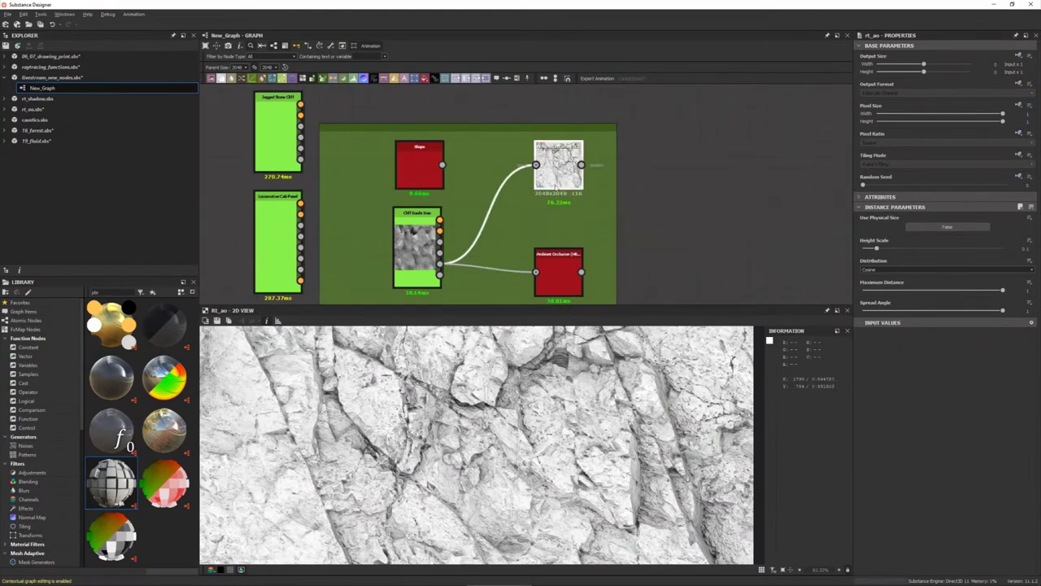
{"action": "scroll", "coordinate": [559, 278], "scroll_direction": "up", "scroll_amount": 3}
{"action": "double_click", "coordinate": [538, 267]}
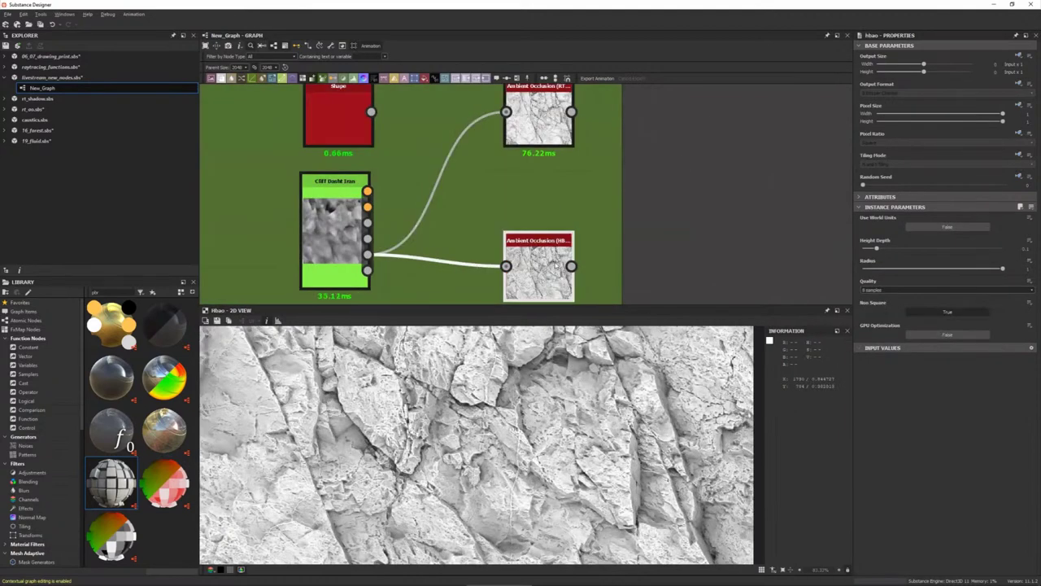
{"action": "scroll", "coordinate": [546, 256], "scroll_direction": "up", "scroll_amount": 2}
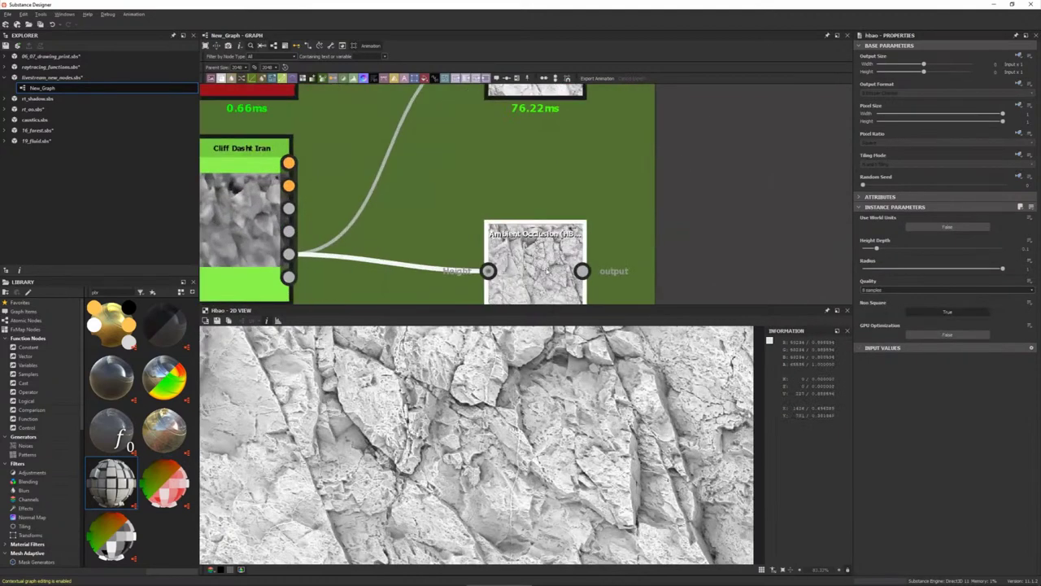
{"action": "scroll", "coordinate": [546, 256], "scroll_direction": "up", "scroll_amount": 1}
{"action": "scroll", "coordinate": [537, 448], "scroll_direction": "down", "scroll_amount": 1}
{"action": "scroll", "coordinate": [533, 451], "scroll_direction": "down", "scroll_amount": 1}
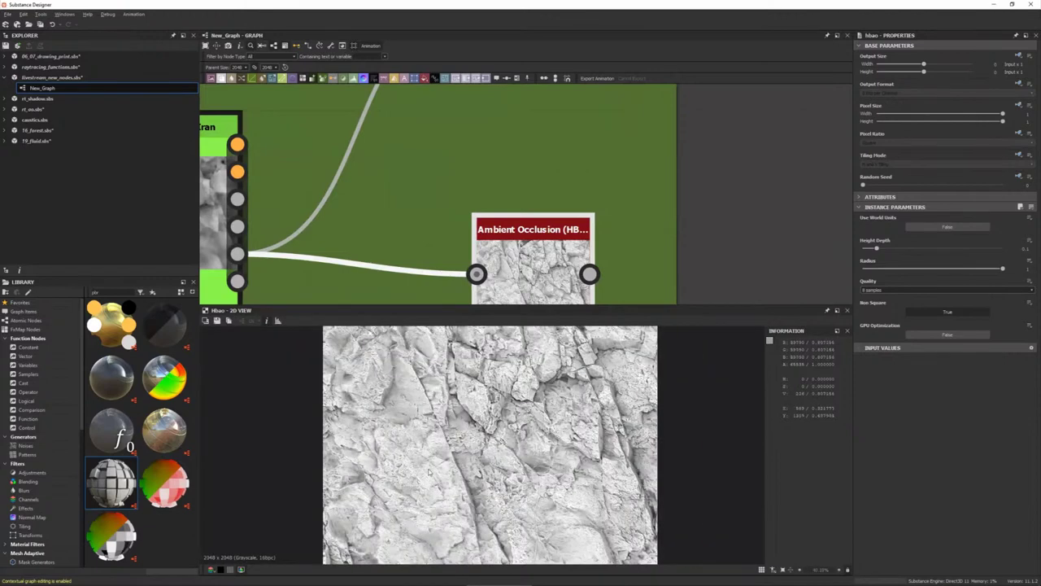
{"action": "scroll", "coordinate": [499, 274], "scroll_direction": "down", "scroll_amount": 2}
{"action": "scroll", "coordinate": [498, 273], "scroll_direction": "down", "scroll_amount": 2}
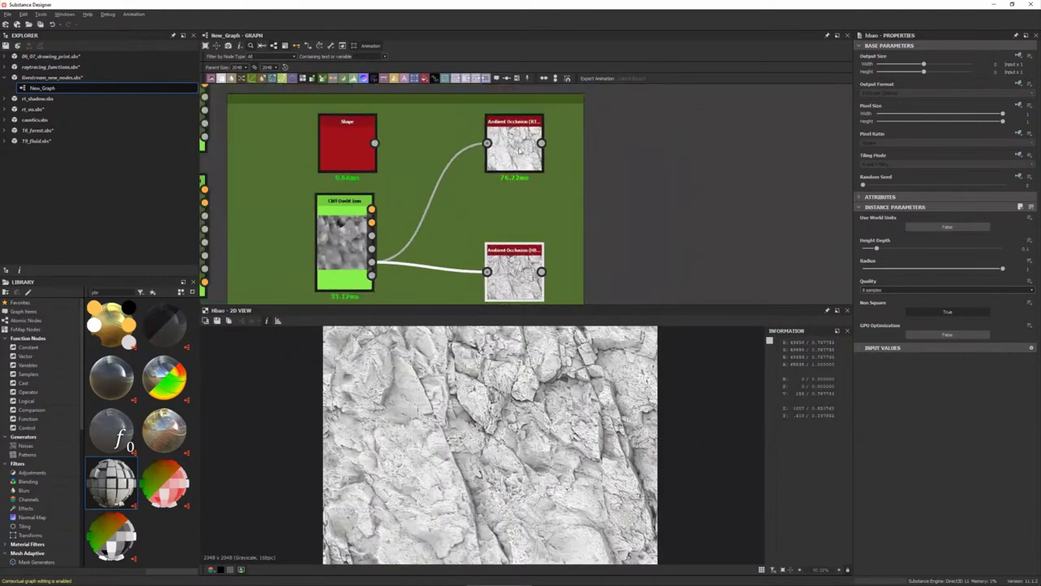
- Preview the ray-traced AO and adjust its Spread Angle and Maximum Distance
{"action": "double_click", "coordinate": [515, 140]}
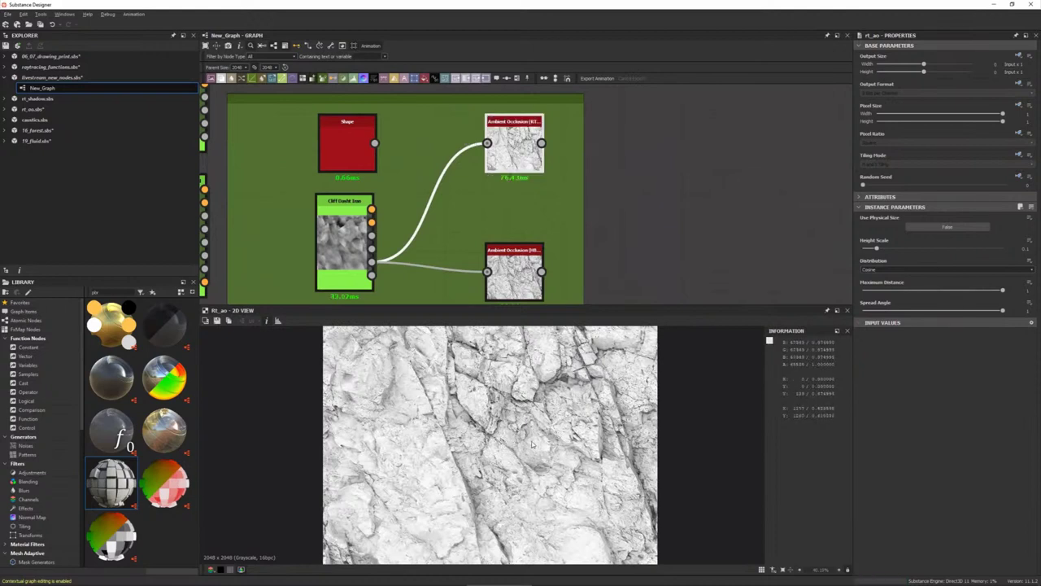
{"action": "scroll", "coordinate": [525, 416], "scroll_direction": "up", "scroll_amount": 1}
{"action": "scroll", "coordinate": [524, 411], "scroll_direction": "up", "scroll_amount": 1}
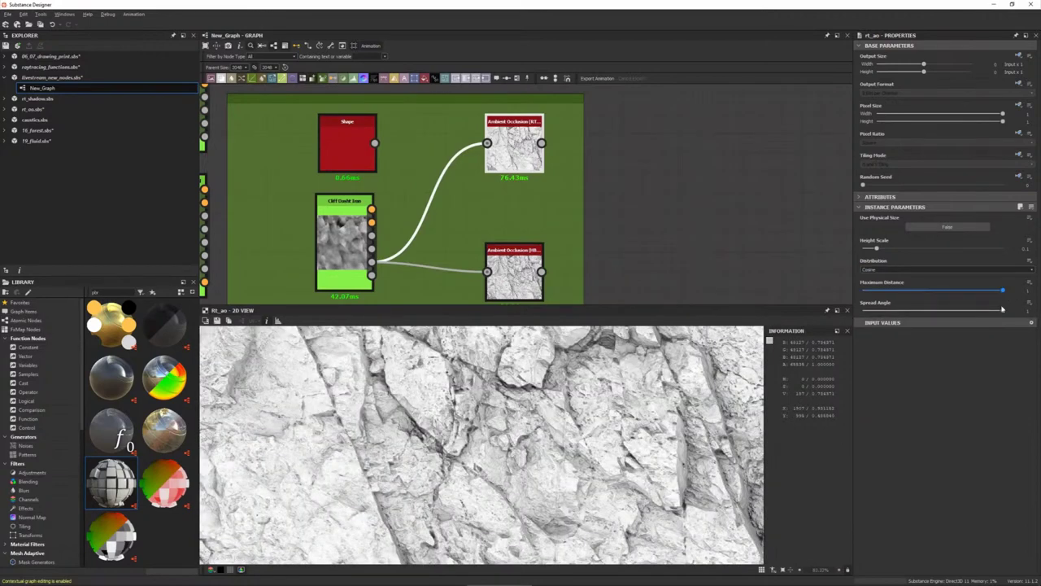
{"action": "left_click_drag", "start_coordinate": [1002, 313], "coordinate": [876, 312]}
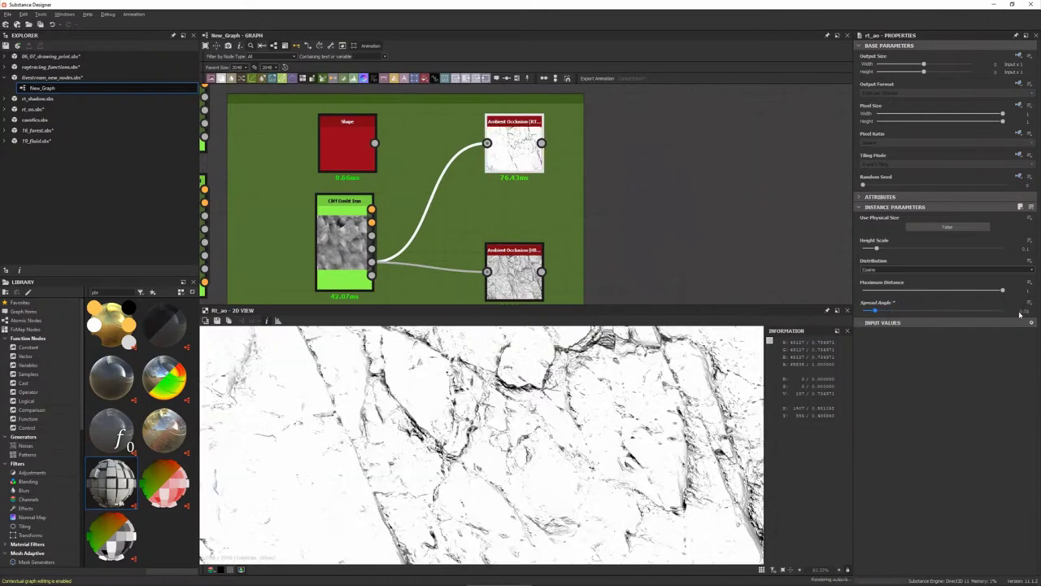
{"action": "mouse_move", "coordinate": [876, 312]}
{"action": "left_mouse_down"}
{"action": "mouse_move", "coordinate": [1002, 311]}
{"action": "mouse_move", "coordinate": [883, 291]}
{"action": "left_mouse_up"}
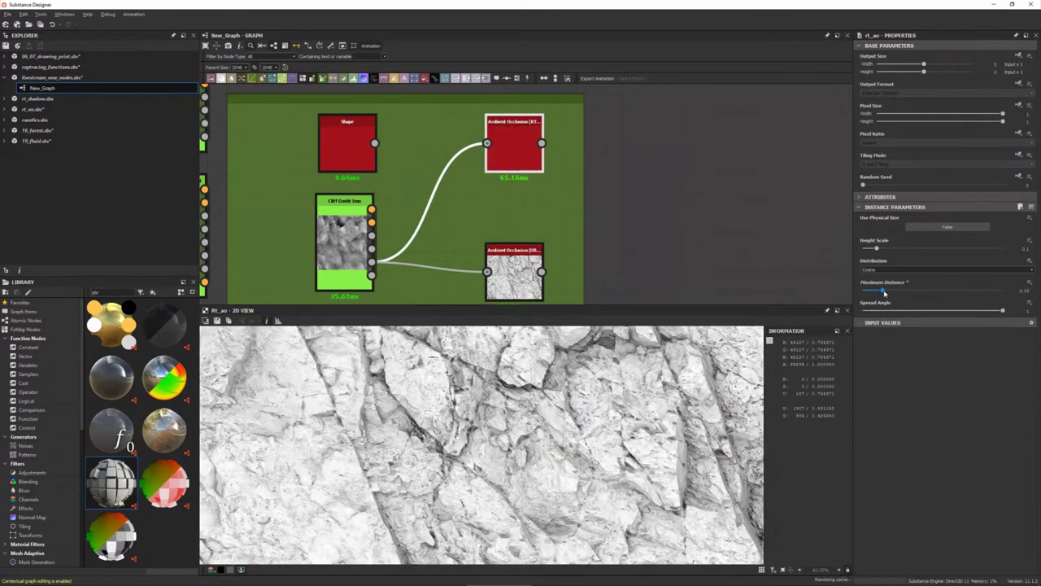
- Try a different ray Distribution, then set it back to Cosine
{"action": "left_click", "coordinate": [898, 270]}
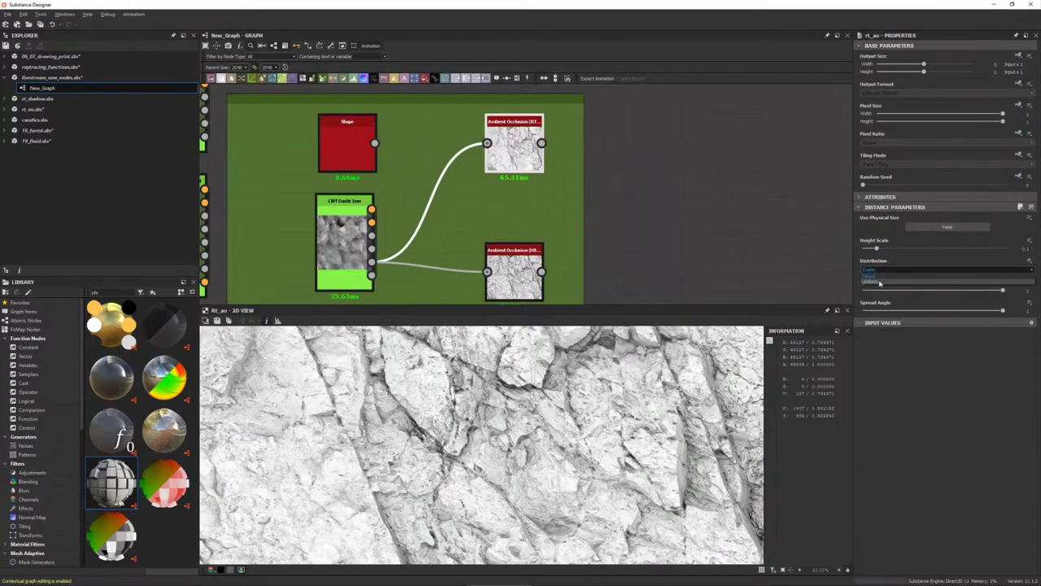
{"action": "left_click", "coordinate": [873, 282]}
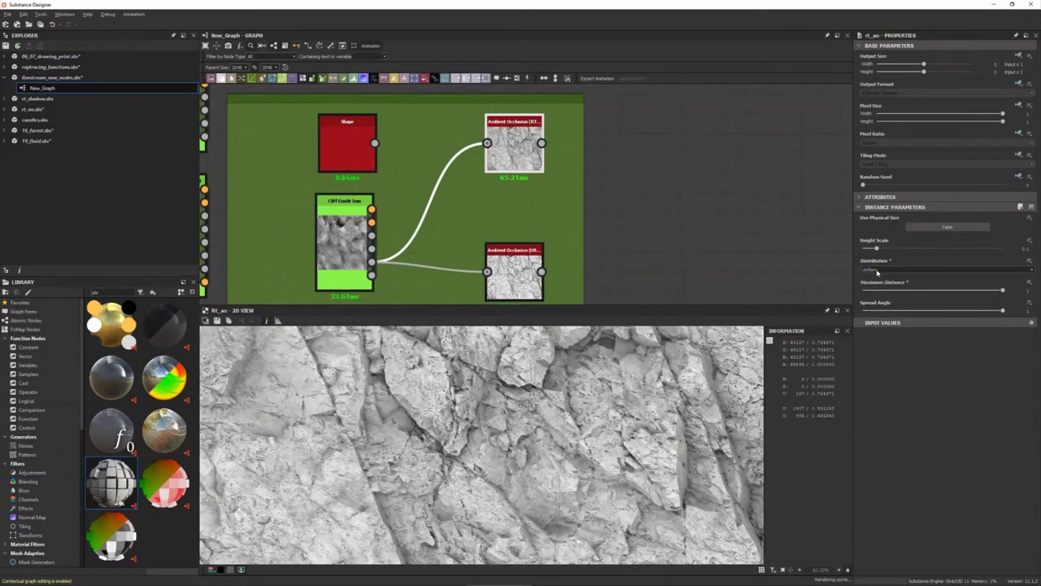
{"action": "left_click", "coordinate": [877, 271]}
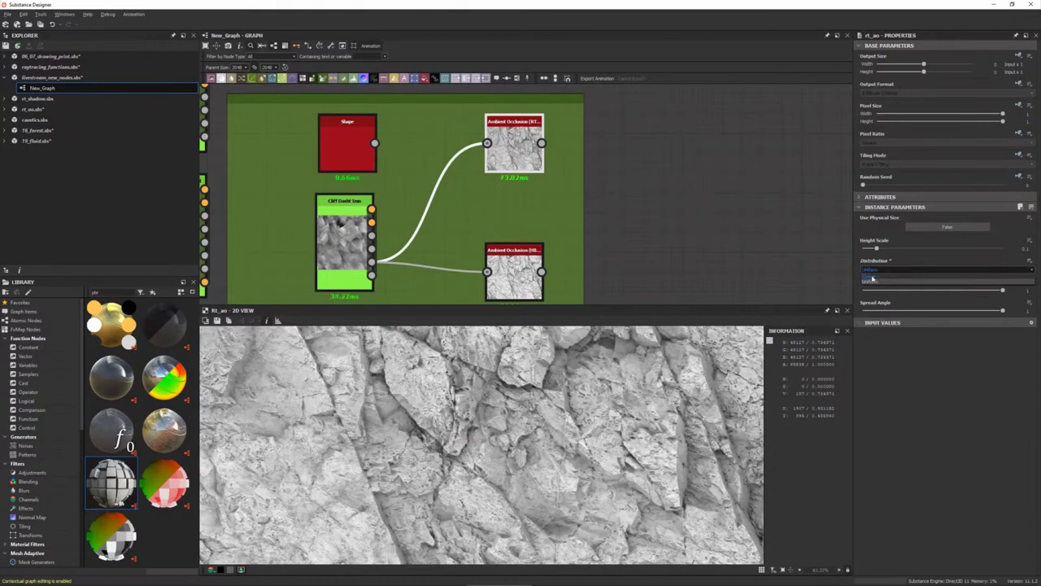
{"action": "left_click", "coordinate": [873, 279]}
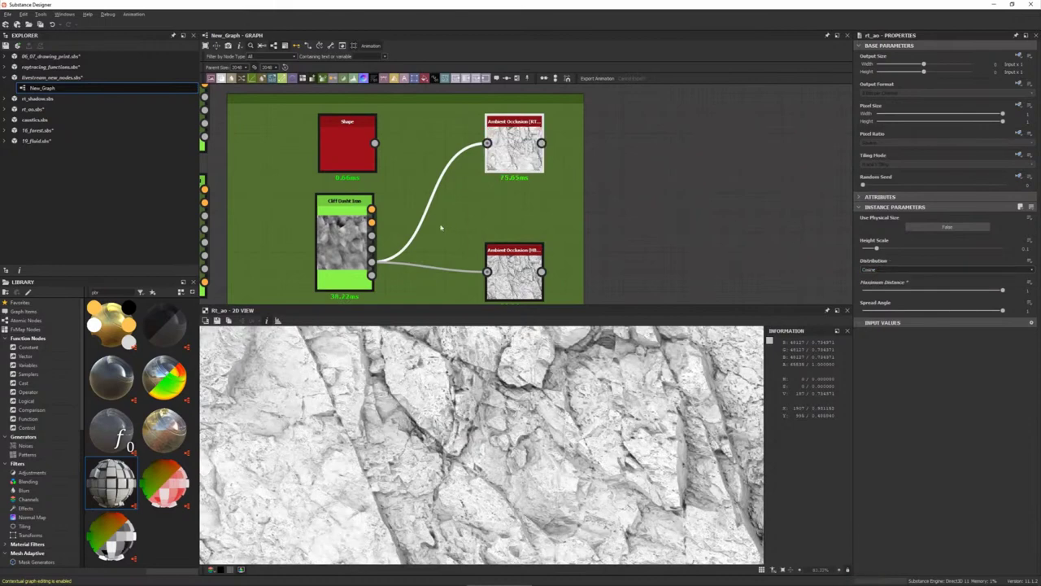
- Pan the graph to bring the caustics frame into view
{"action": "scroll", "coordinate": [442, 228], "scroll_direction": "down", "scroll_amount": 2}
{"action": "scroll", "coordinate": [553, 251], "scroll_direction": "down", "scroll_amount": 2}
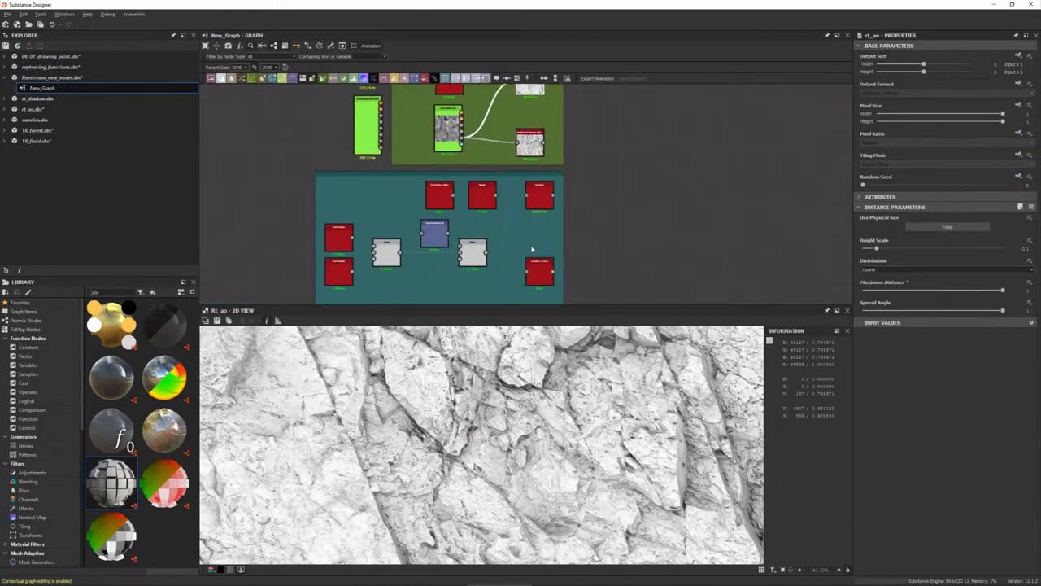
{"action": "middle_click_drag", "start_coordinate": [532, 251], "coordinate": [571, 193]}
{"action": "scroll", "coordinate": [570, 192], "scroll_direction": "up", "scroll_amount": 2}
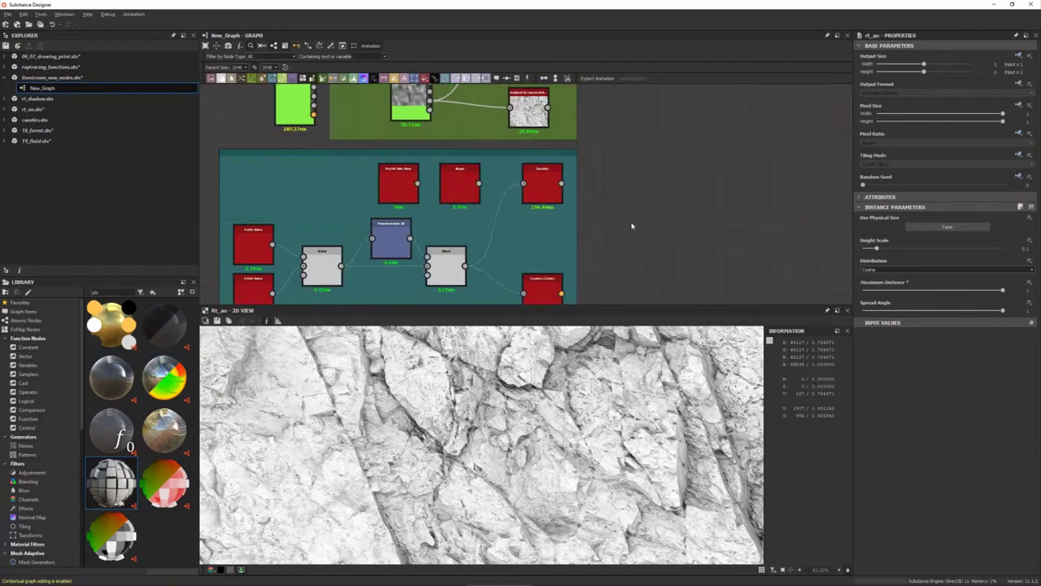
{"action": "scroll", "coordinate": [551, 422], "scroll_direction": "down", "scroll_amount": 1}
{"action": "scroll", "coordinate": [548, 425], "scroll_direction": "down", "scroll_amount": 1}
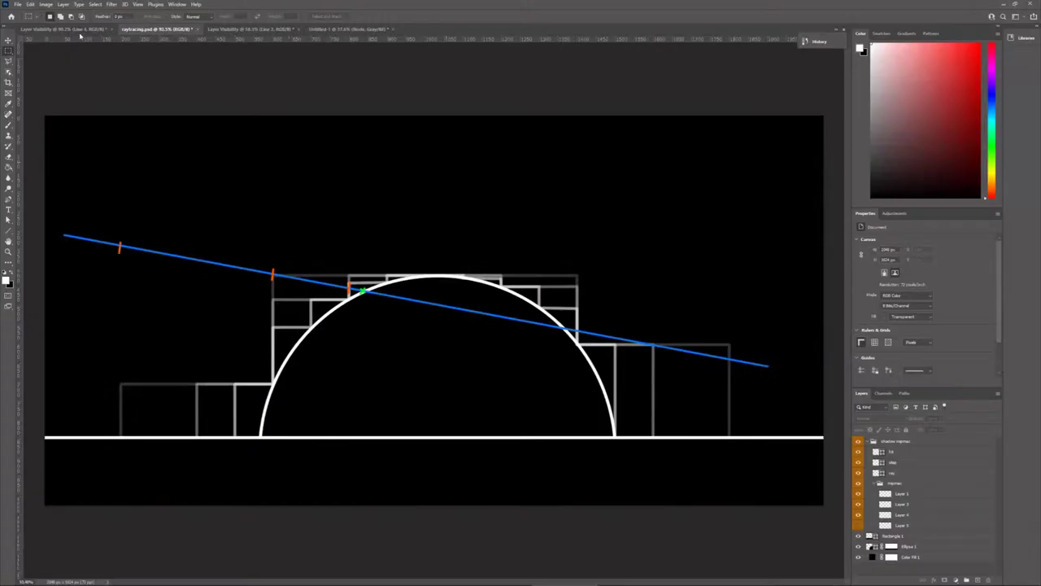
- In the Bakers versus Node comparison, slide Layer 2 left then back right to compare AO
{"action": "left_click", "coordinate": [311, 30]}
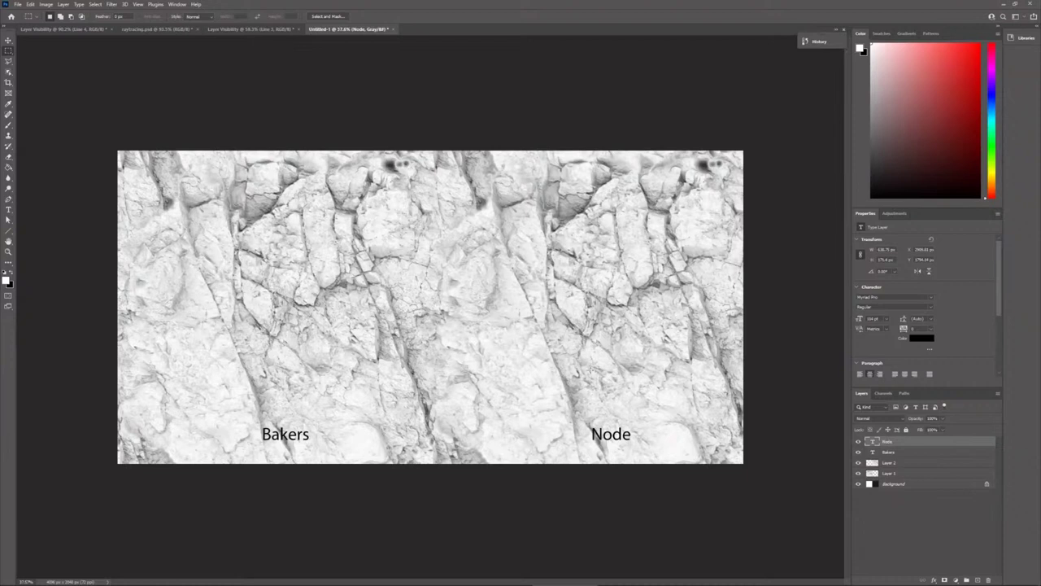
{"action": "scroll", "coordinate": [591, 372], "scroll_direction": "up", "scroll_amount": 1, "text": "alt"}
{"action": "scroll", "coordinate": [643, 334], "scroll_direction": "up", "scroll_amount": 1, "text": "alt"}
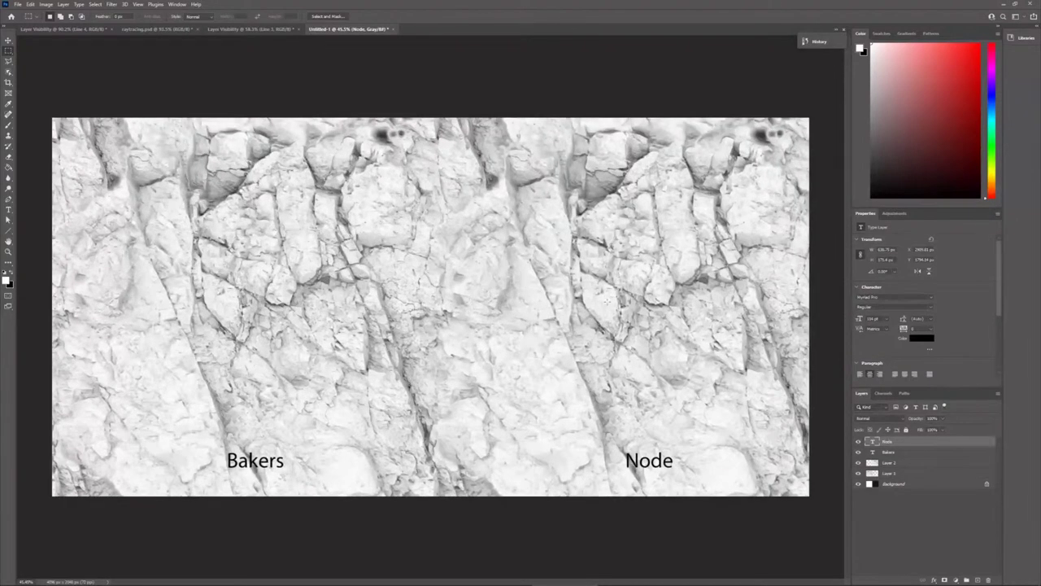
{"action": "left_click", "coordinate": [917, 462]}
{"action": "mouse_move", "coordinate": [691, 350]}
{"action": "left_mouse_down", "text": "ctrl"}
{"action": "mouse_move", "coordinate": [621, 319]}
{"action": "mouse_move", "coordinate": [338, 319]}
{"action": "left_mouse_up", "text": "ctrl"}
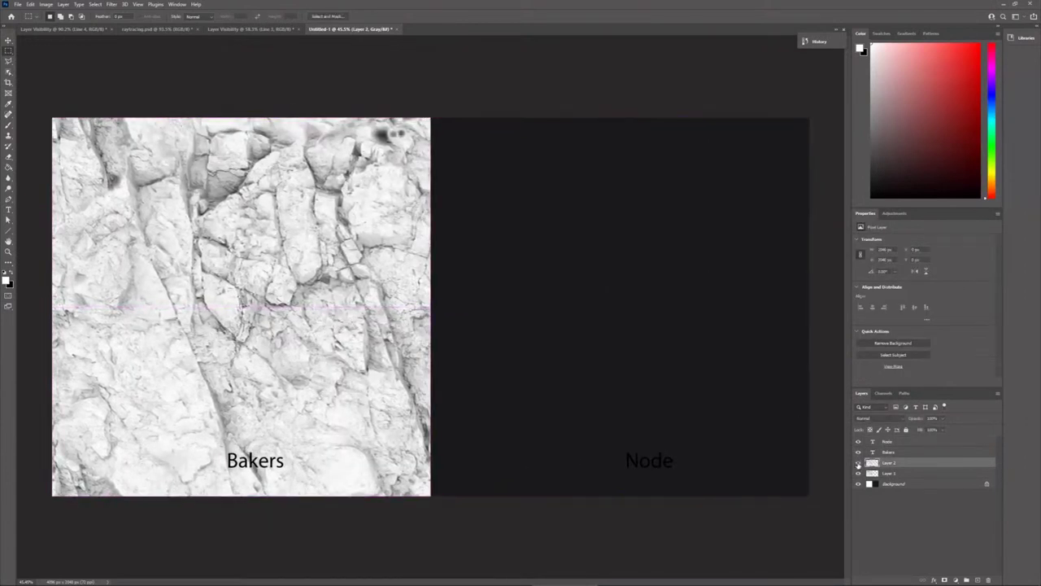
{"action": "mouse_move", "coordinate": [510, 347]}
{"action": "left_mouse_down", "text": "ctrl"}
{"action": "mouse_move", "coordinate": [681, 342]}
{"action": "mouse_move", "coordinate": [709, 326]}
{"action": "left_mouse_up", "text": "ctrl"}
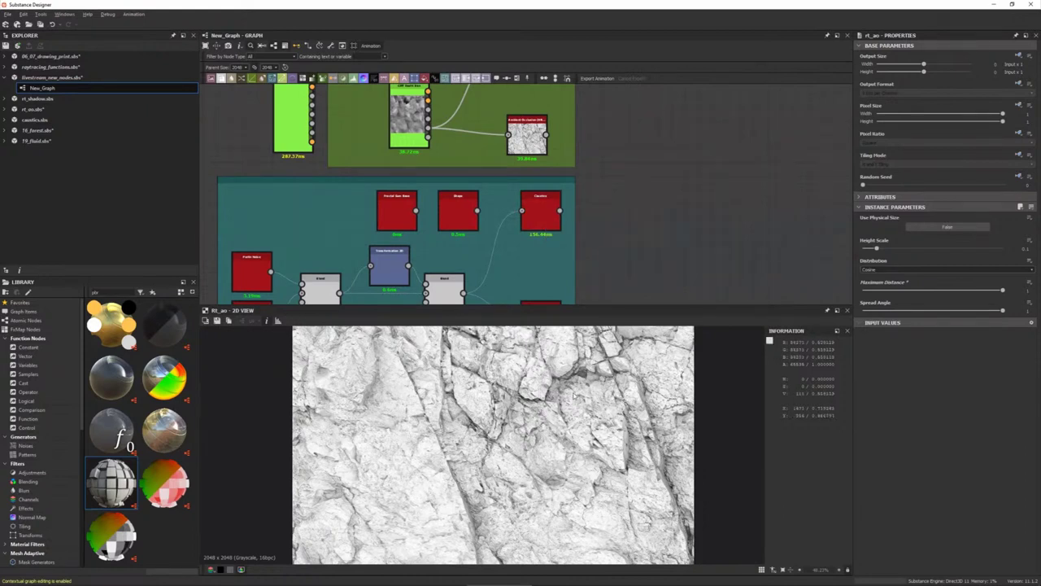
- Preview the Caustics node's light-line pattern and nudge its light position
{"action": "scroll", "coordinate": [575, 392], "scroll_direction": "down", "scroll_amount": 2}
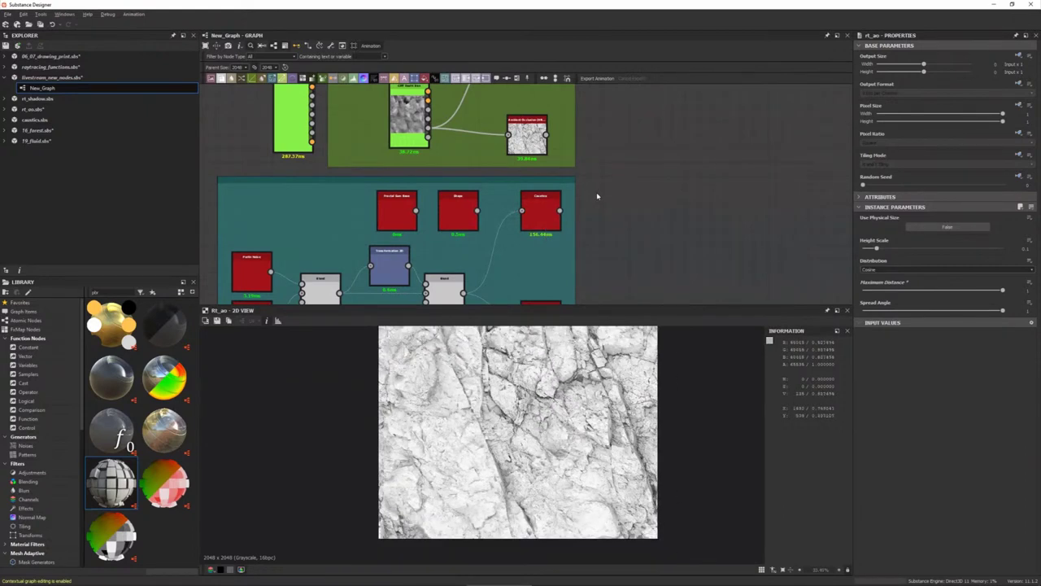
{"action": "double_click", "coordinate": [548, 215]}
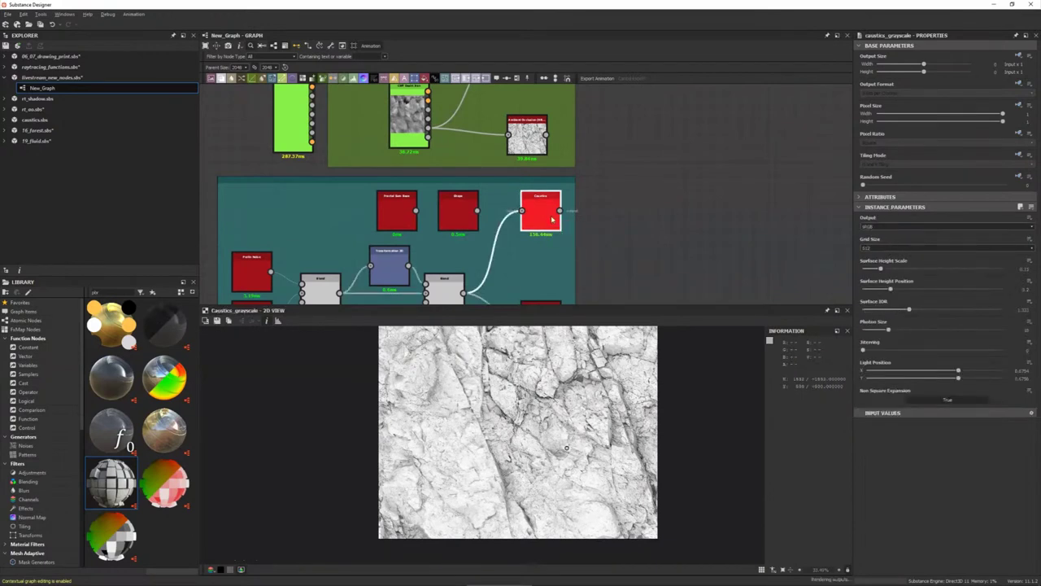
{"action": "middle_click_drag", "start_coordinate": [650, 195], "coordinate": [659, 200]}
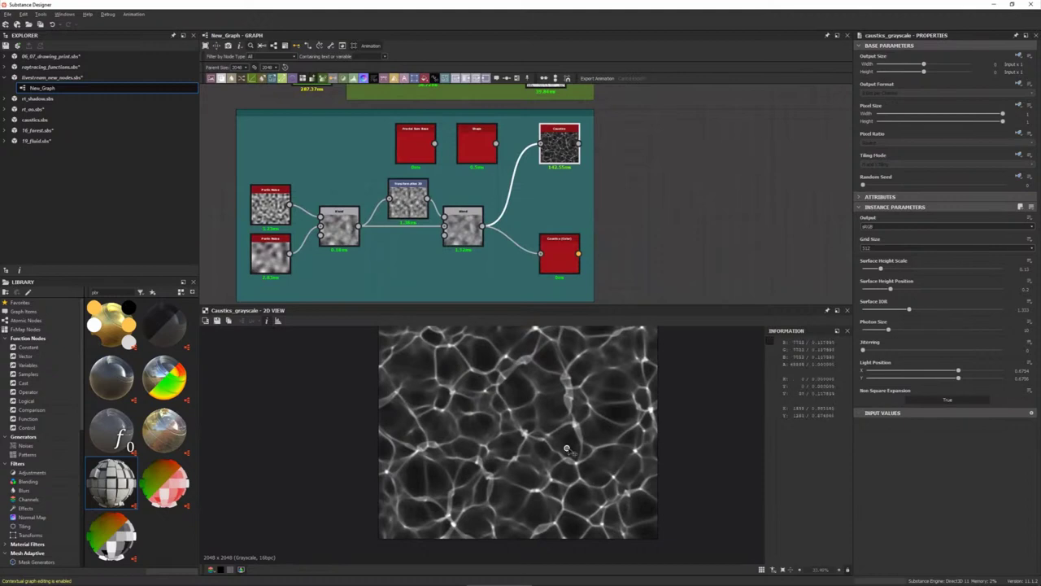
{"action": "left_click_drag", "start_coordinate": [567, 448], "coordinate": [565, 445]}
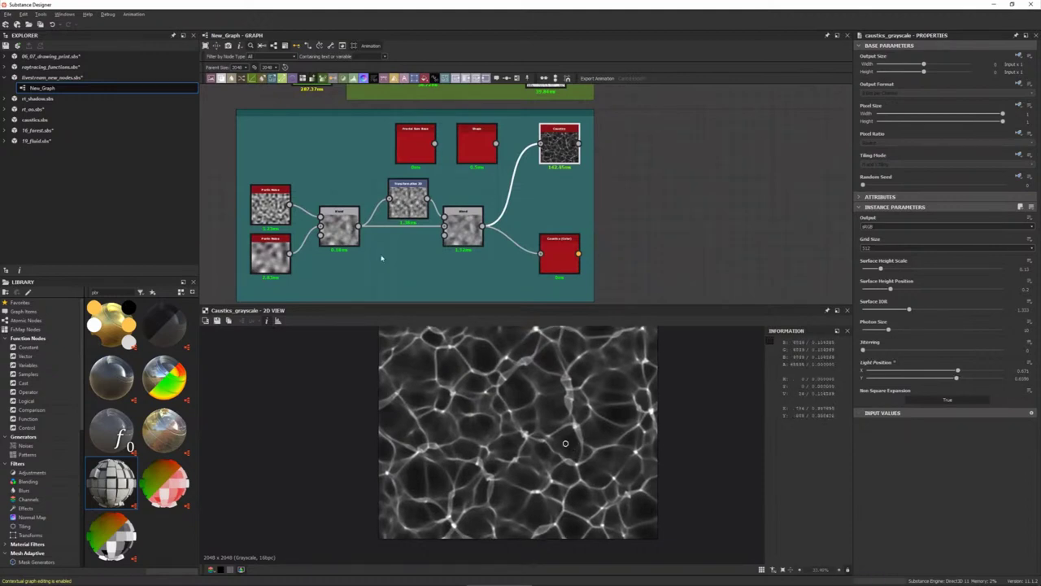
- Select the lower Perlin Noise to show its settings and recentre the caustics frame
{"action": "left_click", "coordinate": [271, 262]}
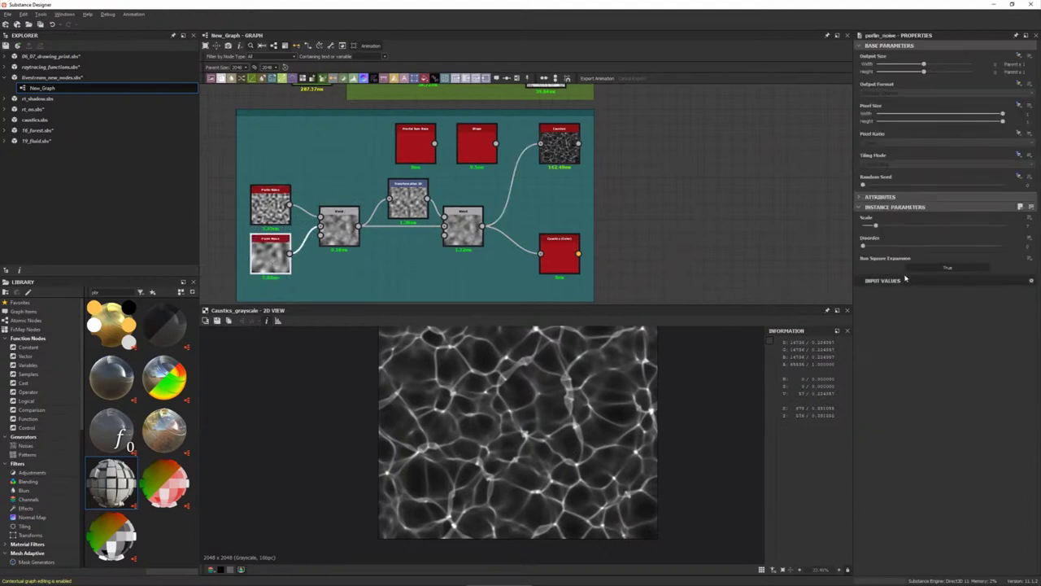
{"action": "scroll", "coordinate": [489, 423], "scroll_direction": "down", "scroll_amount": 1}
{"action": "scroll", "coordinate": [537, 431], "scroll_direction": "up", "scroll_amount": 1}
{"action": "scroll", "coordinate": [537, 432], "scroll_direction": "down", "scroll_amount": 1}
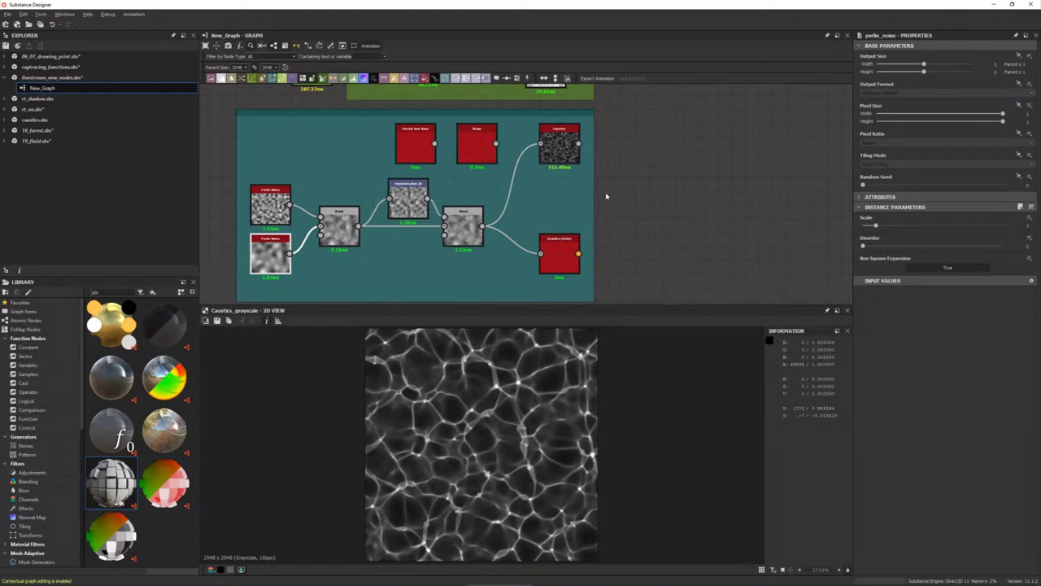
{"action": "middle_click_drag", "start_coordinate": [604, 204], "coordinate": [632, 194]}
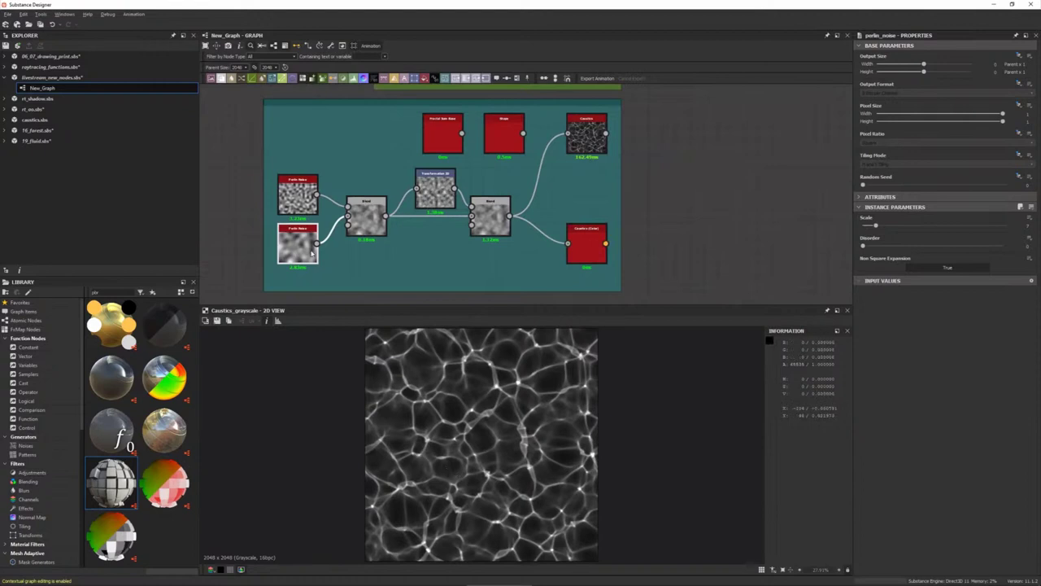
{"action": "scroll", "coordinate": [494, 462], "scroll_direction": "up", "scroll_amount": 1}
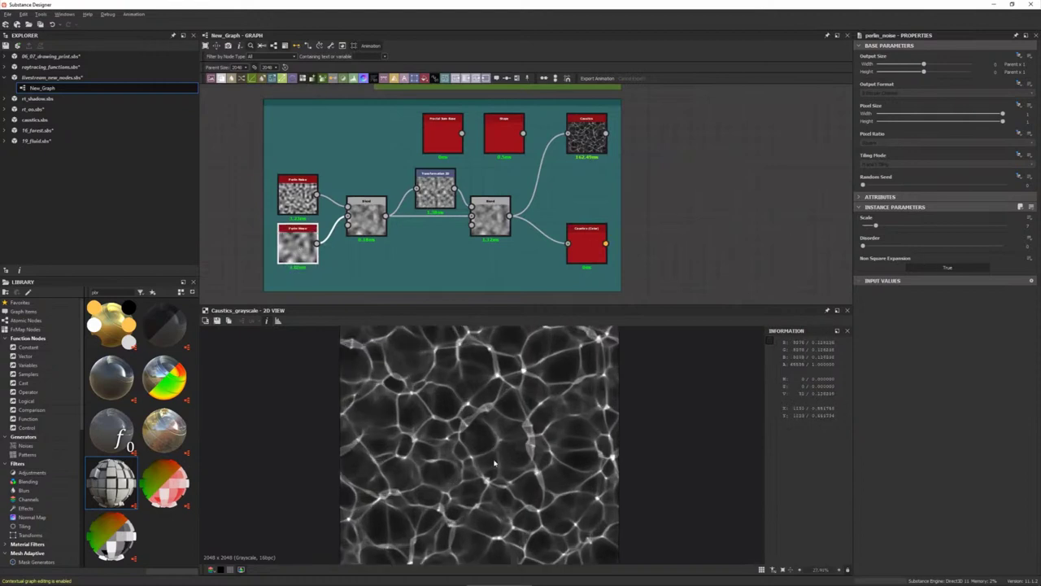
{"action": "scroll", "coordinate": [493, 462], "scroll_direction": "down", "scroll_amount": 1}
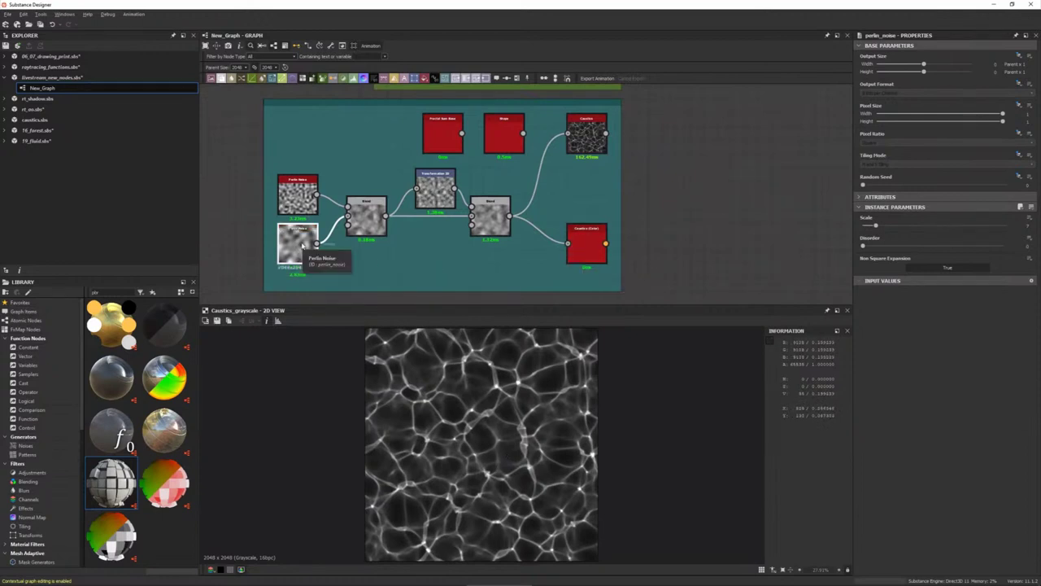
- Raise the lower Perlin Noise disorder to 0.79, then compare the Blend and Caustics previews
{"action": "left_click_drag", "start_coordinate": [875, 225], "coordinate": [876, 228]}
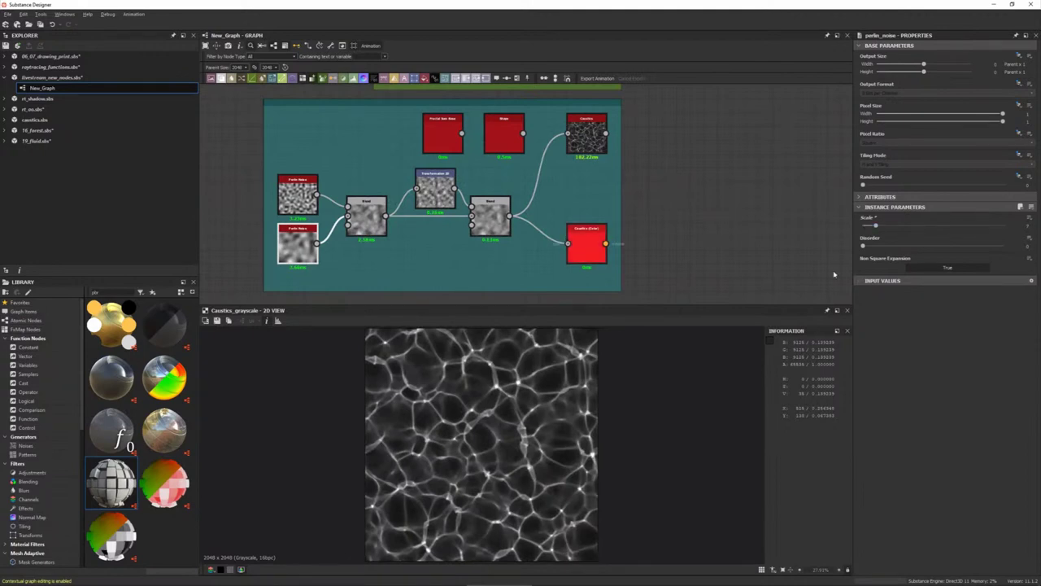
{"action": "left_click_drag", "start_coordinate": [863, 245], "coordinate": [968, 246]}
{"action": "double_click", "coordinate": [364, 214]}
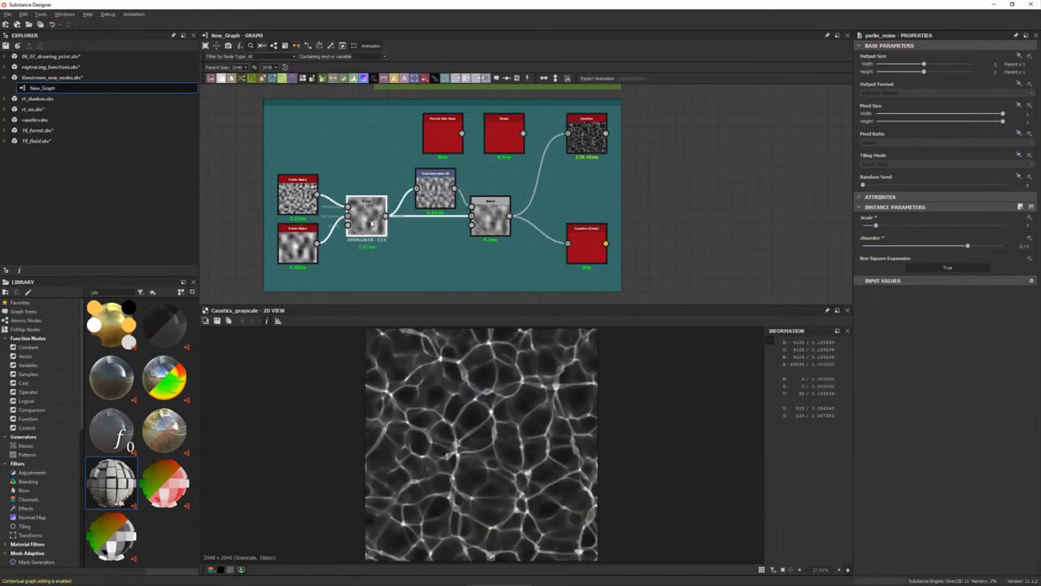
{"action": "double_click", "coordinate": [594, 134]}
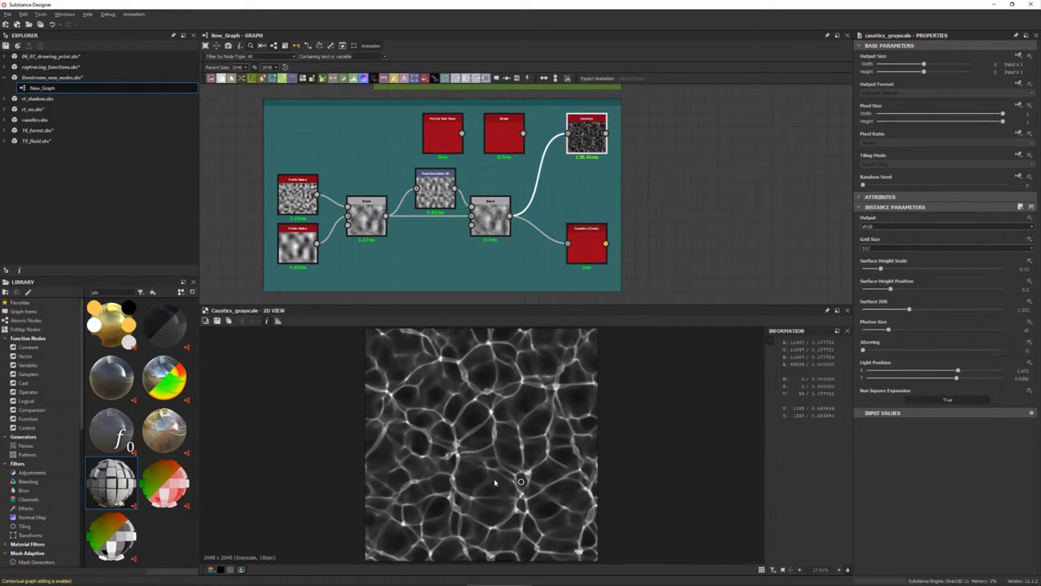
- Show Photoshop's diagram of a ray refracting from ior 1.0 into ior 1.333 water
{"action": "key", "text": "alt+Tab"}
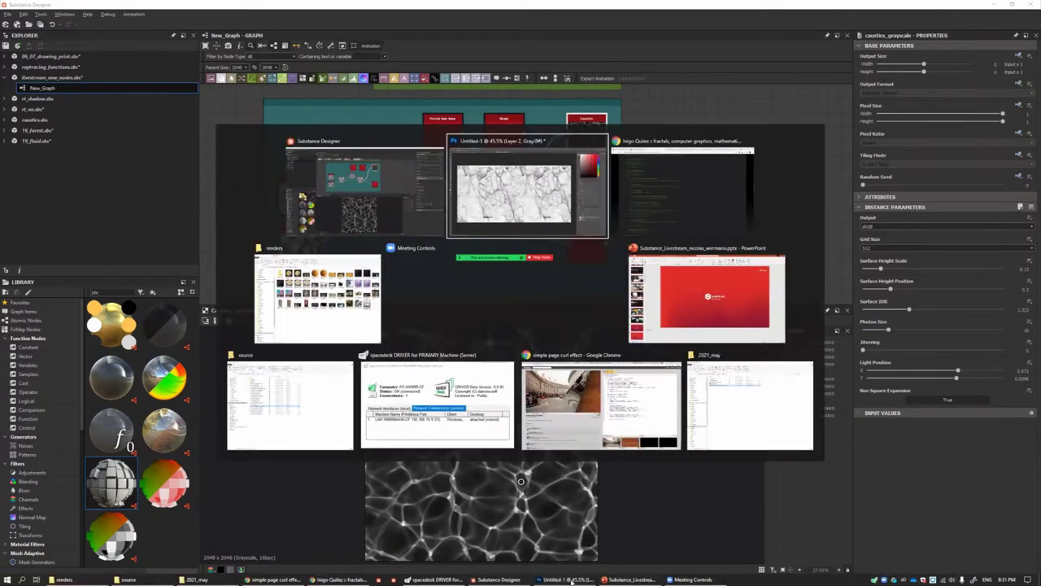
{"action": "key", "text": "Escape"}
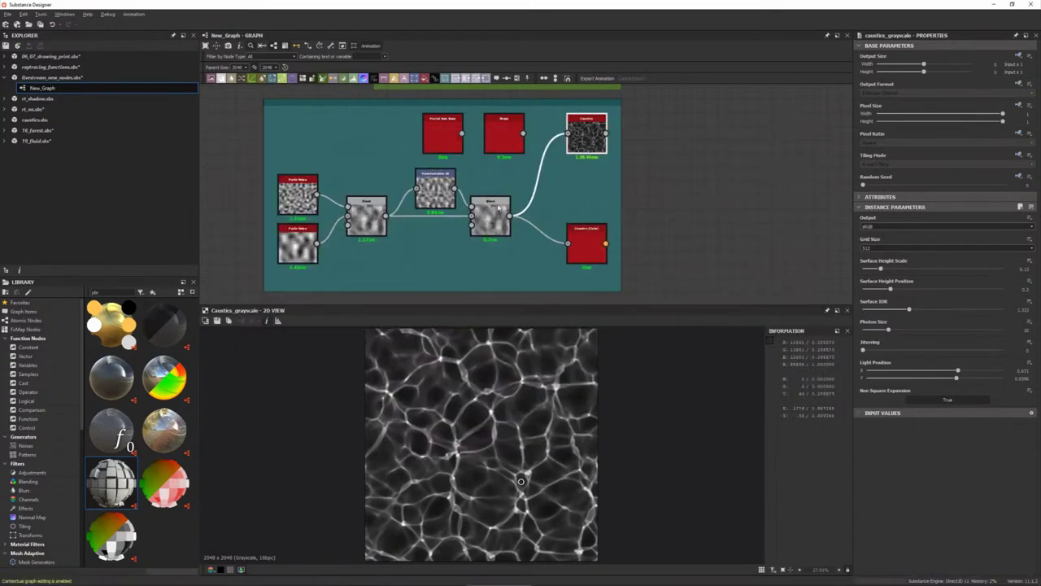
{"action": "key", "text": "alt+Tab"}
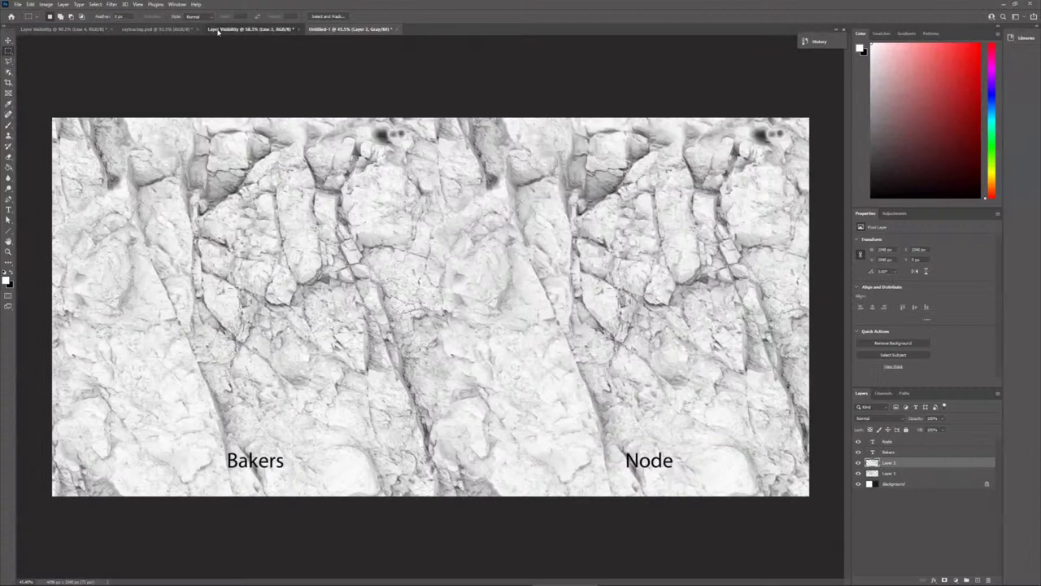
{"action": "left_click", "coordinate": [218, 29]}
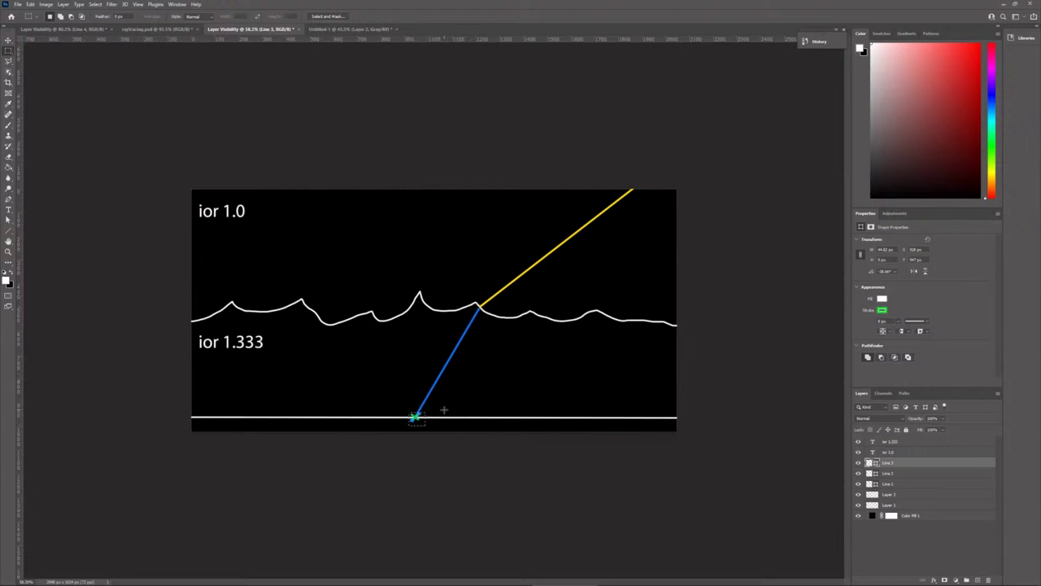
{"action": "left_click_drag", "start_coordinate": [409, 412], "coordinate": [421, 420]}
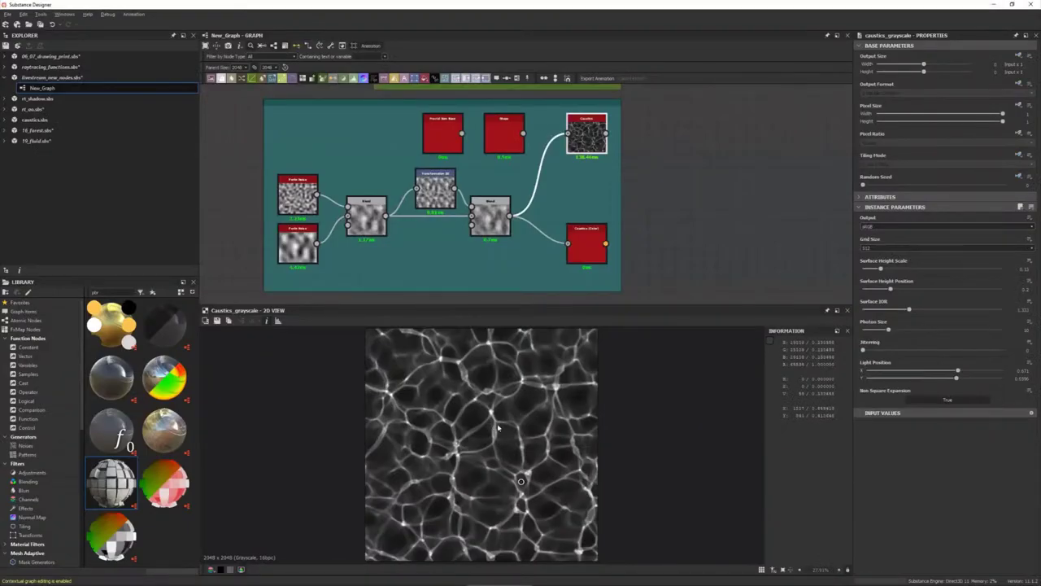
- Set the Caustics photon size to about 7.96
{"action": "scroll", "coordinate": [497, 430], "scroll_direction": "up", "scroll_amount": 3}
{"action": "scroll", "coordinate": [512, 407], "scroll_direction": "up", "scroll_amount": 3}
{"action": "scroll", "coordinate": [530, 383], "scroll_direction": "up", "scroll_amount": 2}
{"action": "scroll", "coordinate": [439, 453], "scroll_direction": "up", "scroll_amount": 2}
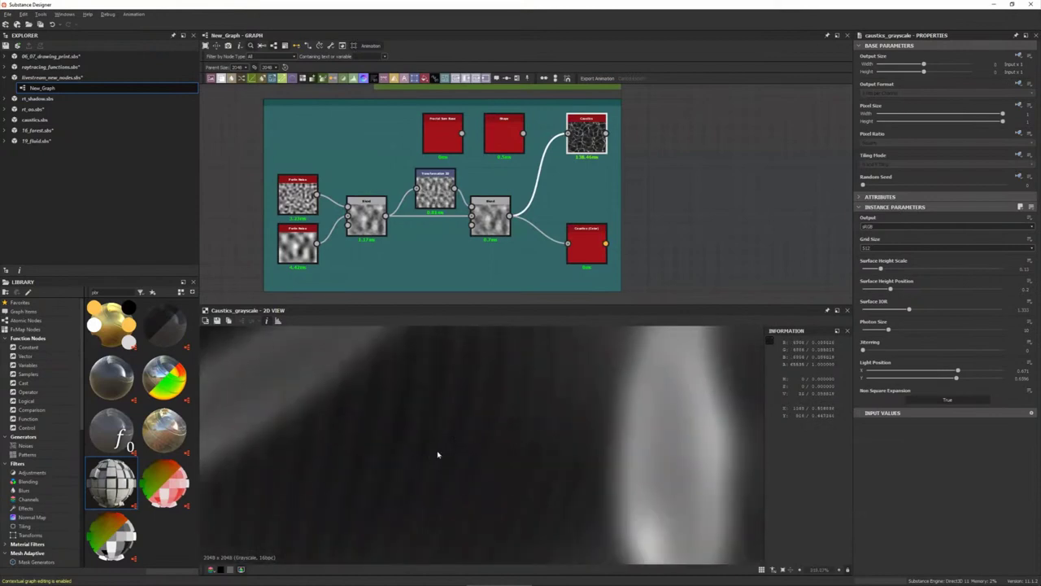
{"action": "scroll", "coordinate": [456, 455], "scroll_direction": "up", "scroll_amount": 2}
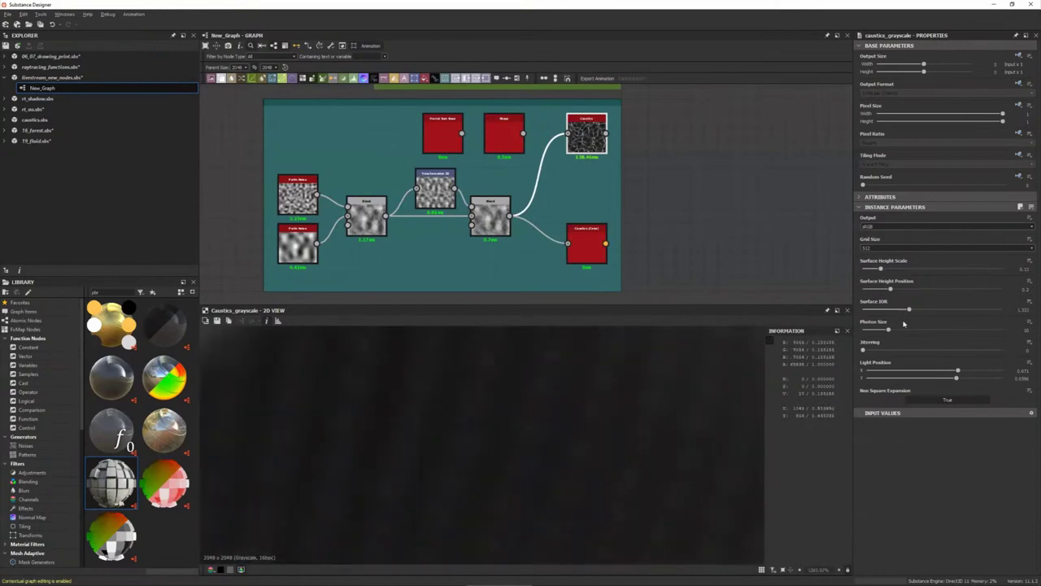
{"action": "left_click_drag", "start_coordinate": [885, 330], "coordinate": [869, 330]}
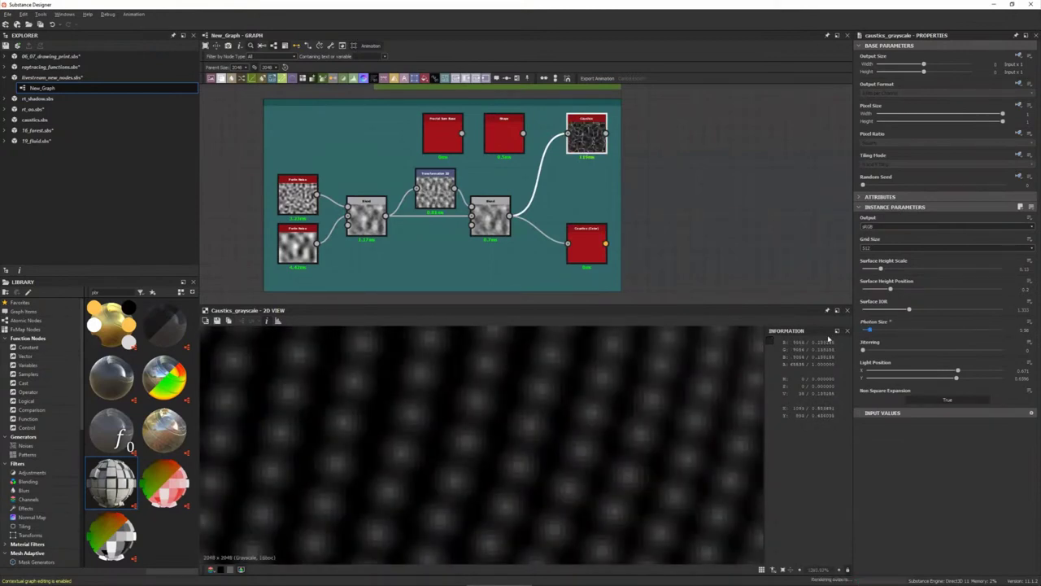
{"action": "scroll", "coordinate": [463, 447], "scroll_direction": "down", "scroll_amount": 2}
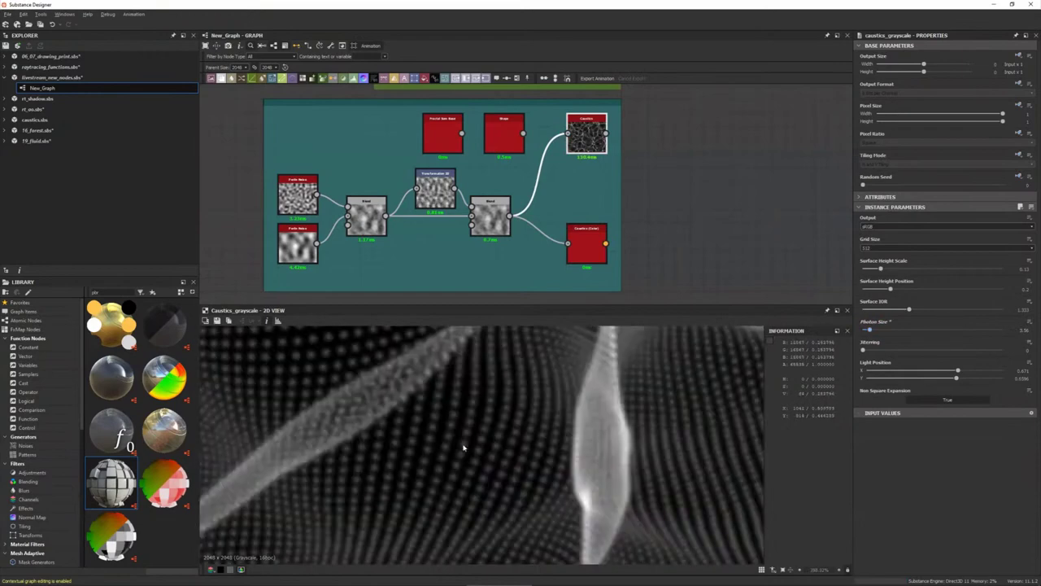
{"action": "scroll", "coordinate": [463, 447], "scroll_direction": "down", "scroll_amount": 2}
{"action": "scroll", "coordinate": [464, 446], "scroll_direction": "down", "scroll_amount": 1}
{"action": "scroll", "coordinate": [464, 447], "scroll_direction": "down", "scroll_amount": 1}
{"action": "scroll", "coordinate": [547, 447], "scroll_direction": "down", "scroll_amount": 1}
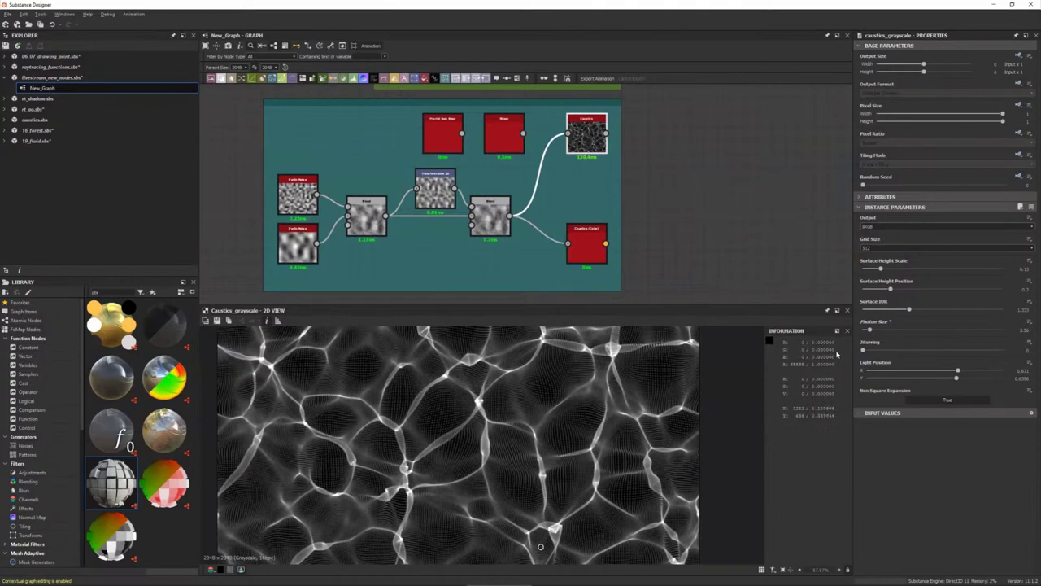
{"action": "left_click_drag", "start_coordinate": [870, 330], "coordinate": [883, 330]}
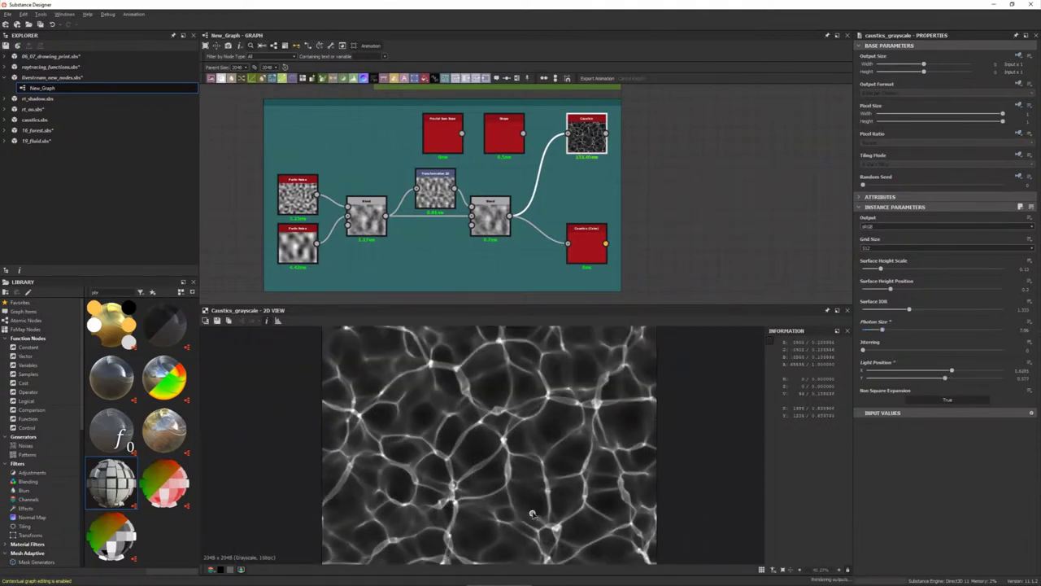
- Shift the caustics light position, preview a single tile, and lower the Perlin noise disorder
{"action": "mouse_move", "coordinate": [536, 514]}
{"action": "left_mouse_down"}
{"action": "mouse_move", "coordinate": [582, 506]}
{"action": "mouse_move", "coordinate": [587, 547]}
{"action": "mouse_move", "coordinate": [537, 517]}
{"action": "left_mouse_up"}
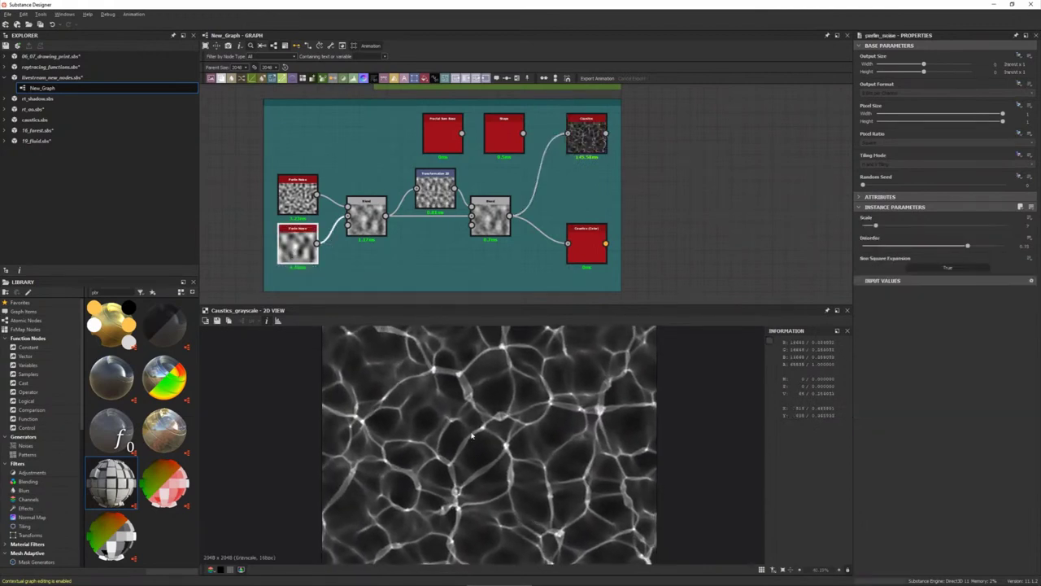
{"action": "scroll", "coordinate": [519, 424], "scroll_direction": "down", "scroll_amount": 2}
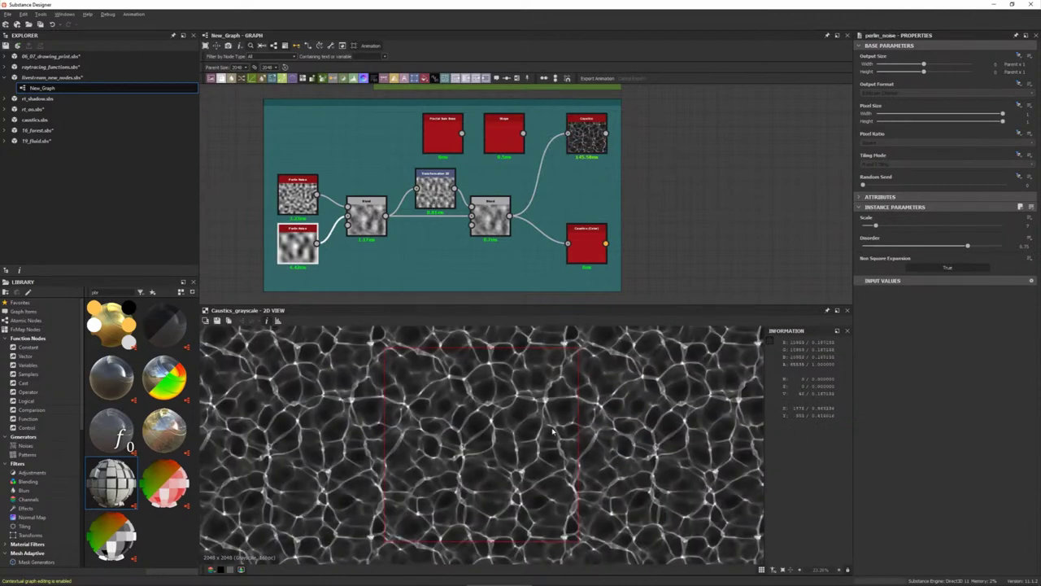
{"action": "key", "text": "t"}
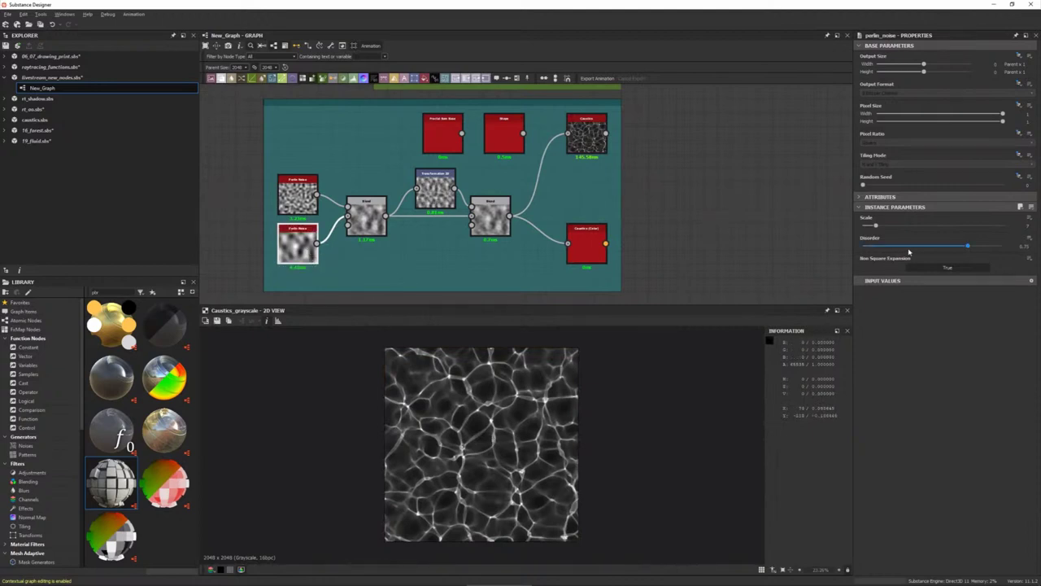
{"action": "mouse_move", "coordinate": [909, 245]}
{"action": "left_mouse_down"}
{"action": "mouse_move", "coordinate": [887, 246]}
{"action": "mouse_move", "coordinate": [954, 246]}
{"action": "left_mouse_up"}
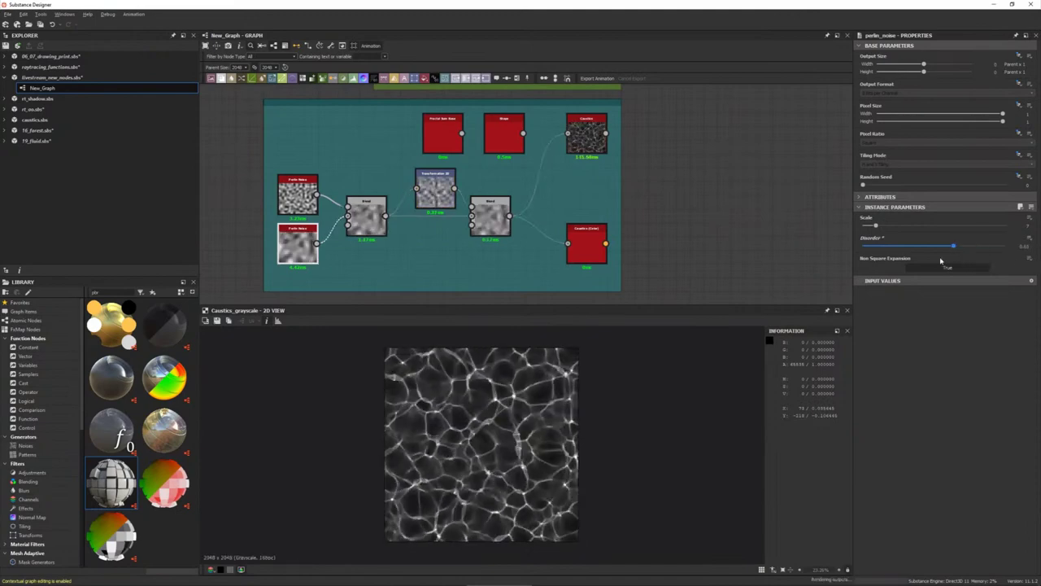
{"action": "key", "text": "ctrl+z"}
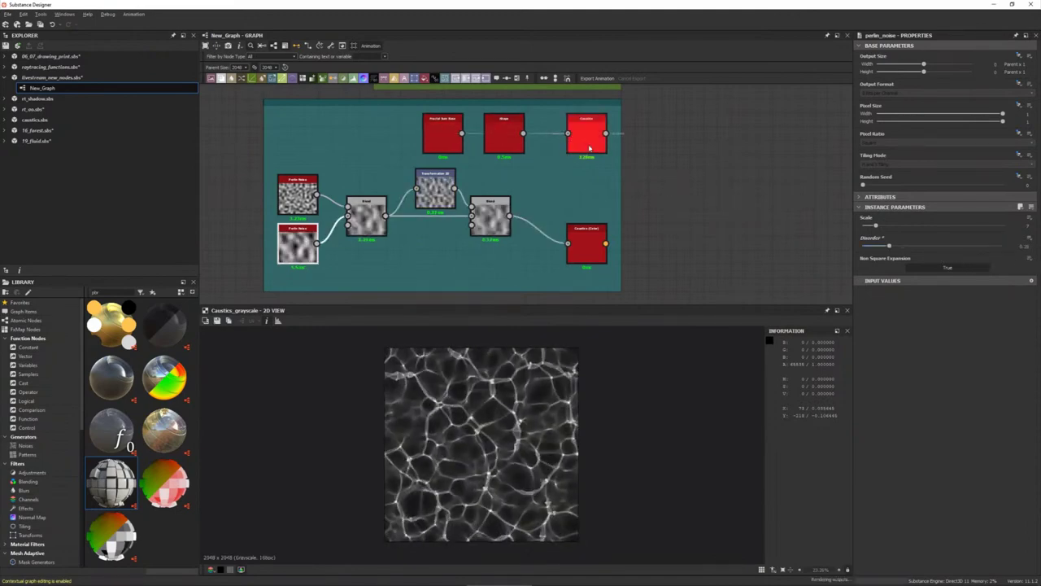
- Lower the Caustics node's surface height position and surface IOR
{"action": "left_click", "coordinate": [590, 148]}
{"action": "scroll", "coordinate": [480, 444], "scroll_direction": "up", "scroll_amount": 4}
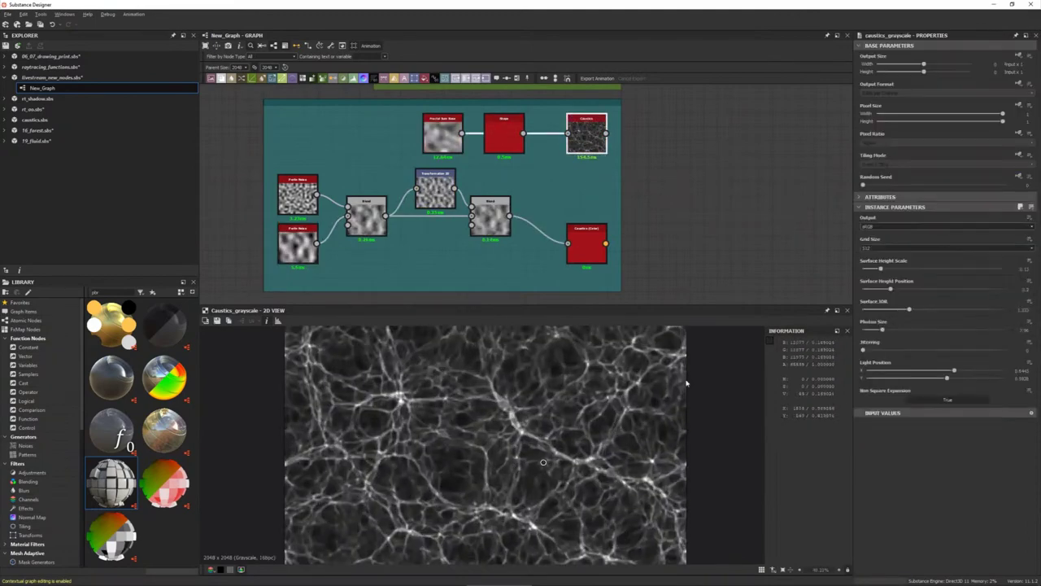
{"action": "mouse_move", "coordinate": [890, 289]}
{"action": "left_mouse_down"}
{"action": "mouse_move", "coordinate": [874, 289]}
{"action": "mouse_move", "coordinate": [902, 291]}
{"action": "left_mouse_up"}
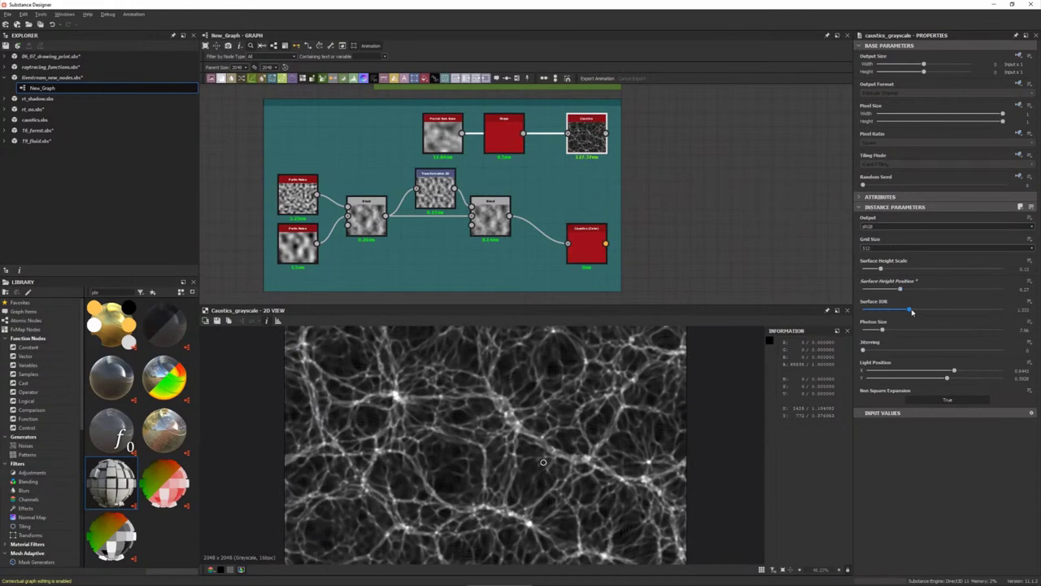
{"action": "left_click_drag", "start_coordinate": [912, 311], "coordinate": [893, 330]}
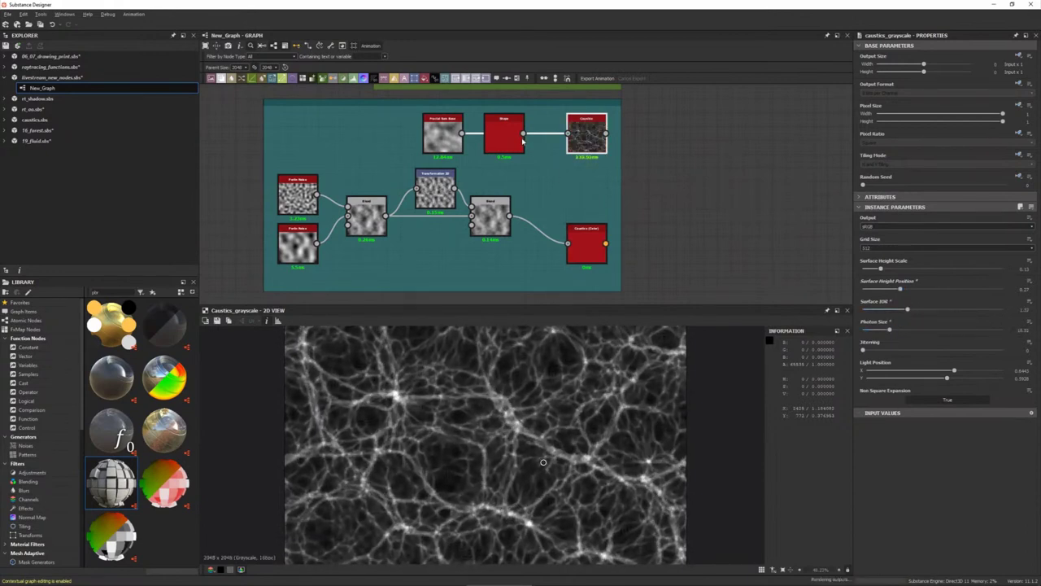
- Feed the Shape node into Caustics, move the light down-right, and readjust the IOR
{"action": "left_click_drag", "start_coordinate": [523, 142], "coordinate": [523, 134]}
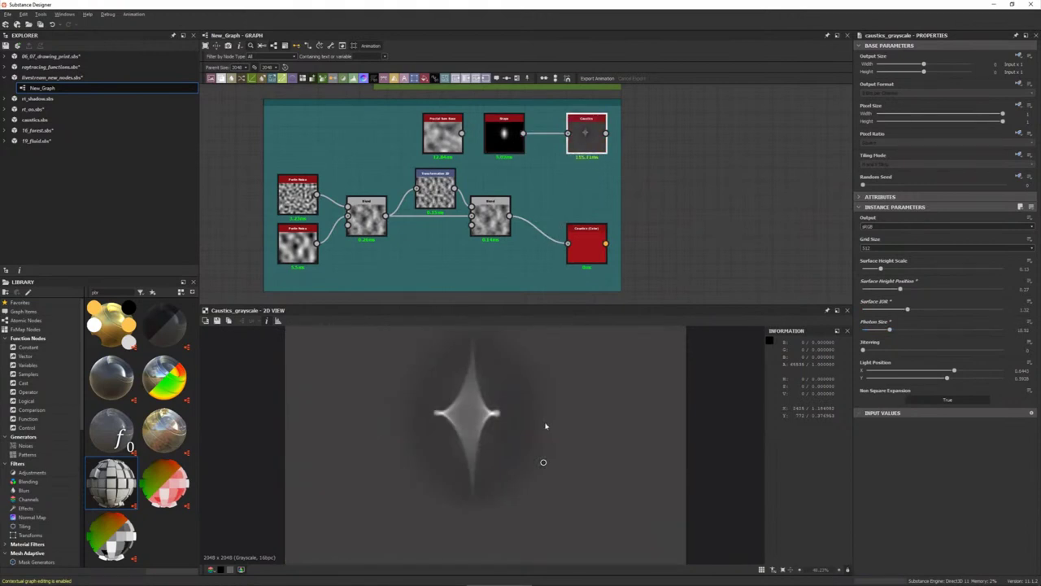
{"action": "scroll", "coordinate": [546, 425], "scroll_direction": "down", "scroll_amount": 3}
{"action": "left_click_drag", "start_coordinate": [508, 460], "coordinate": [531, 511]}
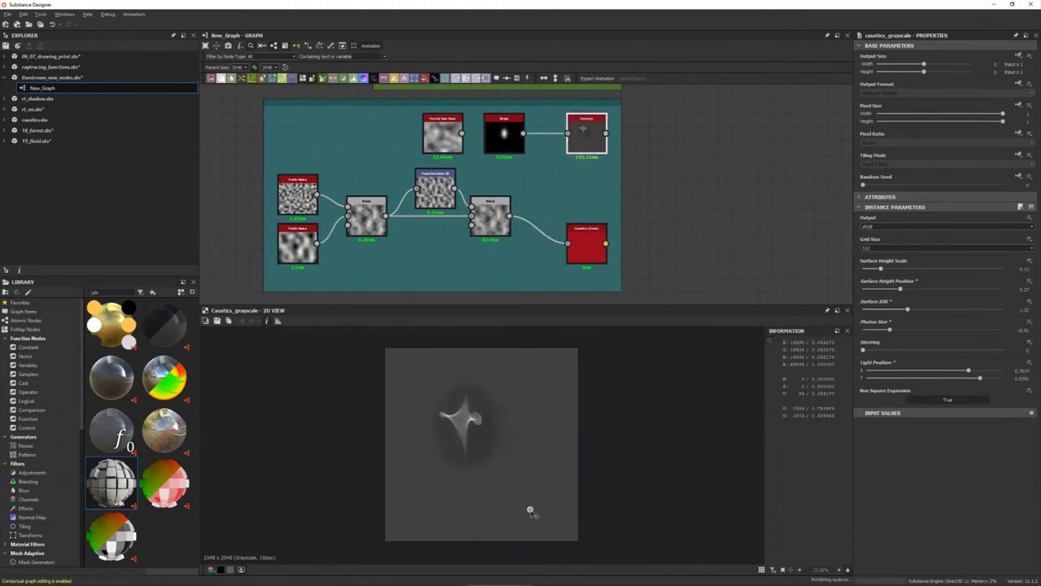
{"action": "left_click", "coordinate": [509, 140]}
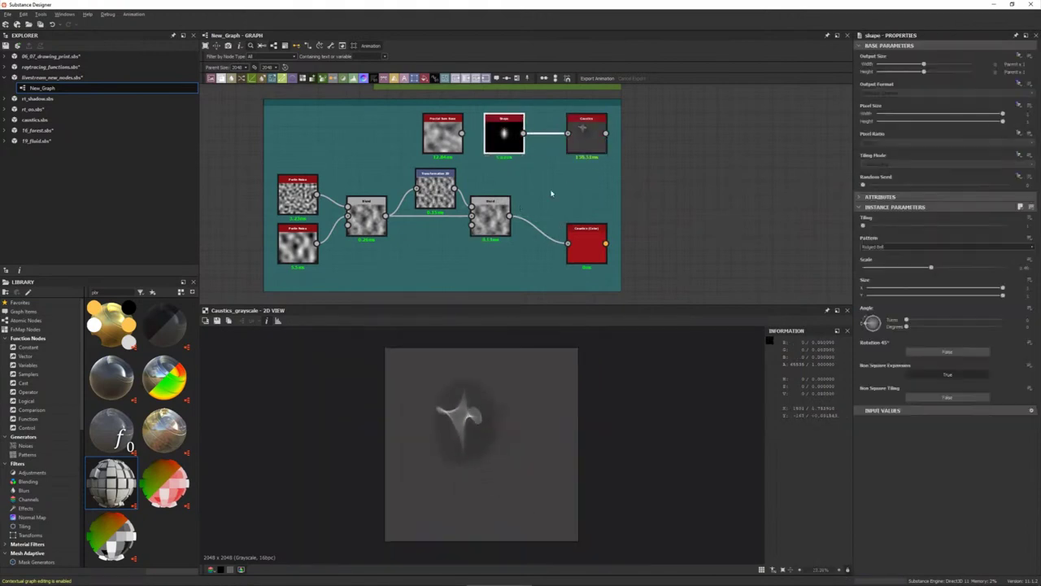
{"action": "left_click", "coordinate": [577, 149]}
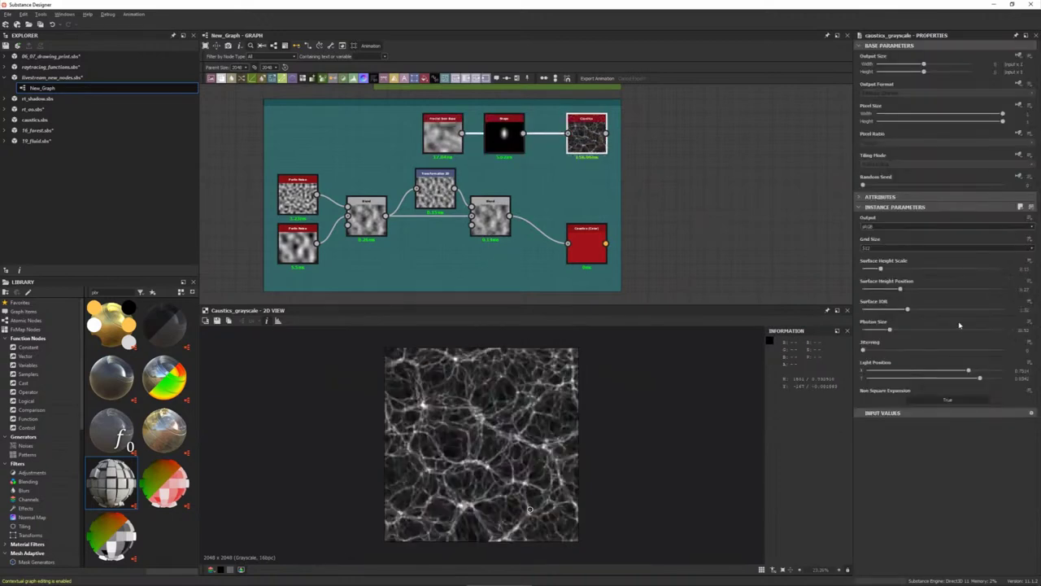
{"action": "mouse_move", "coordinate": [908, 309]}
{"action": "left_mouse_down"}
{"action": "mouse_move", "coordinate": [875, 310]}
{"action": "mouse_move", "coordinate": [941, 314]}
{"action": "mouse_move", "coordinate": [921, 321]}
{"action": "left_mouse_up"}
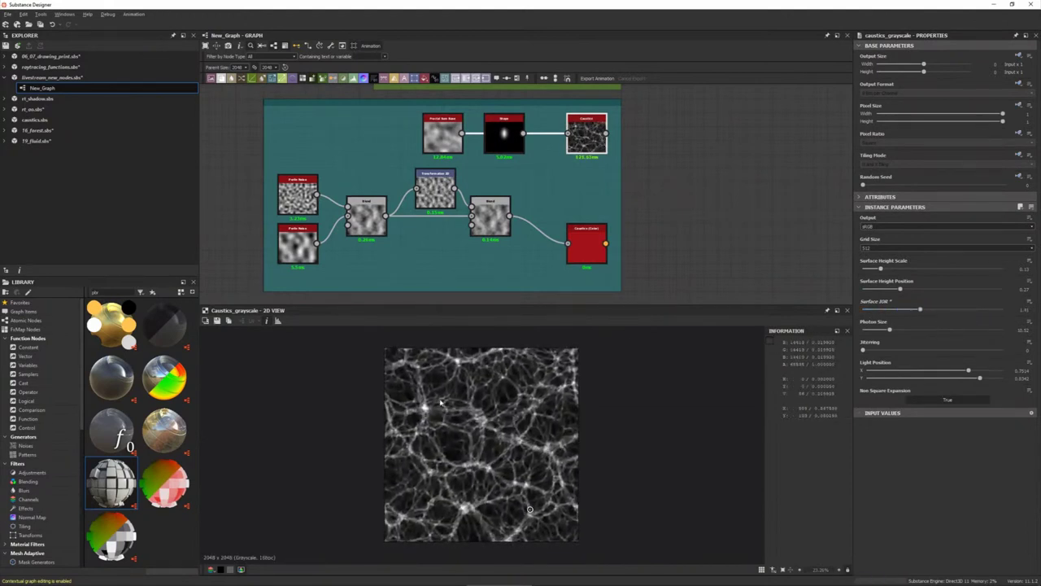
- Pan the graph to bring the green frame's nodes into view
{"action": "scroll", "coordinate": [489, 384], "scroll_direction": "up", "scroll_amount": 2}
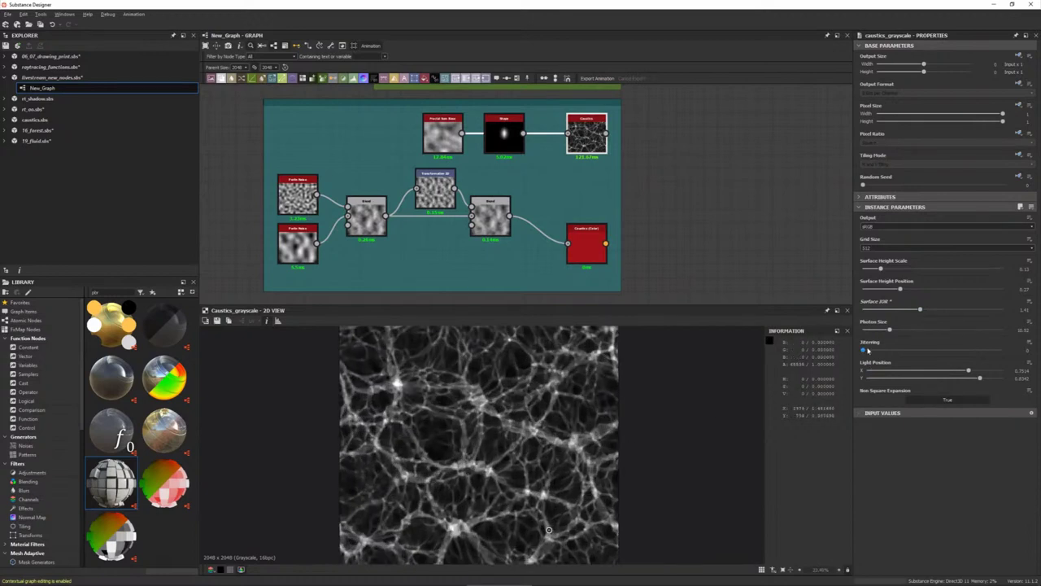
{"action": "scroll", "coordinate": [577, 200], "scroll_direction": "down", "scroll_amount": 1}
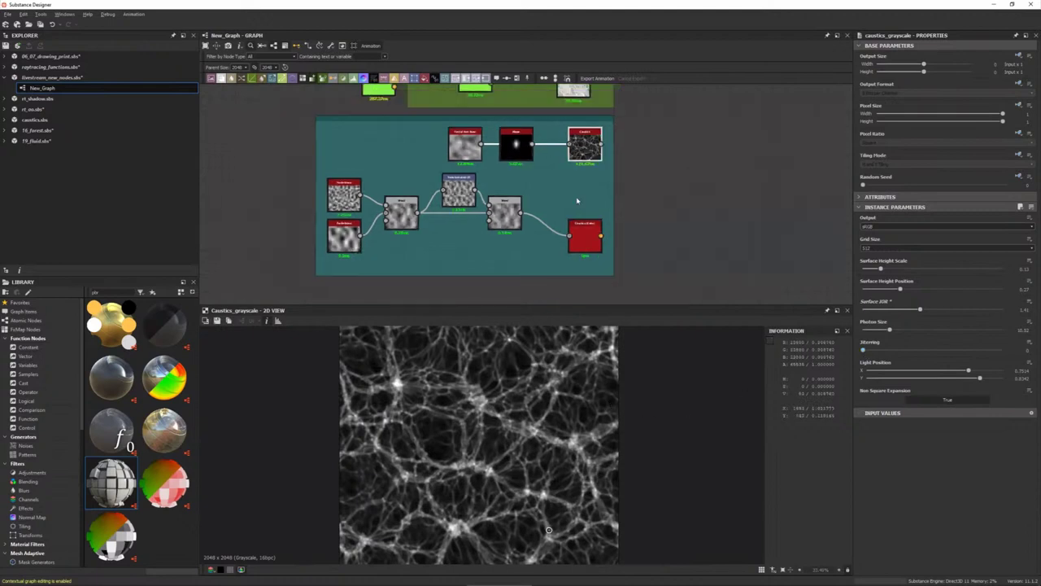
{"action": "scroll", "coordinate": [511, 391], "scroll_direction": "down", "scroll_amount": 1}
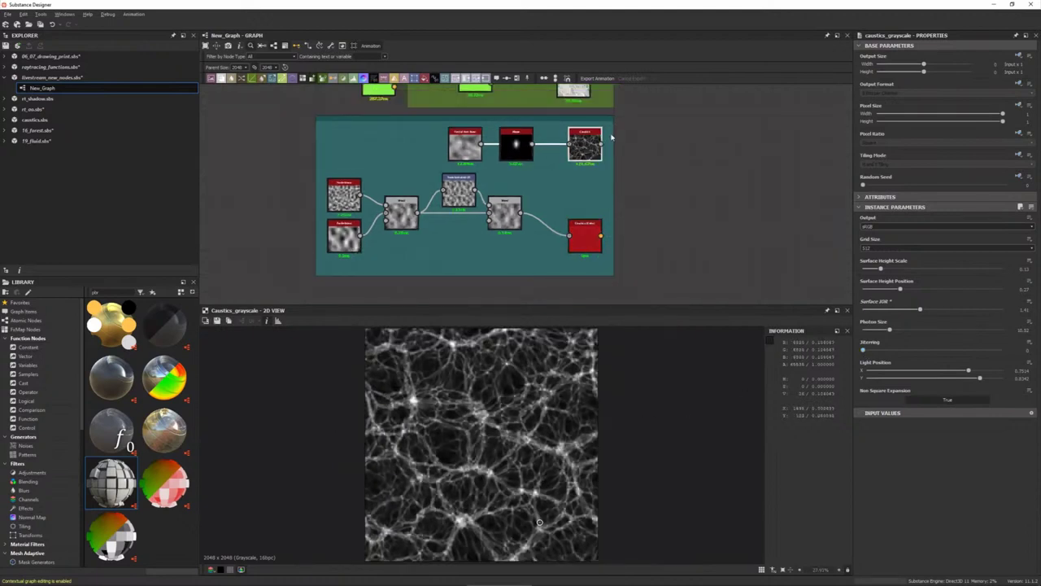
{"action": "scroll", "coordinate": [652, 183], "scroll_direction": "down", "scroll_amount": 1}
{"action": "middle_click_drag", "start_coordinate": [635, 133], "coordinate": [581, 214]}
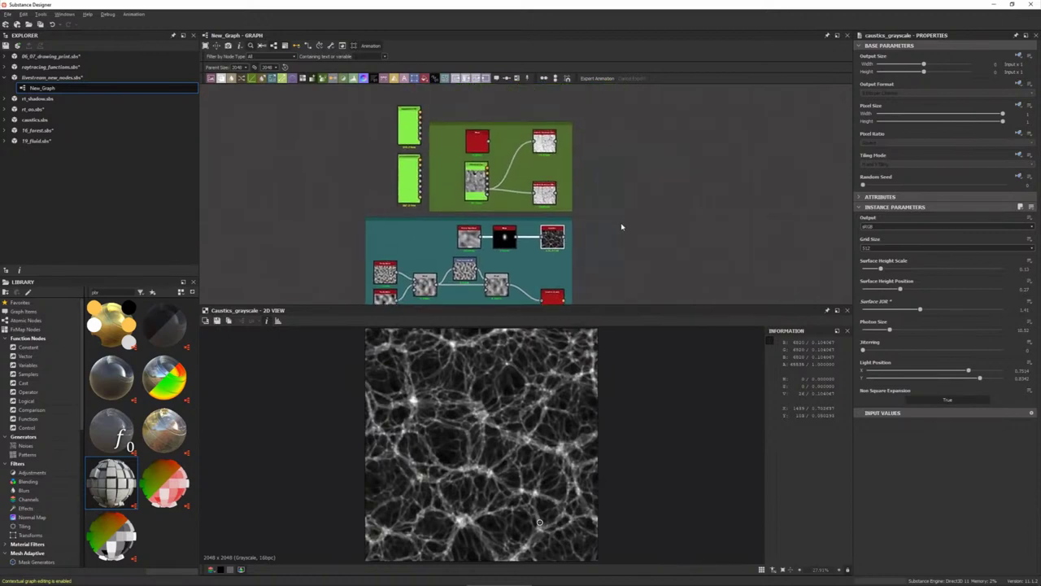
{"action": "scroll", "coordinate": [621, 225], "scroll_direction": "down", "scroll_amount": 1}
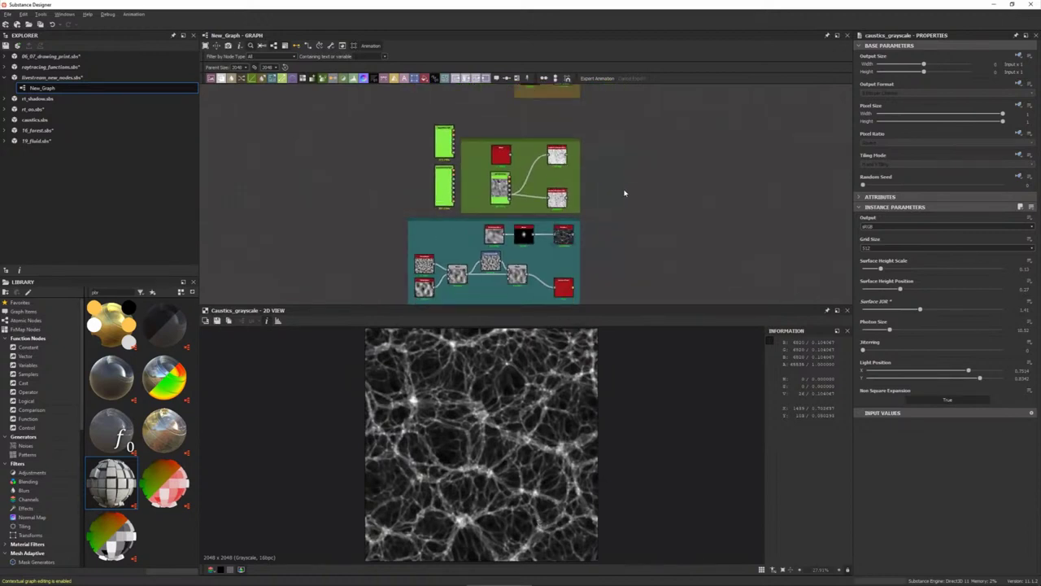